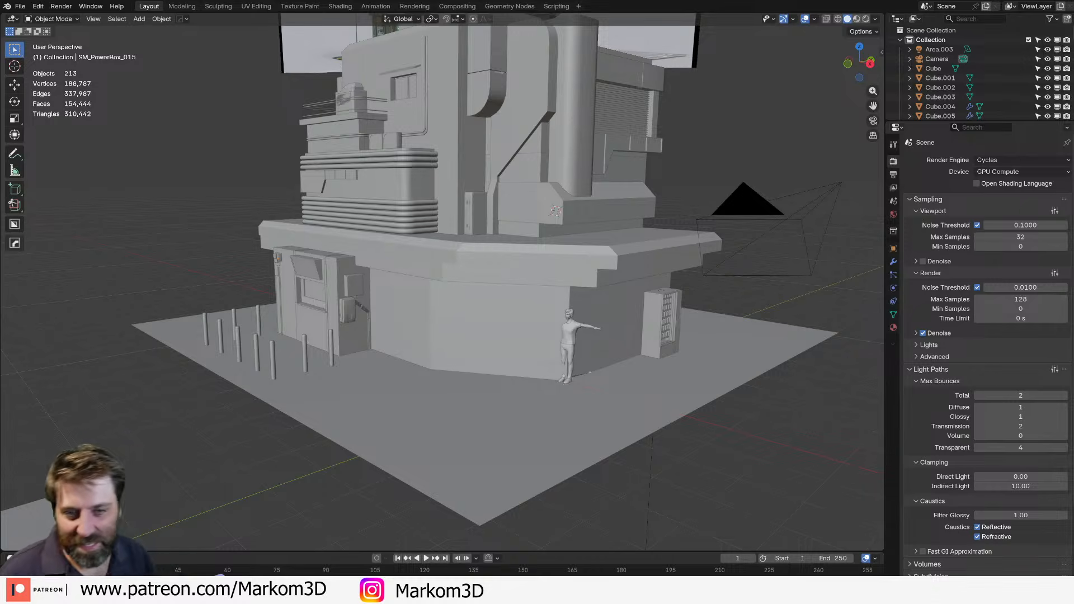
Switch the viewport to rendered shading and inspect the building from the front, back and storefront corner.
drag(0, 206, 0, 279)
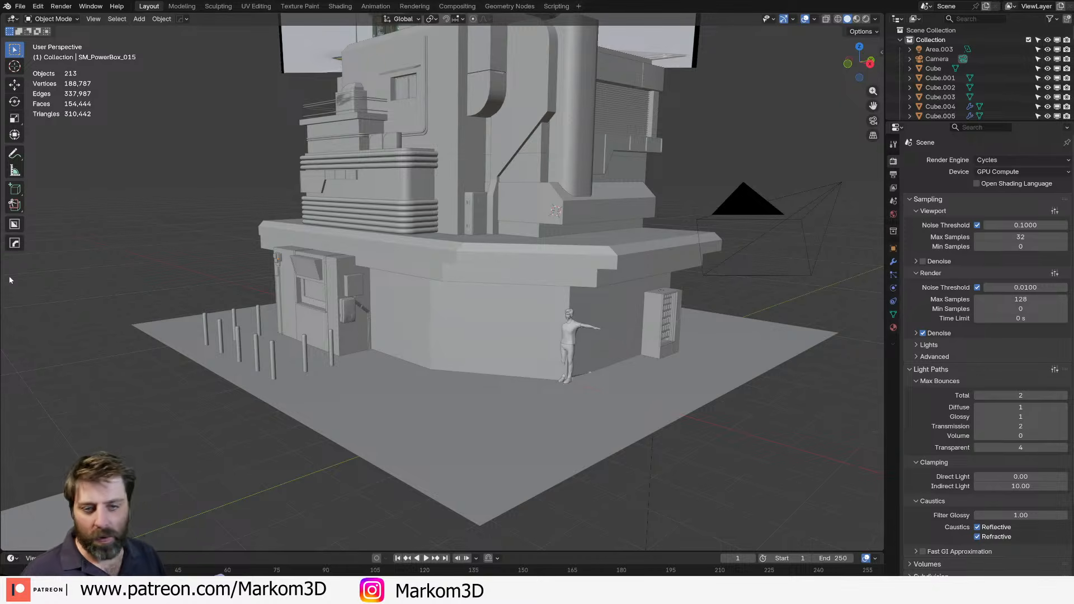
scroll(391, 338, down, 2)
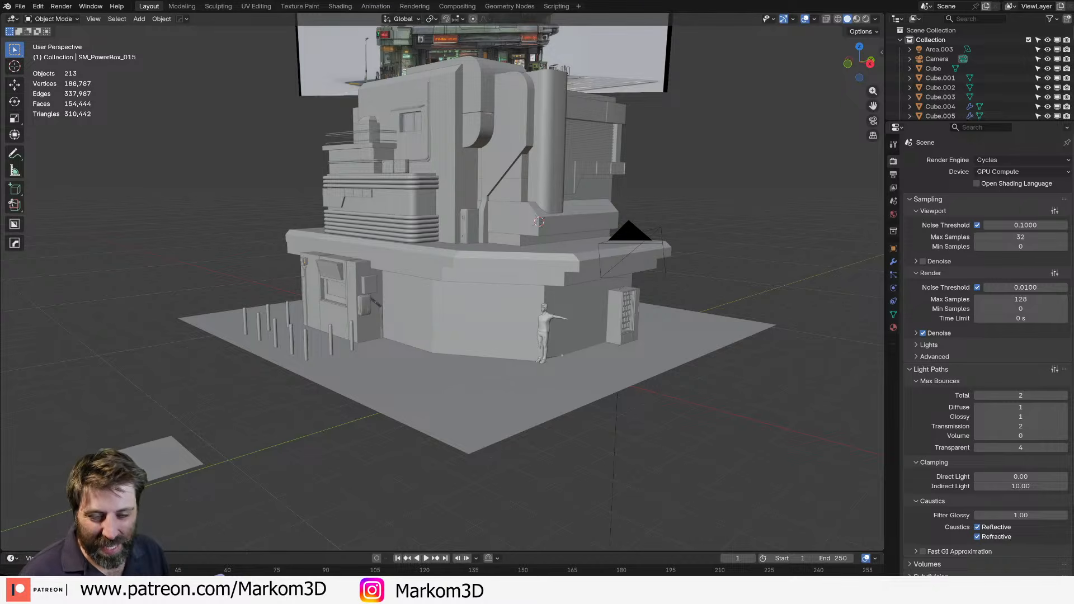
click(865, 19)
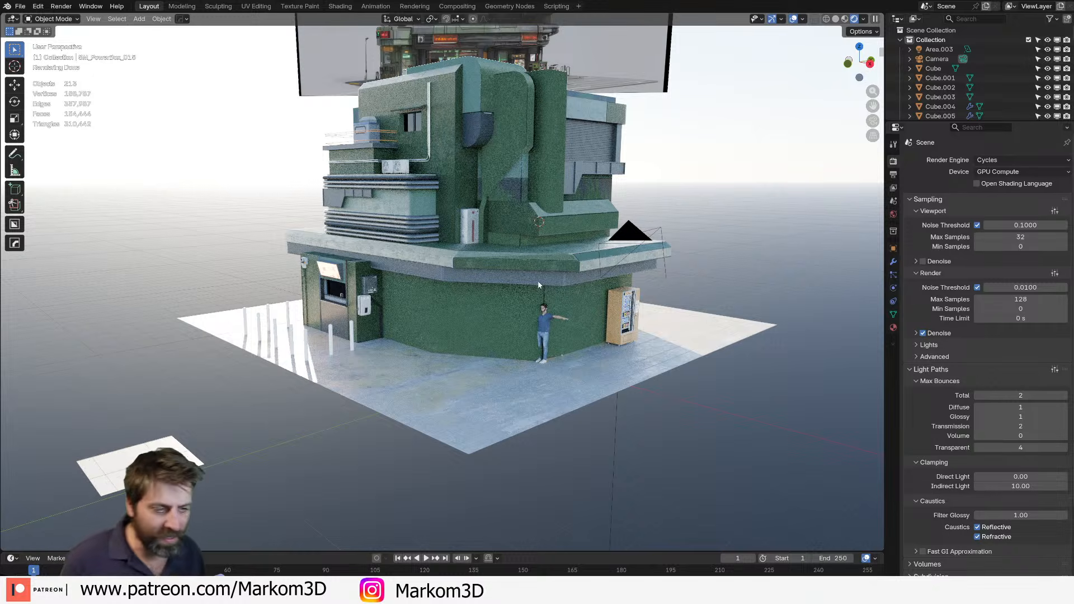
middle_drag(606, 357, 401, 243)
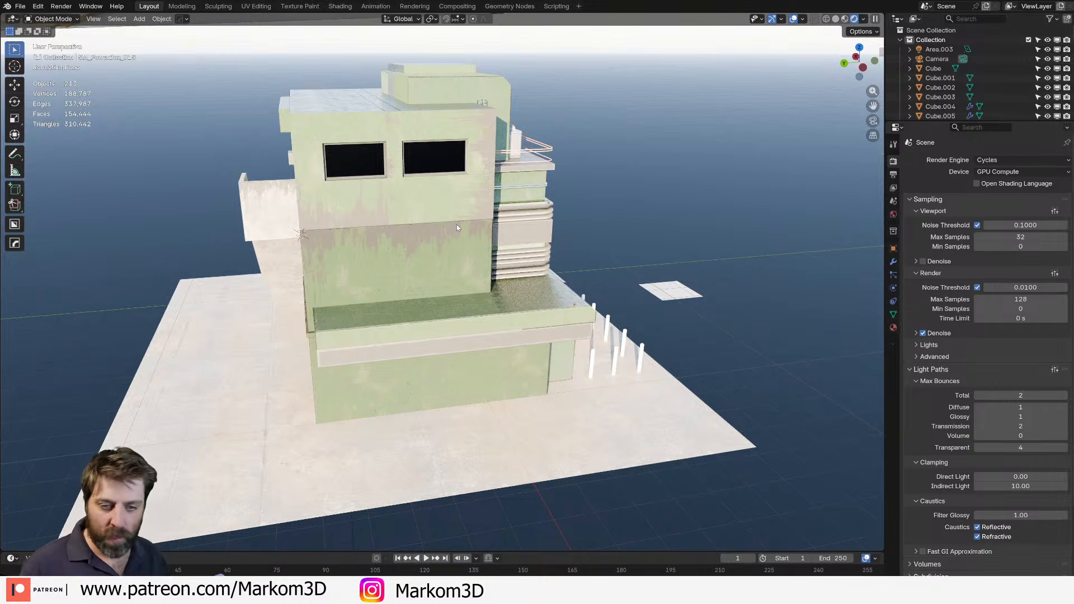
middle_drag(457, 227, 339, 364)
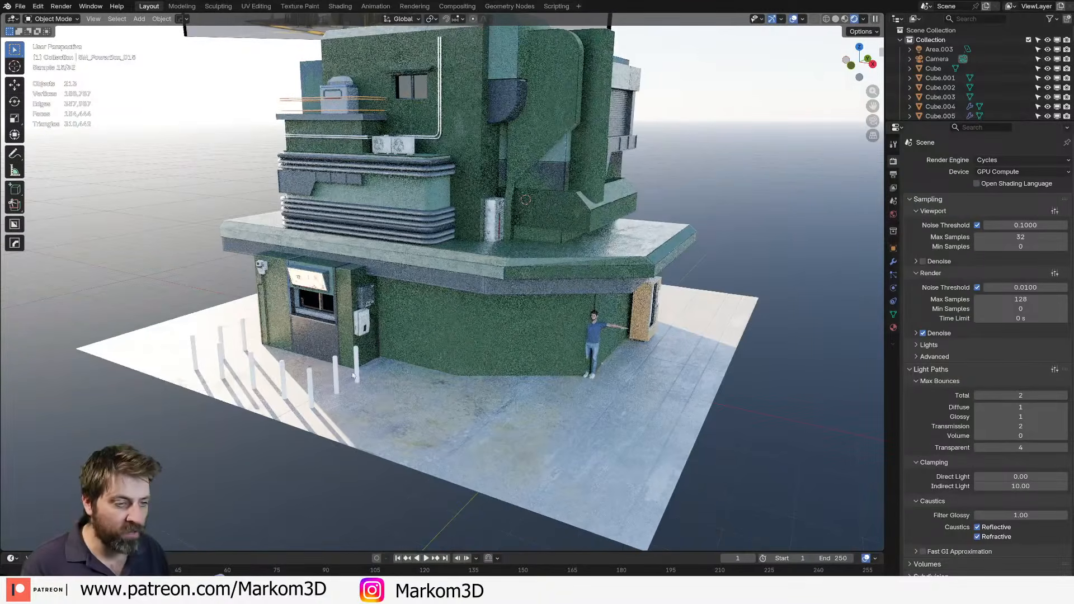
shift+middle_drag(460, 301, 436, 325)
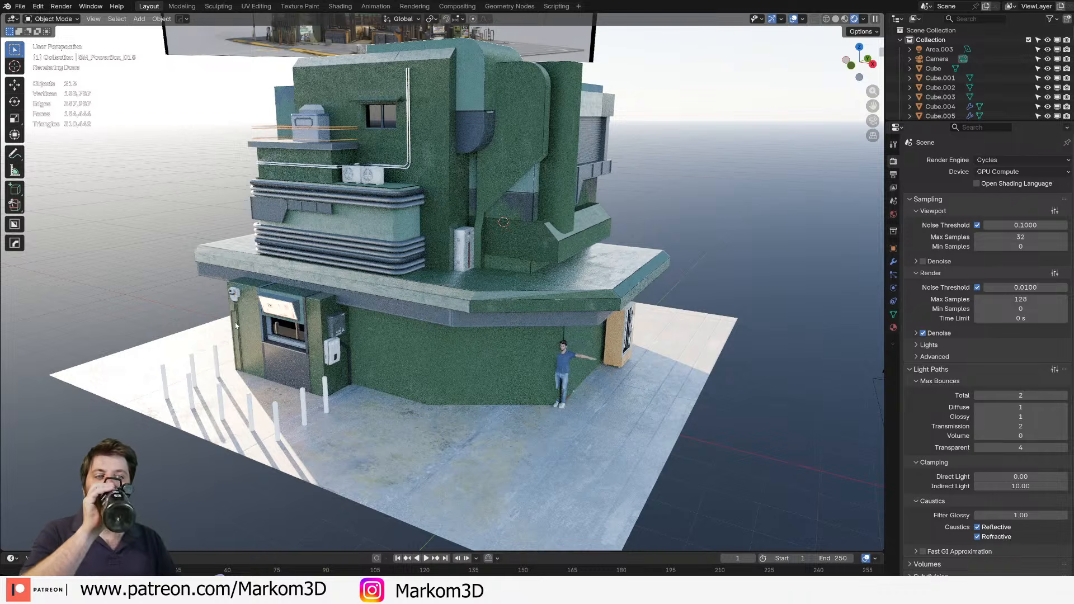
Delete the thin railing around the upper balcony roof beside the tank unit.
click(311, 133)
click(316, 130)
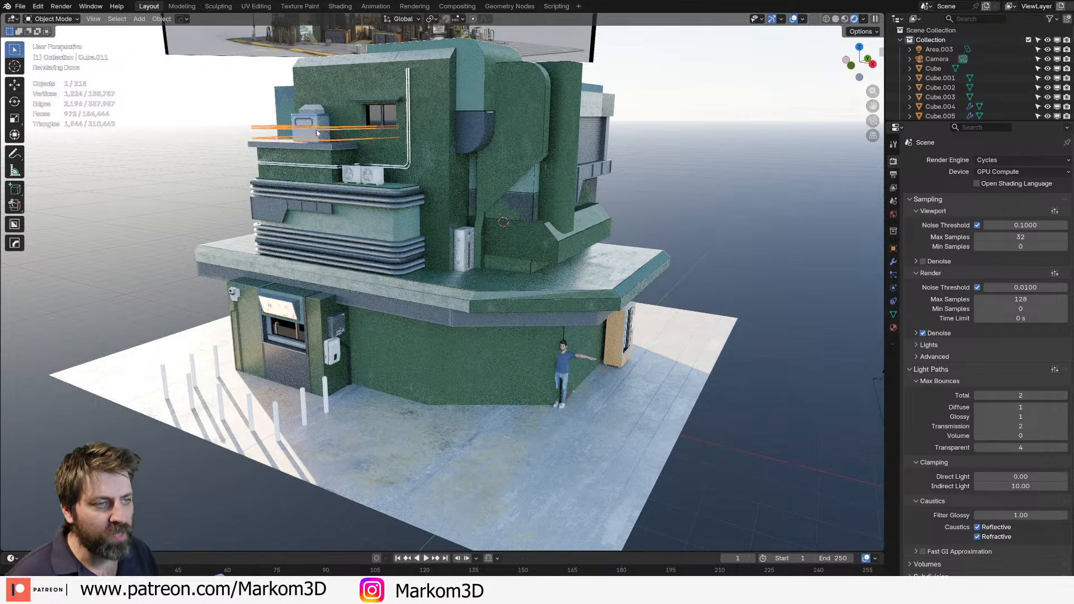
shift+middle_drag(288, 66, 255, 193)
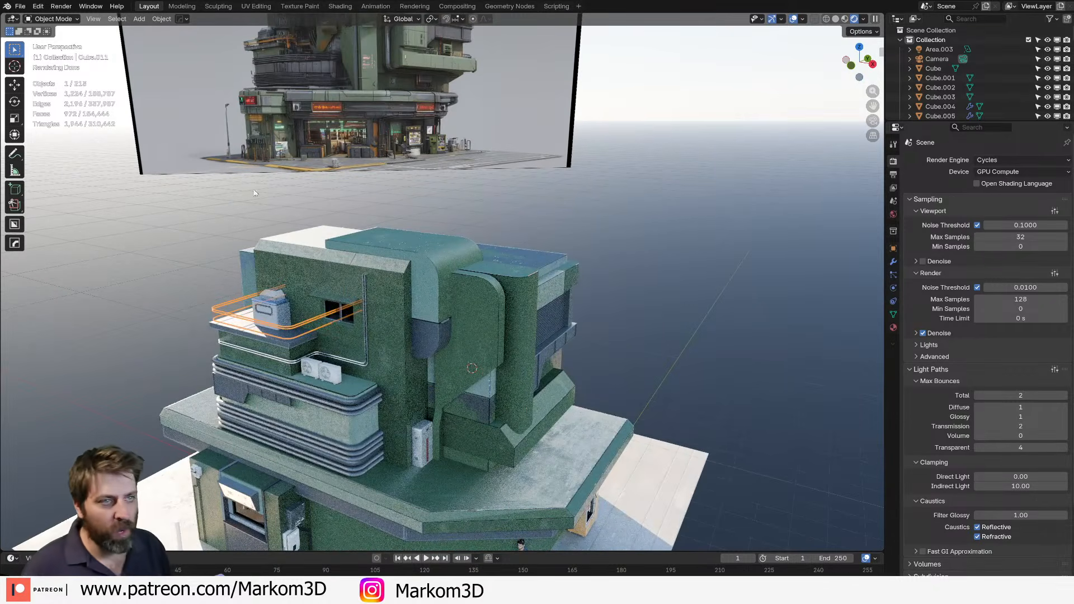
scroll(294, 313, up, 2)
middle_drag(317, 384, 362, 340)
key(Delete)
Duplicate in place the front face beside the window on the upper wall block, working in front view.
scroll(337, 342, up, 1)
click(362, 340)
scroll(362, 340, down, 2)
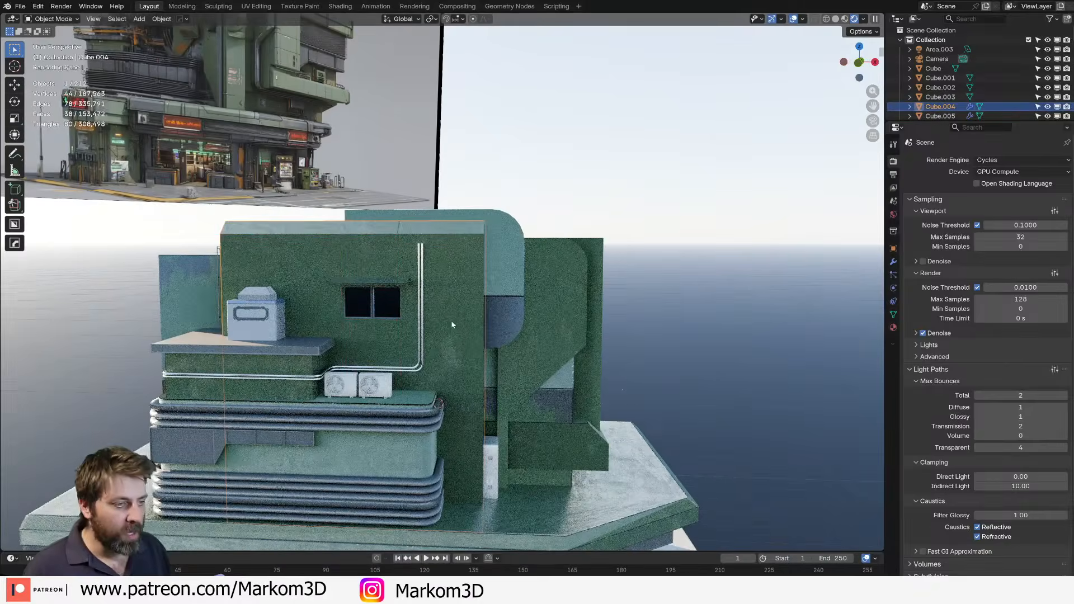
key(Tab)
click(454, 268)
key(KP_1)
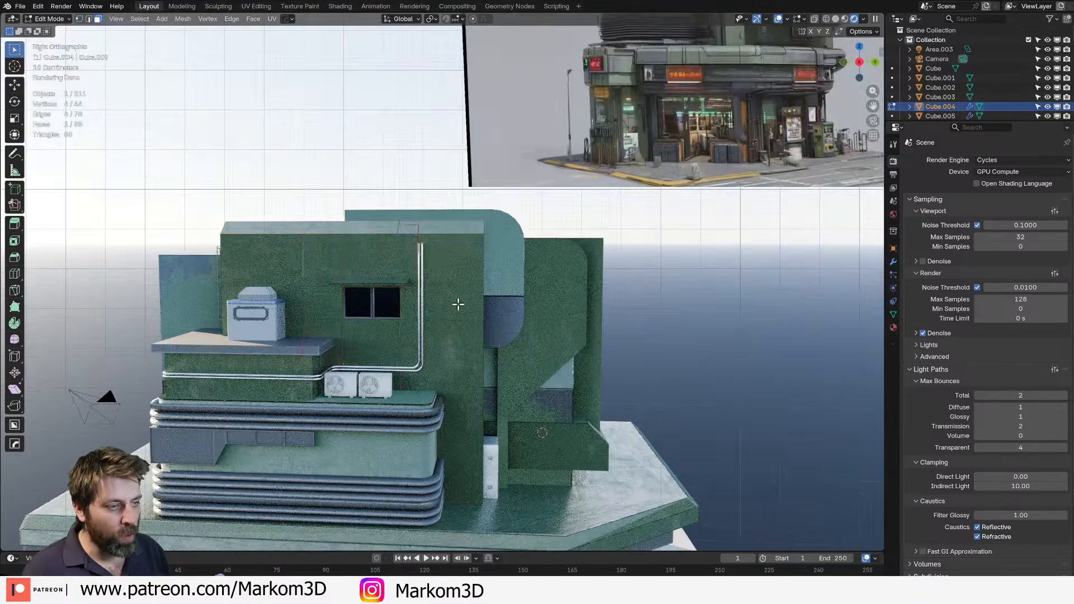
scroll(456, 307, up, 2)
key(shift+d)
right_click(536, 290)
Scale the duplicated face down to a small rectangle and move it up to the wall's bevelled top edge.
key(s)
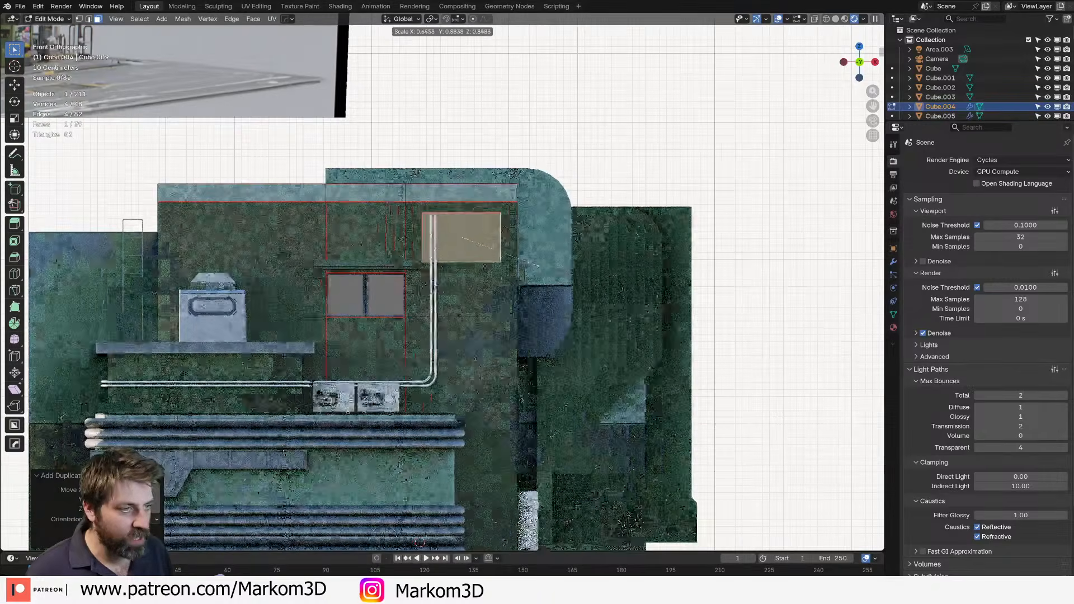
click(491, 249)
key(g)
click(489, 206)
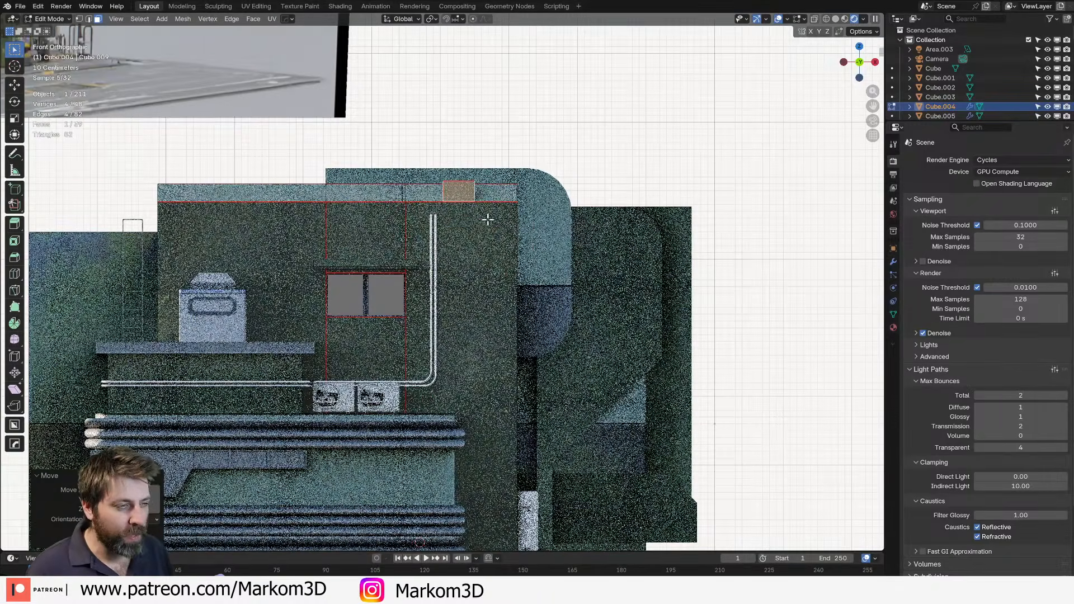
Separate the small rectangle from the wall into its own object and open that object for editing.
middle_drag(487, 221, 448, 257)
key(p)
click(450, 253)
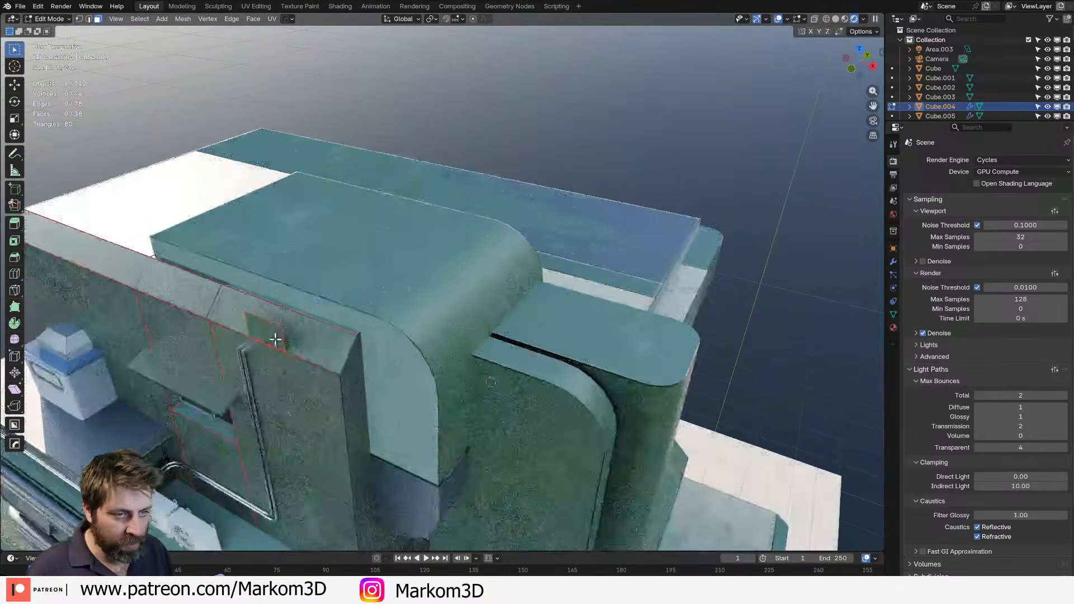
key(Tab)
click(261, 336)
key(Tab)
Scale the whole rectangle slightly and move it along Y so it sits in front of the wall.
key(a)
key(s)
click(357, 348)
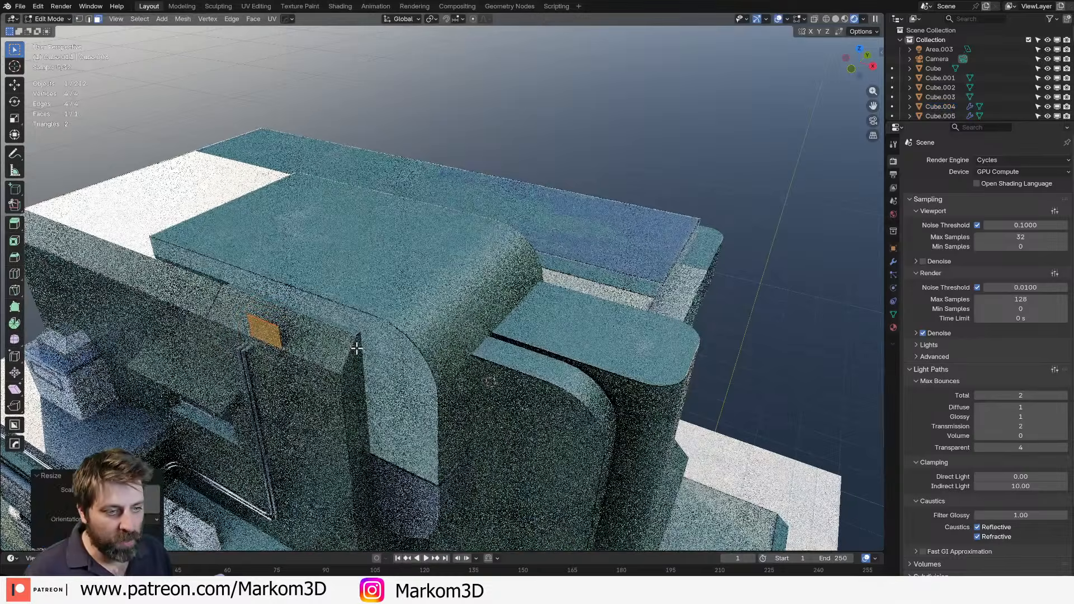
key(g)
key(y)
click(338, 367)
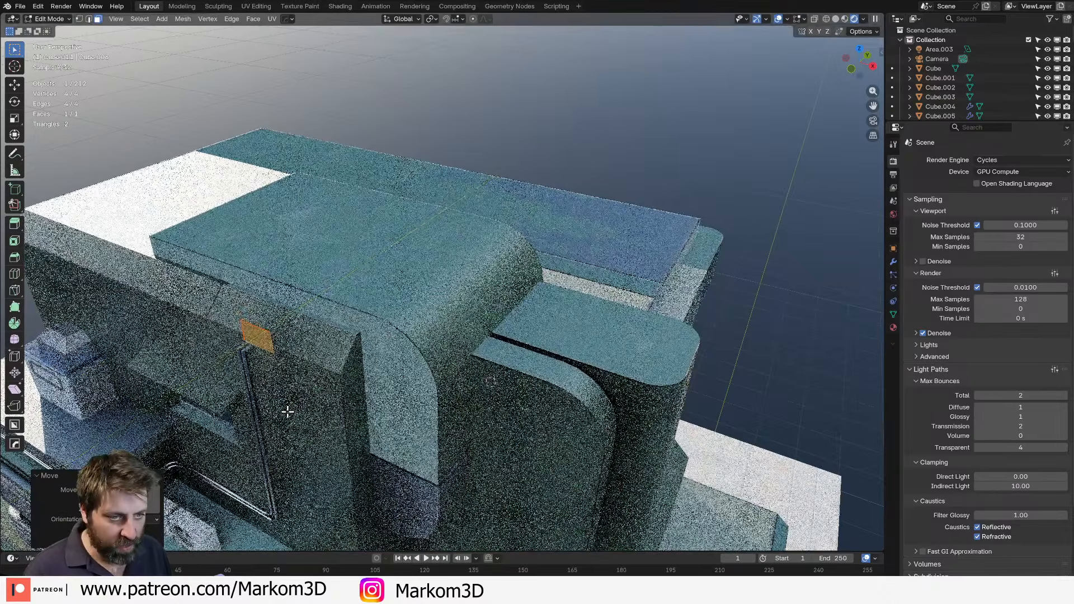
Move the rectangle's bottom edge down along Z to pipe-bend height, stretching it into a long vertical strip.
middle_drag(314, 349, 329, 313)
key(KP_1)
scroll(330, 308, up, 5)
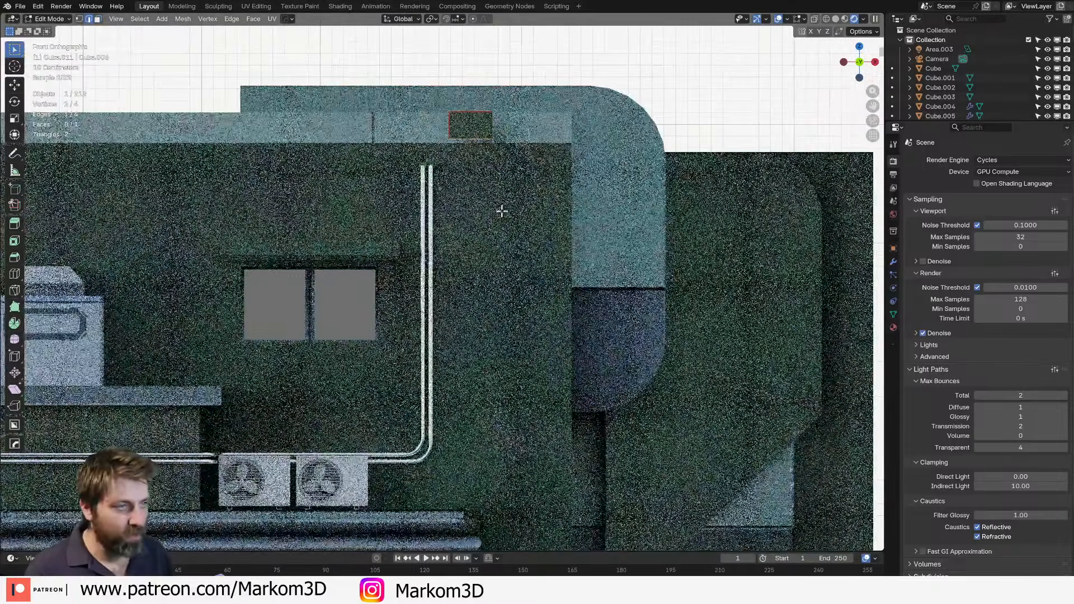
shift+middle_drag(502, 211, 506, 132)
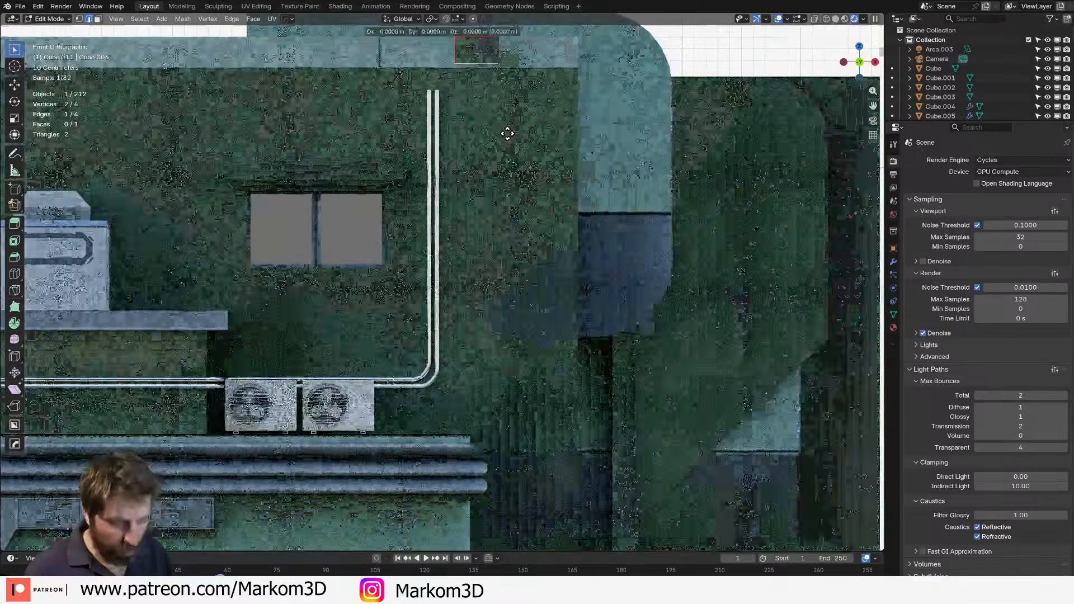
key(g)
key(z)
click(505, 448)
shift+middle_drag(506, 446, 474, 290)
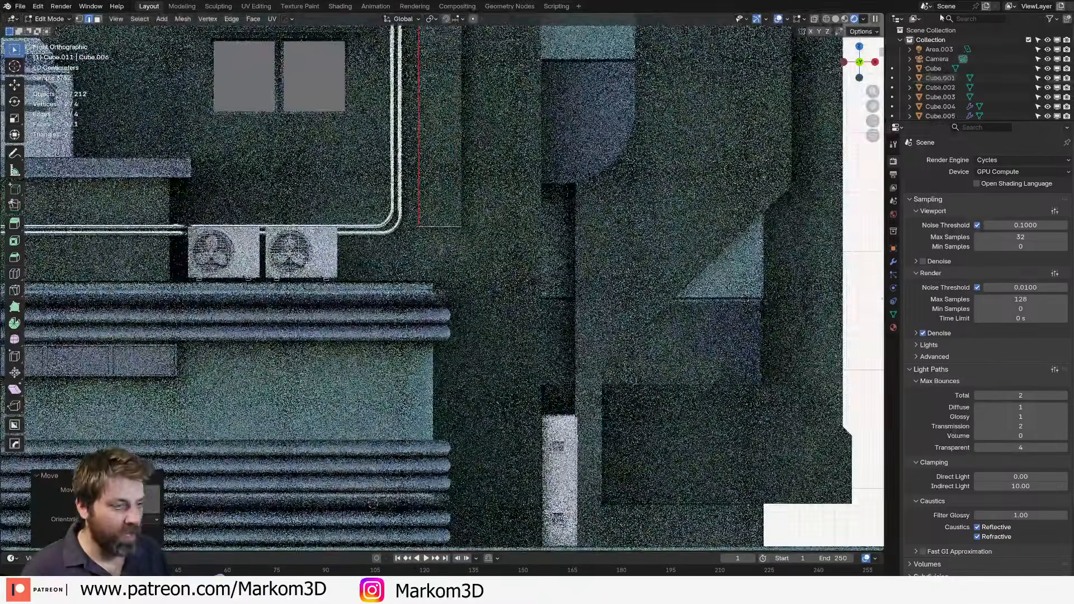
In solid shading, extrude the strip's bottom edge diagonally by about 0.7 m and straight down to the lower roof ledge.
click(837, 20)
shift+middle_drag(541, 238, 495, 266)
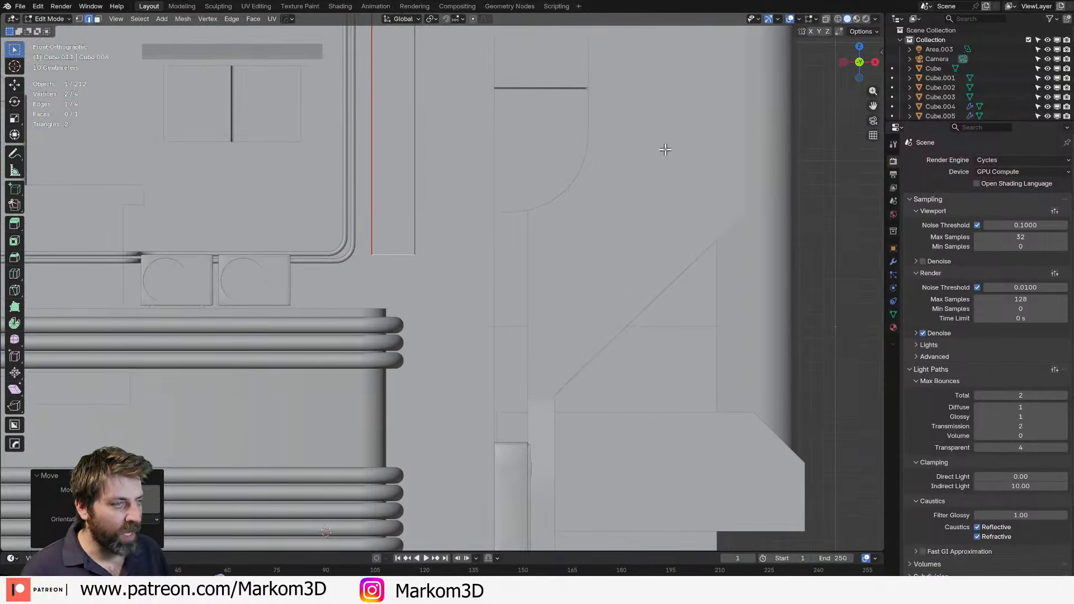
key(e)
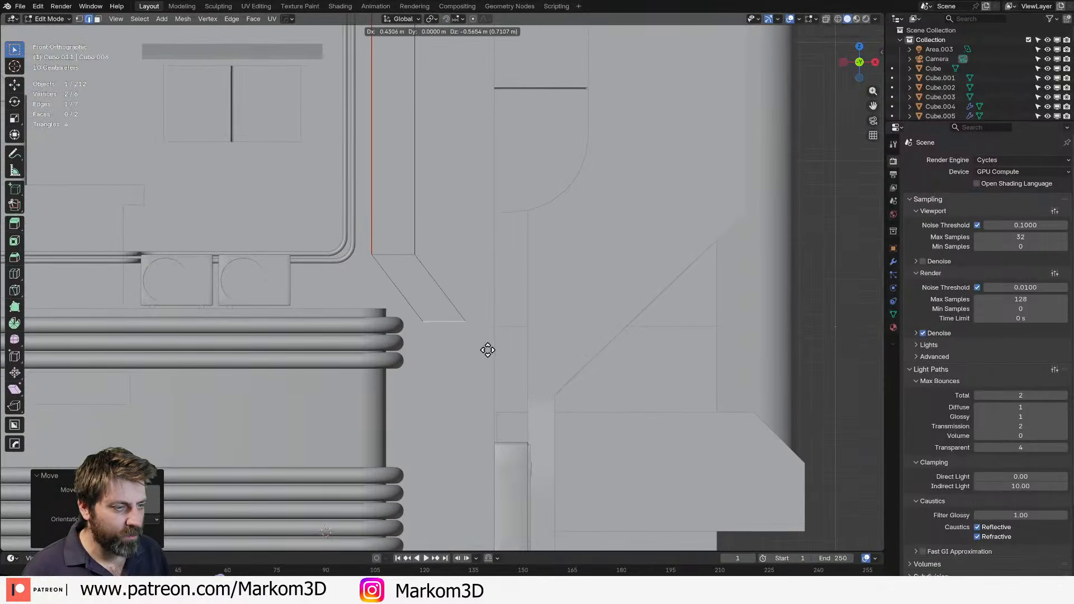
click(489, 350)
shift+middle_drag(489, 351, 488, 271)
key(e)
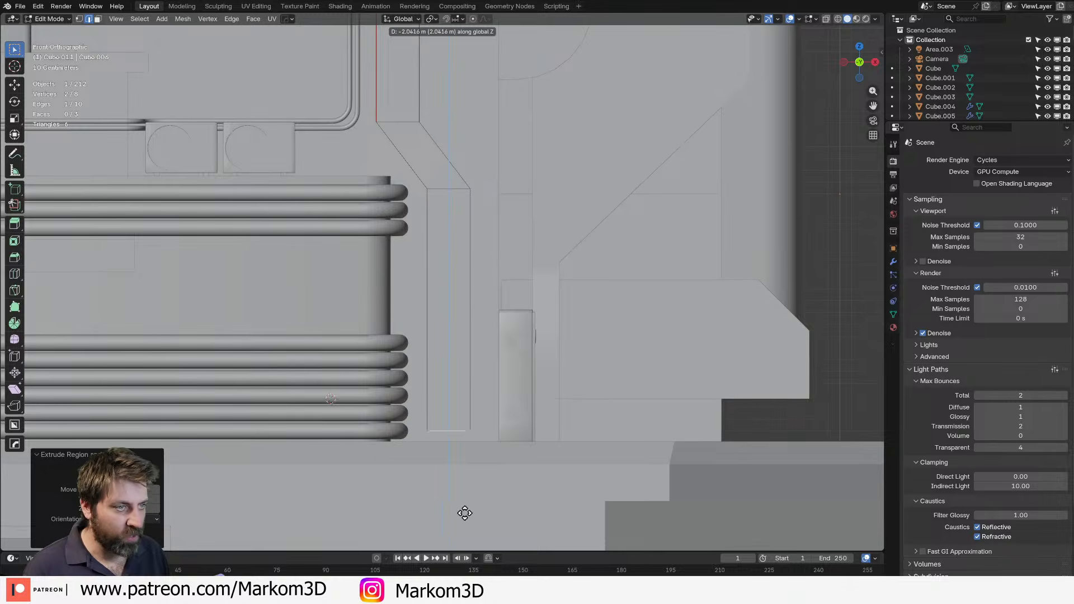
click(470, 539)
shift+middle_drag(472, 345, 464, 410)
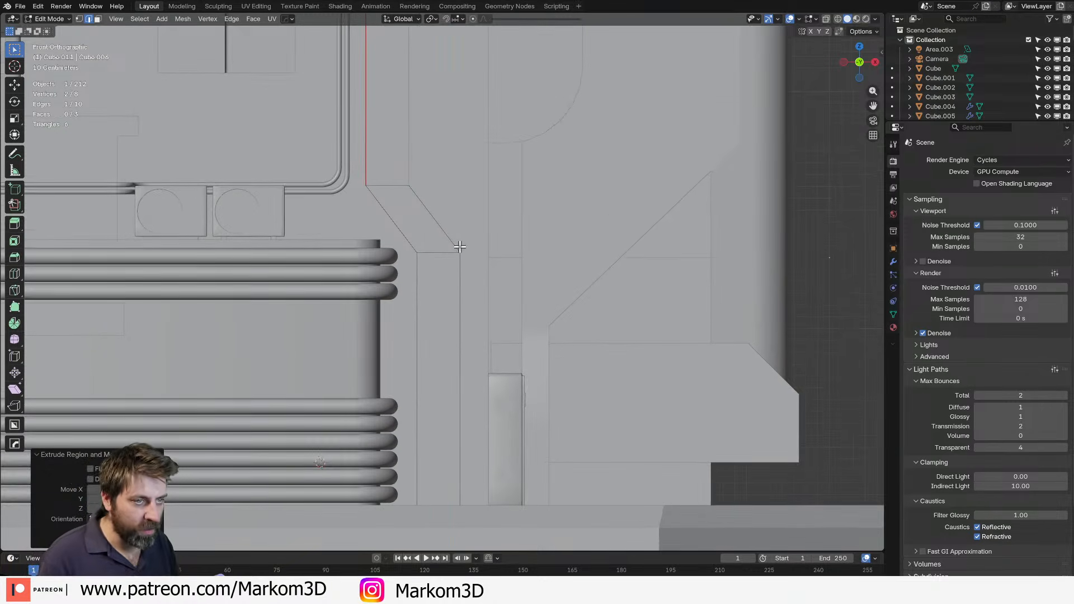
Narrow the strip to about half its width by moving its outer side edge loop inward along X.
alt+click(442, 229)
key(g)
key(y)
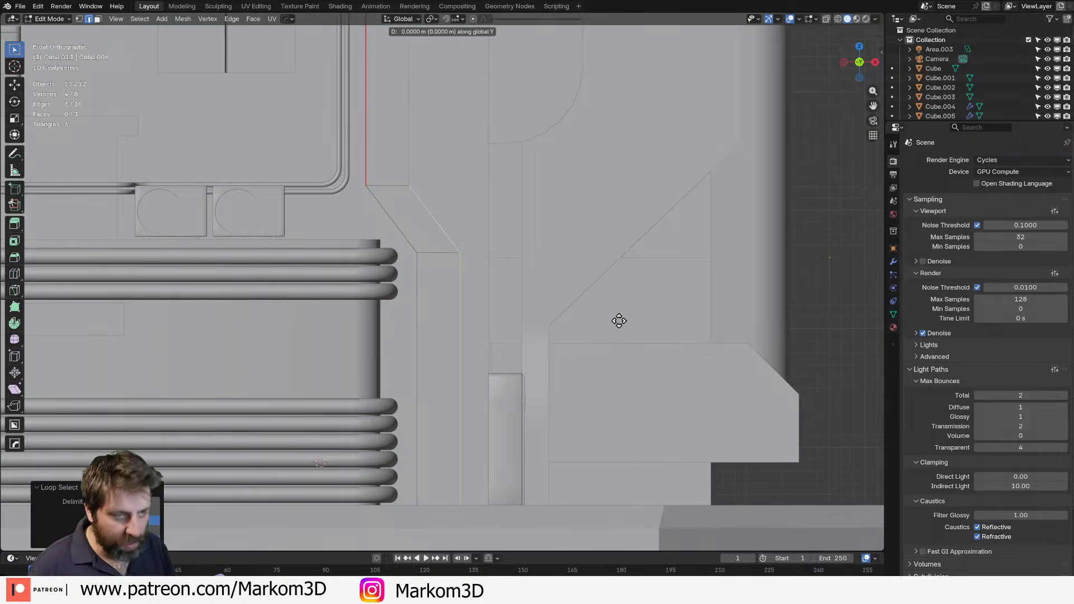
key(x)
click(428, 295)
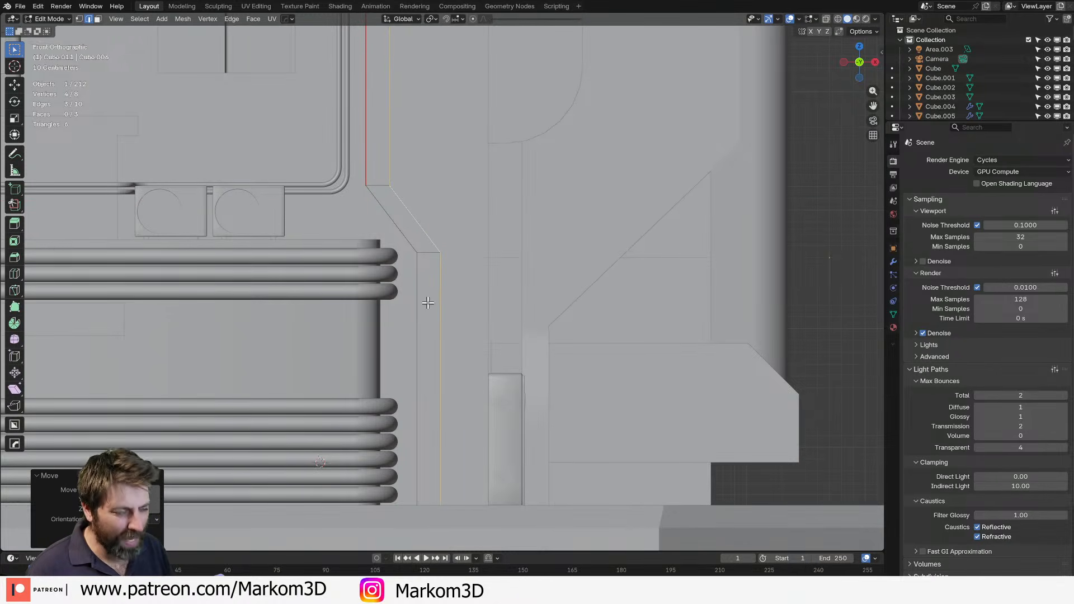
Duplicate the whole bent strip and place the copy beside it along X with a small gap.
key(l)
key(g)
key(x)
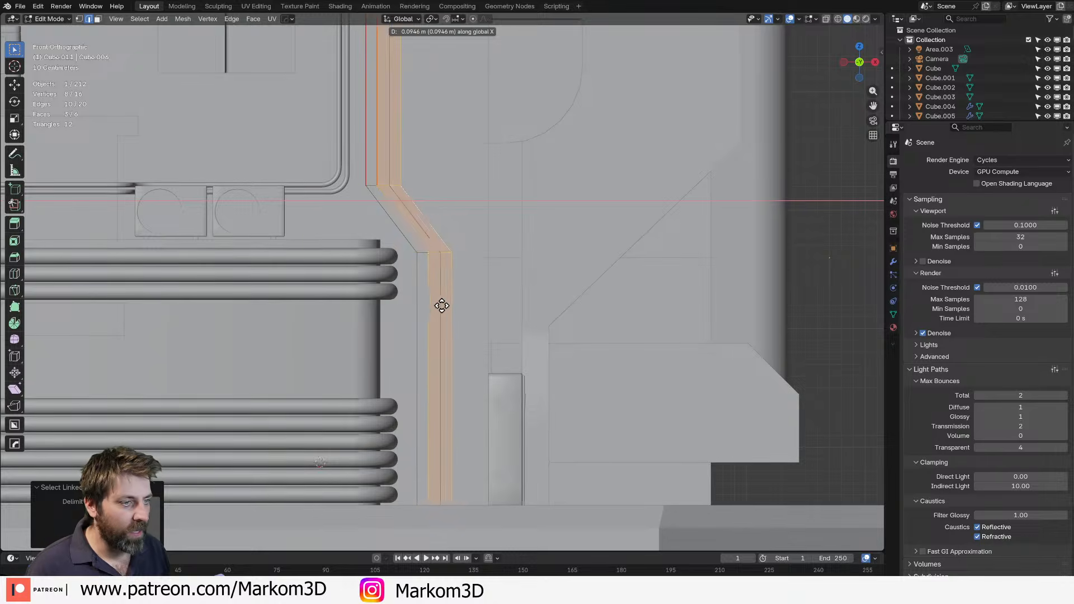
click(474, 308)
Extrude both bent strips along their normal to give them thickness against the wall.
middle_drag(480, 291, 420, 347)
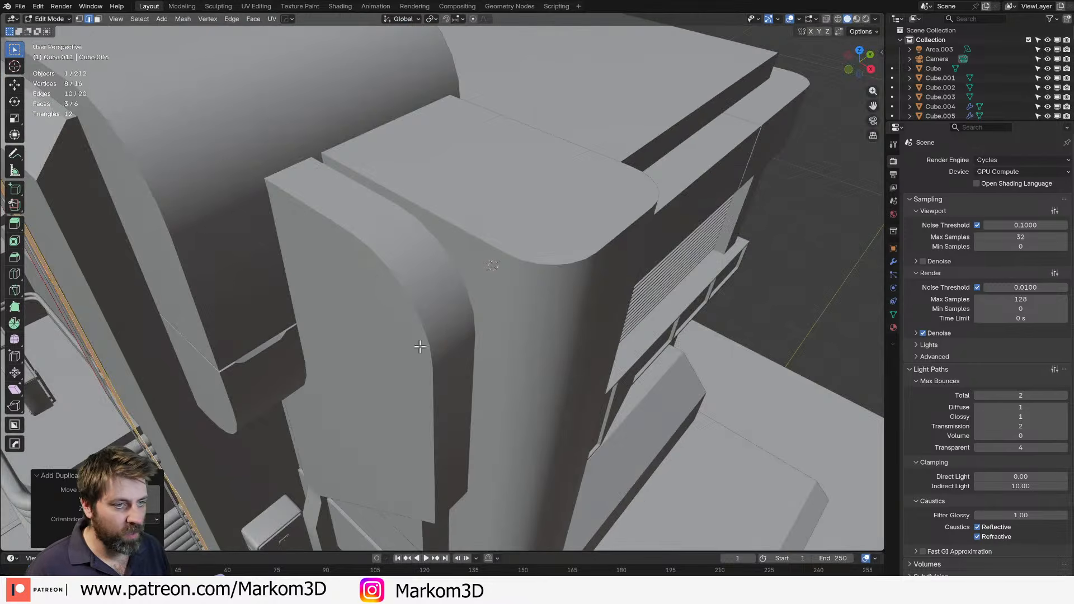
scroll(415, 334, down, 5)
key(a)
scroll(412, 330, up, 2)
key(e)
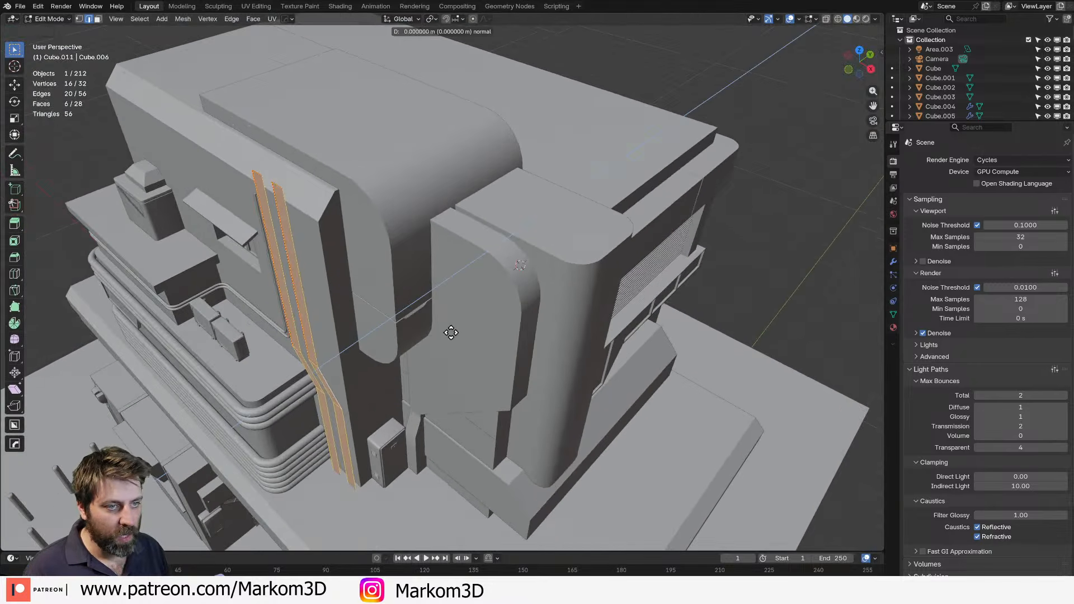
click(551, 321)
Lower the wall-side top edges of both strips about 0.12 m along Z so their tops slope.
shift+middle_drag(319, 218, 408, 330)
scroll(419, 330, up, 2)
scroll(392, 339, up, 2)
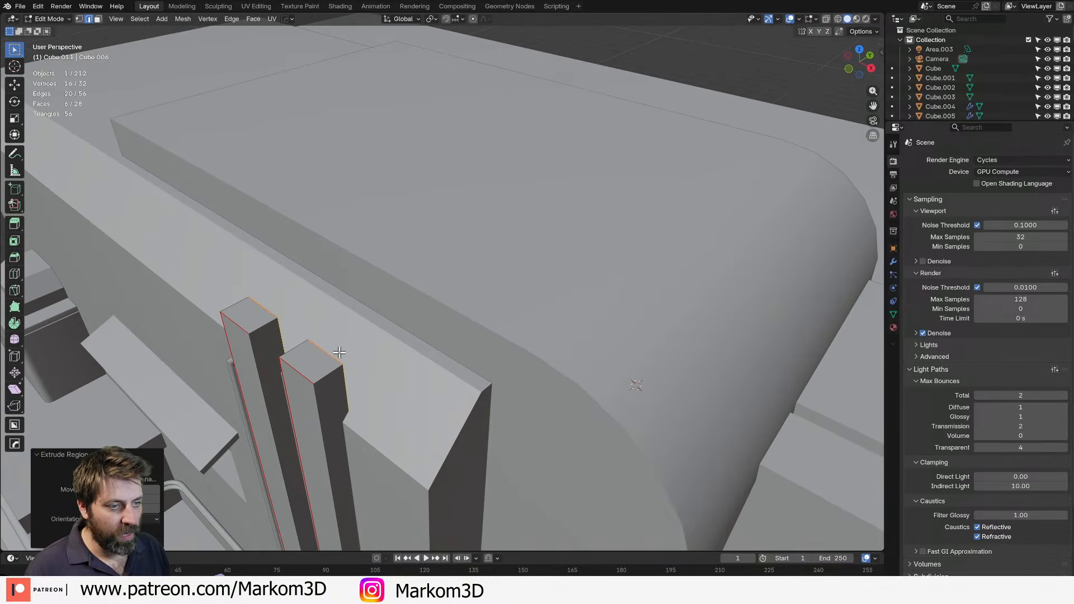
click(334, 354)
shift+click(260, 310)
key(g)
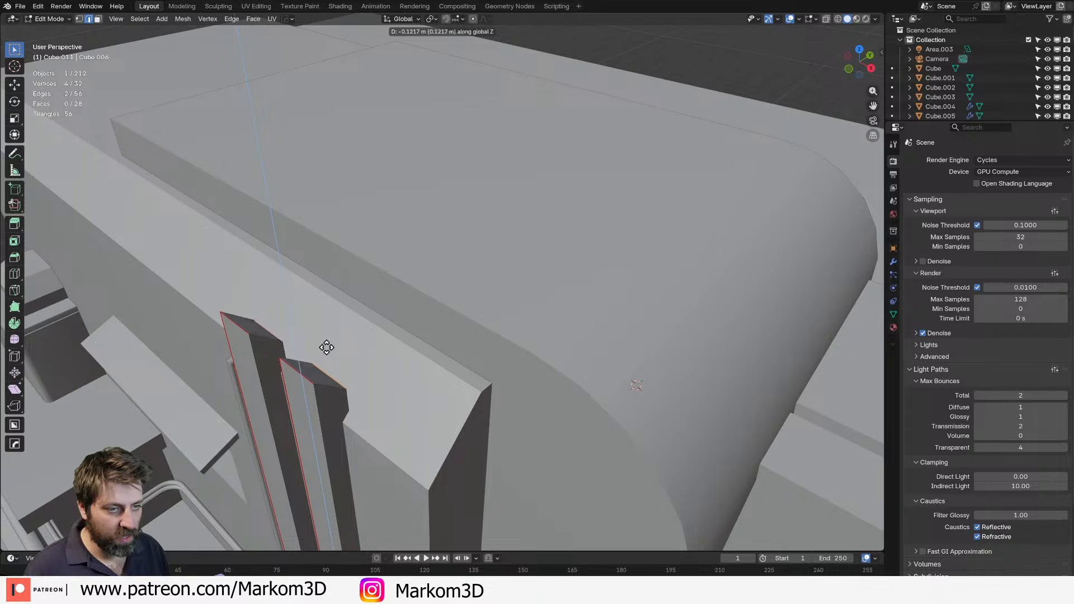
click(326, 347)
Extrude the top faces of both strips about 0.67 m along Y over the wall's bevelled roof edge.
key(3)
click(255, 329)
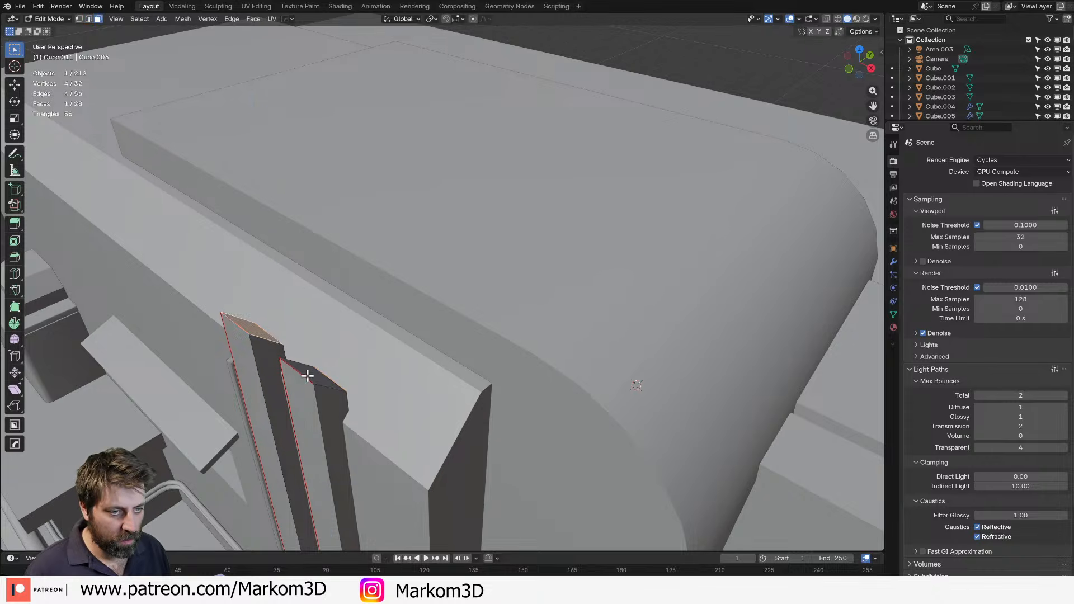
shift+click(308, 376)
key(e)
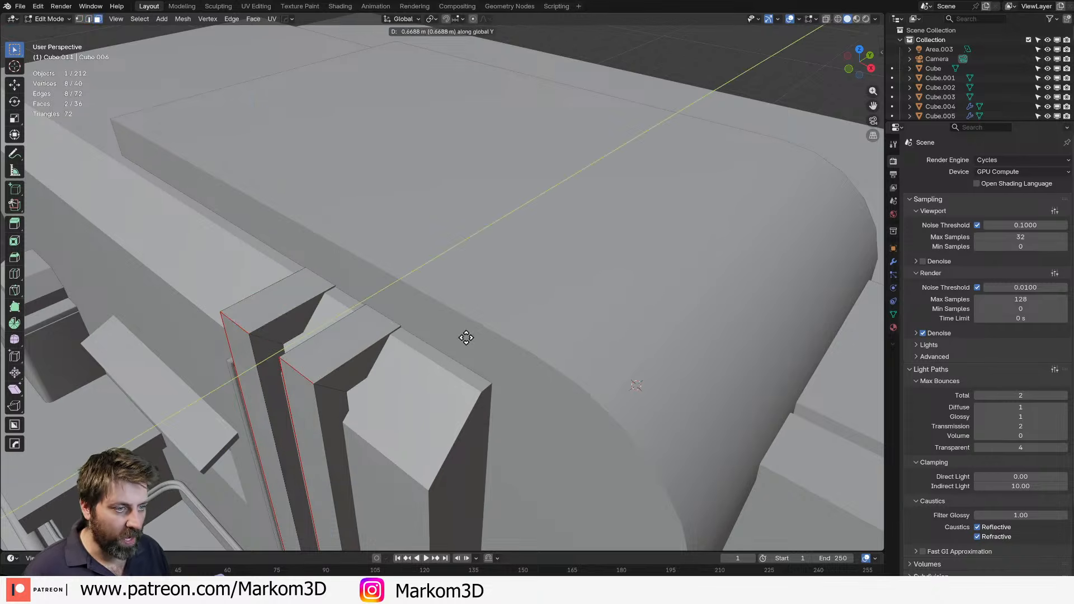
click(465, 334)
Select the undersides of both roof extensions through the wireframe and lower them about 0.22 m along Z.
scroll(449, 325, up, 2)
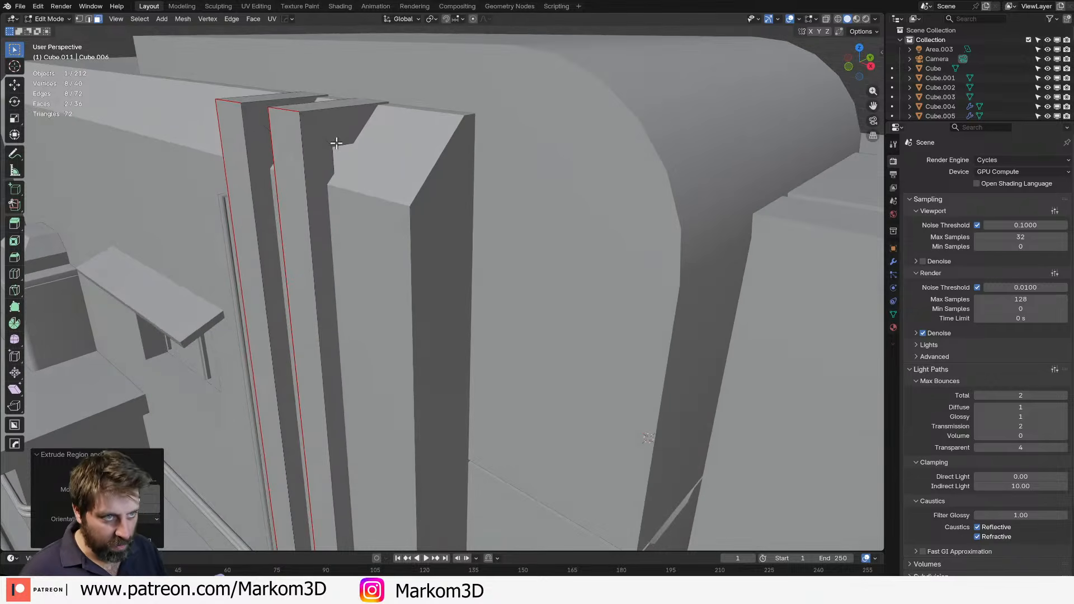
key(shift+z)
key(alt+a)
key(ctrl+z)
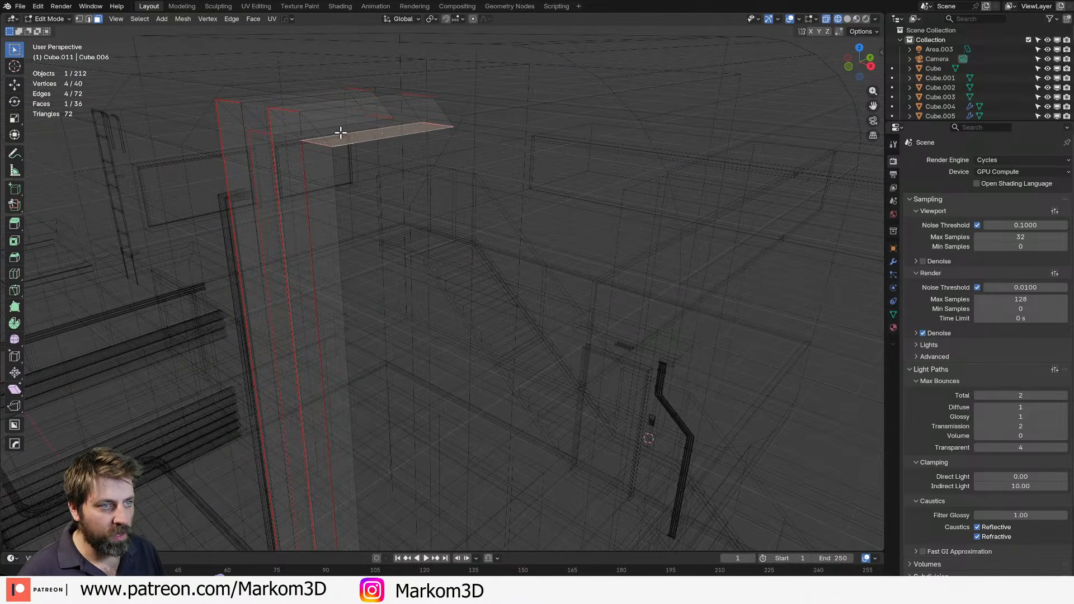
key(z)
click(374, 136)
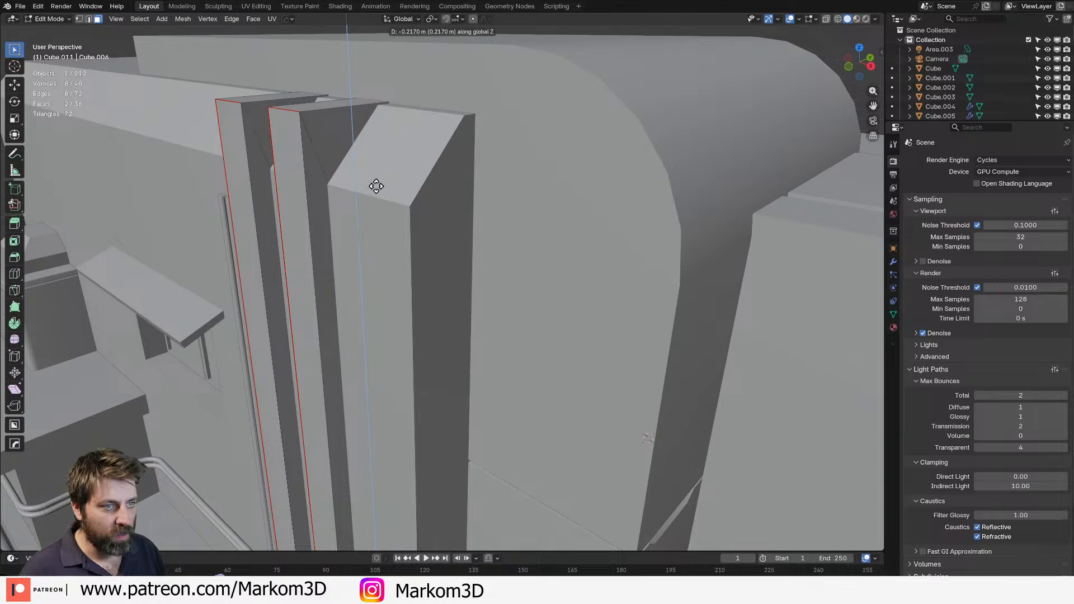
Bevel the upper front corner loops of both strips with 7 segments and an offset of about 0.135 m.
scroll(375, 185, down, 3)
key(Tab)
key(Tab)
key(2)
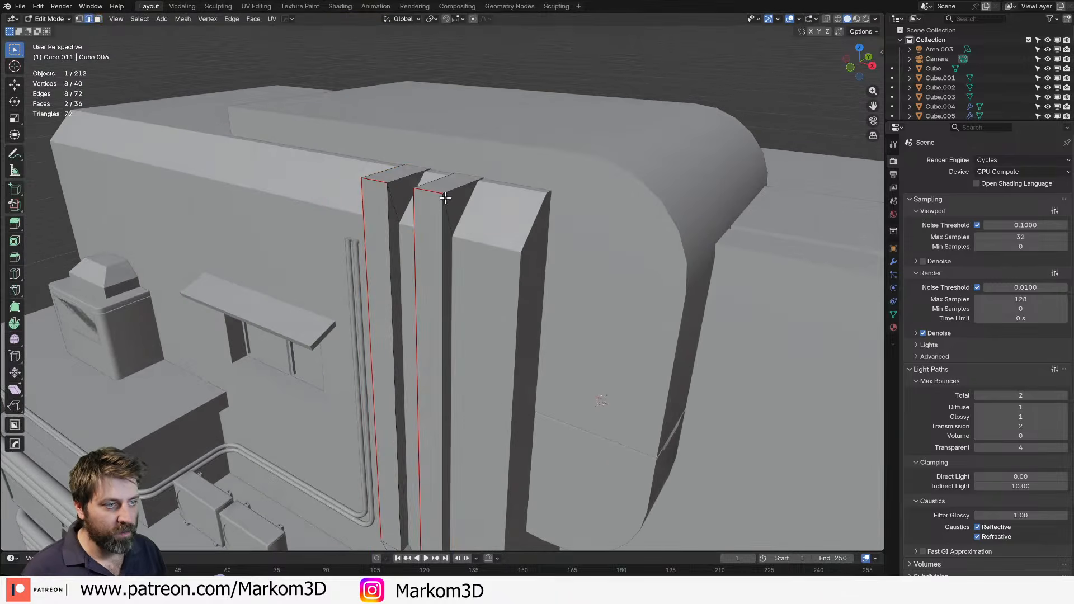
alt+click(430, 194)
alt+shift+click(370, 186)
key(ctrl+b)
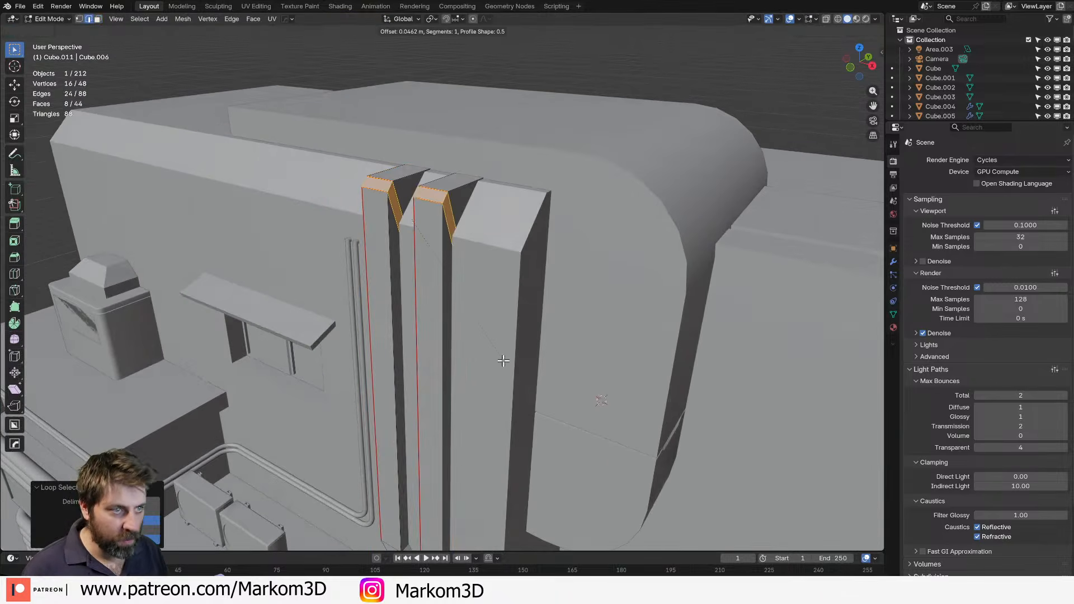
scroll(509, 364, up, 3)
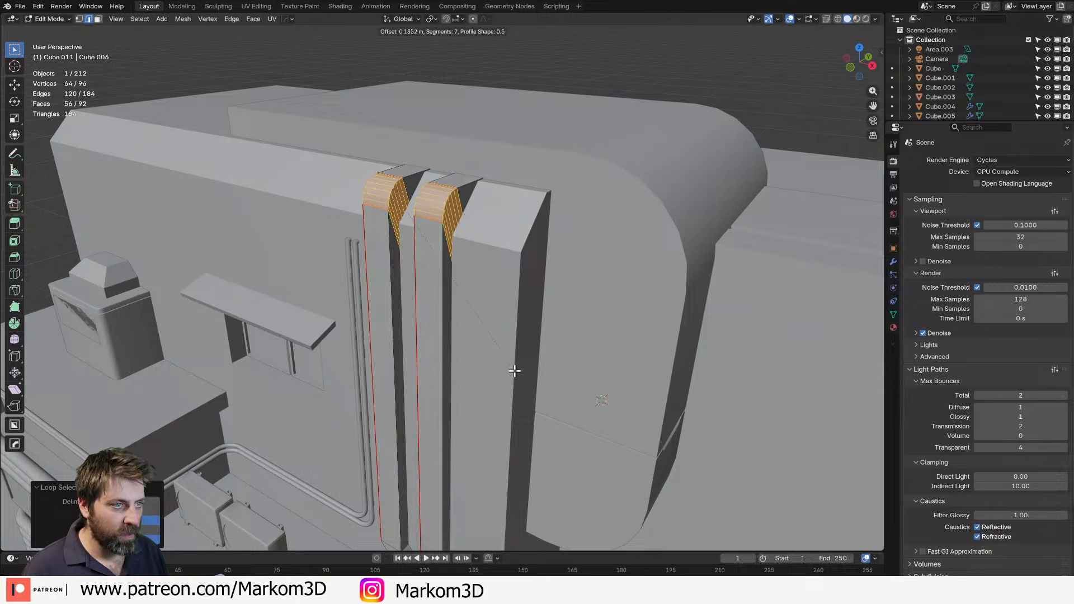
click(493, 371)
scroll(492, 364, down, 6)
key(Tab)
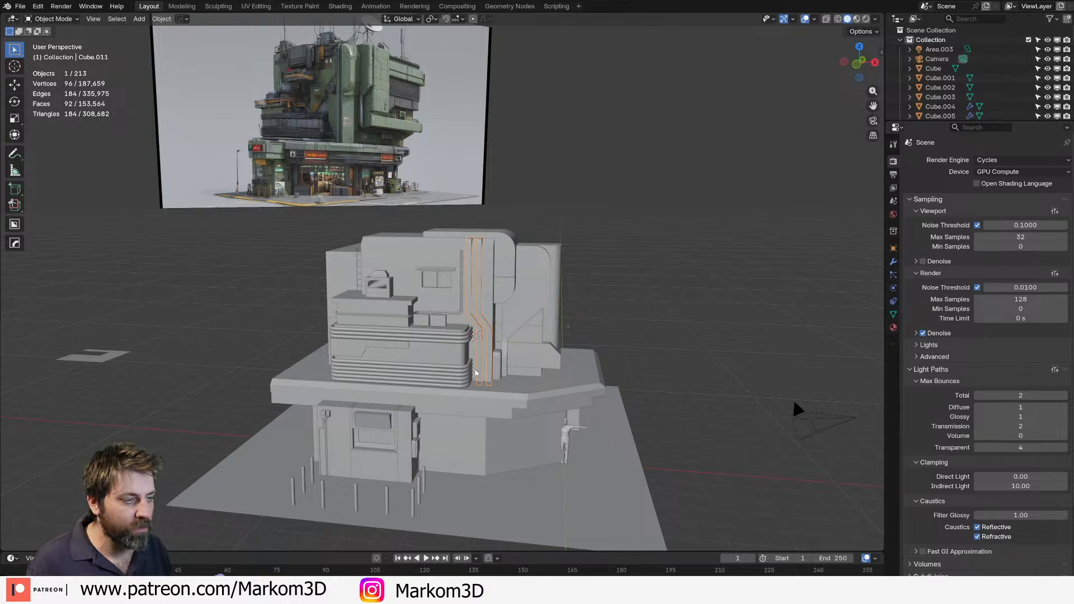
Add a mesh cylinder at the 3D cursor near the foot of the strips and open it for editing in front view.
key(KP_3)
key(KP_1)
scroll(475, 368, up, 8)
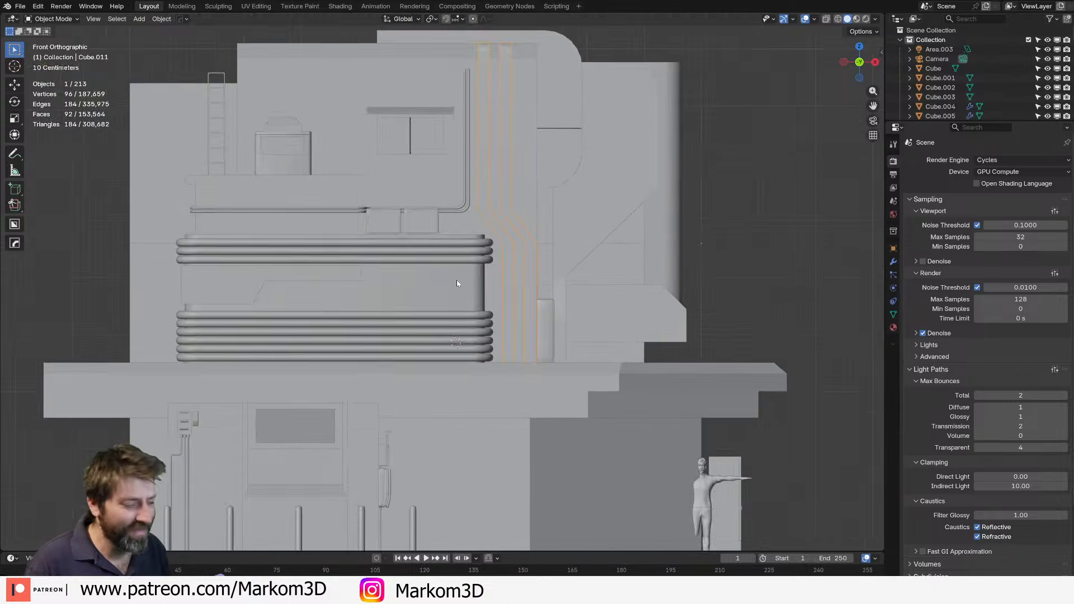
key(shift+a)
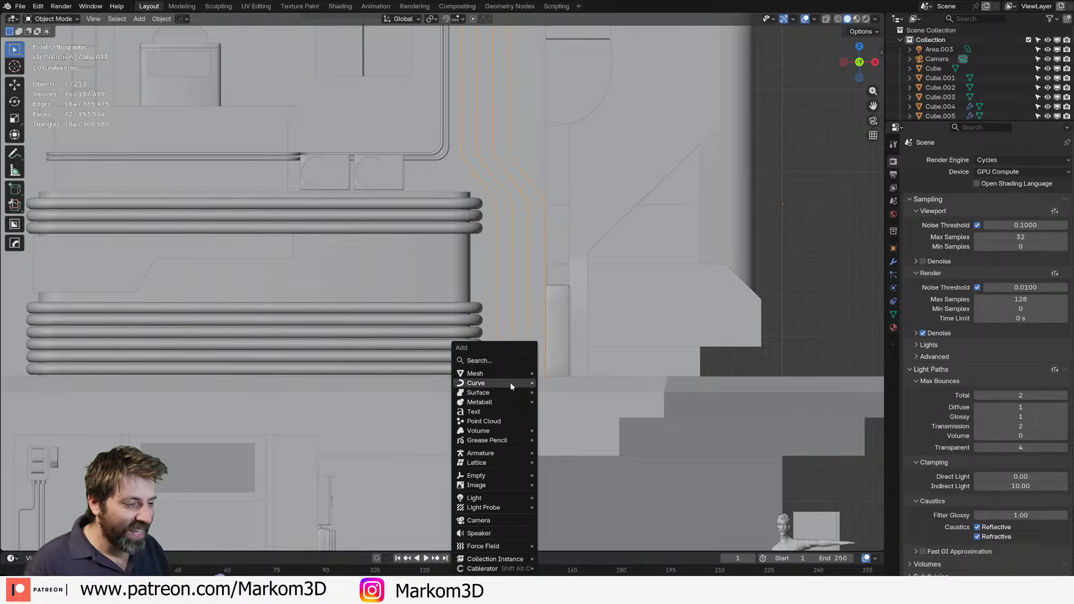
mouse_move(493, 373)
click(568, 430)
key(Tab)
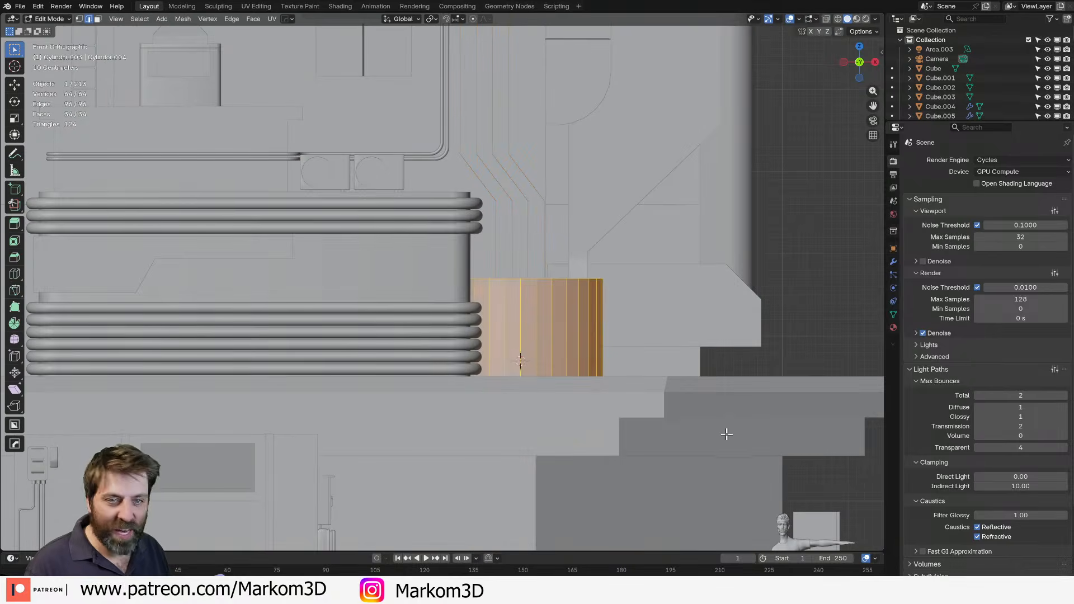
Scale the cylinder down to fit the gap between the strips and lower it along Z onto the ledge.
key(s)
key(Return)
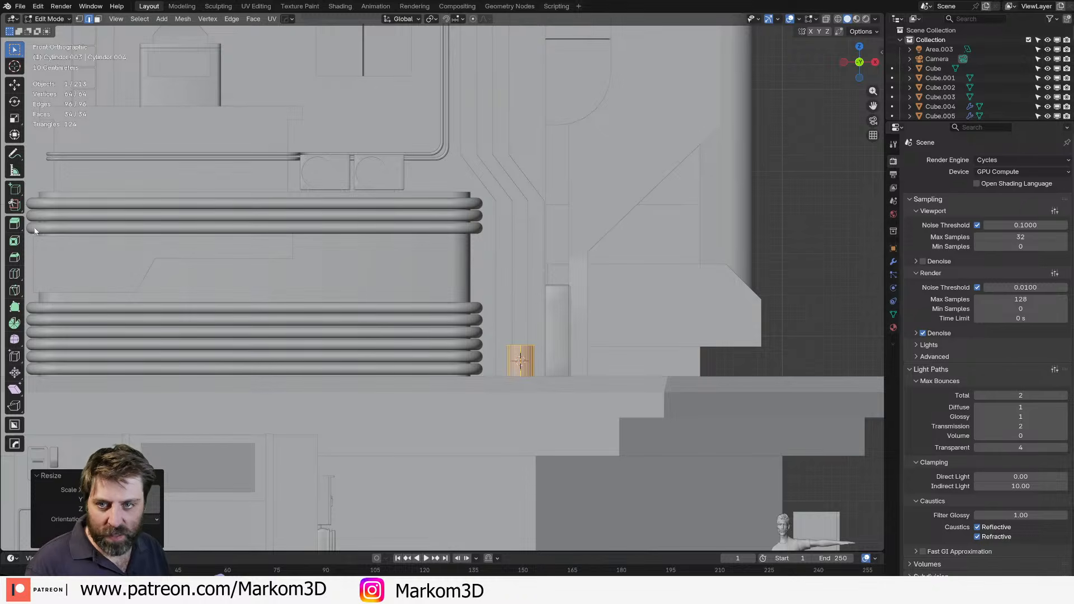
scroll(570, 297, up, 3)
key(s)
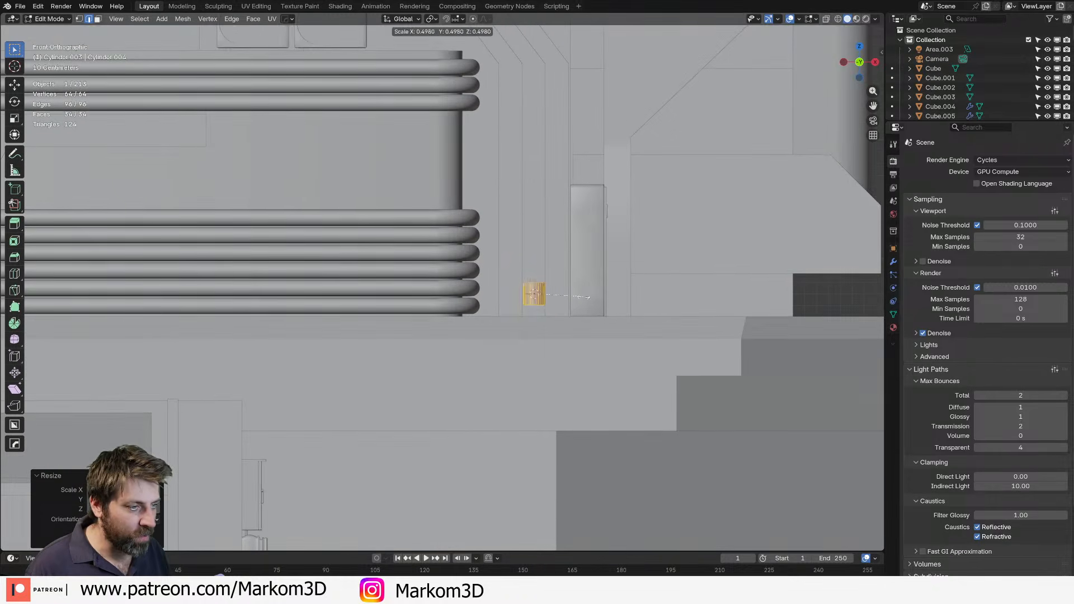
key(Return)
key(g)
key(z)
scroll(574, 339, up, 1)
Select the cylinder's top face through the wireframe and raise it about 2.05 m along Z to the strips' lower bend.
key(z)
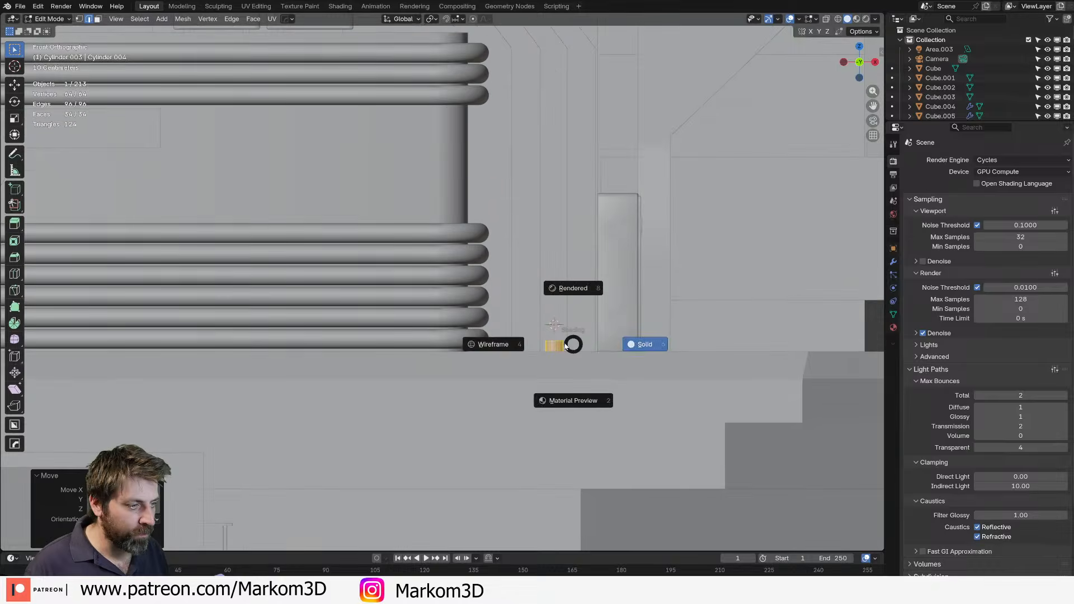
click(536, 340)
key(3)
click(560, 335)
key(z)
click(615, 336)
shift+middle_drag(584, 346, 549, 412)
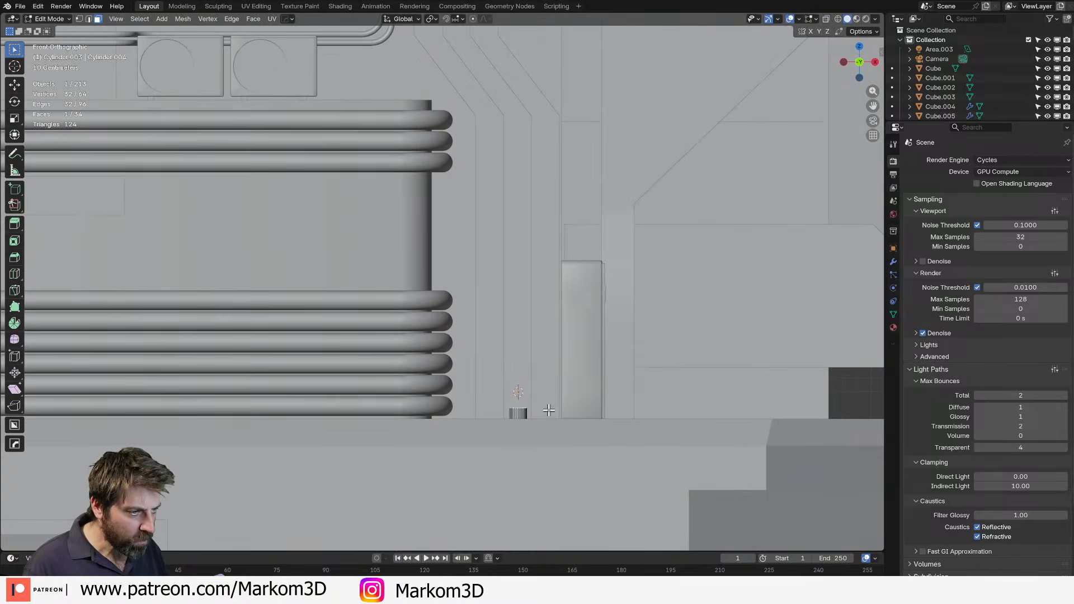
scroll(548, 412, down, 1)
key(g)
key(z)
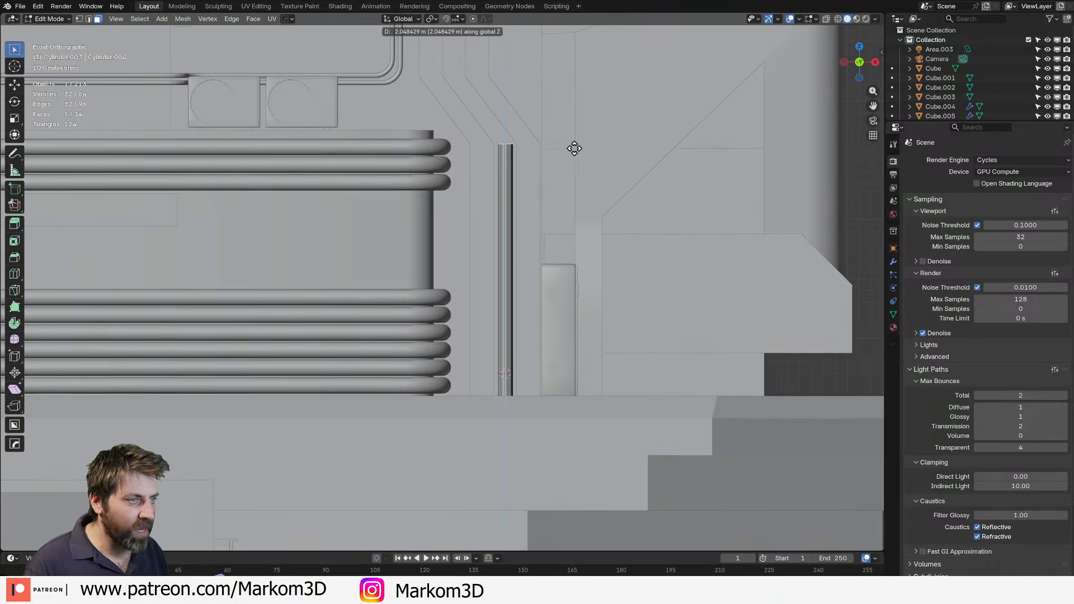
click(574, 149)
shift+middle_drag(554, 134, 624, 322)
key(e)
click(581, 267)
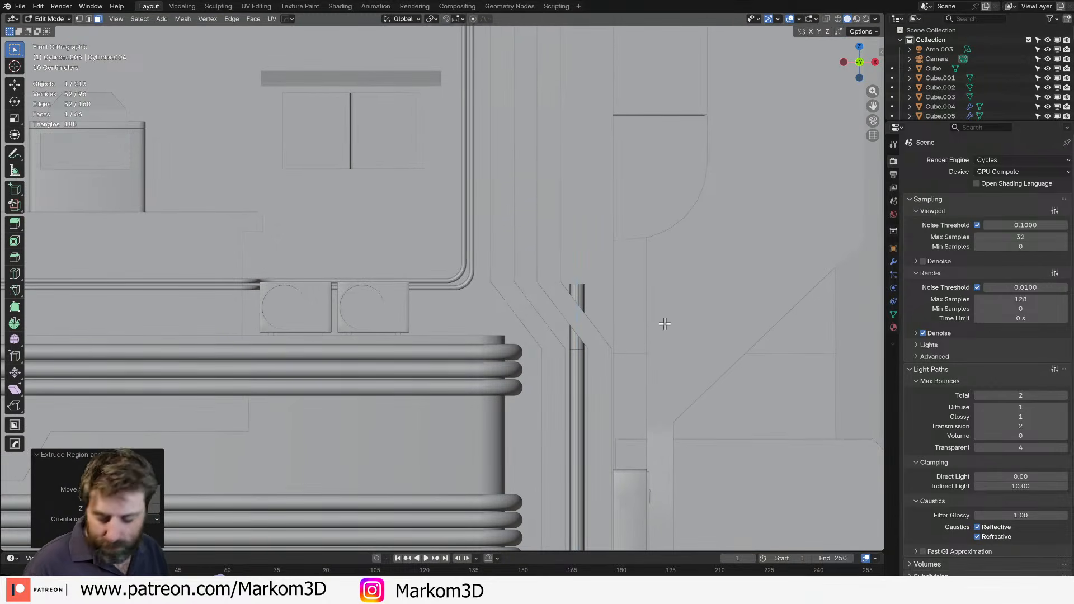
key(ctrl+z)
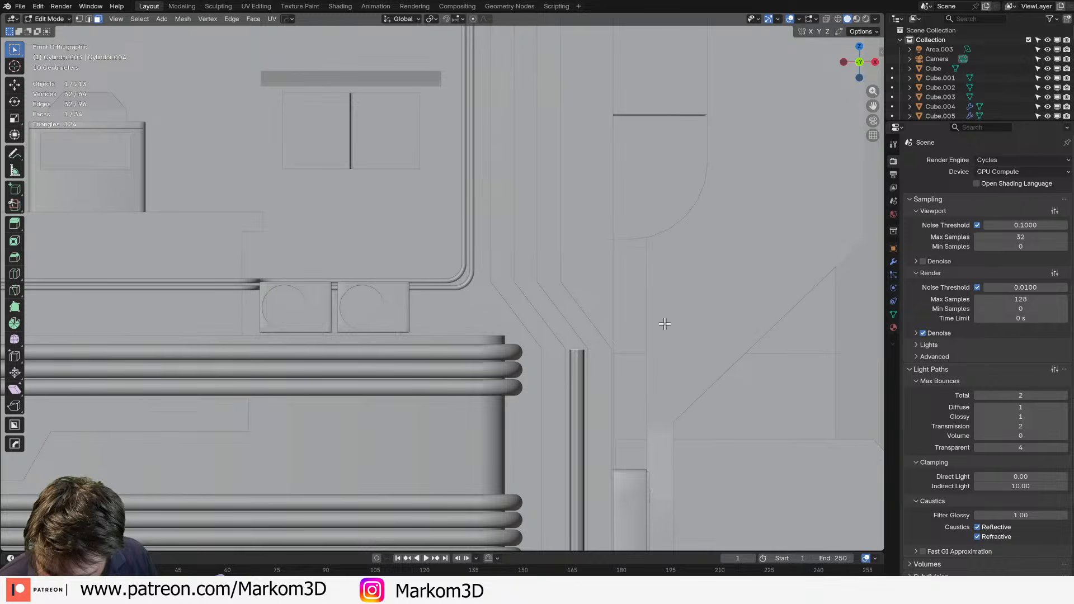
Extrude the pipe's top face up to the strips' upper bend and shift it about -0.42 m along X to match their slant.
scroll(664, 324, up, 2)
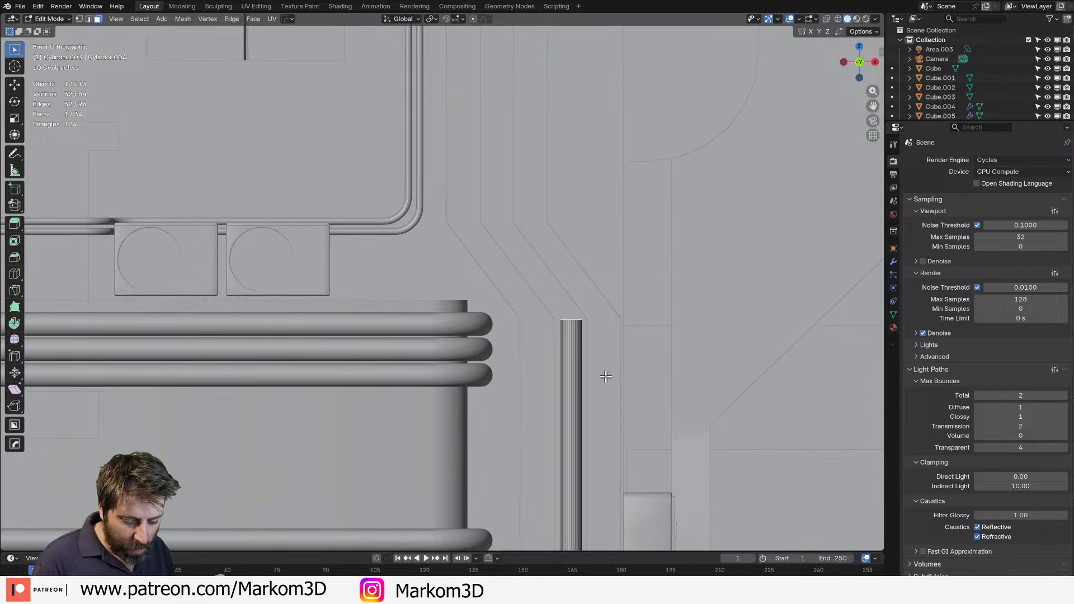
key(e)
click(602, 279)
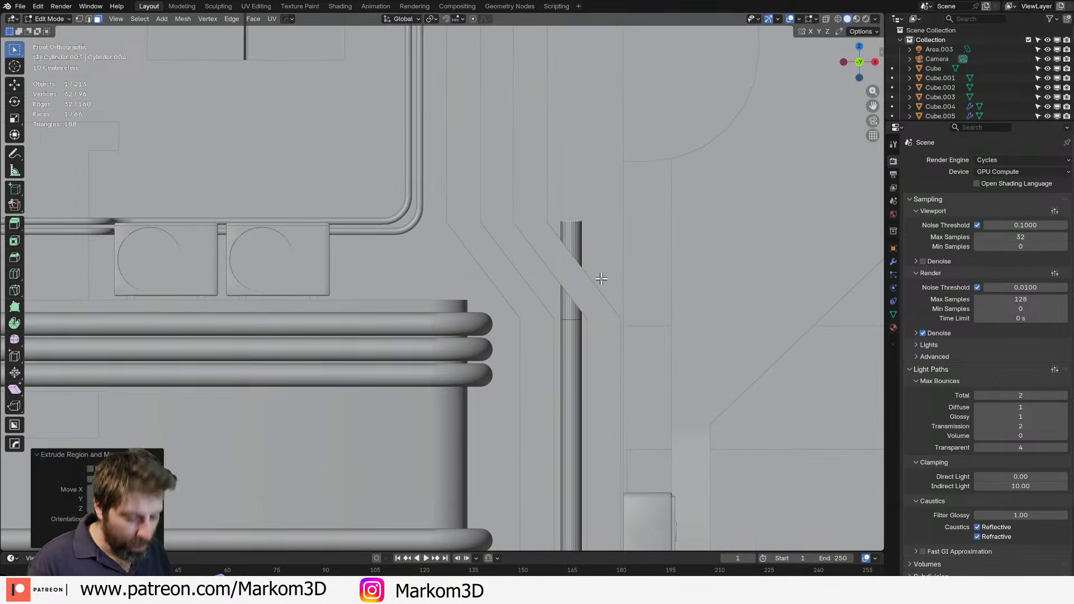
key(g)
key(x)
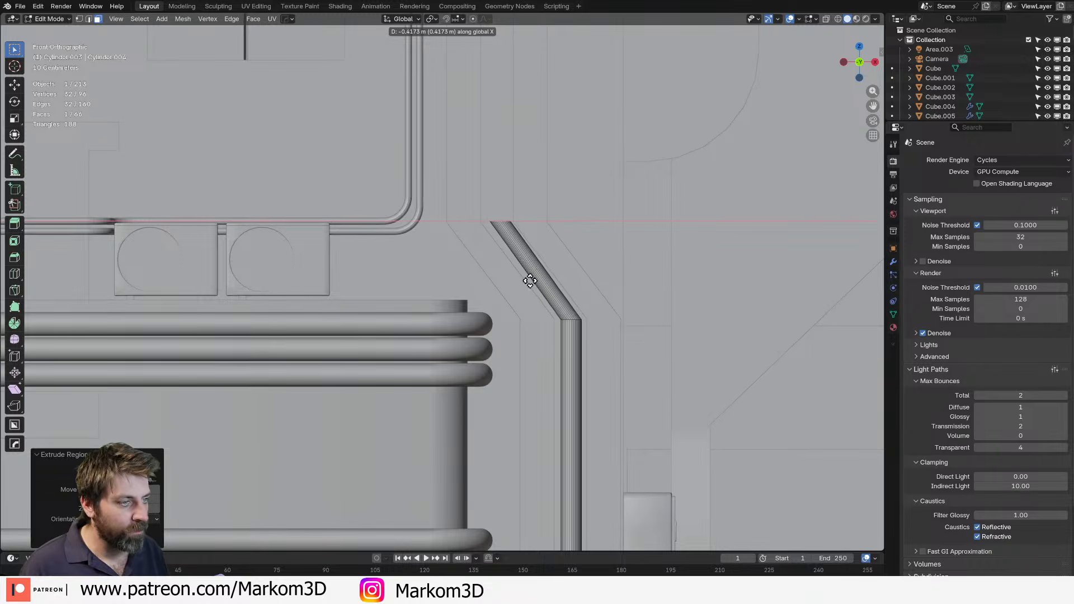
click(526, 280)
Extrude the pipe's end face straight up along Z to just below the roof edge.
shift+middle_drag(532, 214, 489, 409)
scroll(490, 406, down, 2)
key(e)
key(z)
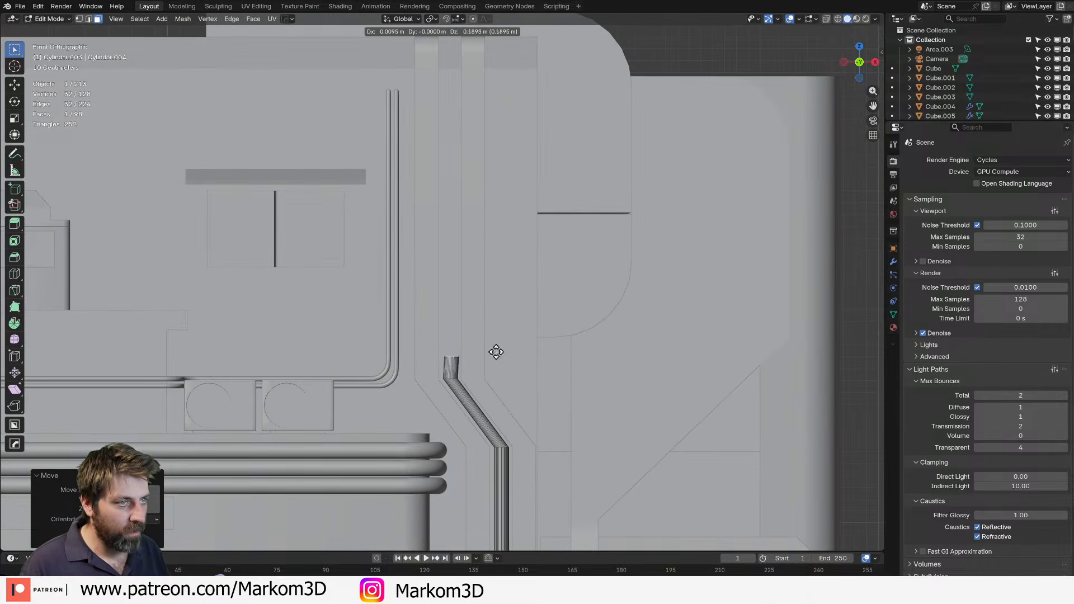
click(478, 73)
shift+middle_drag(478, 84, 442, 242)
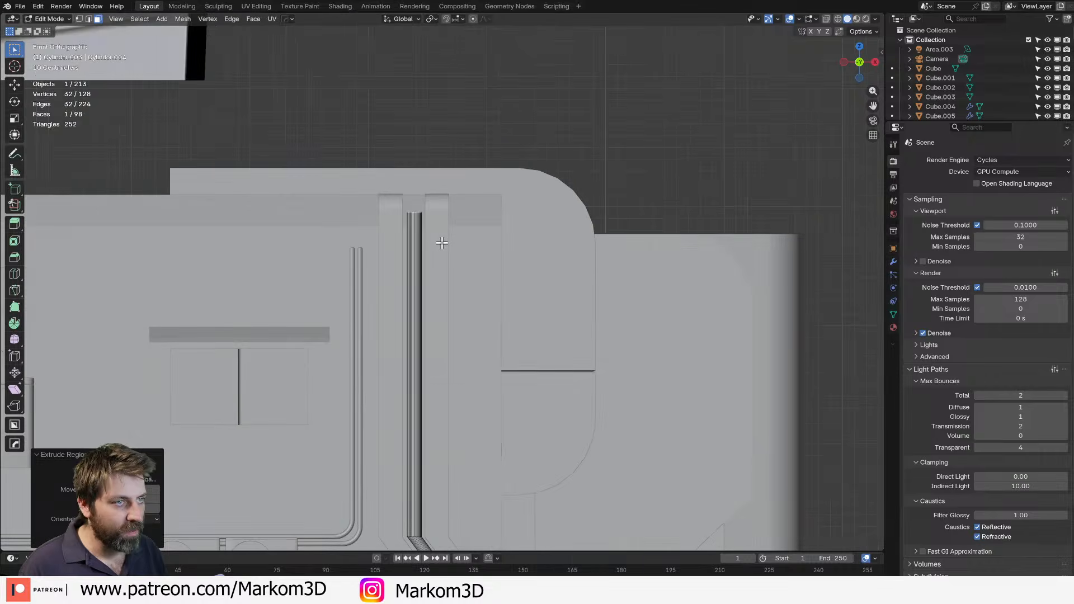
Lower the pipe's top face along Z in the right-side wireframe view, leaving room for a bend under the strips' rounded tops.
key(KP_3)
key(z)
click(369, 242)
shift+middle_drag(121, 238, 527, 219)
scroll(528, 218, up, 2)
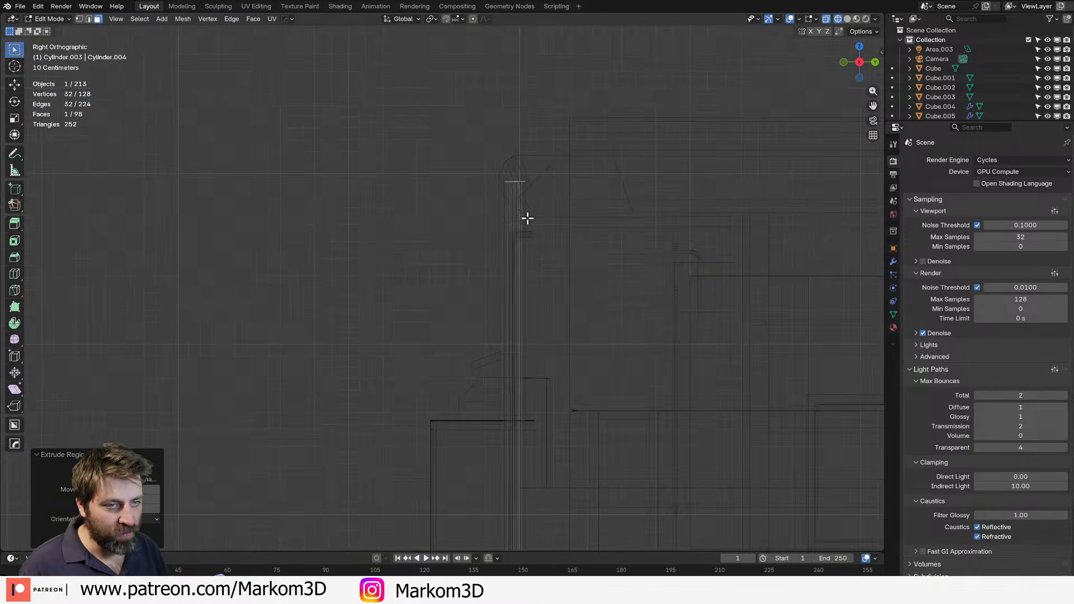
scroll(528, 219, up, 2)
key(g)
key(z)
click(595, 313)
shift+middle_drag(535, 131, 525, 139)
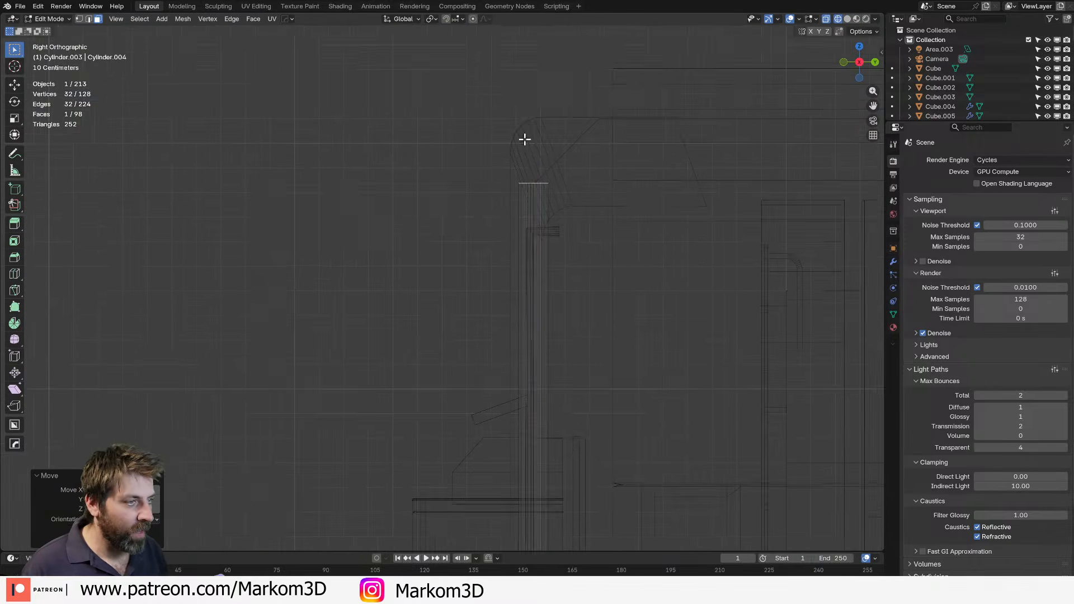
Place the 3D cursor just behind the pipe's top face and spin the face a quarter turn towards the roof in 12 steps.
shift+middle_drag(549, 219, 576, 228)
scroll(575, 227, up, 3)
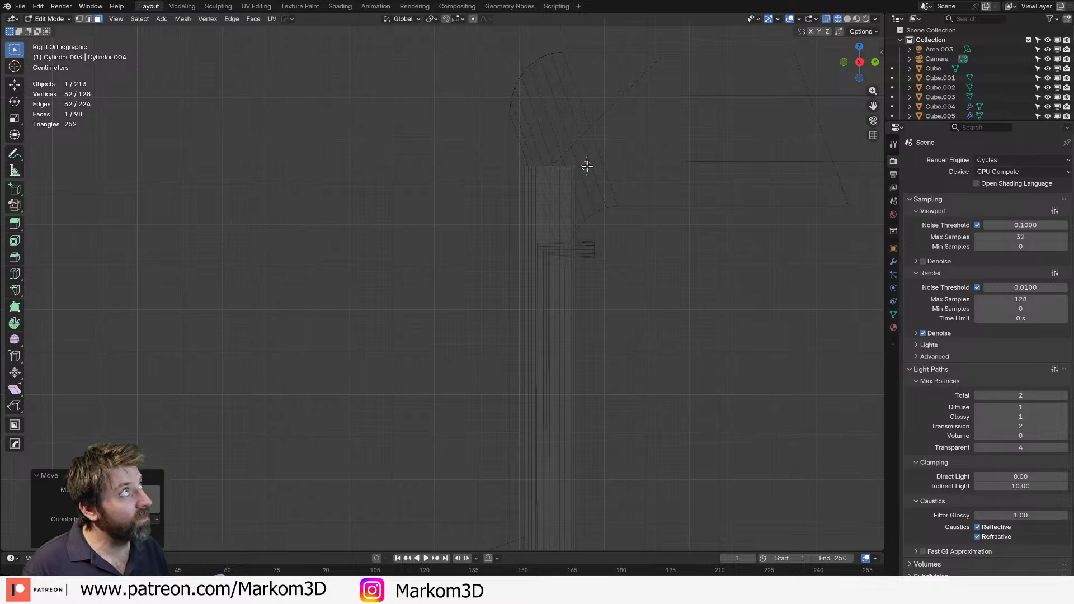
shift+middle_drag(587, 166, 539, 177)
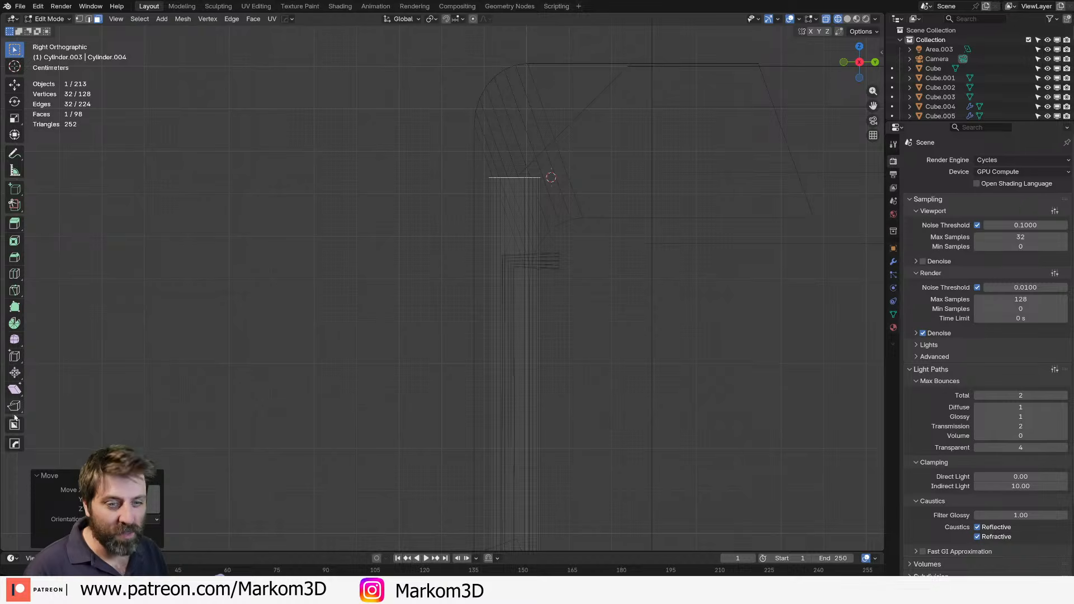
click(15, 323)
drag(633, 99, 654, 304)
Extrude the end of the pipe's bend horizontally over the roof and return to solid shading.
key(e)
click(728, 201)
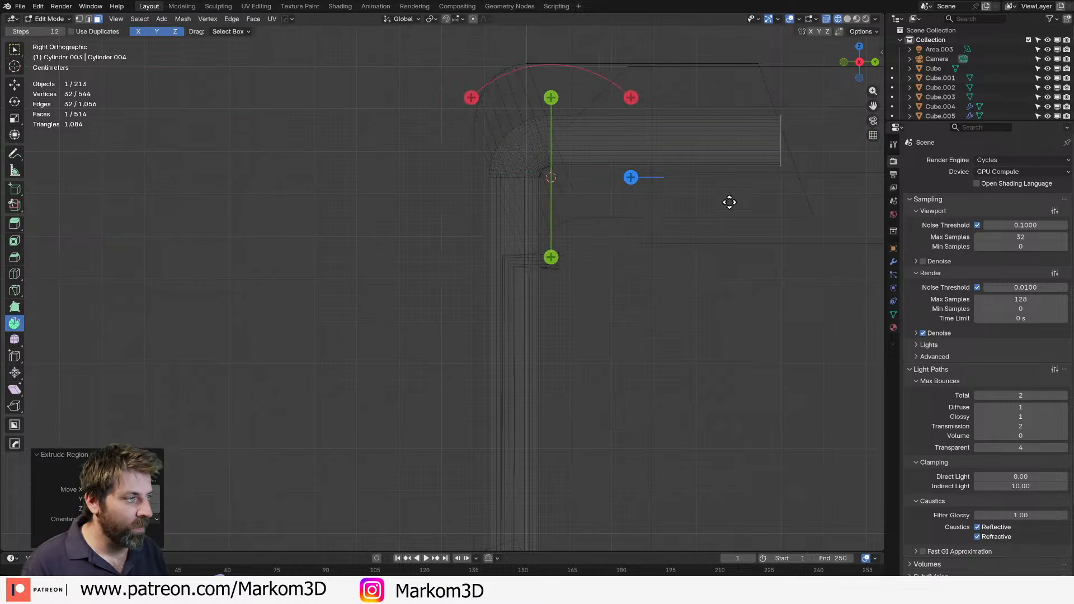
key(shift+z)
mouse_move(817, 221)
middle_down()
mouse_move(621, 400)
mouse_move(515, 445)
mouse_move(490, 419)
mouse_move(450, 312)
middle_up()
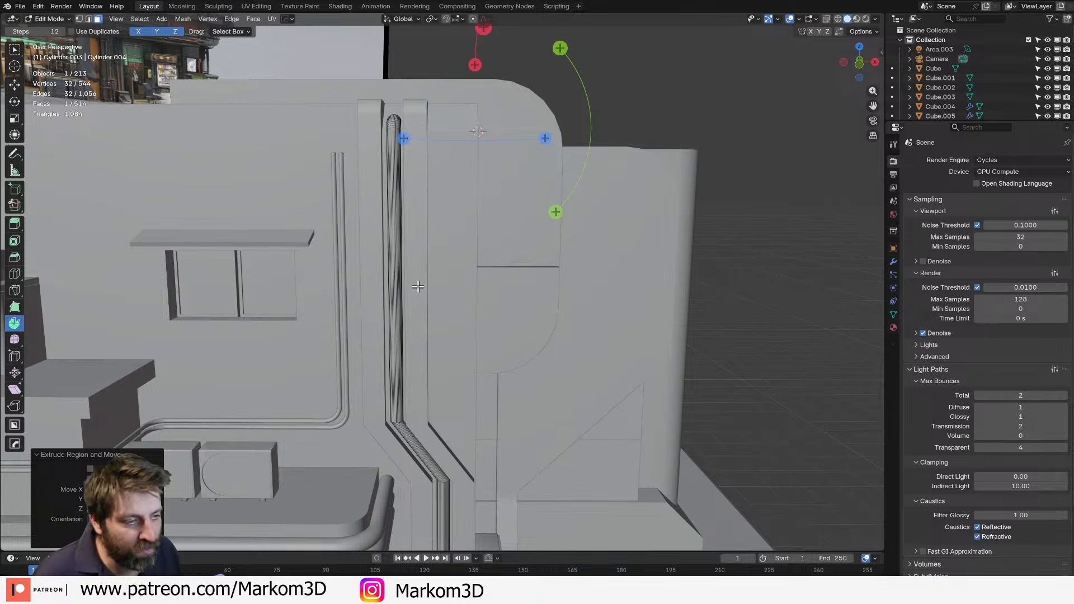
Select the edge loops at both slanted bends of the pipe and bevel them into rounded elbows.
shift+middle_drag(433, 372, 452, 195)
scroll(450, 199, up, 4)
key(2)
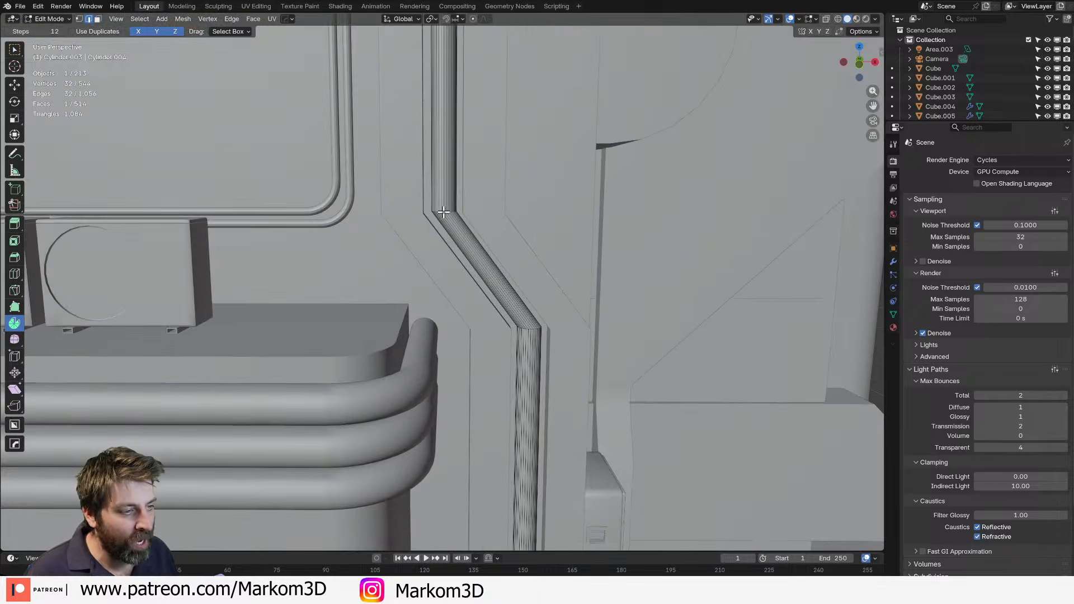
alt+click(443, 212)
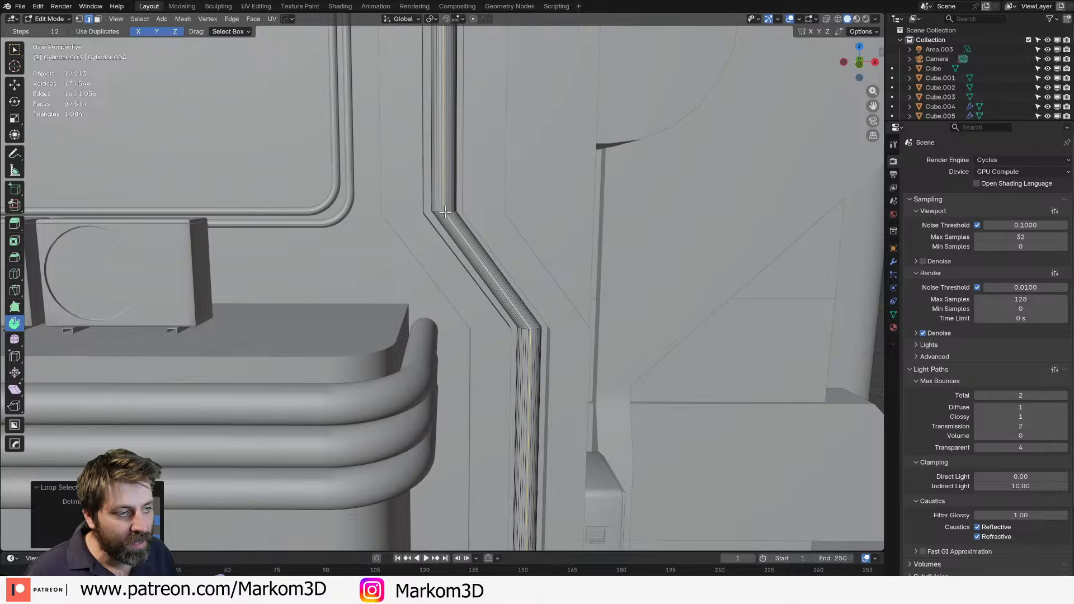
alt+click(448, 209)
alt+click(449, 211)
scroll(510, 325, up, 3)
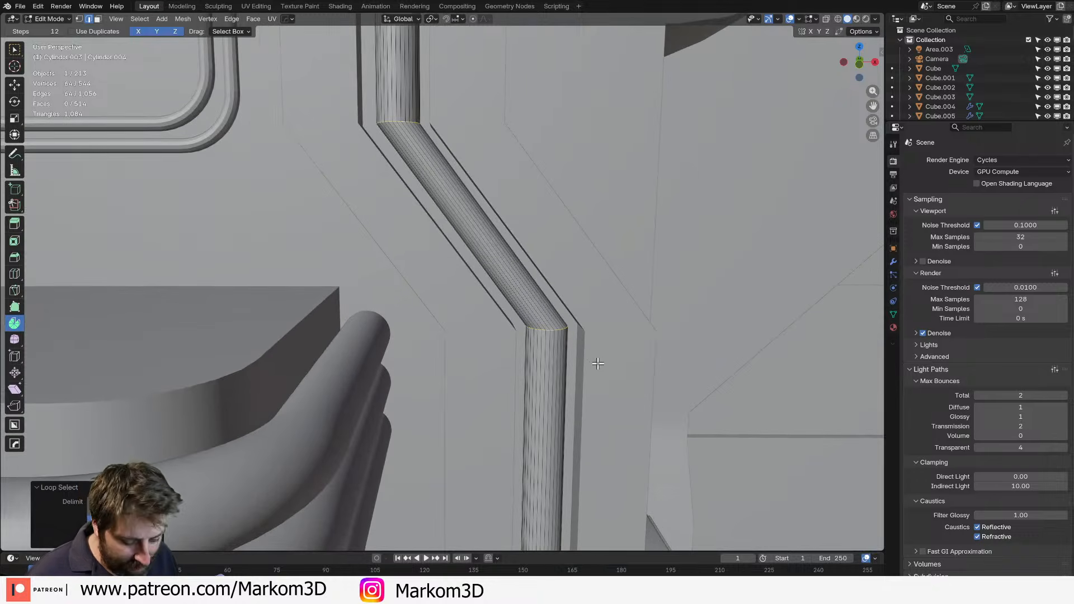
key(ctrl+b)
click(630, 400)
key(Tab)
scroll(612, 387, down, 9)
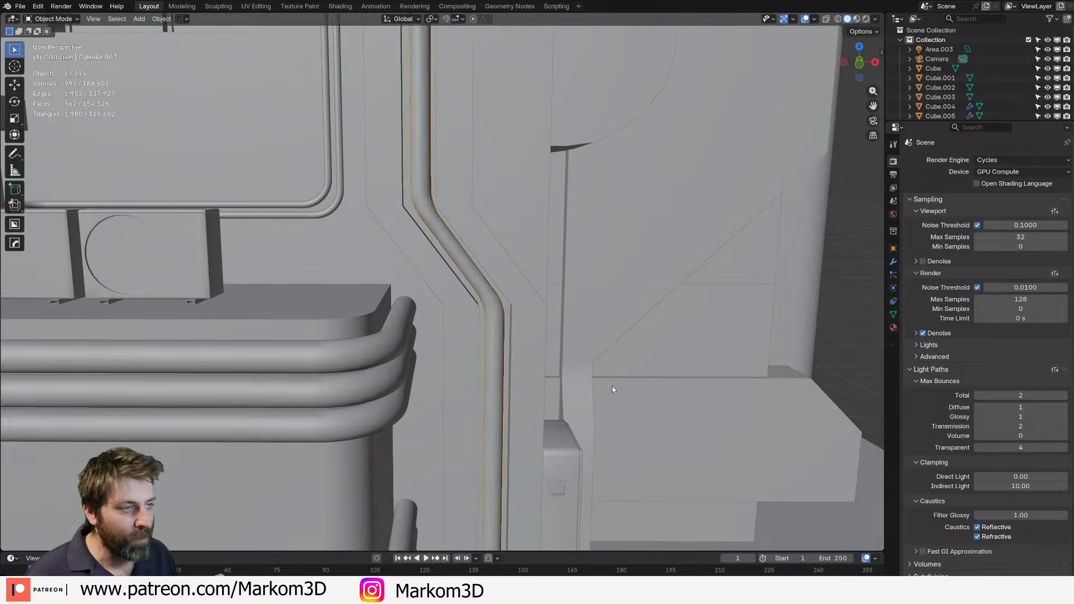
Examine the finished pipe and strips in the context of the whole building.
key(alt+a)
click(438, 251)
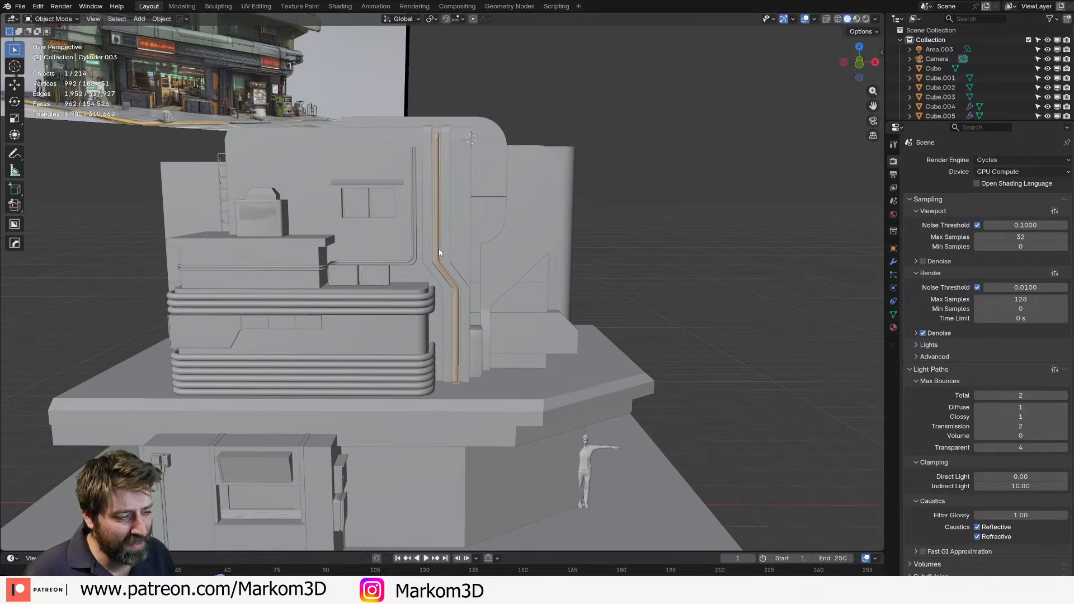
right_click(438, 251)
click(439, 250)
scroll(708, 312, down, 3)
click(708, 311)
middle_drag(708, 312, 670, 319)
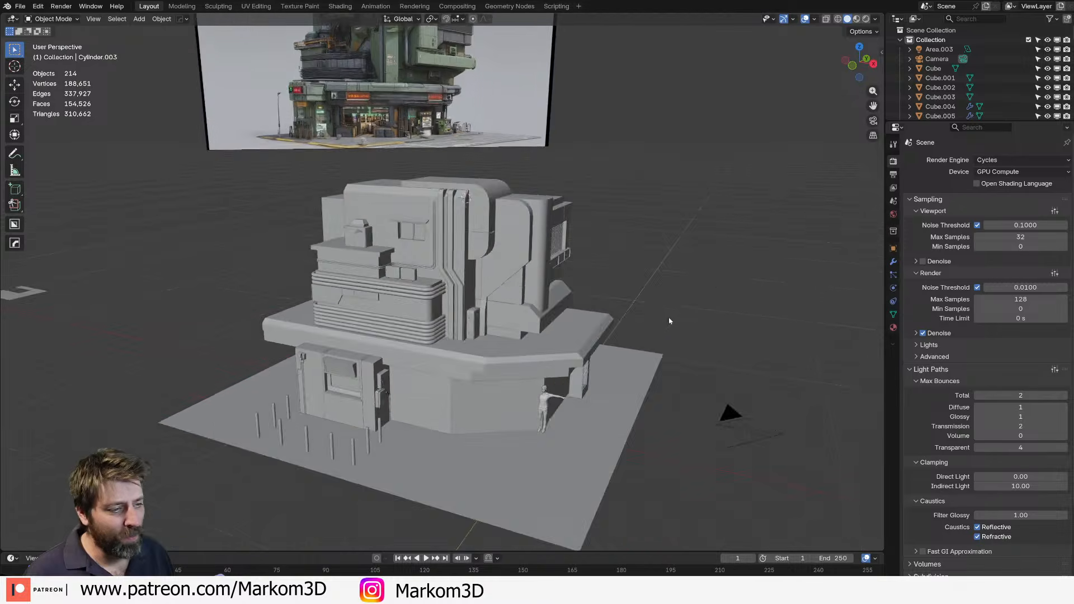
Move the geometry of both bent strips about 0.08 m along Y into the wall.
scroll(559, 302, up, 4)
click(473, 282)
middle_drag(473, 282, 466, 324)
key(Tab)
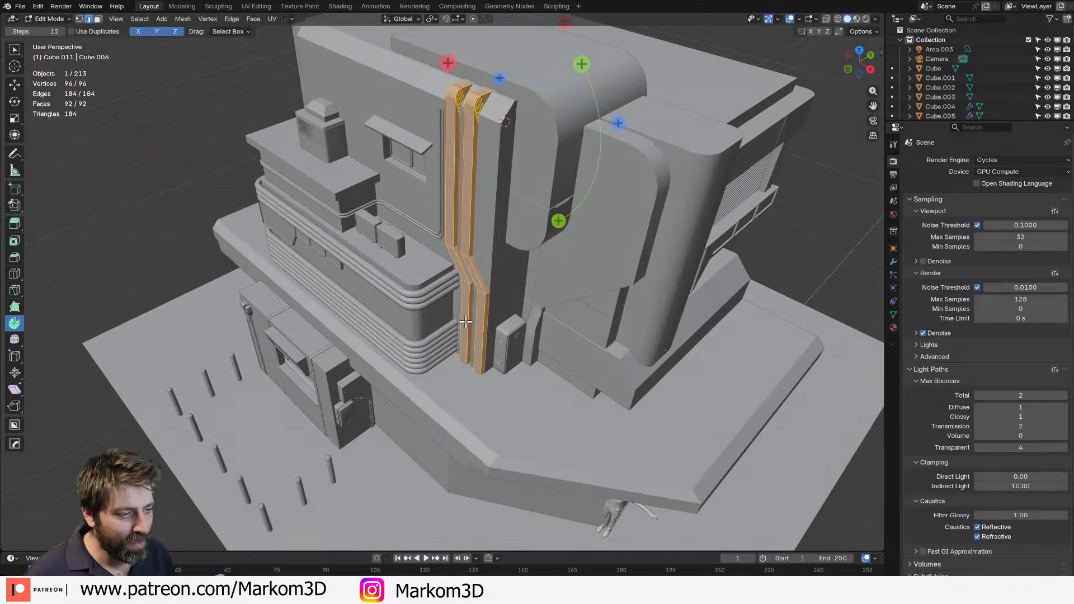
key(g)
key(y)
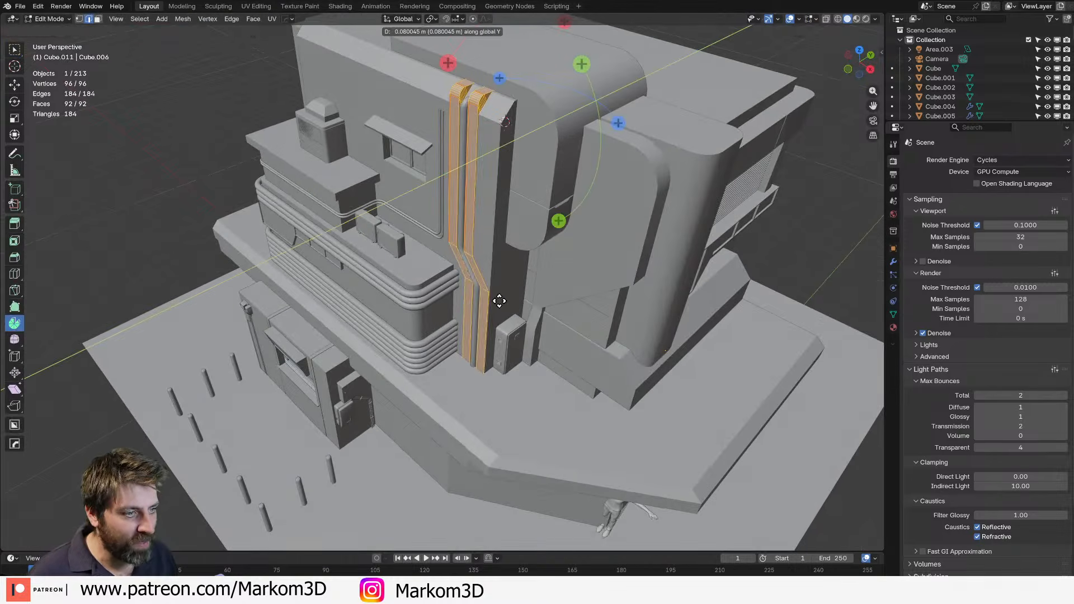
click(499, 301)
key(Tab)
Move the pipe between the strips outward from the wall along Y.
click(475, 301)
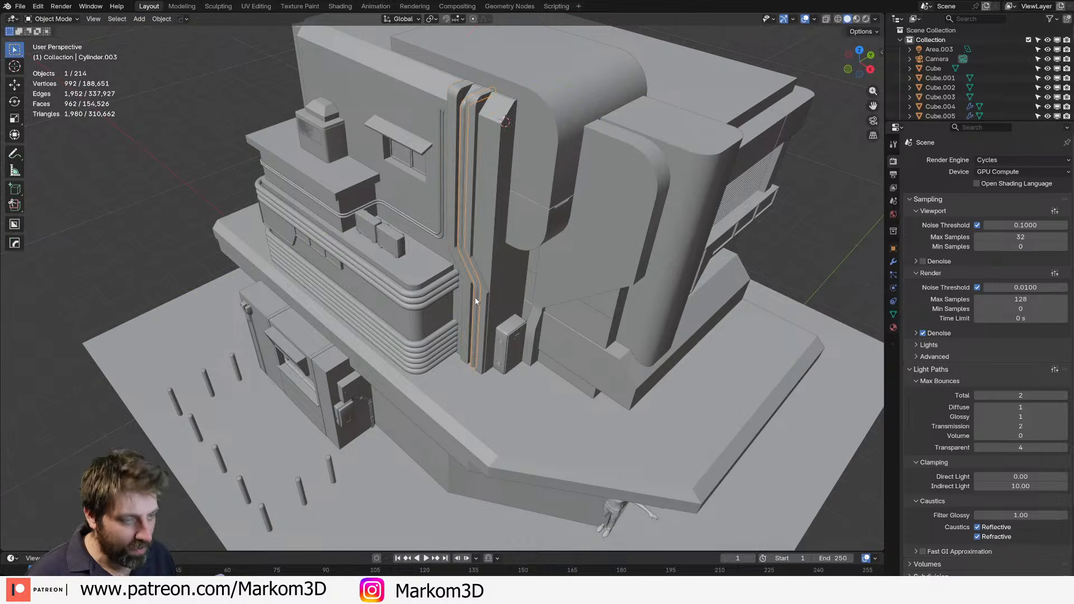
key(g)
key(y)
click(450, 312)
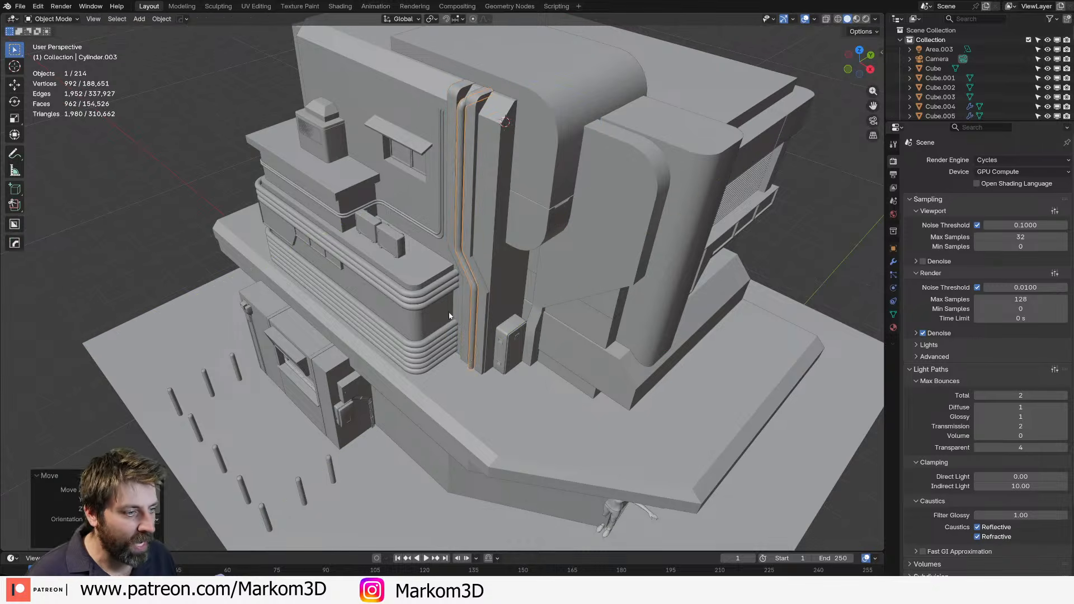
Select the object with the two bent strips and nudge it slightly relative to the pipe.
key(Tab)
key(Tab)
click(488, 307)
key(g)
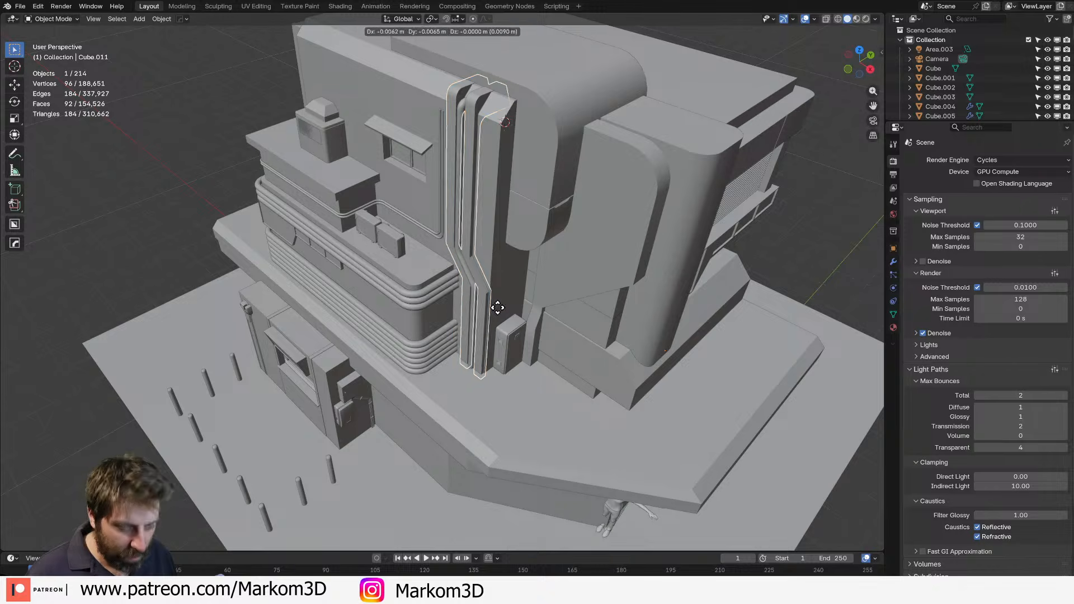
click(489, 317)
scroll(715, 471, down, 2)
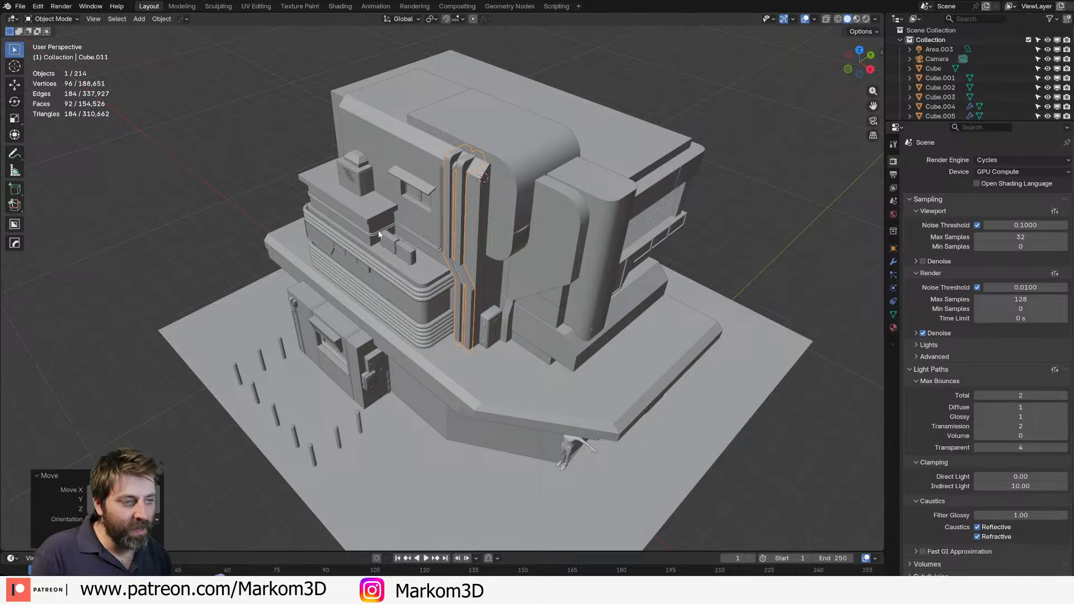
Examine how the pipe's slanted section and elbows line up with the strips' bends in front view.
middle_drag(379, 234, 487, 219)
scroll(470, 263, up, 6)
middle_drag(468, 266, 418, 263)
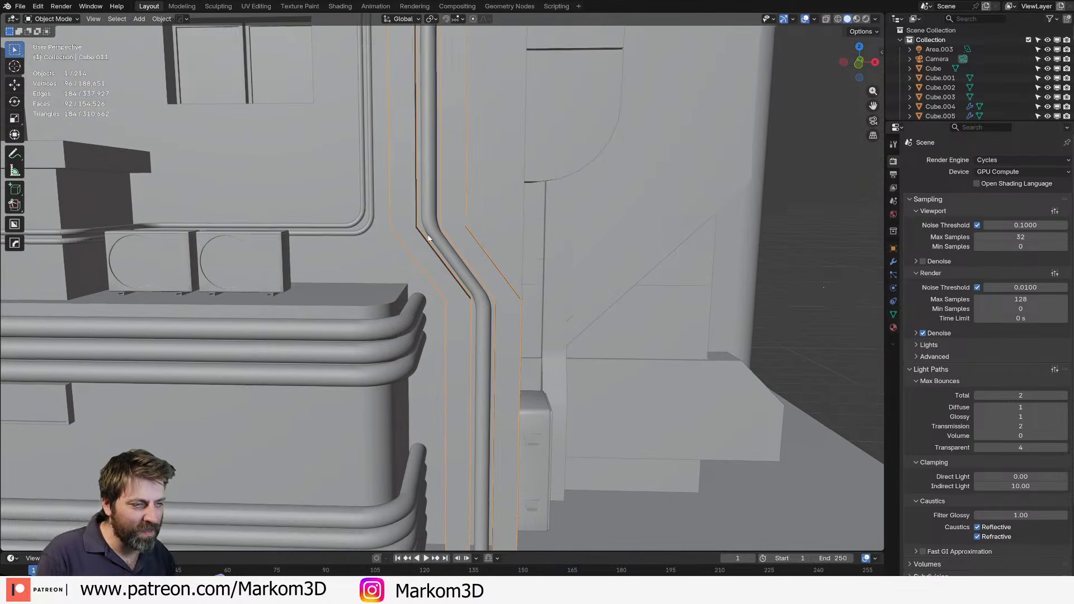
key(Tab)
scroll(444, 242, up, 2)
middle_drag(442, 318, 430, 275)
key(KP_3)
key(KP_1)
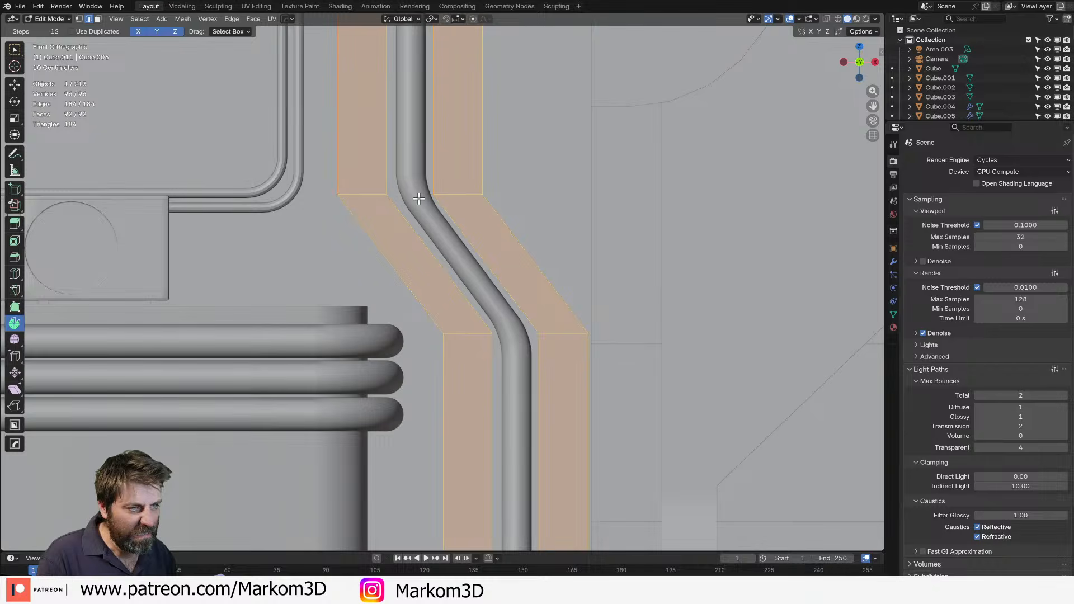
Delete all of the pipe except its lower straight section and select that section's open top edge loop.
key(Tab)
click(510, 354)
scroll(508, 355, down, 2)
key(Tab)
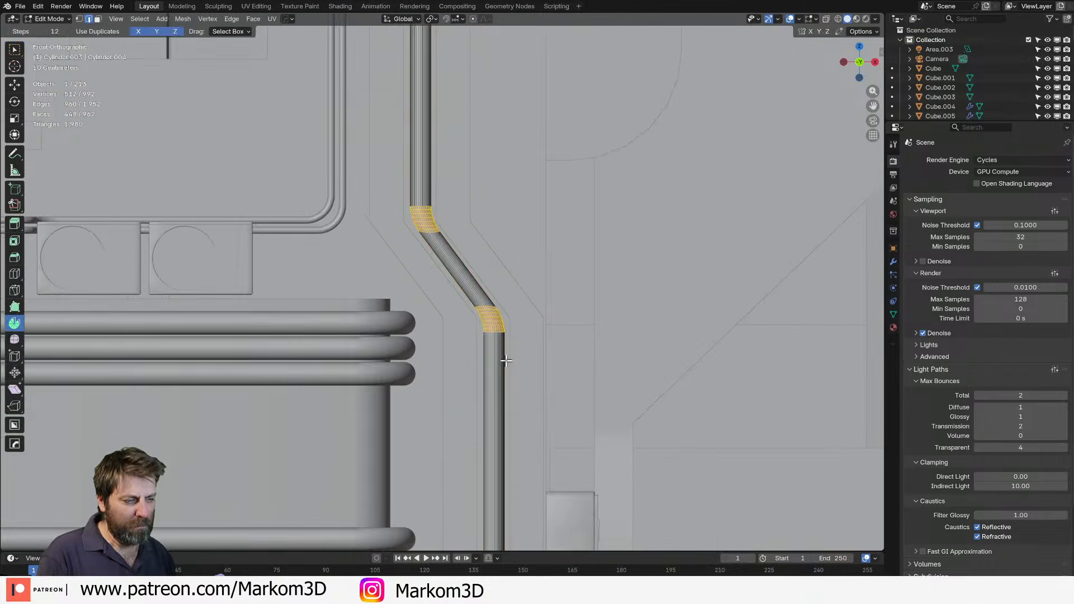
scroll(496, 380, down, 1)
alt+click(496, 401)
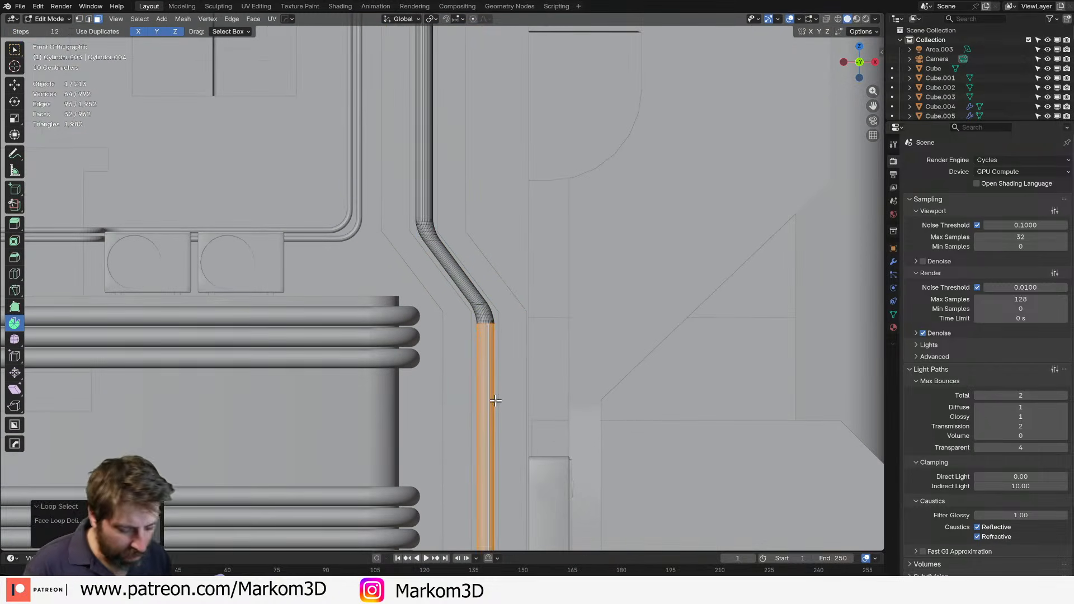
key(ctrl+i)
key(x)
click(495, 401)
scroll(495, 340, up, 3)
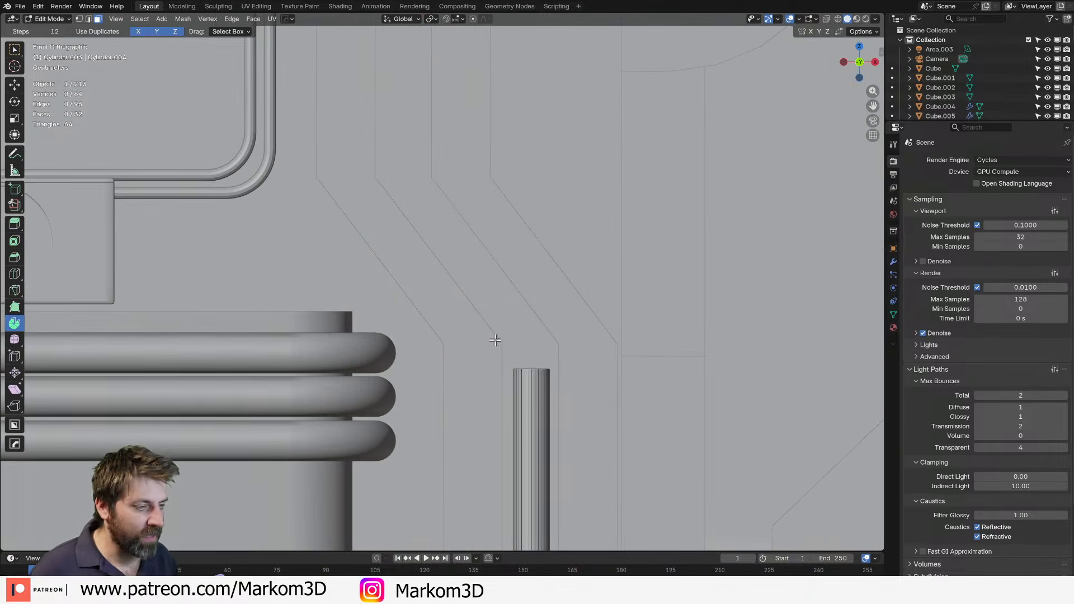
alt+click(530, 368)
ctrl+scroll(520, 367, down, 1)
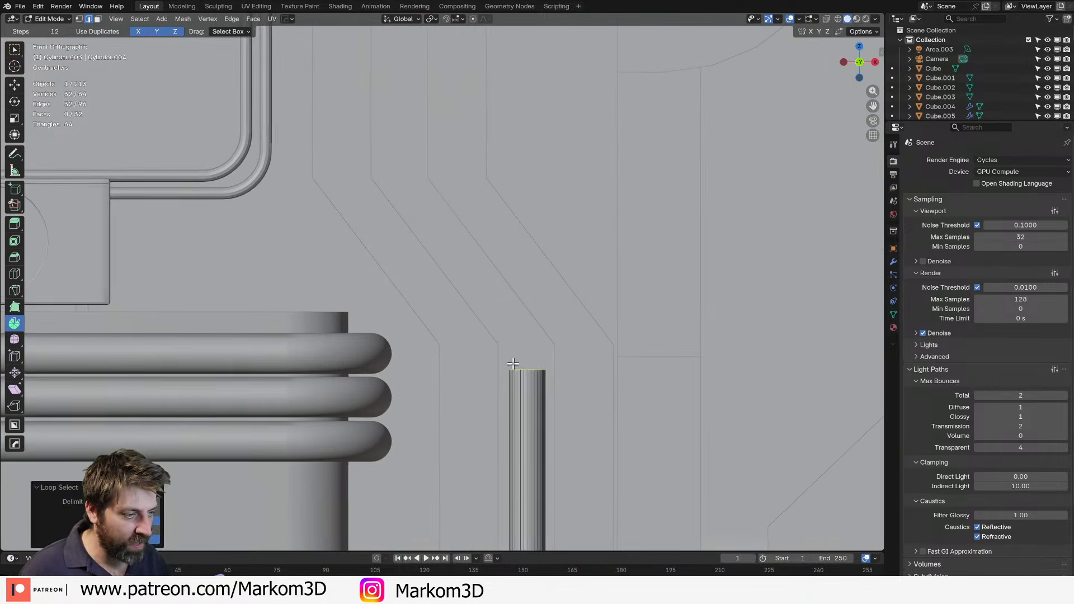
Select the left-side vertices at both bends of the two strips with Circle Select and move them down about 0.06 m along Z.
key(Tab)
click(456, 379)
key(Tab)
key(1)
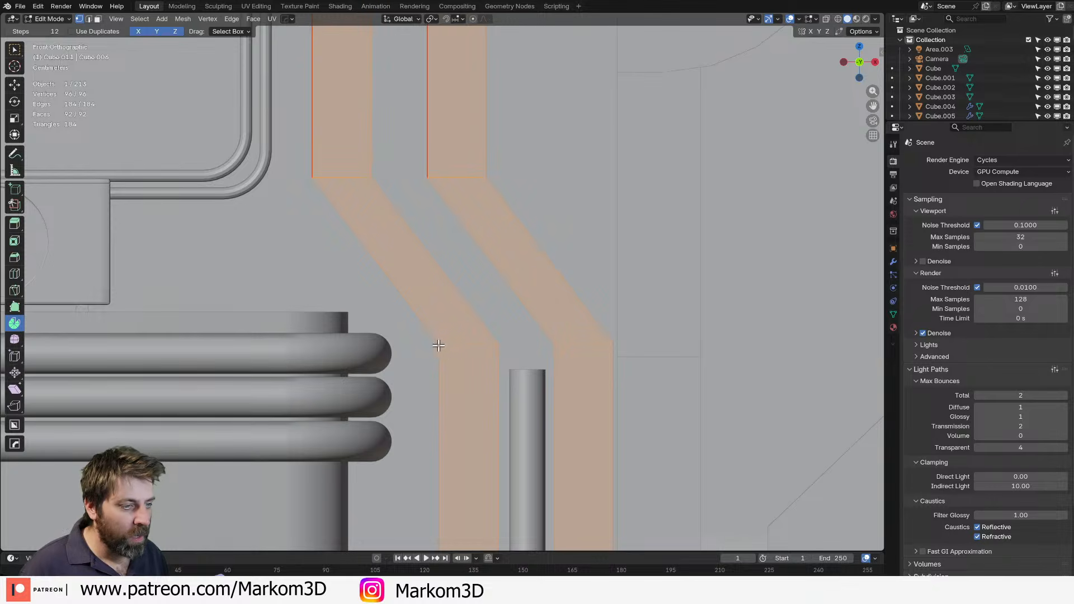
click(312, 174)
key(alt+z)
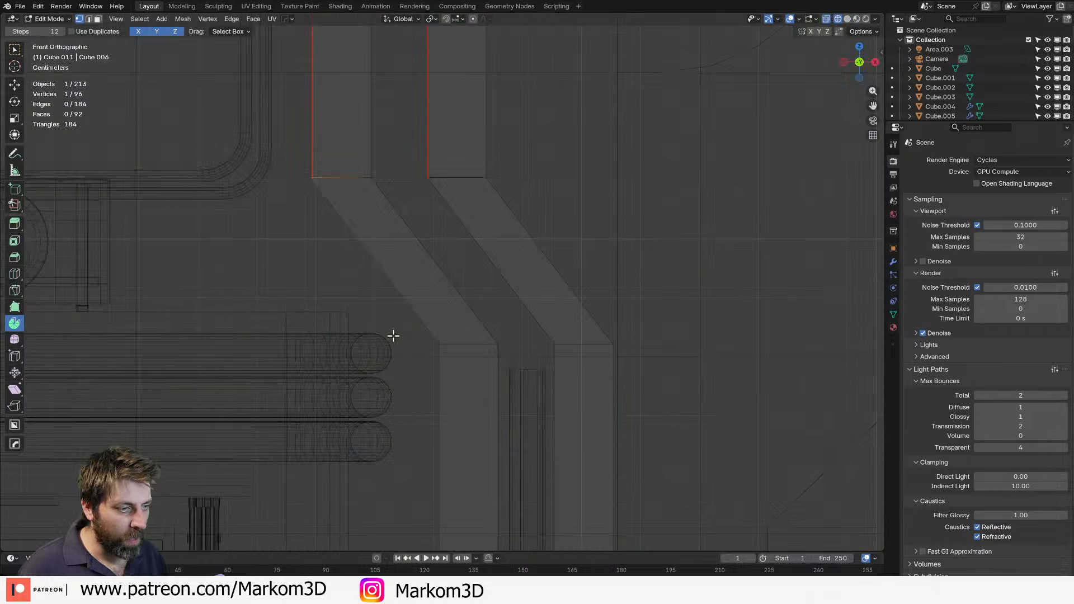
key(c)
click(440, 344)
click(313, 173)
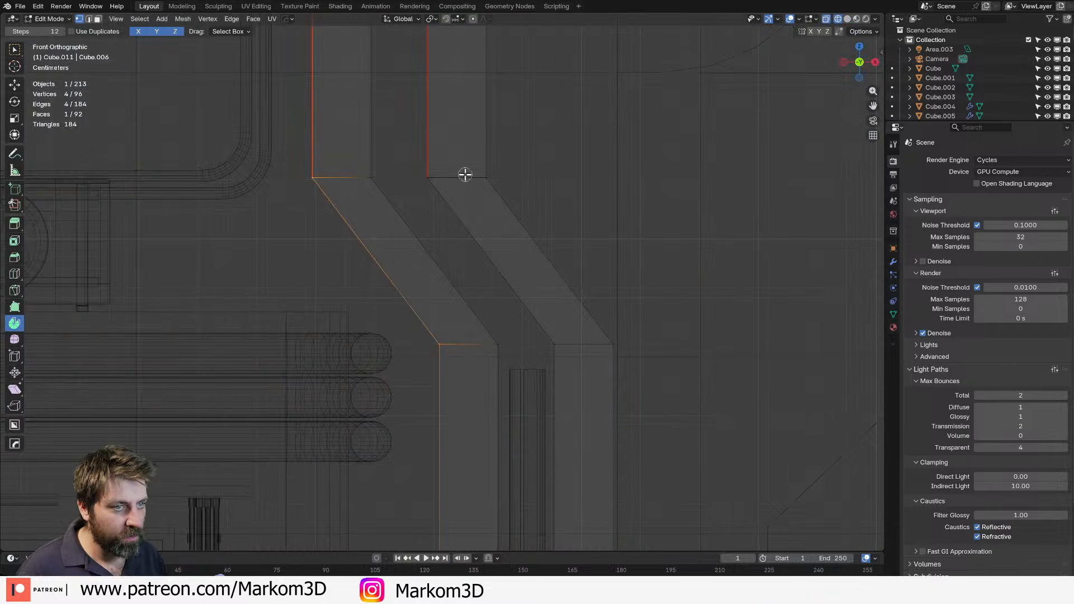
click(433, 176)
key(Escape)
click(588, 356)
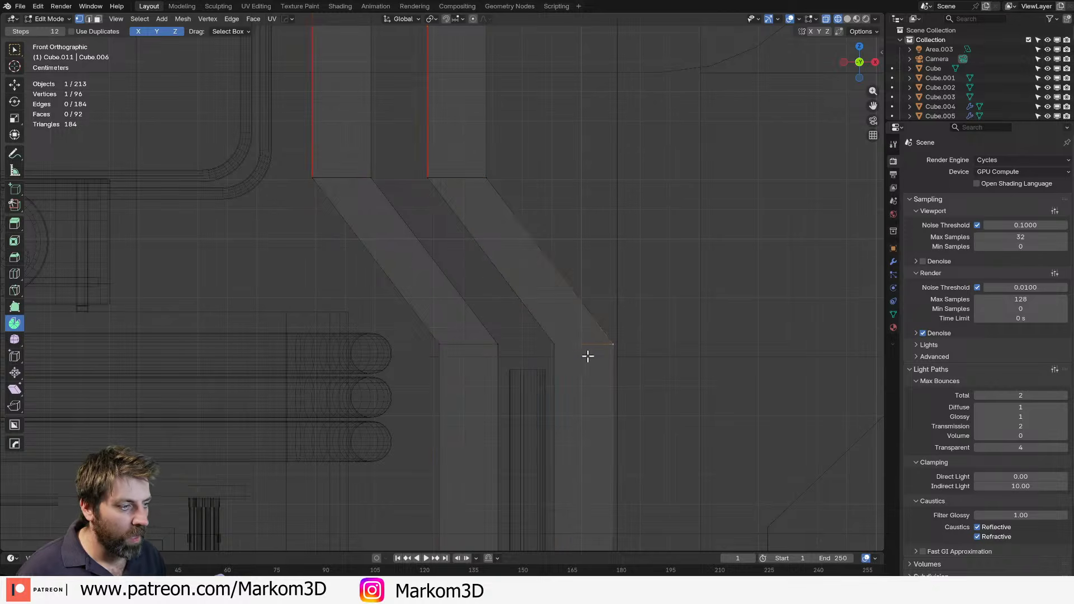
key(ctrl+z)
key(z)
click(638, 353)
key(g)
key(z)
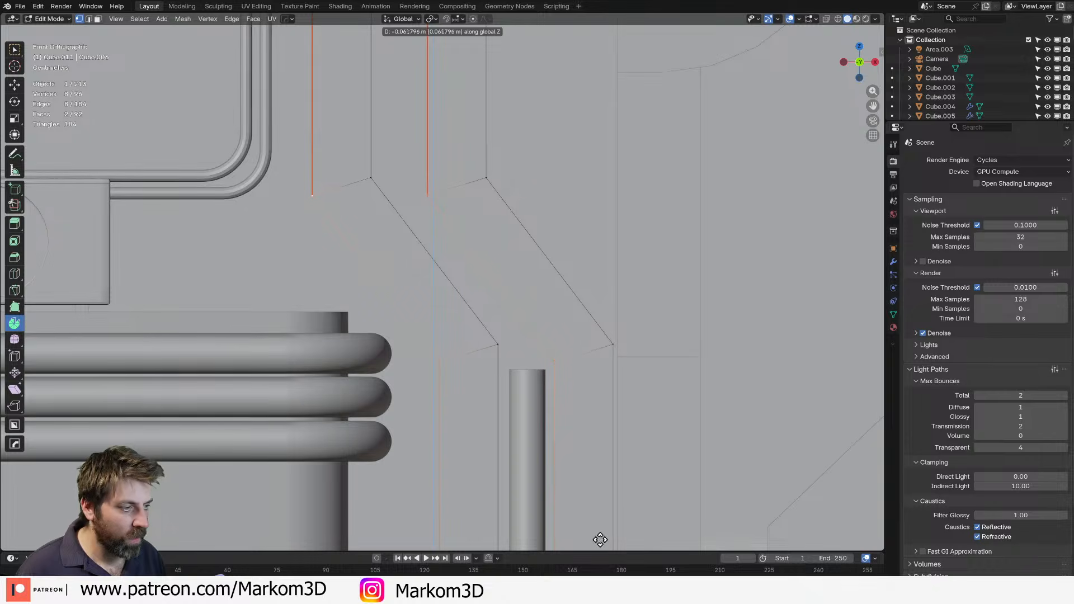
click(602, 18)
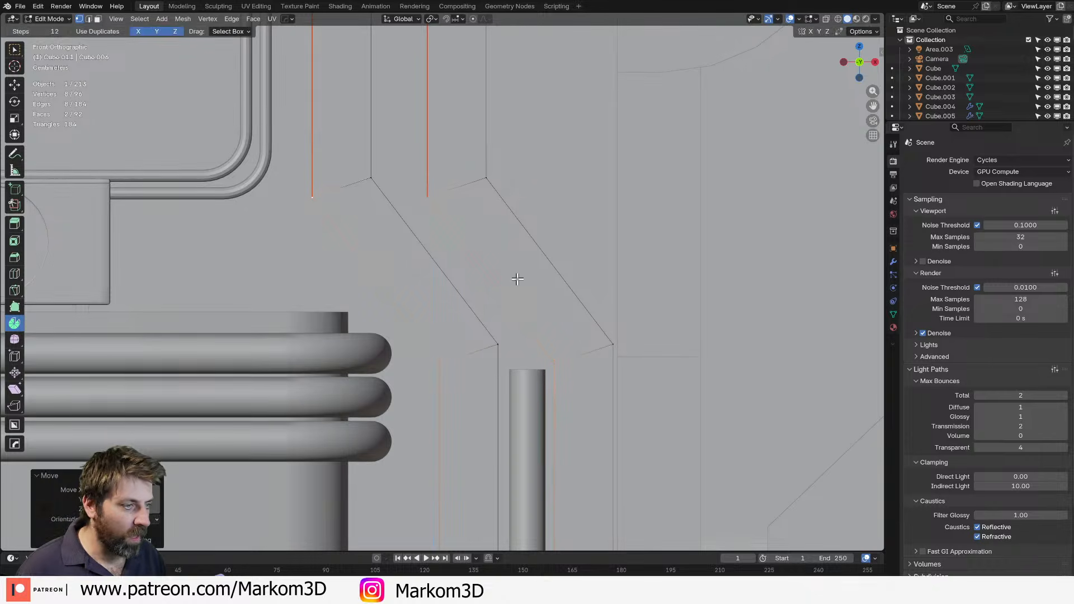
Raise the pipe's open top loop along Z to the height of the strips' lower bend.
key(z)
click(341, 177)
scroll(490, 196, down, 5)
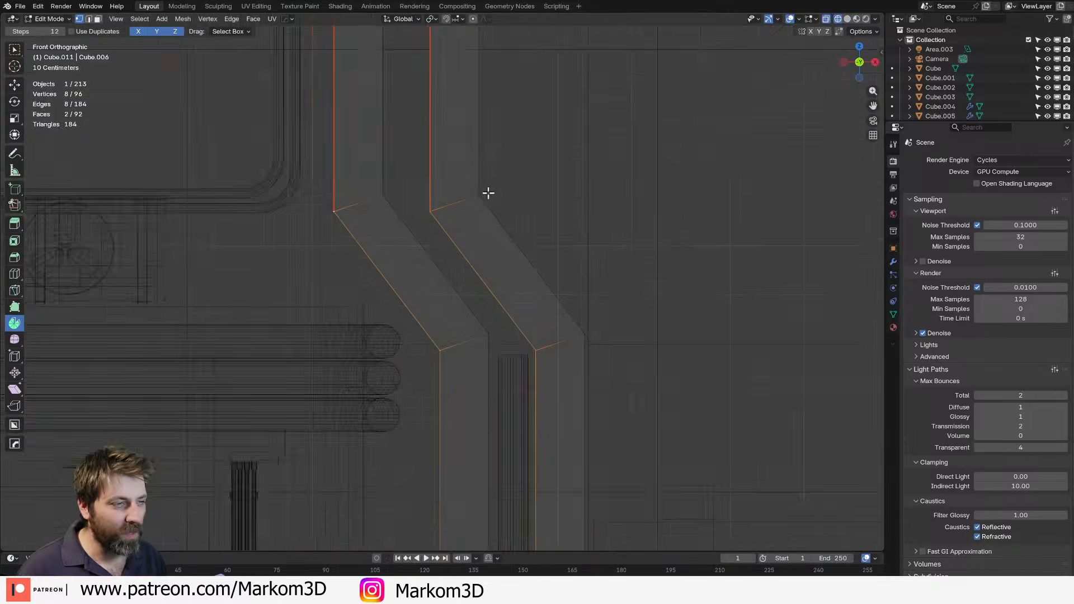
scroll(498, 214, up, 8)
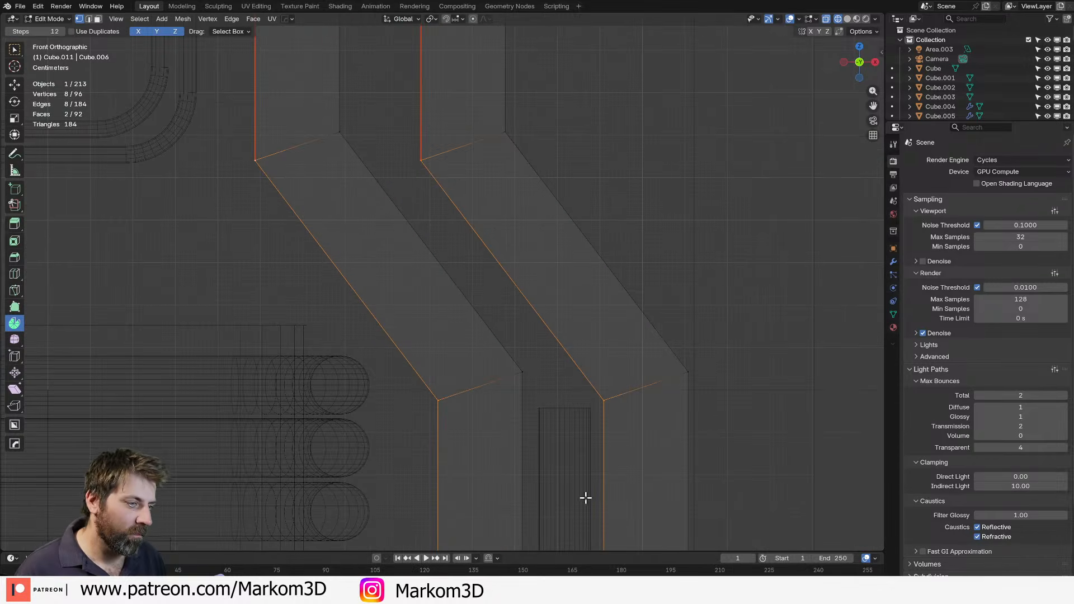
key(Tab)
click(576, 416)
key(Tab)
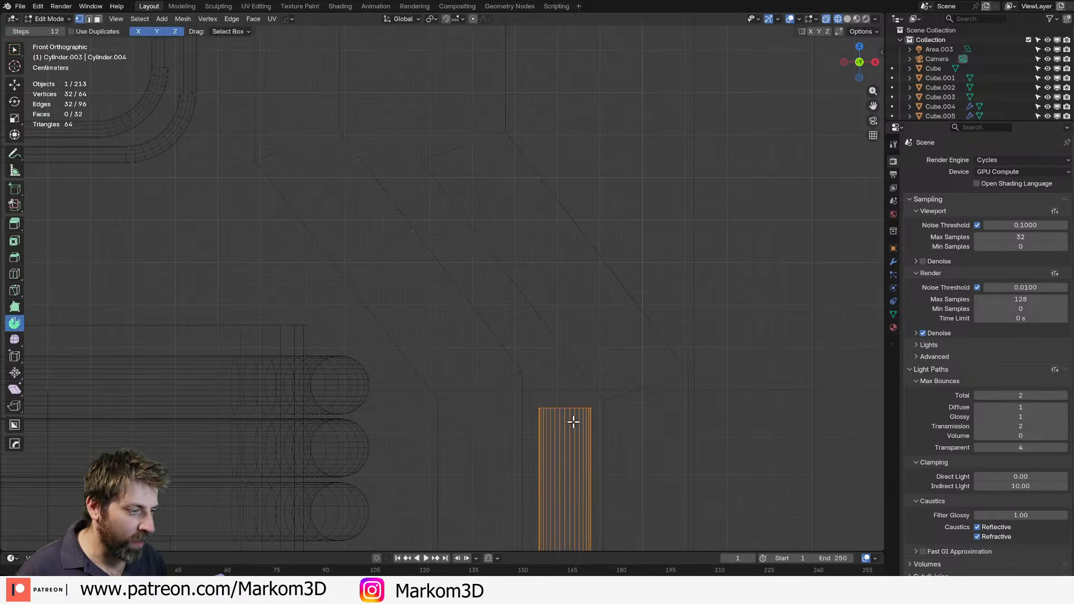
key(g)
key(z)
click(572, 248)
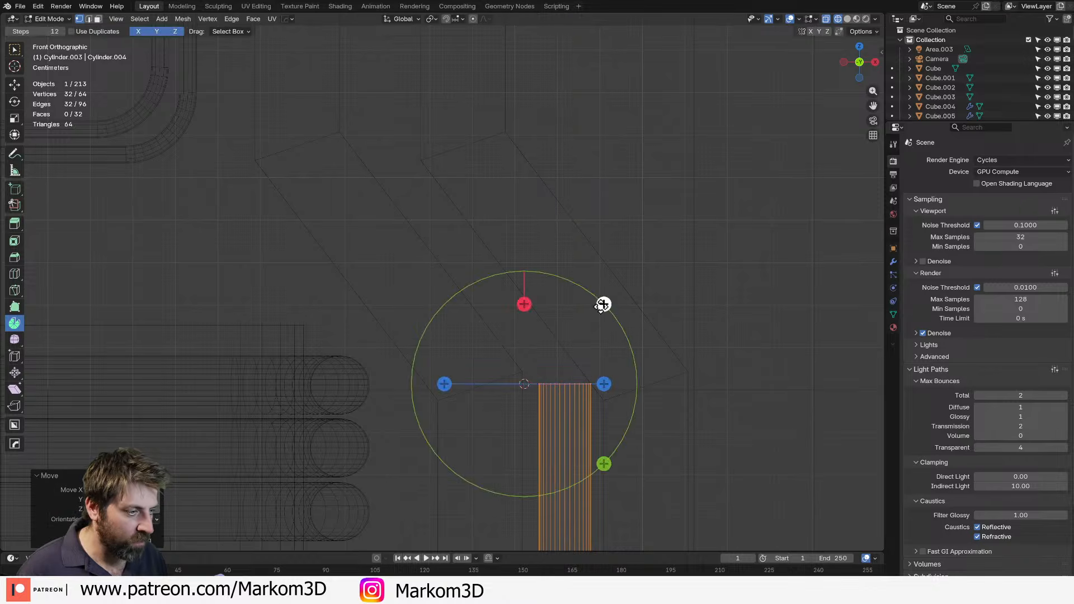
Spin the pipe's top loop into a 12-step elbow and extrude it about 0.6 m parallel to the strips' slanted section.
drag(605, 303, 532, 278)
key(e)
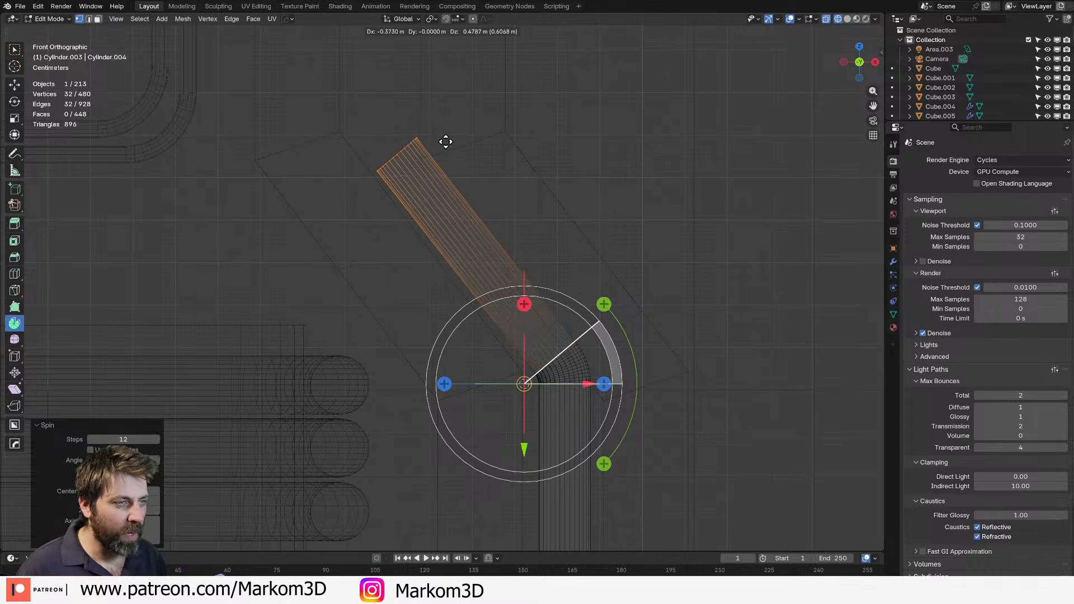
click(453, 152)
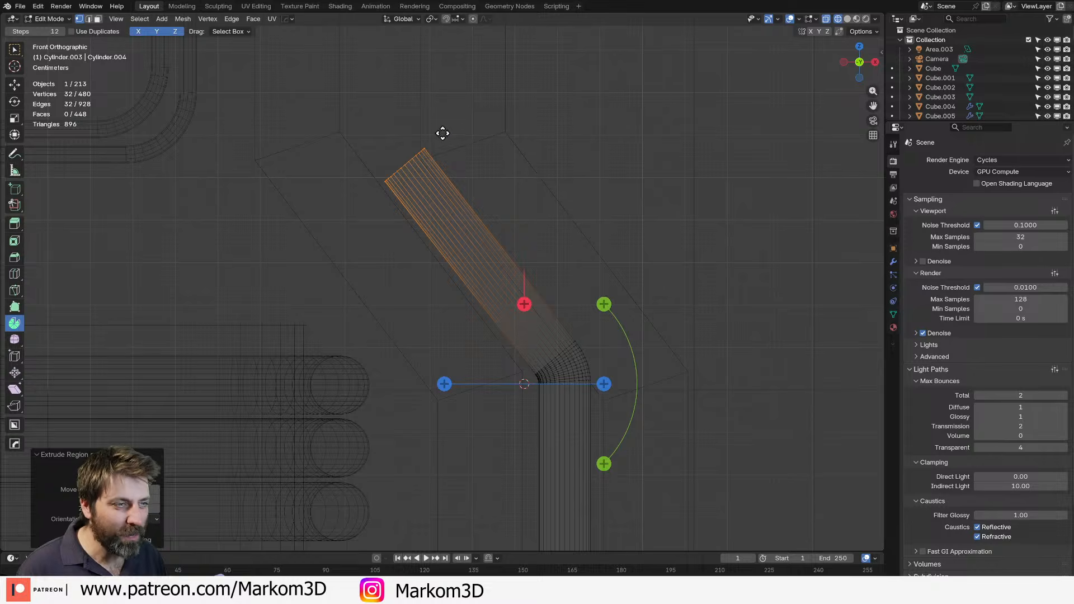
Place the 3D cursor beside the pipe's upper end, spin a second 12-step elbow back to vertical and extrude straight up toward the roof.
shift+right_click(442, 131)
drag(517, 53, 561, 132)
scroll(542, 167, down, 5)
shift+middle_drag(542, 168, 542, 415)
key(e)
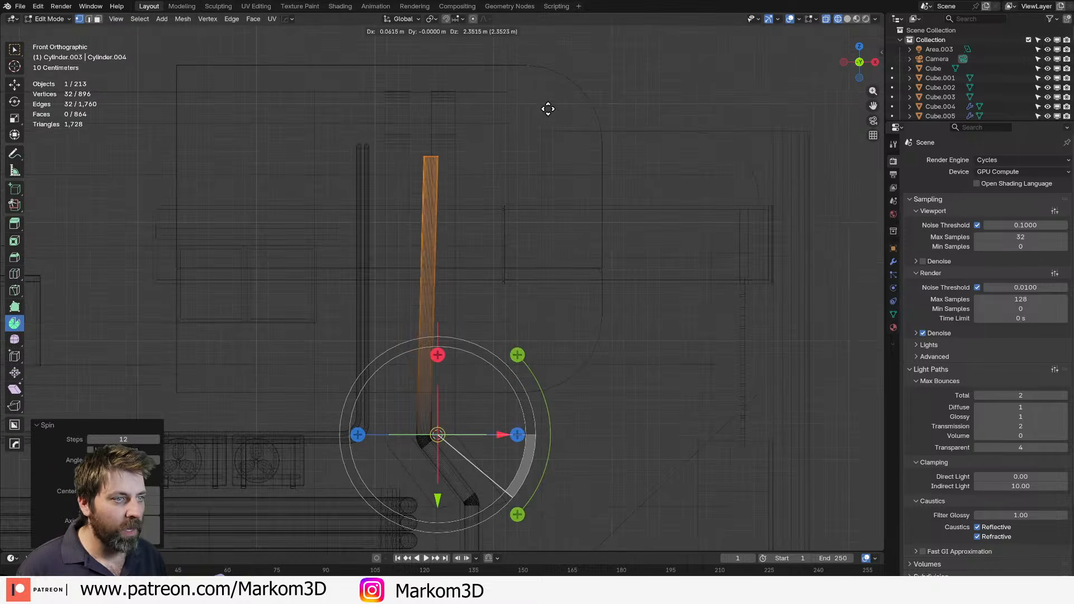
click(536, 67)
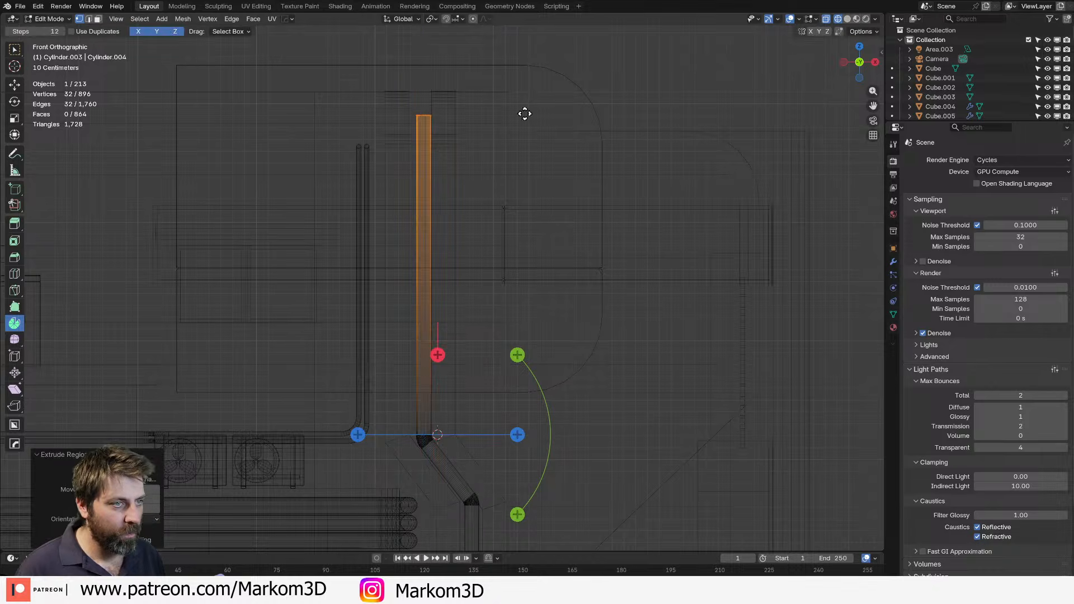
Adjust the pipe's top loop in height below the roof edge and spin it into a 12-step elbow turning over the roof.
key(KP_3)
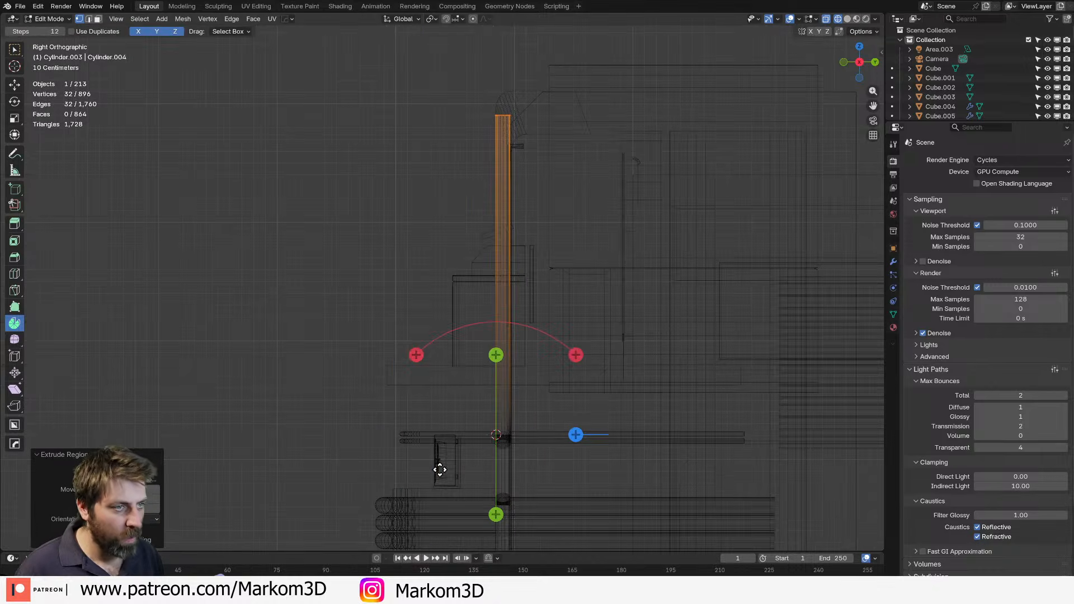
key(g)
key(z)
click(523, 154)
scroll(507, 171, up, 5)
shift+middle_drag(507, 171, 459, 190)
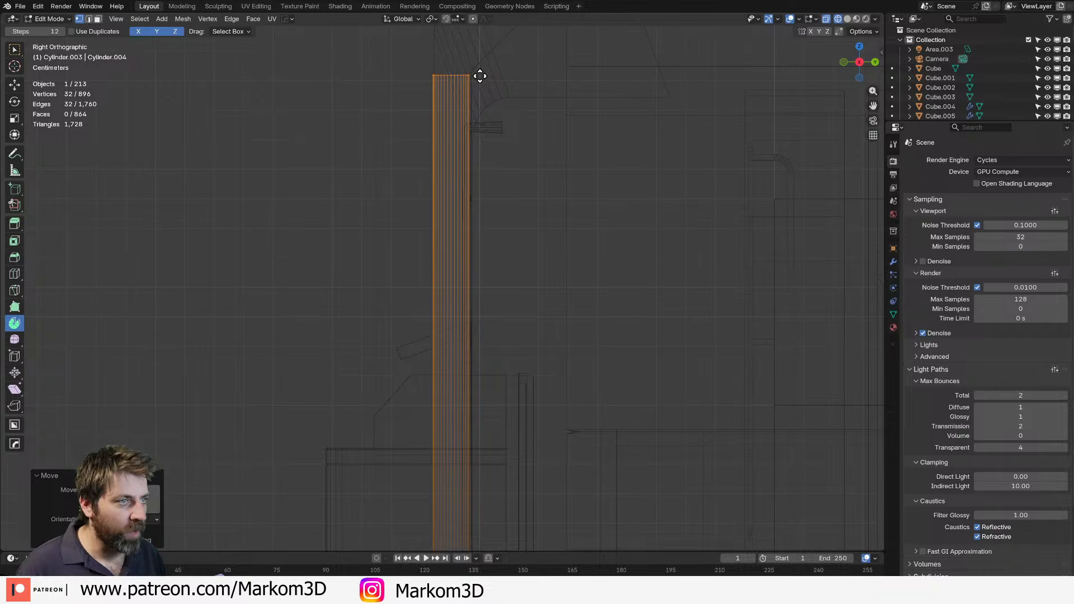
shift+middle_drag(605, 113, 553, 273)
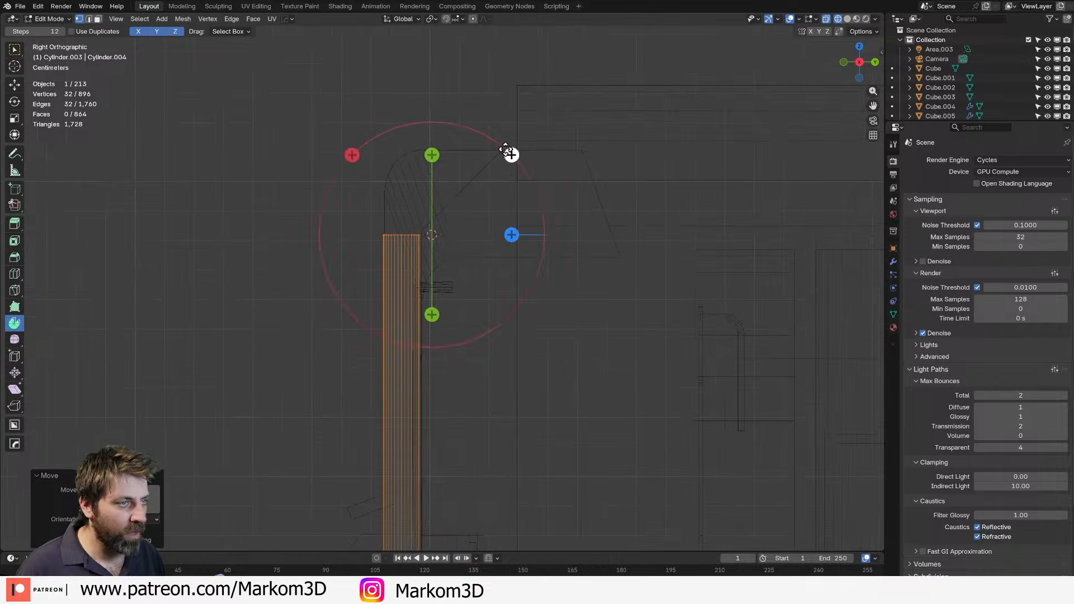
drag(506, 150, 508, 302)
key(e)
click(629, 300)
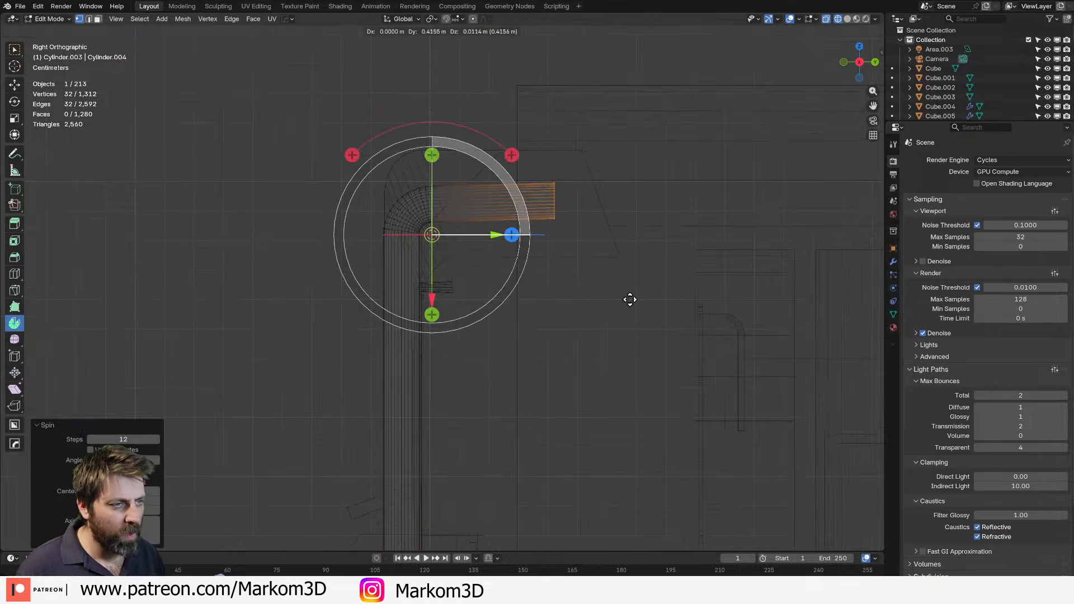
key(ctrl+z)
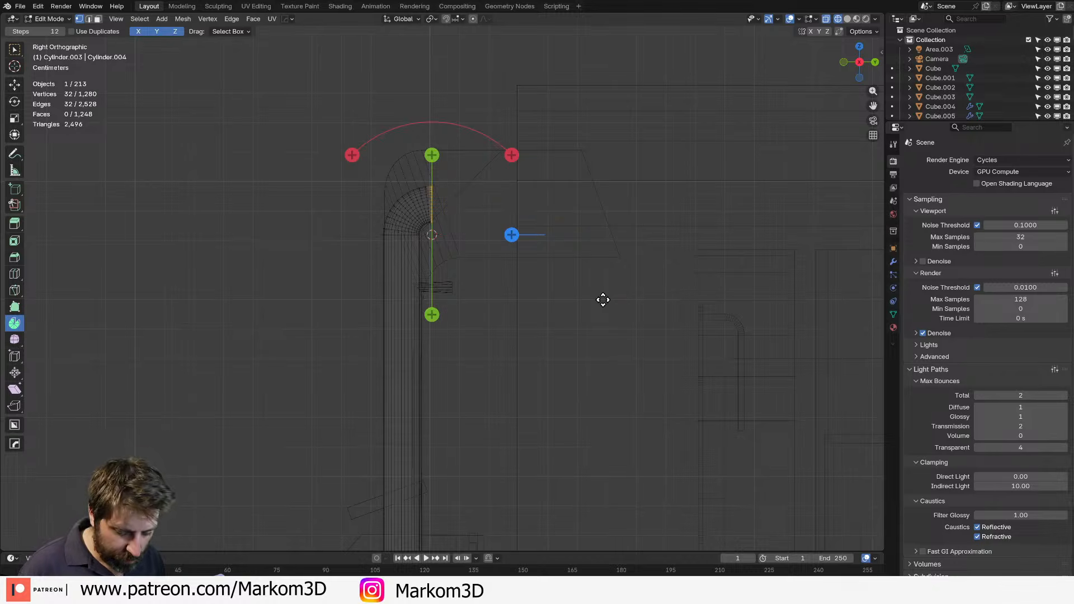
Extrude the pipe's end along Y from the top elbow onto the roof.
key(e)
key(y)
click(704, 313)
scroll(644, 296, down, 4)
key(z)
click(598, 267)
middle_drag(496, 357, 551, 324)
shift+middle_drag(551, 324, 502, 147)
Select the entire left strip of the strips object and move it slightly away from the pipe along X.
key(KP_3)
key(KP_1)
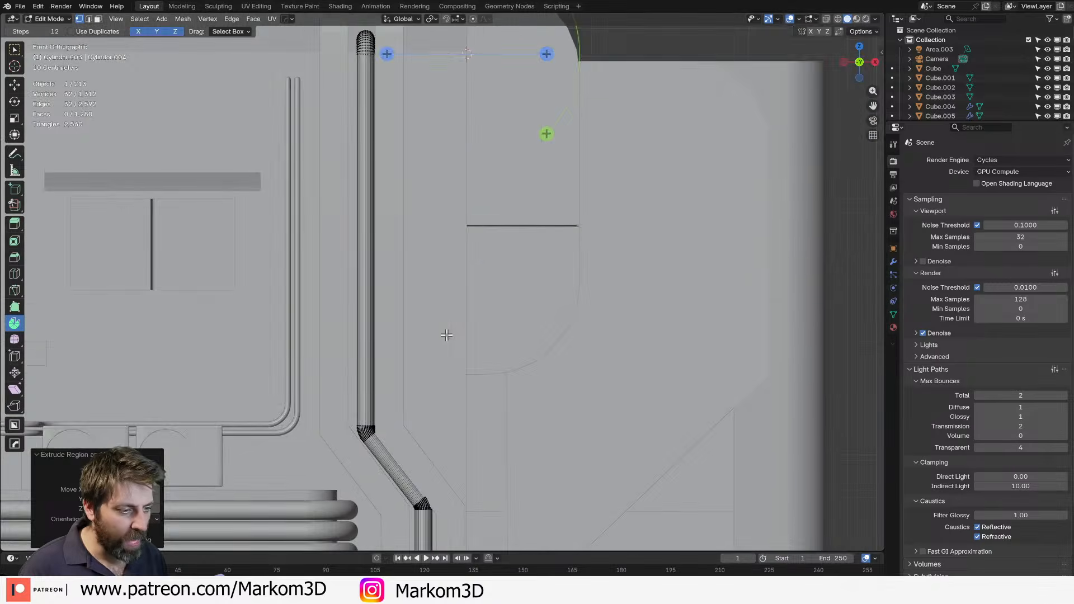
shift+middle_drag(404, 448, 420, 331)
key(Tab)
click(452, 364)
key(Tab)
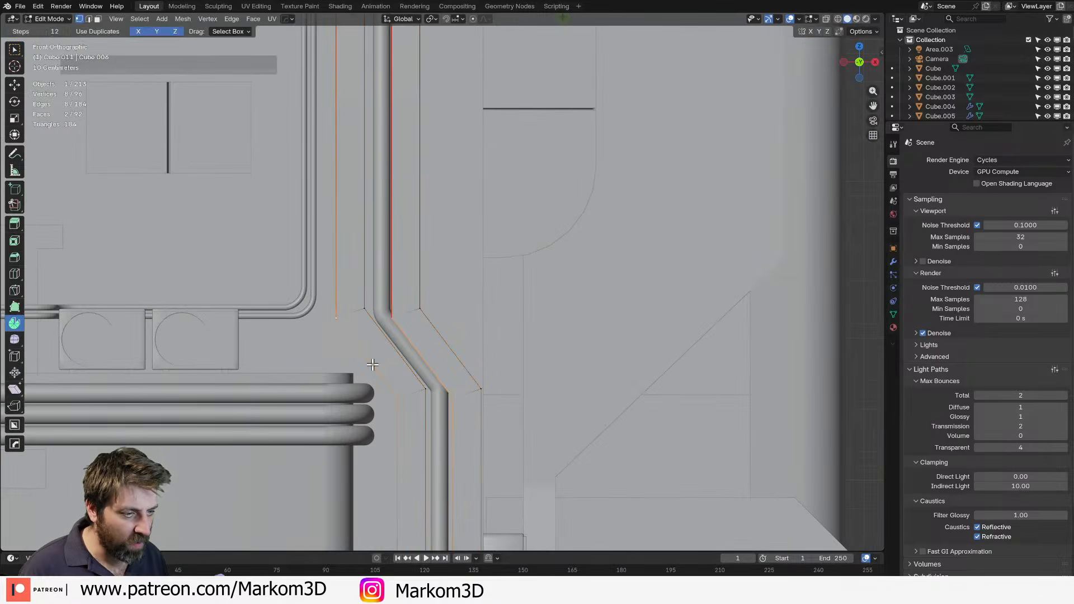
key(alt+a)
key(ctrl+l)
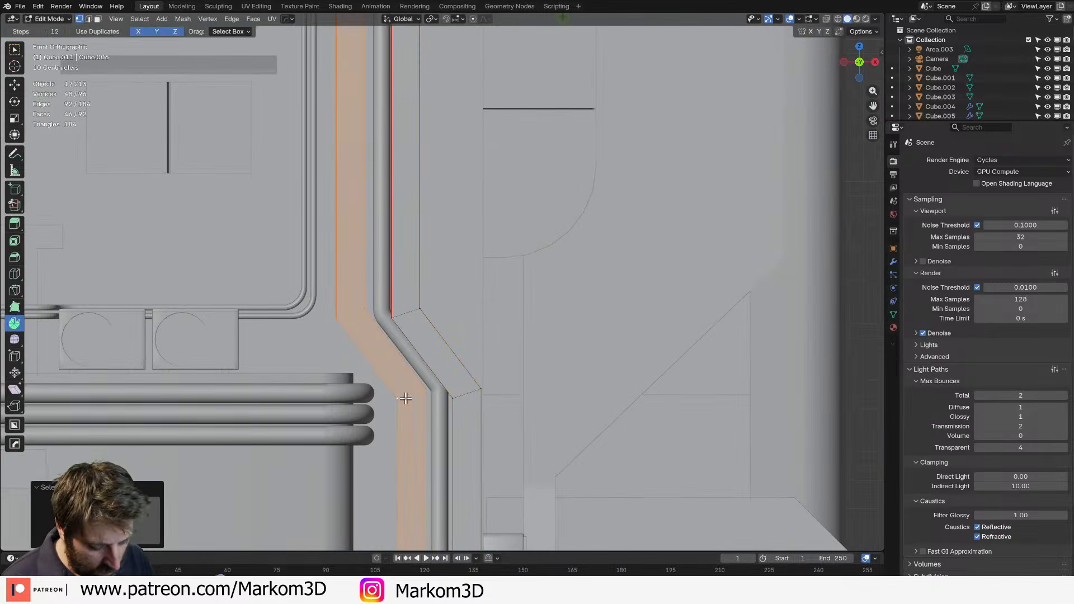
key(g)
key(y)
click(310, 401)
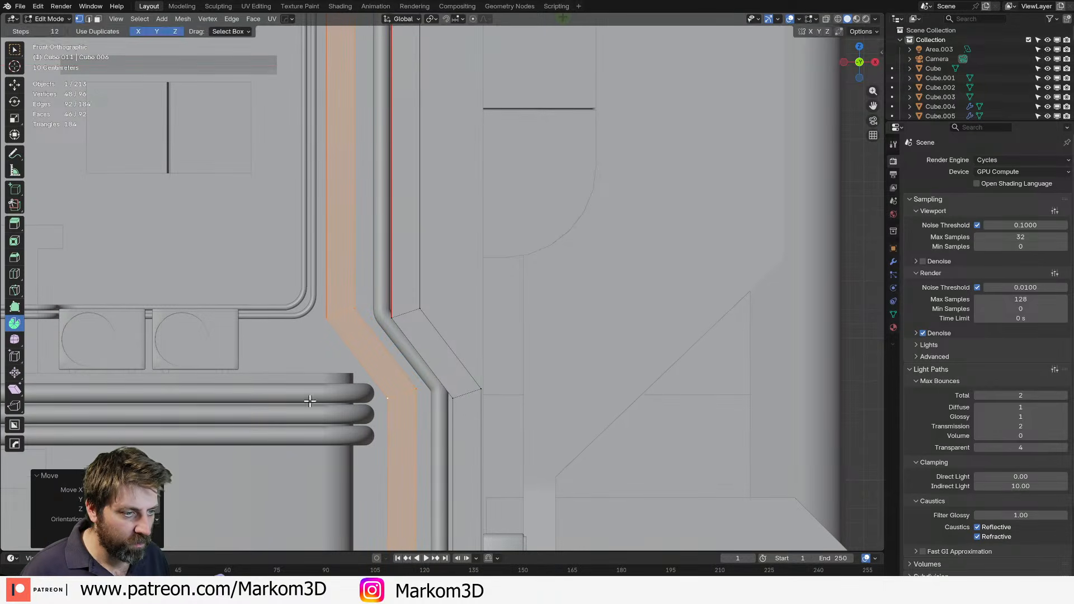
Select the entire right strip and move it up about 0.06 m along Z, with a slight shift along X.
click(453, 398)
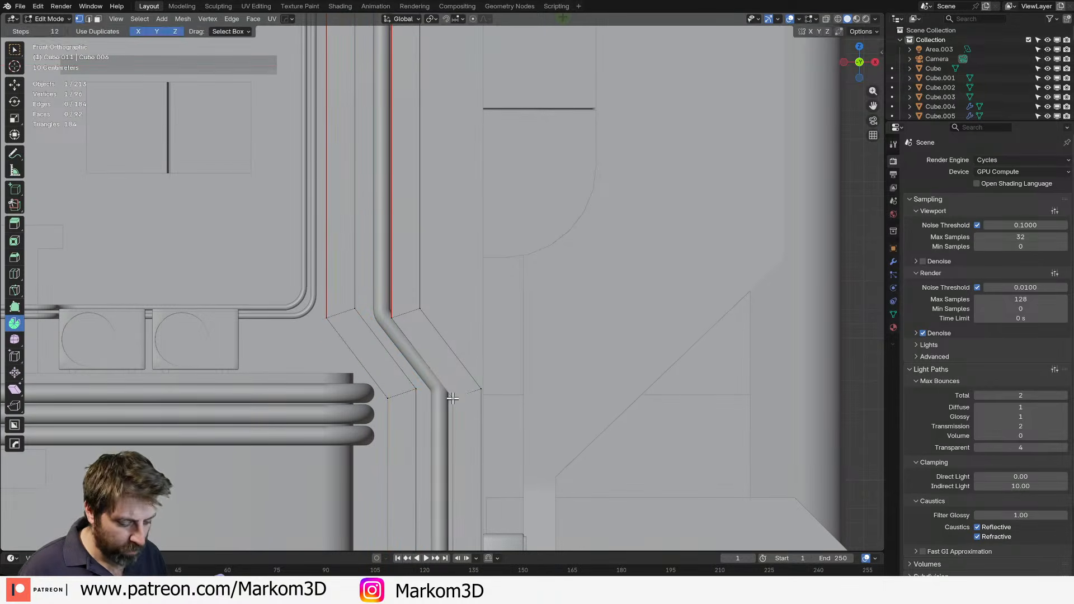
key(ctrl+l)
key(g)
key(z)
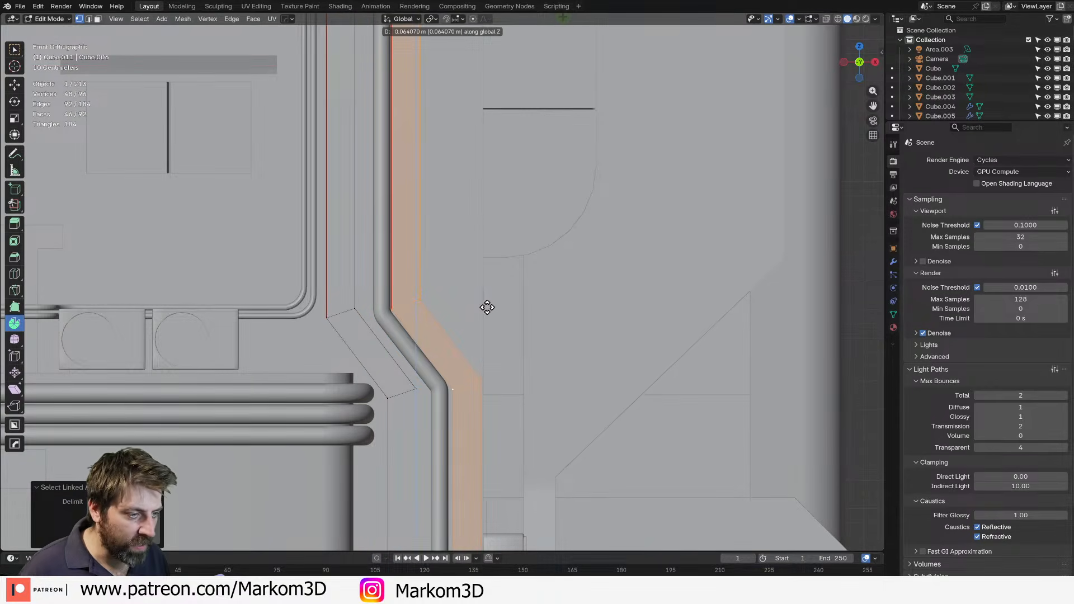
click(487, 307)
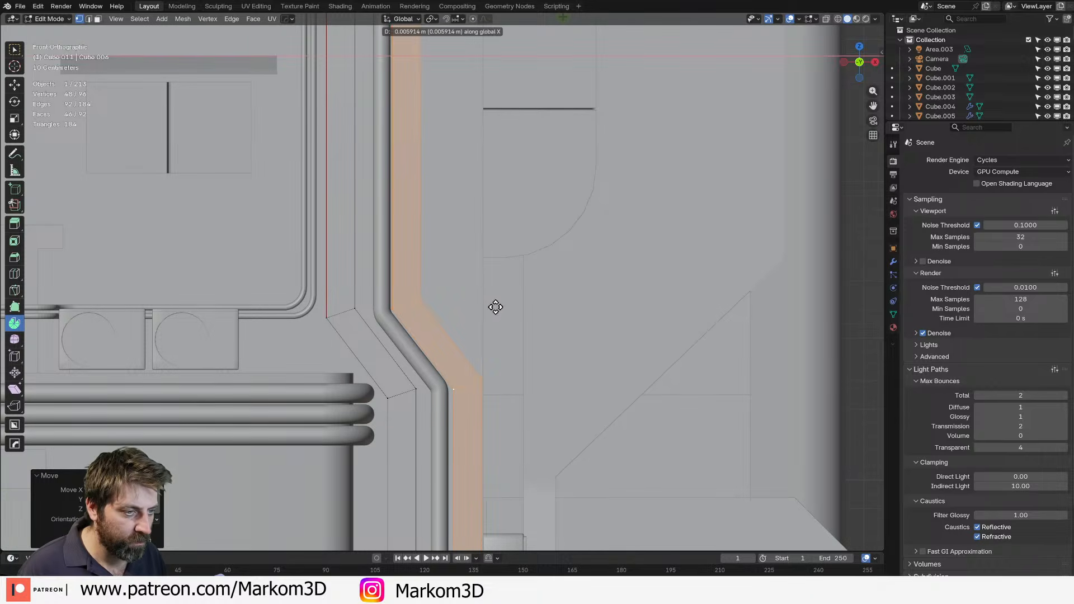
Select the entire left strip and move it closer to the pipe, about 0.09 m along X and 0.03 m down.
click(416, 391)
key(ctrl+l)
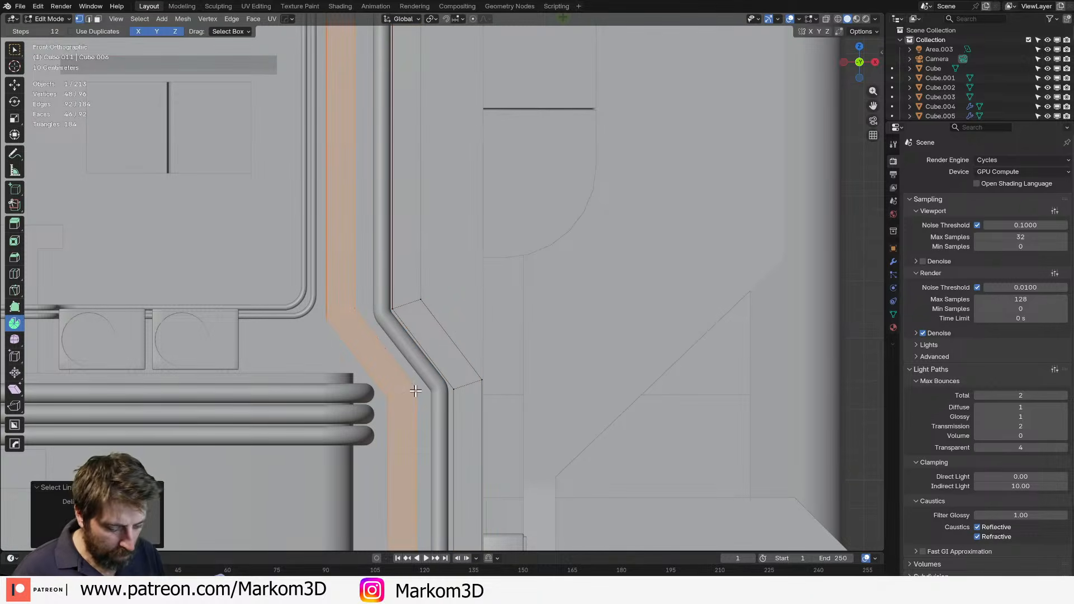
key(g)
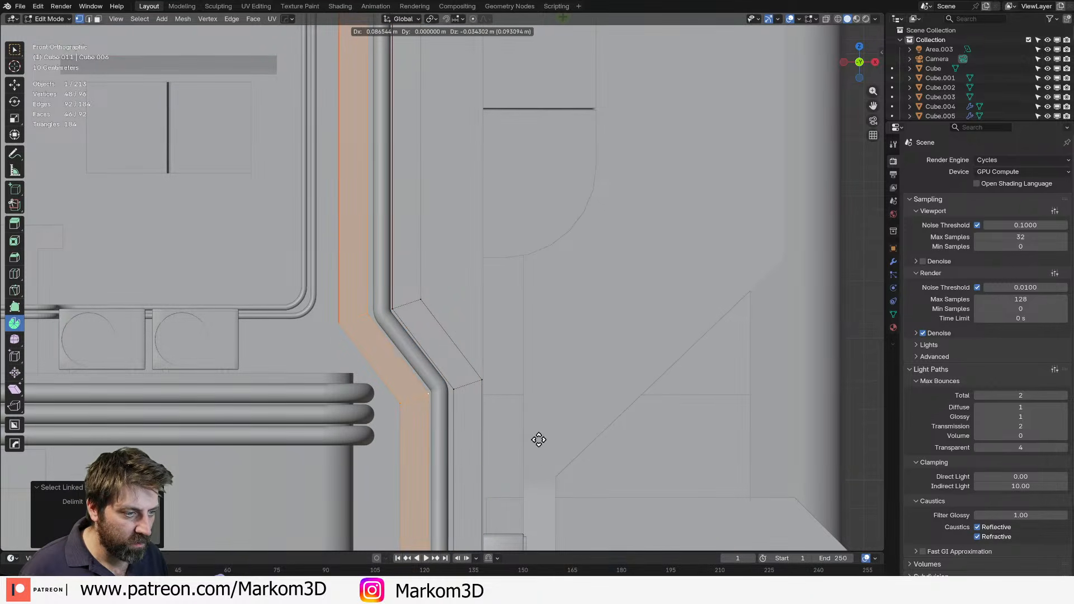
click(538, 440)
Select the rounded upper ends of both strips through the mesh in wireframe shading and delete their faces.
mouse_move(415, 204)
shift+middle_down()
mouse_move(387, 373)
mouse_move(387, 504)
shift+middle_up()
scroll(340, 232, up, 3)
key(z)
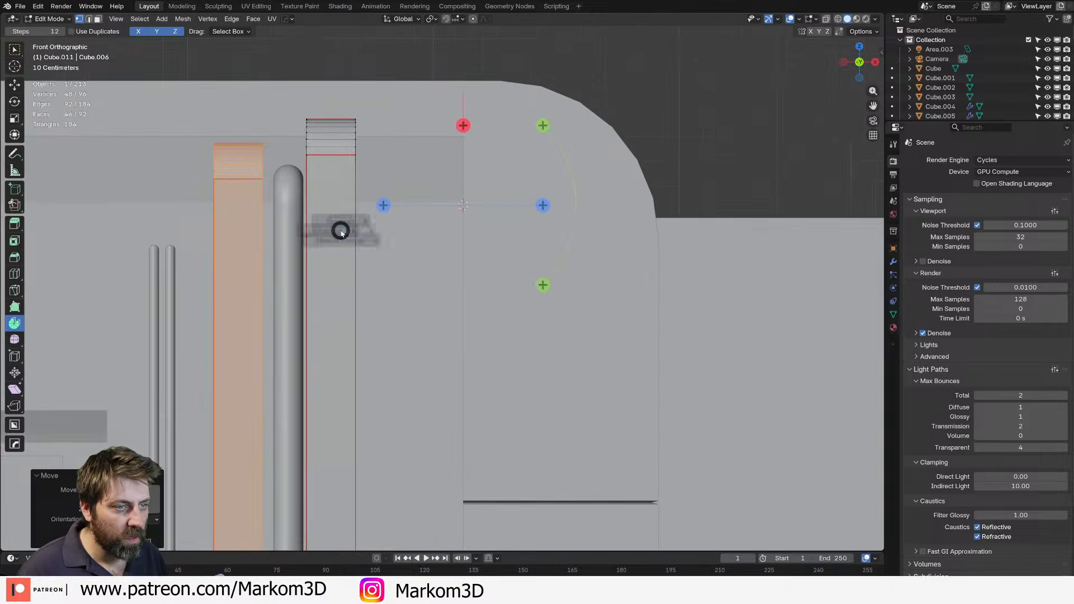
click(265, 207)
shift+middle_drag(350, 197, 421, 272)
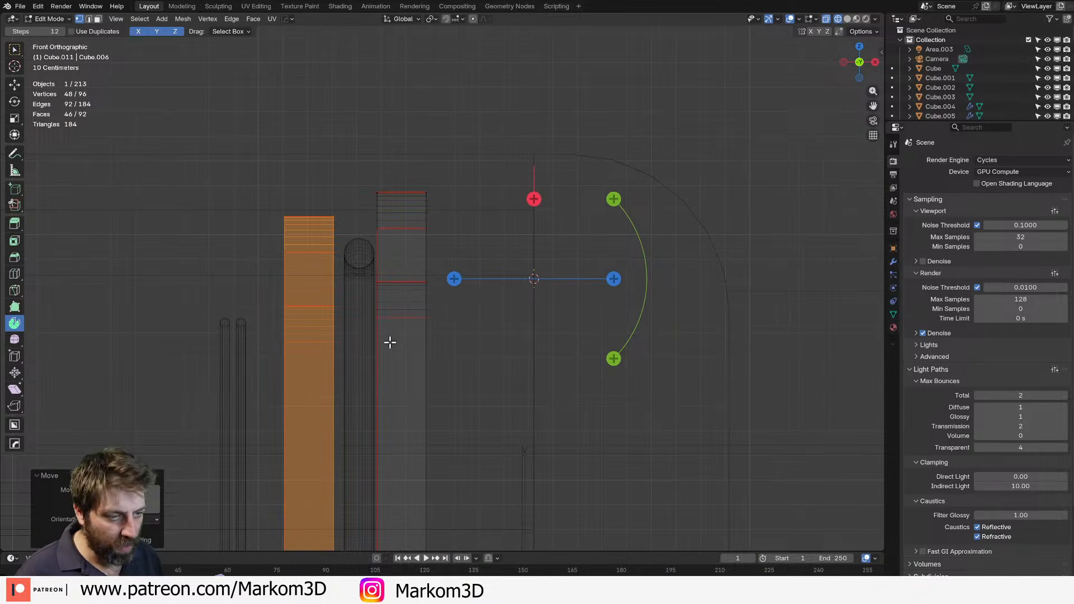
key(z)
click(324, 346)
key(b)
drag(530, 85, 238, 397)
key(alt+a)
drag(494, 125, 189, 412)
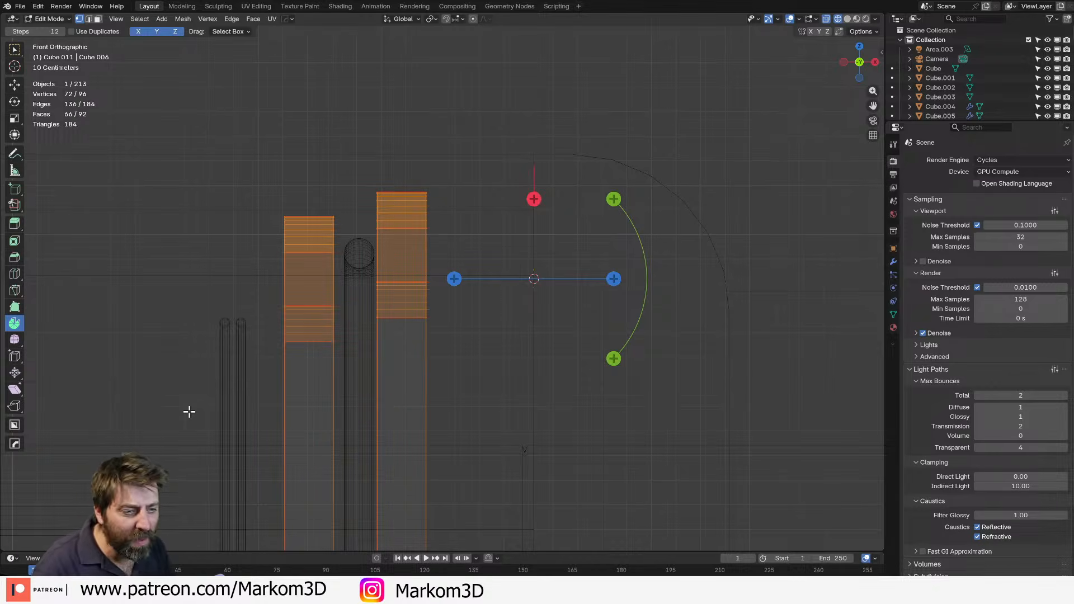
key(x)
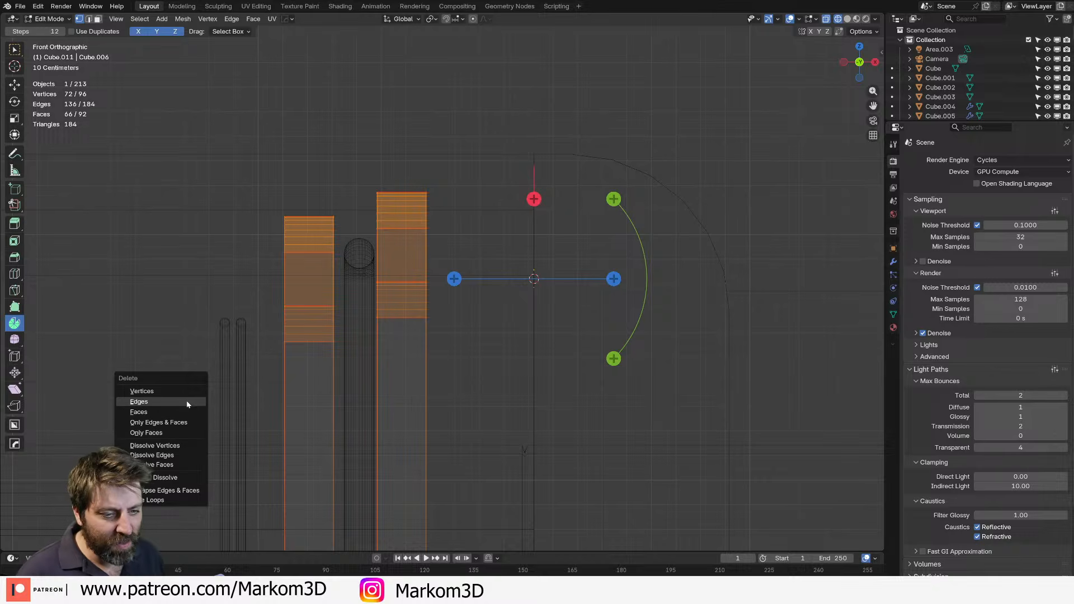
click(187, 412)
In solid shading, select the front top edges of both strips and align them by scaling to 0 along Z.
mouse_move(314, 324)
middle_down()
mouse_move(388, 315)
mouse_move(539, 334)
mouse_move(403, 308)
middle_up()
key(z)
click(494, 335)
key(2)
click(418, 270)
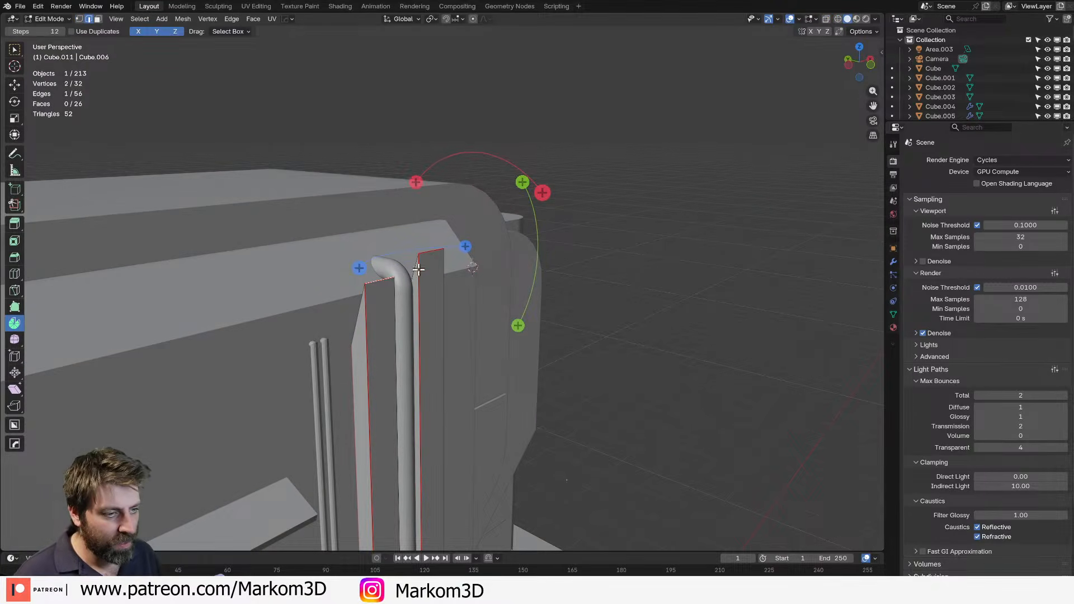
key(s)
key(z)
key(0)
key(Return)
Select the rear top edges of both strips in wireframe, scale them to 0 along Z and return to solid shading.
key(z)
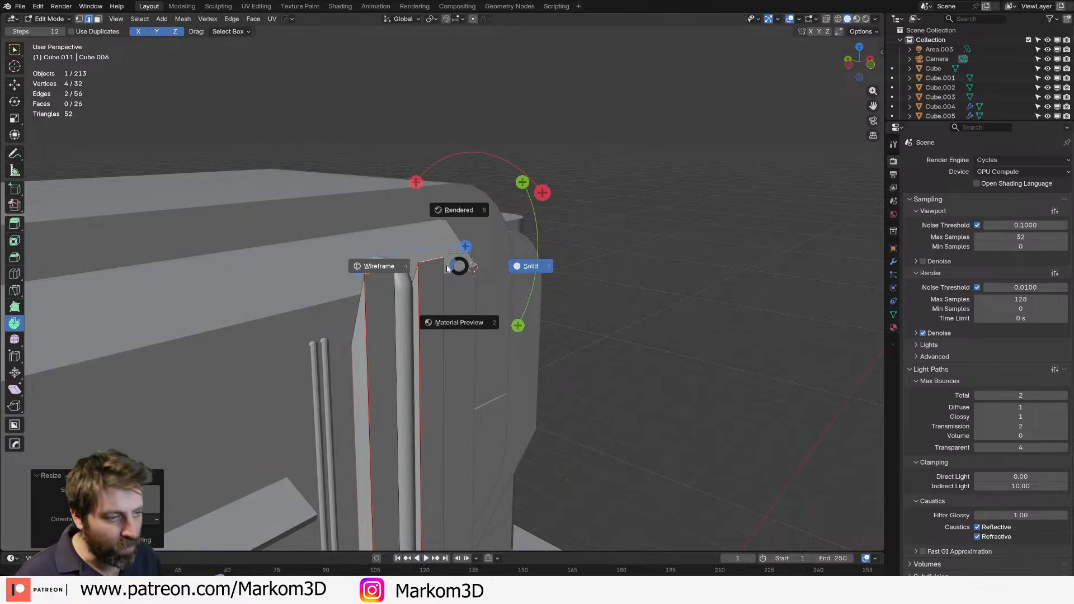
click(331, 356)
click(390, 334)
click(407, 312)
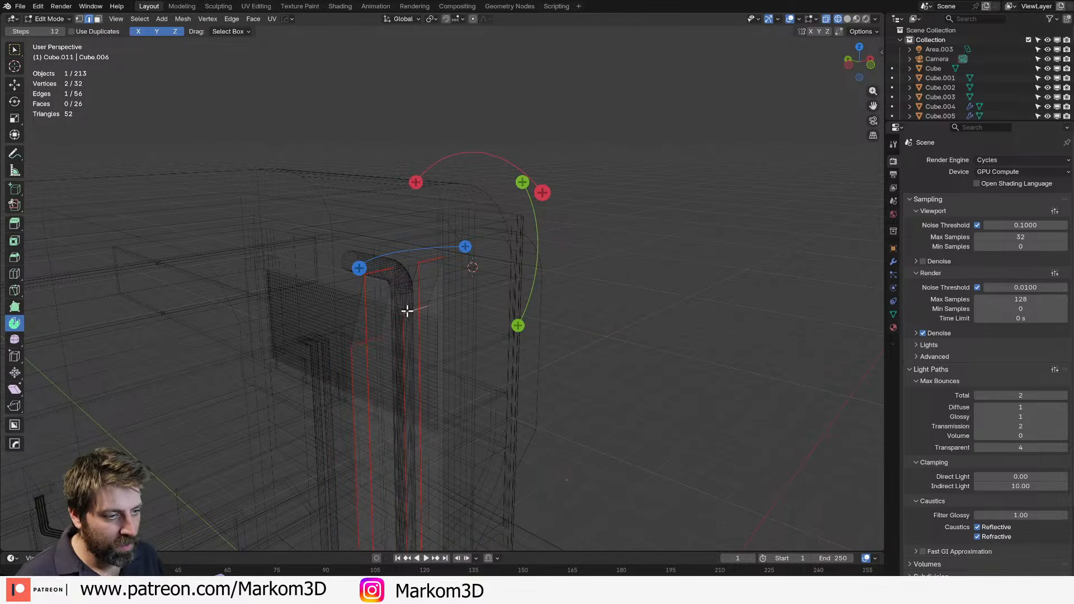
shift+click(374, 338)
key(s)
key(z)
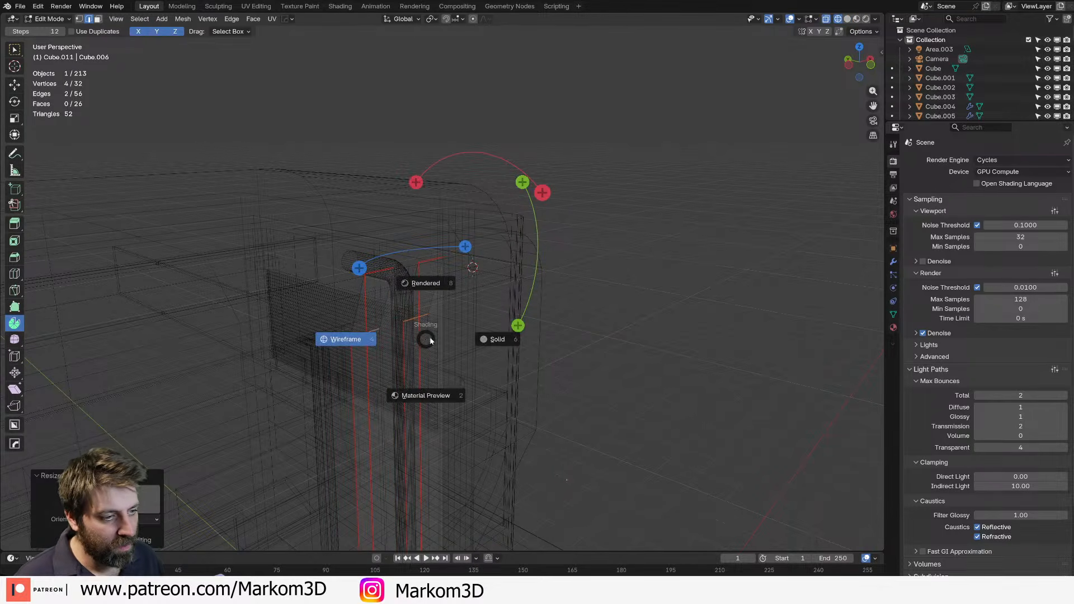
click(476, 335)
Select the open top boundary loops of both strips and extrude them back onto the roof.
mouse_move(477, 328)
middle_down()
mouse_move(497, 288)
mouse_move(476, 288)
middle_up()
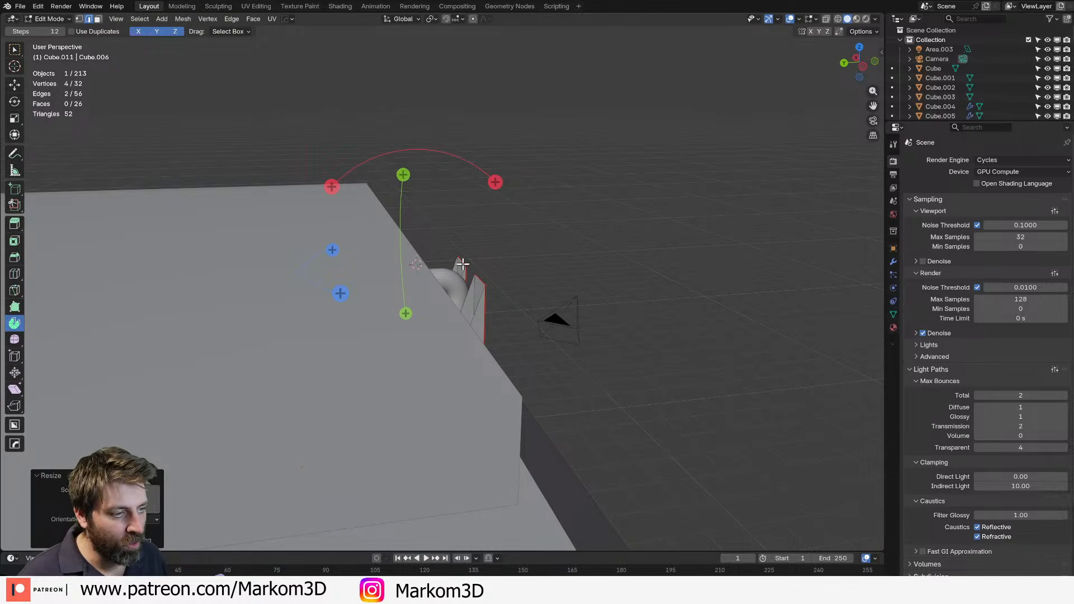
alt+click(477, 307)
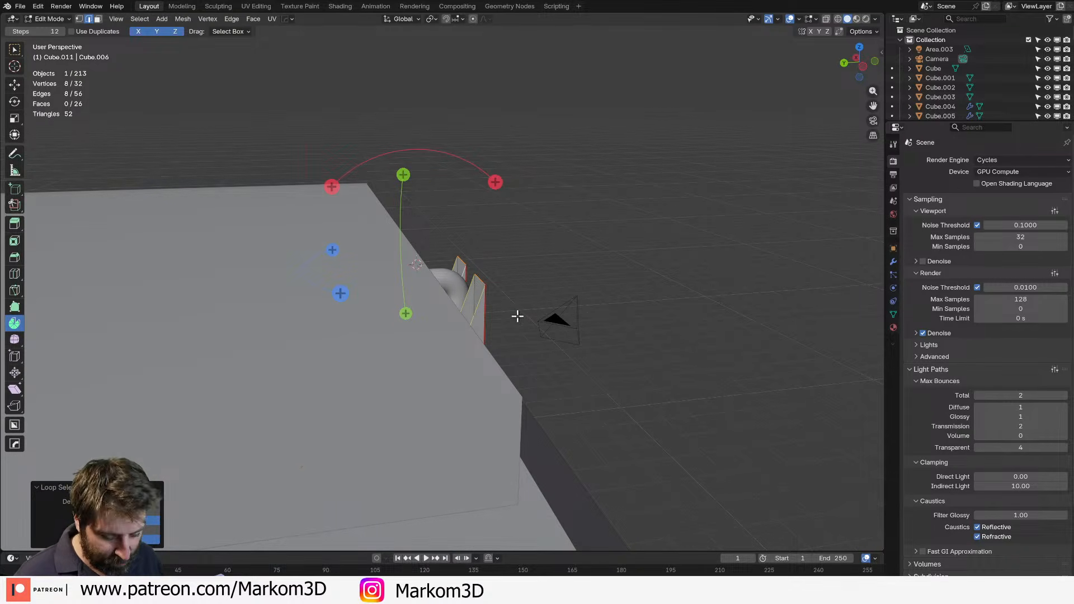
key(e)
click(443, 356)
middle_drag(444, 356, 410, 314)
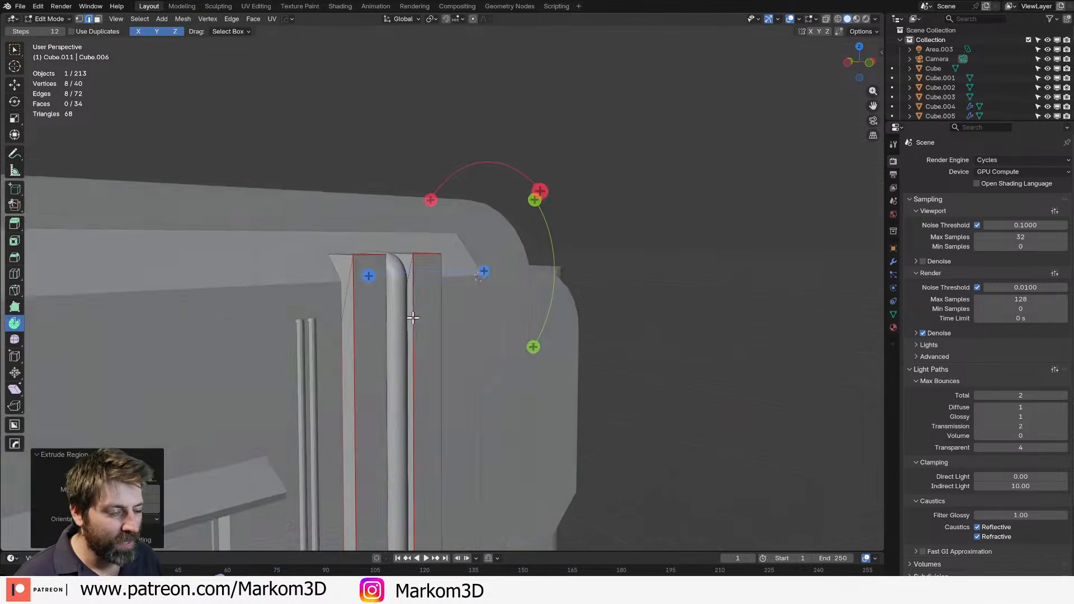
Bevel the front top edges of both strips into rounded bends where they turn over the roof.
scroll(410, 314, down, 6)
key(Tab)
middle_drag(643, 469, 415, 388)
scroll(413, 386, up, 5)
scroll(414, 383, up, 5)
key(Tab)
alt+click(401, 219)
alt+shift+click(342, 189)
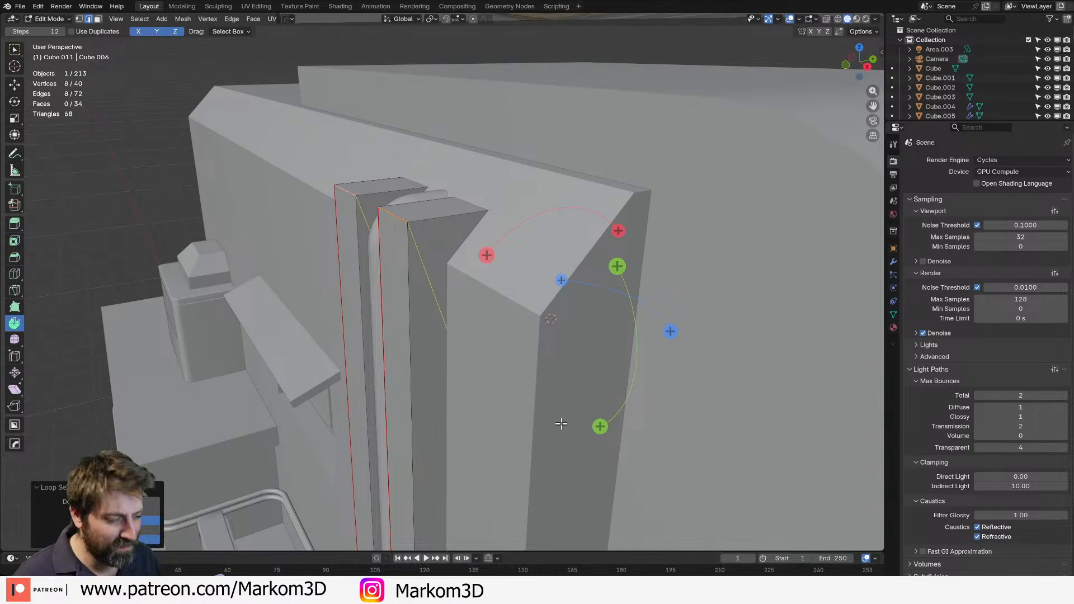
key(ctrl+b)
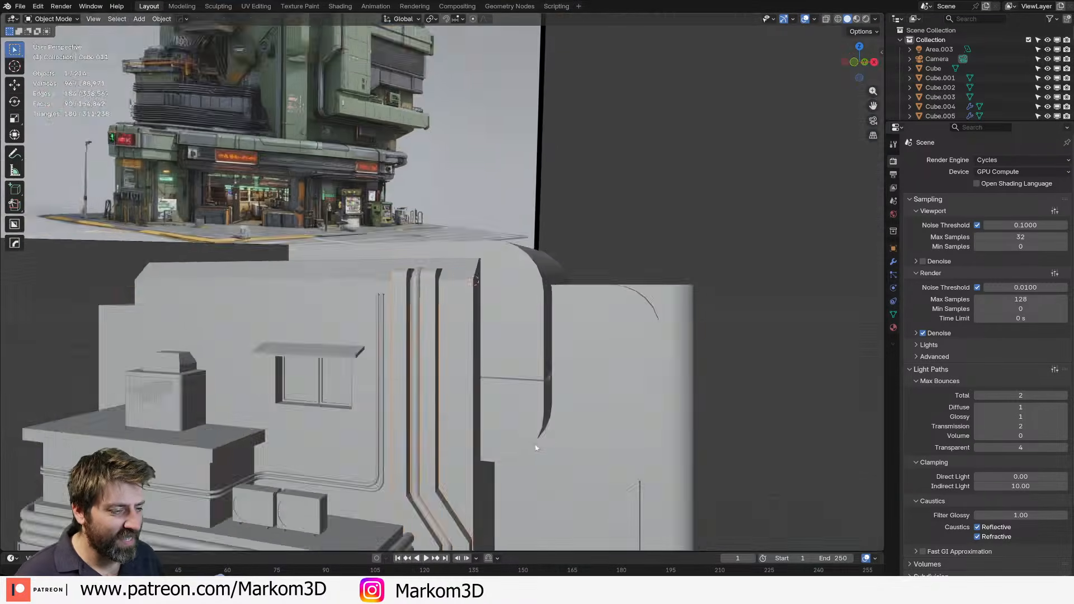
Add a loop cut across the left strip just above its bend and level it by scaling to 0 along Z.
middle_drag(536, 447, 492, 177)
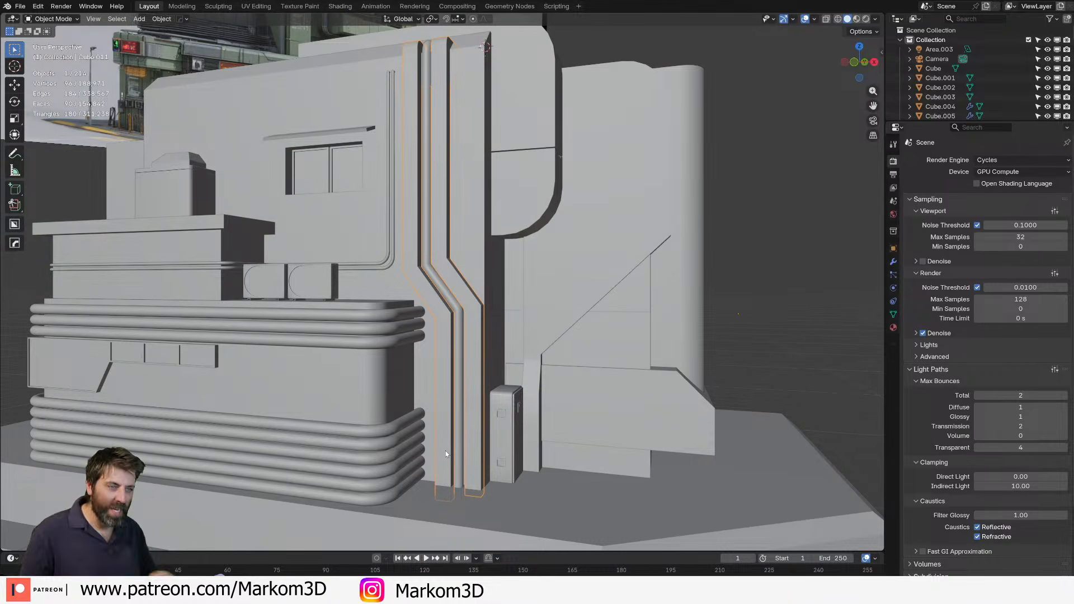
middle_drag(371, 330, 444, 296)
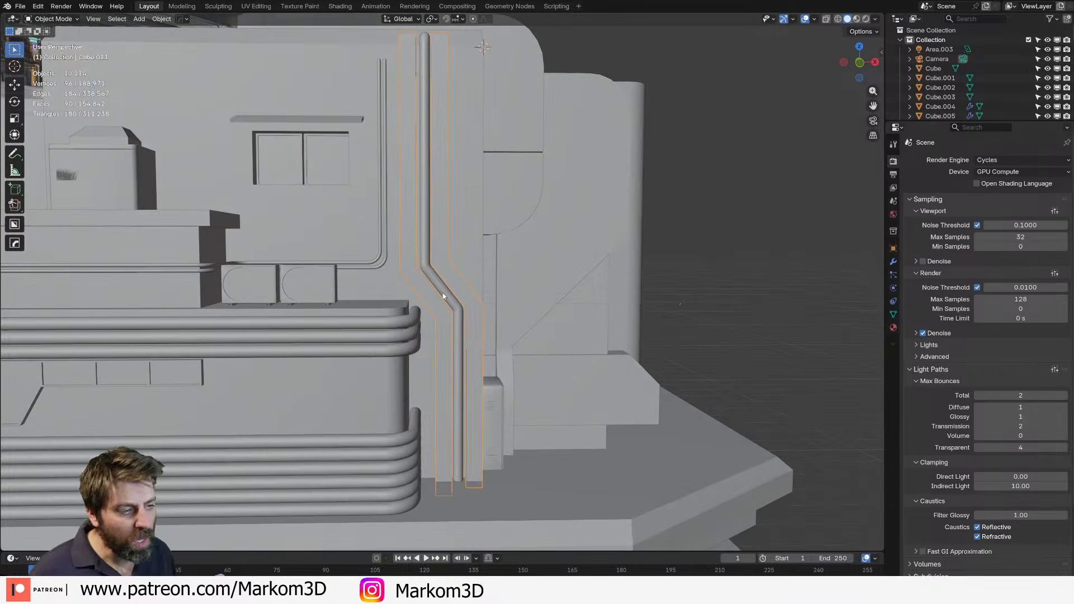
scroll(410, 264, up, 3)
key(Tab)
middle_drag(407, 260, 362, 458)
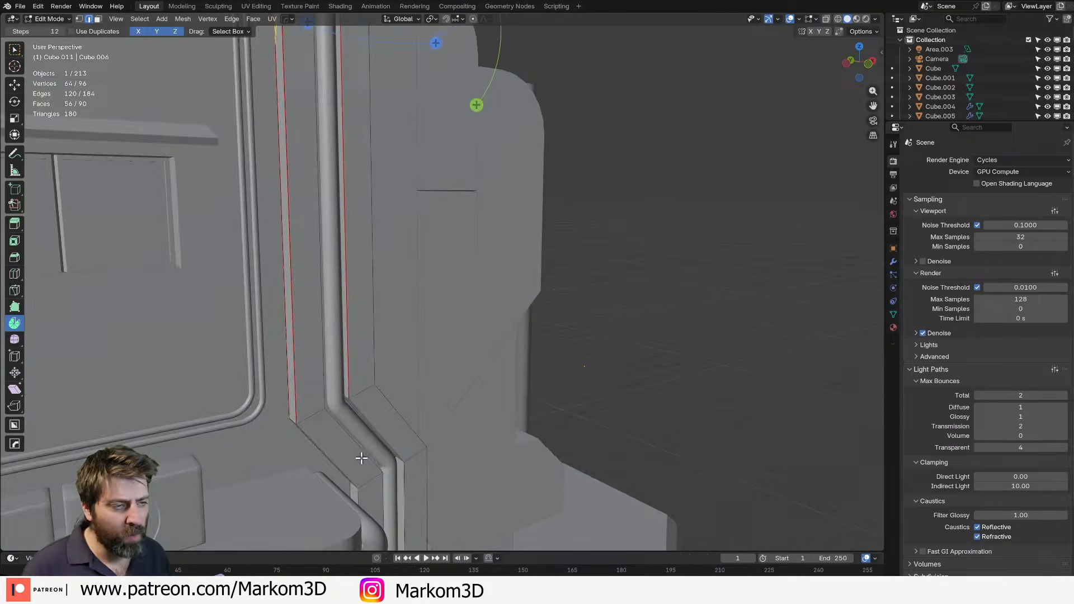
middle_drag(317, 327, 367, 250)
key(ctrl+r)
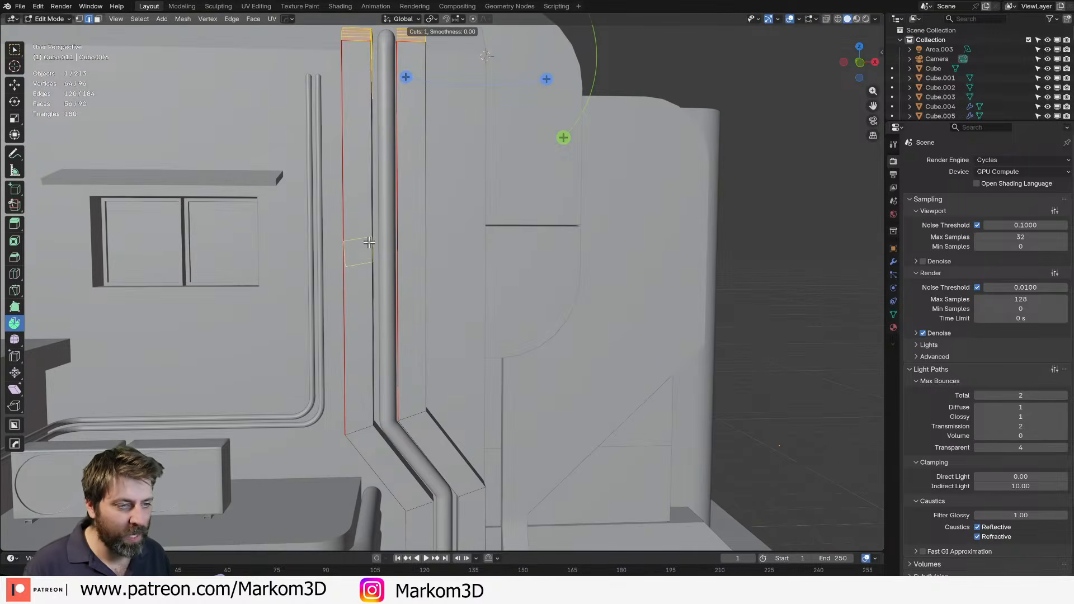
click(368, 249)
click(363, 341)
key(s)
key(z)
key(0)
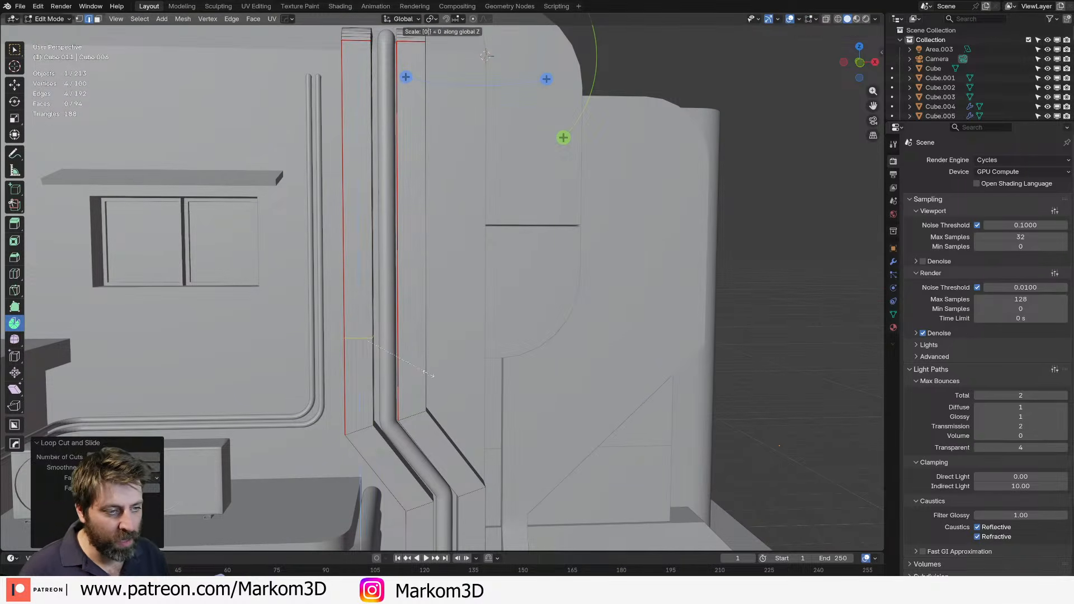
click(428, 375)
Add a loop cut across the upper part of the right strip and level it along Z.
key(ctrl+r)
click(432, 98)
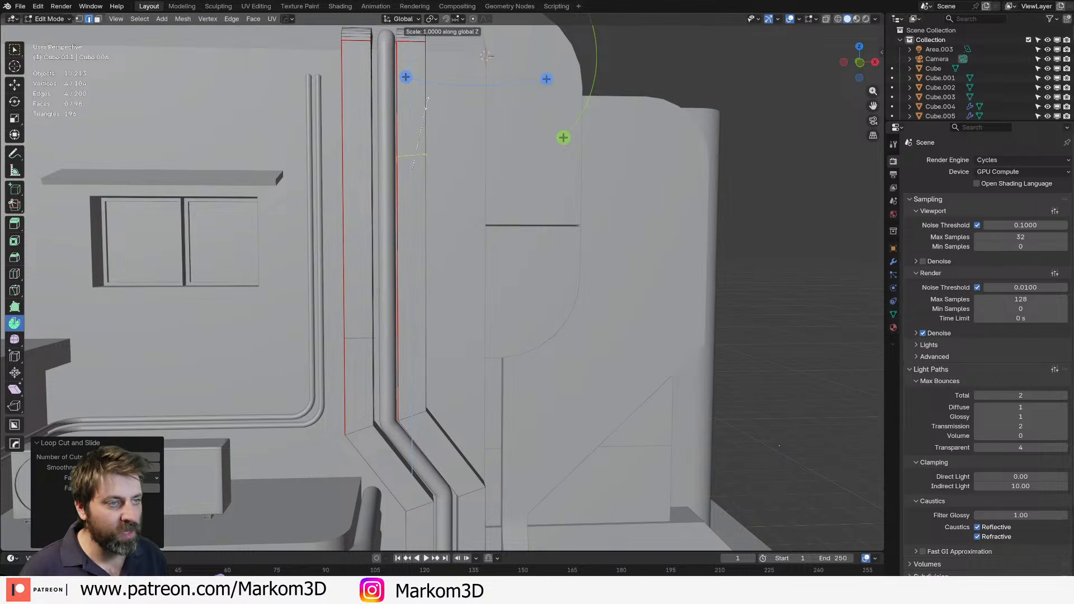
click(427, 103)
Select the new loops on both strips and bevel them about 0.005 m wide with 2 segments.
middle_drag(512, 258, 547, 271)
alt+shift+click(371, 362)
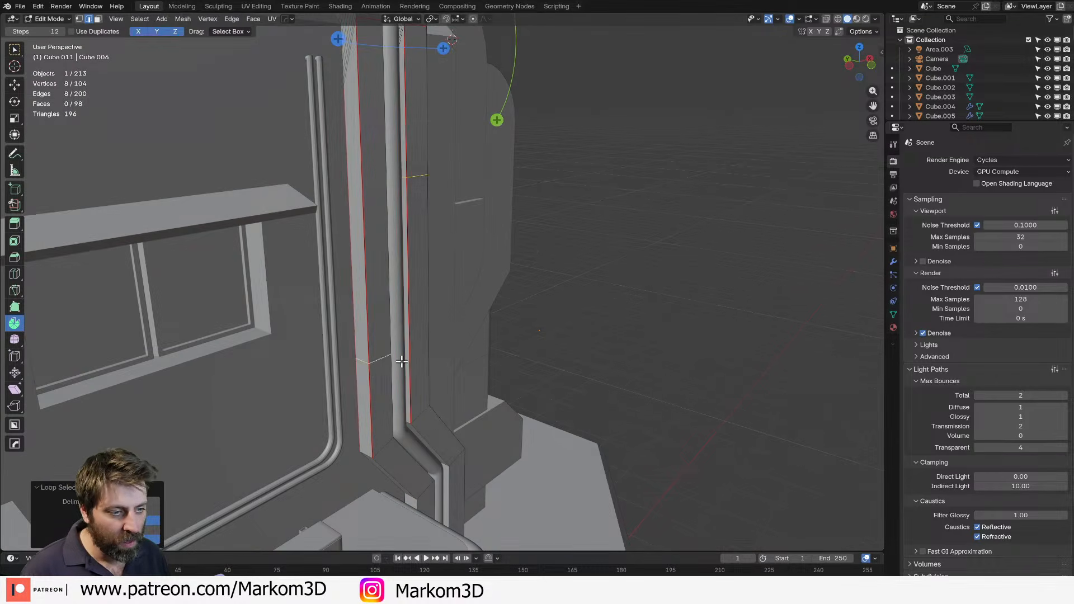
scroll(408, 359, up, 5)
shift+middle_drag(411, 358, 442, 284)
key(ctrl+b)
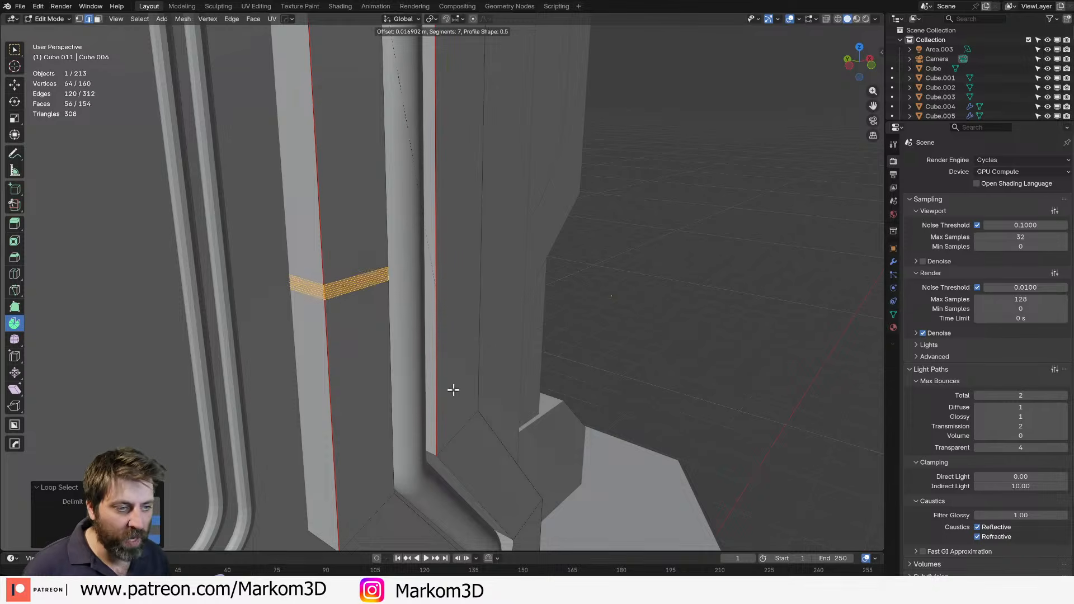
scroll(511, 484, down, 5)
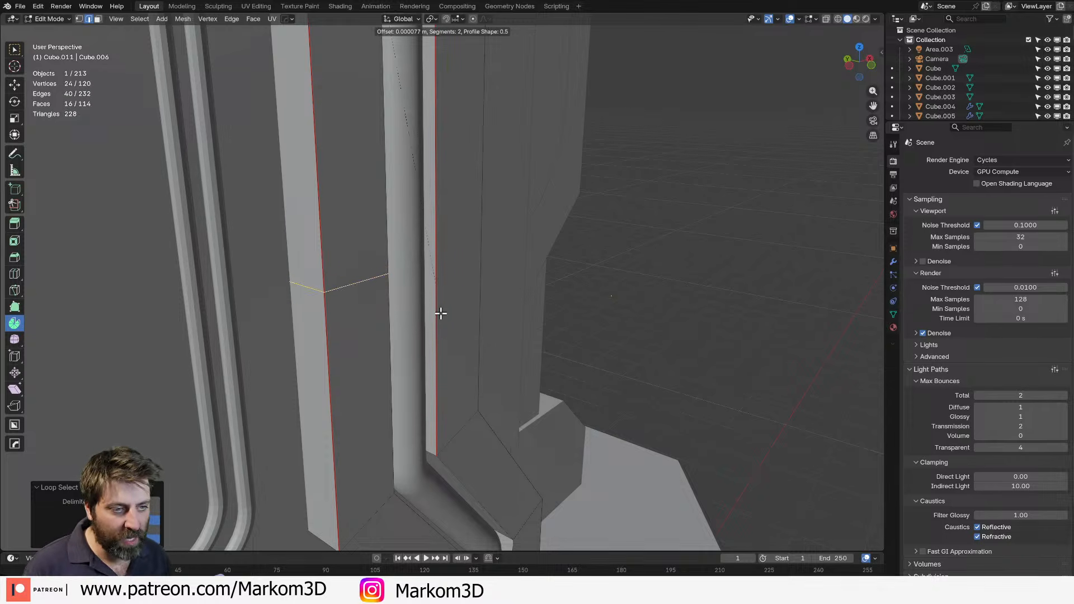
click(448, 334)
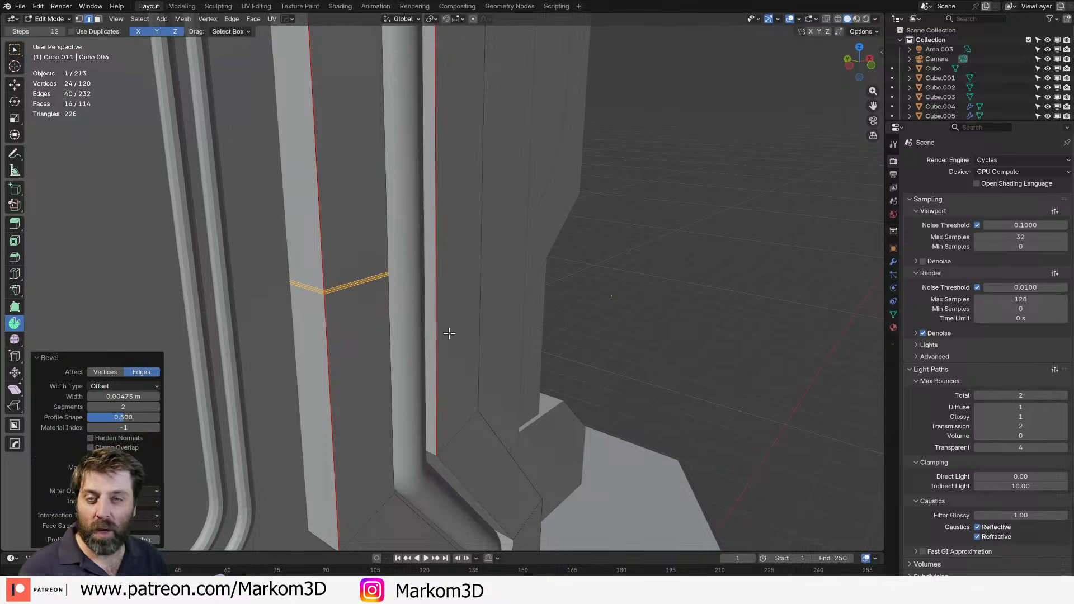
Reduce the selection to the bevels' centre loops, sink them inward with Shrink/Fatten to form seams, and leave Edit Mode.
key(ctrl+KP_Subtract)
key(alt+s)
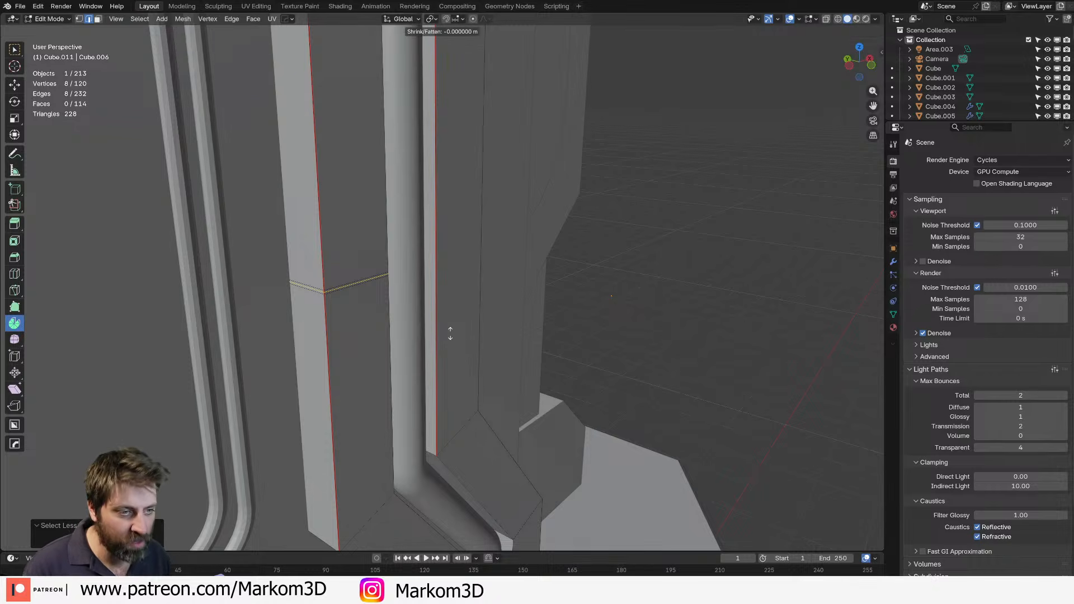
click(447, 305)
scroll(446, 305, down, 2)
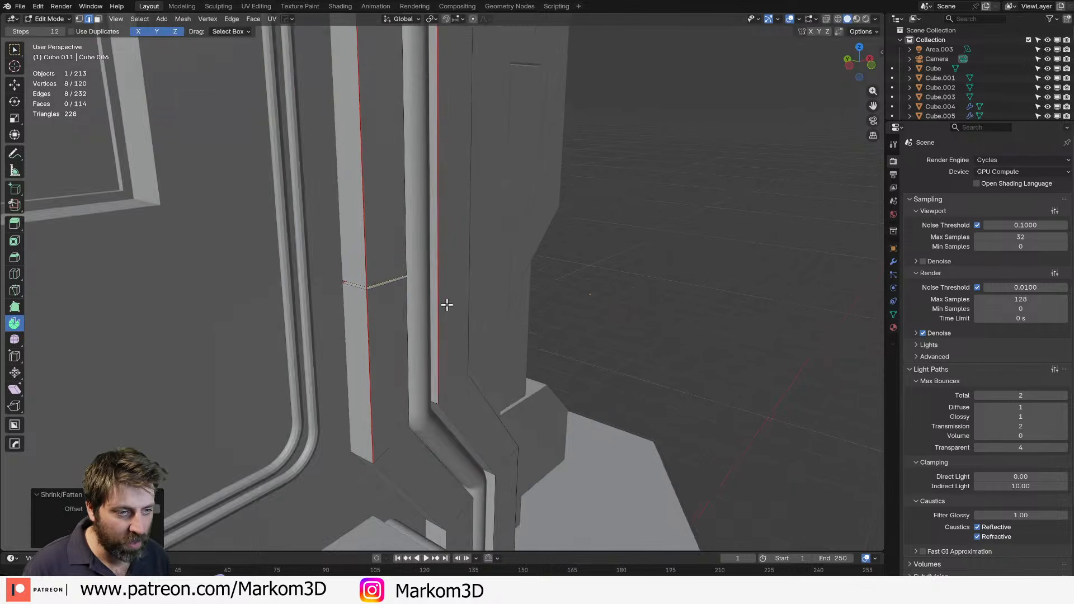
middle_drag(445, 305, 427, 297)
scroll(426, 297, down, 2)
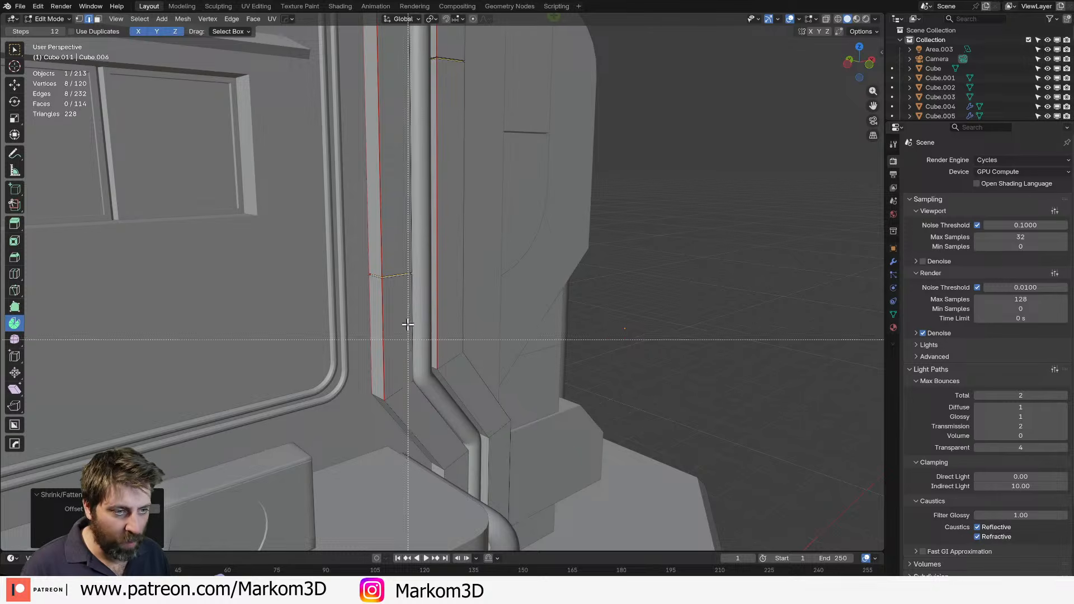
key(e)
right_click(525, 324)
key(Tab)
scroll(571, 335, down, 6)
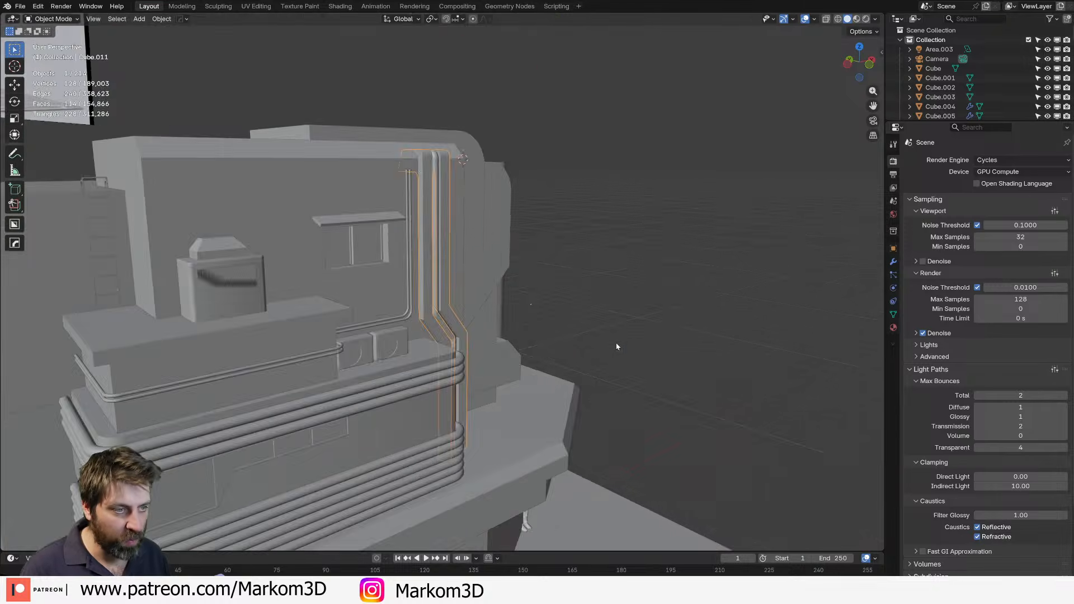
Add a centred loop cut across the right strip's lower section, below the bend, and level it along Z.
middle_drag(616, 347, 469, 324)
scroll(458, 345, up, 3)
scroll(463, 343, up, 2)
key(Tab)
key(ctrl+r)
click(468, 324)
right_click(468, 324)
key(s)
click(518, 353)
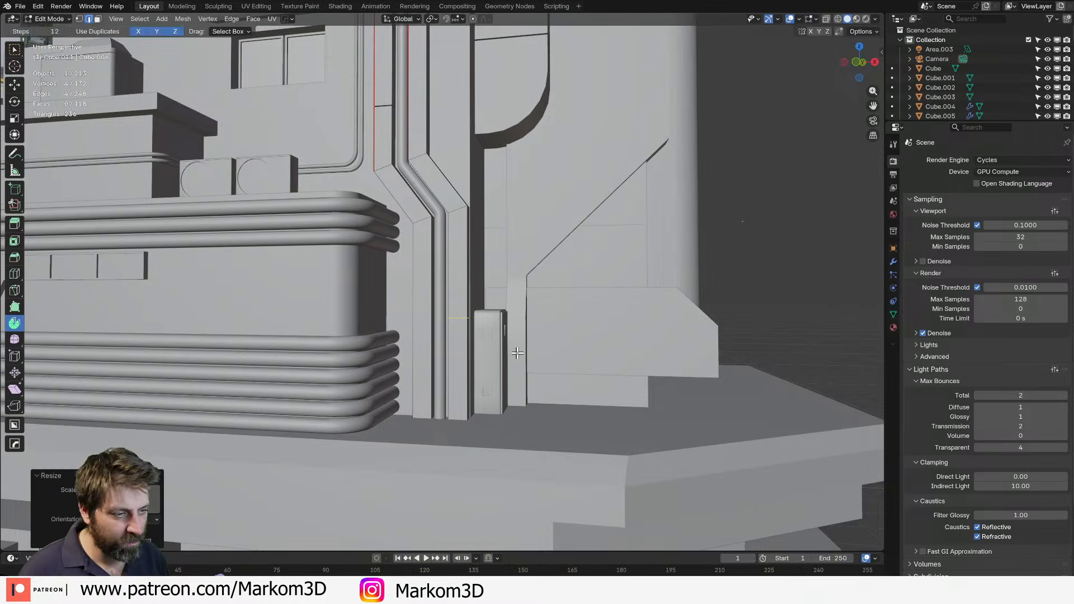
Add a loop cut across the left strip's lower section, slide it up near the bend and level it along Z.
key(ctrl+r)
click(415, 288)
click(429, 210)
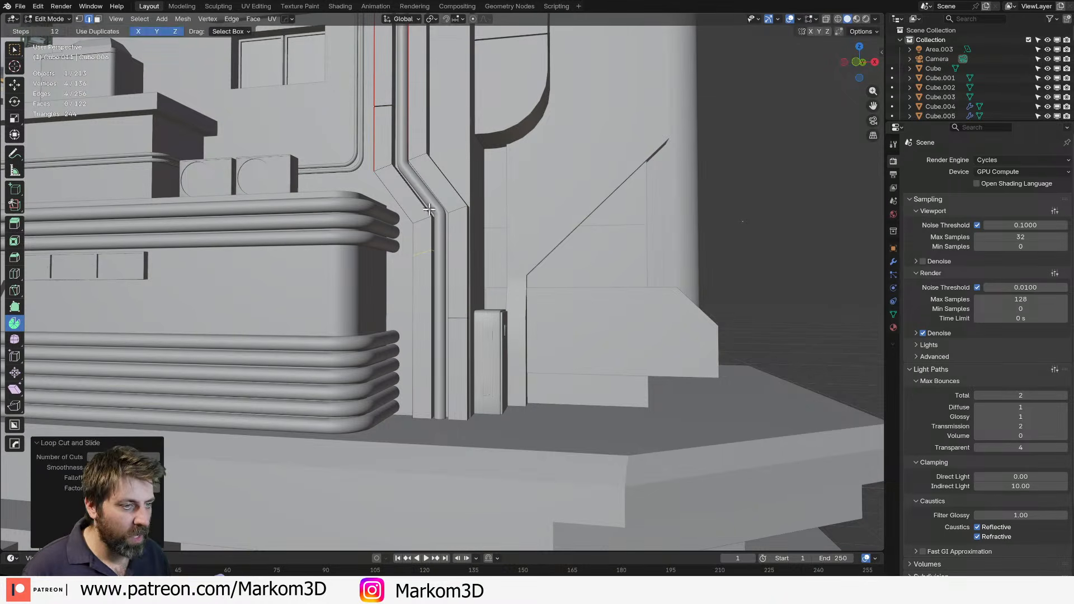
key(s)
right_click(609, 353)
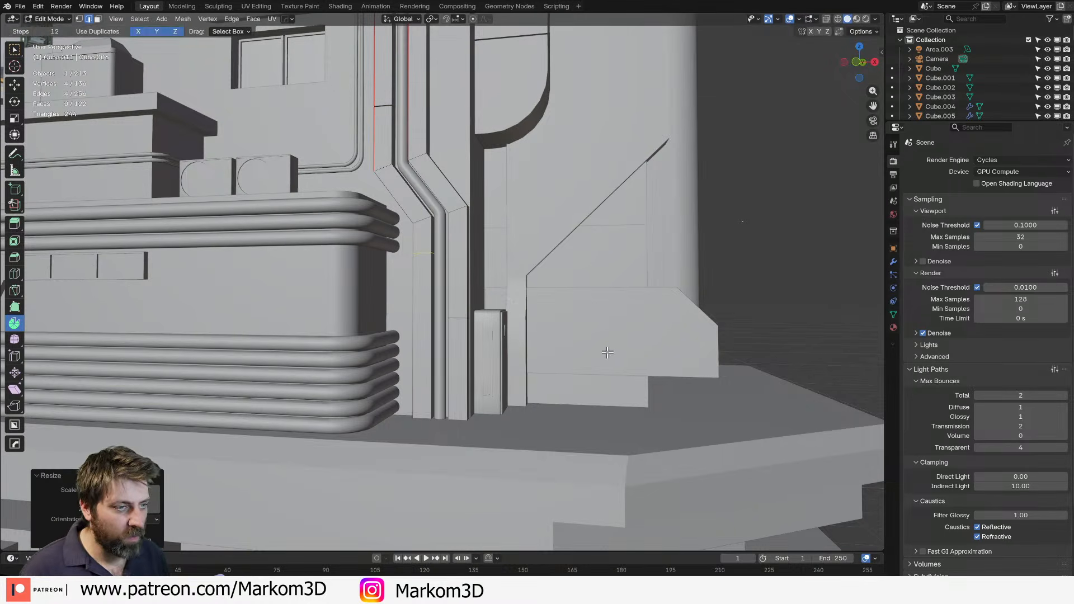
Bevel both lower loops 0.0098 m wide with 2 segments and shrink their centre loops inward into seams.
alt+click(456, 319)
key(ctrl+b)
click(692, 393)
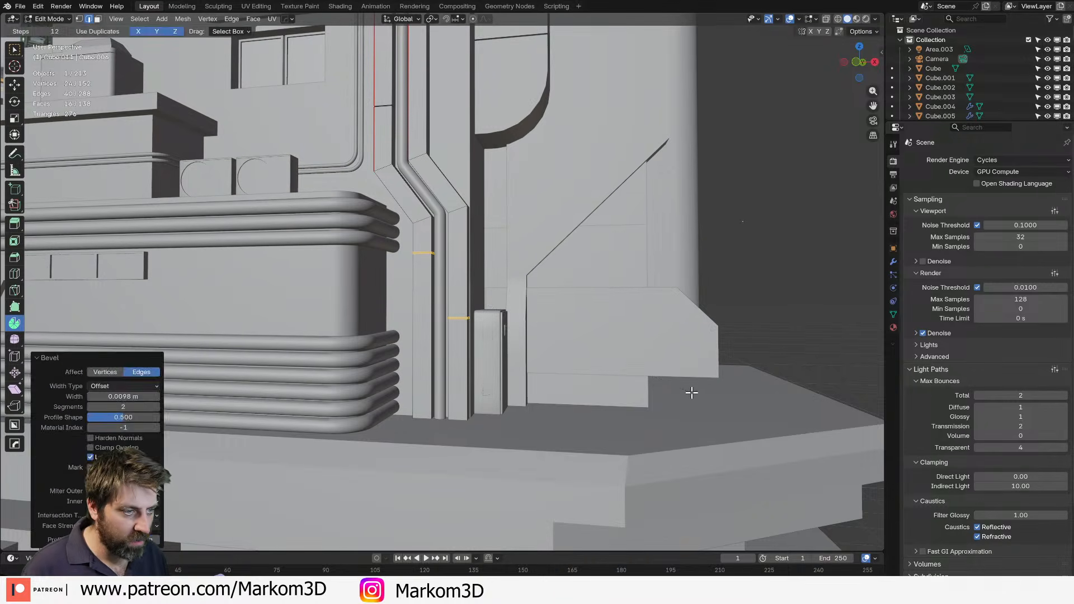
key(ctrl+KP_Subtract)
key(alt+s)
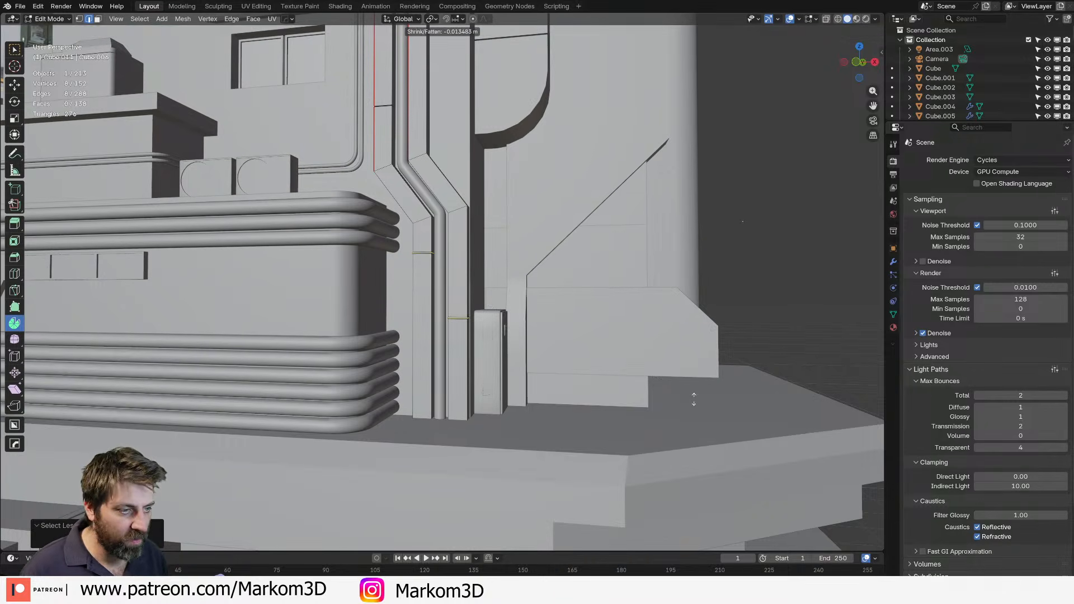
click(681, 379)
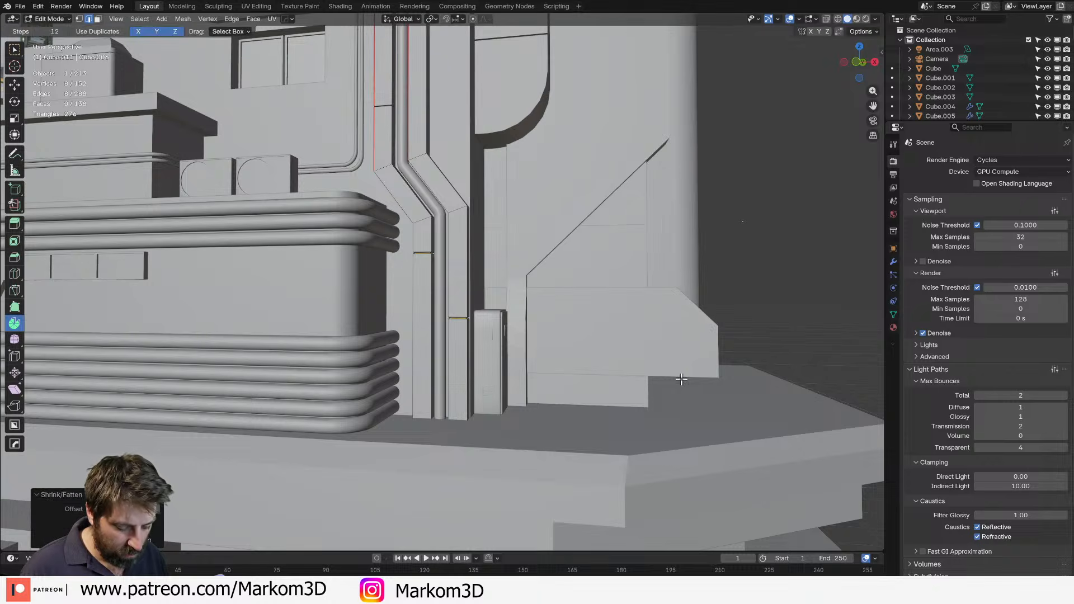
Leave Edit Mode on the strips, deselect everything and switch the viewport to rendered shading.
key(a)
scroll(601, 324, down, 9)
key(Tab)
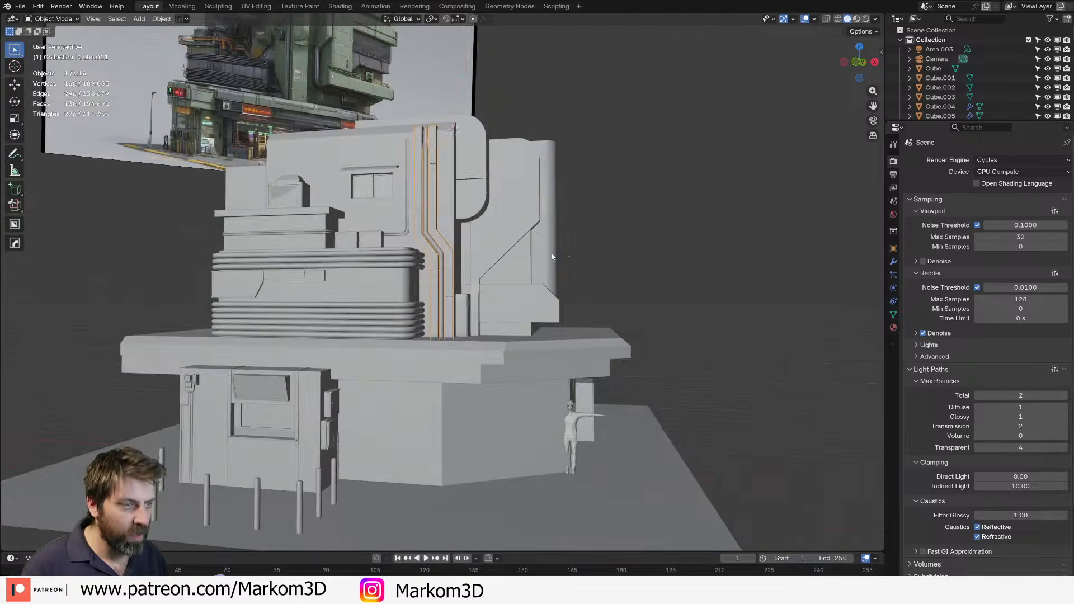
mouse_move(592, 280)
middle_down()
mouse_move(522, 297)
mouse_move(597, 359)
mouse_move(551, 357)
middle_up()
key(alt+a)
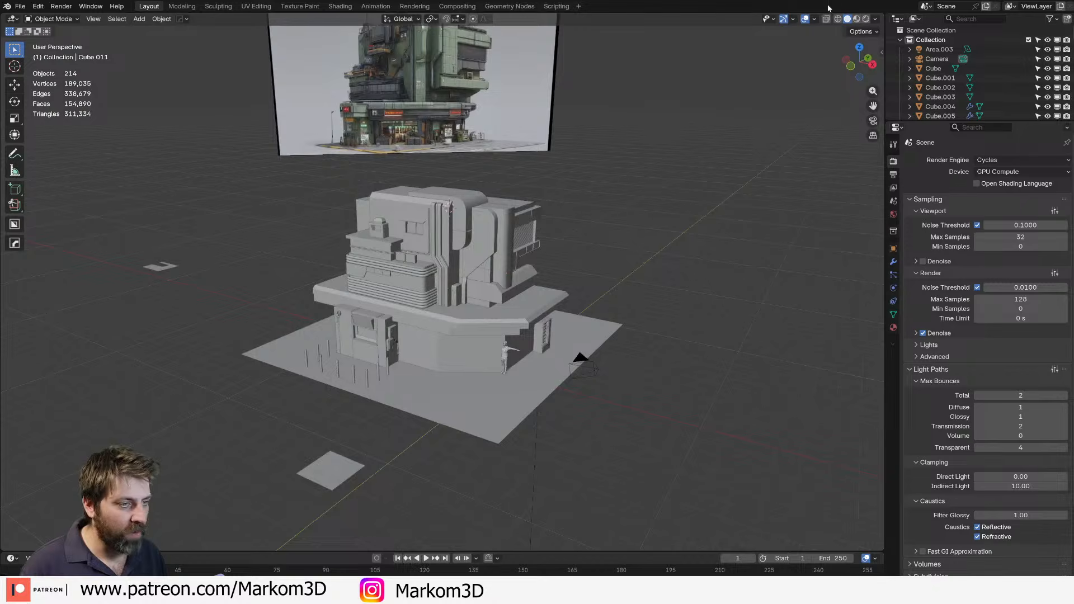
click(866, 20)
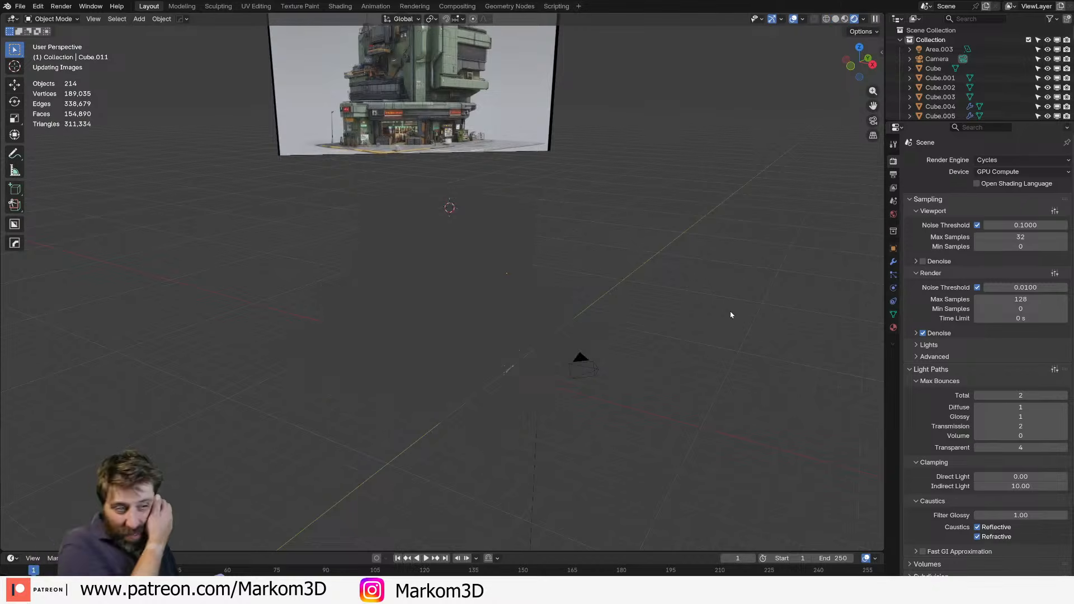
Examine the rendered building from several angles and compare its detailing with the reference image.
scroll(532, 304, up, 3)
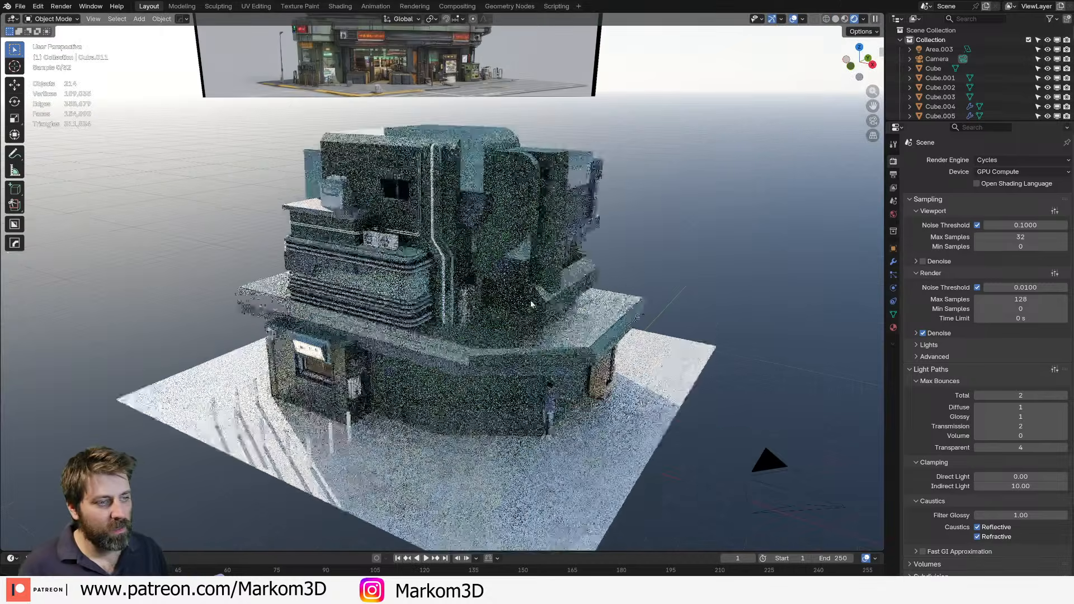
shift+middle_drag(539, 358, 519, 278)
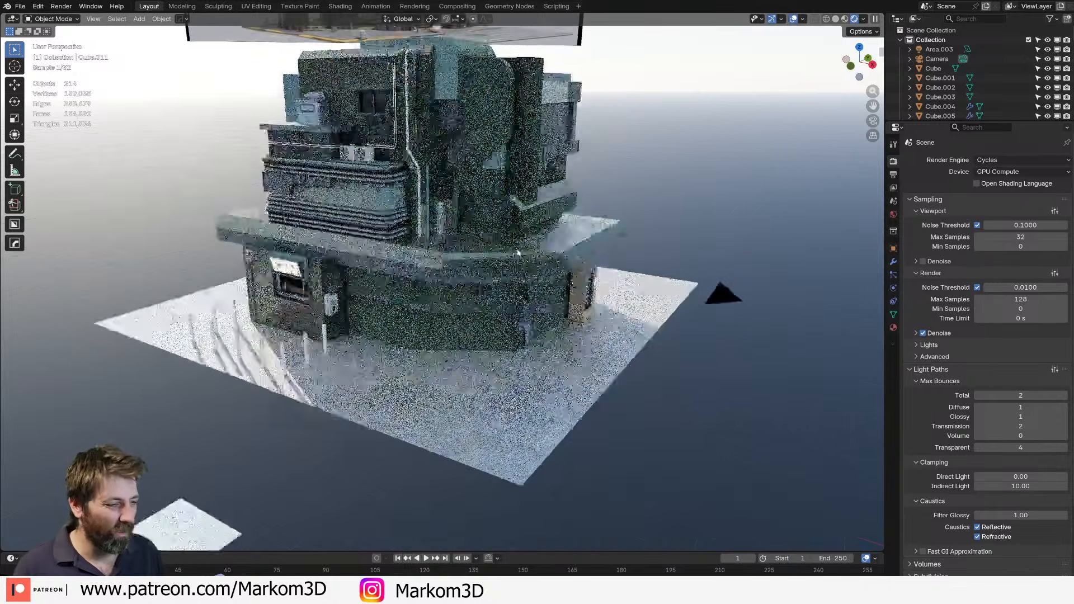
shift+middle_drag(417, 222, 429, 249)
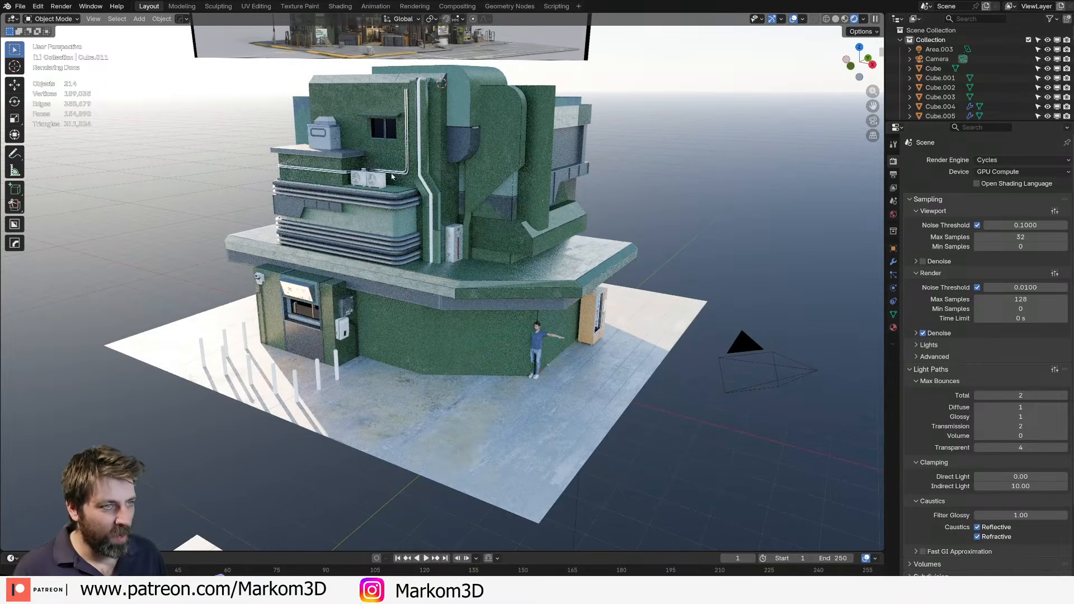
shift+middle_drag(482, 143, 464, 289)
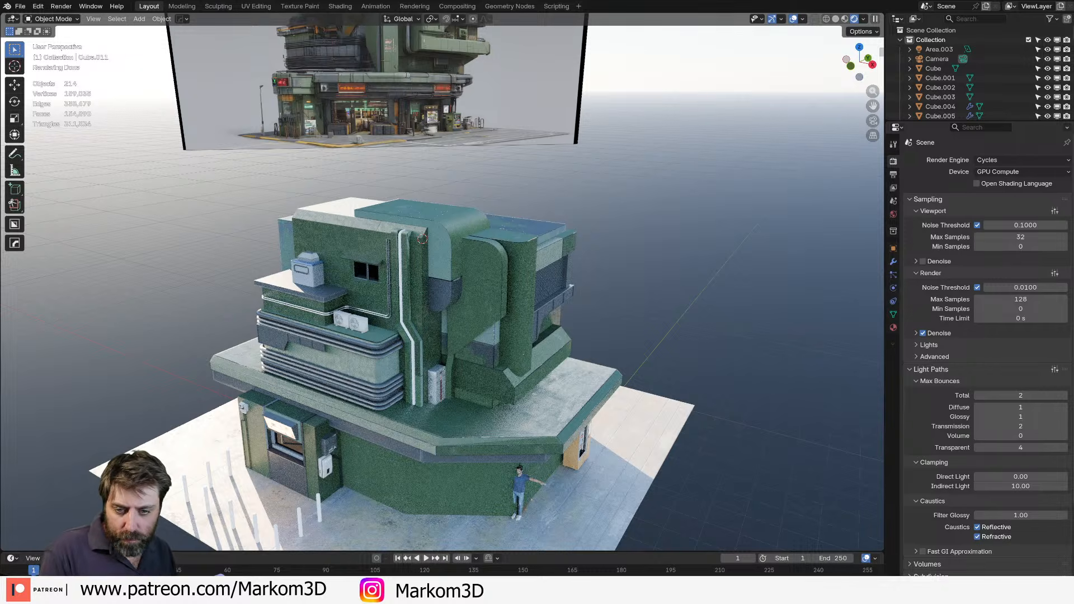
scroll(512, 327, down, 2)
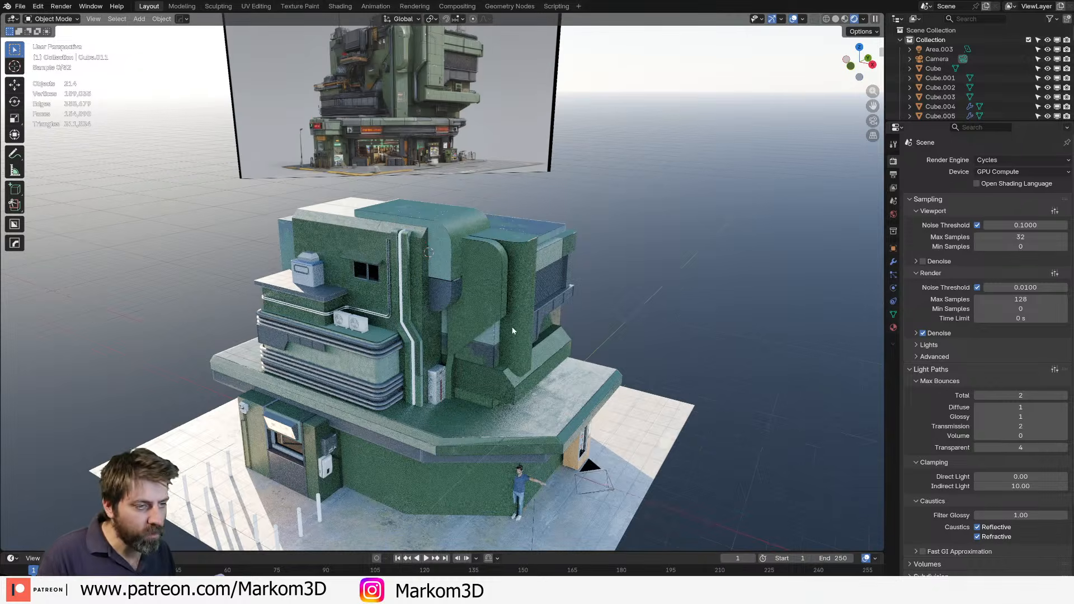
shift+middle_drag(512, 327, 512, 349)
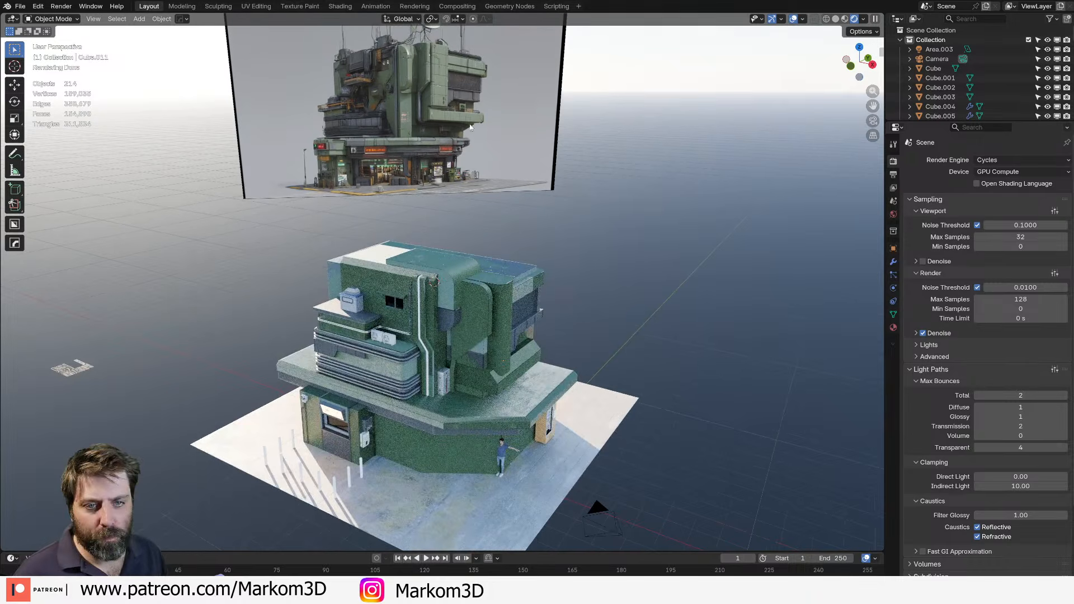
middle_drag(489, 352, 466, 285)
scroll(385, 497, up, 4)
middle_drag(386, 497, 327, 375)
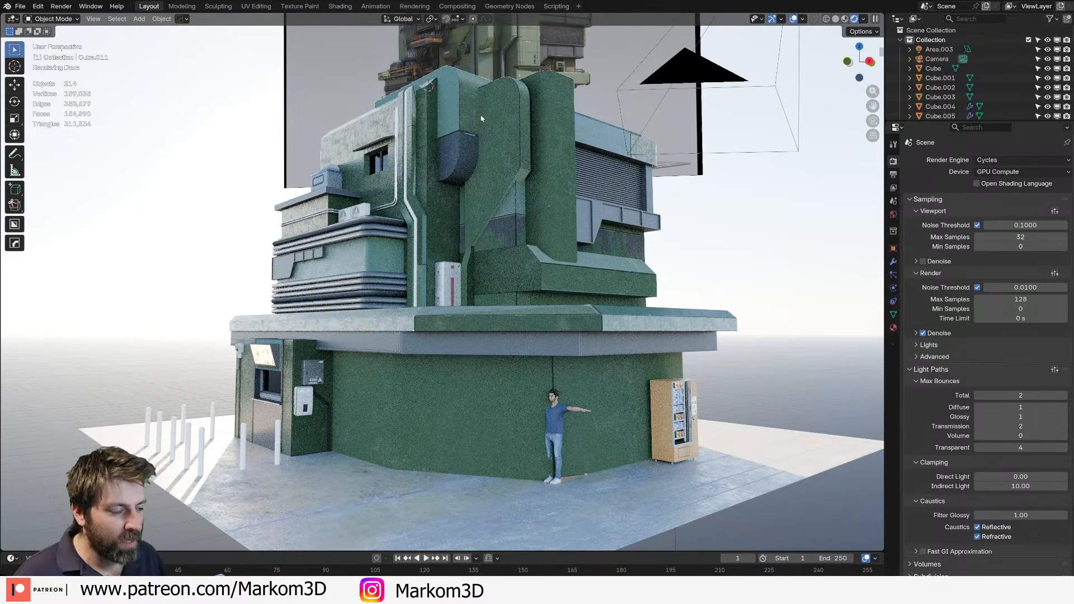
middle_drag(482, 119, 470, 213)
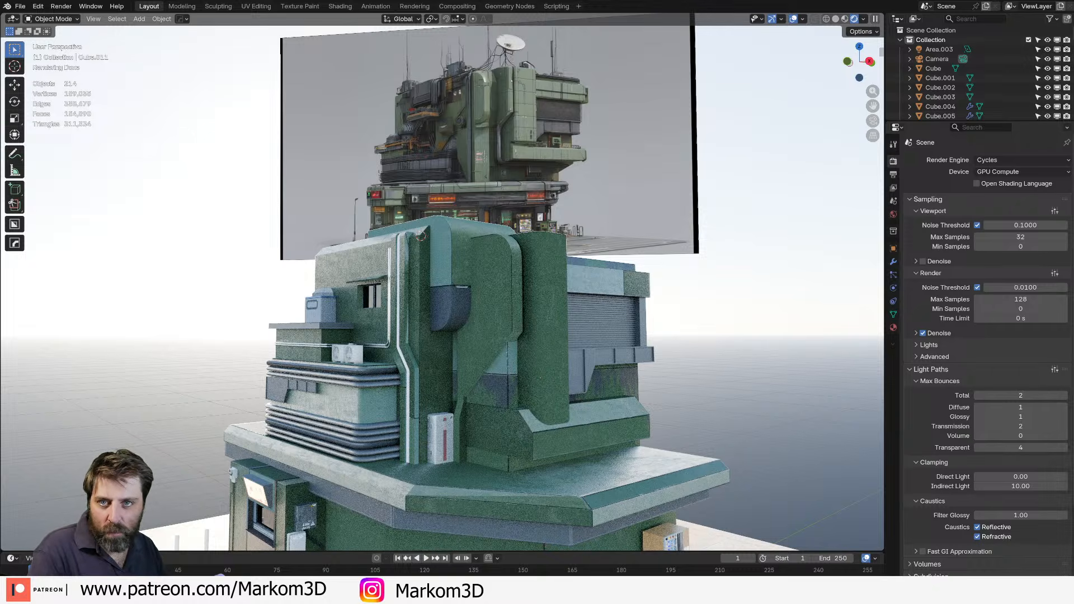
Switch to Midjourney in the browser and look through the earlier generations for cyberpunk decal, signage and skateboard graphics.
drag(1, 50, 436, 1)
scroll(420, 366, down, 20)
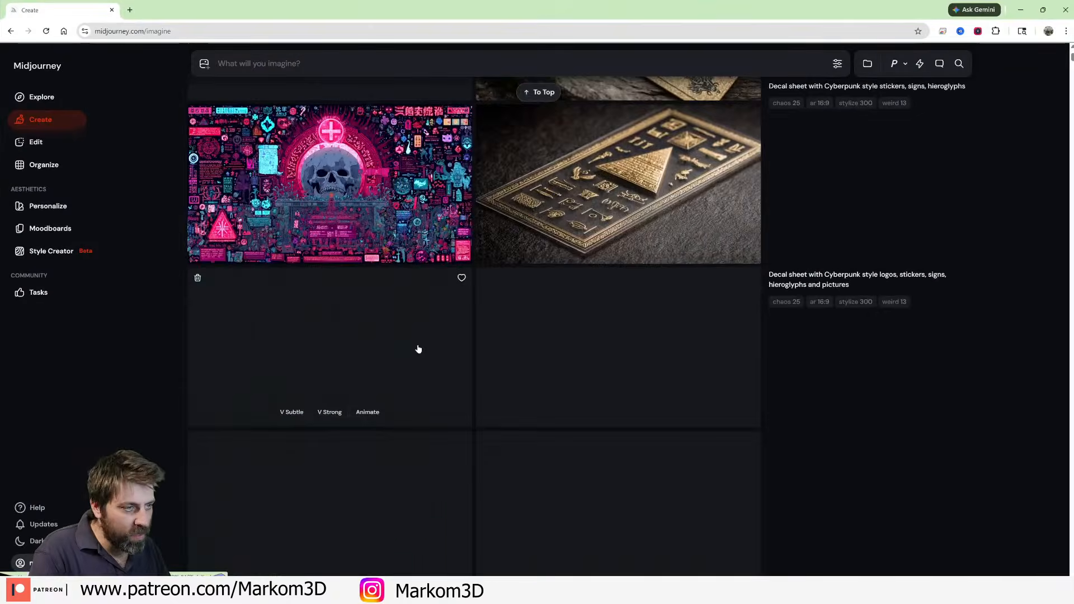
scroll(419, 349, down, 10)
scroll(420, 353, up, 7)
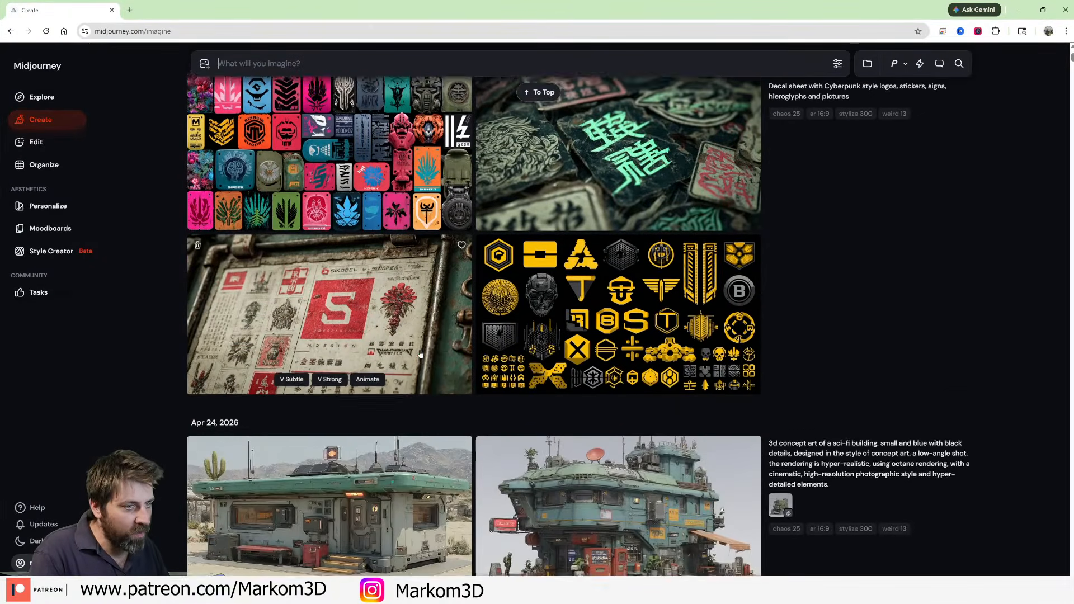
scroll(421, 353, up, 3)
scroll(360, 195, up, 2)
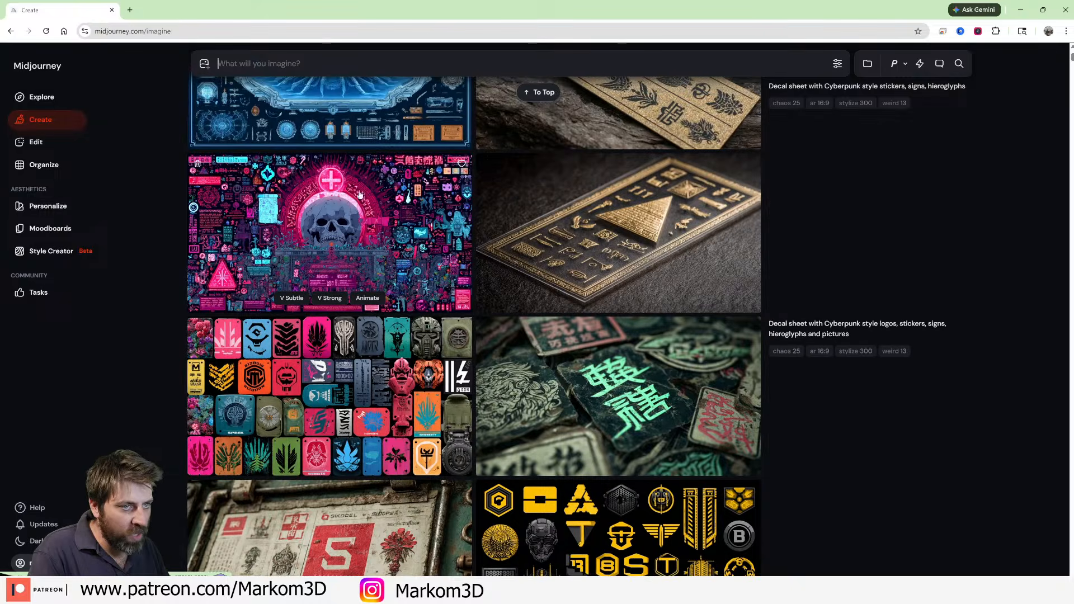
scroll(359, 194, up, 3)
scroll(633, 429, down, 7)
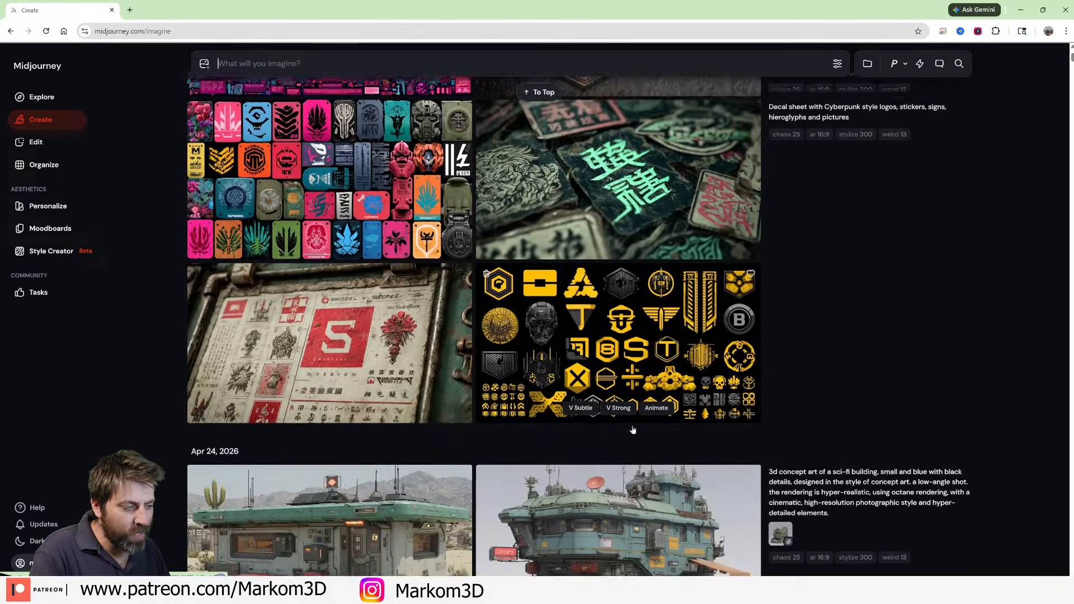
scroll(633, 429, down, 1)
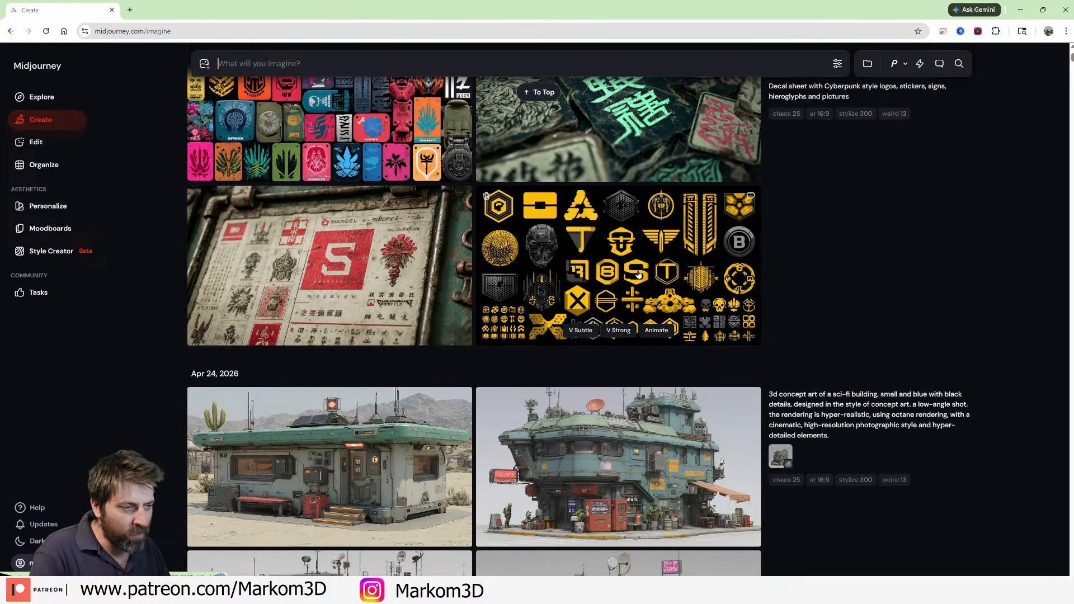
scroll(638, 274, down, 10)
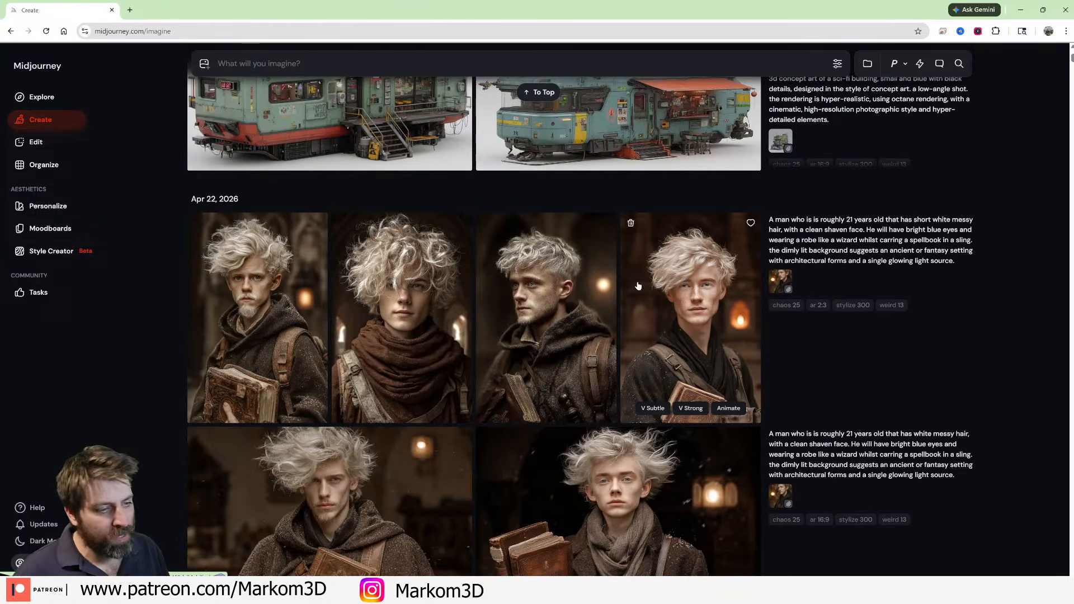
scroll(547, 211, down, 15)
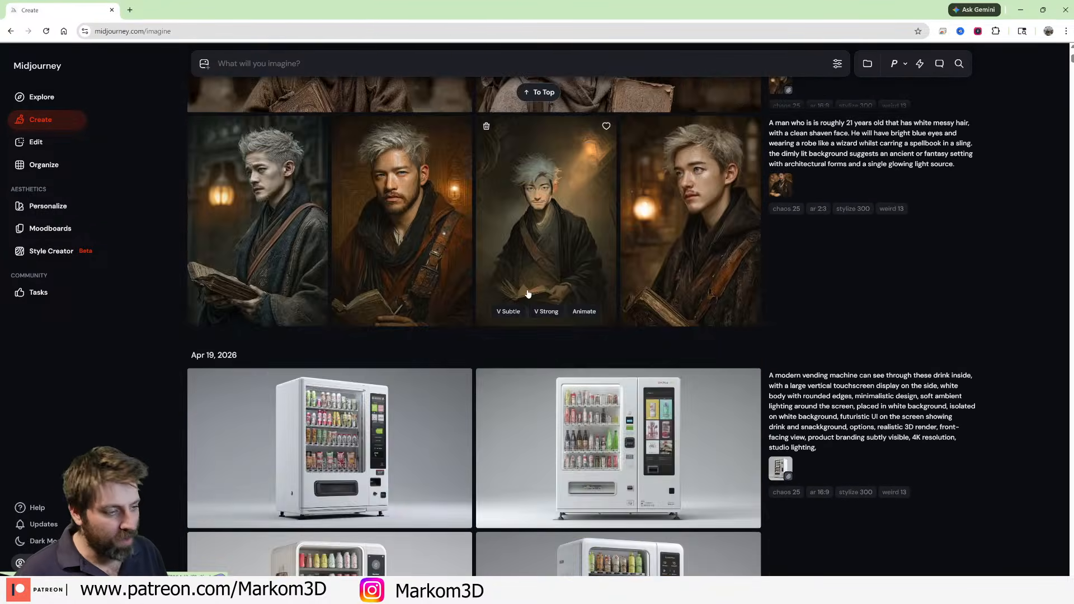
scroll(547, 211, down, 20)
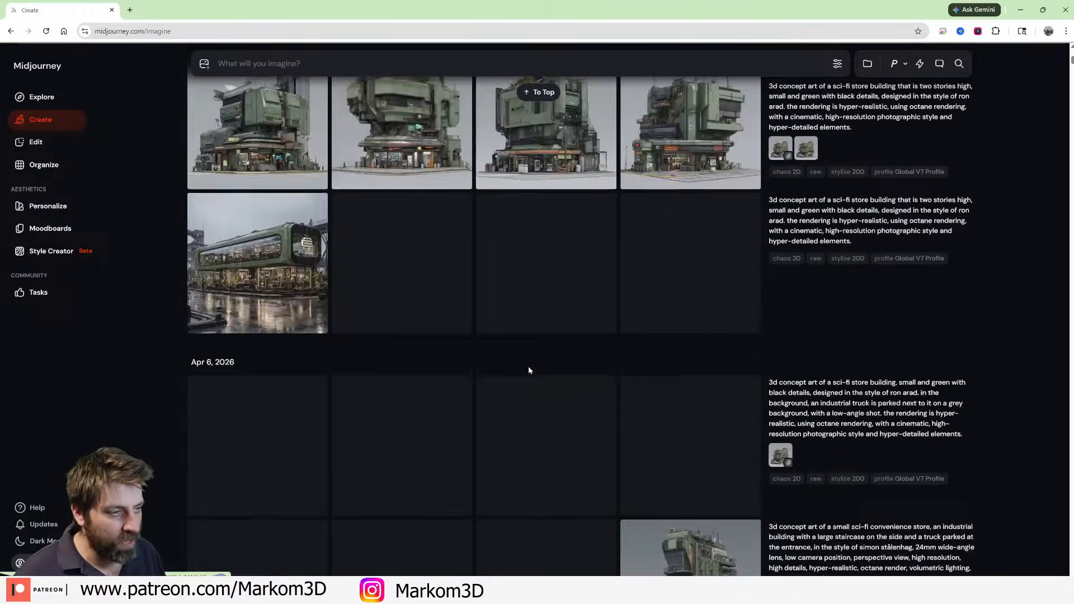
scroll(534, 385, up, 3)
scroll(439, 404, down, 5)
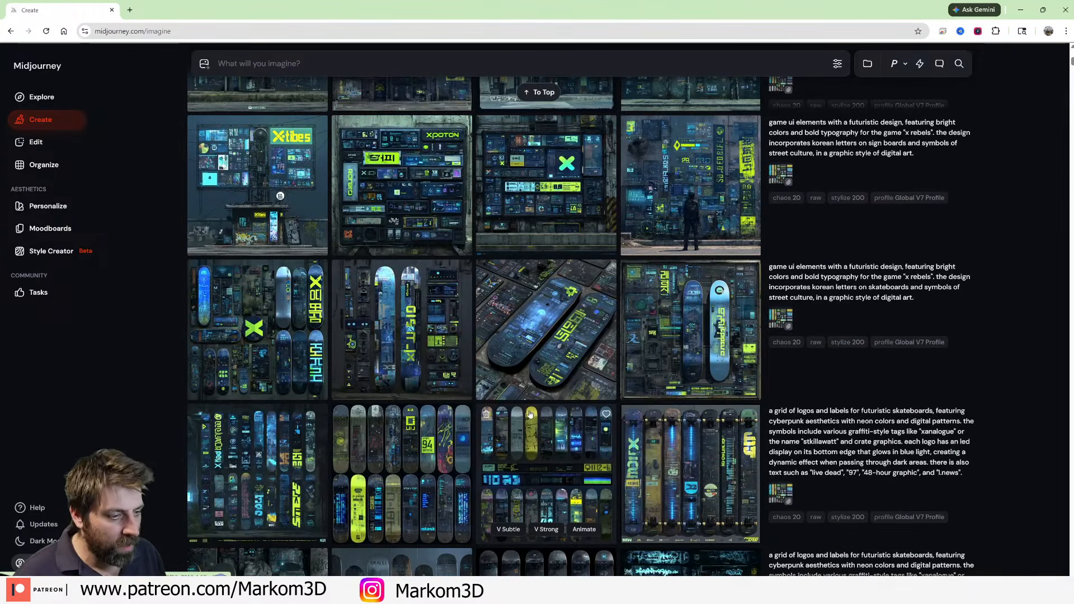
scroll(439, 404, down, 2)
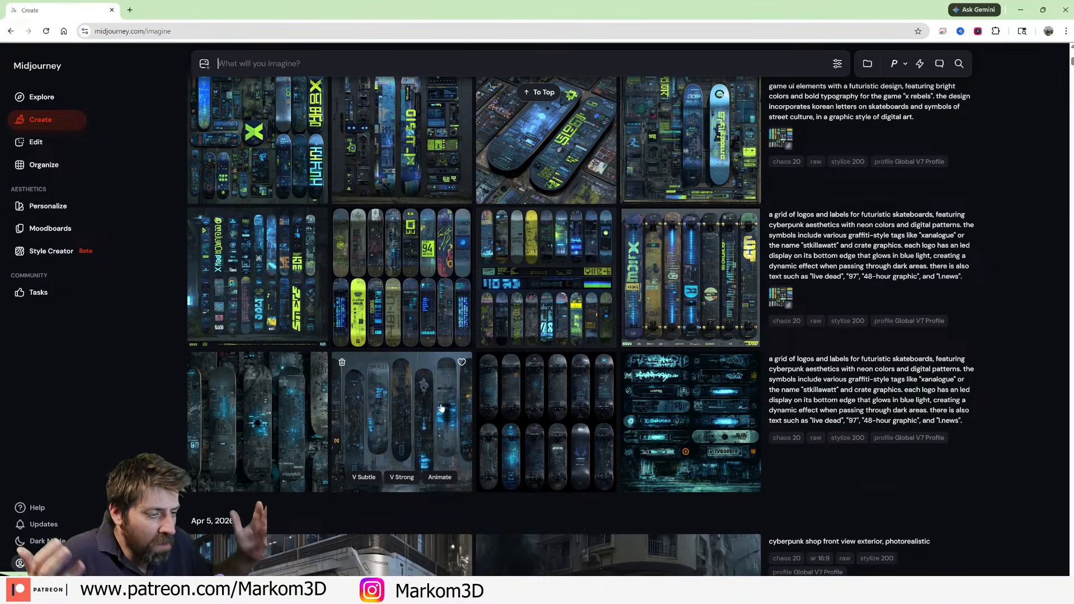
scroll(420, 308, up, 3)
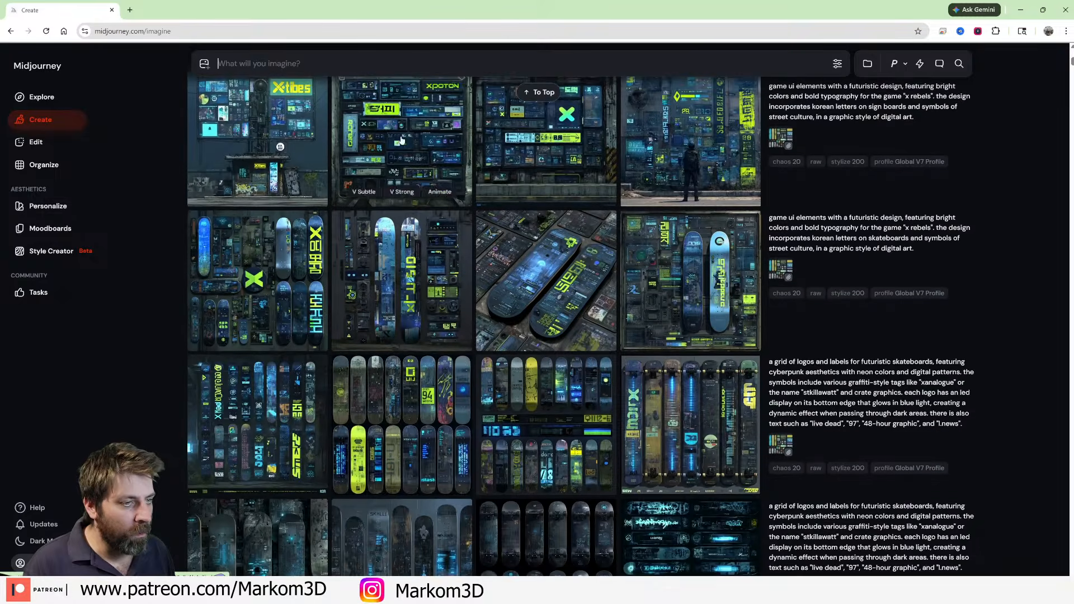
scroll(362, 207, up, 2)
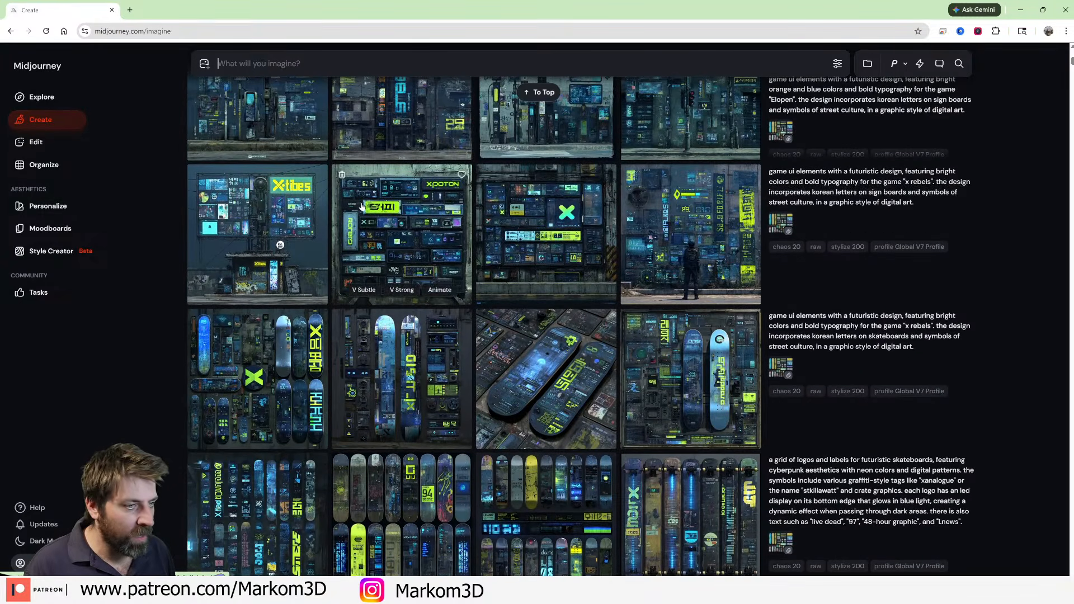
scroll(380, 223, up, 4)
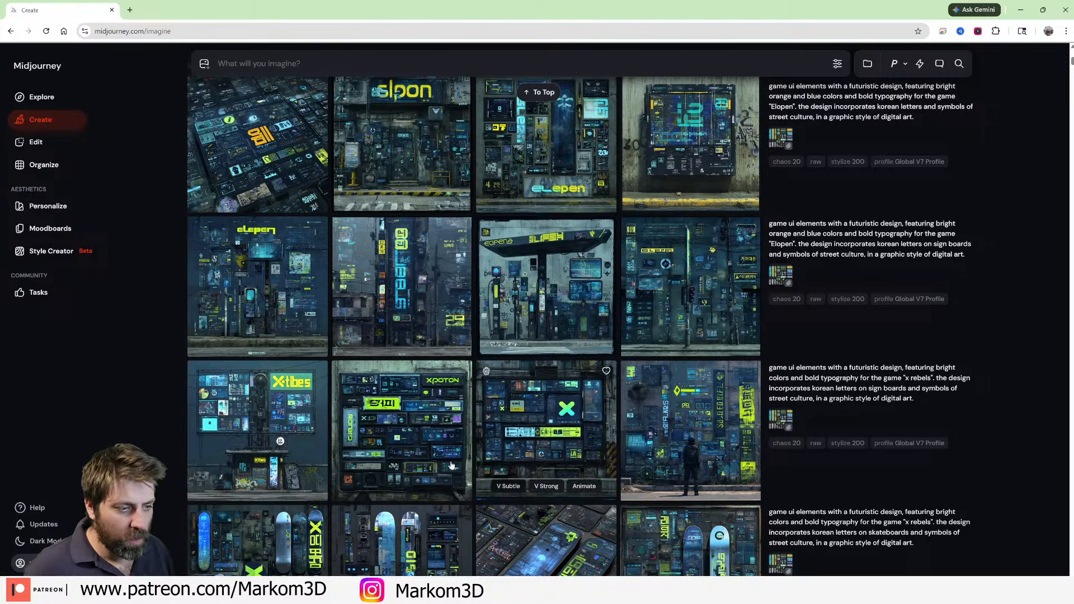
scroll(414, 439, down, 5)
scroll(415, 438, down, 1)
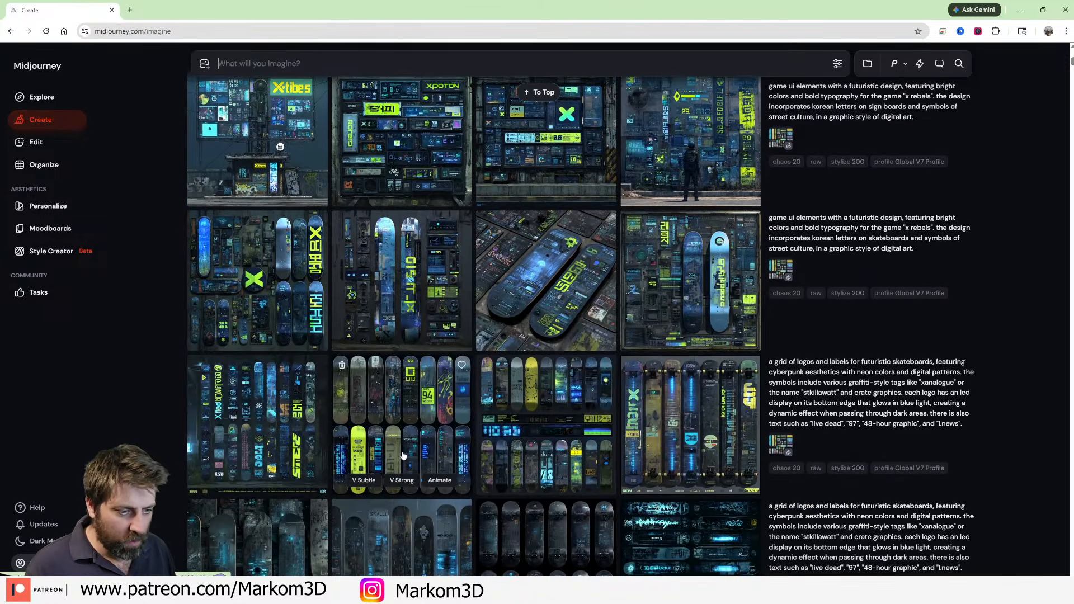
View the skateboard logo grids, get a copy of the image with seven wheeled boards, and switch back to Blender.
click(417, 397)
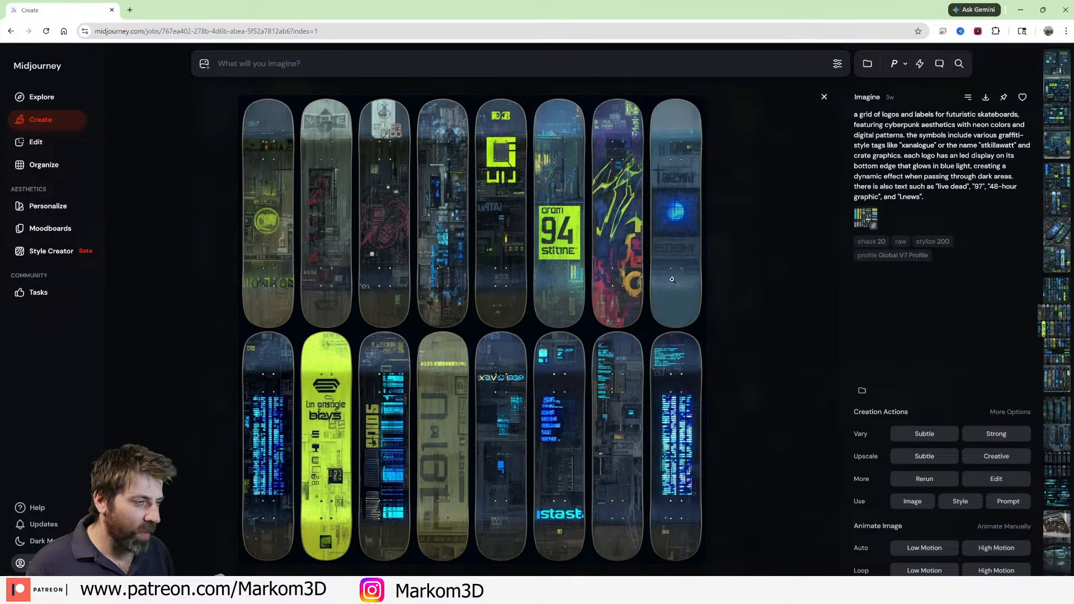
click(751, 335)
scroll(747, 354, down, 1)
click(683, 360)
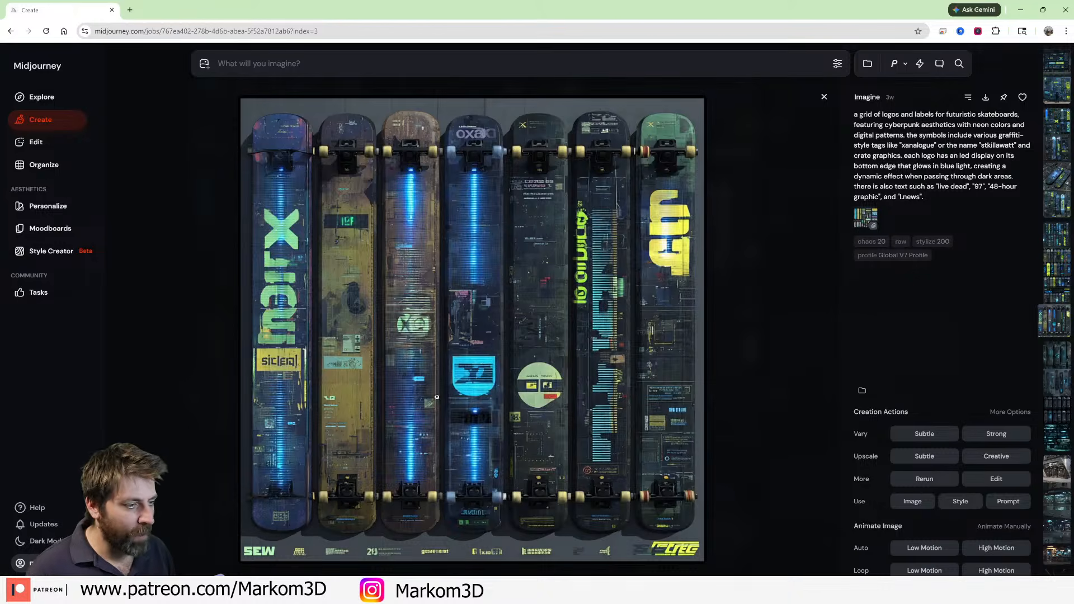
right_click(493, 303)
click(525, 456)
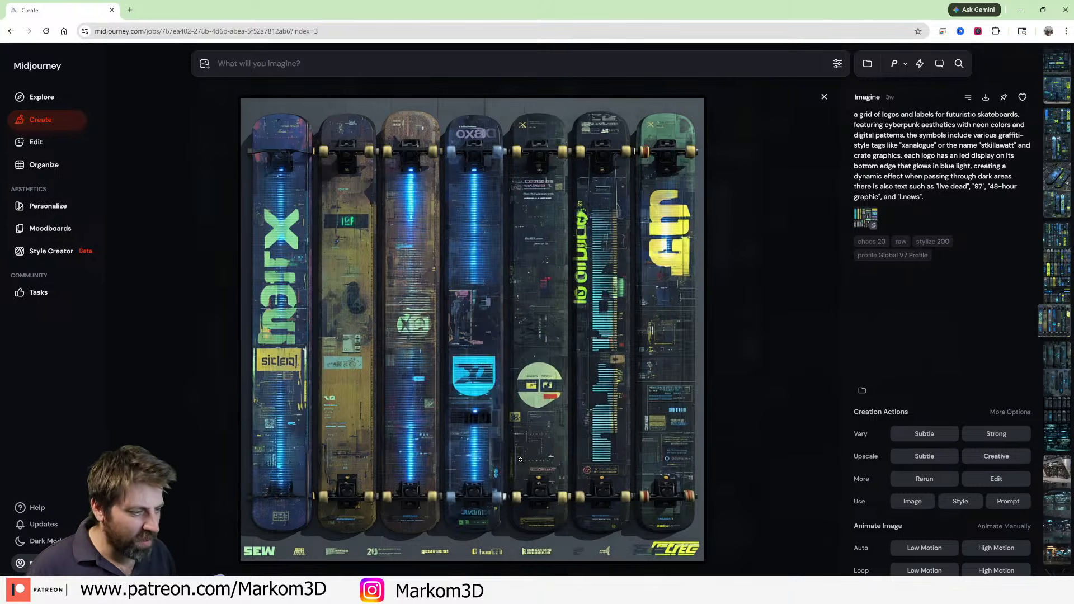
click(1020, 9)
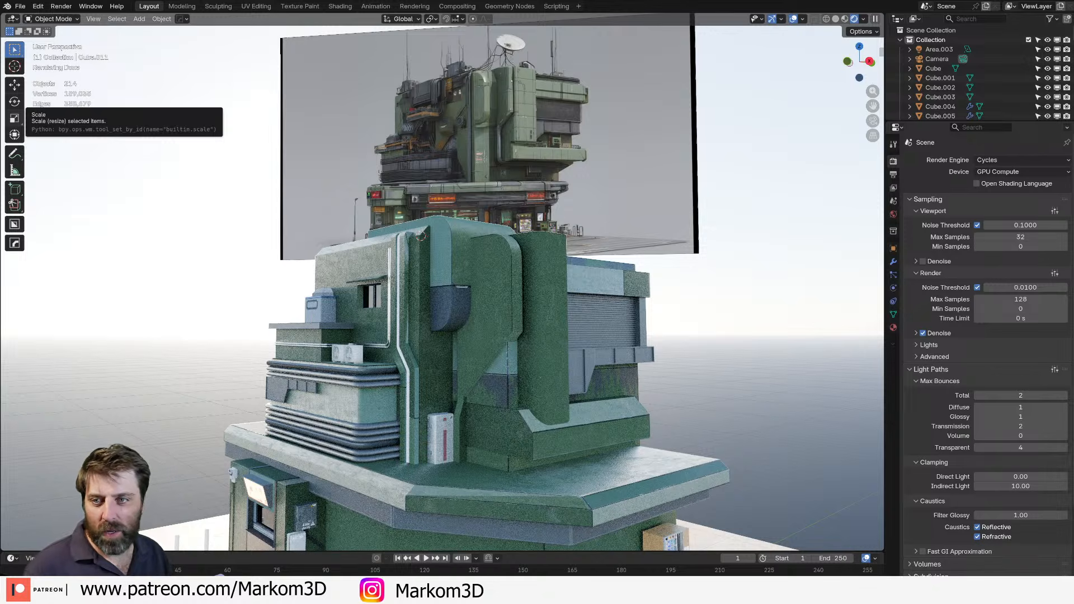
Import T_Signs_Skateboards.png from the 151_SciiStreetBuilding folder as a mesh plane.
scroll(442, 288, down, 3)
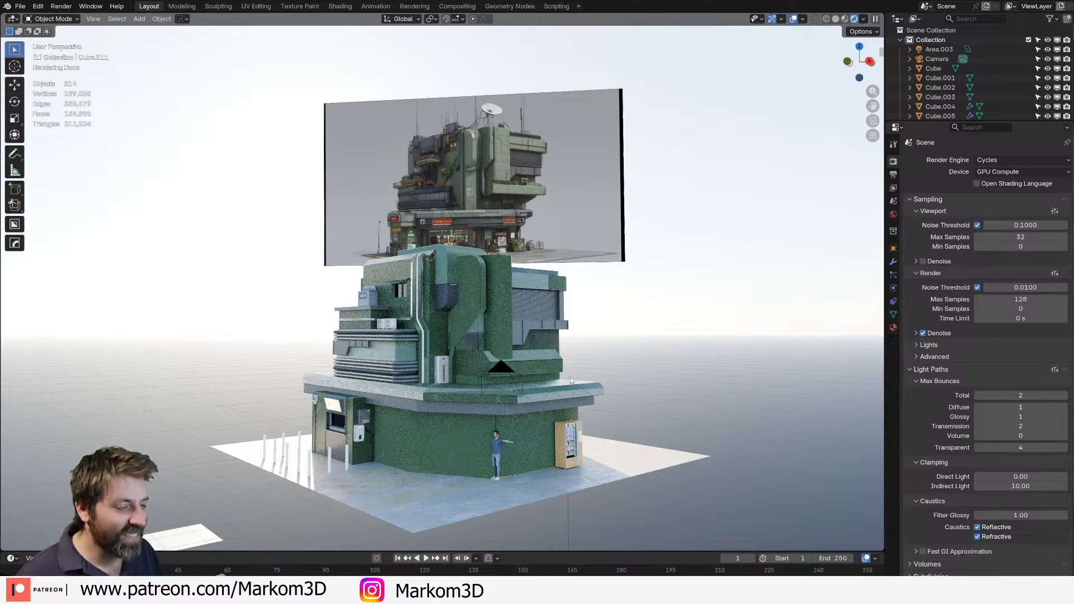
scroll(571, 381, down, 1)
middle_drag(432, 445, 441, 457)
scroll(441, 457, up, 1)
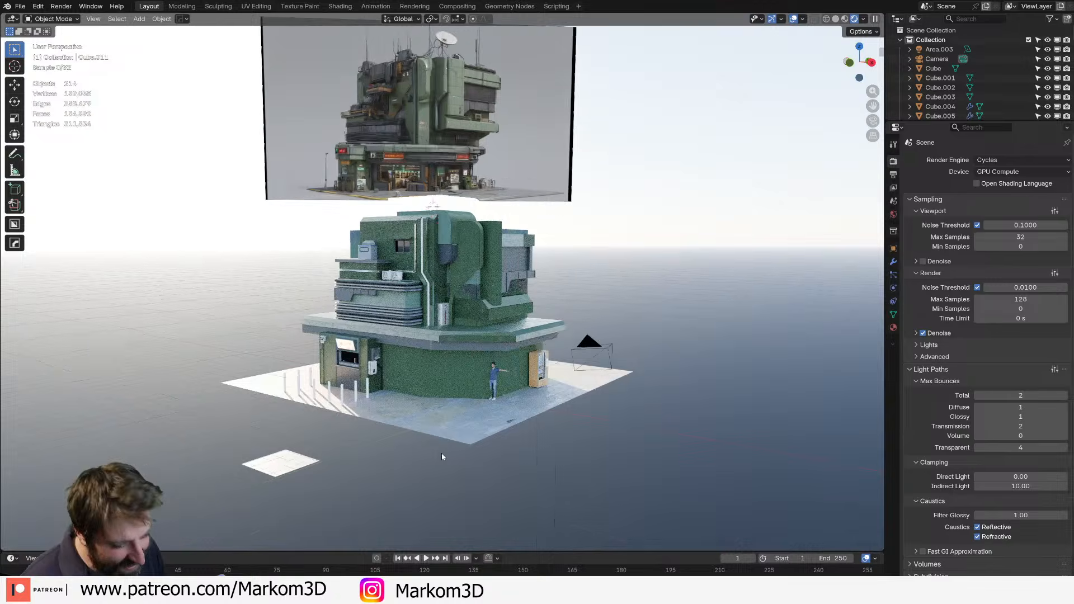
scroll(441, 457, up, 2)
key(shift+a)
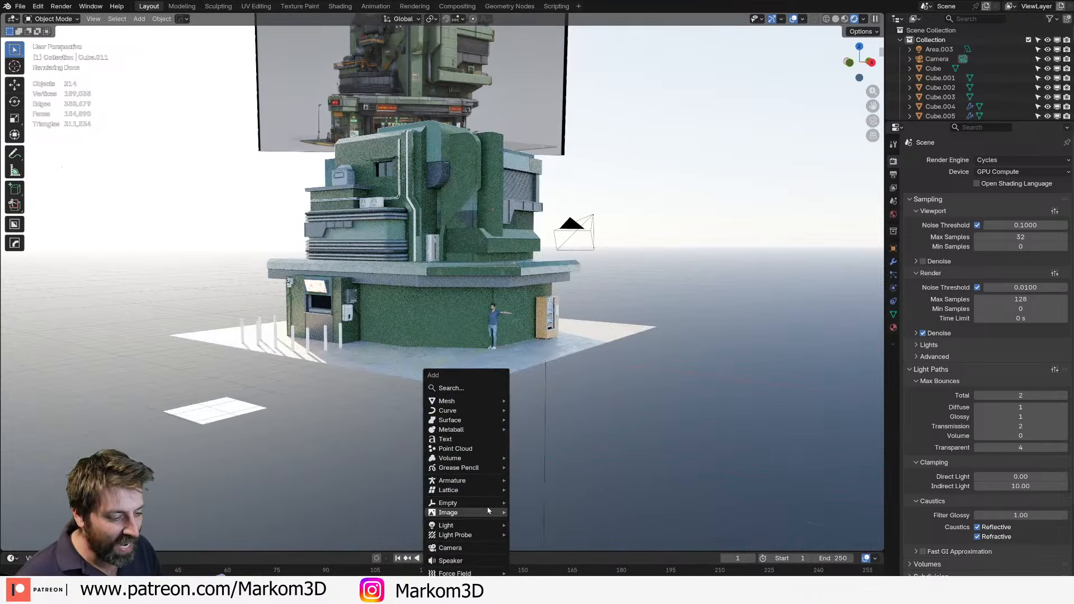
mouse_move(482, 511)
click(561, 531)
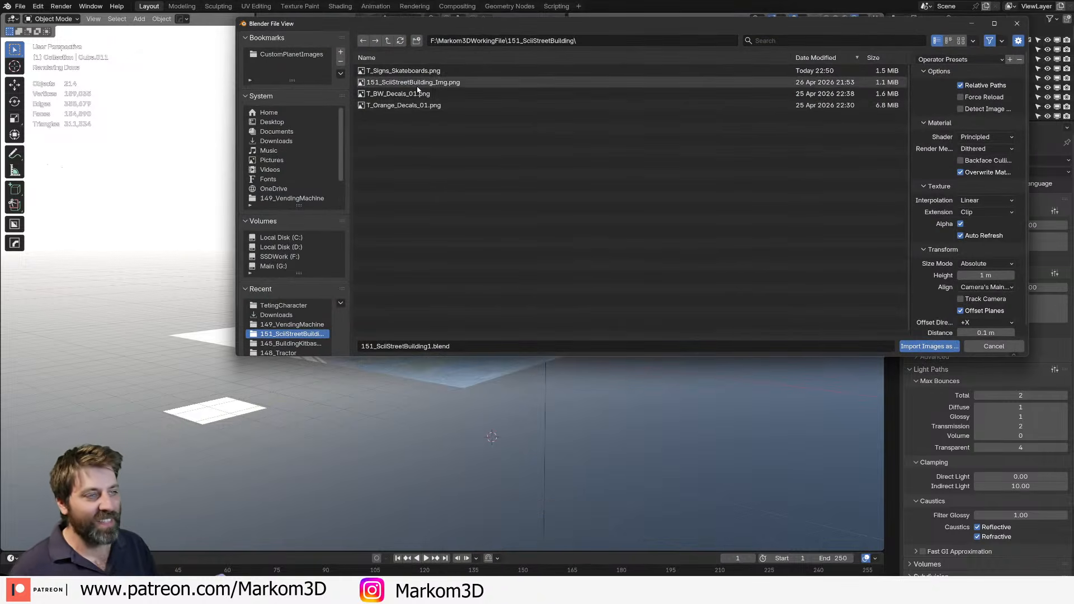
double_click(424, 71)
Clear the imported skateboard plane's rotation and location and view the scene from the top.
middle_drag(444, 320, 479, 386)
key(alt+r)
key(alt+g)
key(KP_7)
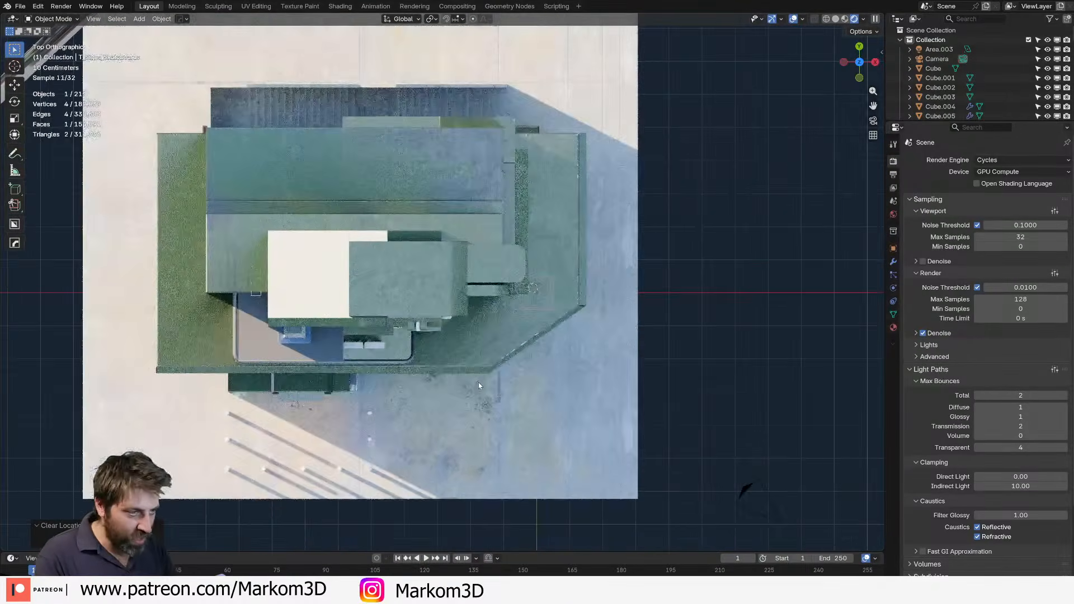
Move the skateboard plane off to the side of the building beside the white plane and scale it up about 3.8 times.
scroll(549, 291, down, 2)
shift+middle_drag(560, 287, 508, 160)
key(g)
click(587, 384)
key(s)
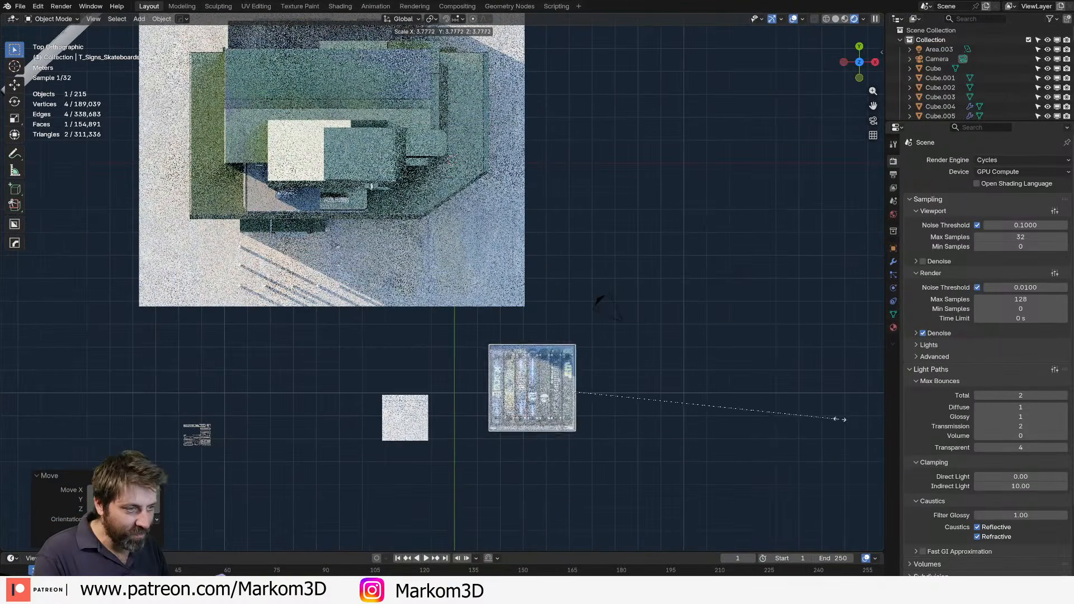
click(845, 420)
key(g)
click(610, 409)
scroll(582, 364, up, 3)
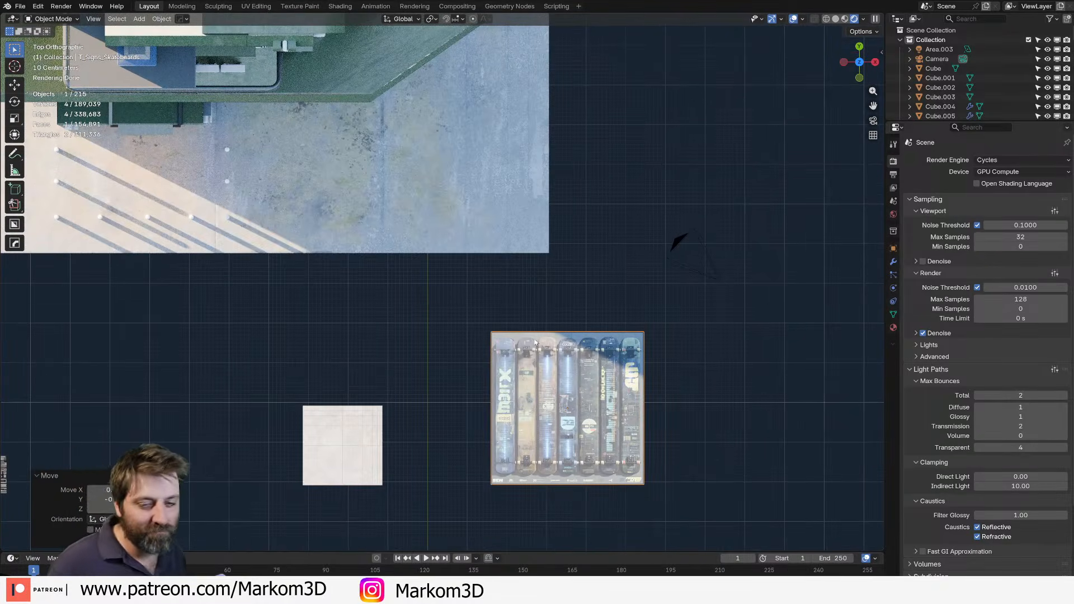
shift+middle_drag(536, 343, 502, 302)
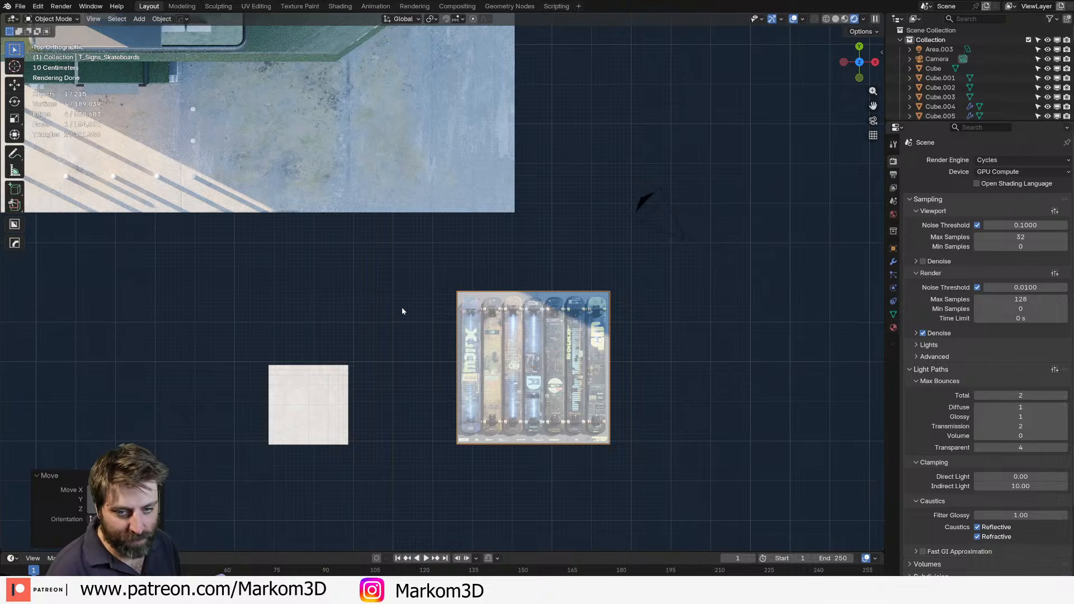
scroll(407, 308, up, 2)
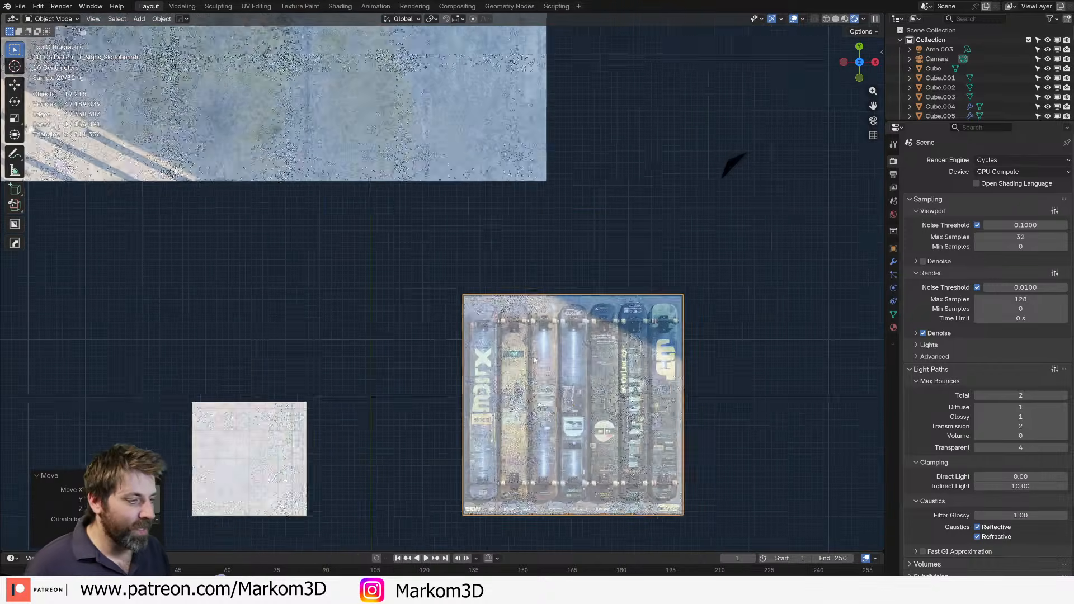
Add a centred horizontal loop cut across the skateboard plane and bevel it by about 0.36 m to frame the area between the wheels.
shift+middle_drag(717, 475, 660, 391)
scroll(660, 390, up, 2)
key(Tab)
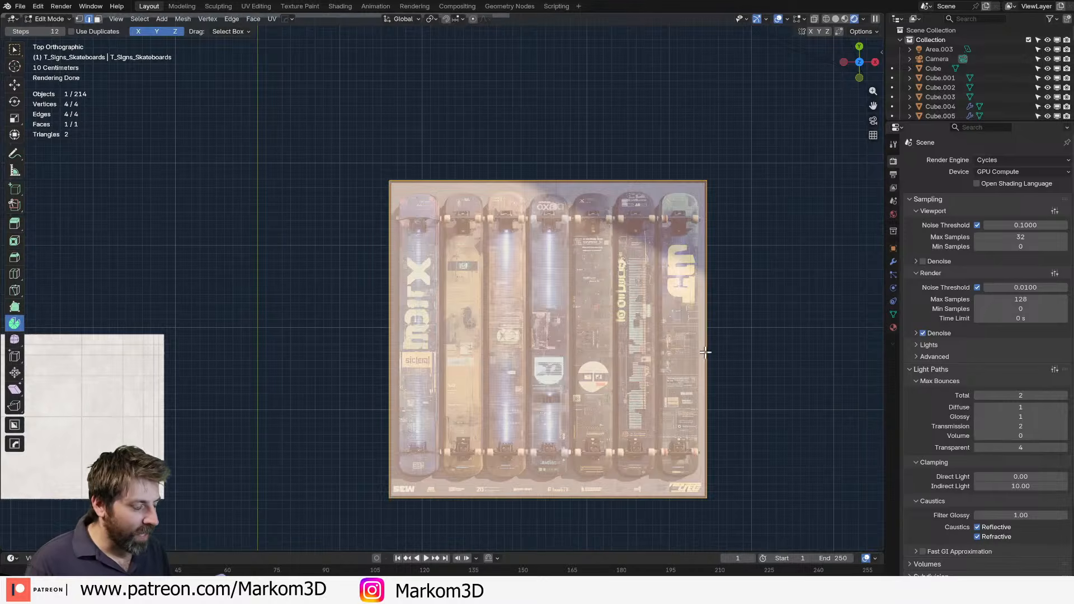
key(ctrl+r)
click(706, 353)
right_click(706, 353)
key(ctrl+b)
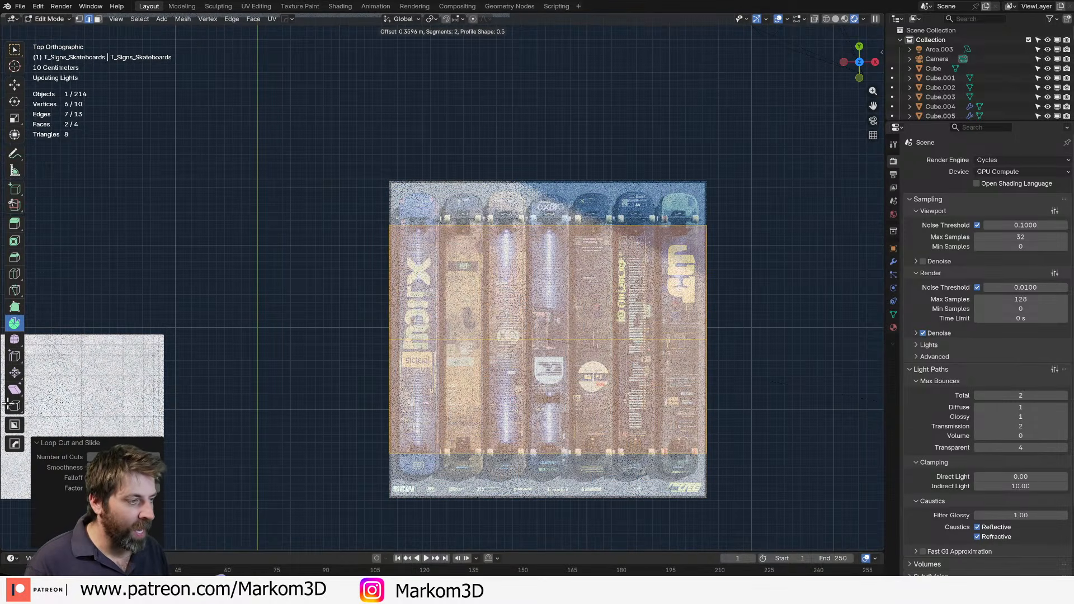
click(5, 403)
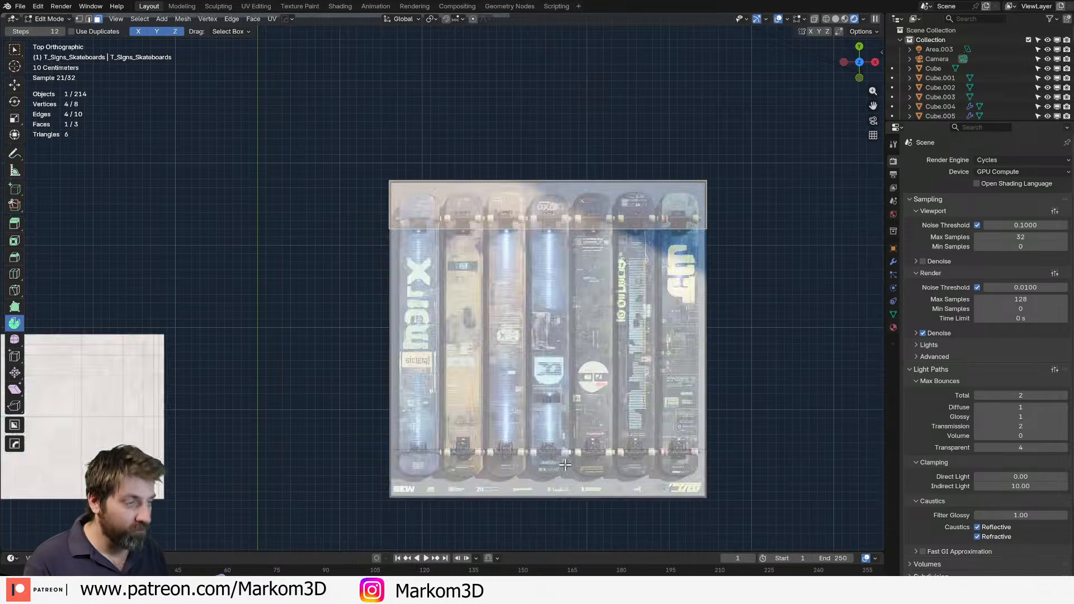
Delete the upper and lower faces of the plane, keeping only the middle face with the board graphics.
key(ctrl+i)
key(x)
click(566, 466)
Slide the plane's lower edge slightly upward to trim off the remaining wheel parts.
scroll(559, 469, up, 3)
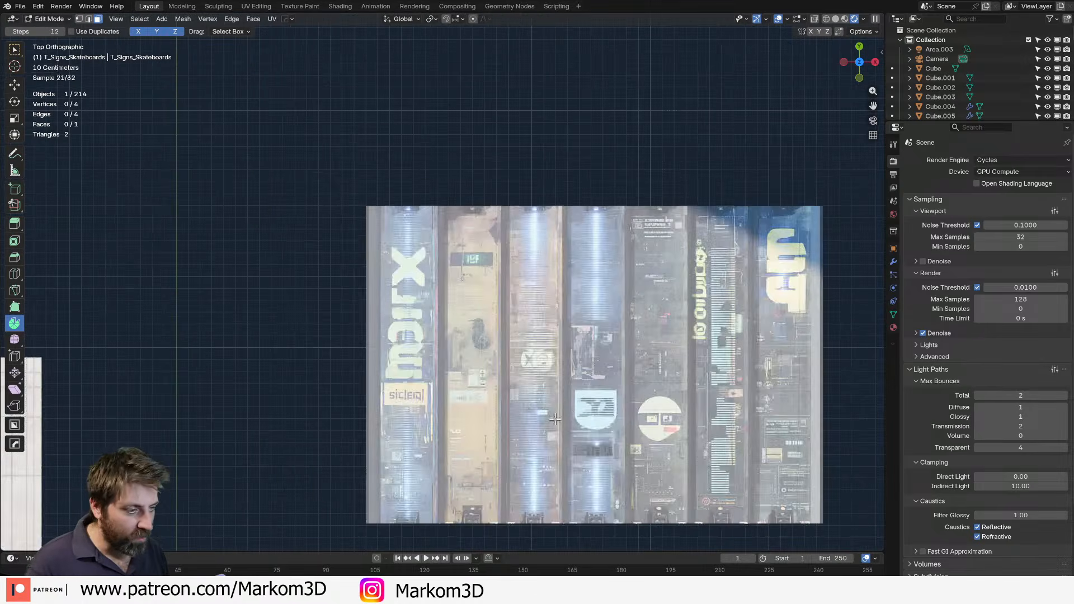
key(ctrl+r)
right_click(562, 457)
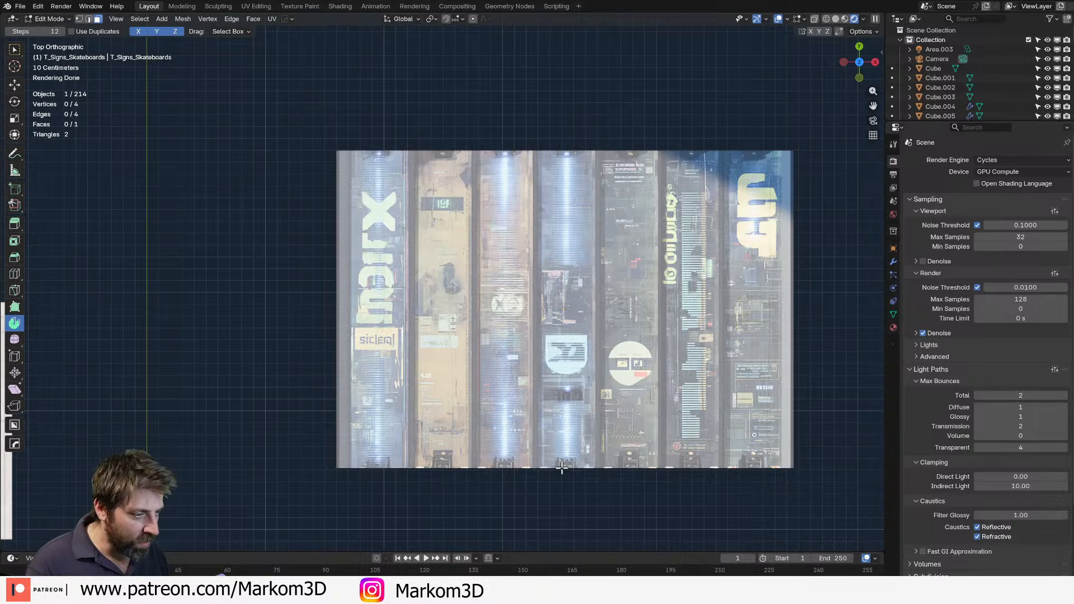
key(2)
click(584, 469)
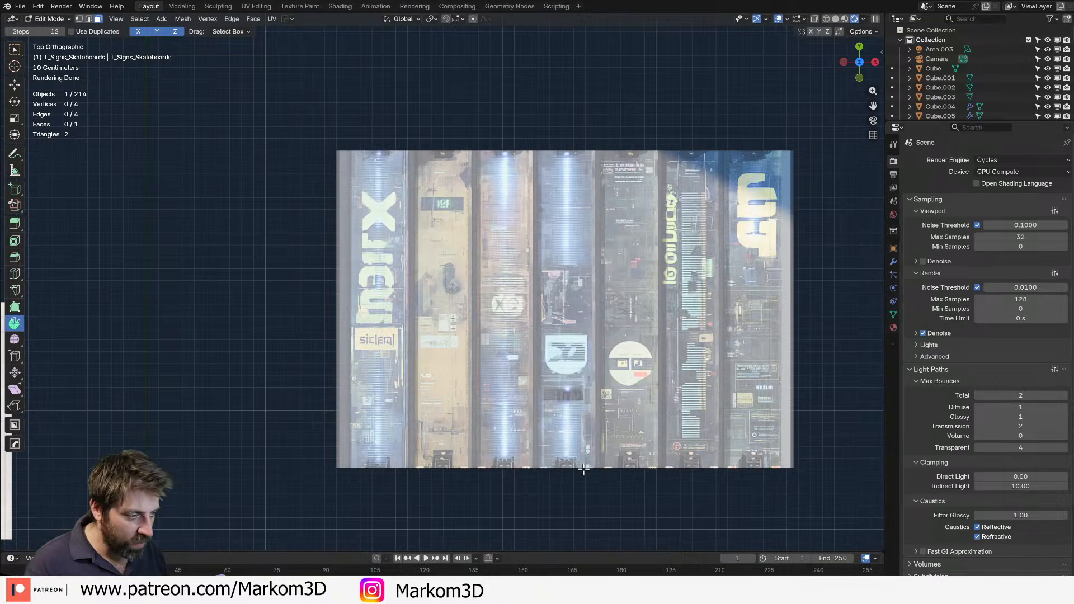
key(g)
key(g)
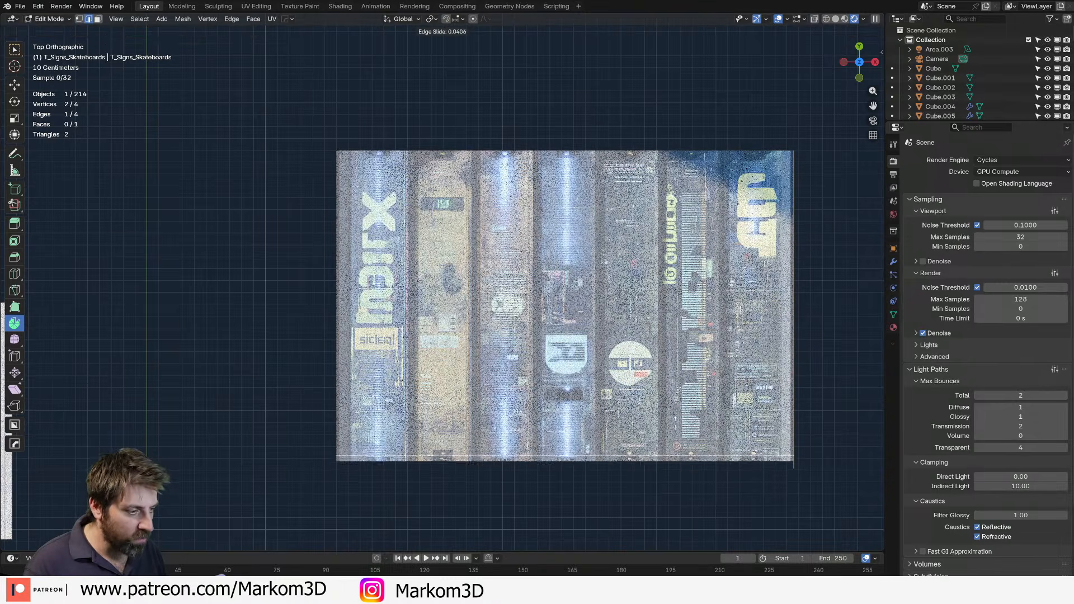
click(559, 450)
Add three vertical loop cuts and slide them onto board edges in the left and middle part of the plane.
key(ctrl+r)
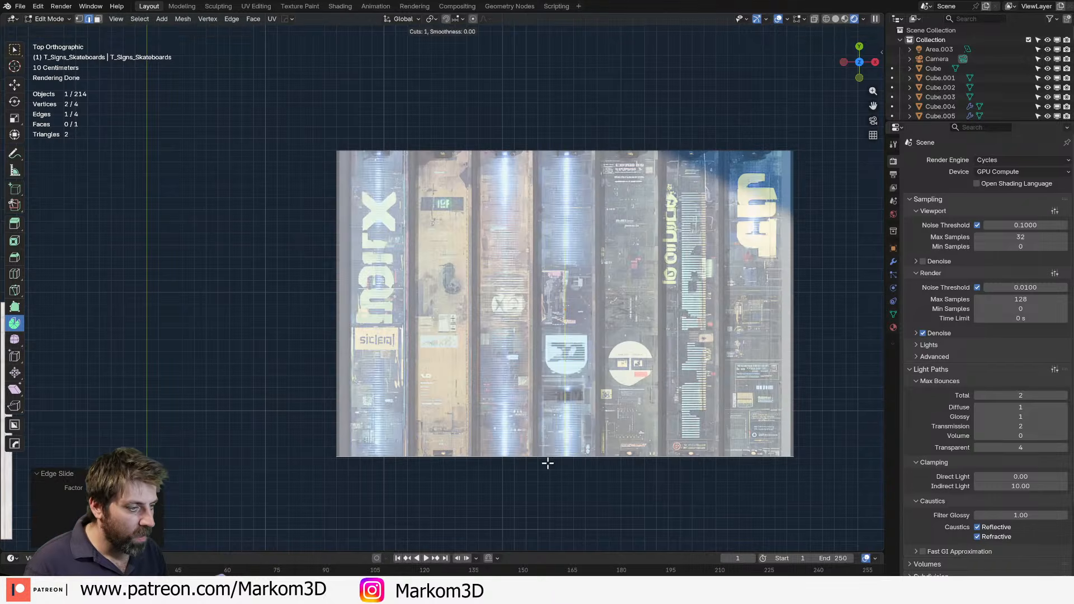
click(538, 464)
click(442, 479)
key(ctrl+r)
click(575, 456)
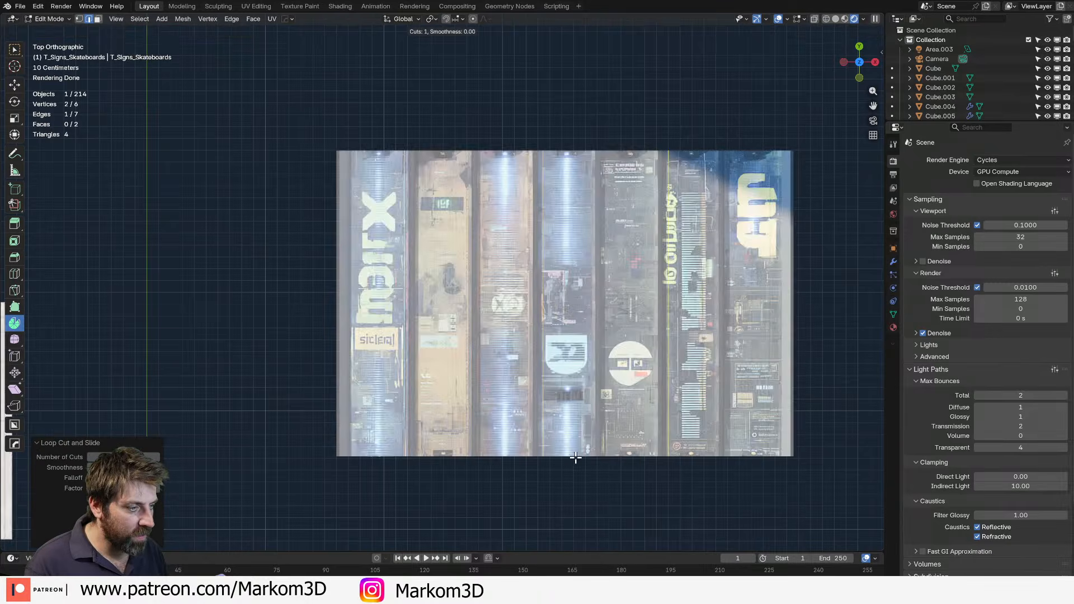
click(501, 463)
key(ctrl+r)
click(642, 461)
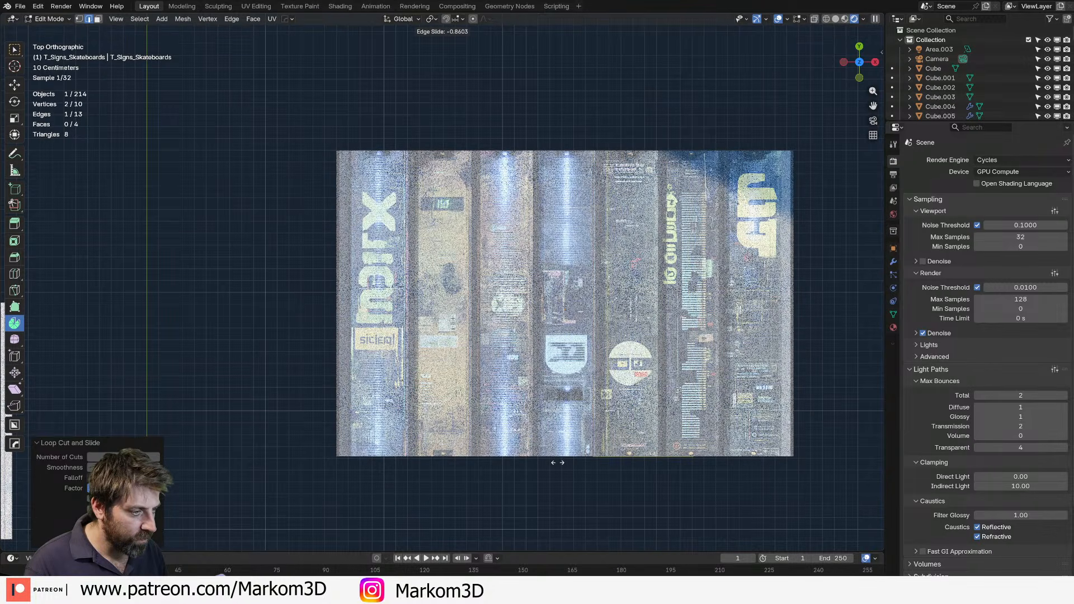
click(557, 463)
Add three vertical loop cuts along the fifth board's right edge and both edges of the sixth board.
key(ctrl+r)
click(671, 460)
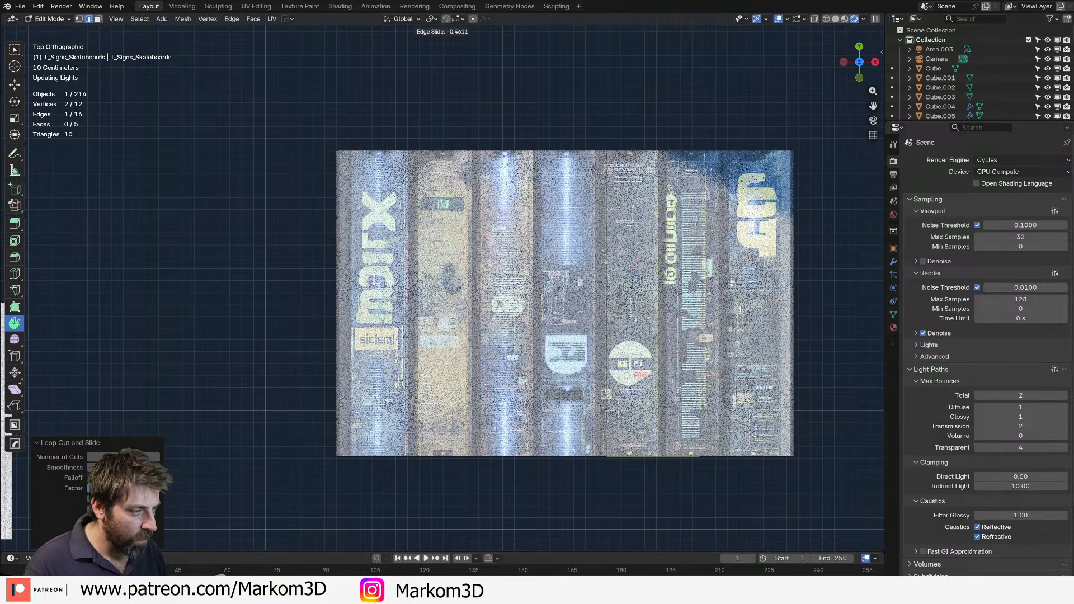
click(682, 445)
key(ctrl+r)
click(695, 459)
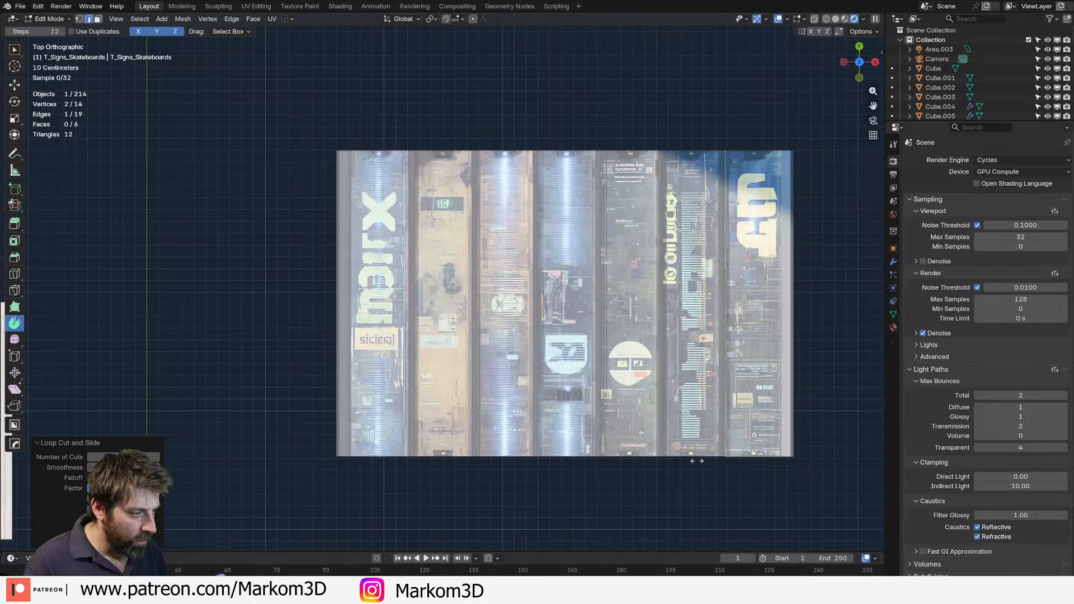
click(691, 461)
key(ctrl+r)
click(682, 456)
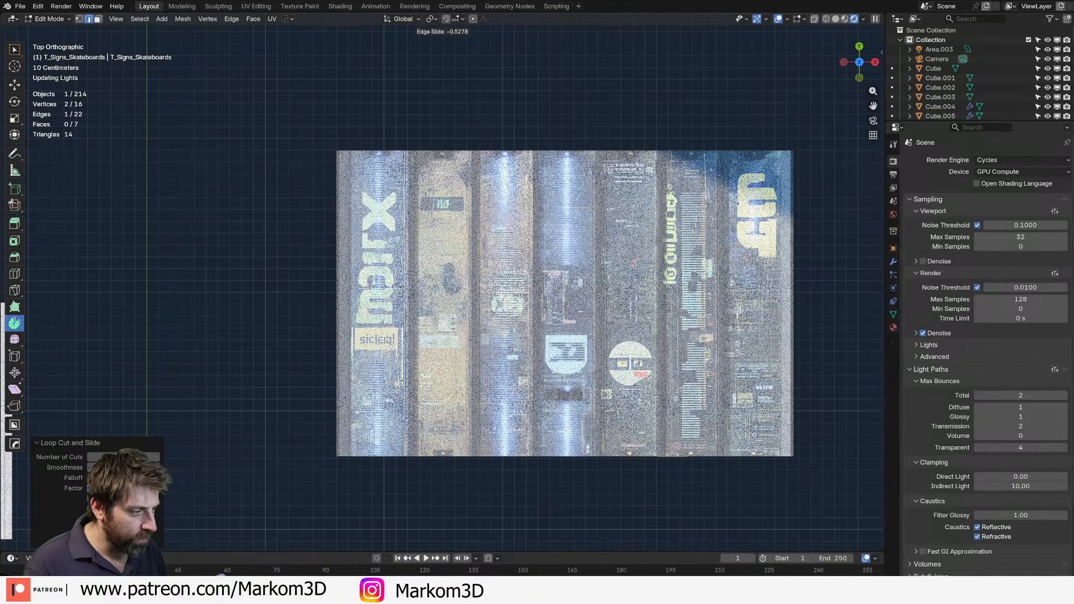
click(671, 455)
Add two vertical loop cuts along the left and right edges of the seventh board.
key(ctrl+r)
click(755, 456)
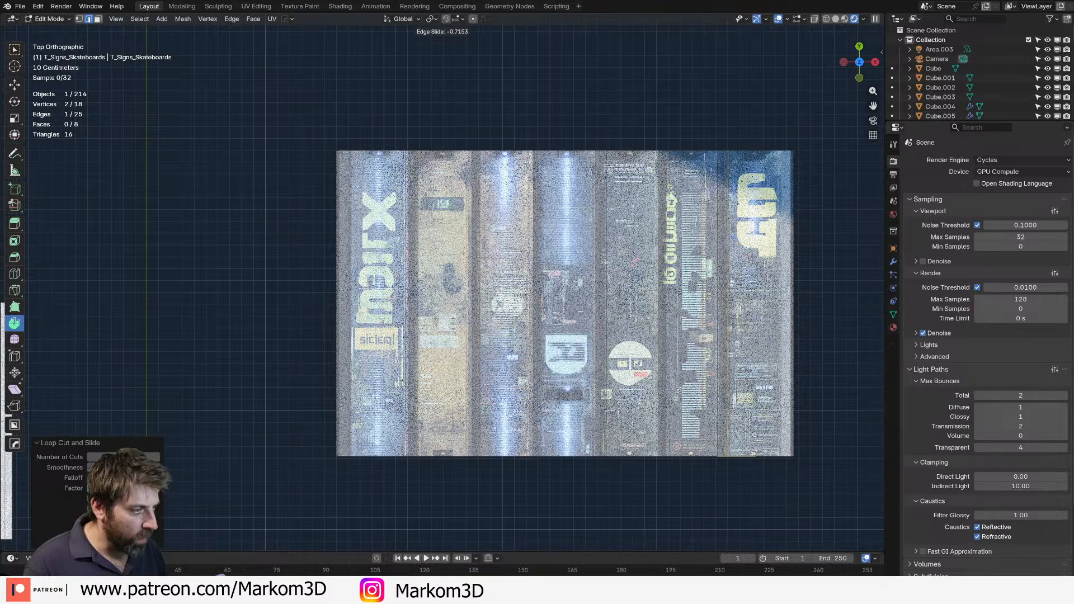
click(786, 457)
key(ctrl+r)
click(788, 458)
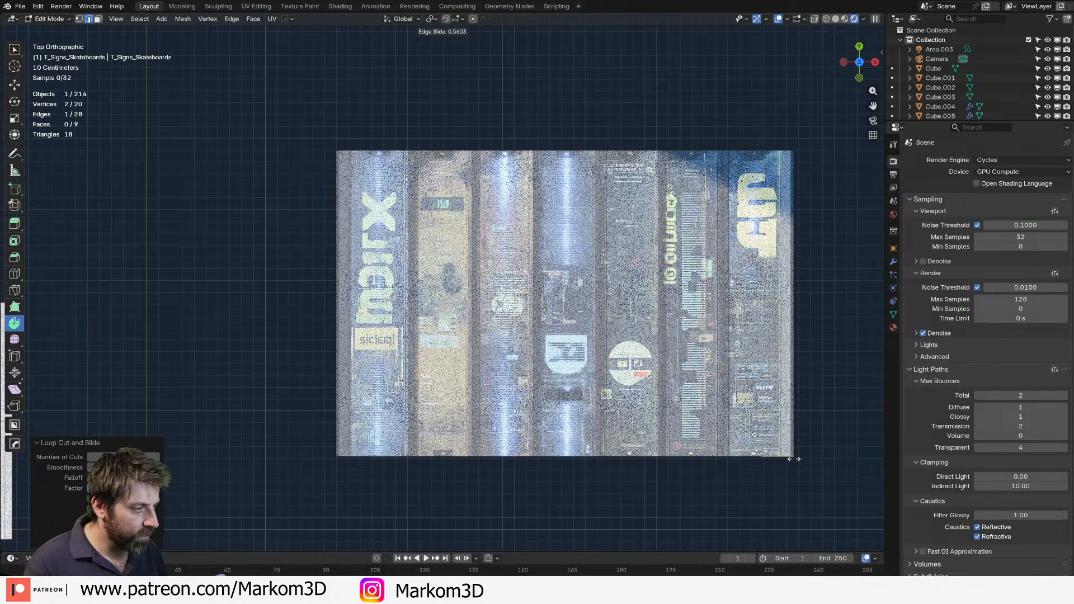
click(794, 460)
Add four vertical loop cuts along board edges around the second and third boards from the left.
shift+middle_drag(499, 456, 589, 443)
key(ctrl+r)
click(590, 446)
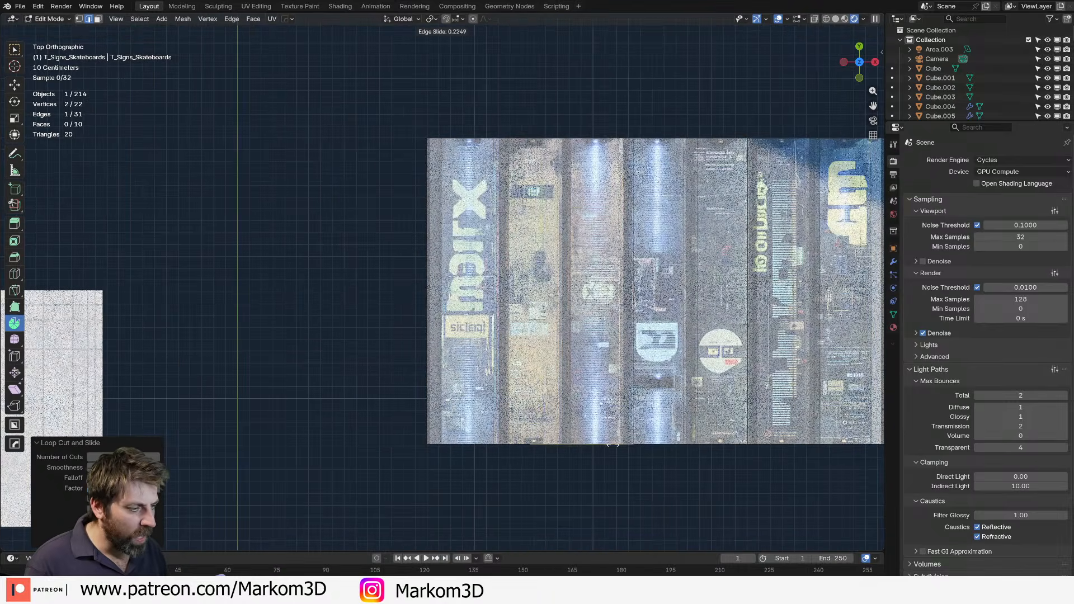
click(612, 445)
key(ctrl+r)
click(539, 443)
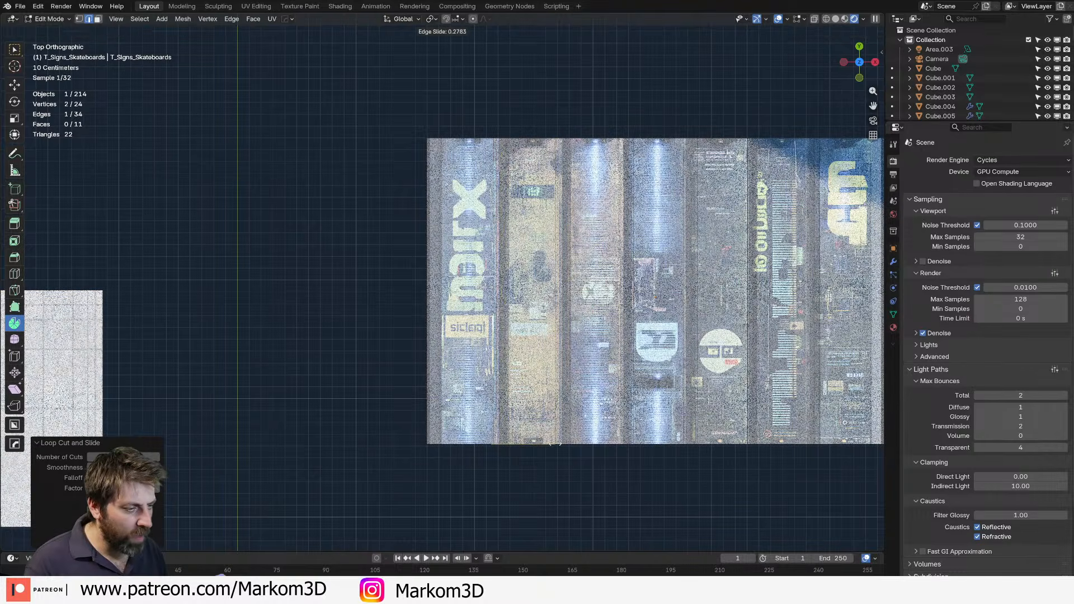
click(555, 444)
key(ctrl+r)
click(572, 444)
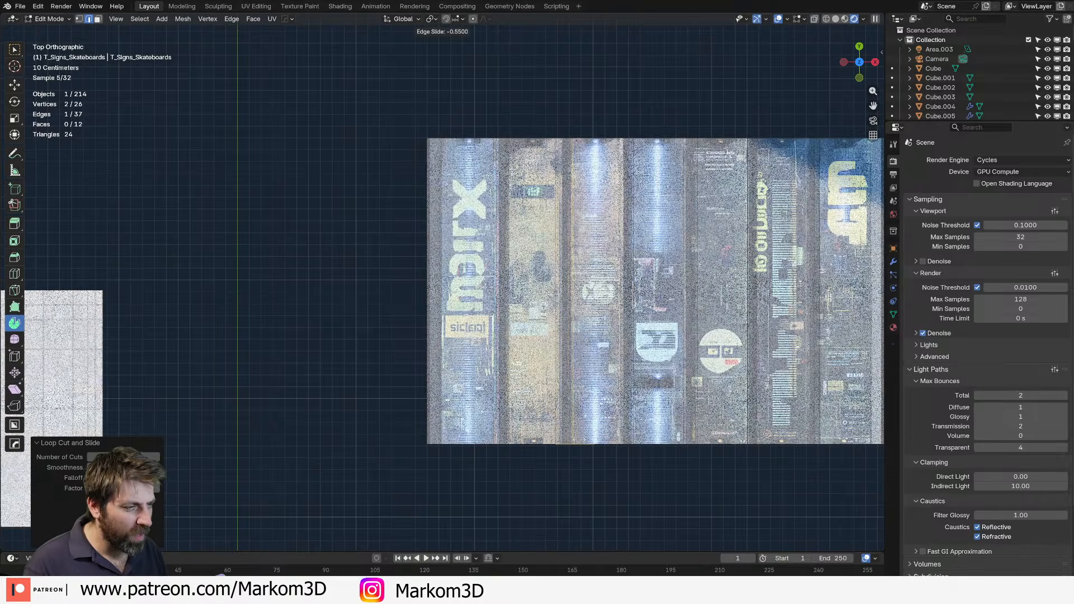
click(582, 442)
key(ctrl+r)
click(582, 444)
click(619, 444)
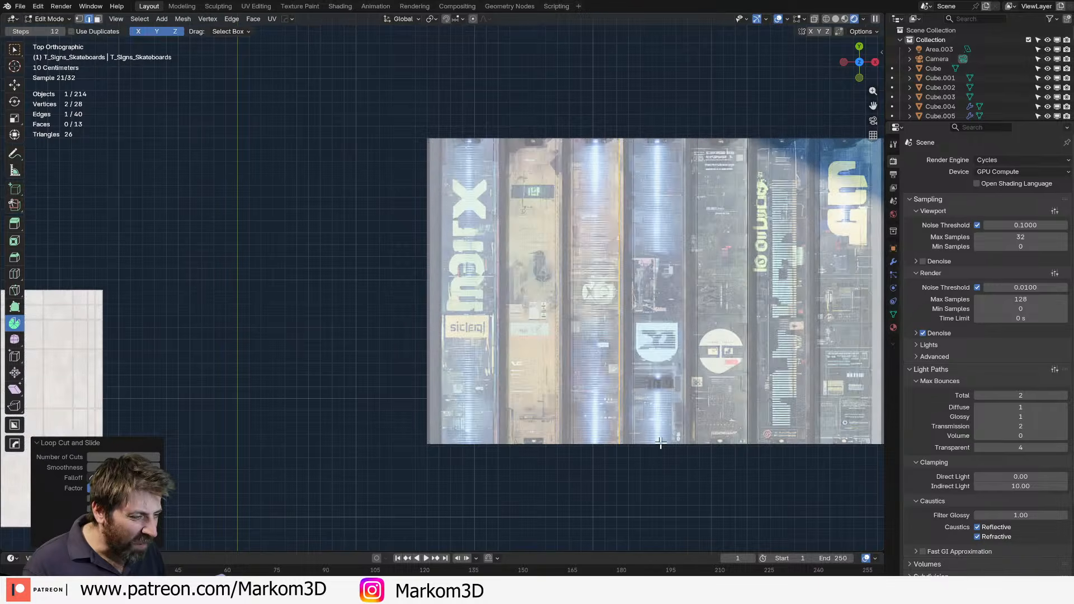
Add the last two vertical loop cuts around the first board to finish isolating the seven boards.
key(ctrl+r)
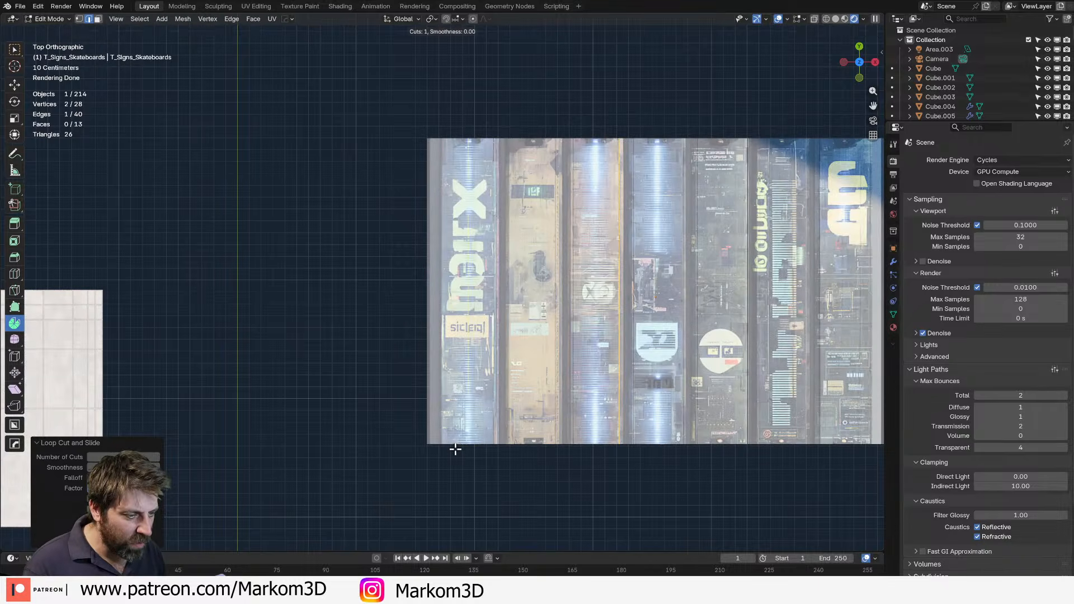
right_click(472, 429)
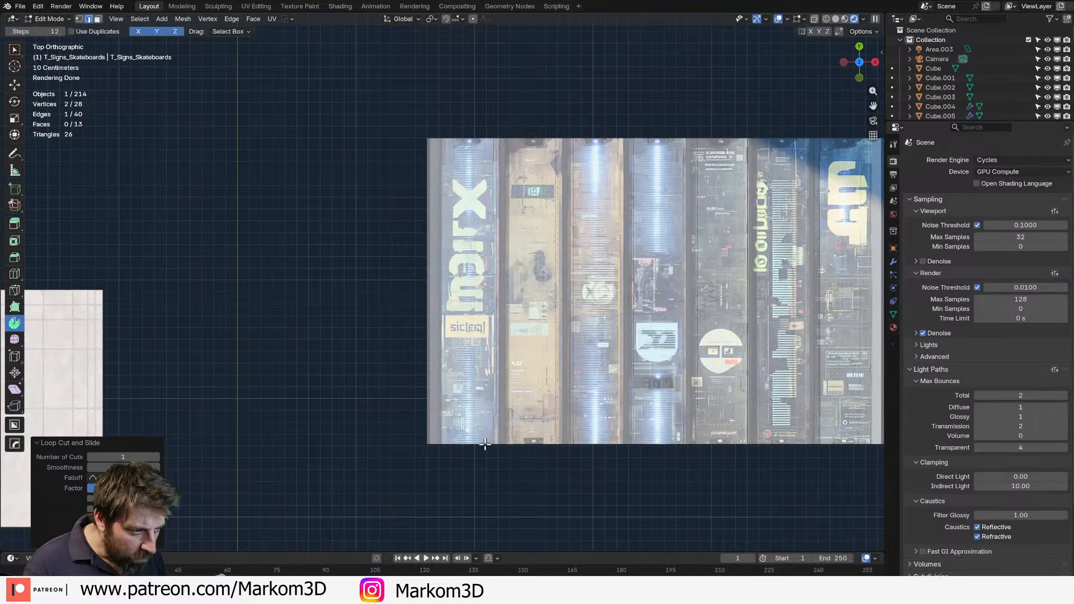
key(ctrl+r)
click(485, 444)
click(515, 443)
key(ctrl+r)
click(512, 441)
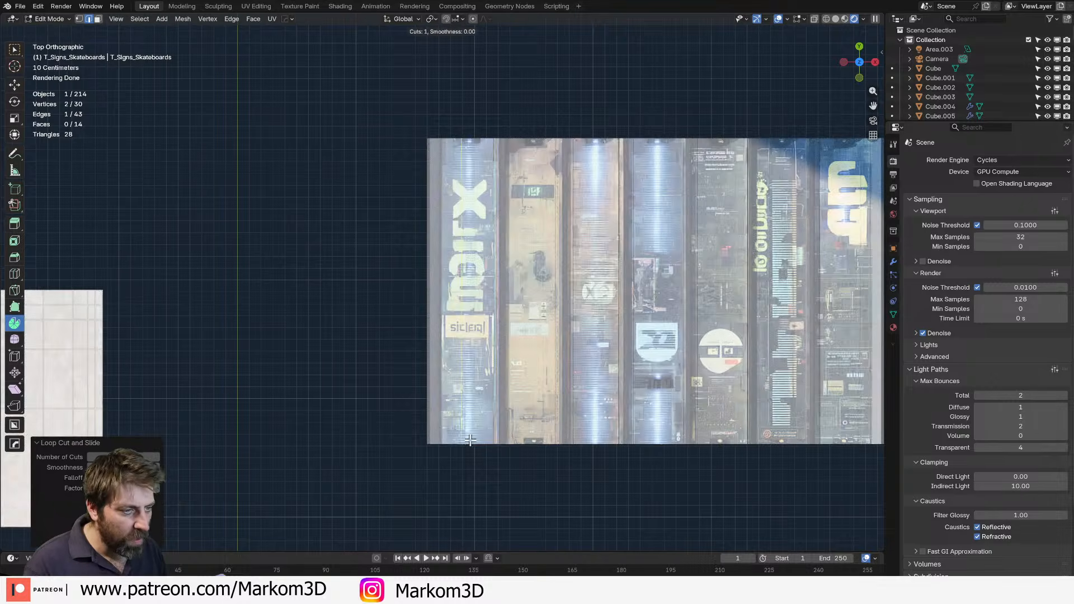
click(455, 435)
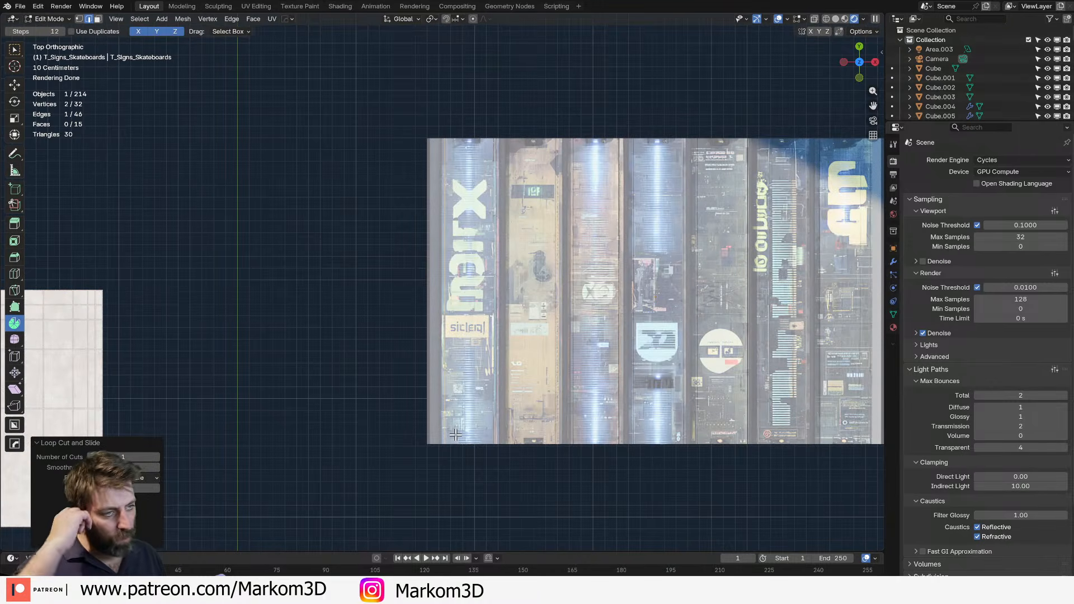
Select the seven board faces, invert the selection and delete the strips between and beside the boards.
key(3)
click(468, 366)
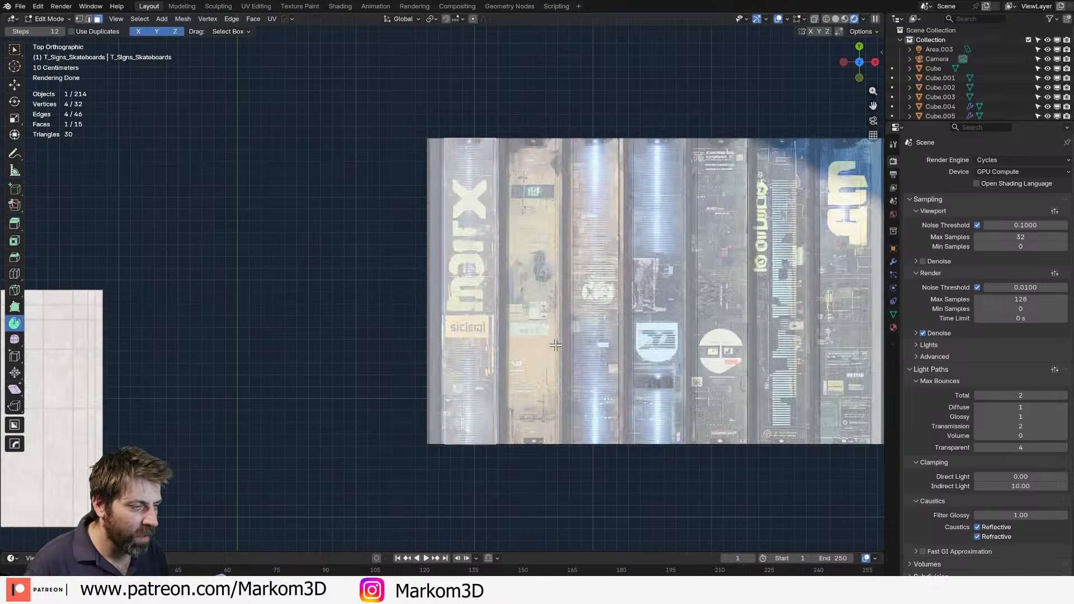
click(560, 347)
click(540, 353)
shift+click(466, 352)
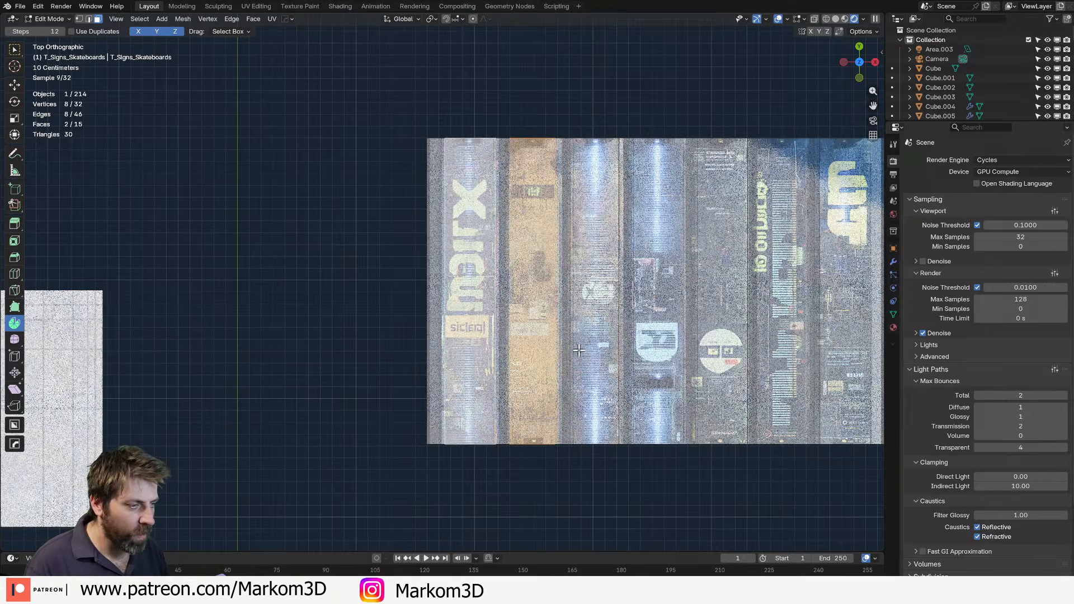
shift+click(594, 349)
shift+click(658, 349)
shift+click(721, 348)
shift+click(783, 347)
shift+click(845, 345)
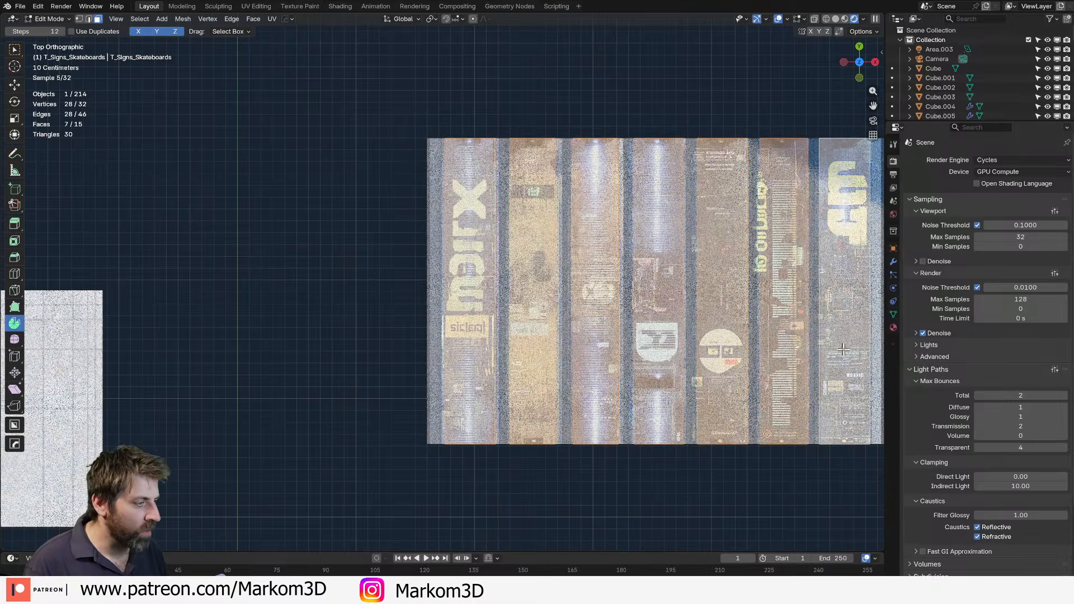
key(x)
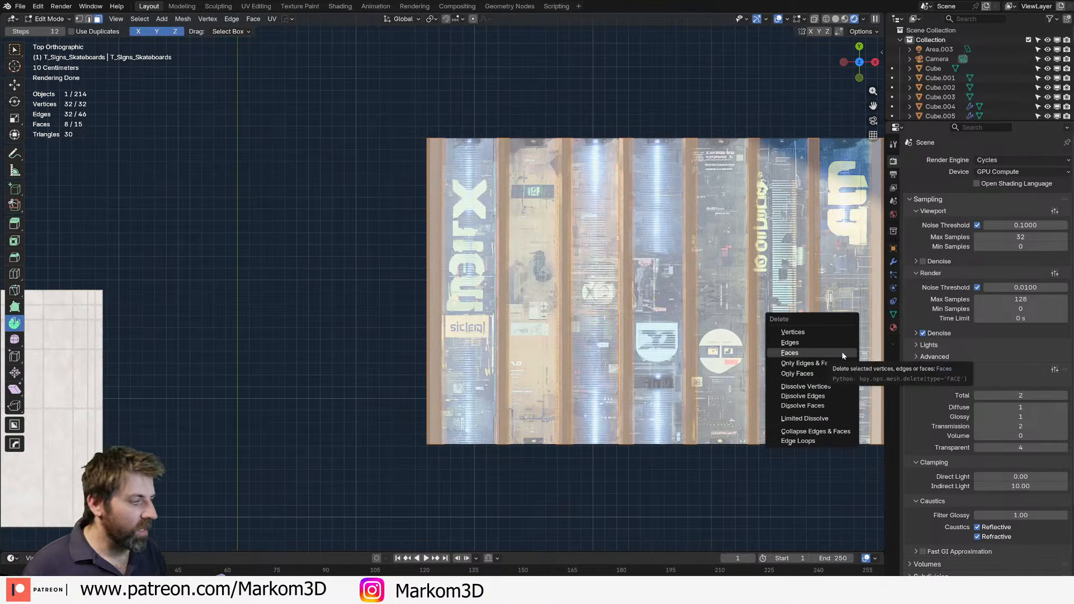
click(841, 353)
Separate the boards into individual objects by loose parts and select all seven in Object Mode.
scroll(722, 357, down, 3)
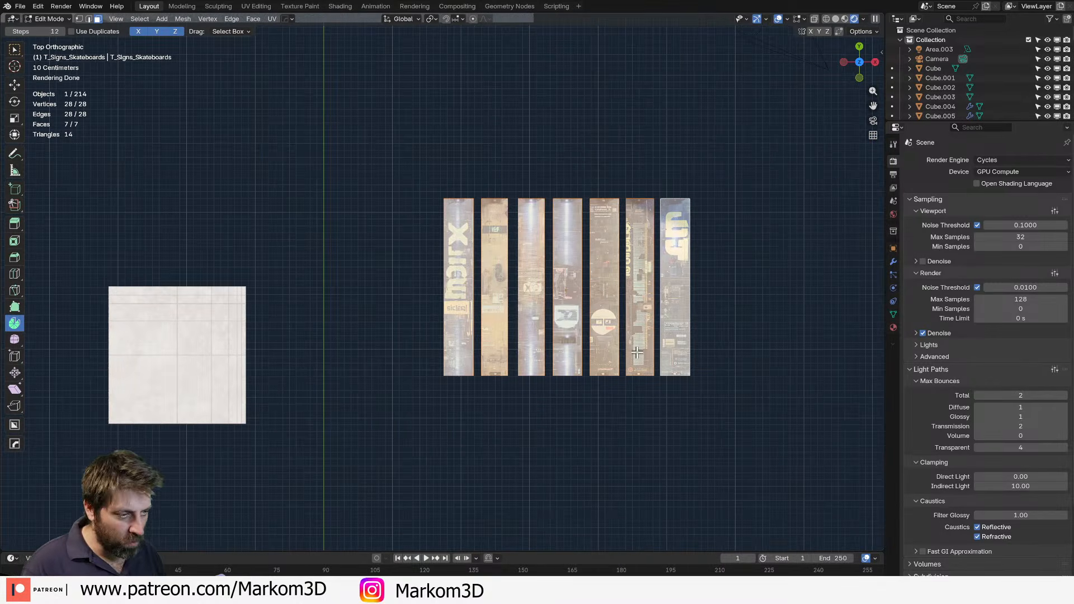
key(p)
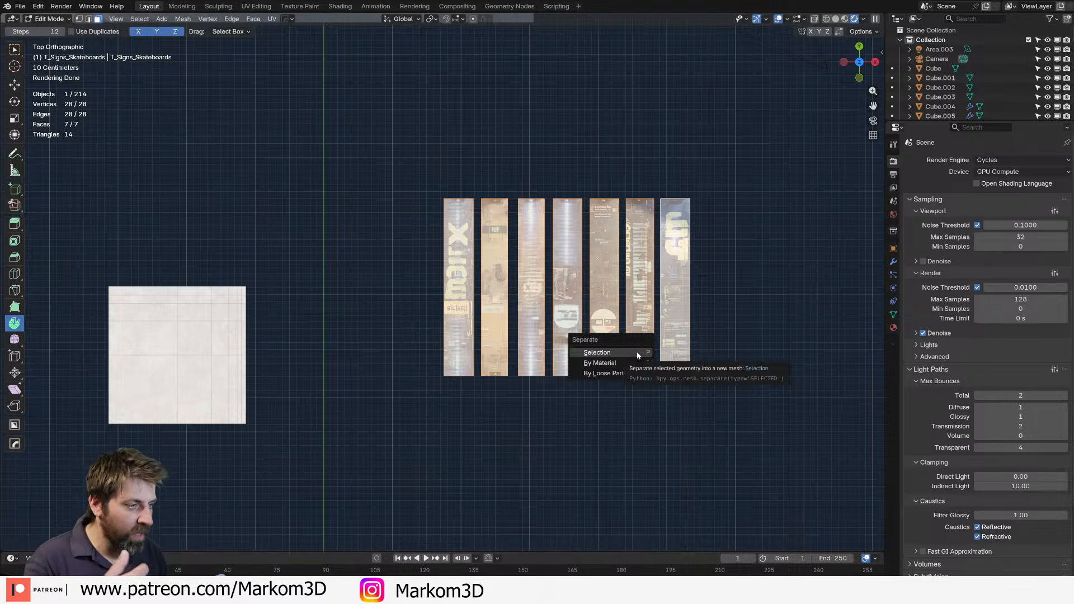
click(604, 373)
key(Tab)
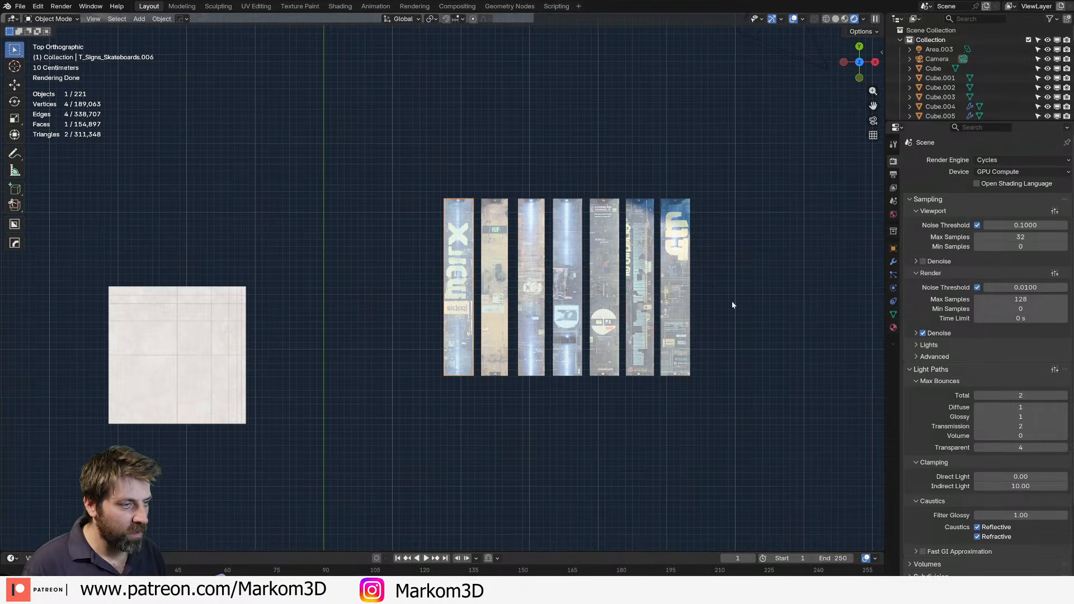
drag(448, 283, 777, 276)
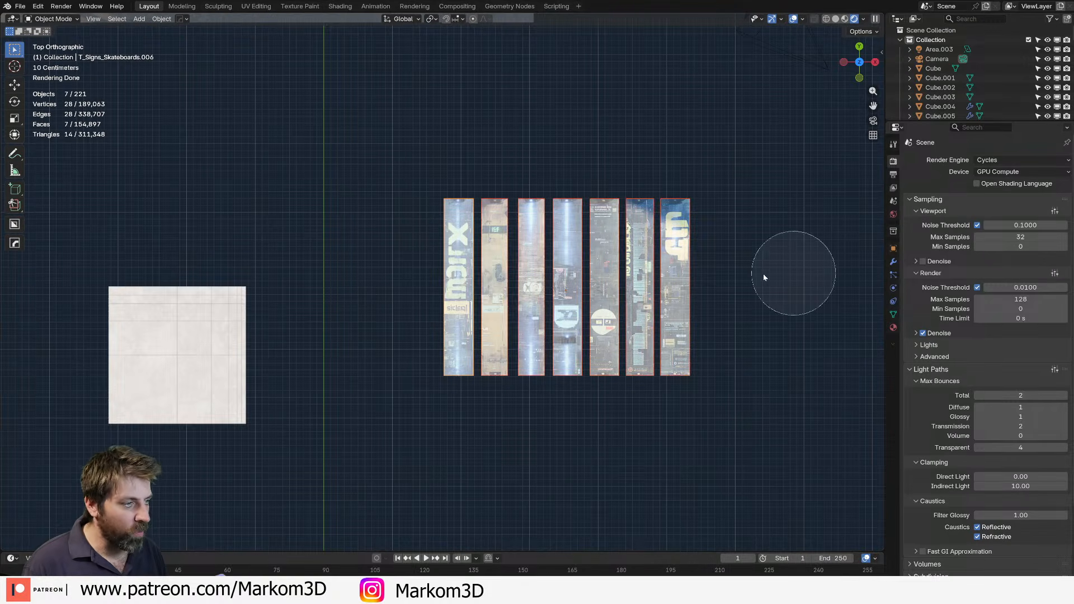
Set the origins of all seven selected boards to their own geometry.
right_click(665, 331)
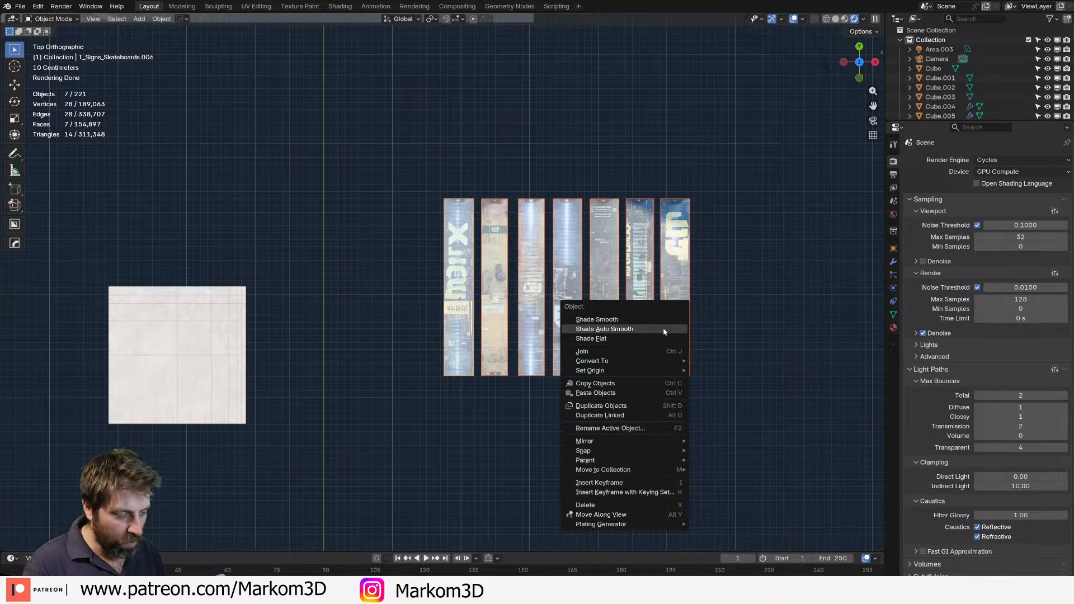
mouse_move(662, 371)
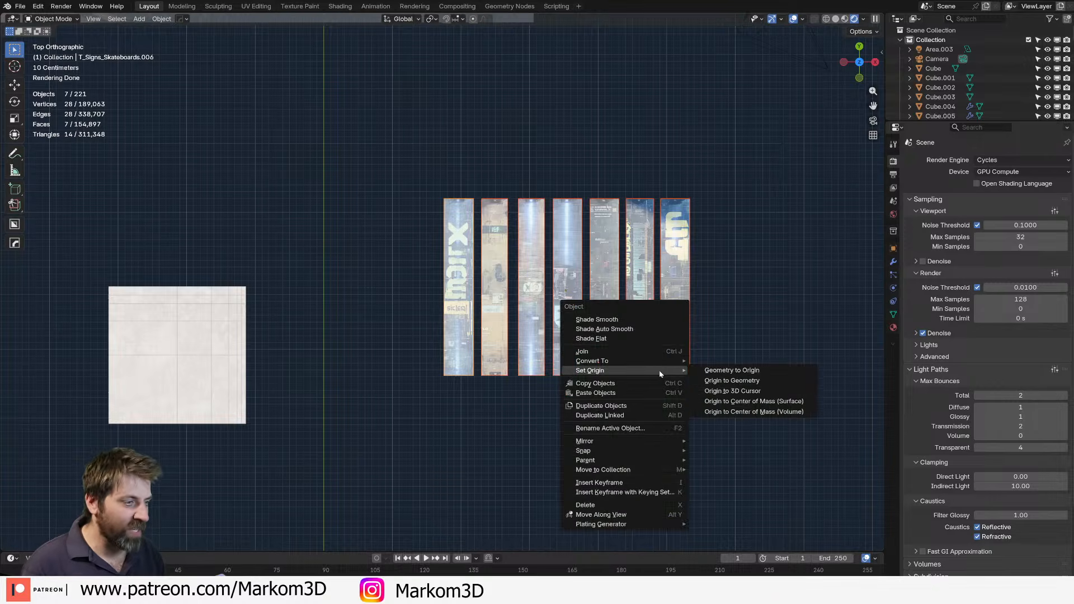
click(764, 391)
Select the third board and move it in front view up to the right part of the building's upper facade.
scroll(493, 386, down, 2)
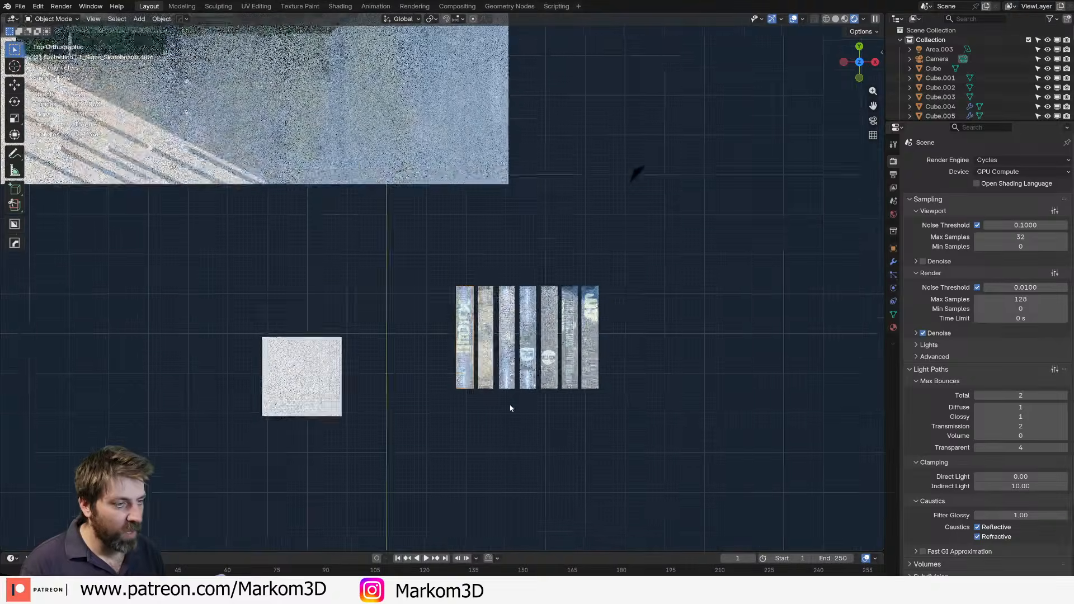
middle_drag(510, 408, 519, 306)
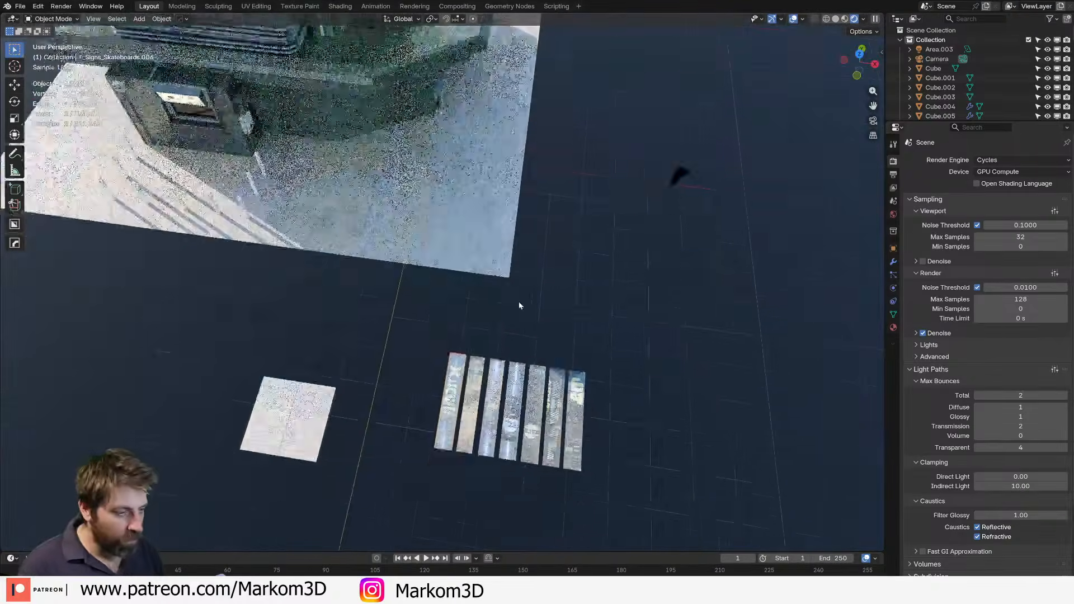
scroll(519, 306, up, 3)
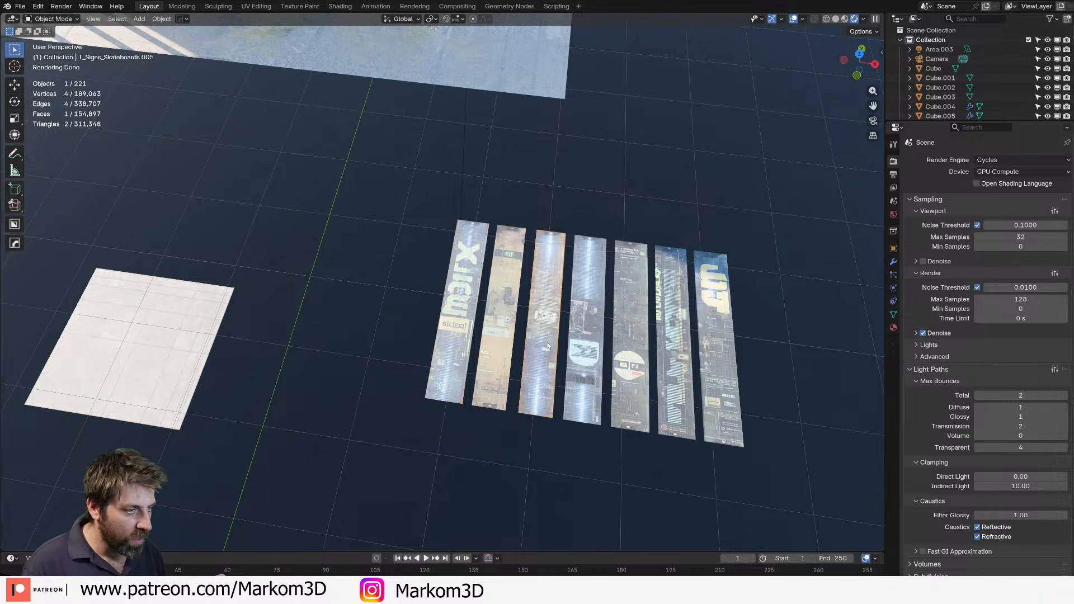
scroll(548, 346, down, 4)
key(KP_3)
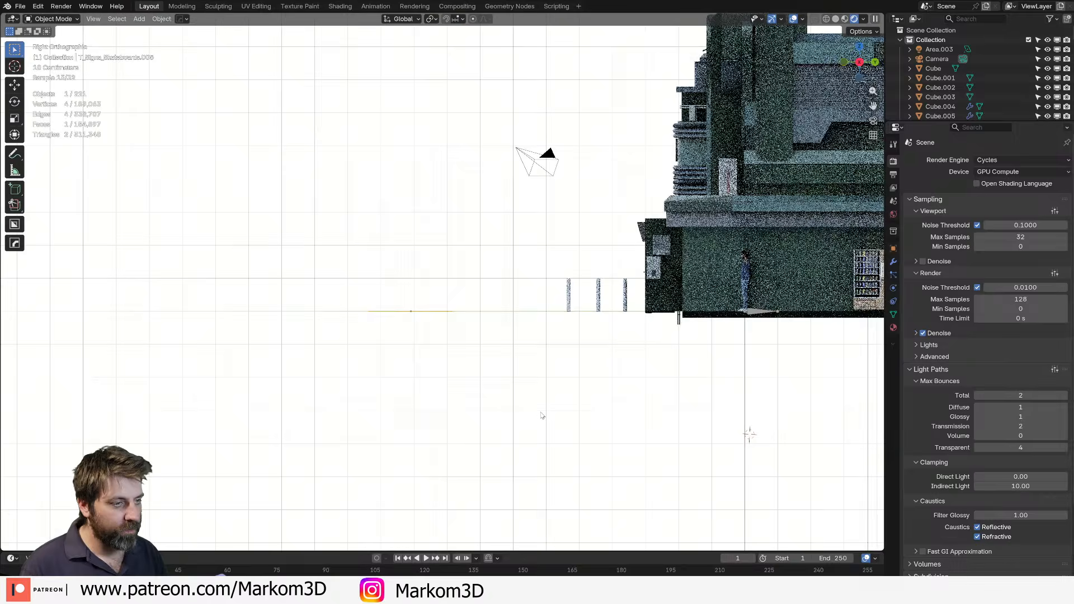
key(KP_1)
key(g)
click(393, 185)
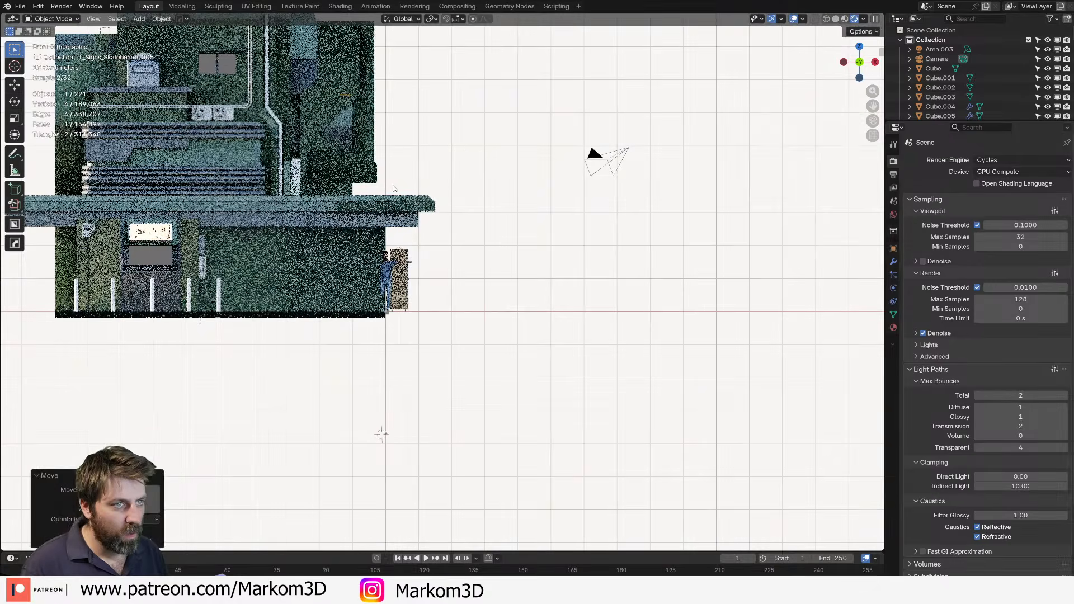
key(e)
key(Escape)
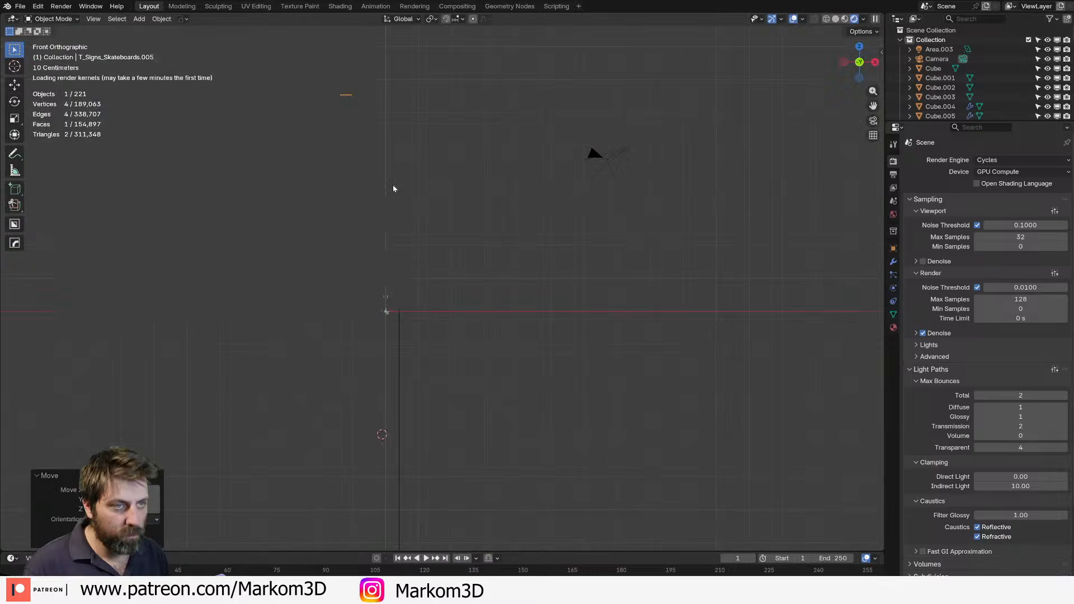
key(x)
right_click(393, 188)
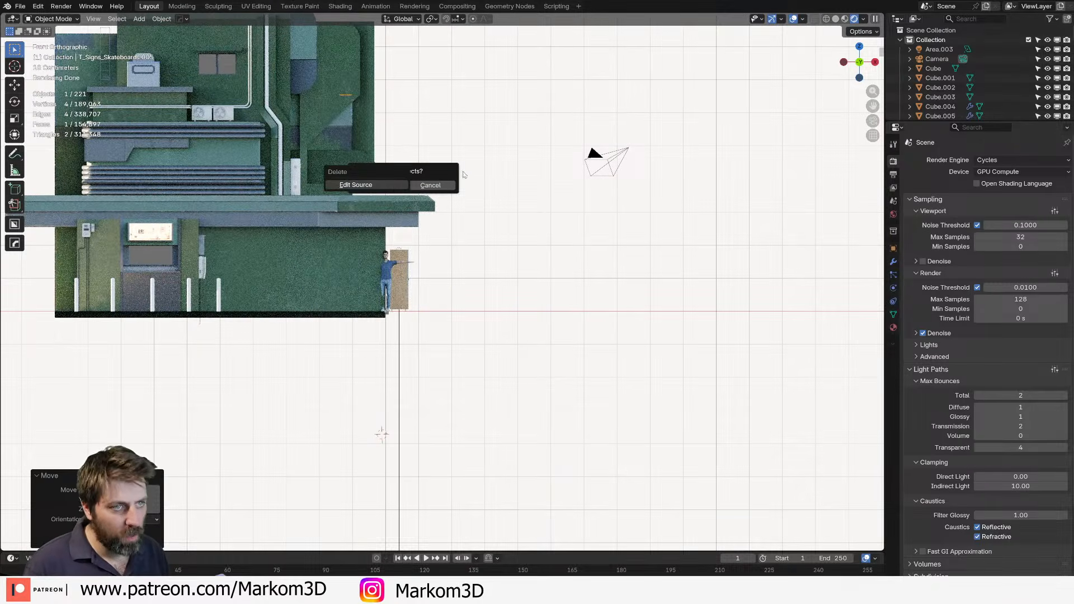
Rotate the third board 90° about the global X axis so it stands upright.
shift+middle_drag(346, 129, 436, 255)
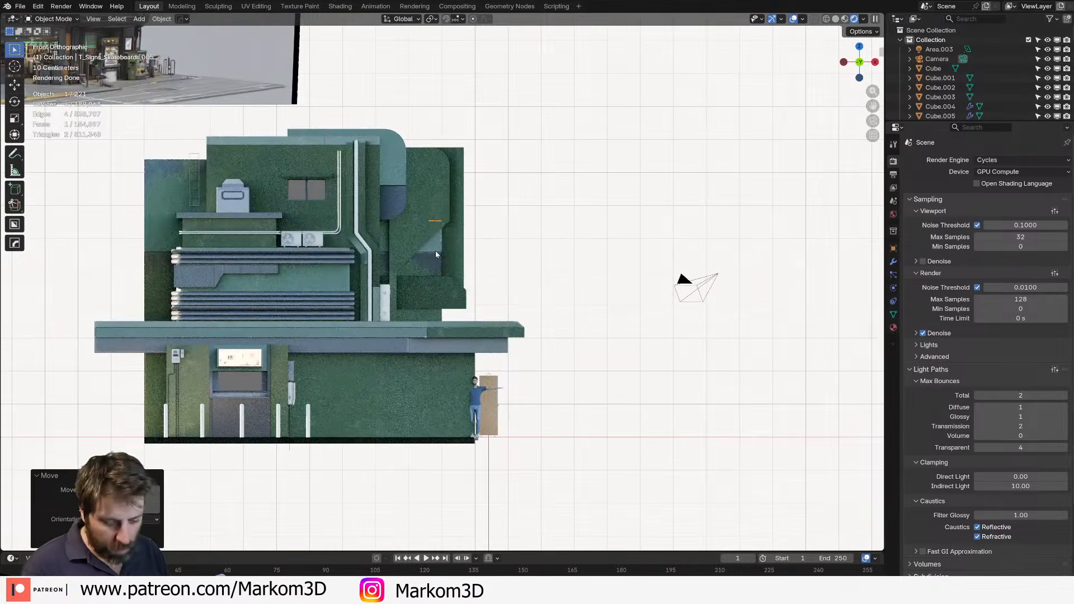
text(rx)
text(90)
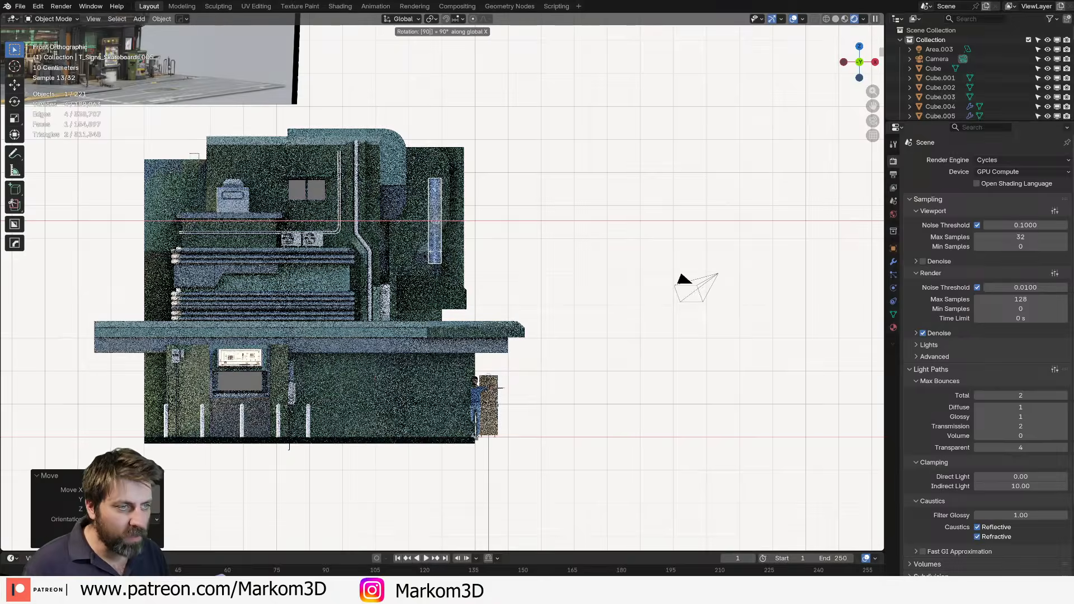
key(Return)
scroll(436, 252, up, 3)
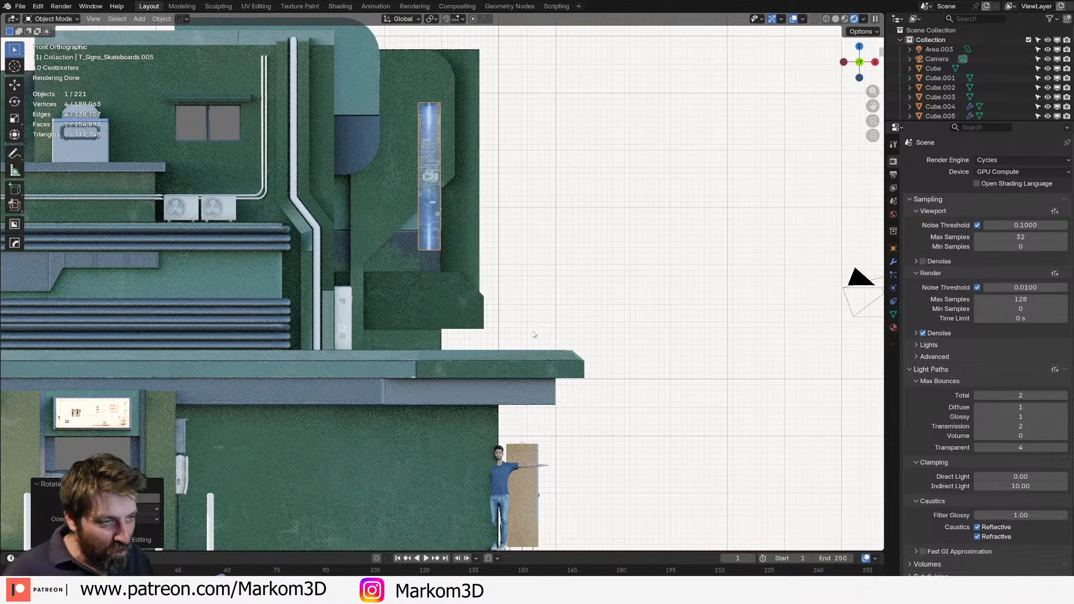
Adjust the upright board's position in front view, and move it along Y to the building from the top view.
scroll(410, 147, up, 4)
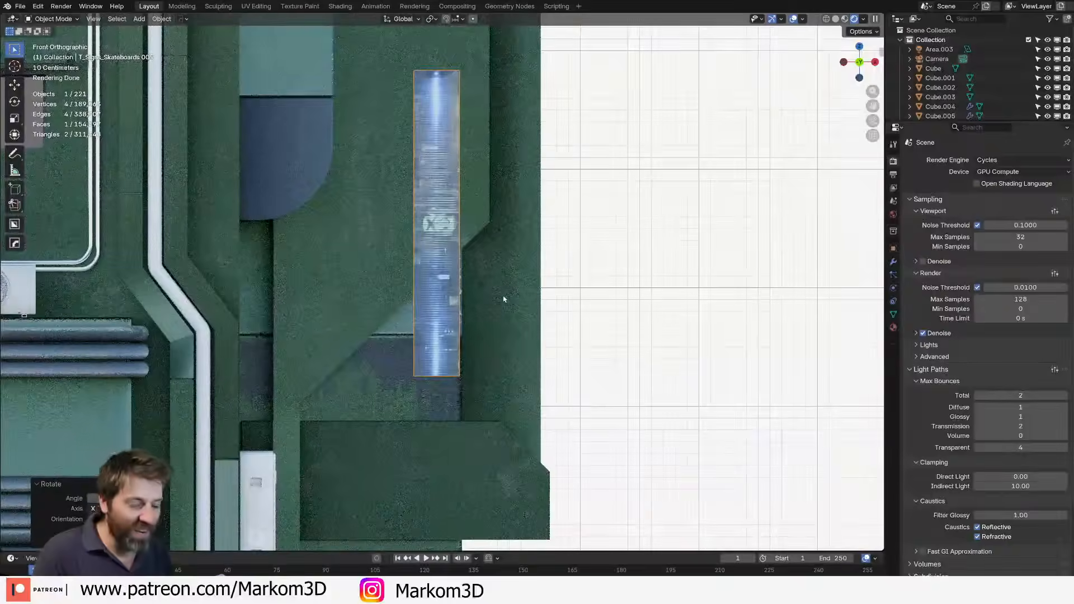
key(g)
click(481, 269)
middle_drag(527, 308, 482, 347)
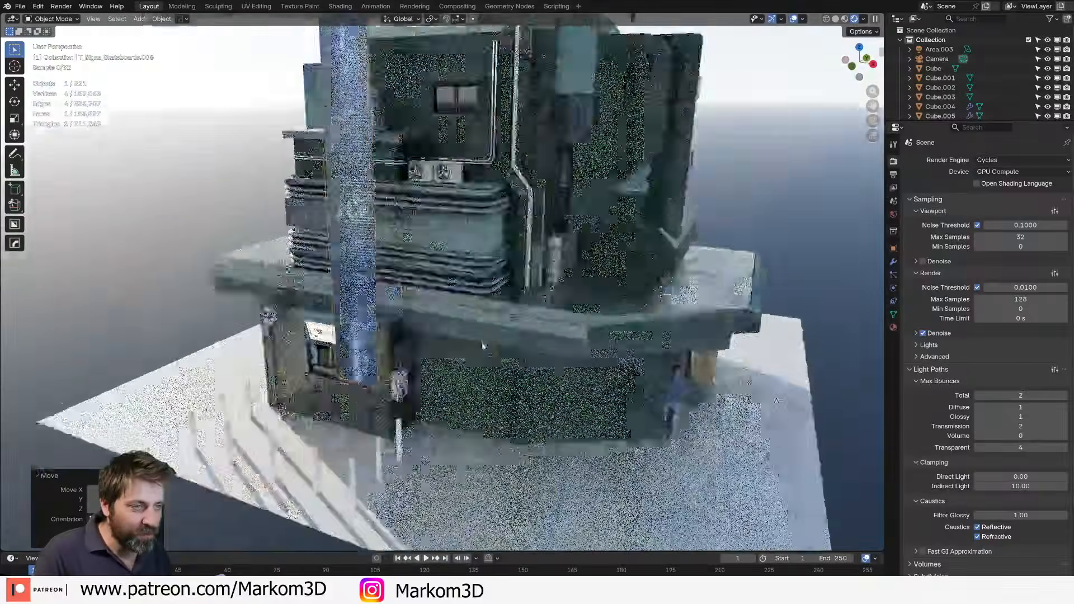
scroll(483, 351, down, 4)
key(KP_7)
scroll(460, 364, down, 5)
key(g)
key(y)
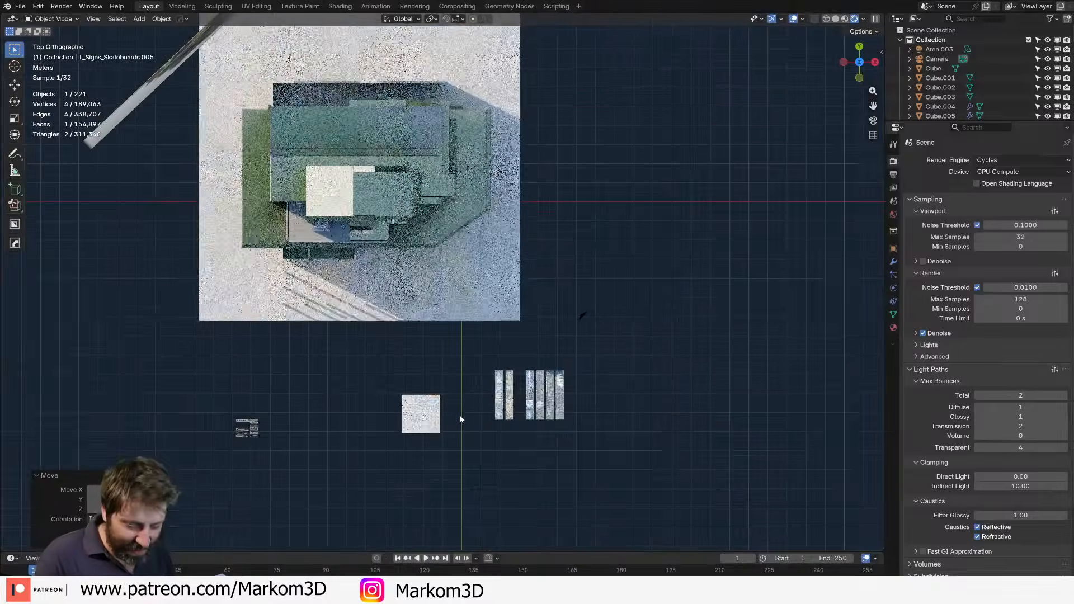
click(516, 231)
Move the upright board in front view sideways to the right edge of the building's upper facade.
middle_drag(515, 233, 499, 130)
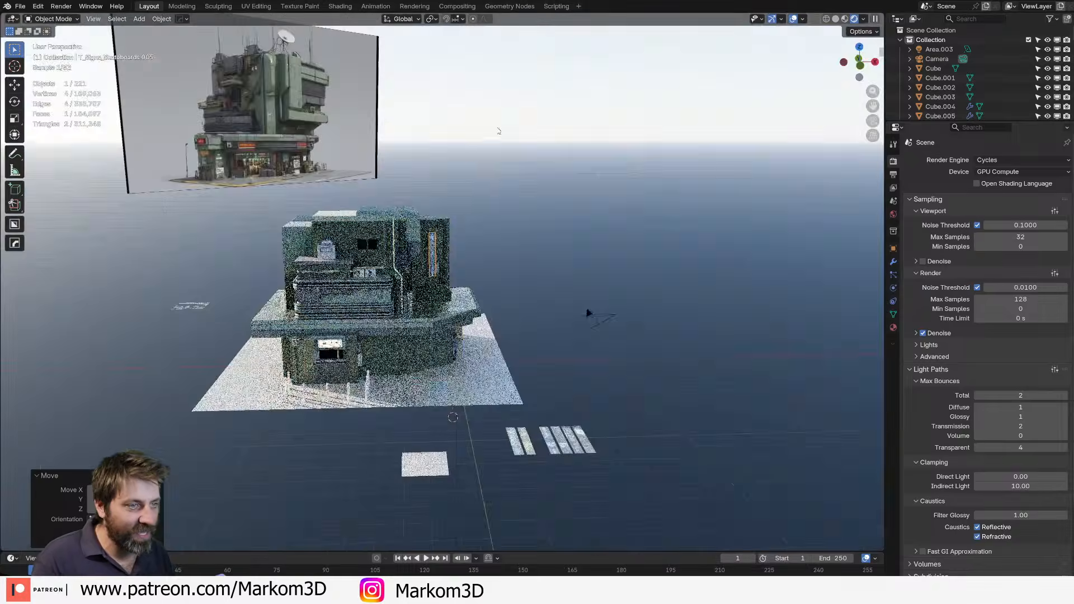
scroll(455, 336, up, 5)
scroll(452, 347, up, 2)
key(KP_3)
key(KP_1)
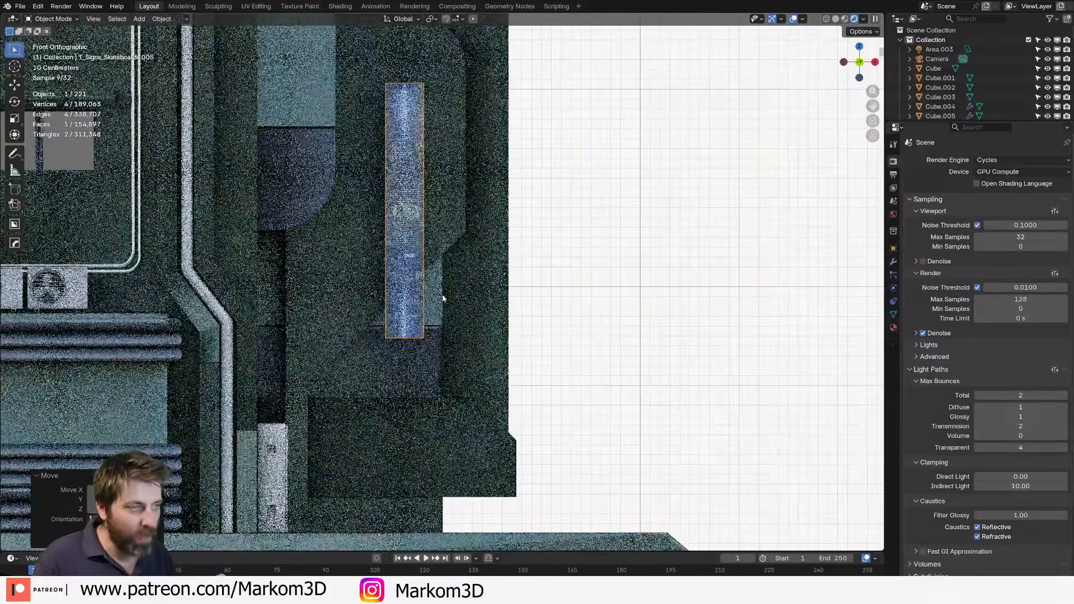
key(g)
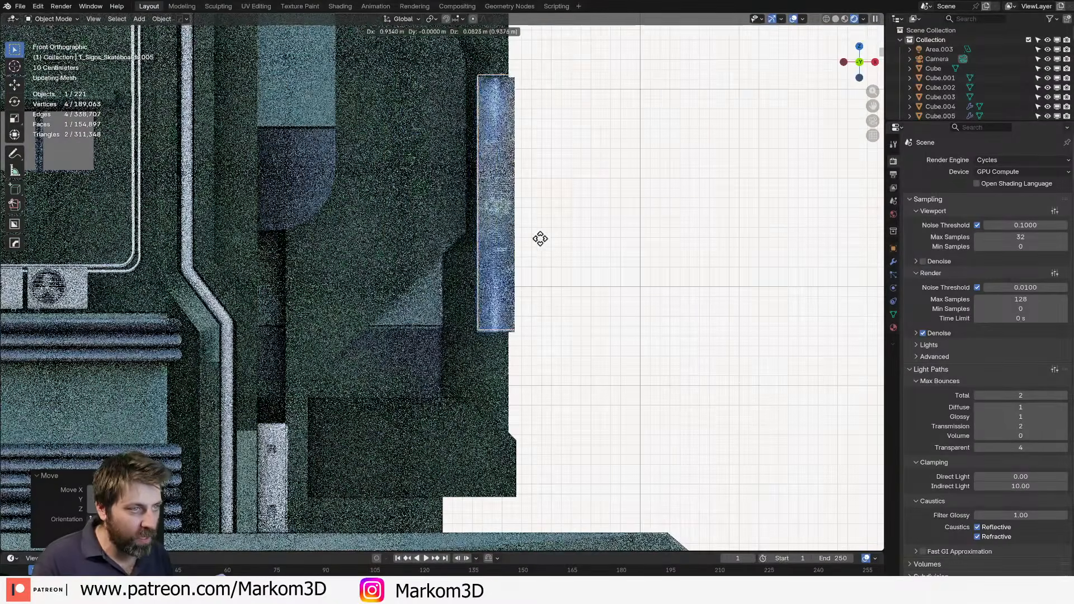
click(541, 236)
Move the upright board back along X in front of the curved facade panel and scale it up about 1.24 times.
middle_drag(541, 237, 375, 482)
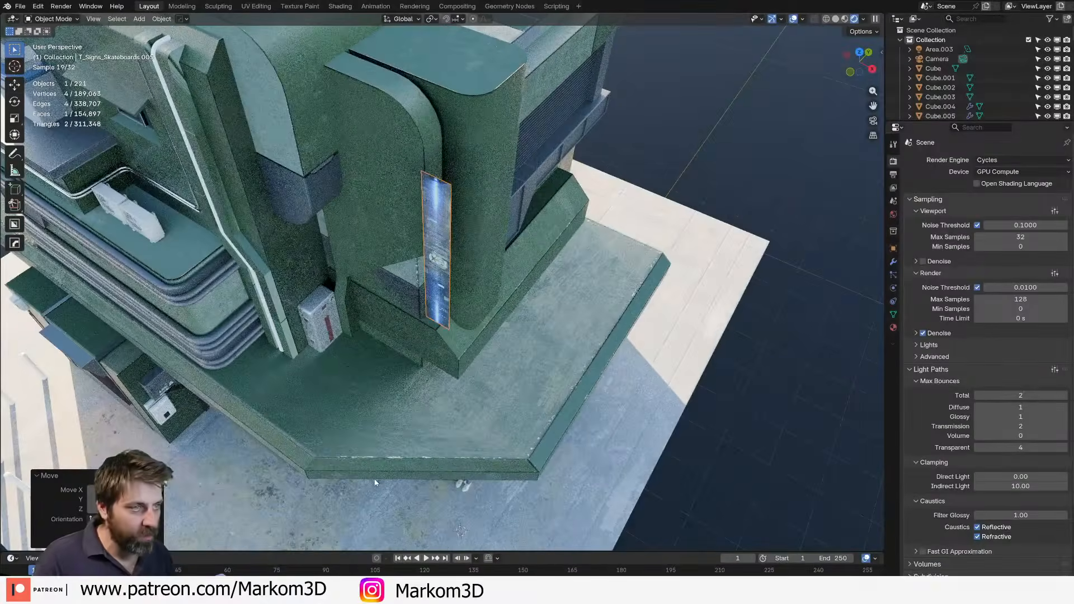
key(g)
key(y)
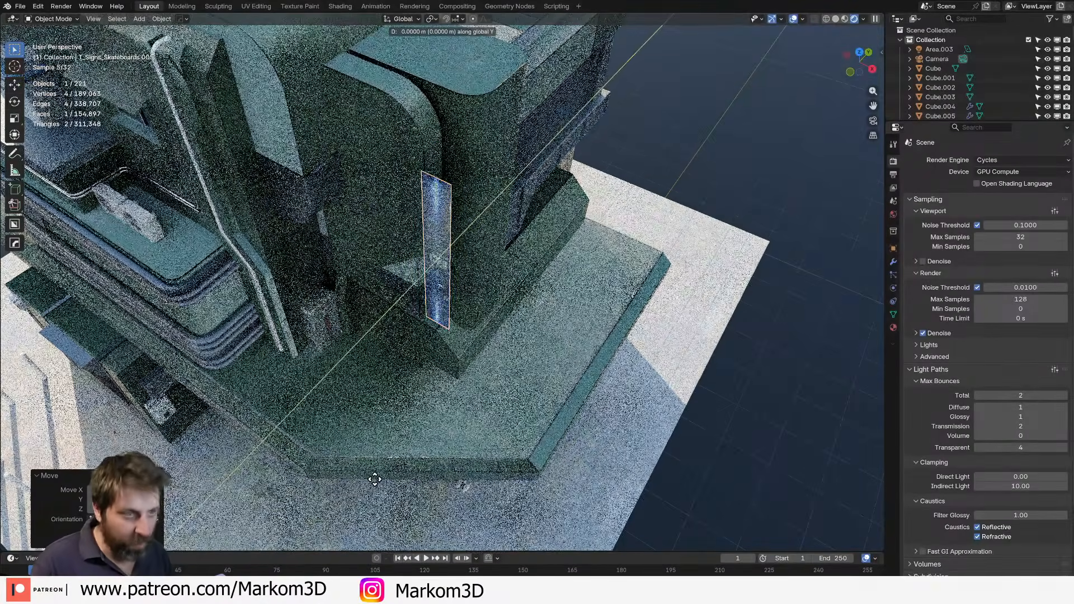
key(x)
click(336, 417)
key(s)
click(343, 418)
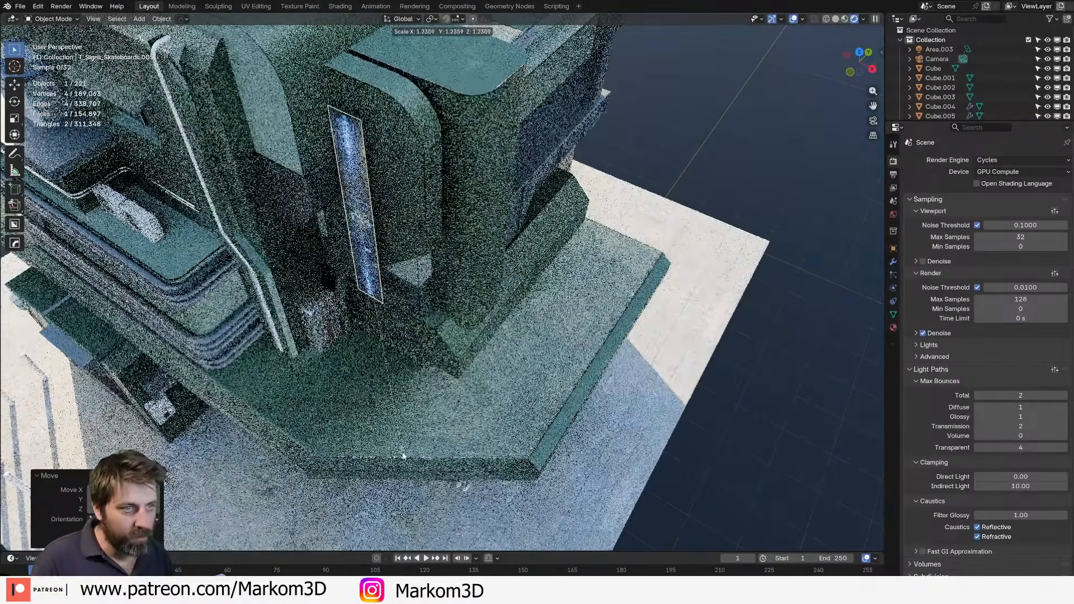
Raise the scaled board in front view over the curved facade panel so its top extends above the roof edge.
middle_drag(342, 417, 430, 256)
key(KP_1)
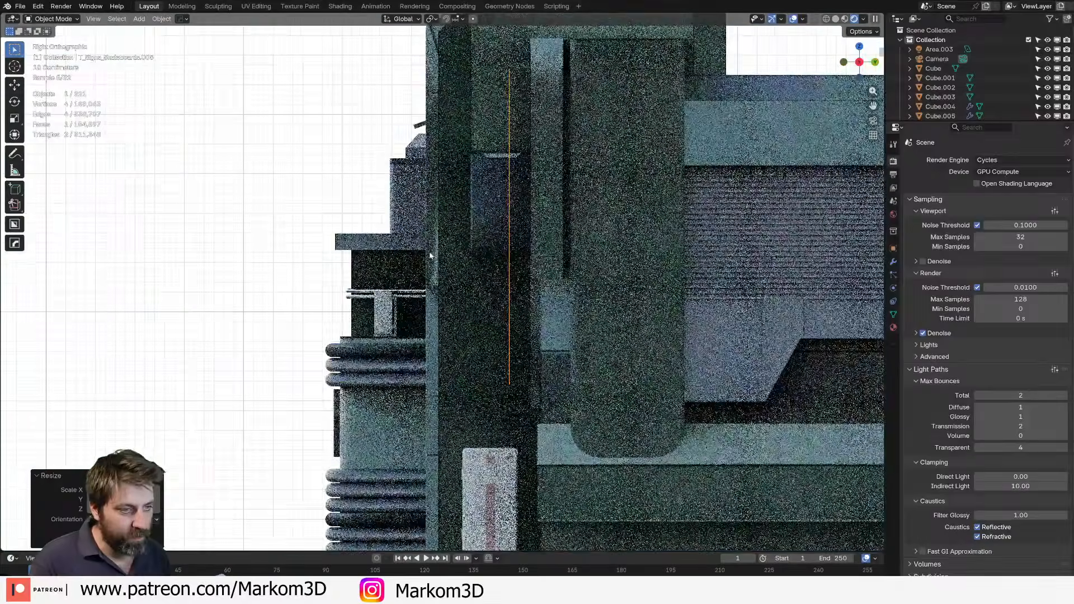
scroll(432, 246, up, 3)
key(g)
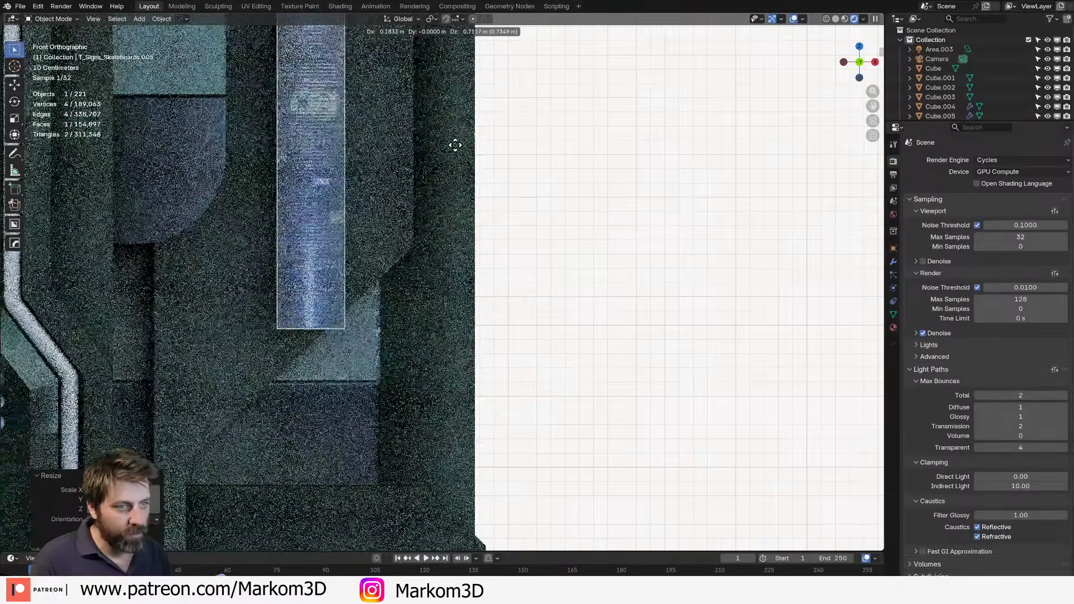
click(455, 109)
scroll(433, 350, down, 4)
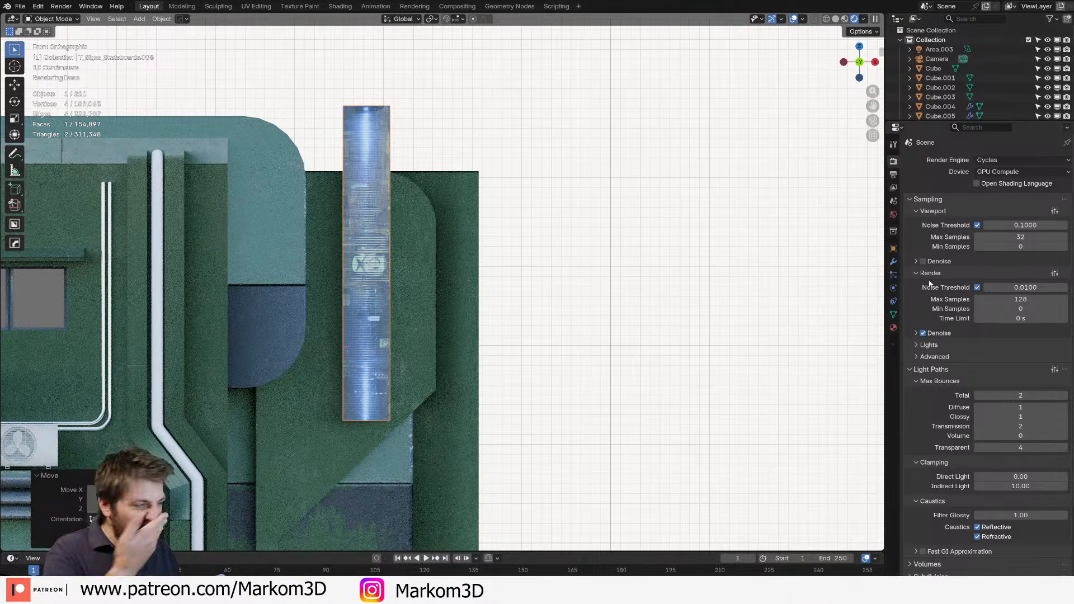
Set the World sky texture's Sun Elevation to -2° for a night scene.
click(893, 215)
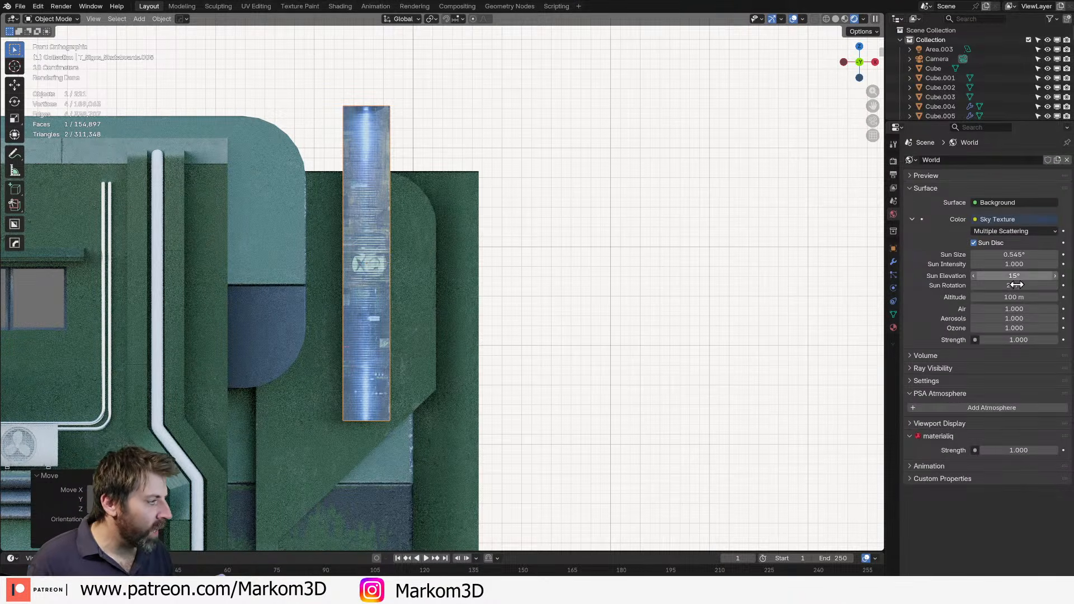
drag(1011, 279, 1014, 278)
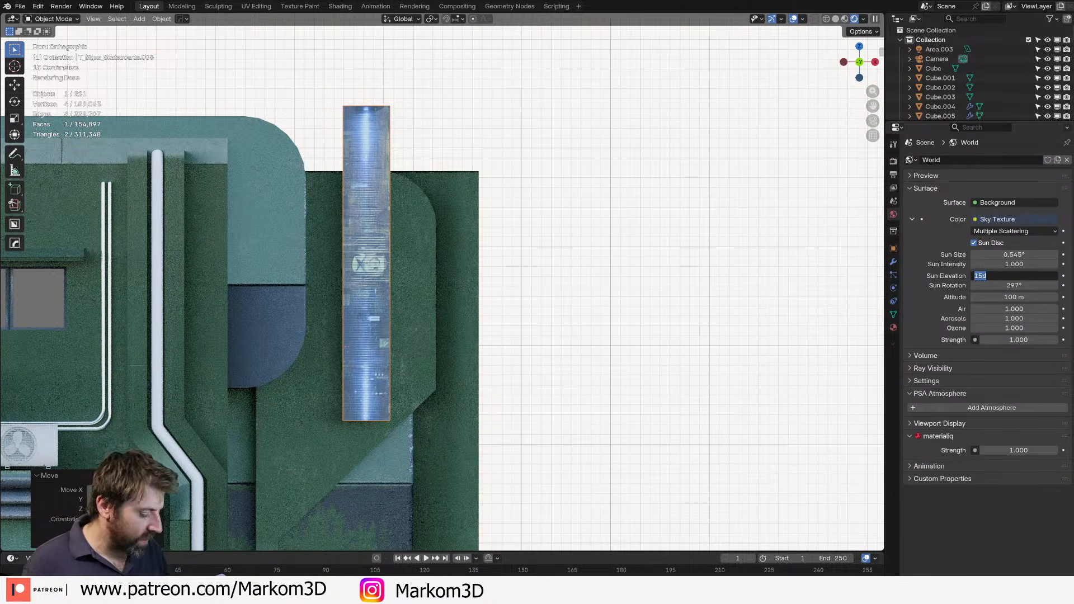
text(-2)
key(Return)
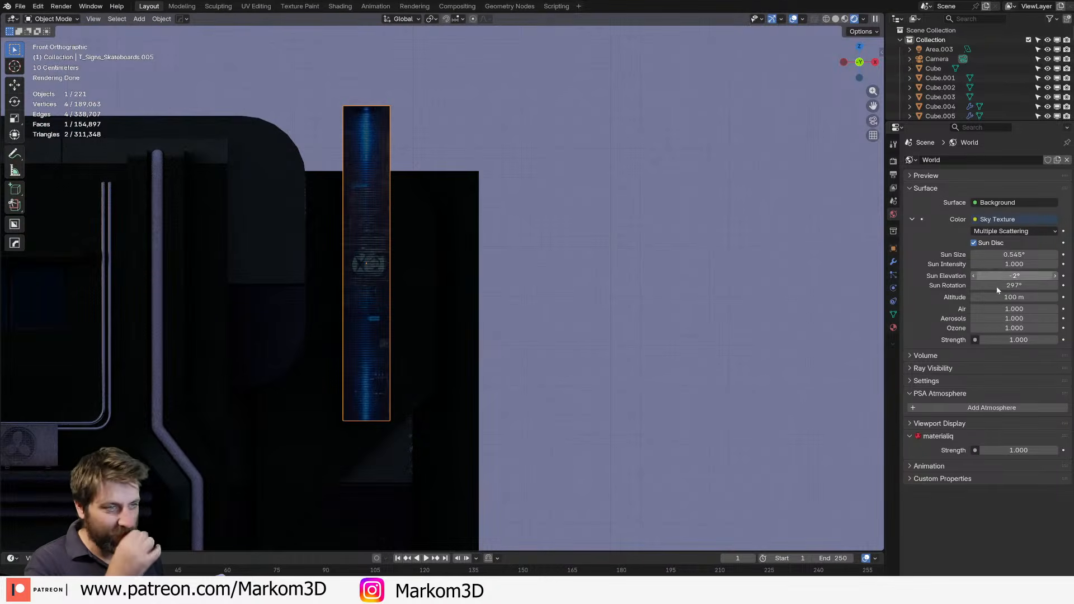
Switch to the Shading workspace, enlarge its 3D viewport and display it with rendered shading.
click(340, 6)
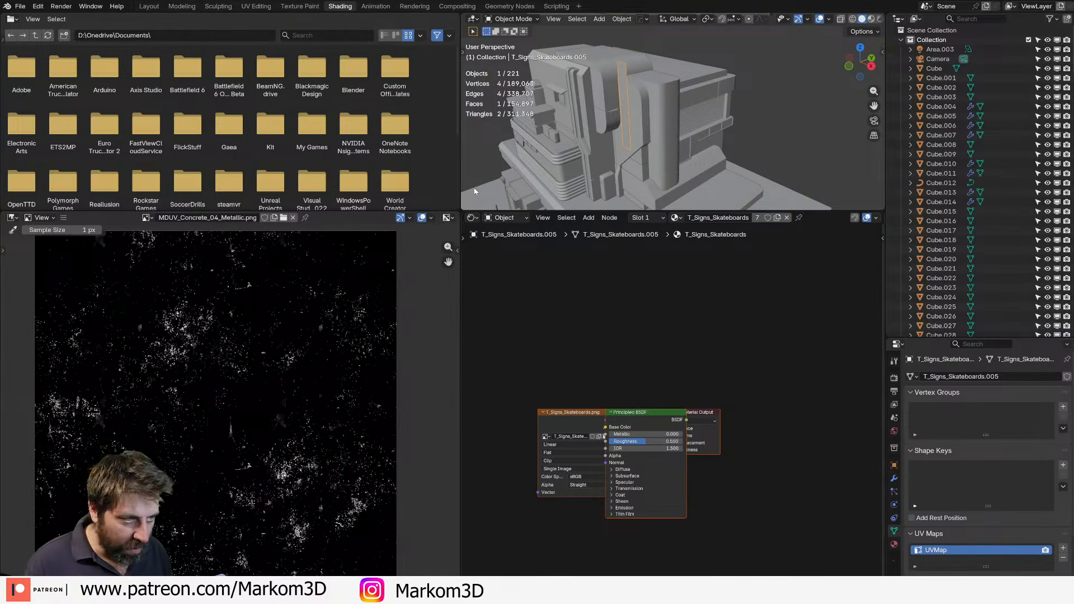
mouse_move(459, 293)
mouse_down()
mouse_move(41, 264)
mouse_move(164, 283)
mouse_up()
click(854, 19)
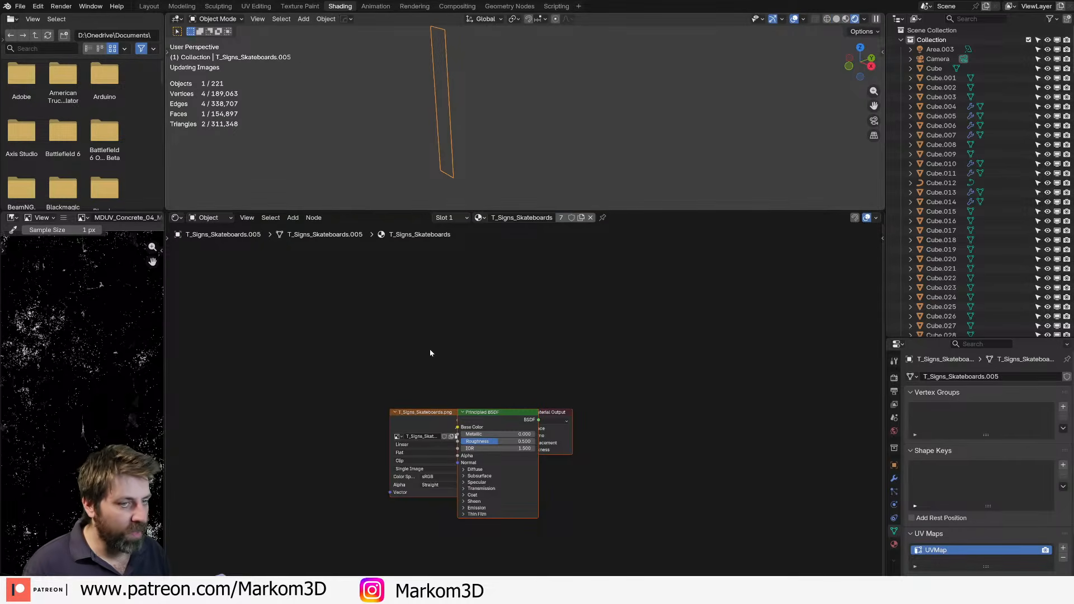
drag(459, 210, 451, 366)
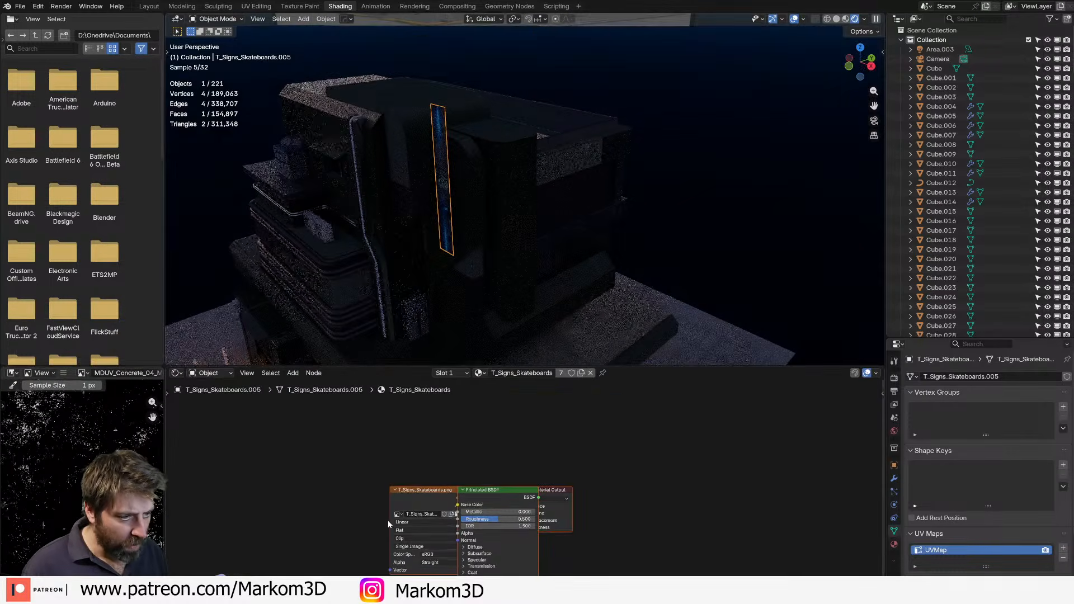
Disconnect the skateboard image's Alpha from the Principled BSDF and link its Color to both Emission Color and Emission Strength.
drag(458, 445, 222, 451)
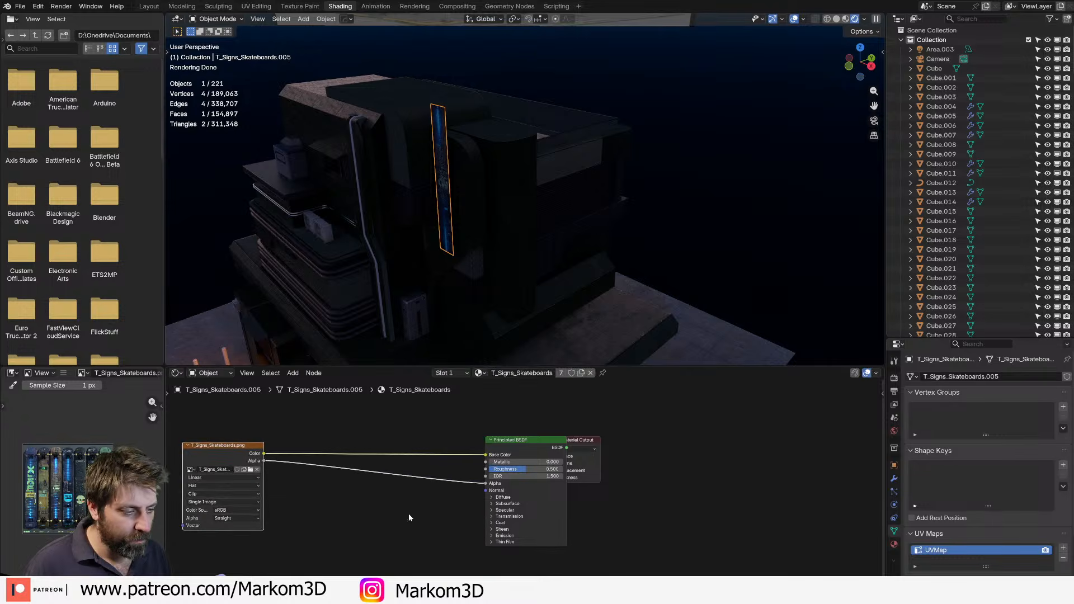
click(492, 537)
drag(485, 484, 444, 504)
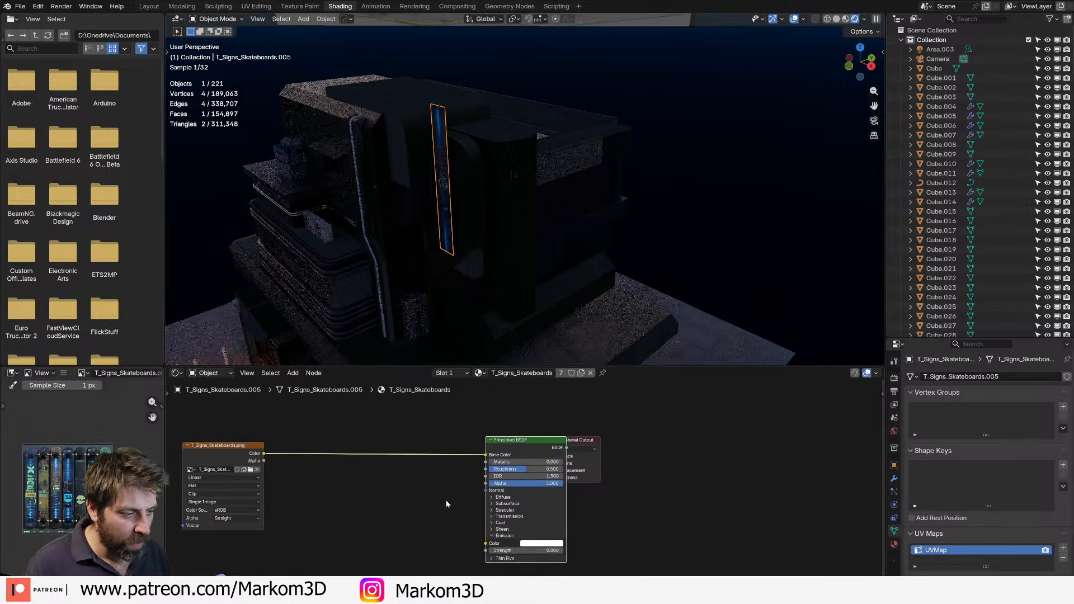
drag(264, 455, 485, 543)
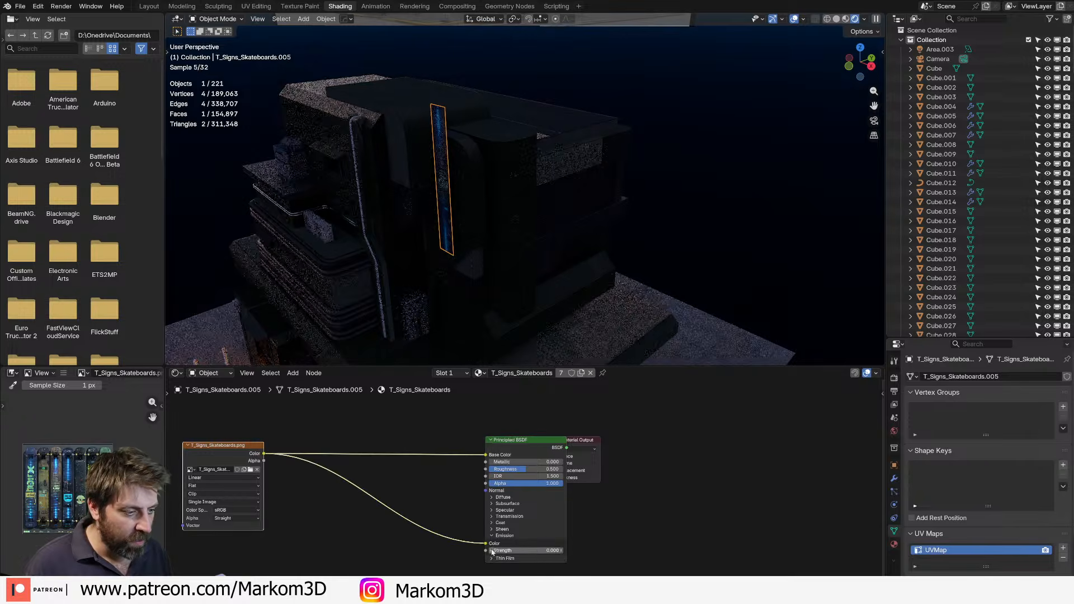
middle_drag(438, 536, 464, 486)
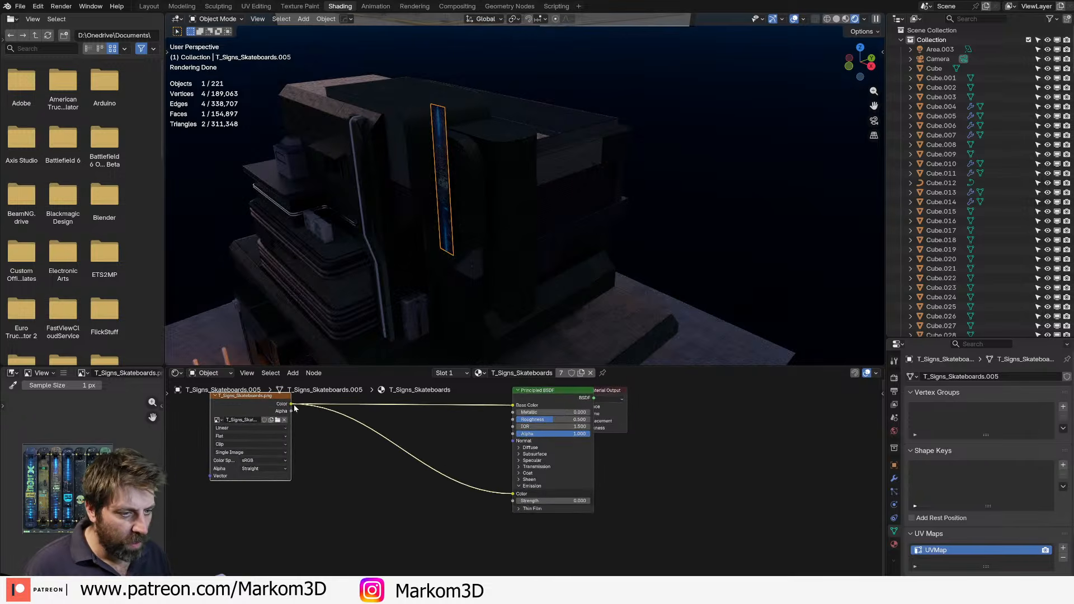
drag(293, 405, 521, 506)
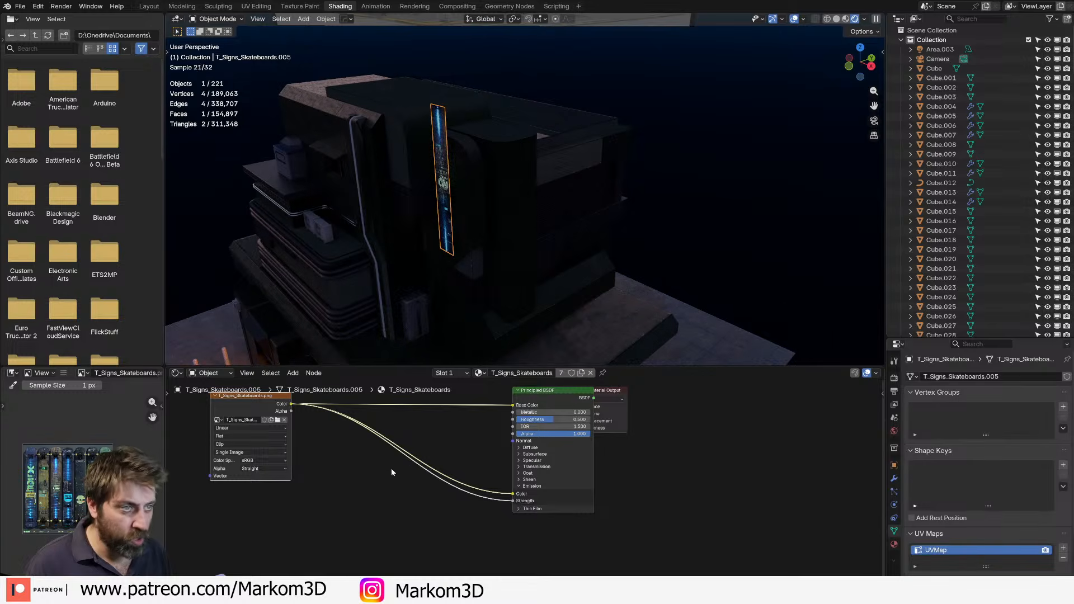
Insert a Math node set to Multiply between the image's Color output and Emission Strength, and place it below the other nodes.
key(shift+a)
text(math)
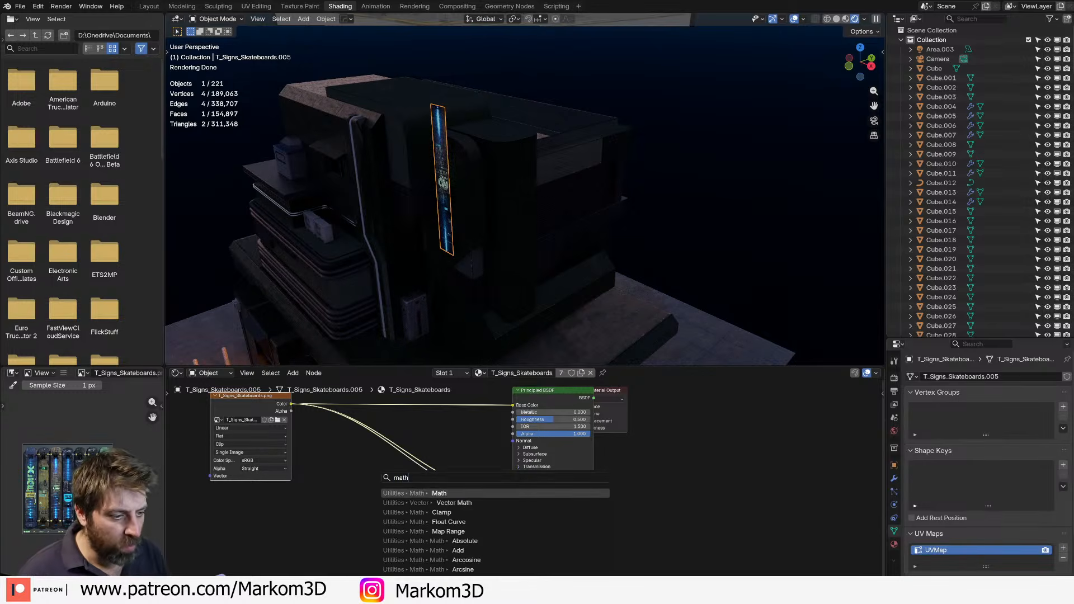
key(Return)
click(424, 513)
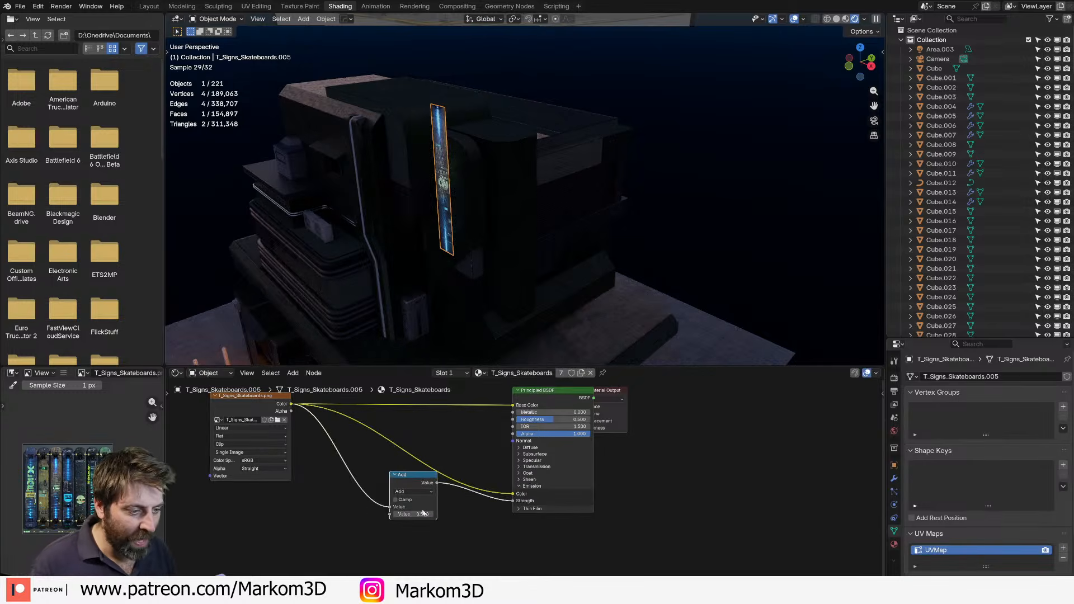
click(415, 491)
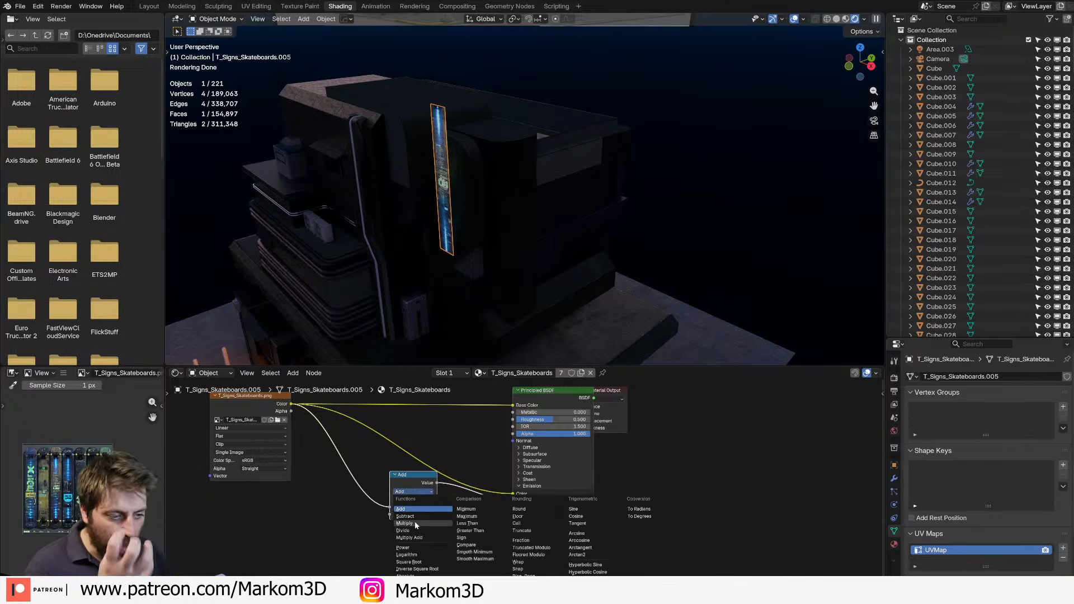
click(415, 521)
scroll(415, 524, up, 2)
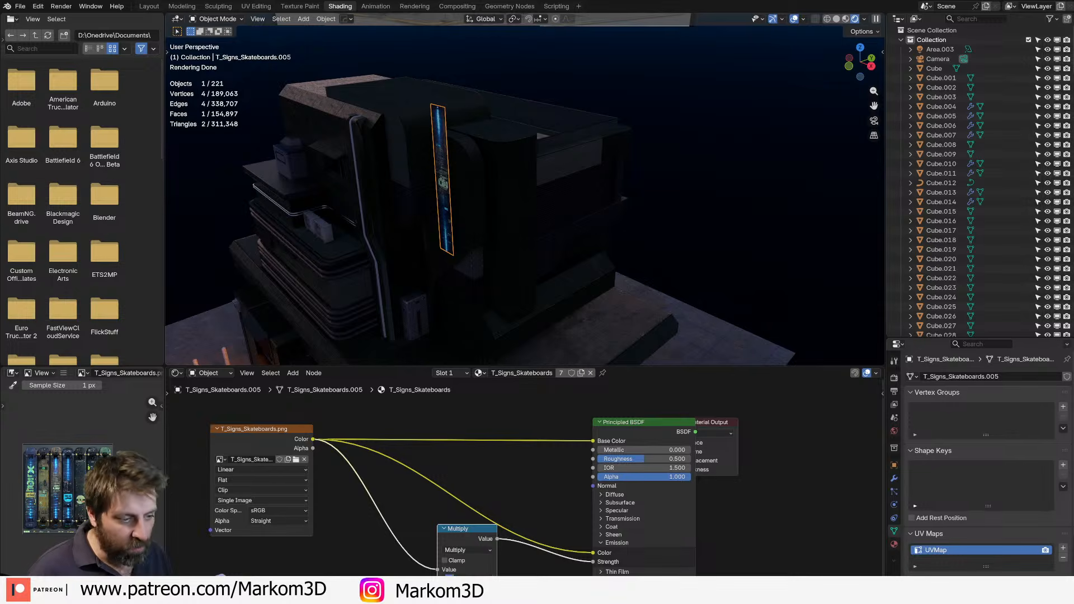
middle_drag(507, 247, 635, 169)
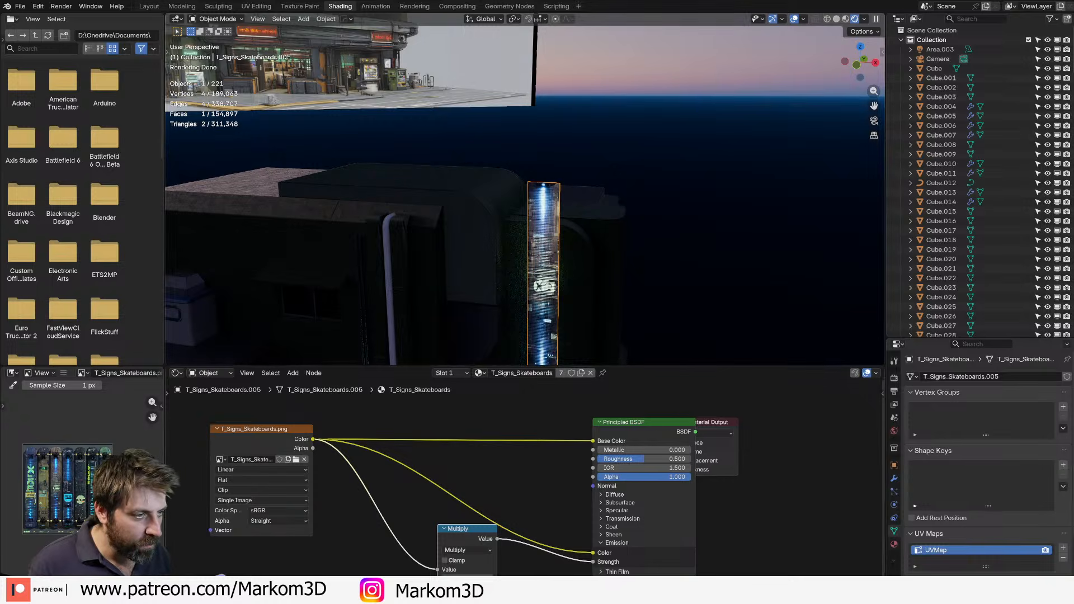
scroll(570, 275, up, 4)
middle_drag(570, 275, 544, 293)
scroll(491, 278, down, 6)
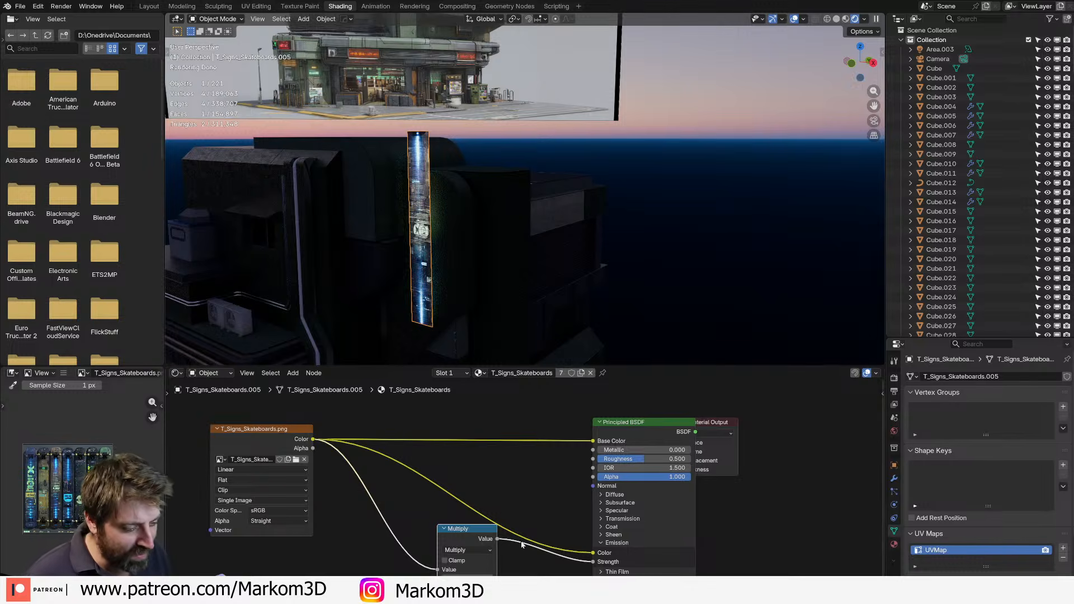
drag(470, 528, 458, 571)
Duplicate the glowing skateboard strip in place and scale the copy up slightly.
scroll(377, 289, up, 5)
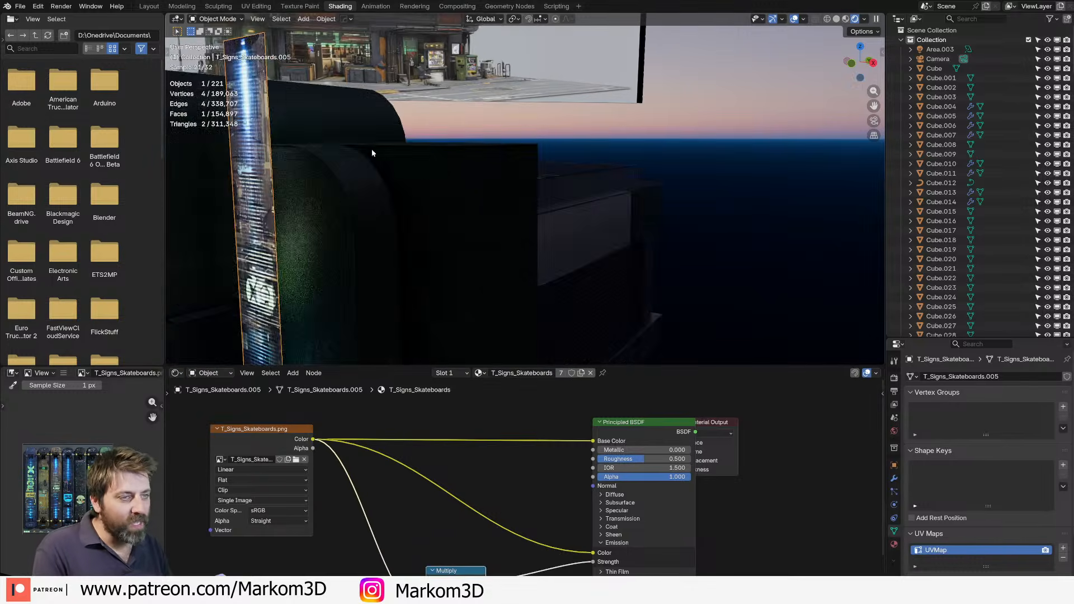
shift+middle_drag(335, 240, 367, 235)
scroll(307, 158, down, 3)
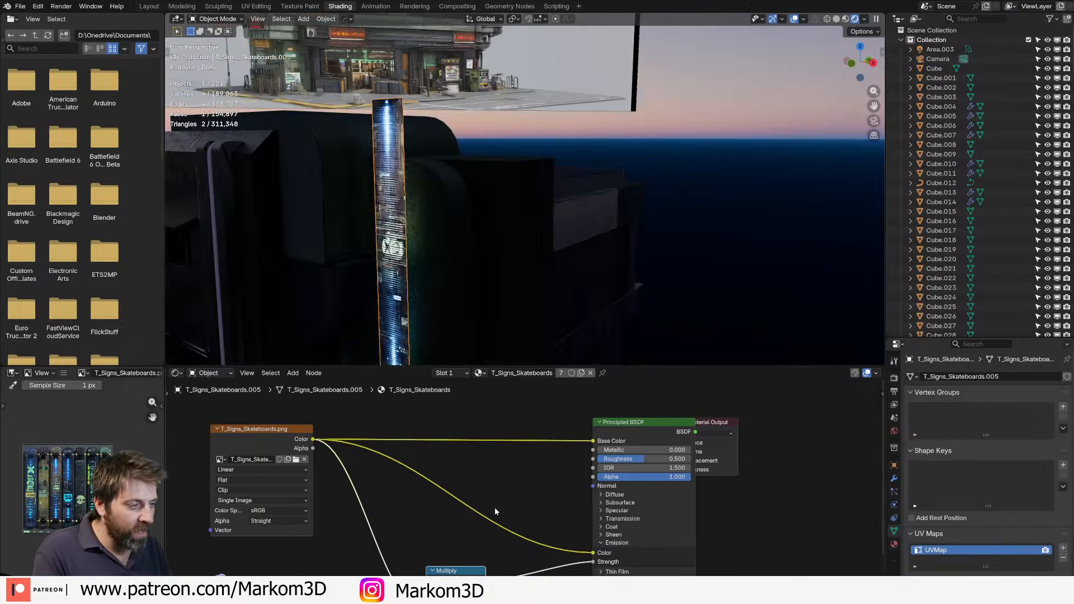
middle_drag(415, 292, 486, 275)
scroll(486, 307, down, 4)
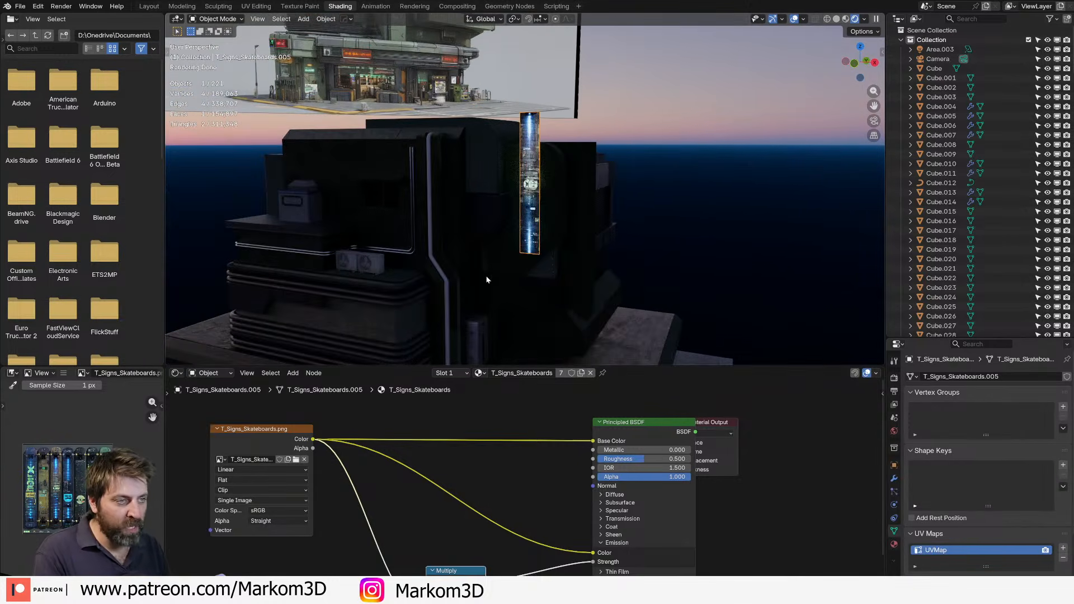
scroll(556, 257, up, 2)
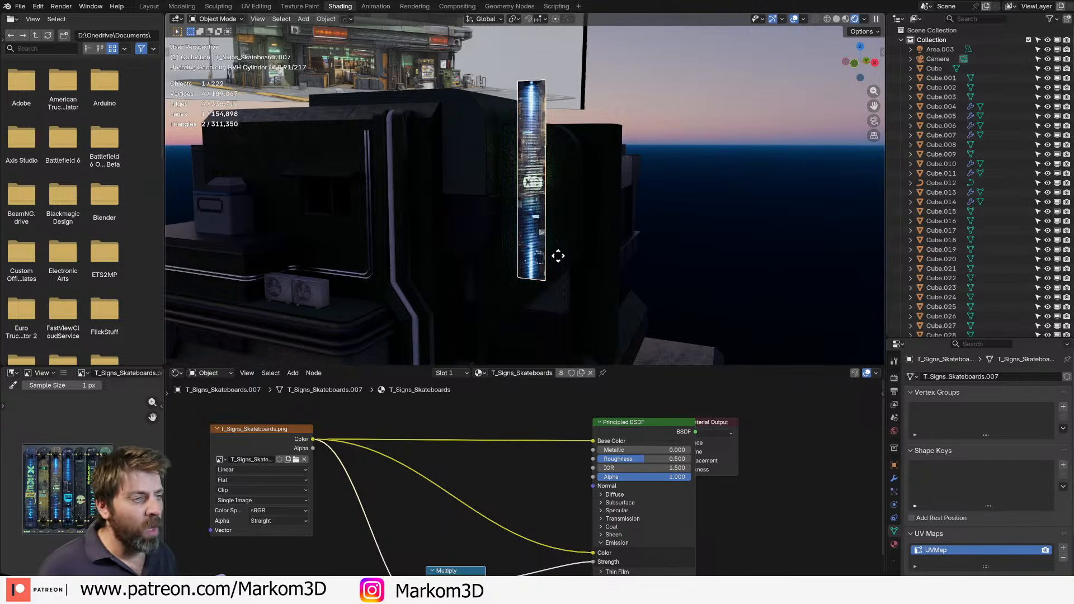
key(shift+d)
right_click(580, 254)
key(s)
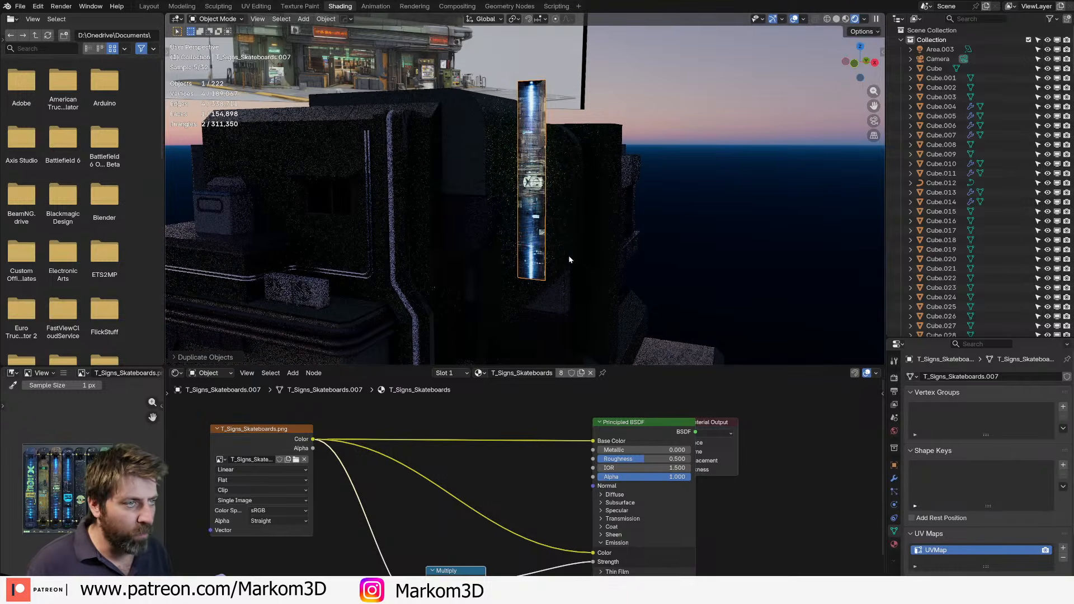
click(622, 274)
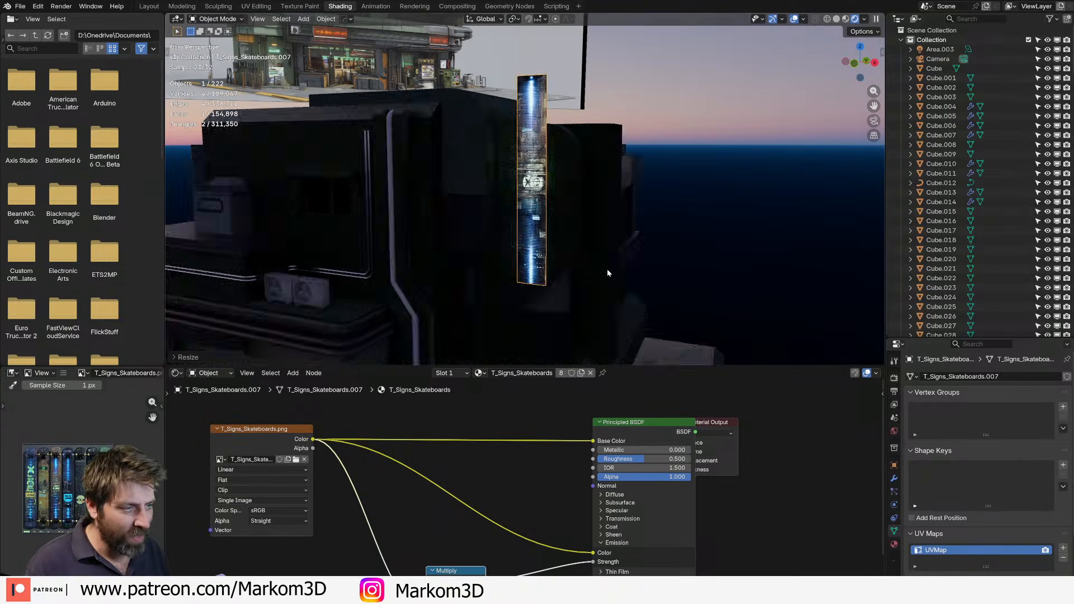
Offset the enlarged copy along Y behind the original strip and widen it about 1.12 times along X.
middle_drag(607, 269, 604, 273)
key(g)
key(y)
click(619, 272)
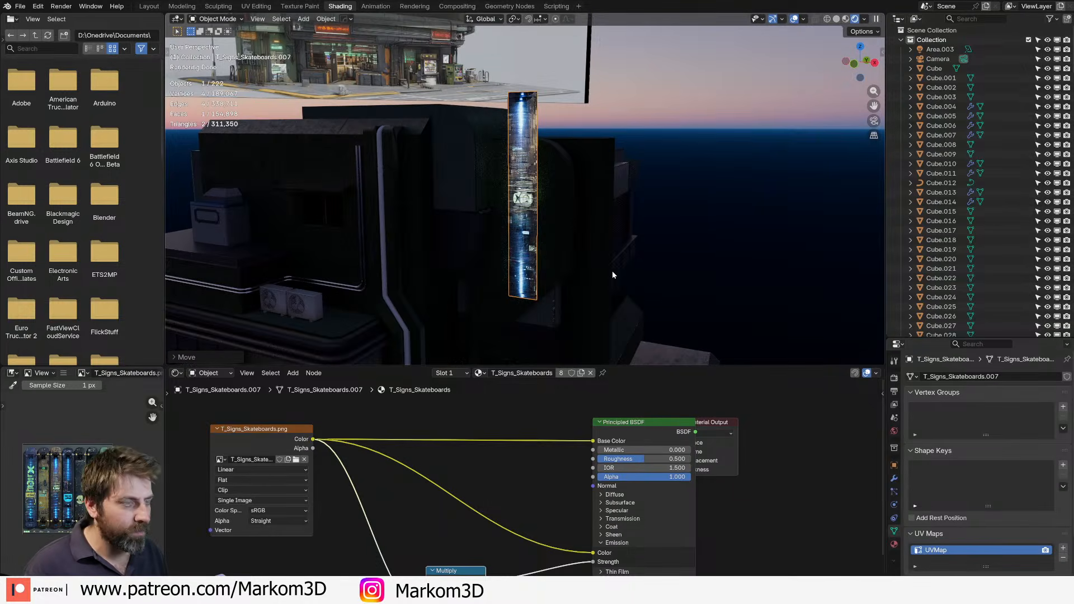
key(KP_1)
scroll(545, 278, up, 3)
key(KP_Decimal)
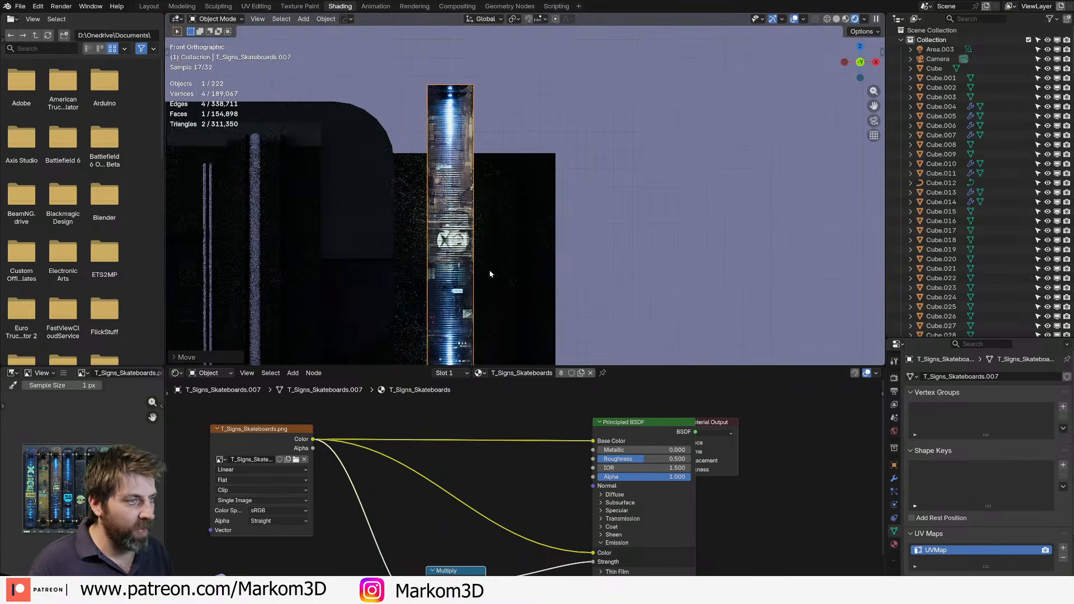
key(s)
key(x)
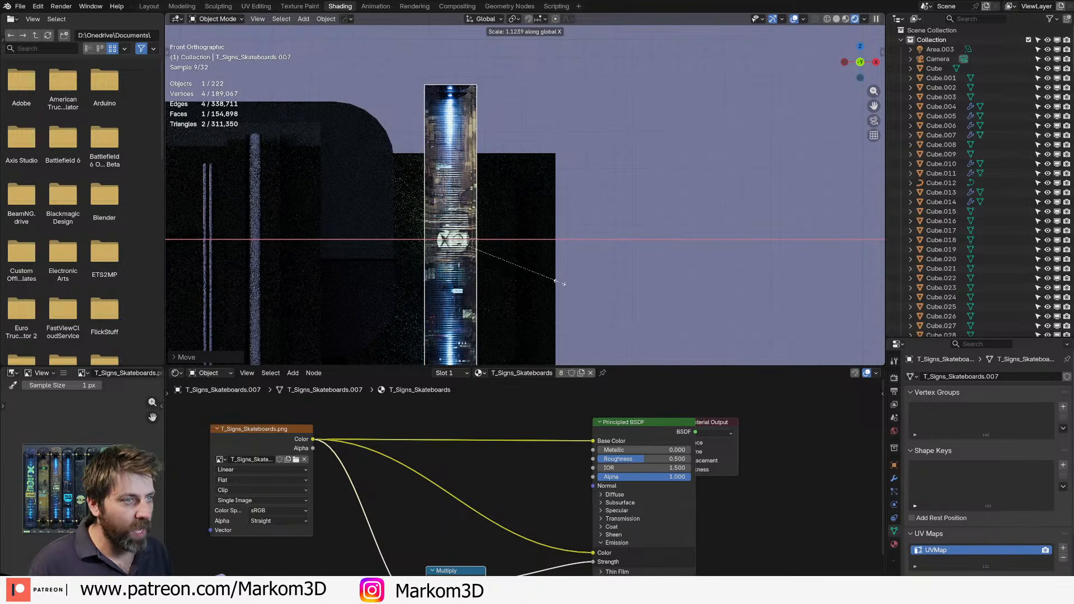
click(559, 284)
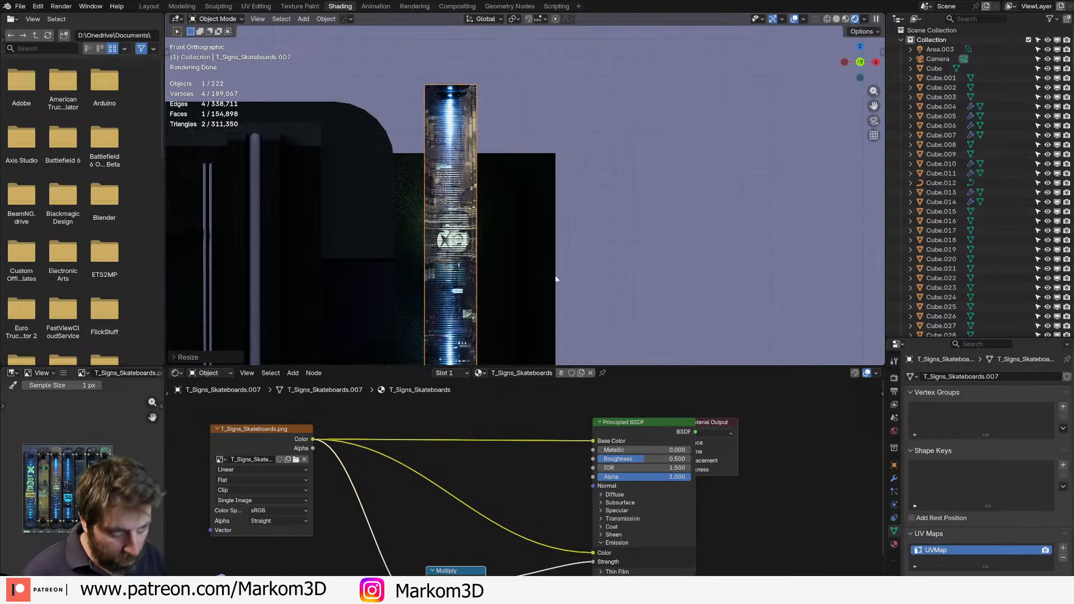
Apply the scale of the enlarged copy and of the original strip.
key(ctrl+a)
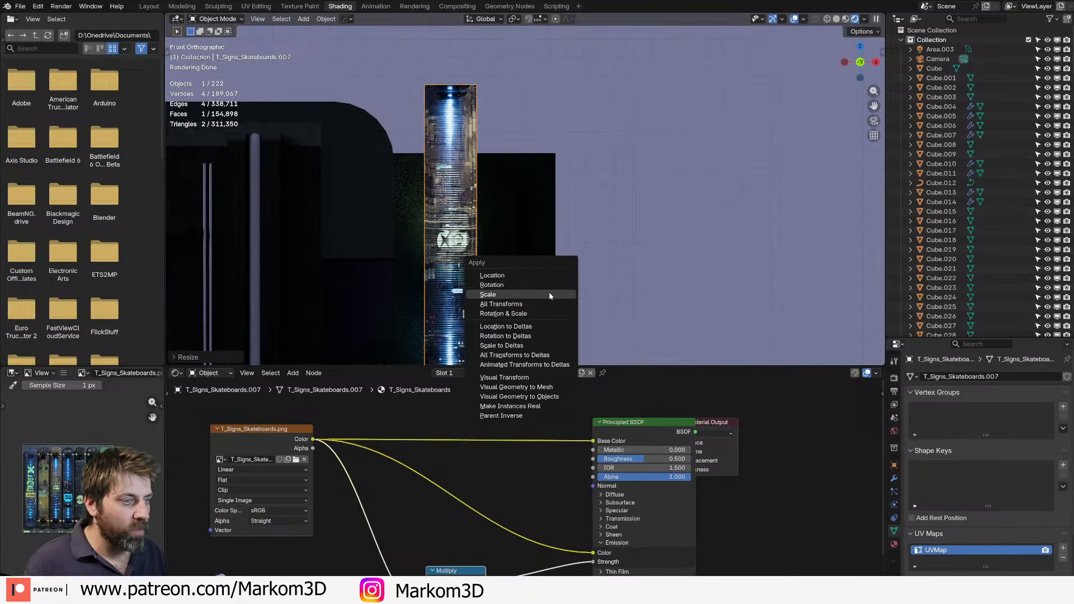
click(551, 292)
click(470, 261)
key(ctrl+a)
click(470, 259)
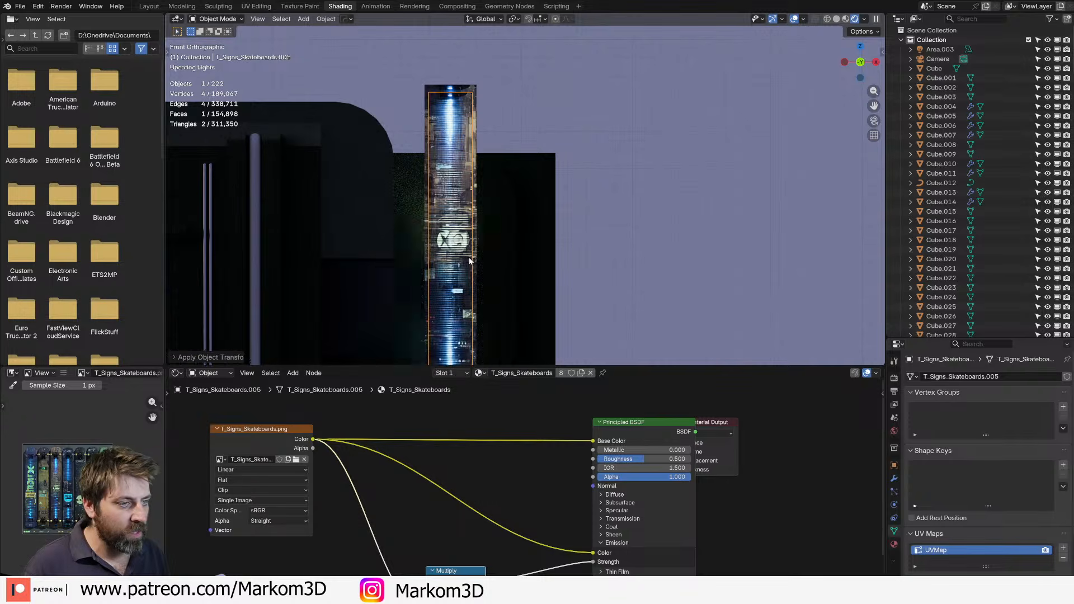
key(Delete)
Inset the enlarged copy's face in Edit Mode and delete the inner face to leave a thin rectangular frame.
click(480, 115)
key(Tab)
middle_drag(479, 115, 482, 250)
key(a)
key(KP_Decimal)
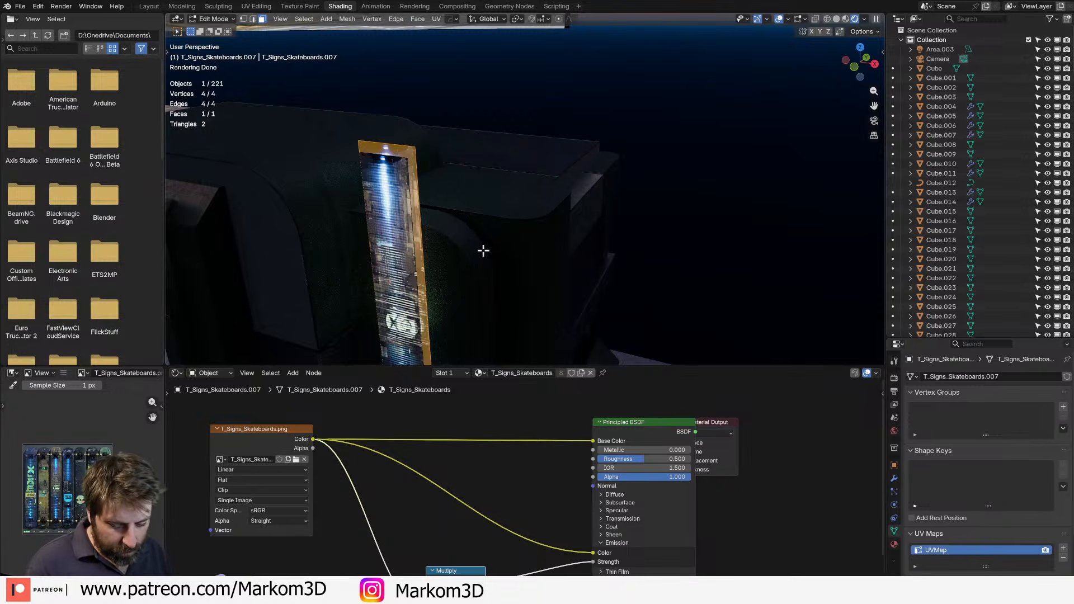
key(i)
click(489, 257)
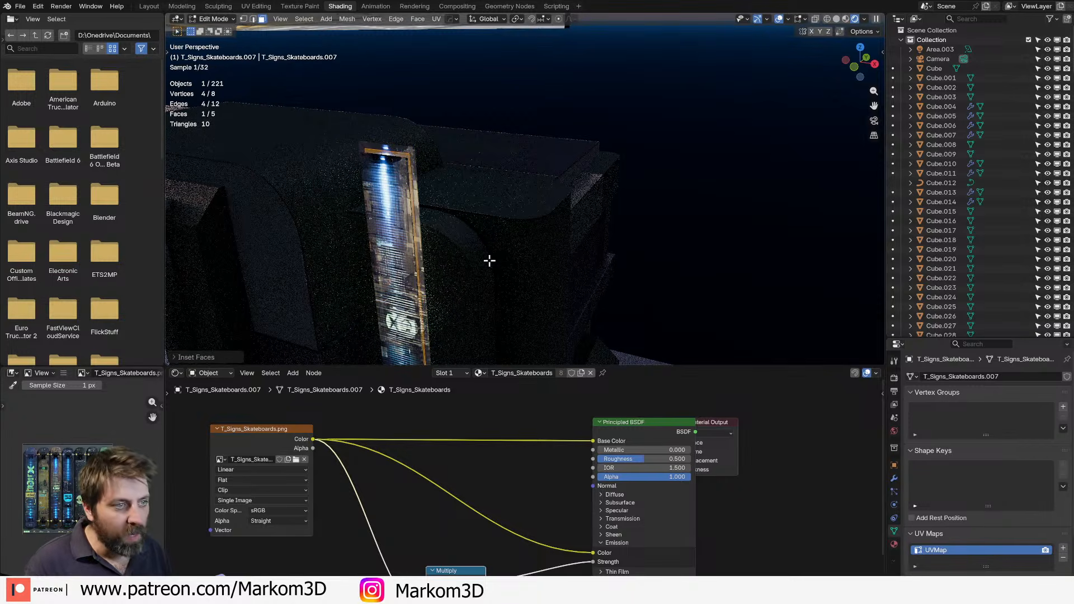
key(x)
click(490, 259)
Extrude the whole frame to give it depth and shift it along Y around the glowing strip.
key(a)
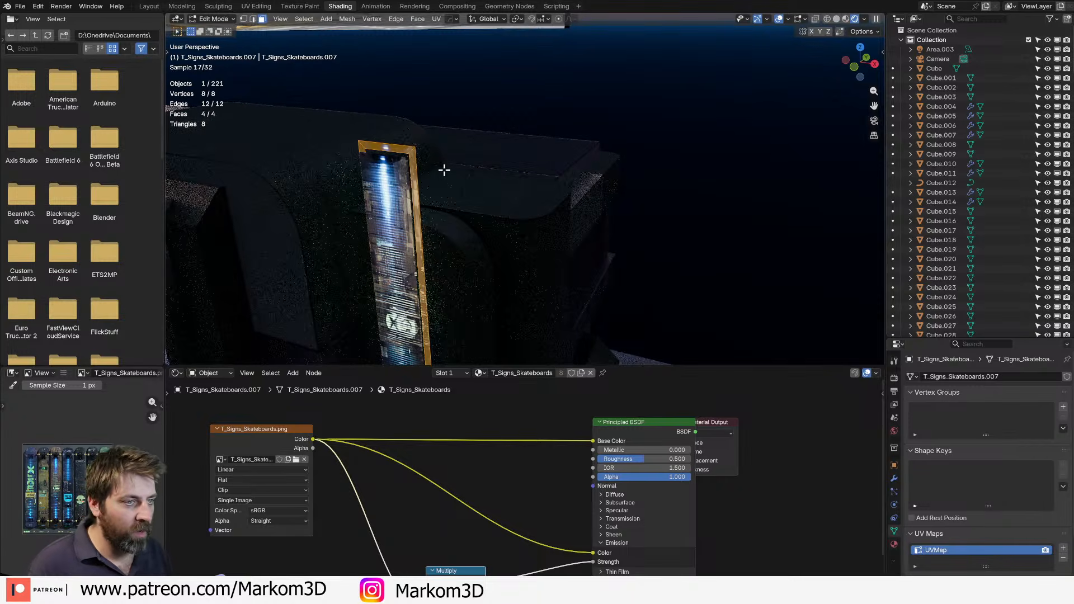
key(e)
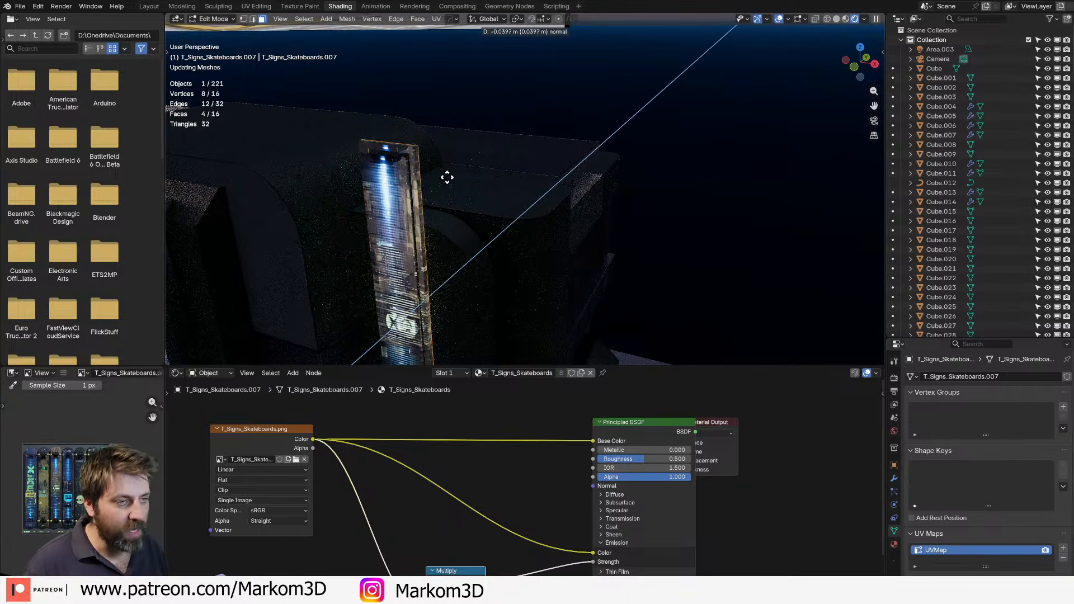
click(388, 224)
key(ctrl+l)
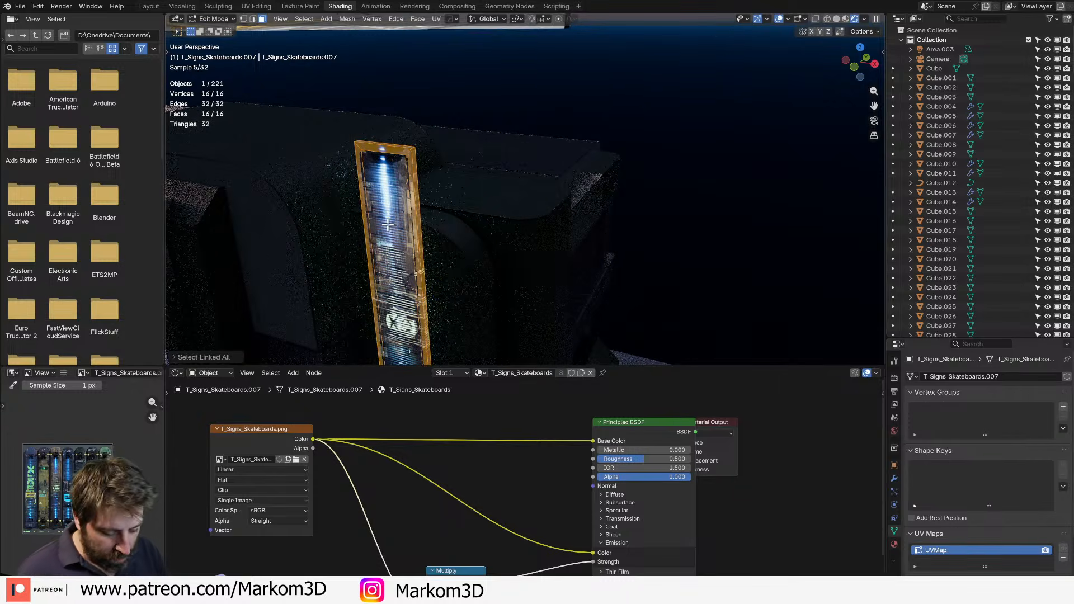
key(g)
key(y)
click(365, 252)
Scale the frame to about 0.97 along Z in front view so it fits the strip's height more closely.
middle_drag(365, 252, 437, 226)
scroll(438, 226, down, 3)
key(KP_3)
key(KP_1)
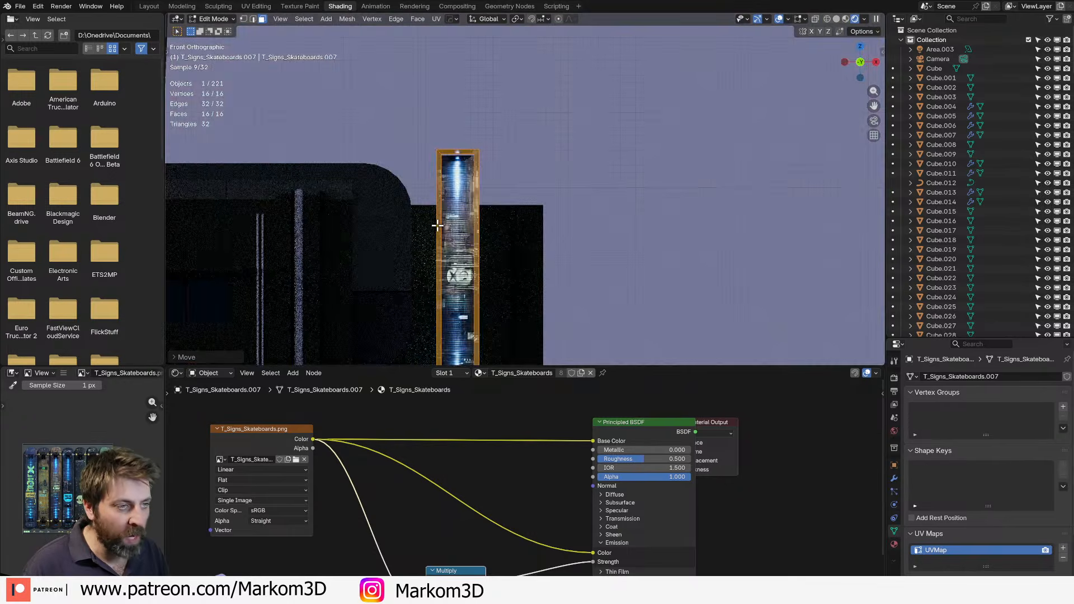
shift+middle_drag(479, 286, 480, 247)
scroll(480, 246, down, 2)
scroll(570, 278, up, 1)
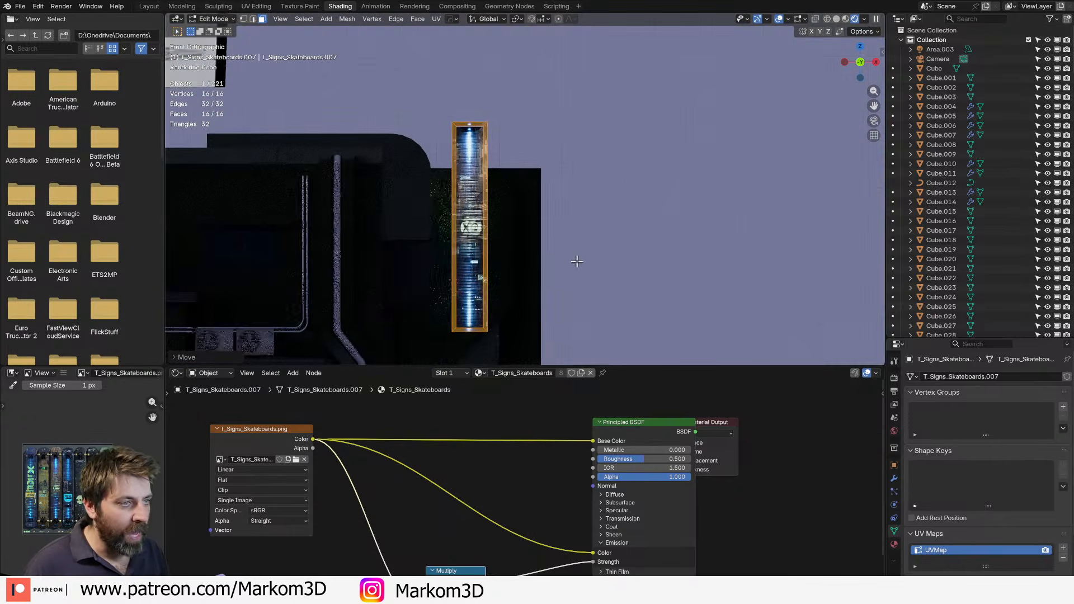
scroll(614, 287, up, 1)
key(s)
key(z)
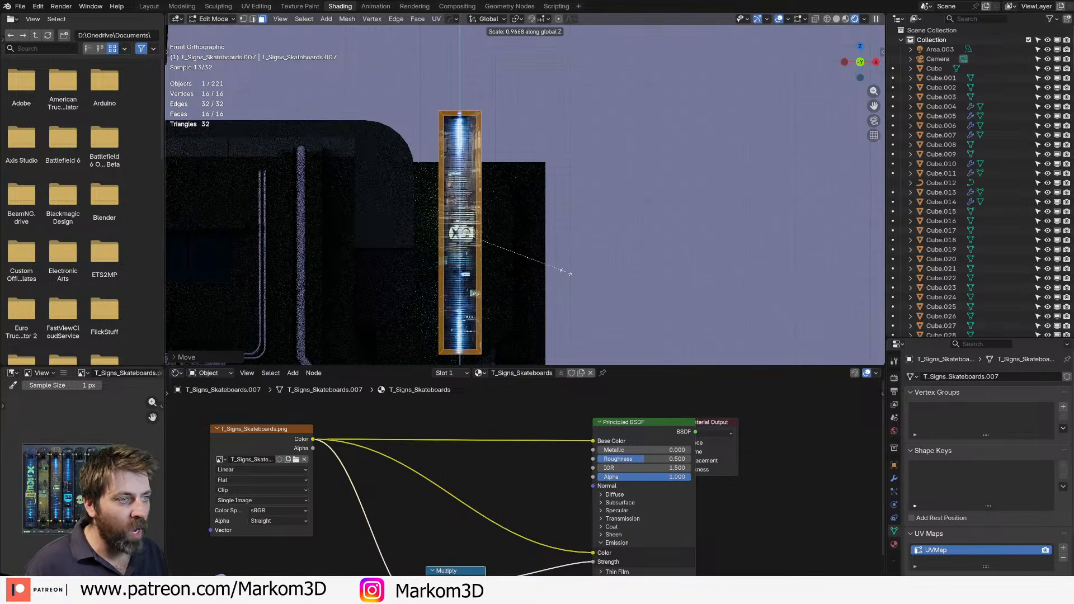
click(560, 278)
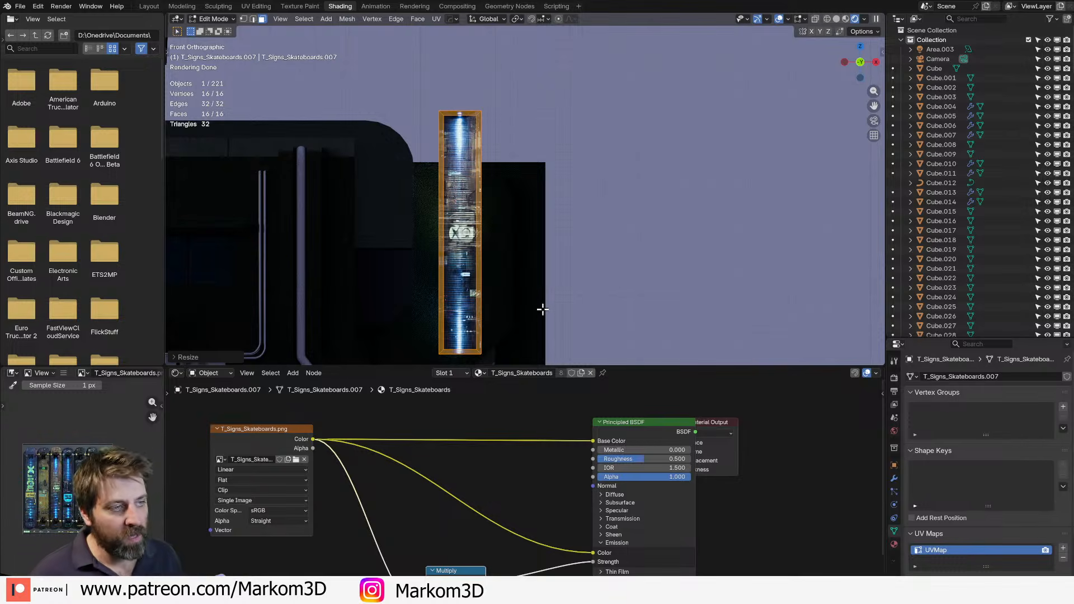
Switch to the Layout workspace and bevel the edges at all four frame corners with a width of 0.028 m and 4 segments.
click(148, 6)
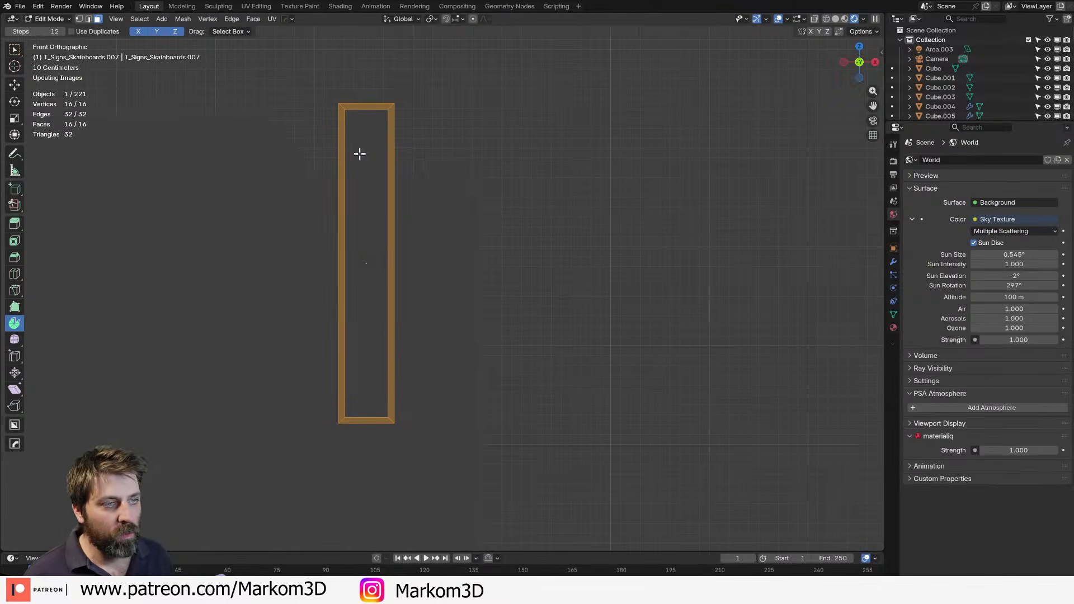
shift+middle_drag(446, 271, 494, 177)
scroll(494, 177, up, 1)
key(2)
alt+click(435, 338)
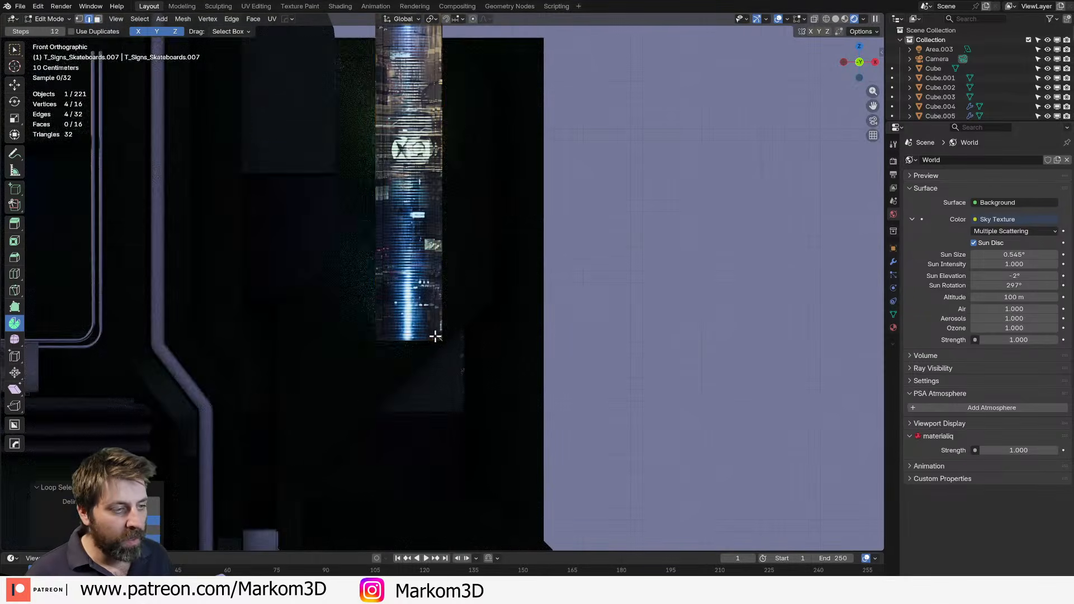
shift+scroll(378, 332, up, 5)
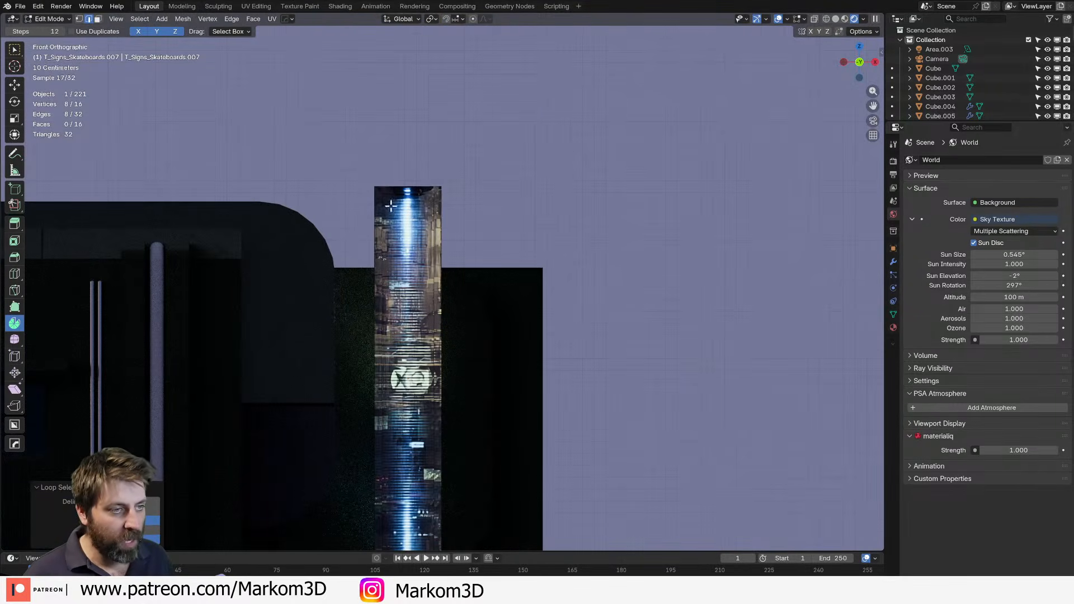
alt+shift+click(379, 192)
alt+shift+click(378, 192)
alt+shift+click(435, 191)
middle_drag(518, 211, 496, 254)
key(ctrl+b)
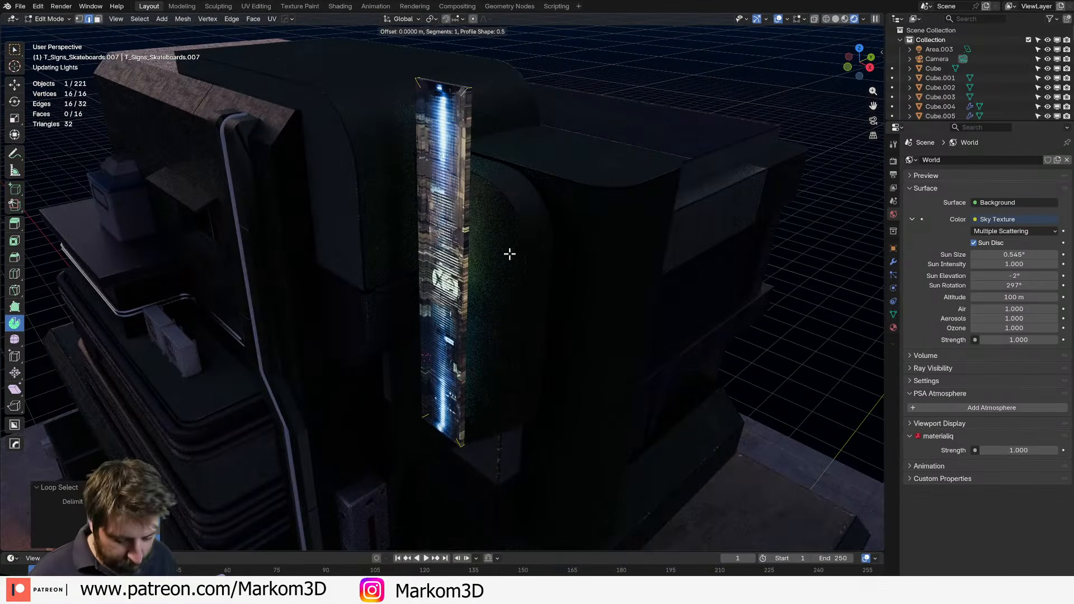
scroll(526, 272, up, 3)
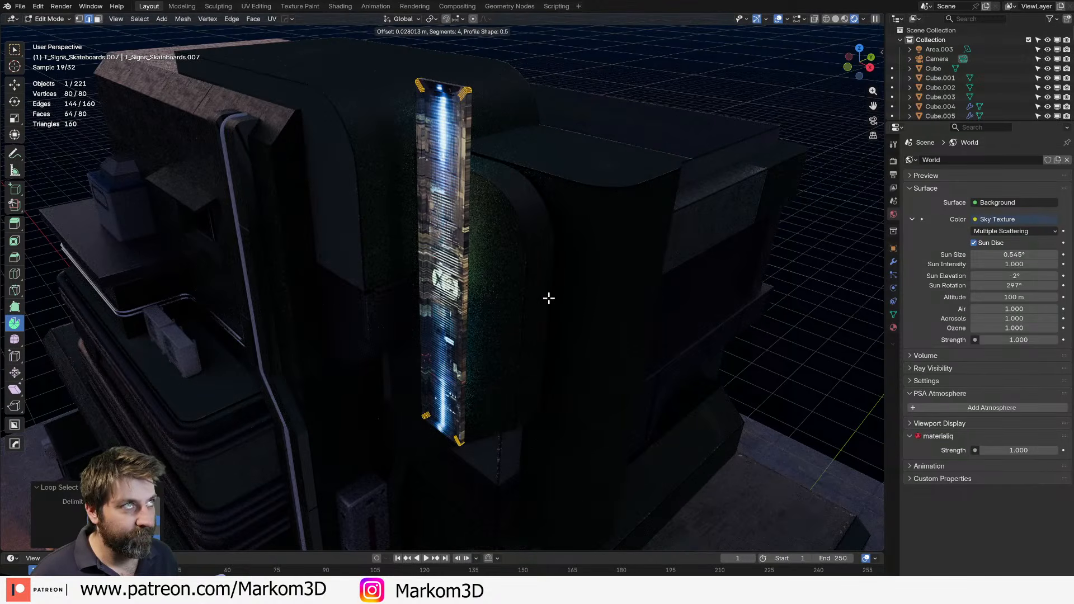
click(549, 298)
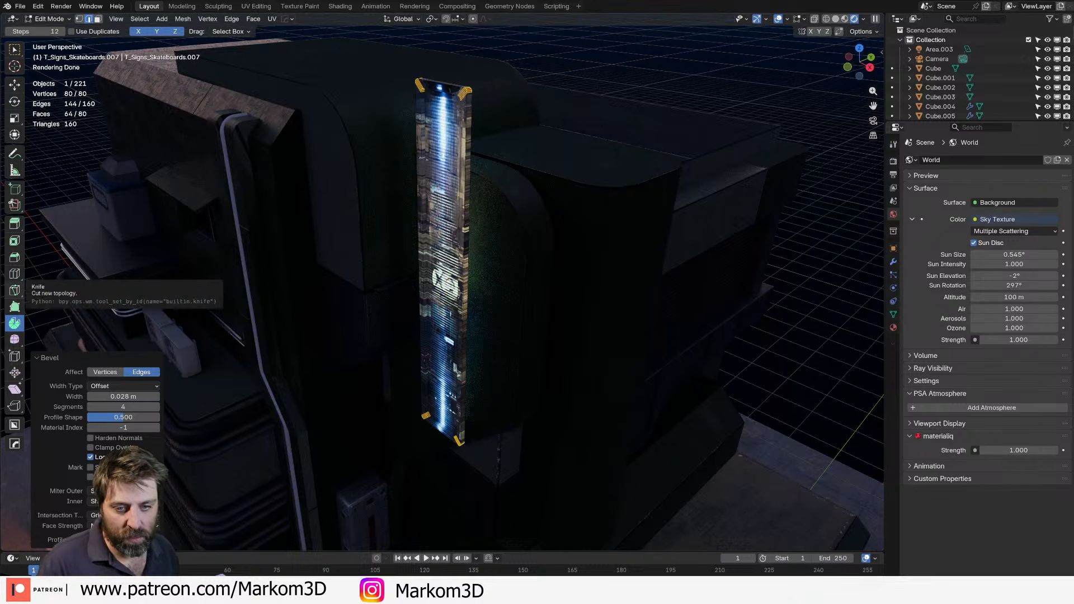
middle_drag(428, 342, 282, 418)
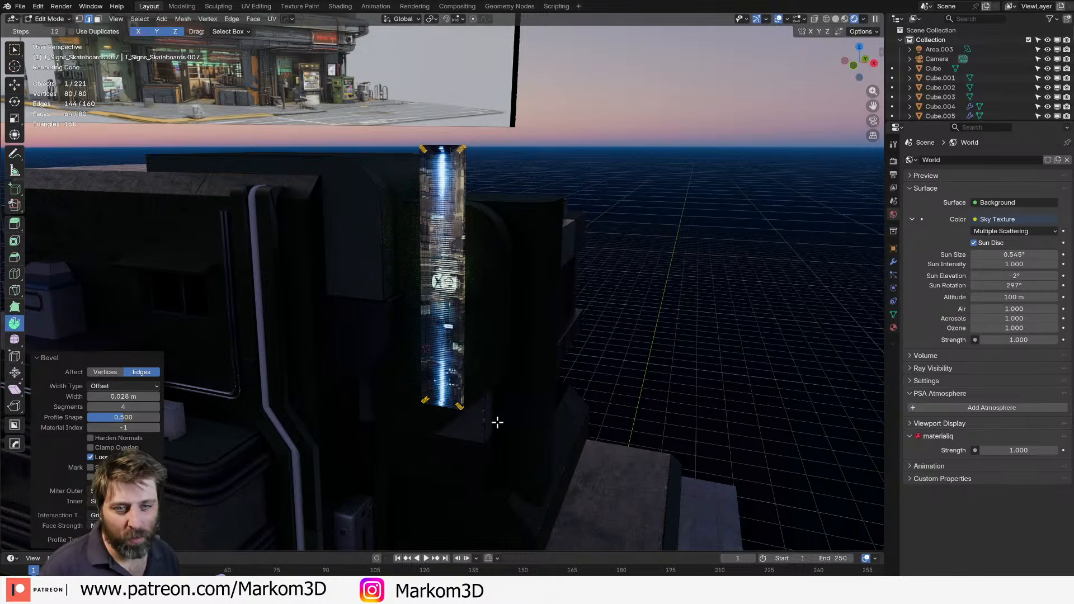
shift+middle_drag(518, 249, 530, 295)
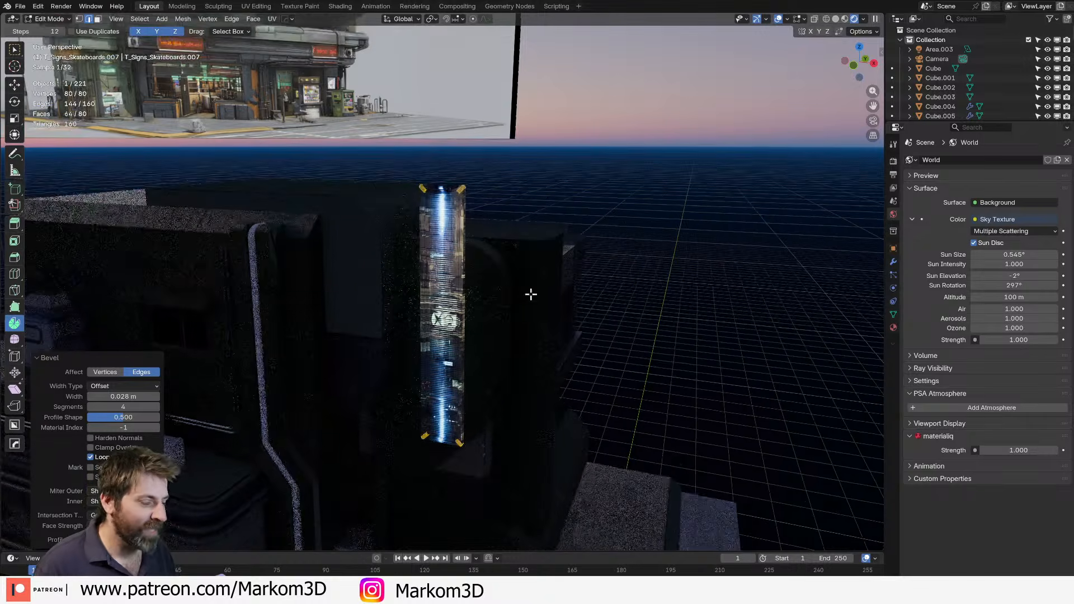
Replace the sign frame's material with the existing MDUV_RMetal_Dark_04 metal material.
key(Tab)
key(Tab)
shift+middle_drag(476, 242, 489, 249)
scroll(490, 263, up, 3)
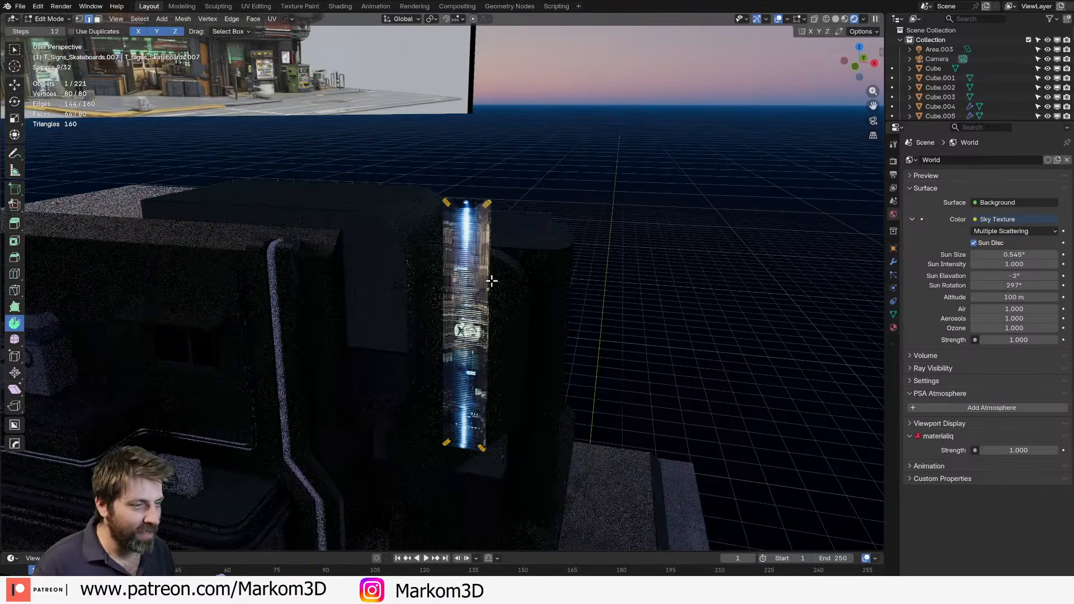
click(893, 328)
click(910, 211)
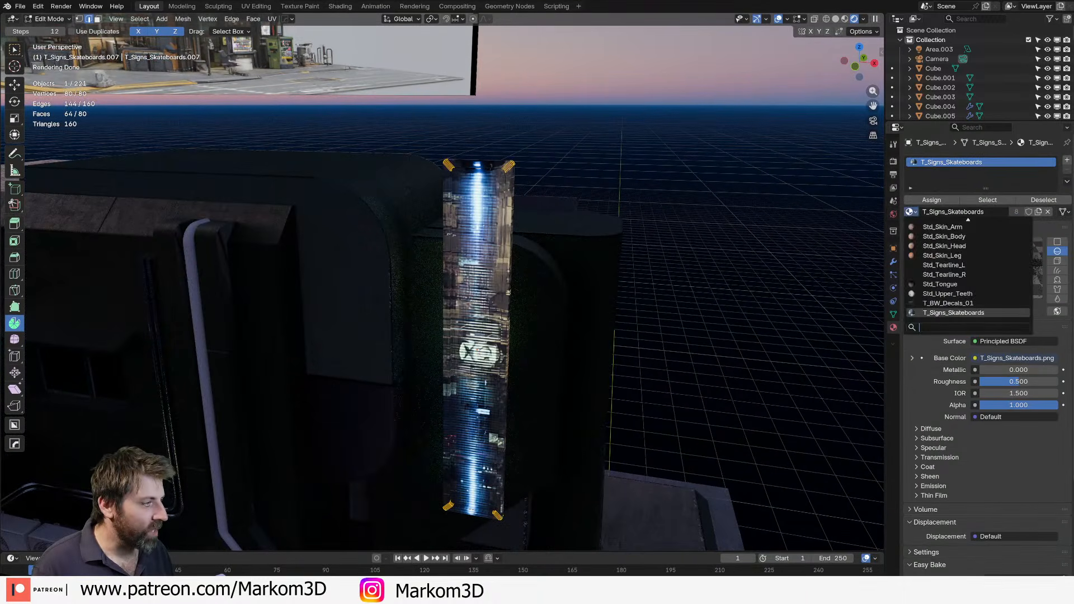
click(914, 212)
click(914, 211)
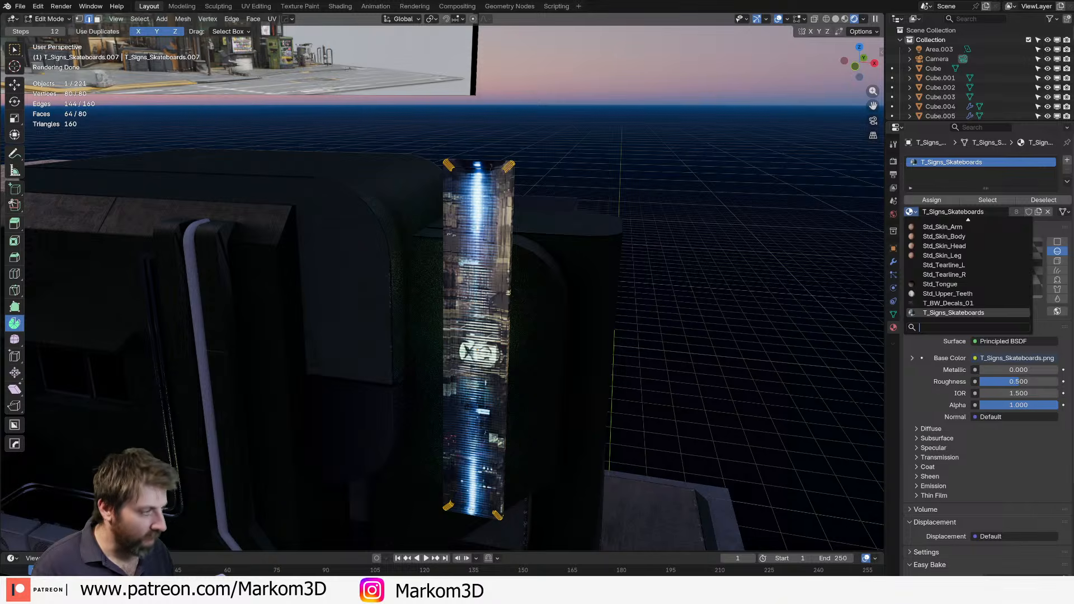
text(metal)
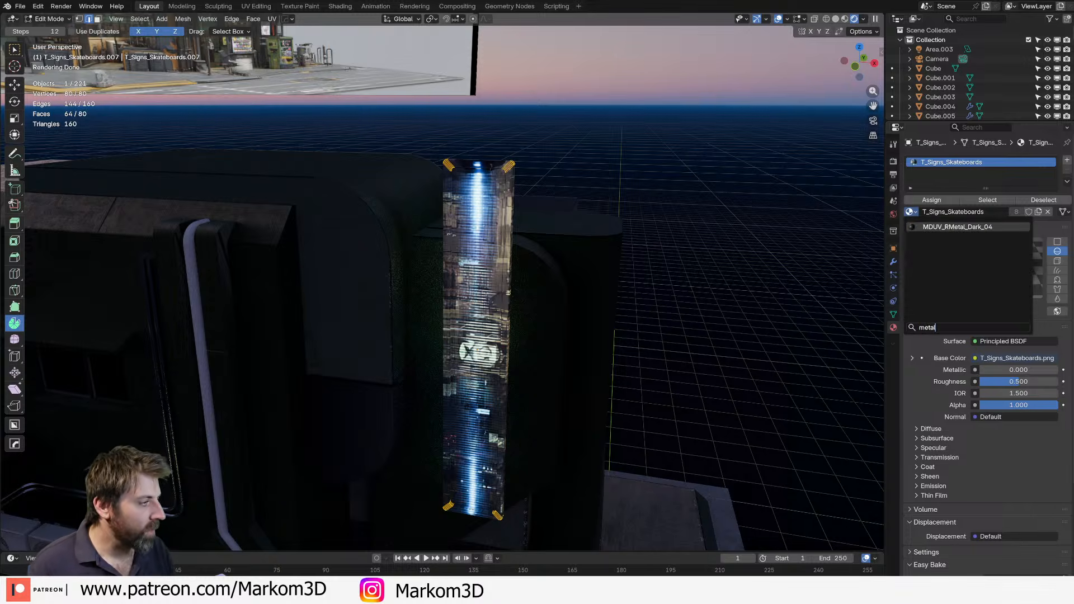
key(Return)
scroll(699, 212, down, 3)
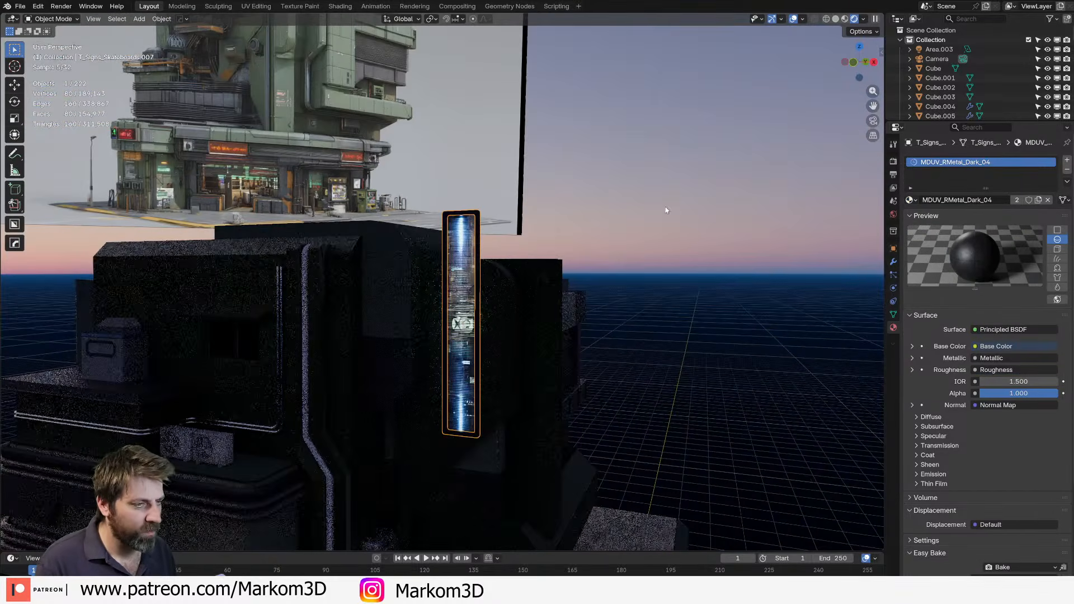
Set the sky texture's sun elevation to 15° in the world settings.
click(894, 161)
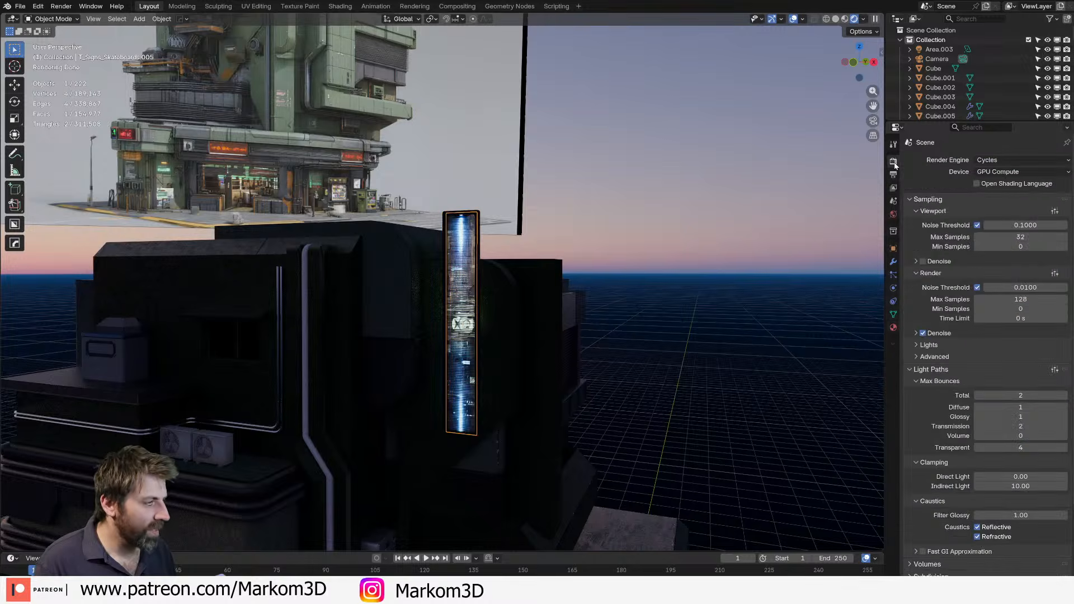
click(894, 315)
click(894, 214)
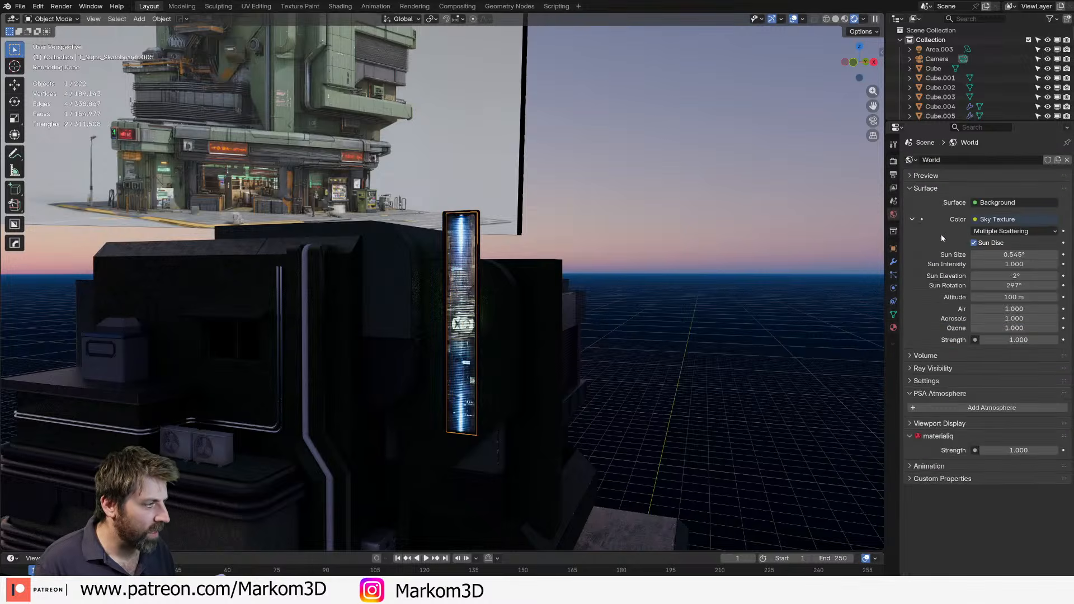
click(1015, 276)
key(Return)
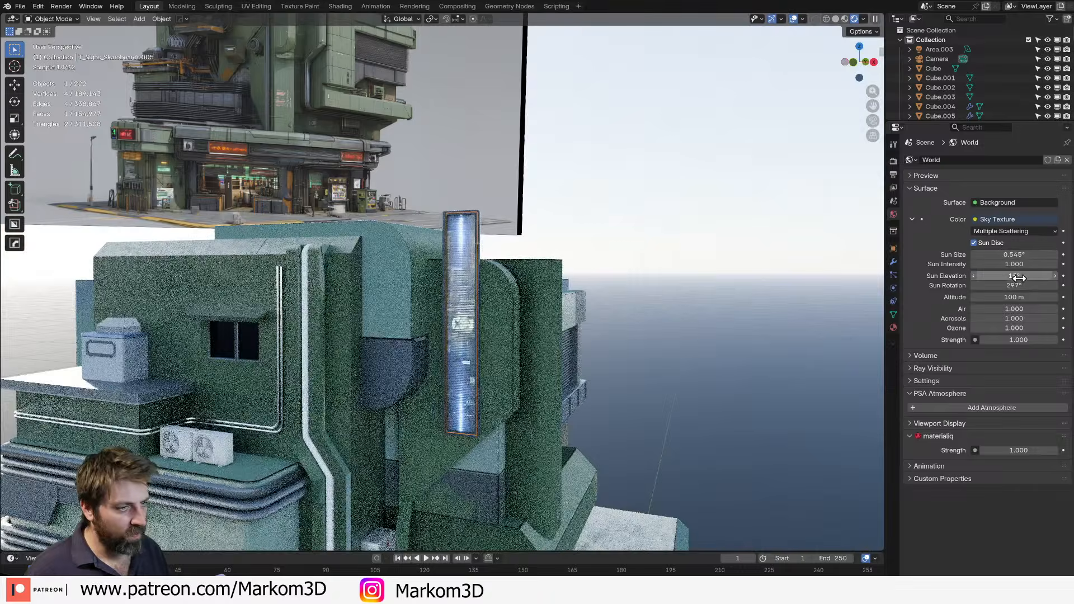
Select the sign frame and, in Edit Mode, delete all its vertices except one at the upper corner.
middle_drag(559, 342, 502, 377)
scroll(500, 361, up, 4)
click(489, 279)
scroll(535, 283, down, 2)
middle_drag(489, 279, 474, 344)
scroll(535, 283, up, 3)
scroll(475, 280, down, 5)
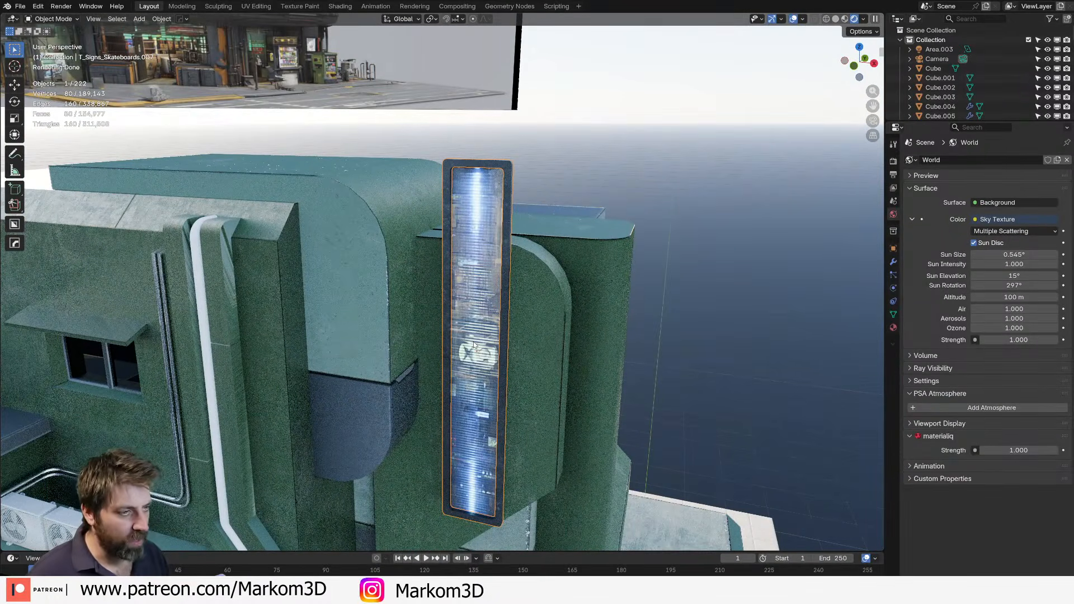
key(Tab)
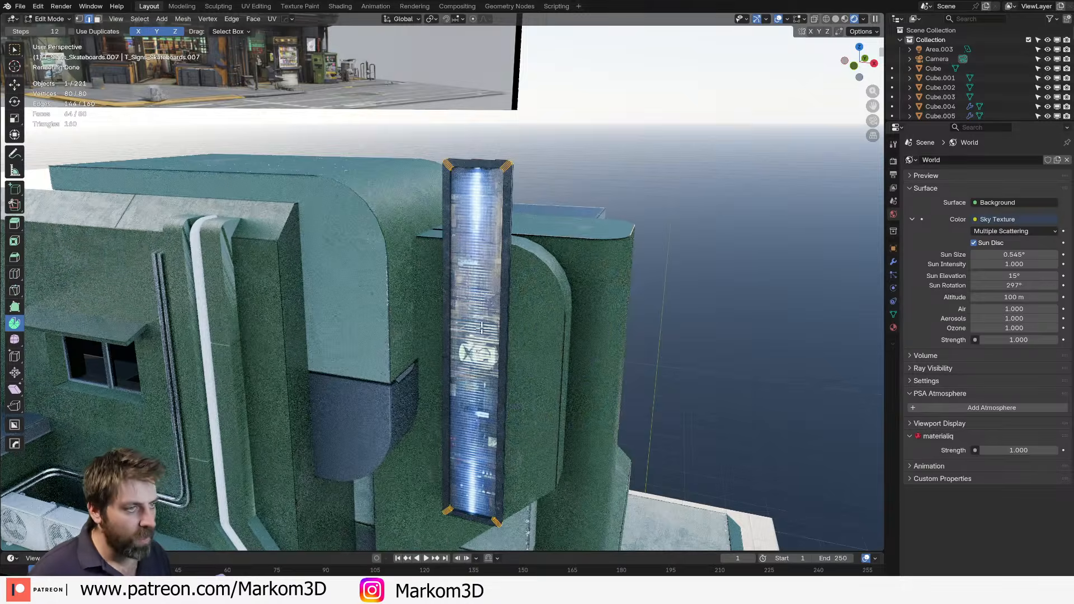
middle_drag(475, 345, 452, 163)
click(452, 163)
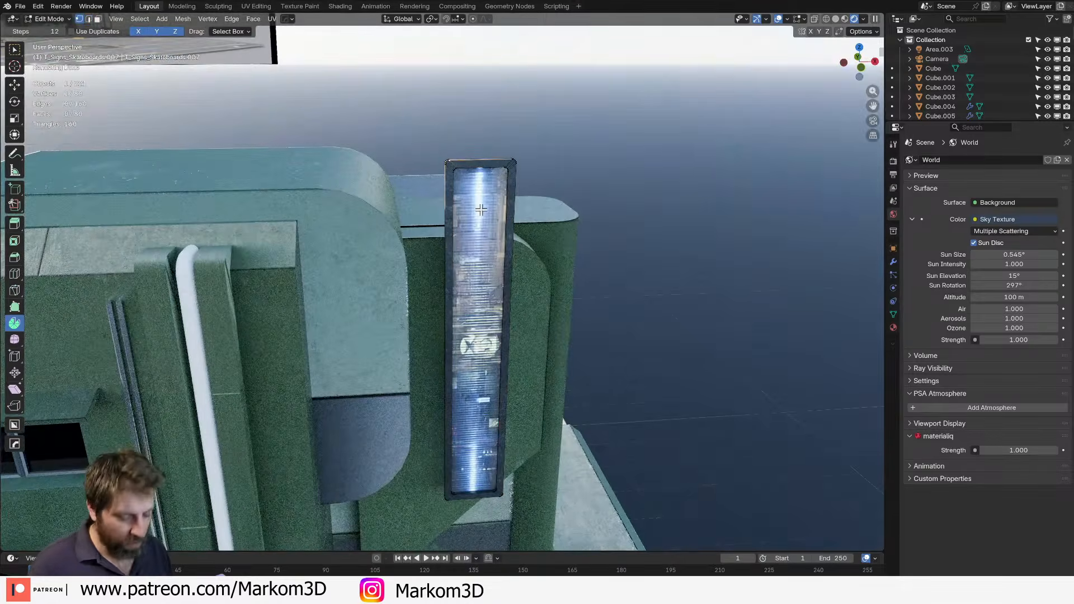
key(ctrl+i)
key(x)
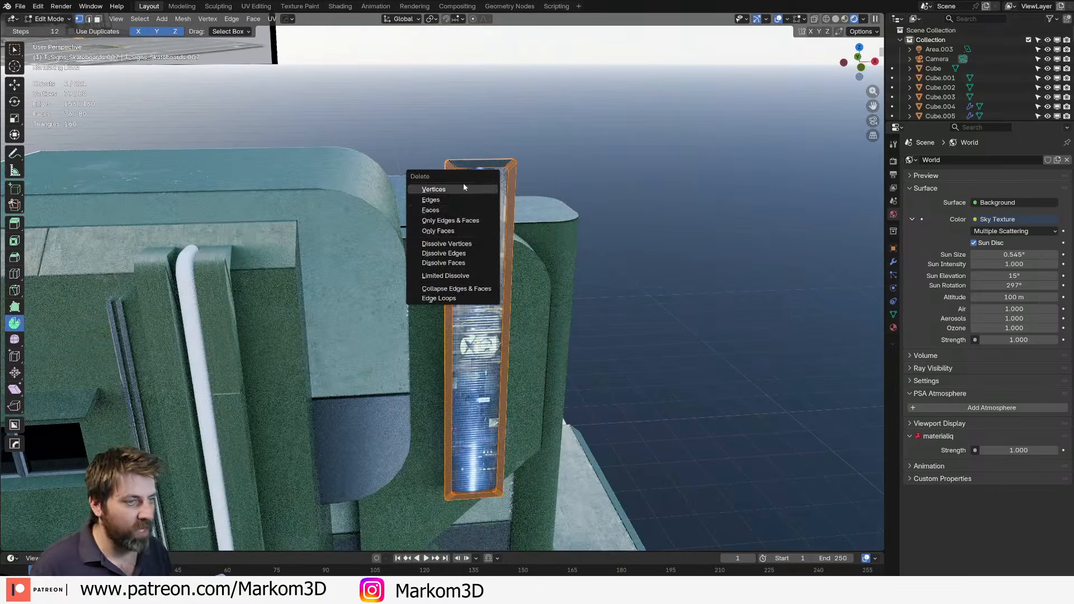
click(470, 189)
In front view, move the remaining vertex slightly outward from the glowing strip's upper corner.
key(KP_3)
key(KP_1)
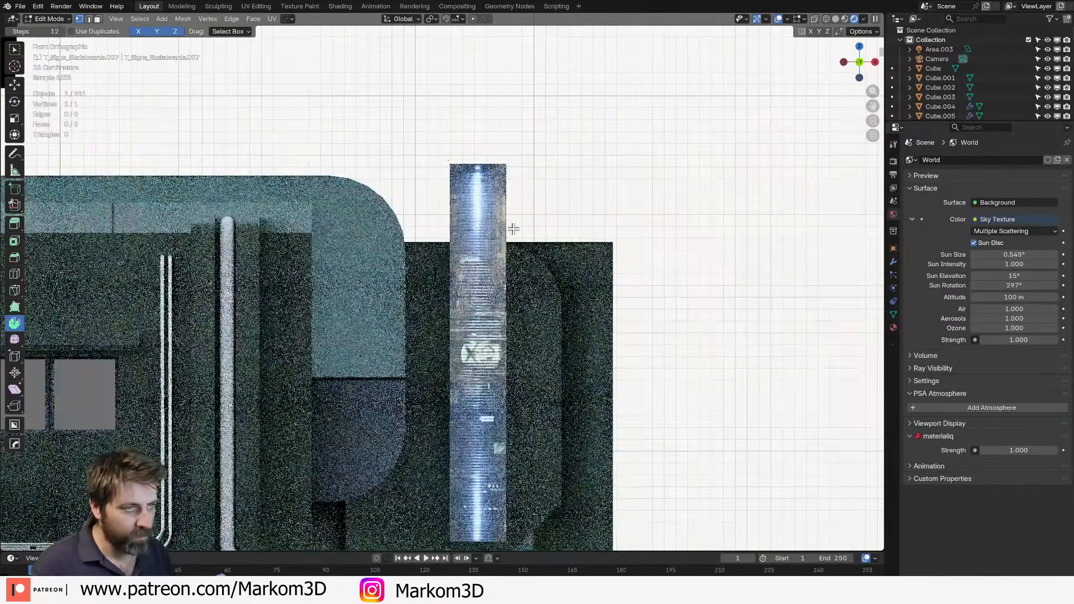
key(g)
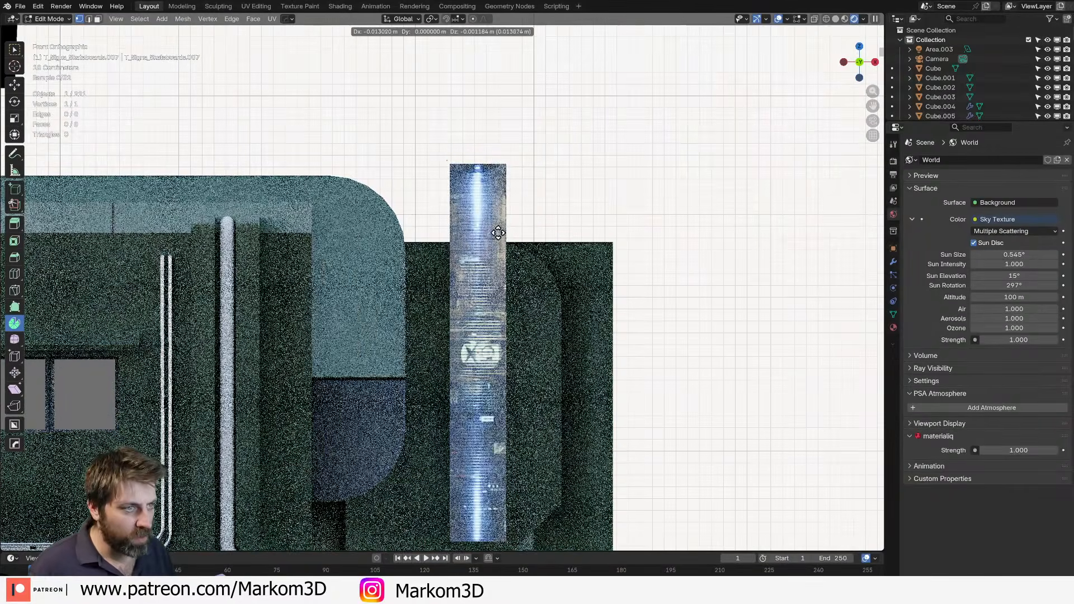
click(498, 233)
Extrude the vertex down along Z into a vertical edge ending just below the glowing strip.
key(z)
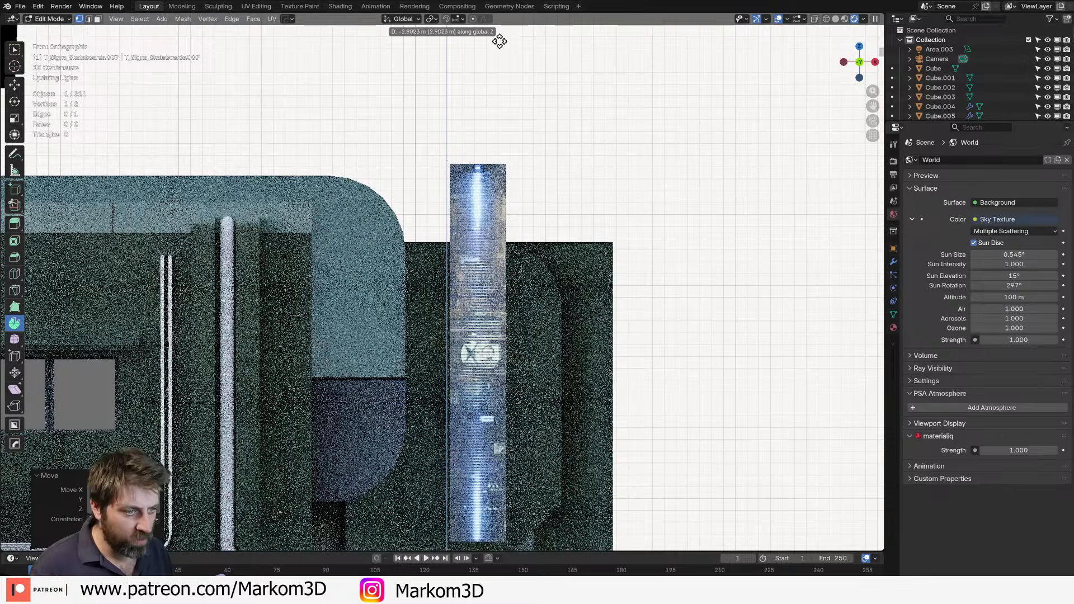
click(502, 76)
shift+middle_drag(475, 416, 468, 342)
key(g)
key(z)
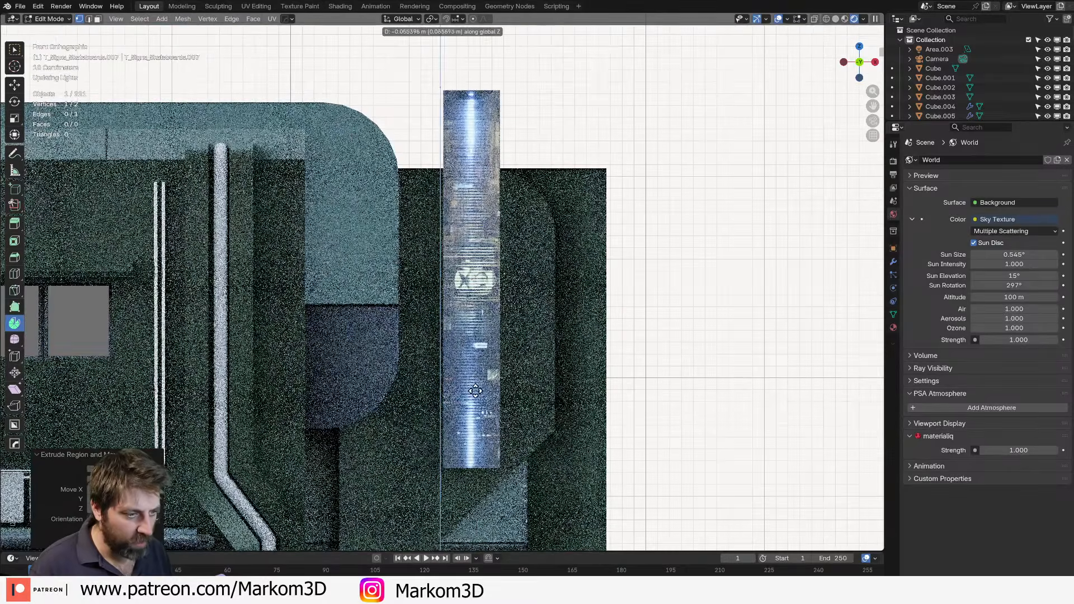
click(476, 430)
Extrude the vertical edge along X across the strip into a plane and shift the far edge about 0.018 m further along X.
key(a)
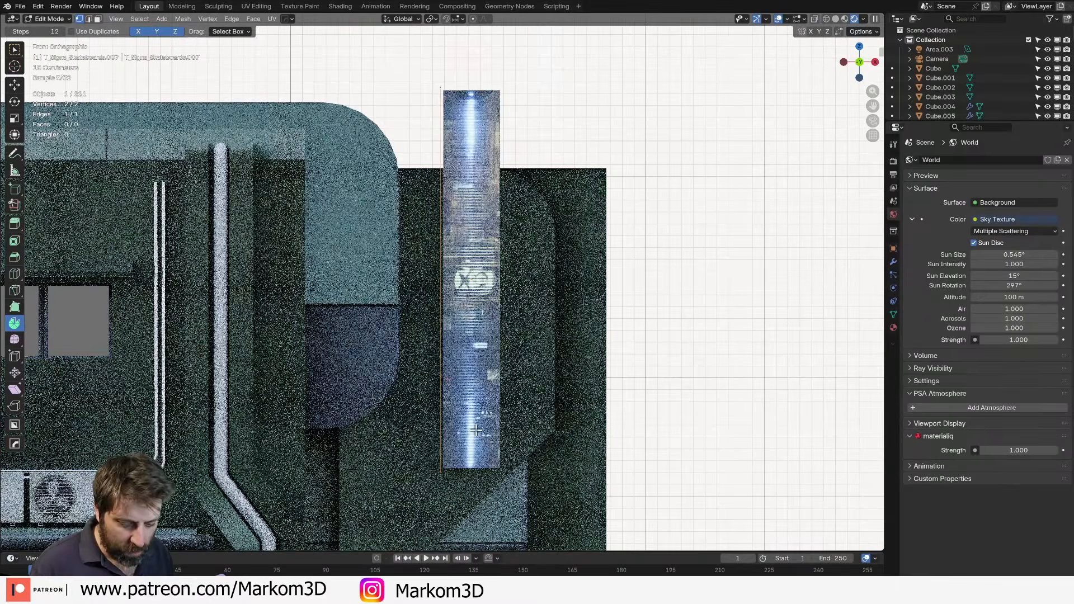
key(e)
key(x)
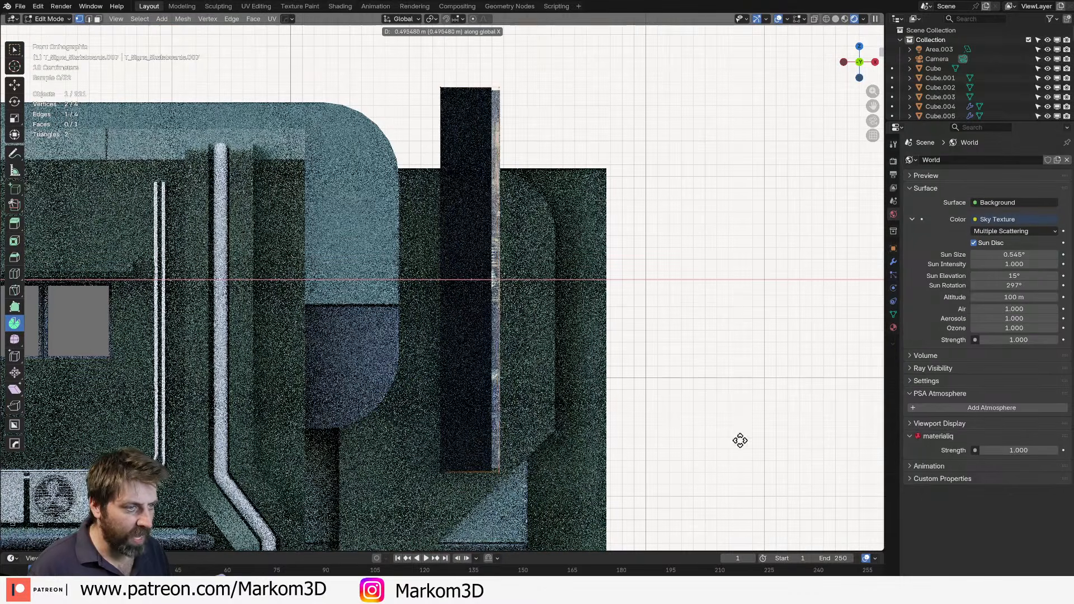
click(766, 436)
key(z)
click(516, 368)
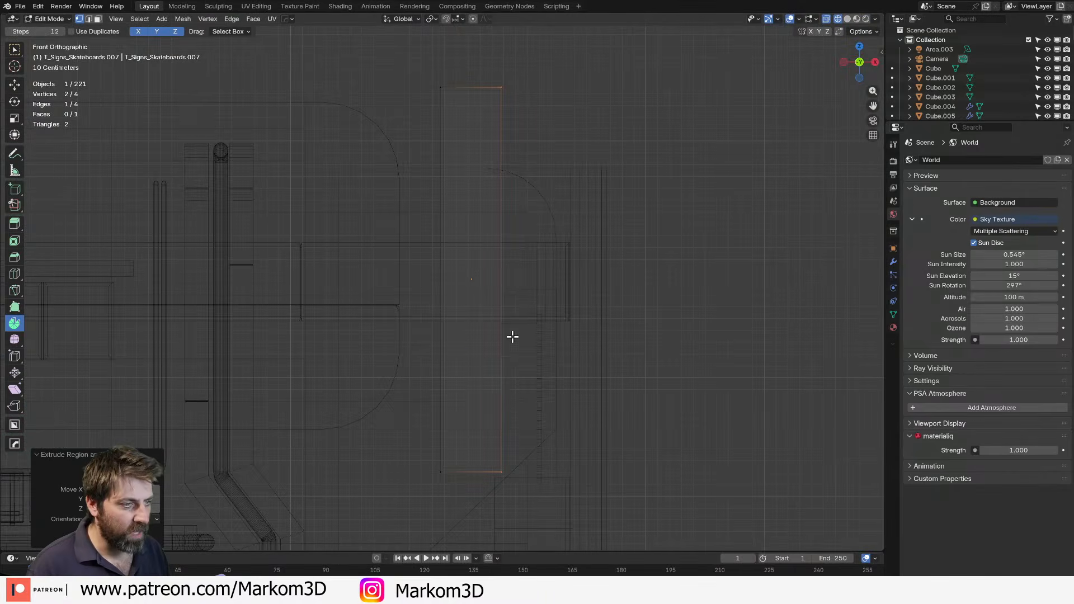
key(z)
click(546, 333)
key(g)
key(x)
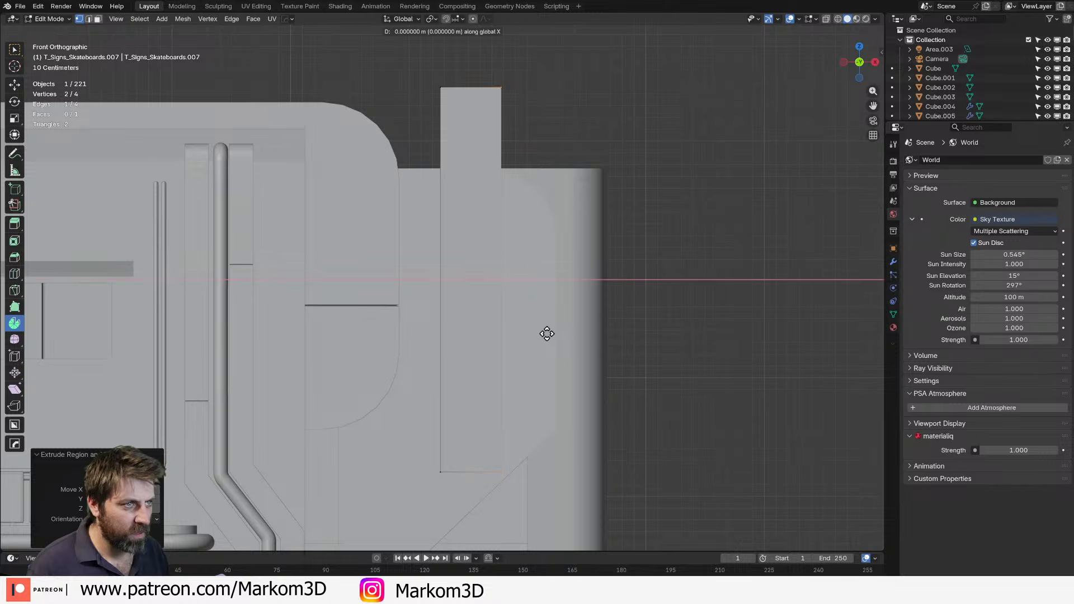
click(559, 336)
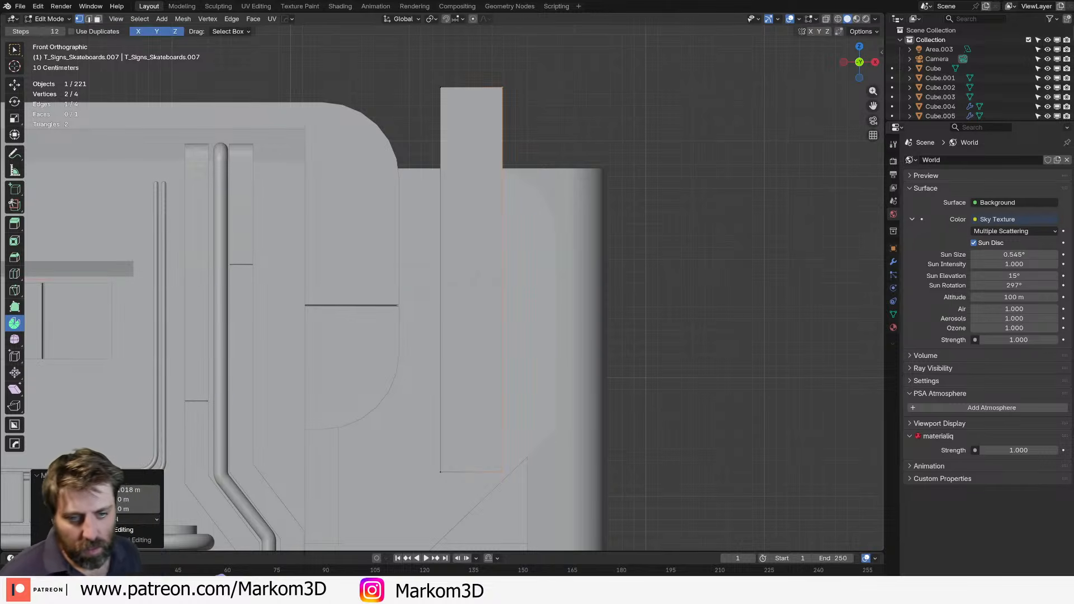
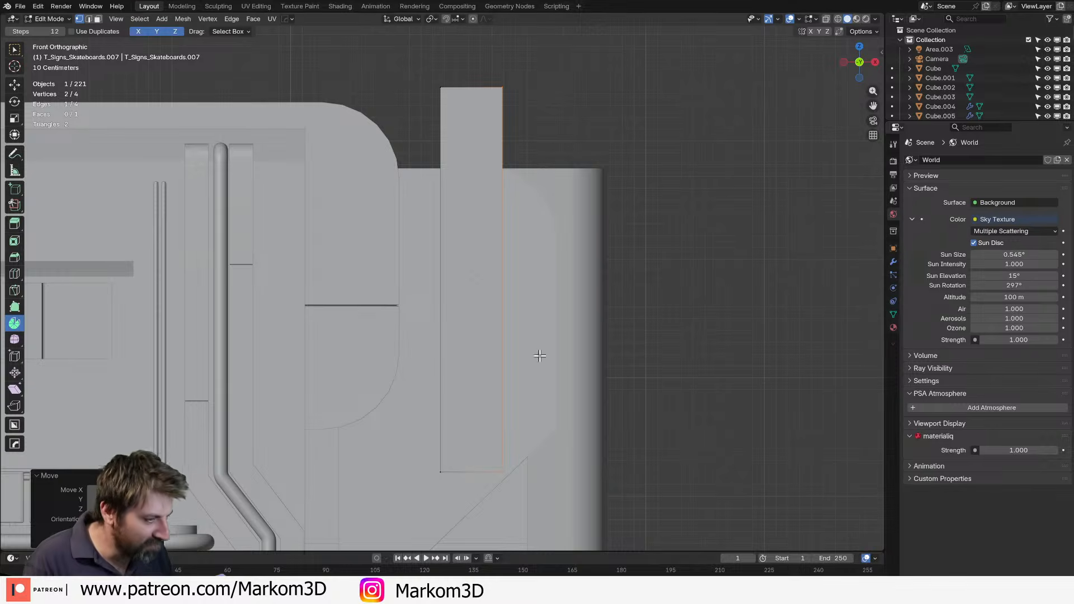
Add a Wireframe modifier to the plane to turn it into a frame.
click(893, 261)
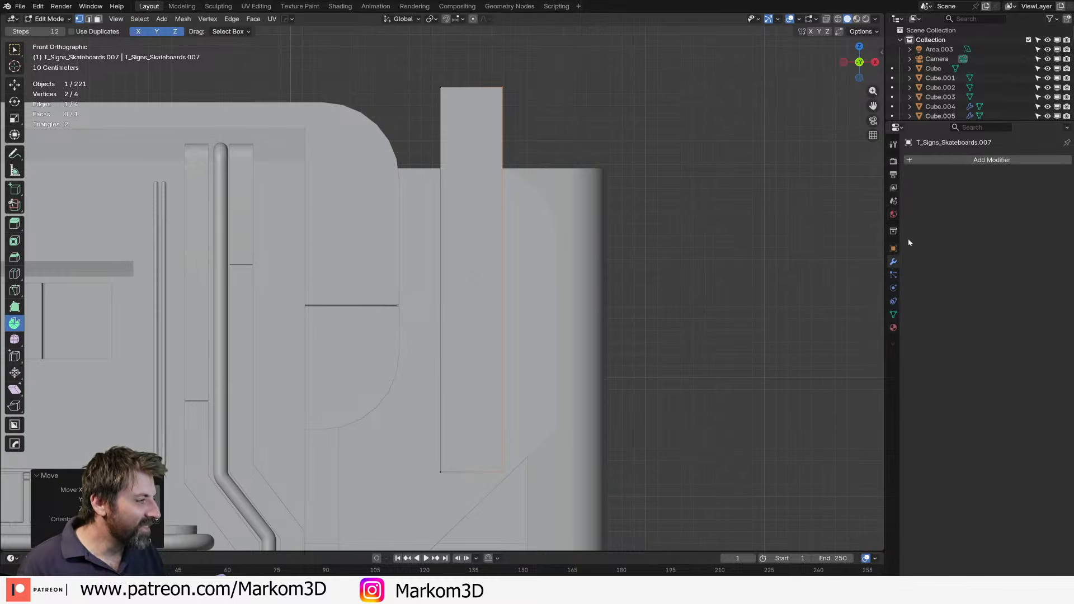
click(946, 160)
mouse_move(933, 242)
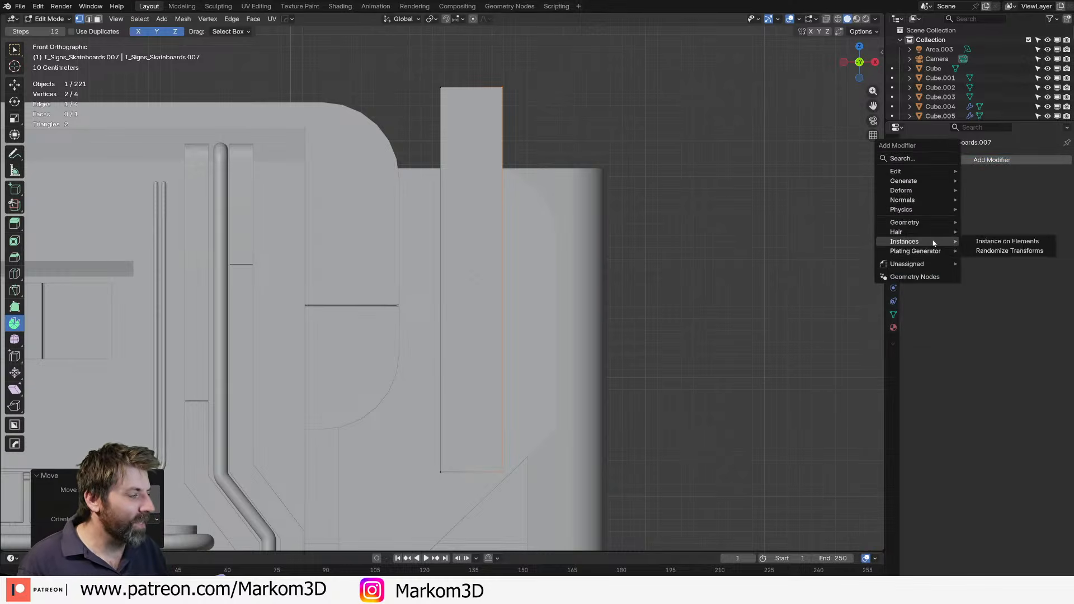
mouse_move(927, 183)
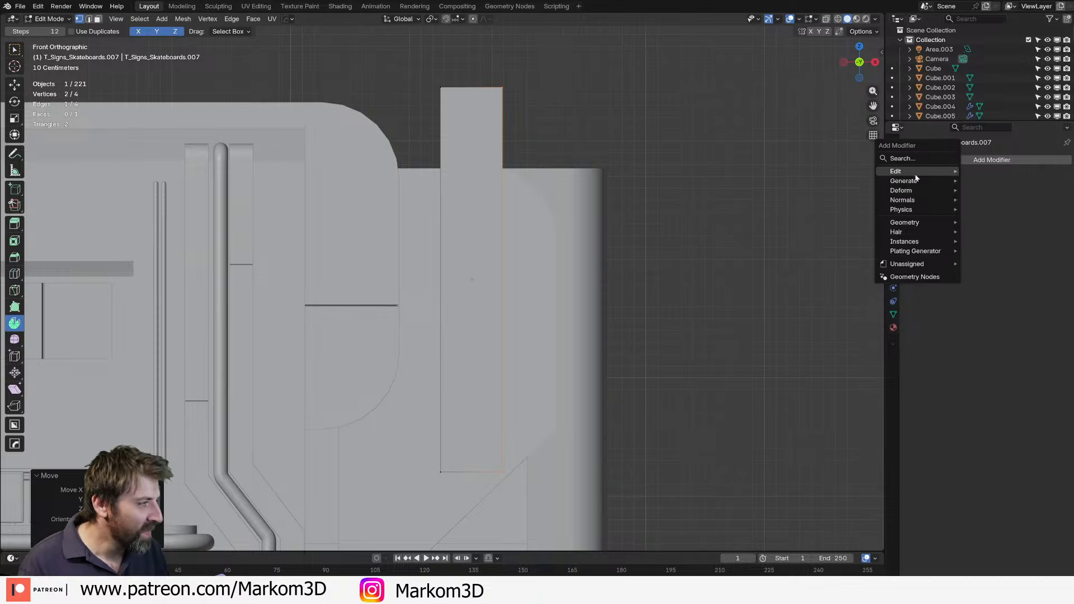
mouse_move(916, 175)
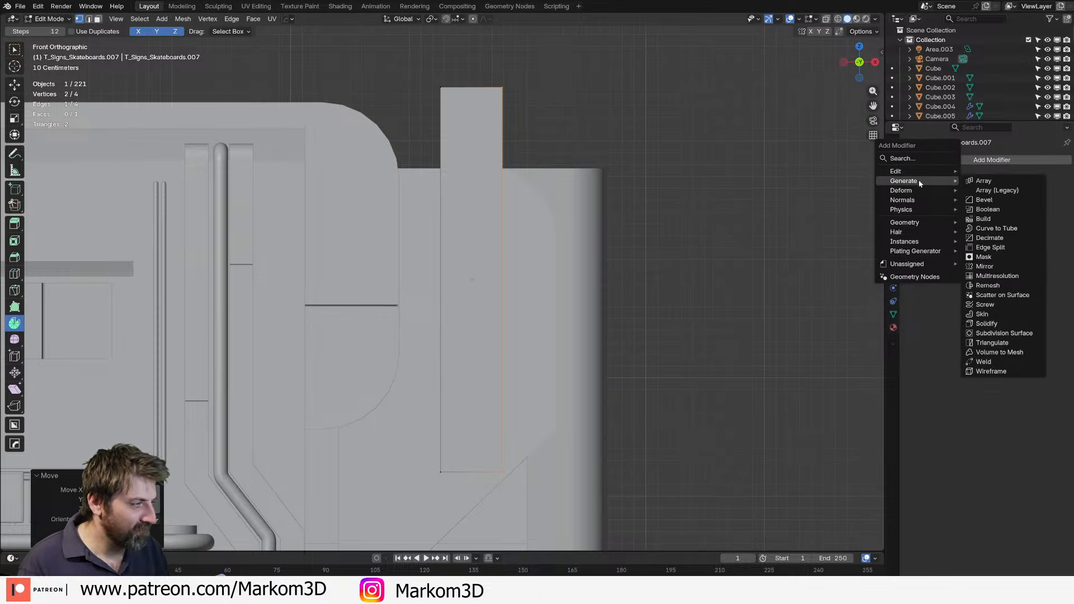
click(991, 372)
Return to Object Mode, inspect the frame's upper corner up close, and enable Boundary on the Wireframe modifier.
middle_drag(861, 367, 519, 312)
key(Tab)
middle_drag(532, 228, 548, 275)
key(KP_1)
scroll(547, 276, up, 2)
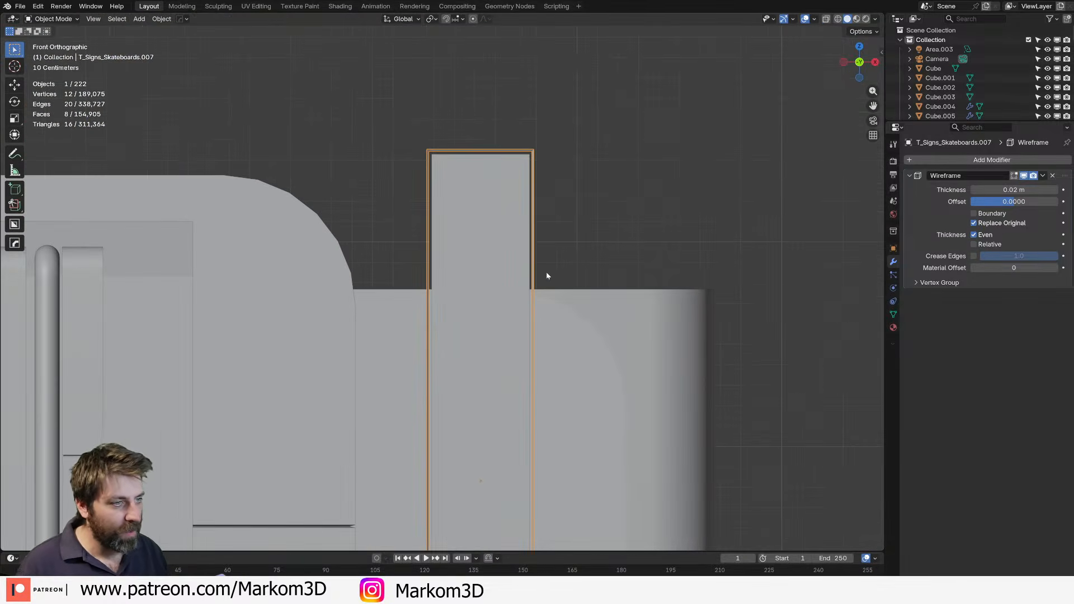
shift+middle_drag(554, 338, 542, 242)
middle_drag(551, 204, 507, 228)
scroll(489, 175, up, 1)
shift+middle_drag(489, 168, 485, 267)
scroll(485, 267, up, 5)
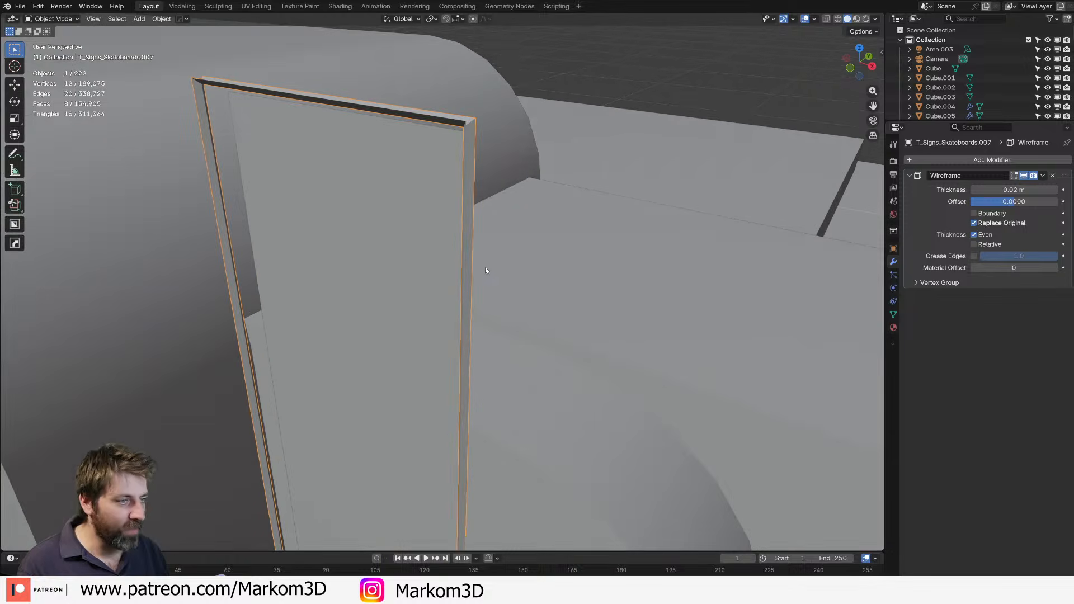
click(974, 214)
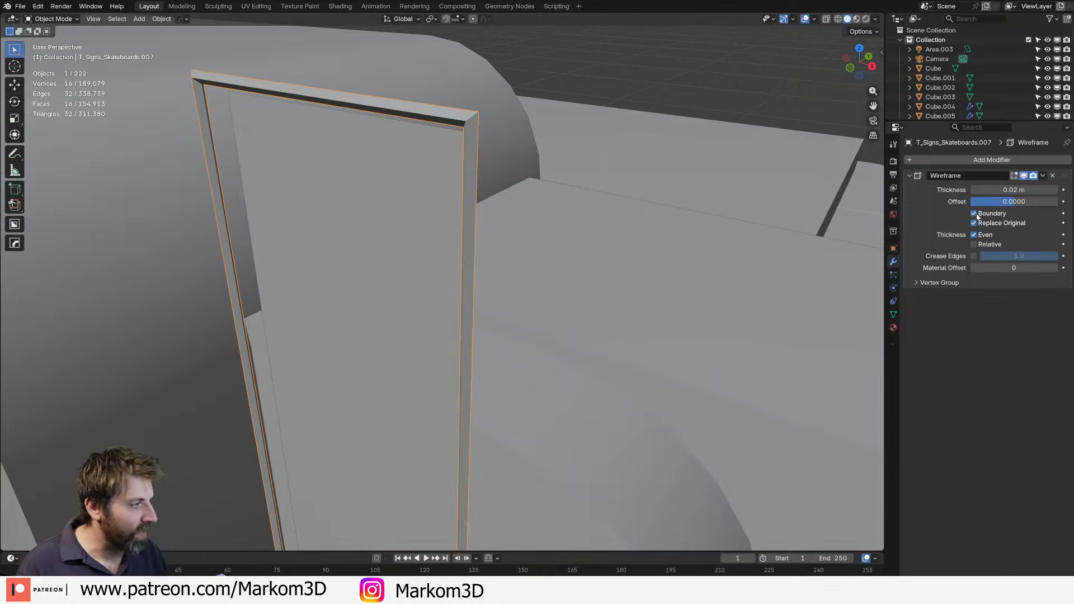
Add a Bevel modifier below the Wireframe modifier and check the frame's corners in front view.
click(956, 157)
mouse_move(955, 156)
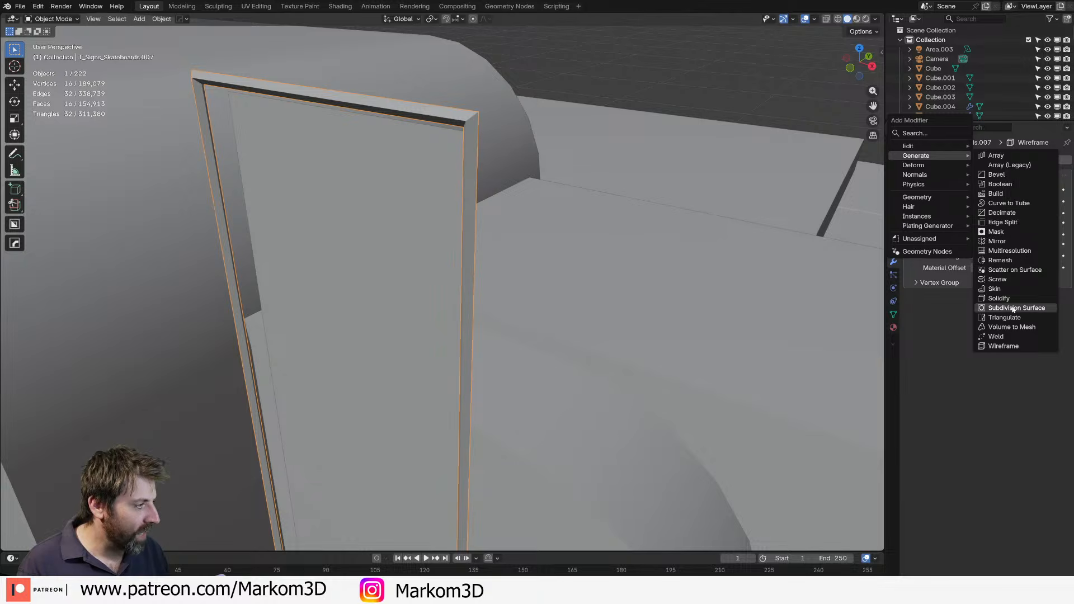
click(997, 175)
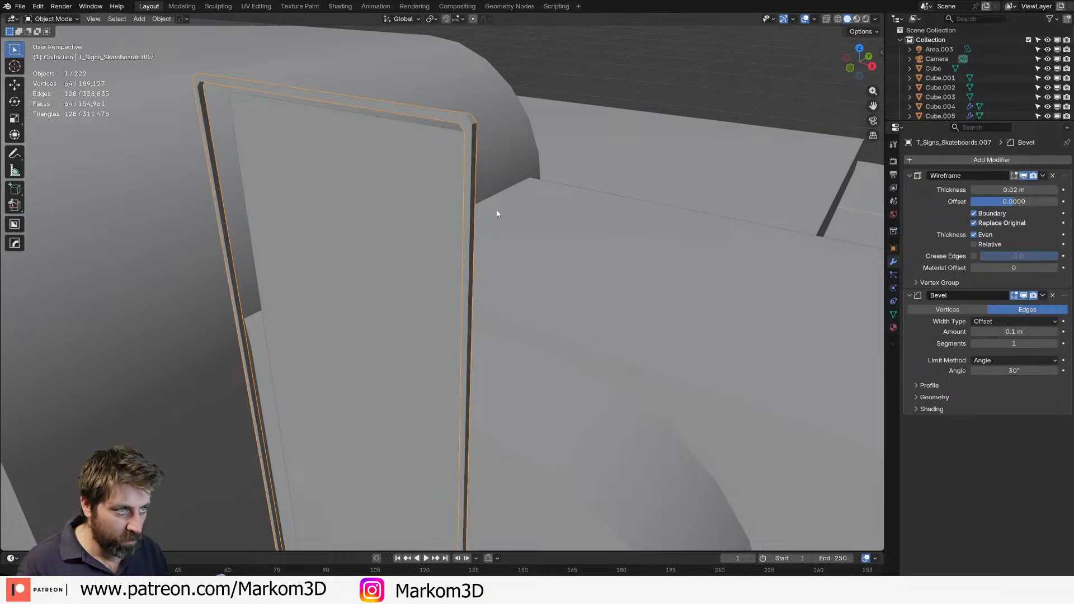
middle_drag(494, 211, 522, 246)
key(KP_1)
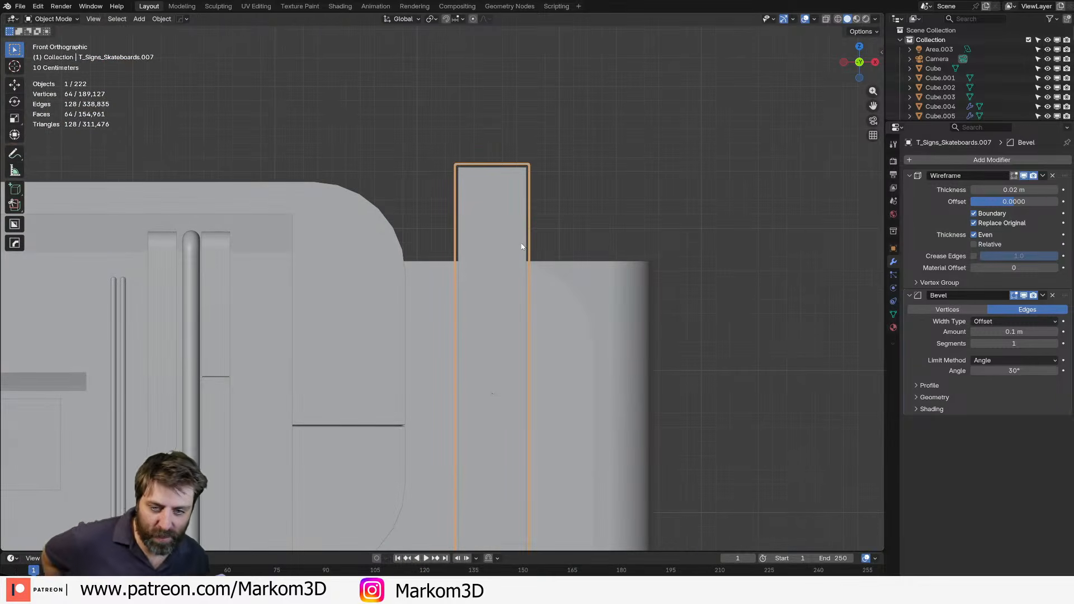
Add two horizontal loop cuts across the tall frame plane and scale them apart along Z towards its ends.
shift+middle_drag(450, 297, 472, 239)
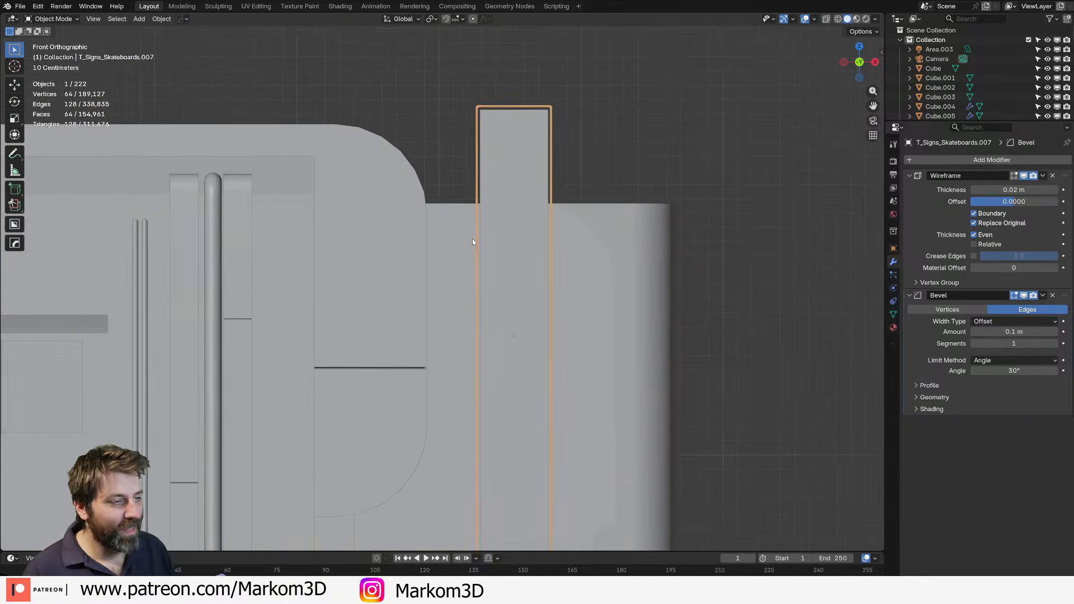
key(Tab)
key(2)
click(476, 318)
shift+middle_drag(476, 318, 486, 280)
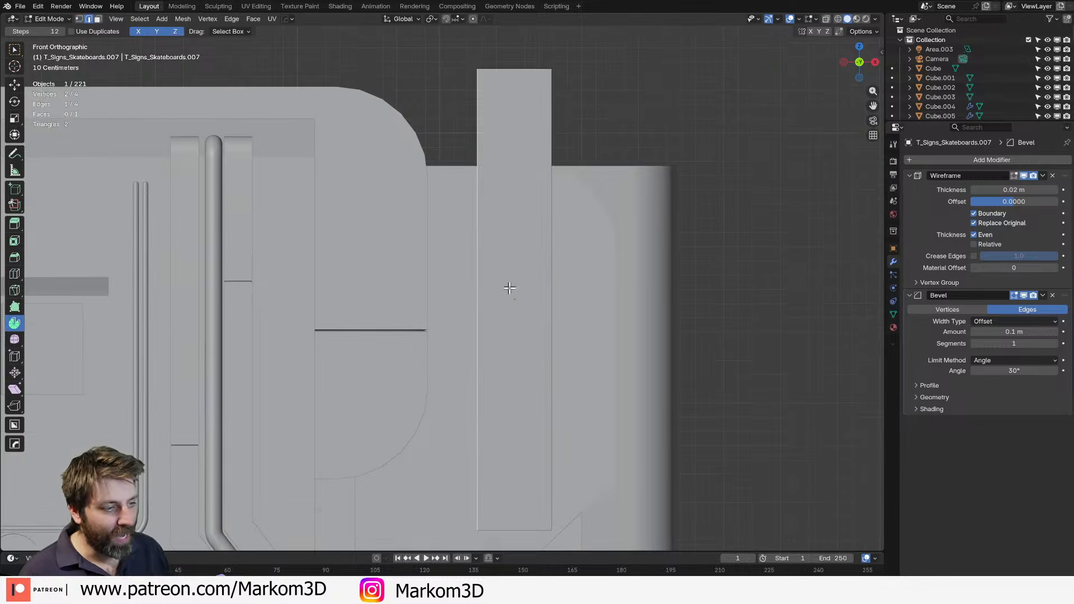
key(ctrl+r)
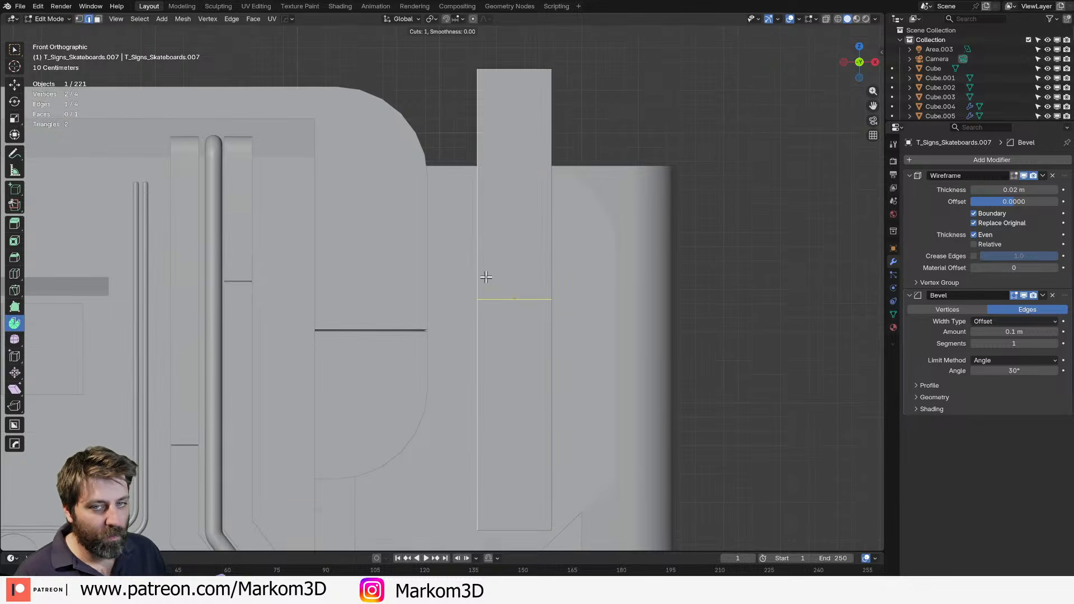
scroll(486, 278, up, 1)
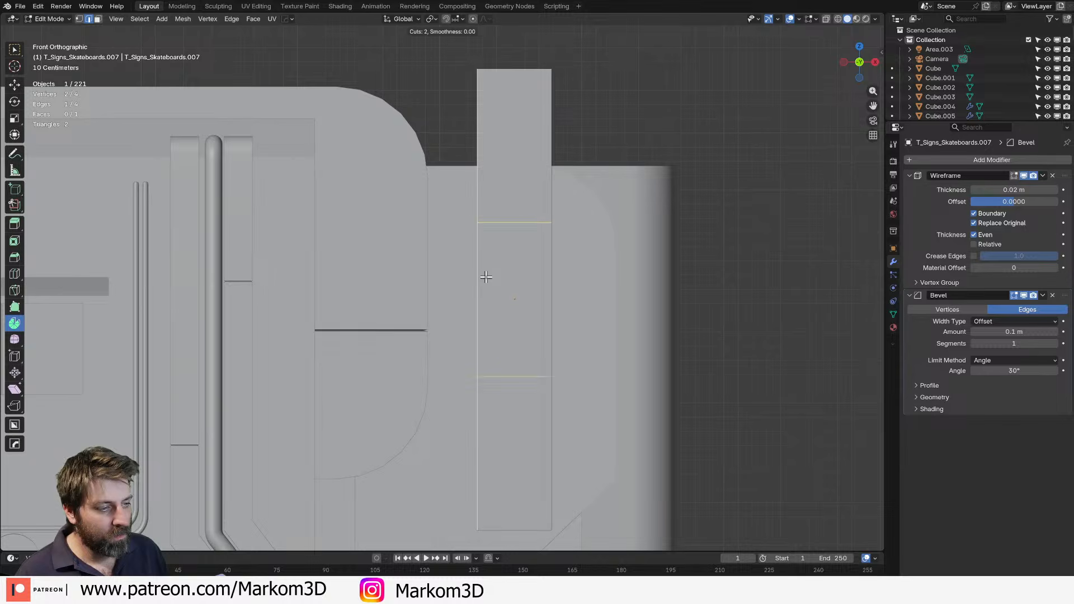
click(485, 278)
right_click(485, 278)
key(s)
key(z)
click(580, 364)
Extrude the frame plane's middle side edge along X towards the building to form the mounting arms.
click(462, 318)
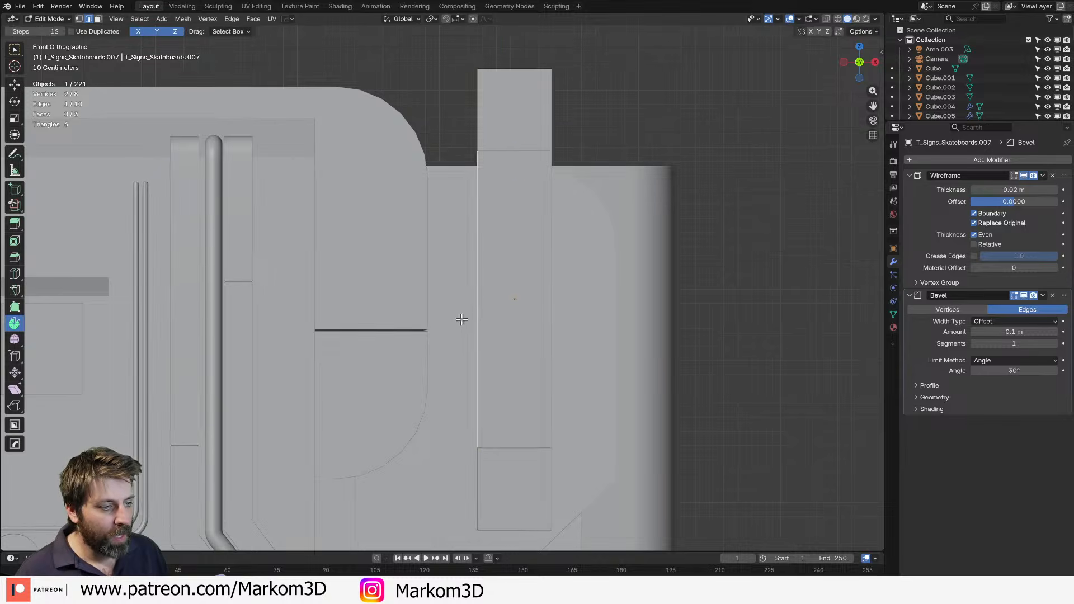
key(e)
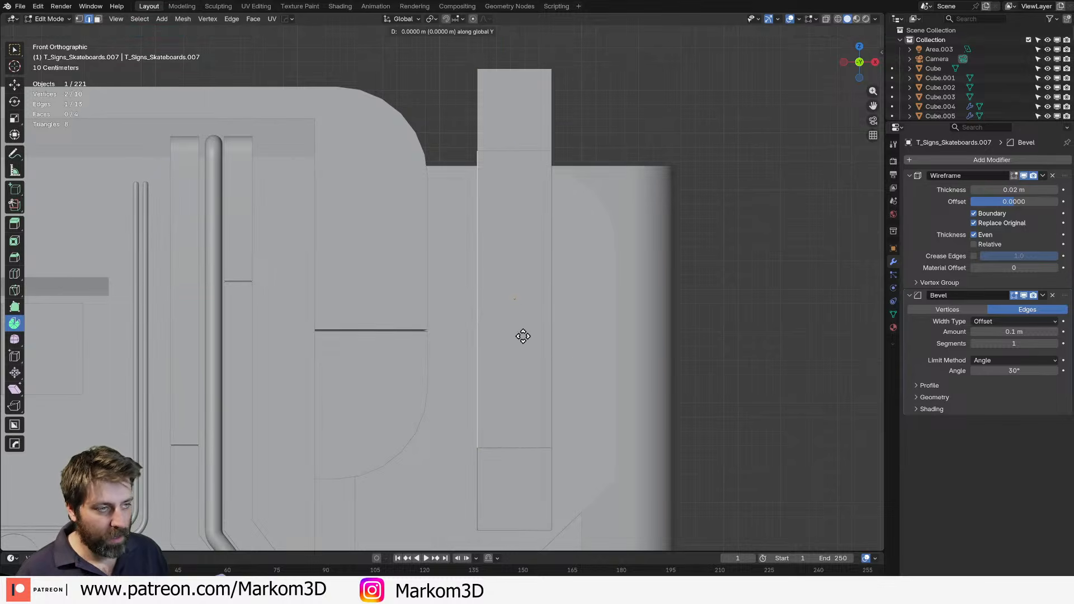
key(x)
click(449, 337)
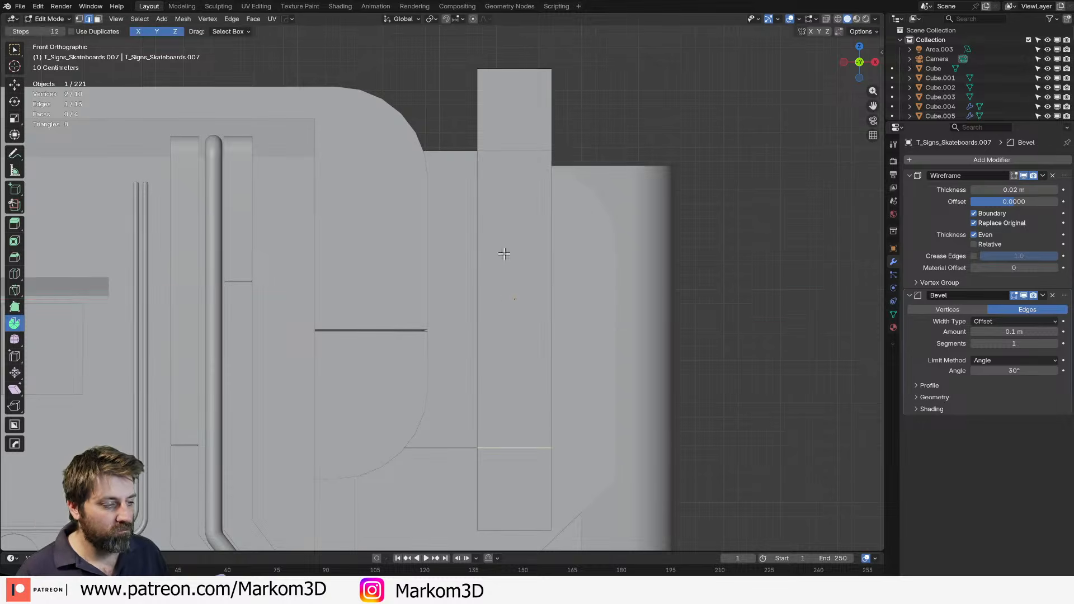
Try to delete the two horizontal edges crossing the tall plane and undo the deletion.
shift+click(510, 150)
key(x)
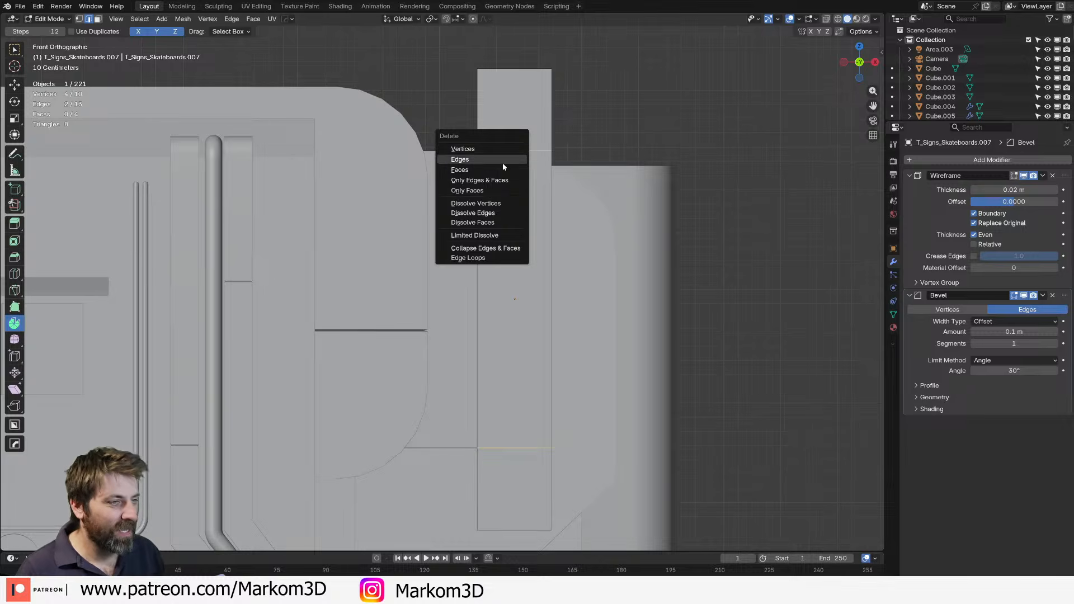
click(503, 163)
key(Tab)
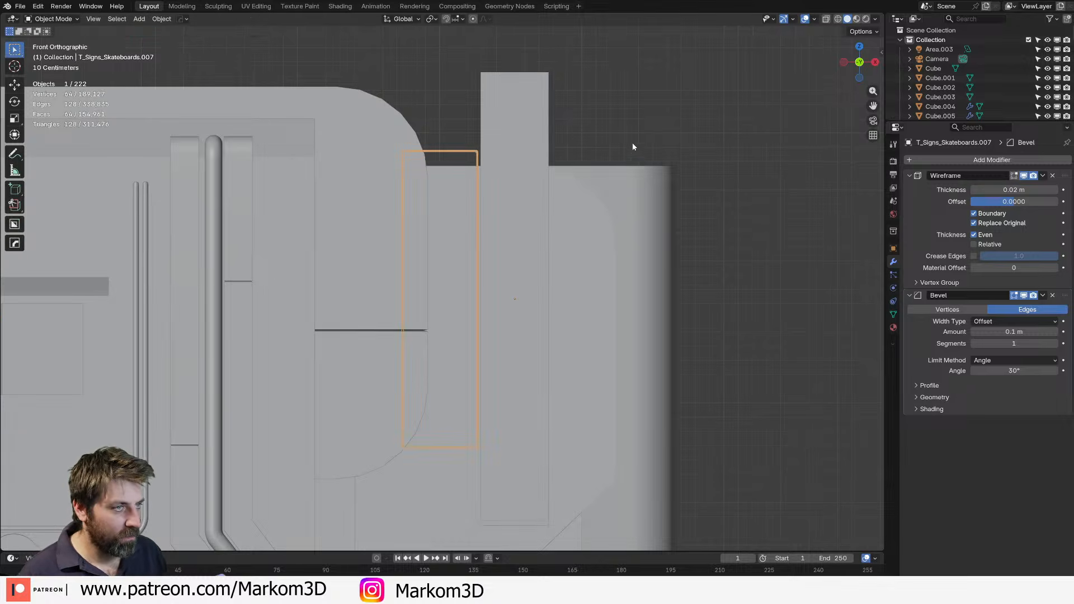
key(ctrl+z)
key(ctrl+z)
key(Tab)
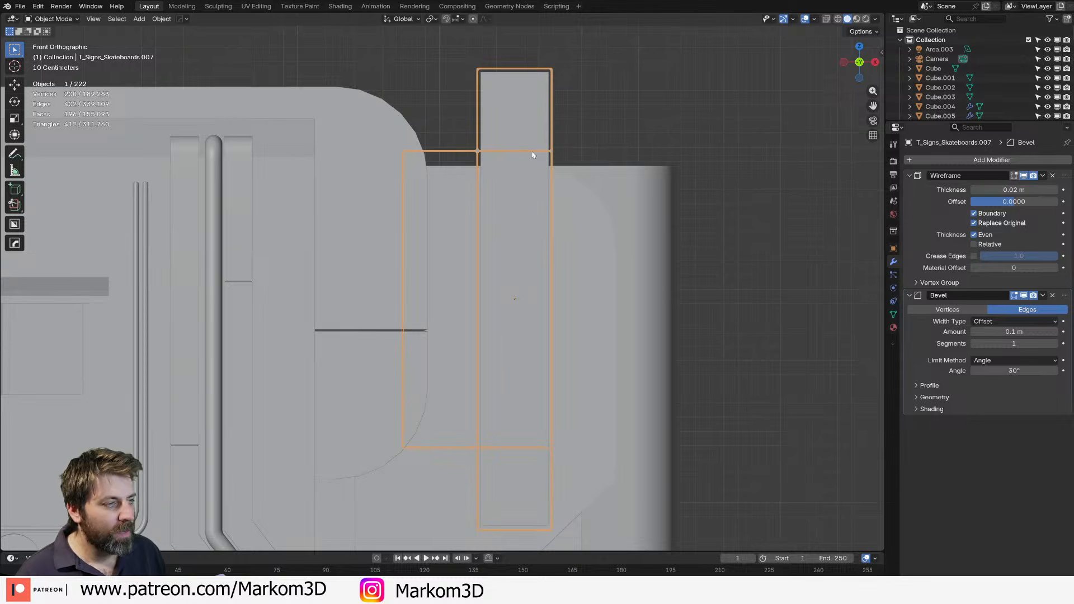
key(Tab)
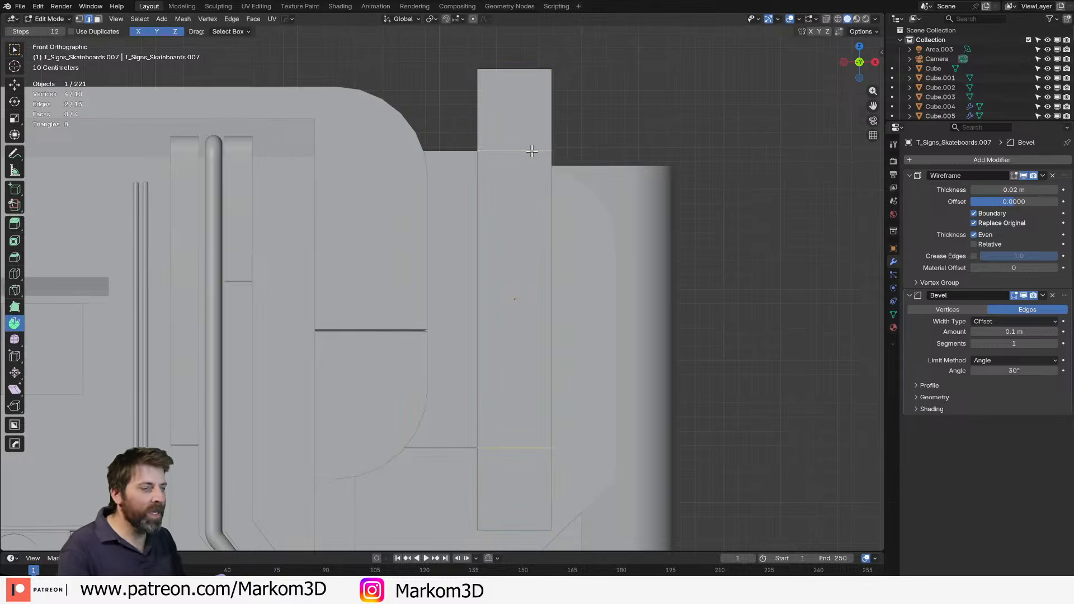
key(Tab)
key(Tab)
key(Tab)
key(Tab)
key(Tab)
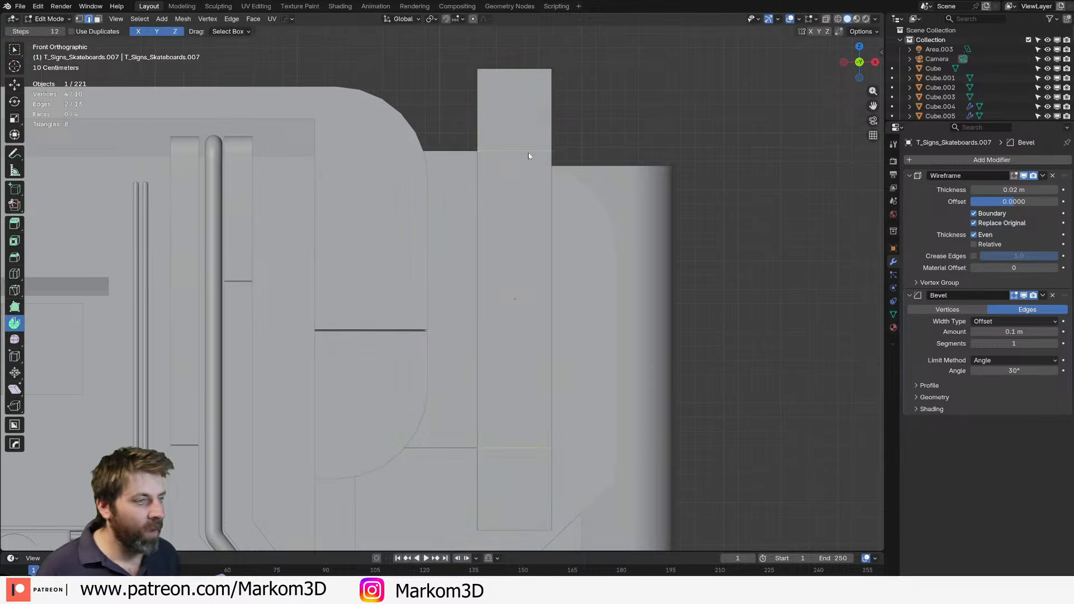
key(Tab)
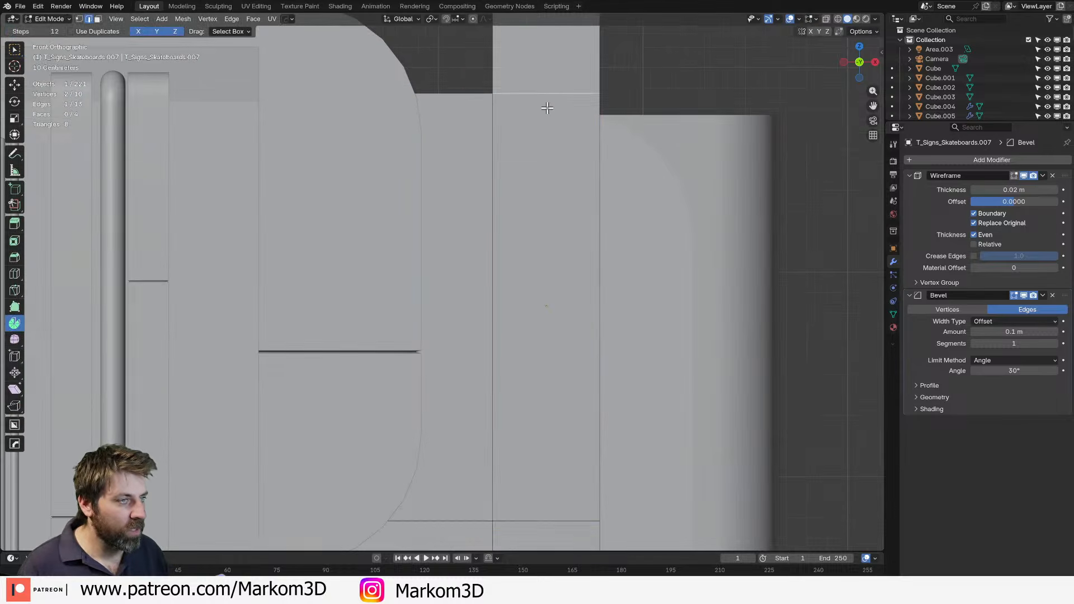
Delete the upper and lower crossing edges of the tall plane as edge loops.
key(x)
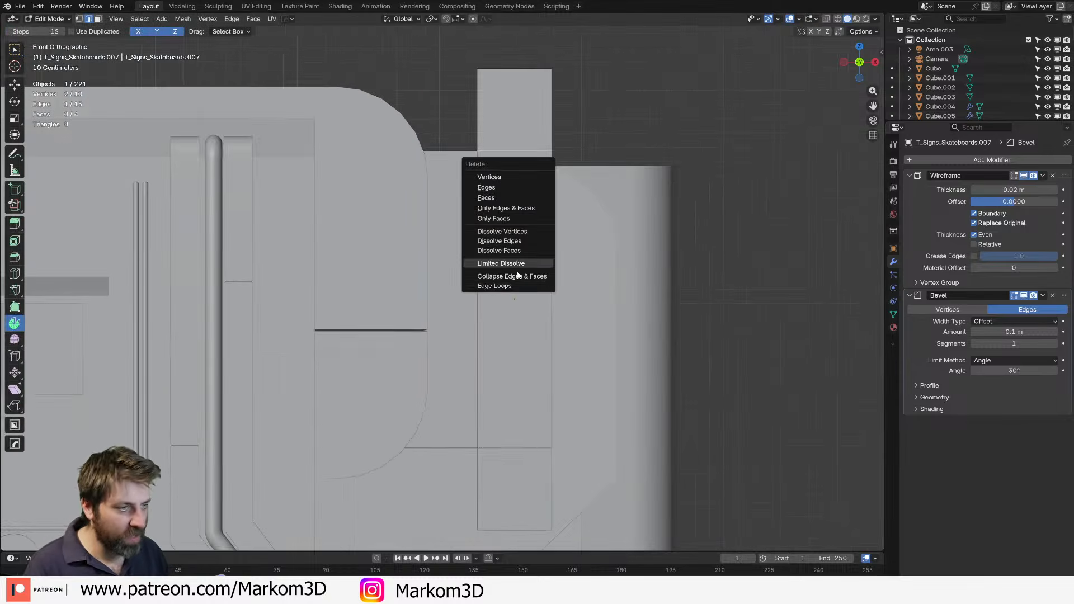
click(518, 288)
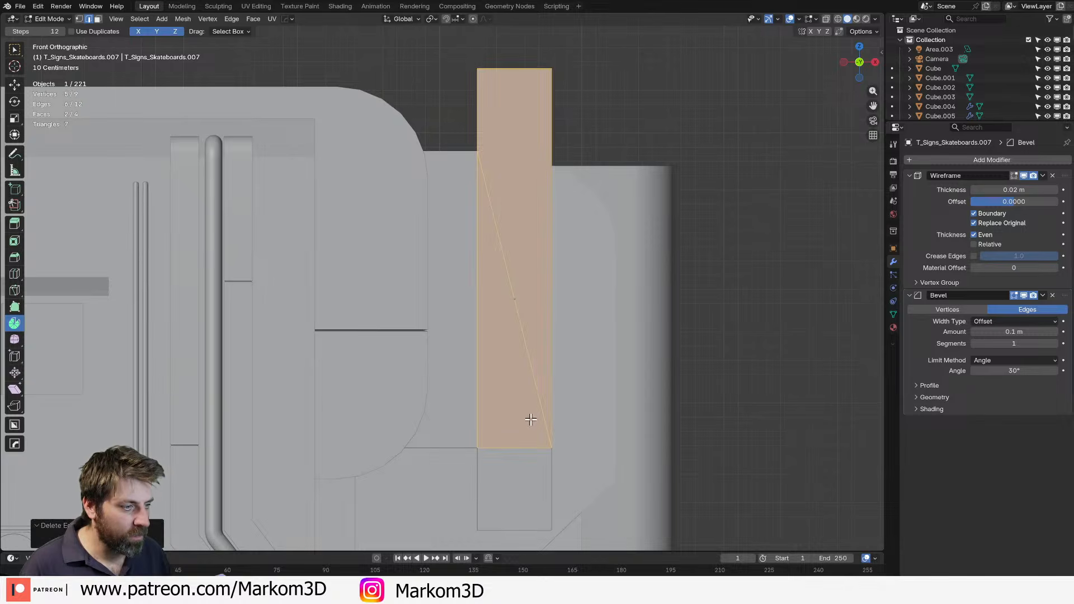
click(522, 448)
key(x)
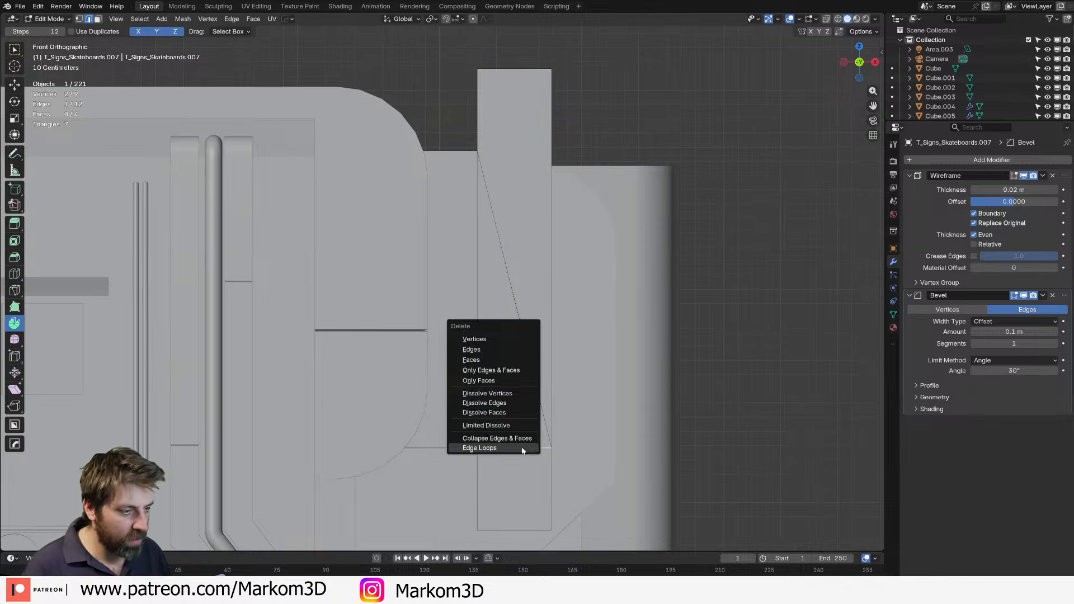
click(523, 447)
Delete the leftover diagonal edge running across the tall plane.
key(1)
click(555, 447)
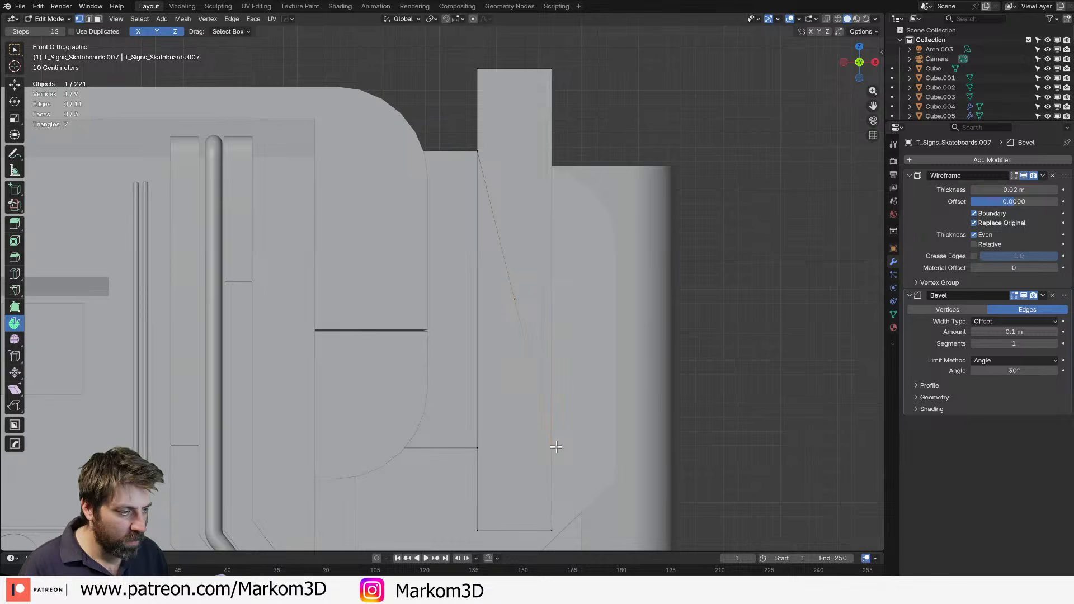
key(2)
click(525, 348)
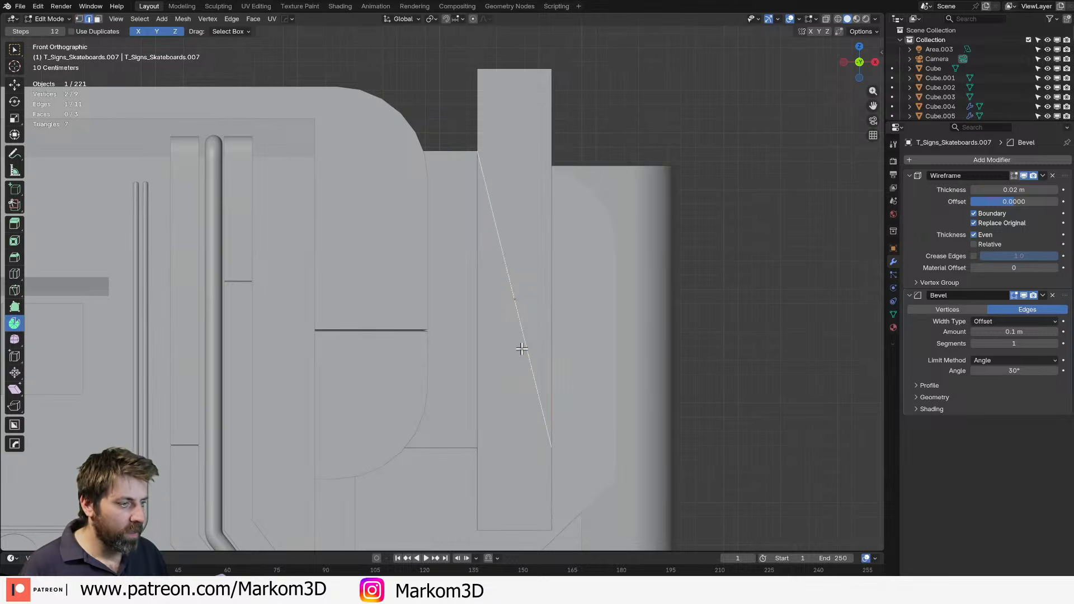
key(x)
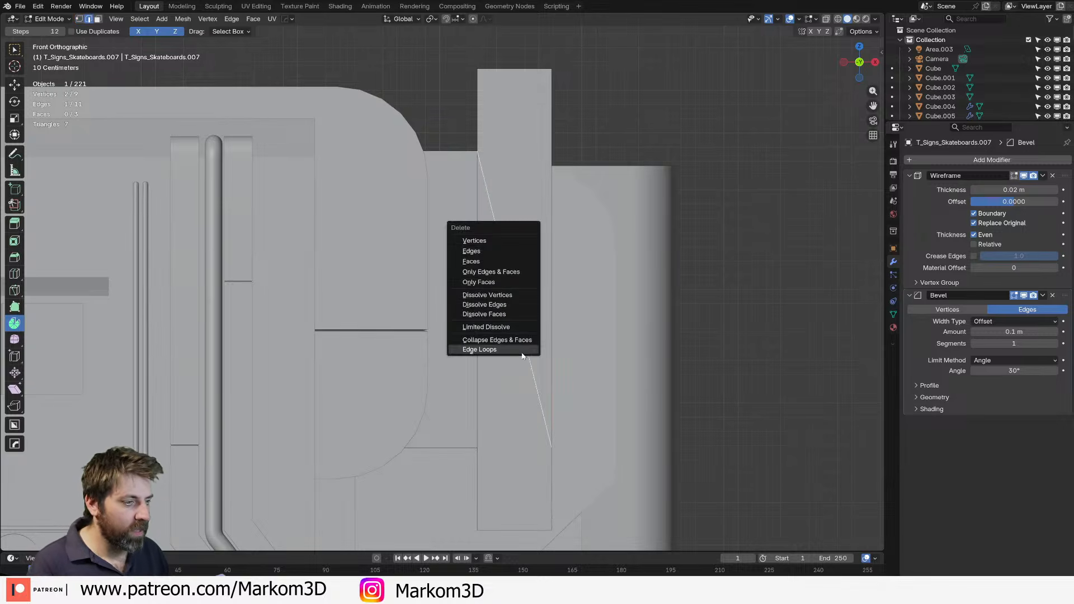
click(497, 251)
Fill the tall plane's boundary loop with a single face and return to Object Mode.
alt+click(552, 447)
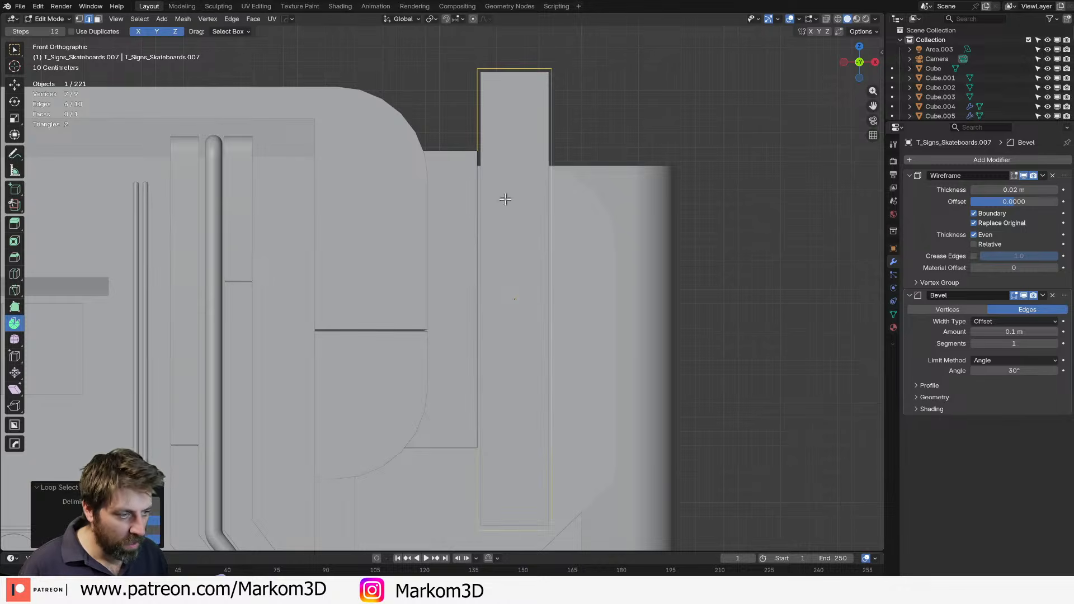
key(f)
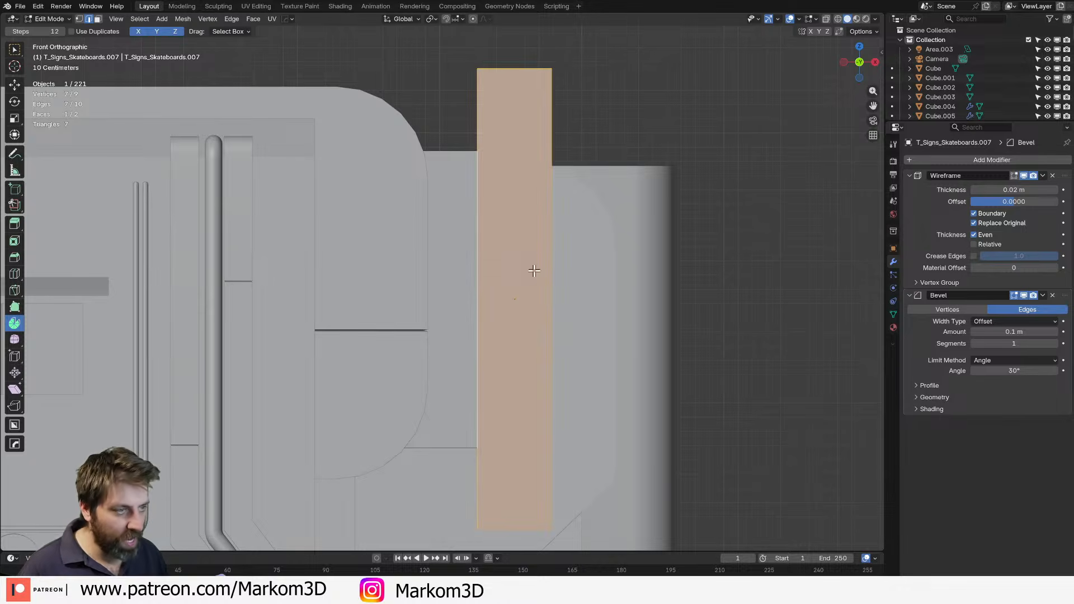
key(z)
click(587, 271)
key(Tab)
Set the frame's Wireframe thickness to 0.038 m and its Bevel segments to 2.
scroll(707, 338, down, 2)
key(alt+a)
middle_drag(706, 341, 666, 360)
scroll(484, 210, up, 2)
scroll(484, 210, up, 1)
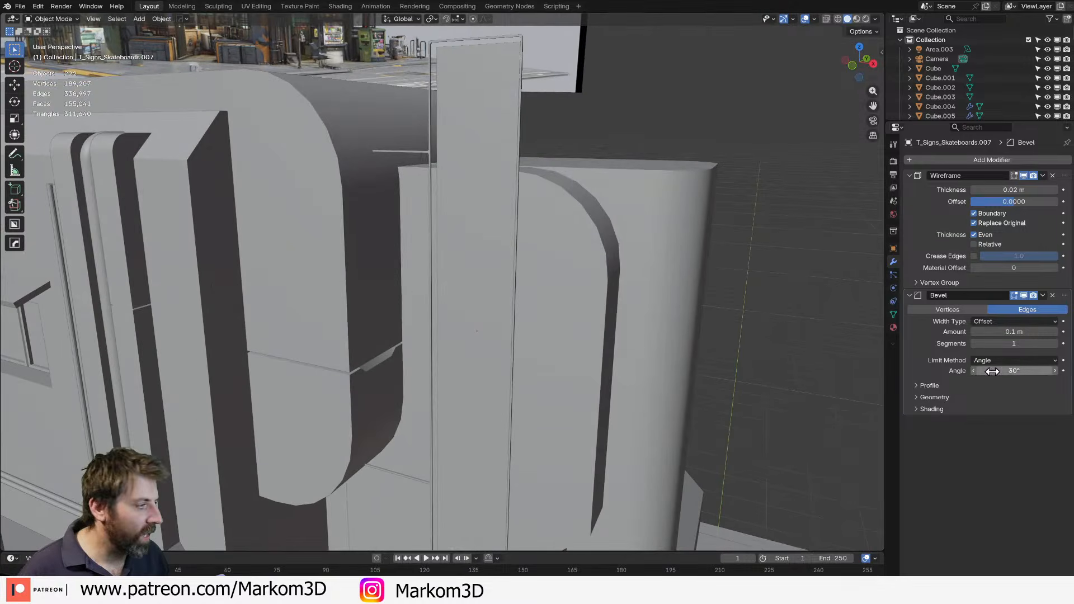
click(1056, 191)
click(1056, 192)
click(1057, 192)
click(1057, 192)
click(1056, 191)
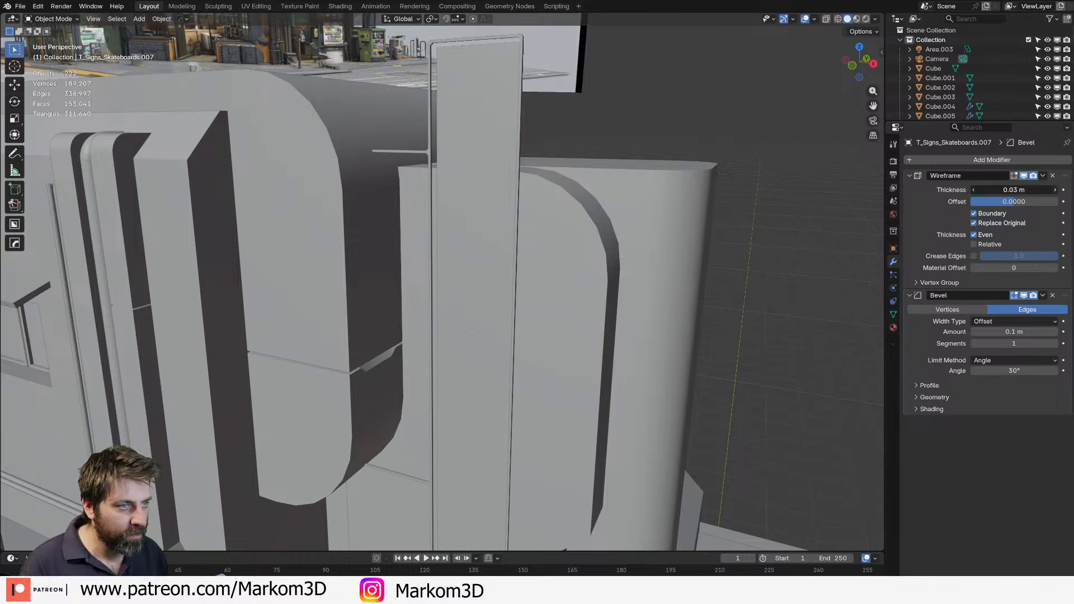
click(1056, 192)
click(1056, 191)
click(1056, 192)
click(1056, 191)
click(1056, 190)
click(1056, 191)
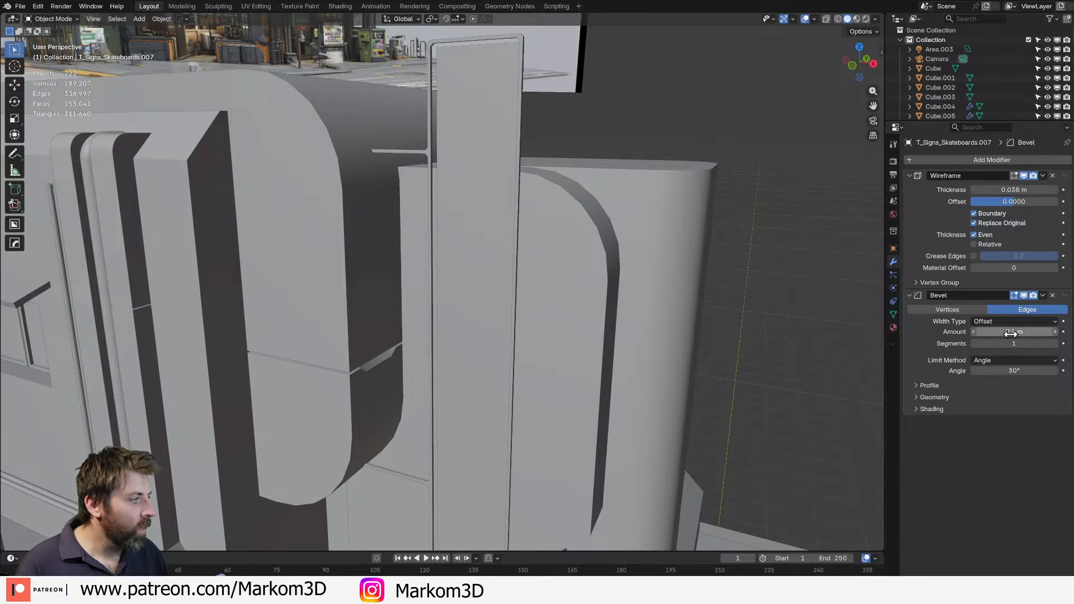
click(1056, 345)
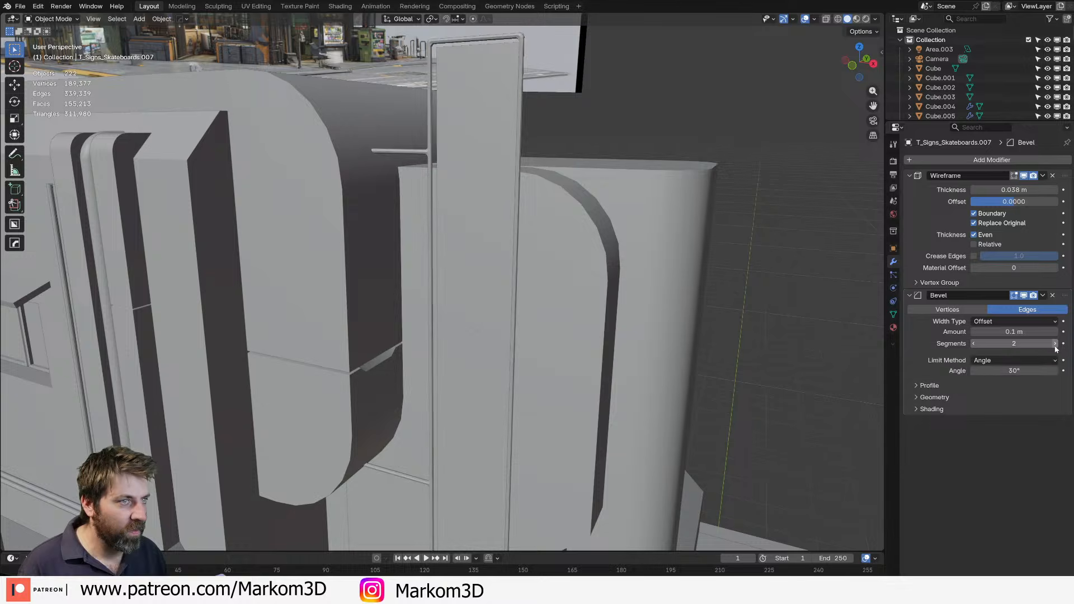
In top view, move the tall sign panel along Y into the metal frame and check its fit in perspective.
middle_drag(710, 295, 599, 232)
scroll(525, 280, down, 5)
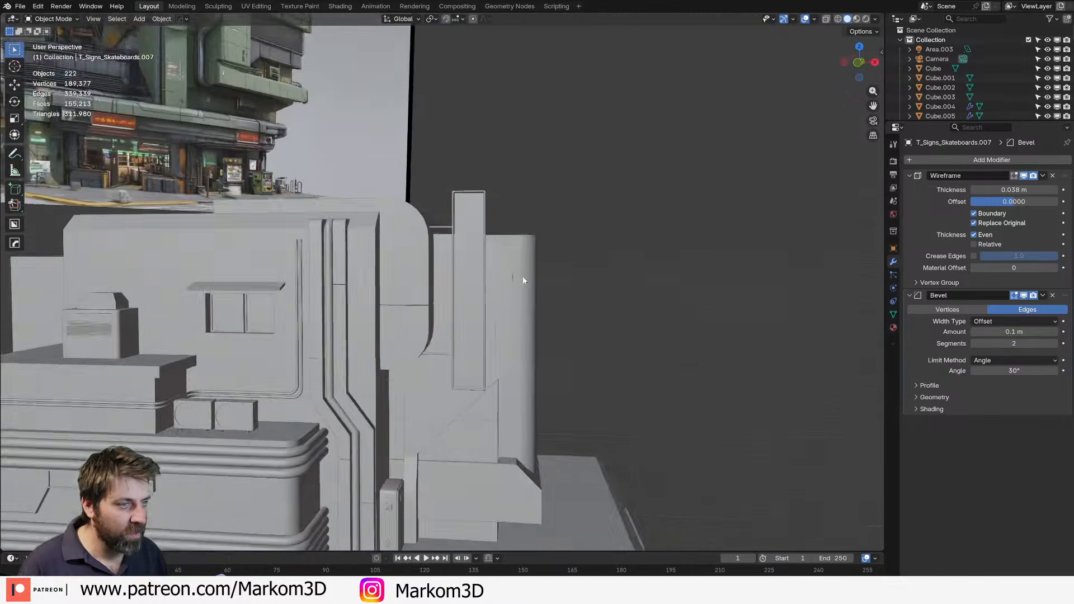
middle_drag(525, 280, 485, 295)
click(459, 285)
click(459, 284)
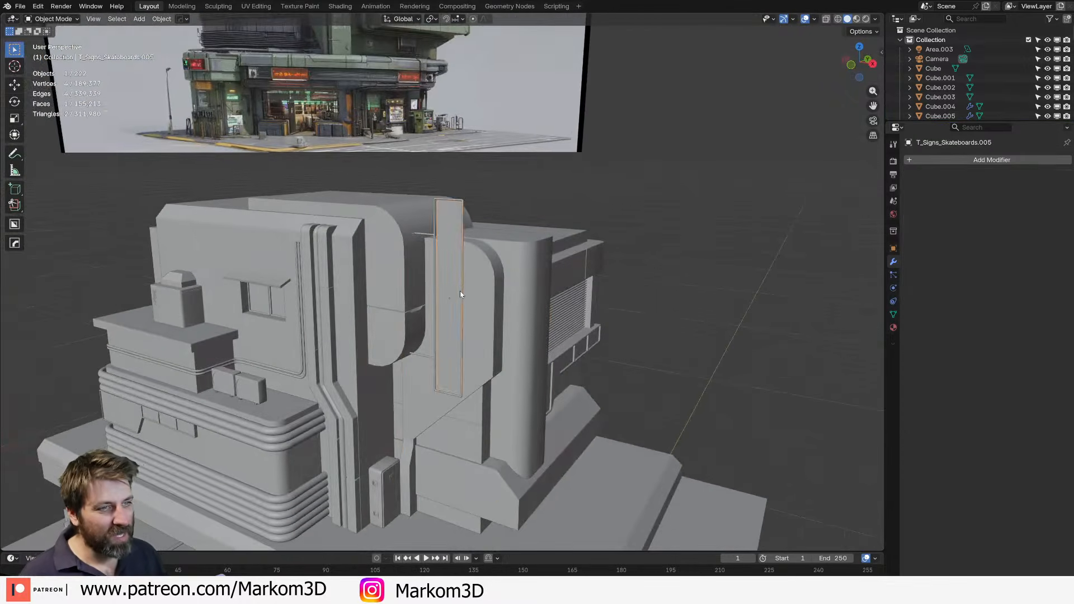
scroll(461, 291, up, 4)
mouse_move(490, 256)
middle_down()
mouse_move(439, 210)
mouse_move(472, 223)
mouse_move(480, 240)
middle_up()
key(KP_7)
scroll(459, 308, up, 4)
key(Tab)
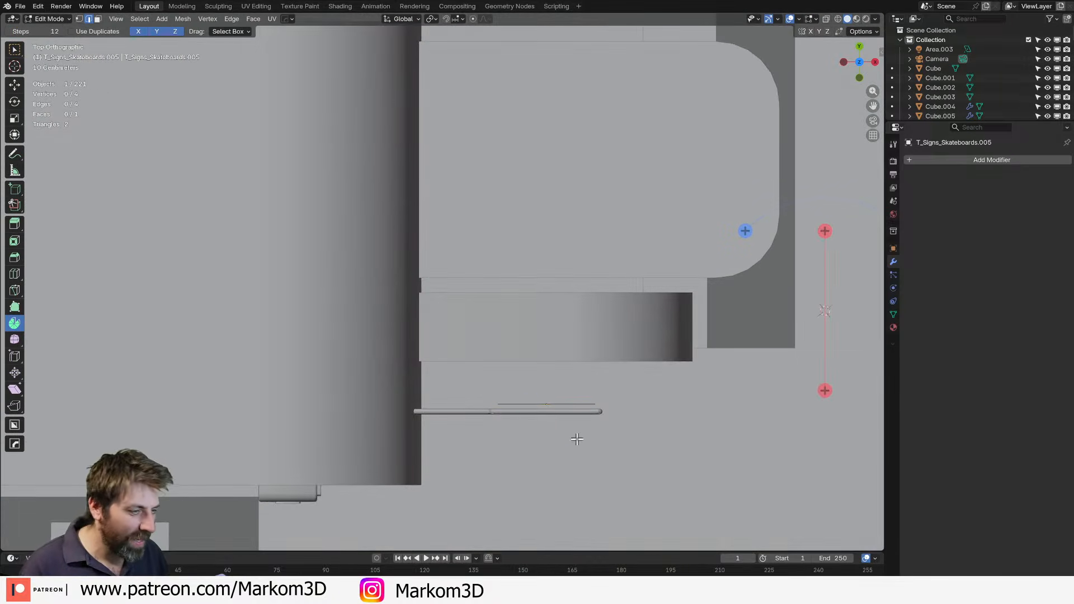
key(a)
shift+middle_drag(577, 433, 538, 390)
key(Tab)
key(g)
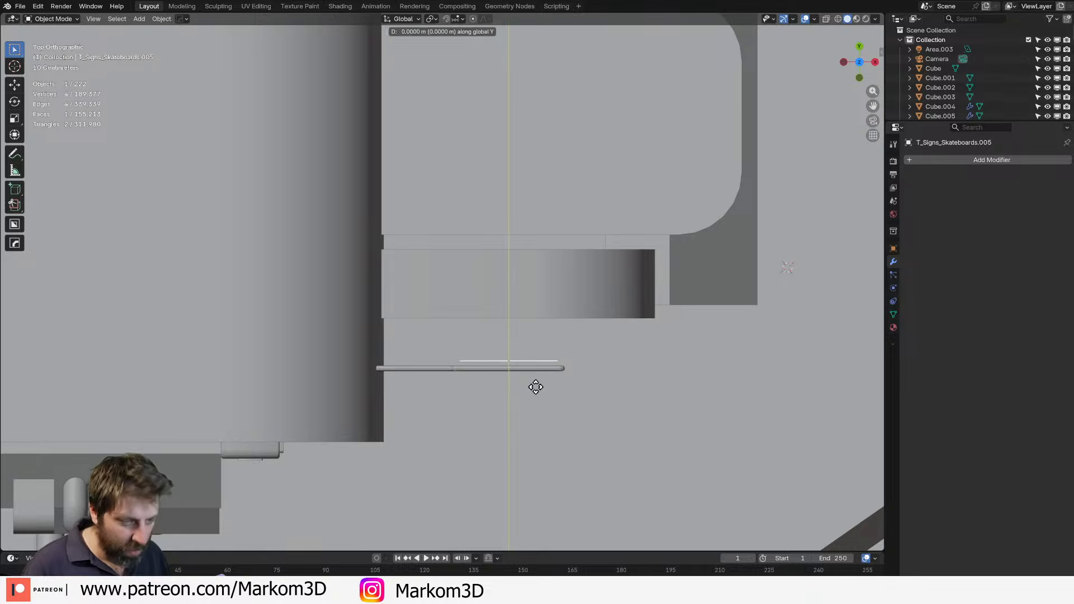
click(532, 455)
scroll(528, 416, down, 3)
middle_drag(527, 416, 374, 463)
key(KP_Decimal)
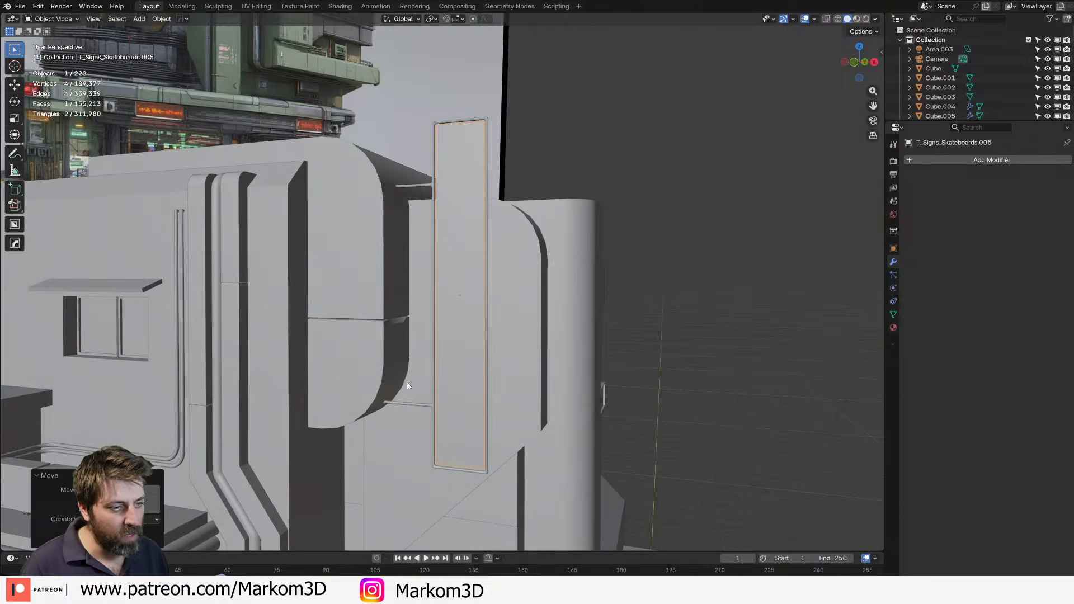
Apply the Wireframe and Bevel modifiers on the sign's surrounding frame.
key(Tab)
key(Tab)
click(425, 190)
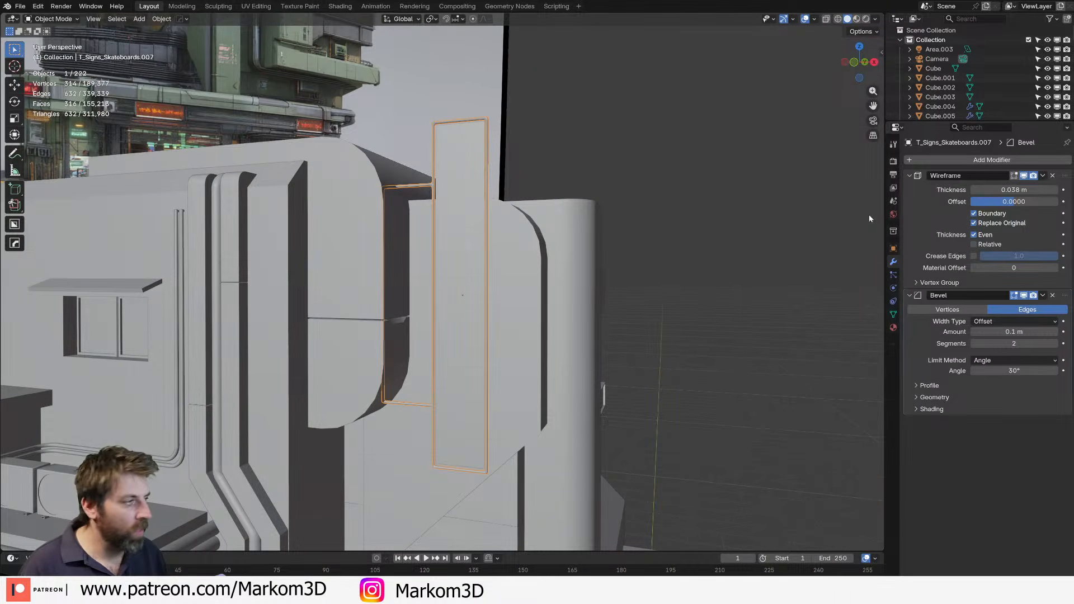
key(ctrl+a)
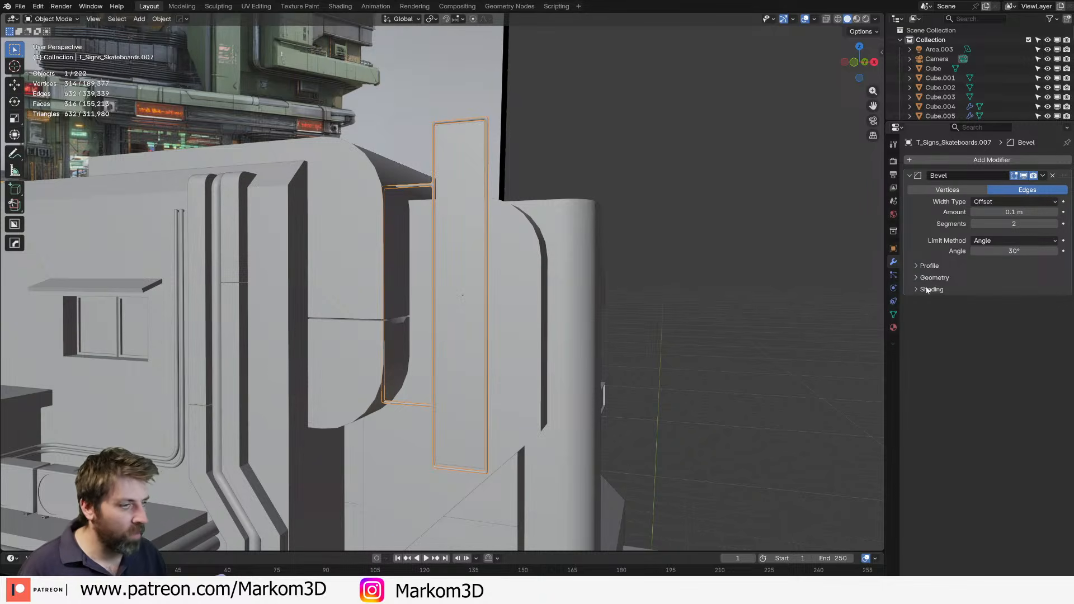
key(ctrl+a)
Delete the faces of the frame's vertical bar nearest the wall, including its corner joints, keeping the two horizontal rods.
middle_drag(427, 316, 456, 314)
key(Tab)
key(shift+z)
click(401, 321)
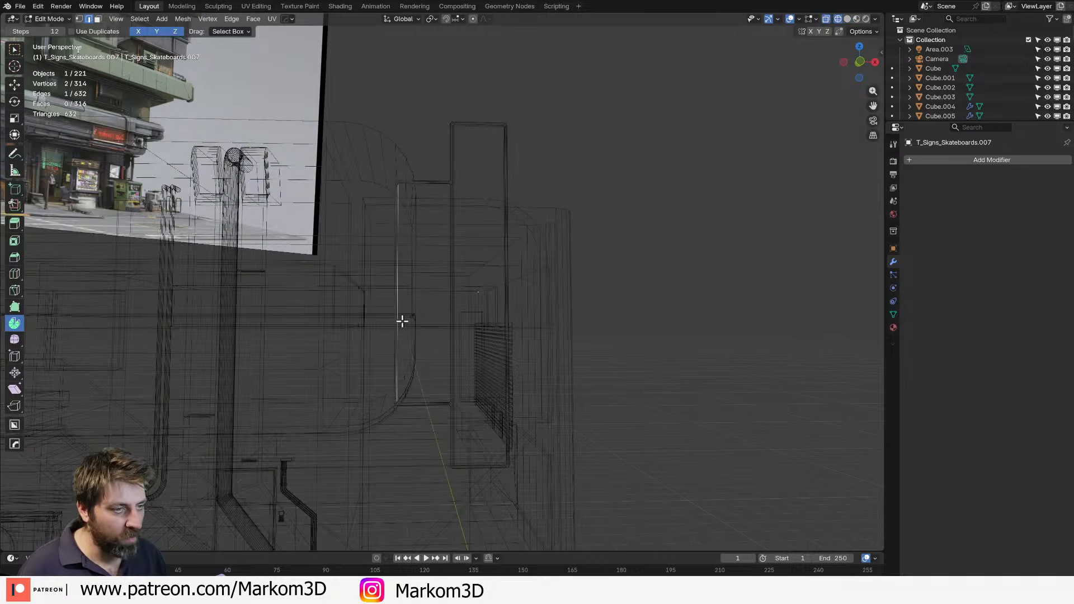
key(3)
click(396, 285)
key(c)
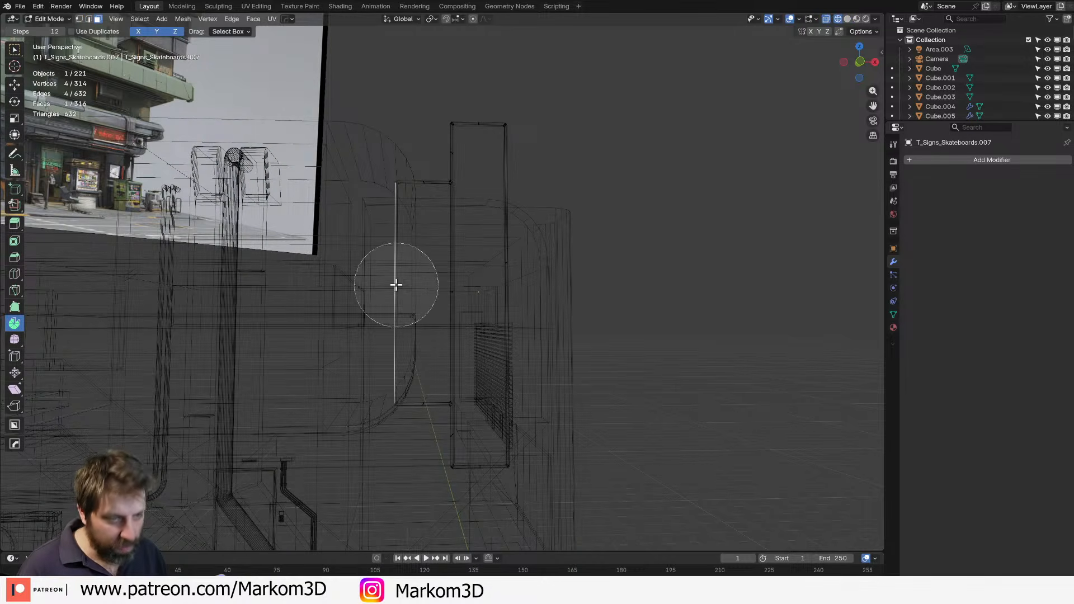
click(391, 283)
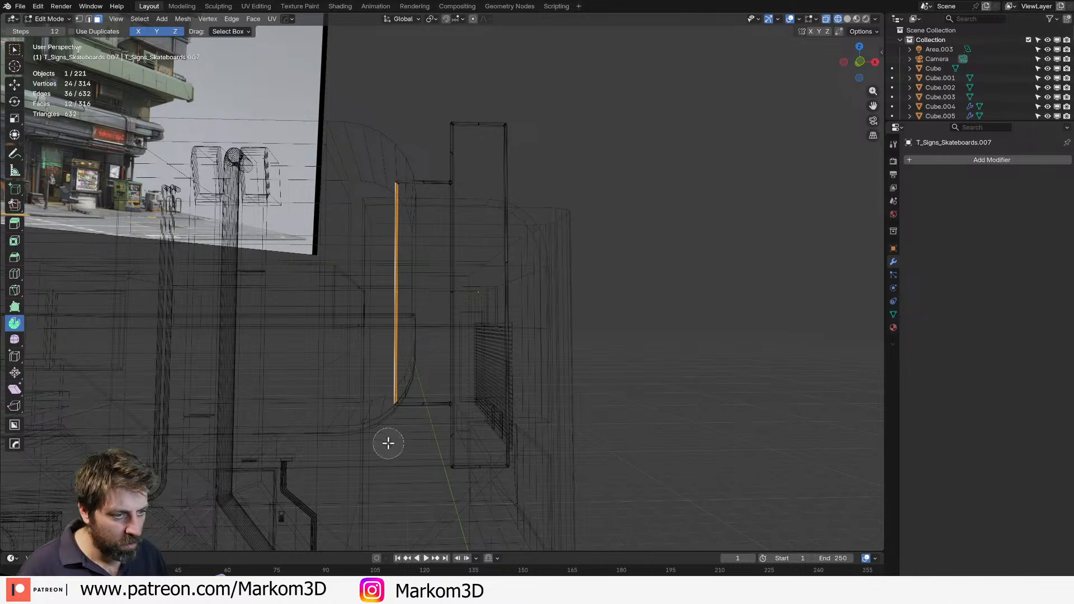
key(Escape)
key(x)
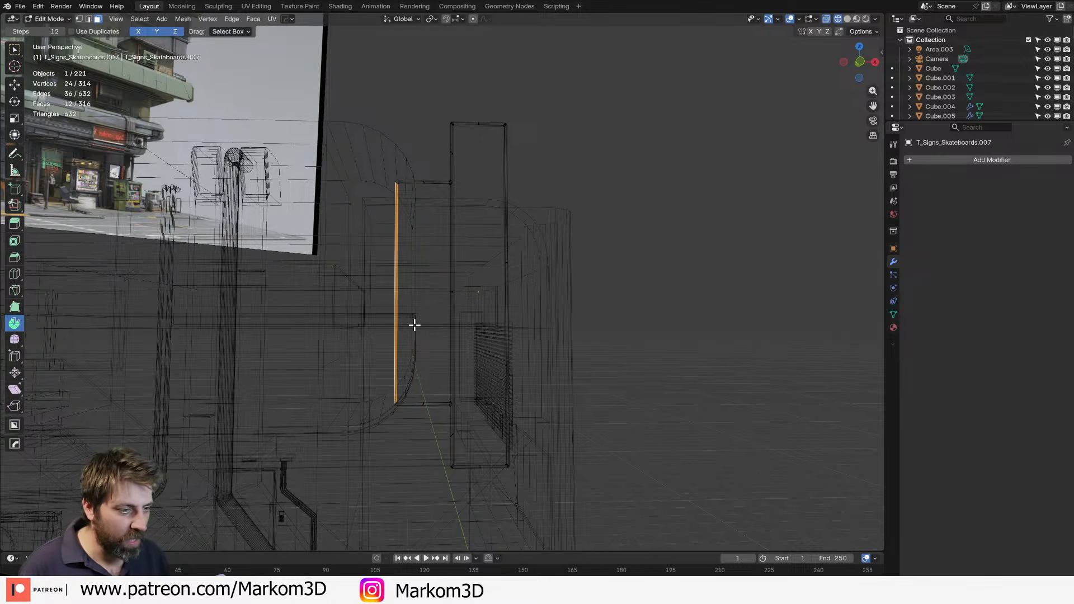
key(ctrl+KP_Add)
key(ctrl+KP_Add)
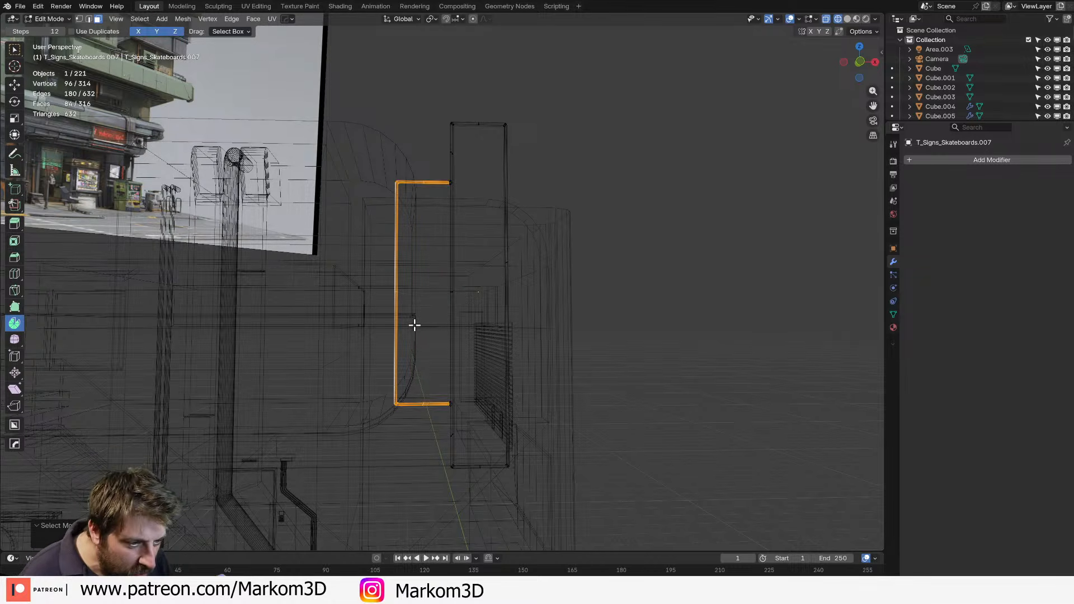
key(ctrl+KP_Subtract)
key(x)
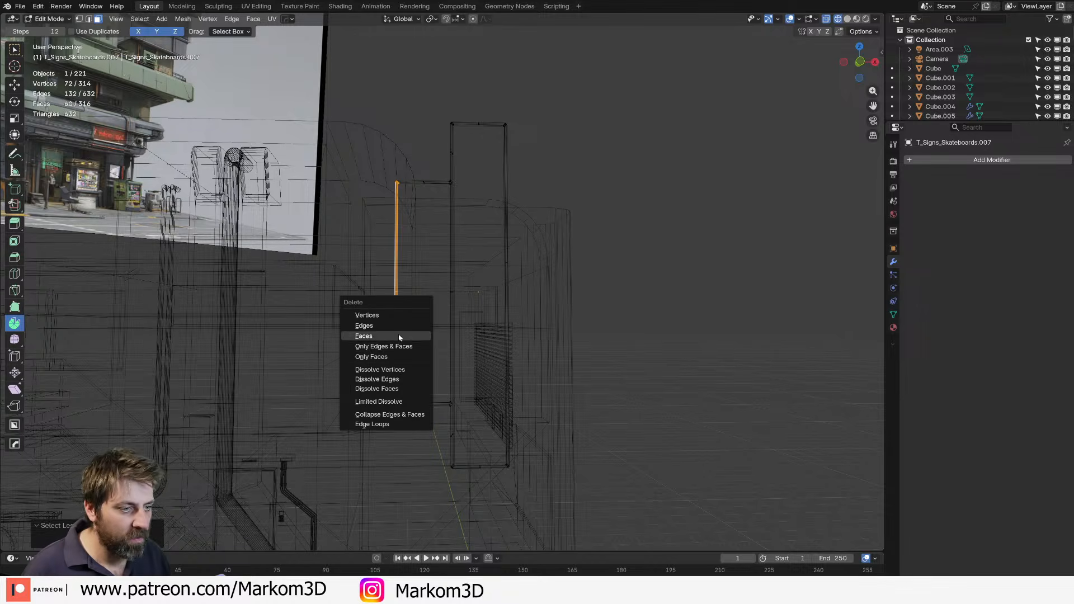
click(392, 335)
Flatten the open ends of both horizontal rods by scaling their end vertices to 0 along X.
key(c)
click(397, 174)
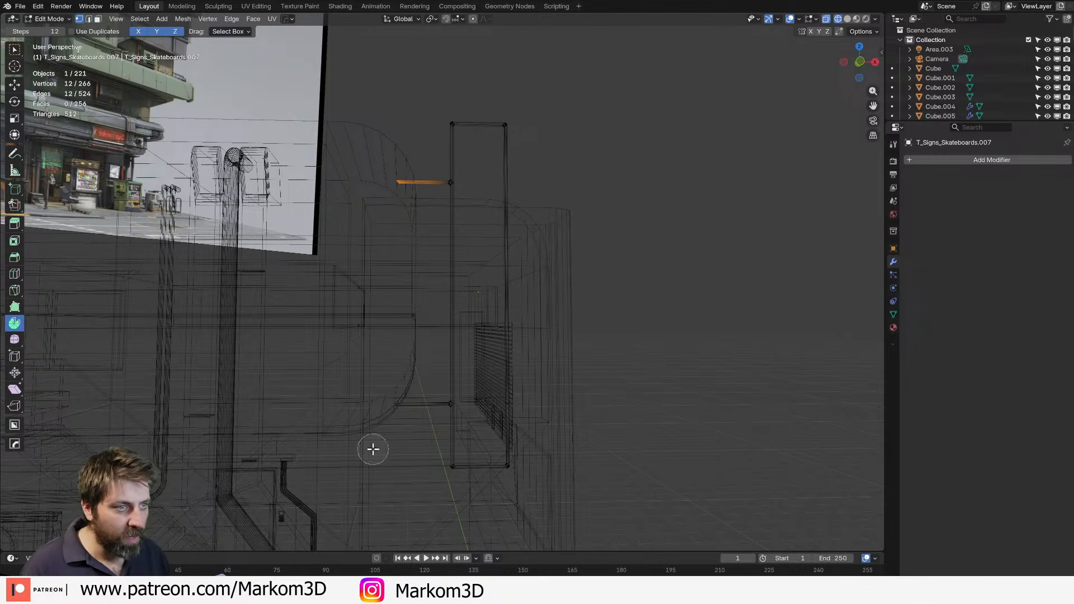
click(397, 403)
right_click(396, 404)
key(s)
key(x)
key(0)
key(Return)
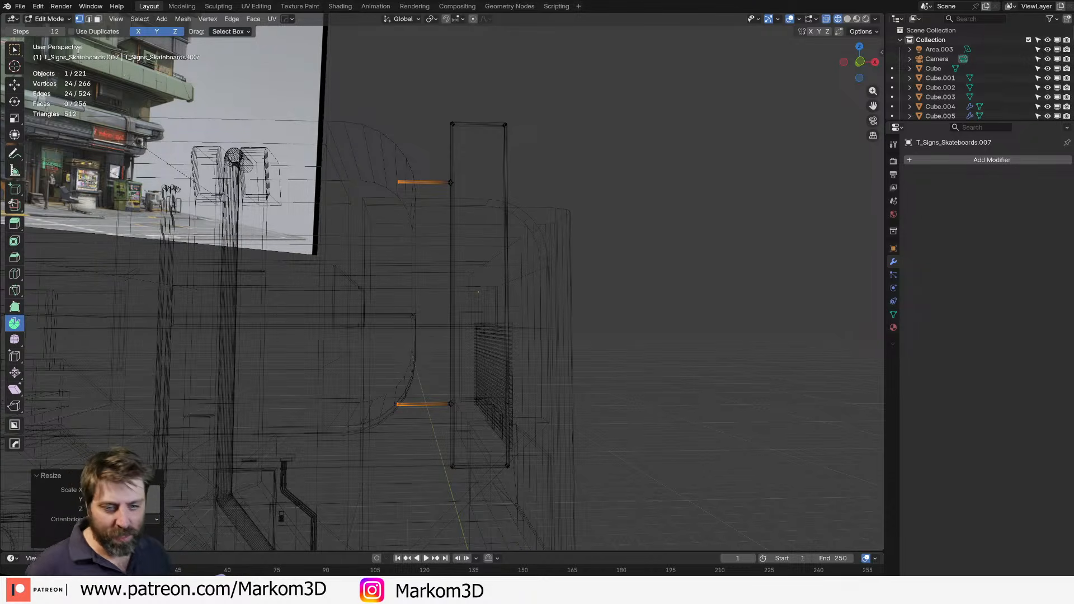
Move the rod ends along X in front view so both rods reach inside the curved wall section.
middle_drag(362, 425, 397, 429)
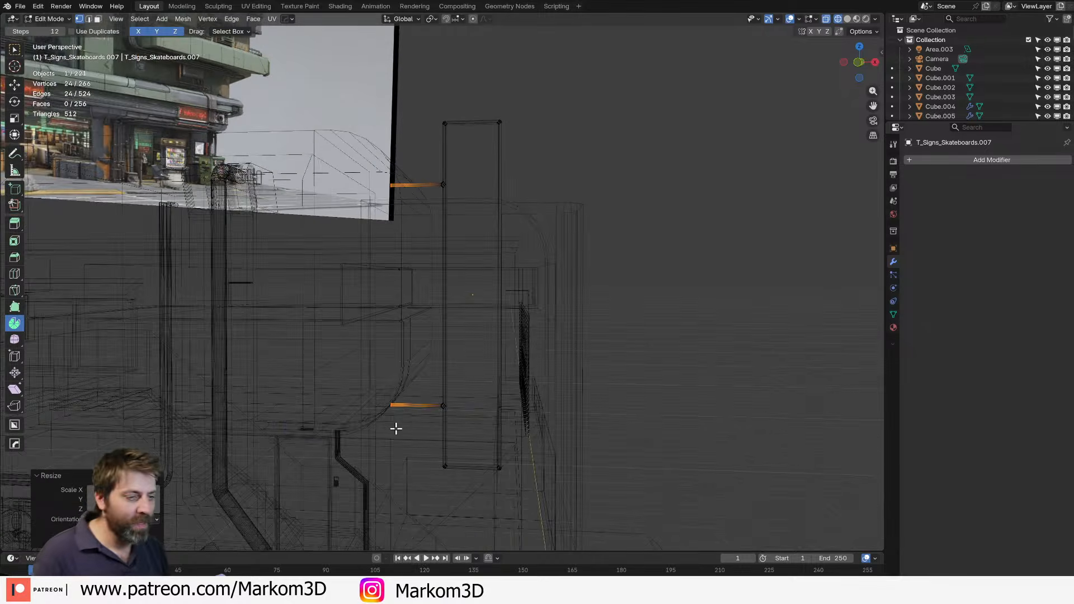
key(z)
click(418, 442)
key(KP_1)
scroll(399, 452, down, 1)
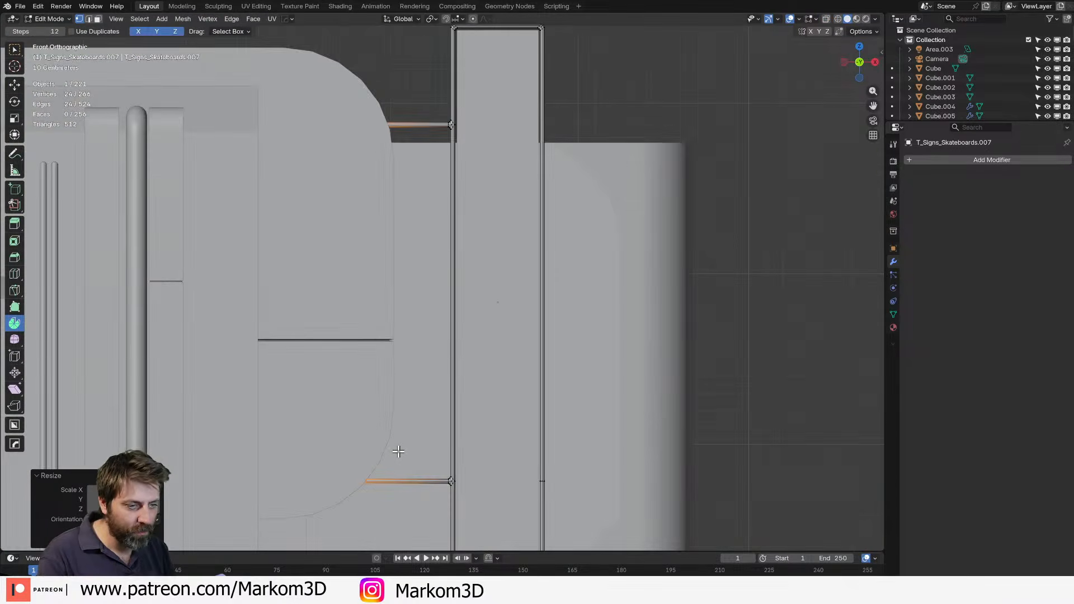
key(g)
key(y)
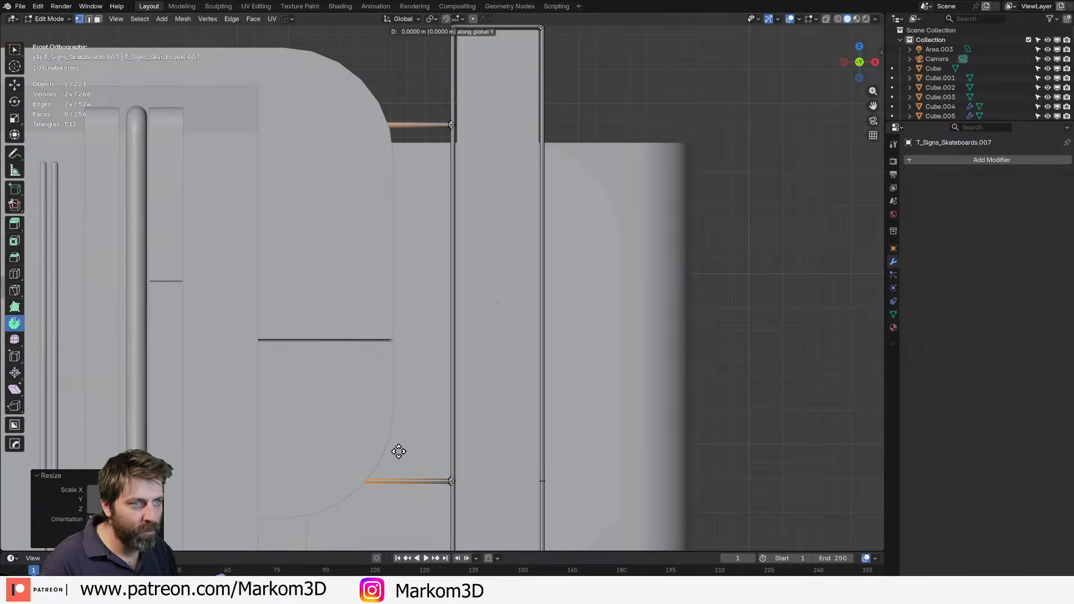
key(x)
click(241, 439)
Duplicate the end loops of both rods in place.
scroll(423, 438, down, 2)
key(Tab)
key(Tab)
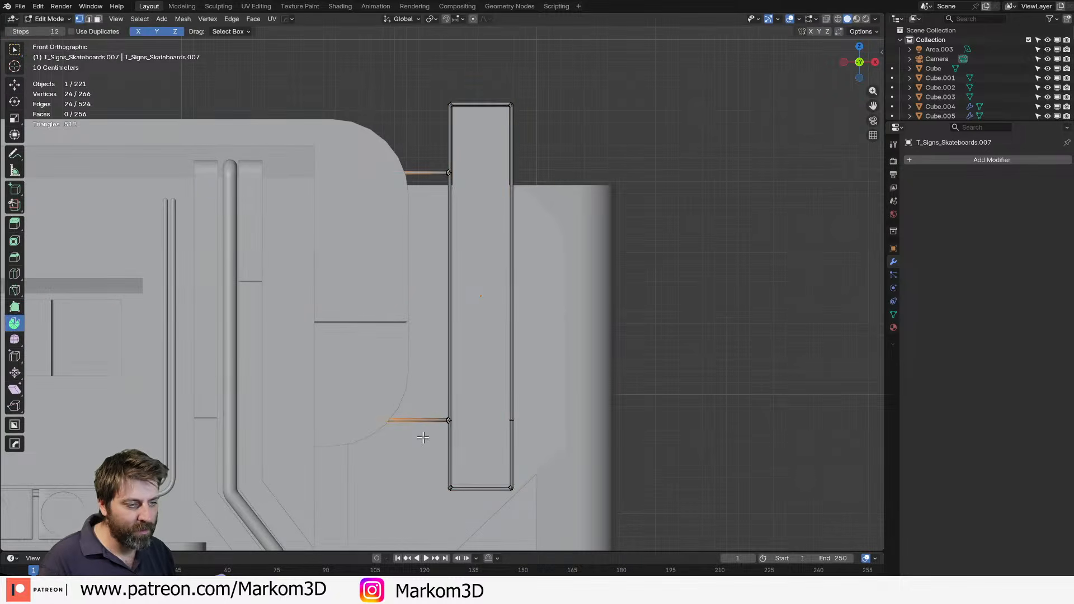
click(263, 419)
key(z)
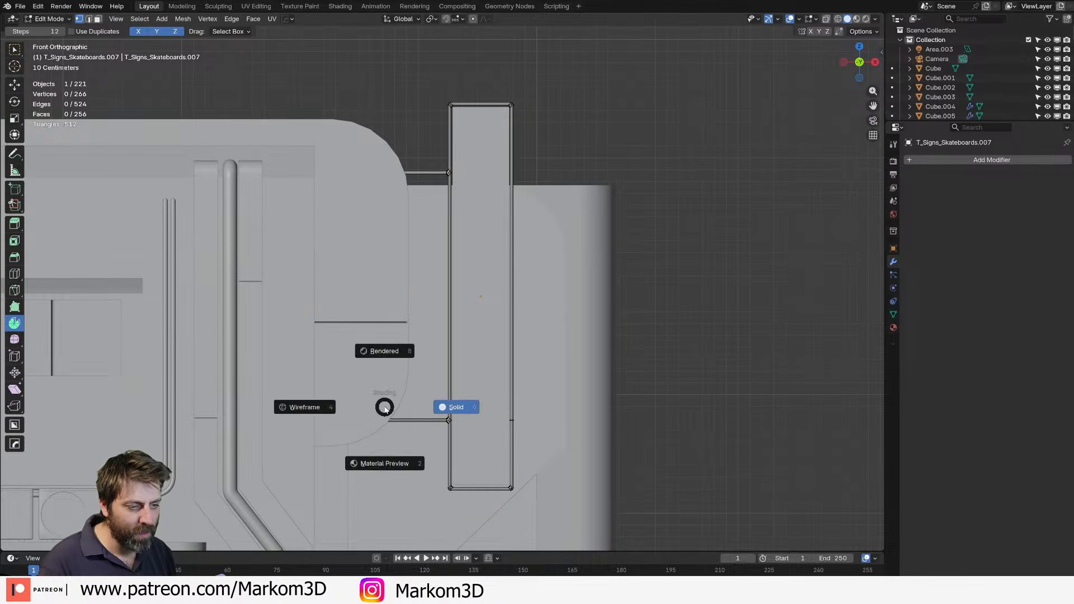
click(308, 408)
drag(342, 149, 434, 432)
key(shift+d)
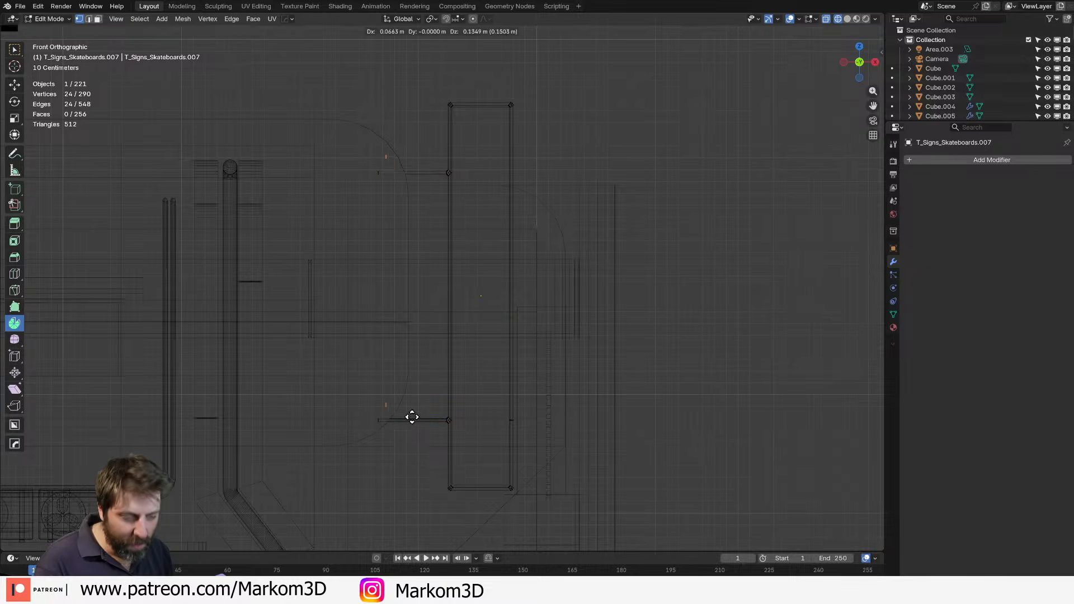
right_click(410, 443)
Scale up the duplicated loops around their individual origins to make wider mount rings.
click(435, 20)
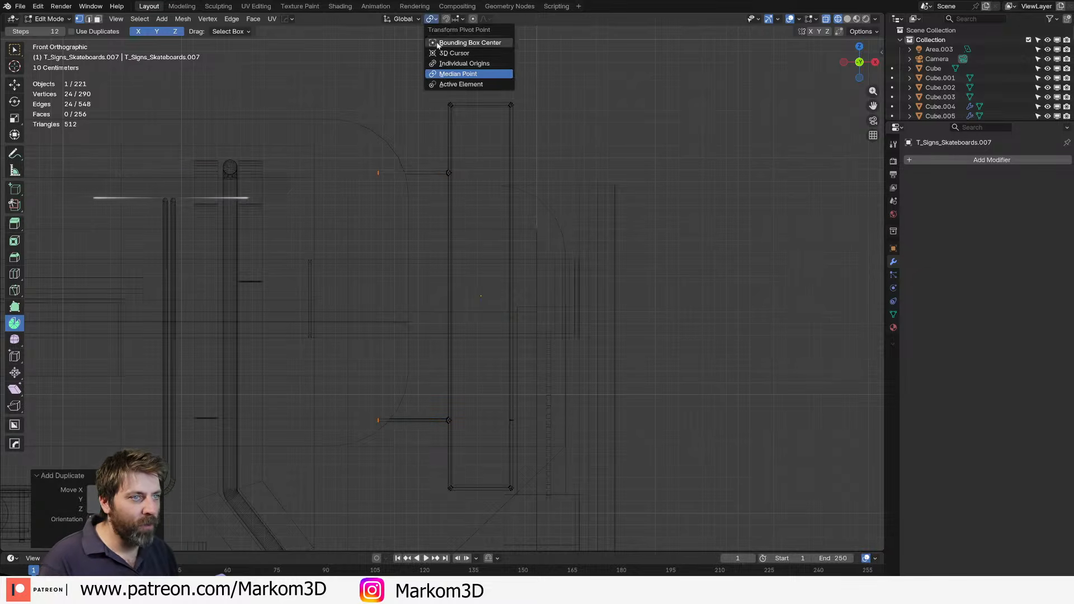
click(445, 64)
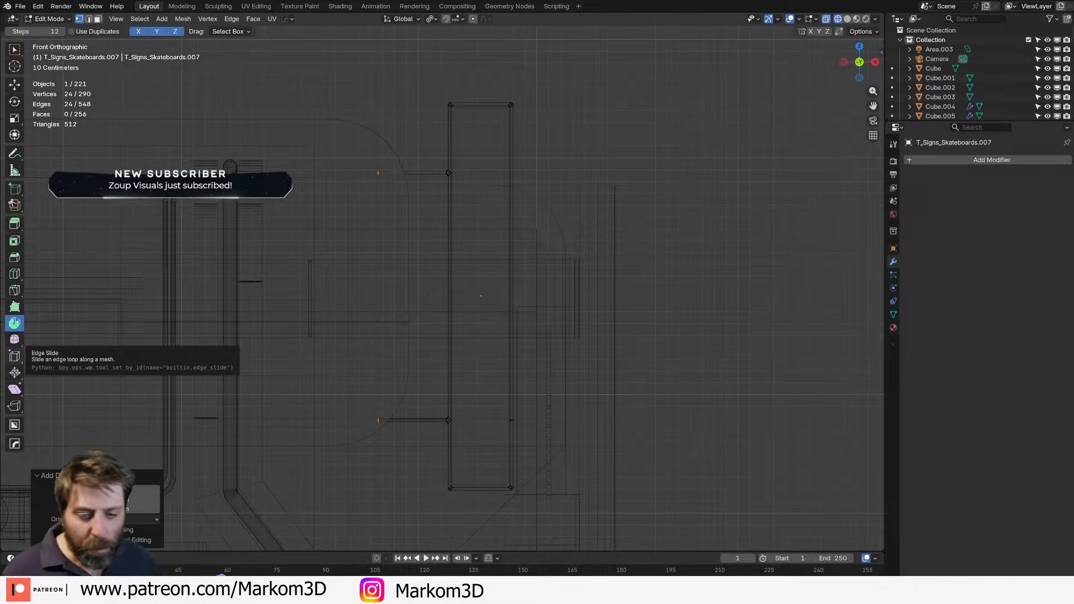
key(s)
click(445, 371)
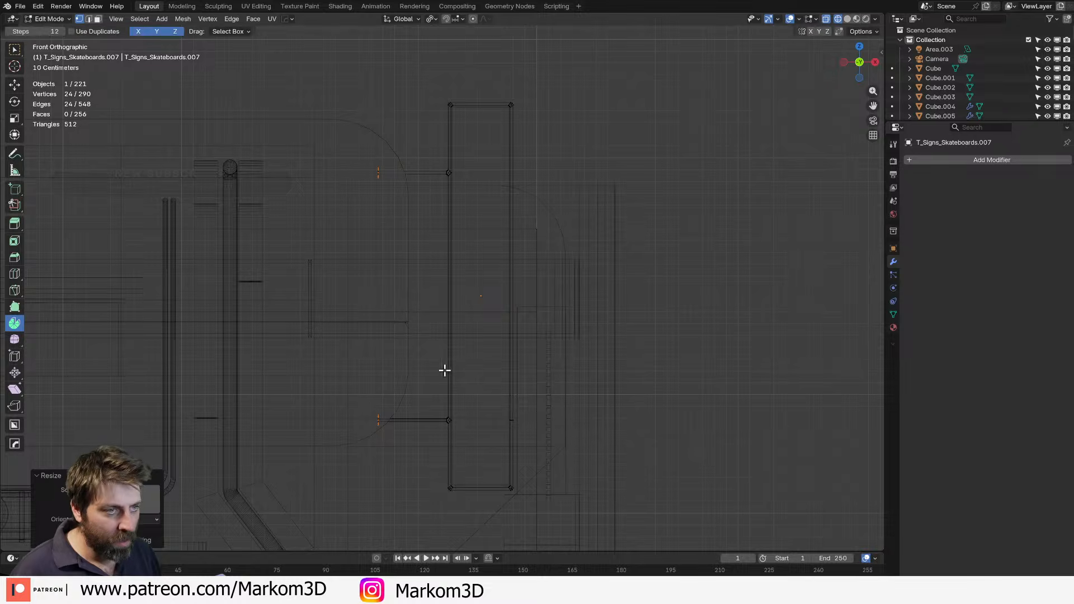
Shift the enlarged loops along X toward the sign and extrude them back along X into the wall as collars.
key(g)
key(x)
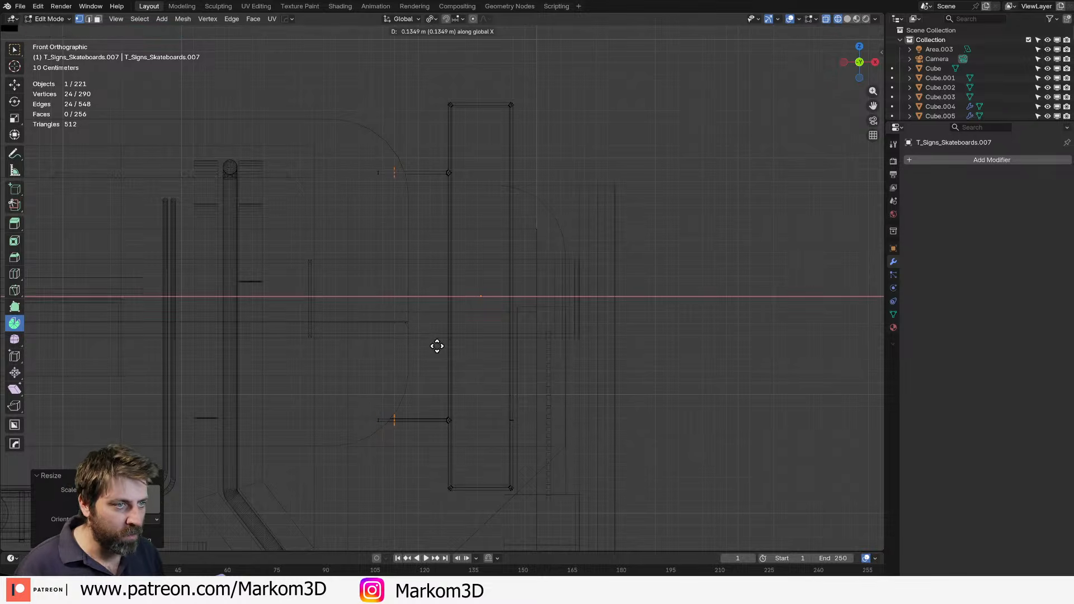
click(446, 346)
key(shift+d)
key(x)
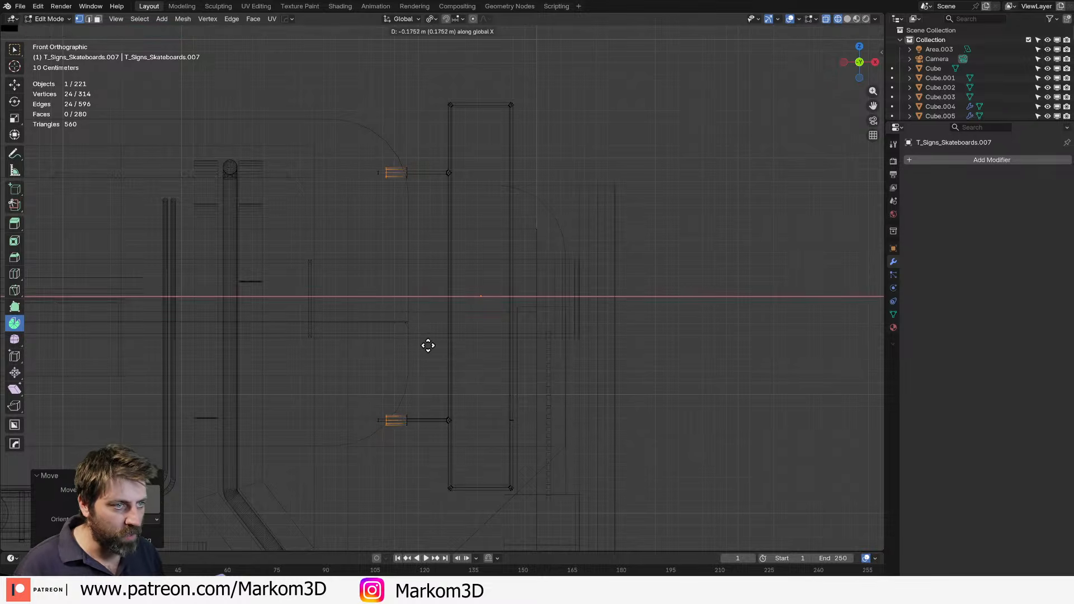
click(407, 343)
Fill the sign-facing open ends of the lower and upper collars with faces.
alt+click(408, 421)
alt+click(408, 428)
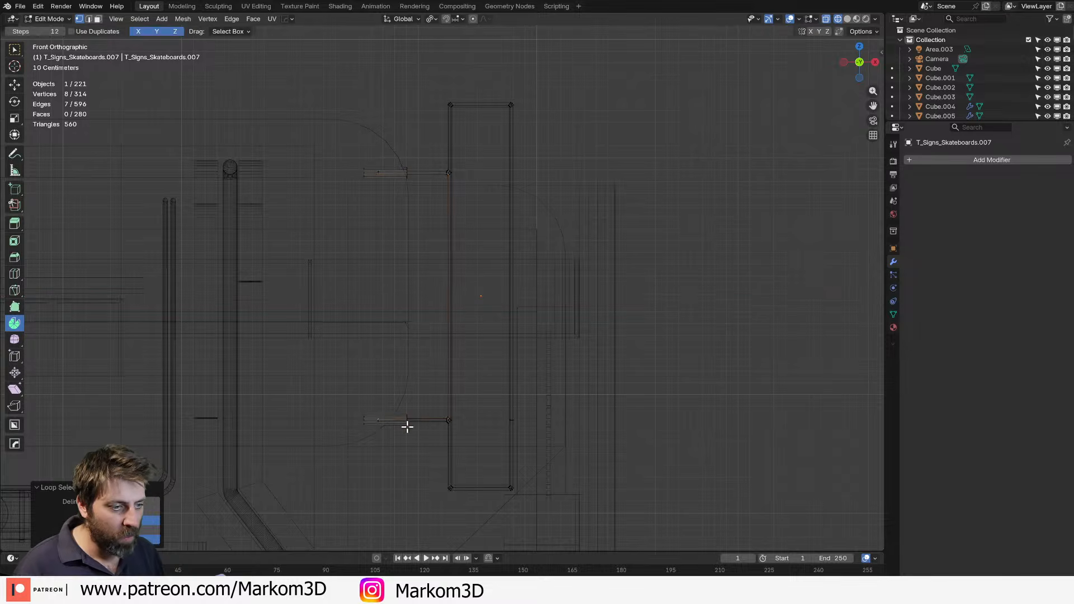
alt+click(408, 430)
key(f)
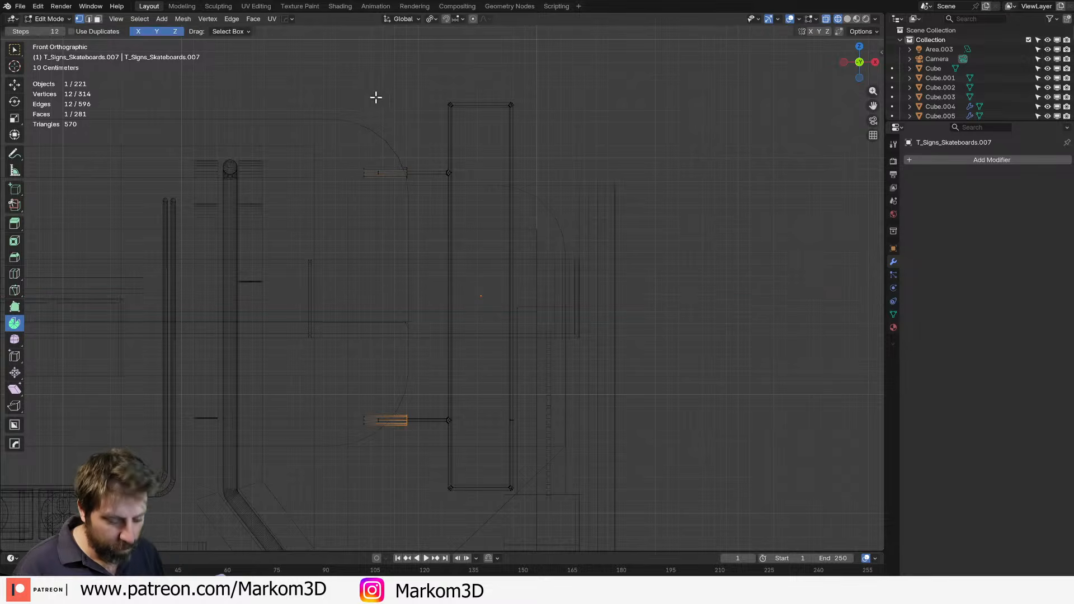
alt+click(407, 178)
Return to solid shading and apply Shade Auto Smooth to the sign frame object.
key(z)
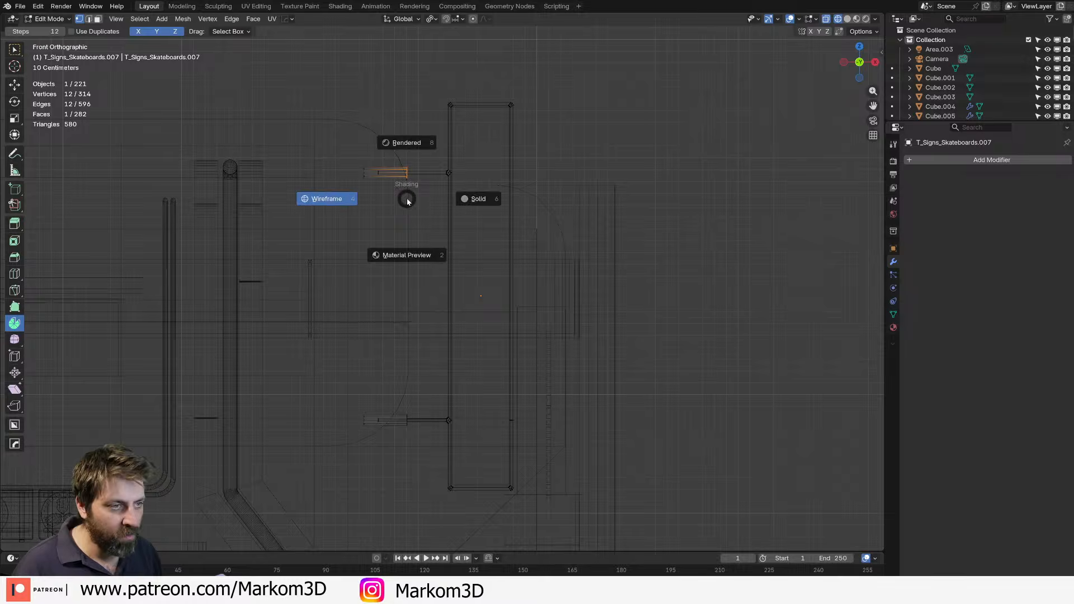
click(477, 200)
scroll(475, 264, down, 4)
key(Tab)
mouse_move(474, 263)
middle_down()
mouse_move(396, 304)
mouse_move(399, 263)
middle_up()
scroll(400, 264, up, 4)
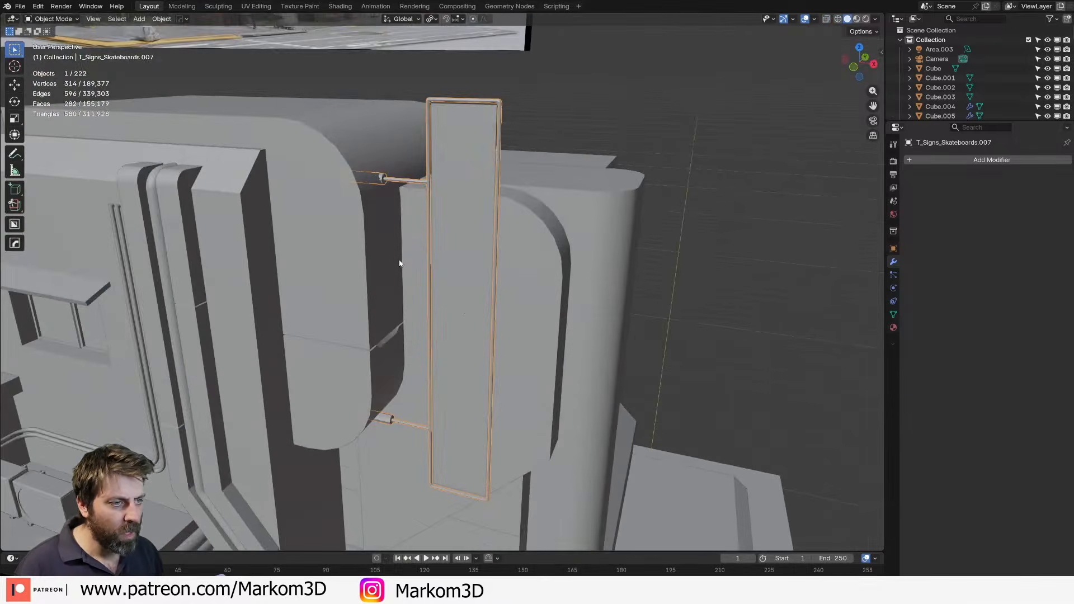
right_click(389, 185)
click(375, 147)
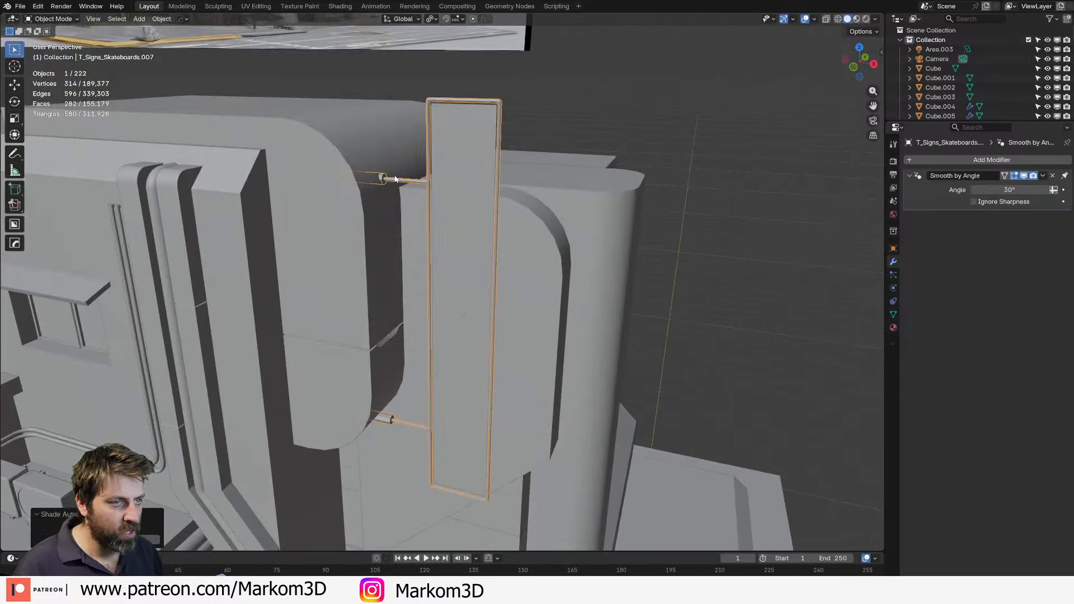
Inspect the sign frame and its two wall mounts from close up and from farther away.
scroll(422, 201, up, 4)
middle_drag(423, 200, 408, 226)
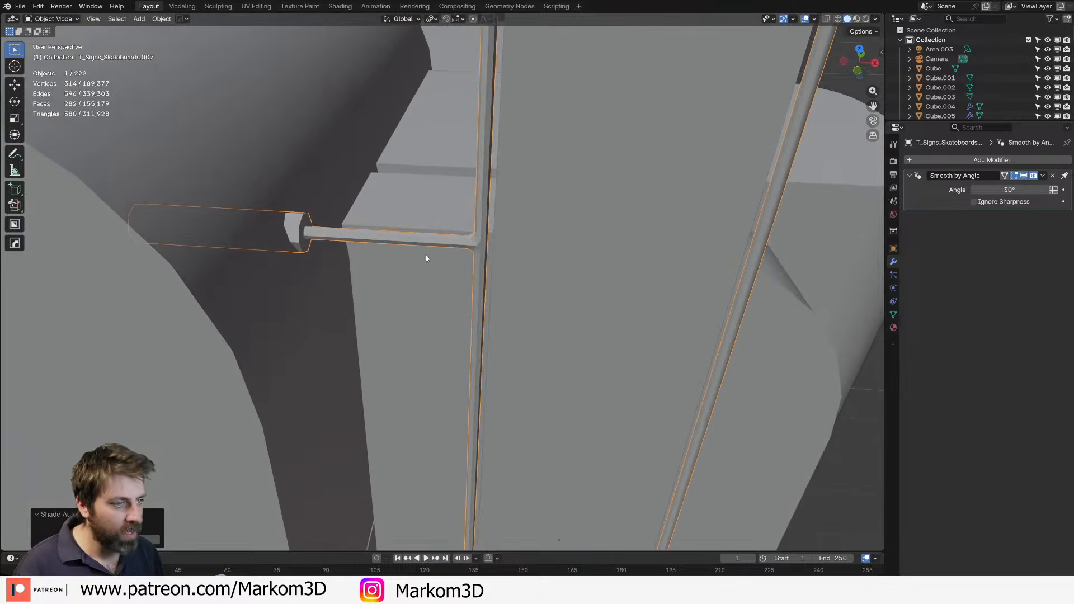
scroll(533, 239, down, 8)
click(600, 364)
middle_drag(549, 408, 551, 346)
scroll(487, 490, up, 4)
middle_drag(466, 485, 489, 365)
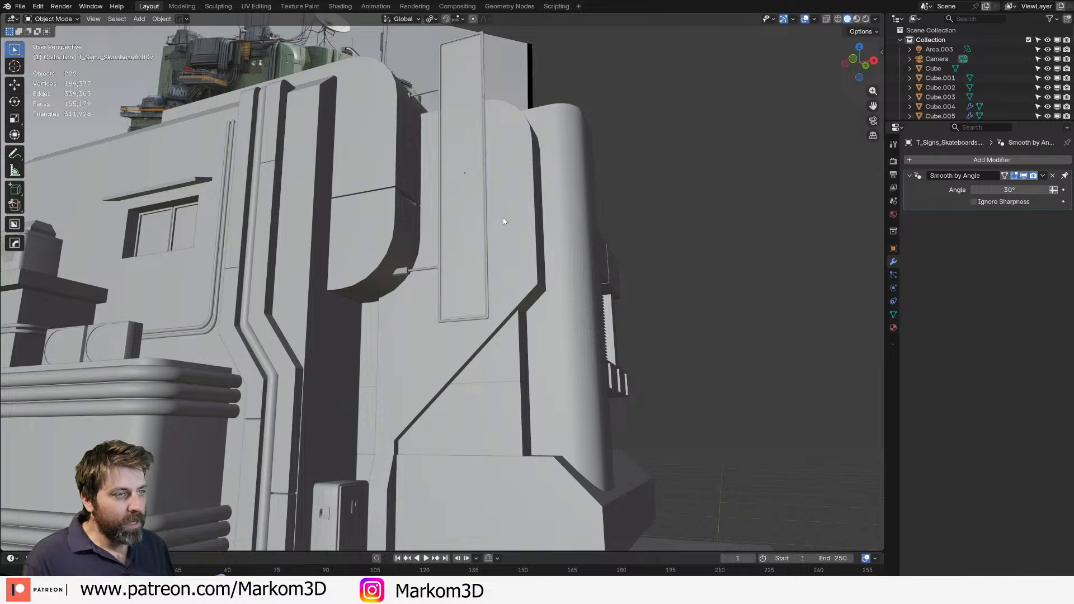
scroll(502, 215, up, 6)
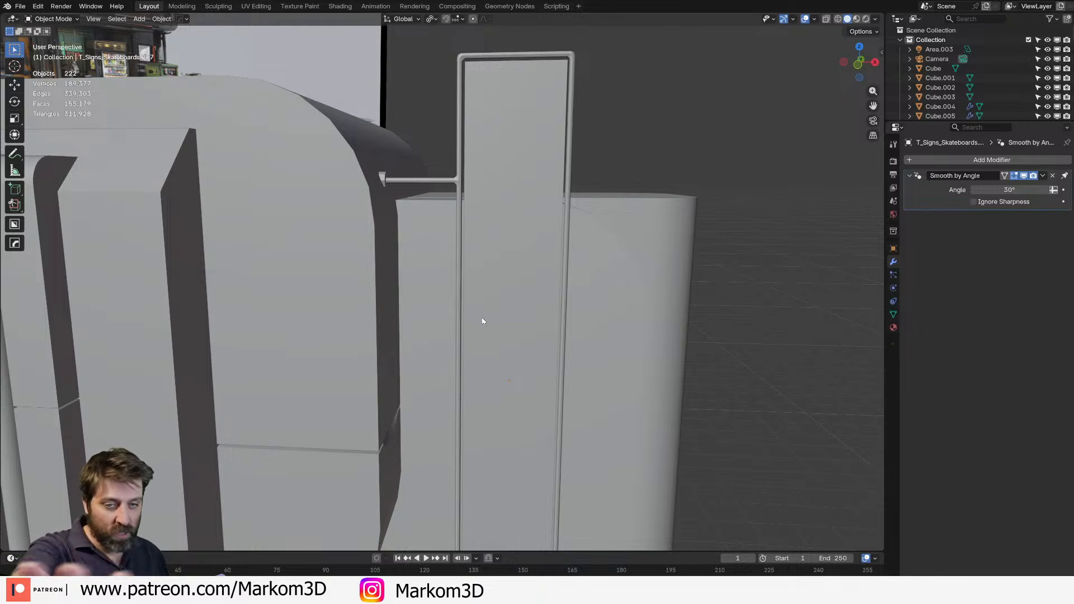
Select the sign frame and reapply Shade Auto Smooth to it.
right_click(575, 88)
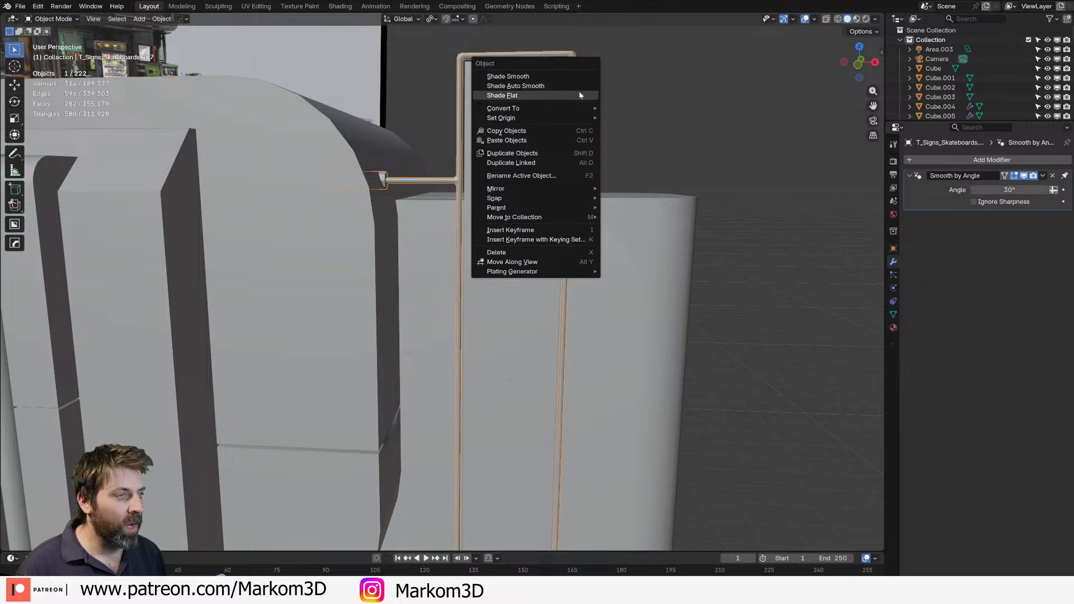
click(581, 88)
middle_drag(403, 185, 383, 201)
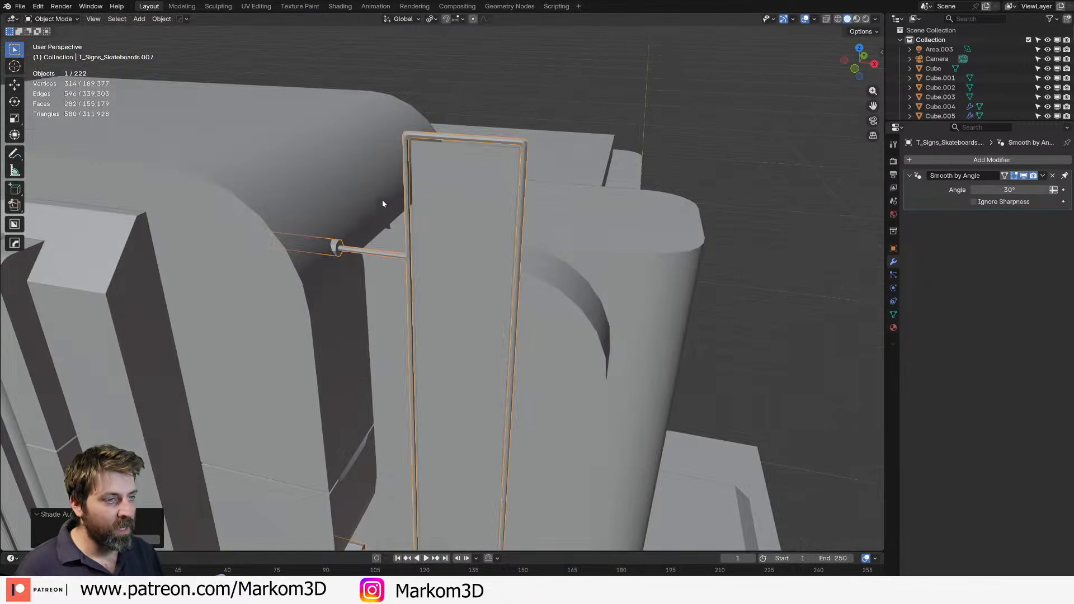
Bevel the sign-facing rim edges of both wall collars with one segment and an offset of about 0.006 m.
scroll(383, 201, up, 4)
key(Tab)
middle_drag(257, 258, 305, 229)
key(2)
alt+click(302, 212)
shift+middle_drag(353, 482, 420, 216)
scroll(442, 217, up, 3)
alt+click(454, 217)
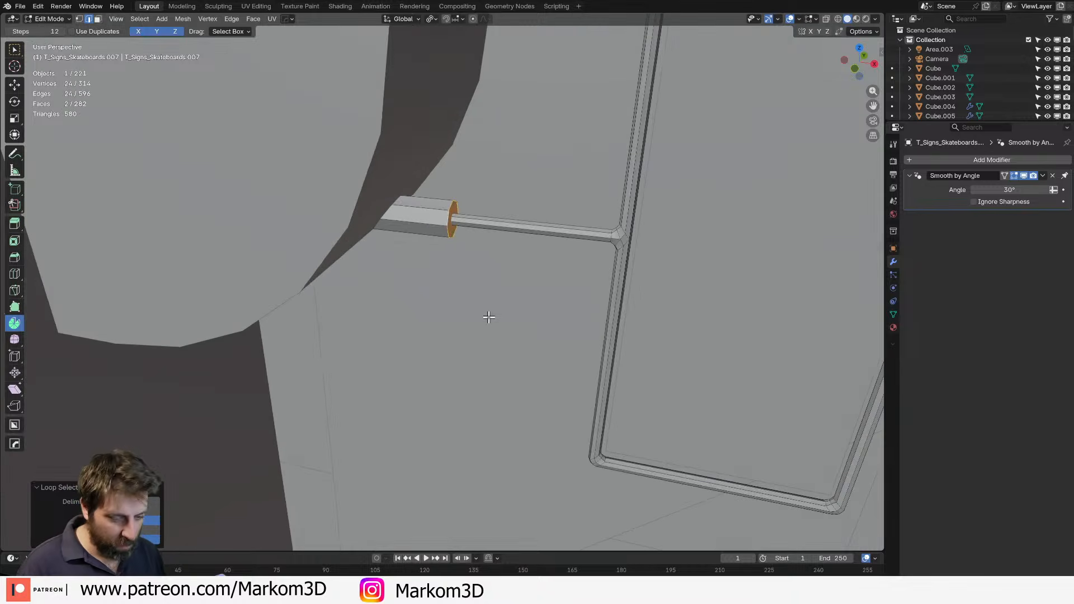
key(ctrl+b)
scroll(498, 362, down, 3)
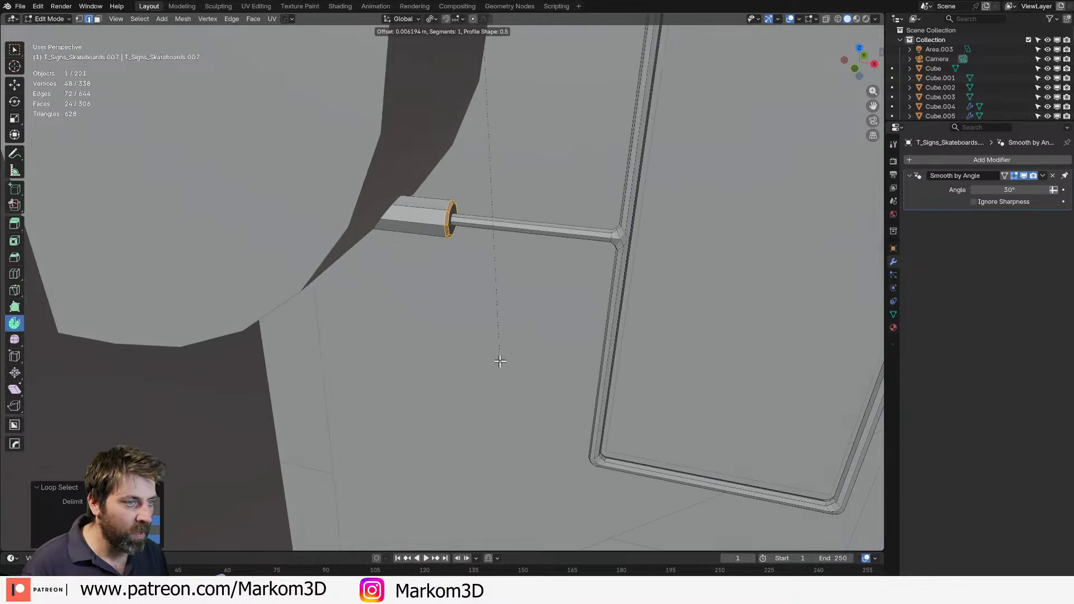
click(497, 353)
scroll(498, 353, down, 3)
key(Tab)
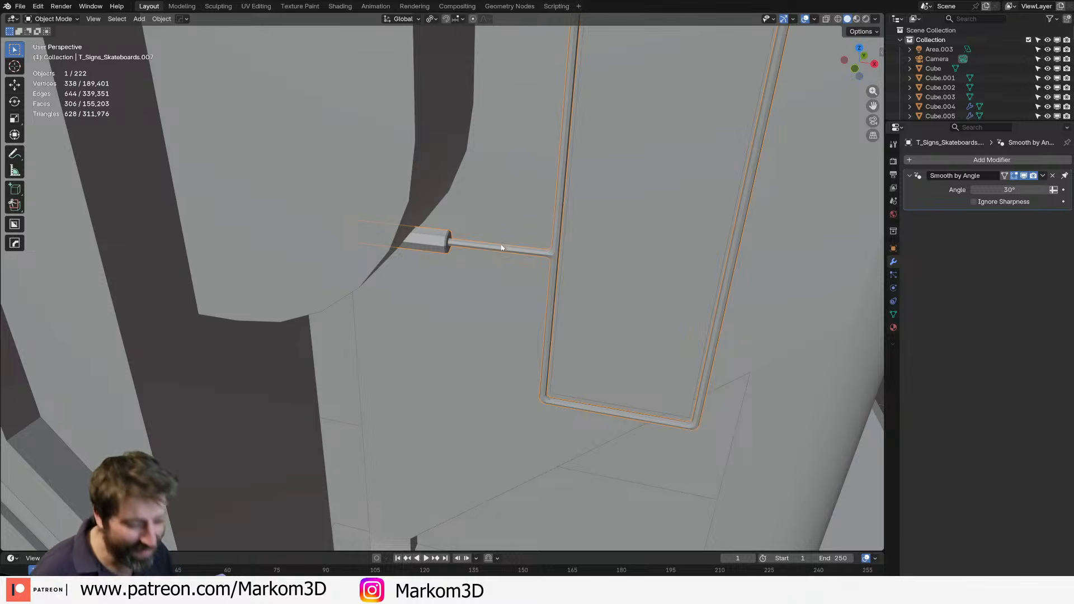
middle_drag(471, 185, 456, 259)
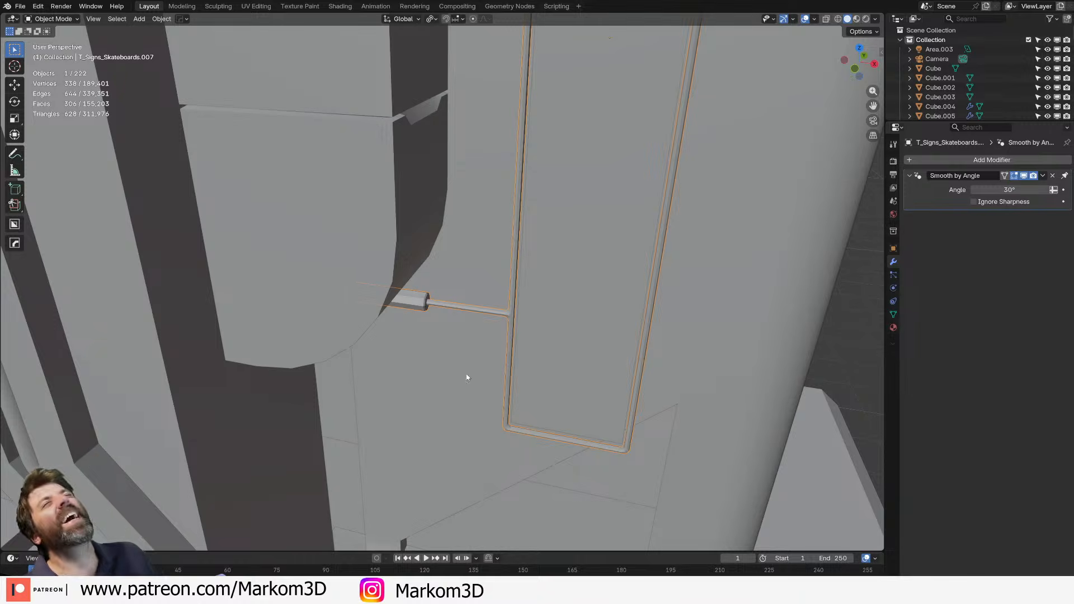
Switch the viewport to rendered shading and examine the mounted sign against the whole building from several angles.
middle_drag(538, 383, 412, 497)
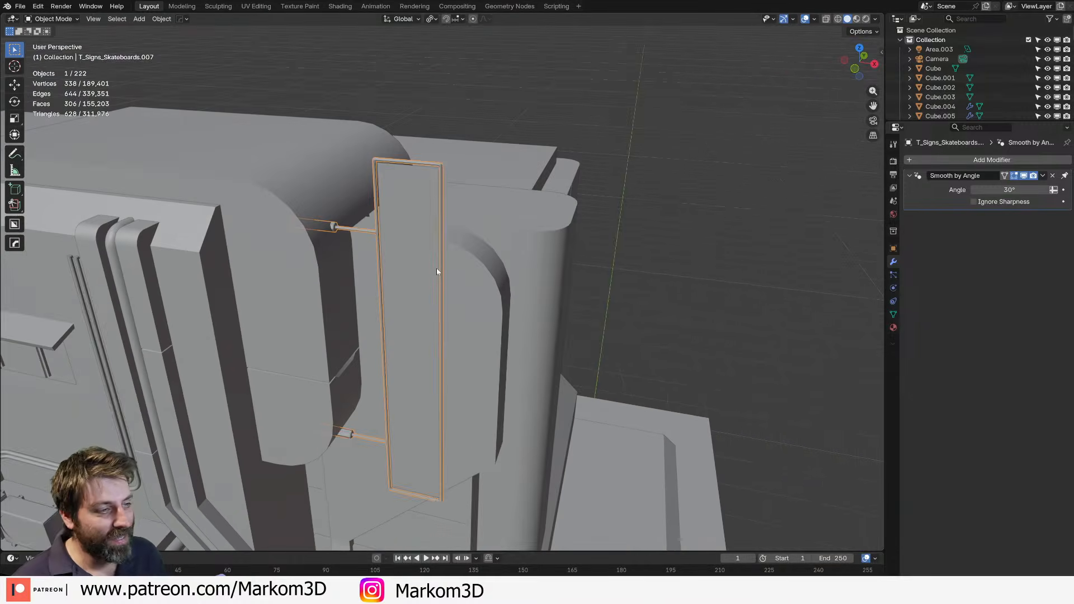
click(866, 19)
middle_drag(656, 312, 669, 286)
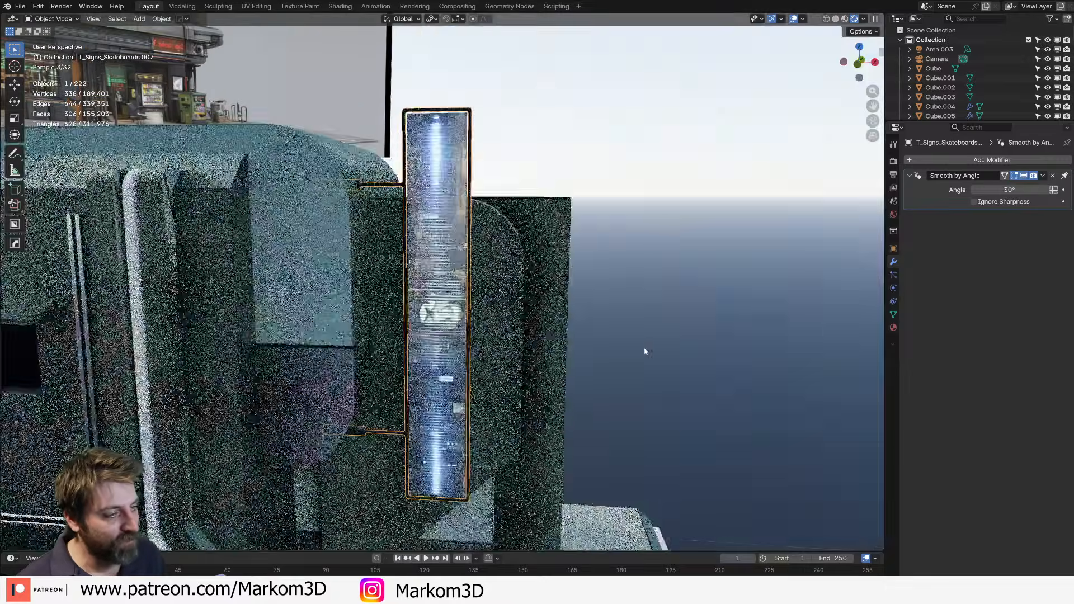
scroll(645, 351, down, 4)
scroll(626, 257, down, 3)
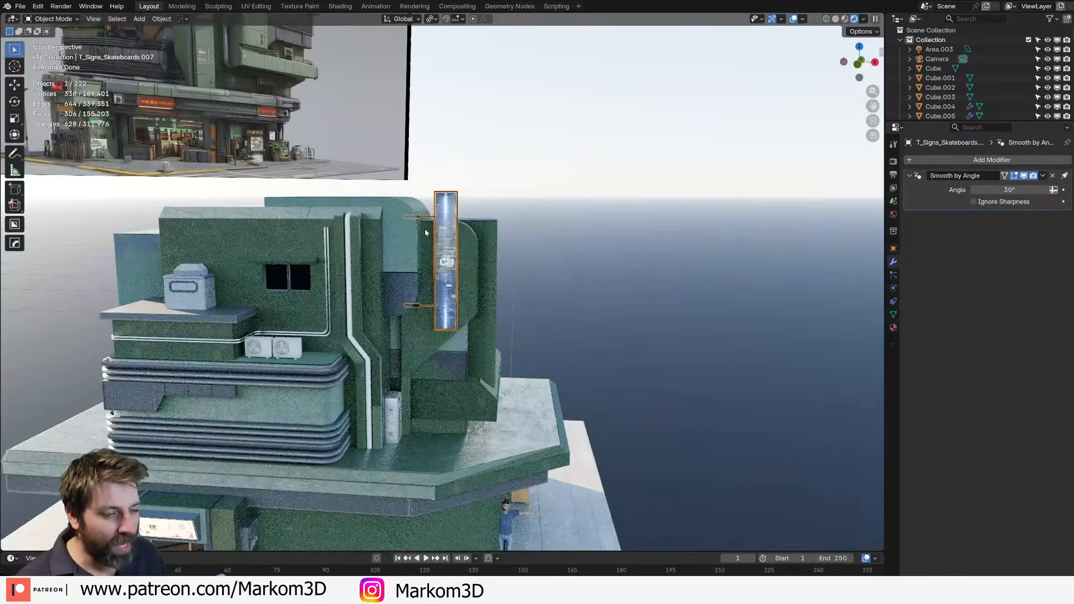
middle_drag(425, 232, 393, 276)
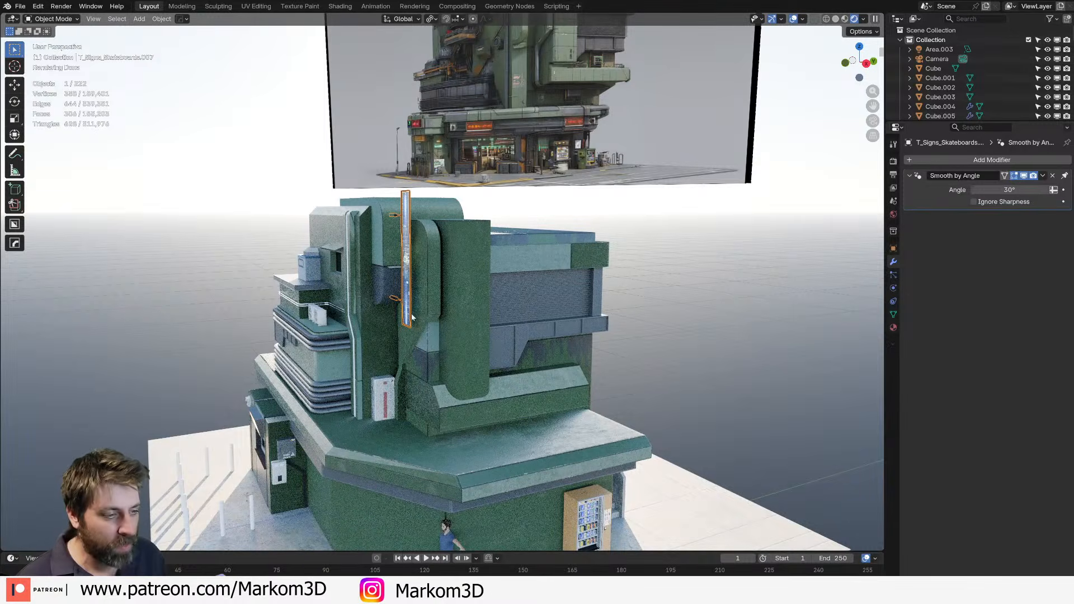
middle_drag(436, 342, 442, 350)
scroll(442, 350, up, 6)
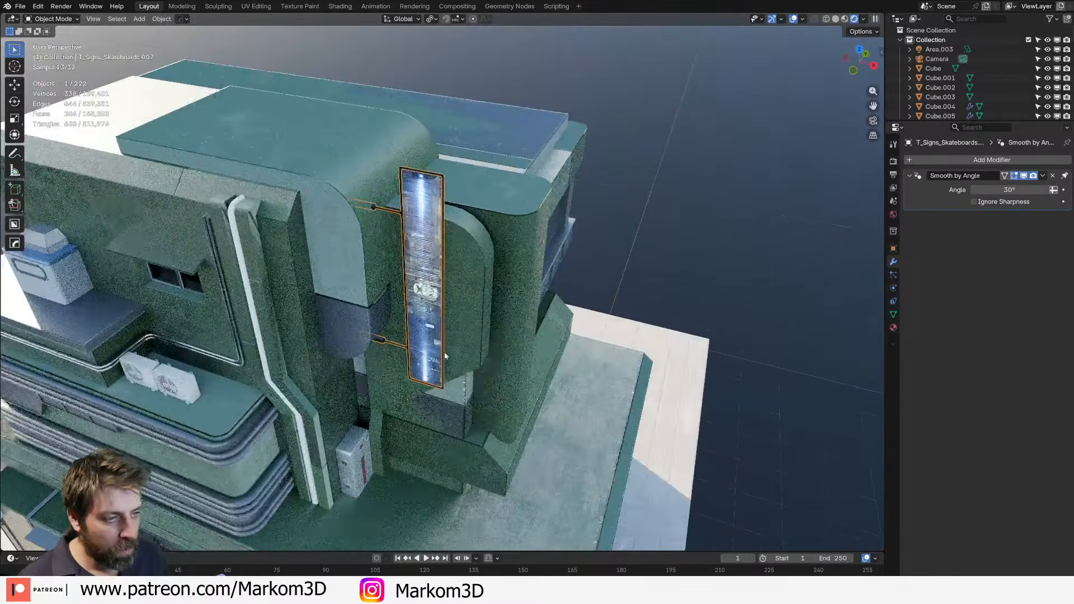
Join the illuminated sign panel and its frame with the mounting rods into one object.
click(431, 315)
shift+click(444, 314)
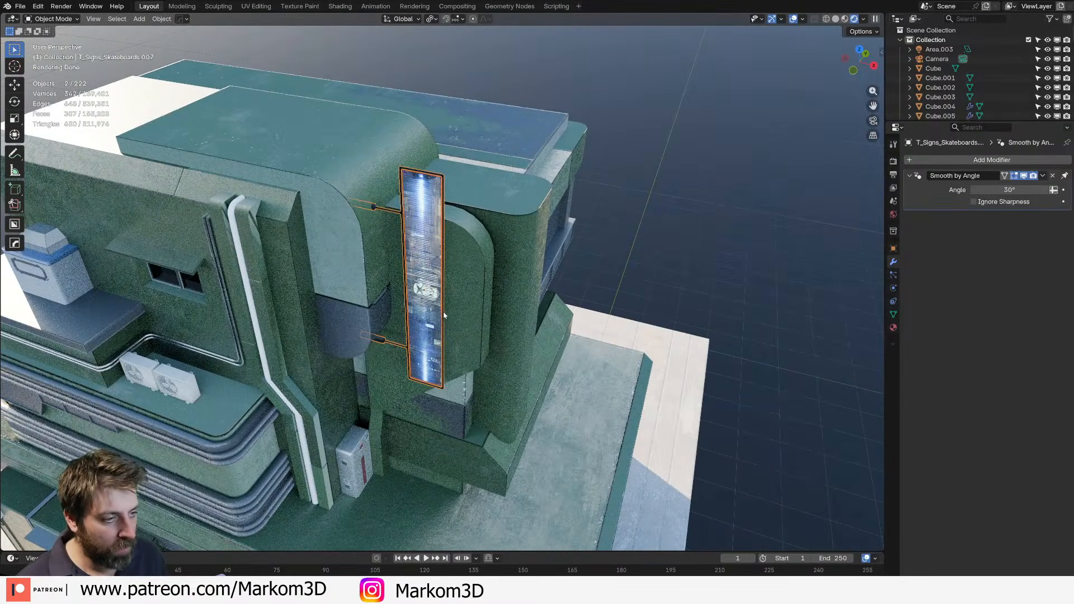
key(ctrl+j)
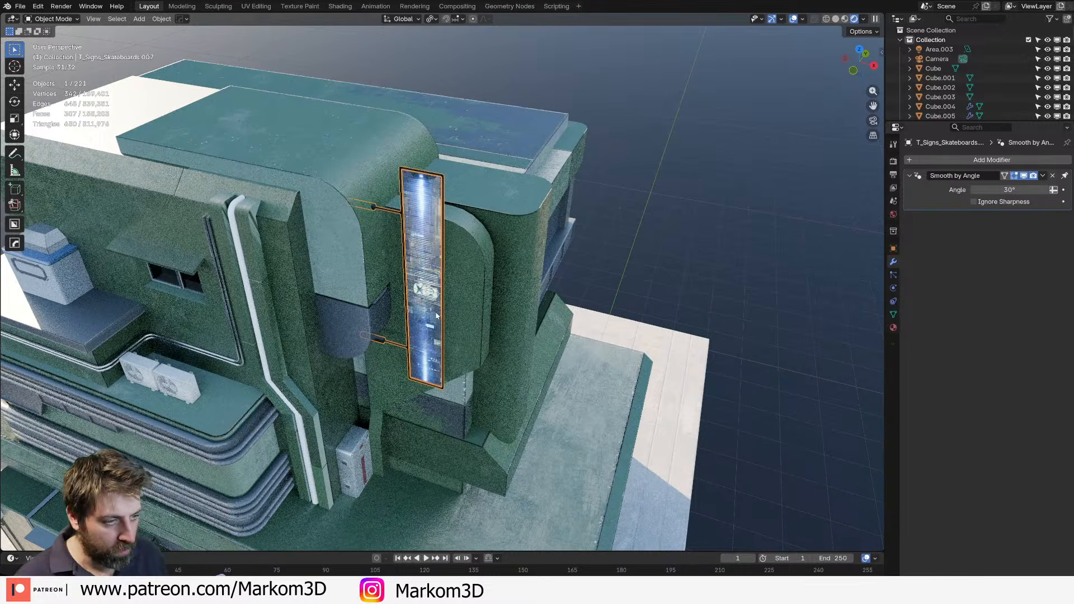
Duplicate the joined sign in top view, place the copy at the building's rear corner, and adjust its height along Z.
key(KP_7)
scroll(436, 315, up, 3)
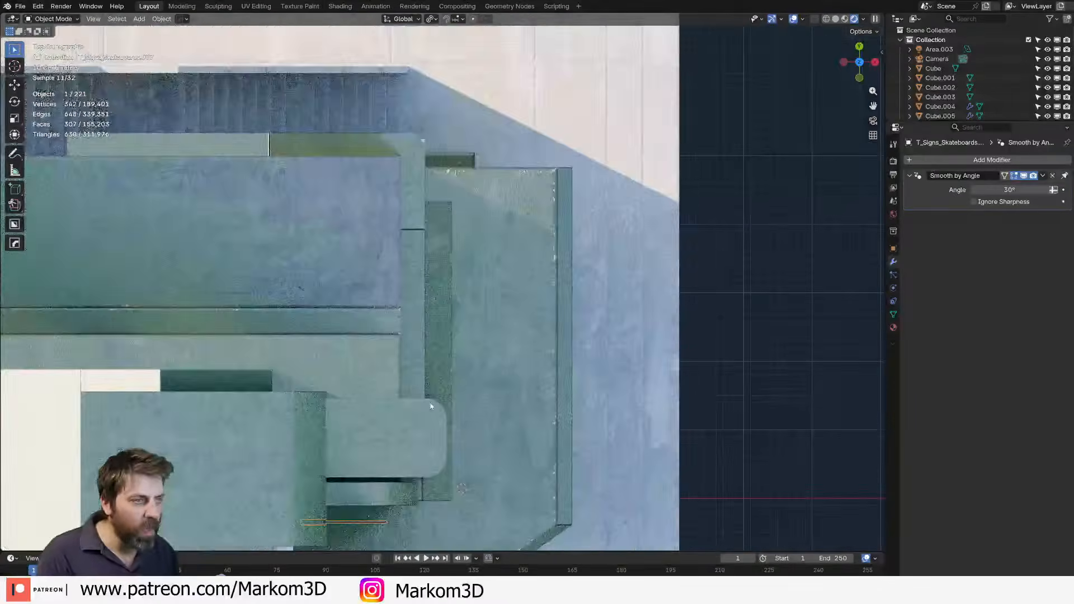
key(shift+d)
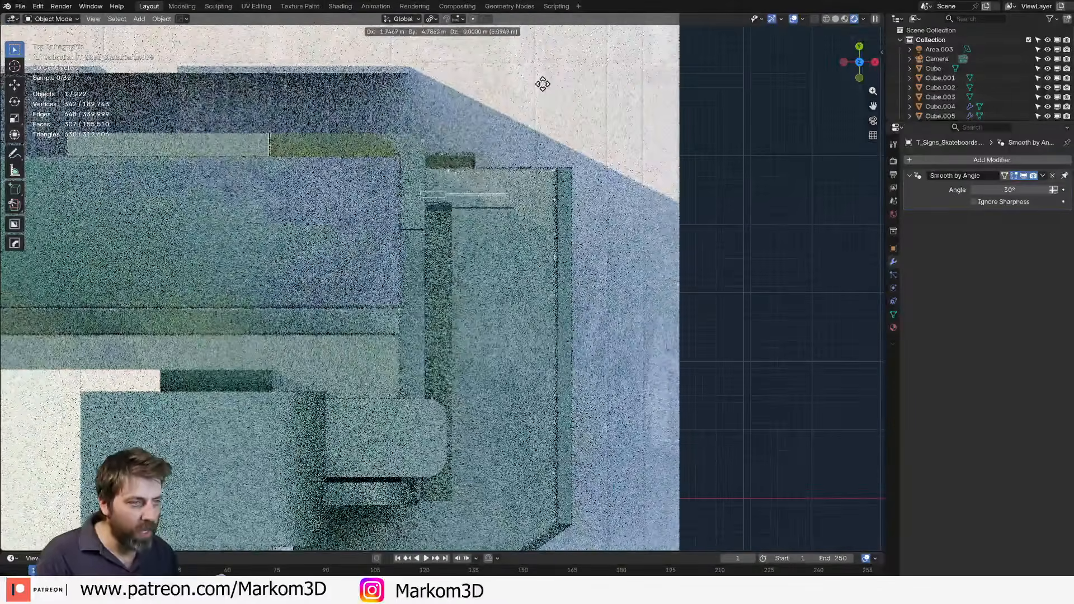
click(532, 240)
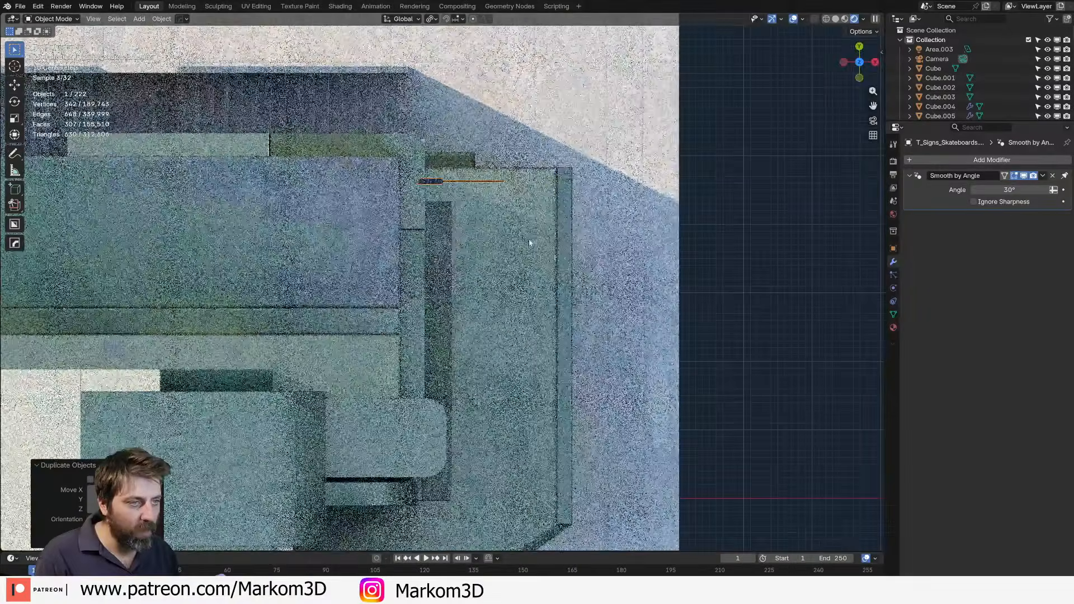
middle_drag(532, 239, 469, 113)
key(g)
key(z)
click(504, 205)
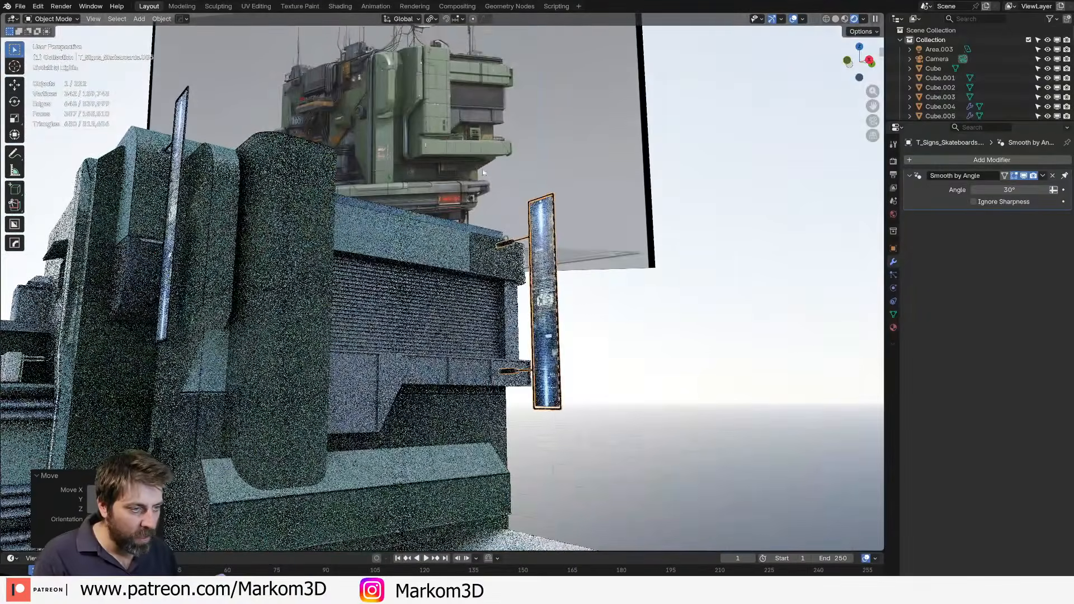
Lower the copied sign along Z beside the shuttered wall and move it about 0.225 m in negative X toward the building.
middle_drag(503, 207, 513, 252)
key(g)
key(z)
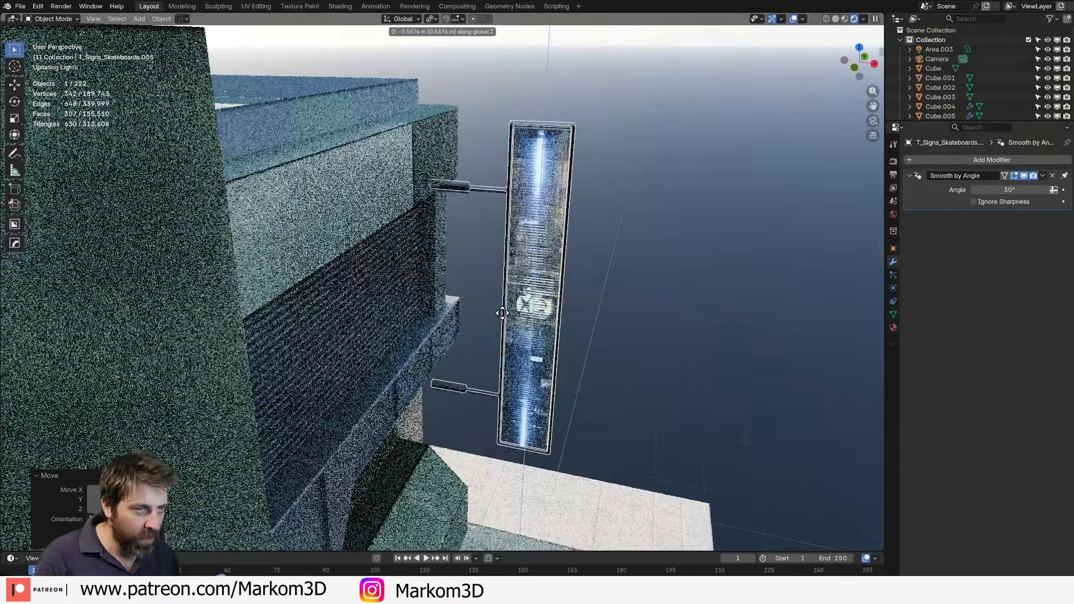
click(503, 308)
middle_drag(503, 309, 524, 392)
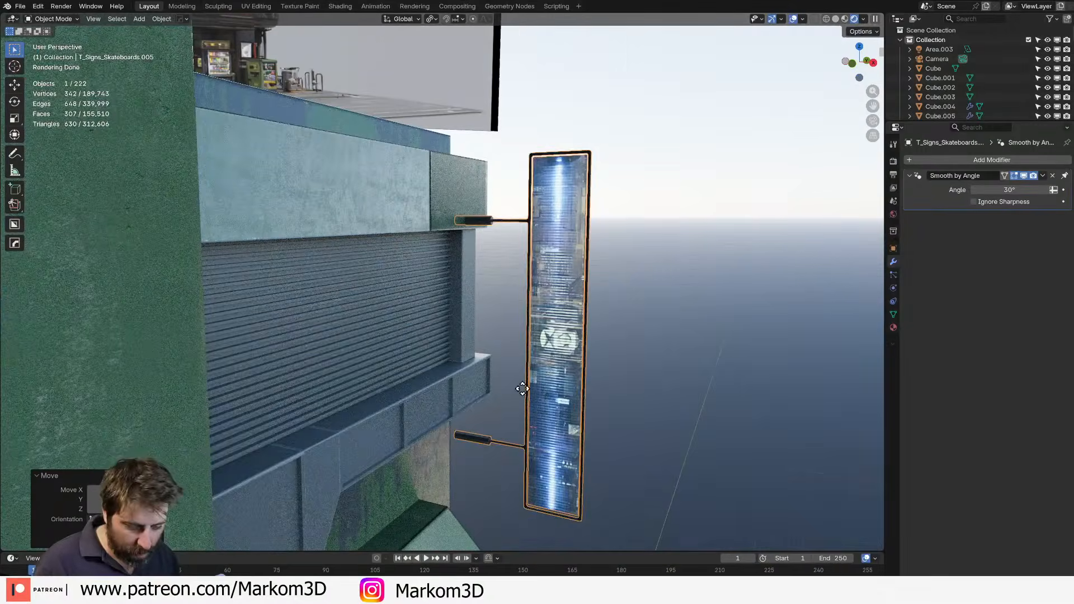
key(g)
key(x)
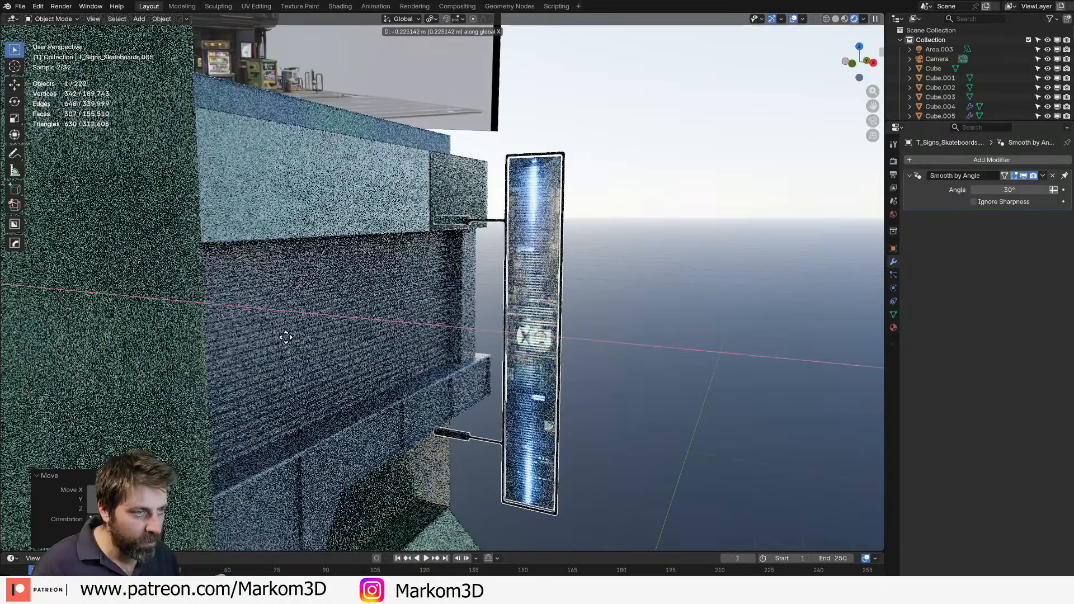
click(286, 338)
Extend the copied sign's lower wall mount along X toward the building by moving the collar's wall-side edge loop.
middle_drag(286, 338, 434, 348)
scroll(595, 341, up, 2)
key(Tab)
alt+click(622, 338)
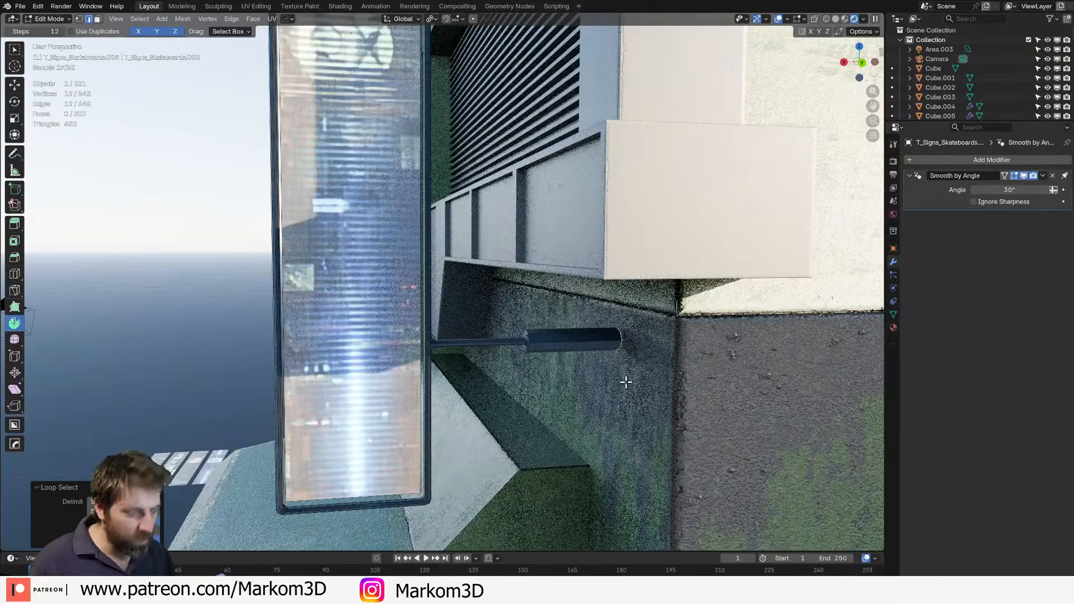
key(g)
key(x)
click(811, 371)
key(Tab)
scroll(861, 284, down, 7)
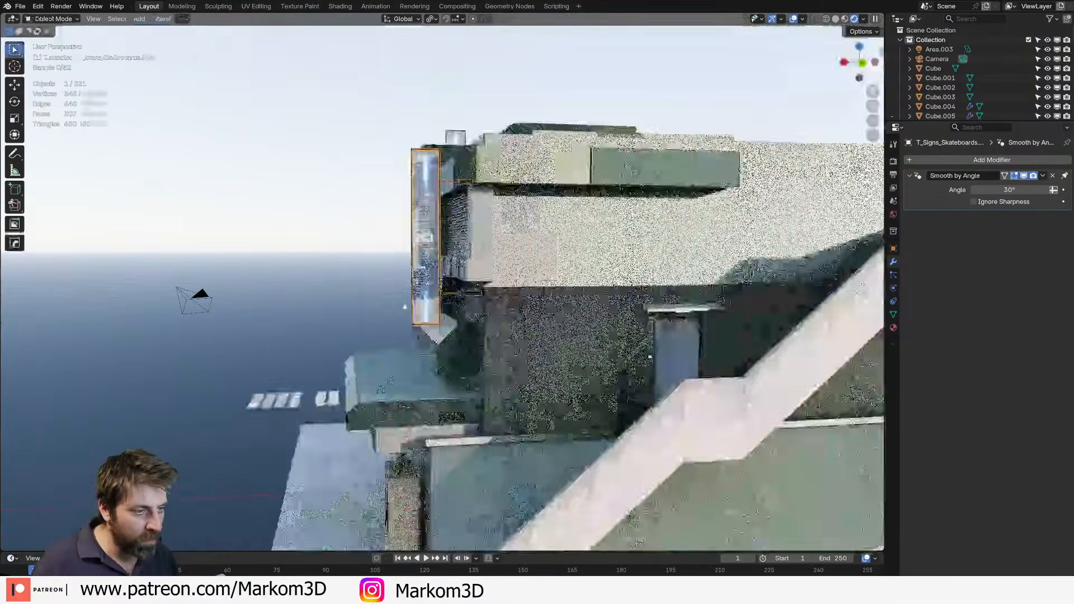
middle_drag(405, 307, 515, 240)
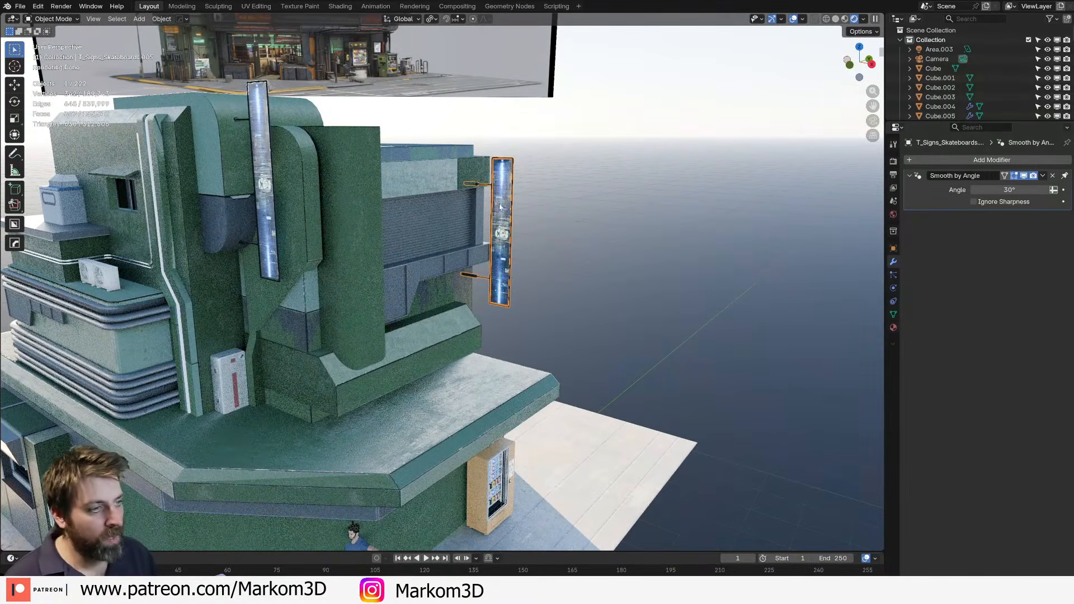
Open the UV editing workspace and select the copied sign's face over the T_Signs_Skateboards.png texture.
click(335, 7)
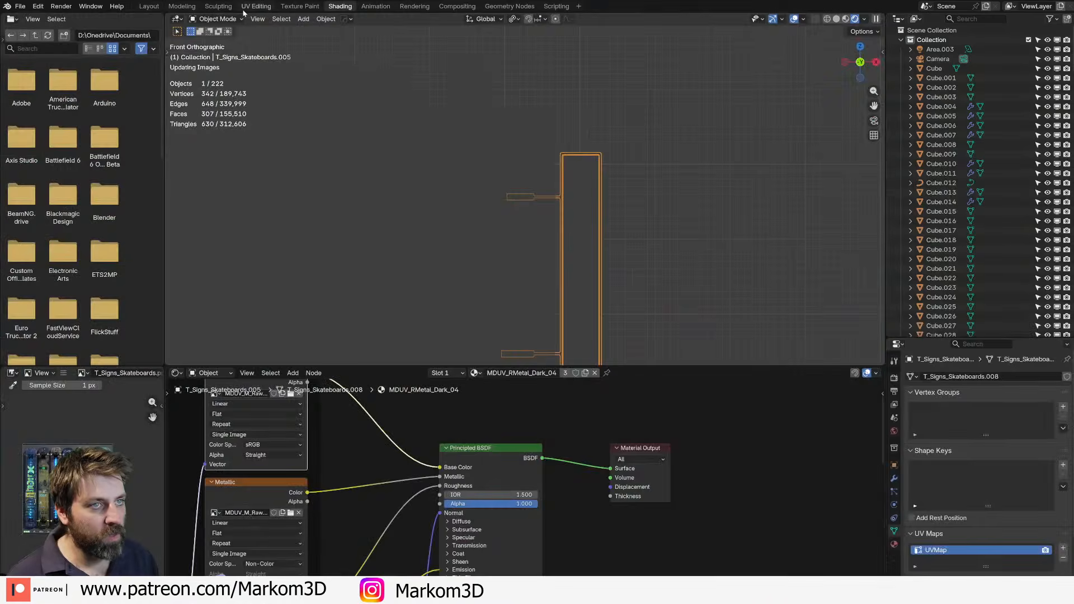
click(245, 8)
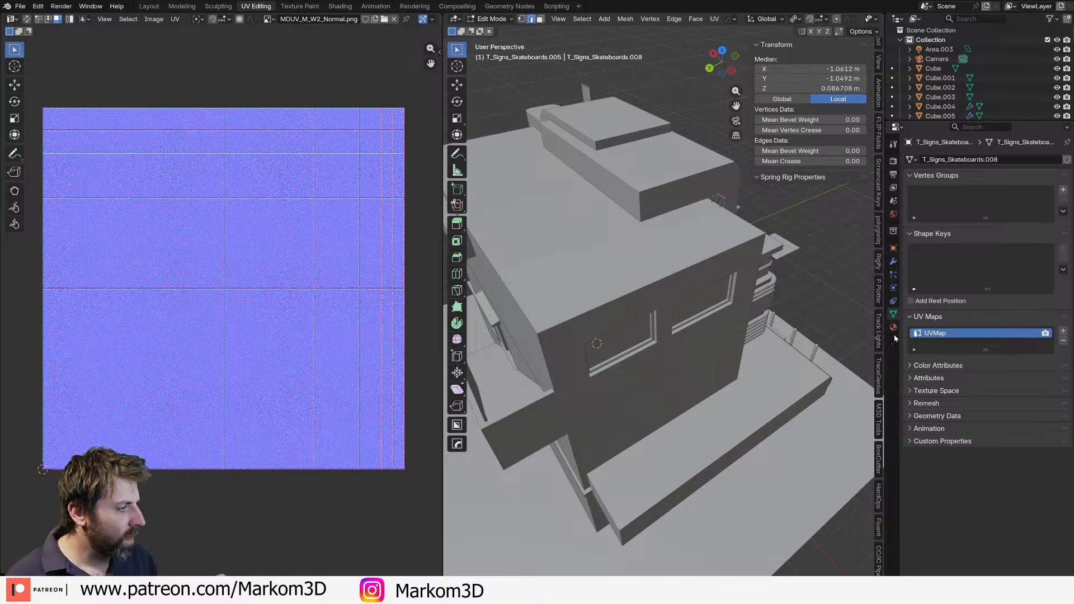
click(894, 328)
mouse_move(727, 331)
middle_down()
mouse_move(614, 299)
mouse_move(669, 307)
mouse_move(494, 355)
mouse_move(755, 302)
mouse_move(717, 335)
middle_up()
scroll(756, 302, down, 6)
key(3)
click(807, 305)
scroll(222, 319, up, 9)
middle_drag(194, 325, 208, 383)
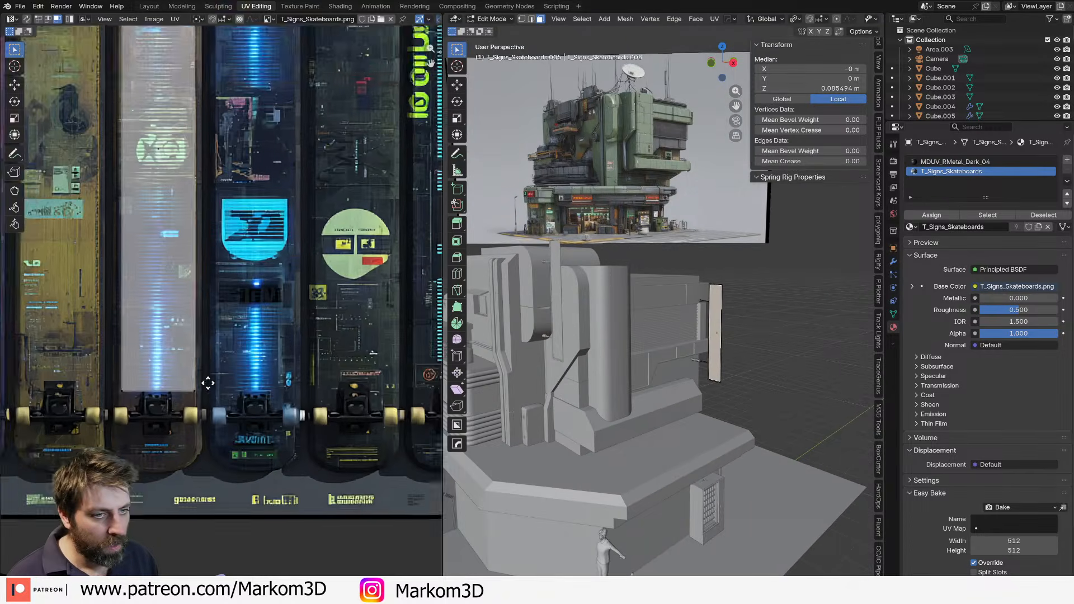
Move the face's UV island along X onto the last skateboard in the texture, with the yellow lettering.
scroll(207, 383, down, 3)
key(g)
key(x)
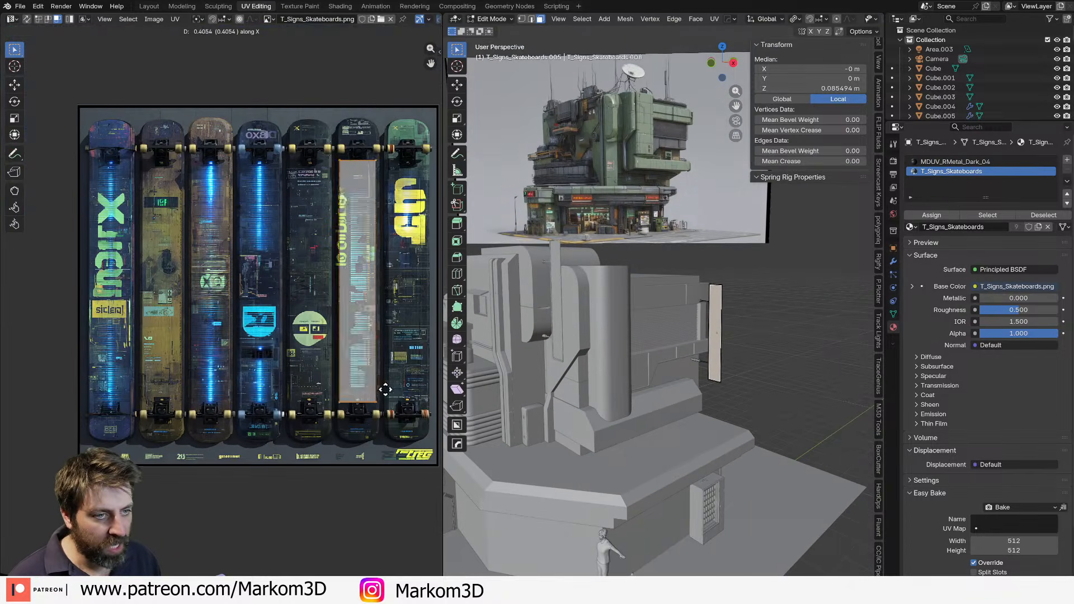
click(415, 388)
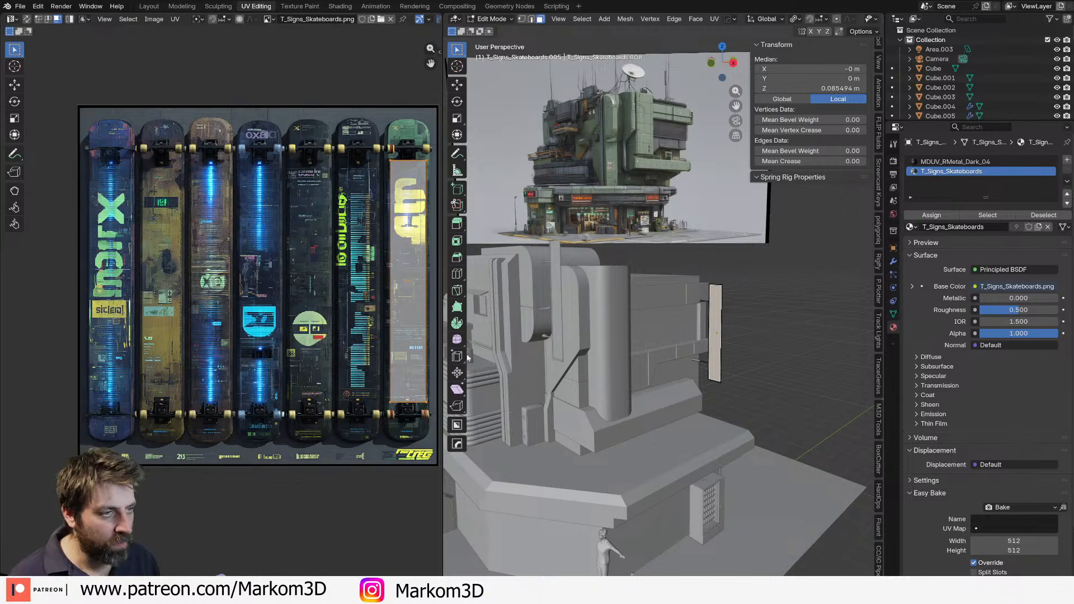
Turn on rendered shading beside the UV layout, frame the retextured sign, and return to Object Mode.
scroll(816, 15, down, 4)
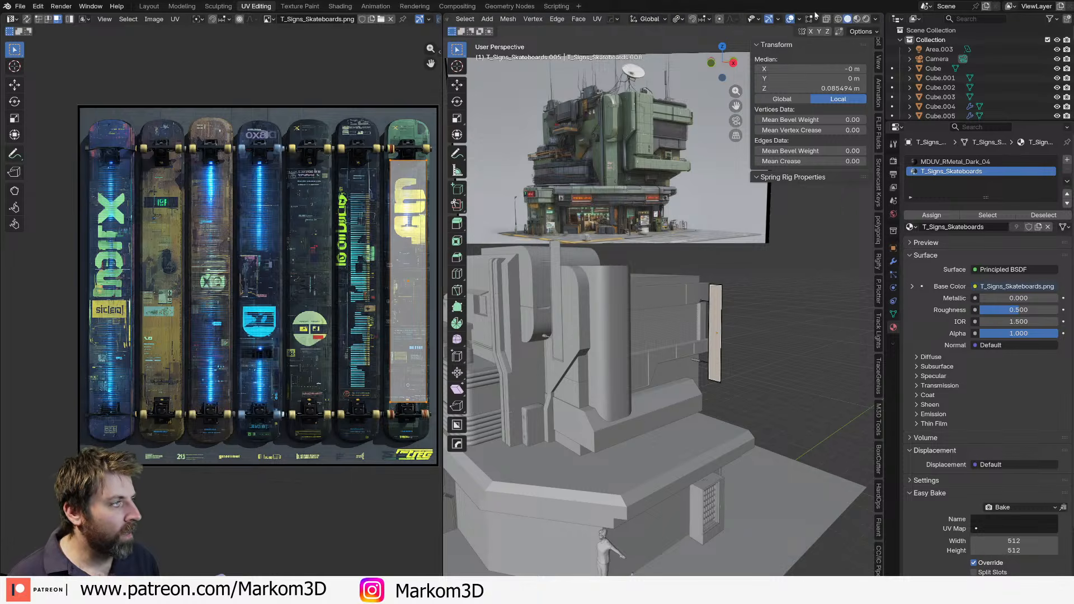
click(866, 19)
key(KP_Decimal)
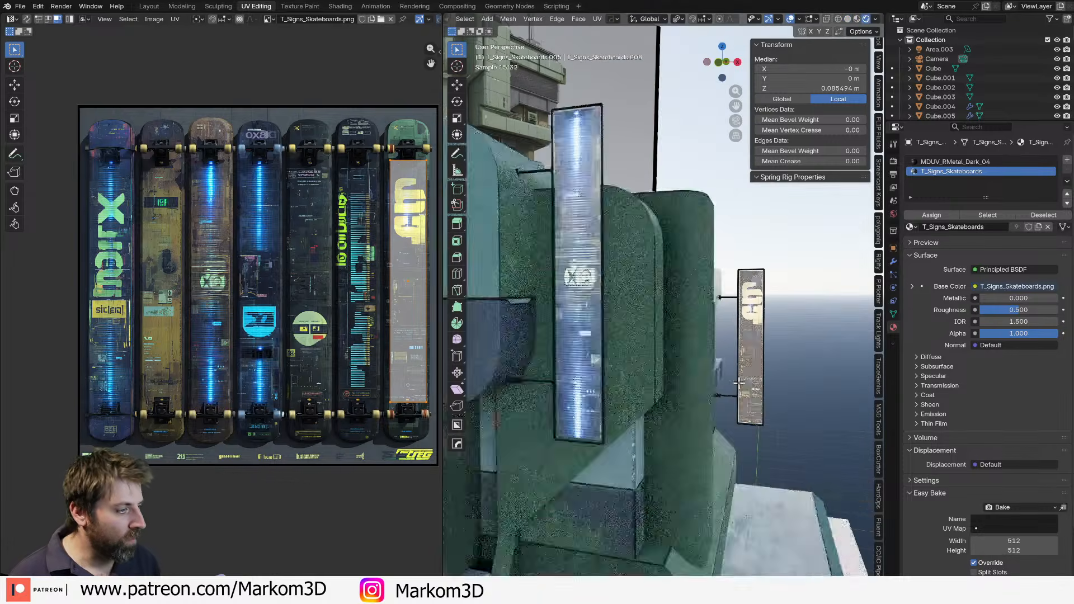
shift+middle_drag(740, 384, 644, 280)
scroll(643, 281, up, 3)
key(Tab)
scroll(645, 372, down, 6)
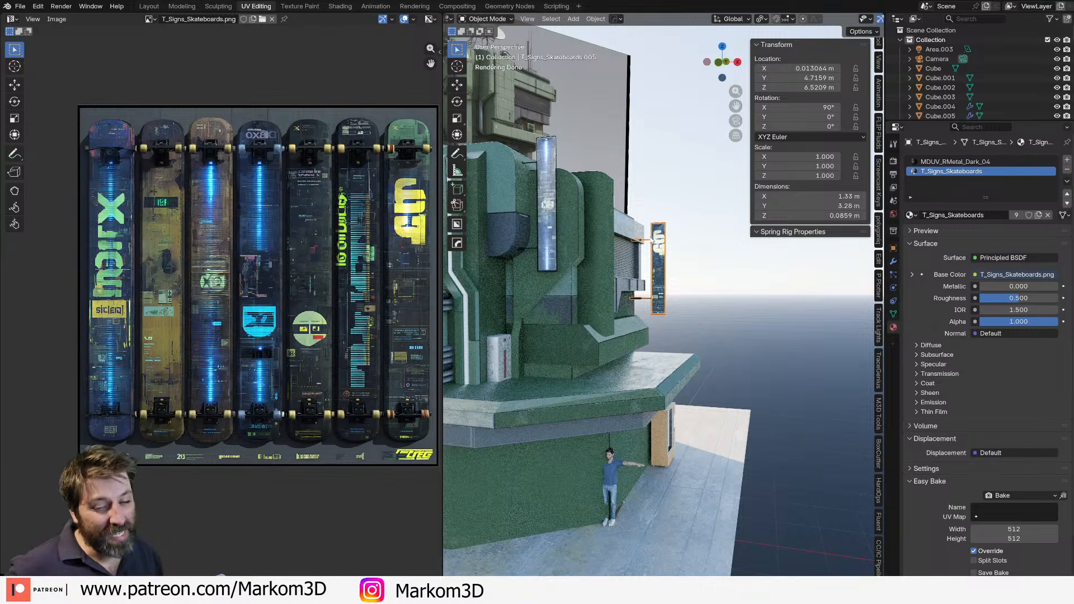
Examine the second sign's new graphic and wall mounting from close up and from farther away.
shift+middle_drag(681, 284, 626, 341)
scroll(626, 341, up, 4)
shift+middle_drag(450, 367, 552, 344)
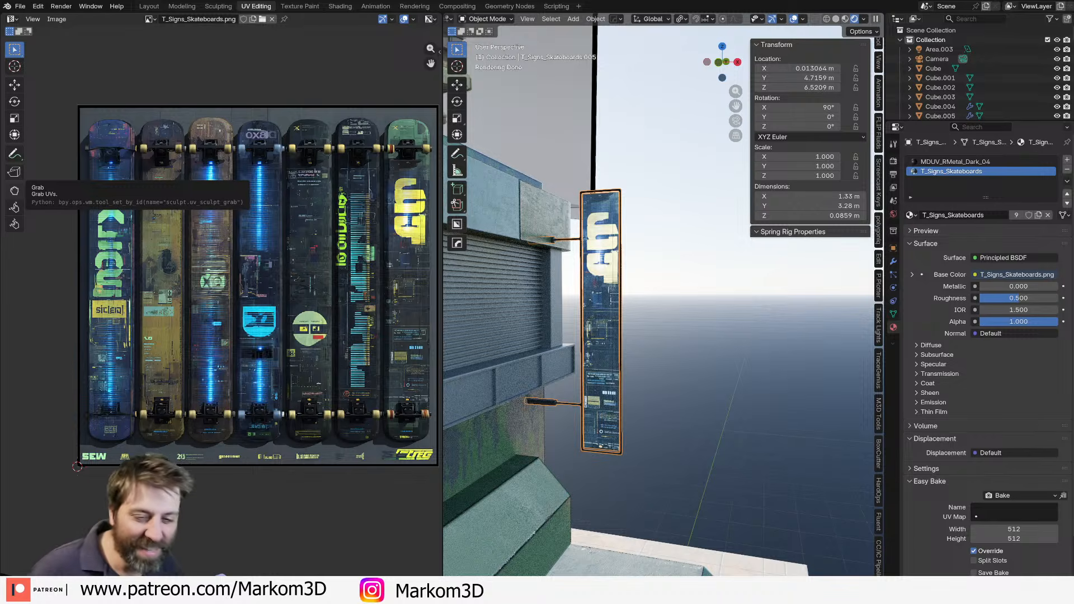
scroll(588, 252, down, 1)
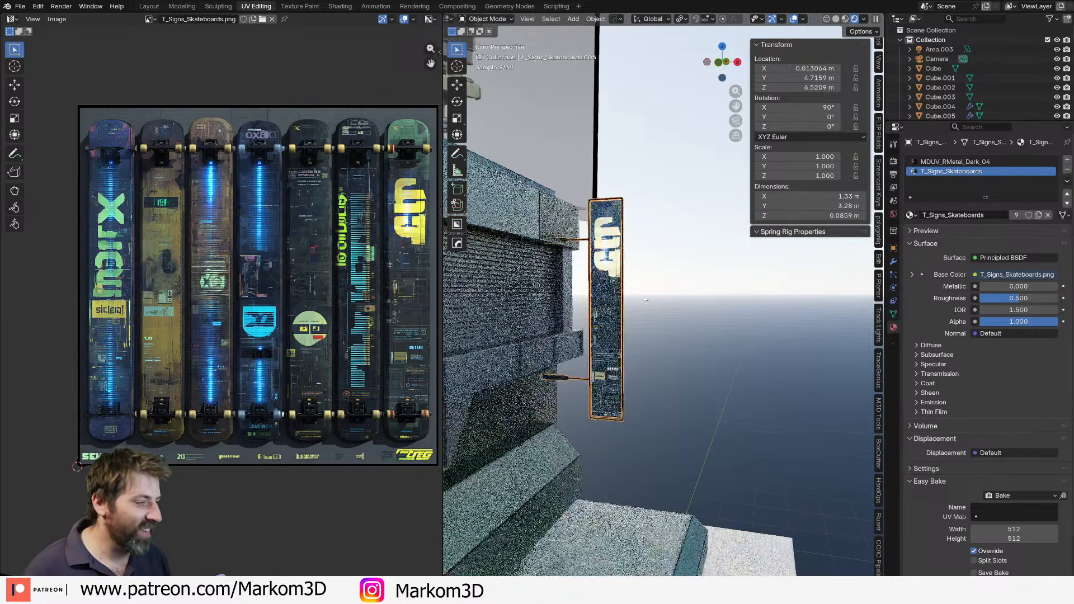
middle_drag(649, 329, 627, 329)
shift+middle_drag(615, 417, 572, 371)
scroll(611, 348, down, 3)
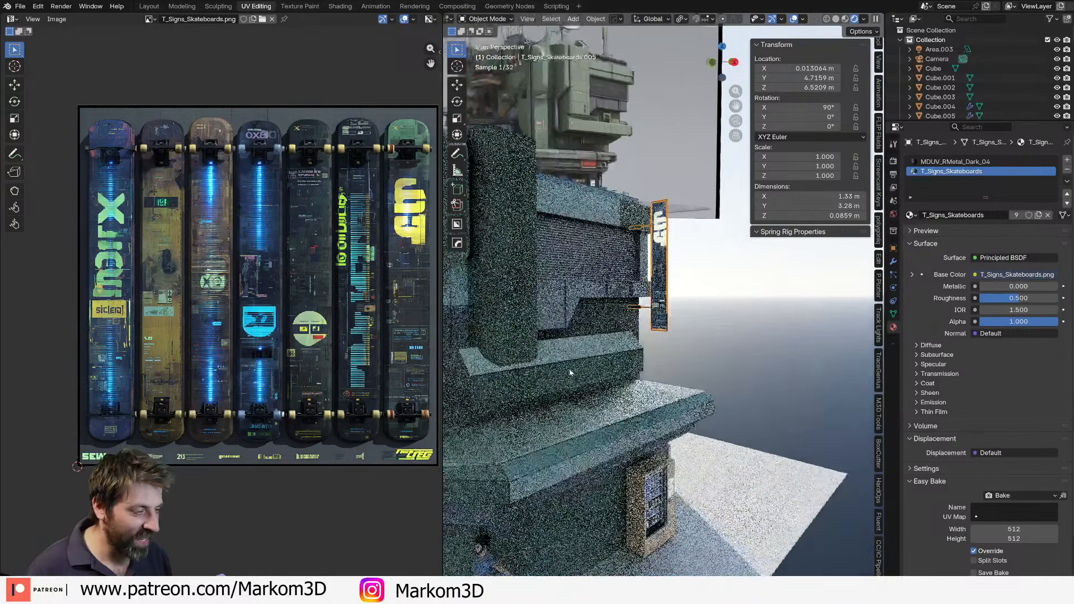
shift+middle_drag(562, 434, 604, 419)
scroll(597, 436, down, 2)
key(Tab)
key(Tab)
click(608, 391)
key(Tab)
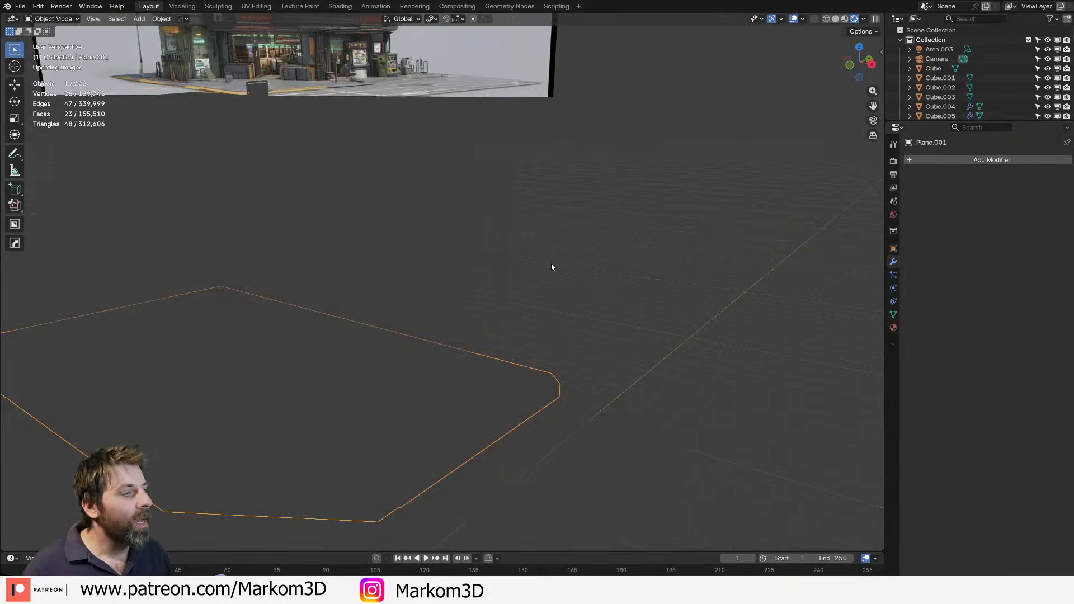
middle_drag(551, 267, 588, 248)
key(Tab)
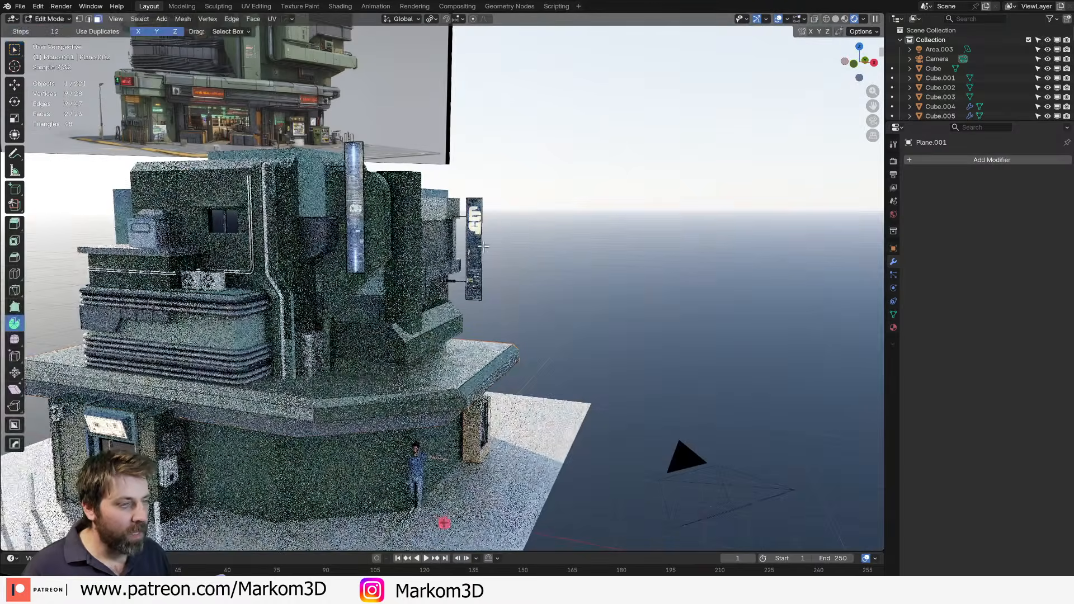
key(Tab)
shift+middle_drag(478, 219, 499, 172)
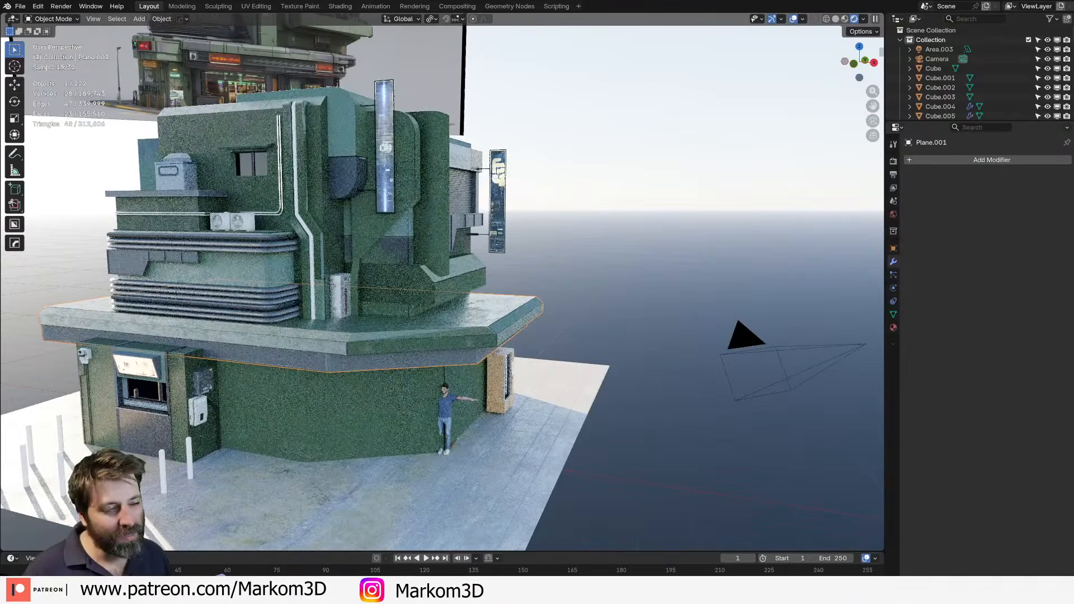
Select the second wall sign with the yellow lettering and show its T_Signs_Skateboards material nodes in the Shading workspace.
click(500, 178)
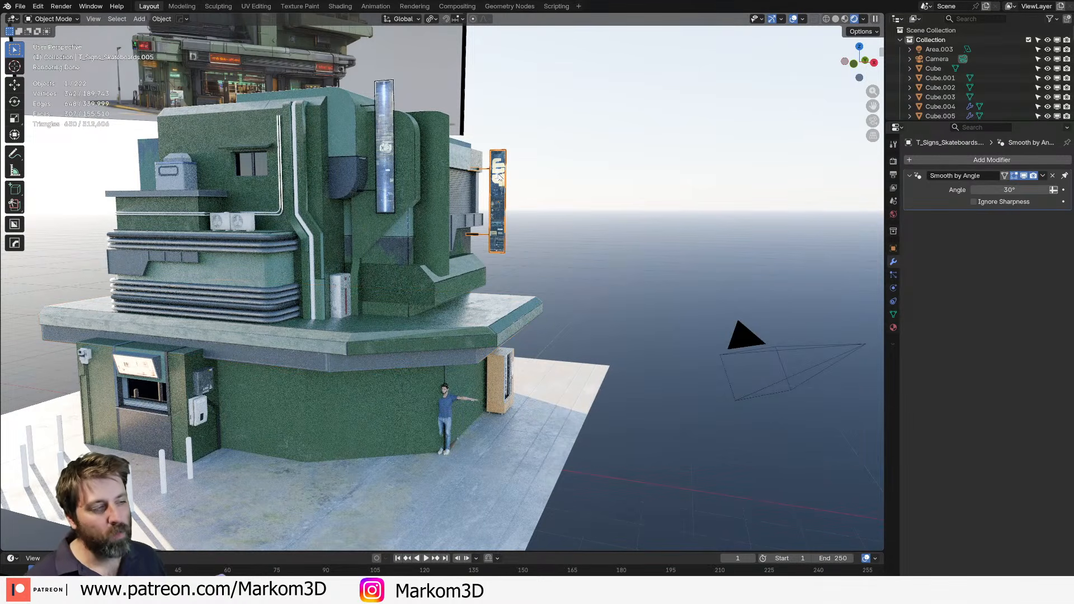
click(341, 7)
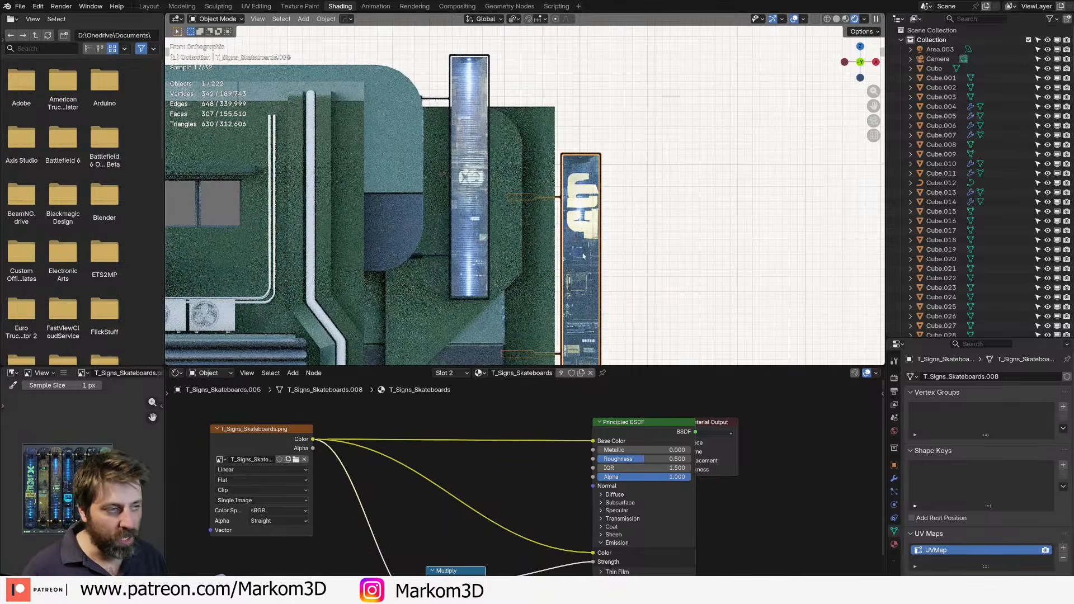
middle_drag(424, 157, 578, 244)
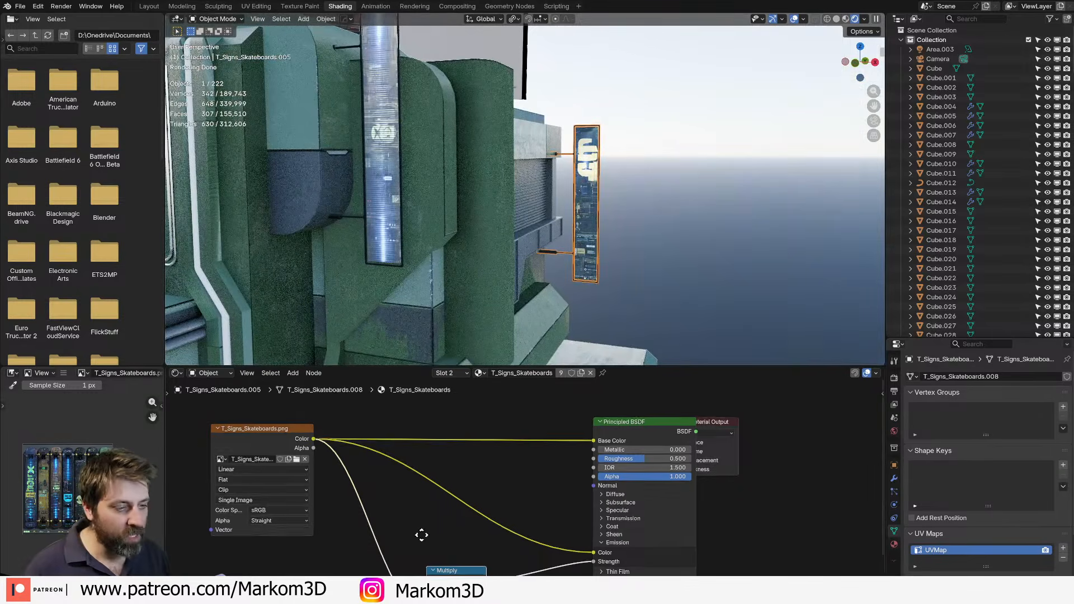
middle_drag(422, 535, 453, 474)
middle_drag(503, 419, 494, 458)
key(shift+a)
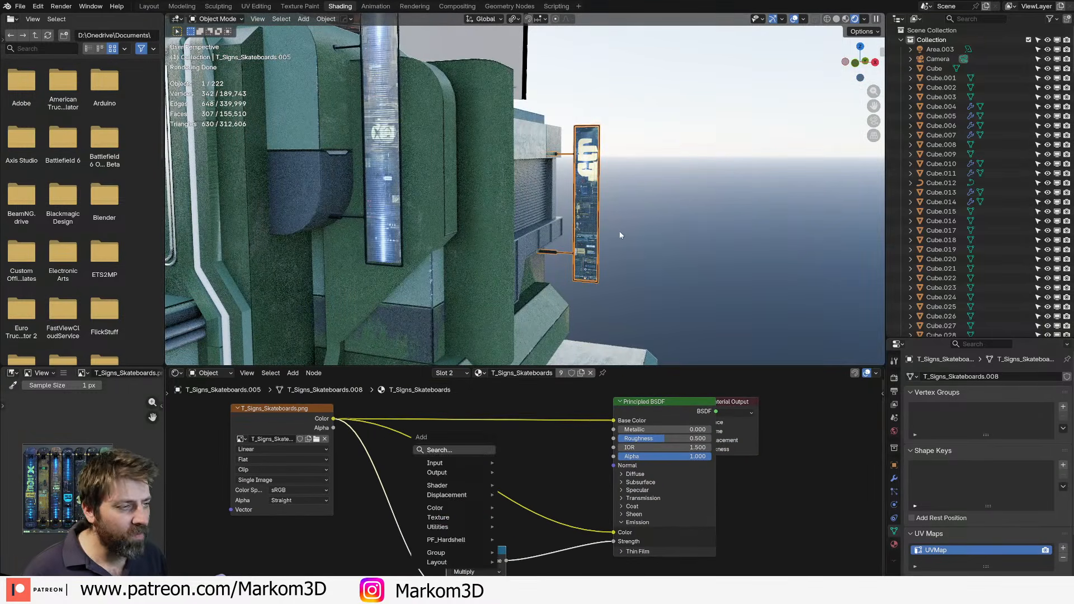
shift+middle_drag(615, 223, 617, 266)
shift+middle_drag(727, 304, 695, 257)
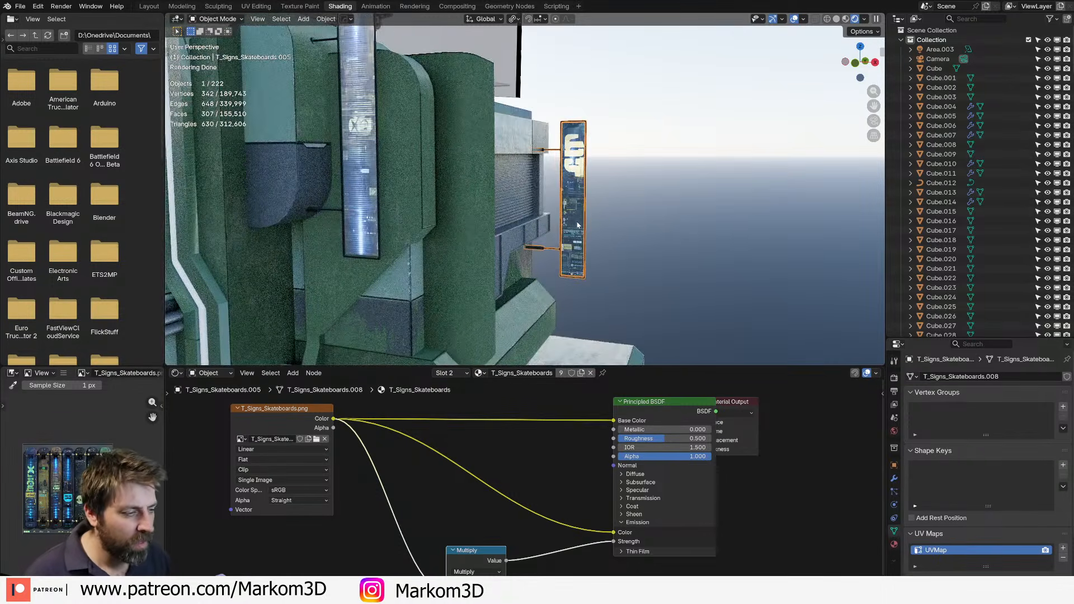
Try inserting an Invert Color node between the sign texture's Color output and the shader's emission Color input.
key(shift+a)
click(535, 451)
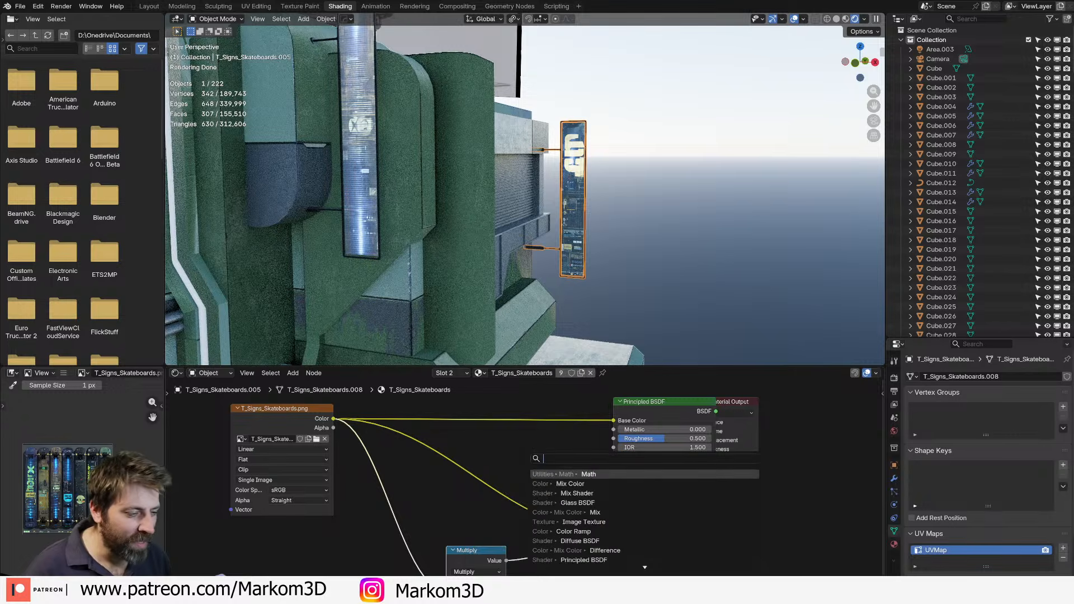
text(invert)
key(Return)
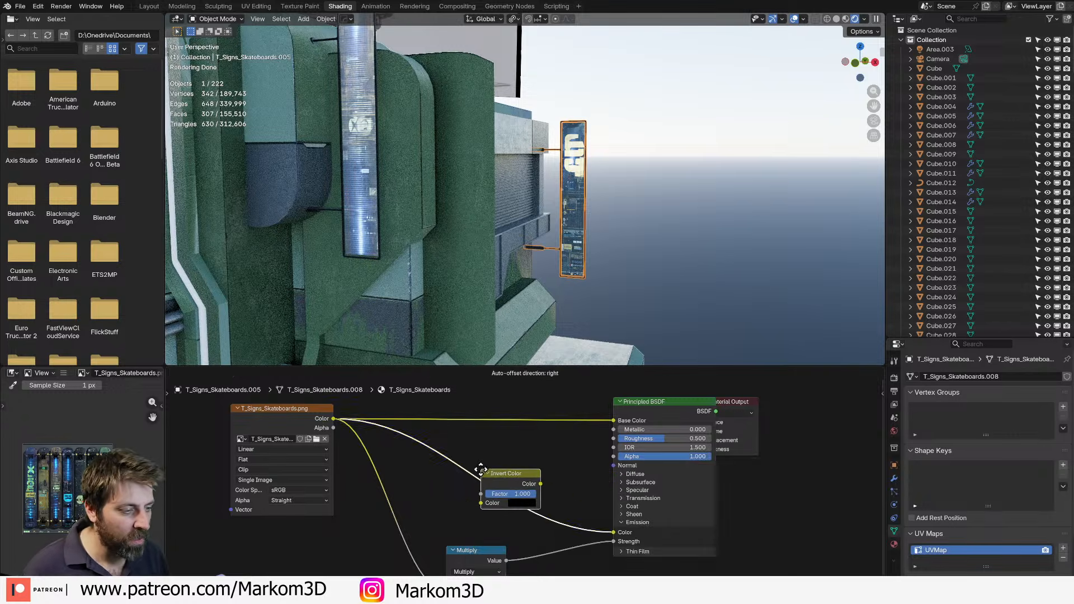
click(483, 473)
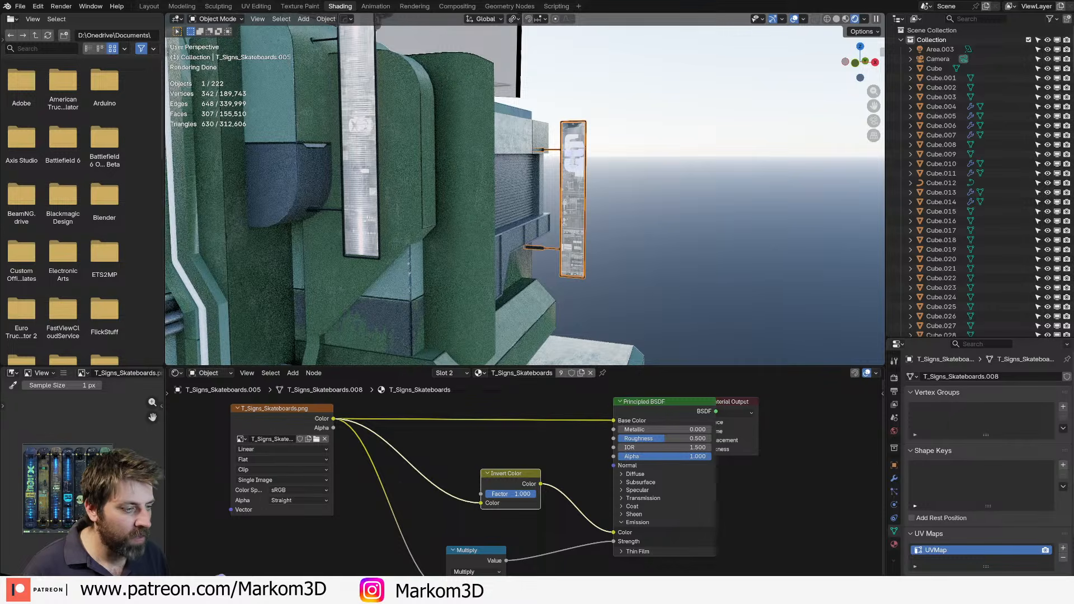
double_click(510, 494)
key(Return)
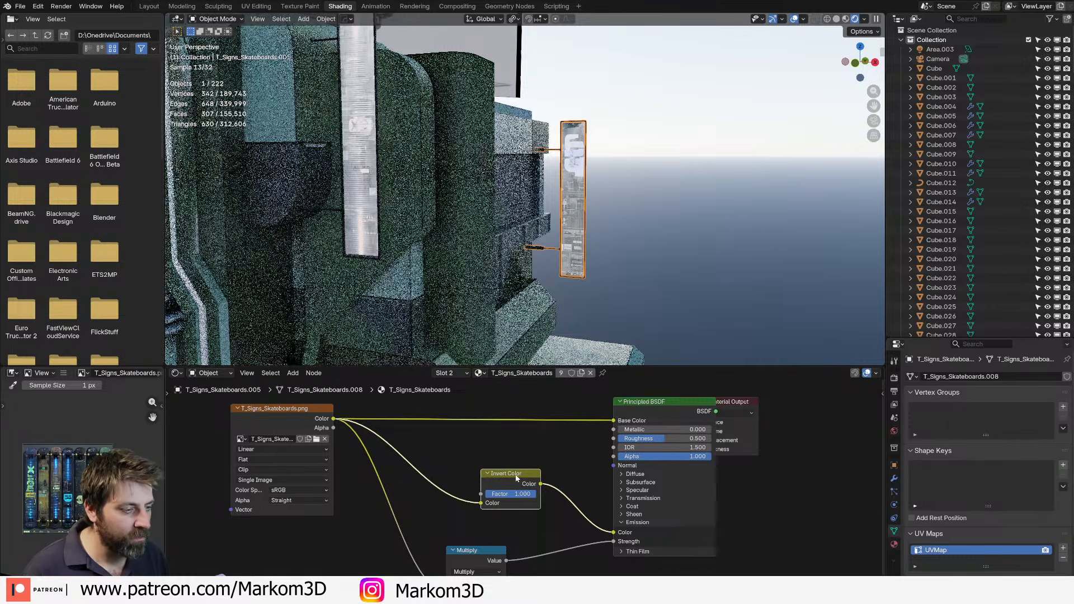
Undo the insertion of the Invert Color node into the emission color link and remove the node.
key(ctrl+z)
key(ctrl+z)
key(ctrl+z)
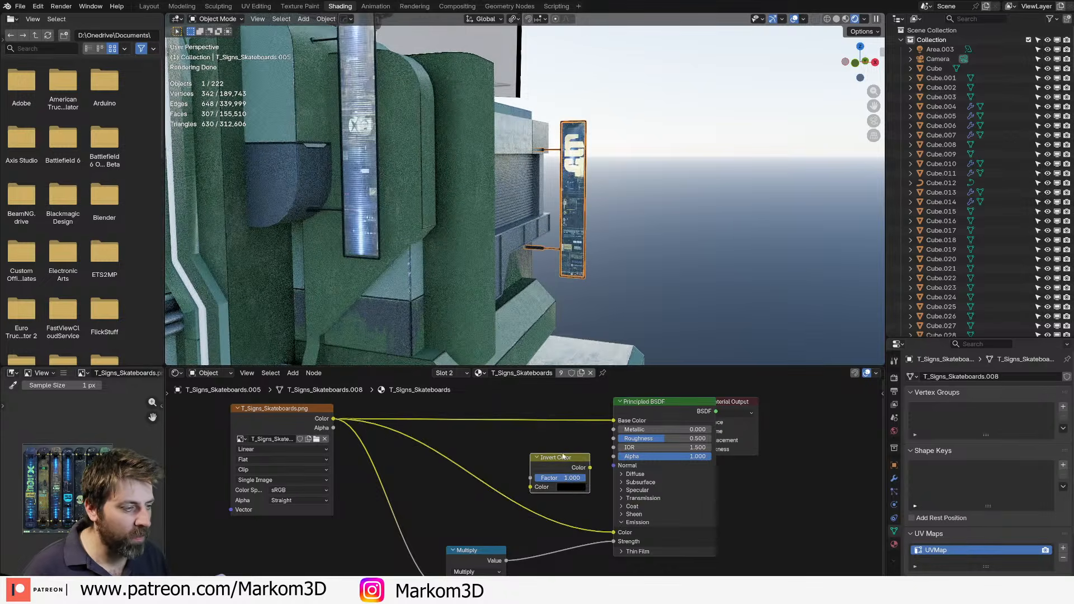
key(Delete)
key(ctrl+z)
Select the vending machine beside the building and examine its shelves and can labels from close up.
middle_drag(580, 337, 503, 325)
shift+middle_drag(493, 291, 432, 192)
scroll(532, 199, down, 3)
click(547, 292)
key(KP_Decimal)
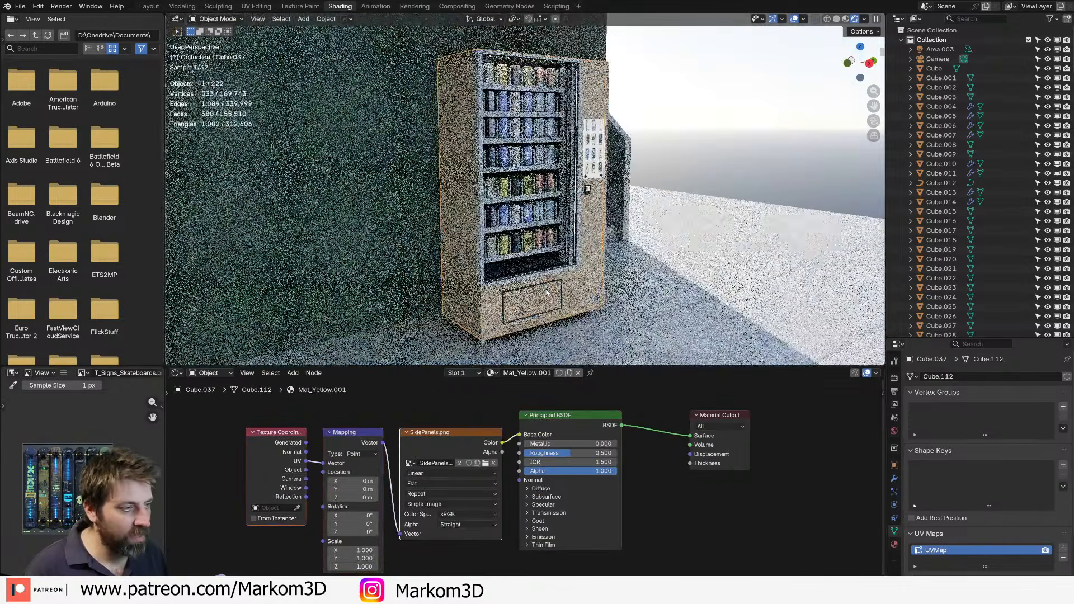
scroll(543, 280, up, 1)
shift+middle_drag(529, 179, 487, 224)
scroll(486, 223, up, 4)
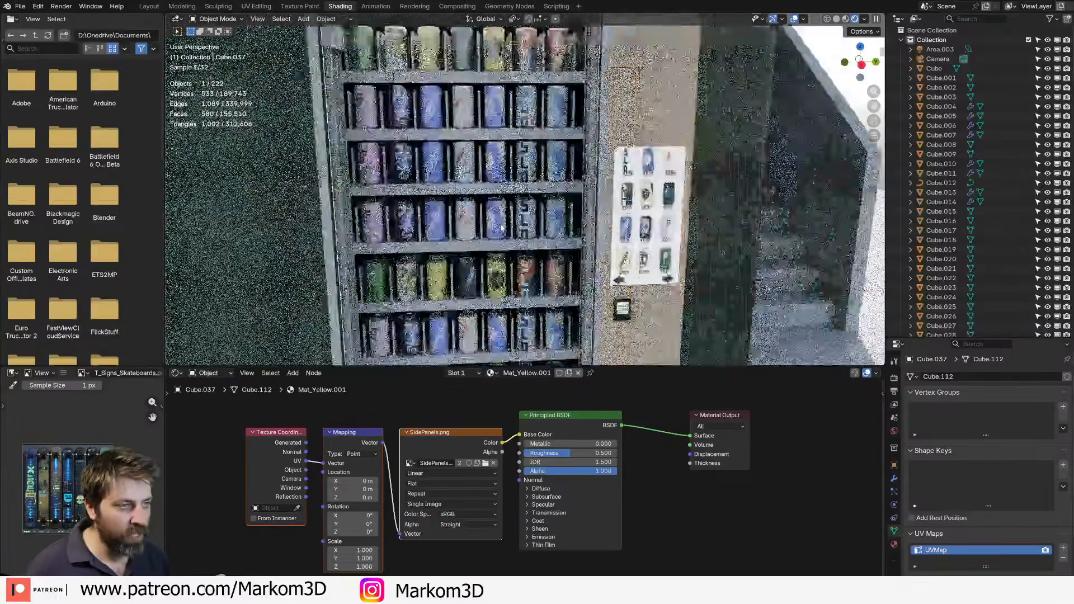
shift+middle_drag(422, 129, 501, 201)
scroll(501, 201, up, 2)
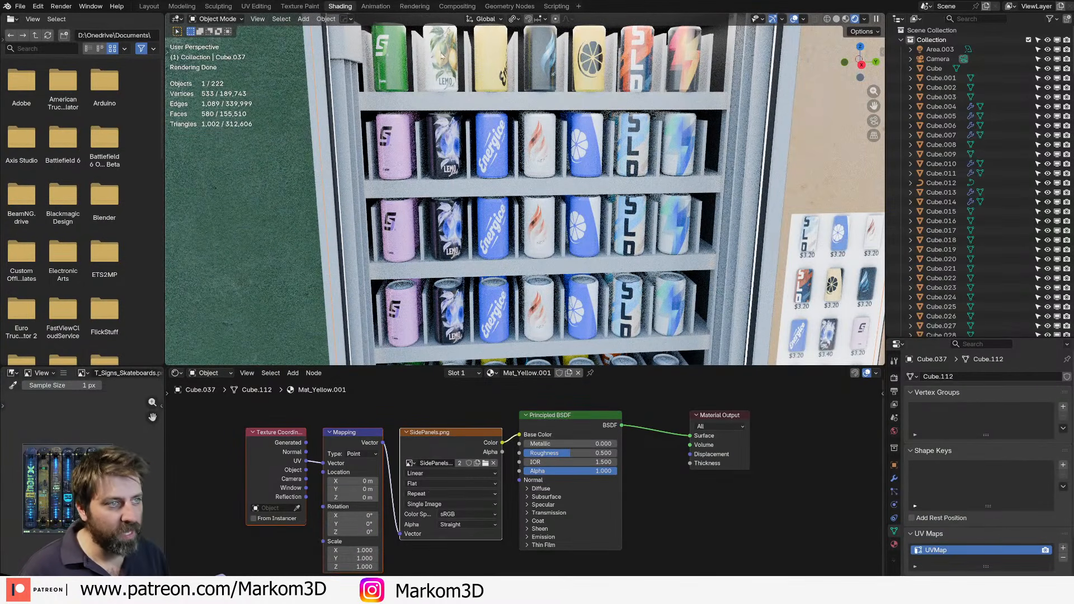
shift+middle_drag(445, 49, 498, 129)
scroll(505, 168, up, 2)
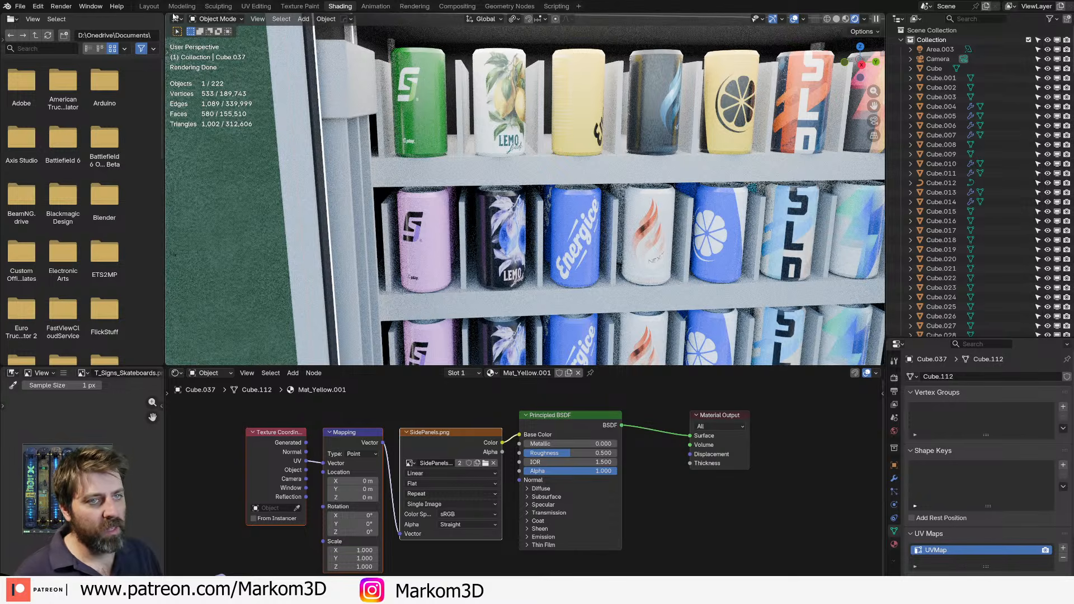
Return to the Layout workspace and open the first sign plane with the large yellow lettering in Edit Mode.
click(149, 6)
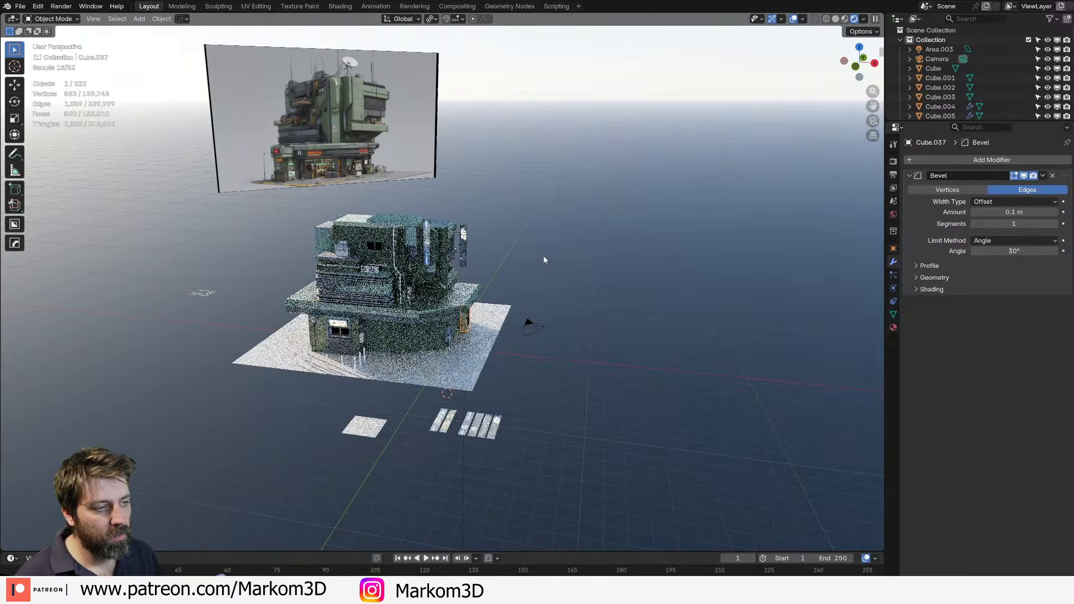
scroll(392, 383, up, 5)
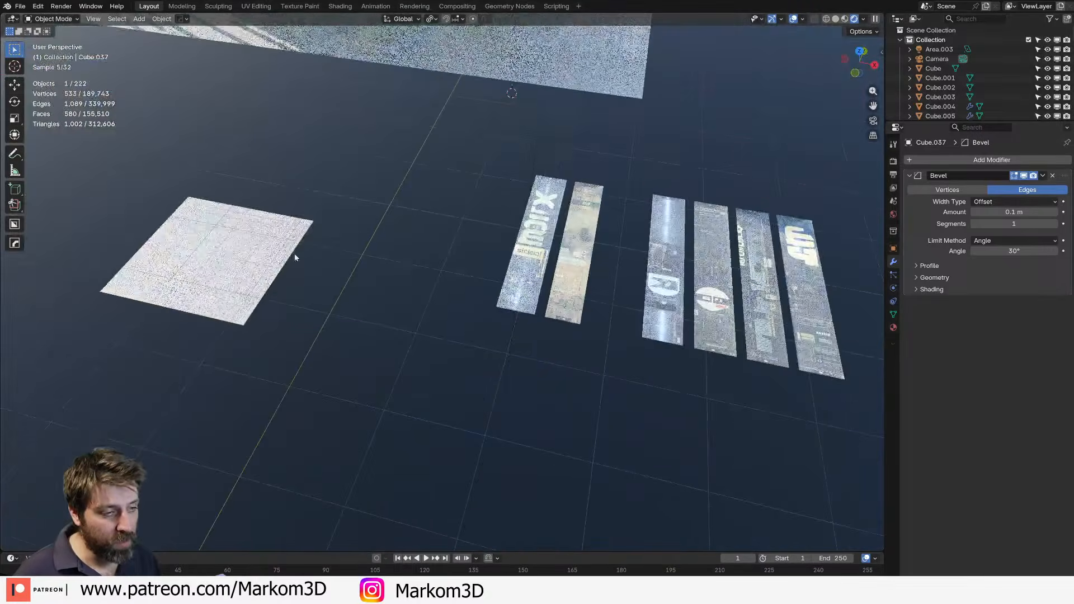
click(275, 252)
shift+middle_drag(275, 252, 435, 302)
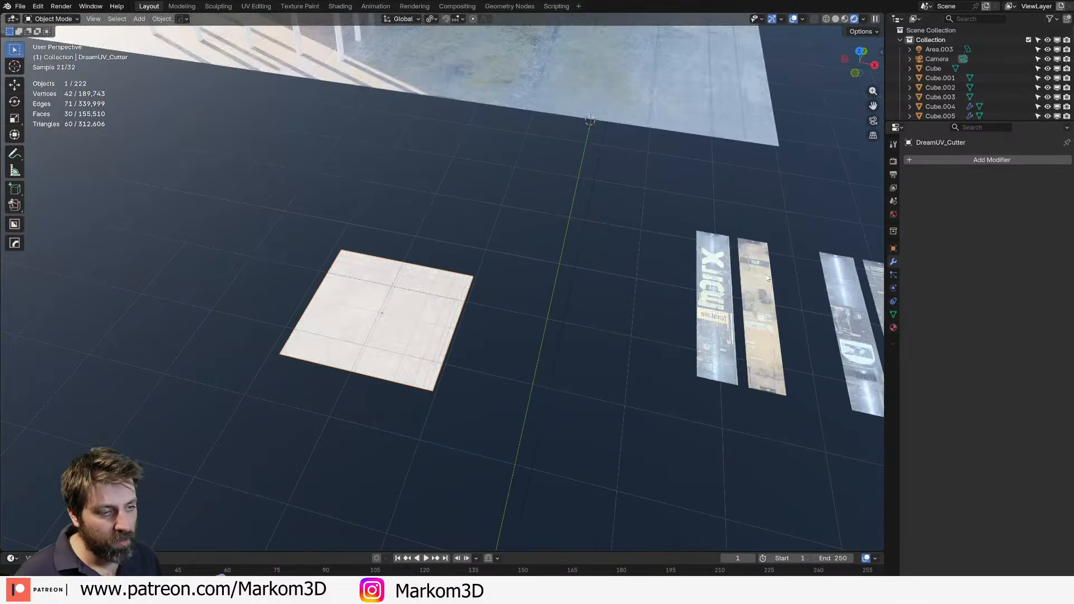
click(712, 308)
shift+middle_drag(712, 308, 391, 283)
key(Tab)
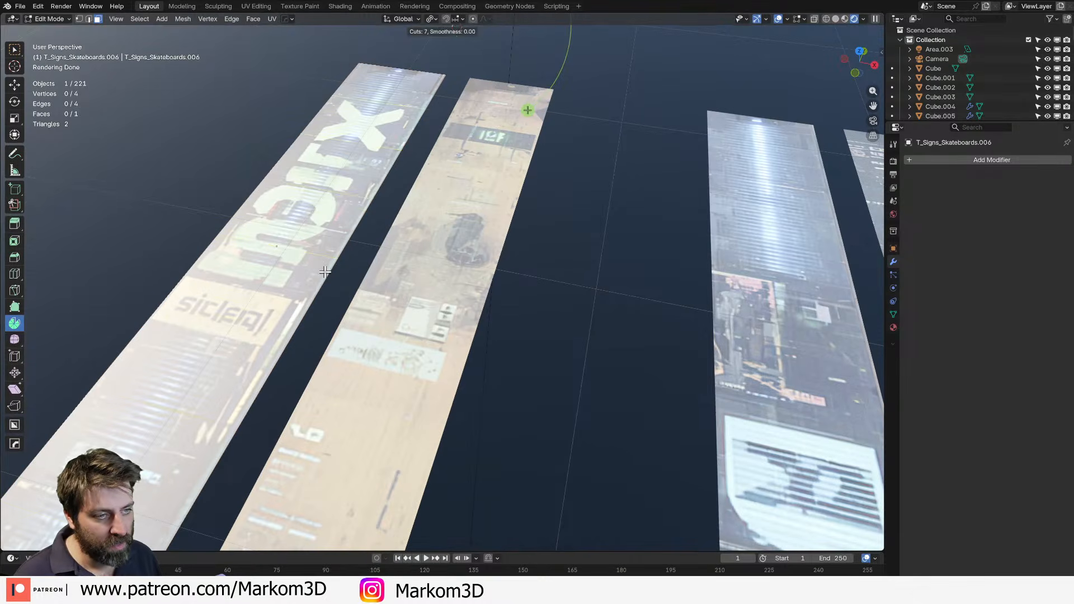
Back out of the pending loop cut on the sign plane and switch the viewport to solid shading.
scroll(326, 273, down, 6)
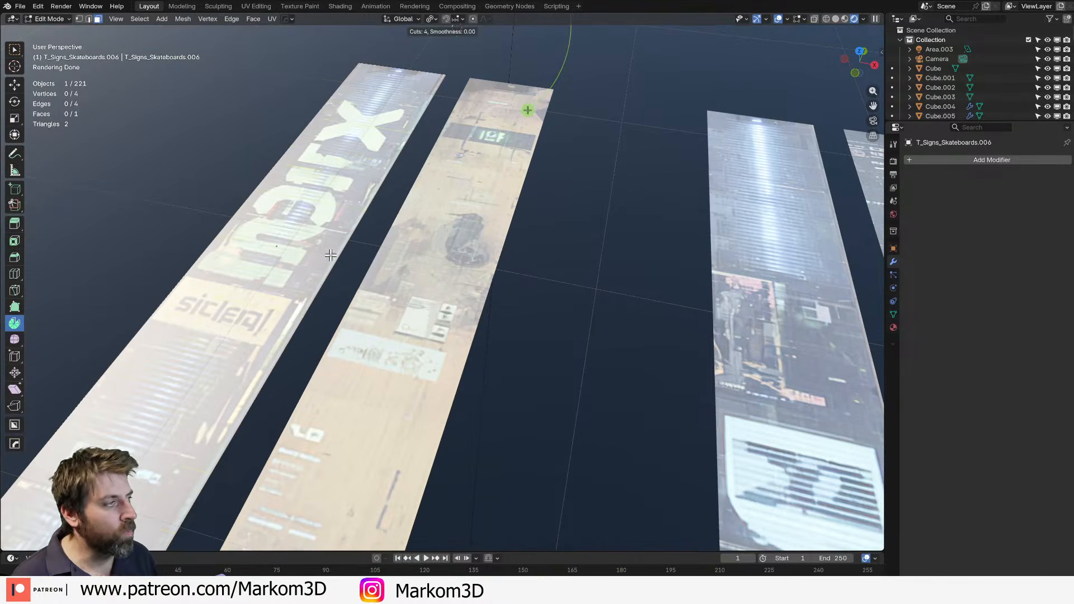
key(Escape)
click(836, 19)
key(ctrl+r)
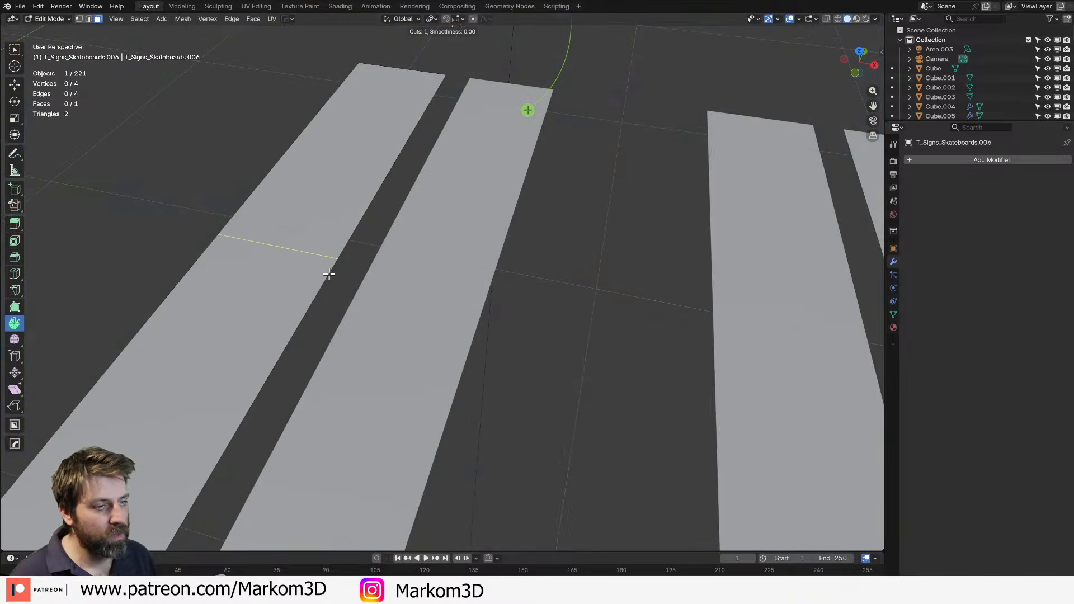
scroll(329, 274, up, 6)
scroll(328, 274, up, 20)
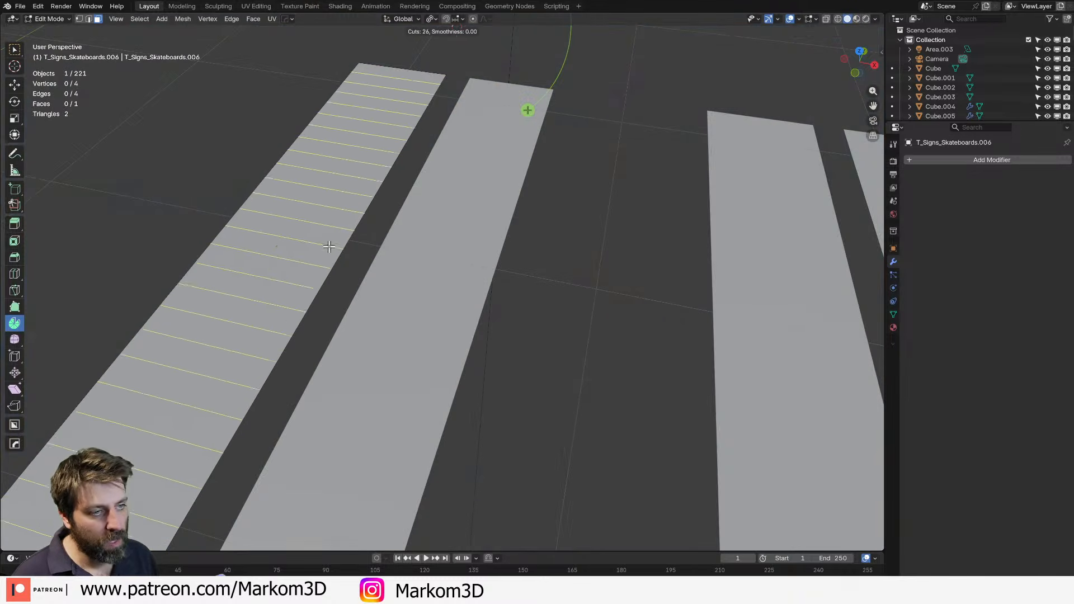
key(Escape)
key(ctrl+r)
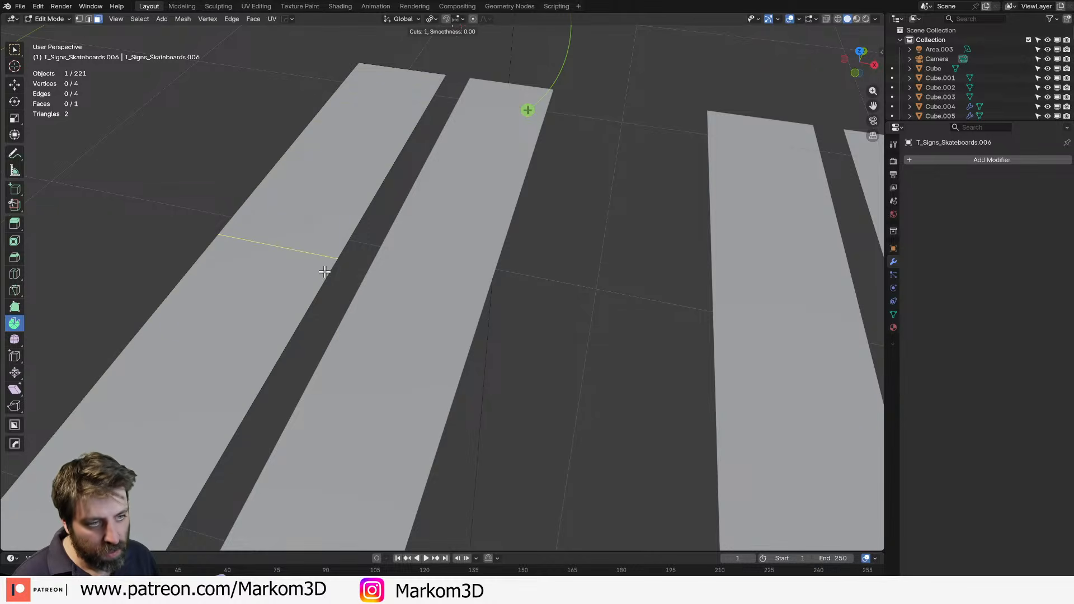
key(Escape)
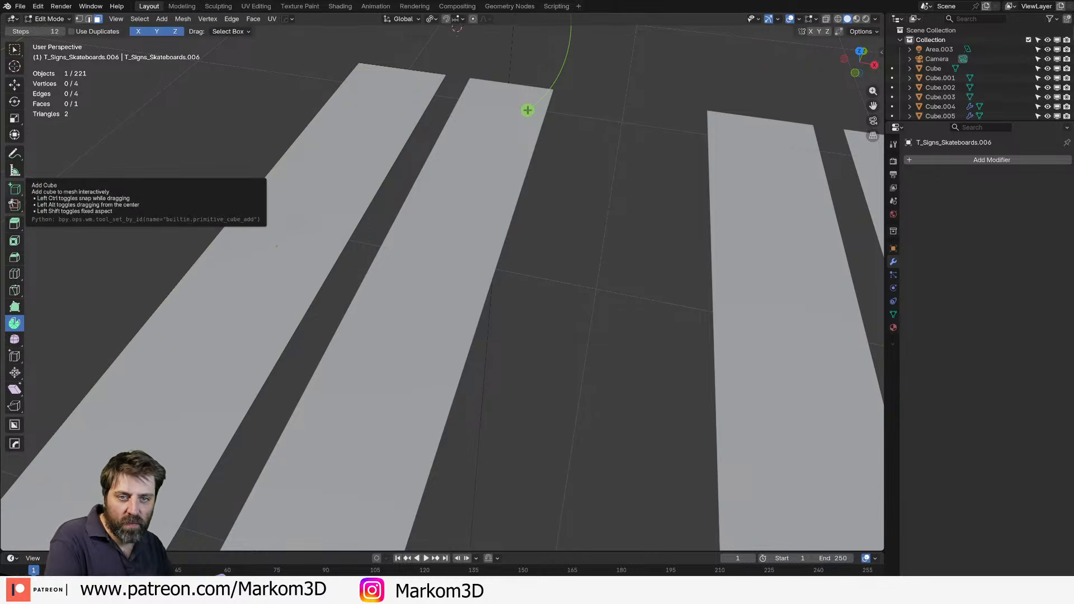
Leave the sign plane's Edit Mode and open the building's lower canopy, Plane.001, in Edit Mode.
scroll(406, 233, down, 10)
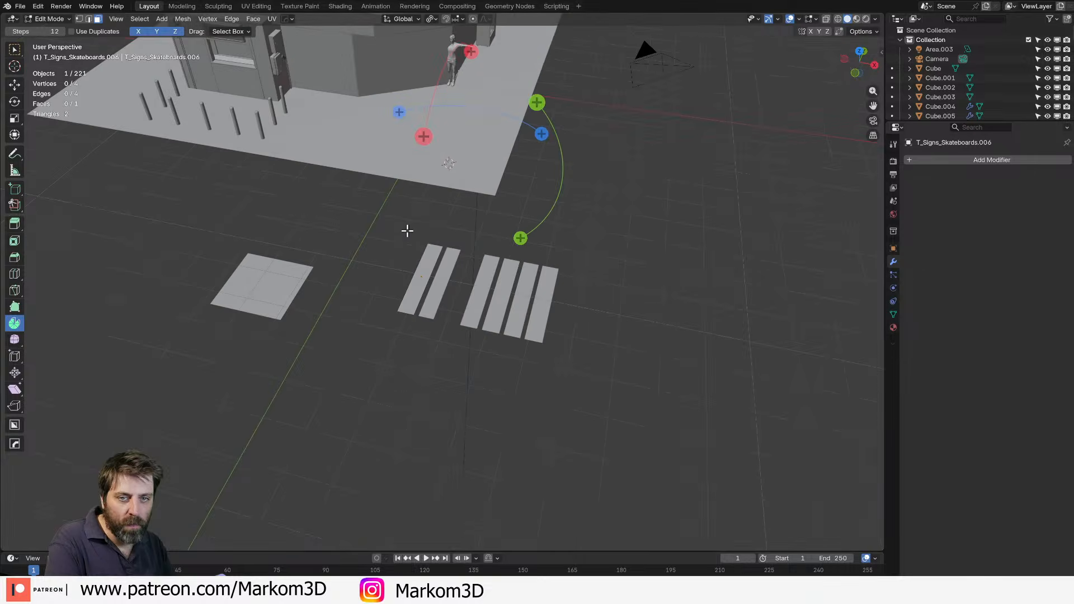
key(Tab)
scroll(531, 312, up, 5)
shift+middle_drag(532, 312, 457, 350)
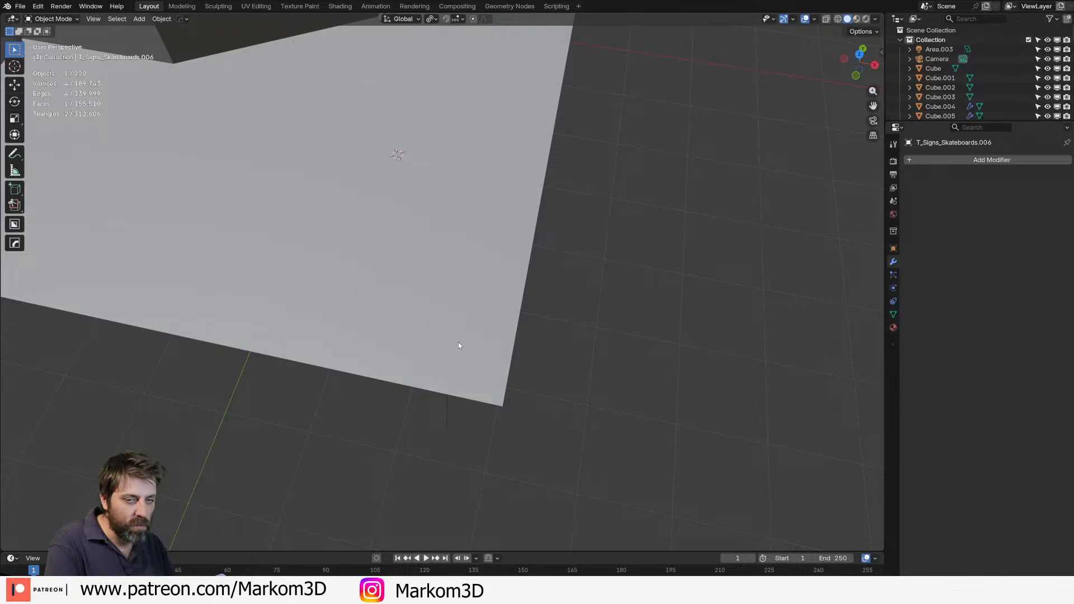
middle_drag(421, 278, 351, 330)
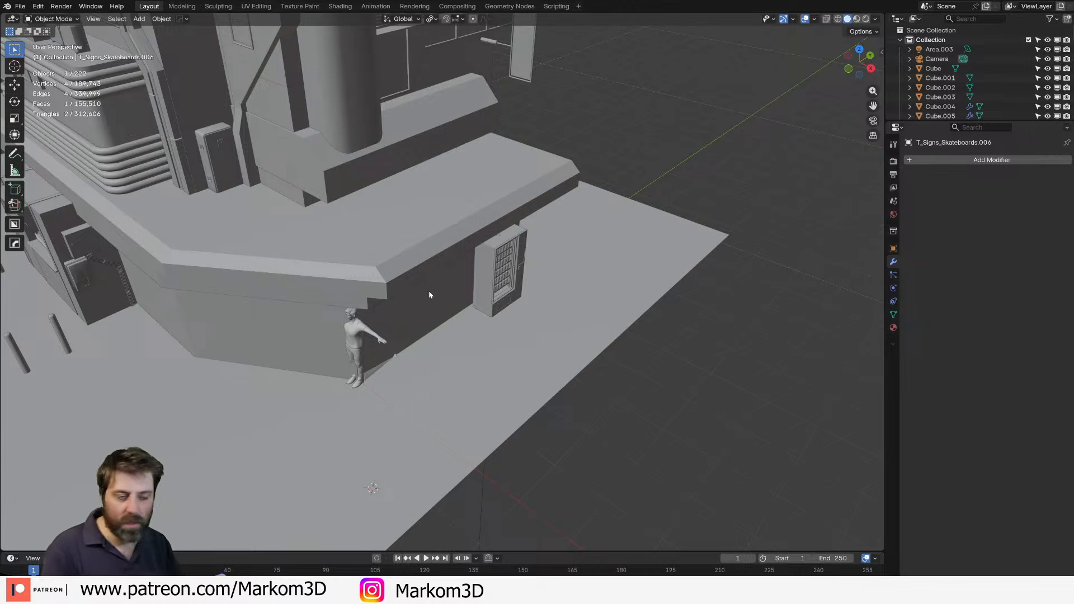
middle_drag(422, 284, 461, 341)
scroll(461, 341, up, 2)
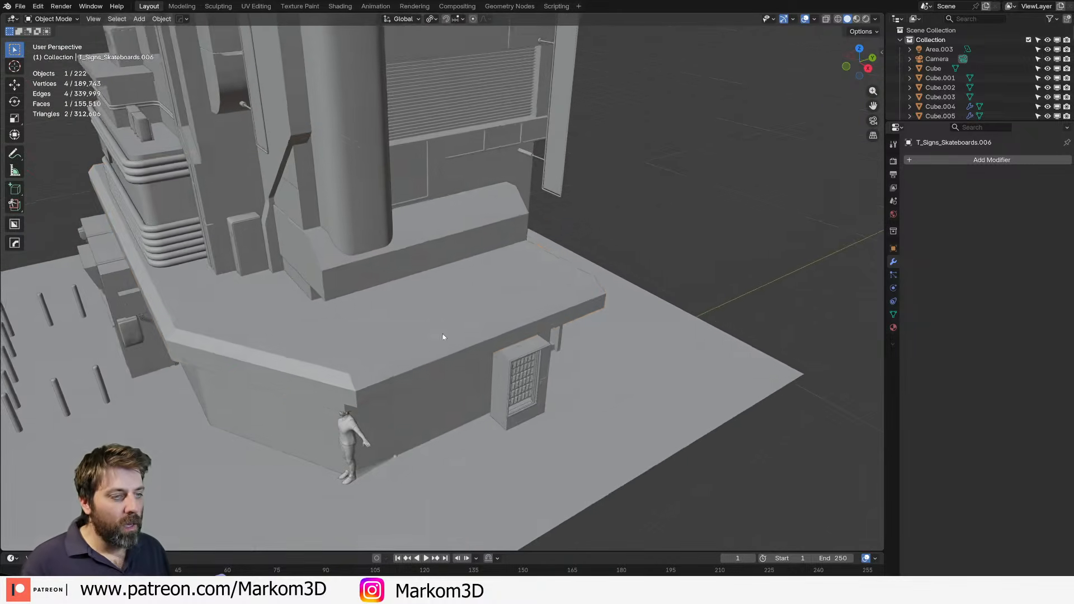
click(444, 337)
scroll(447, 335, up, 4)
key(Tab)
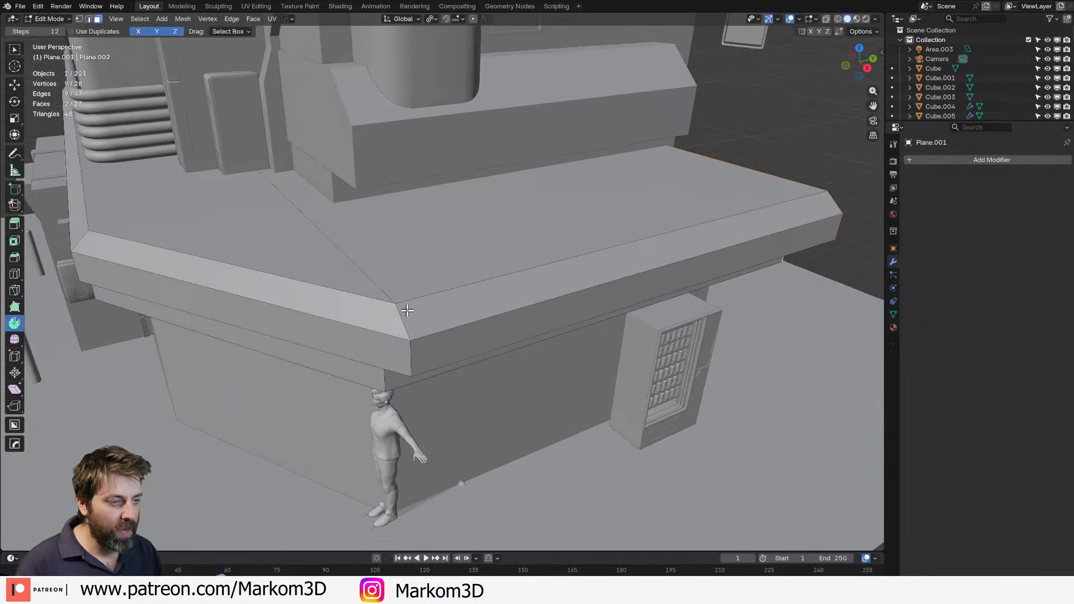
Select the edges crossing the canopy's corner above the human figure and move them along the Y axis.
key(2)
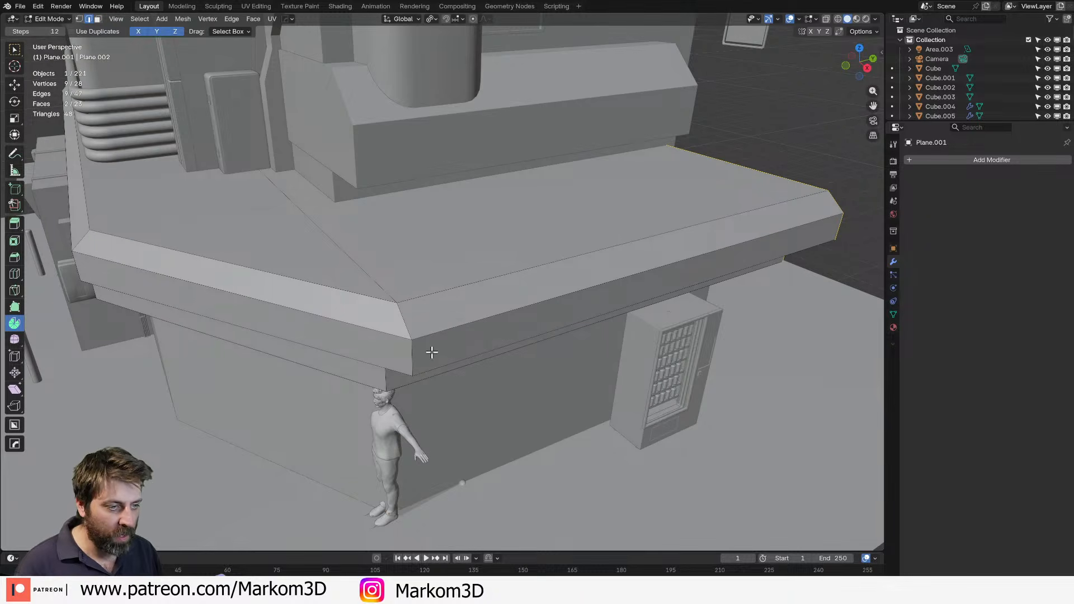
click(413, 358)
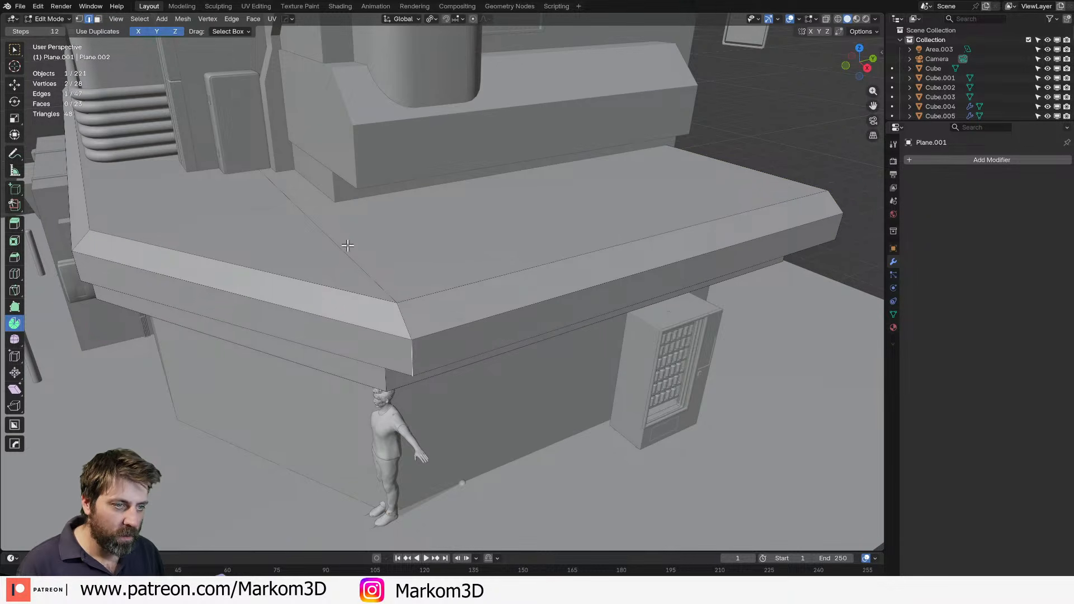
alt+shift+click(377, 283)
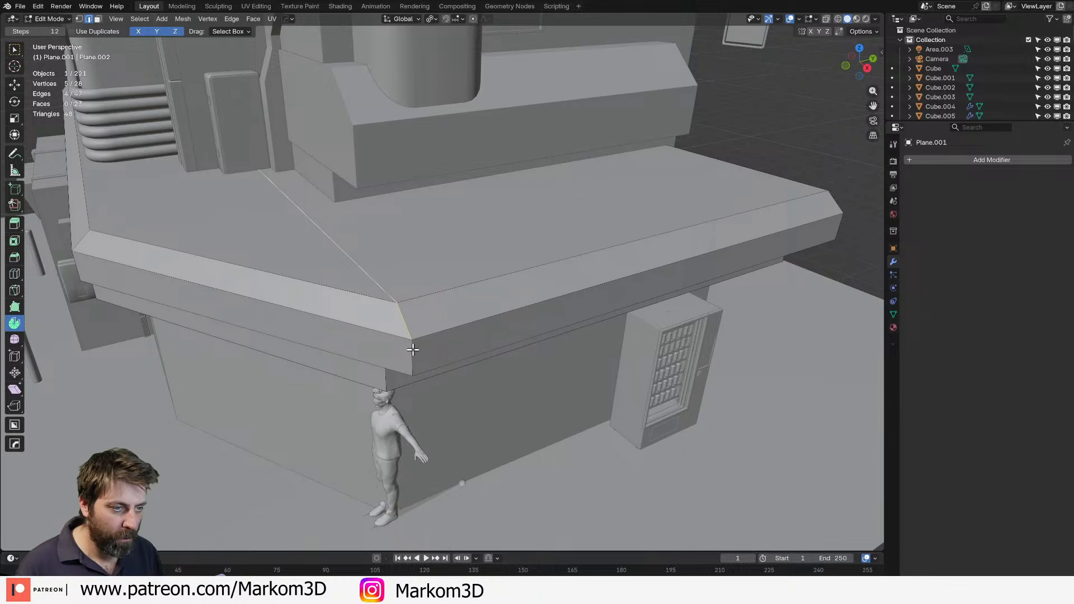
shift+click(406, 331)
mouse_move(410, 345)
middle_down()
mouse_move(413, 239)
mouse_move(401, 286)
middle_up()
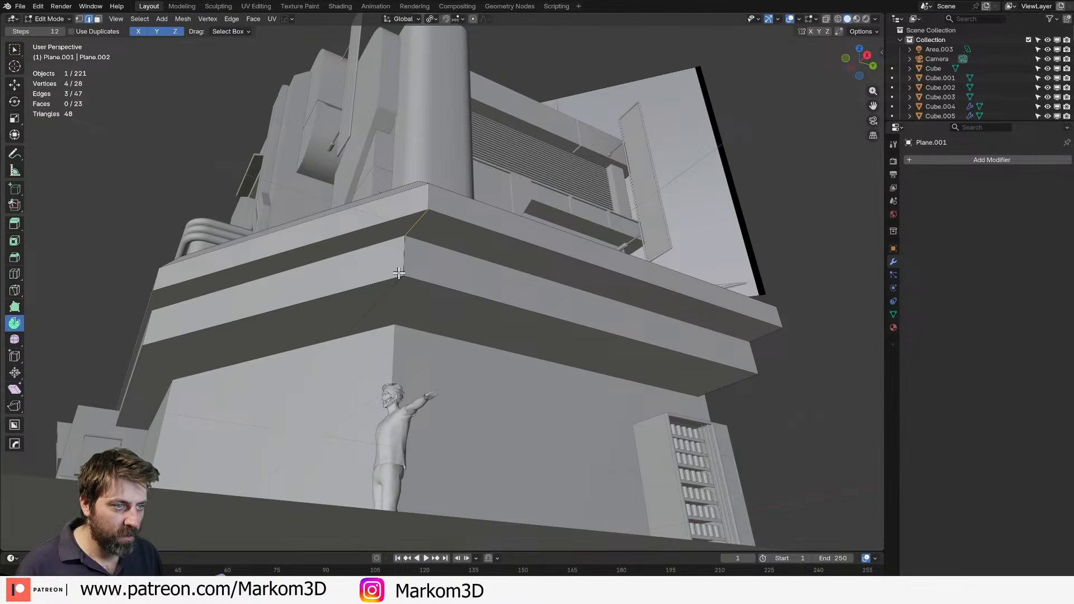
key(z)
click(376, 278)
key(z)
click(430, 280)
mouse_move(421, 335)
middle_down()
mouse_move(406, 392)
mouse_move(369, 441)
mouse_move(407, 420)
middle_up()
key(g)
key(y)
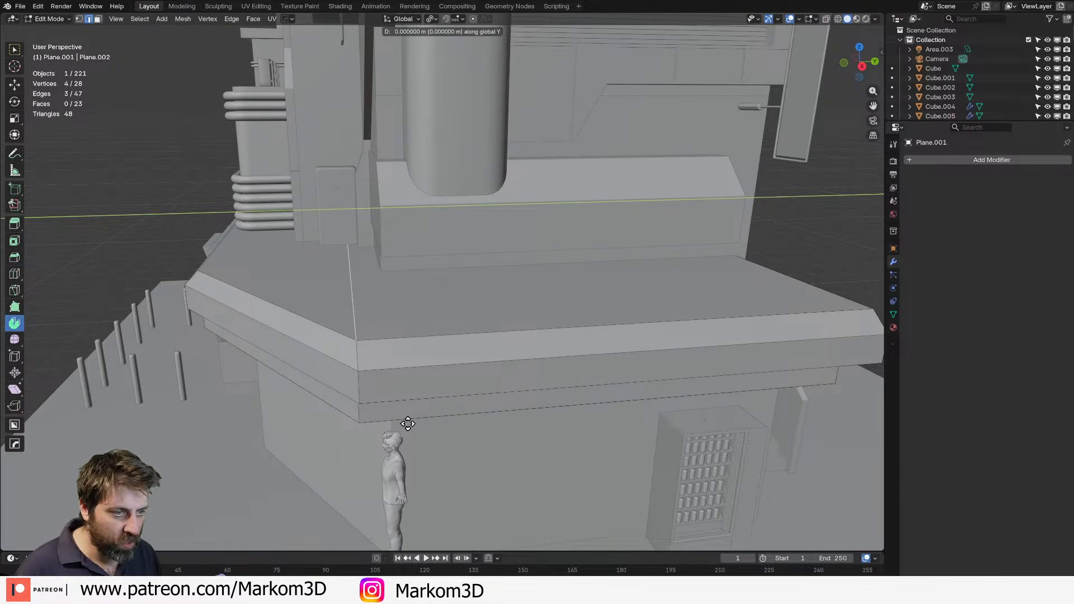
click(434, 451)
middle_drag(434, 451, 408, 350)
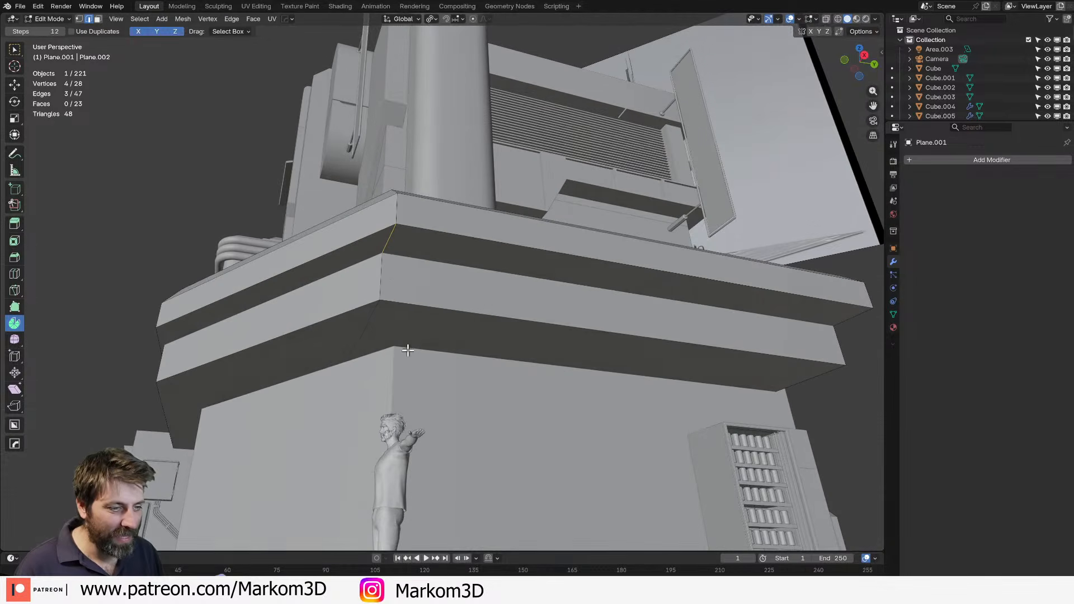
Inset the two underside faces of the canopy's upper slab where it overhangs the lower one.
key(3)
click(401, 250)
shift+click(372, 252)
key(z)
click(424, 336)
key(z)
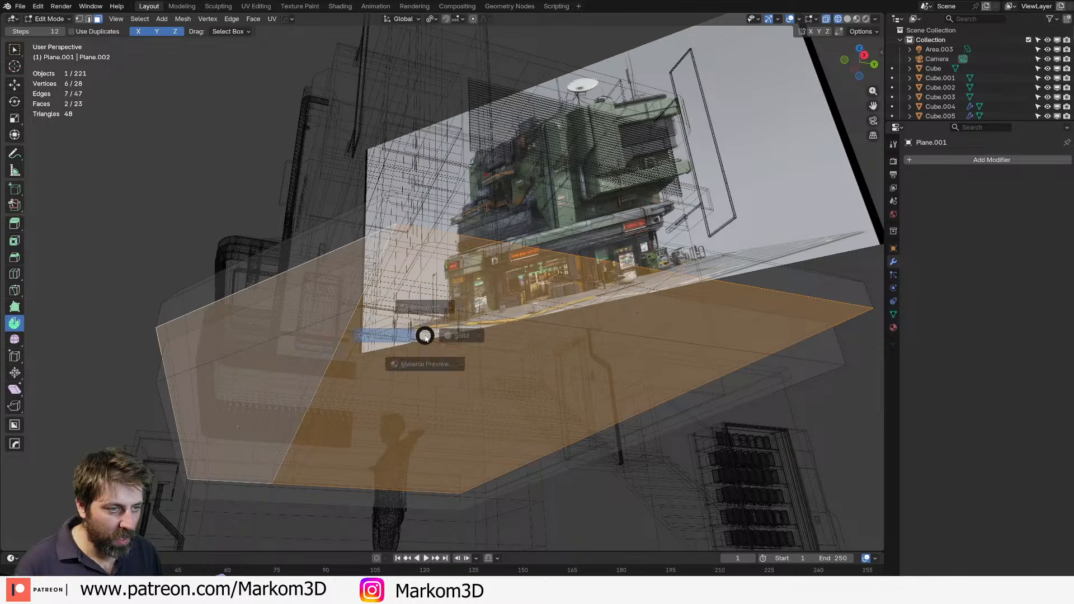
click(475, 339)
scroll(559, 408, up, 2)
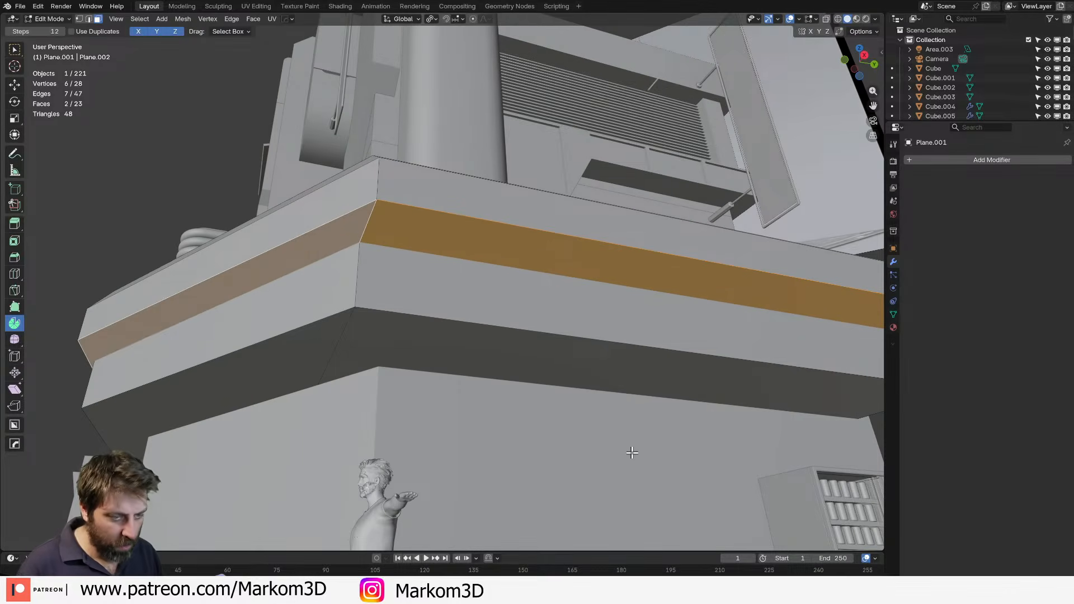
key(i)
click(618, 446)
middle_drag(527, 374, 479, 362)
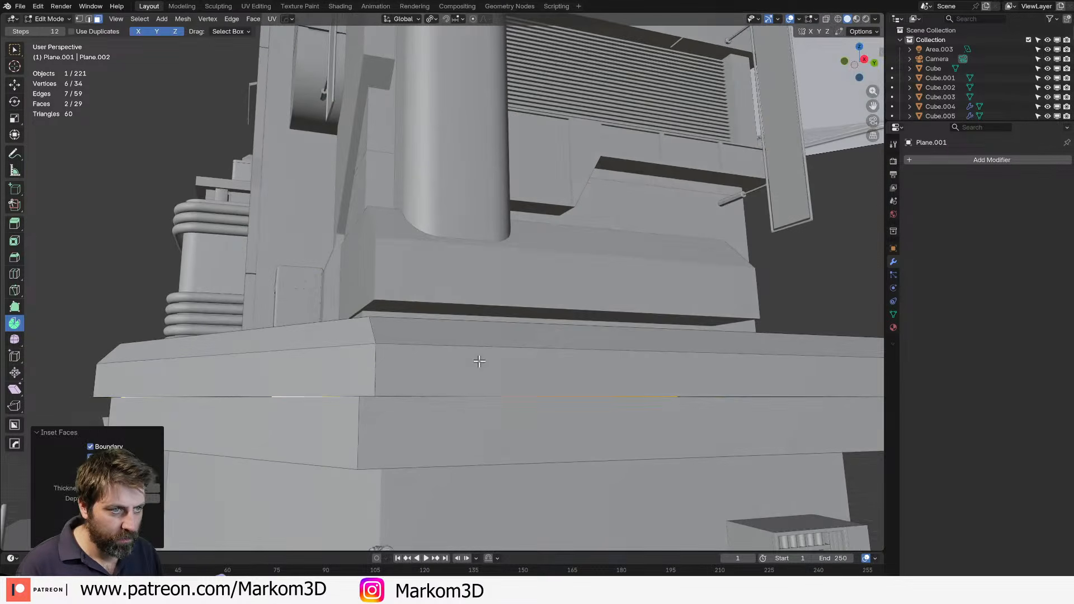
Select the upper slab's inner edges at the corner above the figure and move them about 0.22 m along the Y axis.
key(2)
click(379, 364)
alt+click(377, 335)
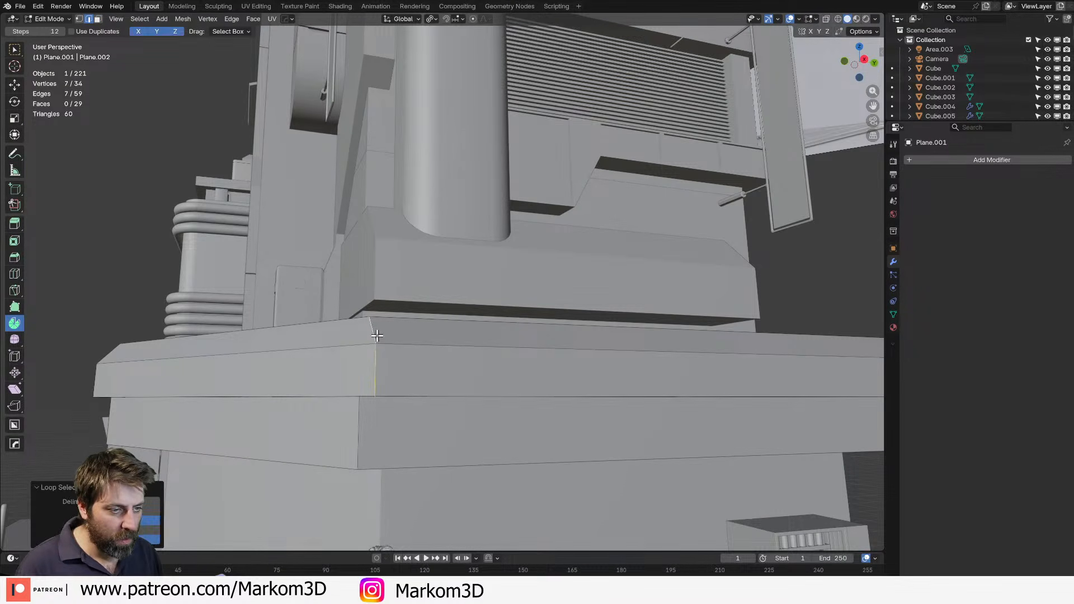
shift+click(375, 336)
shift+click(377, 373)
middle_drag(377, 374, 379, 278)
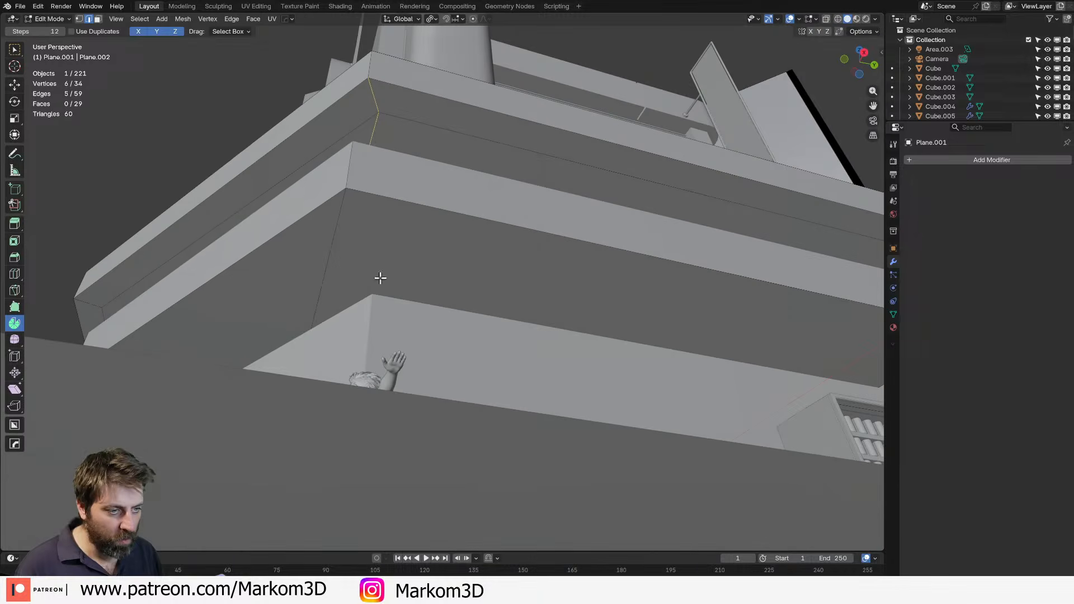
shift+click(374, 104)
middle_drag(382, 140, 374, 310)
key(g)
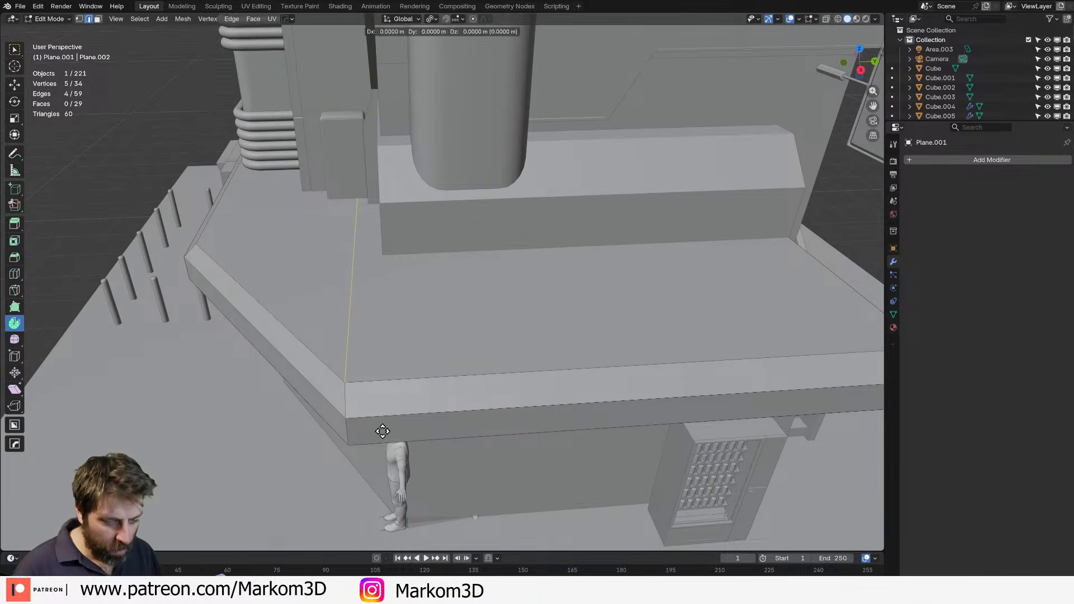
key(y)
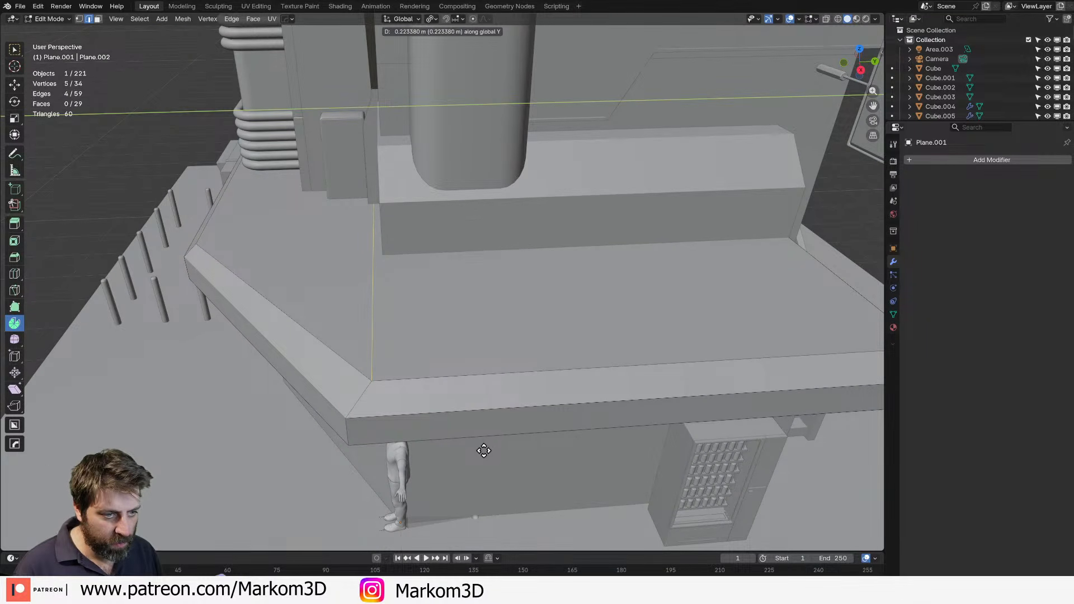
click(482, 449)
Select the top vertex at the canopy's other angled corner and move it inward along the X axis.
middle_drag(363, 392, 420, 317)
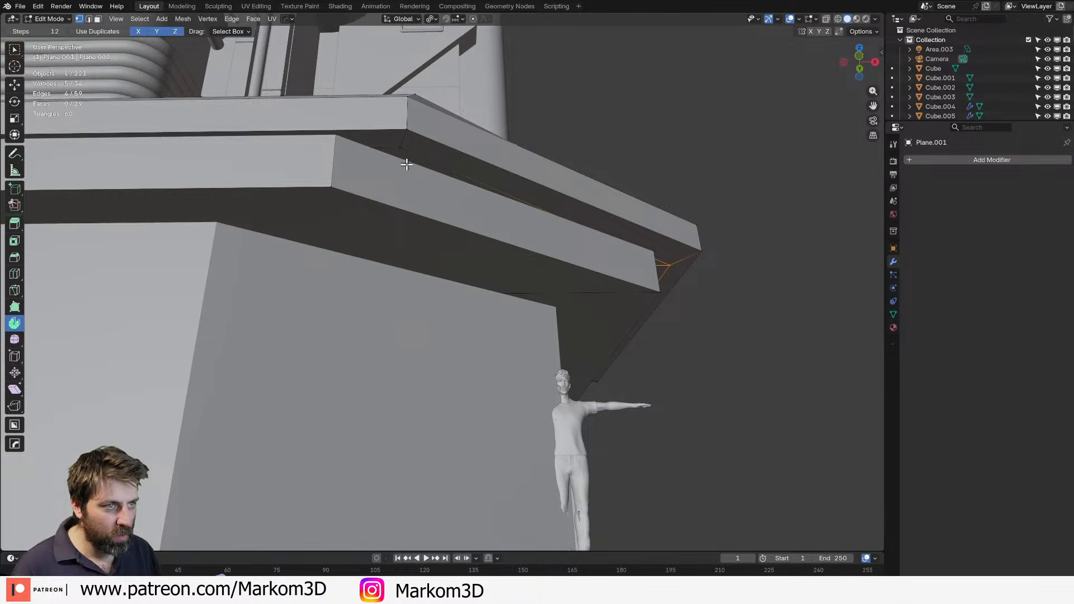
shift+click(405, 146)
middle_drag(405, 146, 452, 460)
click(418, 370)
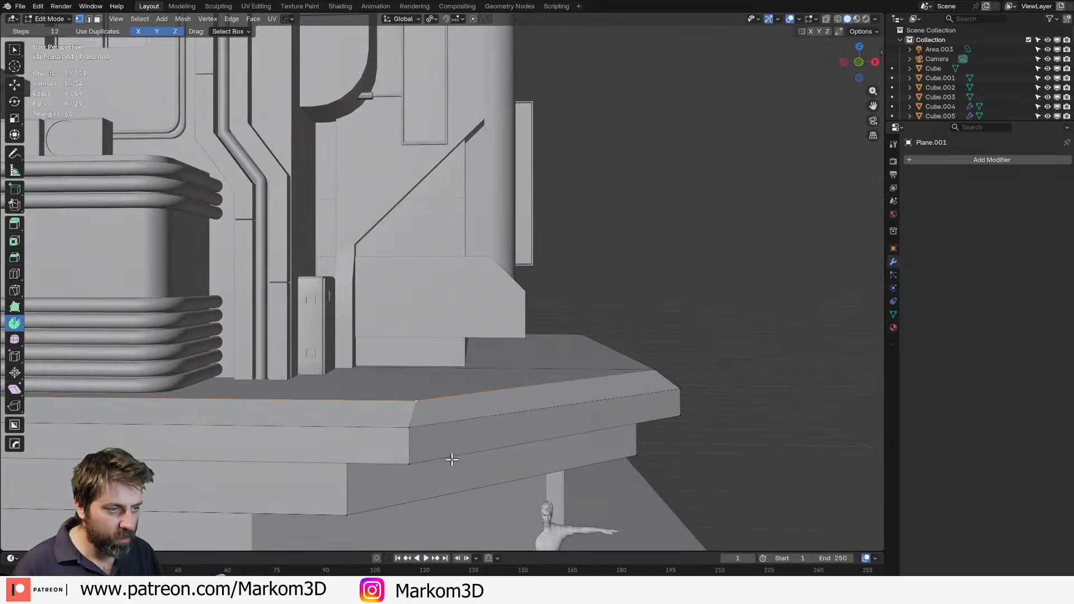
key(g)
key(x)
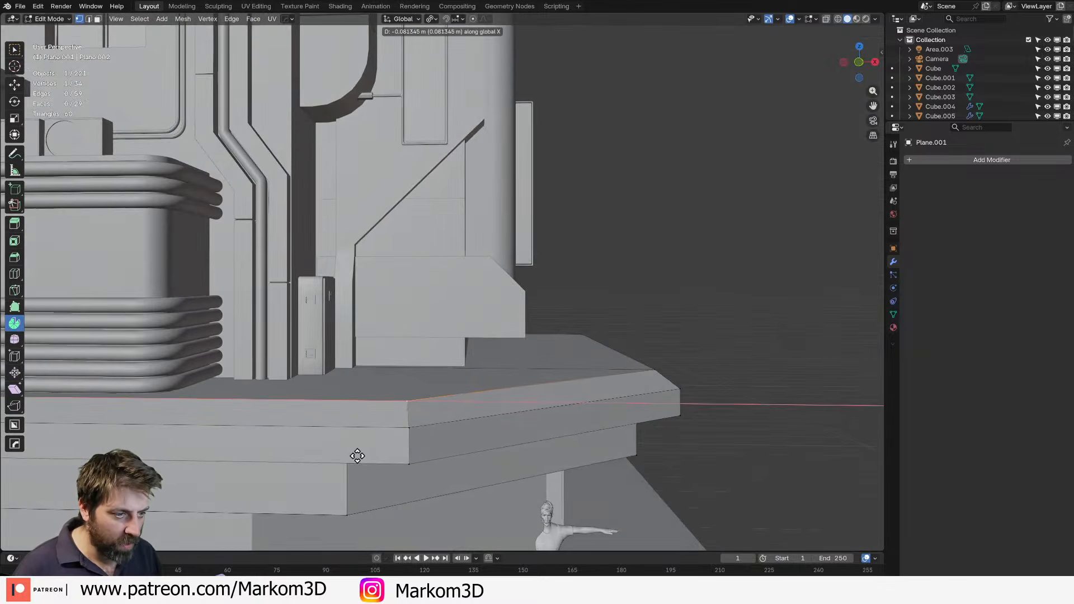
click(292, 450)
In top view, select the upper slab's long inner edge beside the pipes and move it along the Y axis.
key(KP_7)
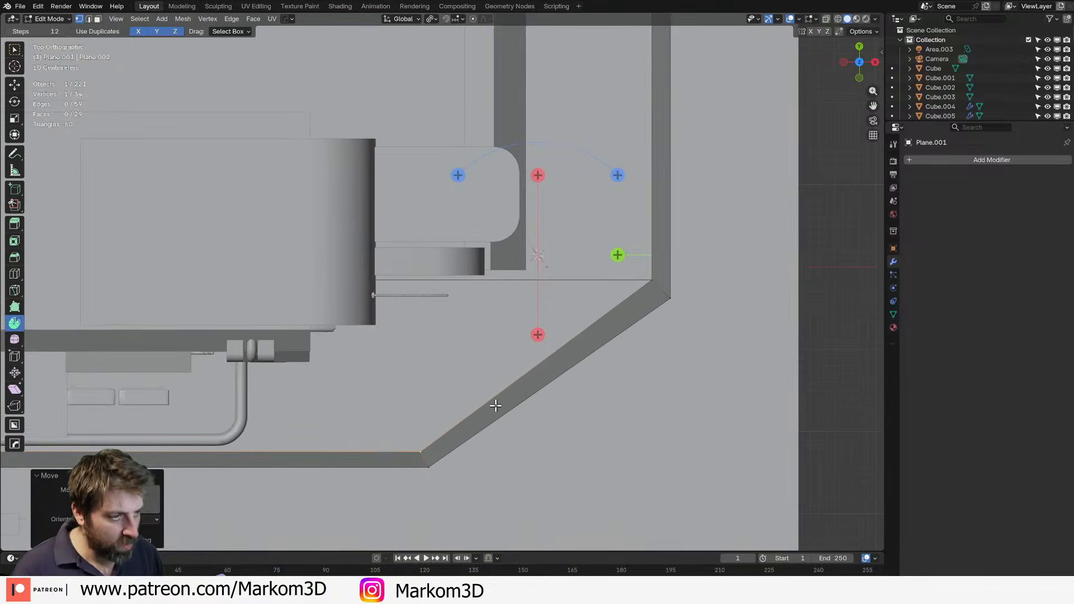
scroll(507, 381, up, 1)
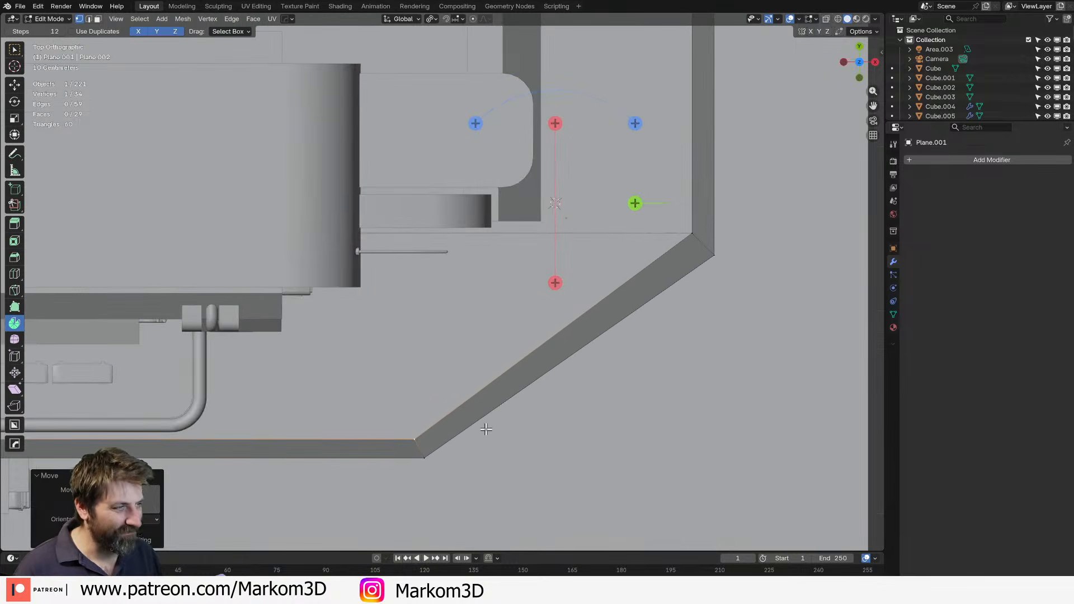
scroll(486, 429, down, 3)
key(2)
click(367, 375)
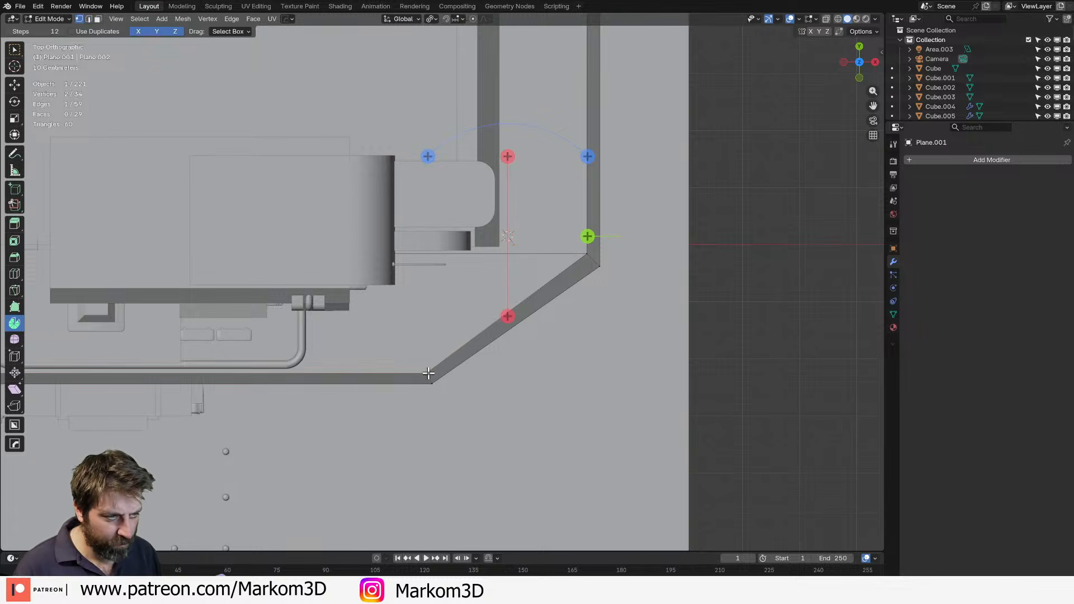
key(g)
key(y)
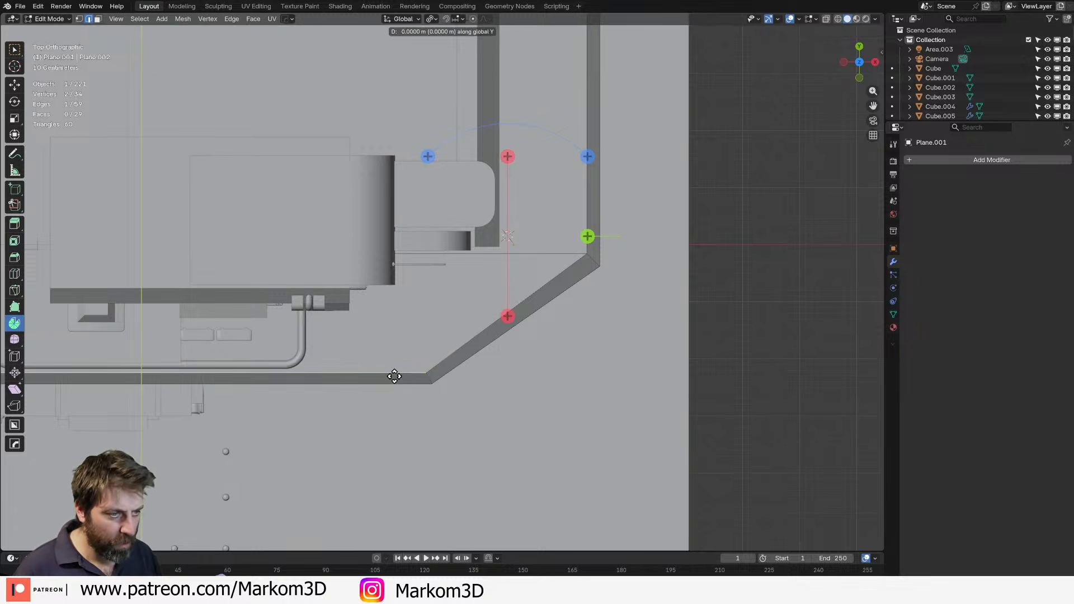
click(395, 301)
Try a loop cut around the vertical band of the canopy's upper slab and undo it.
middle_drag(440, 370, 418, 277)
scroll(424, 357, down, 2)
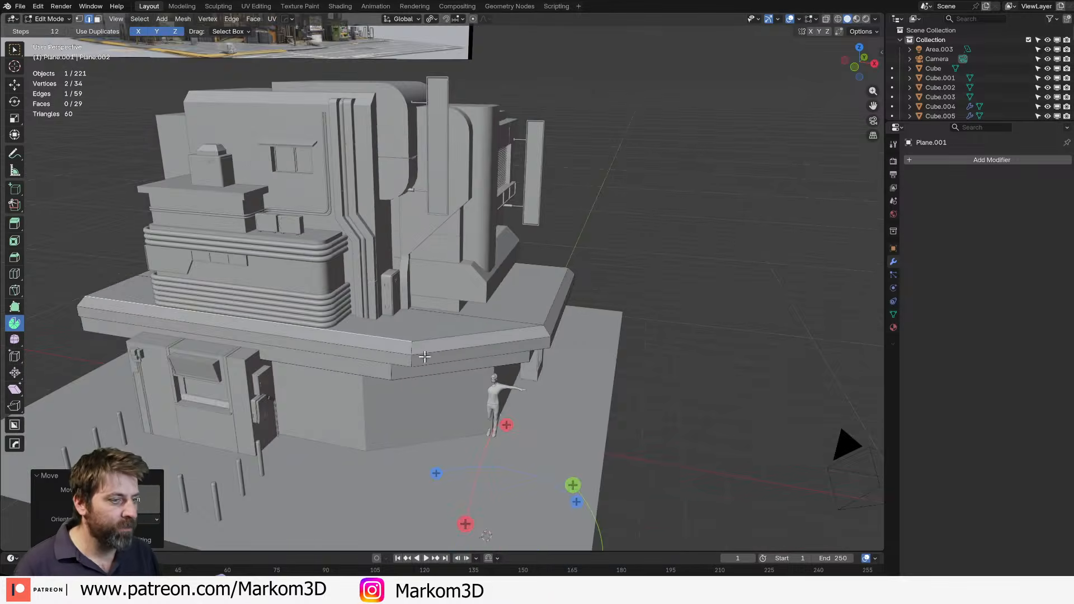
middle_drag(425, 357, 319, 359)
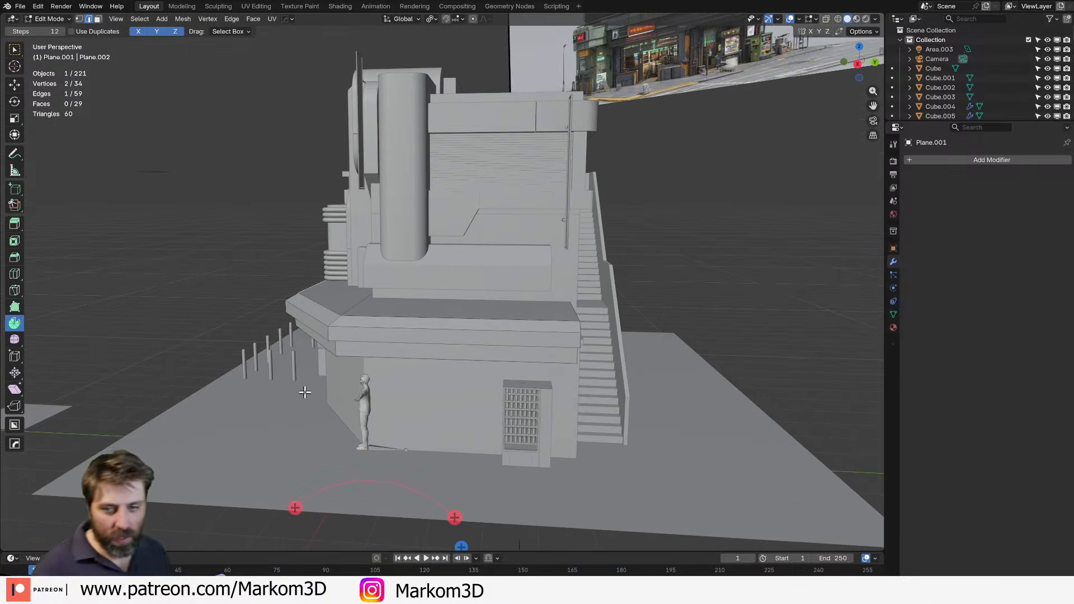
middle_drag(306, 391, 413, 353)
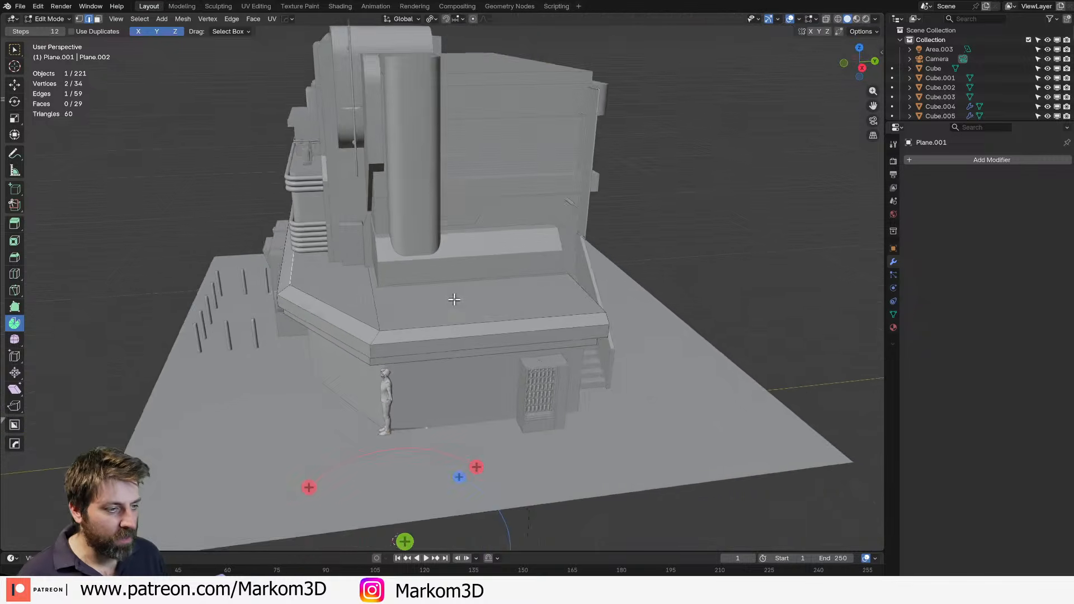
scroll(414, 353, up, 2)
key(ctrl+r)
click(356, 369)
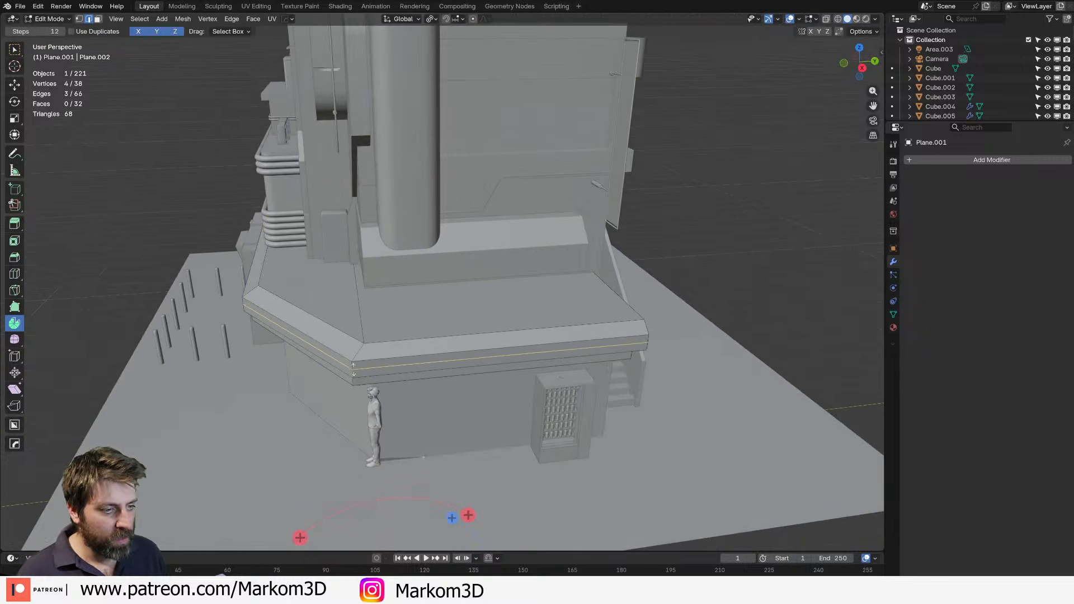
middle_drag(392, 350, 393, 305)
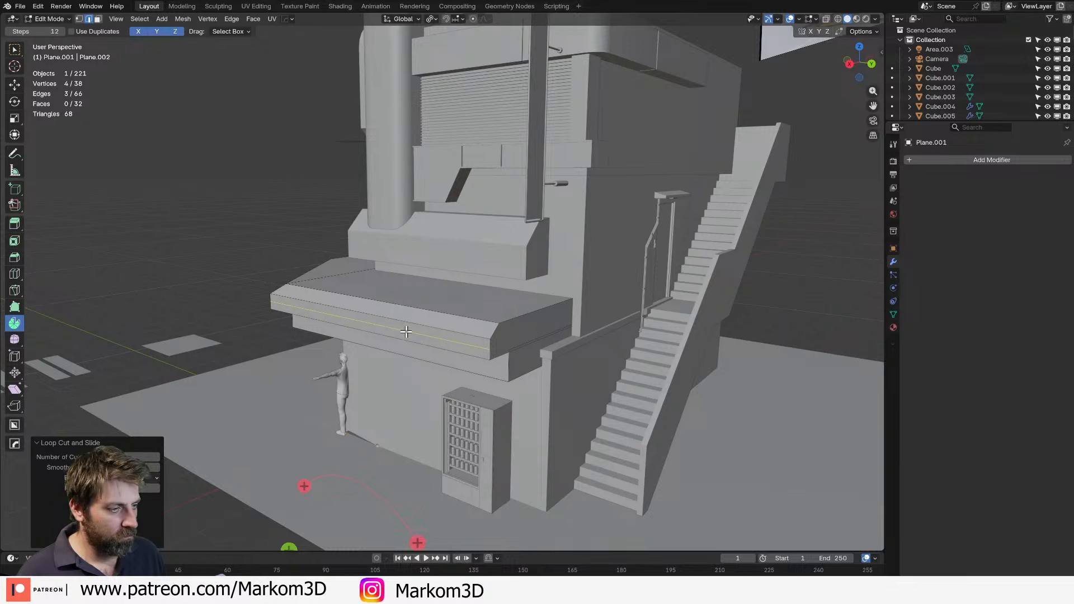
key(ctrl+z)
middle_drag(443, 367, 593, 355)
key(ctrl+r)
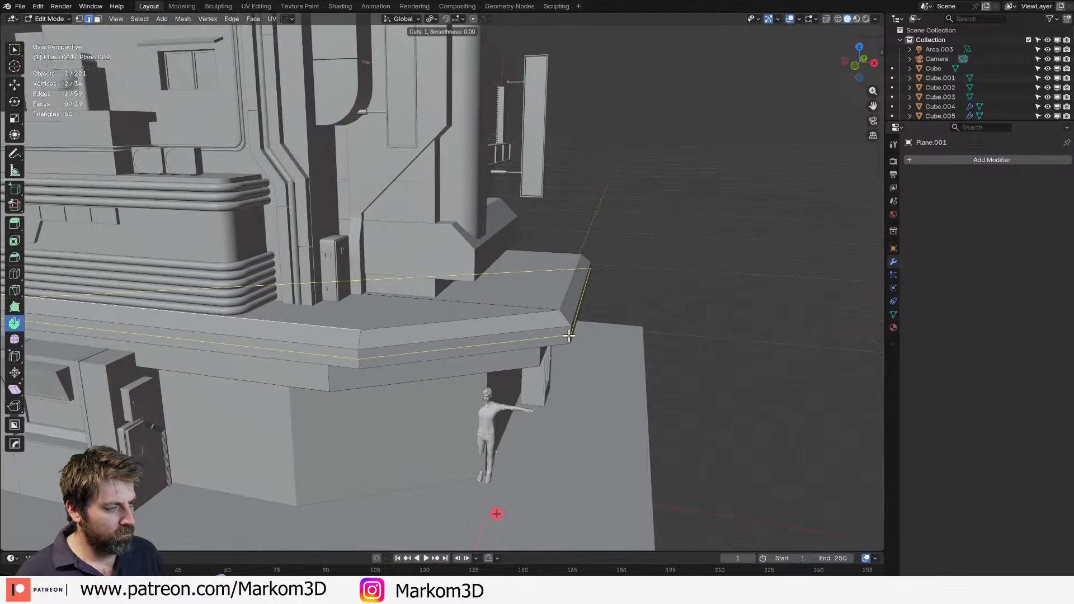
right_click(569, 335)
Examine the entire canopy mesh in wireframe shading with all of its geometry selected.
key(z)
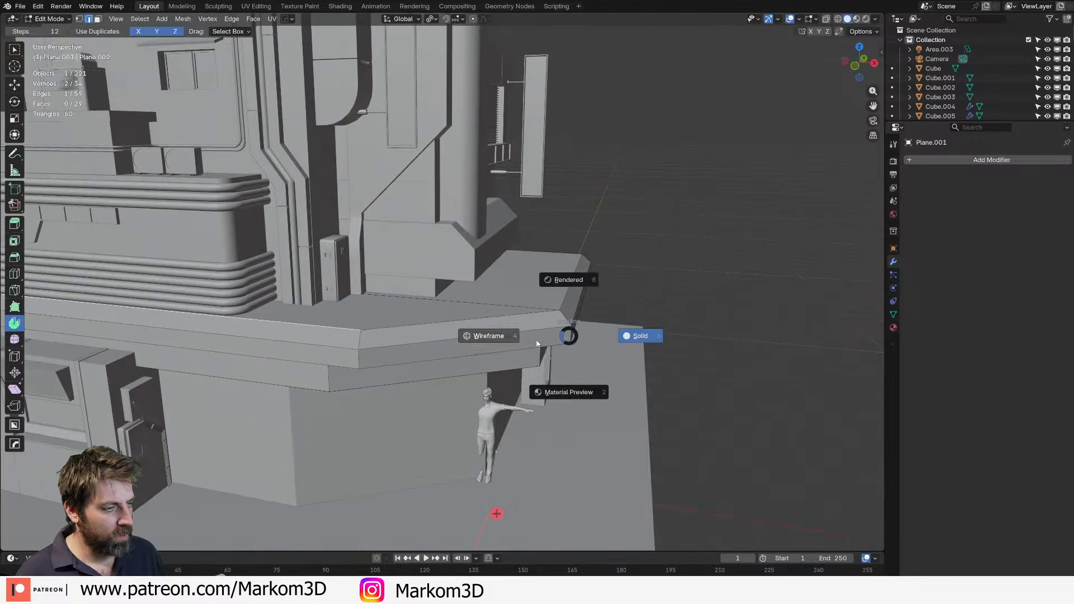
click(537, 345)
key(a)
mouse_move(585, 352)
middle_down()
mouse_move(438, 328)
mouse_move(422, 343)
mouse_move(485, 353)
mouse_move(484, 333)
middle_up()
key(ctrl+r)
right_click(498, 289)
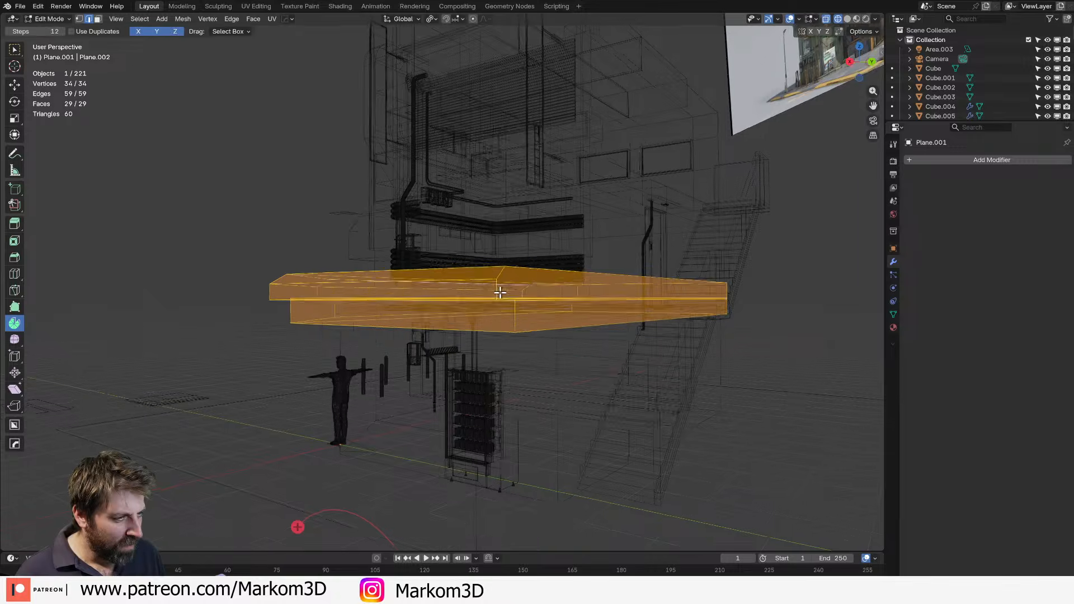
key(shift+z)
Select the linked geometry of the upper slab, separate the canopy by loose parts and open the upper slab in Edit Mode.
click(496, 301)
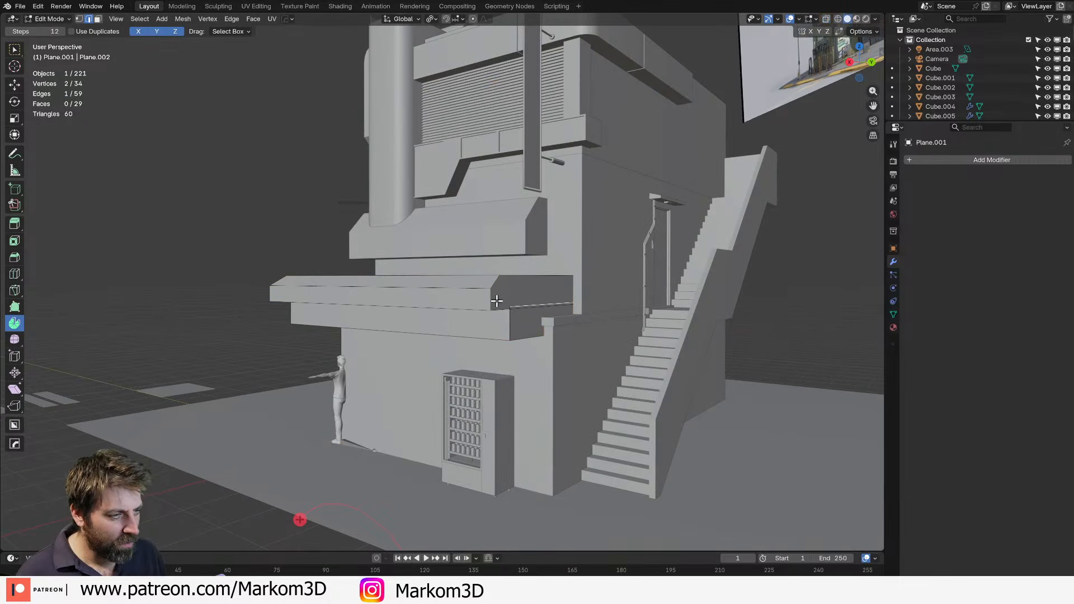
middle_drag(500, 301, 497, 334)
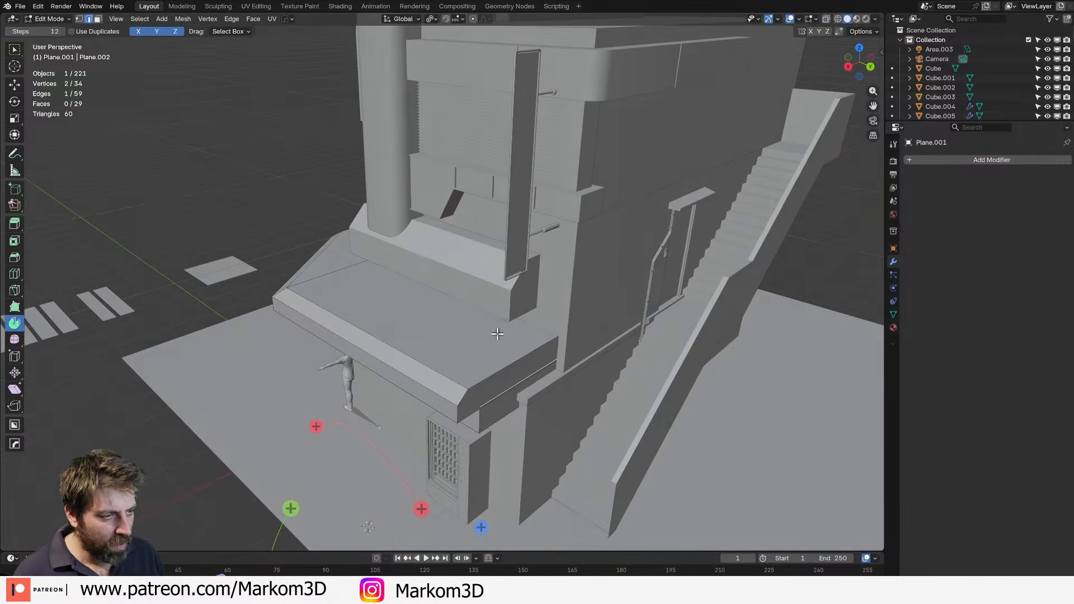
key(z)
click(459, 335)
key(1)
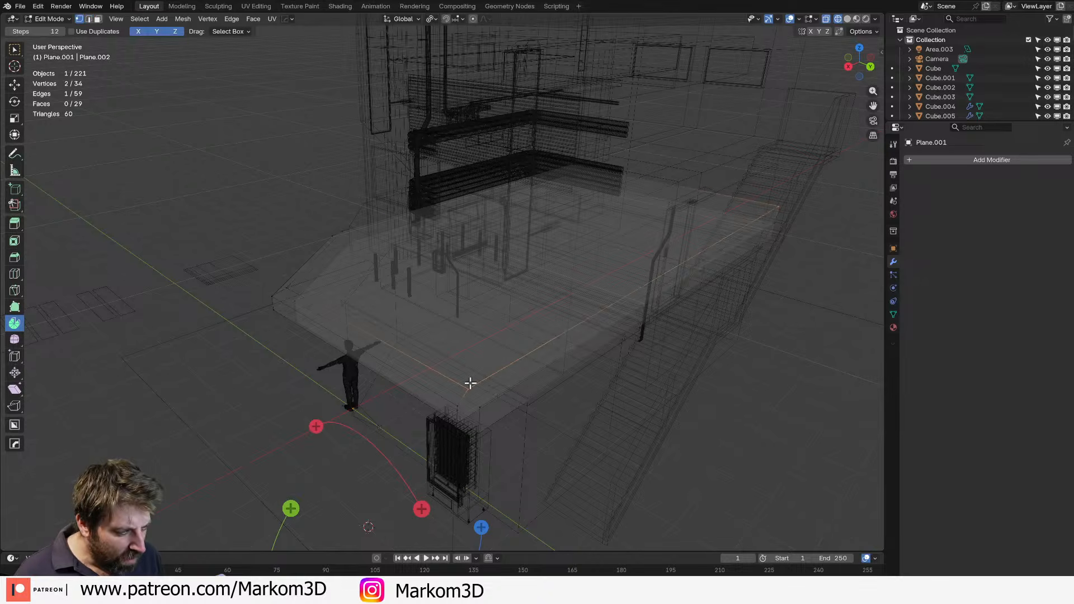
key(ctrl+l)
key(p)
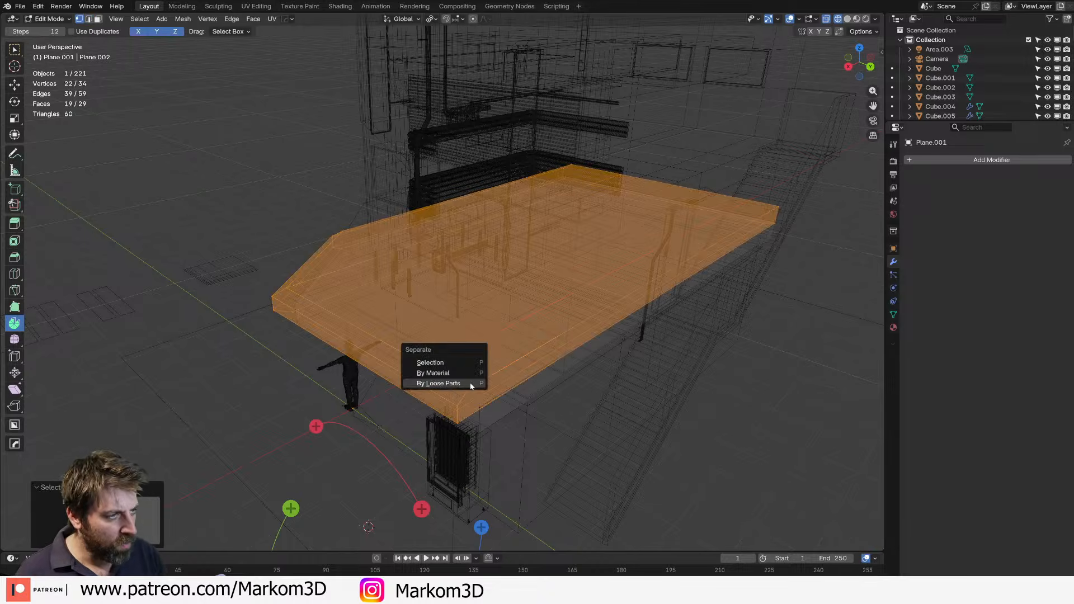
click(470, 383)
key(Tab)
key(Tab)
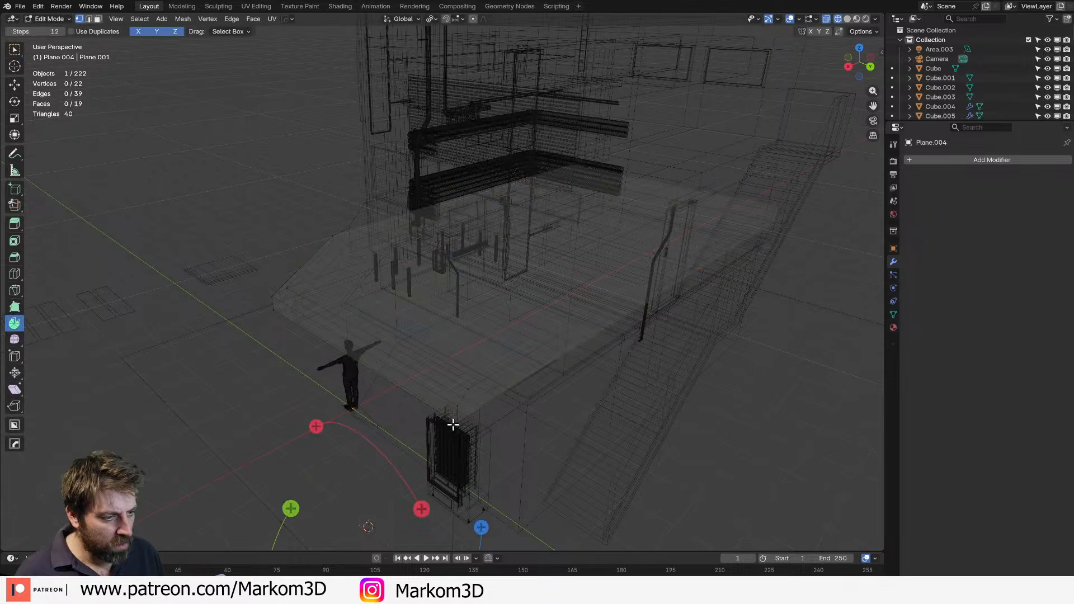
key(ctrl+r)
right_click(453, 416)
middle_drag(470, 409, 468, 386)
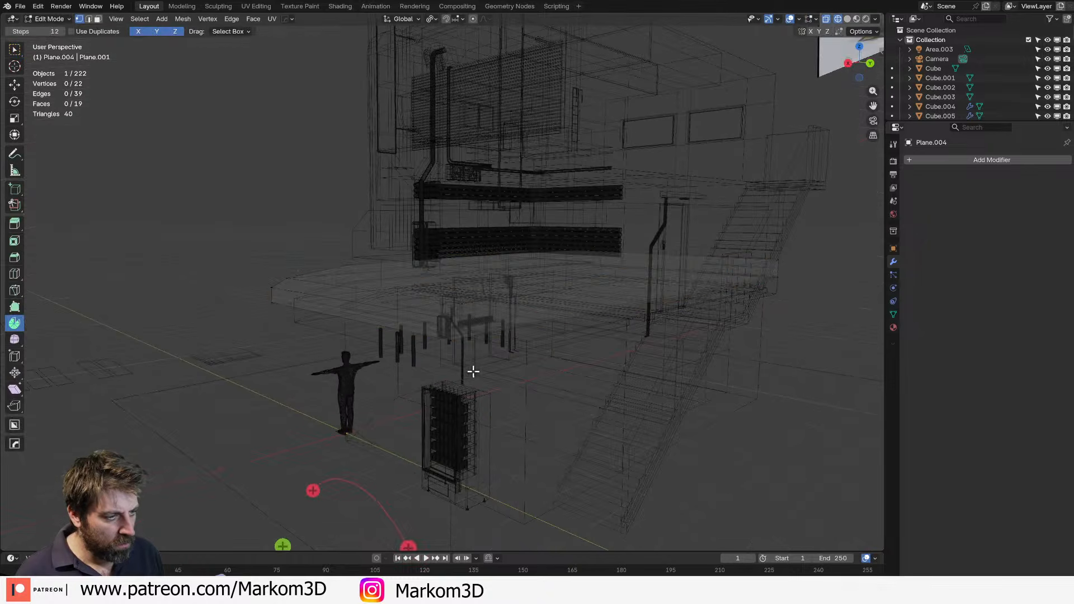
key(Tab)
click(476, 357)
key(Tab)
key(ctrl+r)
right_click(471, 354)
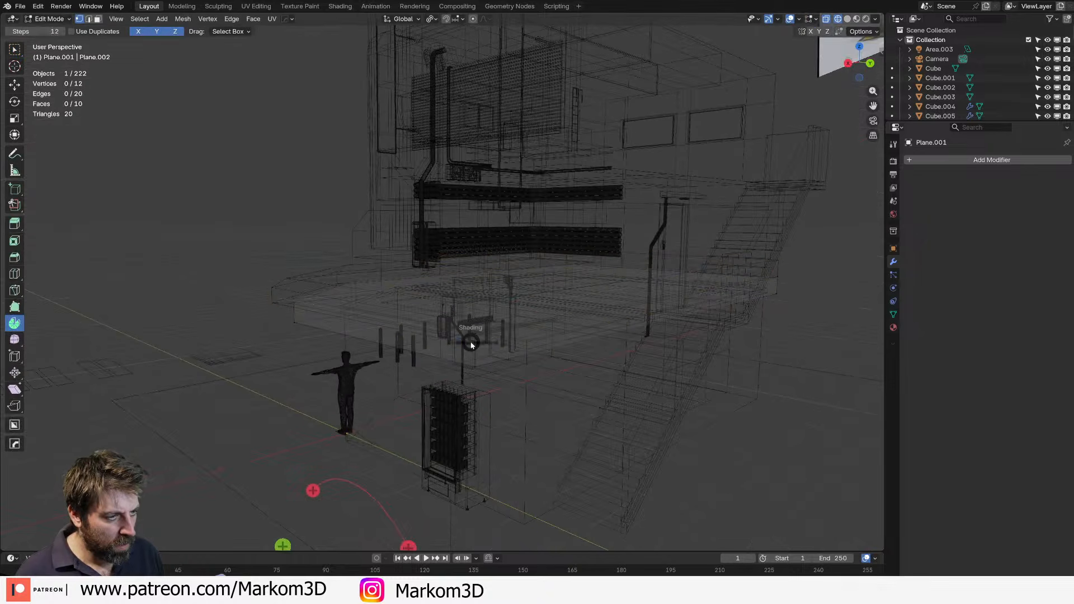
Return to solid shading, reopen the upper slab in Edit Mode and try a centred loop cut along its sloped band.
key(z)
click(506, 342)
key(Tab)
click(446, 327)
key(Tab)
key(ctrl+r)
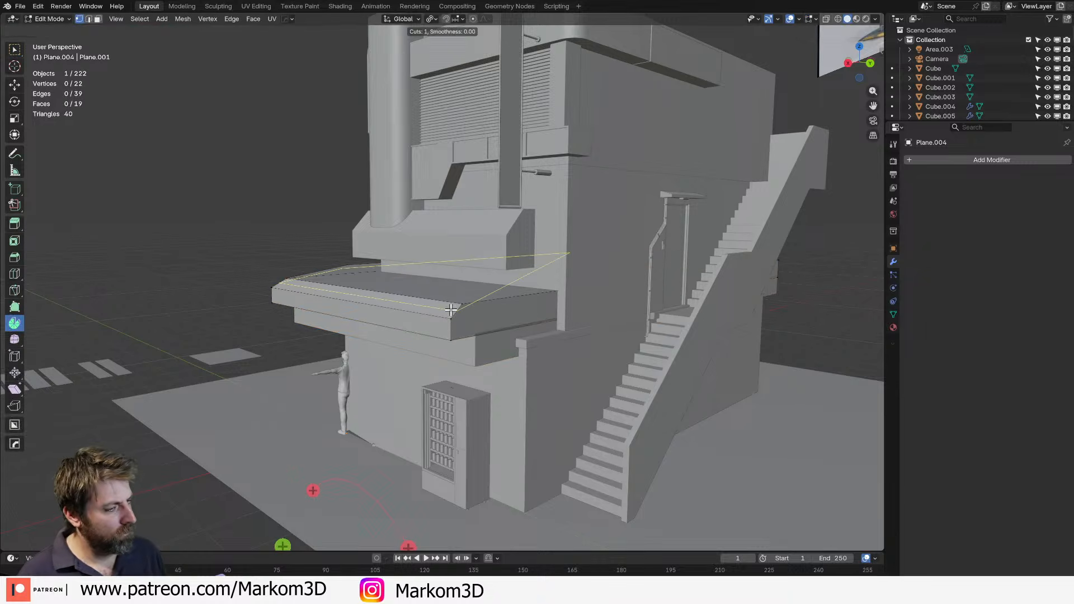
click(451, 309)
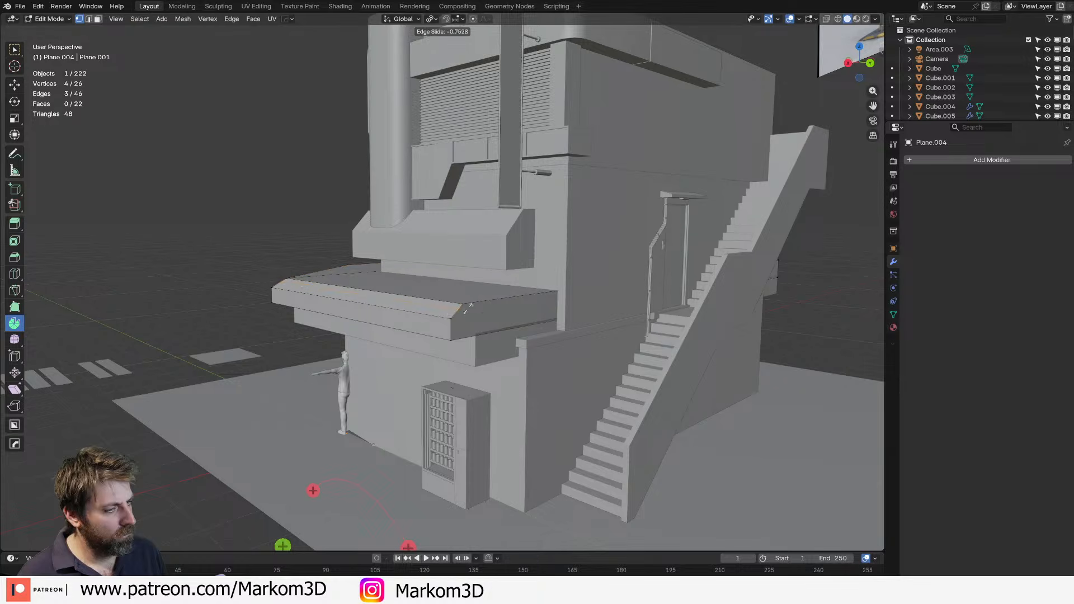
right_click(454, 317)
Check the separated upper slab in wireframe with everything selected, and undo the loop cut on its sloped band.
key(z)
click(463, 330)
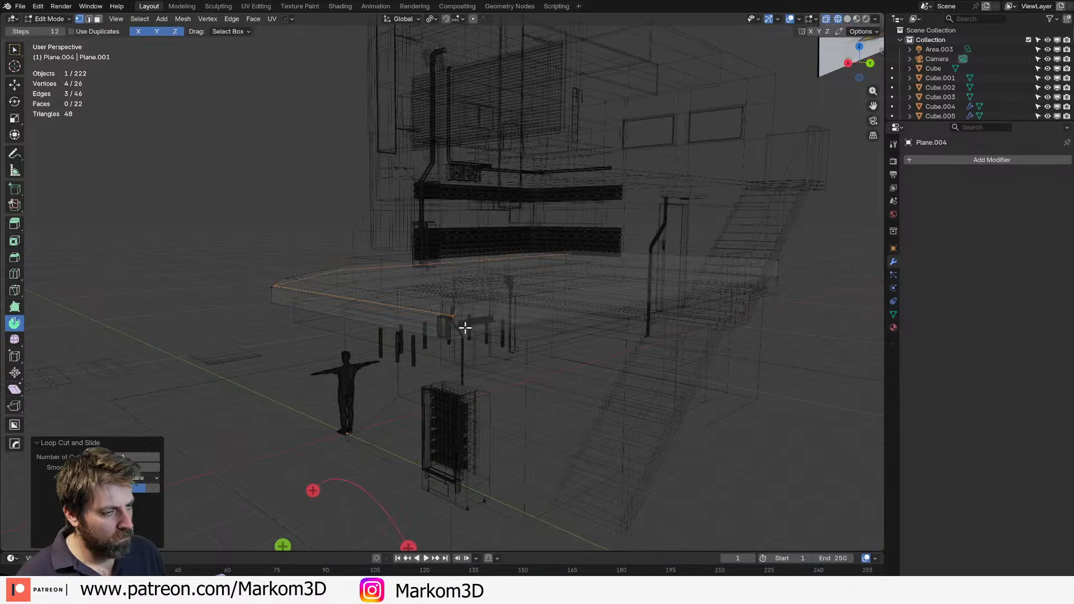
key(a)
key(KP_Decimal)
middle_drag(489, 337, 465, 334)
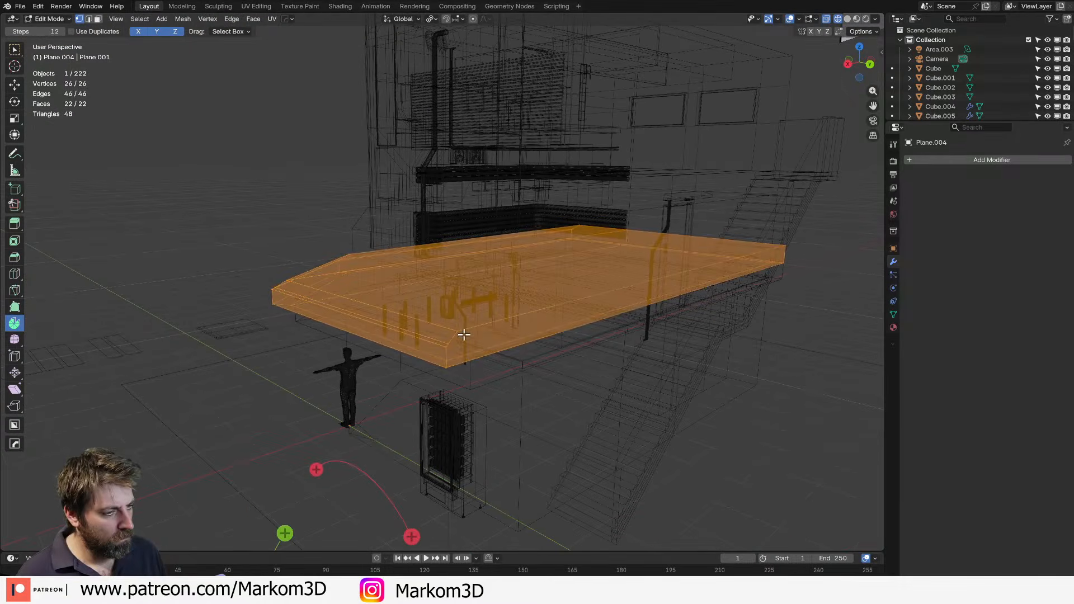
key(ctrl+z)
key(ctrl+z)
key(z)
click(512, 357)
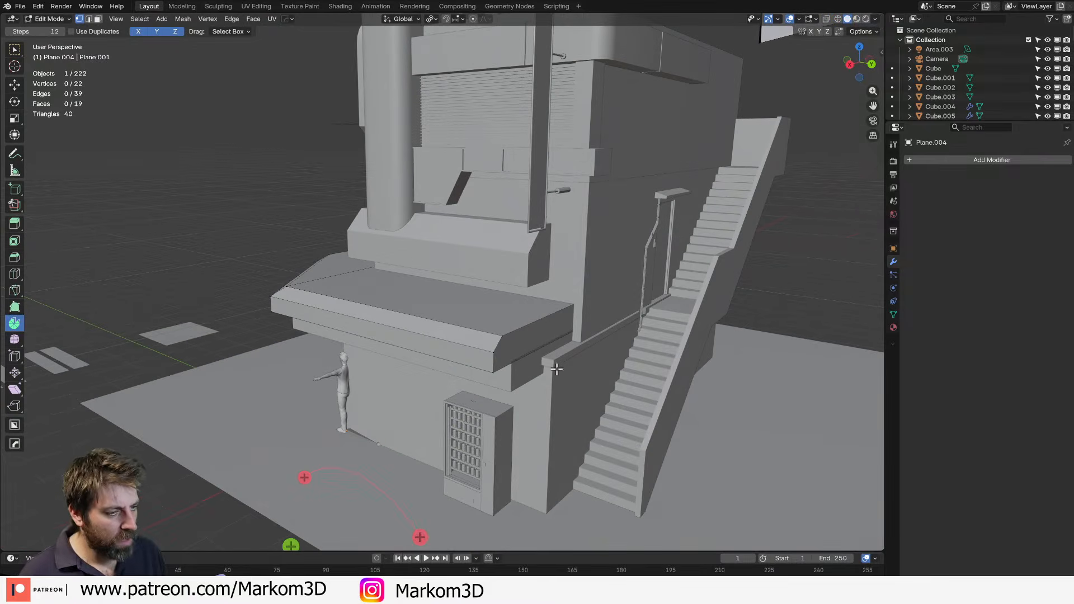
key(ctrl+r)
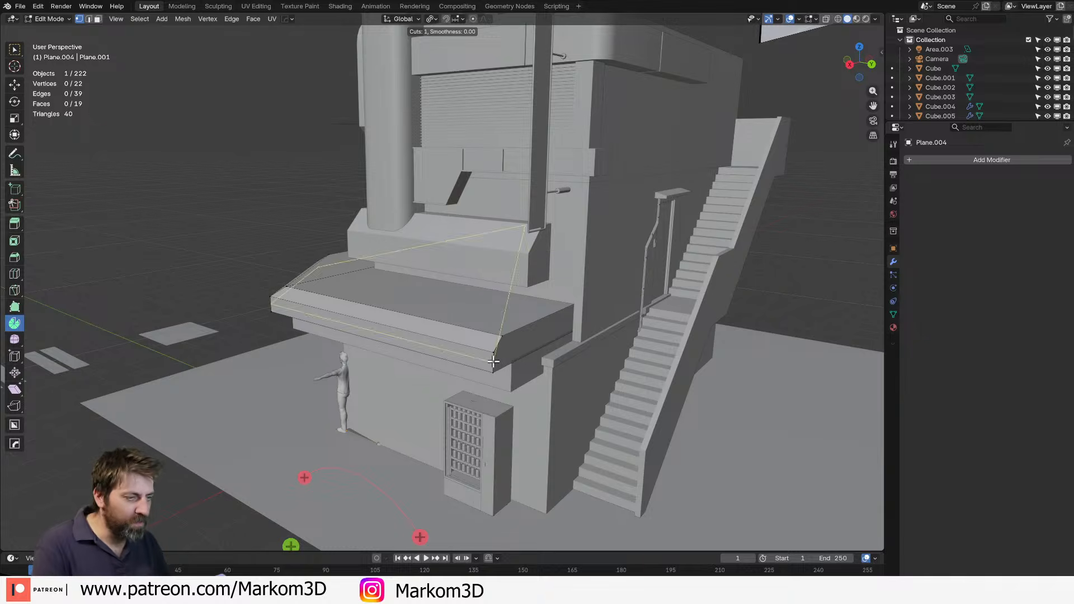
key(Escape)
In back wireframe view, knife a straight horizontal cut across the upper slab, level with the lower corner of its sloped band.
click(493, 352)
key(ctrl+KP_1)
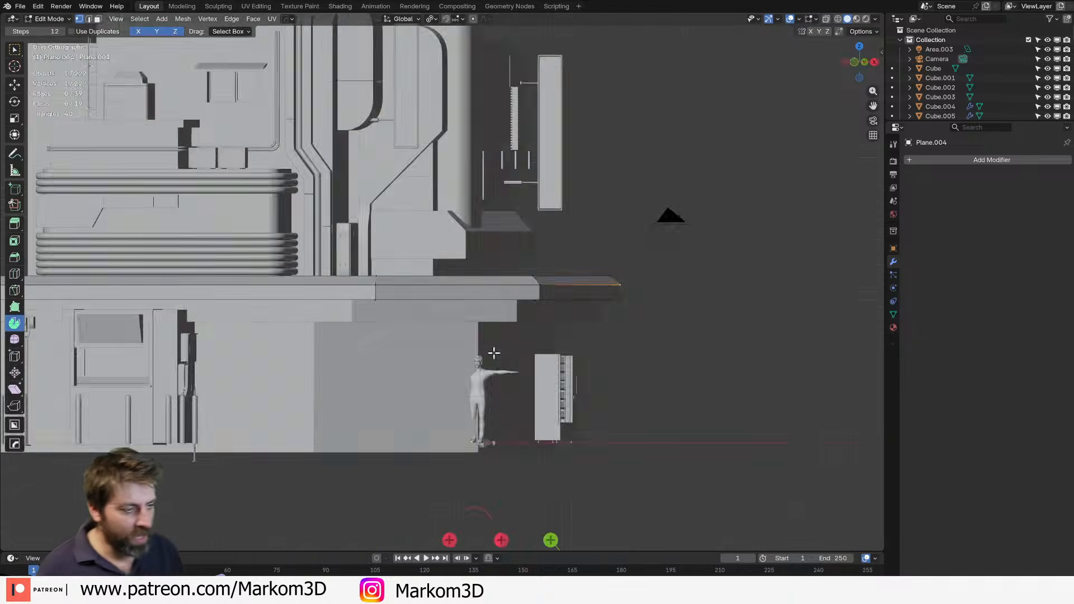
scroll(558, 372, down, 3)
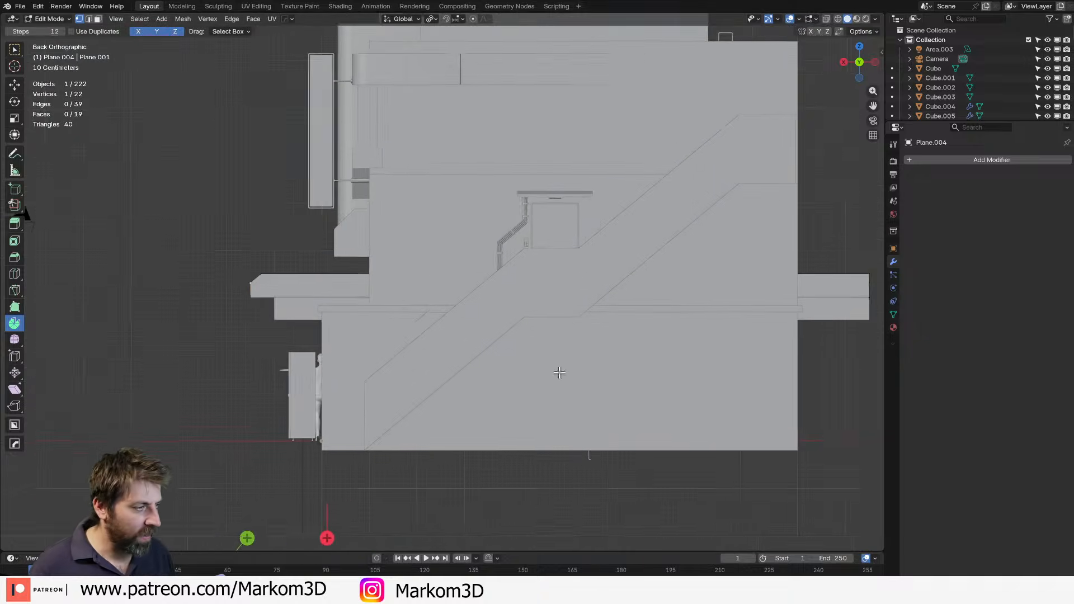
key(z)
click(190, 315)
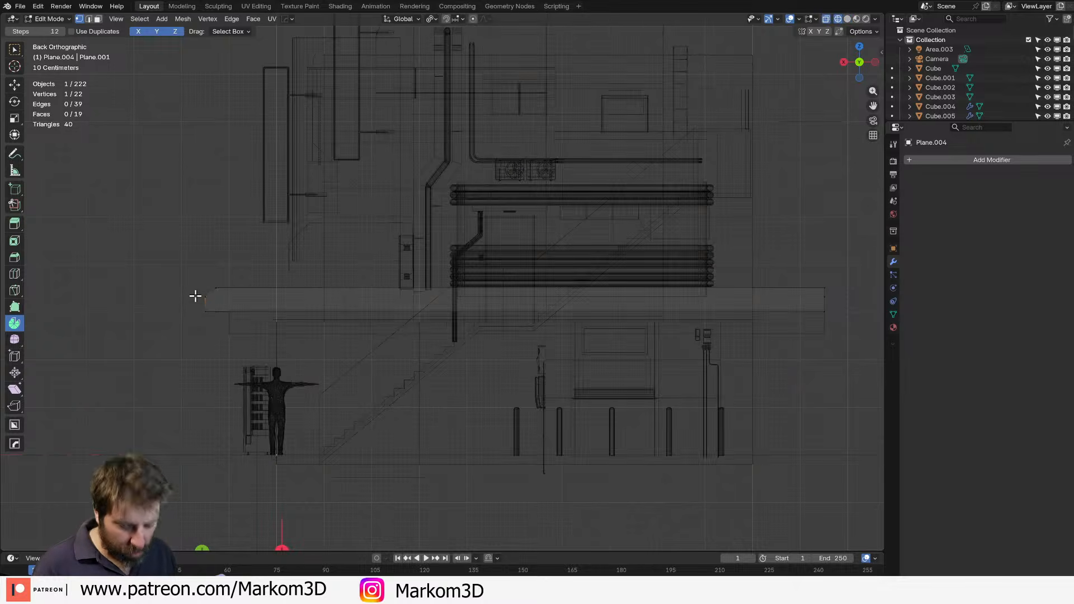
key(k)
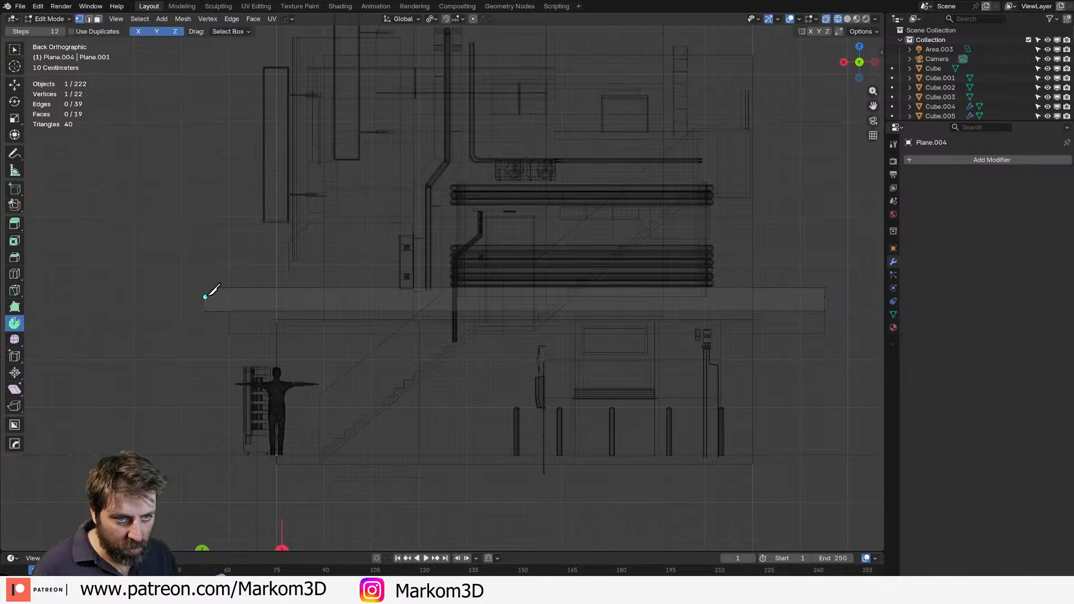
click(206, 297)
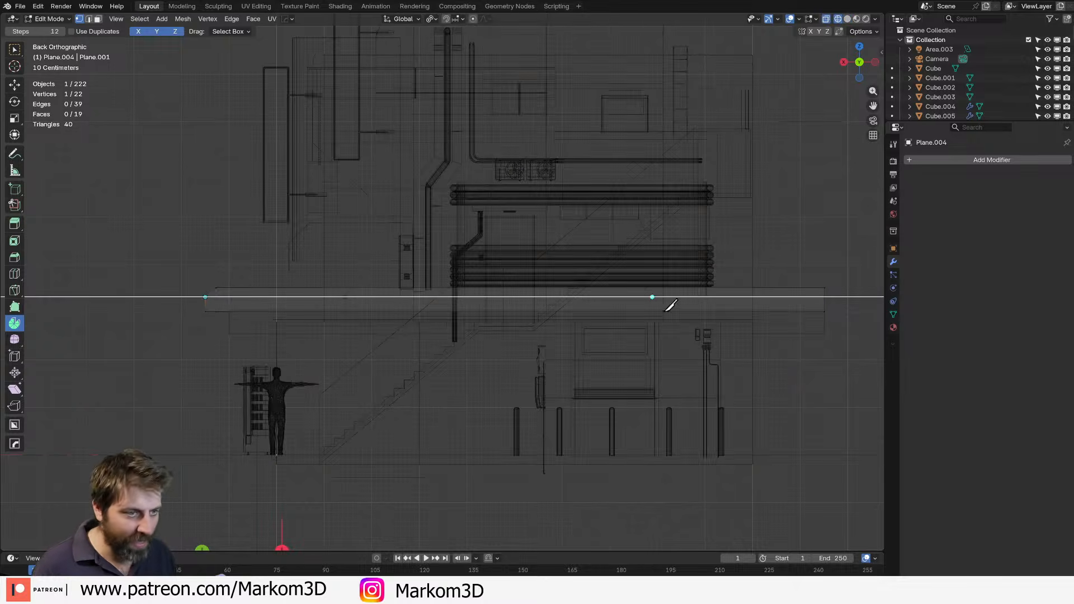
click(839, 297)
key(Return)
Select the slab's entire mesh and merge its vertices by distance.
middle_drag(539, 312, 513, 330)
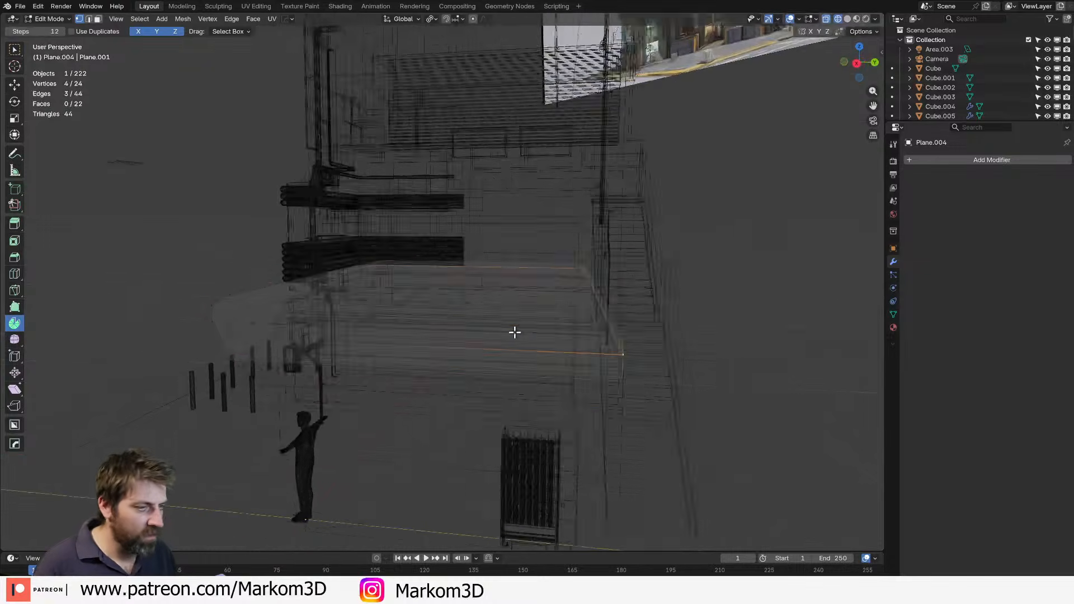
key(a)
key(m)
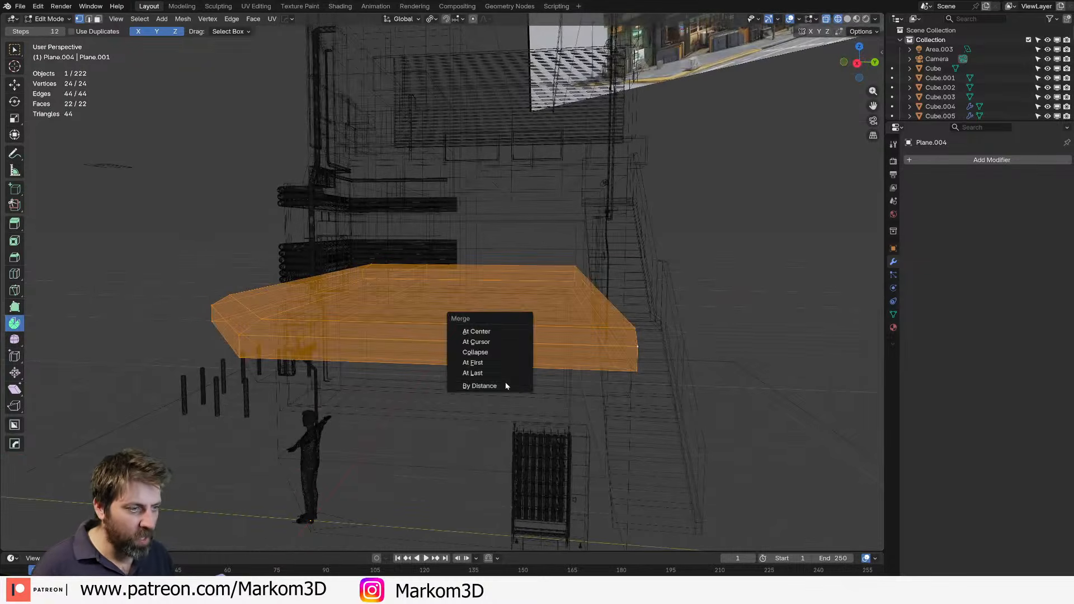
click(505, 385)
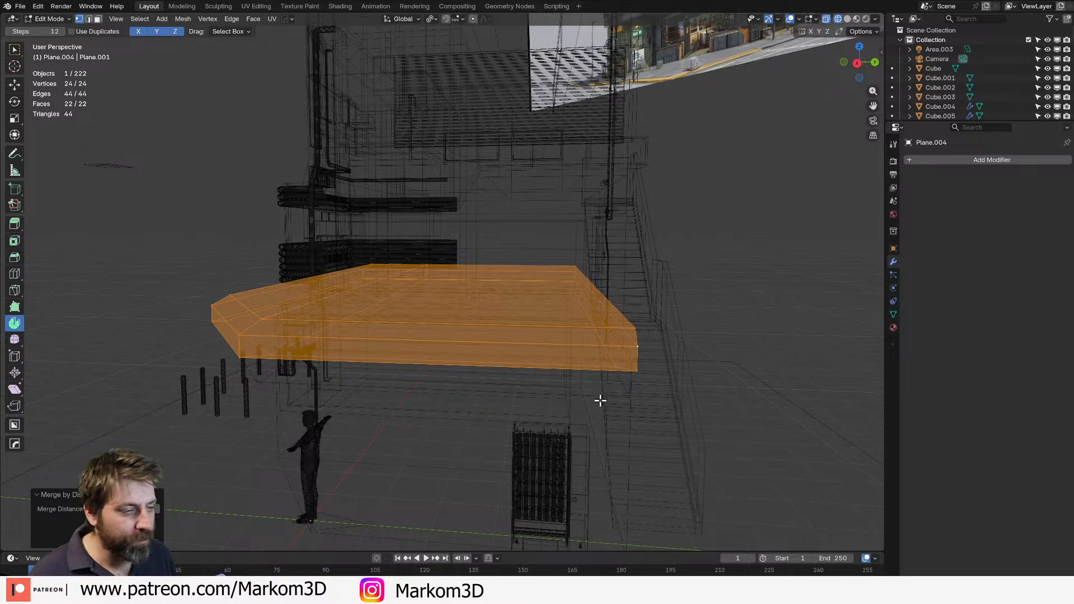
Return to solid shading, examine the slab from several sides in Object Mode and reopen it in Edit Mode.
key(z)
click(537, 345)
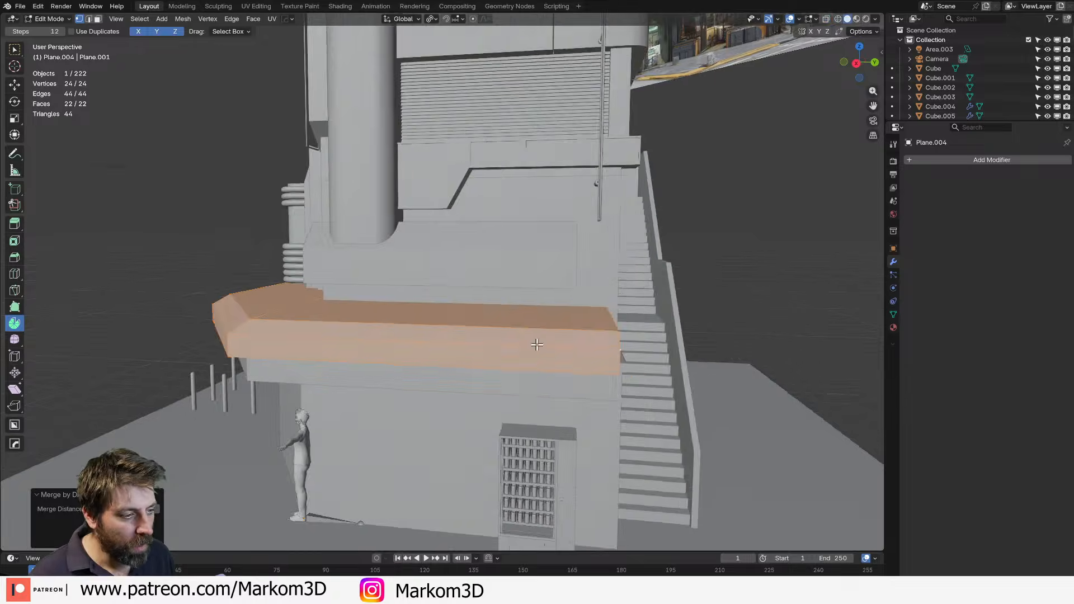
middle_drag(538, 345, 508, 343)
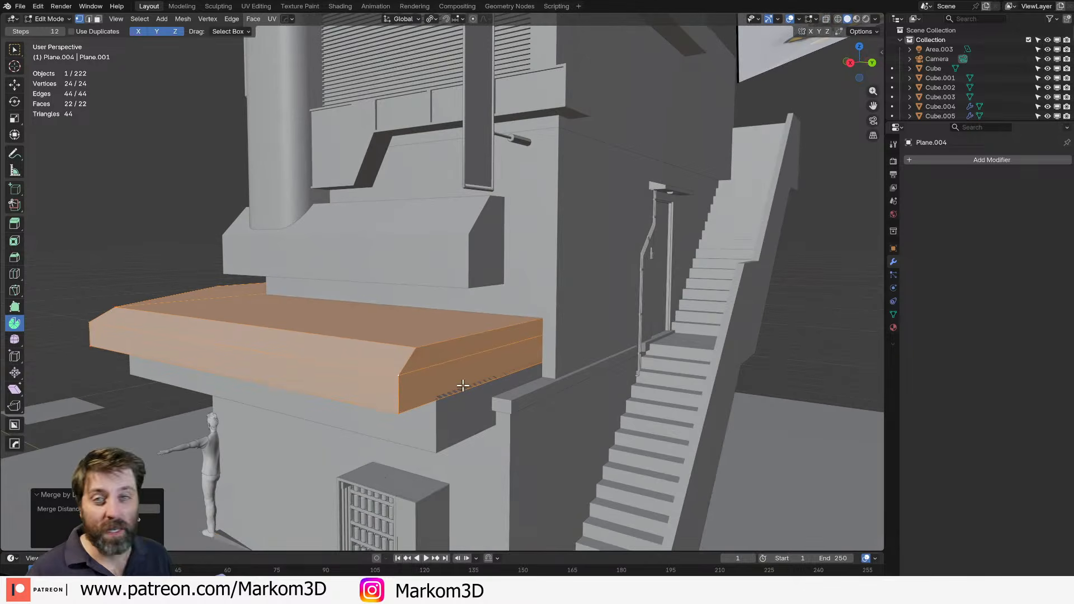
middle_drag(411, 415, 422, 398)
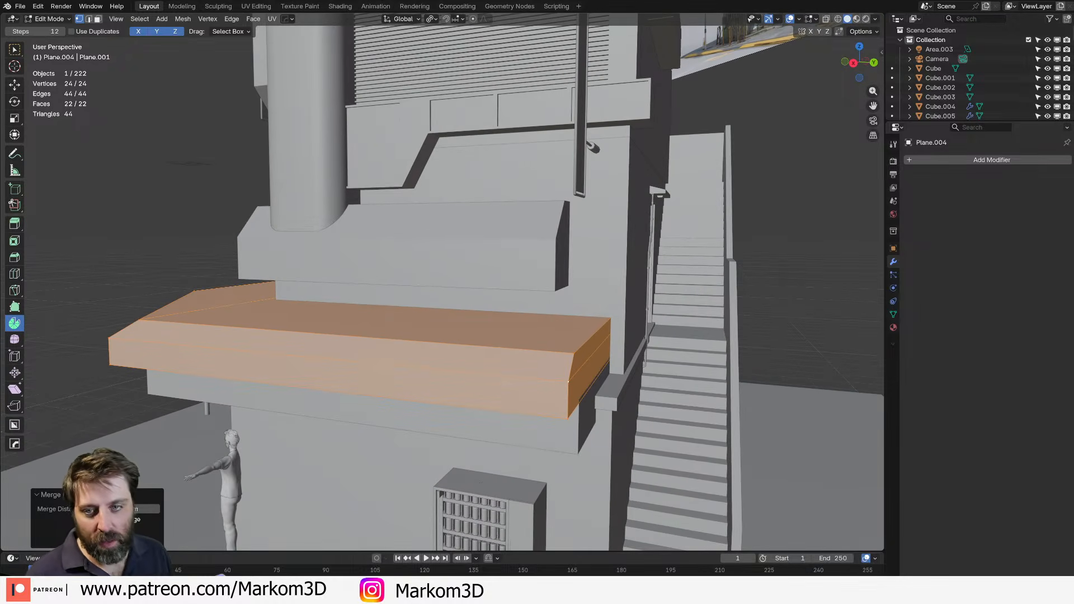
middle_drag(487, 284, 599, 281)
key(Tab)
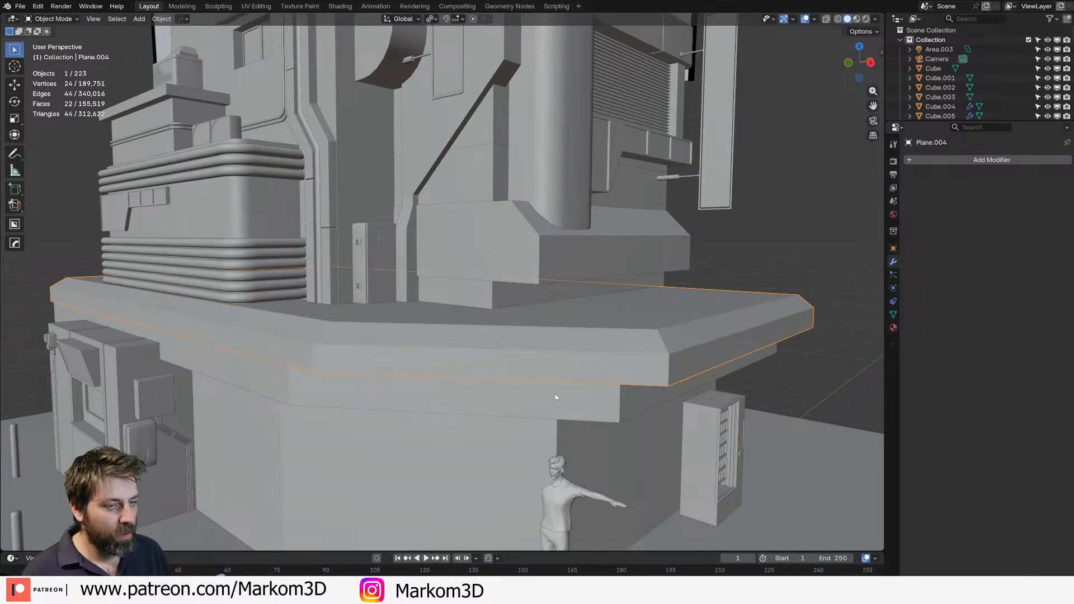
scroll(561, 377, down, 1)
key(Tab)
Add a loop cut across the slab's long side near the angled corner and flatten it by scaling to 0 along global Y.
middle_drag(560, 379, 527, 380)
key(ctrl+r)
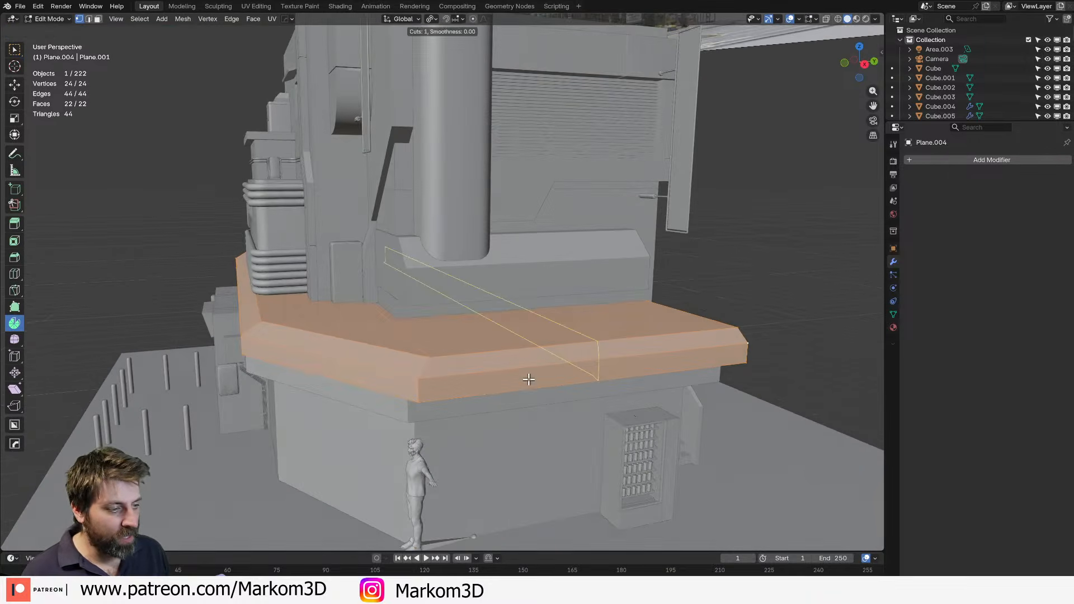
click(528, 380)
click(427, 409)
key(s)
key(x)
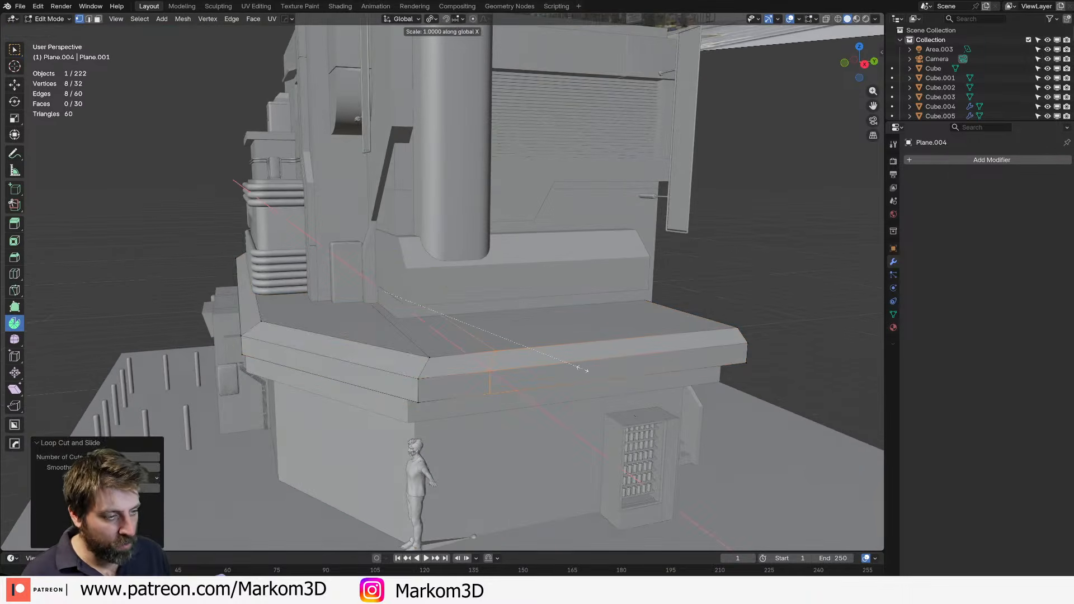
key(y)
key(0)
key(Return)
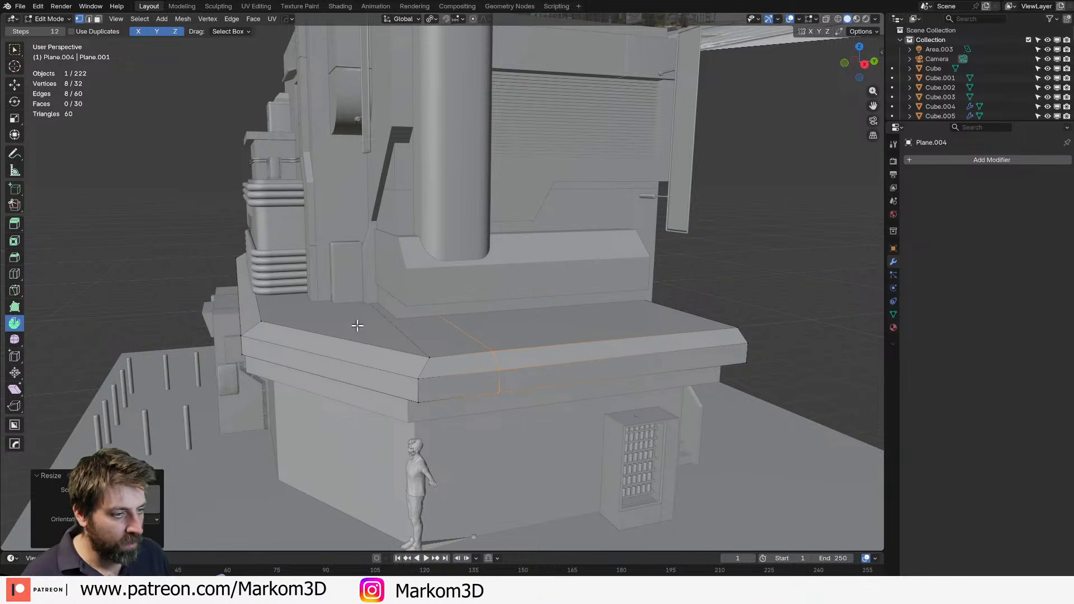
Add a loop cut across the slab's angled side and select the loop's vertical edge on the outer face.
key(ctrl+r)
click(339, 358)
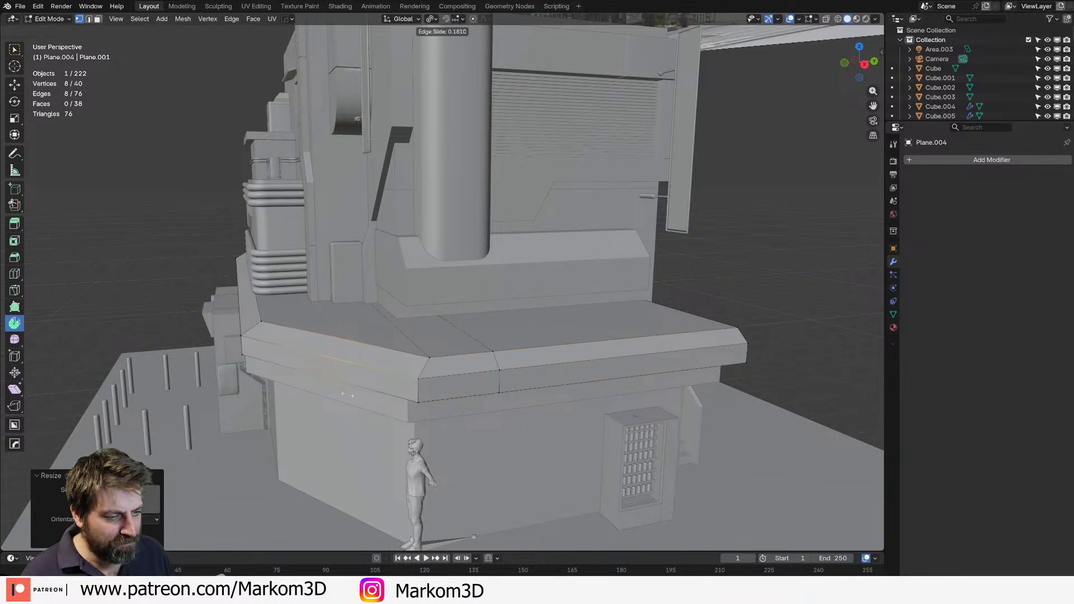
click(338, 386)
key(2)
click(334, 386)
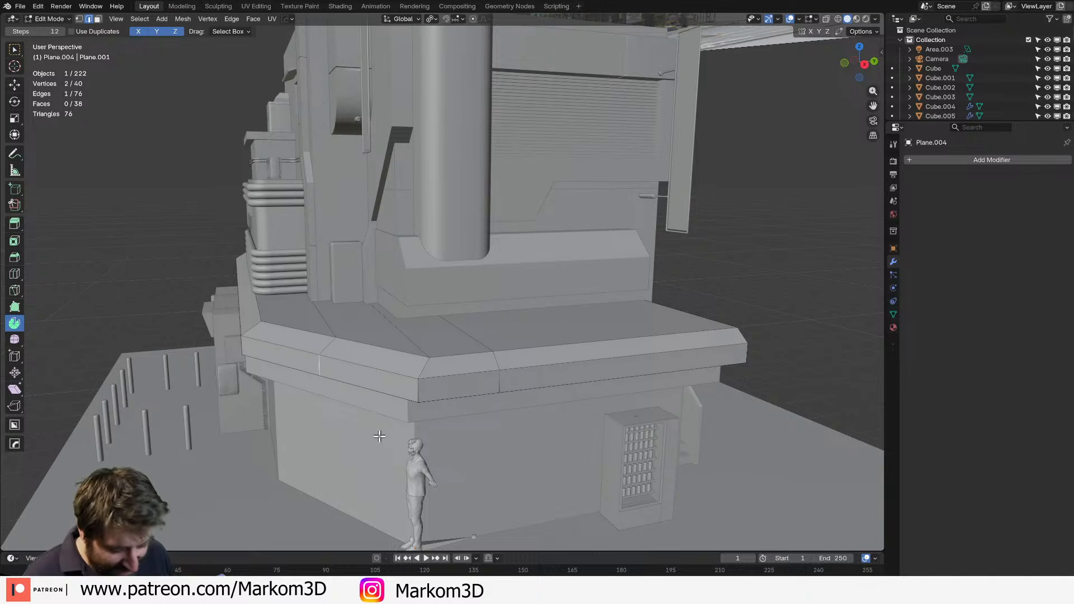
key(g)
key(g)
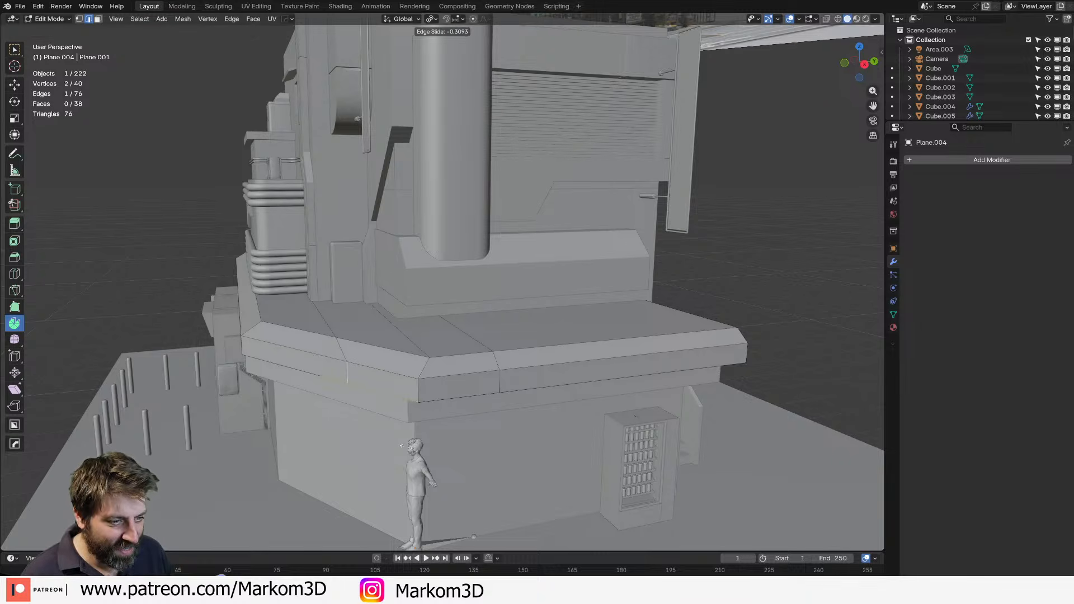
right_click(406, 447)
In top view, slide the selected outer edge along the angled side until it lines up with the horizontal cut on the slab's top face.
key(KP_7)
shift+middle_drag(727, 380, 430, 191)
scroll(351, 247, up, 5)
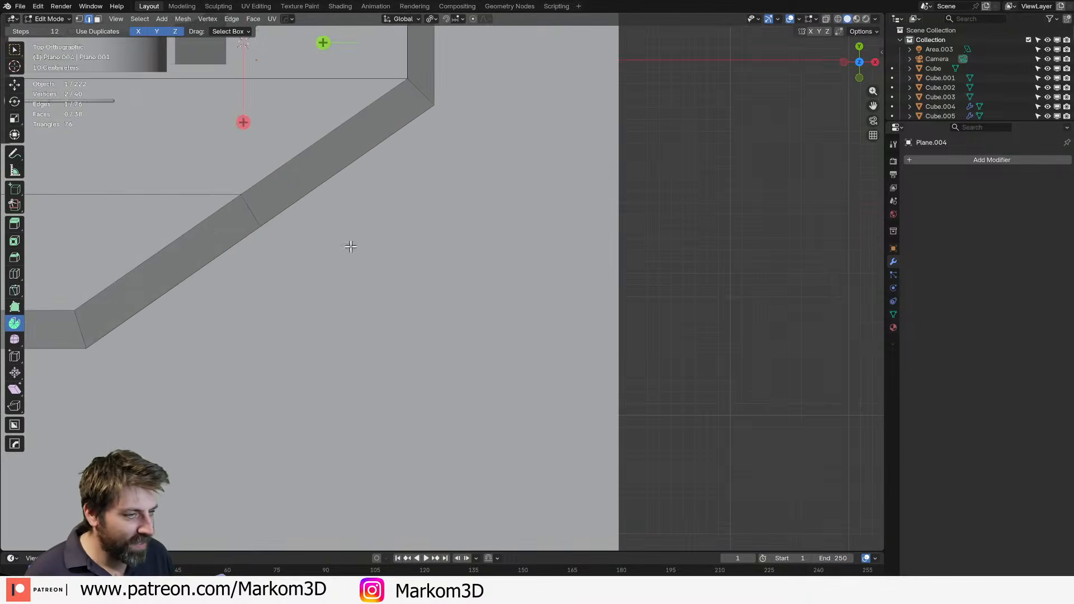
shift+middle_drag(351, 246, 564, 390)
scroll(564, 390, up, 3)
key(g)
key(g)
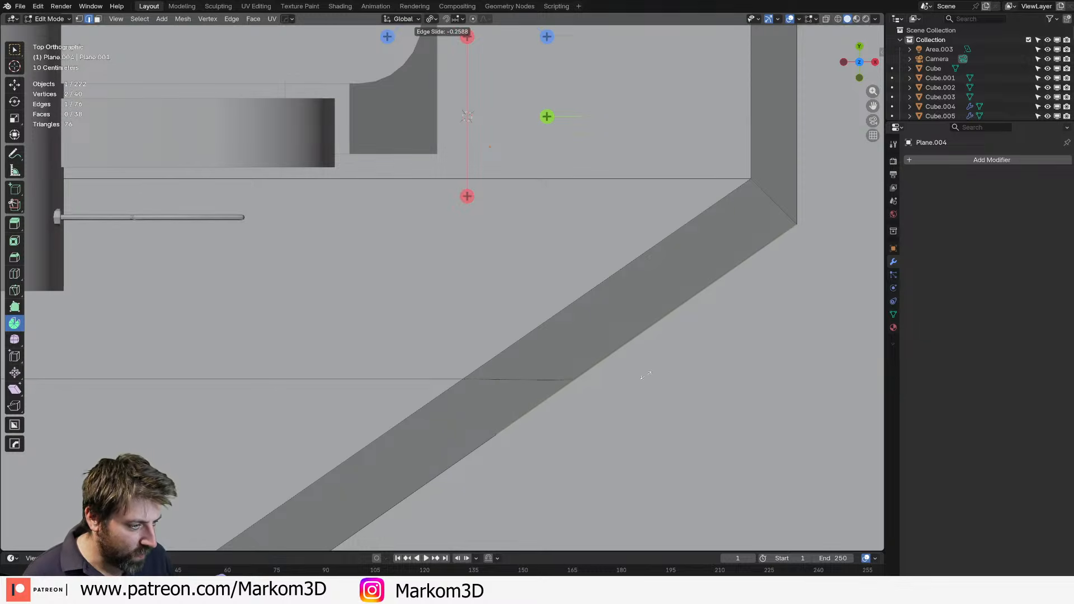
click(556, 355)
In top wireframe view, knife a straight cut along Y through the slab from the angled band's inner loop-cut vertex, and return to solid shading.
scroll(558, 369, down, 2)
key(z)
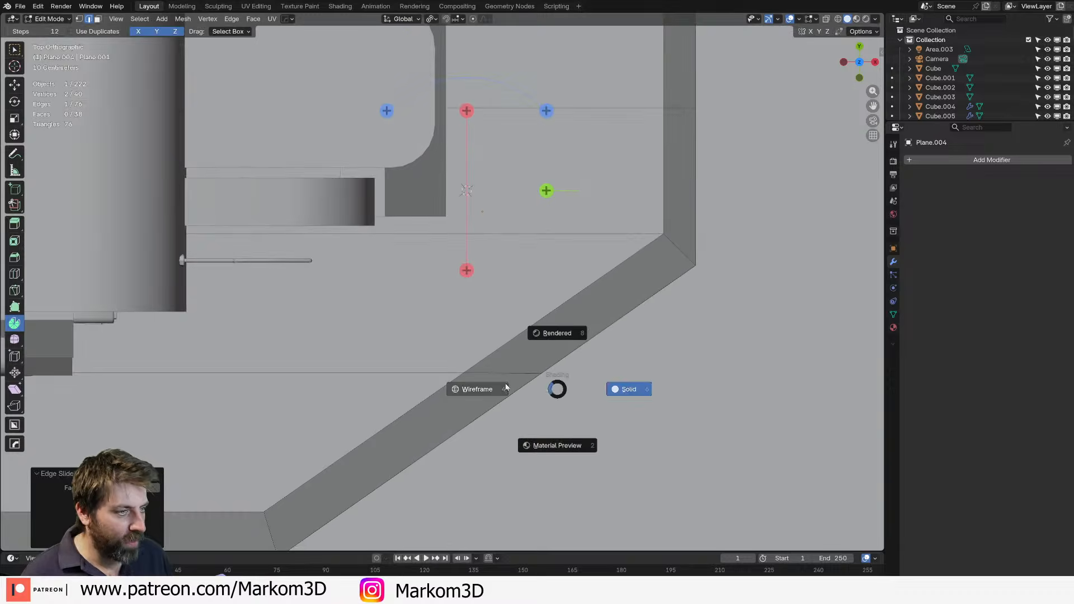
click(506, 387)
click(452, 379)
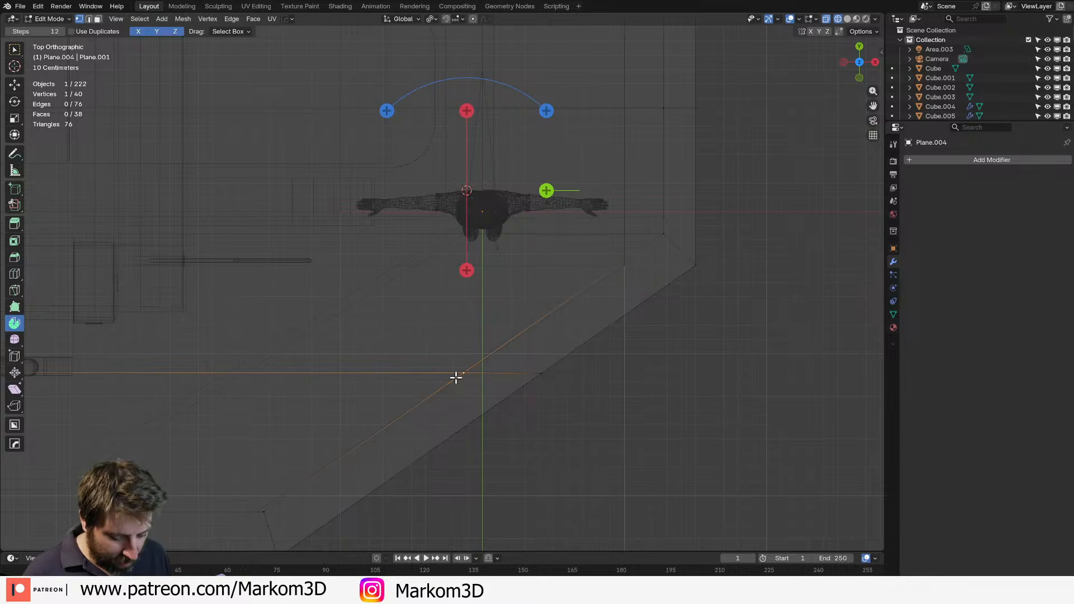
key(k)
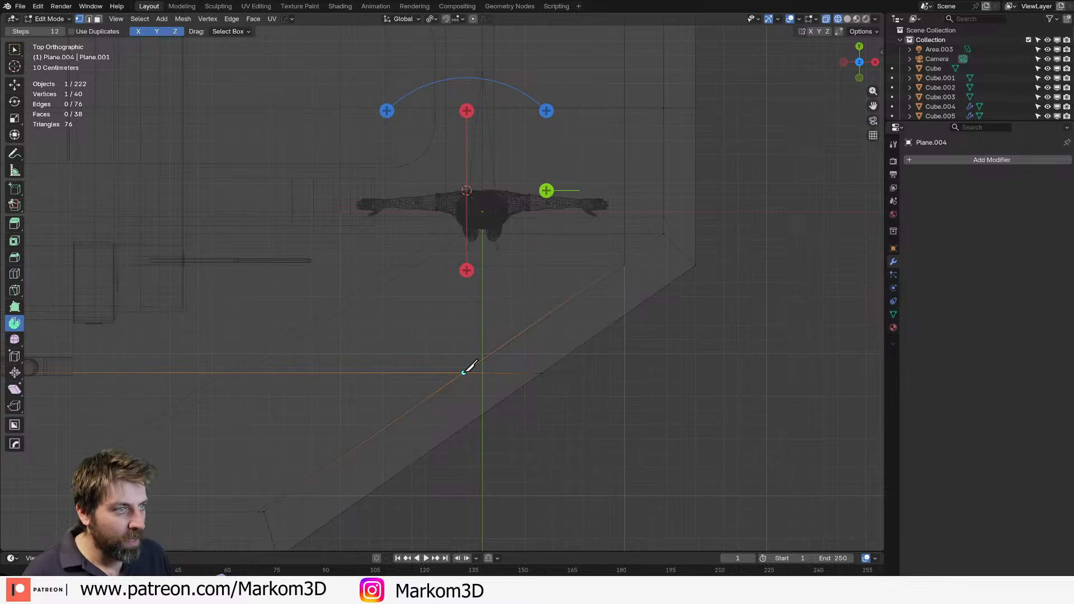
scroll(455, 103, down, 6)
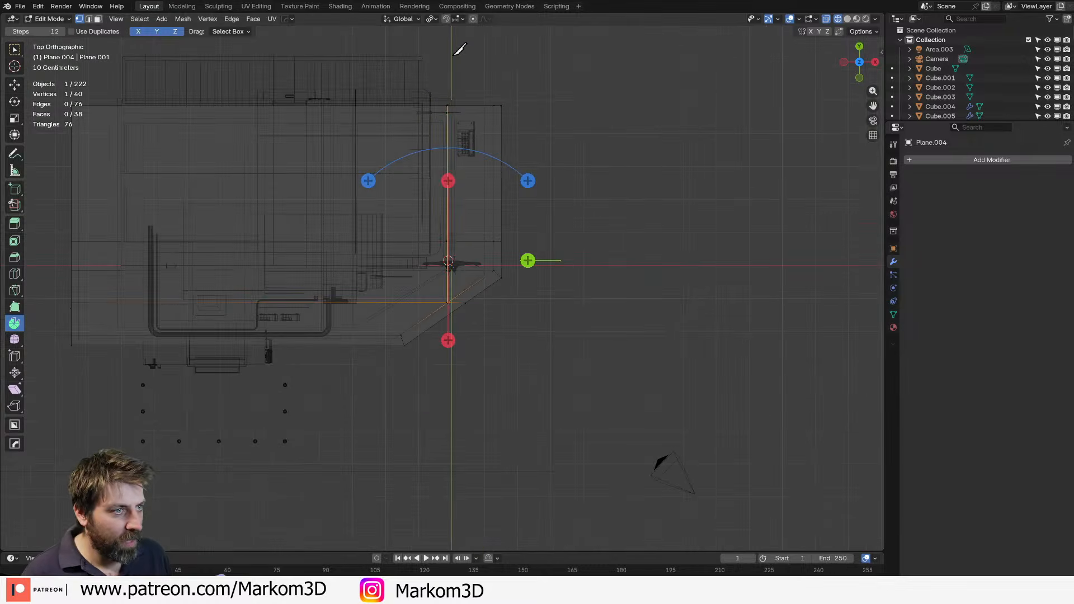
key(Return)
middle_drag(462, 257, 456, 276)
scroll(456, 339, up, 4)
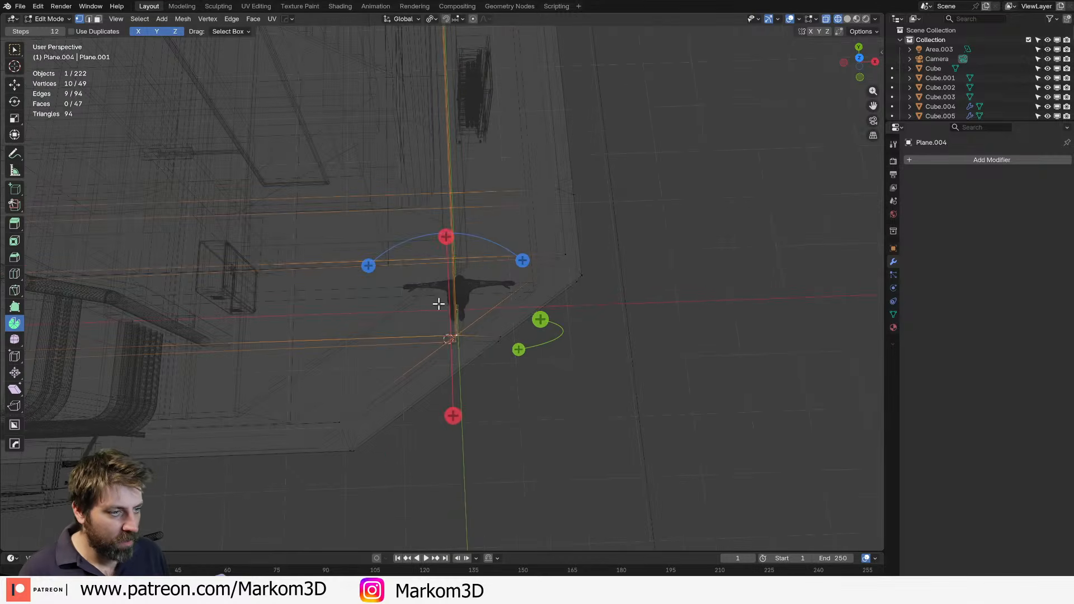
key(shift+z)
scroll(439, 313, up, 4)
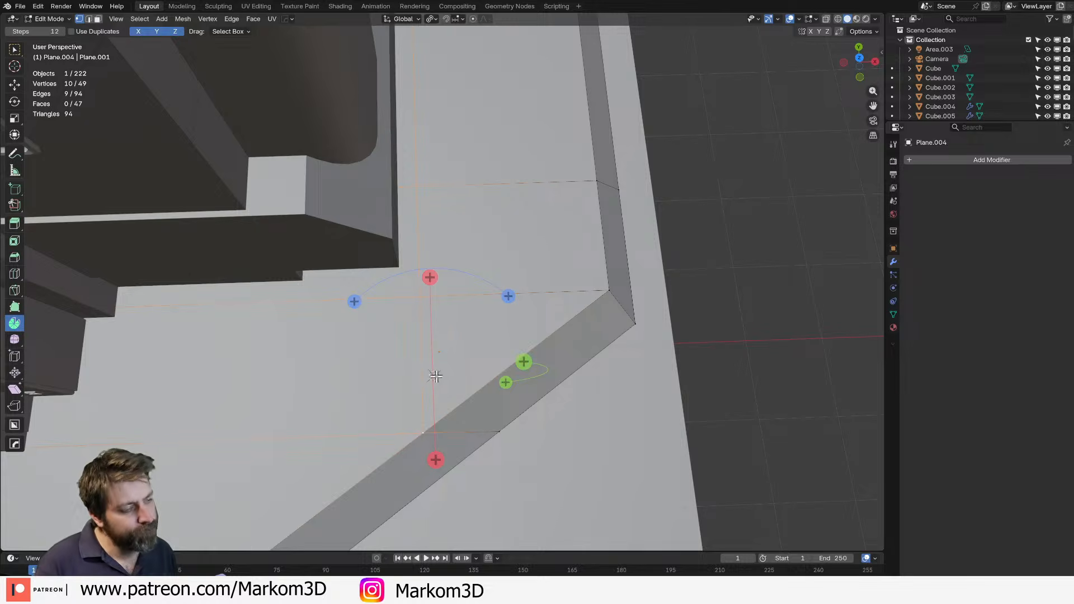
Select the angled side's vertical outer loop-cut edge and slide it in top wireframe view so the seam crosses the sloped band diagonally.
middle_drag(437, 377, 401, 301)
key(2)
shift+middle_drag(413, 411, 469, 360)
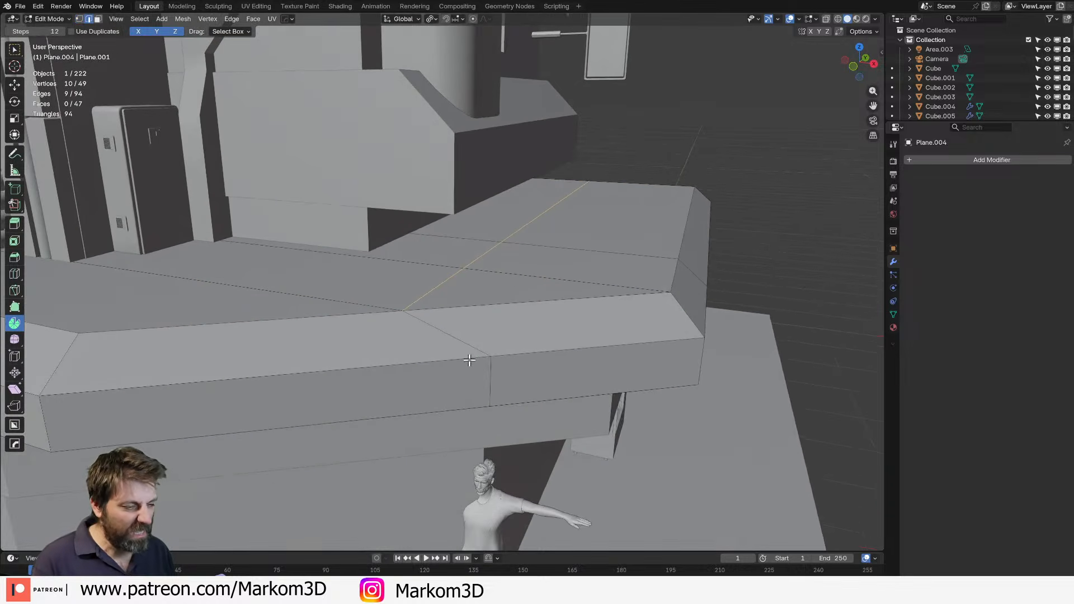
click(491, 385)
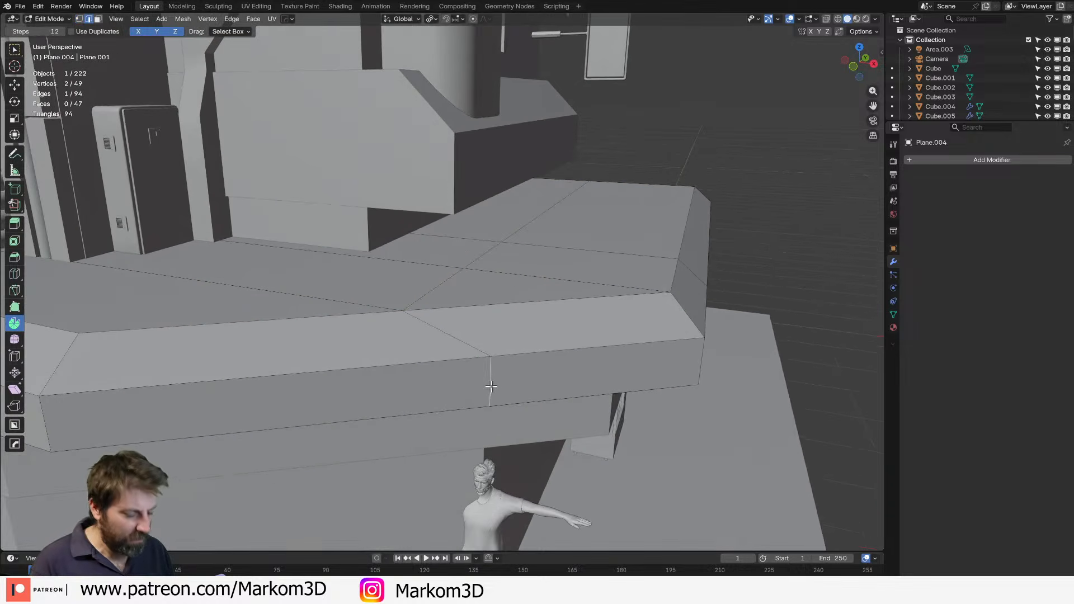
key(KP_7)
shift+middle_drag(507, 288, 541, 218)
key(z)
click(481, 223)
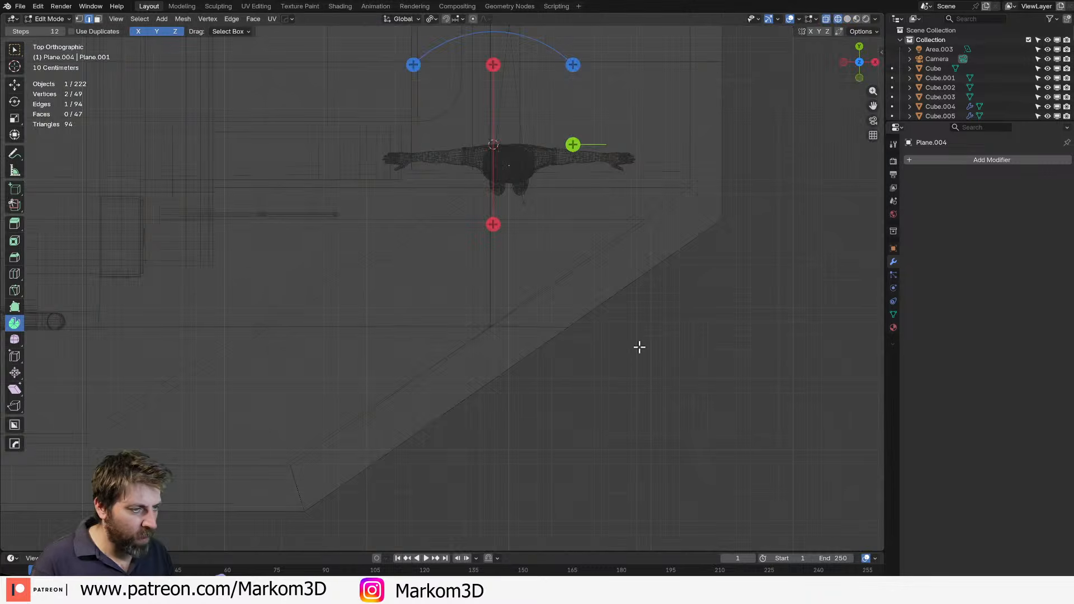
key(g)
key(g)
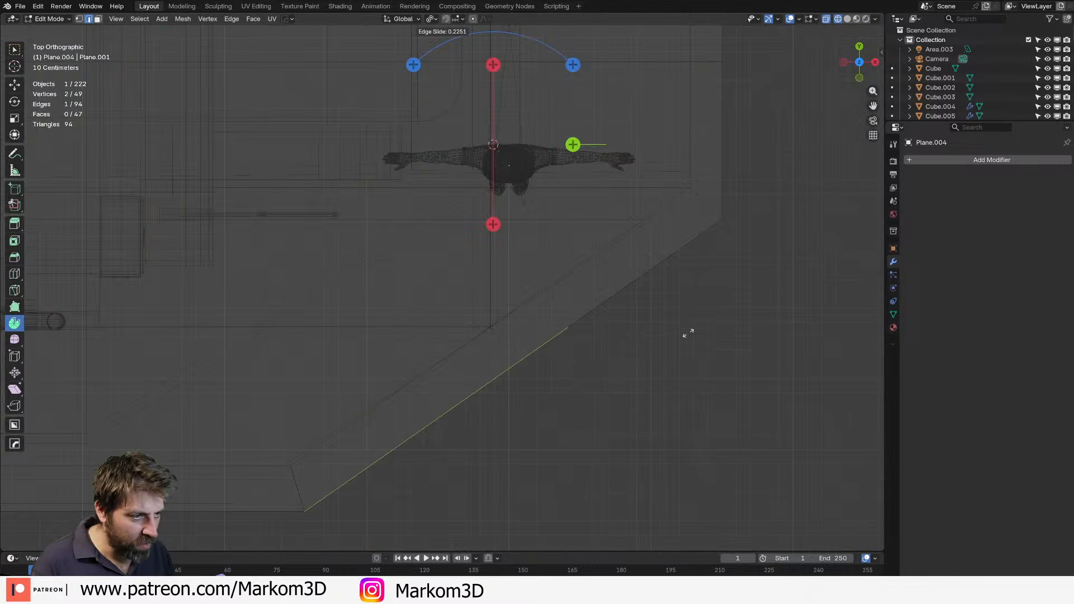
click(750, 241)
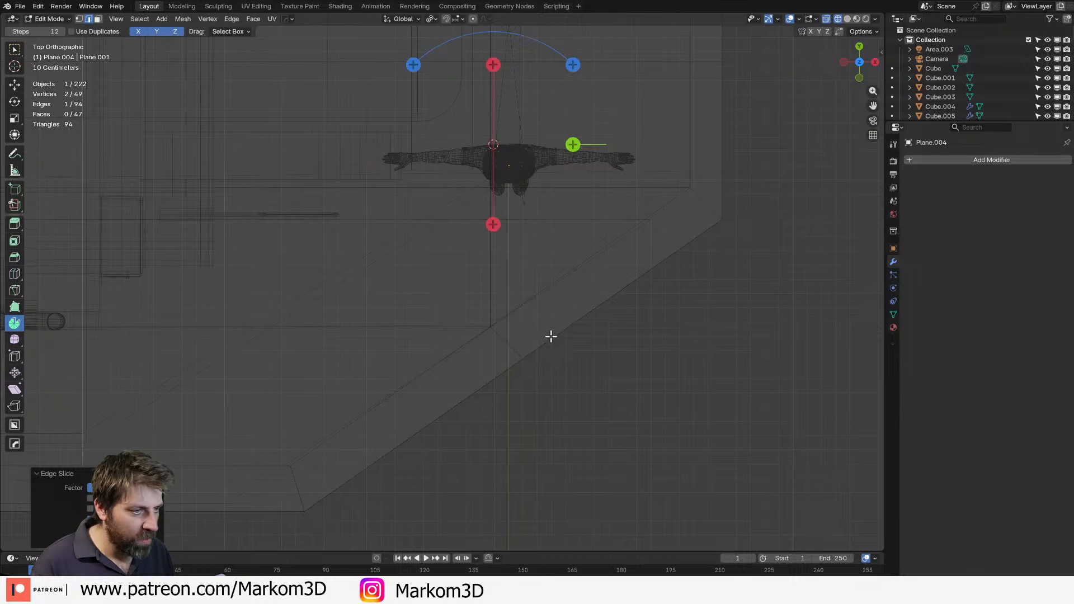
In top wireframe view, select the seam loop across the angled band and the adjoining edges of the cut along Y.
alt+click(504, 340)
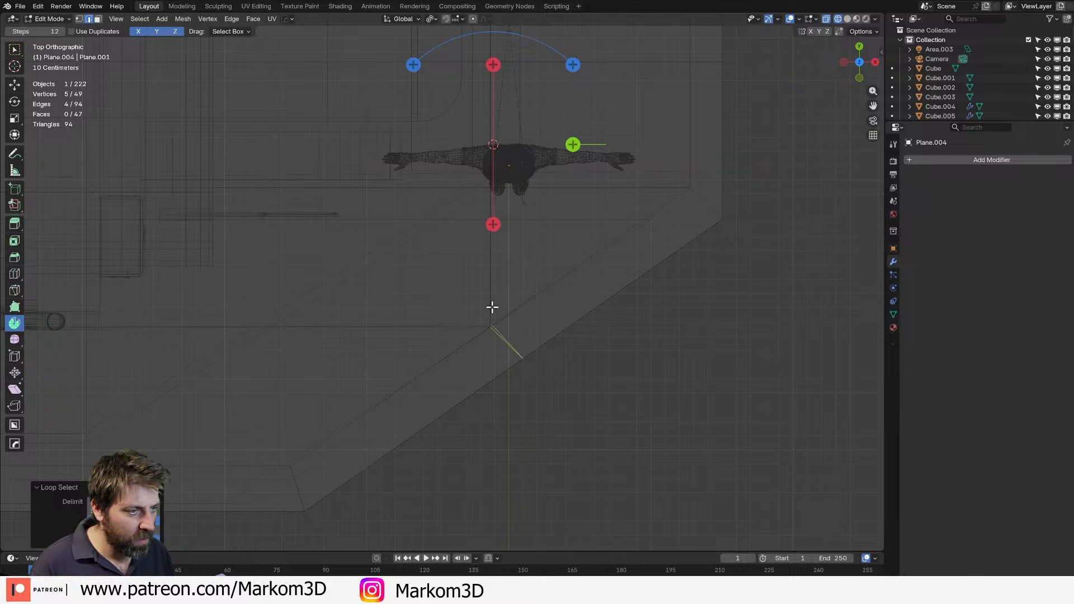
alt+shift+click(495, 279)
key(ctrl+z)
shift+click(486, 282)
shift+click(487, 284)
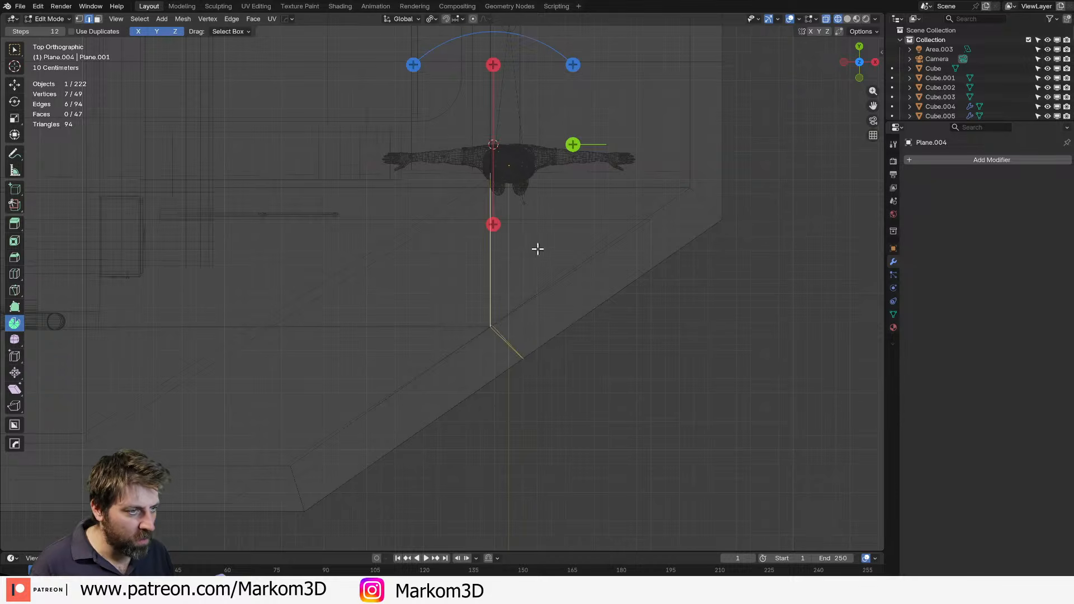
shift+middle_drag(538, 249, 489, 304)
shift+click(502, 234)
shift+click(503, 234)
key(ctrl+z)
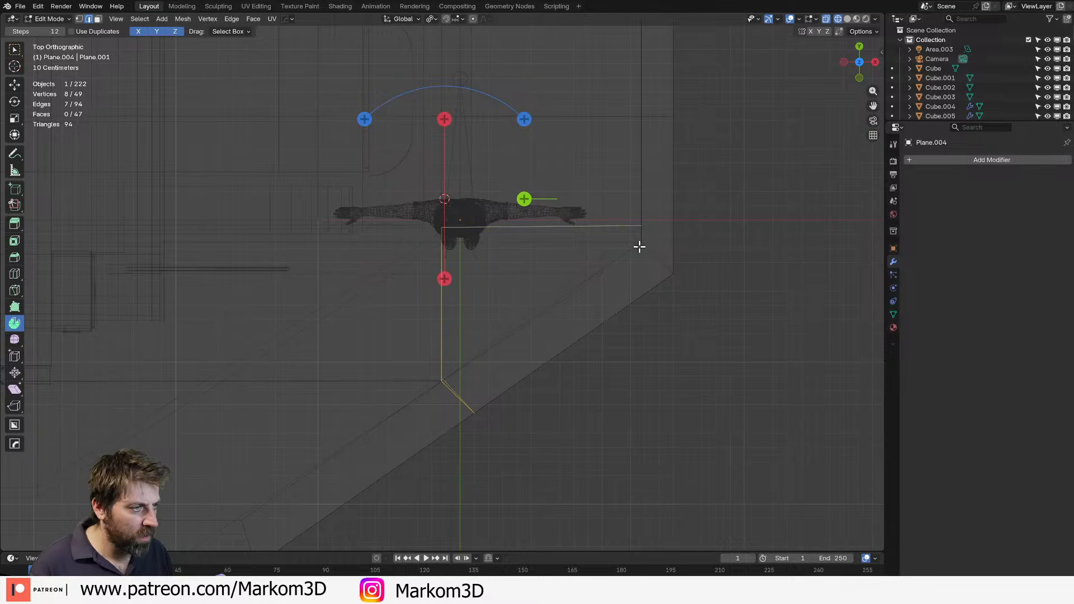
shift+click(602, 241)
shift+click(653, 255)
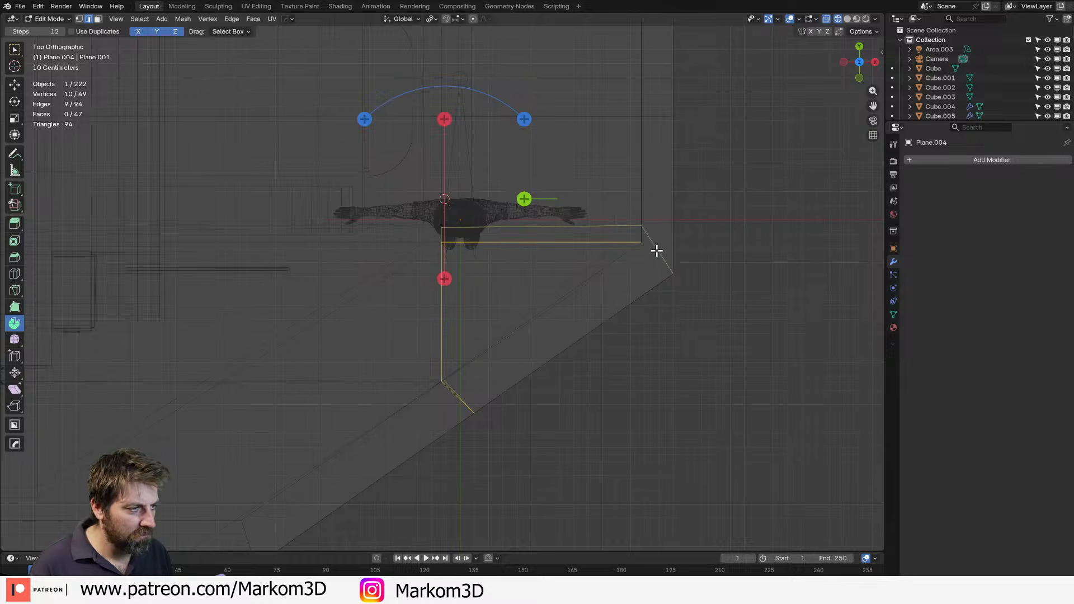
shift+click(655, 261)
middle_drag(664, 295, 640, 223)
shift+click(681, 353)
mouse_move(615, 380)
middle_down()
mouse_move(650, 383)
mouse_move(481, 386)
middle_up()
key(z)
click(699, 379)
key(z)
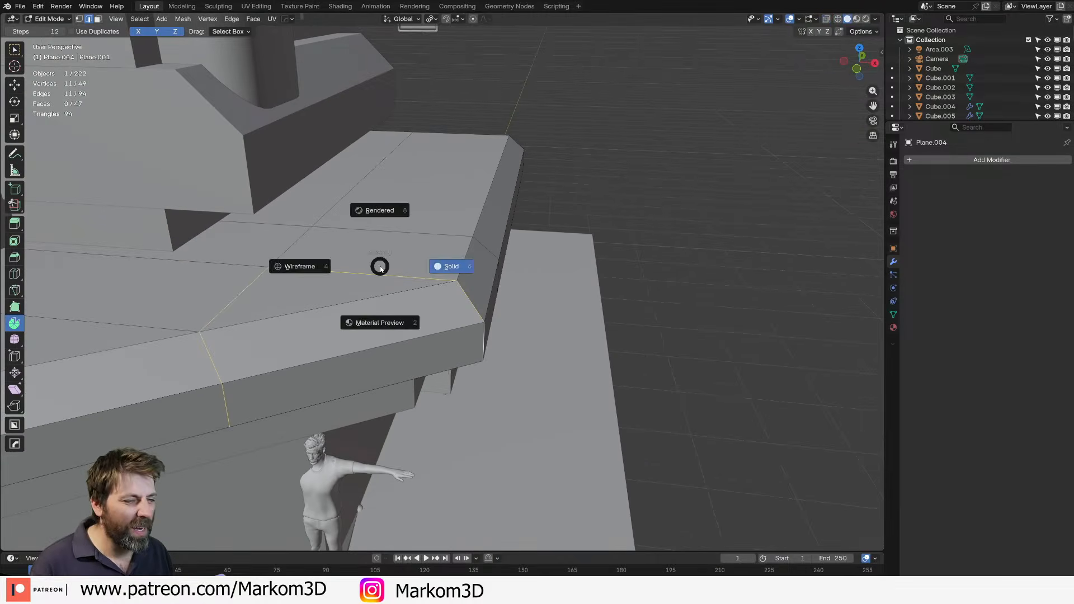
click(353, 268)
shift+click(376, 283)
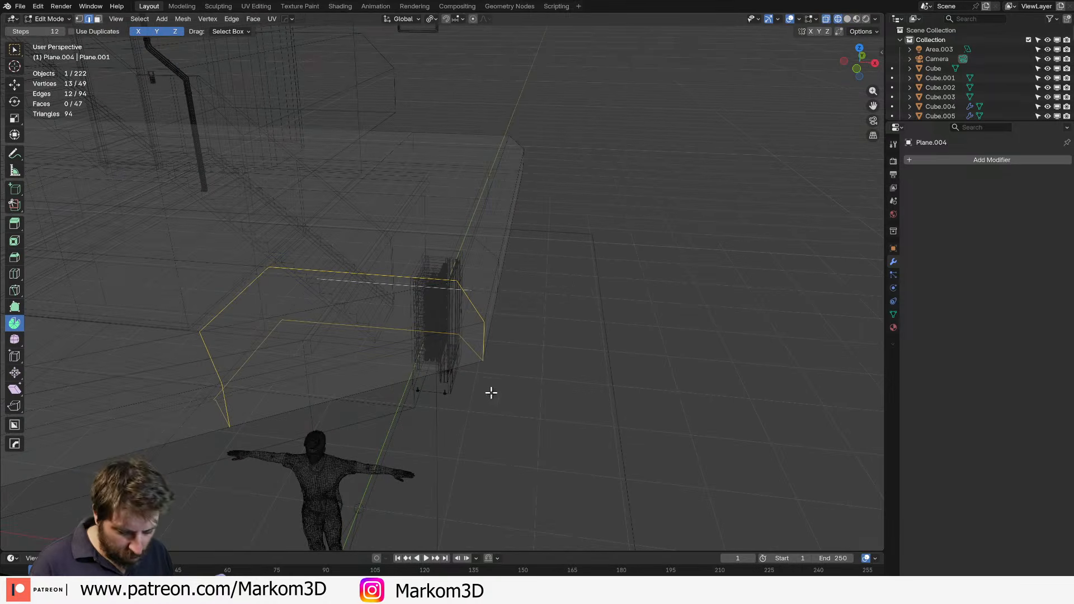
key(c)
scroll(469, 300, down, 4)
middle_drag(464, 275, 451, 355)
right_click(451, 354)
In solid shading, extend the selection with the rest of the Y cut, the farther cross cut and the side's sloped and vertical seam edges.
key(z)
click(501, 347)
shift+middle_drag(359, 273, 386, 335)
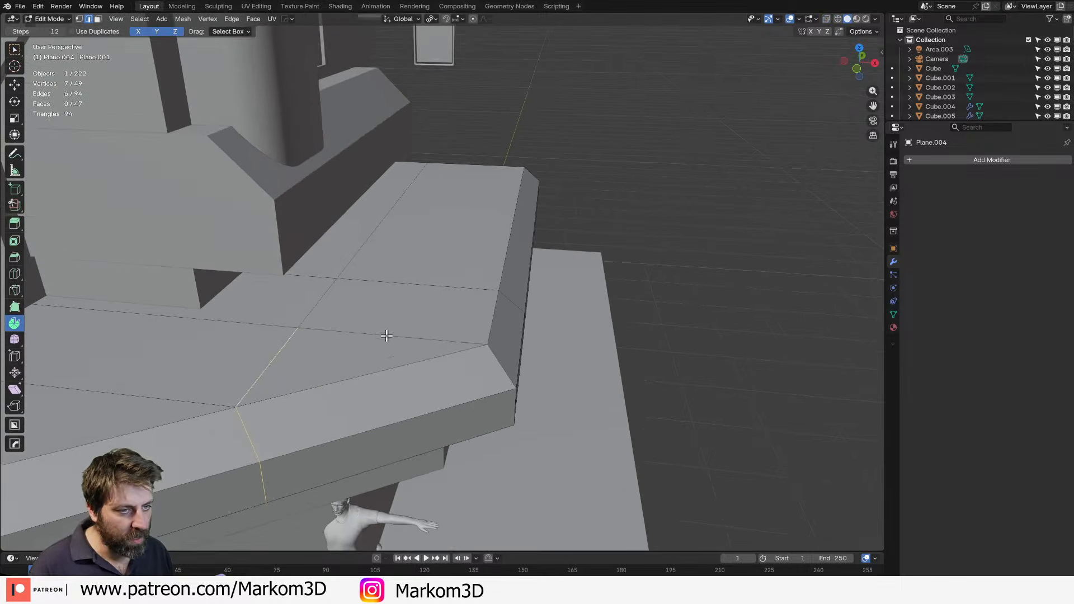
shift+click(319, 299)
shift+click(398, 282)
shift+click(511, 297)
mouse_move(521, 314)
middle_down()
mouse_move(563, 371)
mouse_move(571, 462)
middle_up()
shift+click(586, 385)
In wireframe shading, add the matching underside edges to close the seam loop around the slab's corner, and return to solid shading.
key(z)
click(541, 385)
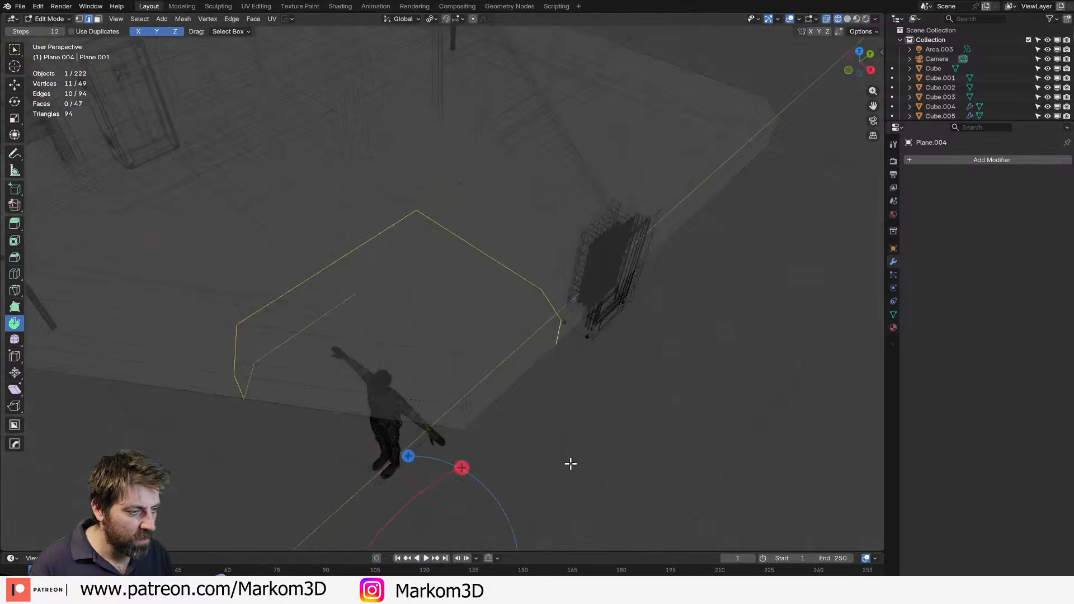
shift+click(537, 334)
shift+click(507, 313)
shift+click(401, 269)
middle_drag(406, 325, 422, 293)
key(z)
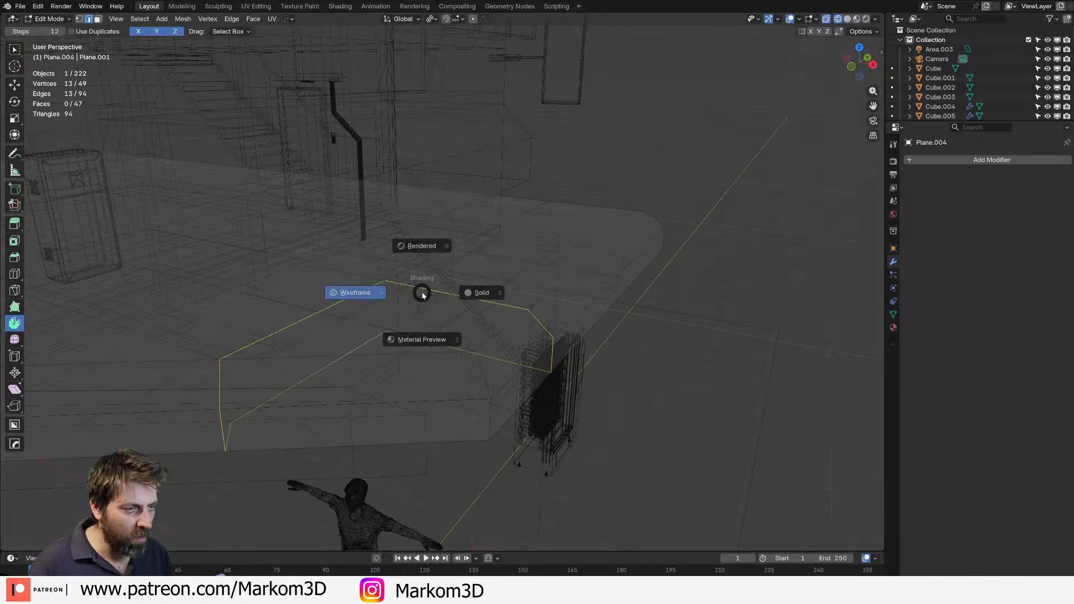
click(486, 296)
Bevel the selected corner seam loop with 2 segments and a width of about 0.0114 m.
shift+middle_drag(564, 499, 603, 451)
scroll(602, 451, up, 1)
key(ctrl+b)
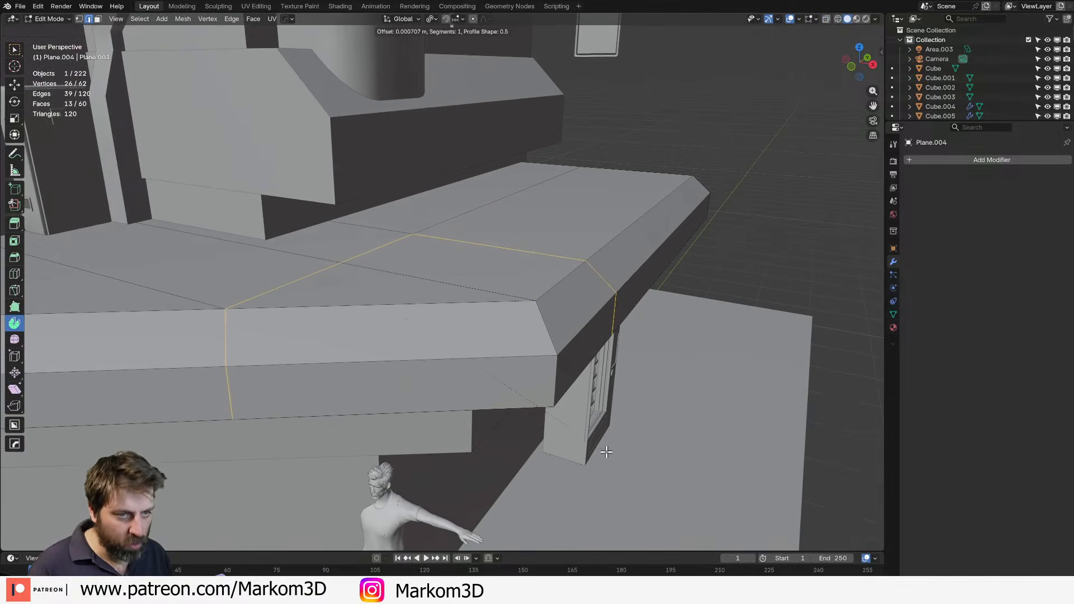
scroll(620, 462, up, 1)
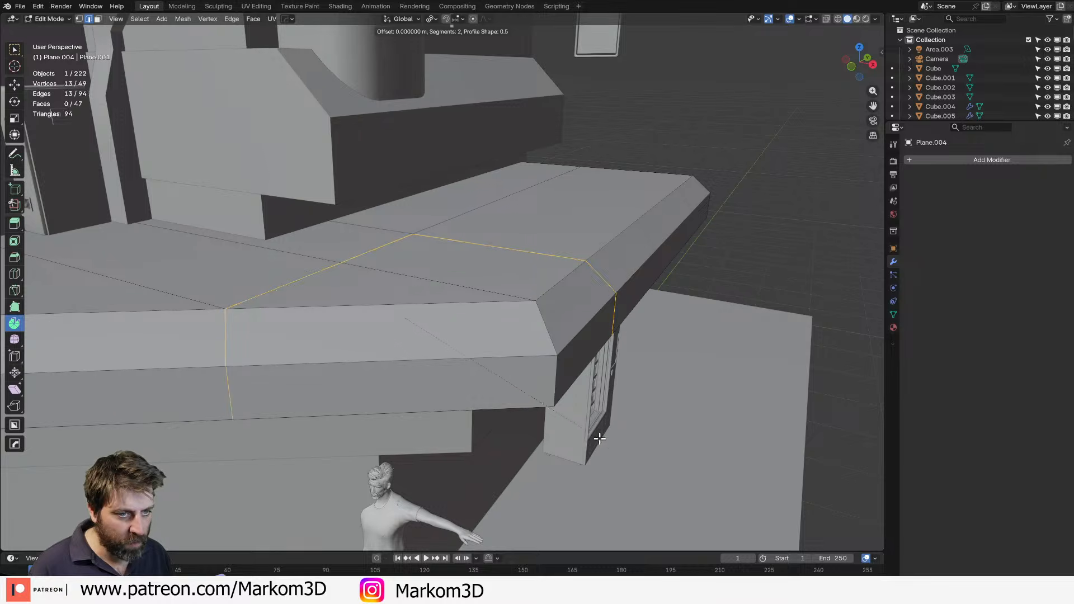
click(621, 461)
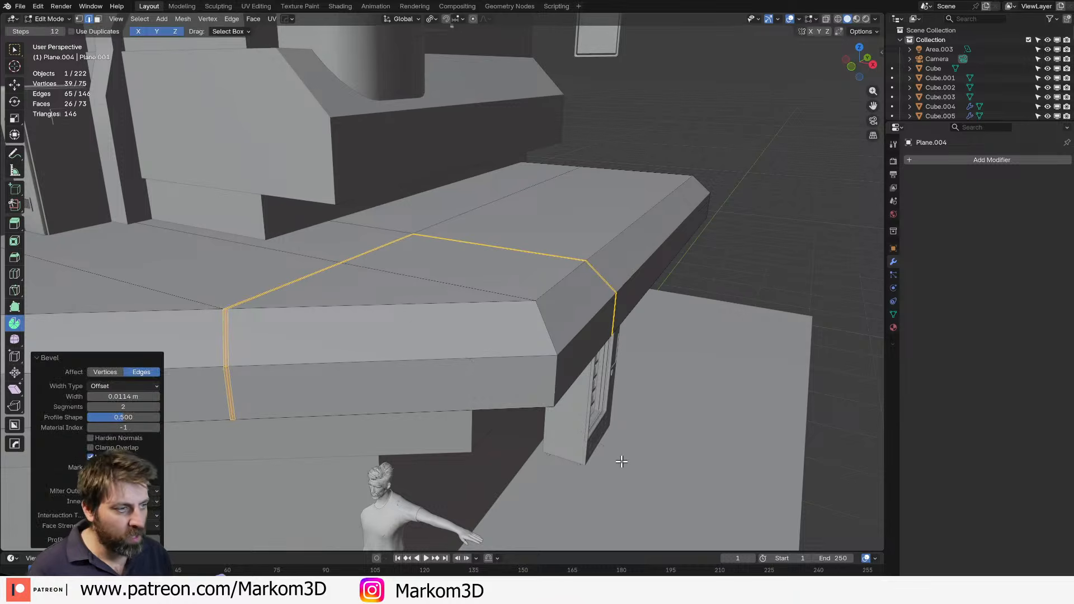
Sink the beveled corner seam's middle loop inward along its normals to form a groove, and rip it apart in place.
key(ctrl+KP_Subtract)
middle_drag(619, 461, 582, 444)
key(alt+s)
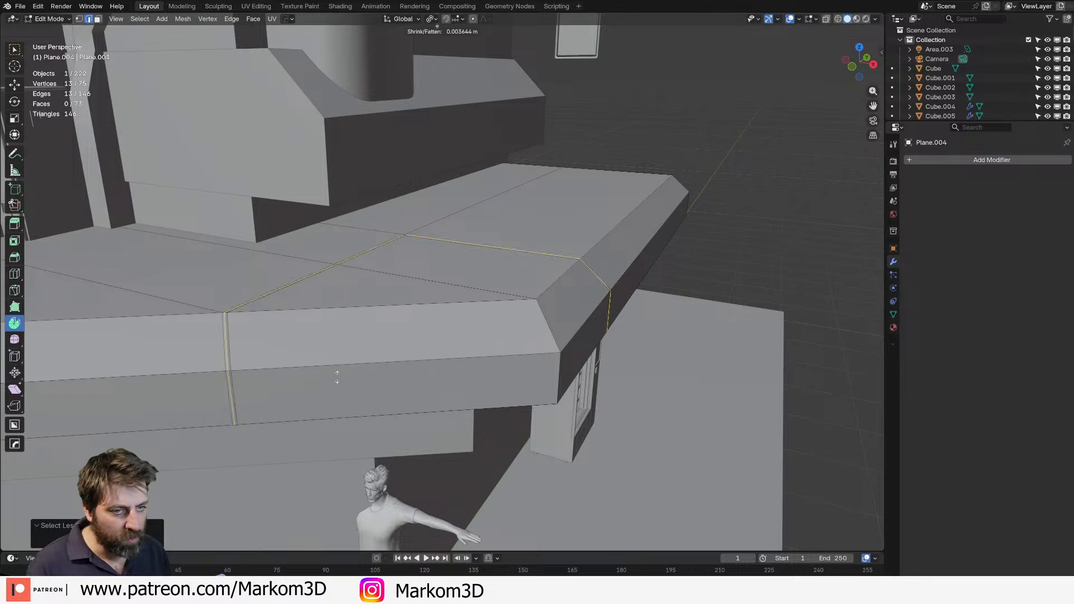
click(343, 392)
middle_drag(343, 392, 356, 390)
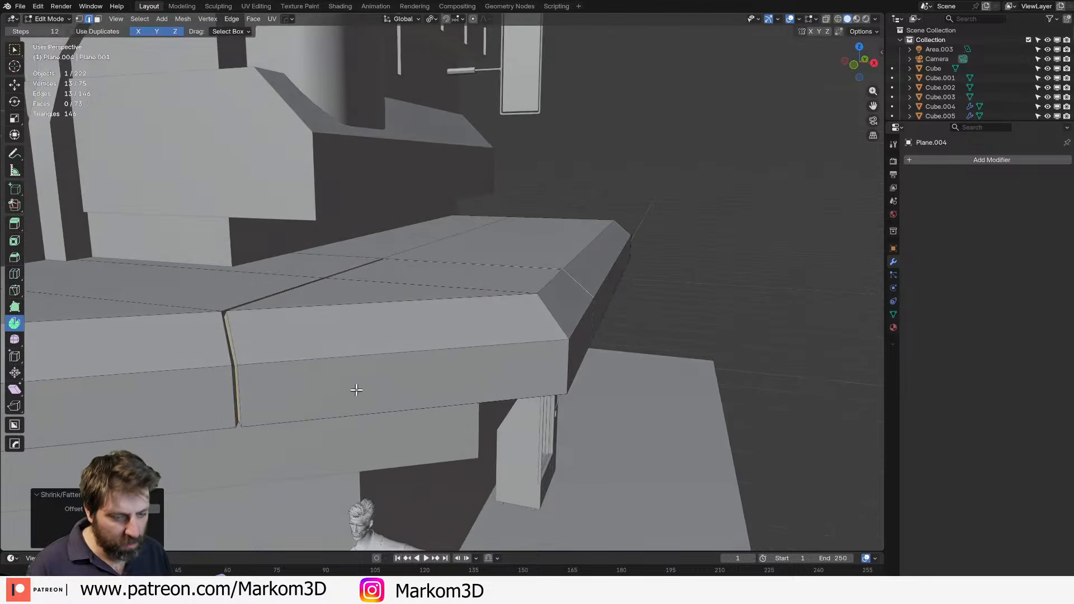
key(v)
right_click(433, 432)
scroll(436, 435, down, 3)
key(Tab)
Add a loop cut across the slab's long front side, flatten it to 0 along X and move it nearer the angled corner.
middle_drag(687, 423, 618, 429)
shift+middle_drag(218, 371, 237, 384)
key(Tab)
key(ctrl+r)
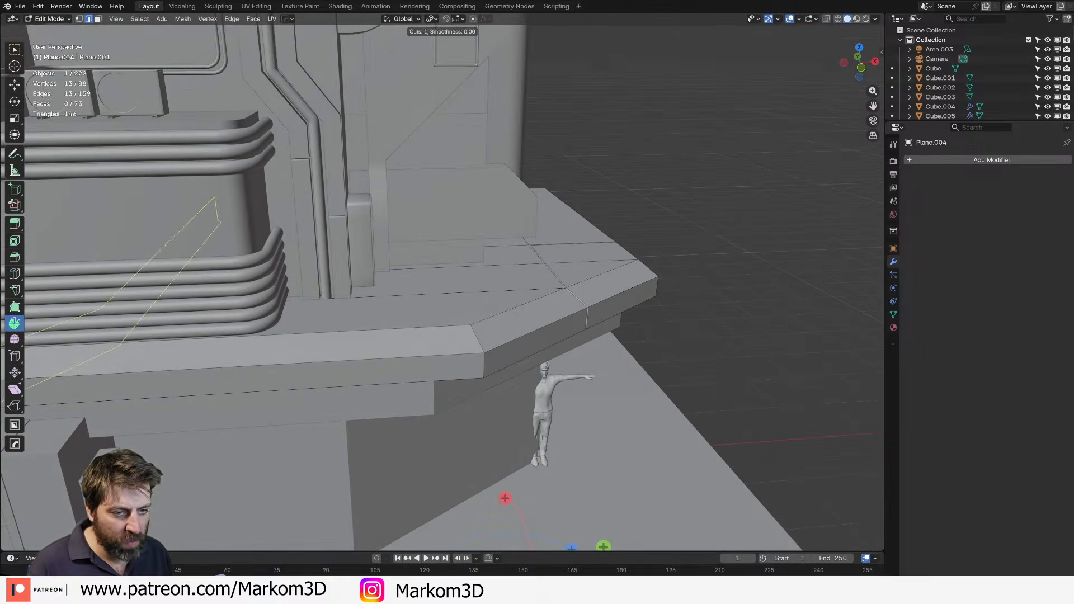
click(244, 366)
click(375, 365)
key(s)
key(x)
key(0)
key(Return)
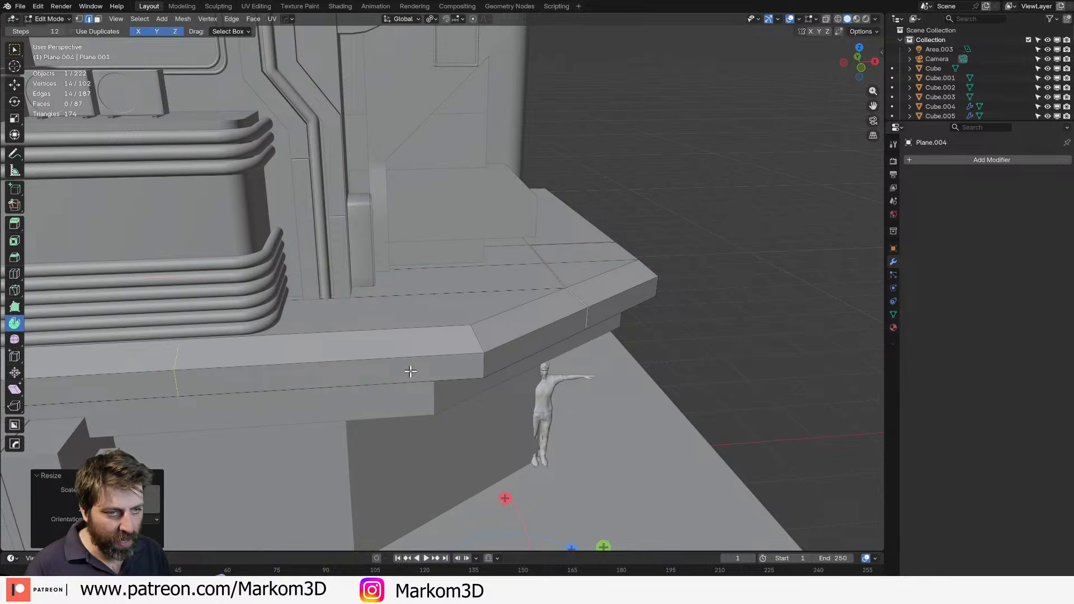
key(g)
key(Return)
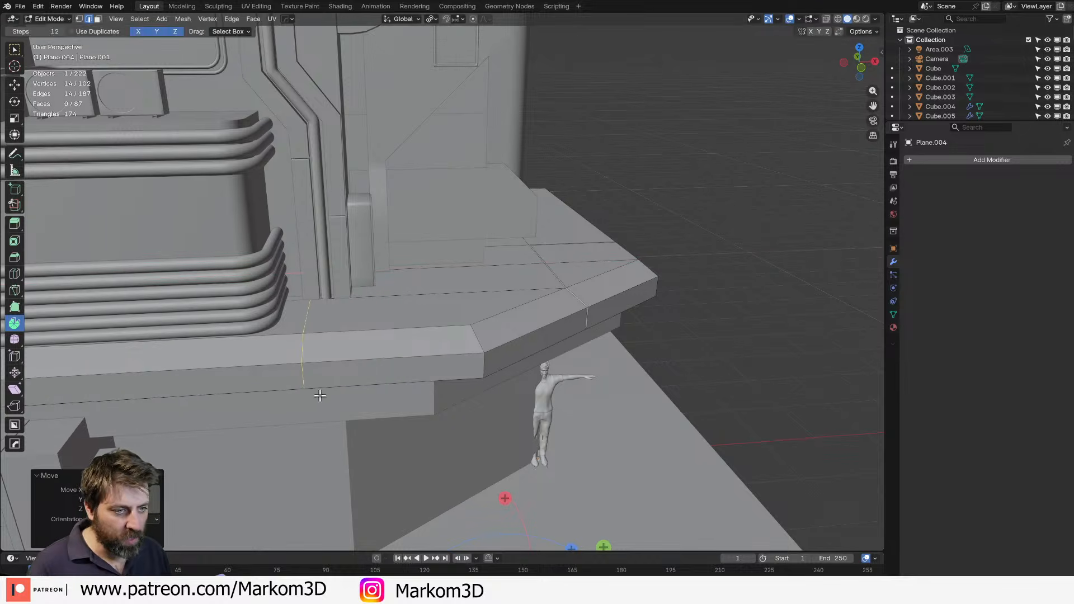
Bevel the front loop cut with 2 segments at about 0.0149 m, then shrink its middle loop inward and rip it into a groove.
key(ctrl+b)
click(456, 486)
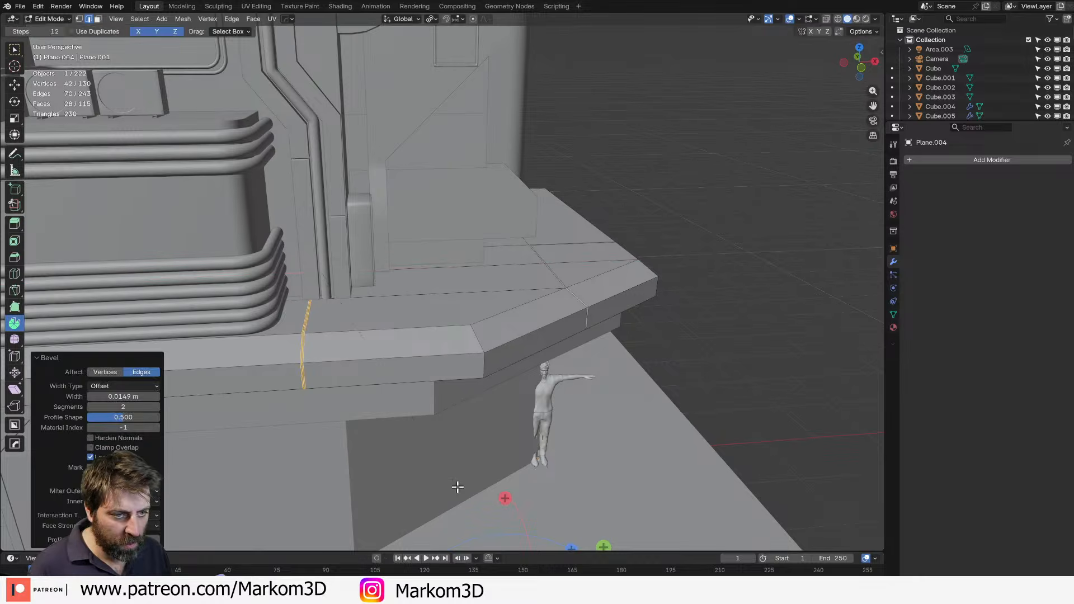
key(ctrl+KP_Subtract)
key(alt+s)
click(454, 472)
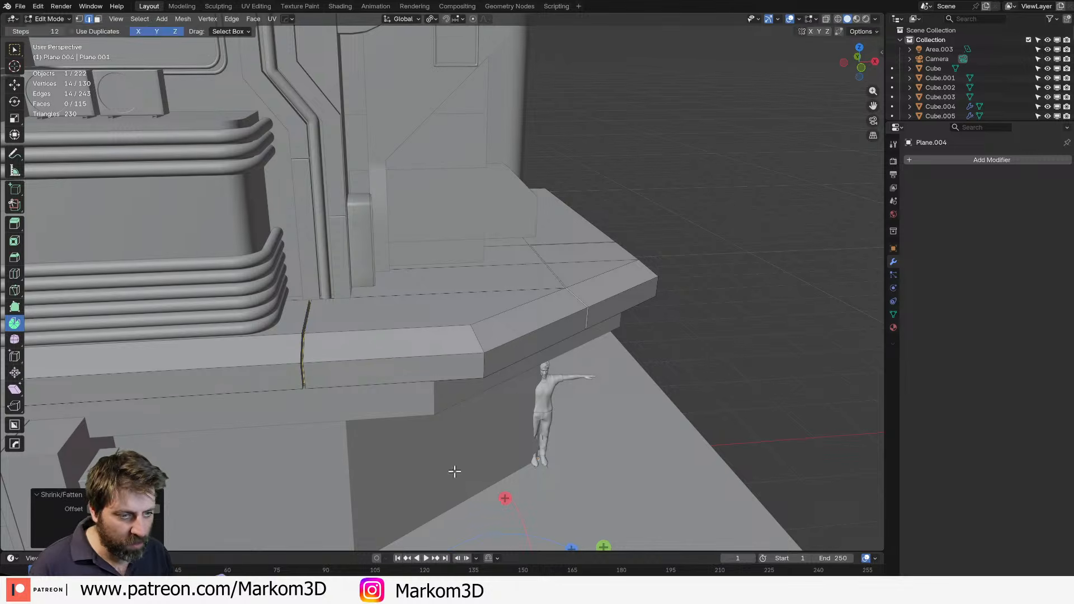
key(v)
right_click(442, 403)
Add a horizontal loop cut high on the outer face between the two seams and bevel it with 2 segments, about 0.00926 m wide.
middle_drag(446, 403, 526, 350)
key(ctrl+r)
click(458, 333)
click(458, 324)
scroll(442, 346, up, 1)
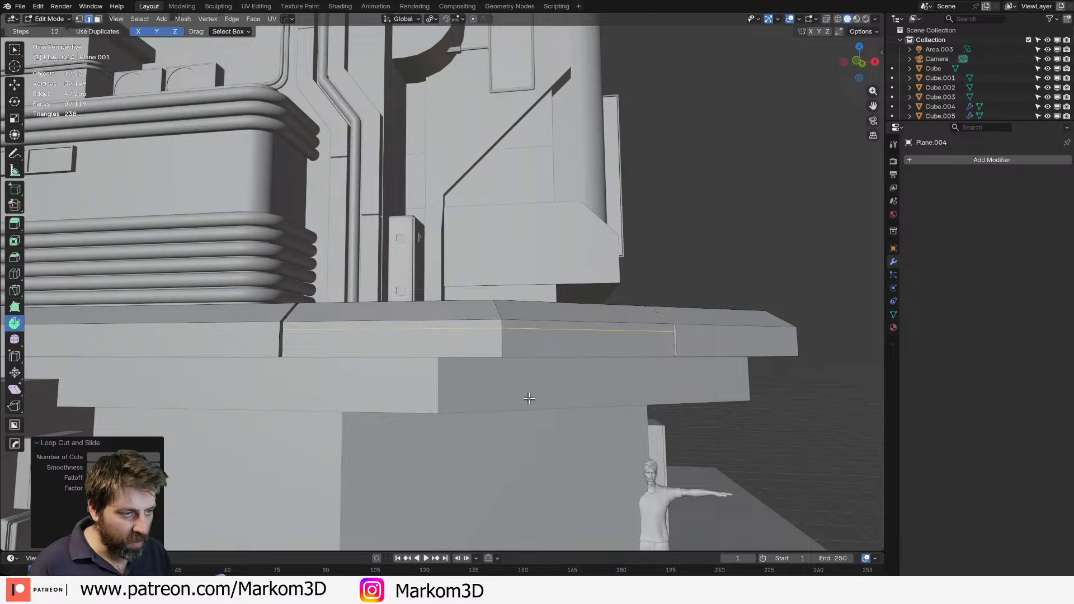
scroll(530, 397, up, 1)
key(ctrl+b)
click(534, 408)
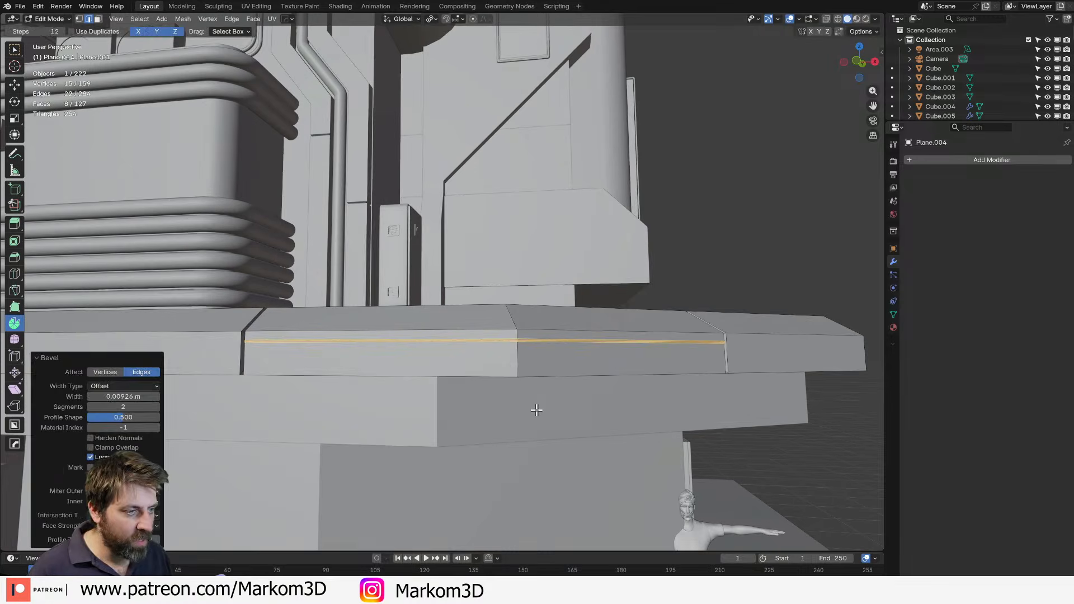
Sink the horizontal bevel's middle line inward along its normals and rip it apart in place.
key(ctrl+KP_Subtract)
key(alt+s)
click(534, 421)
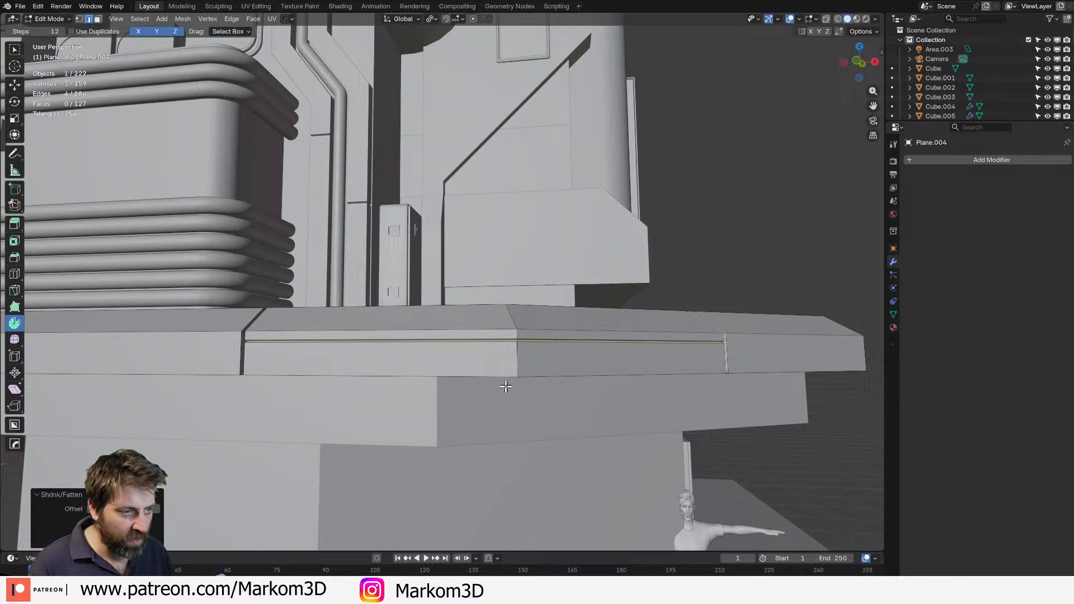
key(v)
right_click(508, 402)
Add a vertical loop cut below the horizontal groove on the front face and bevel it with 1 segment, about 0.331 m, into a panel.
middle_drag(454, 395, 479, 391)
key(ctrl+r)
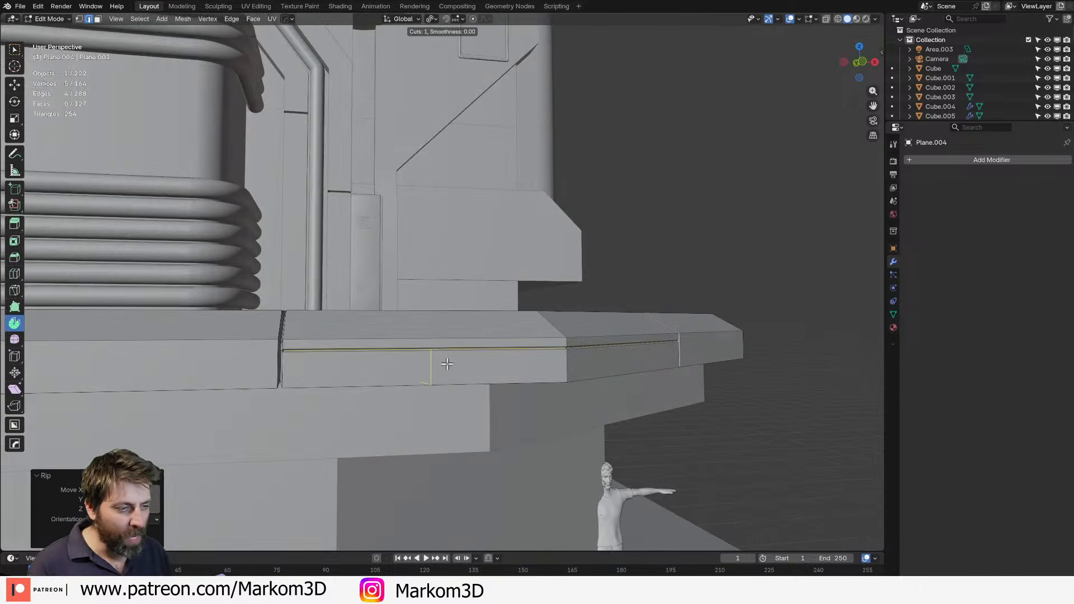
click(447, 364)
click(406, 366)
key(ctrl+b)
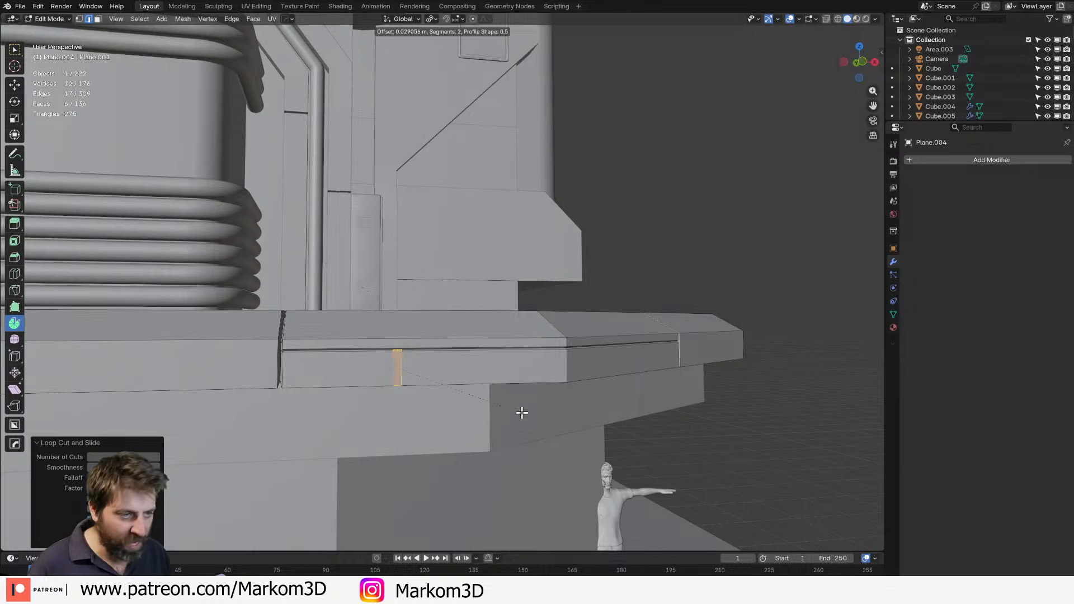
click(655, 438)
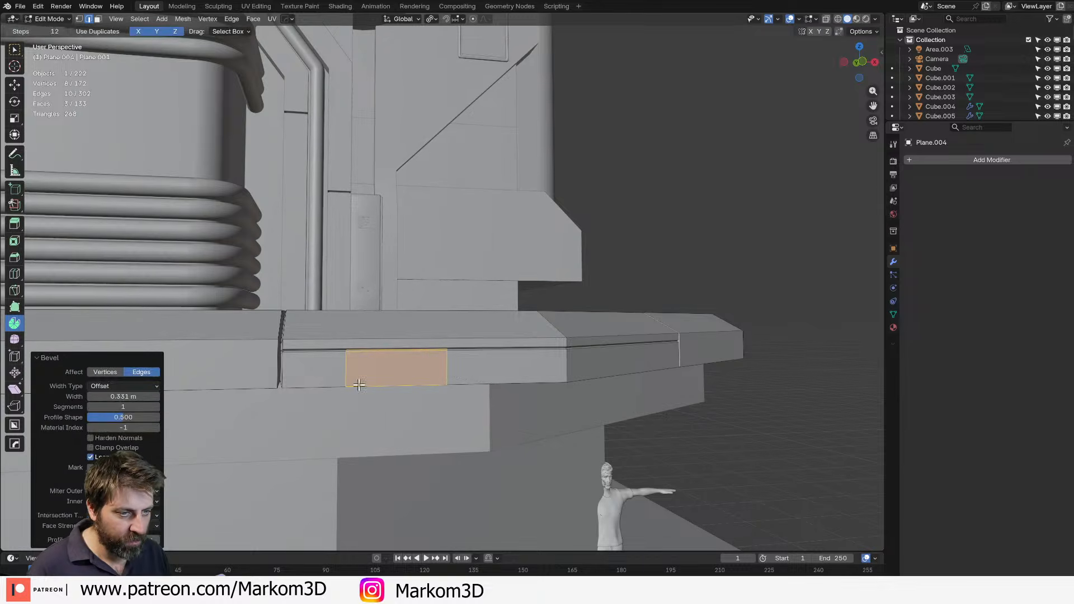
Bevel the panel's two vertical edges into narrow strips and lower the panel's upper edge slightly along Z.
alt+click(352, 370)
alt+shift+click(446, 369)
key(ctrl+b)
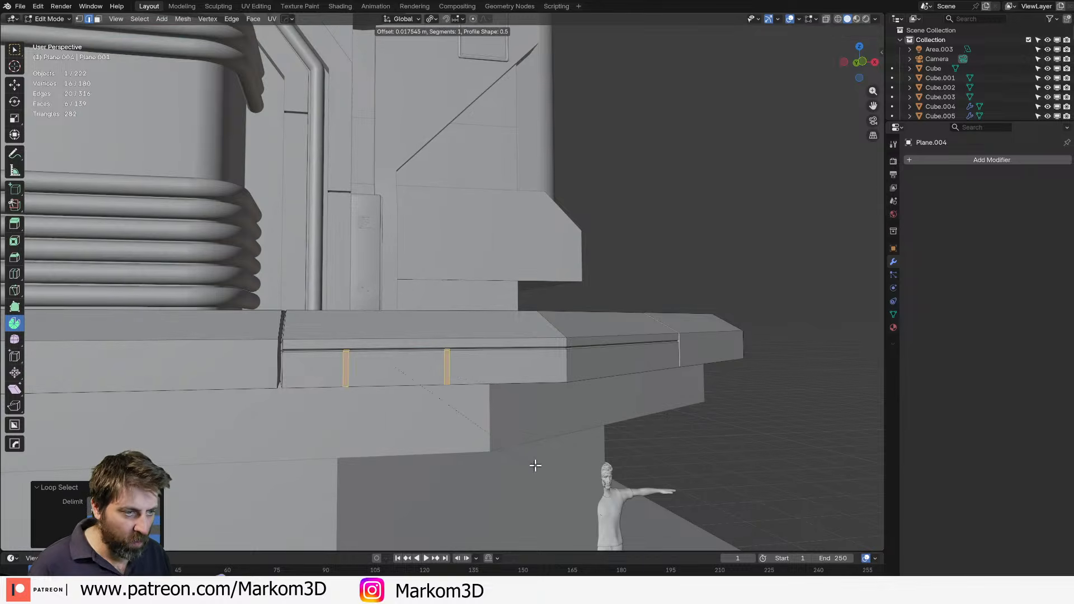
click(562, 472)
click(415, 359)
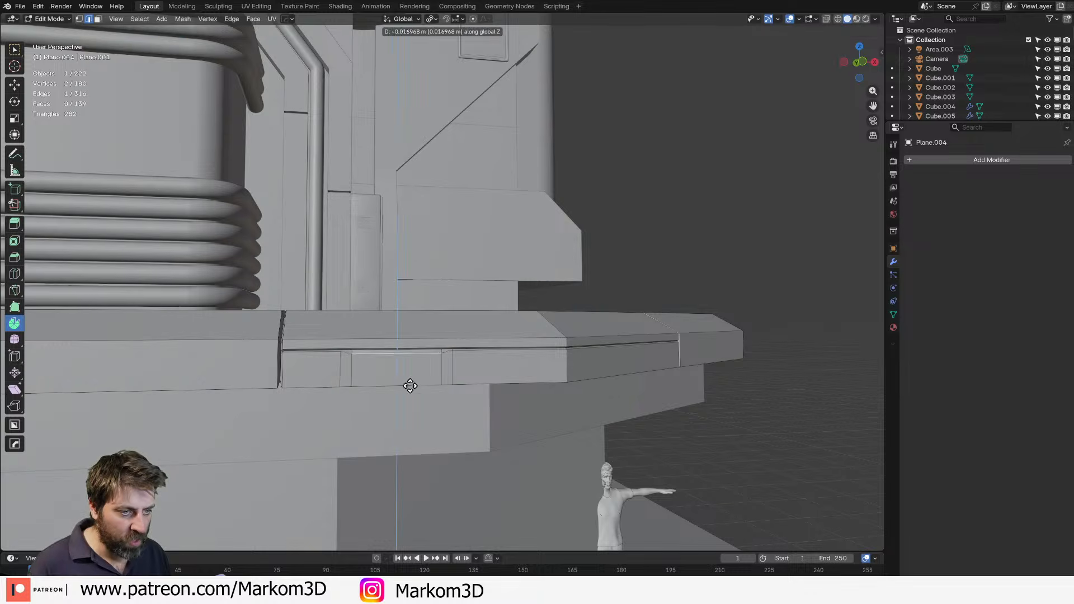
Leave Edit Mode and review the whole building and its new slab seams in Rendered shading.
key(Tab)
scroll(442, 390, down, 3)
middle_drag(652, 335, 642, 339)
key(z)
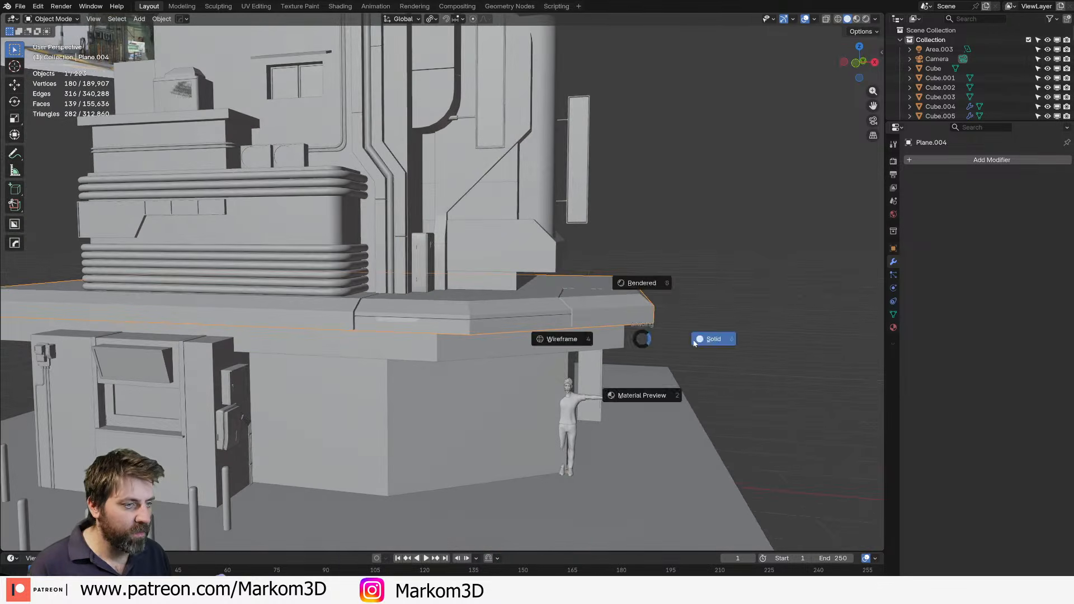
click(711, 338)
click(866, 19)
scroll(776, 401, down, 5)
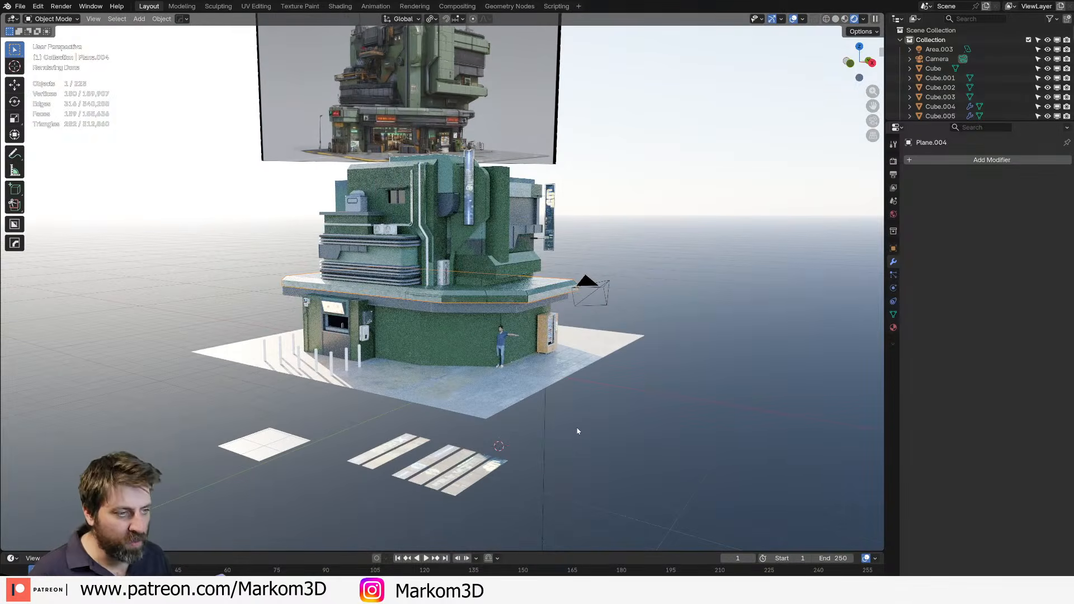
scroll(504, 342, up, 4)
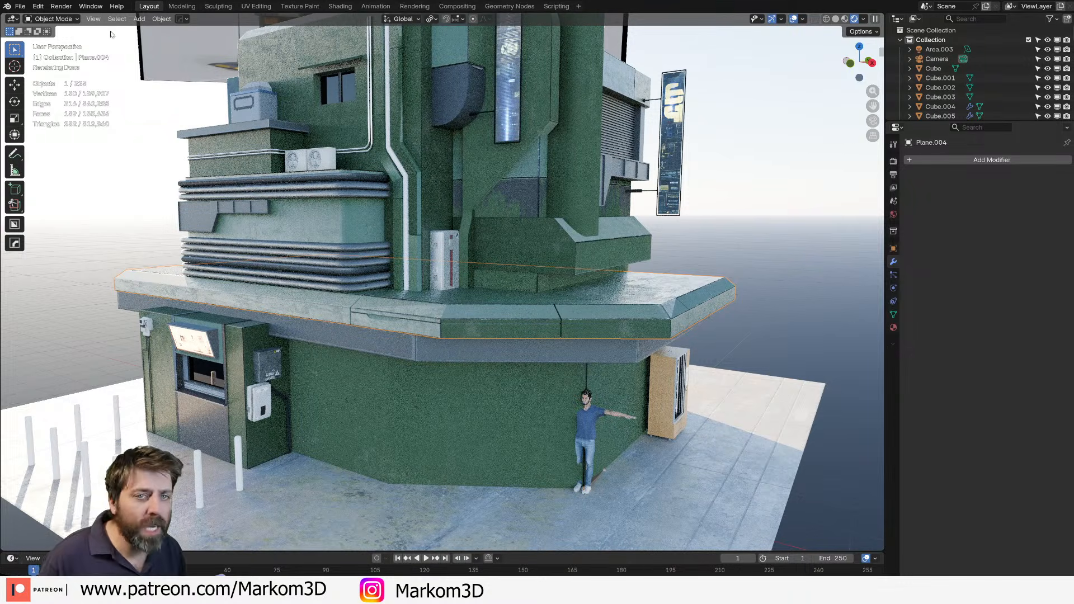
Open the Get Extensions preferences, search the extensions for "UV" and clear the search.
click(38, 6)
click(56, 139)
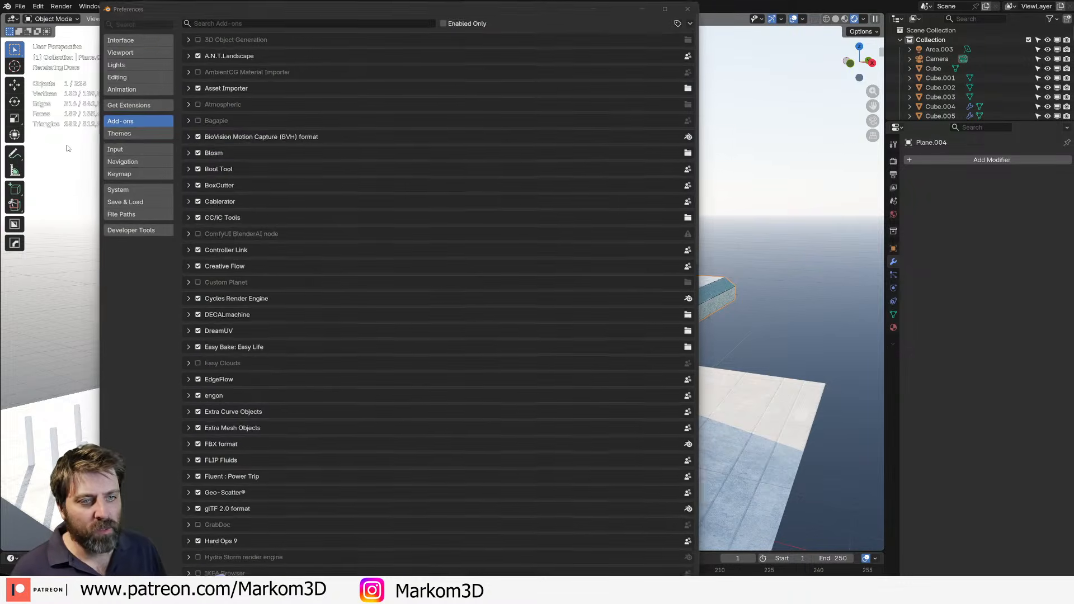
click(128, 105)
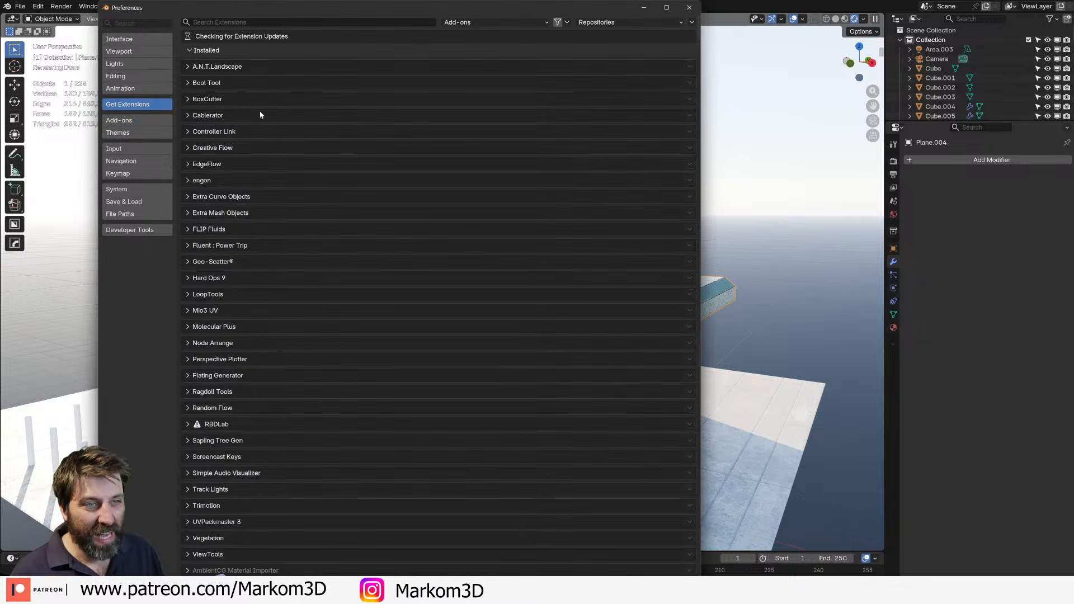
click(281, 24)
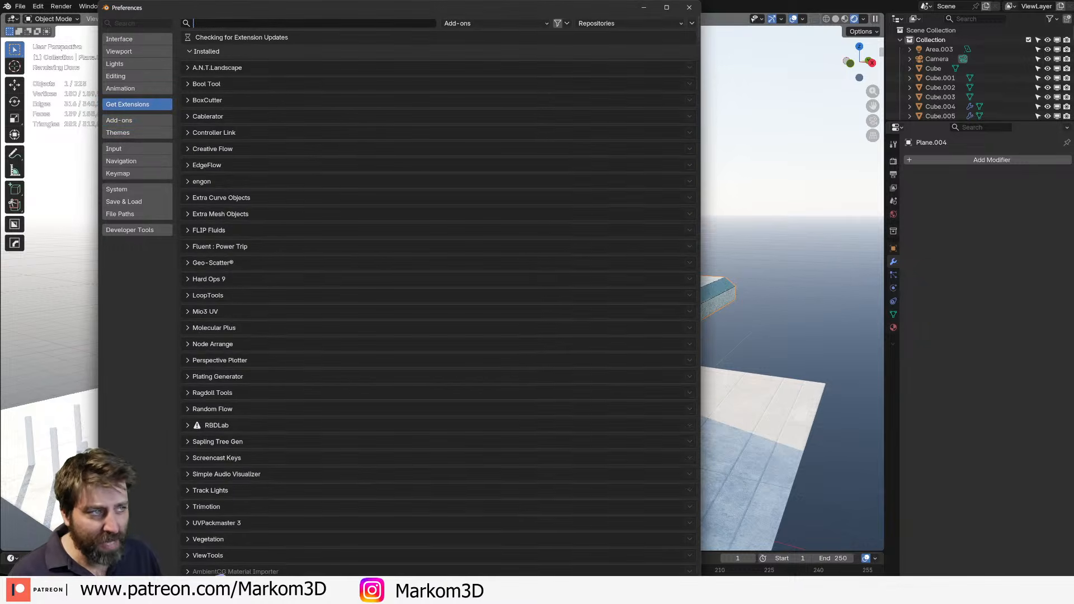
text(UV)
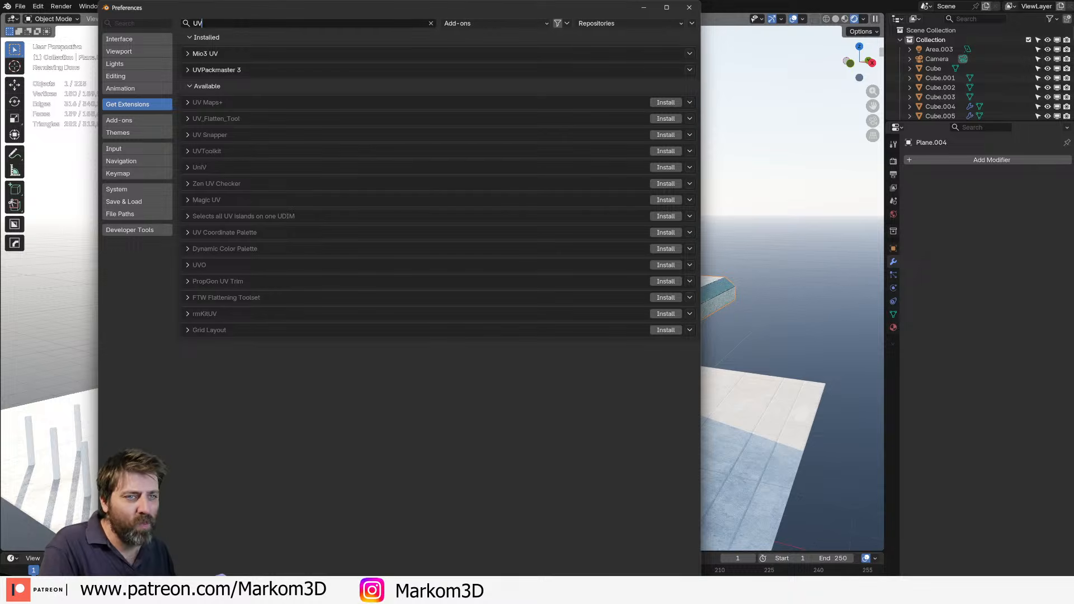
key(BackSpace)
key(BackSpace)
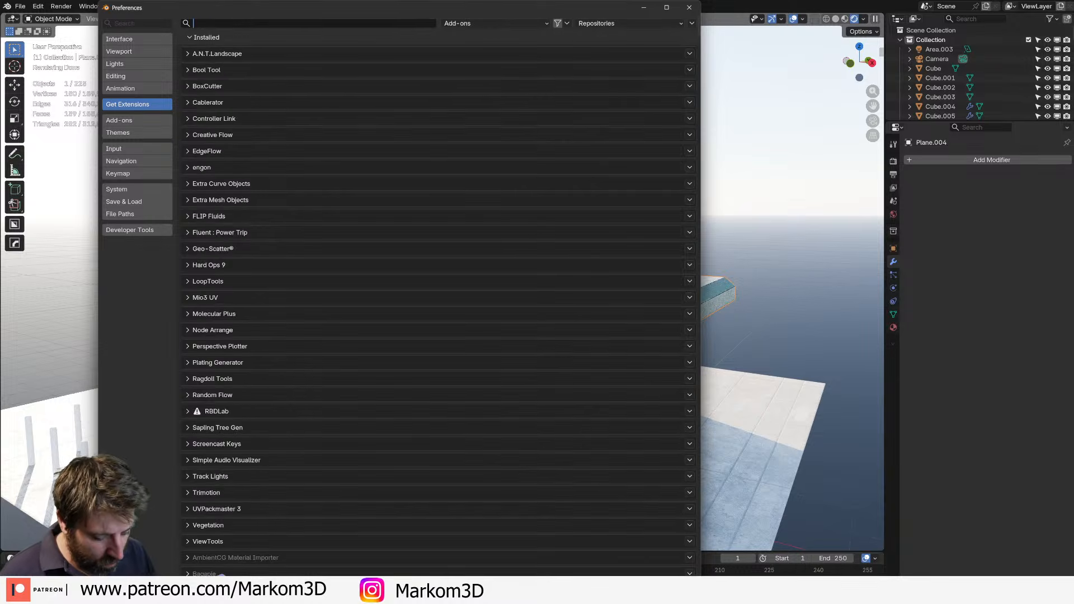
Search the extensions for "MESH", browse the matching add-ons, and close the Preferences.
text(MESH)
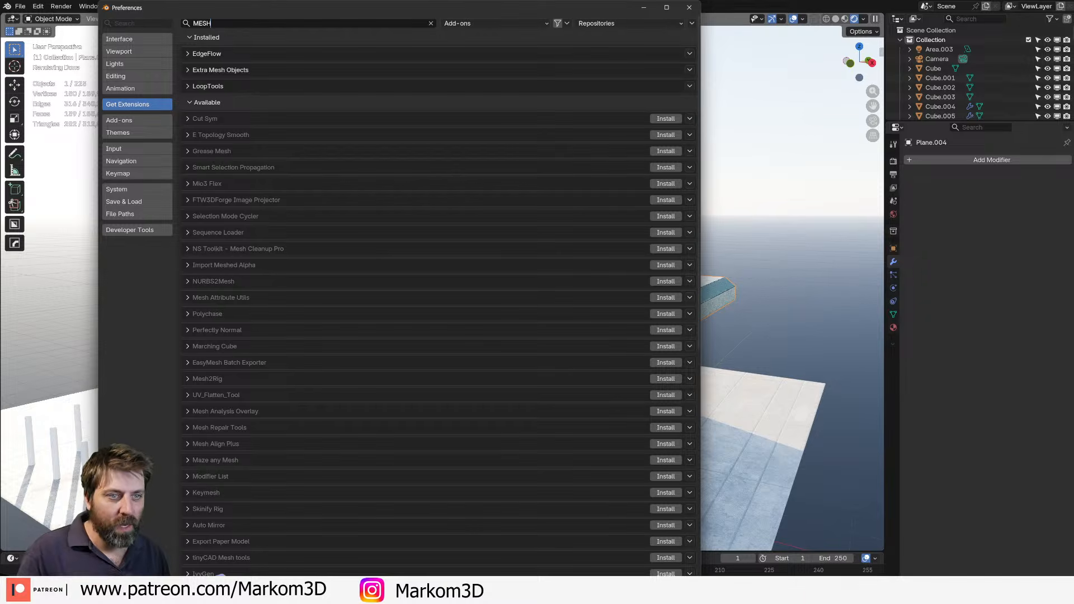
scroll(204, 202, down, 1)
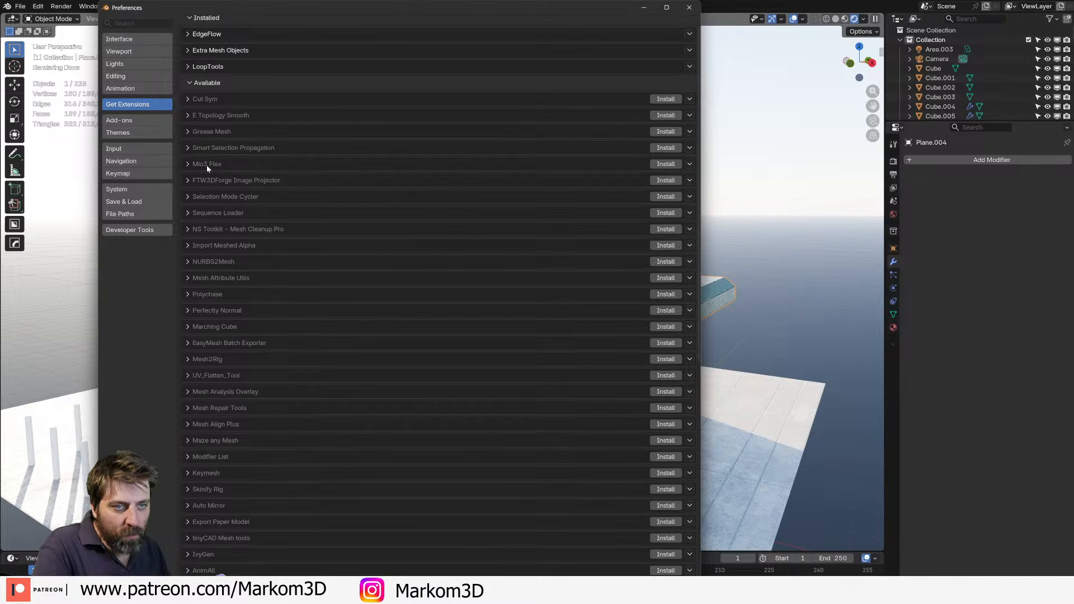
scroll(210, 171, down, 3)
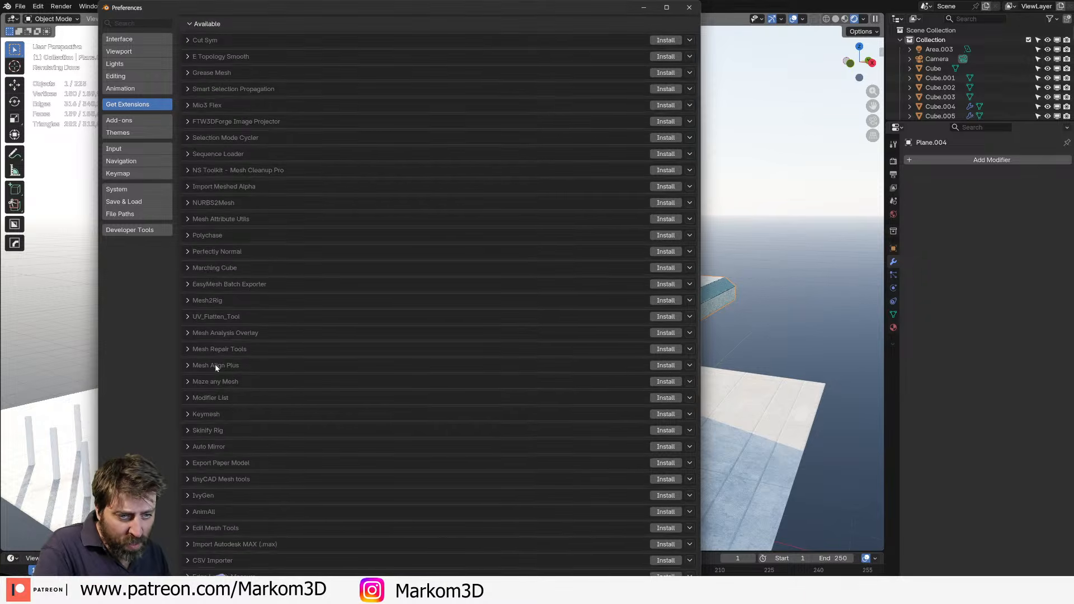
scroll(217, 392, down, 6)
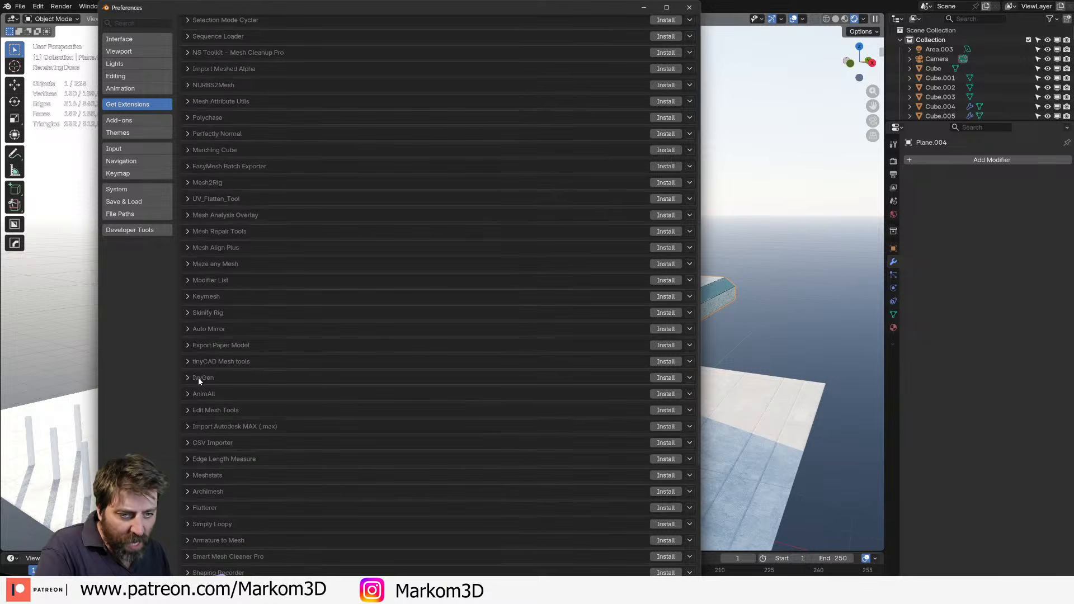
scroll(198, 378, down, 9)
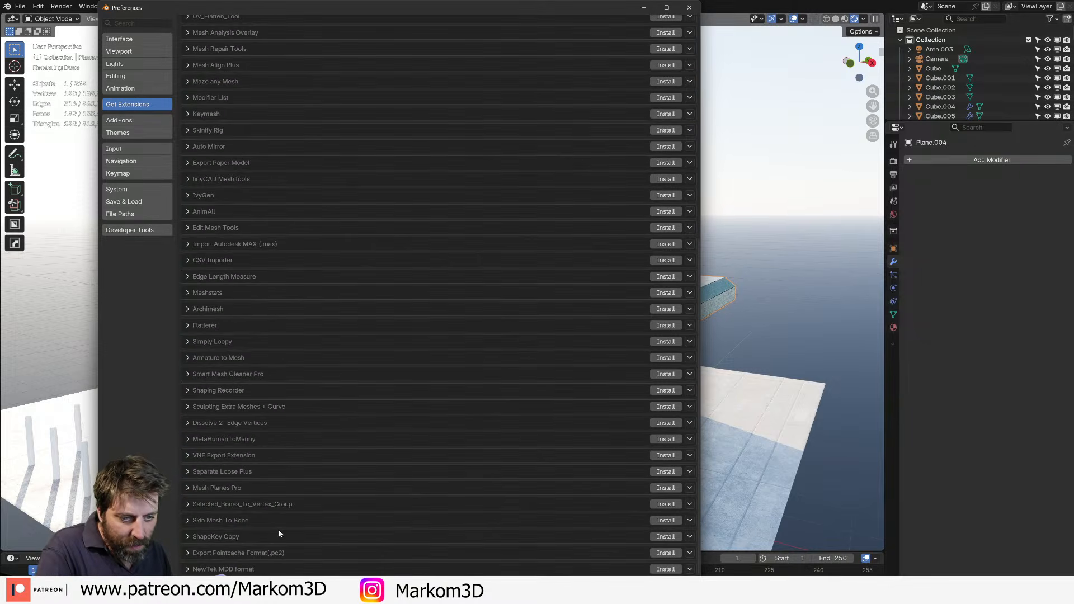
scroll(281, 531, up, 19)
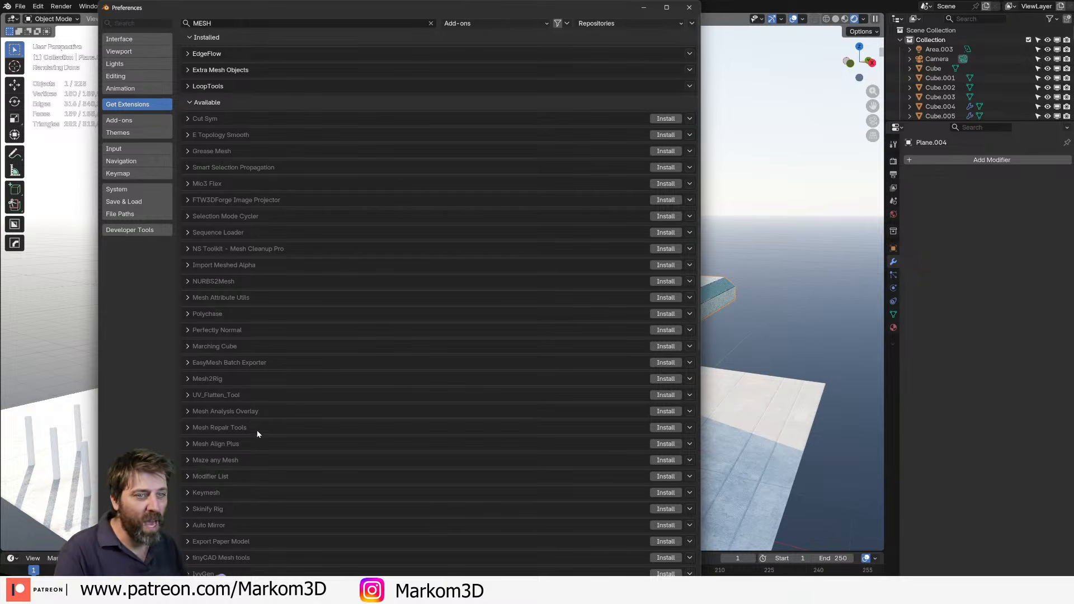
click(688, 8)
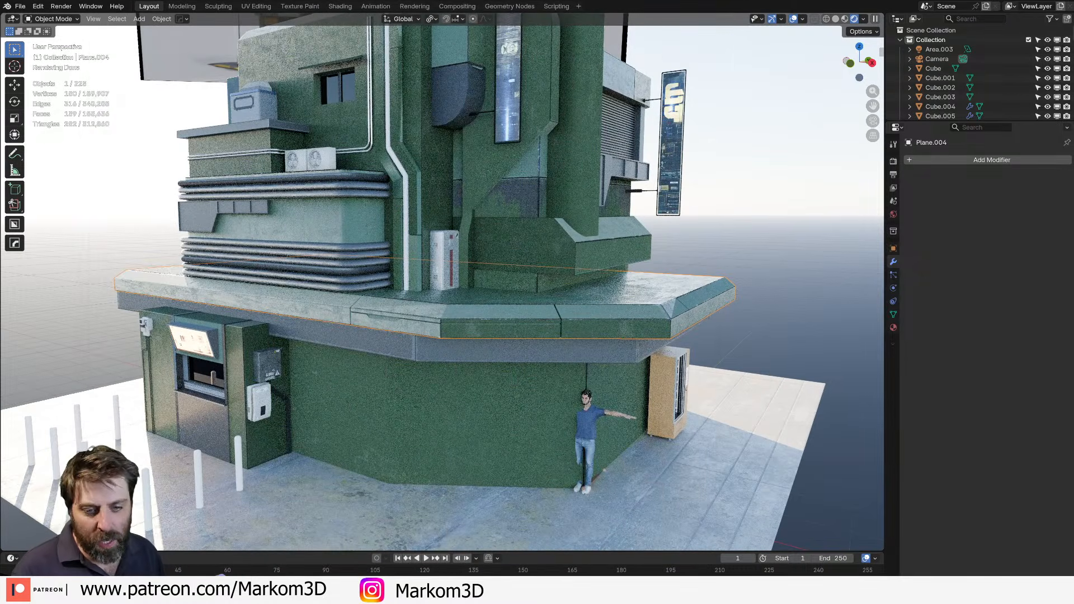
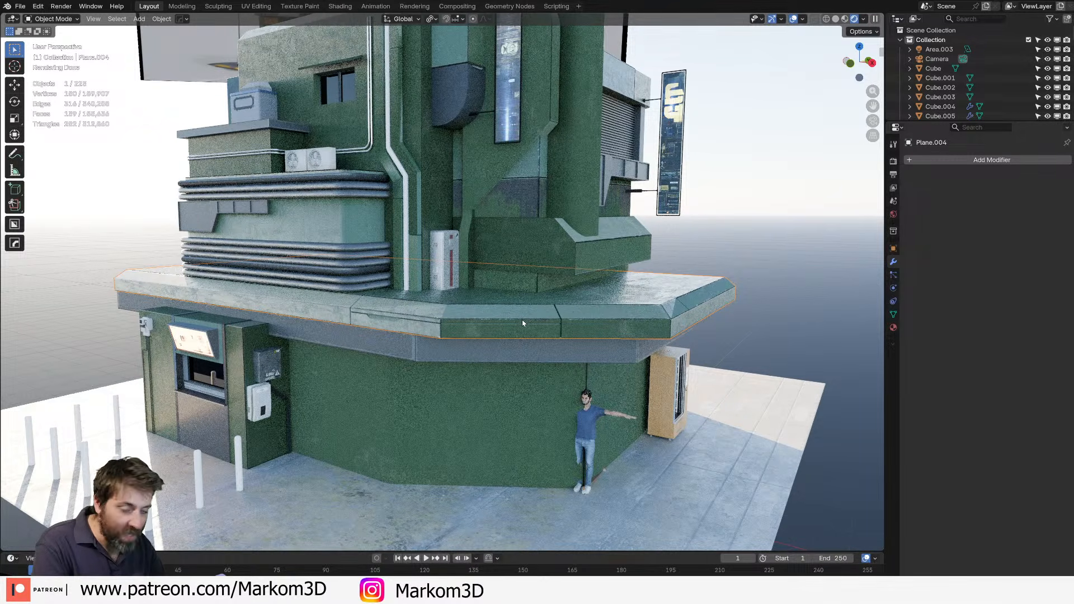
Check how the canopy slab is divided by selecting all linked faces of its front and corner sections, and return to Object Mode.
middle_drag(487, 389, 478, 417)
scroll(488, 306, up, 3)
key(Tab)
middle_drag(489, 347, 488, 307)
key(3)
click(487, 306)
key(ctrl+l)
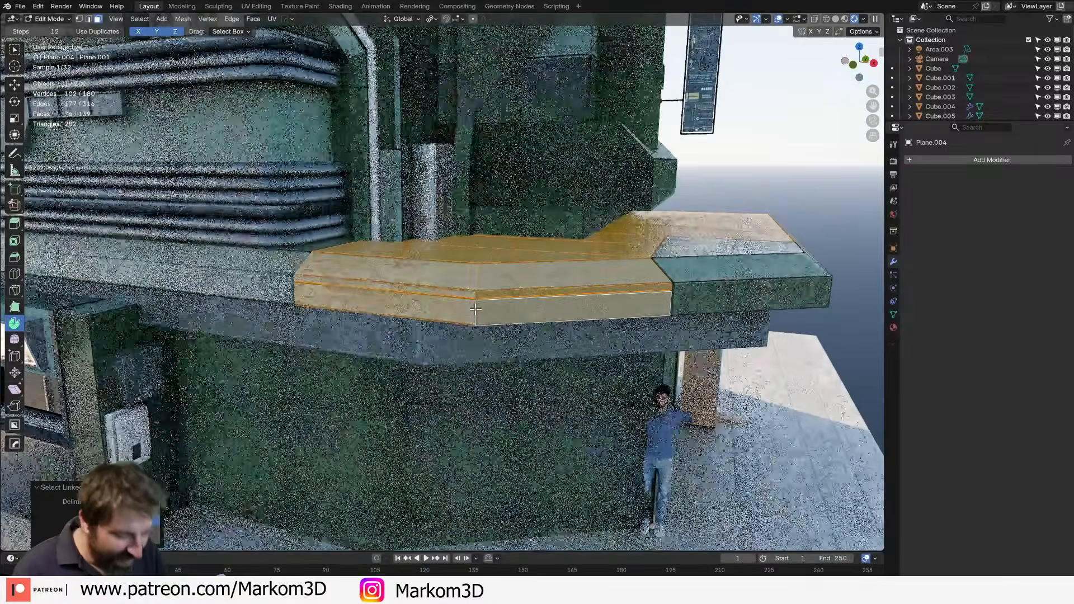
middle_drag(687, 276, 670, 347)
click(669, 348)
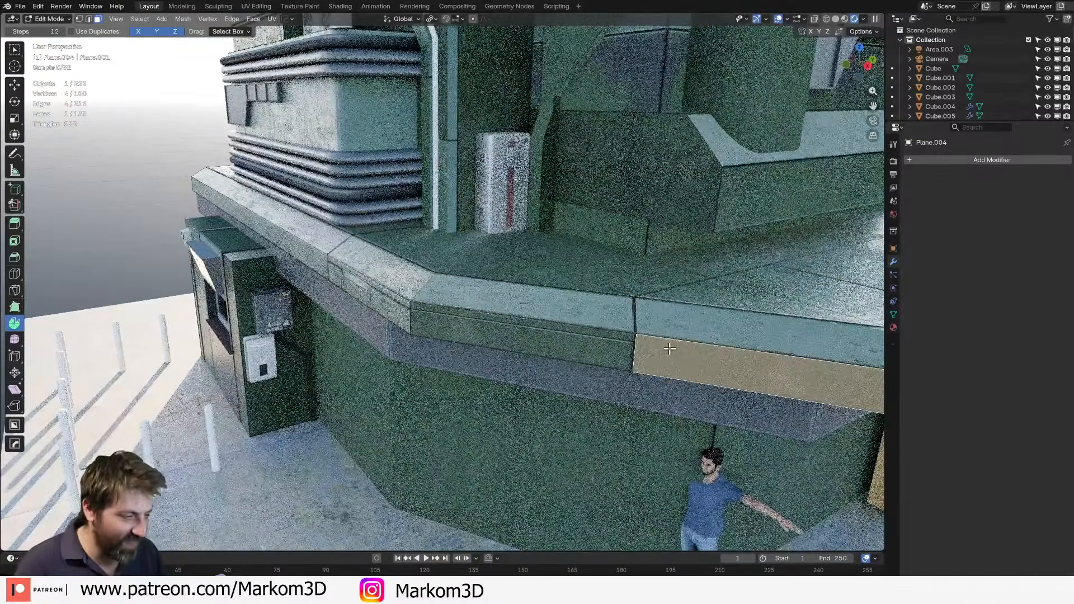
key(ctrl+l)
scroll(669, 349, down, 6)
key(Tab)
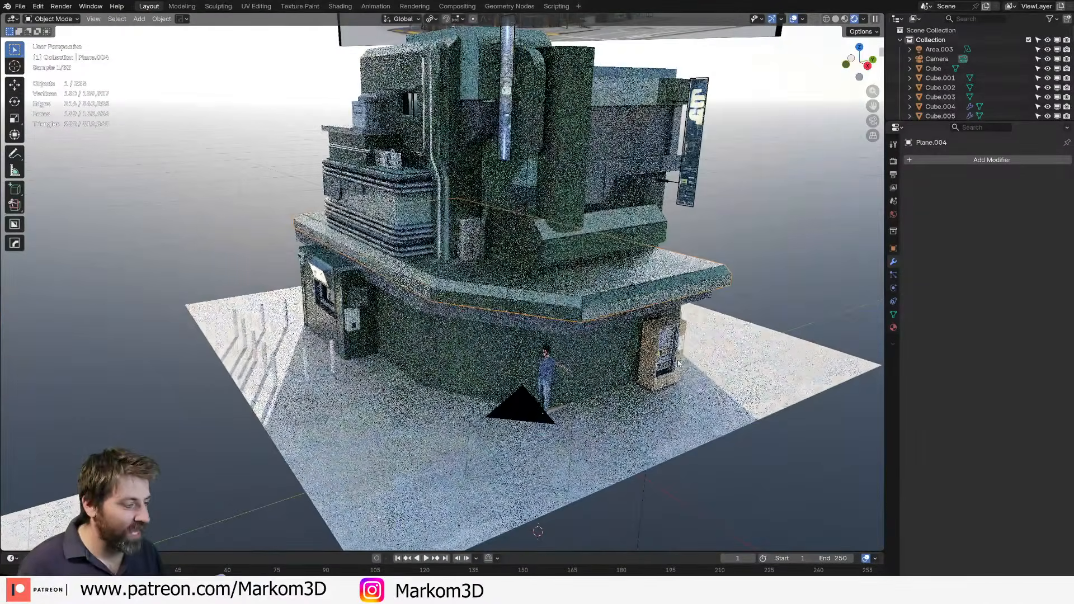
Try DreamUV HotSpot mapping on the whole canopy slab and inspect its mesh in Wireframe shading.
key(n)
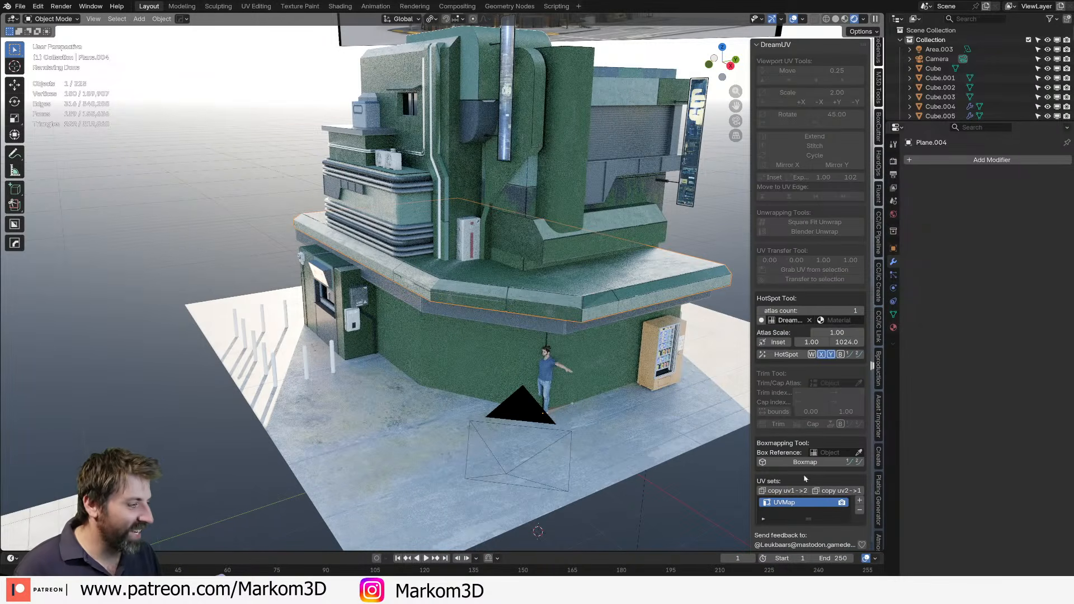
click(786, 355)
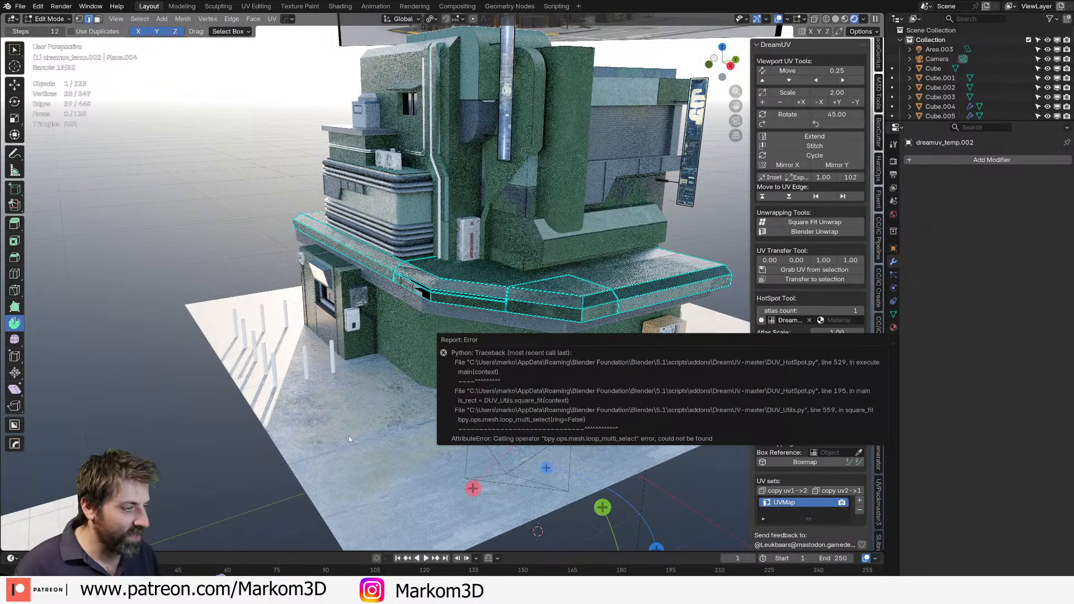
scroll(460, 325, up, 4)
key(z)
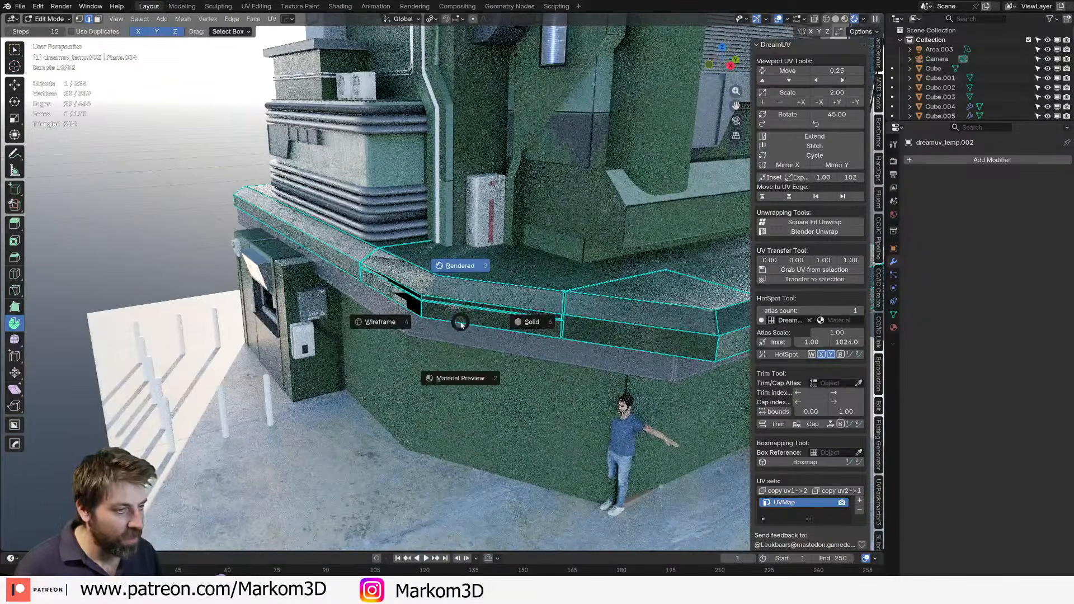
click(437, 333)
middle_drag(433, 330, 472, 354)
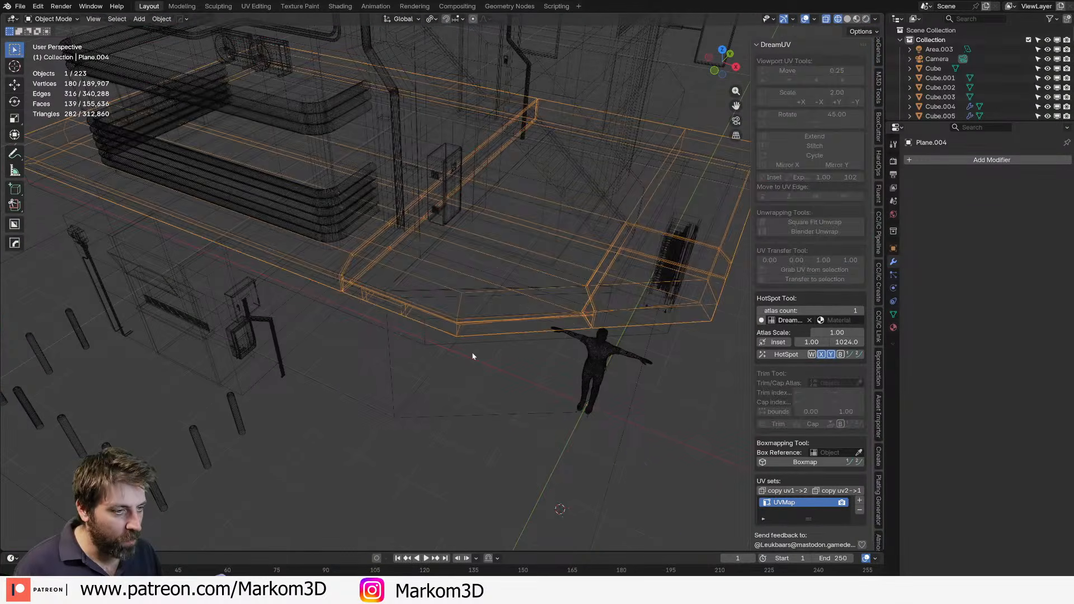
Select the slab's entire mesh in Edit Mode, merge its vertices by distance, and switch back to Solid shading.
key(z)
click(534, 319)
middle_drag(534, 319, 571, 298)
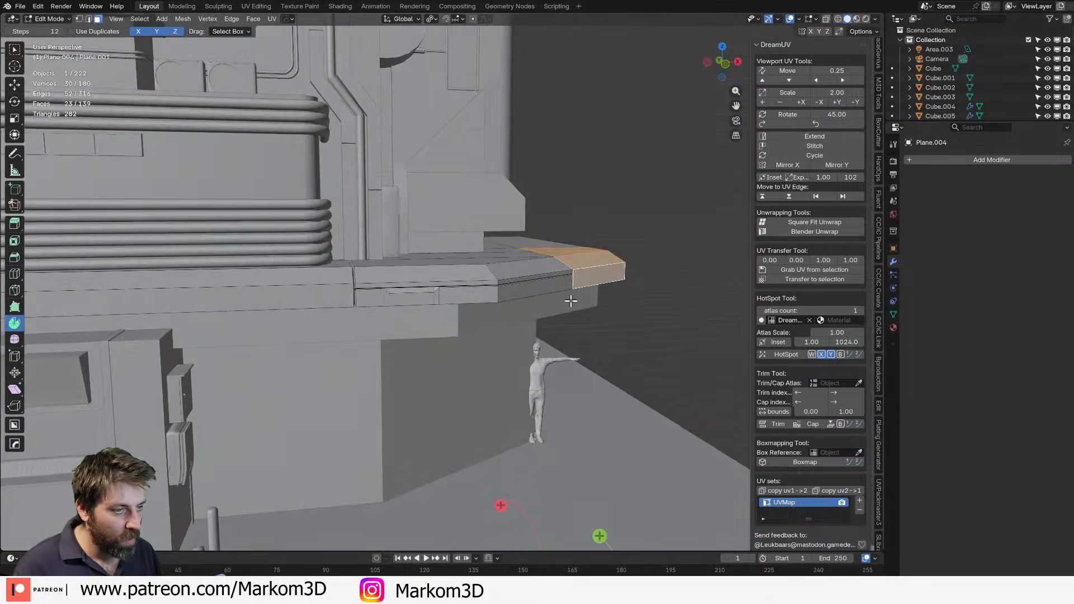
scroll(432, 303, up, 2)
middle_drag(425, 312, 384, 292)
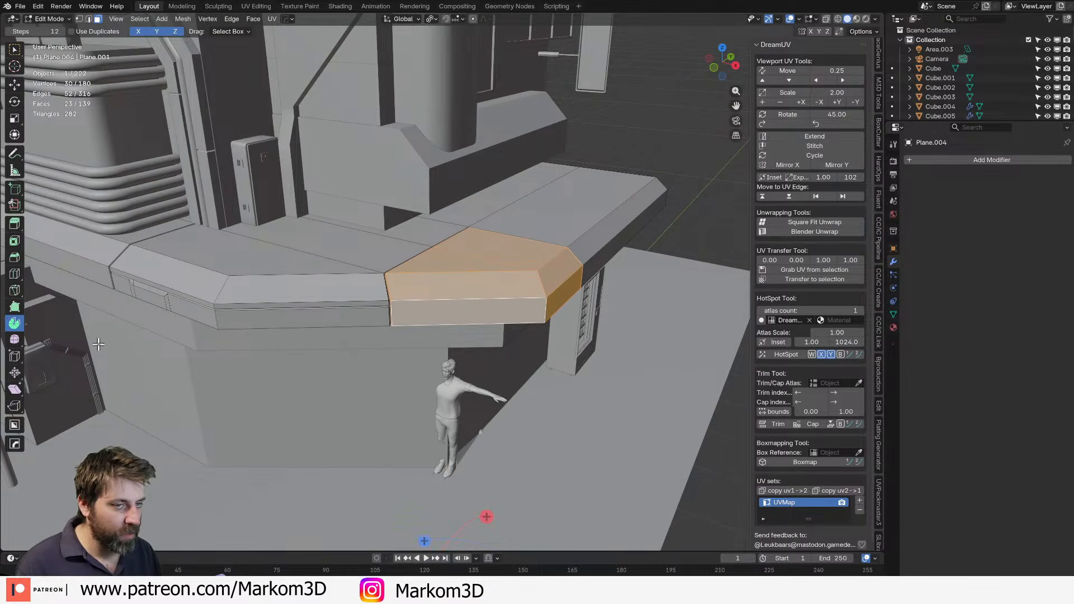
middle_drag(99, 344, 226, 284)
mouse_move(238, 324)
middle_down()
mouse_move(387, 319)
mouse_move(376, 330)
mouse_move(376, 371)
mouse_move(394, 396)
mouse_move(367, 412)
middle_up()
key(z)
click(315, 410)
key(a)
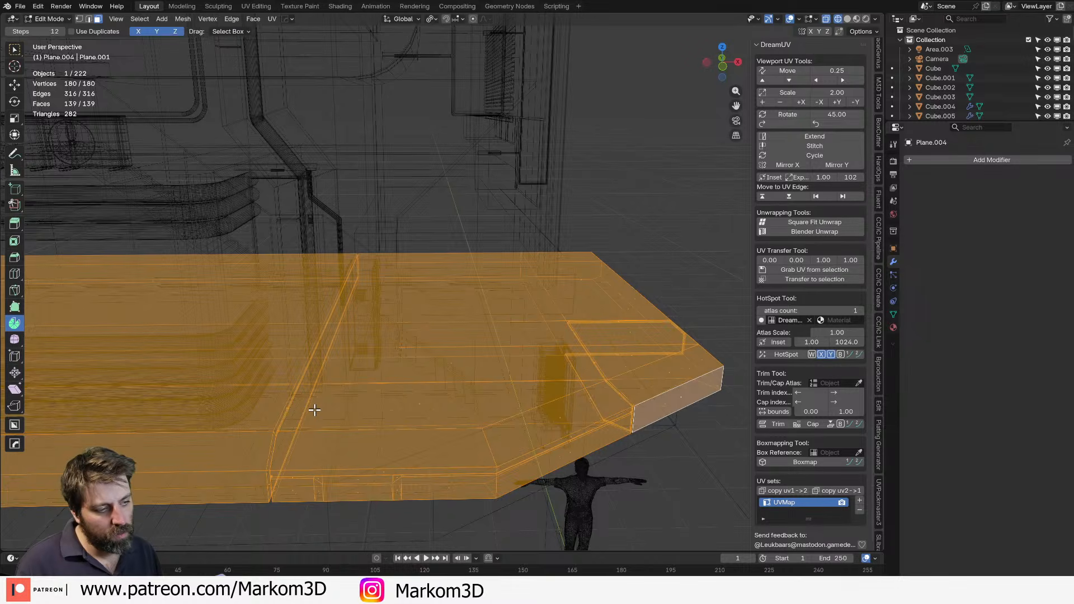
middle_drag(315, 409, 351, 384)
scroll(451, 456, up, 2)
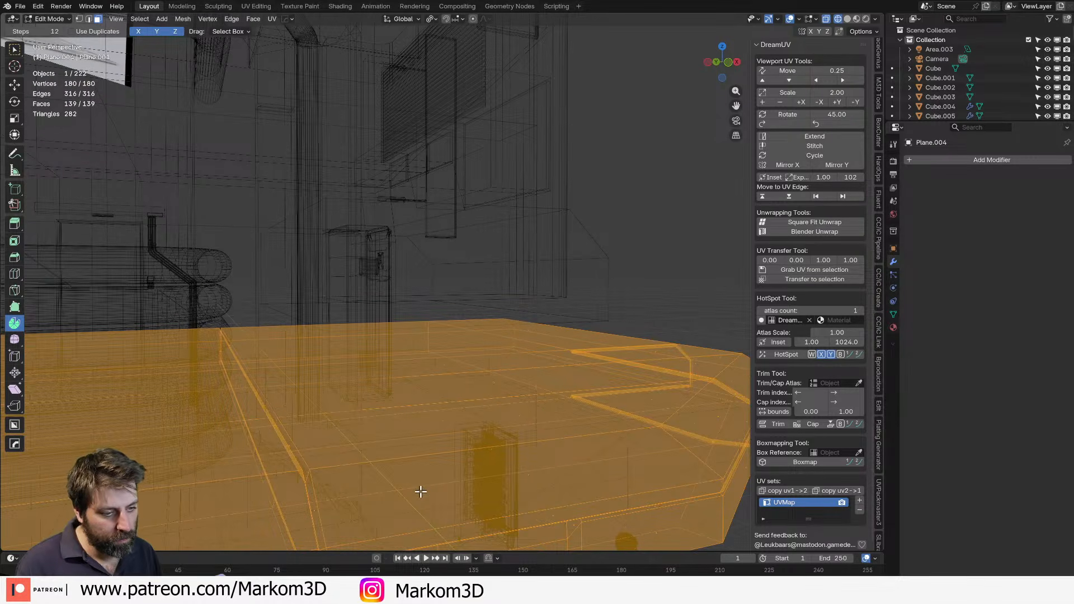
key(m)
click(421, 492)
scroll(421, 492, down, 3)
key(z)
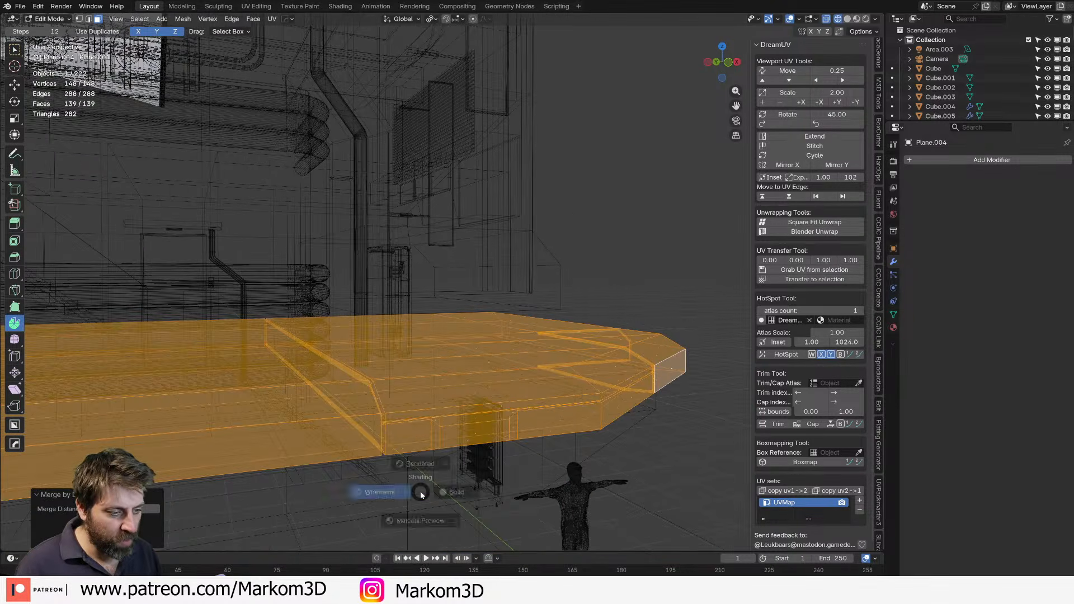
click(476, 485)
Retry HotSpot mapping on the merged slab and examine the highlighted seam edges closely in Wireframe shading.
key(Tab)
click(772, 355)
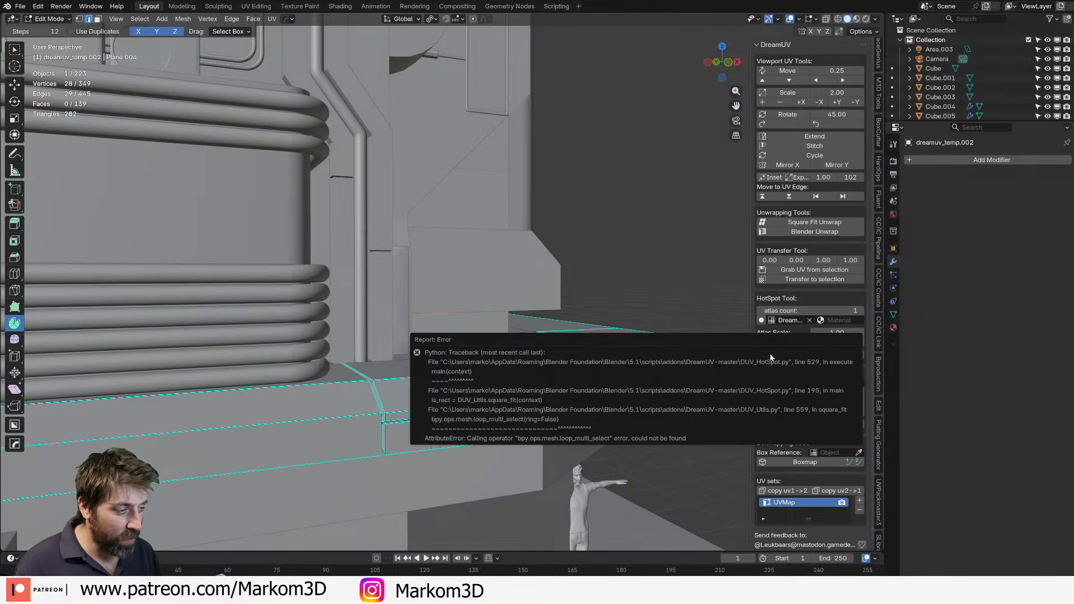
key(z)
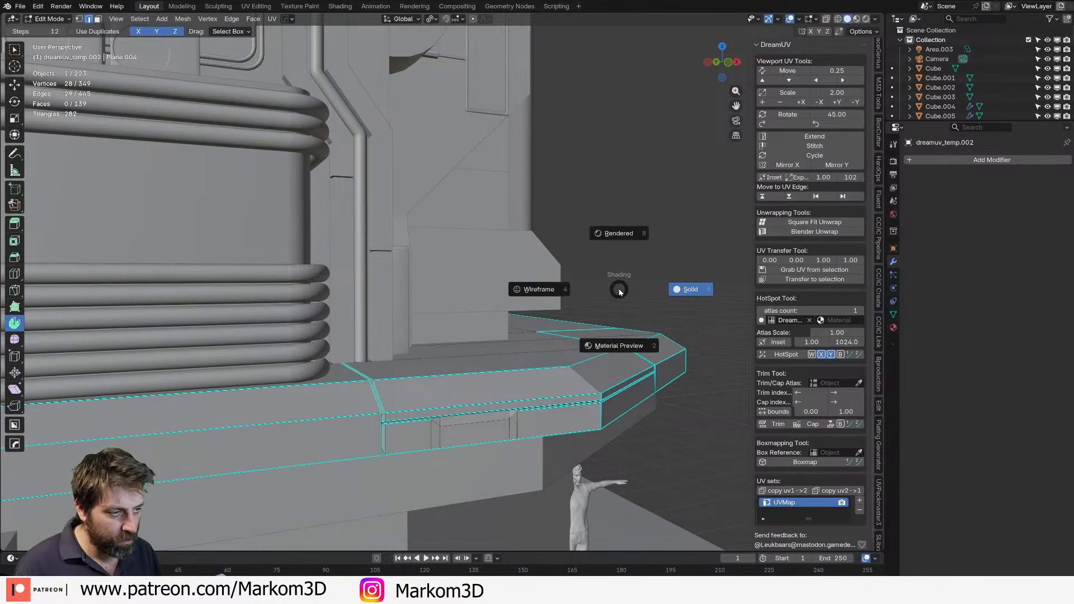
click(564, 290)
middle_drag(564, 290, 457, 307)
scroll(456, 307, down, 4)
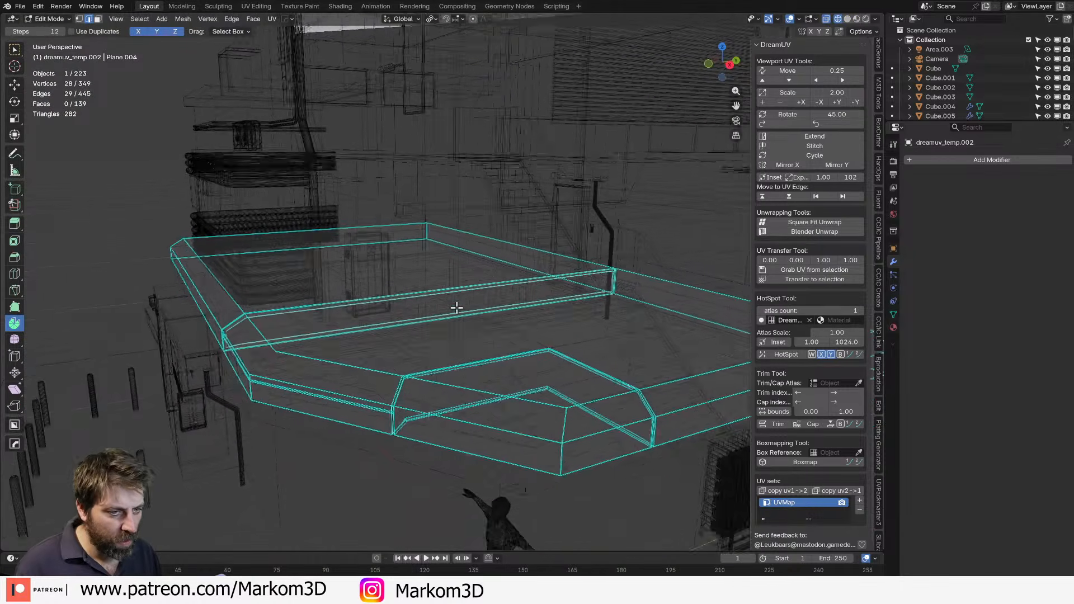
scroll(456, 307, up, 5)
middle_drag(295, 345, 441, 344)
scroll(442, 319, up, 5)
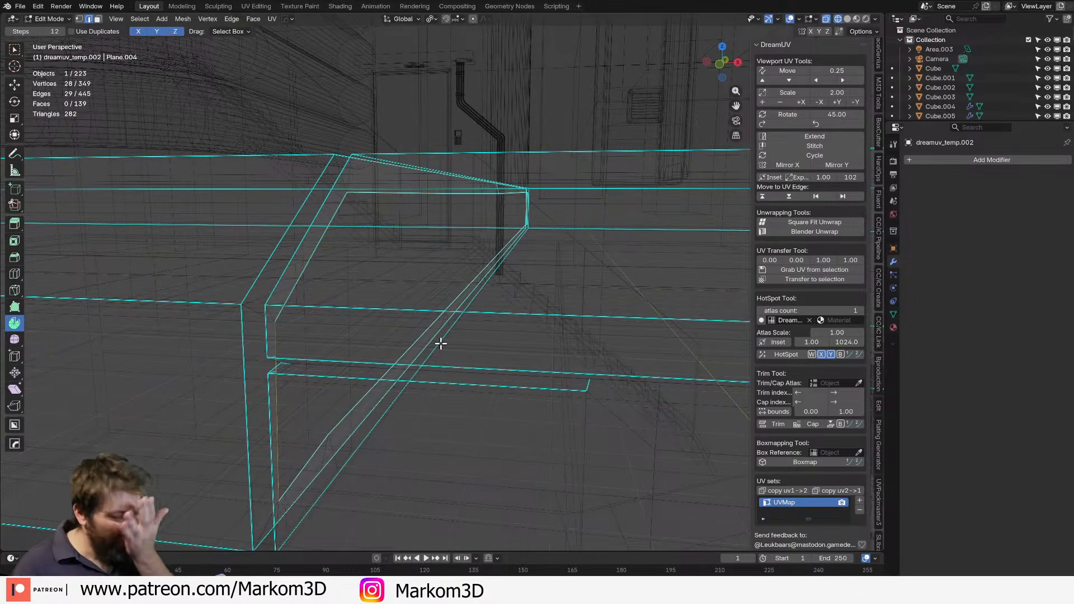
Undo the latest HotSpot attempt and the merge by distance on the slab.
key(ctrl+z)
key(ctrl+z)
key(ctrl+z)
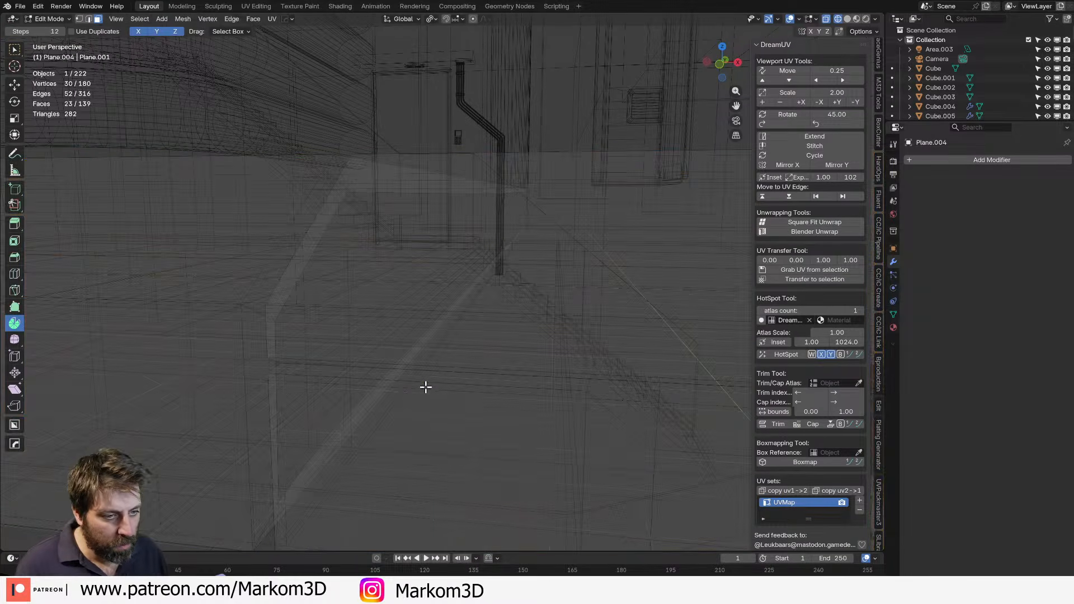
Examine the slab's front corner section and its surrounding seams in Solid shading.
scroll(400, 379, down, 6)
middle_drag(401, 379, 379, 353)
scroll(379, 353, up, 3)
shift+middle_drag(624, 340, 508, 331)
key(shift+z)
mouse_move(648, 337)
middle_down()
mouse_move(609, 322)
mouse_move(531, 322)
middle_up()
middle_drag(579, 265, 537, 284)
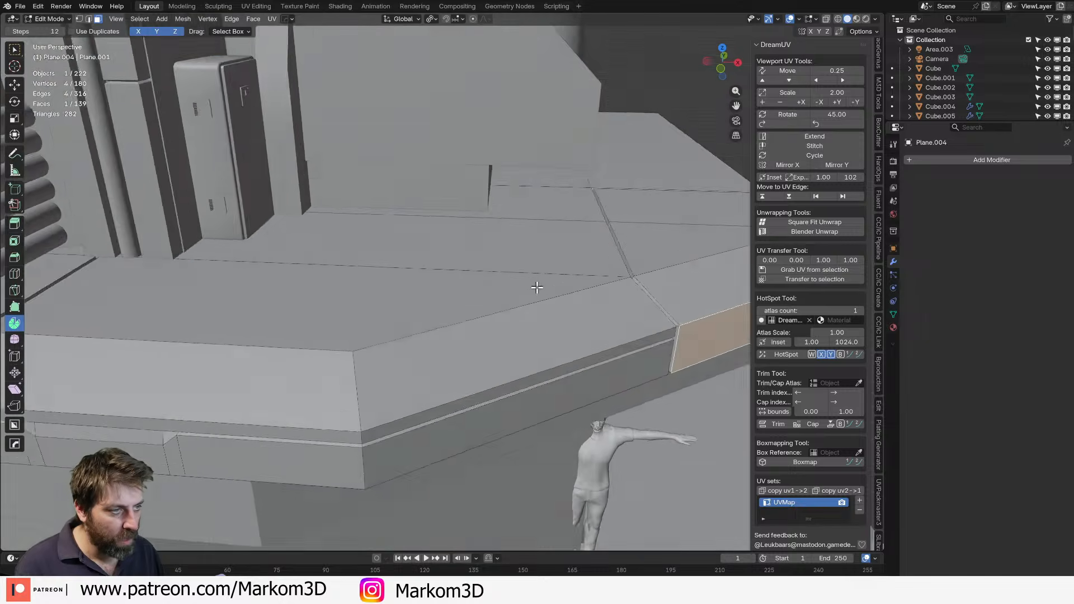
scroll(538, 285, down, 3)
shift+middle_drag(640, 330, 537, 342)
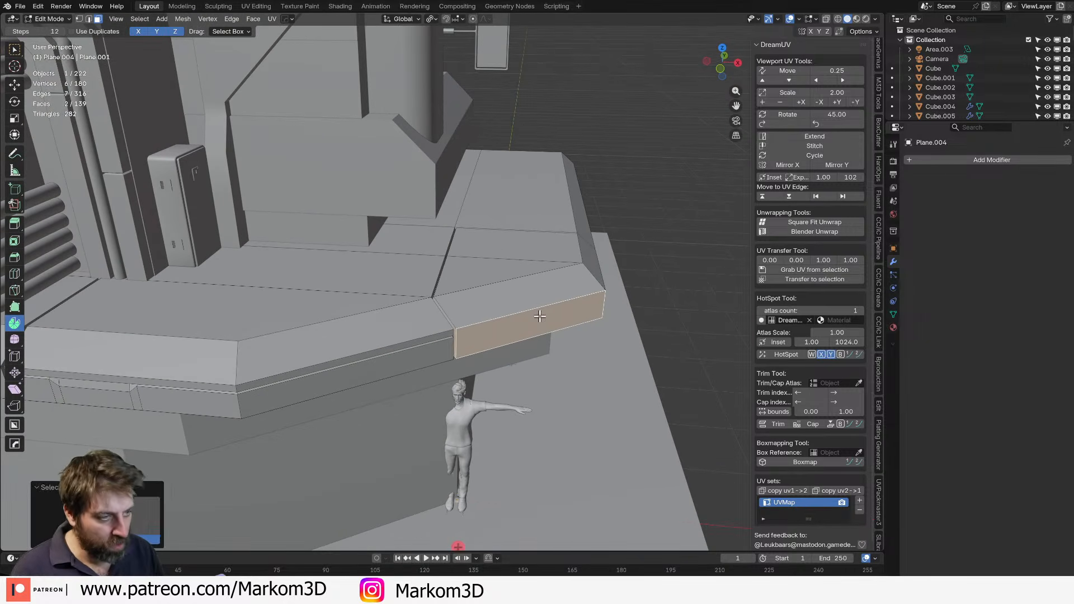
Select the slab's entire mesh, separate it by loose parts into individual objects, and return to Object Mode.
key(p)
key(1)
click(569, 307)
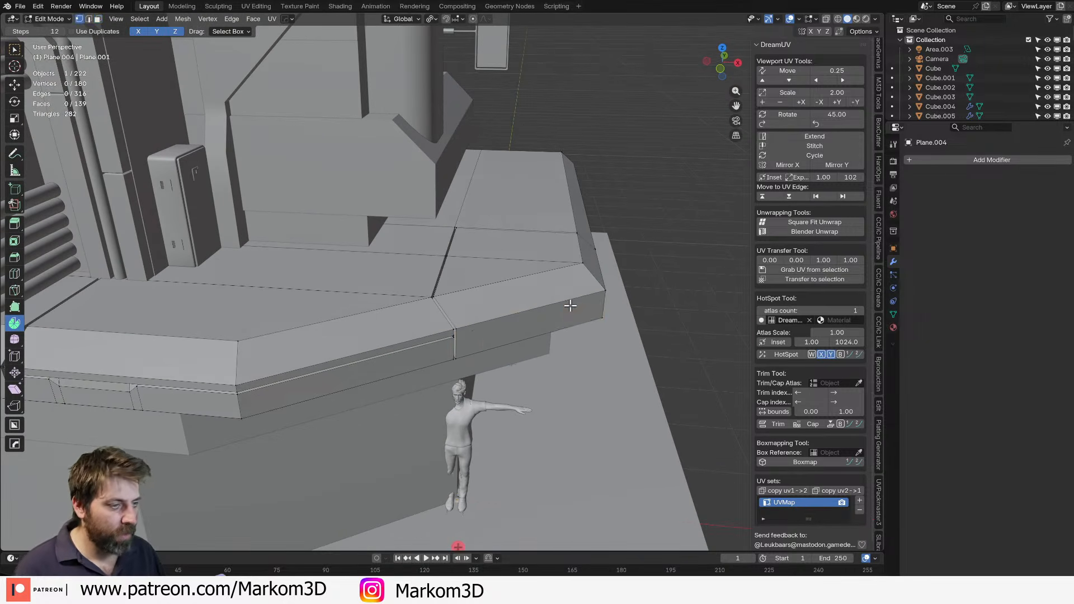
key(a)
key(p)
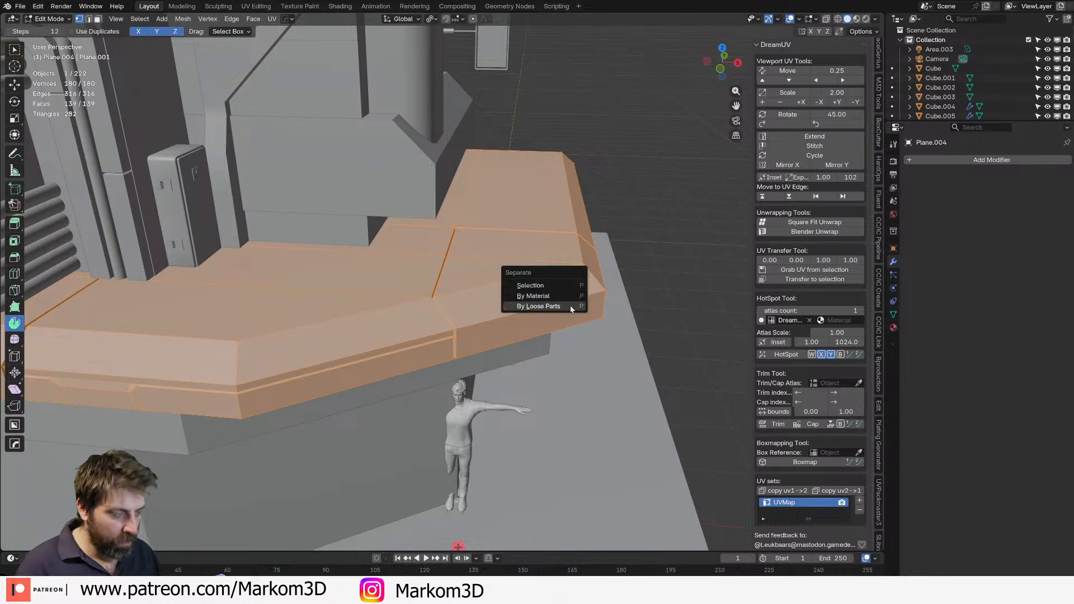
click(574, 307)
key(Tab)
Apply DreamUV HotSpot mapping to the separated corner section, and select the neighbouring front section with the recessed panel.
click(505, 298)
click(794, 356)
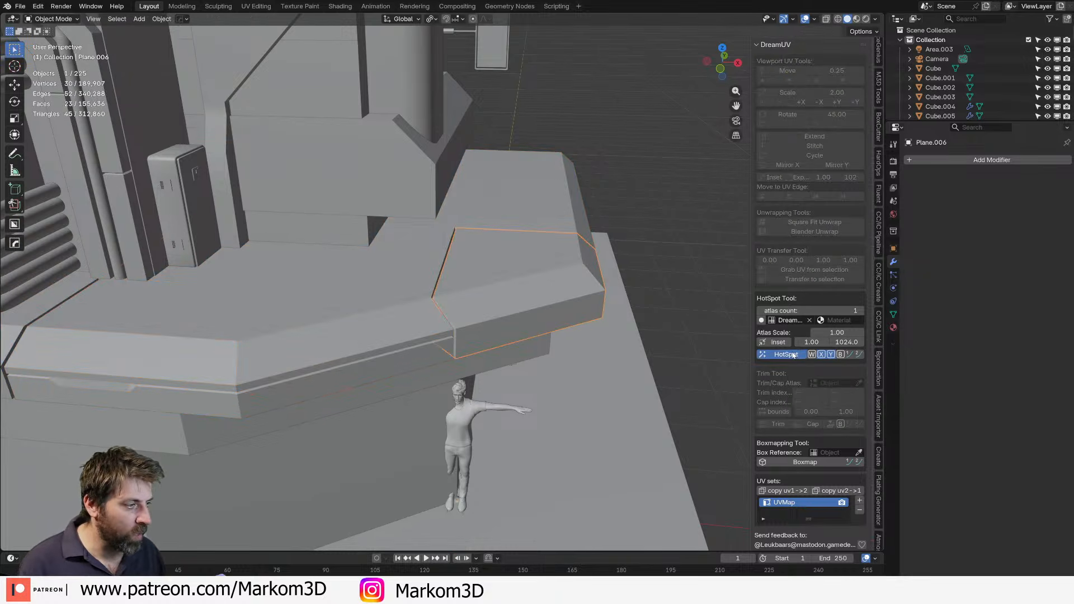
click(428, 340)
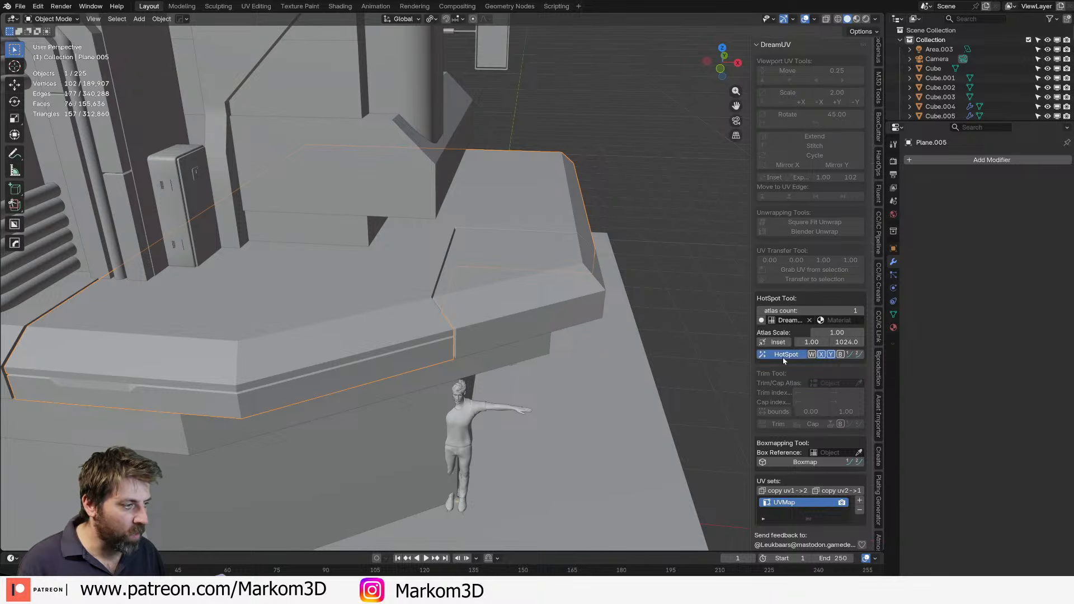
Try HotSpot mapping on the long slab section beneath the horizontal pipes and inspect its edges in Wireframe shading.
shift+middle_drag(218, 314, 560, 321)
click(314, 317)
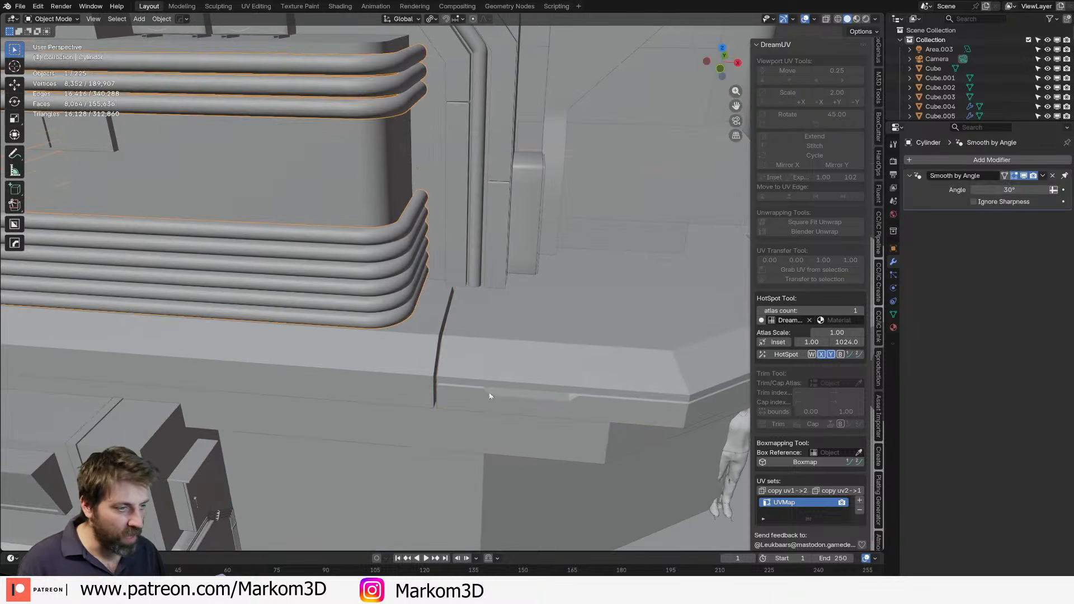
click(404, 373)
click(785, 355)
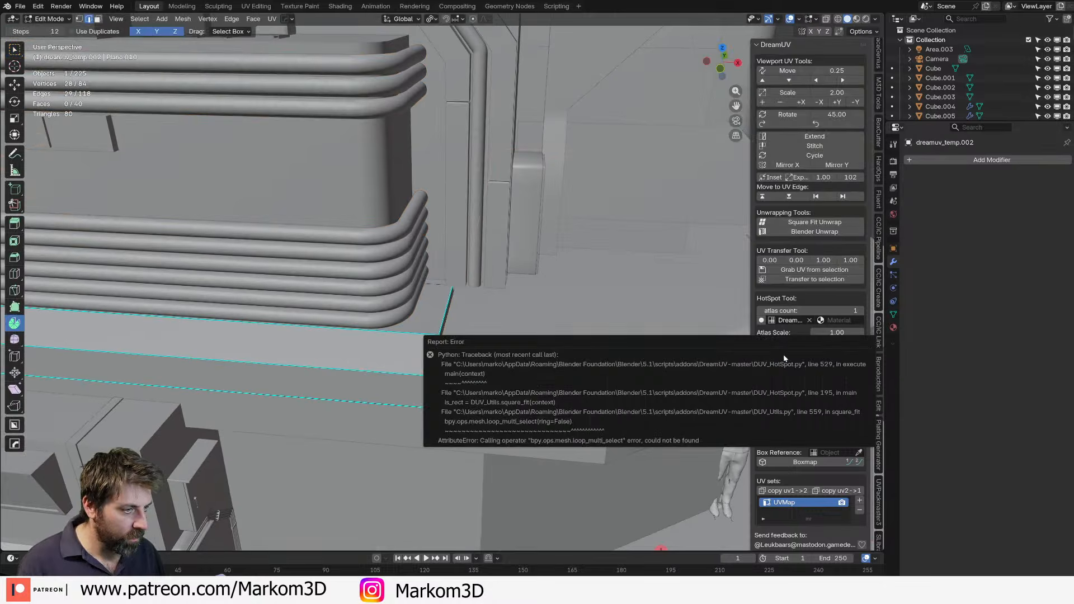
key(shift+z)
mouse_move(334, 334)
middle_down()
mouse_move(391, 338)
mouse_move(366, 344)
middle_up()
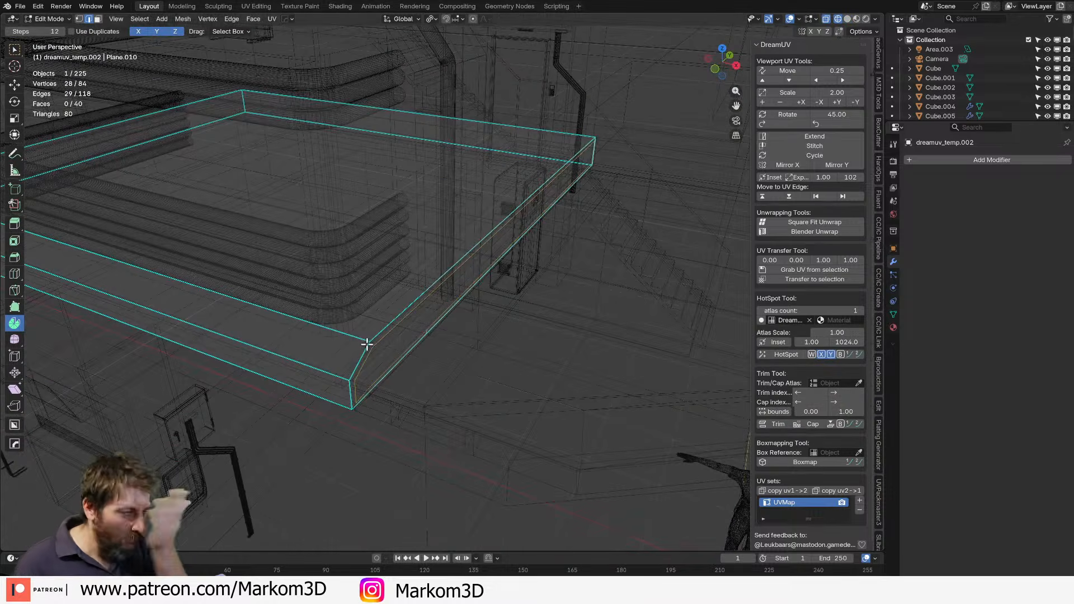
Select the slab section beneath the horizontal pipes and edit the seams on its front corner edges.
middle_drag(367, 344, 333, 347)
key(Tab)
click(313, 377)
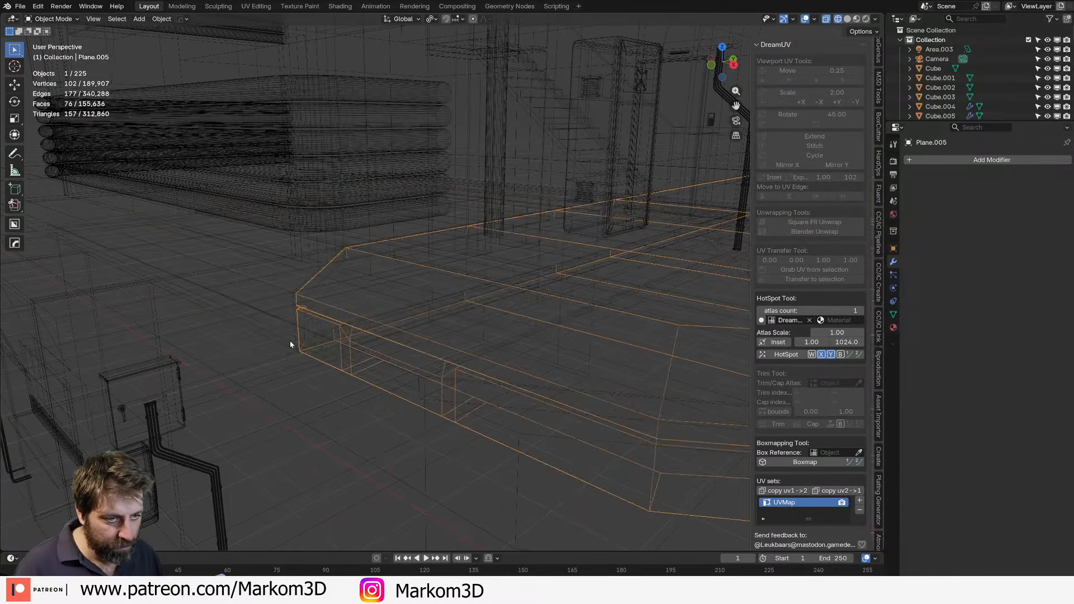
click(289, 342)
key(Tab)
key(Tab)
click(290, 344)
key(Tab)
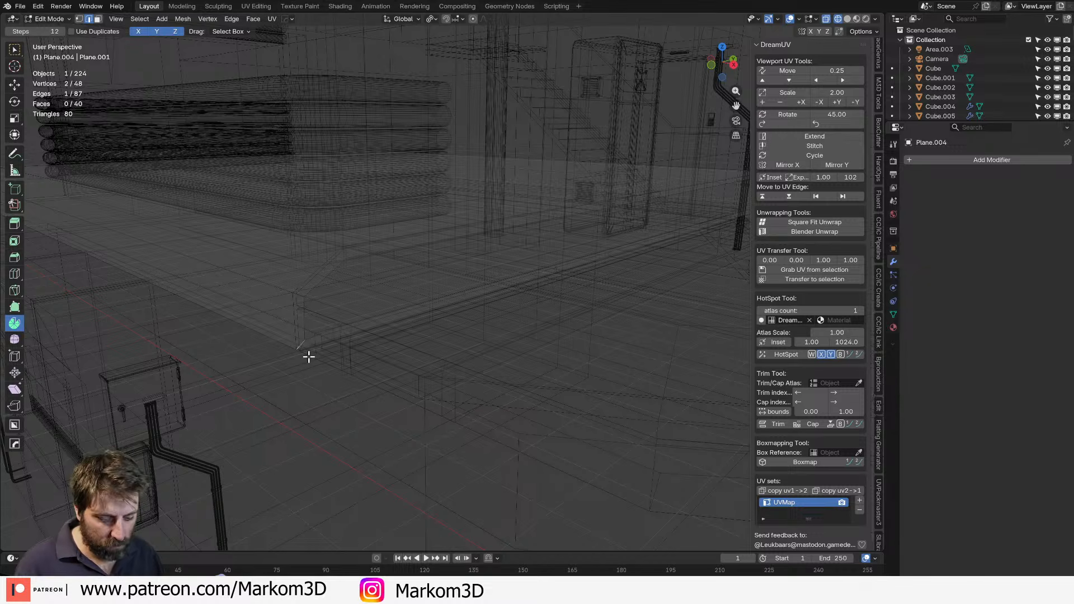
key(ctrl+e)
click(310, 357)
middle_drag(533, 312, 278, 310)
shift+middle_drag(626, 305, 415, 293)
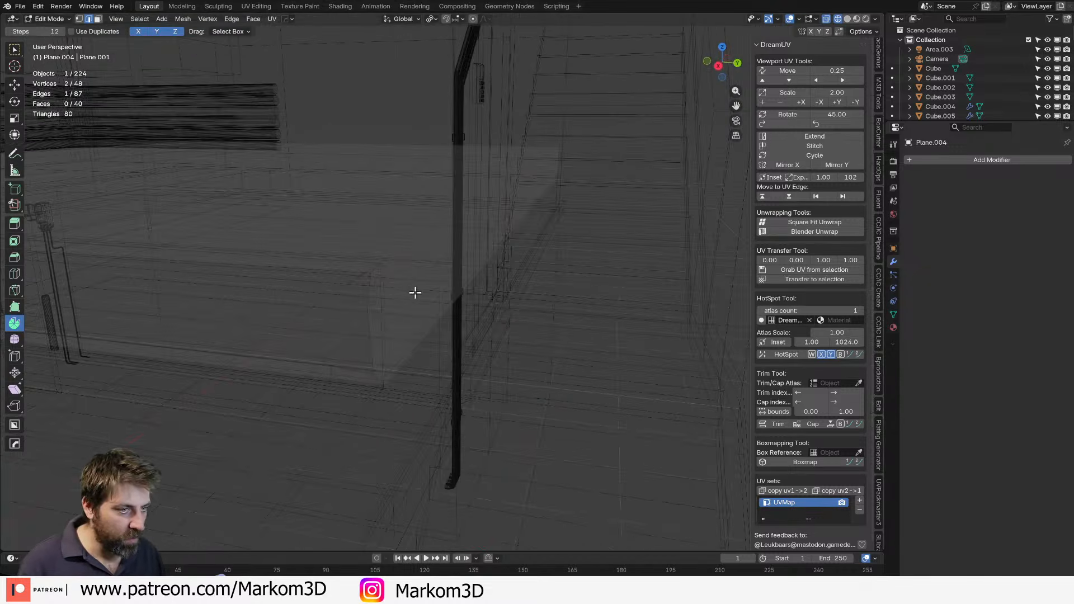
key(ctrl+e)
click(384, 289)
key(Tab)
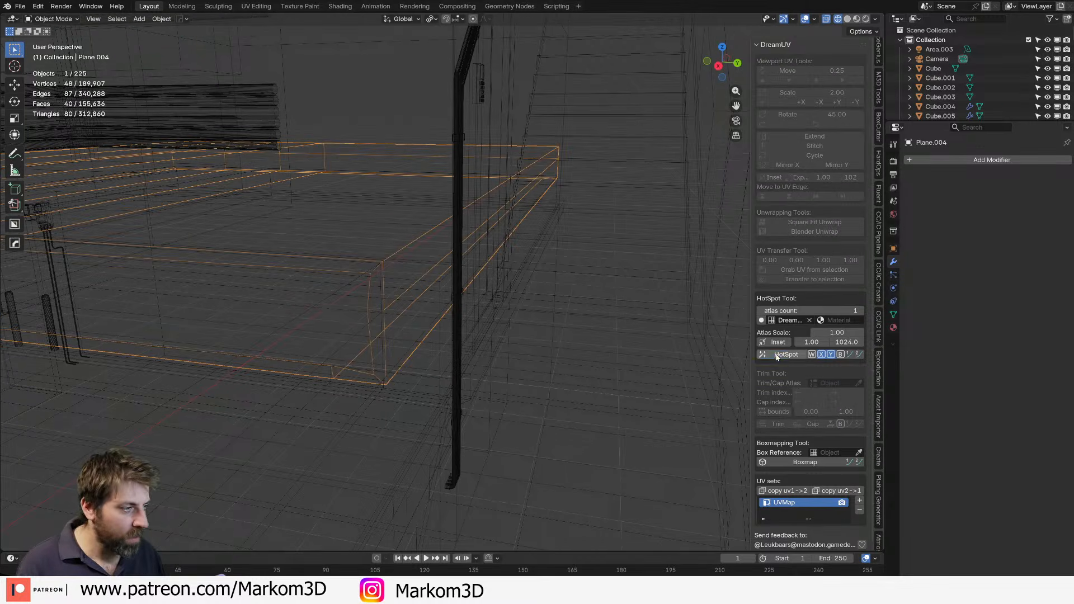
Switch to Solid shading and join the long slab section, the front section and the corner section into one object.
scroll(396, 314, down, 6)
middle_drag(396, 314, 487, 307)
key(z)
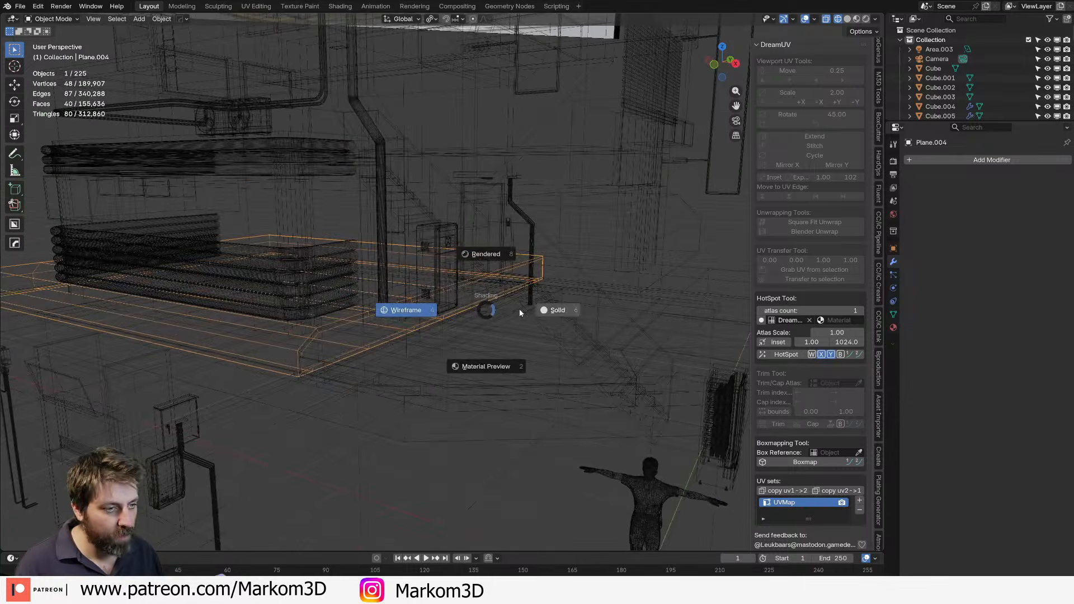
click(524, 309)
shift+click(534, 400)
shift+middle_drag(643, 389, 444, 392)
shift+click(410, 369)
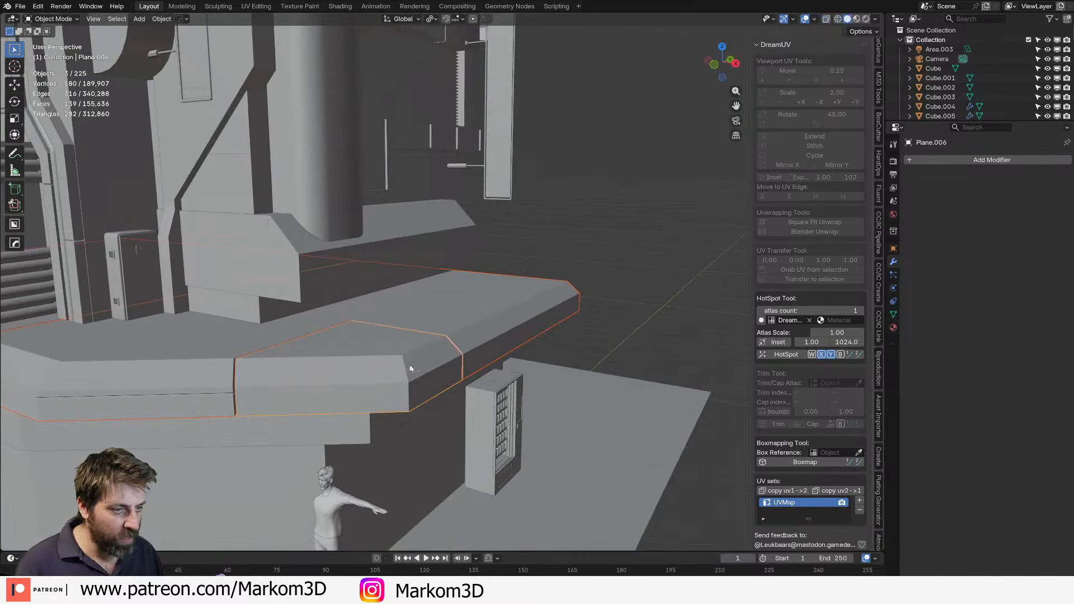
key(ctrl+j)
Switch to Rendered shading and look closely at the joined slab's front corner.
scroll(444, 372, down, 3)
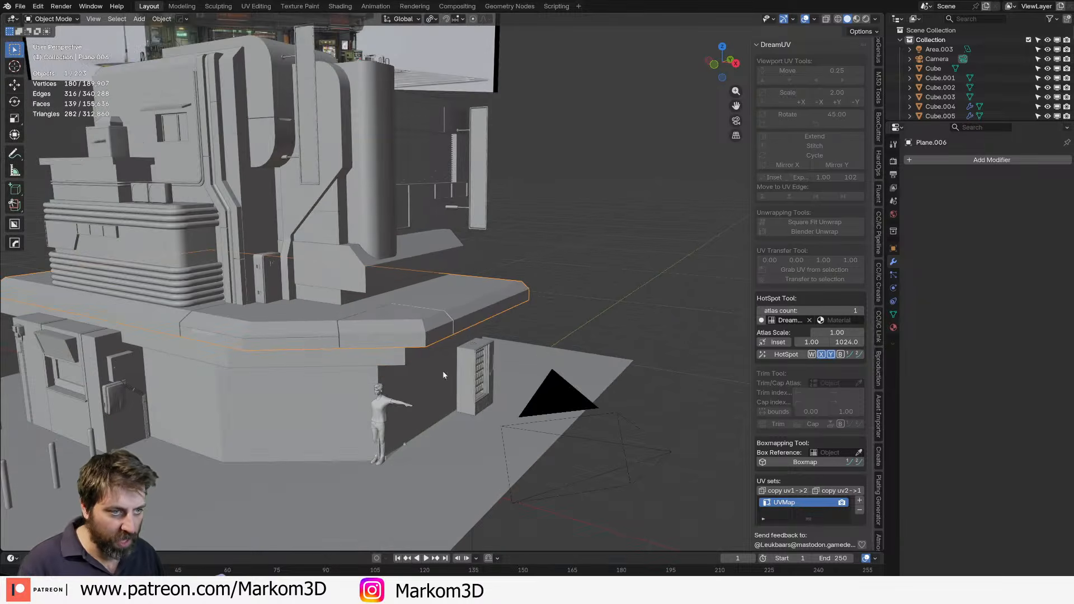
key(alt+a)
click(425, 333)
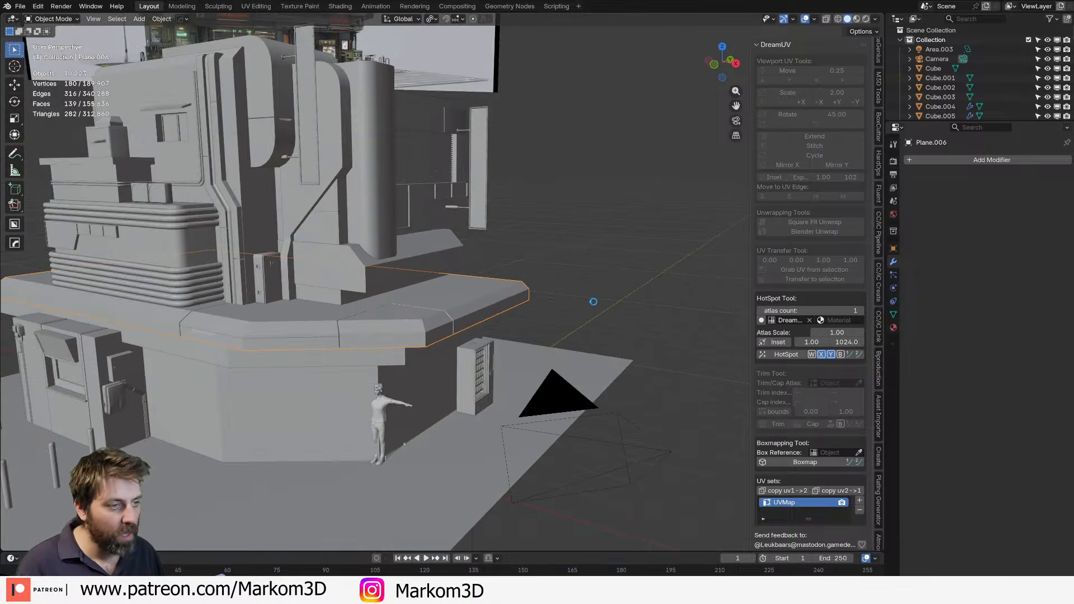
click(867, 19)
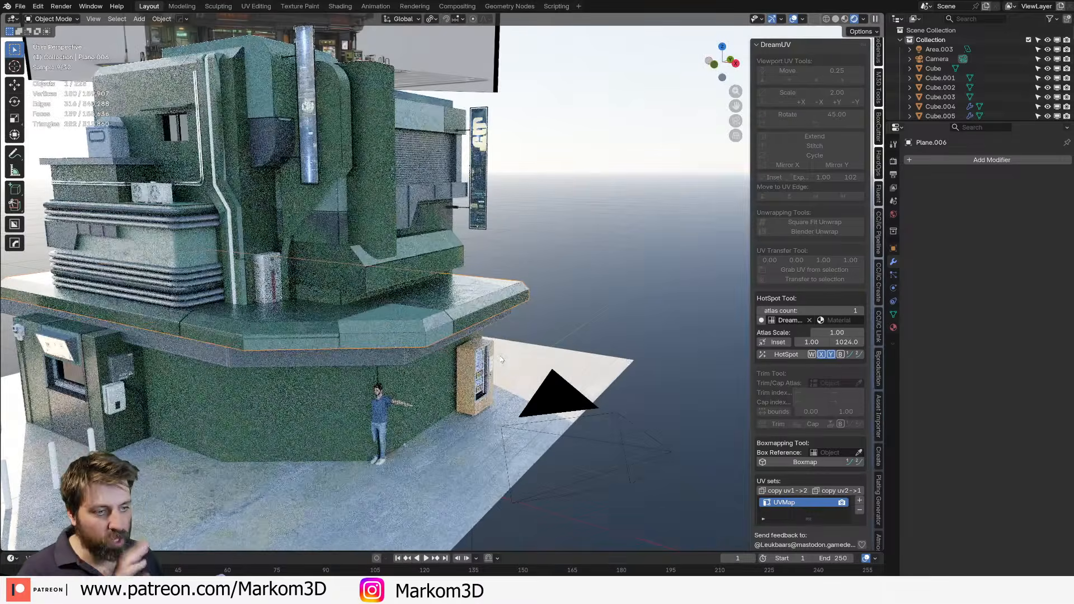
middle_drag(499, 355, 465, 390)
scroll(448, 408, up, 4)
shift+middle_drag(413, 446, 424, 371)
Assign the MDUV_P_W_GreyDark material to all linked faces of the slab's front corner section.
click(893, 315)
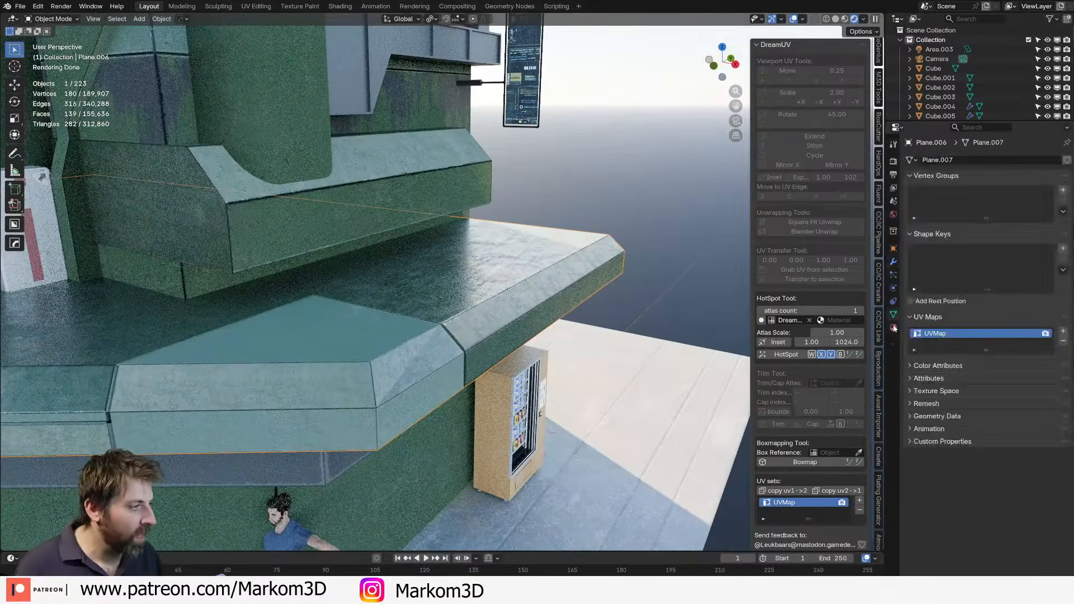
click(894, 328)
click(972, 172)
key(Tab)
shift+middle_drag(363, 386, 459, 316)
click(461, 308)
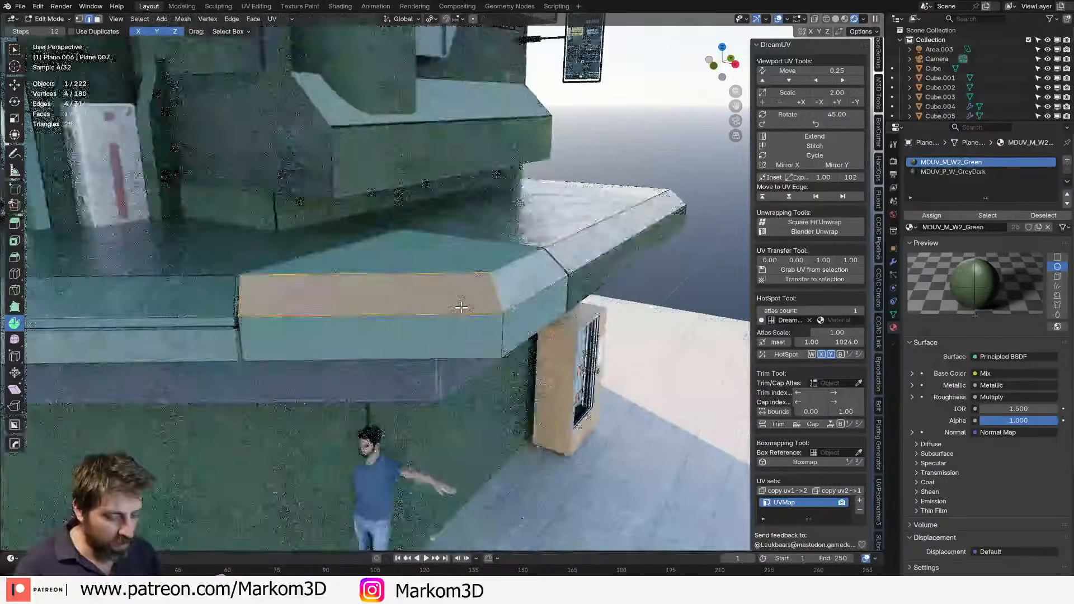
key(ctrl+l)
click(976, 174)
click(941, 216)
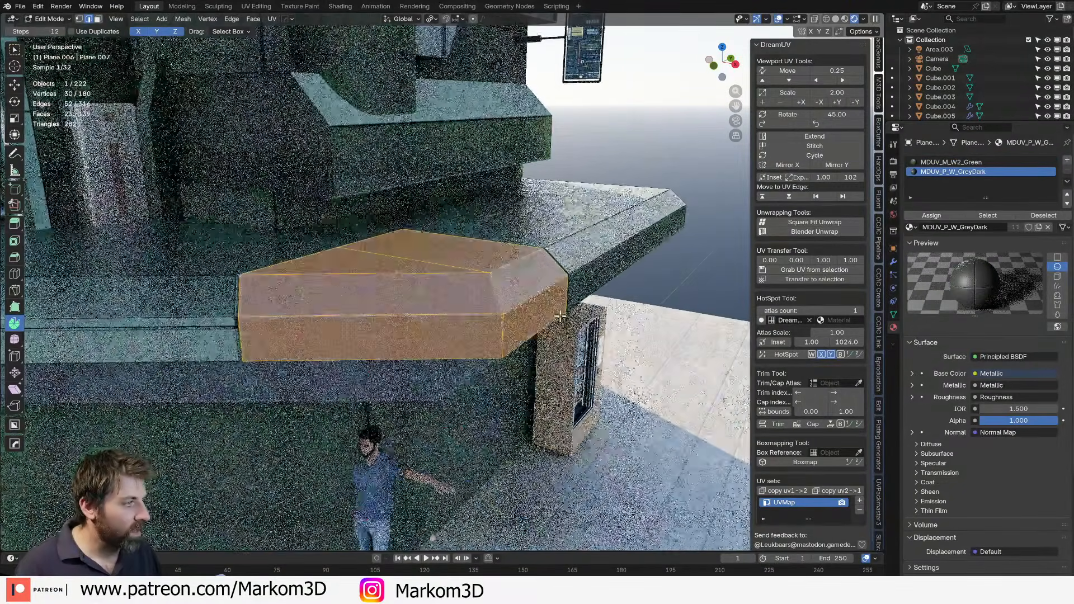
scroll(560, 316, down, 8)
key(Tab)
click(552, 429)
middle_drag(552, 429, 528, 431)
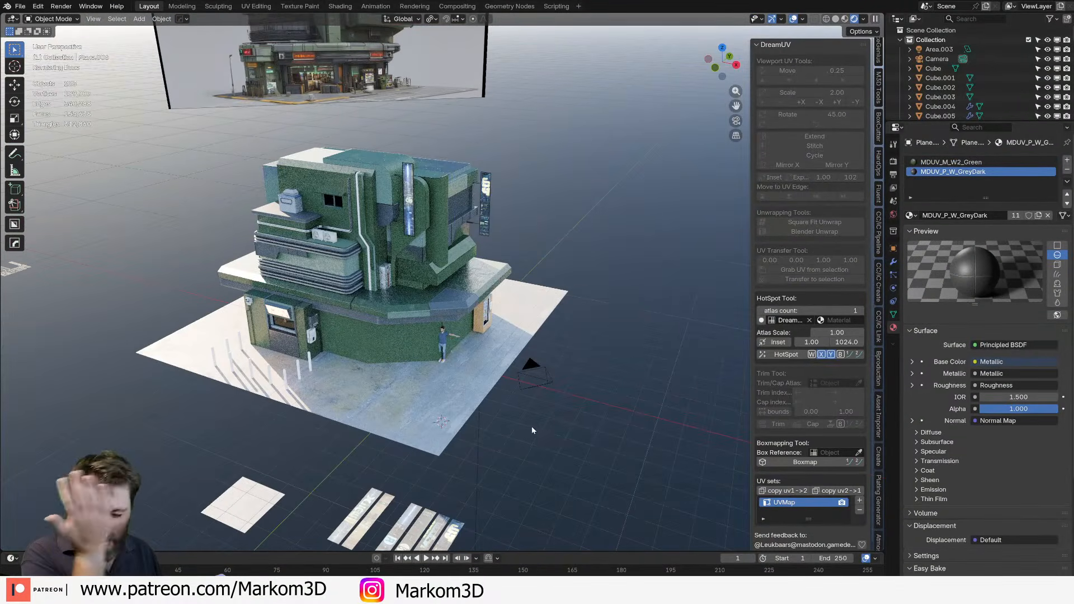
Add a loop cut across the slab near its outer end beneath the pipes and flatten it by scaling to 0 along X.
scroll(436, 354, up, 3)
middle_drag(396, 342, 433, 334)
click(338, 385)
key(Tab)
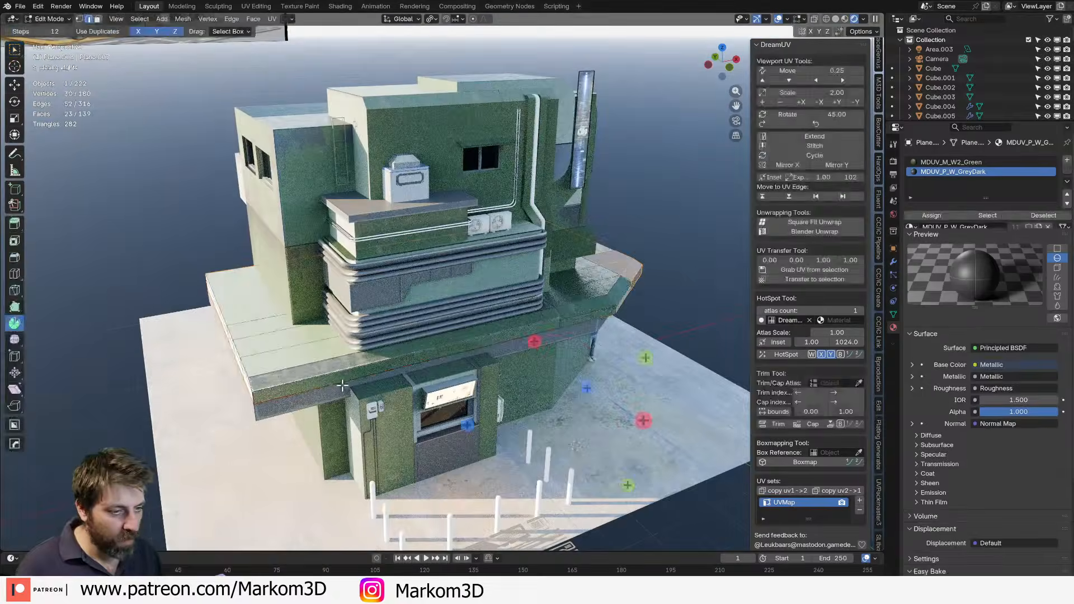
shift+middle_drag(331, 386, 363, 362)
scroll(364, 363, up, 3)
key(ctrl+r)
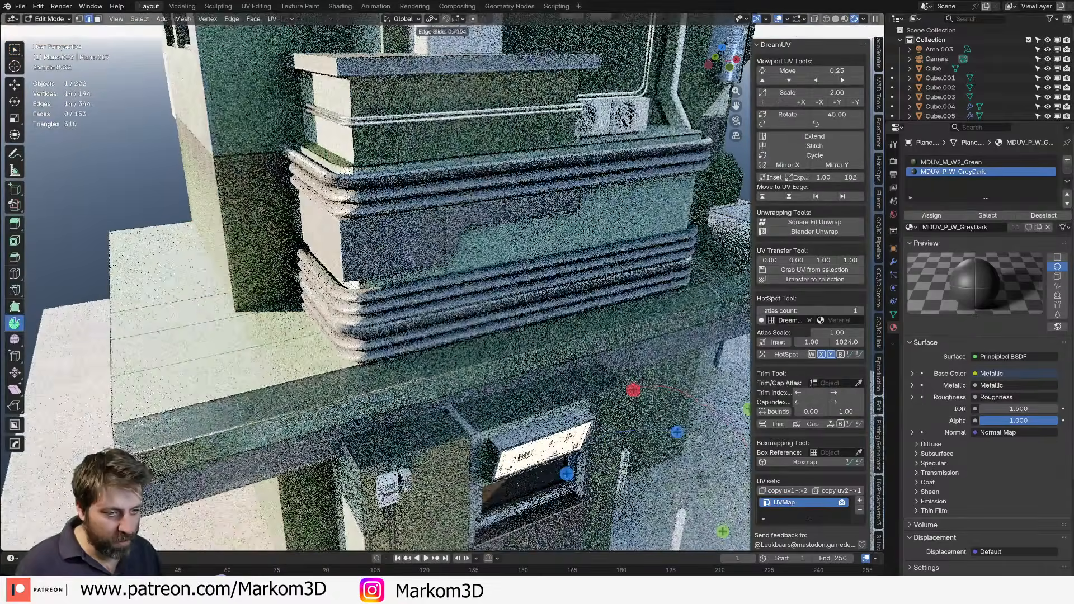
click(249, 408)
key(s)
key(x)
key(0)
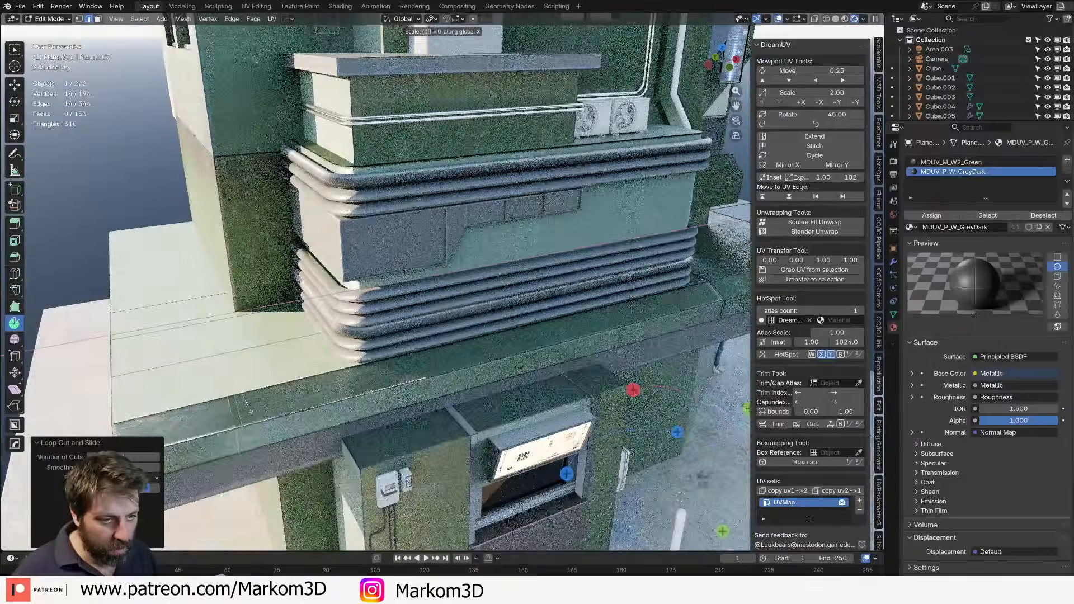
key(Return)
Bevel the new edge loop with 2 segments and a width of about 0.0076 m.
shift+middle_drag(375, 383, 411, 358)
scroll(411, 358, up, 5)
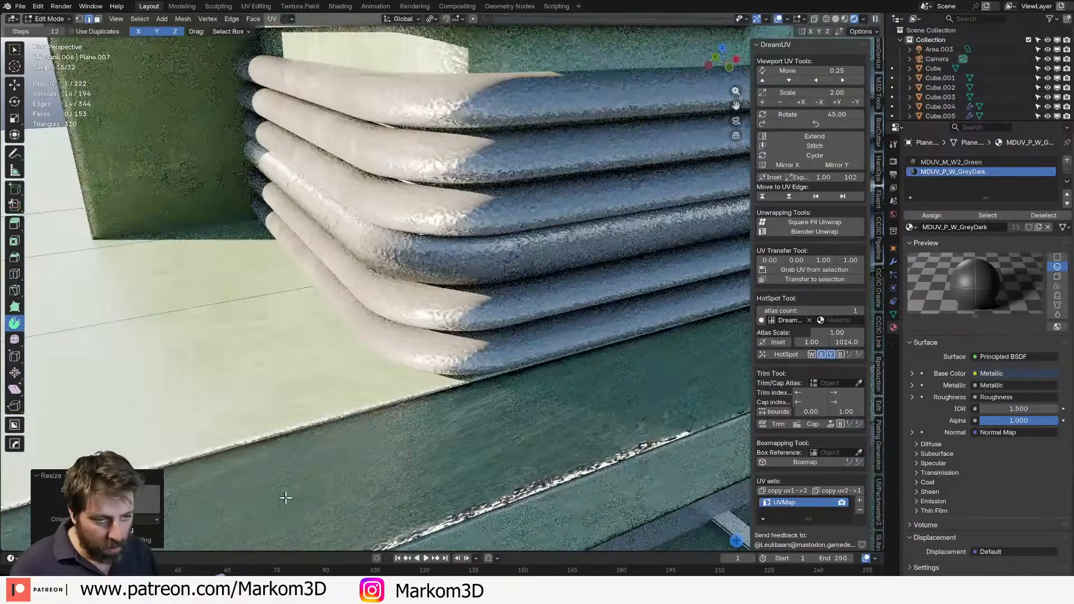
shift+middle_drag(287, 496, 318, 469)
scroll(318, 469, down, 3)
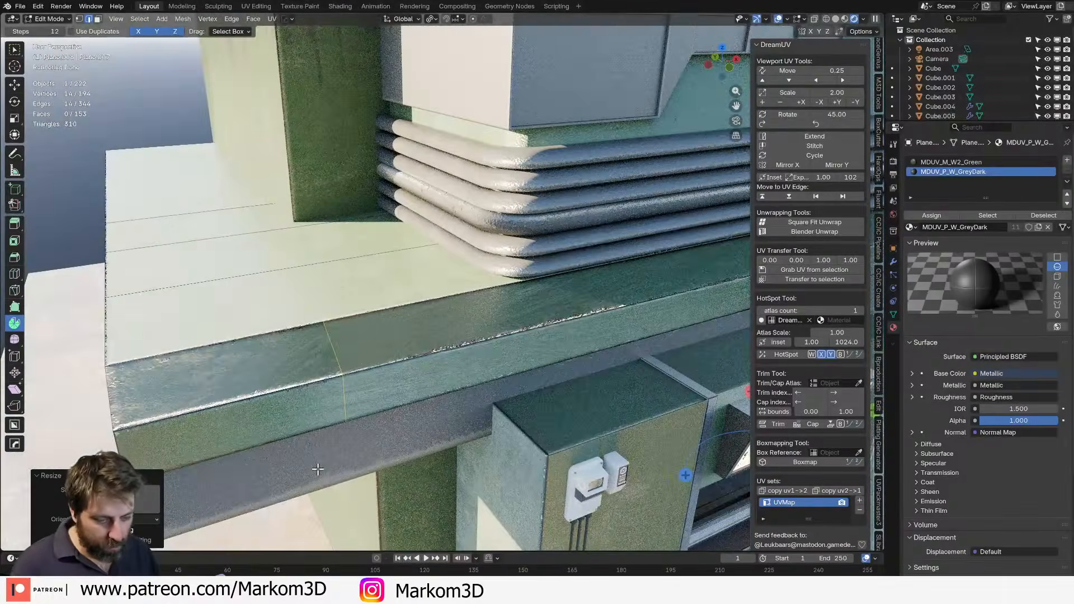
key(ctrl+b)
scroll(321, 474, up, 1)
click(323, 477)
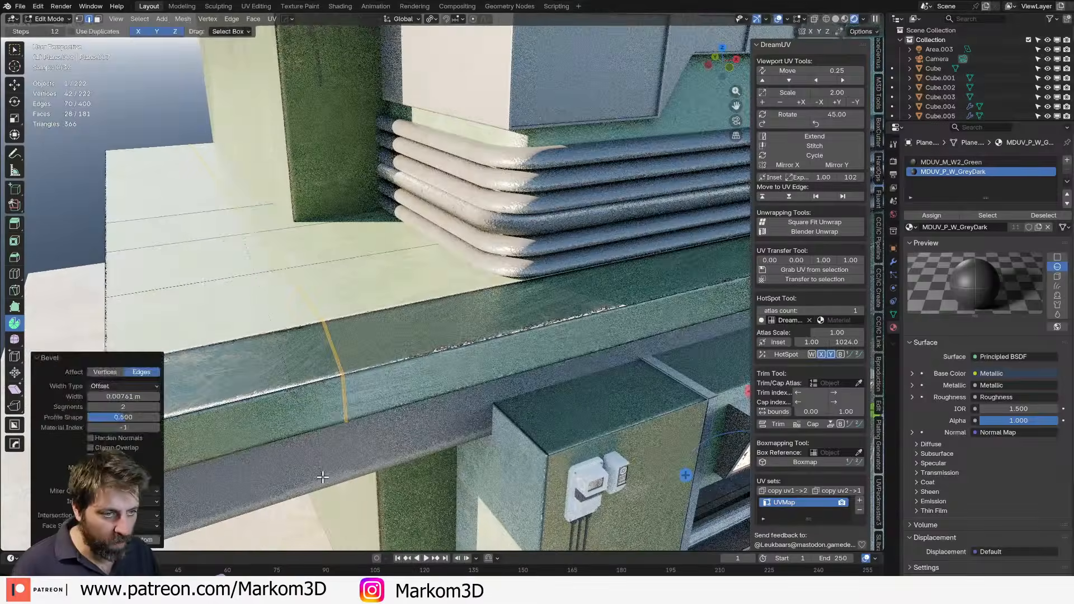
Reduce the selection to the bevel's middle loop and shrink it inward about 0.014 m to form a panel groove.
key(ctrl+KP_Subtract)
key(alt+s)
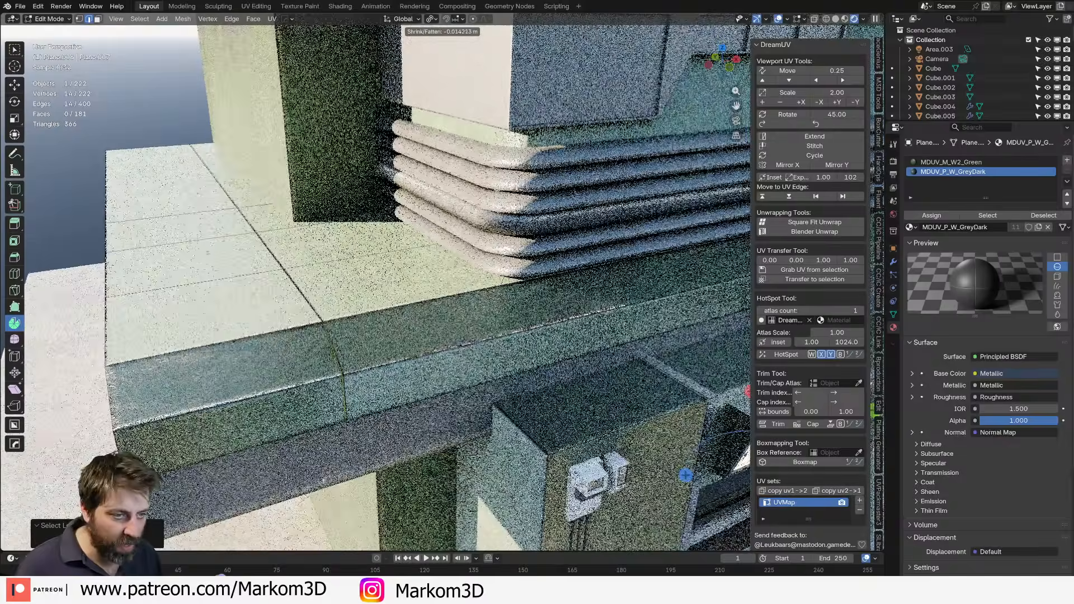
click(323, 480)
key(Tab)
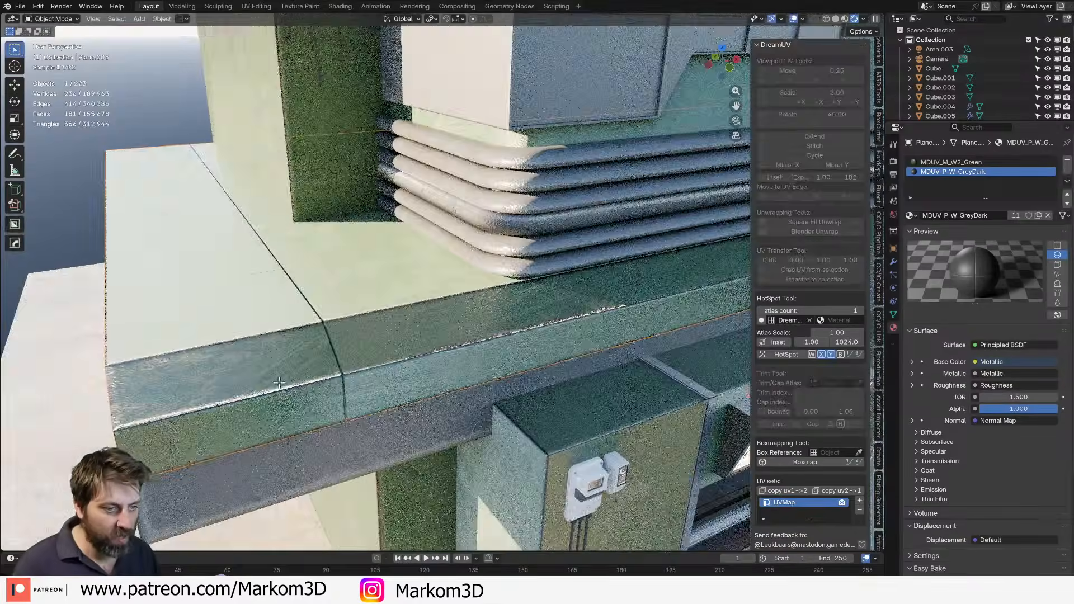
Assign the MDUV_P_W_GreyDark material to all linked faces of the slab's end section beyond the new groove.
key(Tab)
key(l)
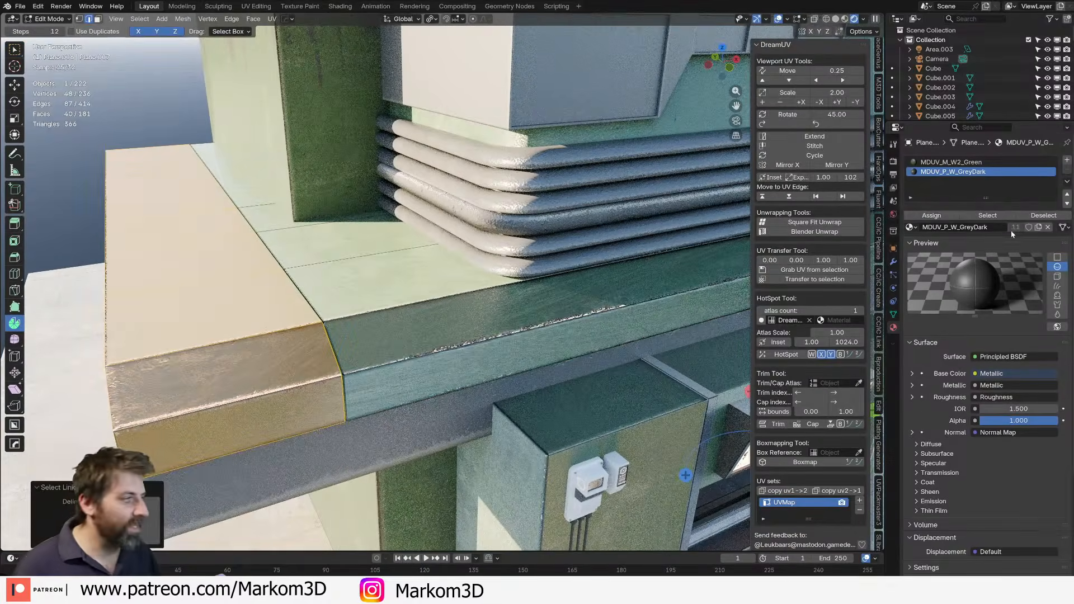
click(931, 215)
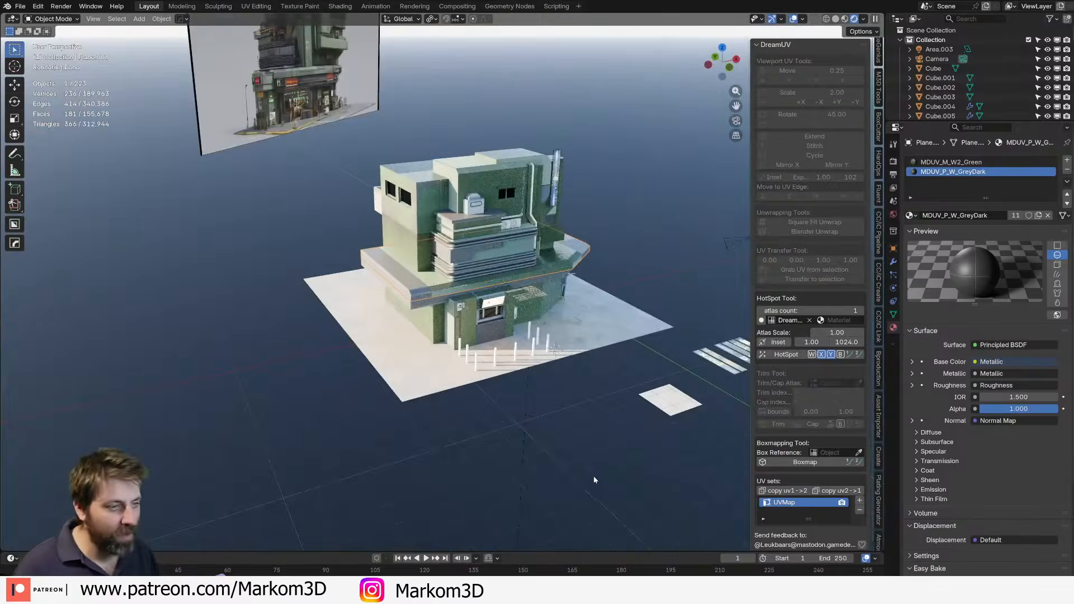
scroll(591, 452, up, 2)
middle_drag(591, 452, 454, 449)
scroll(454, 450, up, 3)
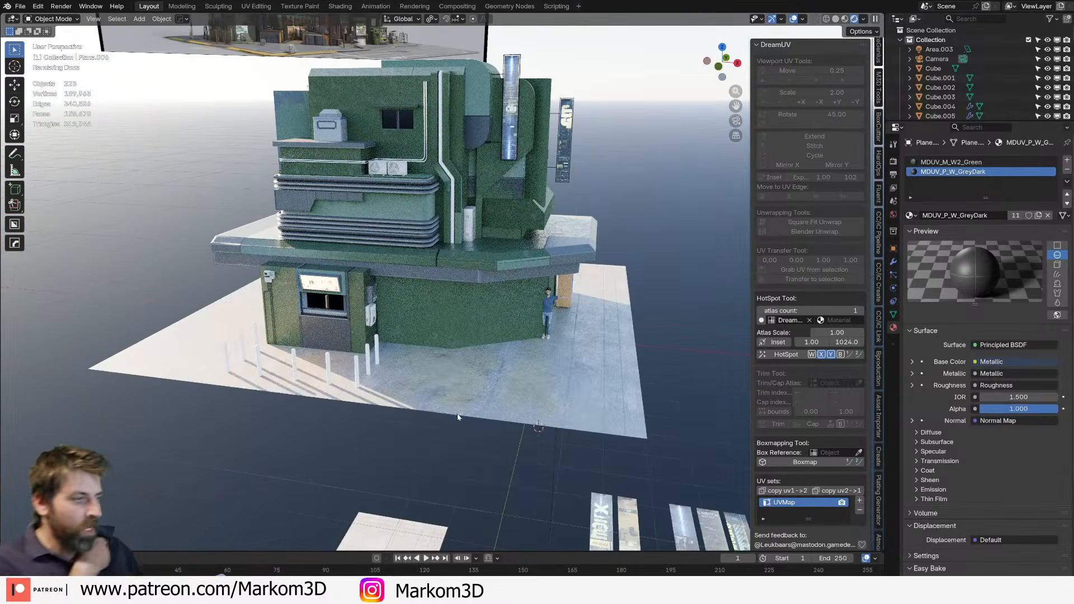
Open the fascia band beneath the slab for mesh editing and switch to Solid shading.
middle_drag(441, 429, 437, 291)
scroll(411, 338, up, 3)
scroll(439, 286, up, 4)
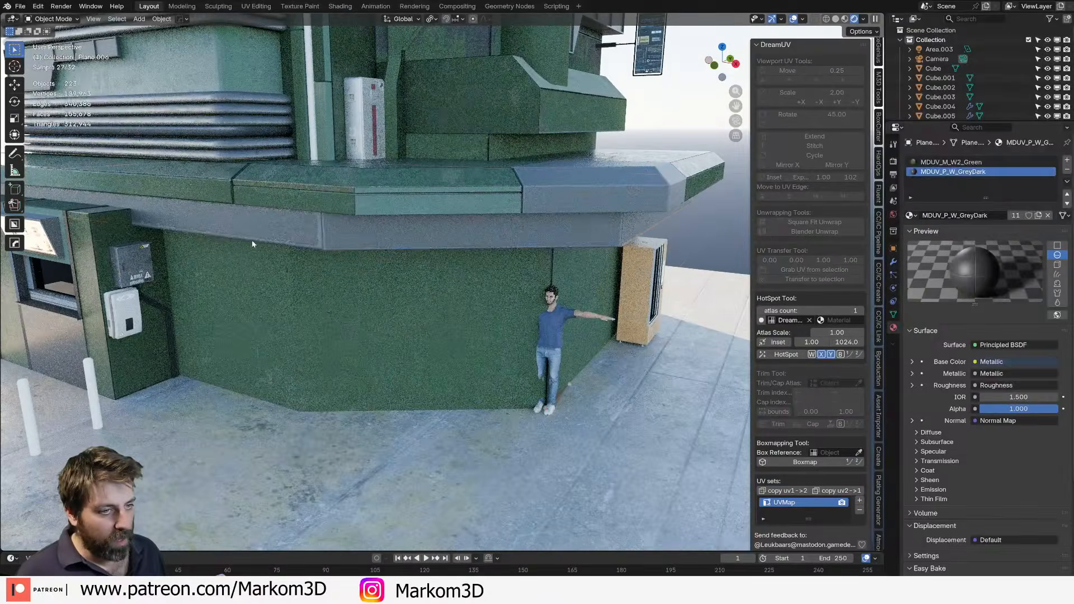
click(253, 244)
scroll(304, 227, down, 4)
key(Tab)
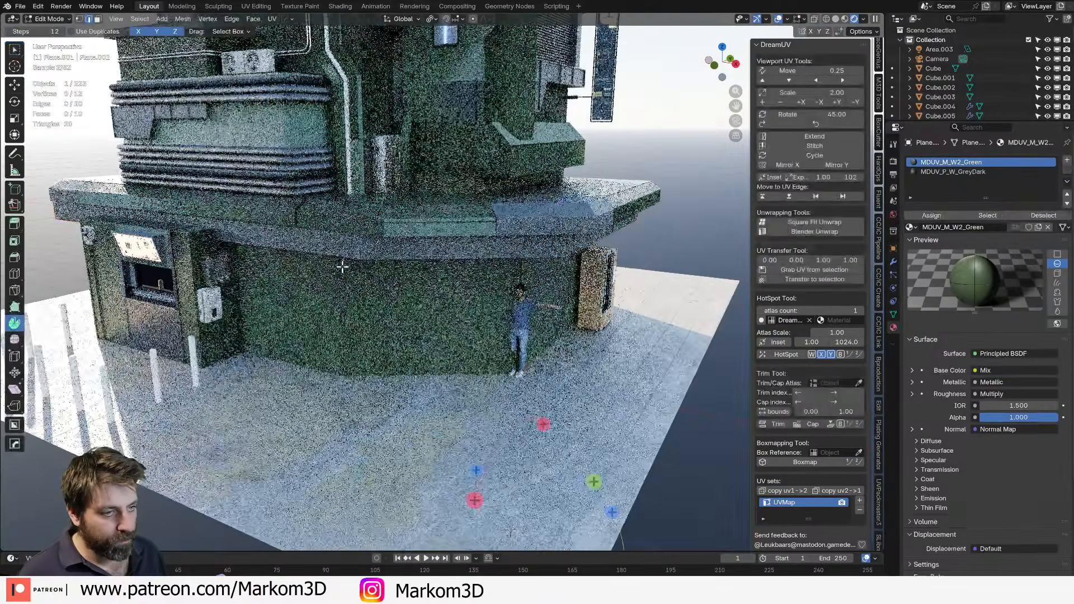
click(359, 246)
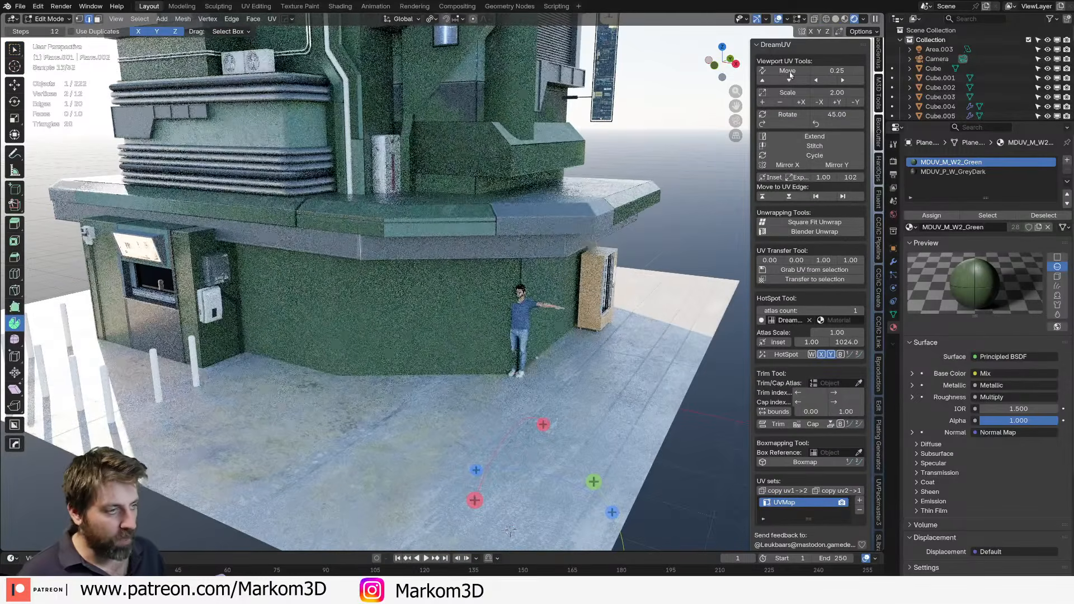
click(836, 19)
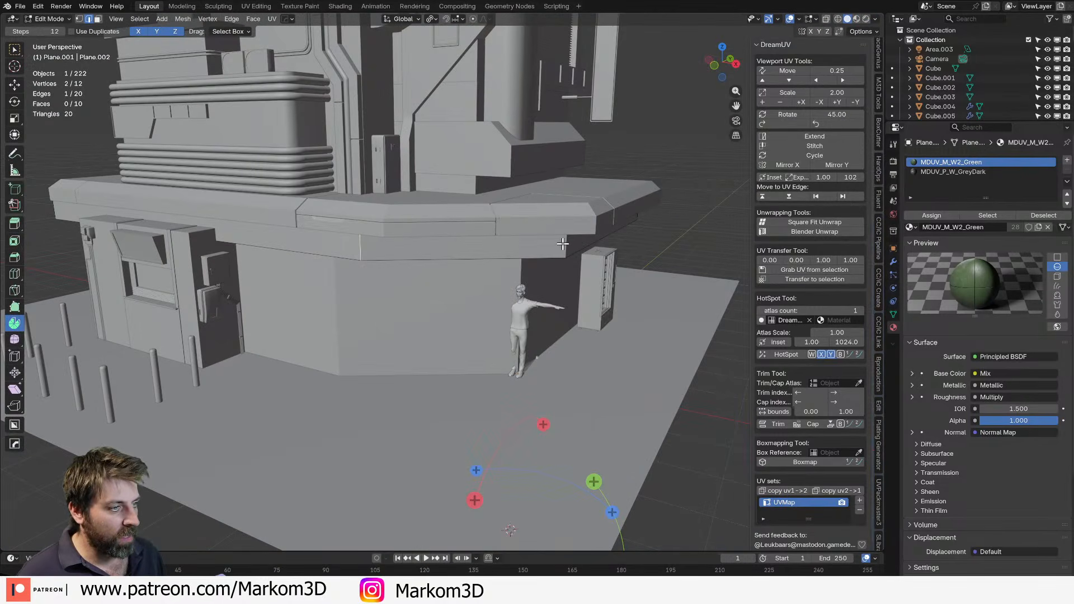
Select the three outer faces of the fascia band in face mode and duplicate them in place.
key(3)
click(356, 246)
shift+click(390, 244)
shift+middle_drag(539, 241, 453, 255)
shift+click(500, 256)
key(shift+d)
right_click(558, 348)
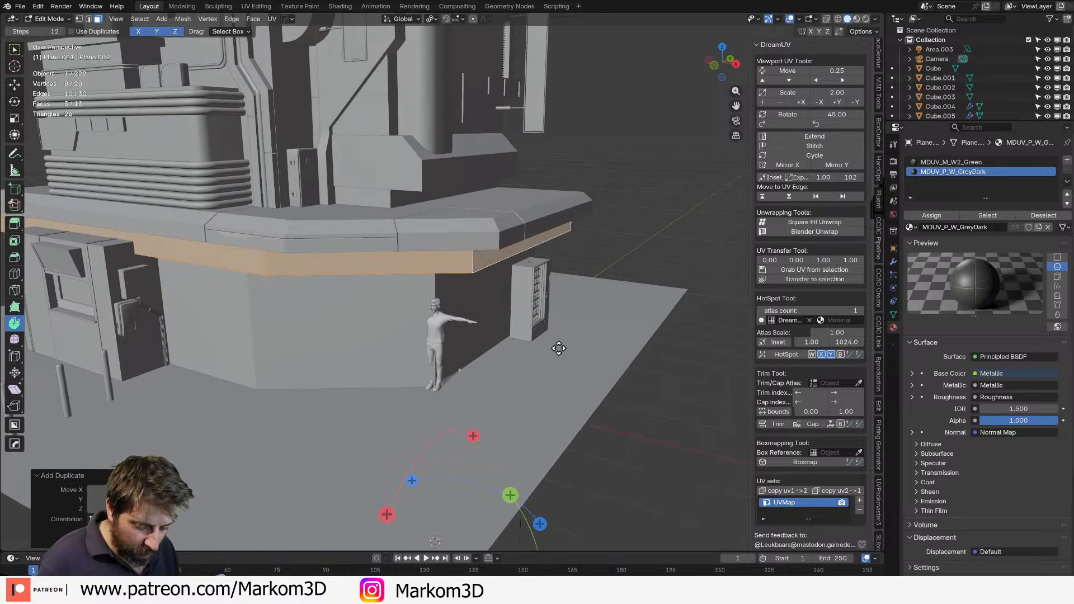
Move the duplicated faces outward from the fascia, including about 0.2 m in the negative Y direction.
key(g)
click(642, 394)
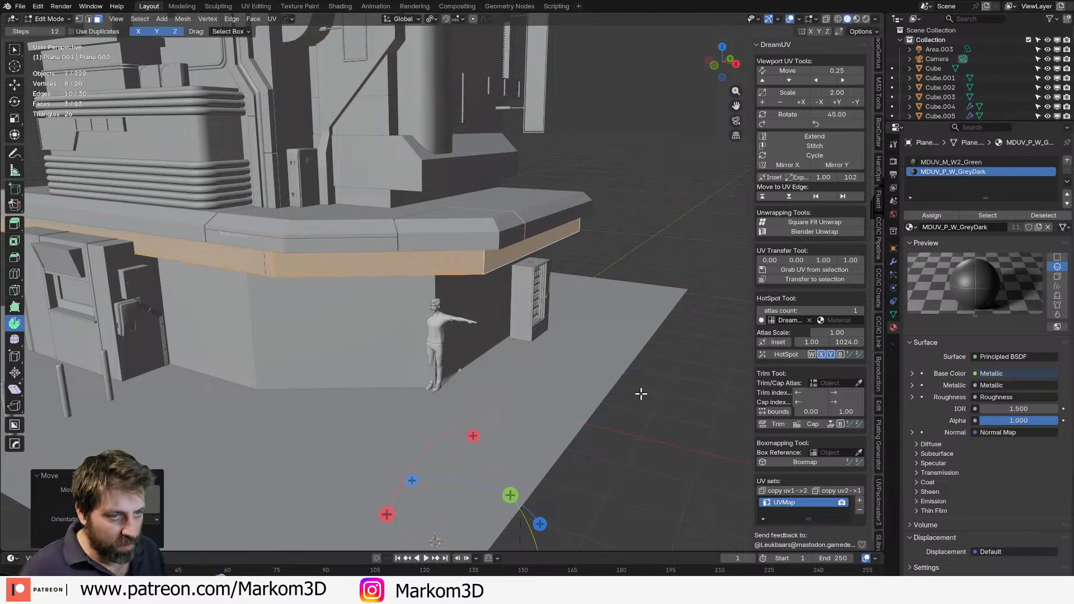
key(g)
key(y)
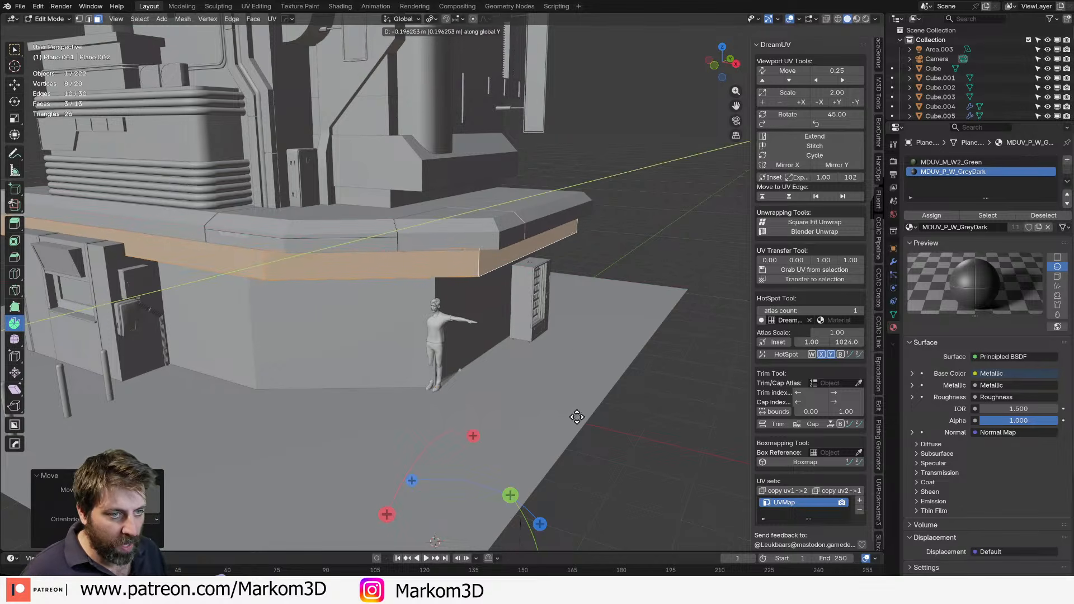
click(575, 416)
Examine the duplicated faces' offset from the fascia, from below and in the top Wireframe view, keeping them selected.
middle_drag(354, 327, 339, 293)
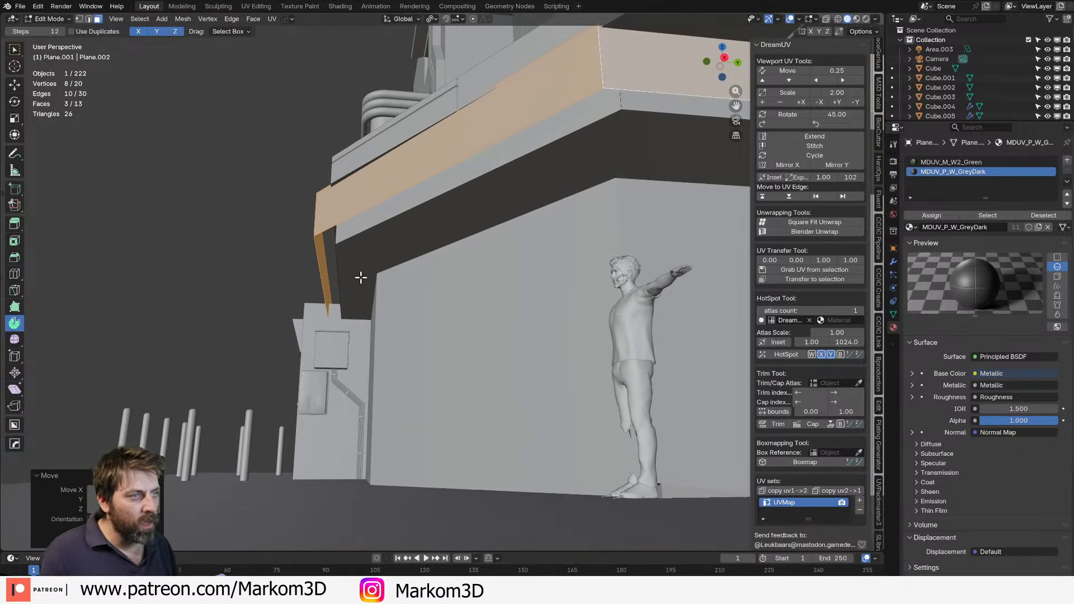
middle_drag(361, 278, 361, 311)
key(KP_7)
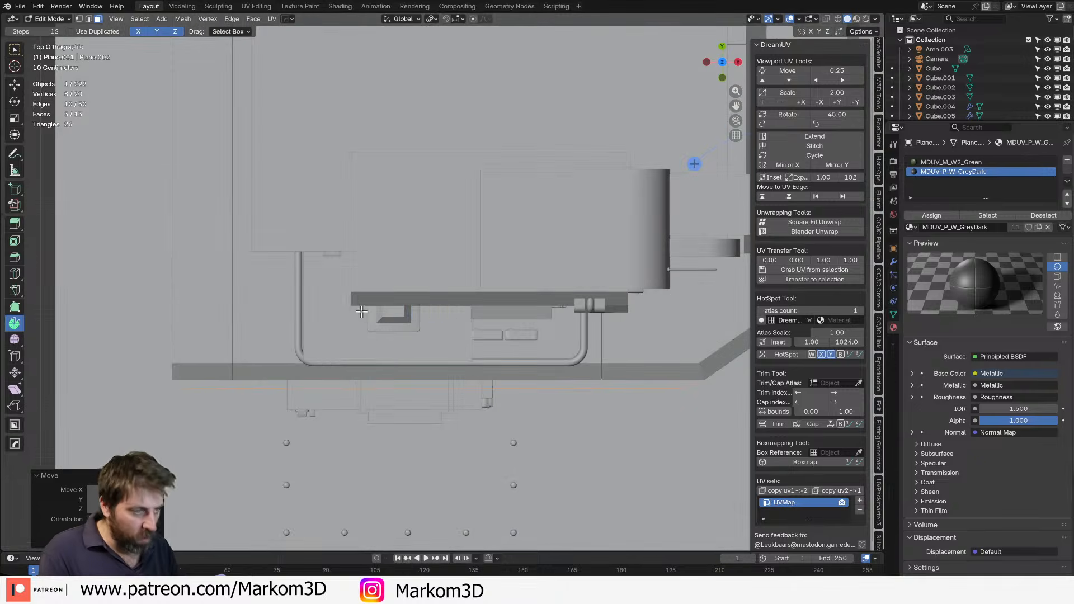
key(z)
click(286, 312)
shift+middle_drag(640, 360, 333, 481)
scroll(333, 481, up, 2)
shift+middle_drag(173, 372, 305, 374)
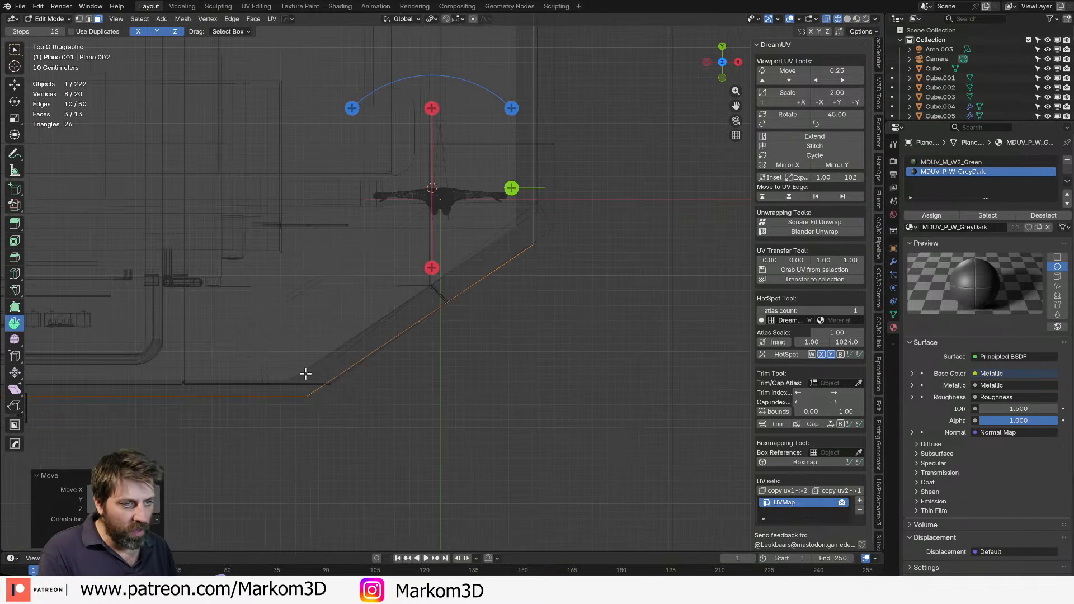
click(420, 357)
key(ctrl+z)
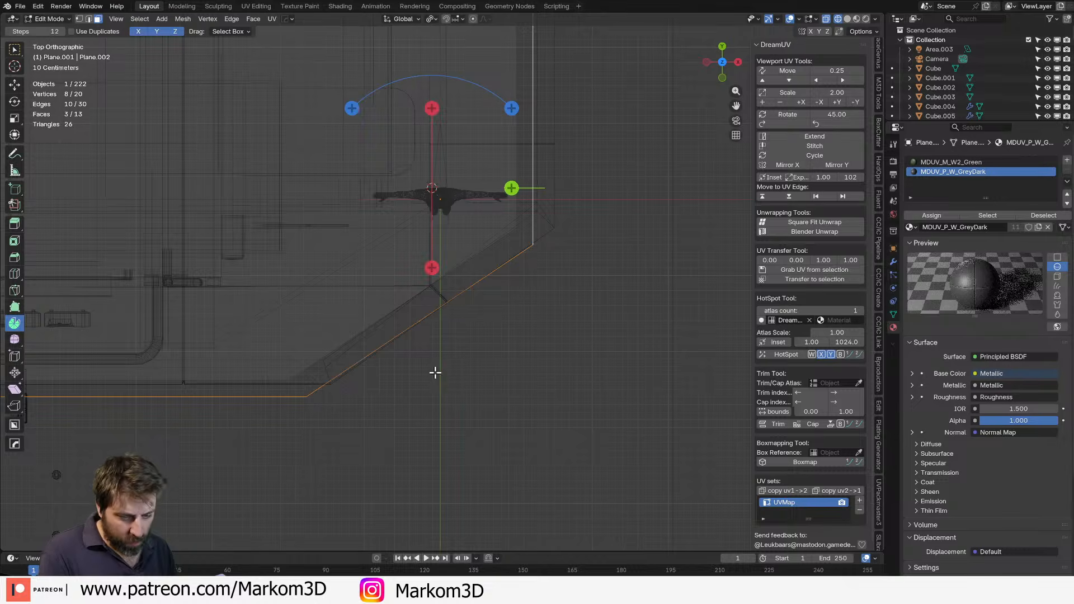
Move the duplicated fascia faces about 0.23 m in X and 0.25 m in Y, and leave mesh editing in Solid shading.
key(g)
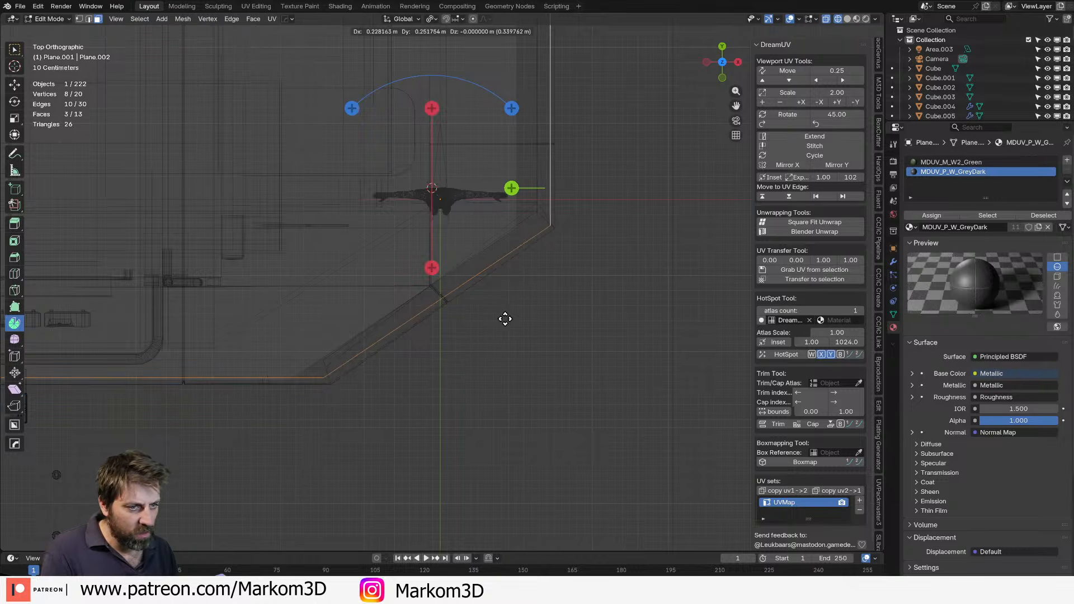
click(503, 320)
key(z)
click(544, 316)
middle_drag(538, 313, 451, 154)
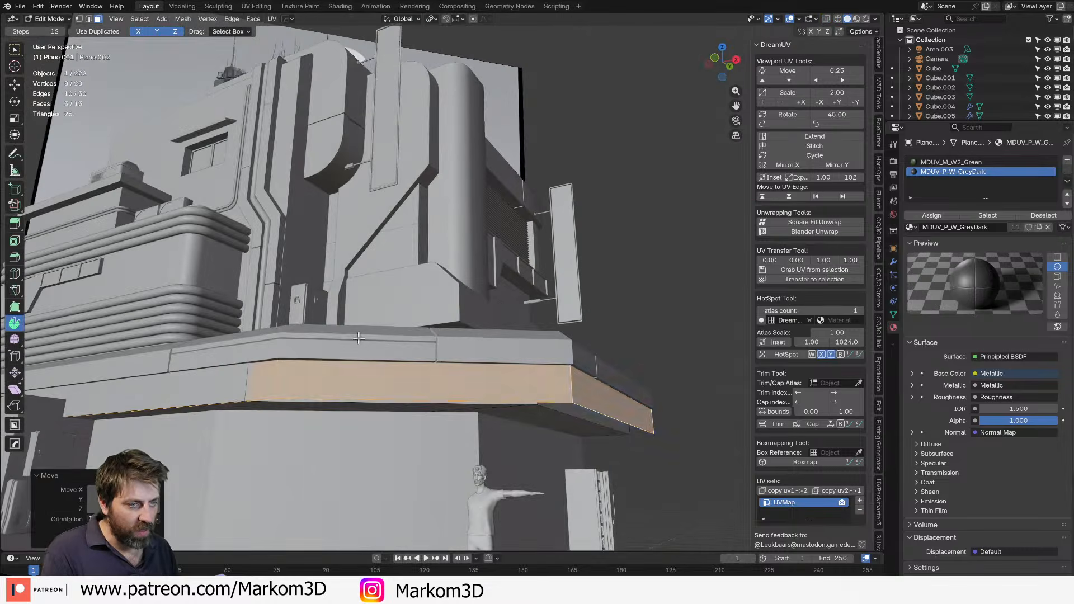
key(2)
click(285, 376)
middle_drag(275, 384, 392, 427)
key(Tab)
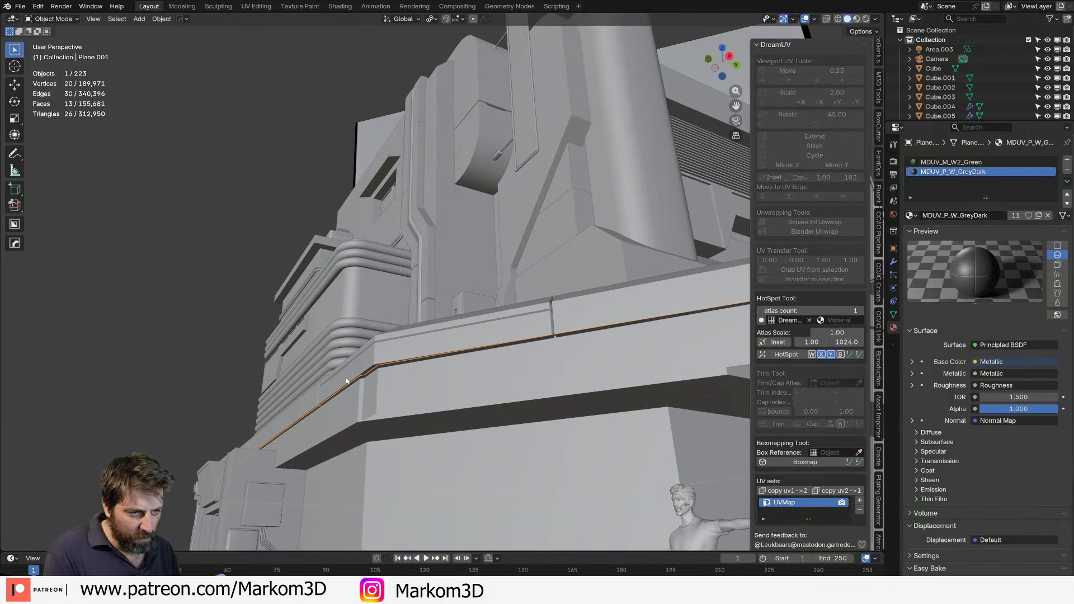
Open the slab above the fascia for mesh editing, seen in Wireframe from the top.
click(347, 381)
key(Tab)
key(z)
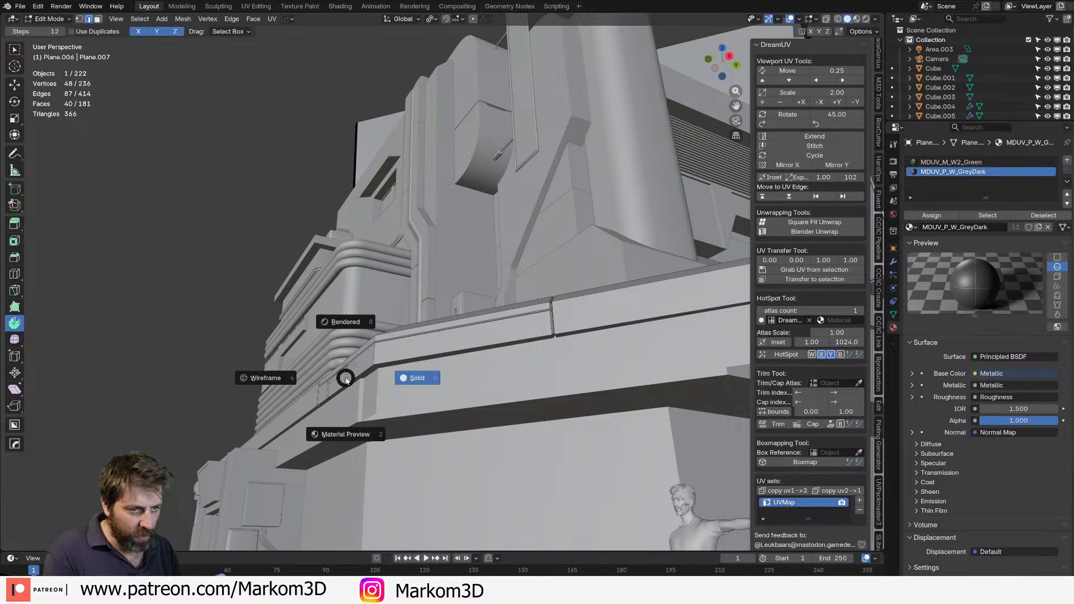
click(268, 377)
key(KP_7)
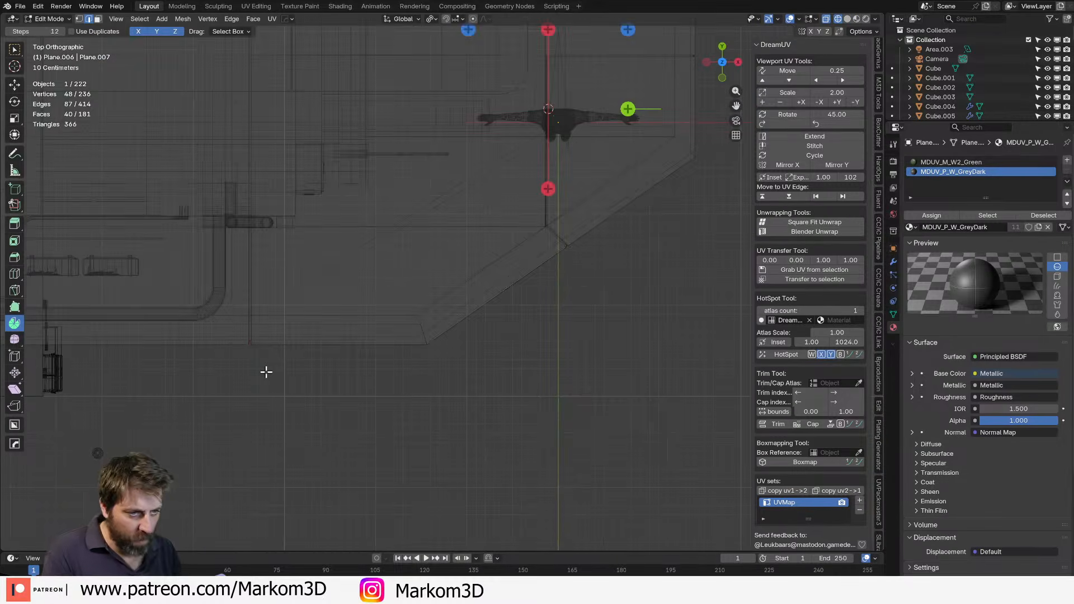
scroll(302, 394, down, 6)
Circle-select the vertices along the slab's front edge and move them outward in the negative Y direction.
key(alt+a)
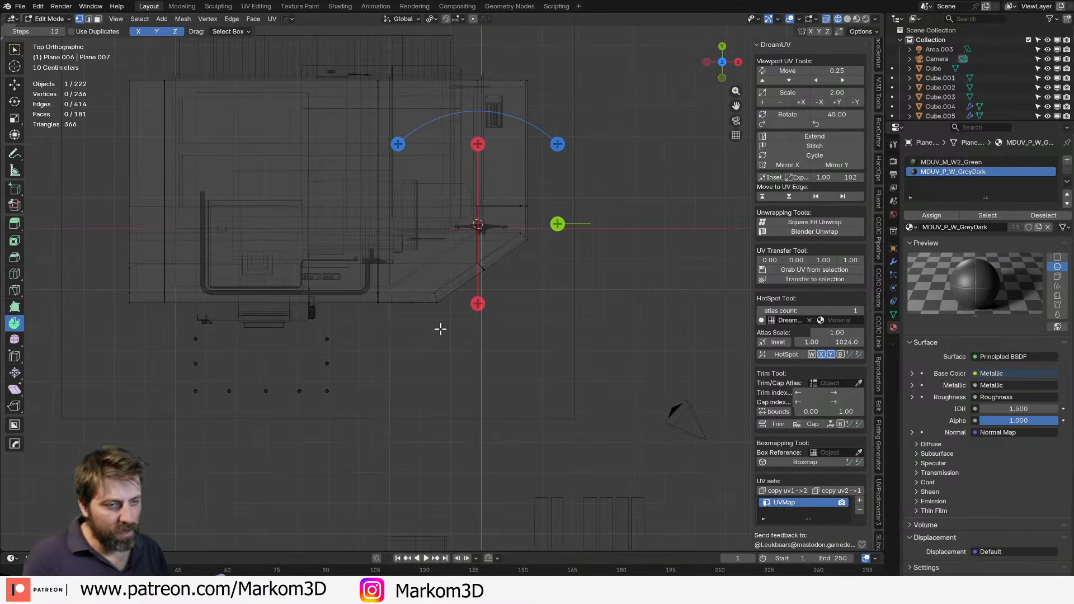
key(c)
mouse_move(427, 336)
mouse_down()
mouse_move(429, 318)
mouse_move(109, 312)
mouse_up()
mouse_move(101, 240)
middle_down()
mouse_move(324, 216)
mouse_move(392, 228)
middle_up()
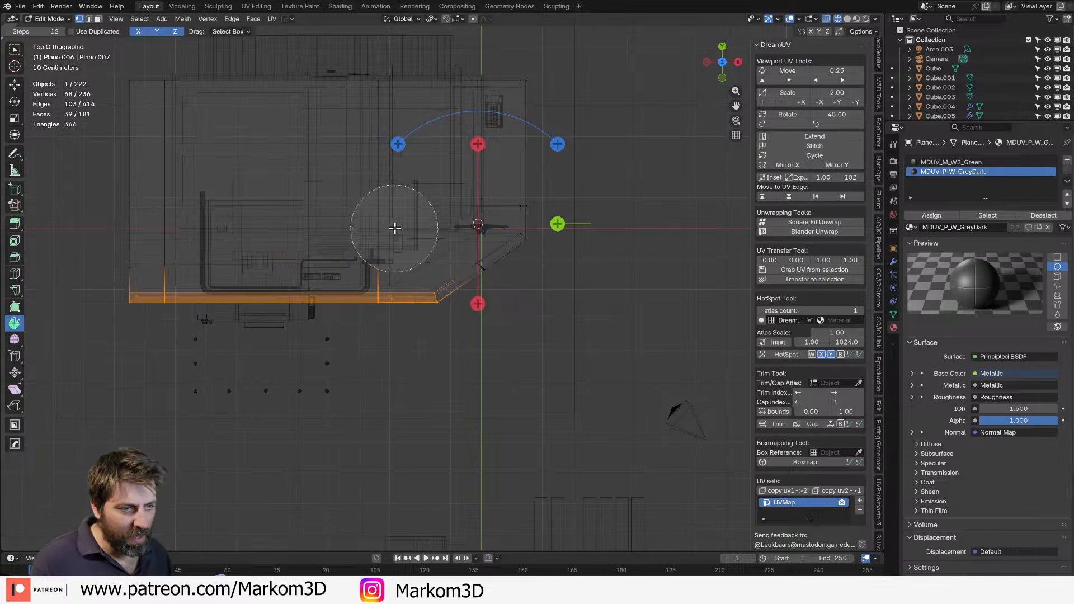
right_click(395, 229)
scroll(517, 255, up, 3)
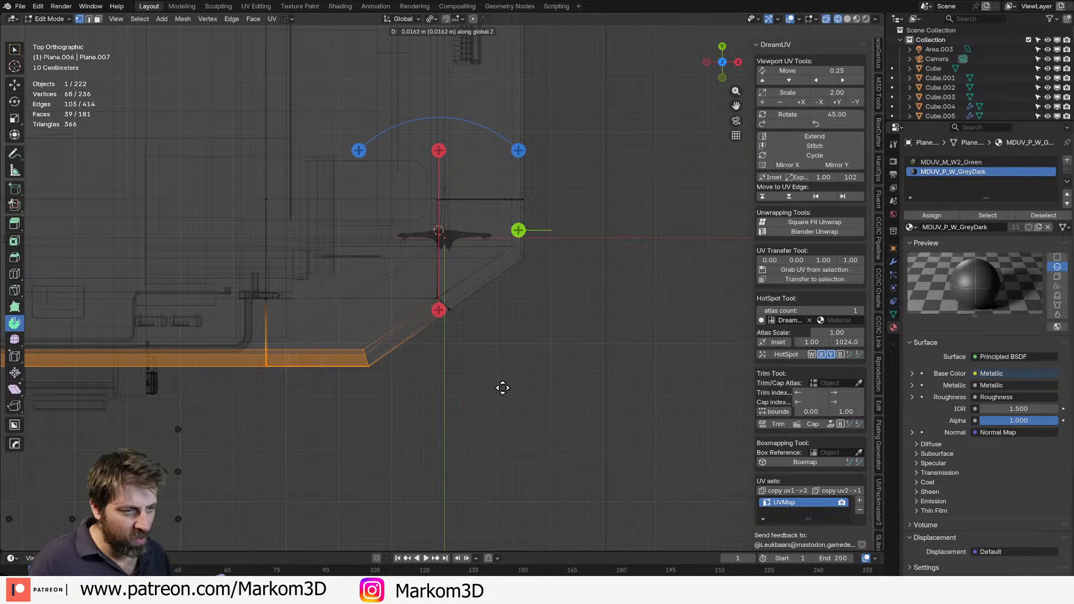
key(y)
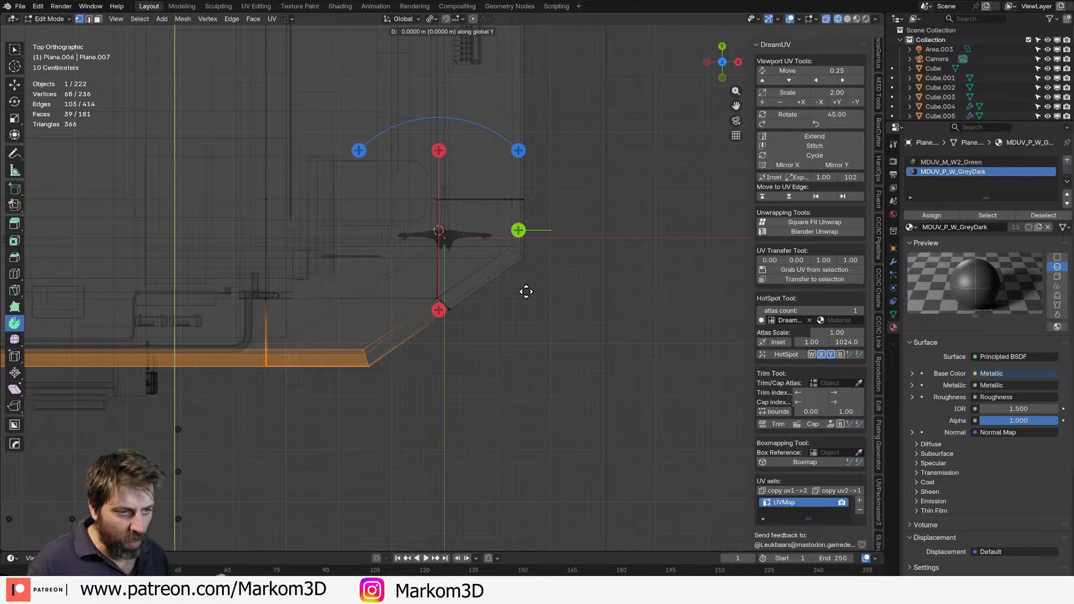
click(532, 418)
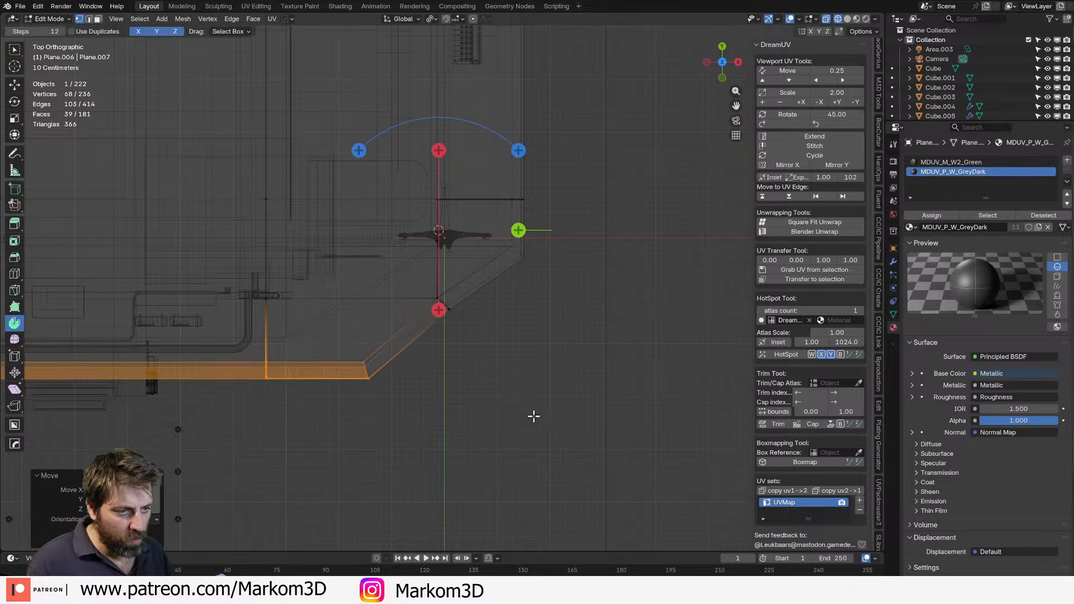
shift+middle_drag(450, 364, 446, 309)
Move the groove vertices on the slab's diagonal corner about 0.25 m in negative Y, and leave mesh editing in Solid shading.
click(478, 394)
key(c)
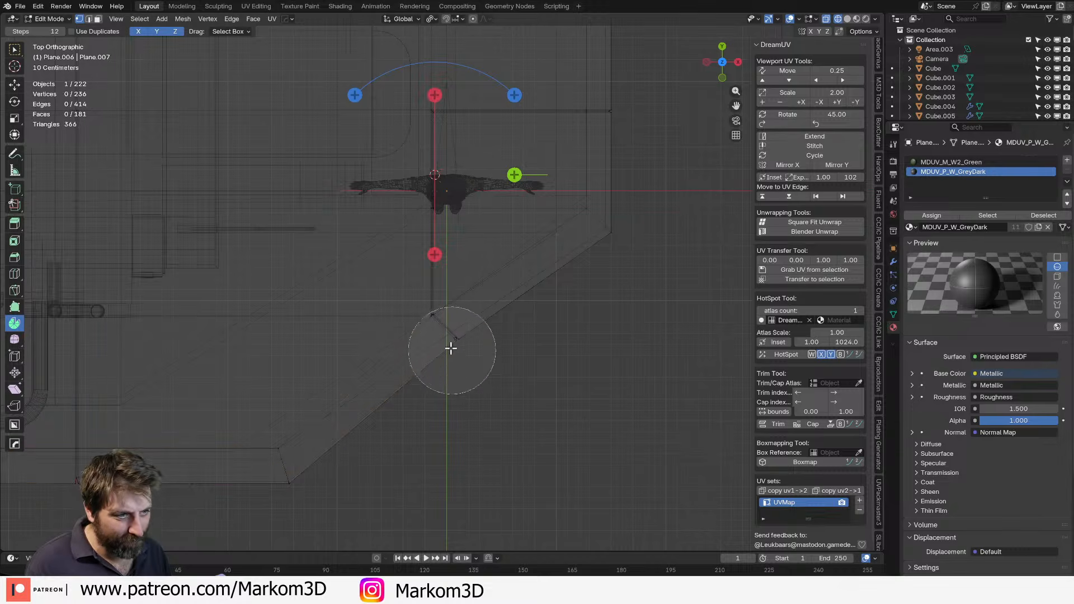
click(453, 342)
right_click(453, 355)
key(g)
key(y)
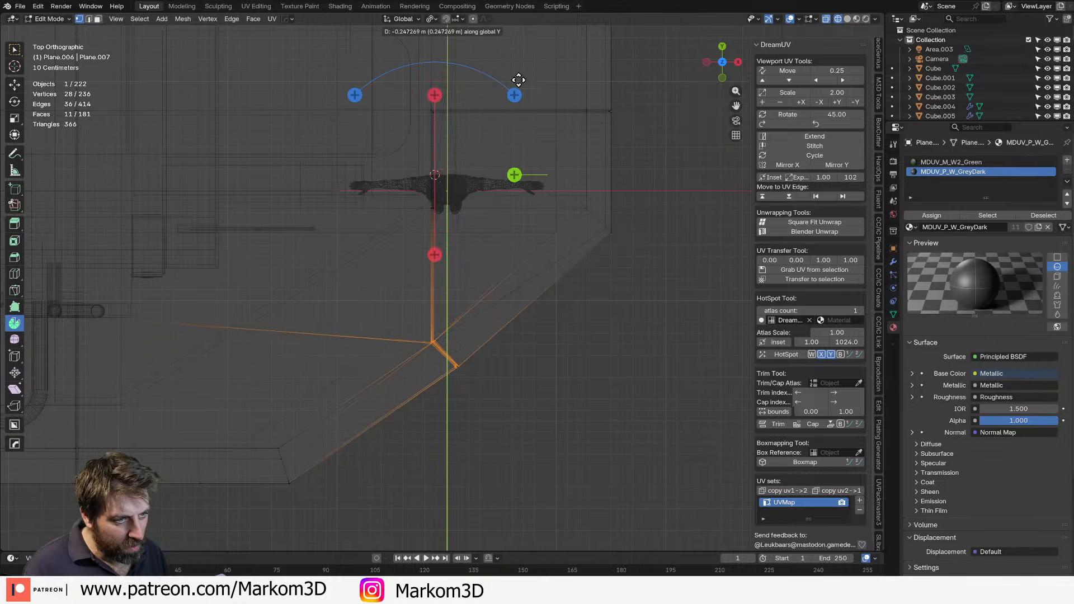
click(522, 504)
scroll(367, 418, down, 2)
key(z)
click(411, 417)
key(Tab)
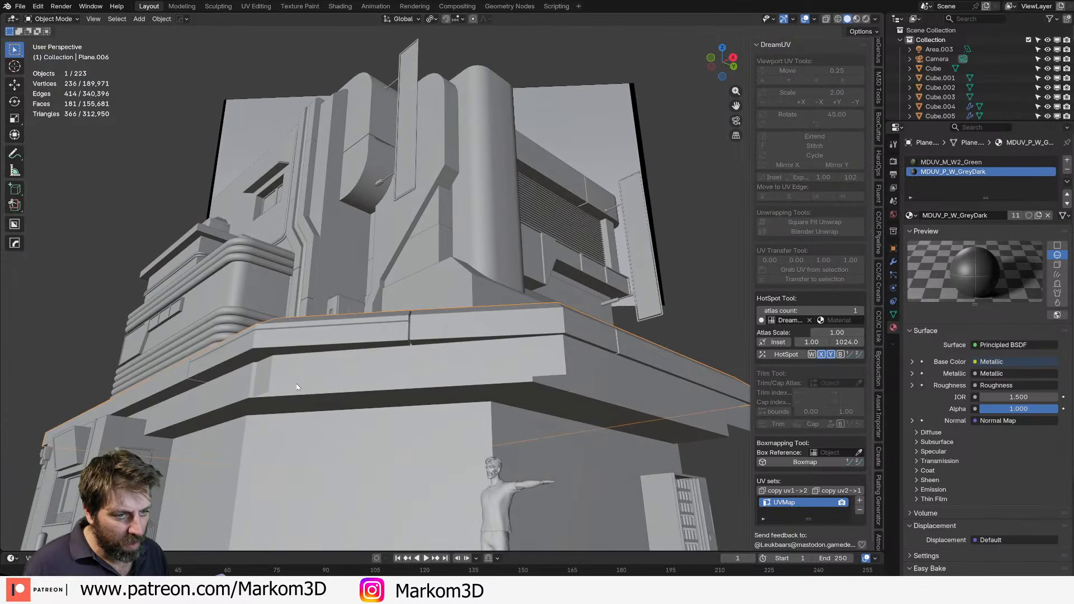
Separate the linked duplicated faces from the fascia band into their own object.
click(294, 376)
key(Tab)
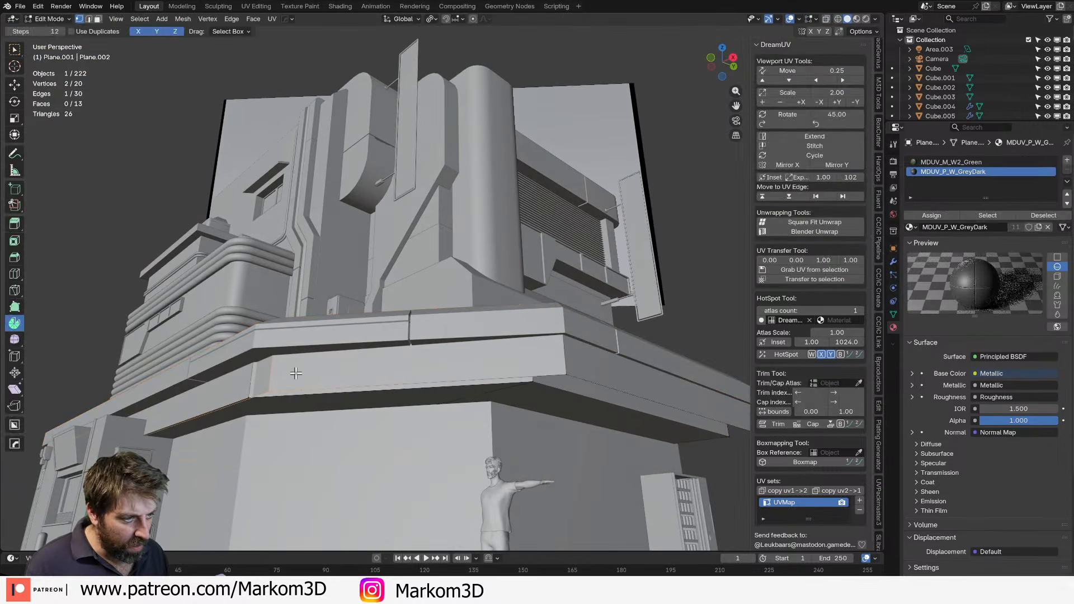
middle_drag(296, 374, 336, 358)
key(l)
key(p)
click(342, 338)
key(Tab)
Move the front face of the separated strip outward along Y so it clears the fascia band.
click(312, 386)
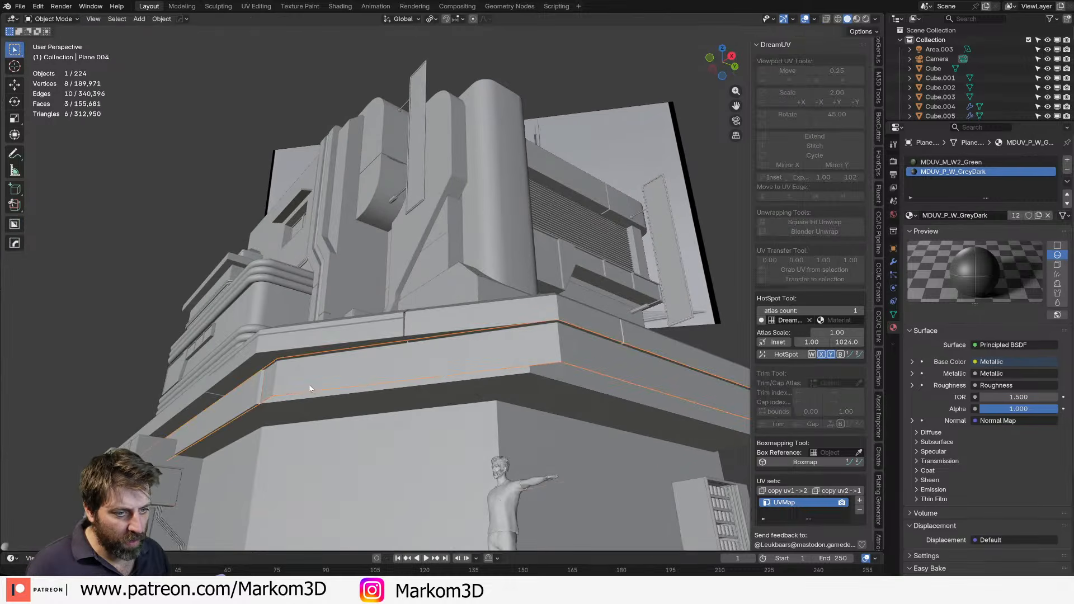
key(Tab)
key(3)
click(269, 386)
key(g)
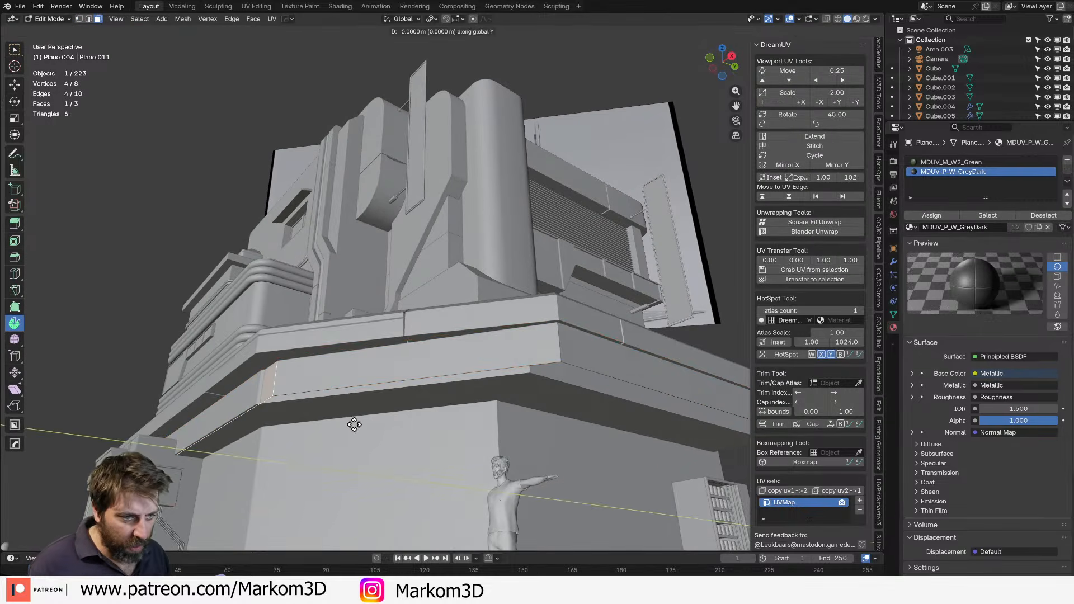
key(y)
click(242, 373)
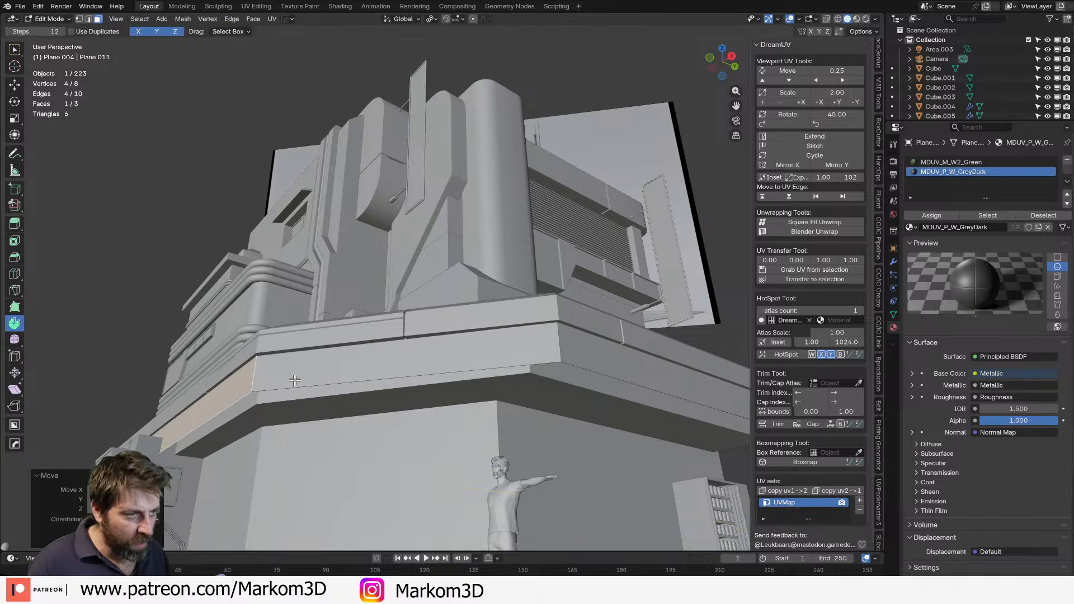
Bevel the strip's two vertical corner edges by about 0.4 m with 13 segments to round the corners.
middle_drag(242, 372, 254, 373)
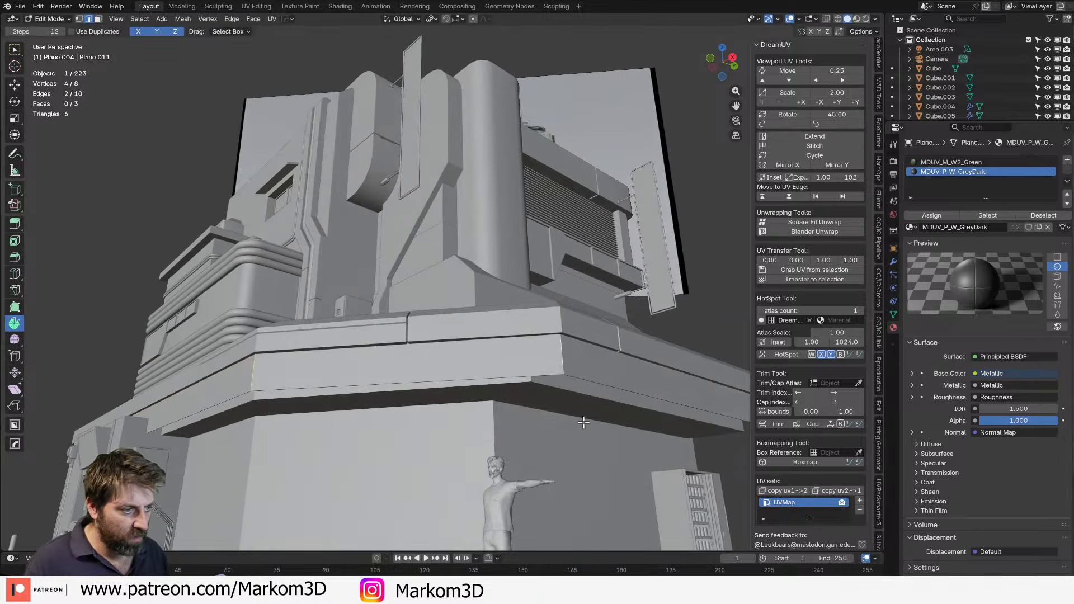
key(ctrl+b)
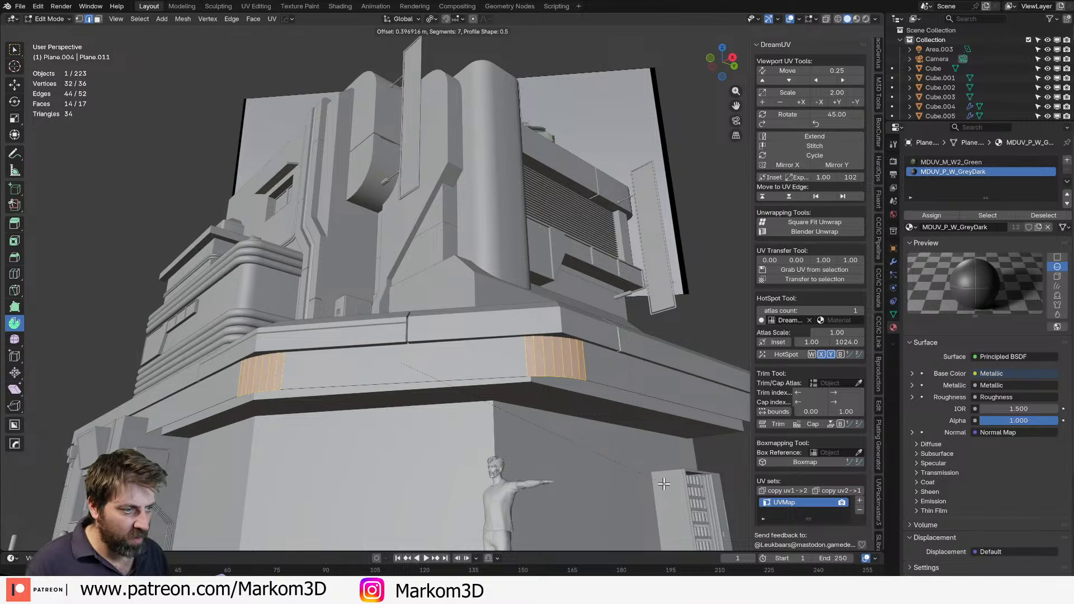
scroll(660, 483, up, 2)
click(660, 482)
key(Tab)
scroll(544, 441, down, 6)
middle_drag(478, 412, 488, 418)
Shorten the rounded strip with crosswise loop cuts on its front and side runs, deleting the faces beyond them.
key(Tab)
key(ctrl+r)
click(351, 330)
click(414, 336)
key(3)
click(302, 325)
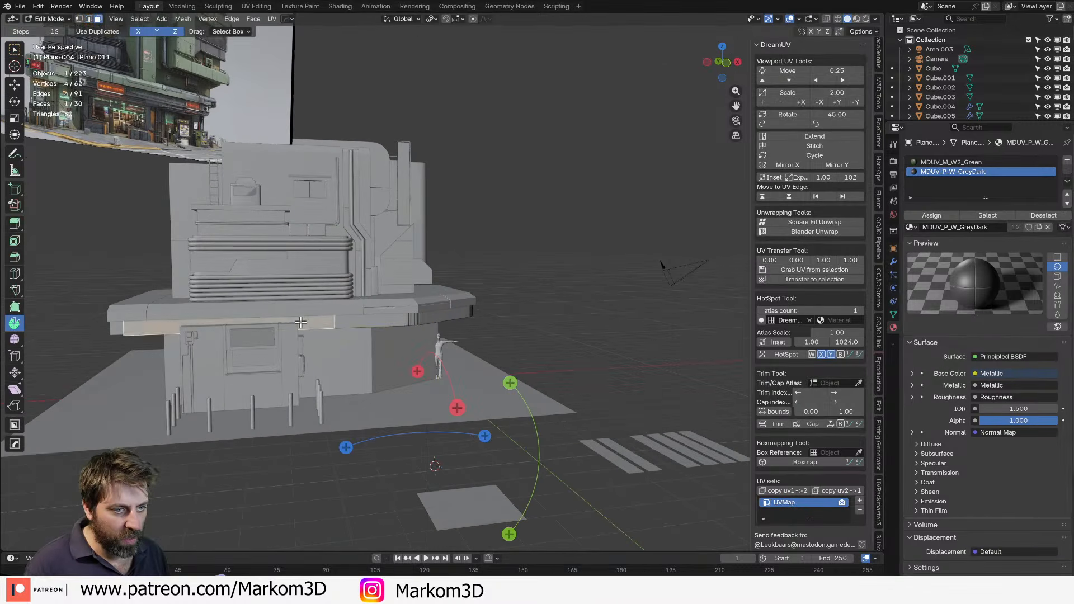
key(x)
click(302, 325)
middle_drag(660, 340, 457, 346)
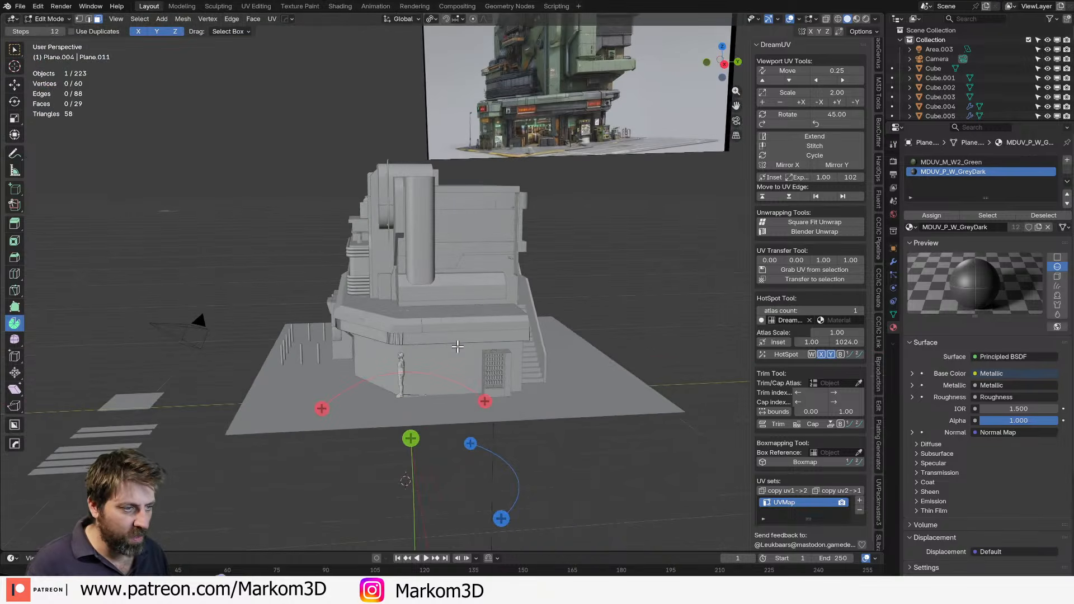
key(ctrl+z)
key(ctrl+z)
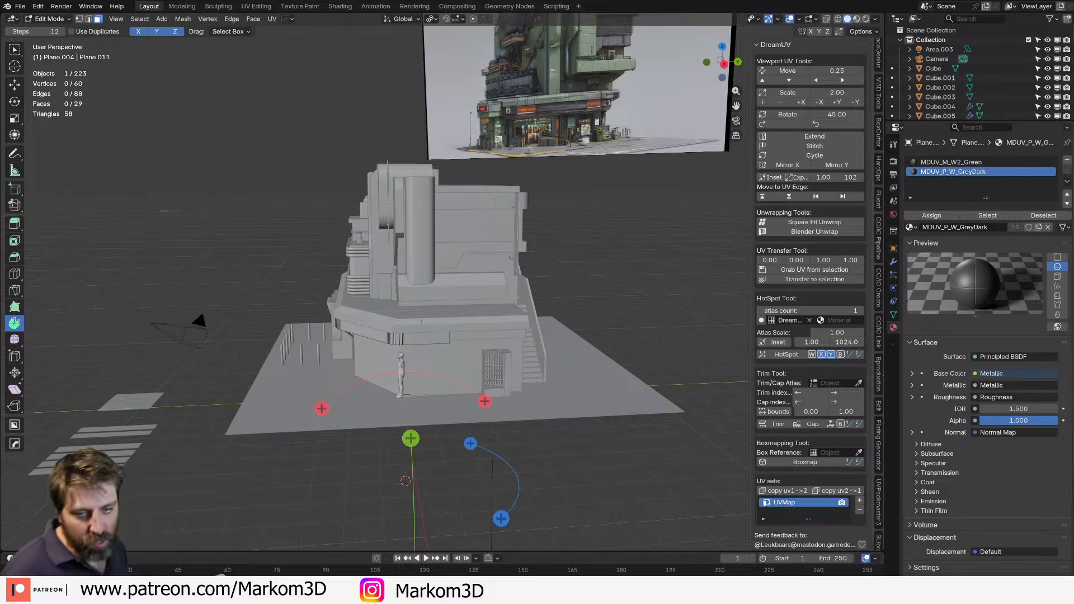
Select all faces of the shortened strip and unwrap them with the Angle Based method.
middle_drag(364, 452, 485, 386)
scroll(436, 431, up, 4)
scroll(390, 419, up, 2)
key(ctrl+r)
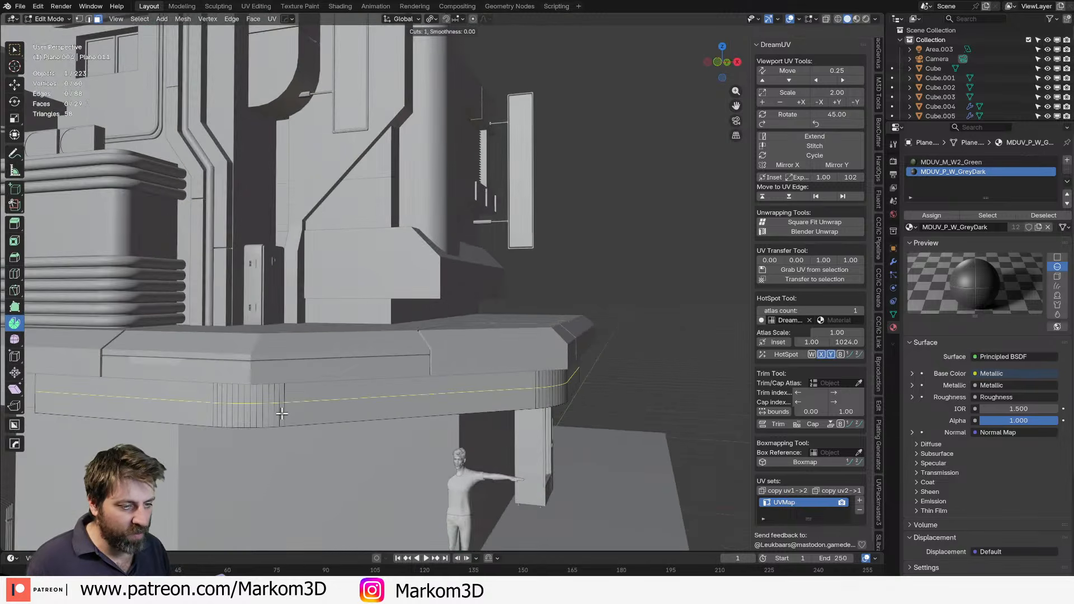
key(Escape)
key(Tab)
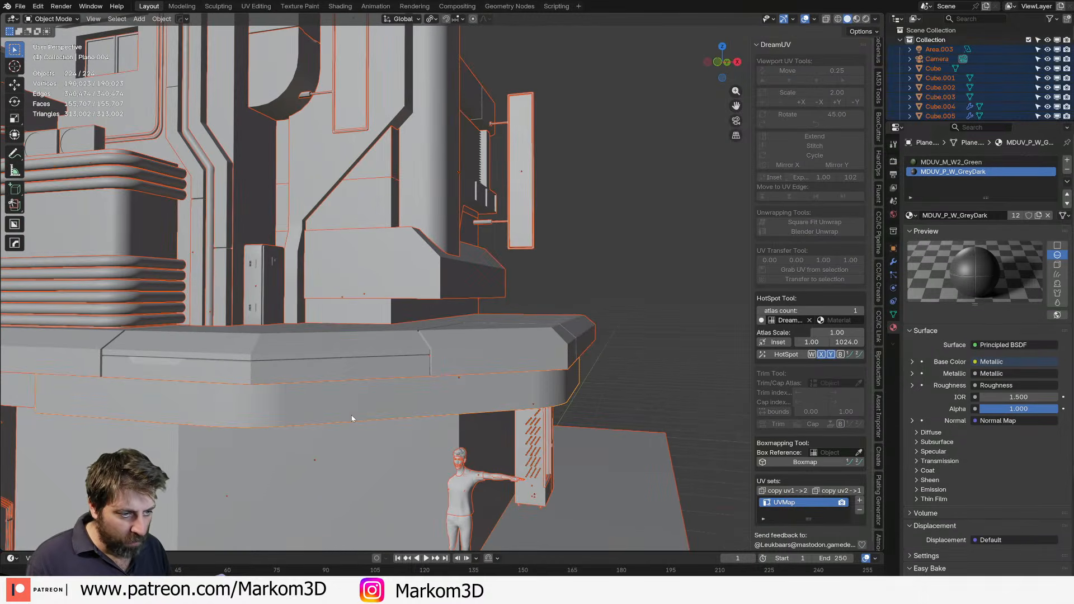
click(352, 417)
key(Tab)
key(u)
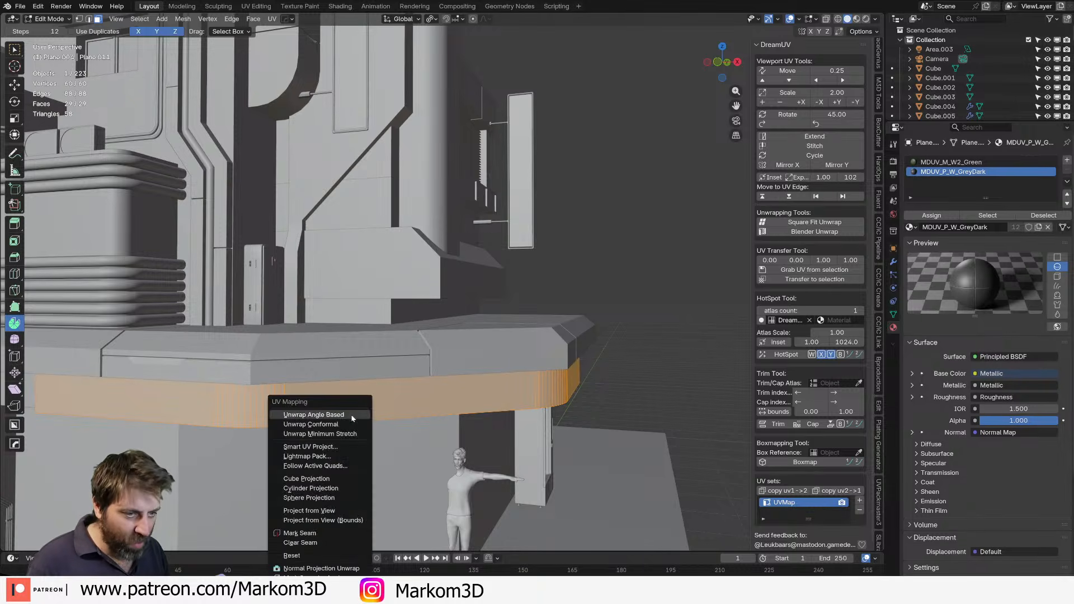
click(351, 415)
Add six evenly spaced lengthwise loop cuts along the strip.
middle_drag(293, 416, 282, 401)
key(ctrl+r)
scroll(271, 385, up, 5)
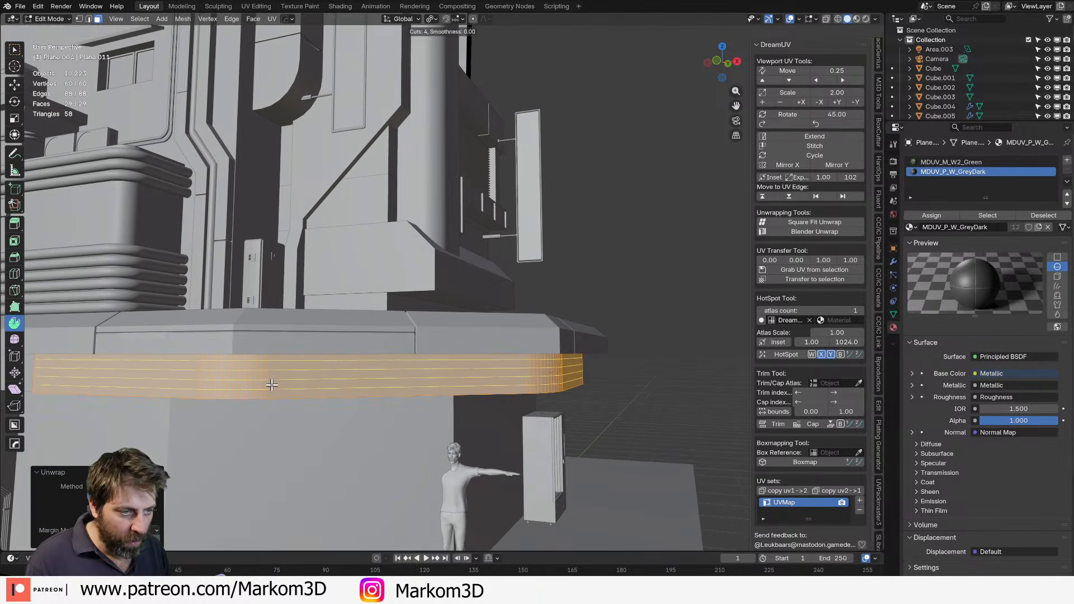
click(271, 385)
right_click(271, 385)
Bevel the lengthwise loops by about 0.003 m with 13 segments and delete the beveled faces to split the strip into slats.
middle_drag(271, 385, 497, 465)
key(ctrl+b)
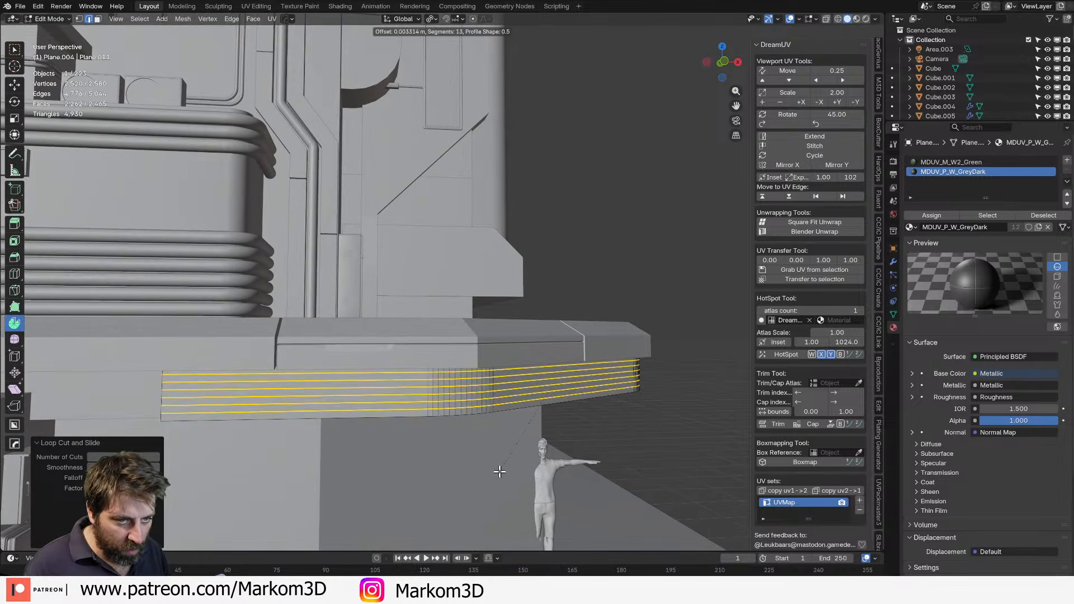
click(500, 473)
key(x)
click(500, 474)
Extrude the lower edge loop of the lowest slat slightly downward along Z.
middle_drag(485, 454, 345, 379)
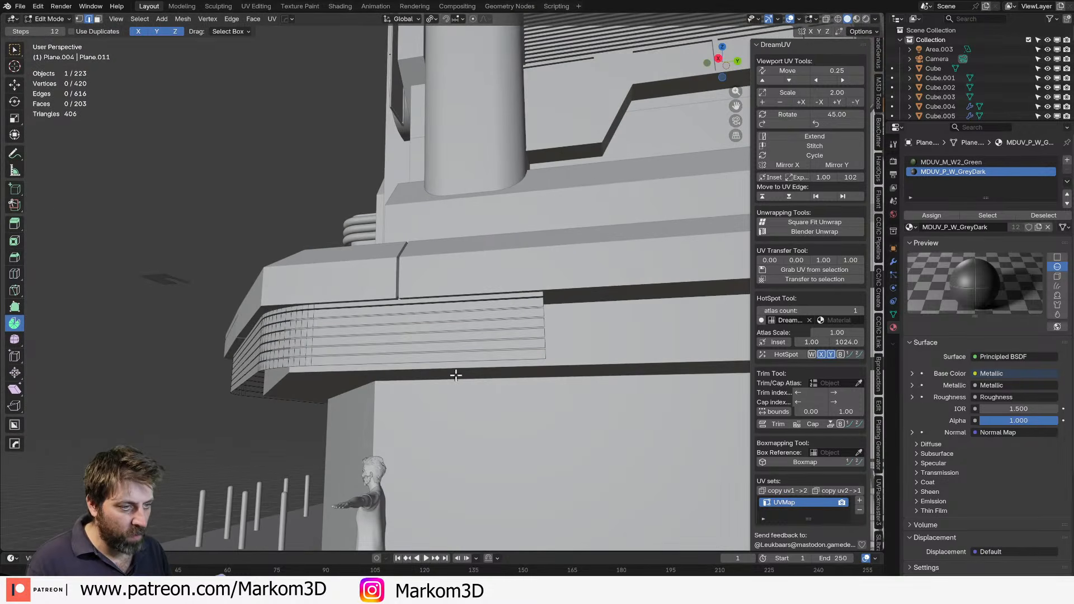
alt+click(520, 363)
scroll(532, 401, up, 3)
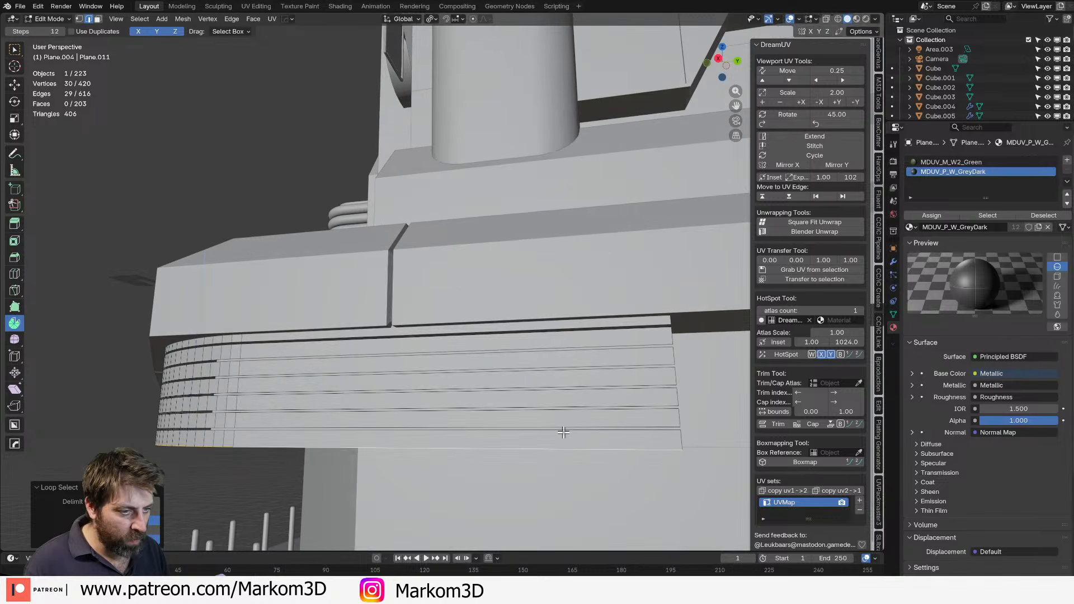
key(e)
key(z)
click(564, 485)
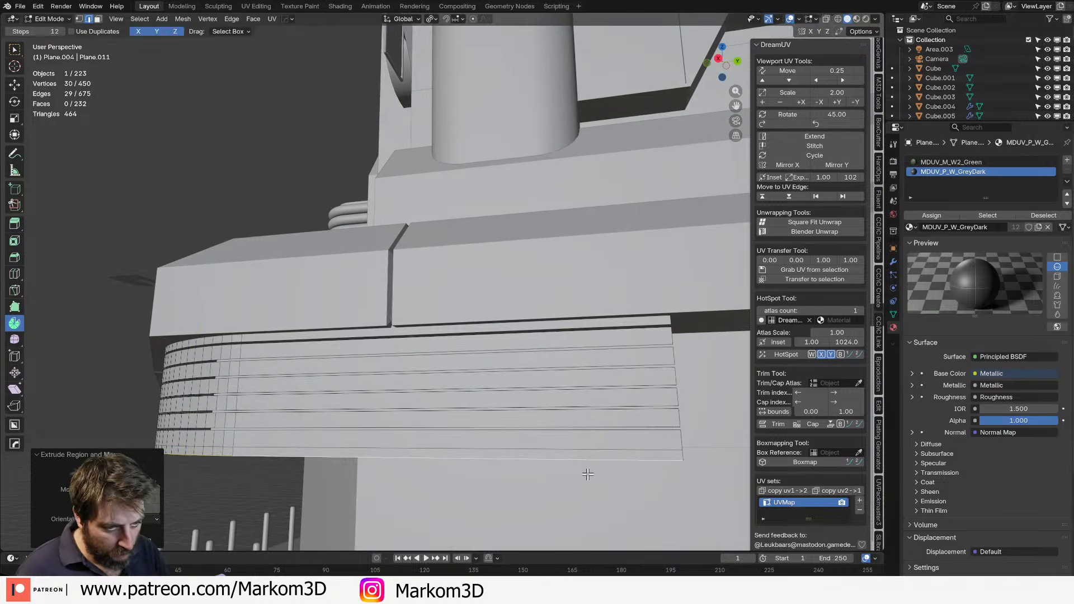
Bevel the loop above the extruded lip by 0.00334 m with 13 segments and delete only the beveled faces.
alt+click(578, 449)
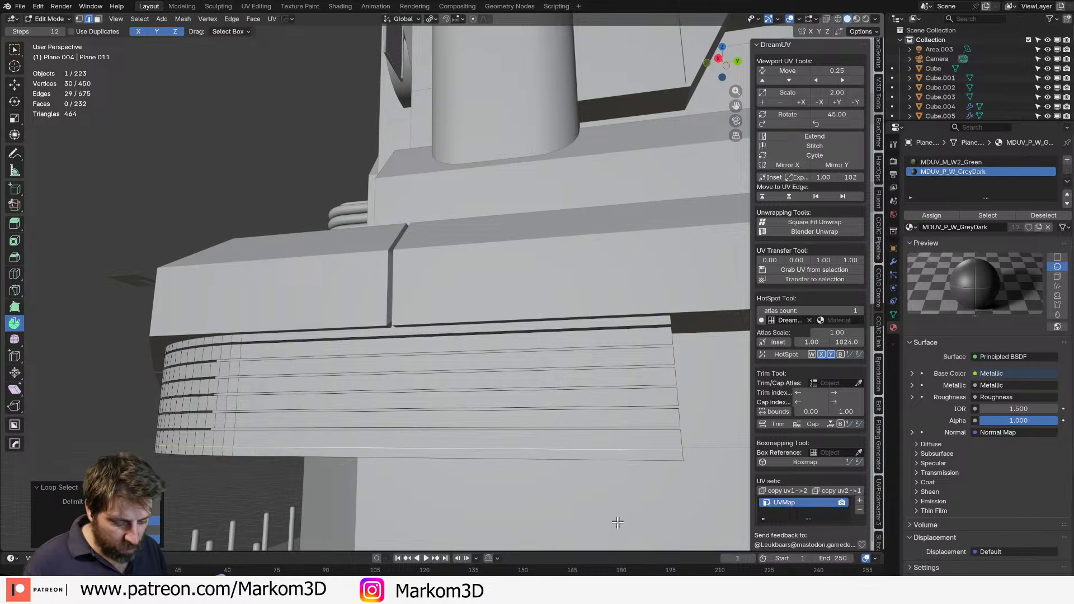
key(ctrl+b)
click(621, 522)
key(x)
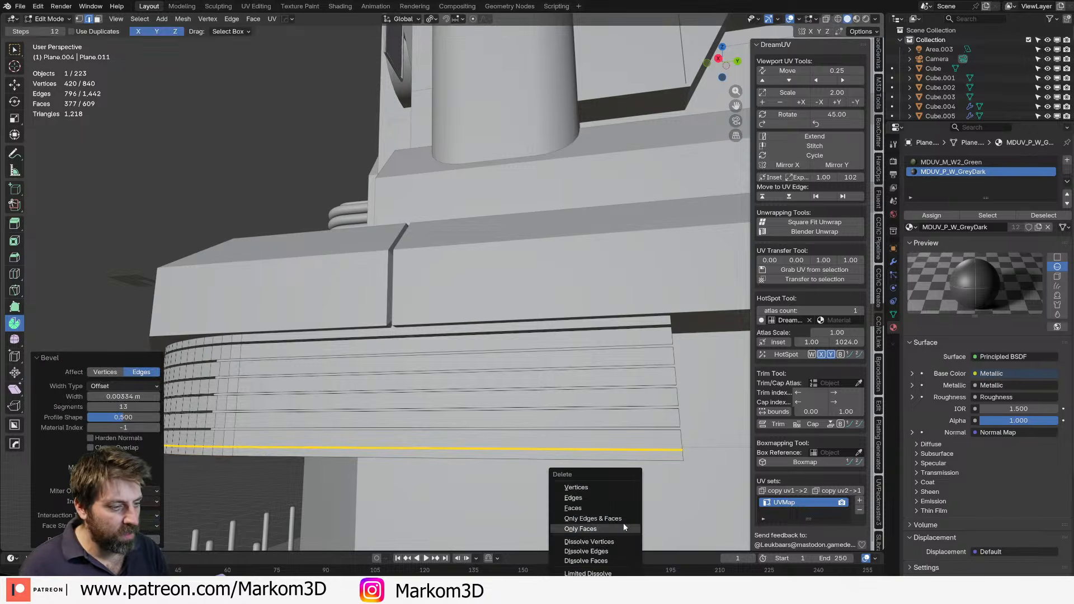
click(624, 522)
key(3)
click(610, 455)
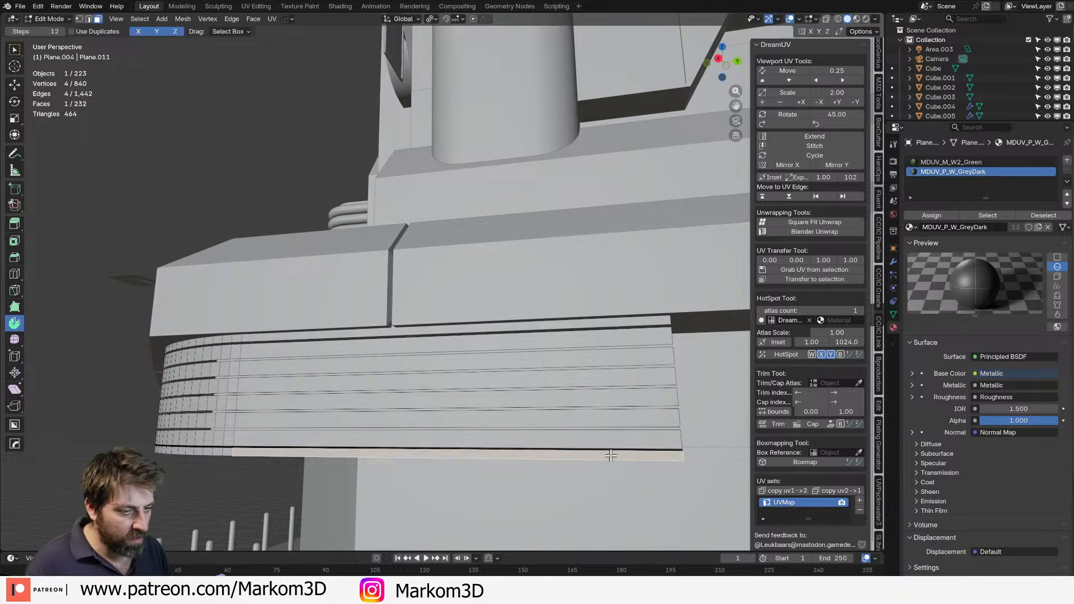
middle_drag(611, 456, 586, 470)
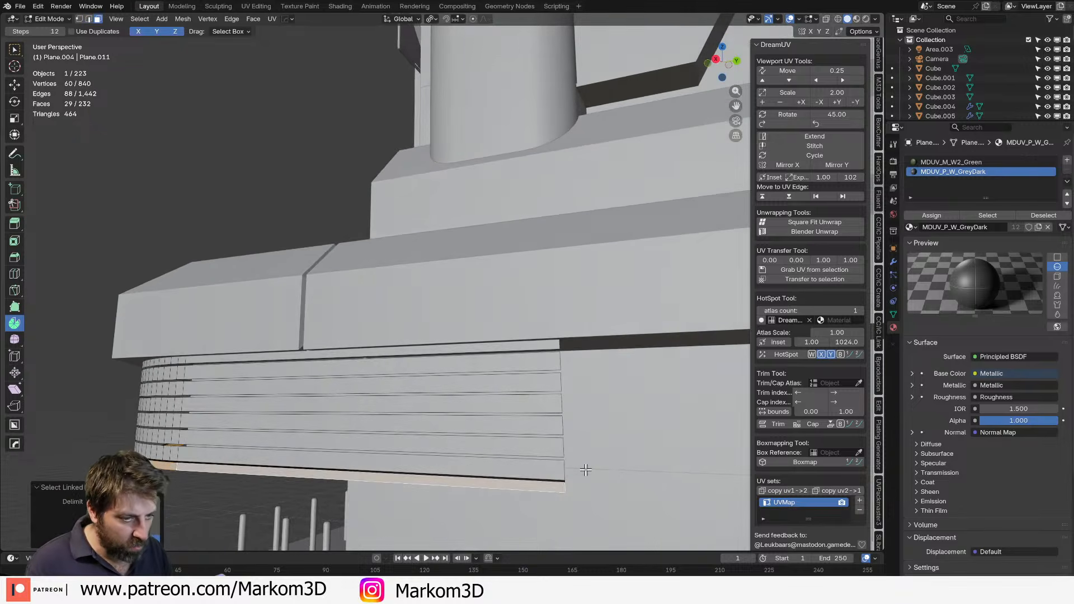
shift+middle_drag(374, 542, 383, 434)
scroll(361, 454, up, 5)
scroll(408, 414, down, 7)
scroll(384, 433, up, 7)
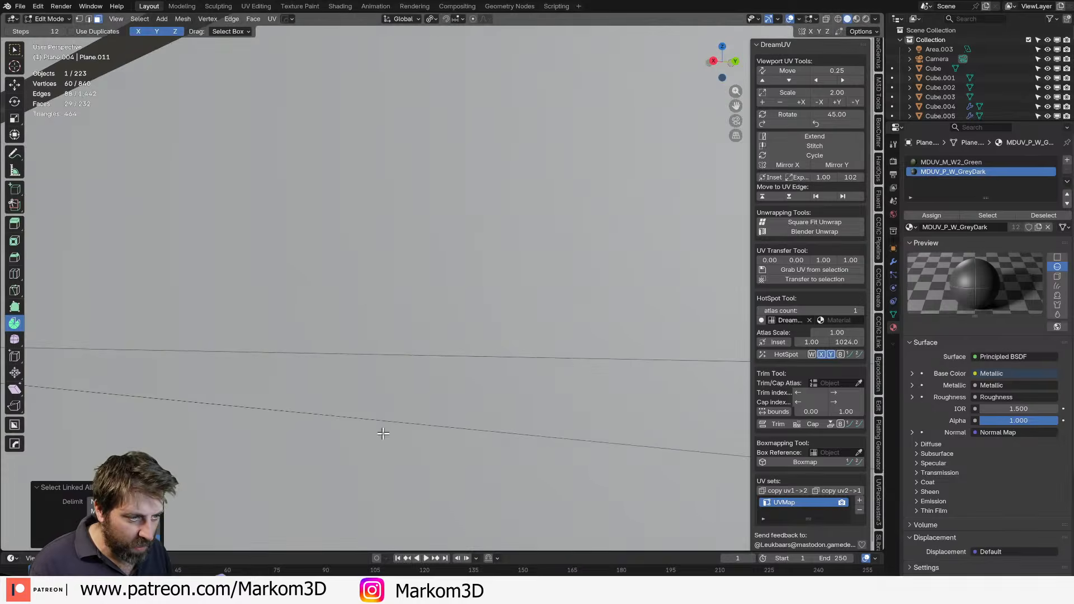
Undo back to the beveled gap selection above the lowest lip and delete it using the Faces option.
key(ctrl+z)
scroll(431, 478, down, 5)
key(ctrl+z)
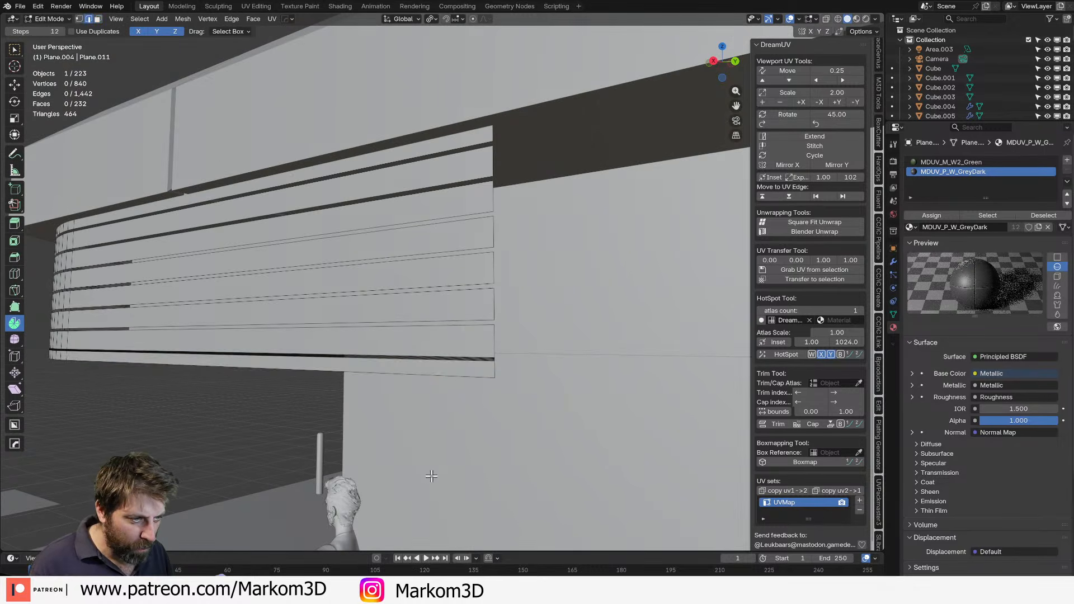
key(ctrl+z)
key(x)
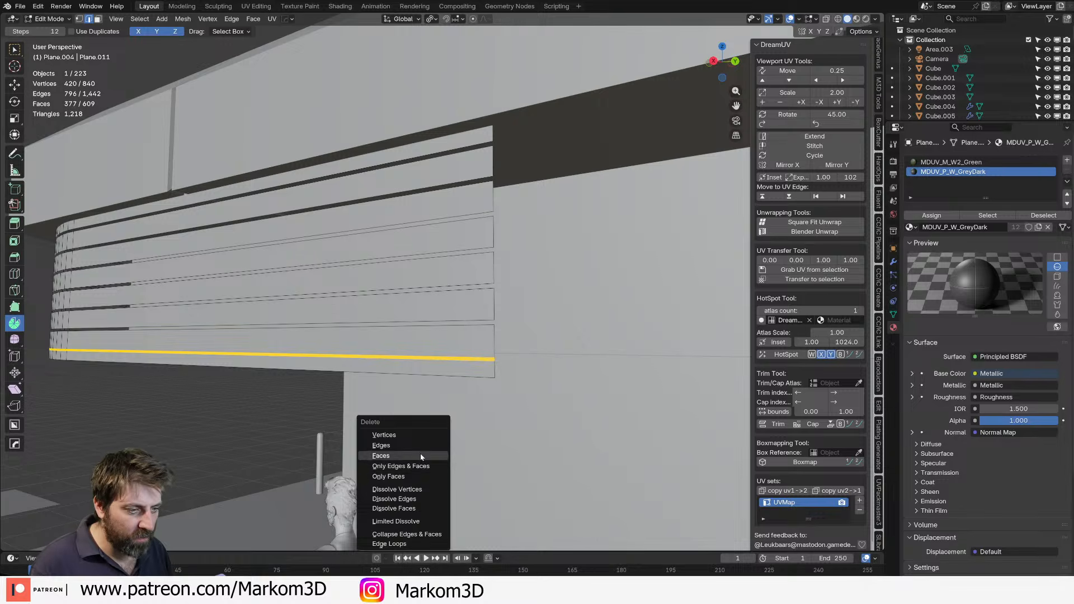
click(421, 457)
Extrude the linked faces of the detached lowest lip in place and fatten them about 0.0035 m along their normals.
key(ctrl+l)
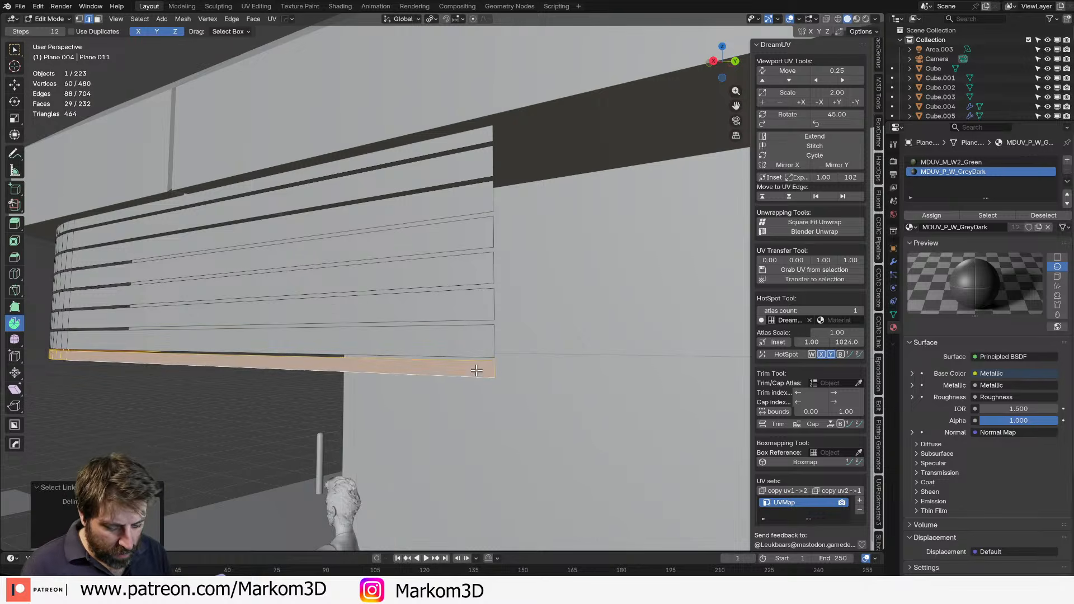
key(e)
right_click(477, 372)
key(alt+s)
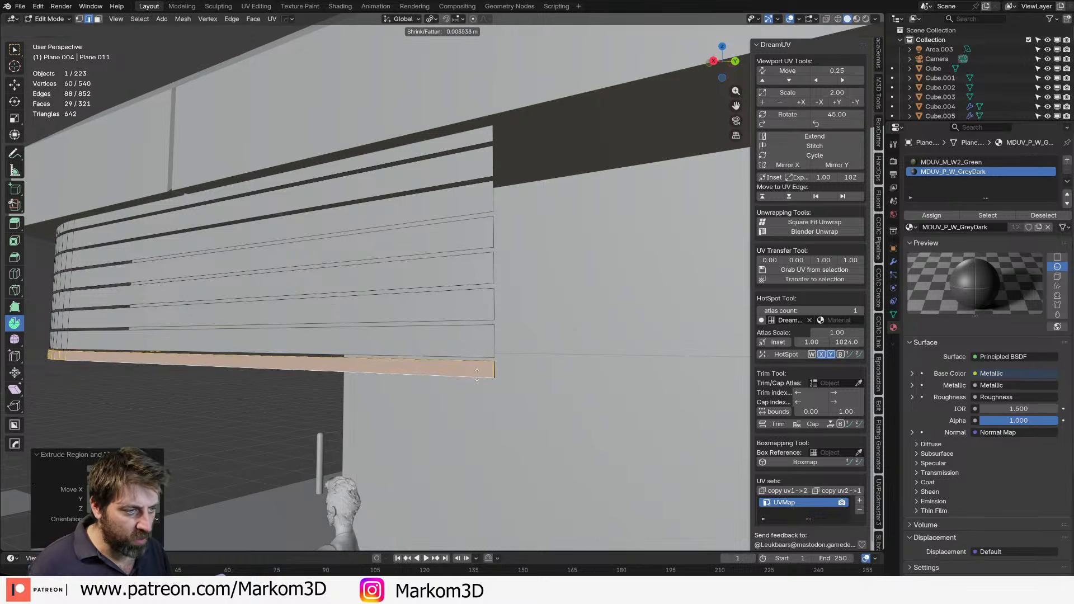
click(478, 374)
middle_drag(477, 374, 303, 314)
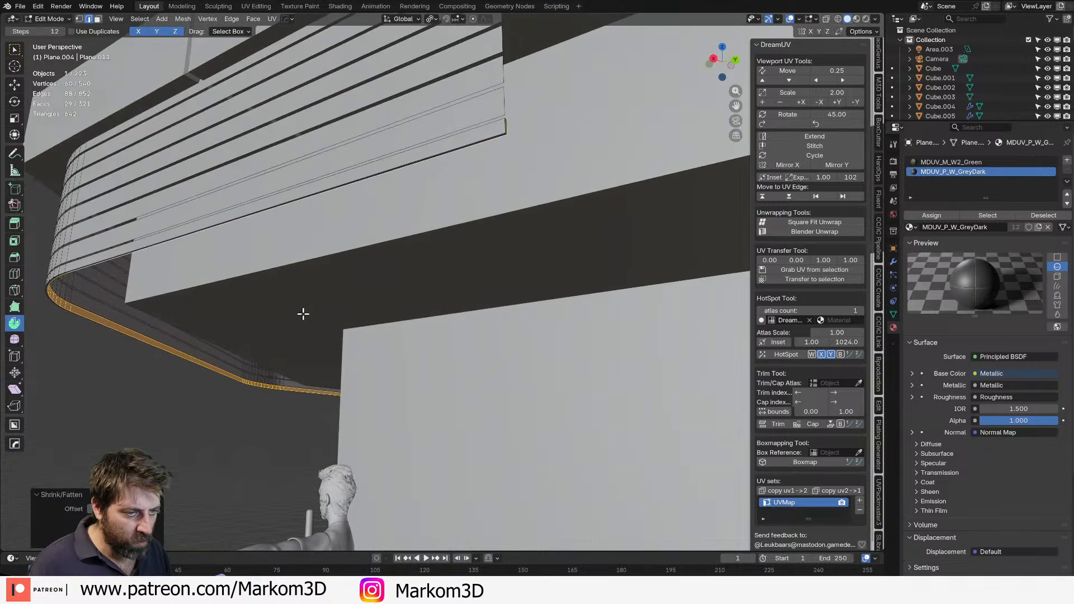
Examine the thickness of the extruded lip from above in wireframe display.
key(KP_7)
key(z)
click(147, 317)
scroll(626, 334, down, 3)
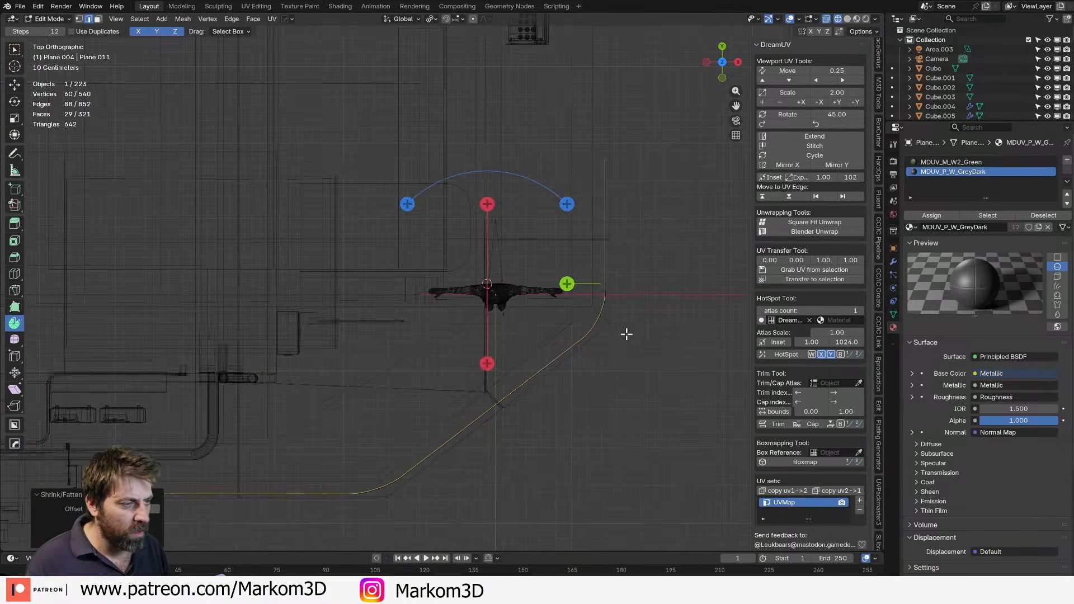
shift+middle_drag(649, 241, 555, 335)
scroll(555, 335, up, 5)
scroll(556, 335, up, 1)
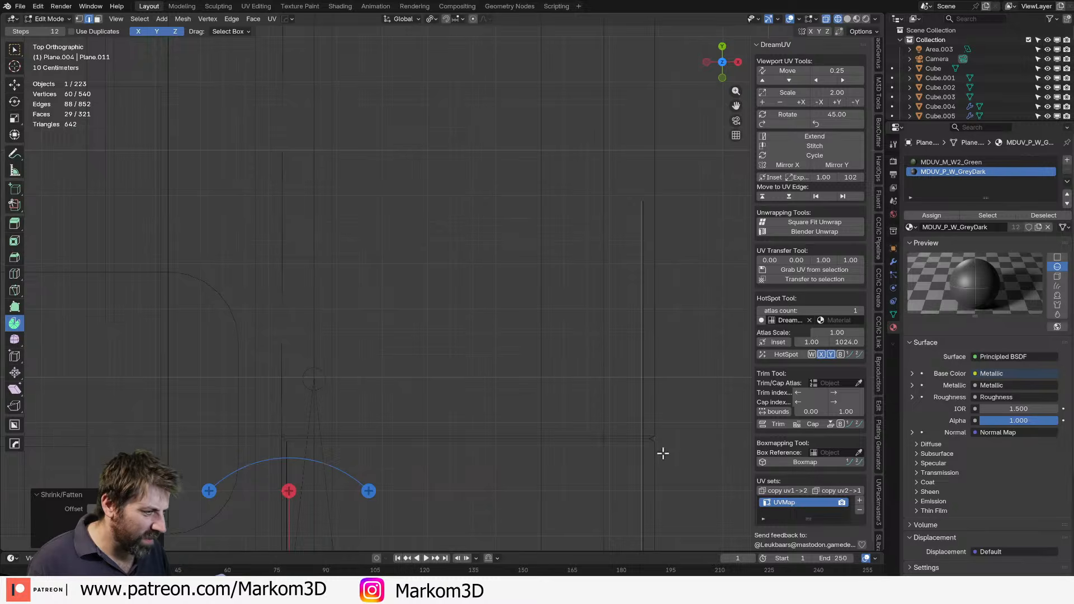
key(z)
mouse_move(663, 454)
shift+middle_down()
mouse_move(645, 354)
mouse_move(563, 267)
mouse_move(540, 286)
mouse_move(525, 329)
shift+middle_up()
click(717, 353)
scroll(664, 379, down, 3)
Select the whole lowest lip, replace the MDUV_P_W_GreyDark slot's material with MDUV_M_W2_Grey, and assign it to the lip.
key(ctrl+l)
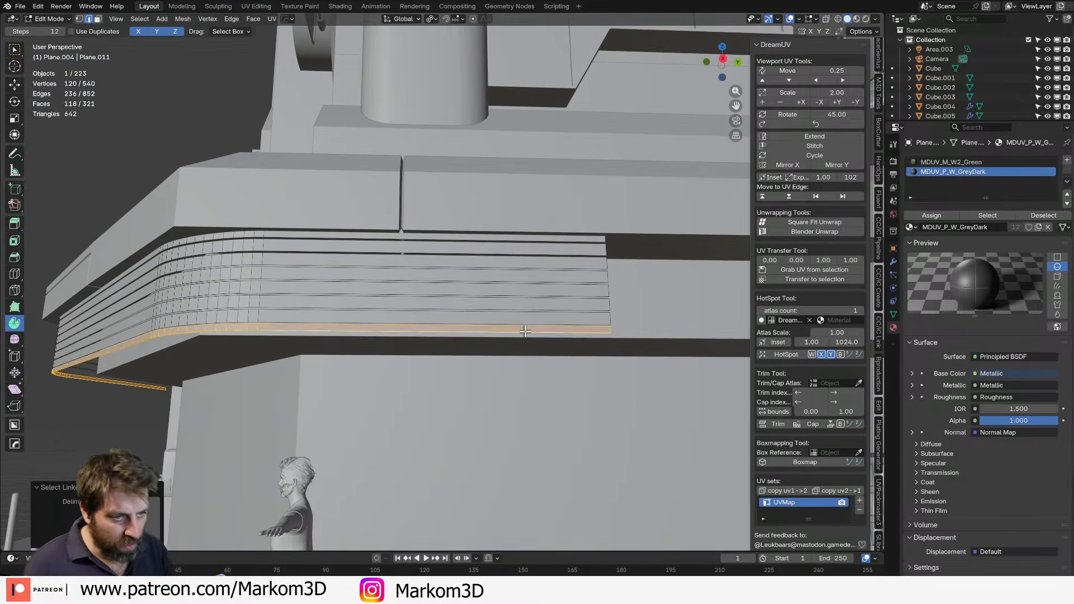
click(911, 227)
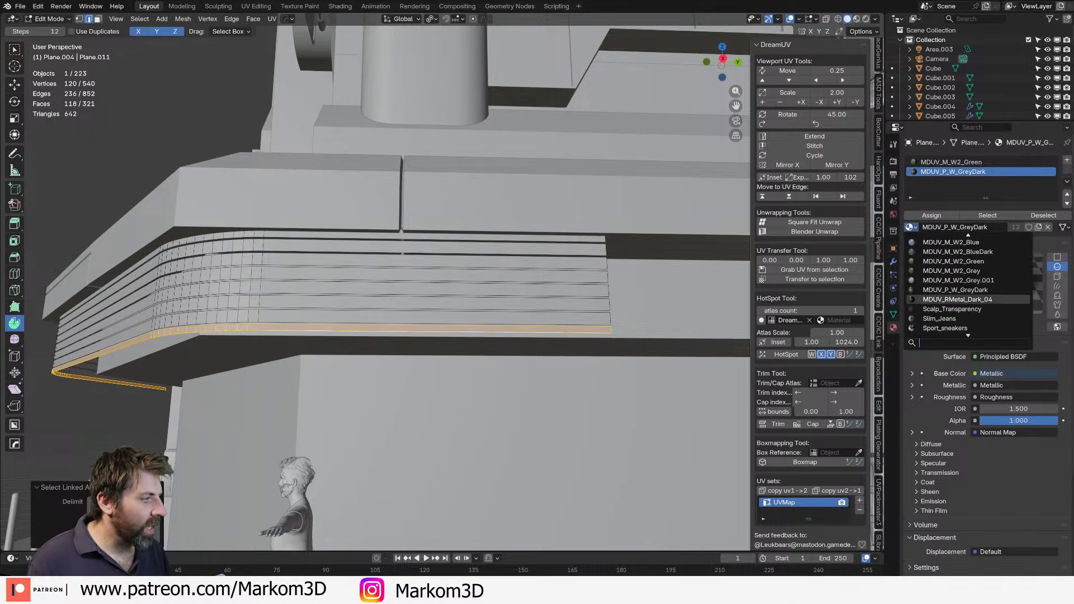
click(951, 270)
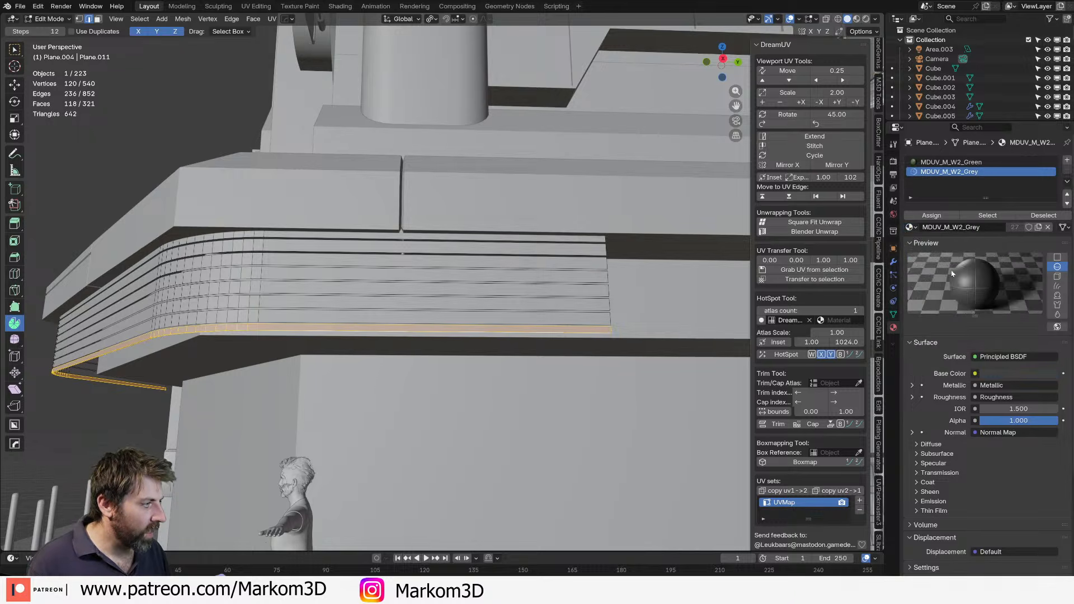
click(931, 216)
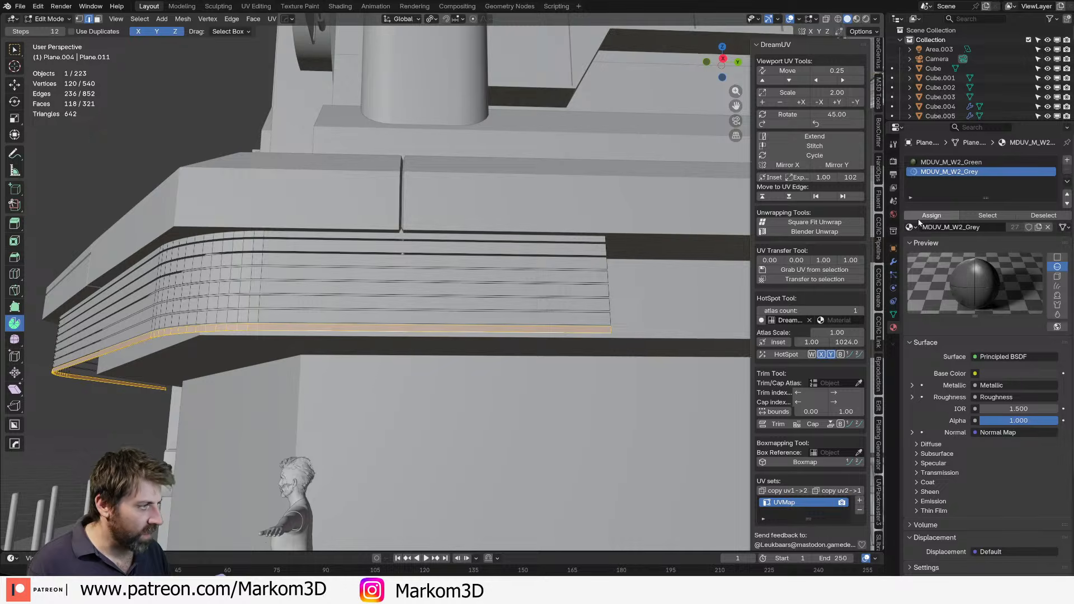
key(3)
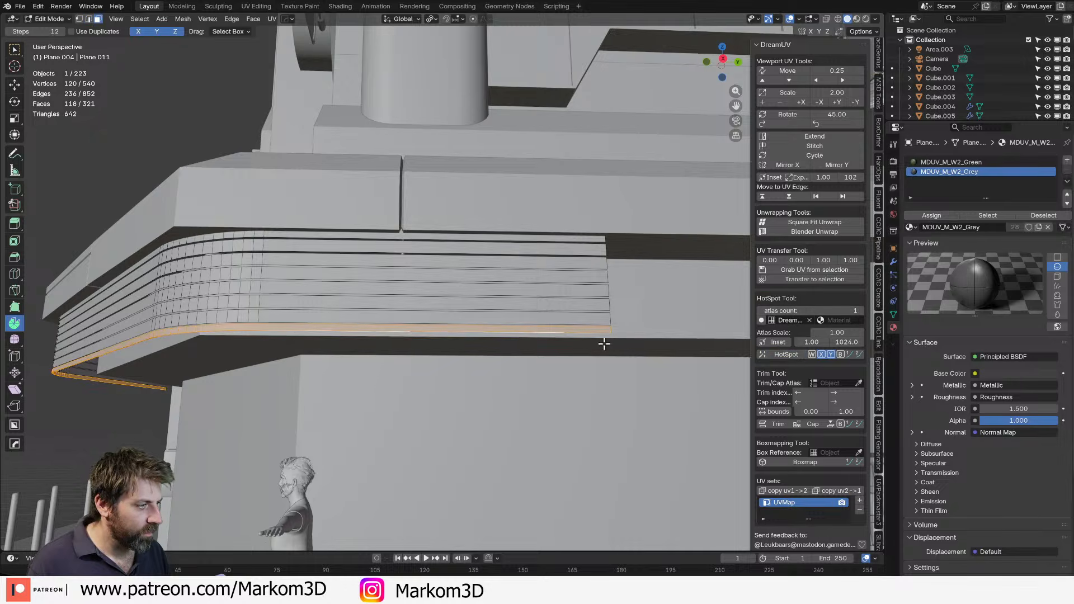
Remove the MDUV_M_W2_Green material slot from the slat strip.
scroll(530, 336, down, 2)
key(Tab)
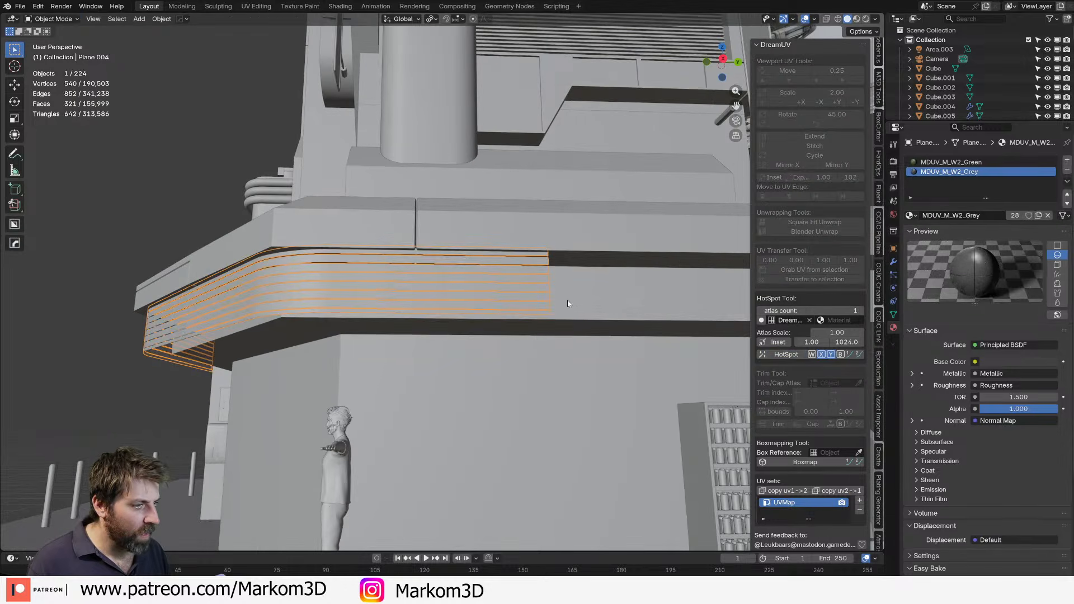
click(972, 162)
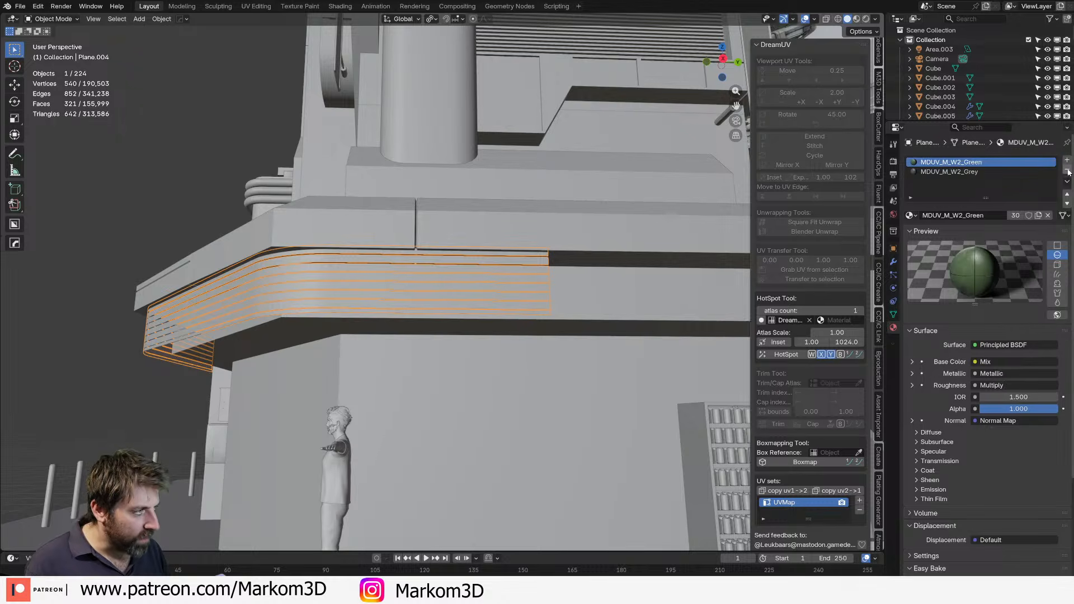
click(1068, 170)
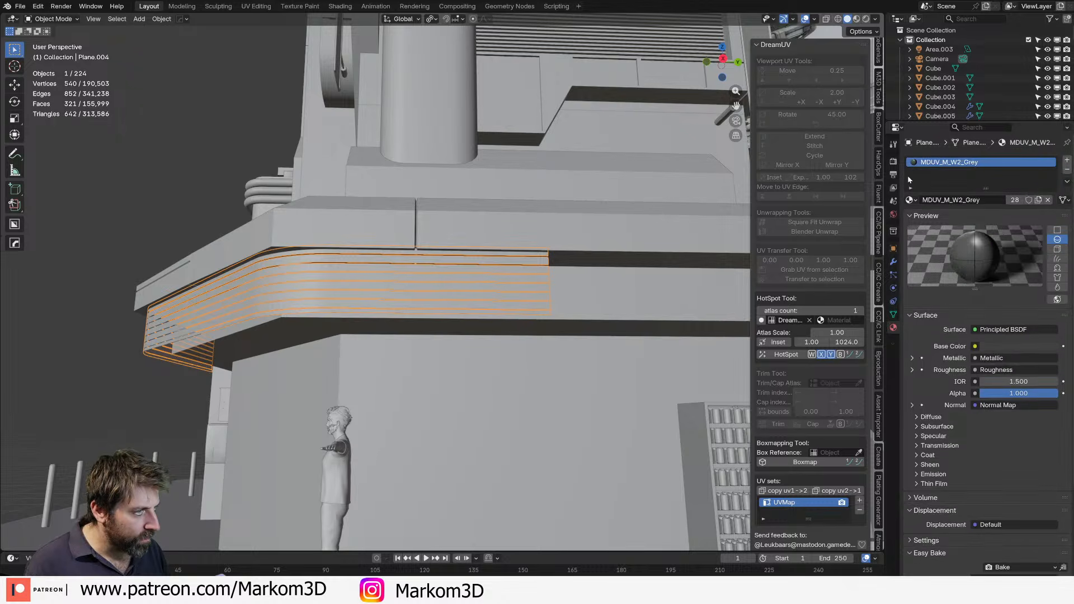
Add a second material slot to the slat strip and set it to T_Signs_Skateboards.
scroll(615, 178, down, 2)
middle_drag(567, 177, 621, 191)
click(570, 116)
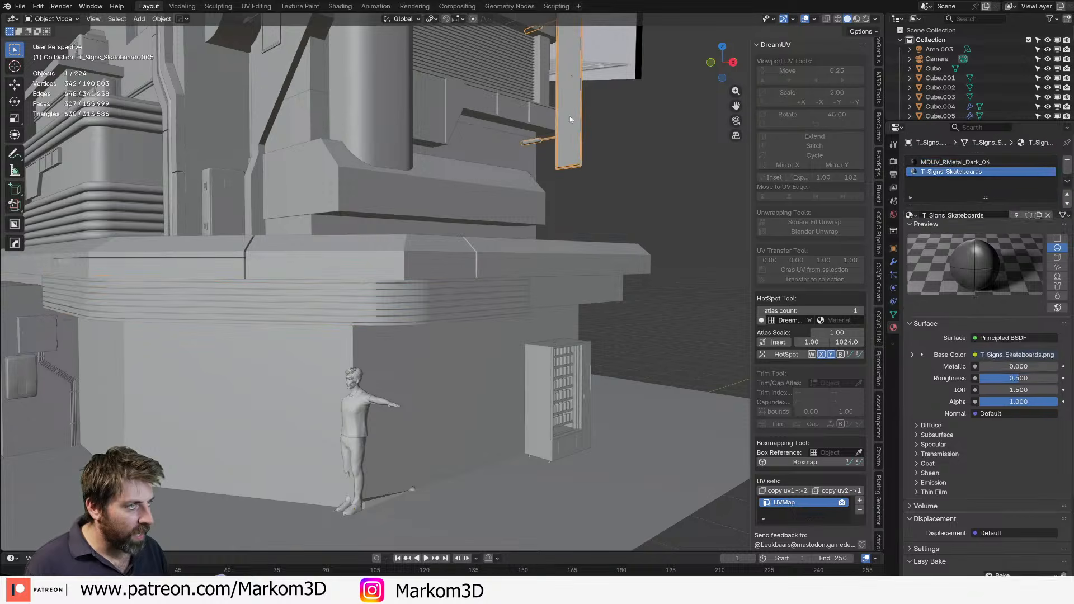
click(521, 306)
click(1002, 172)
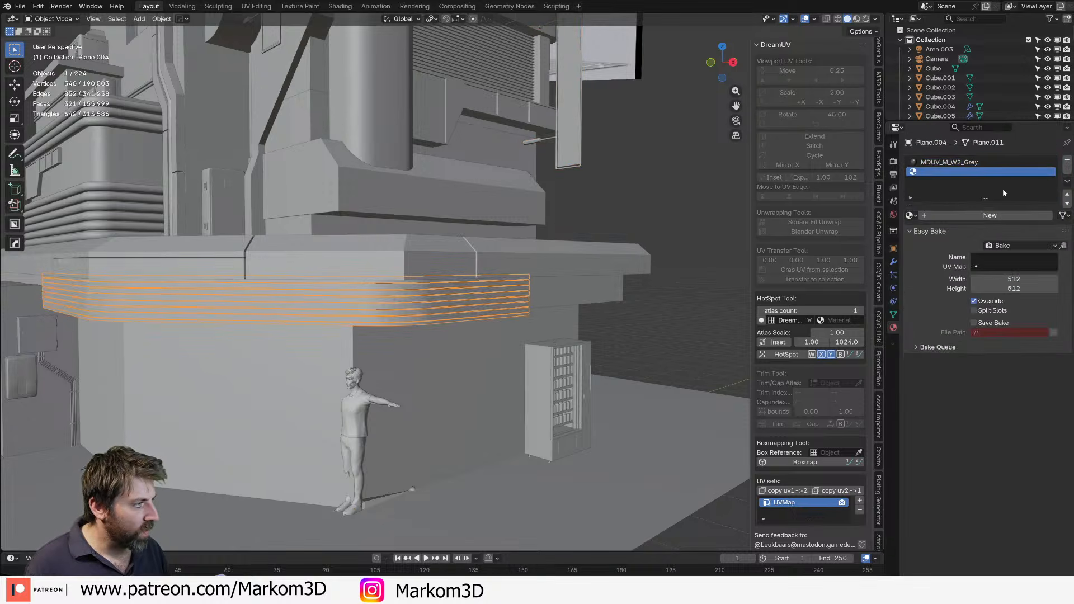
click(910, 216)
text(SKAR)
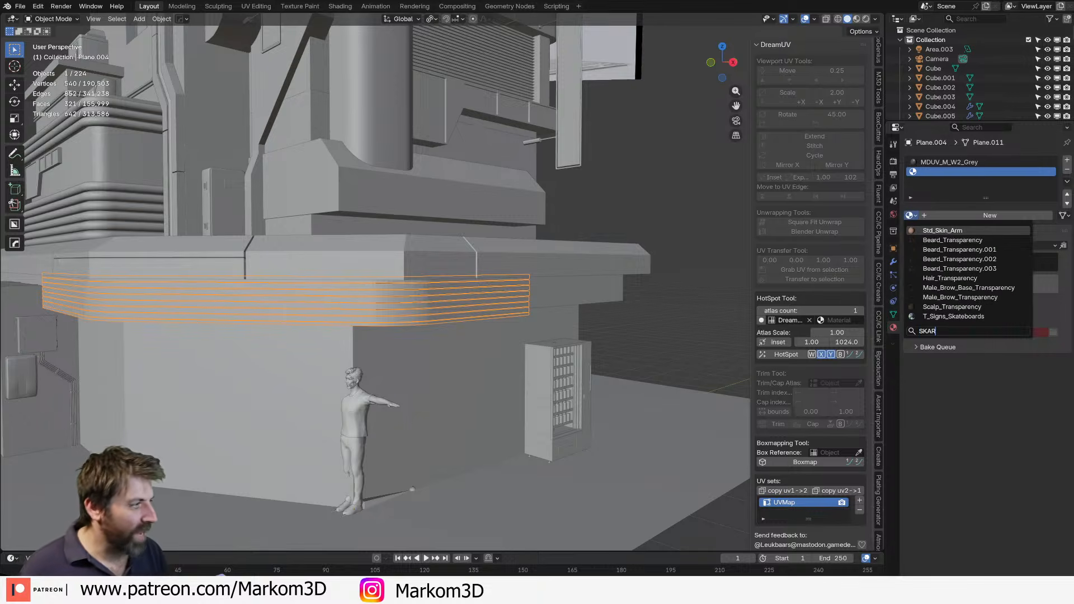
key(BackSpace)
text(T)
key(Return)
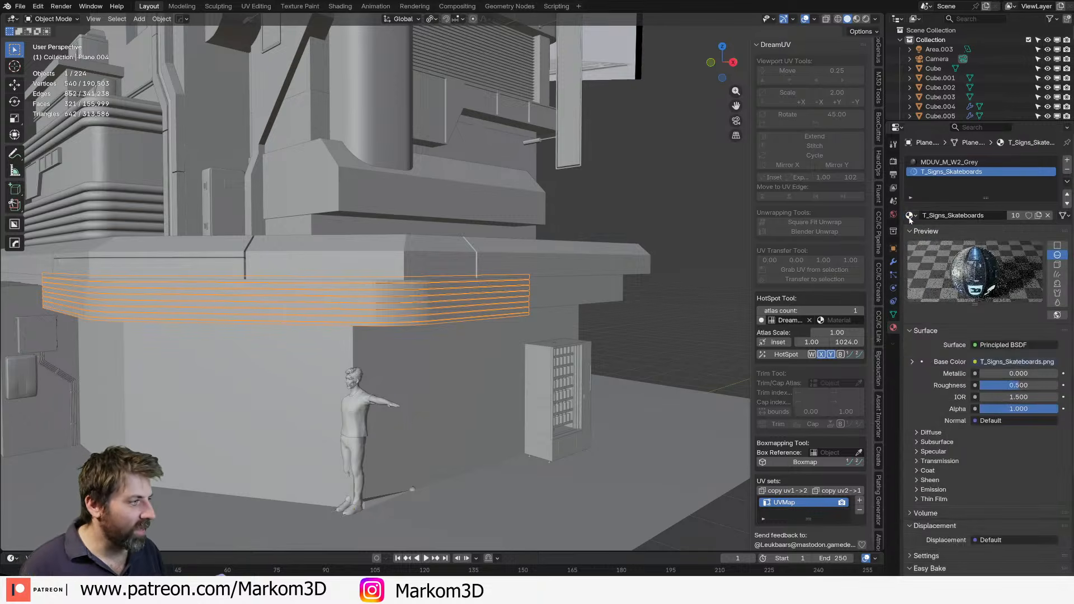
Select all slats except the lowest lip and assign the T_Signs_Skateboards material to them.
key(Tab)
click(514, 316)
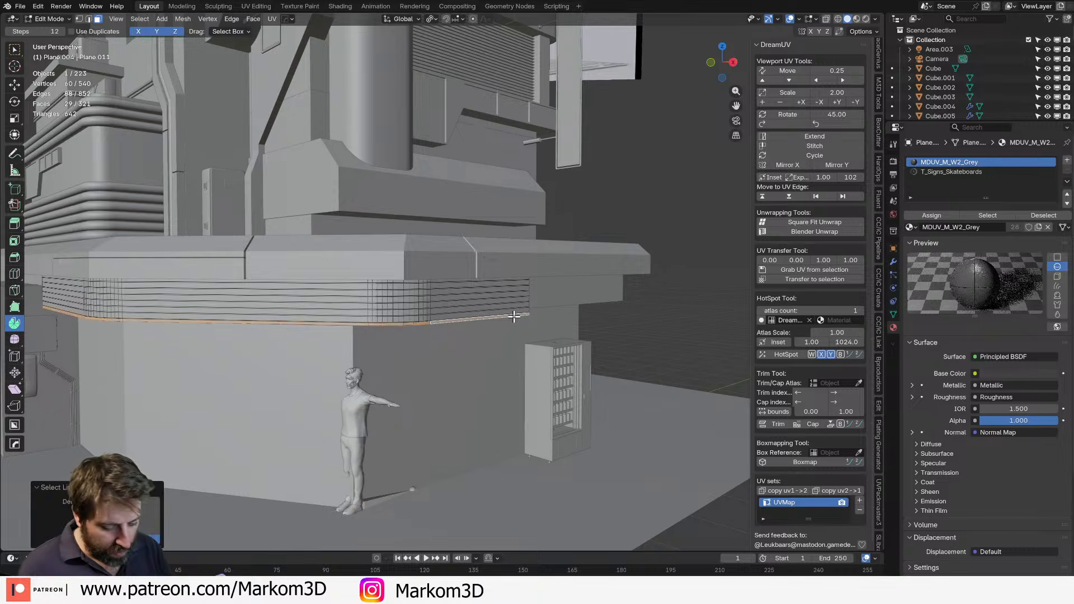
key(ctrl+l)
key(ctrl+z)
key(1)
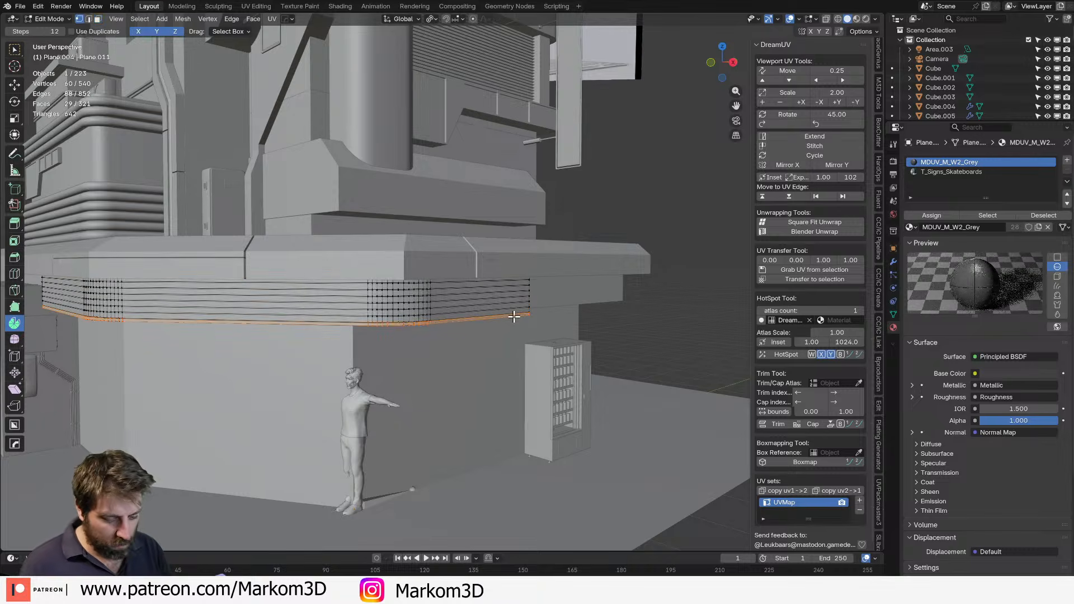
key(ctrl+l)
key(ctrl+i)
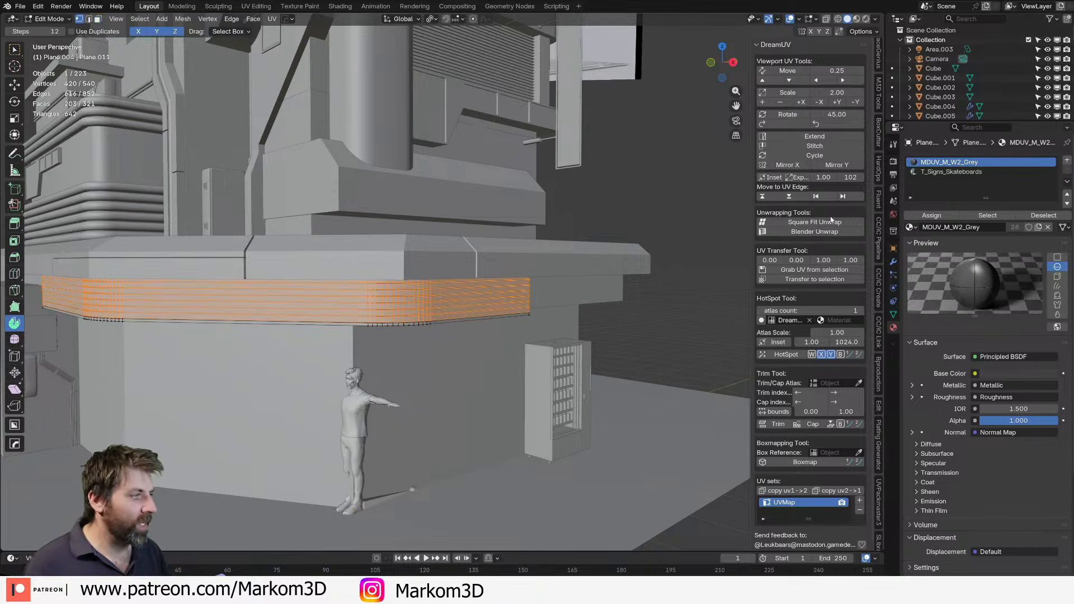
click(931, 173)
click(931, 218)
scroll(424, 335, down, 4)
key(Tab)
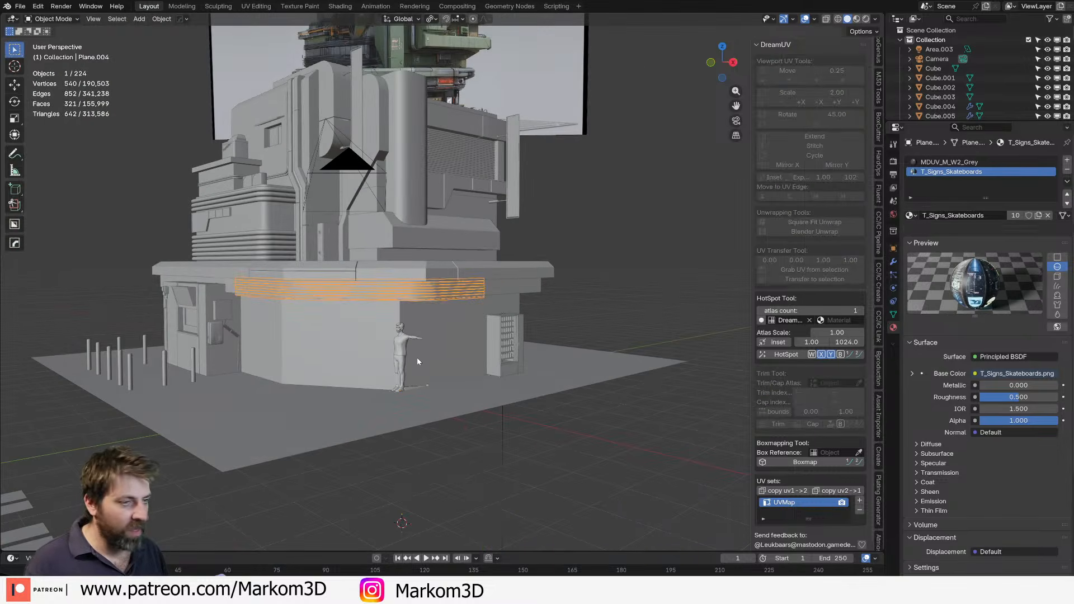
Switch to the UV Editing workspace and select all UVs of the slats.
click(340, 7)
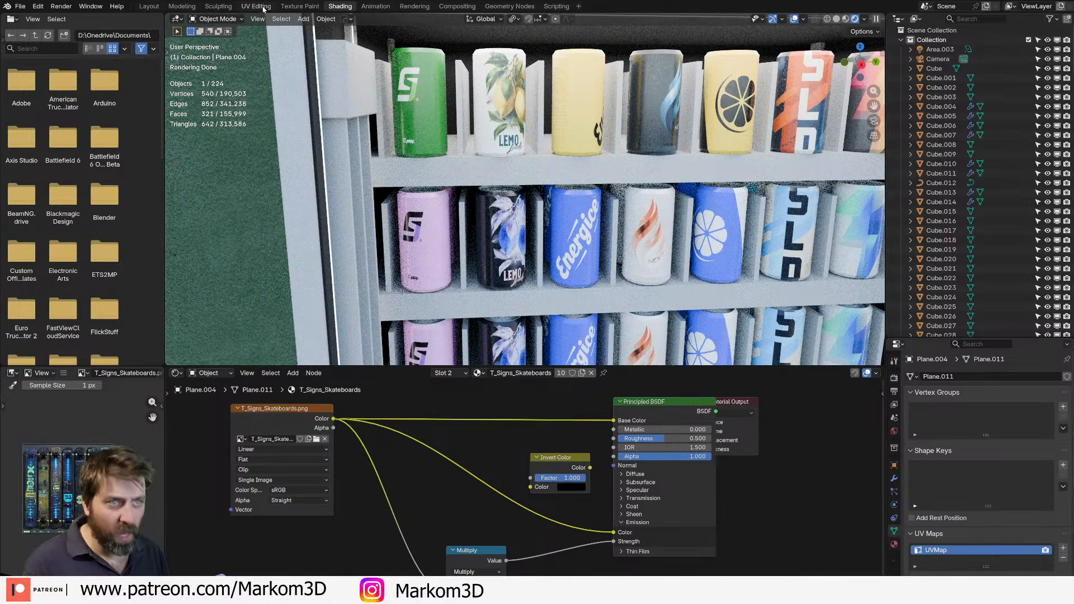
click(255, 6)
scroll(649, 320, down, 3)
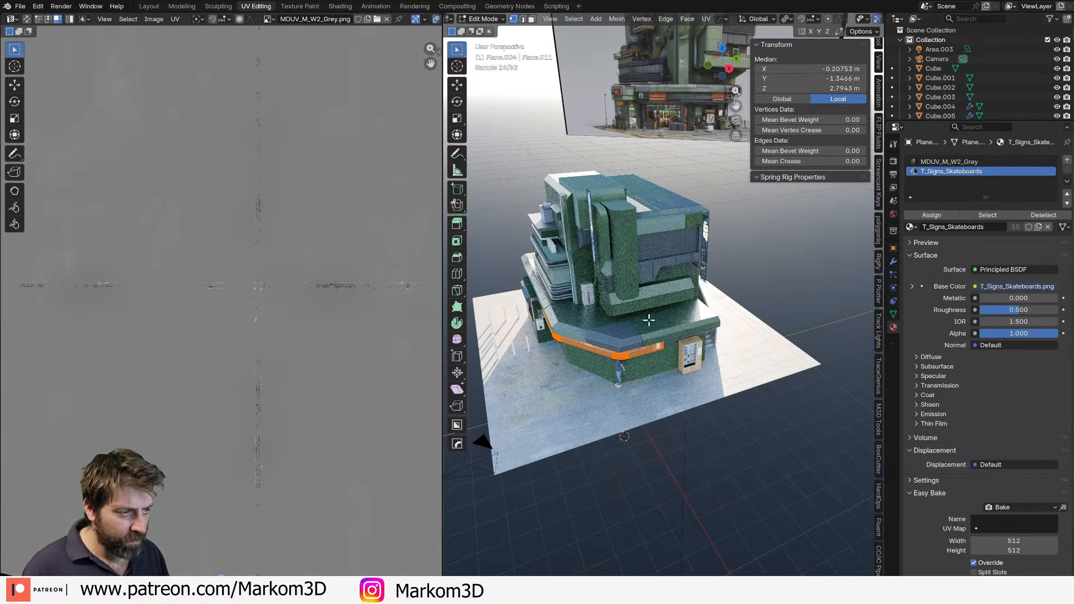
click(950, 218)
key(Tab)
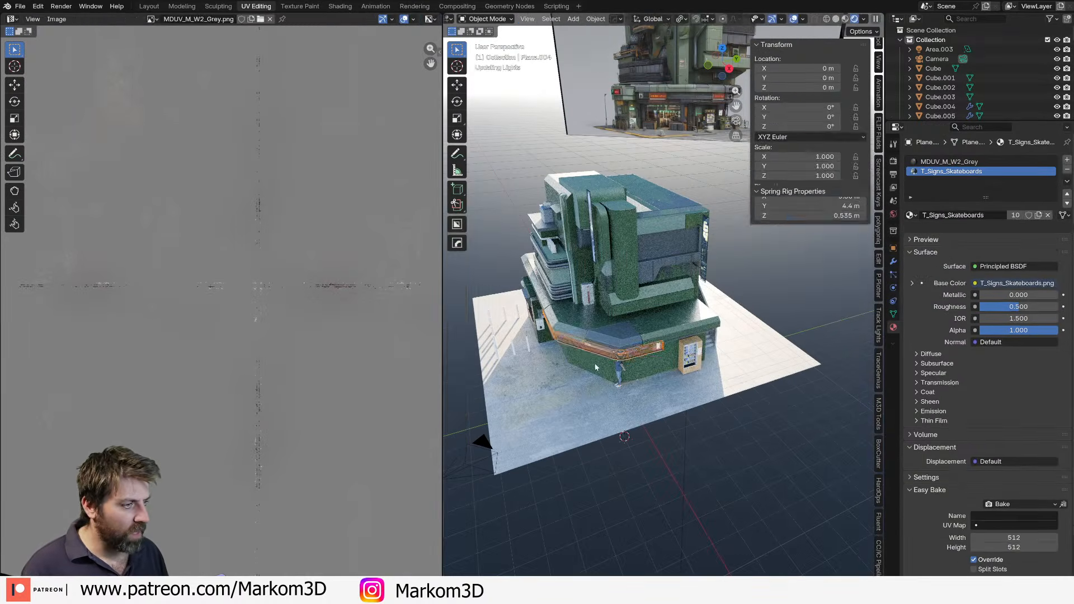
middle_drag(604, 358, 643, 352)
key(Tab)
scroll(353, 335, down, 5)
key(a)
scroll(268, 359, down, 5)
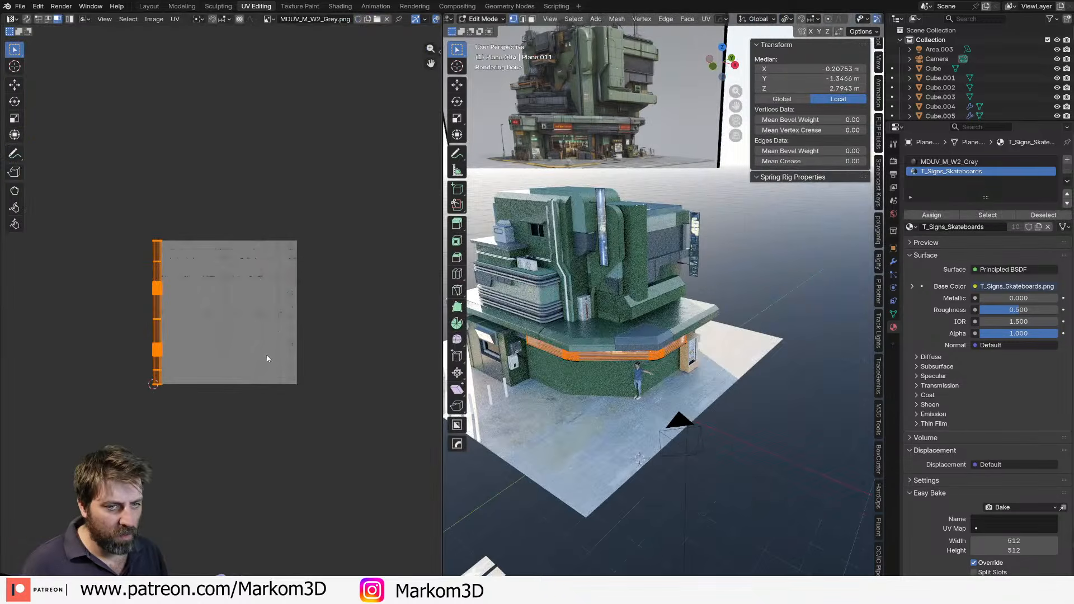
Display the T_Signs_Skateboards.png image behind the UVs in the UV editor.
click(268, 19)
text(sk)
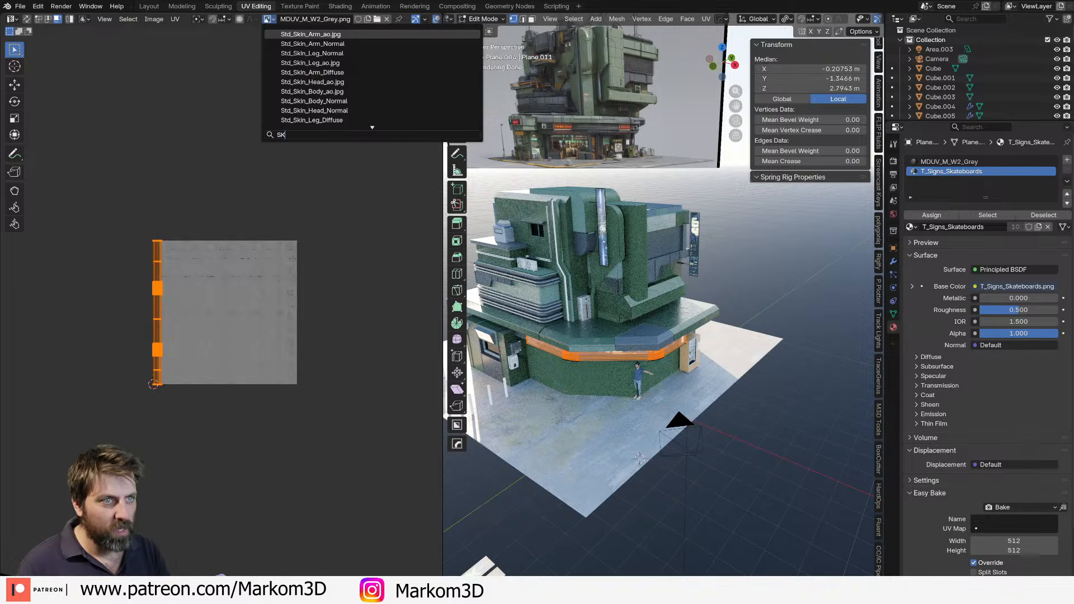
text(AT)
key(Return)
scroll(256, 386, up, 5)
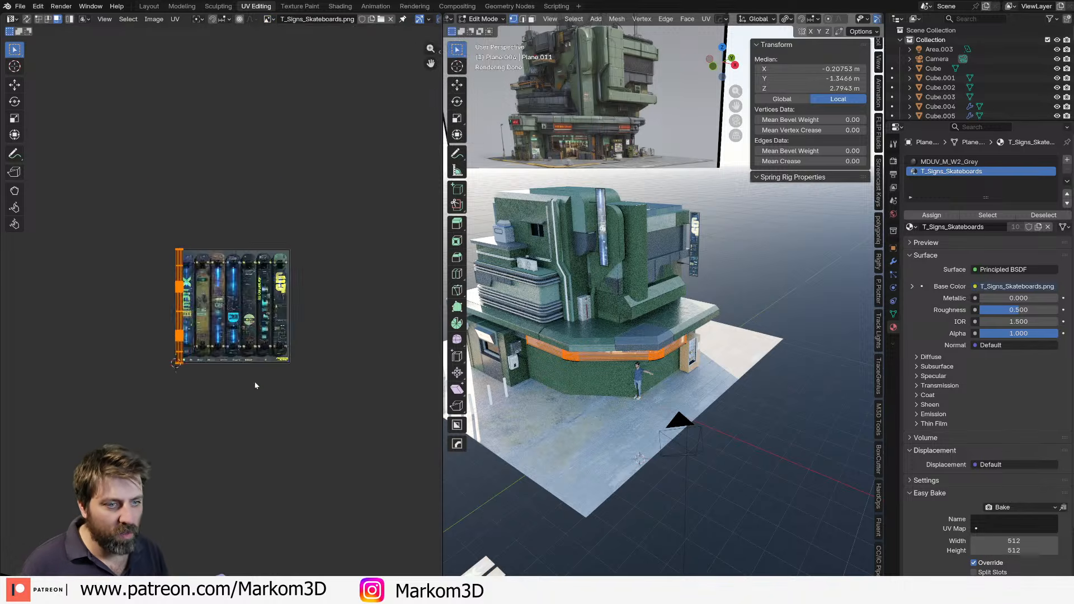
scroll(274, 371, up, 3)
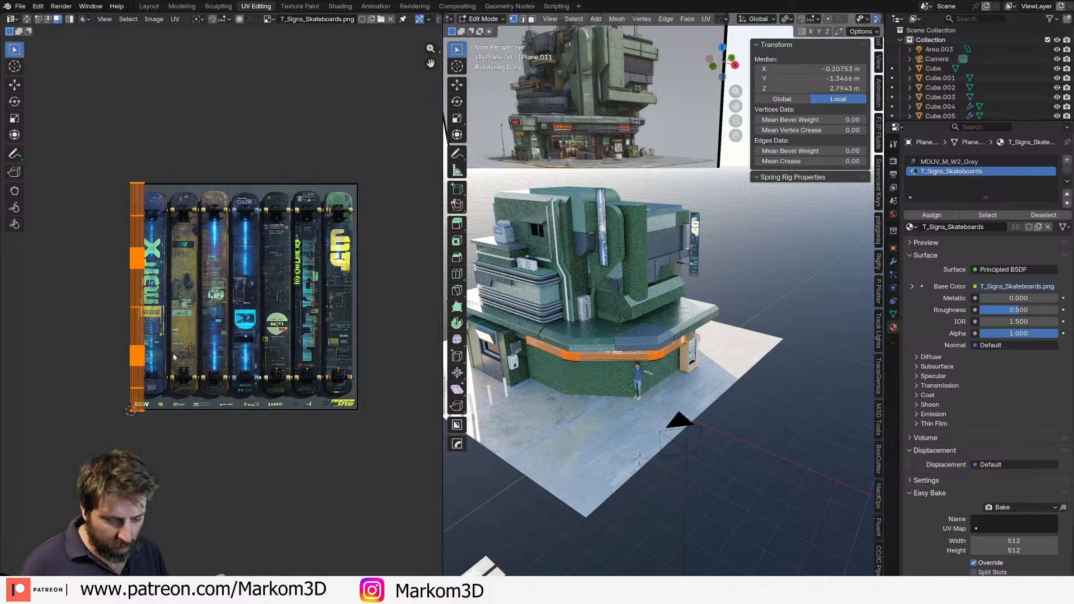
Move the slats' UVs onto the sixth skateboard graphic, widen them along X, and scale them down to fit it.
key(g)
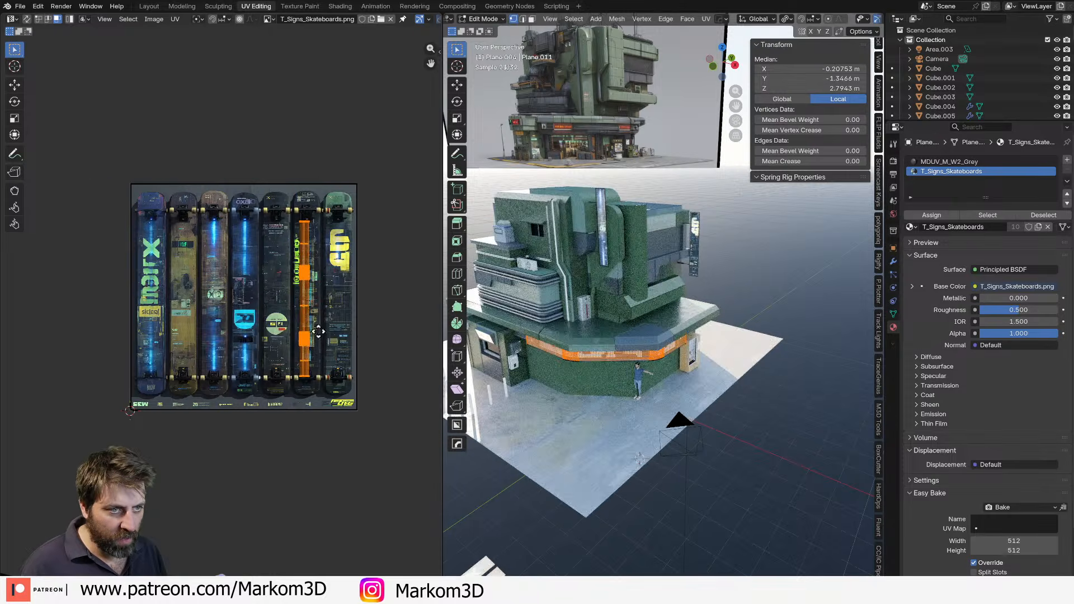
scroll(328, 325, up, 2)
key(s)
key(x)
click(411, 380)
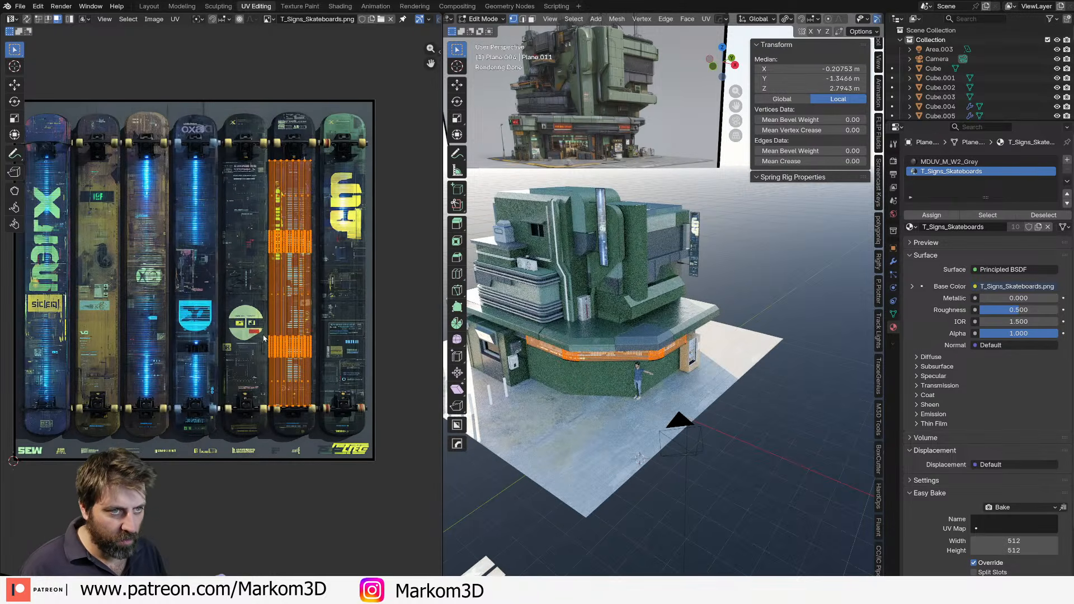
key(s)
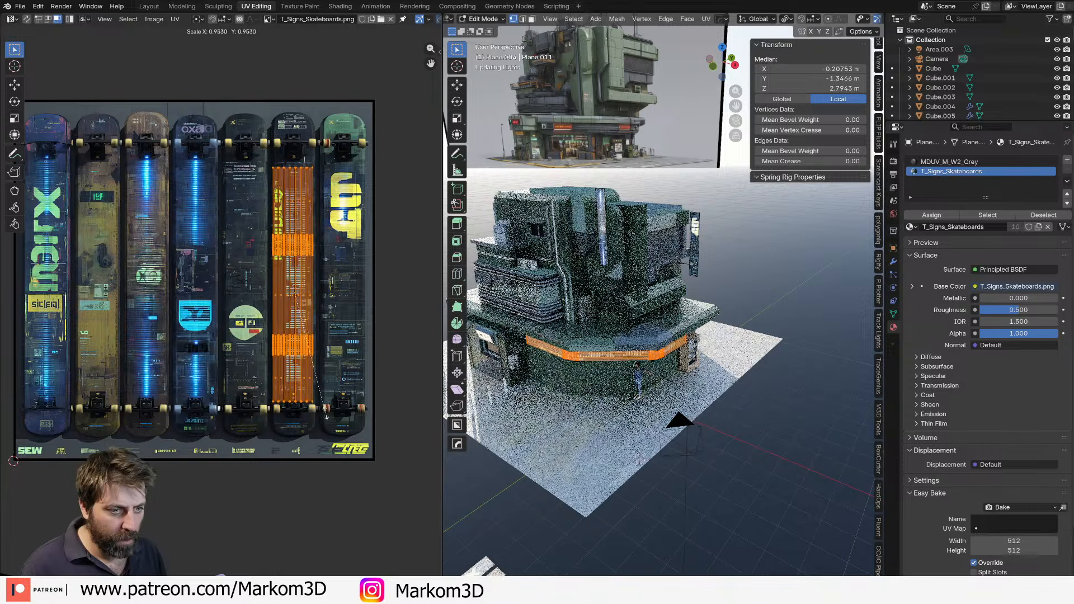
click(335, 417)
key(Tab)
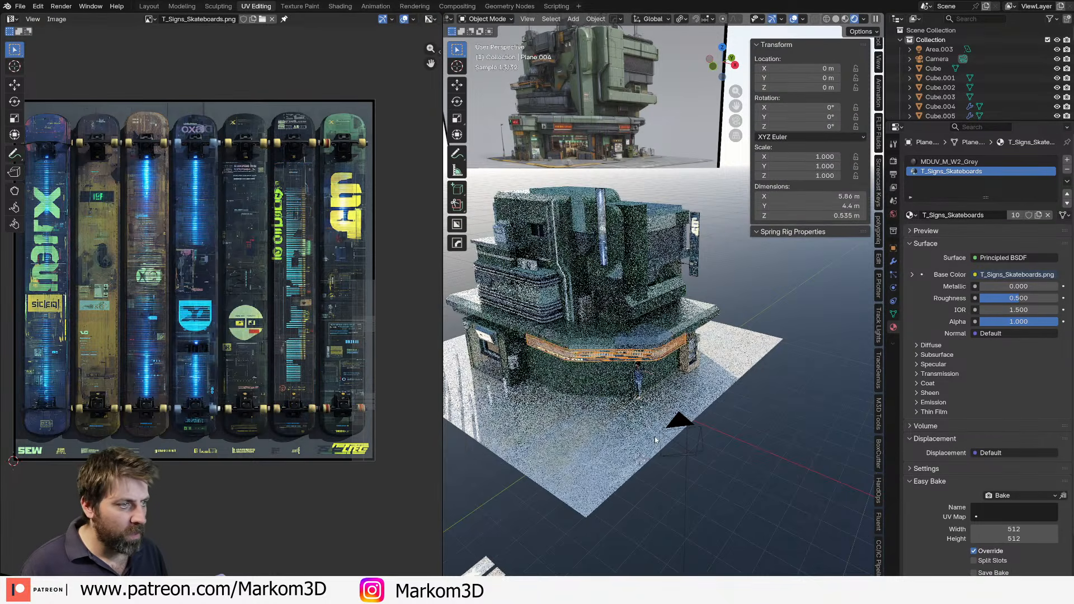
Move the UVs of the curved band sign onto the second skateboard, the brown one, in the T_Signs_Skateboards texture.
middle_drag(656, 441, 706, 423)
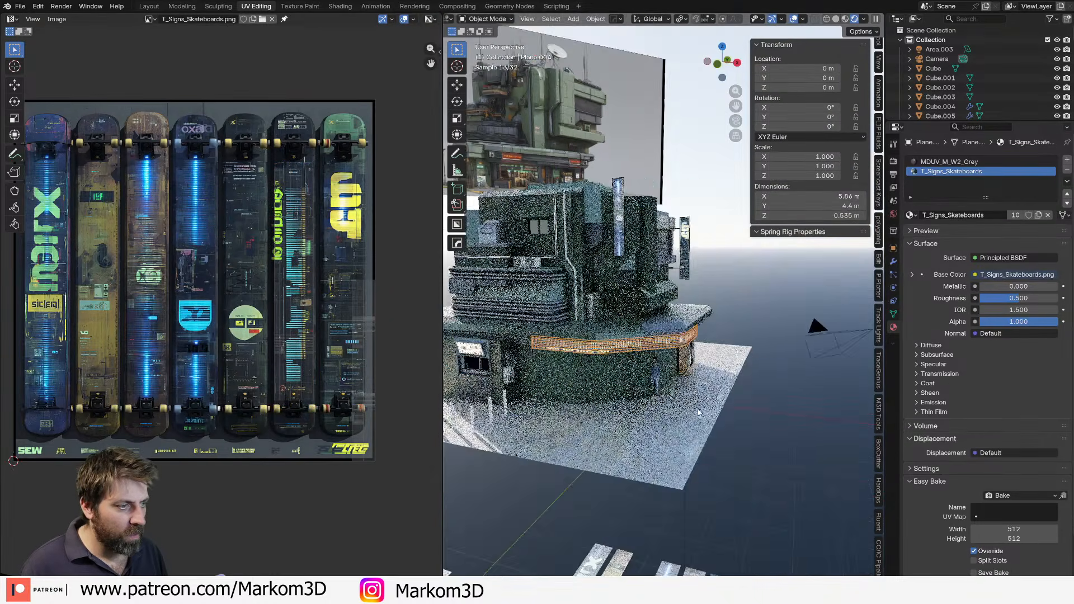
scroll(788, 486, up, 2)
click(788, 486)
middle_drag(788, 485, 801, 447)
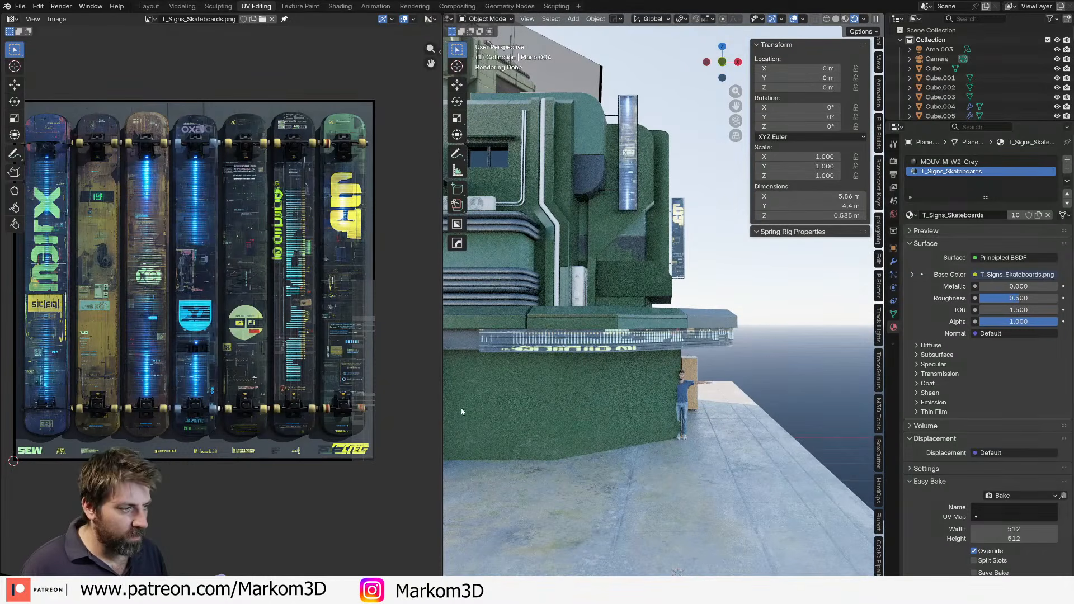
key(Tab)
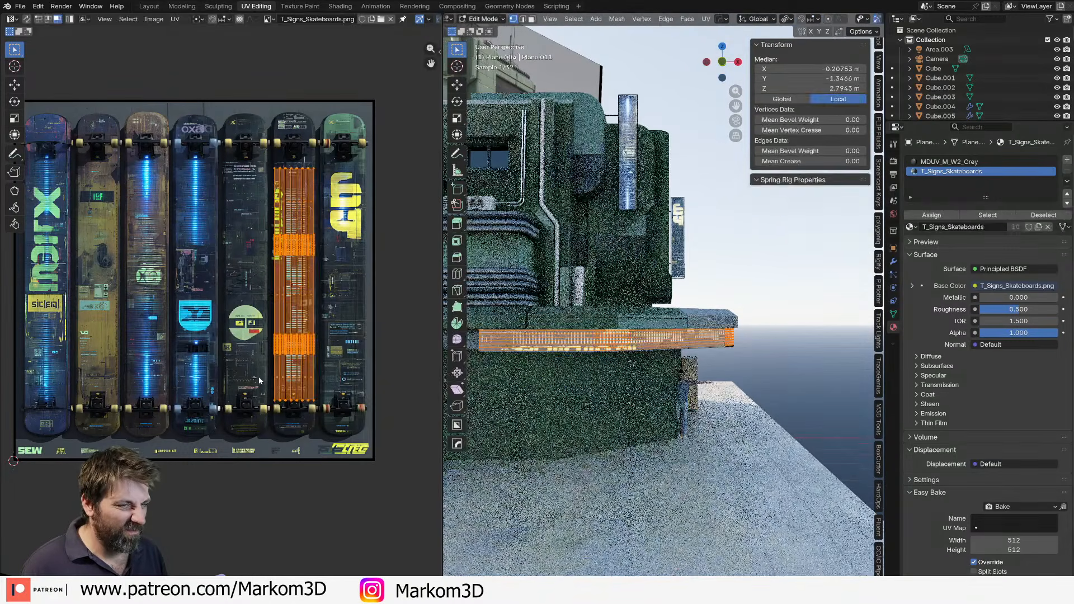
scroll(335, 375, up, 3)
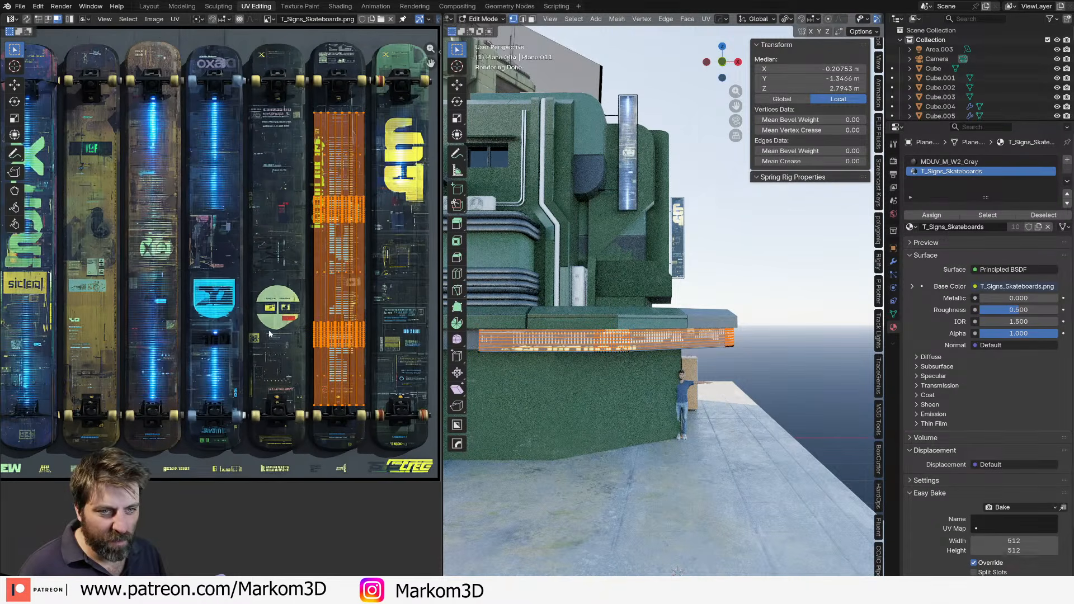
middle_drag(269, 334, 316, 324)
key(g)
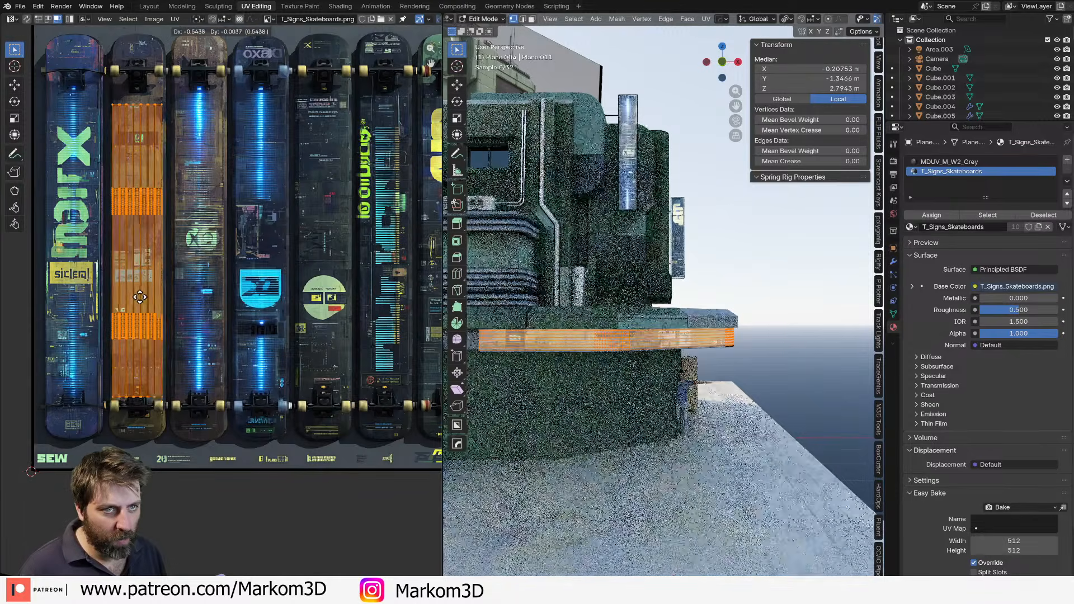
click(140, 297)
key(Tab)
In the Shading workspace, set the Multiply value feeding the emission strength of T_Signs_Skateboards to 50.
scroll(639, 424, down, 3)
middle_drag(638, 424, 602, 433)
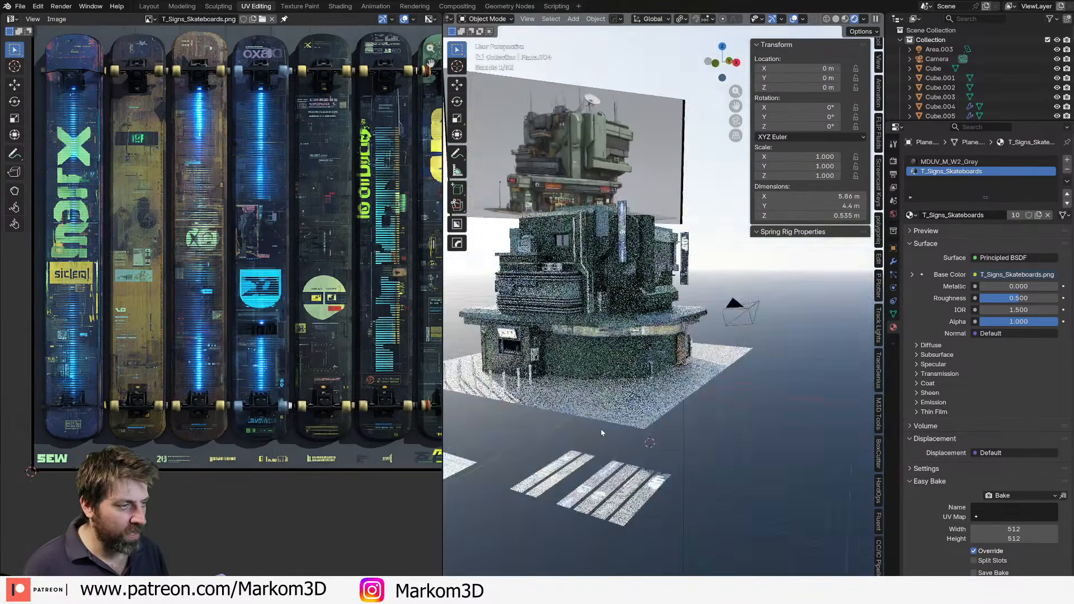
scroll(602, 433, up, 2)
middle_drag(747, 469, 645, 445)
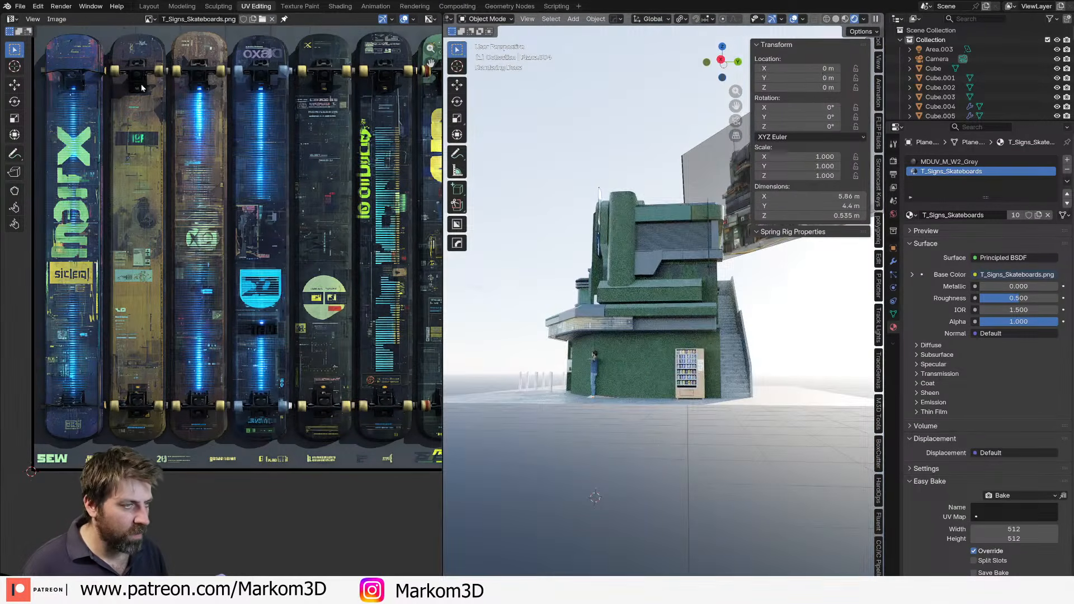
middle_drag(701, 341, 694, 302)
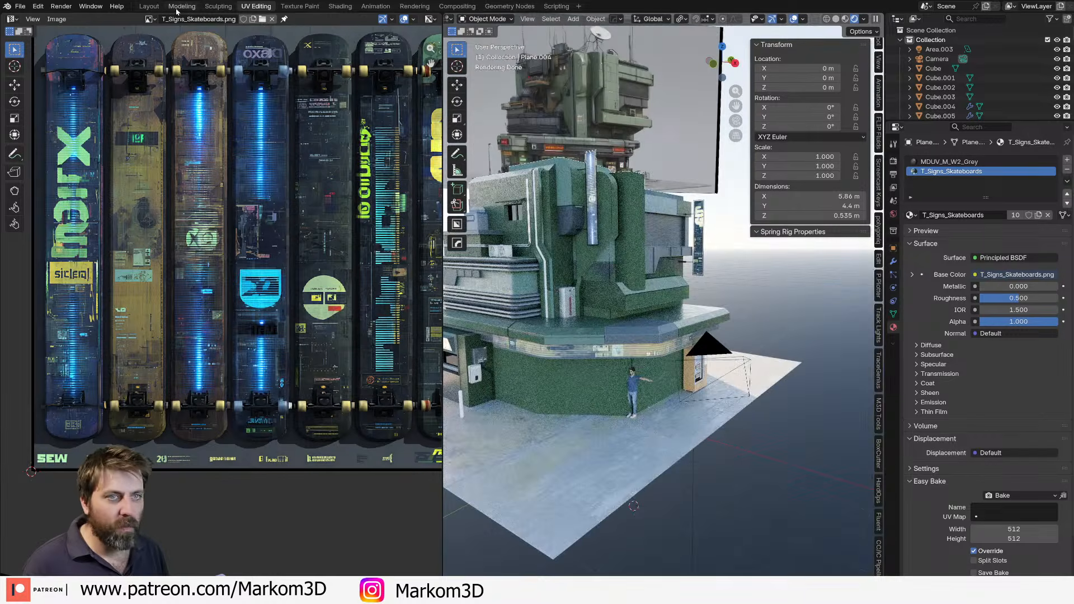
click(149, 6)
click(399, 299)
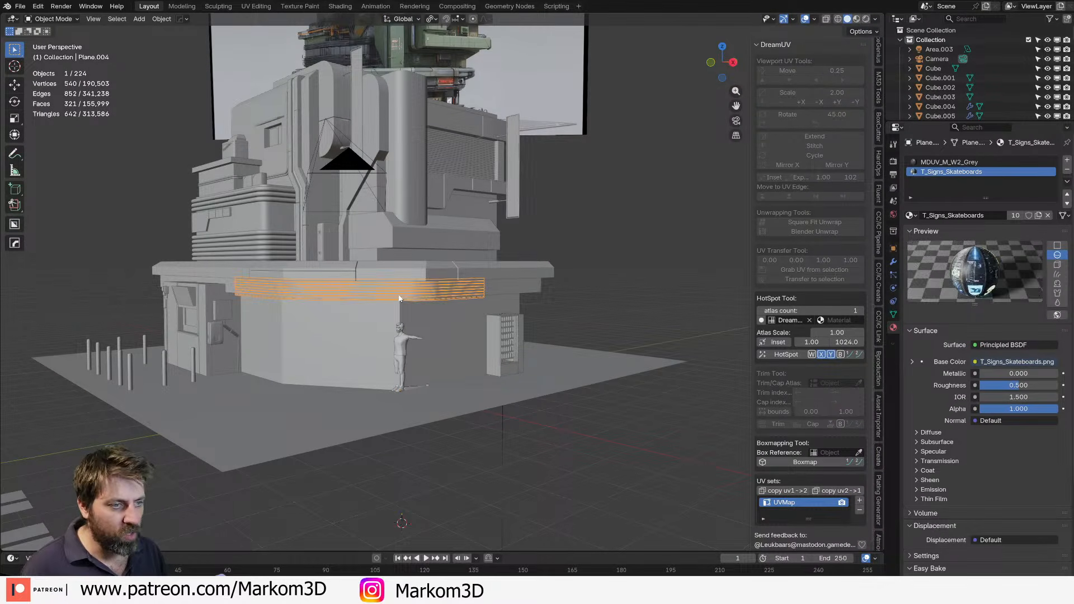
click(340, 6)
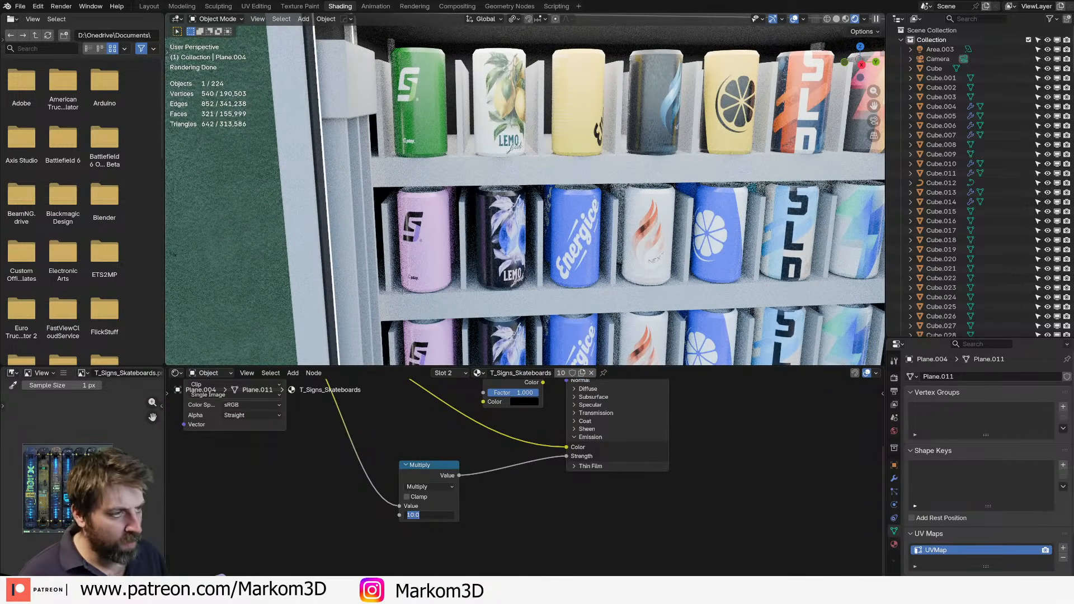
text(50)
key(Return)
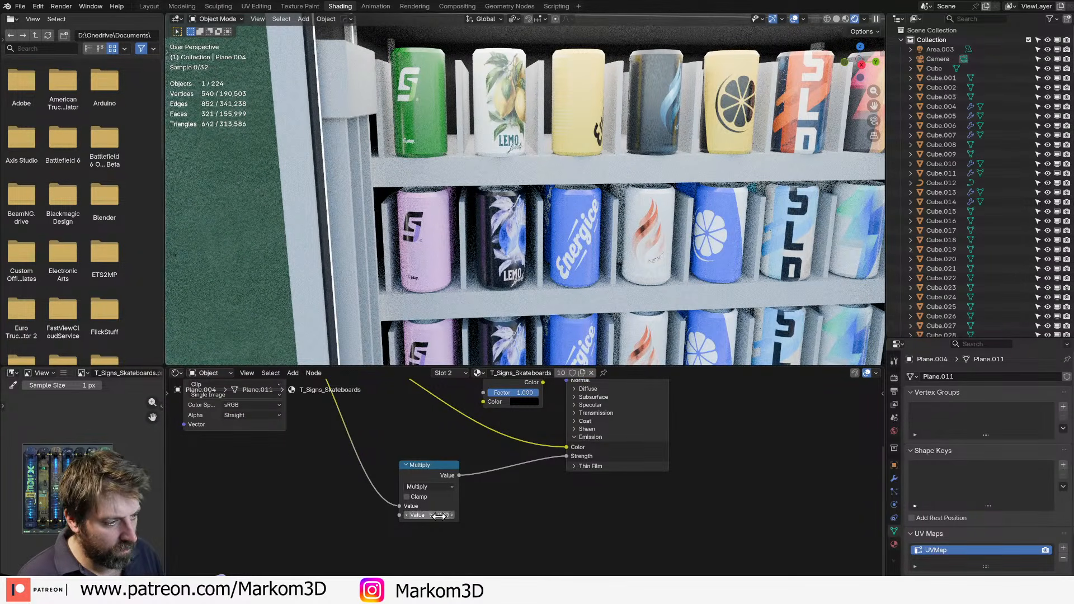
Set the world sky texture's sun elevation to -5° for a night lighting test.
scroll(643, 311, down, 12)
middle_drag(642, 312, 678, 314)
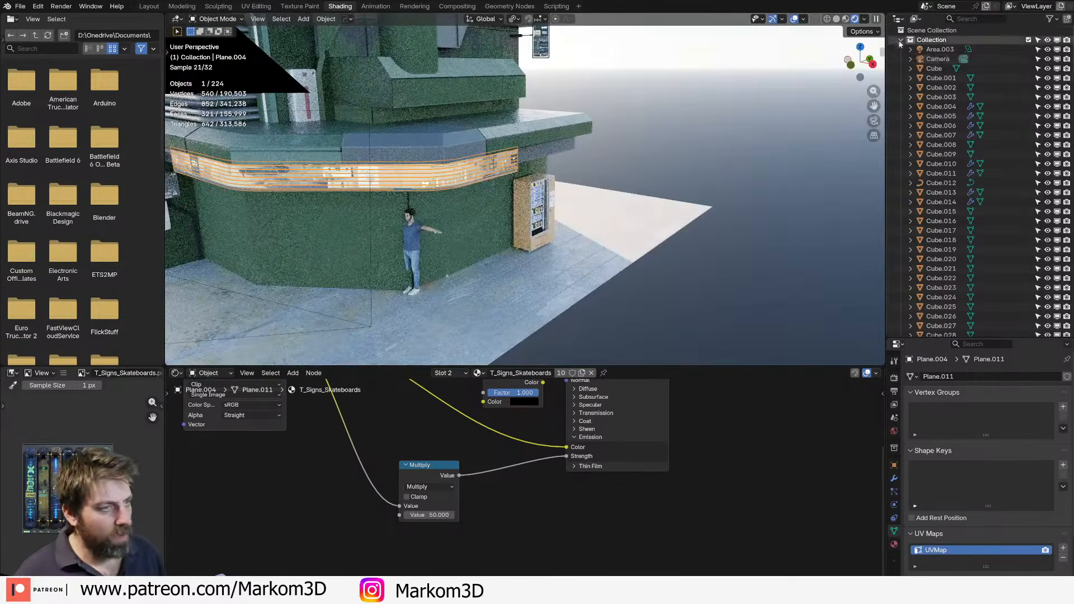
click(895, 430)
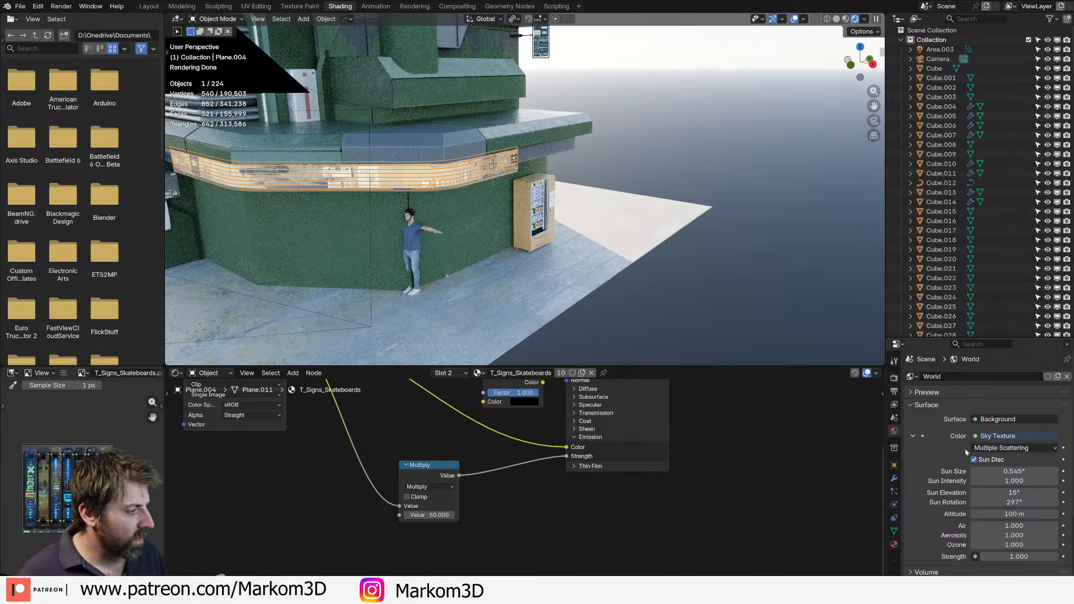
click(1013, 493)
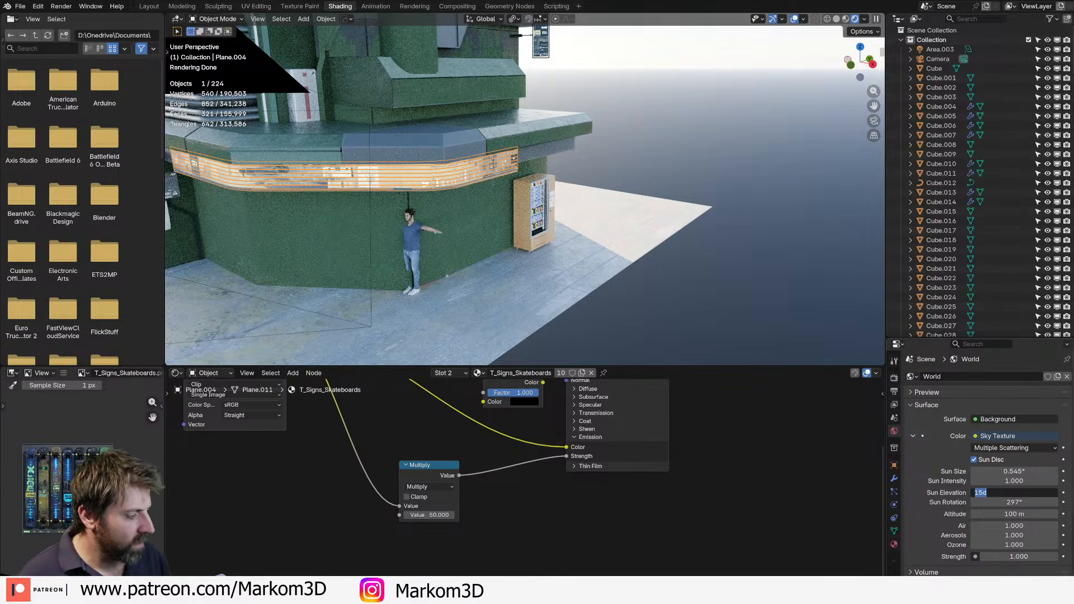
text(-5)
key(Return)
Check the emission strength nodes in the M_Decal_Orange material of the small lit wall sign.
scroll(720, 347, down, 8)
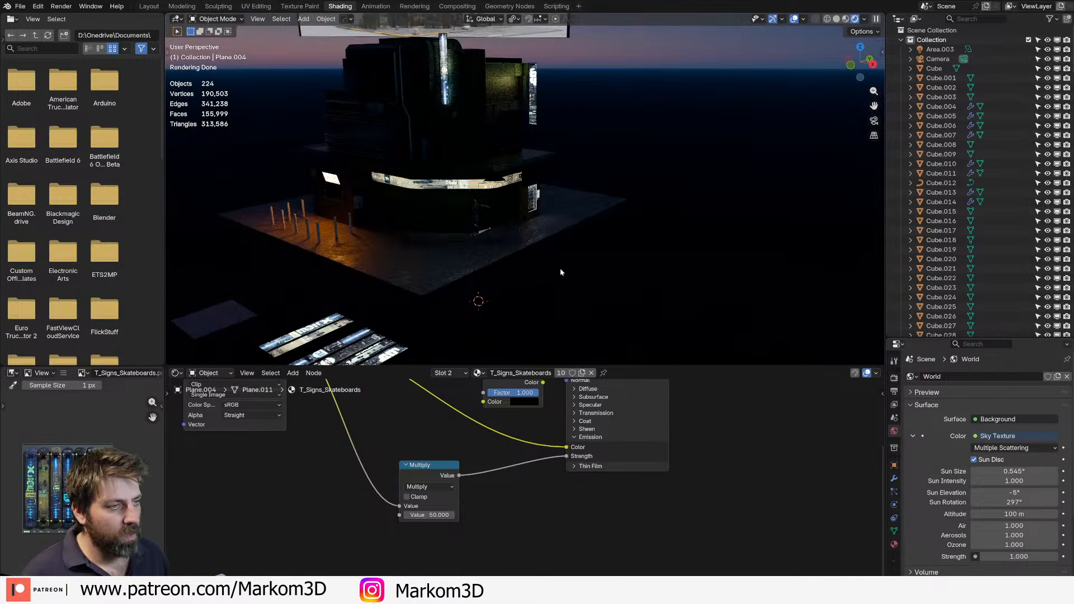
middle_drag(720, 347, 428, 88)
middle_drag(507, 94, 361, 179)
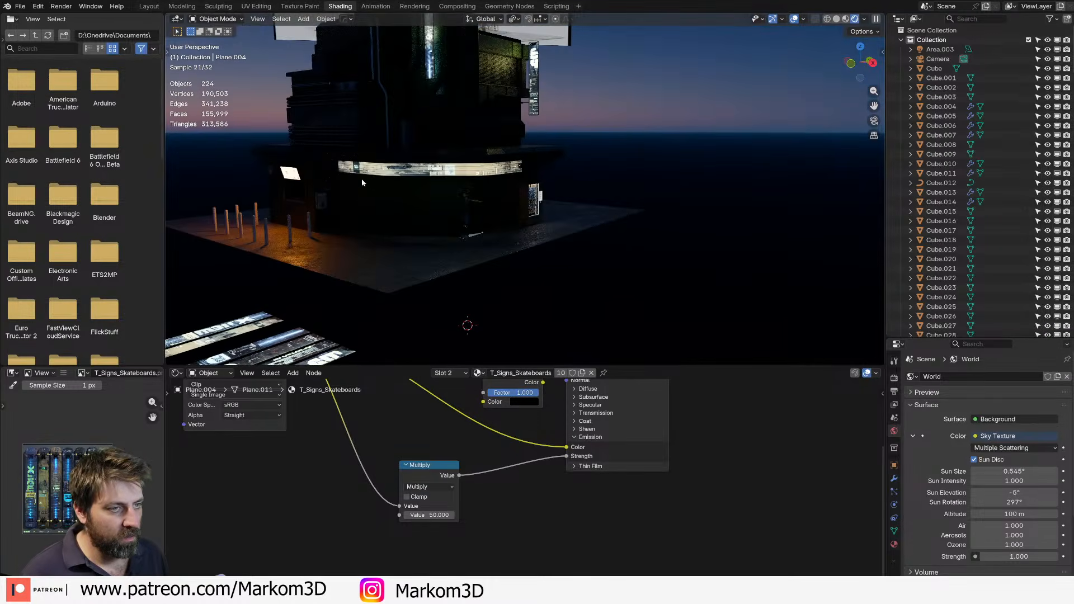
click(291, 175)
middle_drag(579, 459, 562, 510)
middle_drag(550, 456, 555, 439)
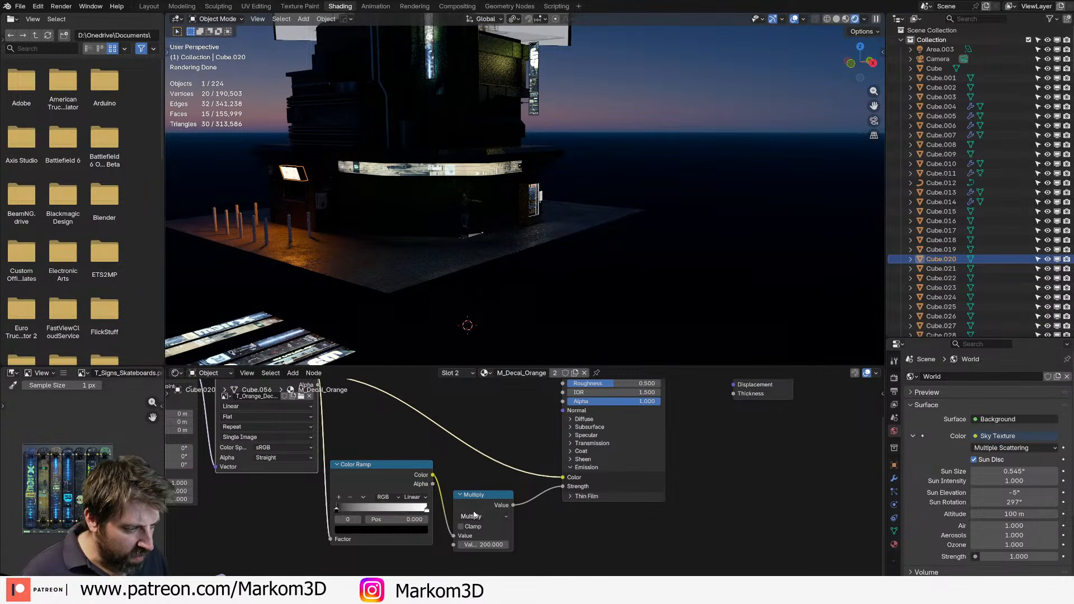
Set the band sign material's emission Multiply value to 100.
click(478, 174)
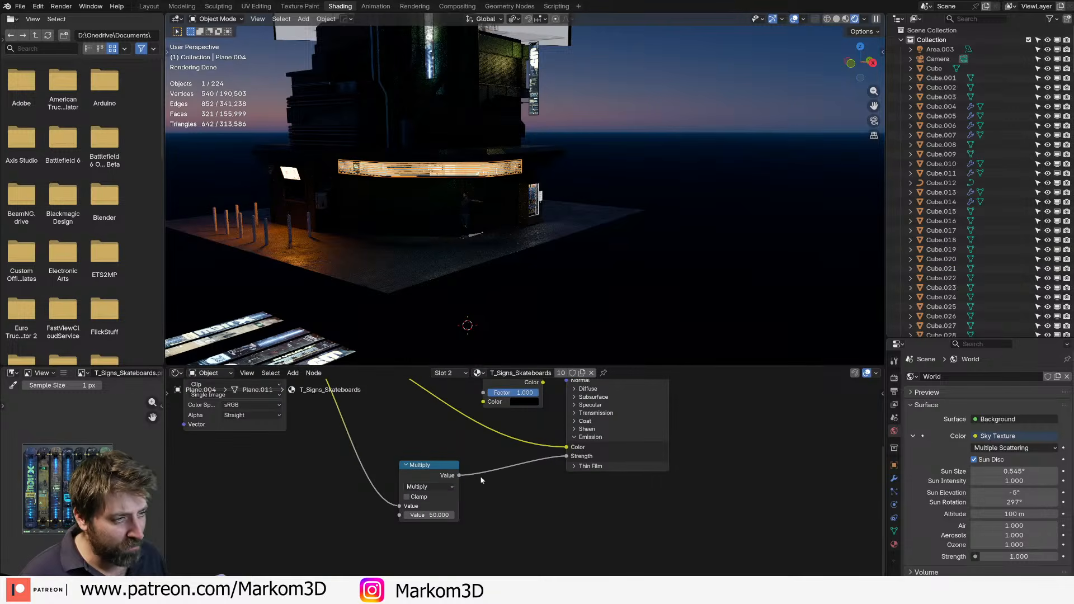
click(428, 514)
text(100)
key(Return)
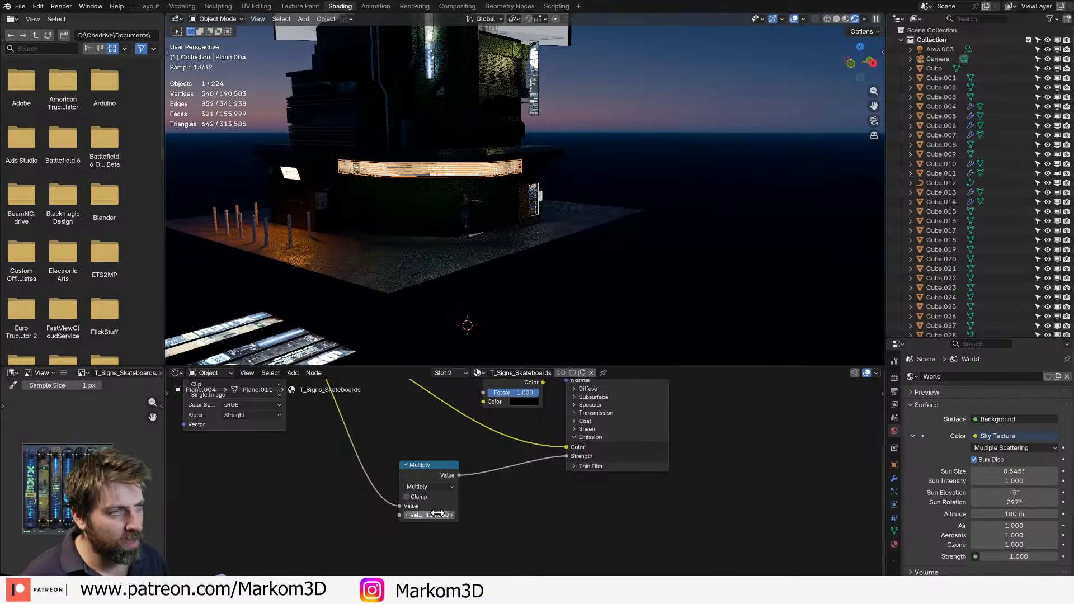
Examine the glowing band and vertical signs around the building under the night lighting.
scroll(472, 254, down, 5)
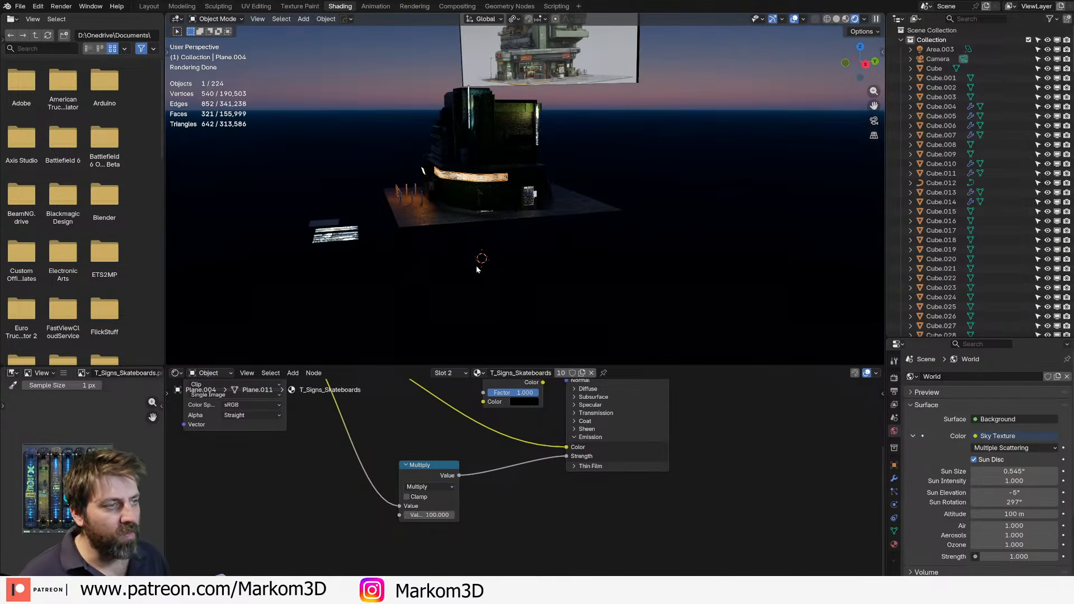
click(476, 270)
middle_drag(478, 269, 566, 257)
scroll(540, 213, up, 5)
middle_drag(539, 211, 599, 199)
scroll(576, 212, up, 3)
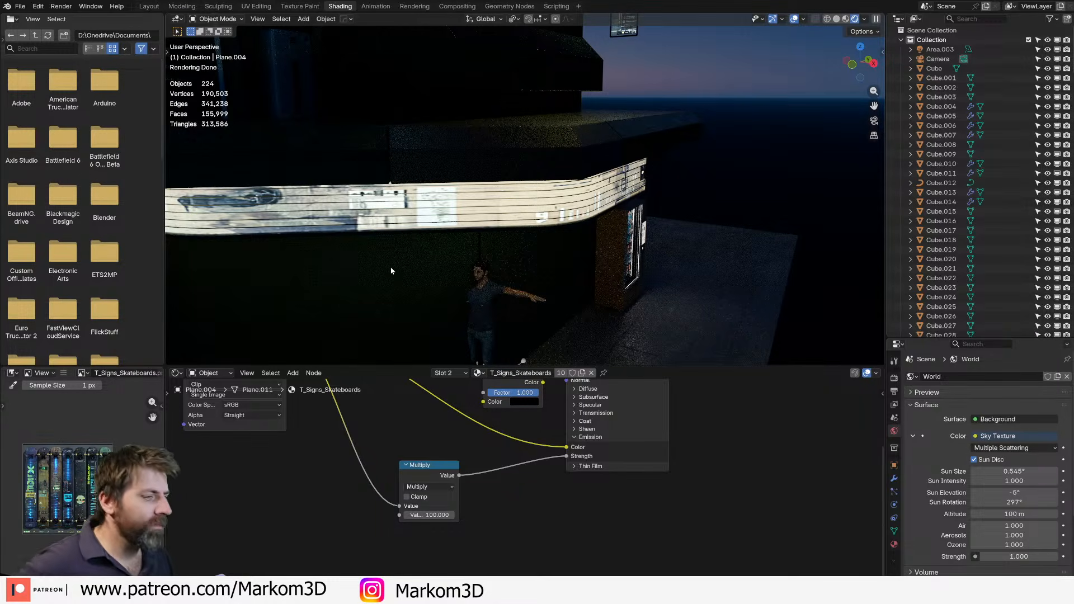
scroll(391, 271, down, 4)
shift+middle_drag(391, 271, 607, 227)
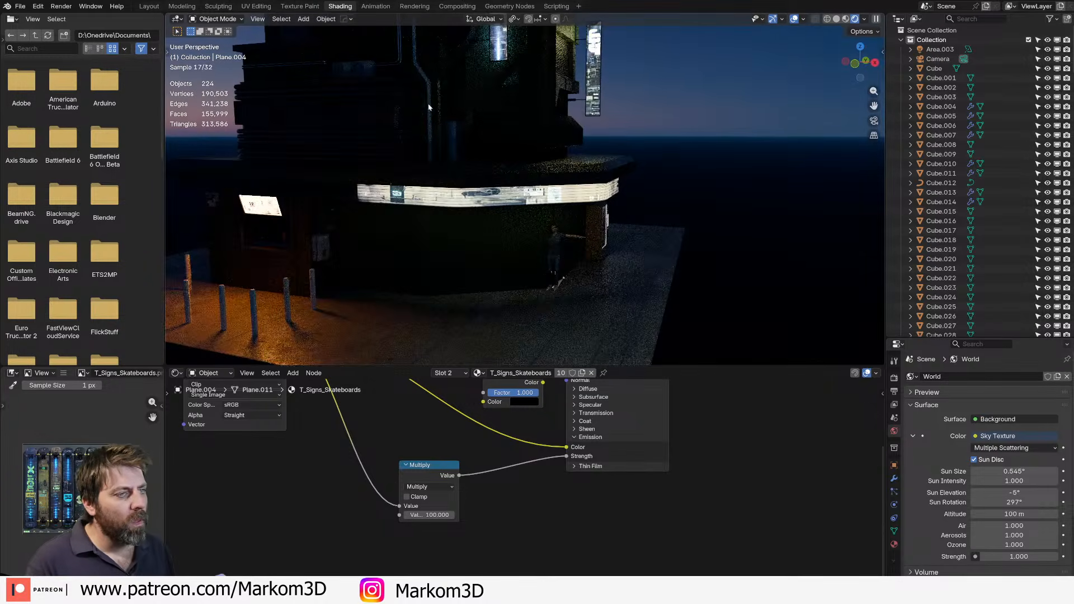
shift+middle_drag(426, 102, 462, 185)
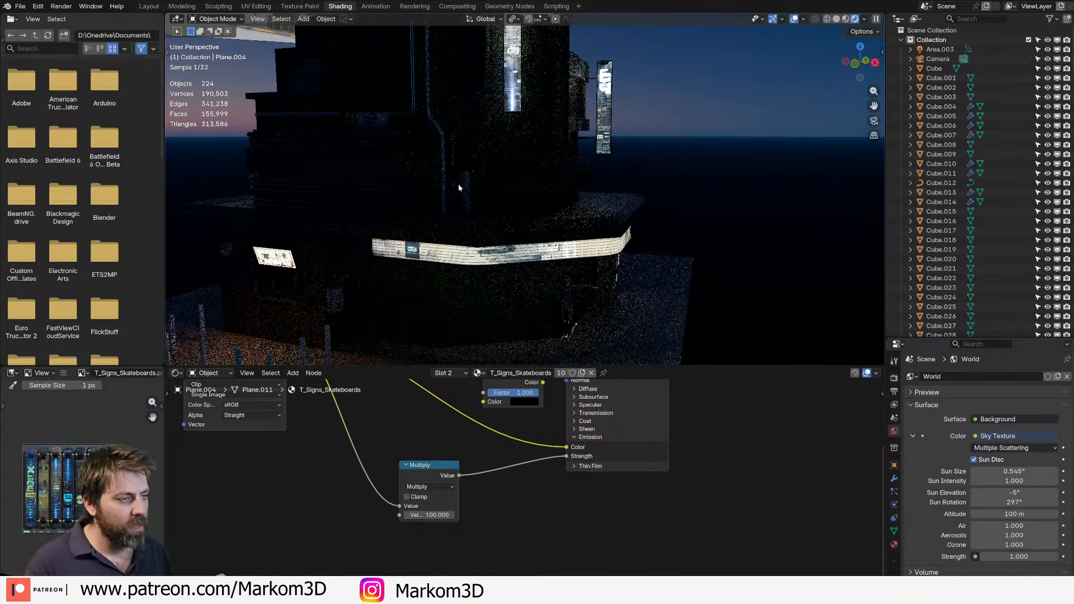
middle_drag(501, 288, 402, 160)
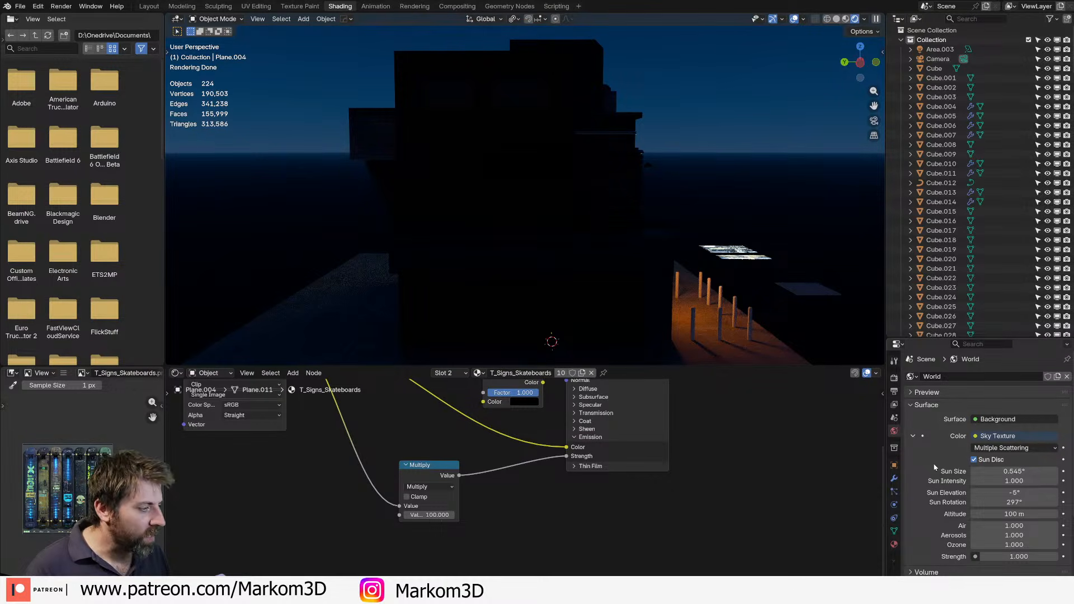
Set the world sky texture's sun elevation to 15°.
click(1015, 492)
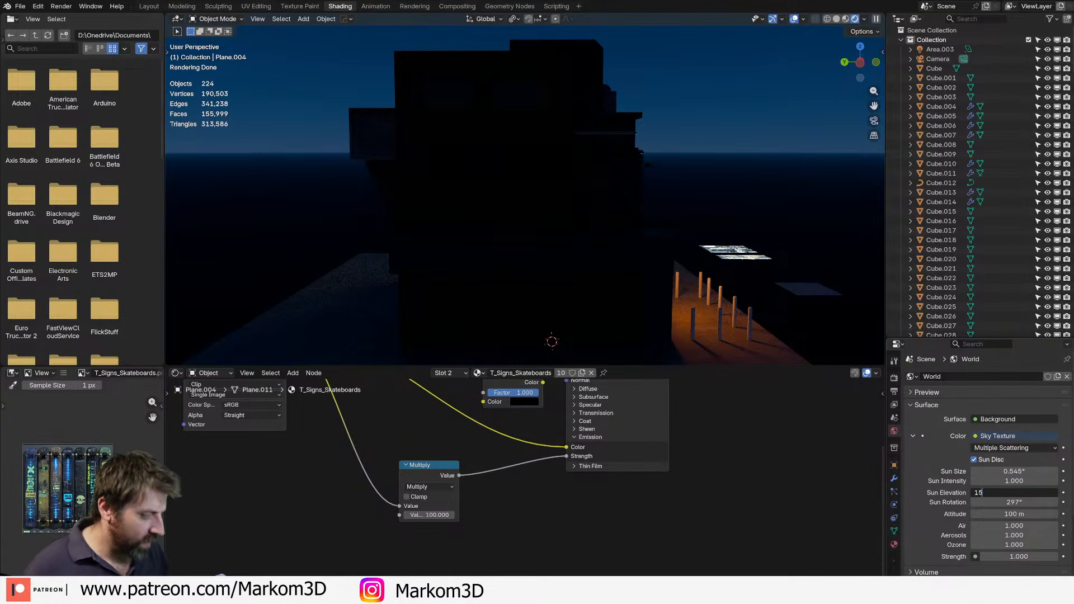
key(Return)
scroll(642, 285, down, 4)
middle_drag(642, 285, 423, 251)
scroll(488, 284, up, 4)
Compare the reference image's shopfront with the blank ground-floor wall below the band sign.
click(485, 205)
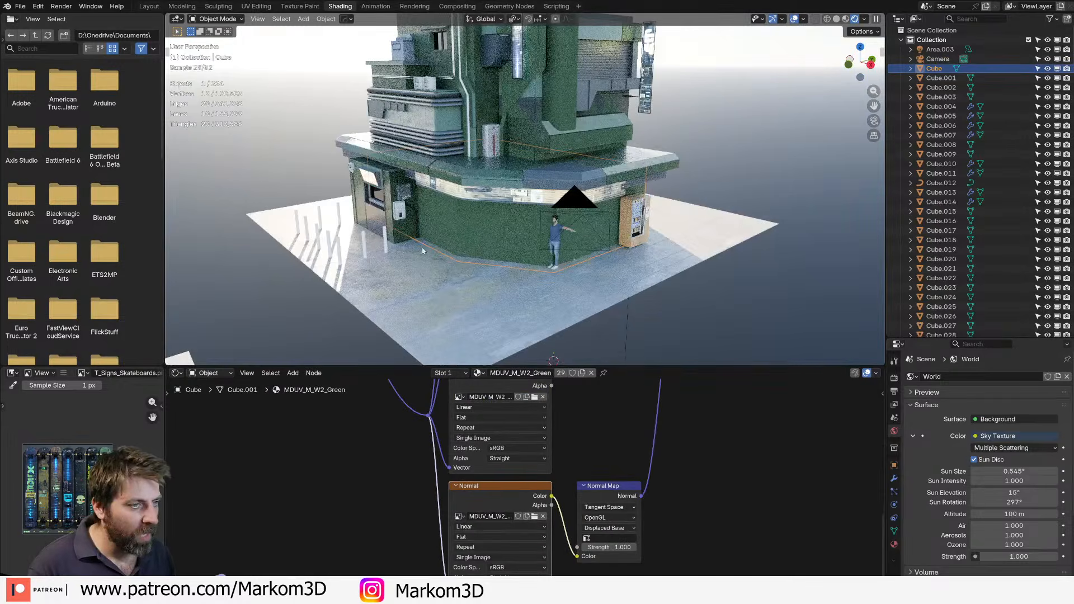
shift+middle_drag(579, 261, 501, 172)
scroll(500, 172, down, 1)
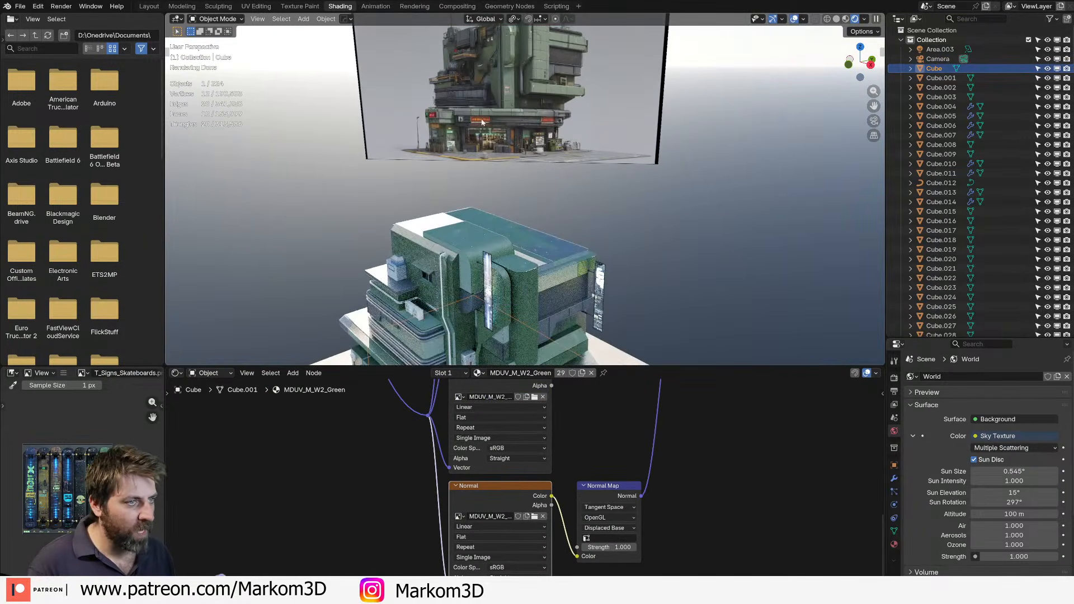
shift+middle_drag(499, 313, 496, 151)
scroll(496, 168, up, 2)
shift+middle_drag(492, 291, 499, 248)
scroll(499, 248, up, 3)
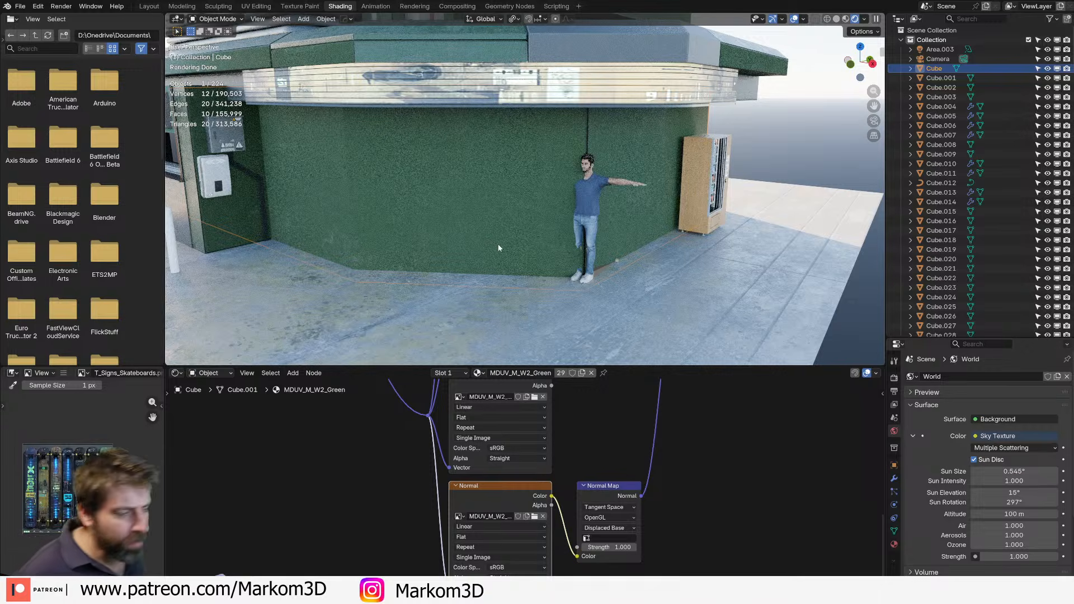
Move the human figure along the ground plane away from the wall, keeping its height, and inspect it up close.
click(609, 271)
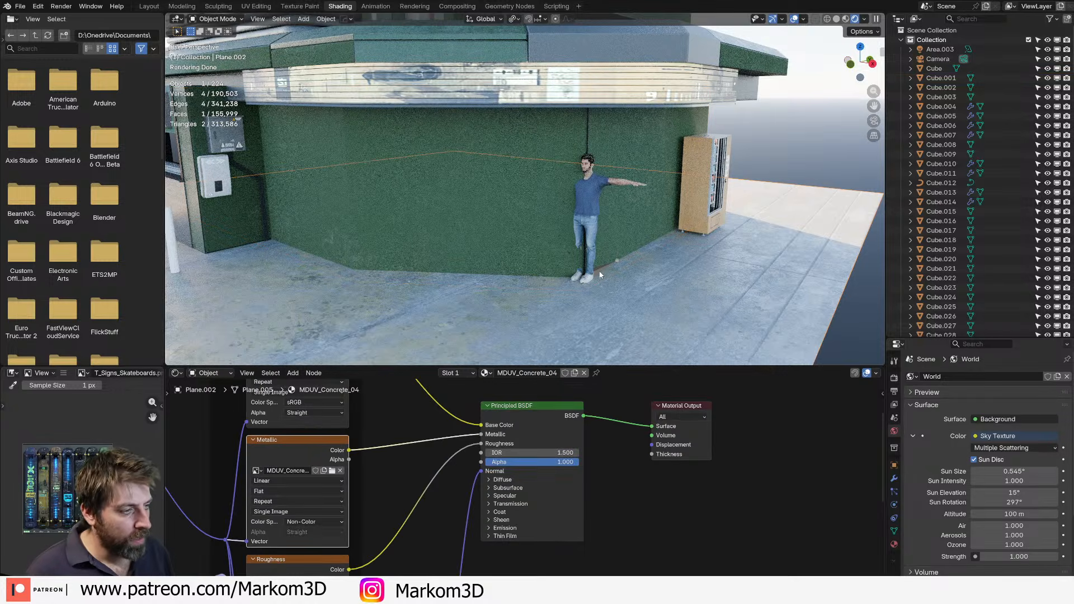
click(600, 274)
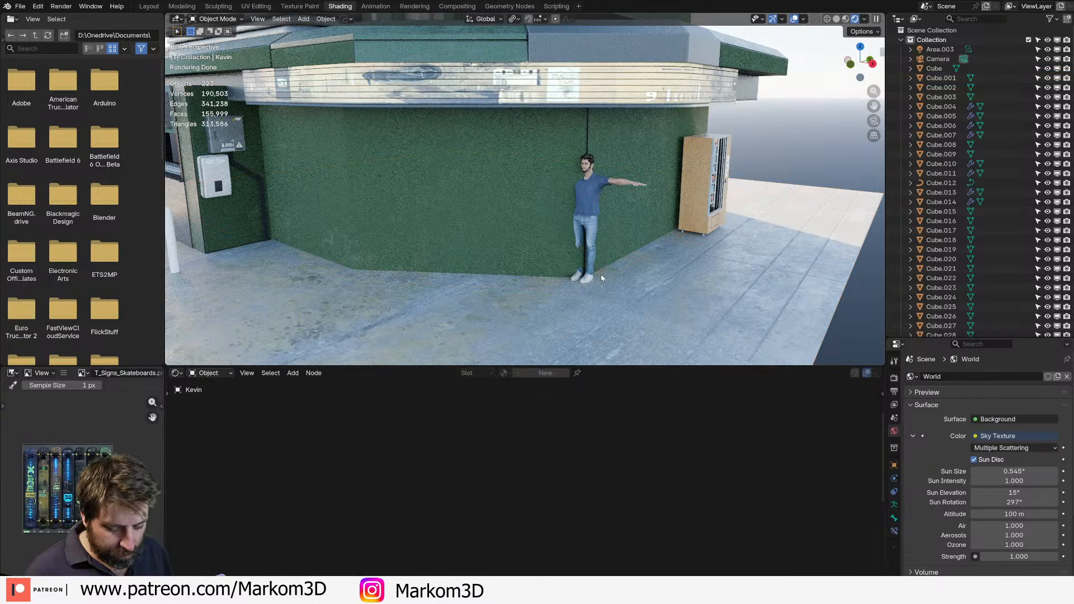
key(ctrl+z)
key(g)
key(shift+z)
click(729, 330)
scroll(730, 239, up, 2)
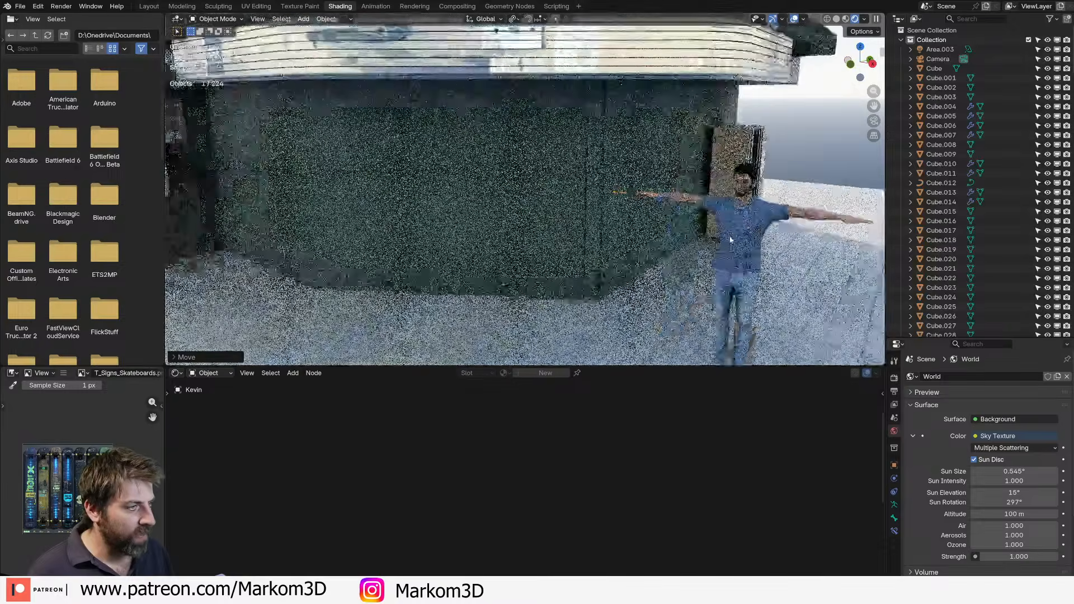
scroll(730, 239, up, 8)
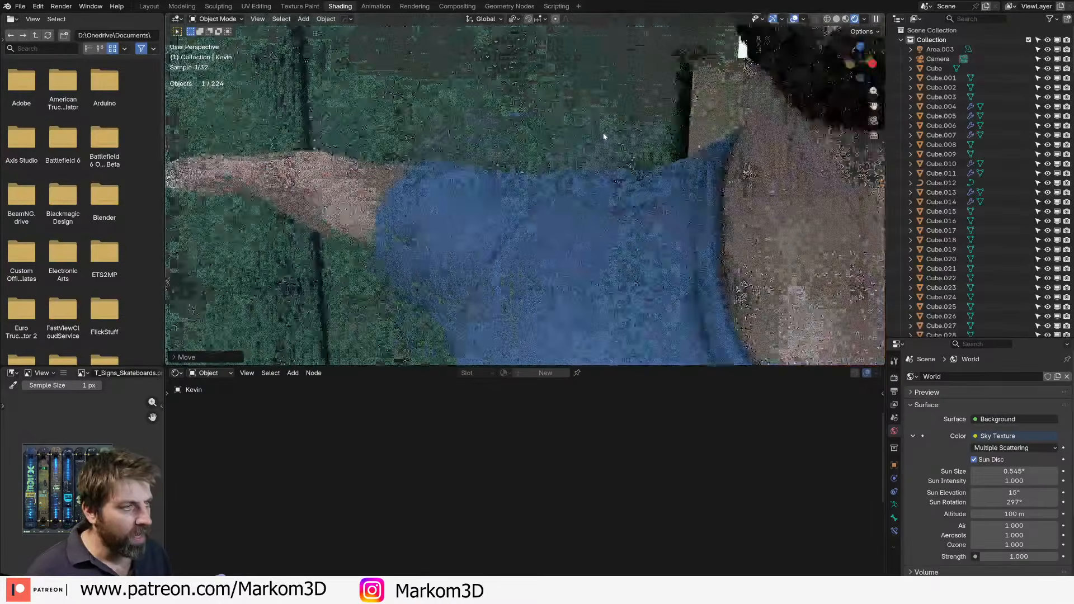
scroll(604, 137, down, 4)
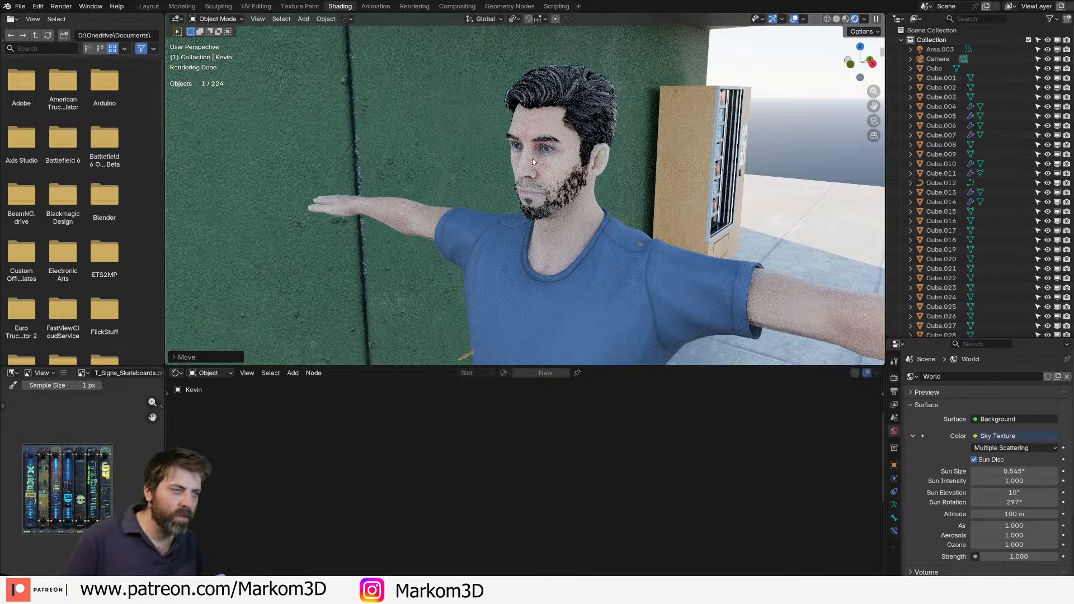
Show the building in the Layout workspace with rendered viewport shading.
click(148, 6)
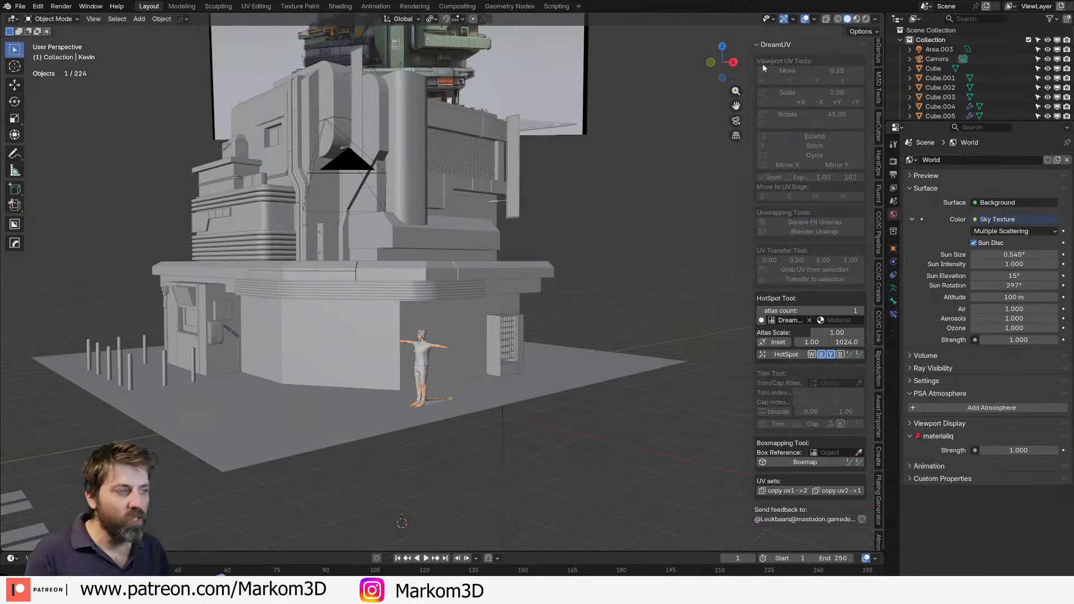
click(866, 18)
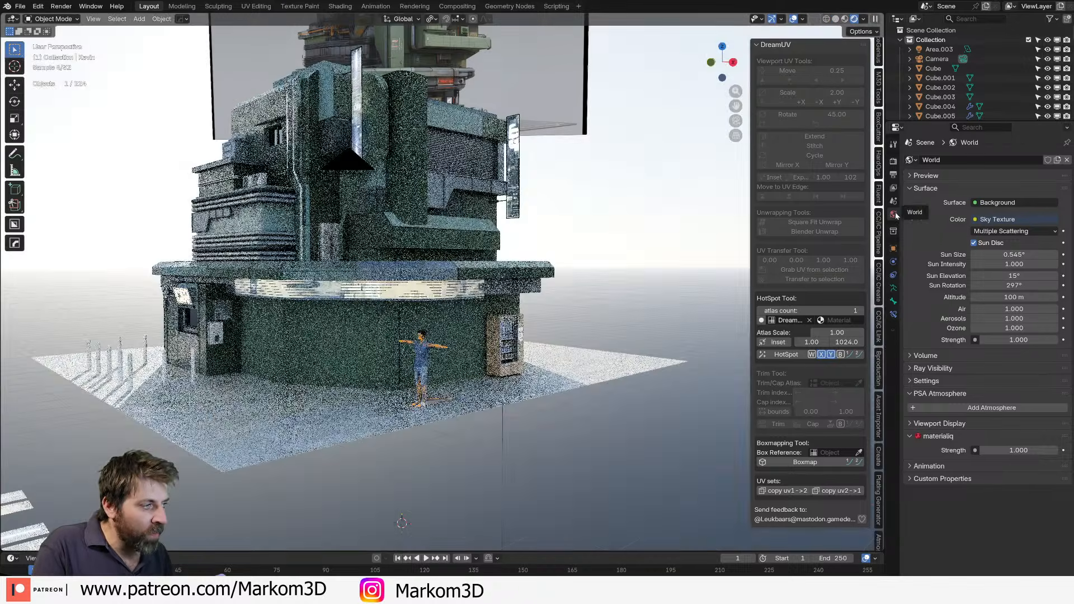
Set the maximum transparent light bounces in the Cycles render settings to 100.
click(894, 162)
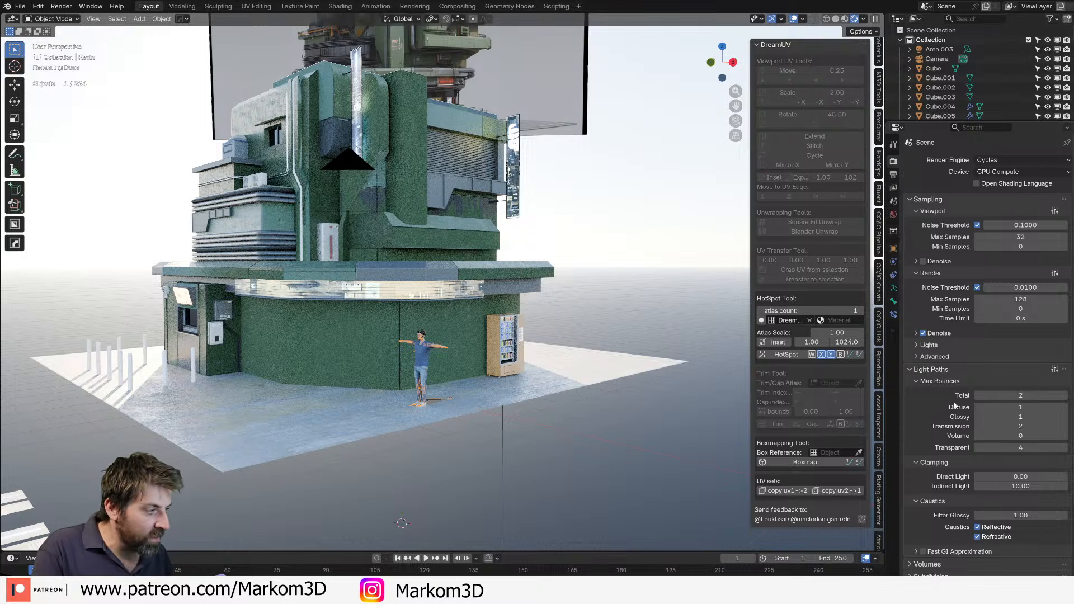
click(516, 412)
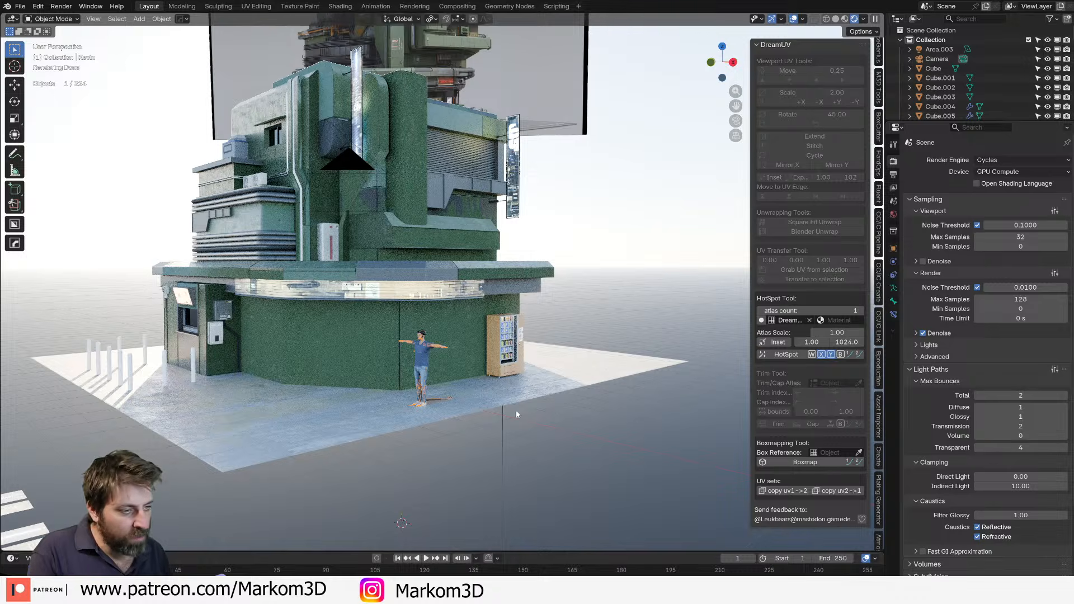
scroll(439, 355, up, 6)
shift+middle_drag(434, 351, 449, 275)
scroll(447, 275, up, 5)
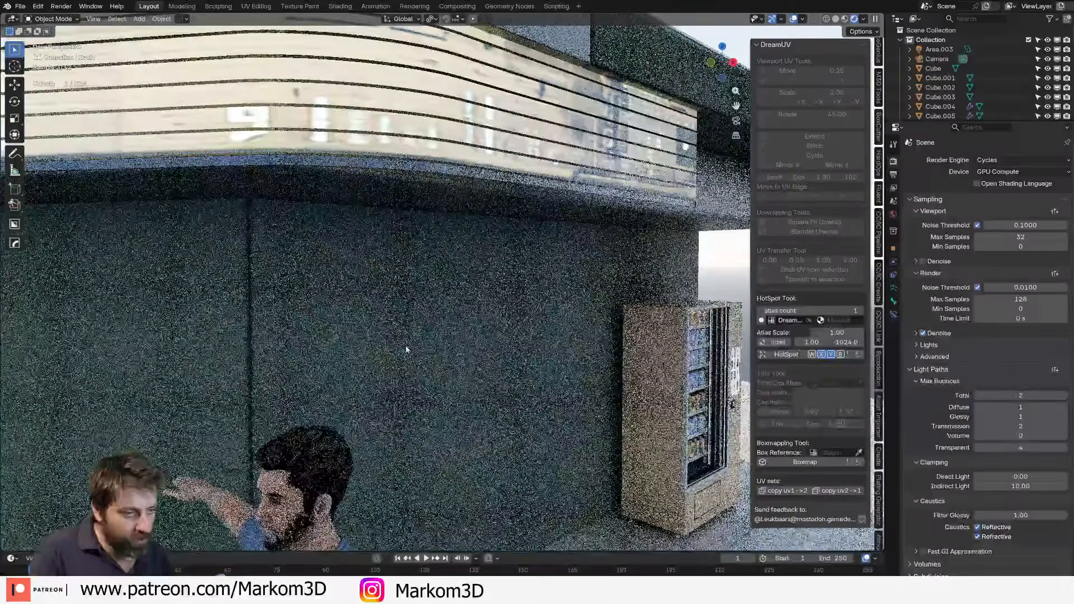
shift+middle_drag(408, 350, 517, 168)
scroll(517, 168, up, 2)
click(1022, 448)
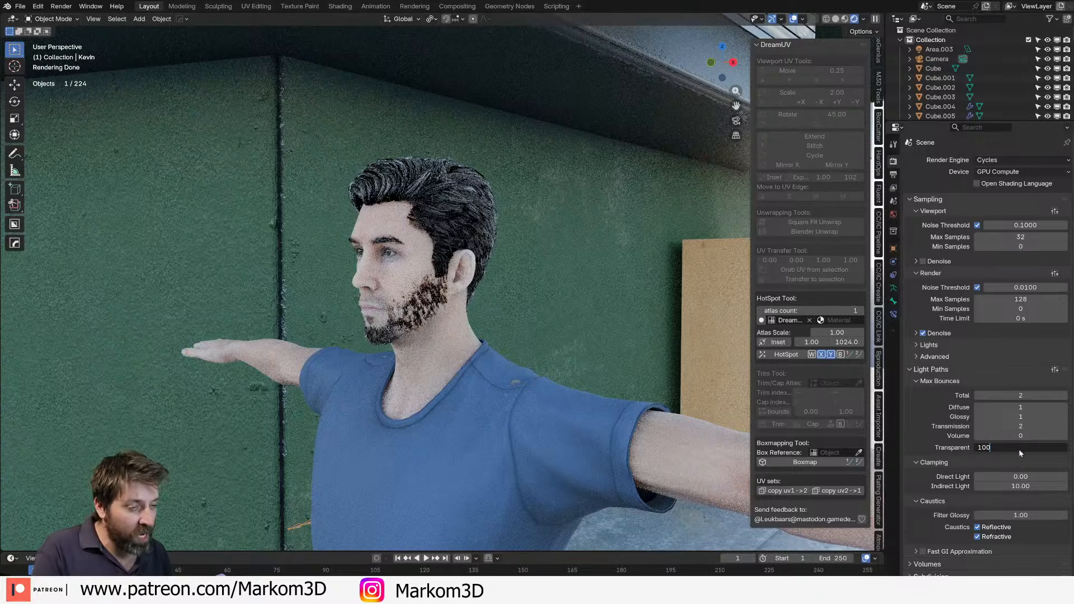
key(Return)
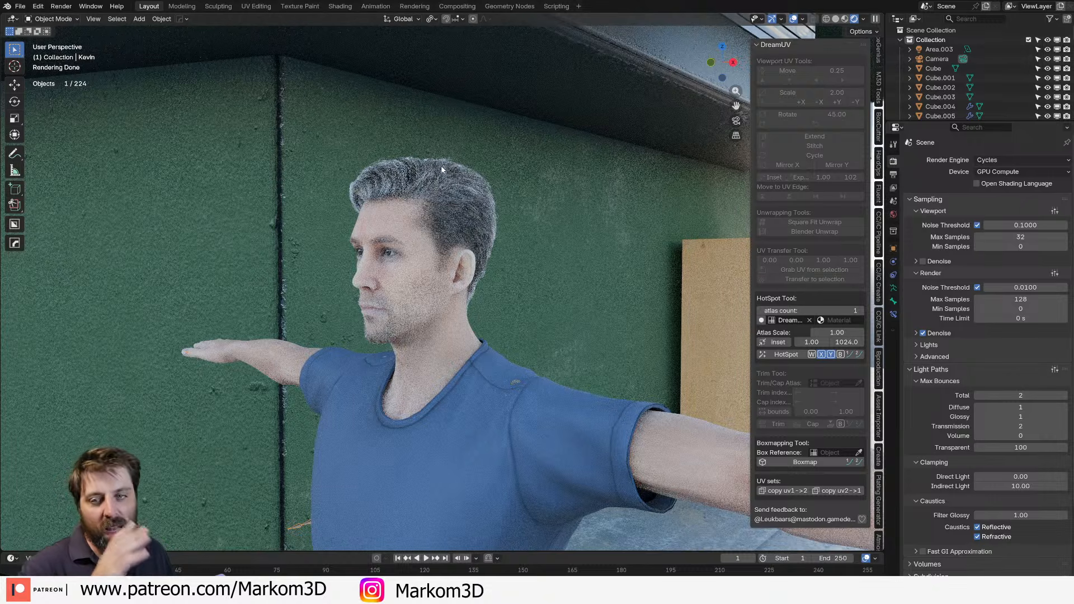
Try transparent bounce limits of 10 and 20, and inspect the human figure's hair up close.
click(1021, 448)
text(10)
key(Return)
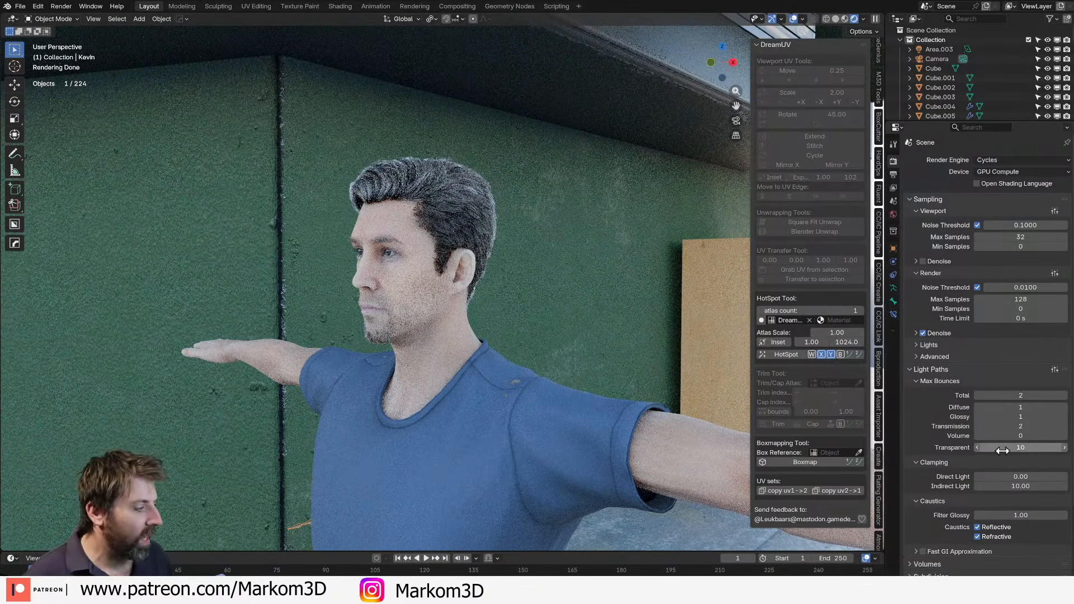
click(1020, 448)
text(20)
key(Return)
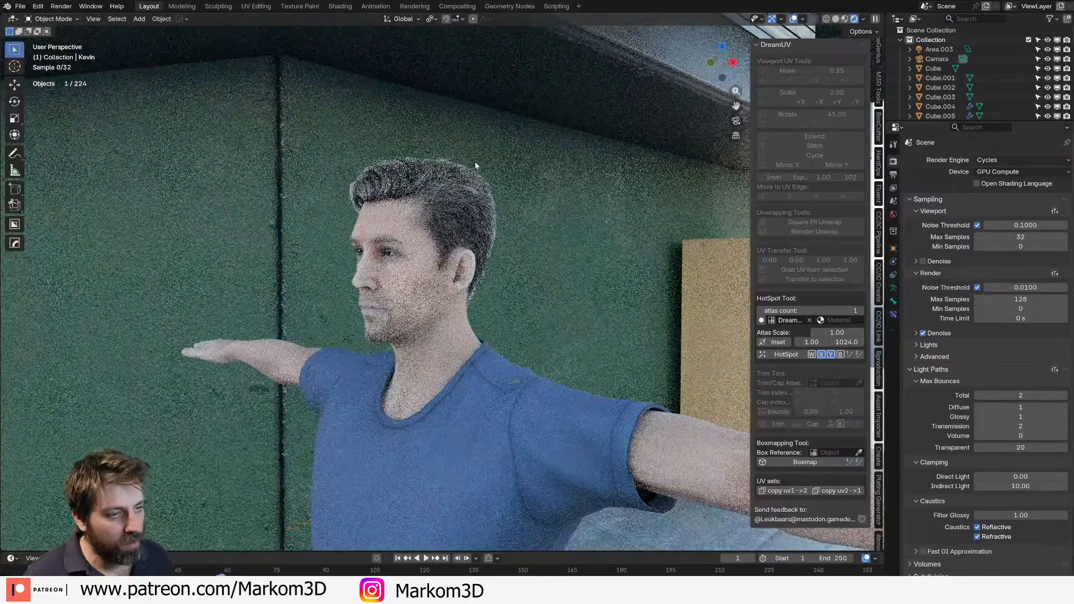
scroll(474, 157, up, 5)
scroll(482, 160, down, 2)
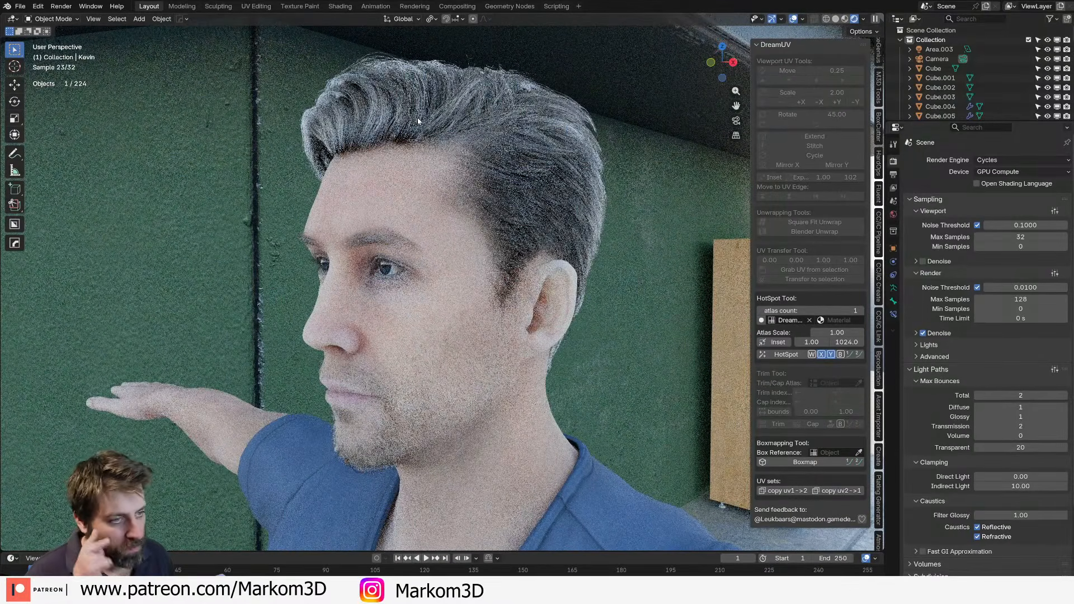
scroll(407, 230, down, 8)
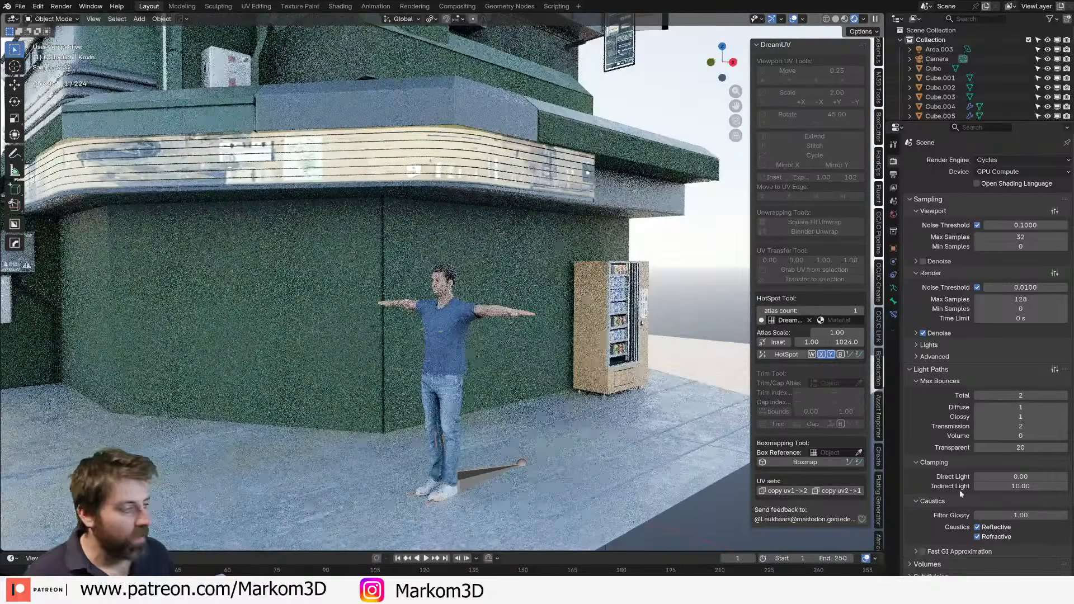
Set the maximum transparent light bounces to 5 and check the figure from a distance.
click(1020, 447)
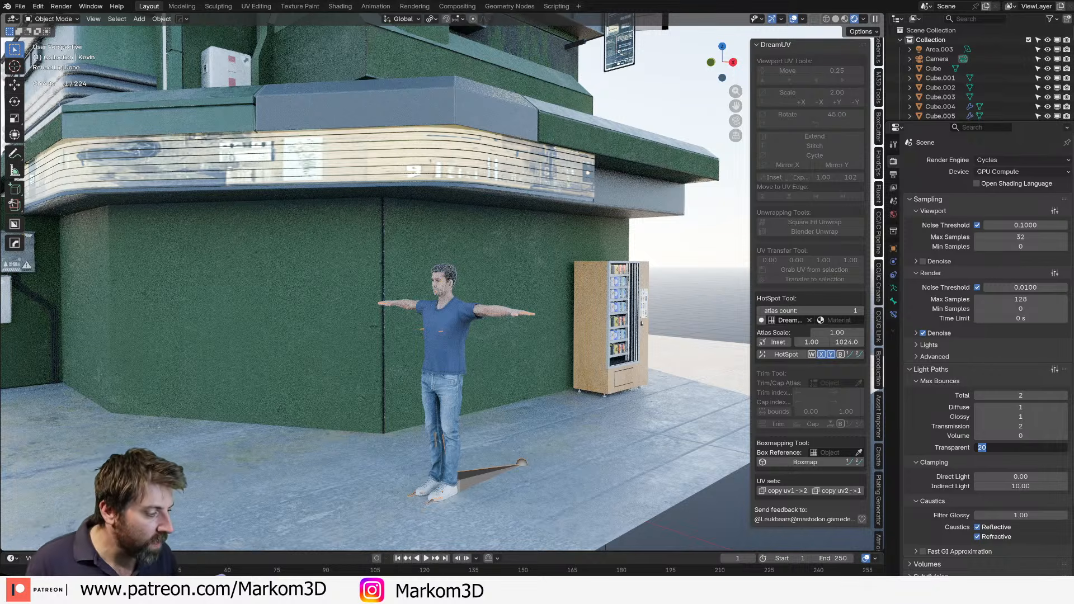
text(5)
key(Return)
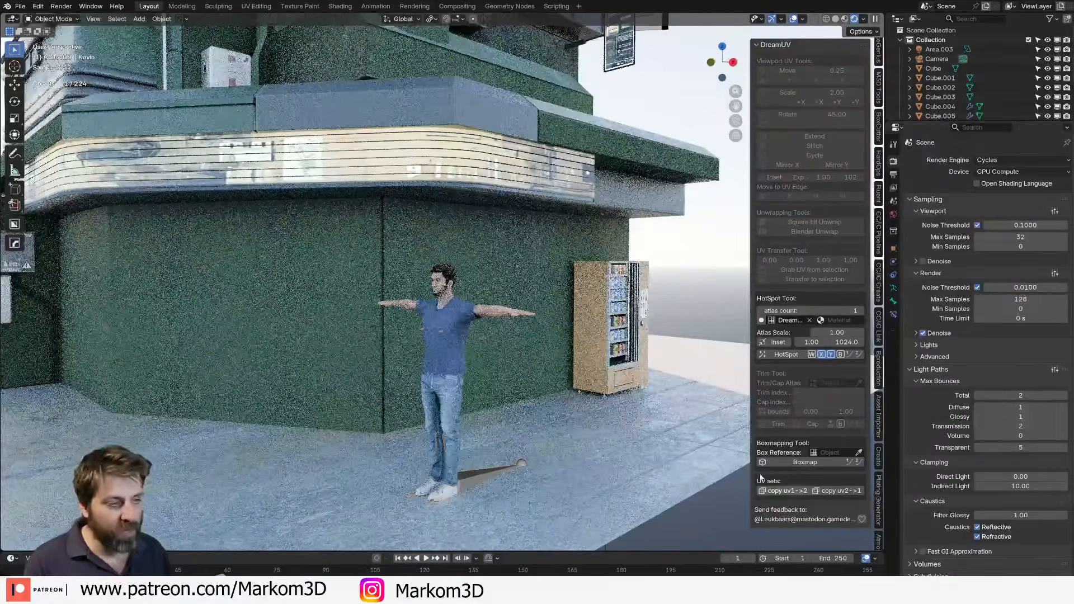
scroll(352, 311, down, 4)
shift+middle_drag(352, 311, 362, 321)
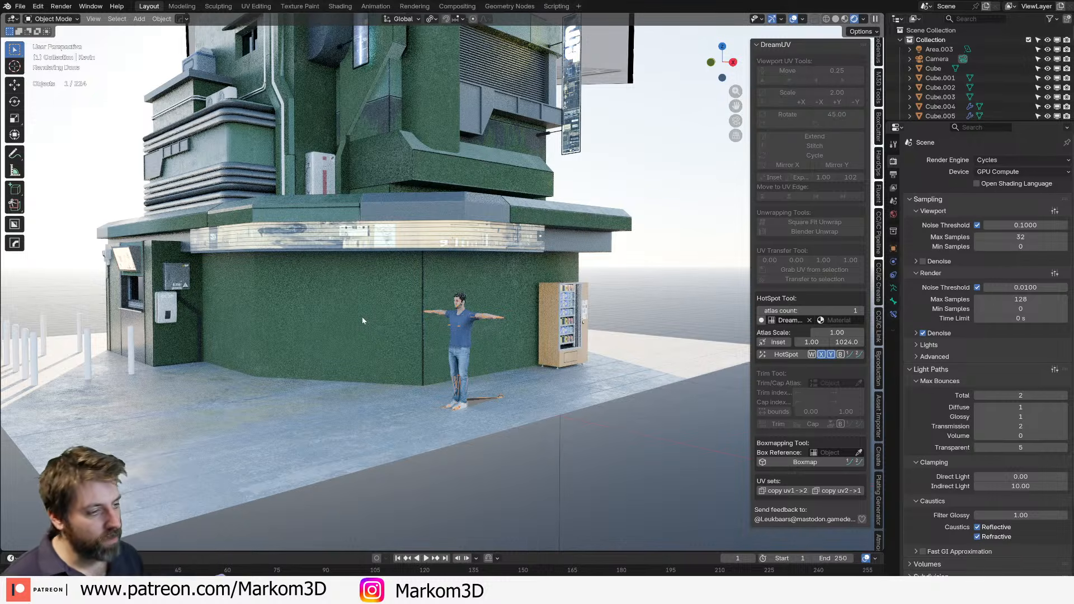
Examine the rendered building from several sides, including the kiosk, bollards, ledge and blank shopfront wall.
scroll(391, 349, up, 5)
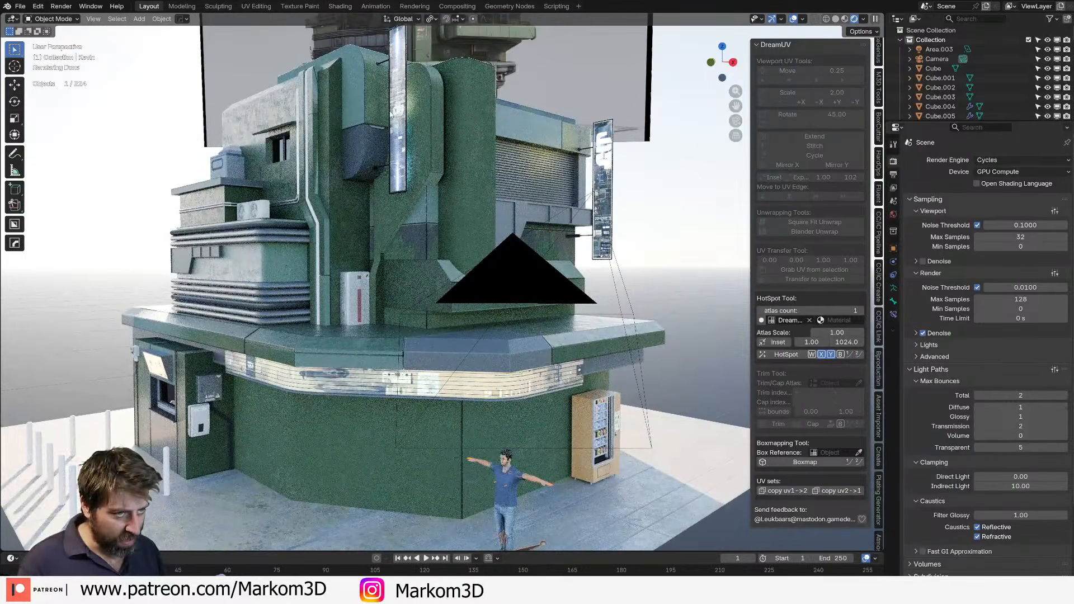
shift+middle_drag(391, 413, 406, 252)
click(179, 365)
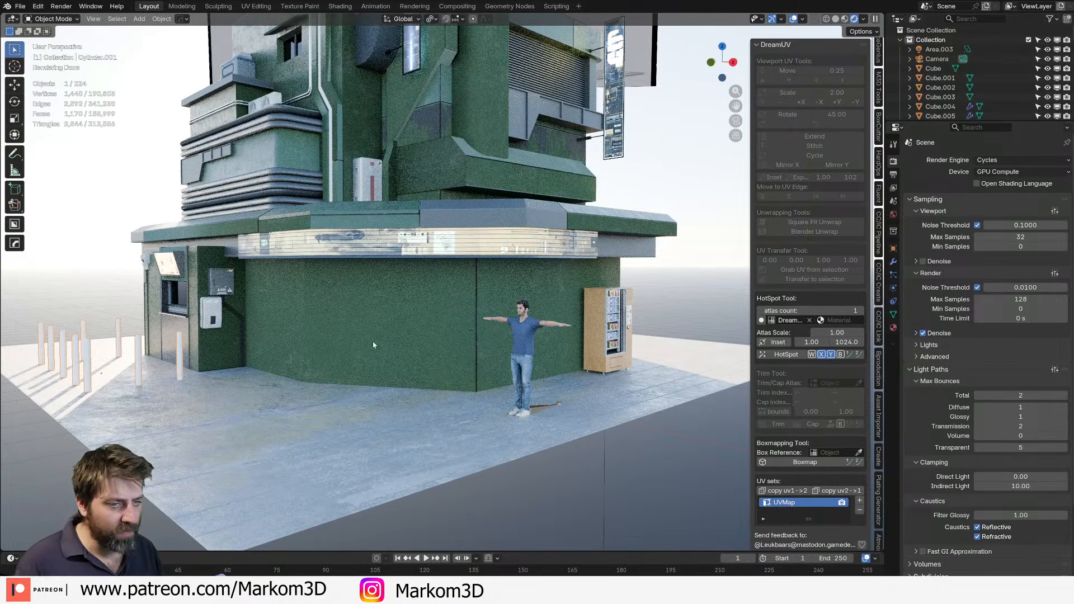
middle_drag(374, 346, 457, 380)
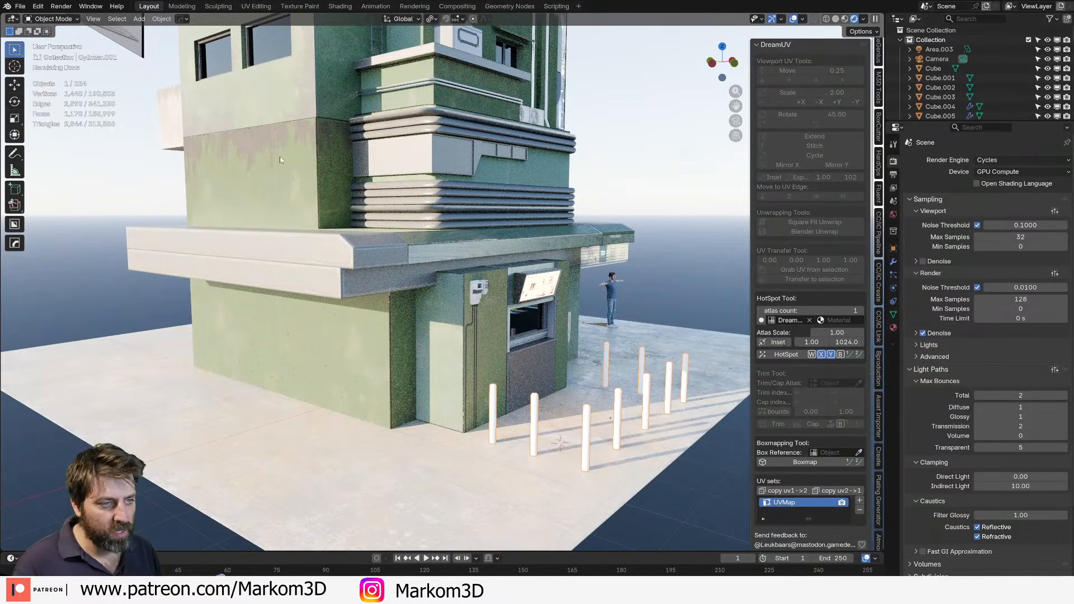
middle_drag(384, 322, 328, 336)
click(337, 298)
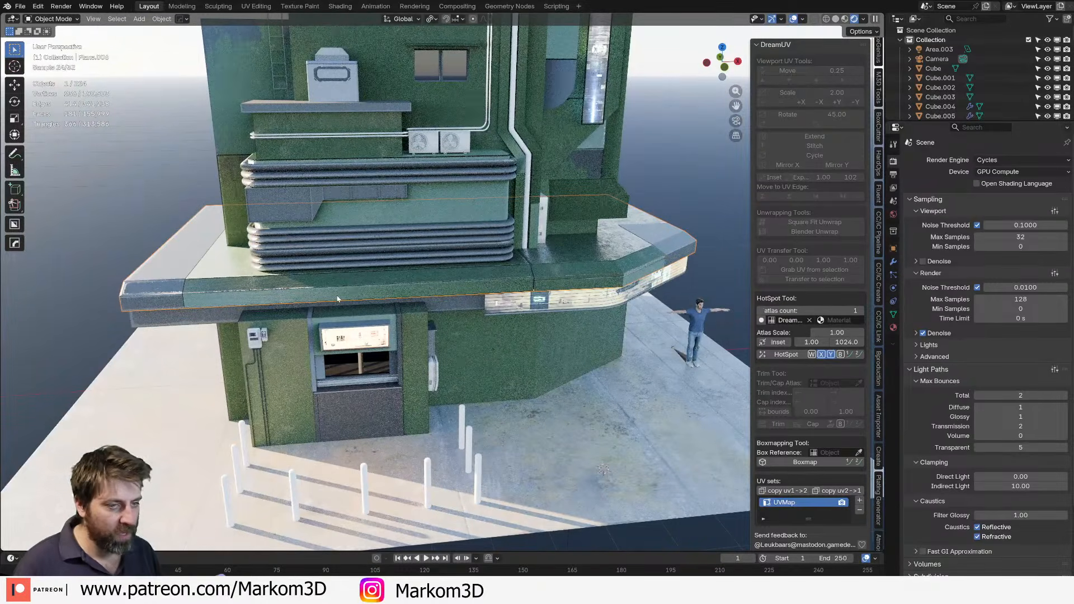
click(785, 355)
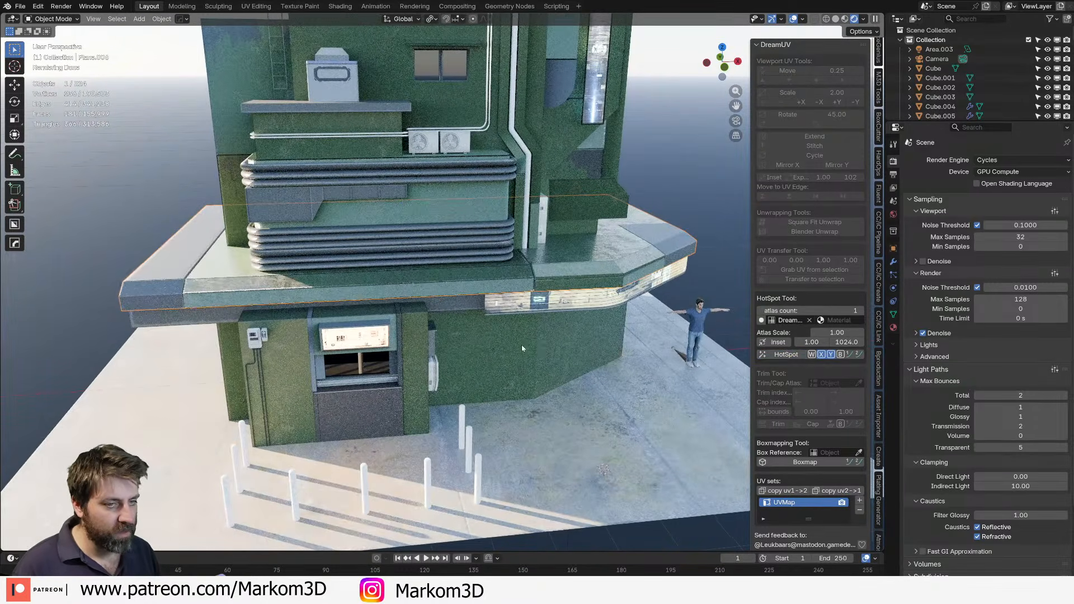
middle_drag(522, 348, 444, 284)
scroll(391, 323, up, 2)
scroll(443, 284, up, 2)
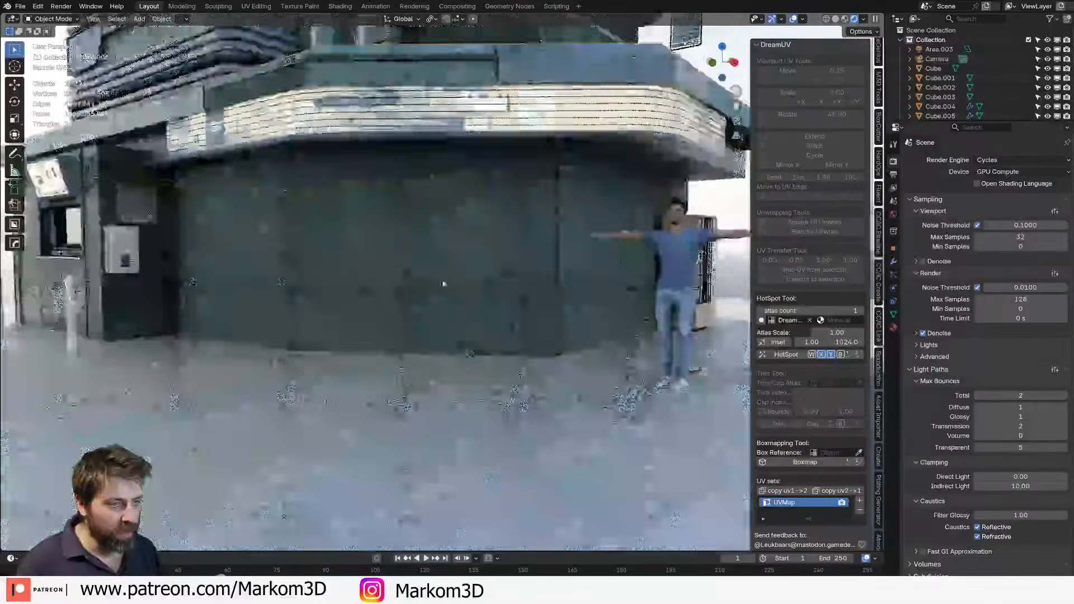
Open the ground-floor wall block for mesh editing and select its three front faces below the band sign.
click(357, 236)
shift+middle_drag(358, 238, 367, 304)
scroll(387, 372, up, 3)
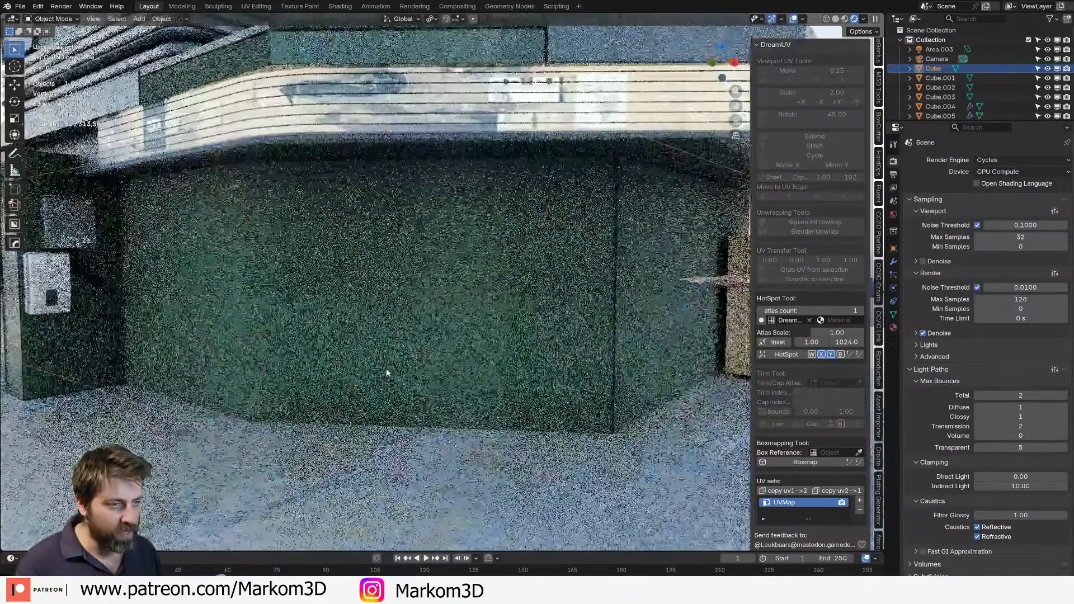
scroll(387, 373, down, 5)
key(Tab)
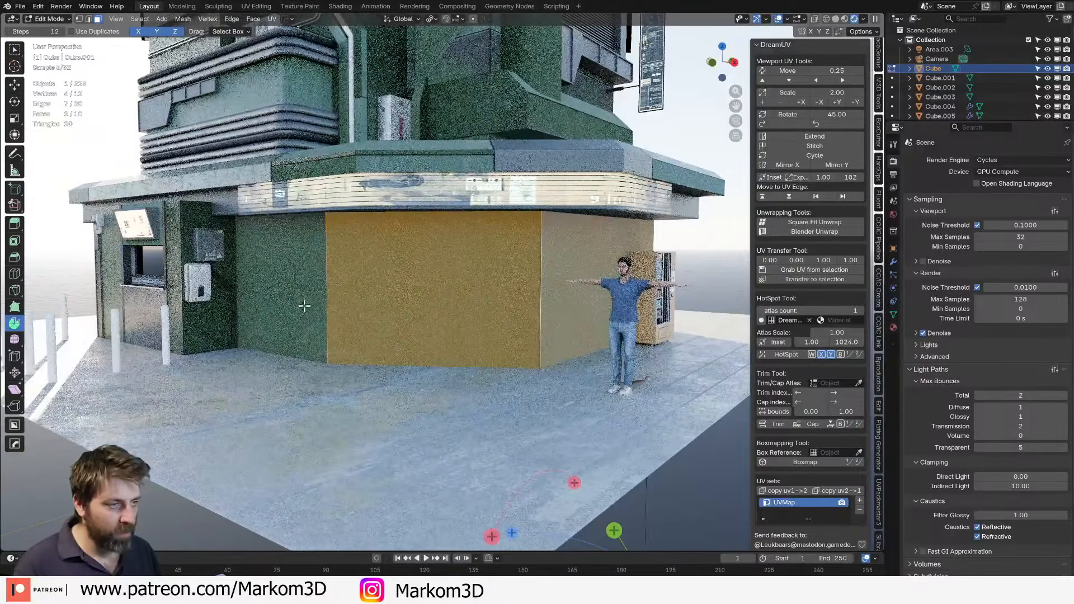
shift+click(305, 305)
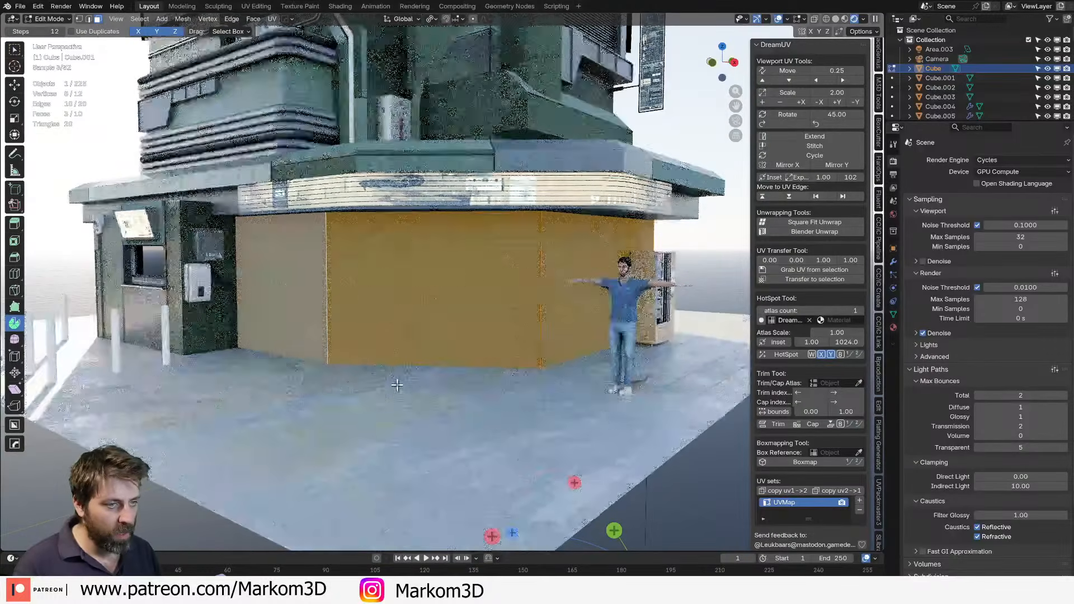
Switch to solid shading and add a horizontal loop cut around the ground-floor wall block, slid up behind the band sign.
mouse_move(397, 386)
middle_down()
mouse_move(313, 383)
mouse_move(496, 371)
mouse_move(475, 427)
mouse_move(444, 415)
mouse_move(483, 363)
mouse_move(480, 385)
middle_up()
scroll(469, 380, down, 2)
scroll(441, 381, up, 1)
key(z)
click(431, 372)
key(a)
key(z)
click(492, 413)
key(ctrl+r)
click(352, 314)
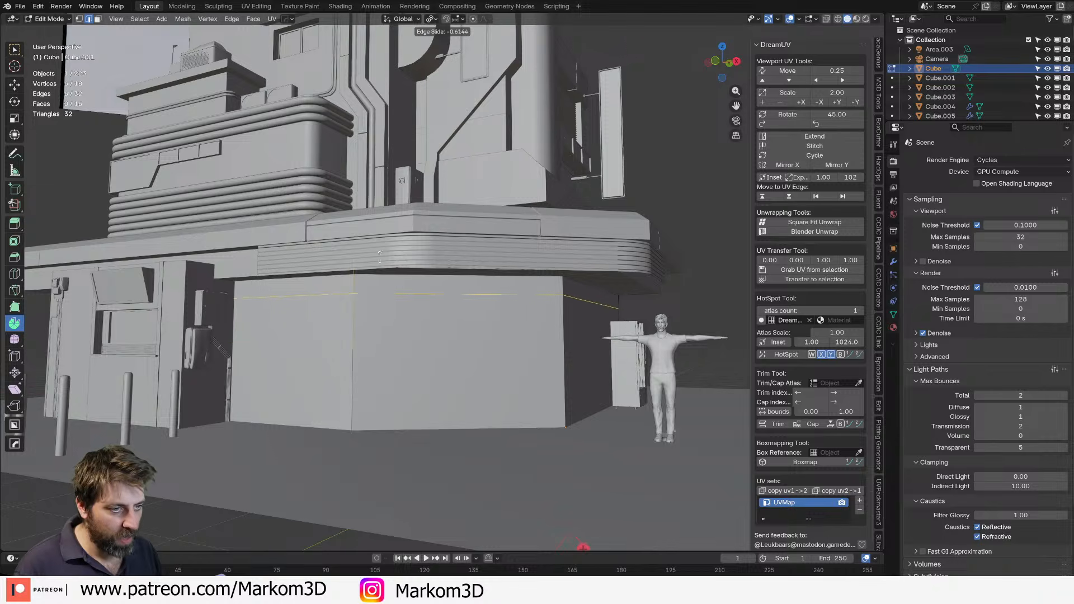
click(414, 44)
Add a vertical loop cut to the ground-floor side wall, slid to beside the vending machine.
middle_drag(414, 44, 504, 302)
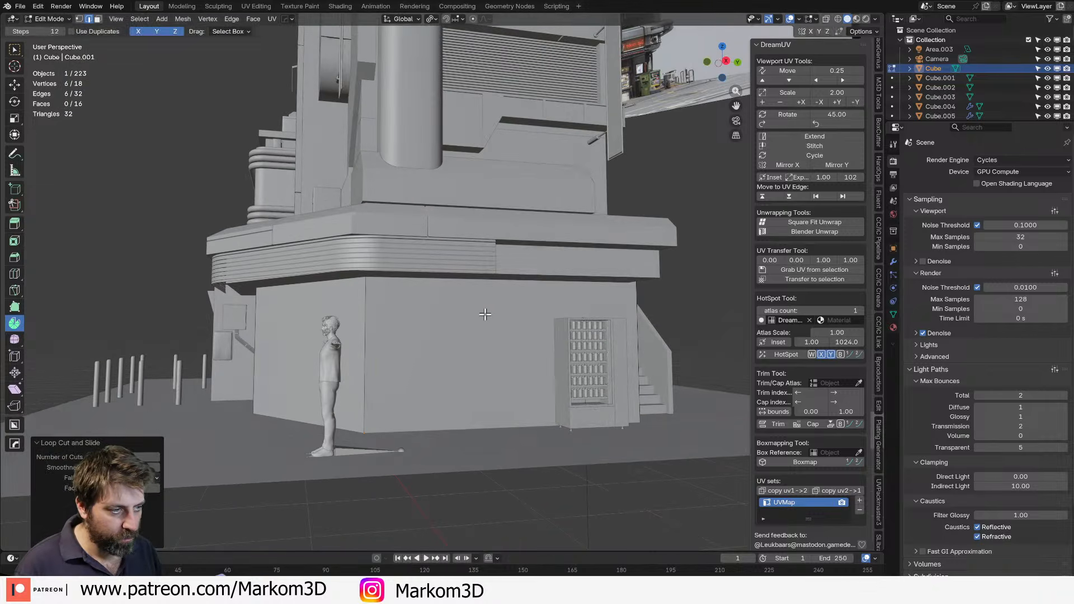
key(ctrl+r)
click(529, 274)
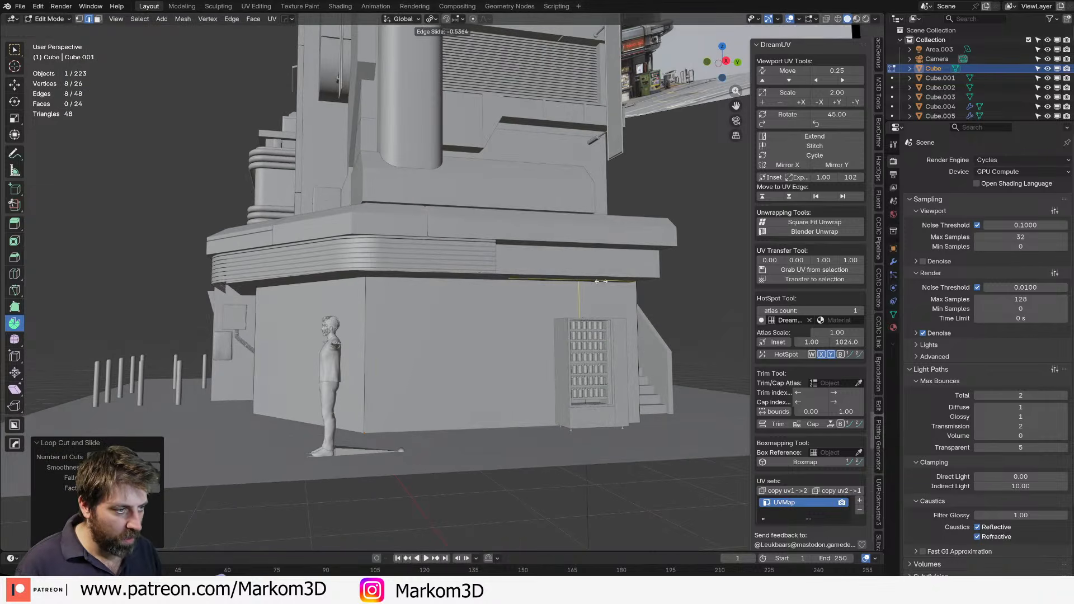
click(569, 286)
Add a vertical loop cut to the angled shopfront wall, slid close to the kiosk.
middle_drag(285, 380, 422, 393)
key(ctrl+r)
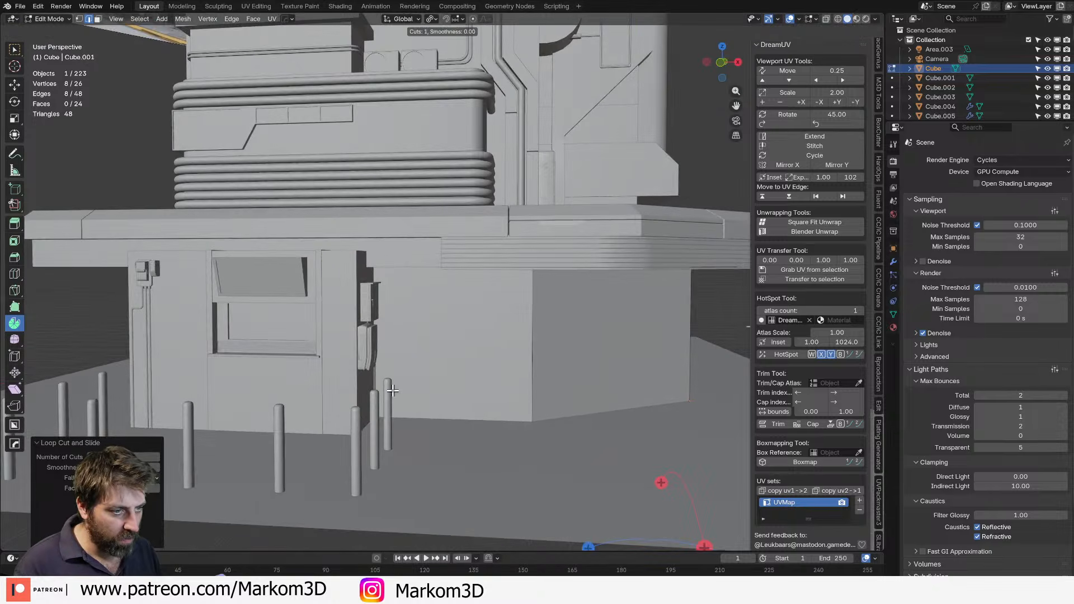
click(382, 261)
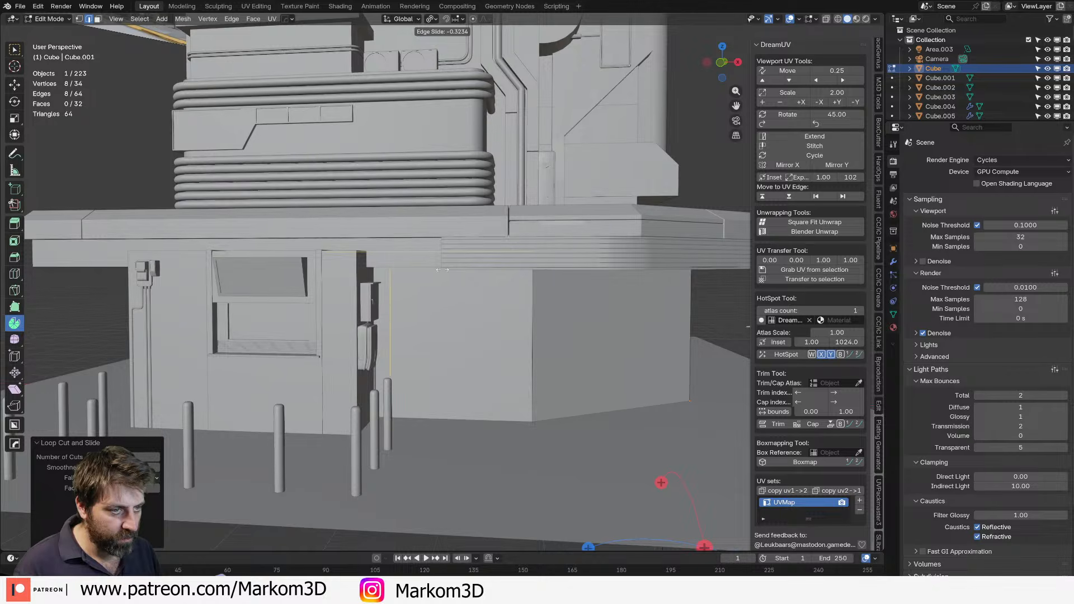
click(436, 269)
Select the three shopfront faces between the kiosk and the vending machine and separate them into their own object.
key(3)
click(488, 330)
shift+click(620, 367)
middle_drag(624, 366, 564, 367)
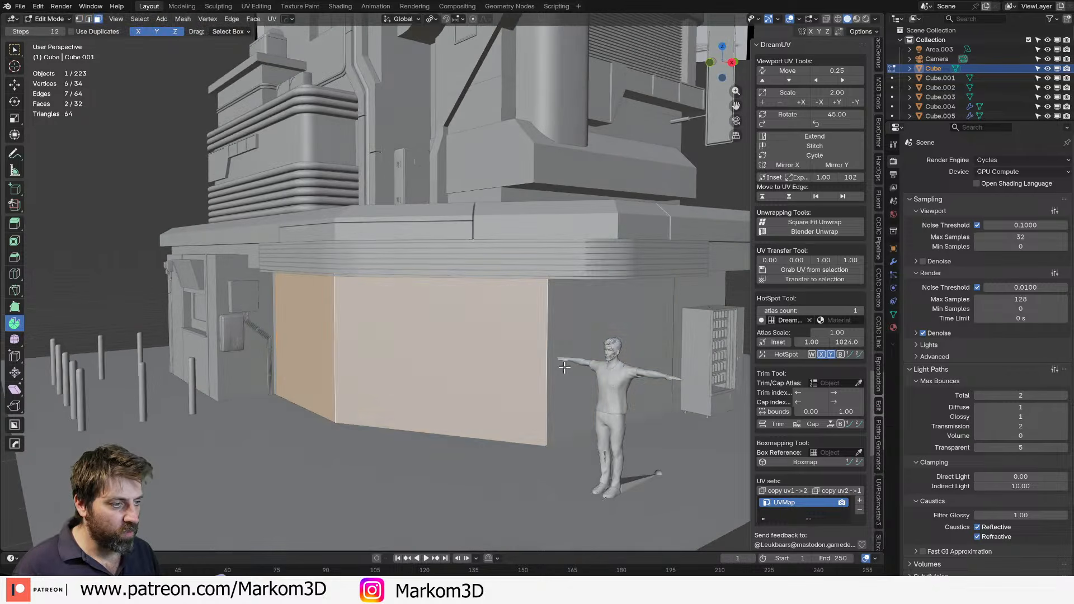
shift+click(562, 384)
shift+middle_drag(524, 437, 472, 429)
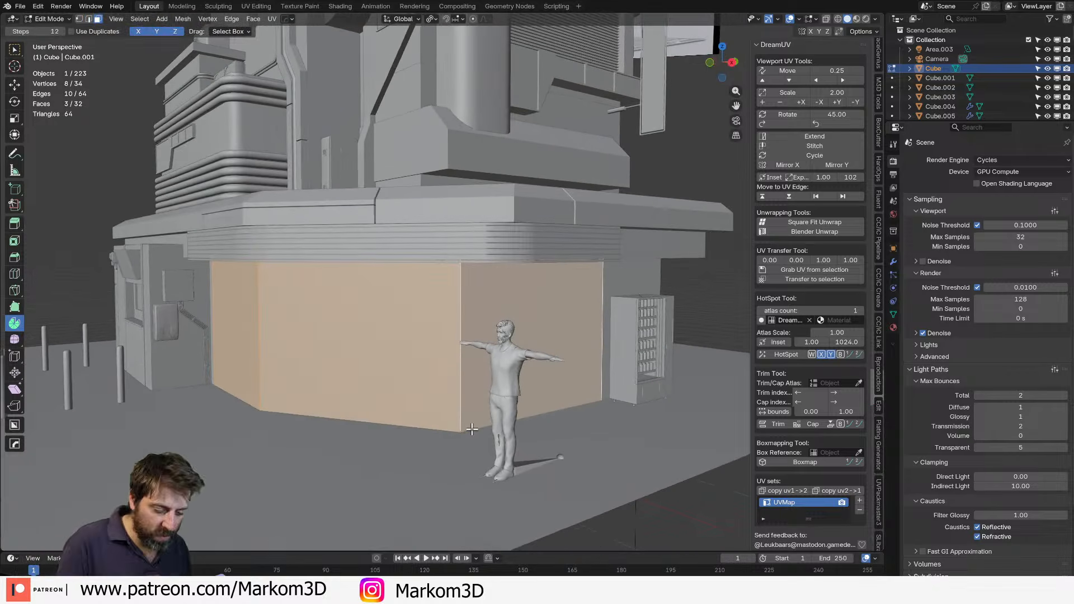
key(p)
click(456, 425)
Return to Object Mode and select the separated shopfront panel.
key(Tab)
click(409, 385)
middle_drag(410, 386, 437, 398)
scroll(436, 398, down, 4)
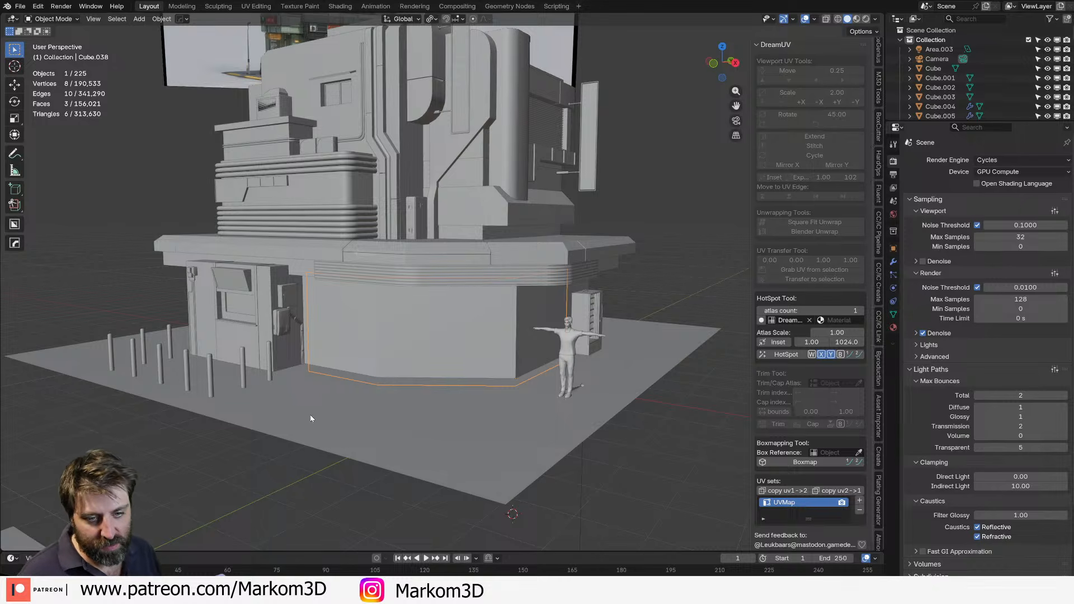
scroll(437, 396, up, 3)
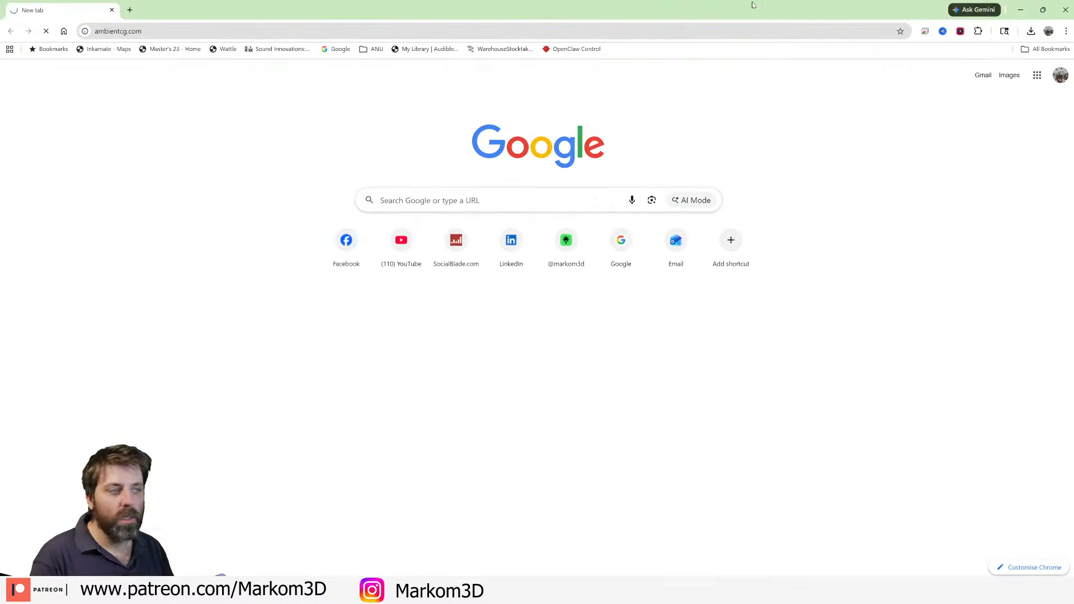
Visit the ambientcg.com texture site in the web browser, close the browser and return to Blender.
key(Return)
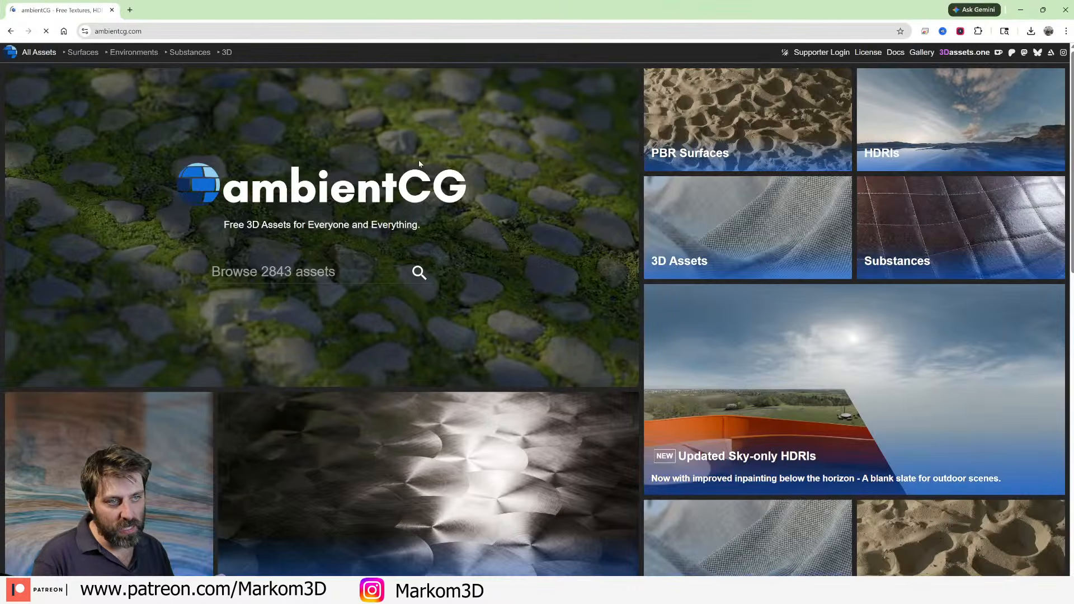
click(323, 31)
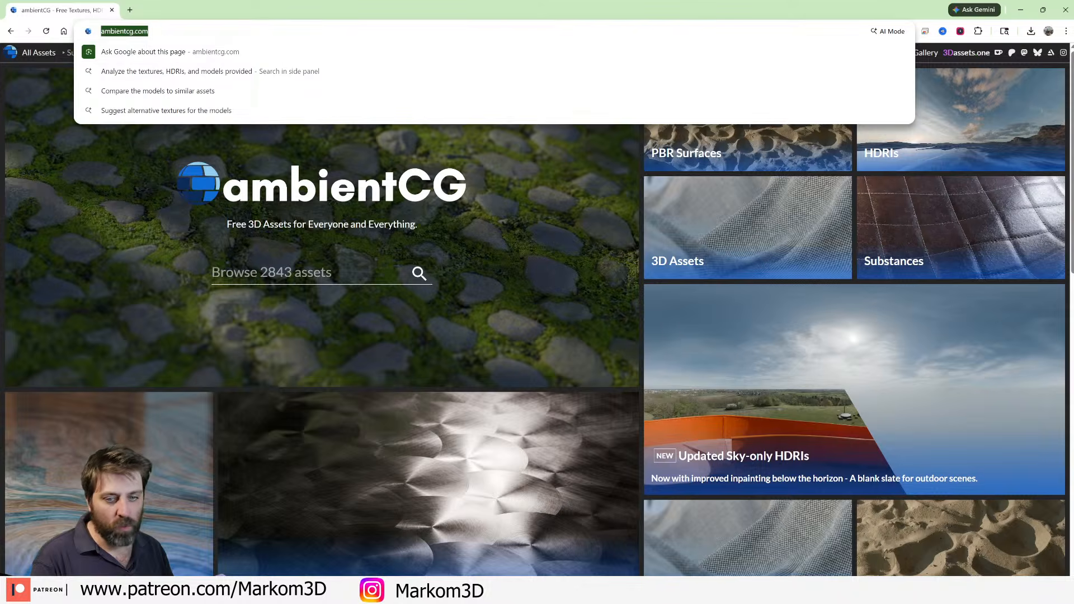
key(alt+Tab)
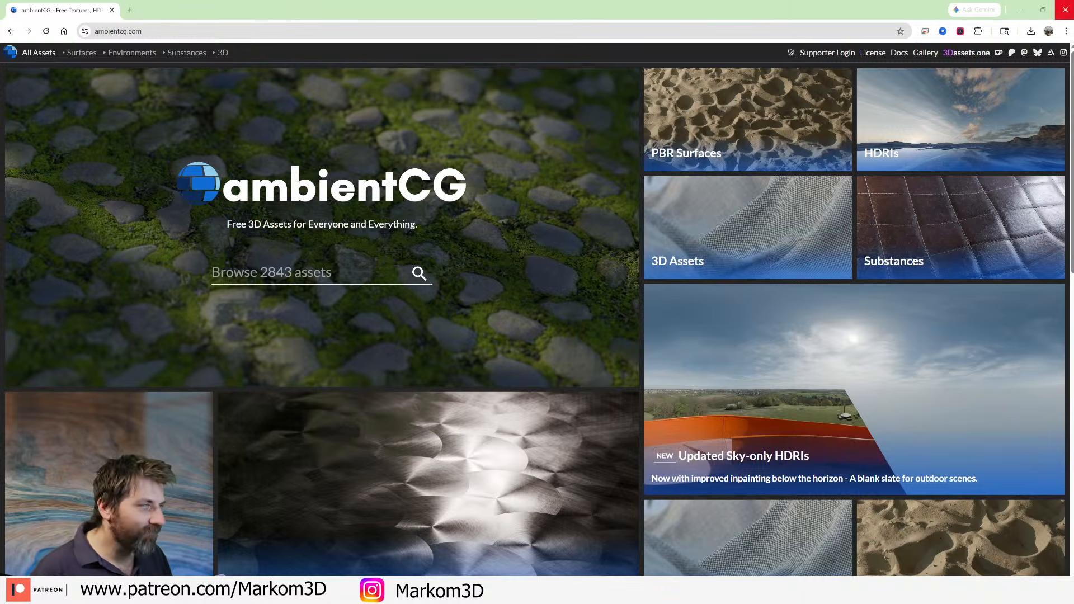
click(1066, 10)
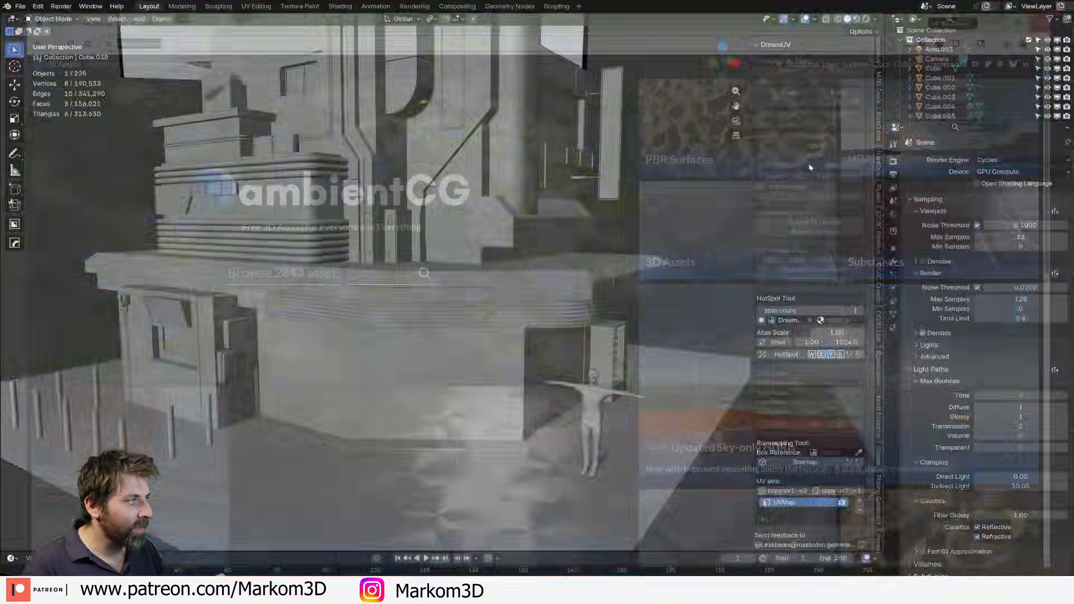
Cut the separated panel's front face vertically down its centre and bevel that cut about 1.57 m wide with 1 segment.
shift+middle_drag(444, 389, 438, 325)
scroll(439, 325, up, 5)
key(Tab)
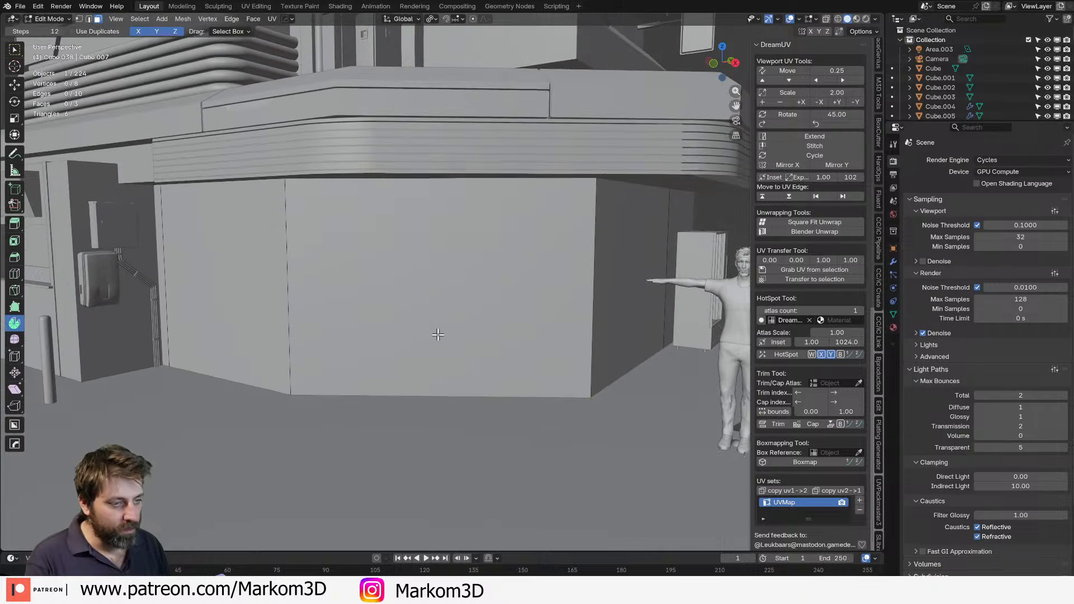
key(ctrl+r)
click(442, 404)
right_click(442, 404)
key(ctrl+b)
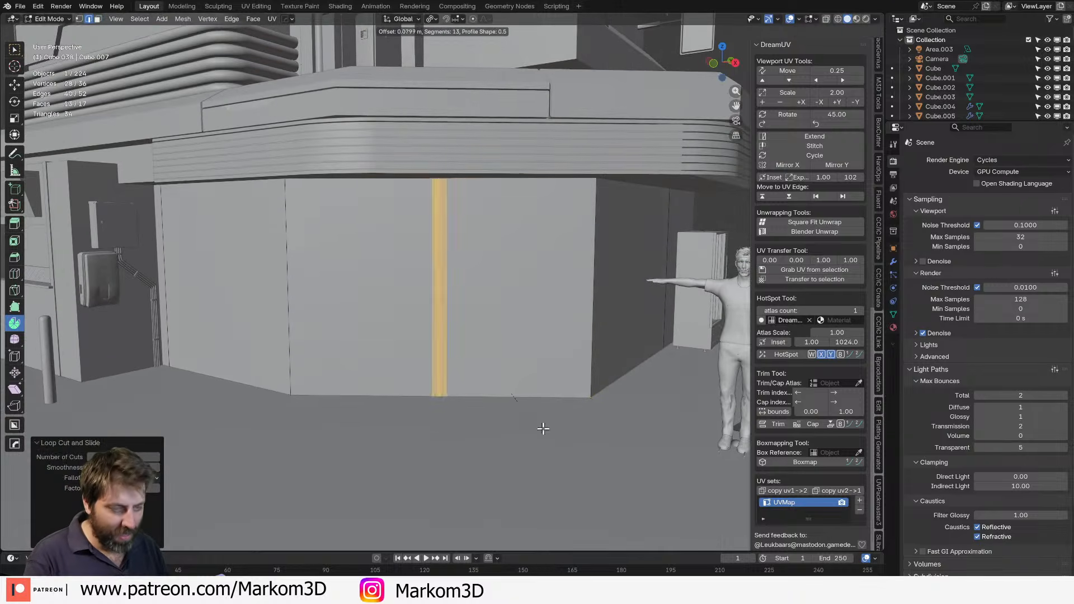
scroll(607, 446, up, 6)
scroll(671, 466, down, 6)
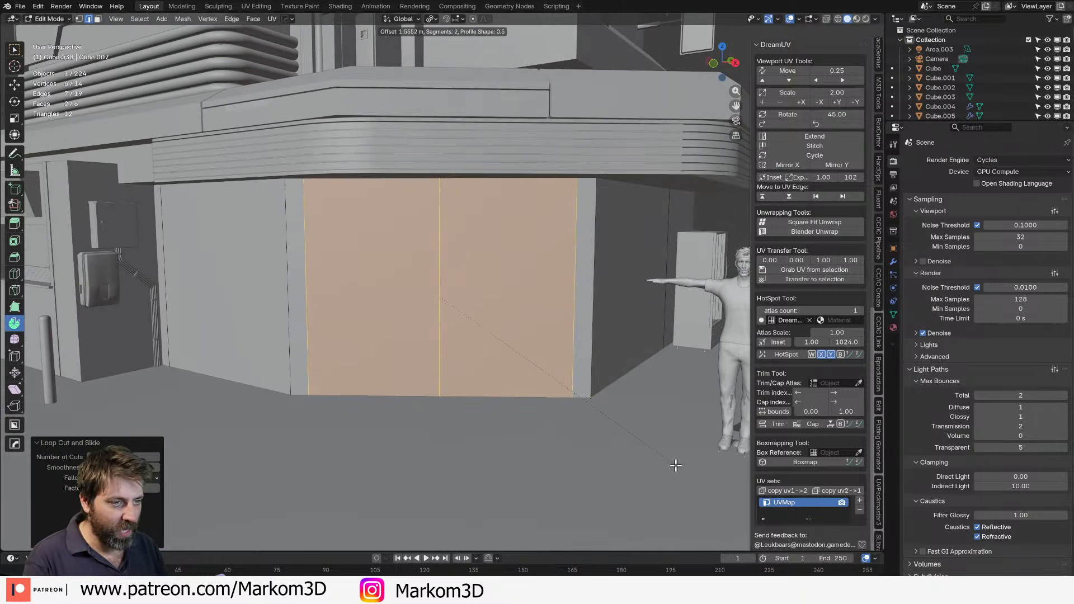
click(676, 468)
middle_drag(633, 446, 551, 365)
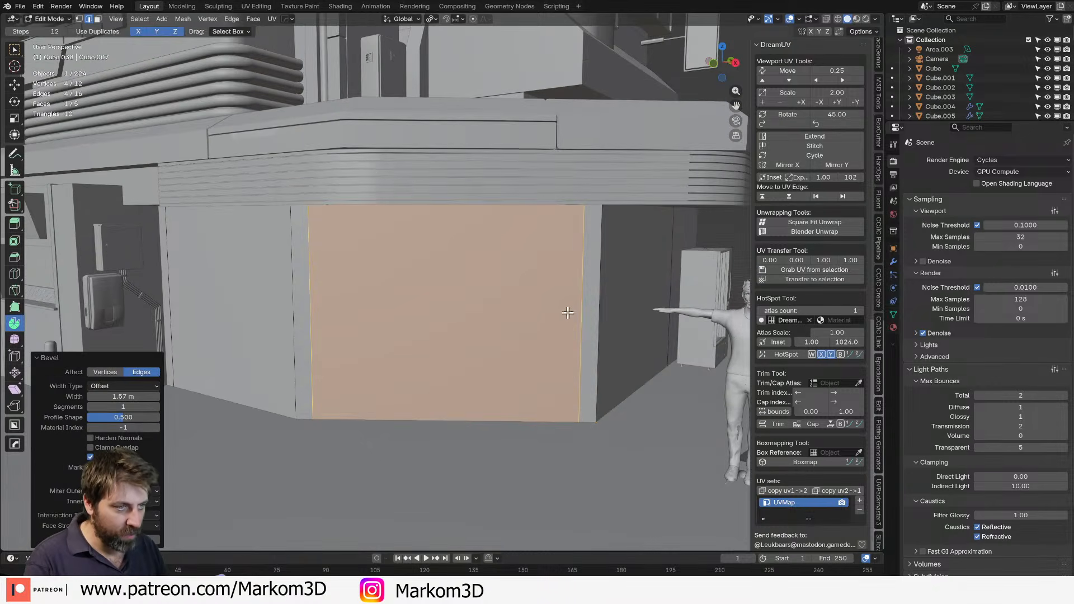
Add a horizontal loop cut around the shopfront panel, slid up close to the canopy.
shift+middle_drag(569, 311, 595, 254)
key(ctrl+r)
click(595, 252)
click(594, 173)
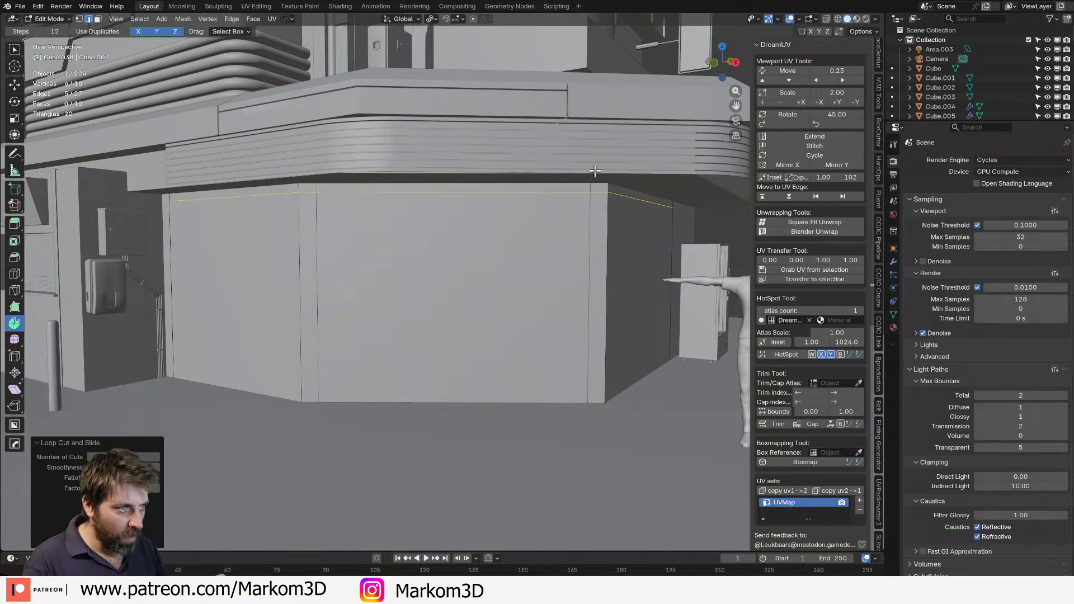
Delete the large central front face of the shopfront panel to open up the entrance.
scroll(595, 174, down, 3)
middle_drag(594, 179, 561, 280)
key(3)
click(486, 309)
key(x)
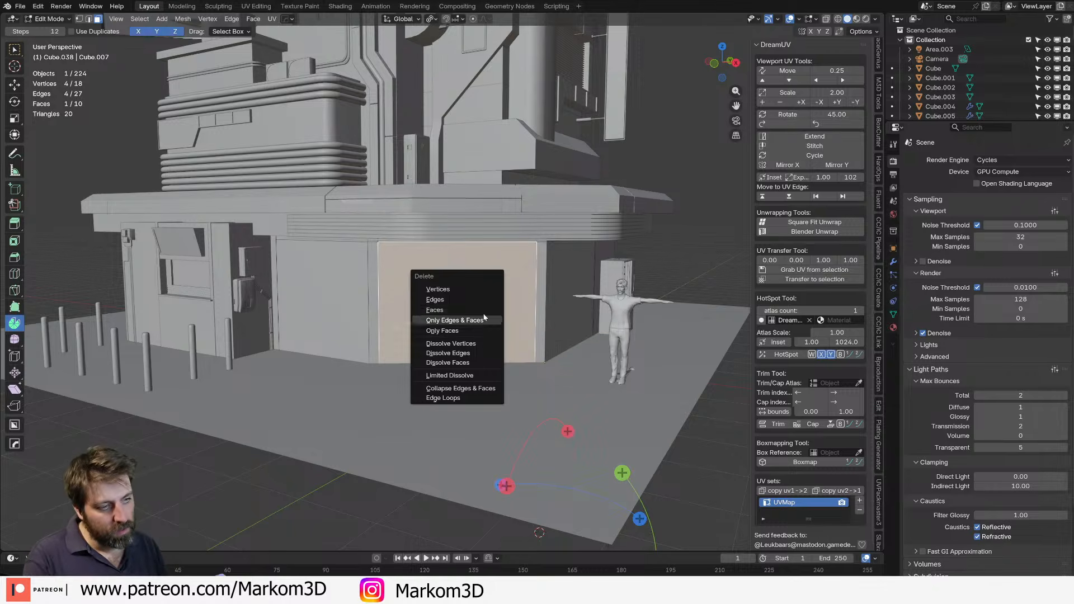
click(449, 313)
Add a horizontal loop cut halfway up the wall on each side of the entrance opening.
middle_drag(451, 315, 454, 341)
scroll(468, 333, up, 2)
key(ctrl+r)
click(495, 346)
right_click(496, 346)
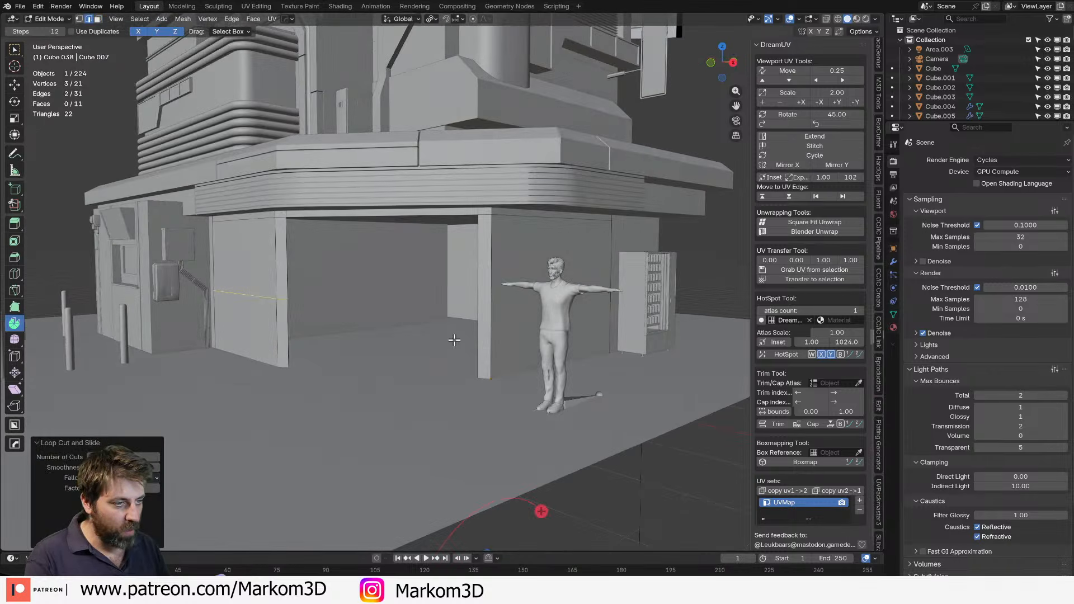
key(ctrl+r)
click(488, 305)
right_click(488, 305)
Select the horizontal cuts on both side walls and lower them about 0.55 m along Z.
alt+shift+click(500, 312)
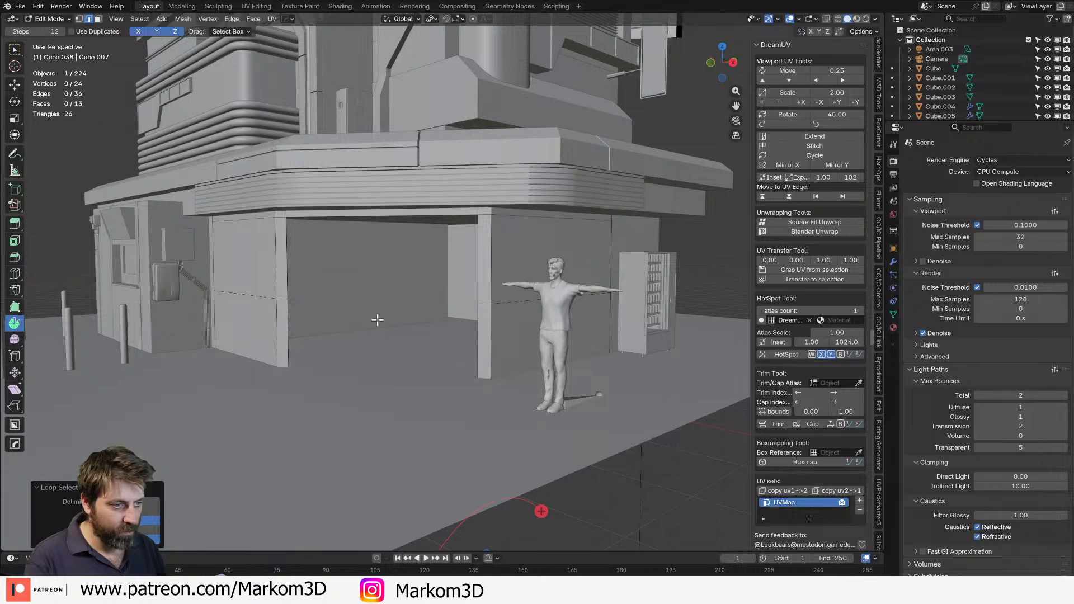
alt+shift+click(511, 312)
alt+shift+click(253, 295)
key(g)
key(z)
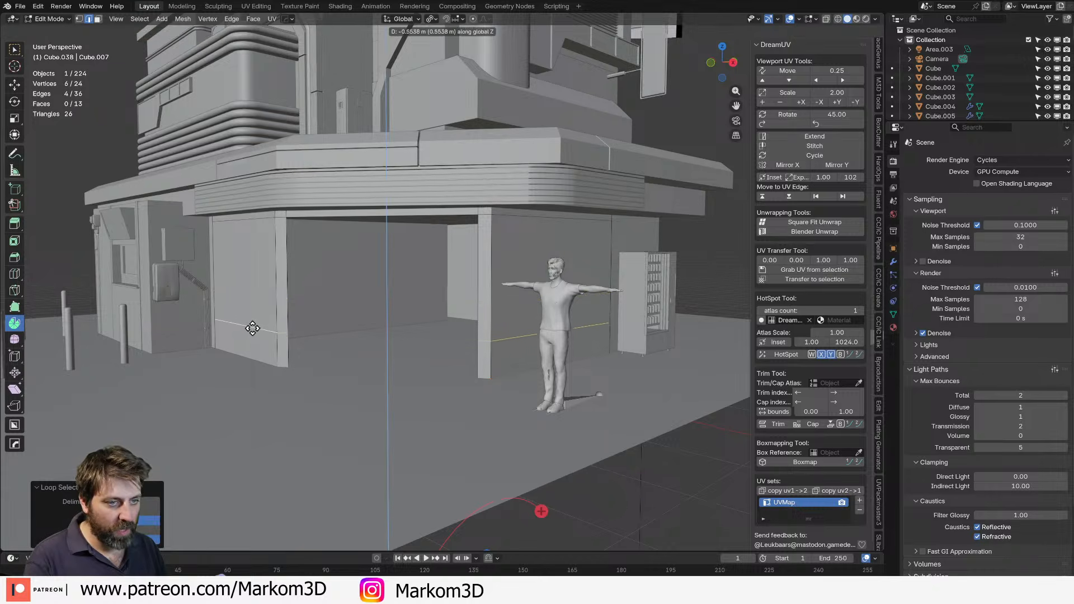
click(253, 327)
Inset the large upper faces of both side walls to outline the window areas.
key(3)
click(255, 323)
middle_drag(308, 328, 504, 371)
shift+click(532, 304)
middle_drag(532, 305, 552, 383)
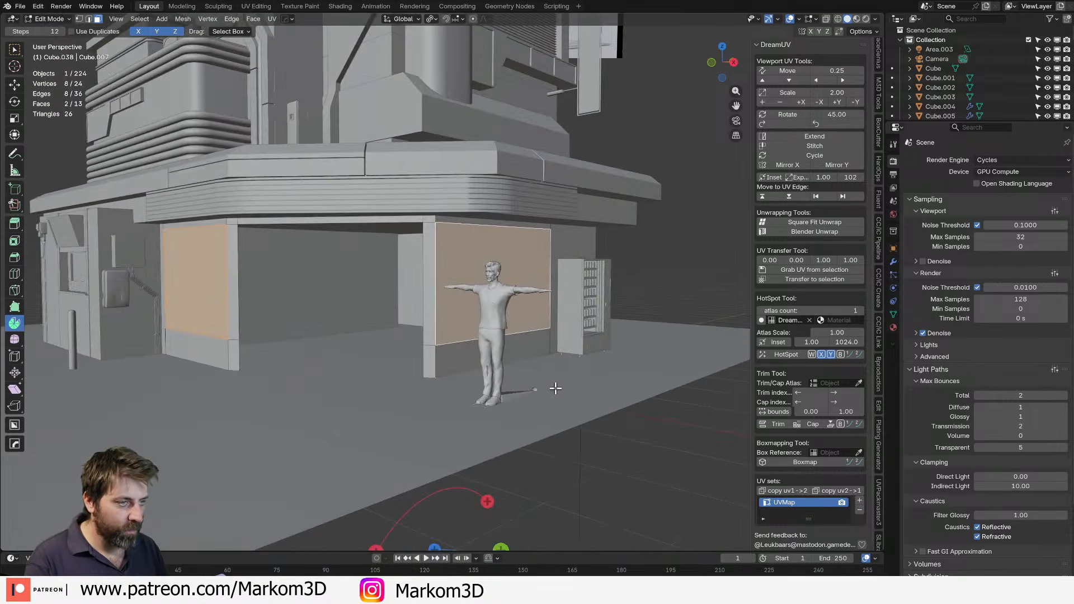
key(i)
click(586, 391)
Raise the top edges of both inset window faces slightly along Z.
key(2)
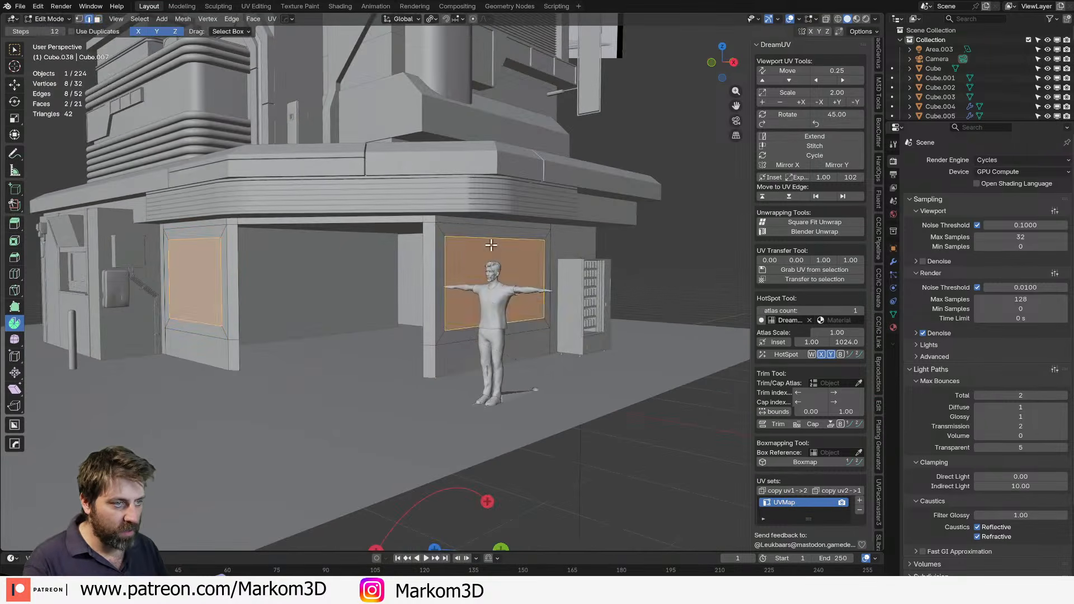
click(492, 241)
shift+click(219, 238)
key(g)
key(z)
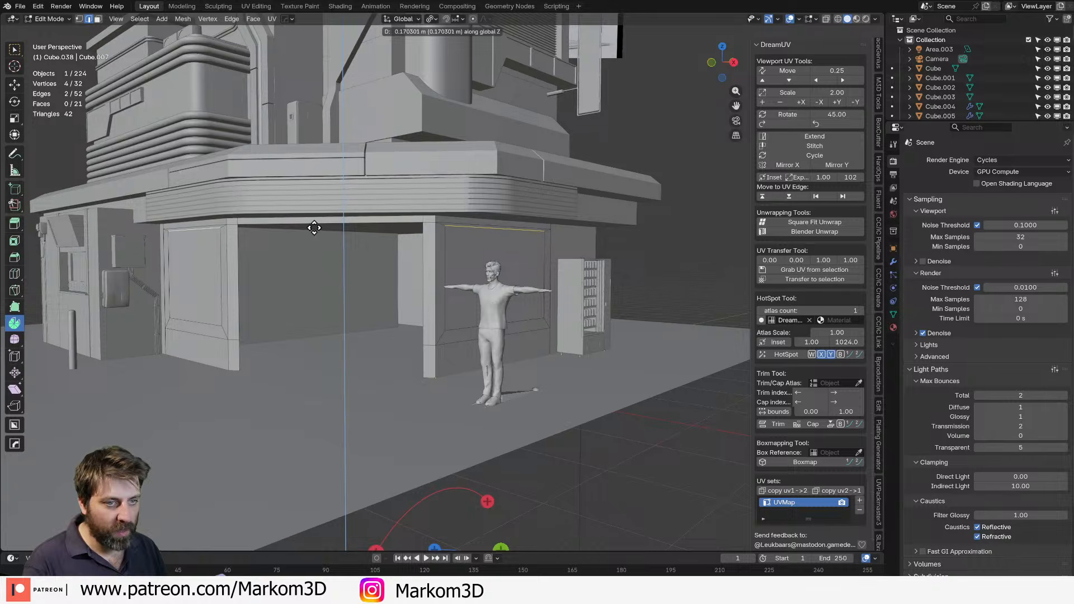
click(311, 242)
middle_drag(312, 242, 346, 364)
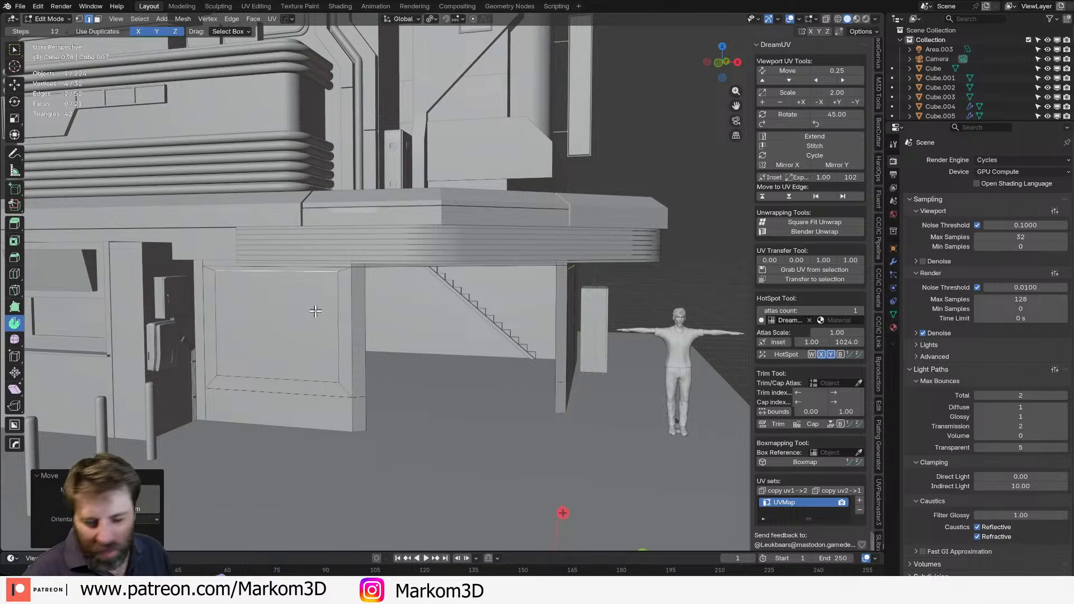
Select both inset window faces and separate them into their own object.
key(alt+a)
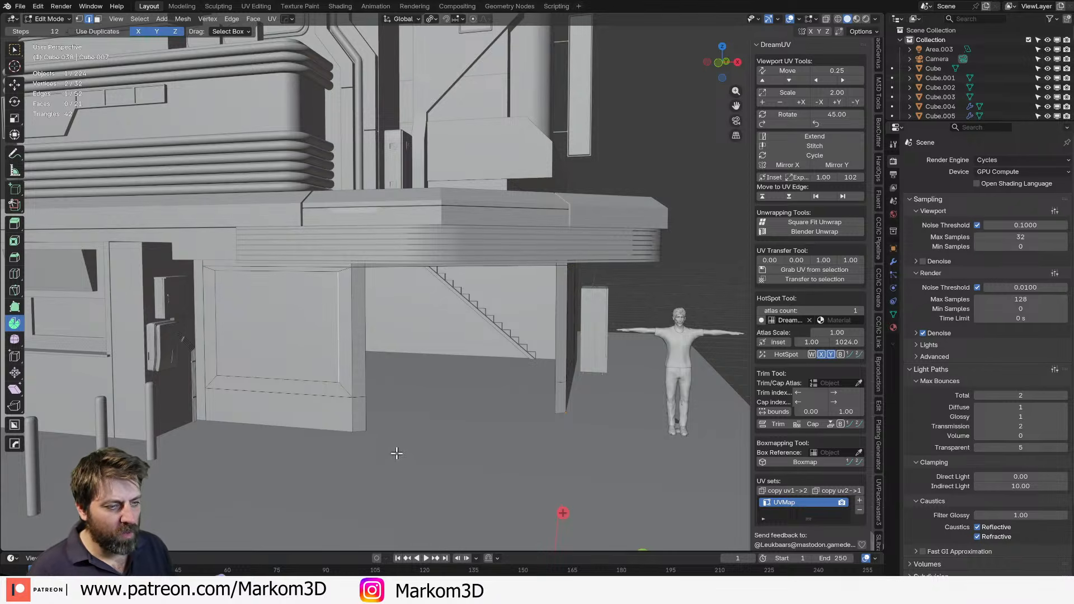
key(3)
click(278, 341)
middle_drag(498, 432, 454, 336)
shift+click(454, 336)
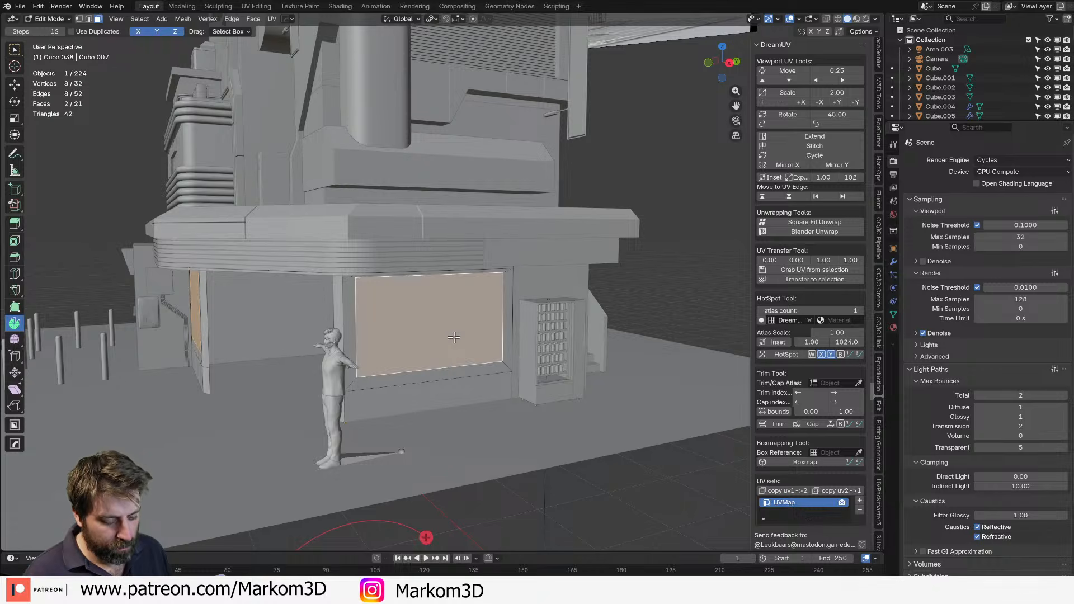
key(p)
click(454, 337)
Switch to editing the separated window object and select both of its faces.
key(Tab)
middle_drag(437, 334, 550, 393)
key(Tab)
key(a)
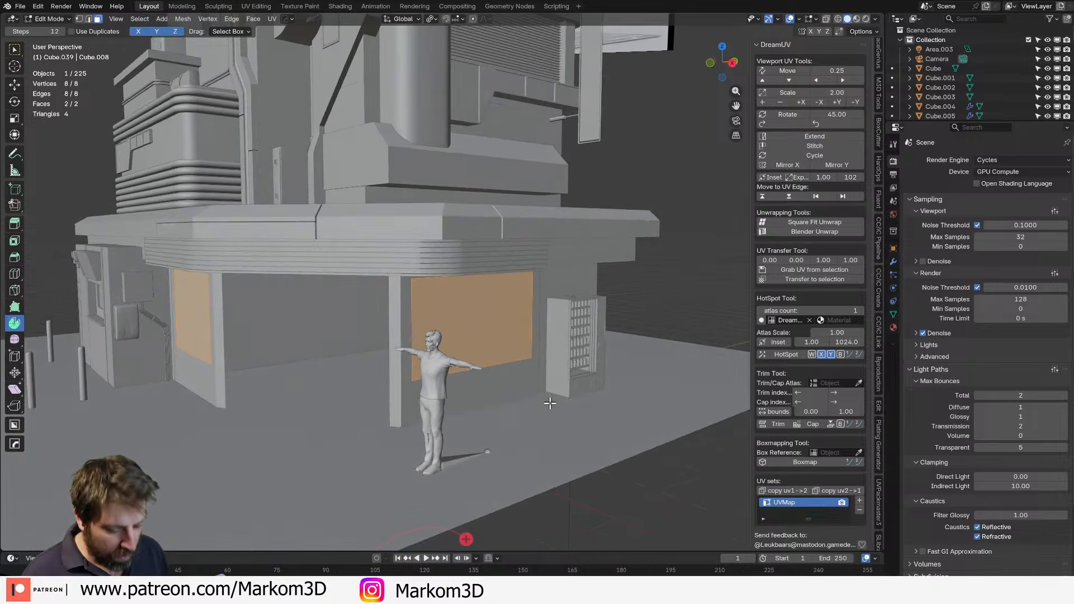
key(super)
click(648, 423)
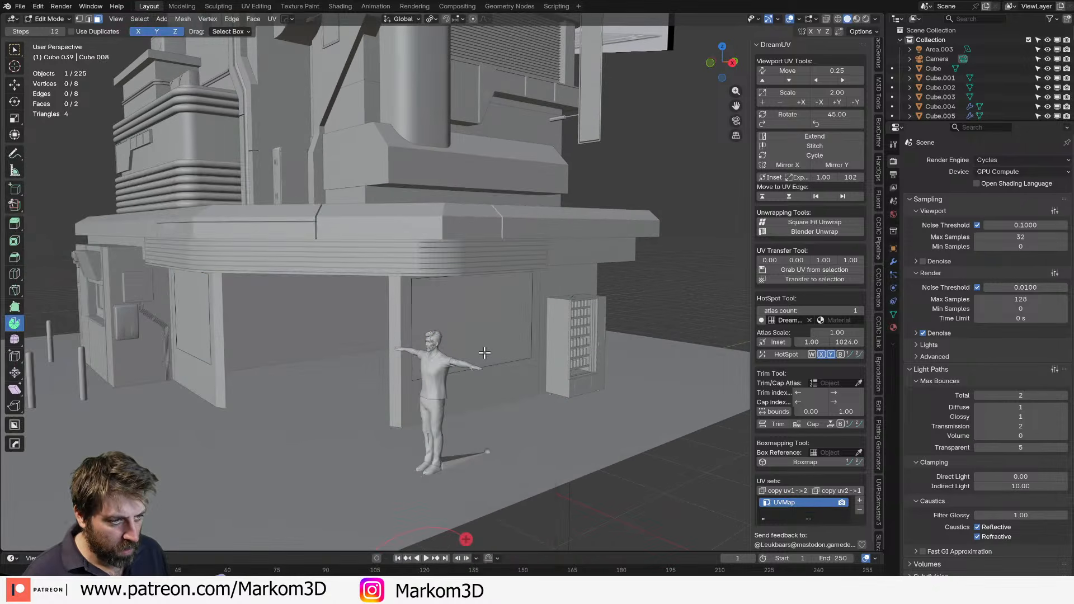
key(a)
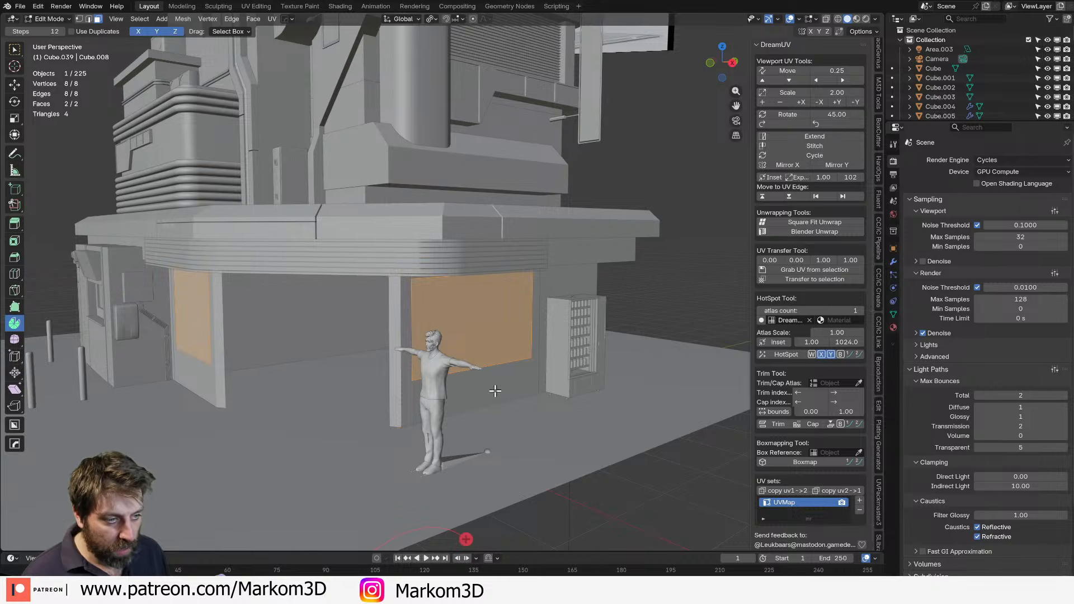
key(alt+s)
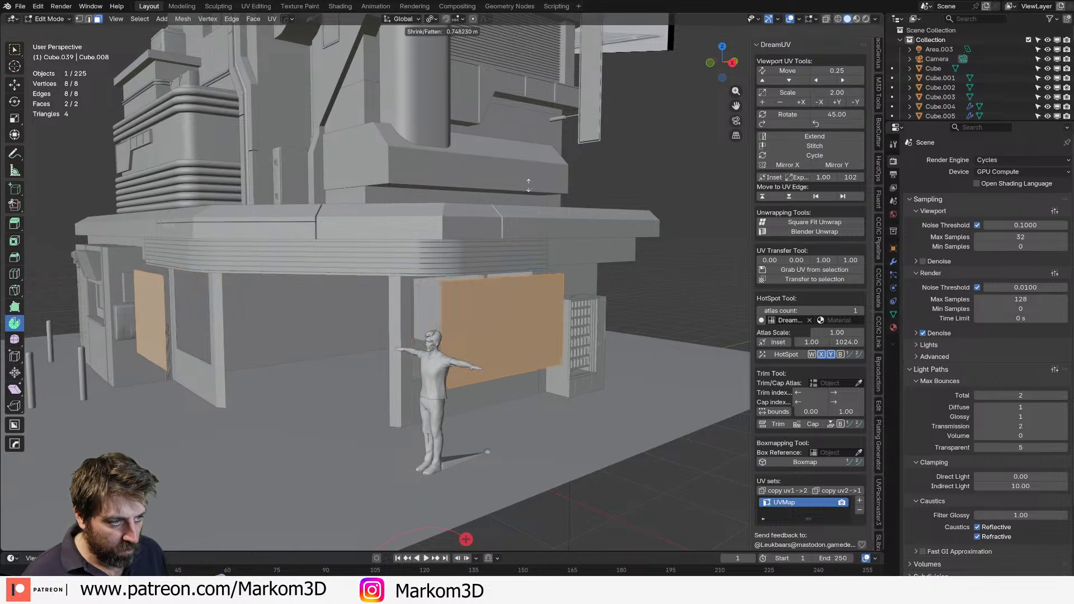
right_click(535, 417)
mouse_move(534, 416)
middle_down()
mouse_move(509, 377)
mouse_move(526, 405)
middle_up()
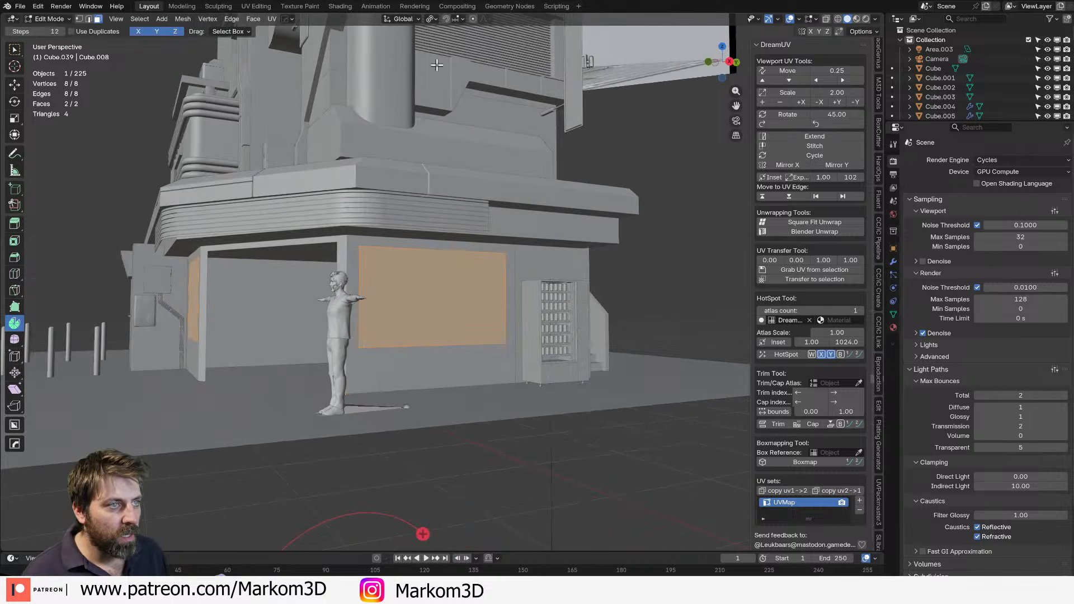
Set the transform pivot point to Individual Origins for the window faces.
click(431, 18)
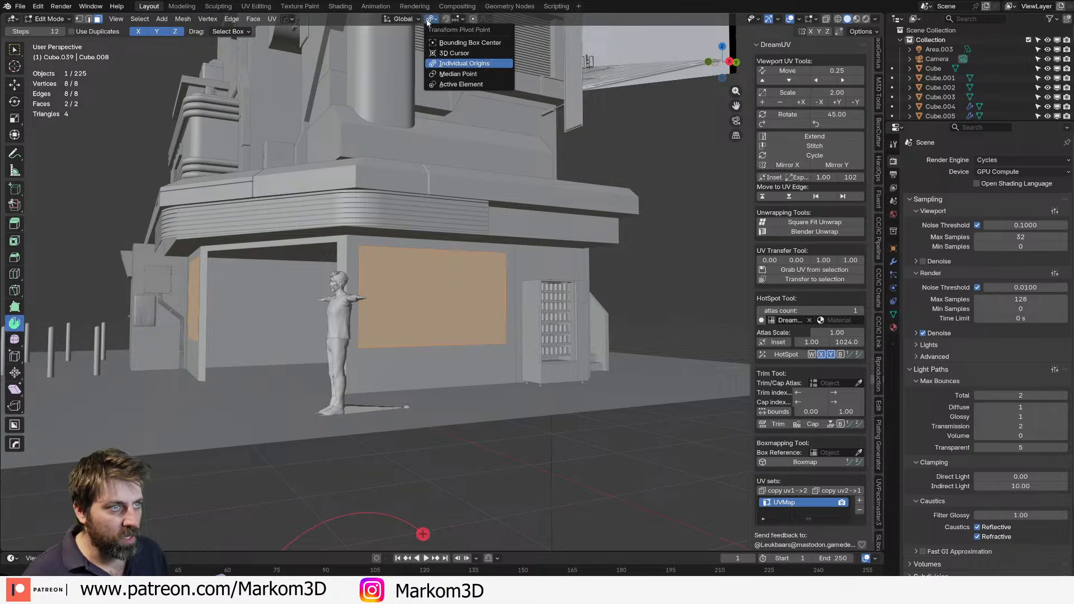
click(439, 74)
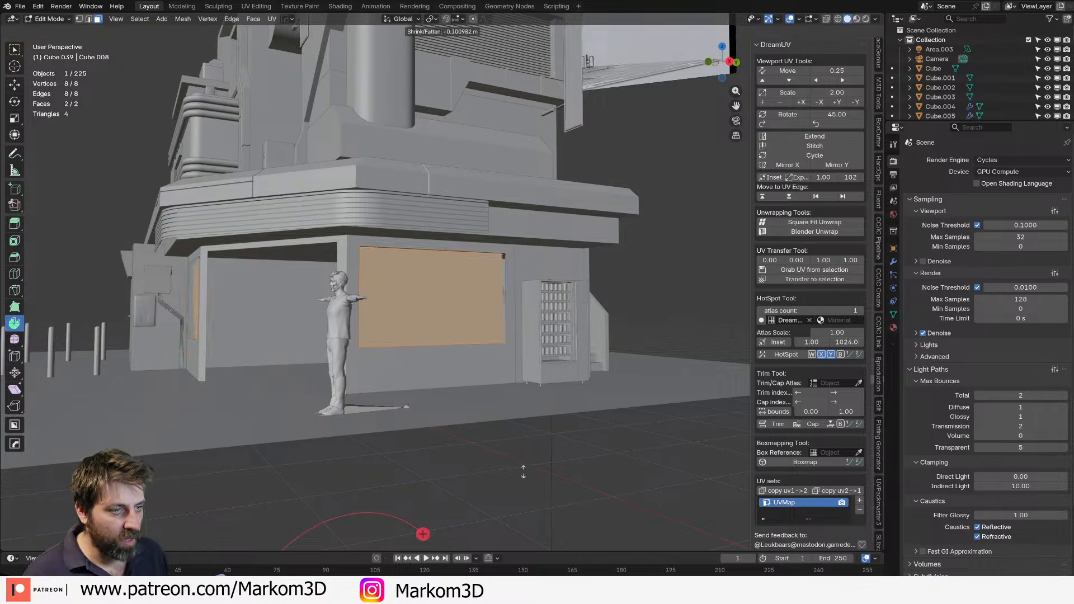
click(430, 19)
click(442, 71)
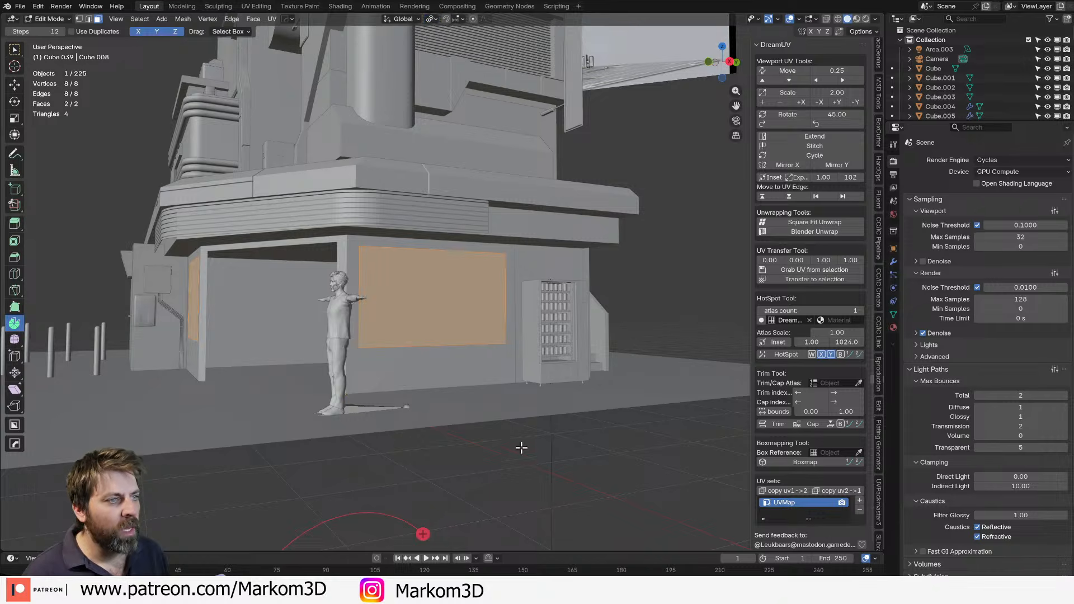
Try to enlarge both window faces, first uniformly and again along Z only.
key(s)
click(599, 512)
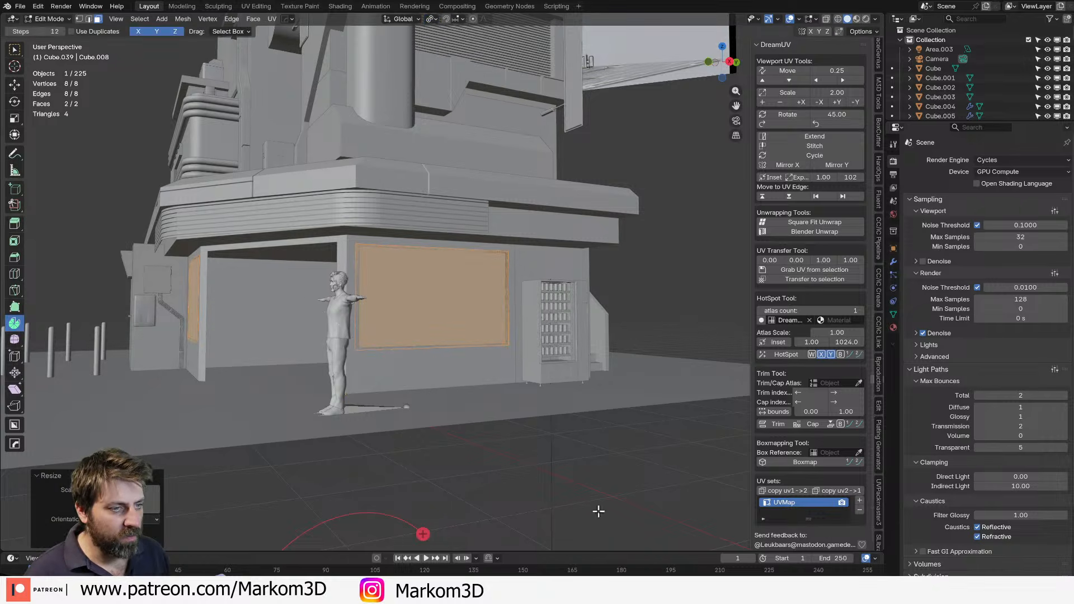
key(s)
key(z)
click(458, 434)
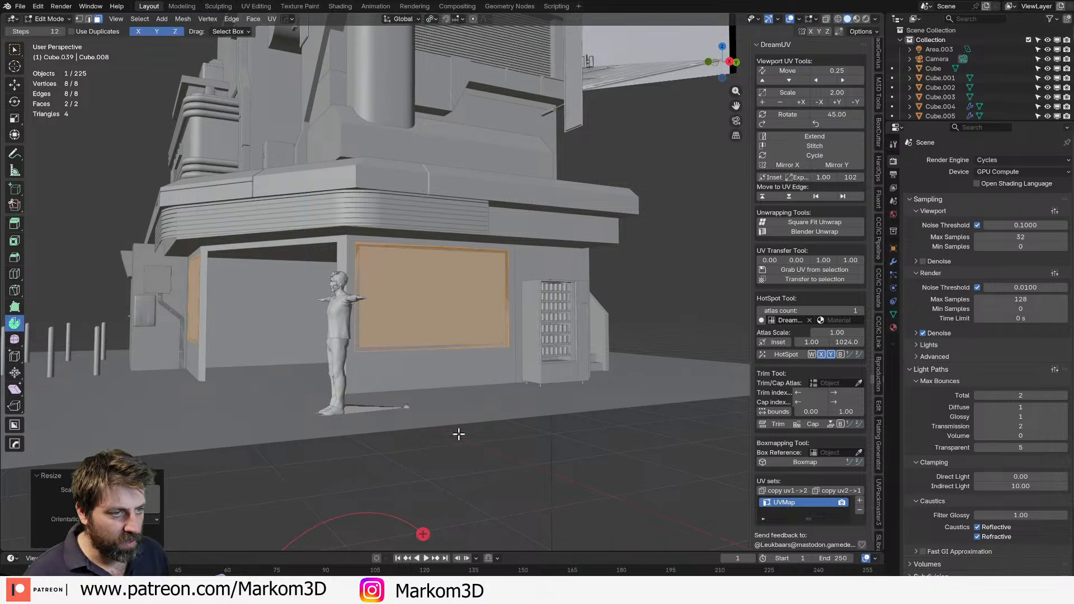
middle_drag(458, 434, 485, 446)
scroll(473, 431, up, 3)
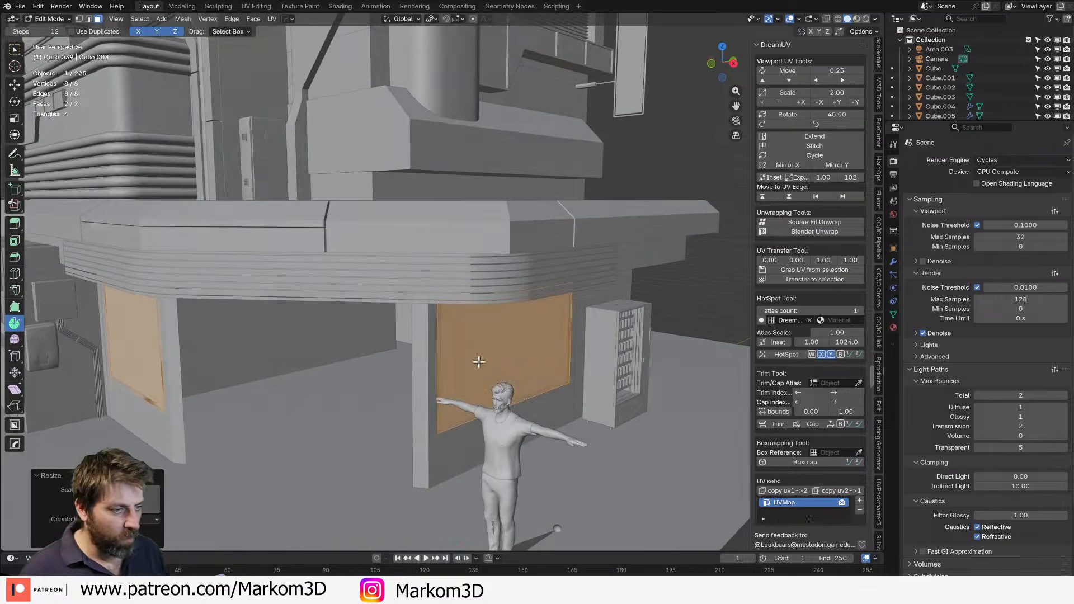
Try to inset the enlarged window faces, and undo their scaling.
shift+click(143, 350)
shift+click(121, 351)
middle_drag(473, 454, 439, 446)
scroll(481, 451, up, 2)
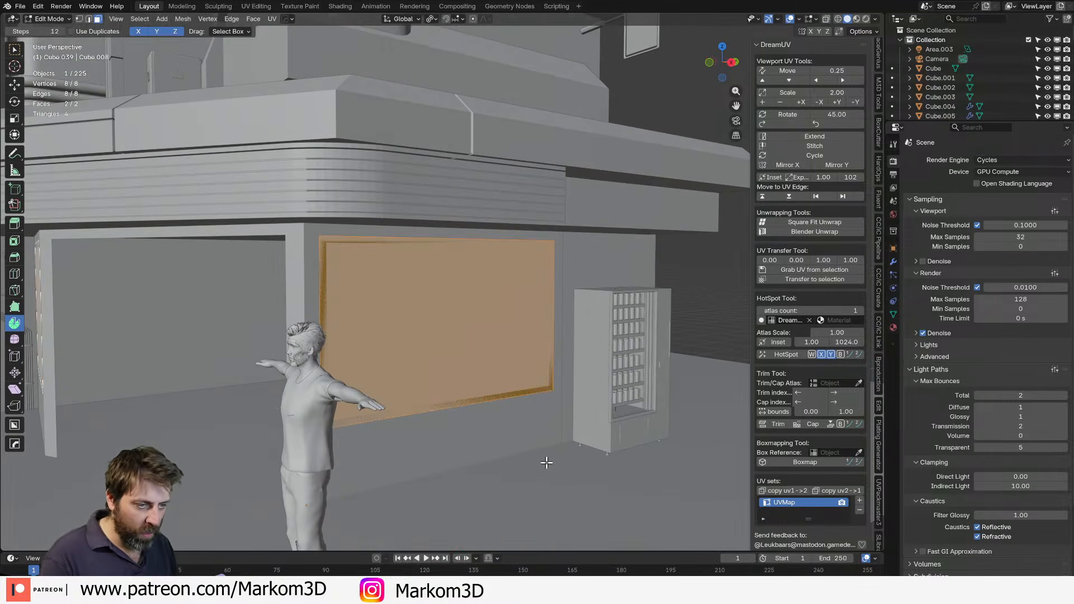
key(i)
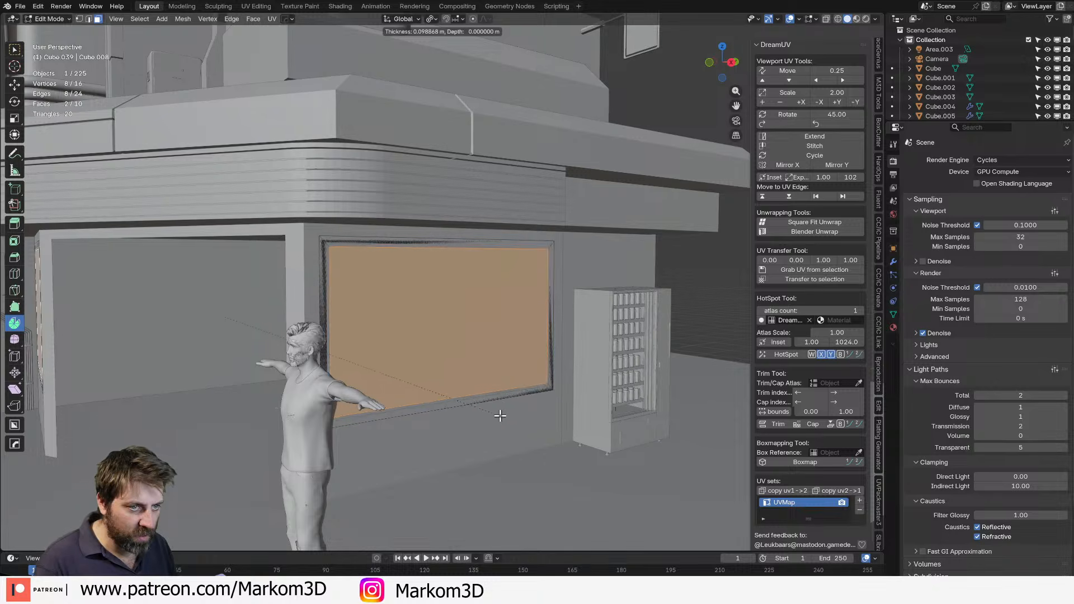
key(Escape)
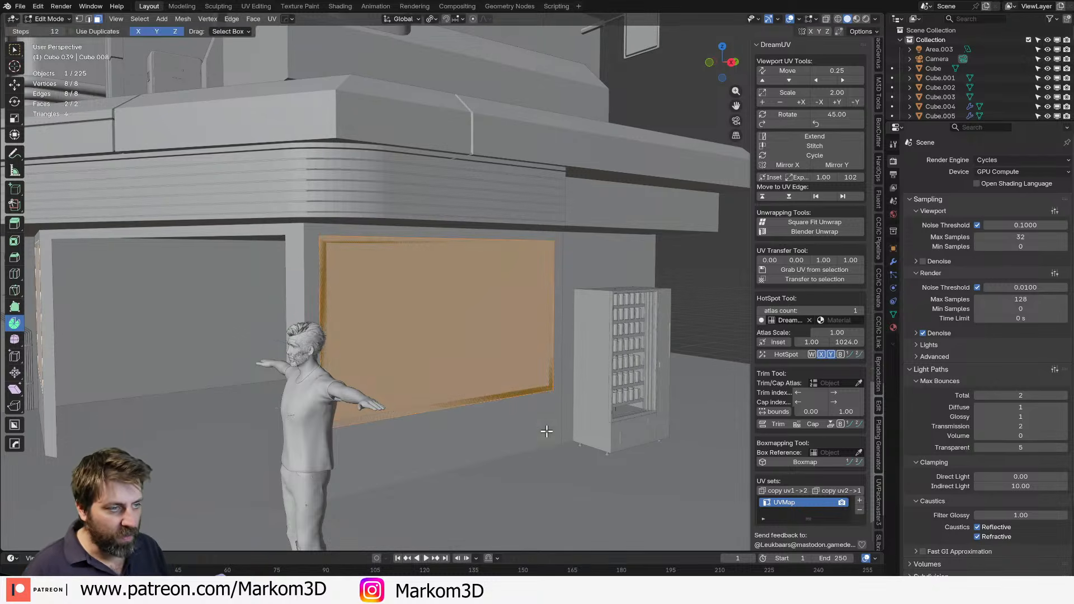
click(551, 332)
Select both window faces and scale them up slightly so they overlap the wall openings.
key(a)
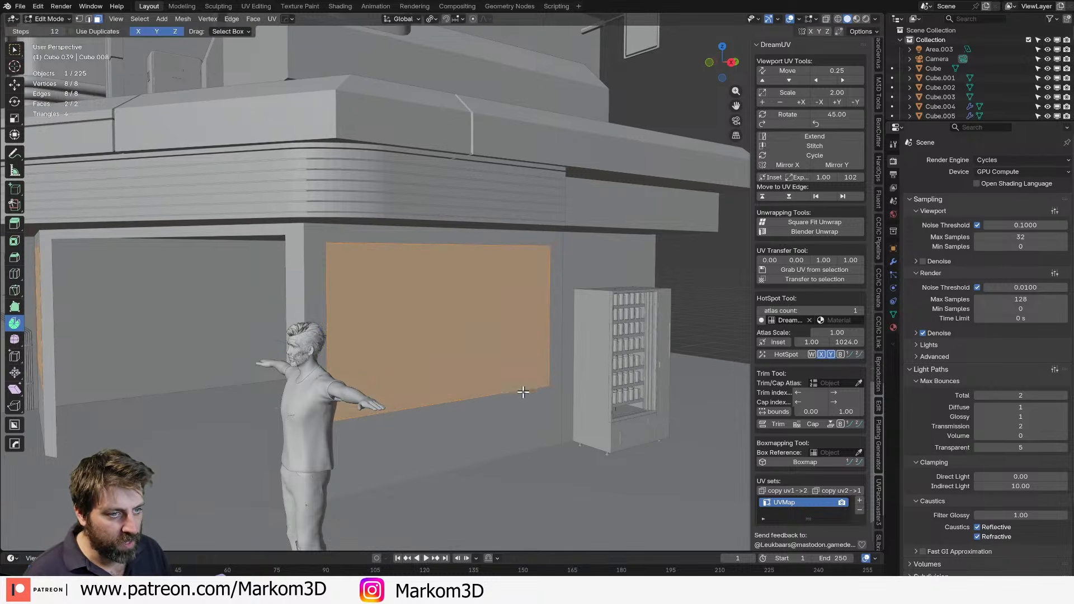
key(s)
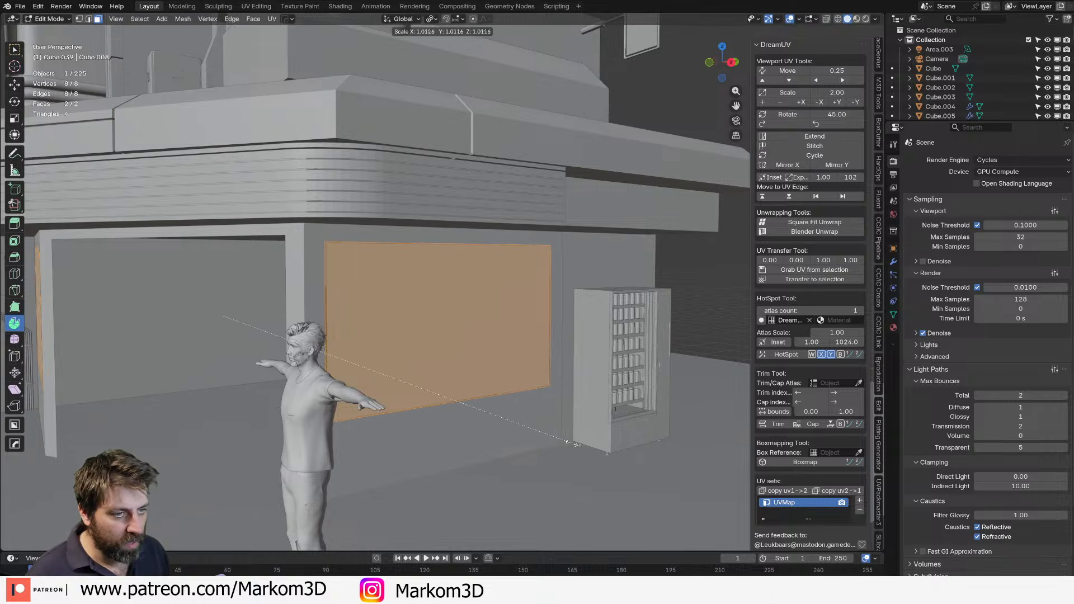
click(578, 445)
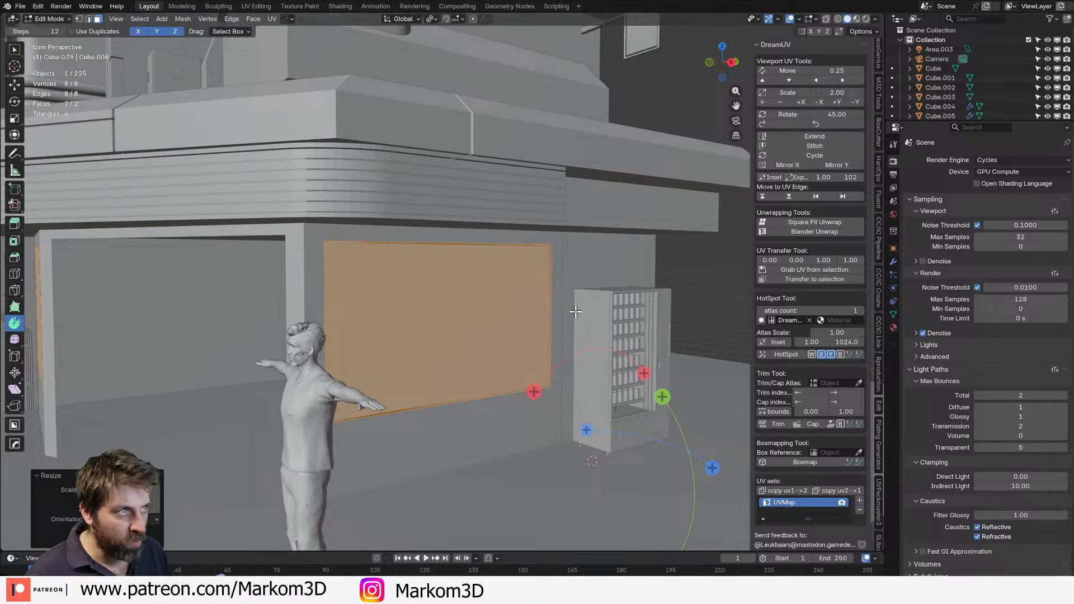
Inset both window faces by about 0.036 m and delete the inner faces to leave thin frames.
key(i)
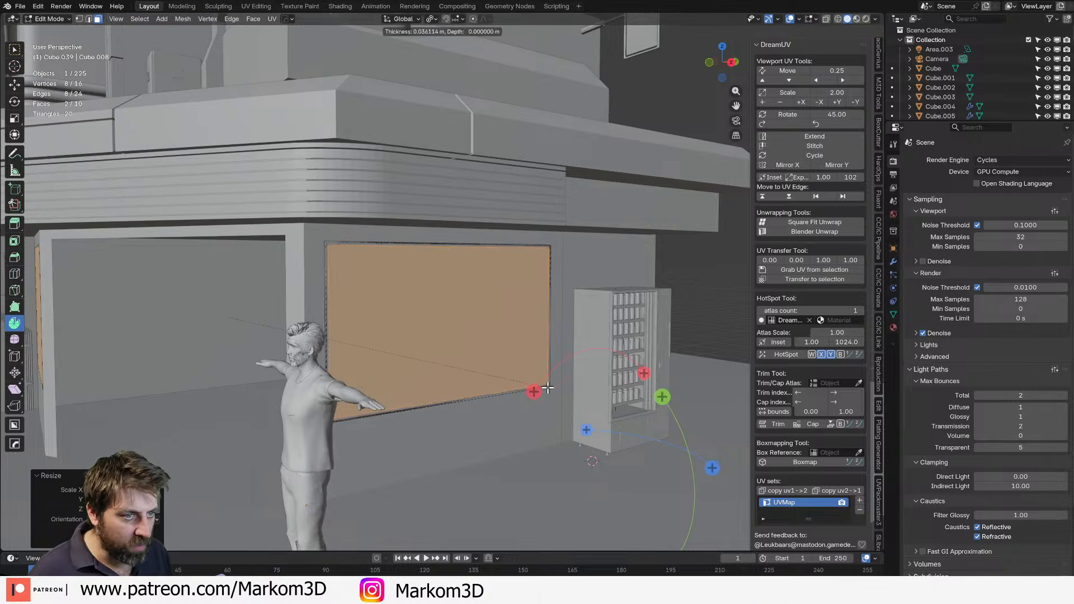
click(546, 386)
key(x)
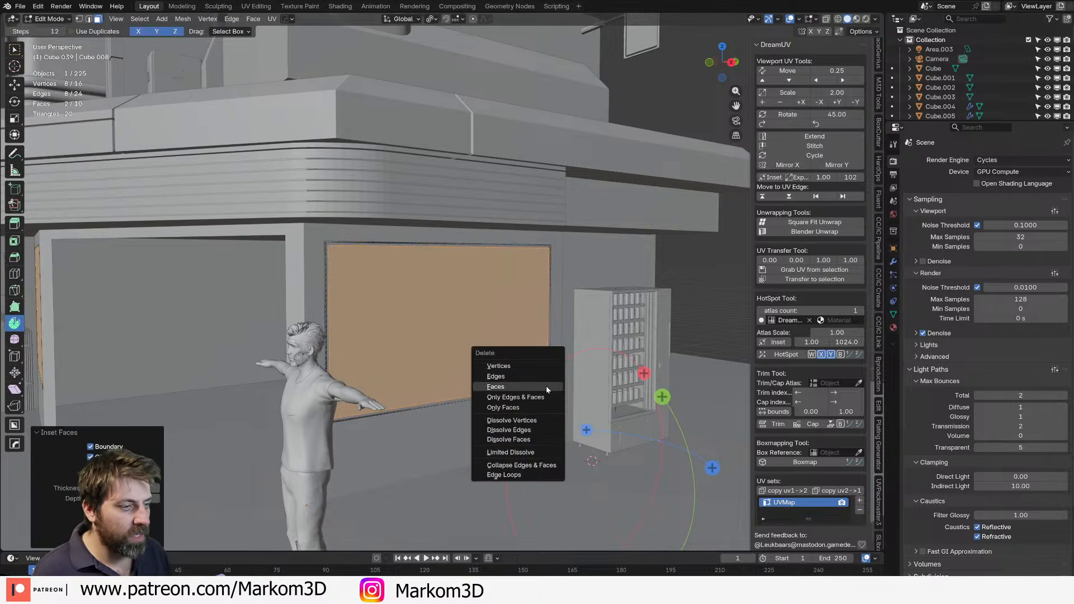
click(547, 386)
mouse_move(469, 377)
middle_down()
mouse_move(506, 382)
mouse_move(484, 383)
middle_up()
Add a Solidify modifier to the separated window frames and set its offset to 0.
key(Tab)
click(894, 261)
click(937, 160)
mouse_move(936, 160)
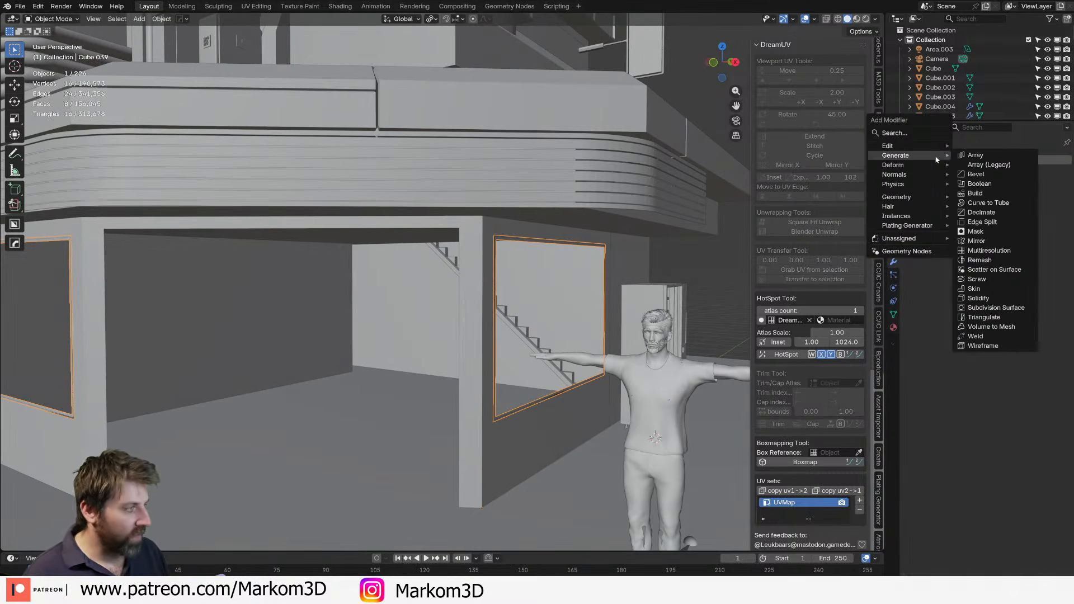
click(978, 298)
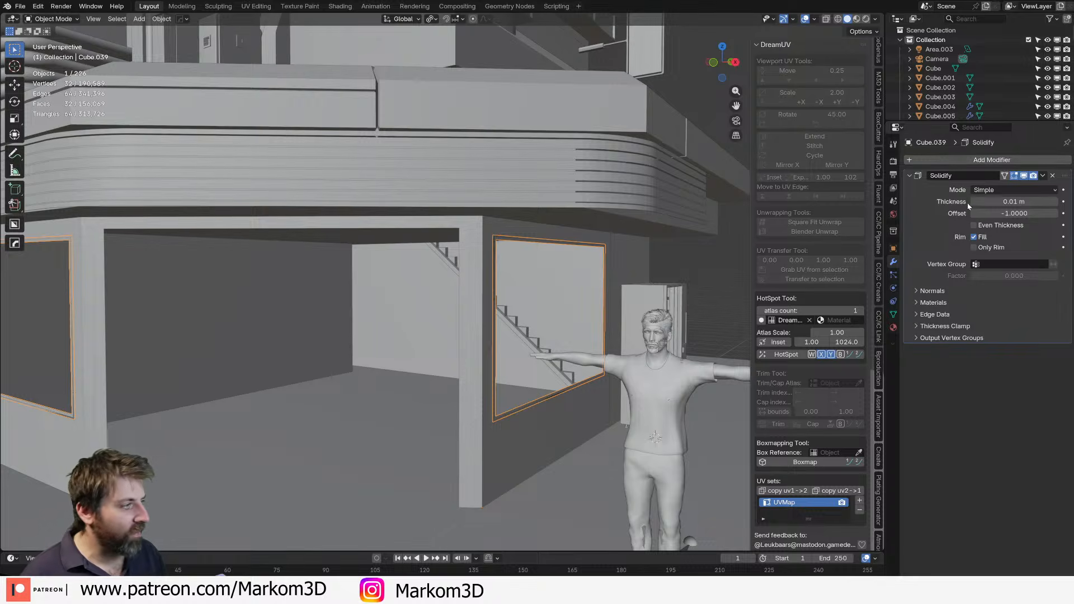
click(1006, 215)
text(0)
key(Return)
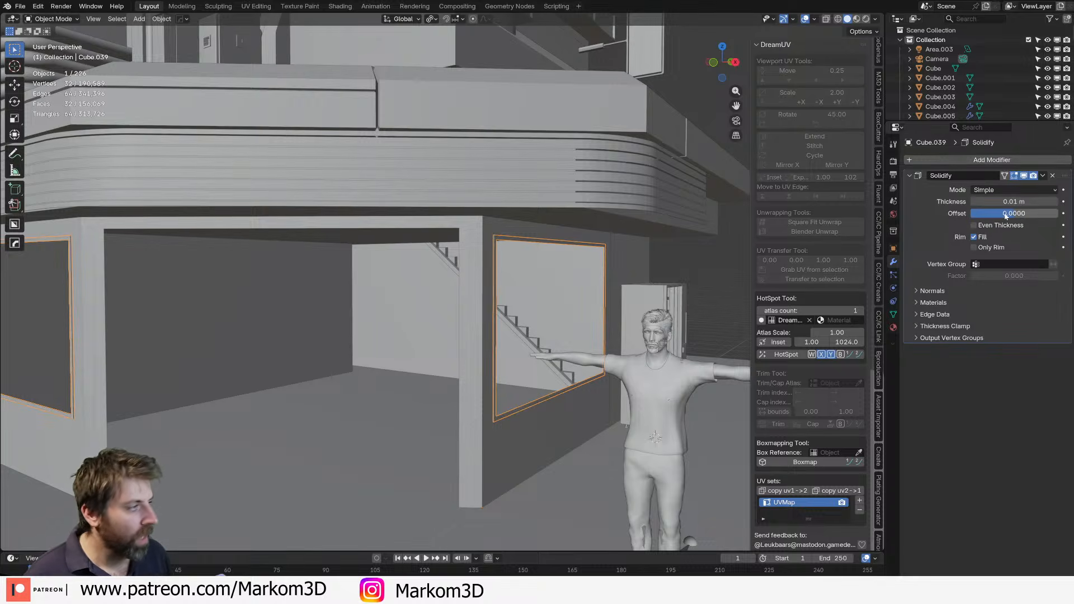
Set the window frames' Solidify thickness to 0.06 m and the offset to about -0.46.
click(1056, 203)
click(1055, 202)
click(1056, 202)
click(1056, 203)
click(1055, 203)
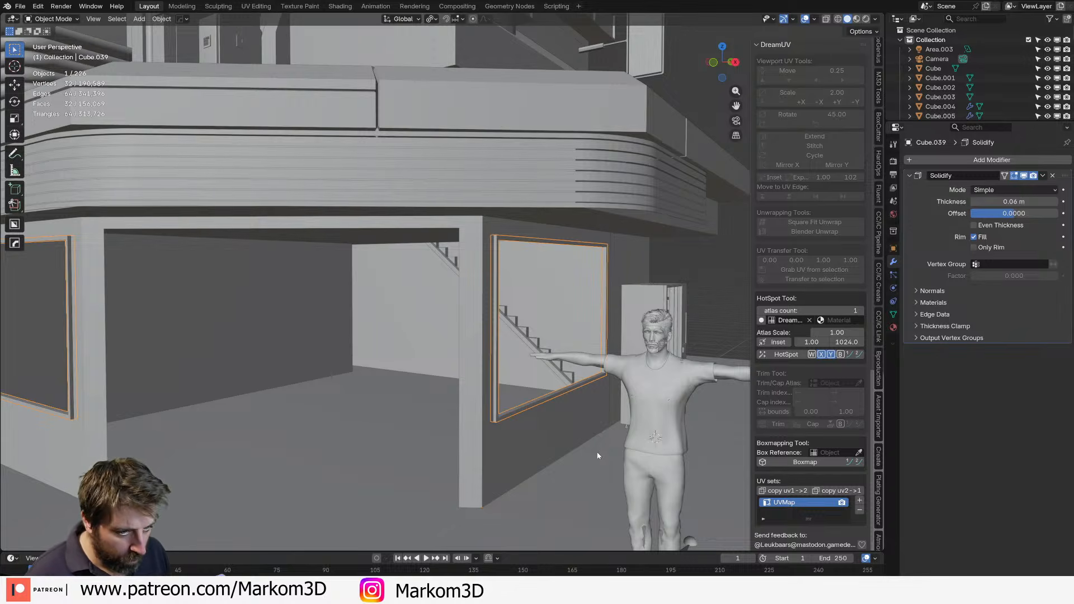
drag(1001, 213, 964, 213)
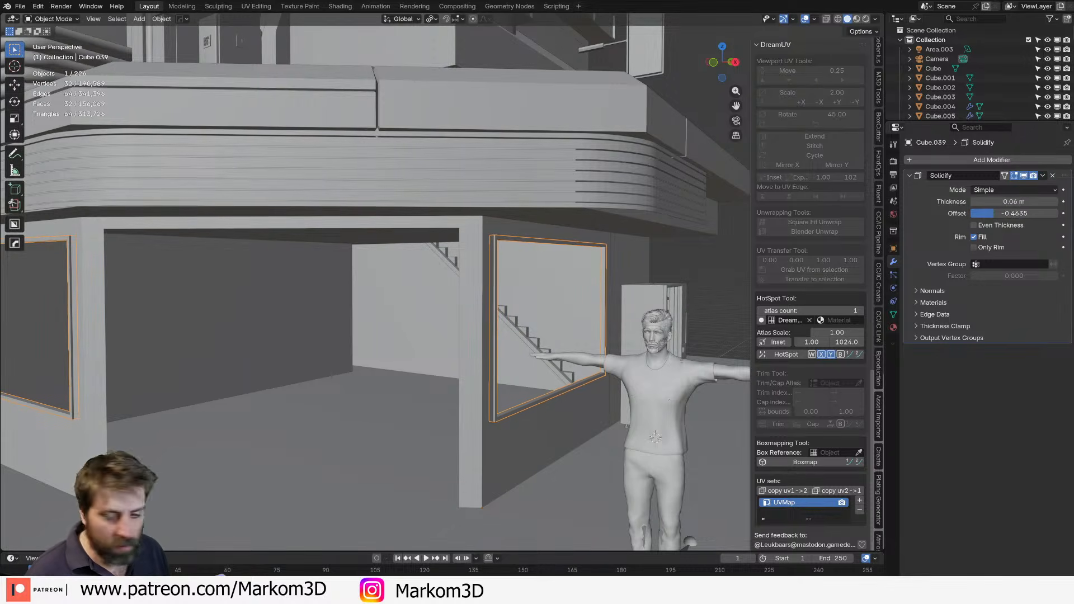
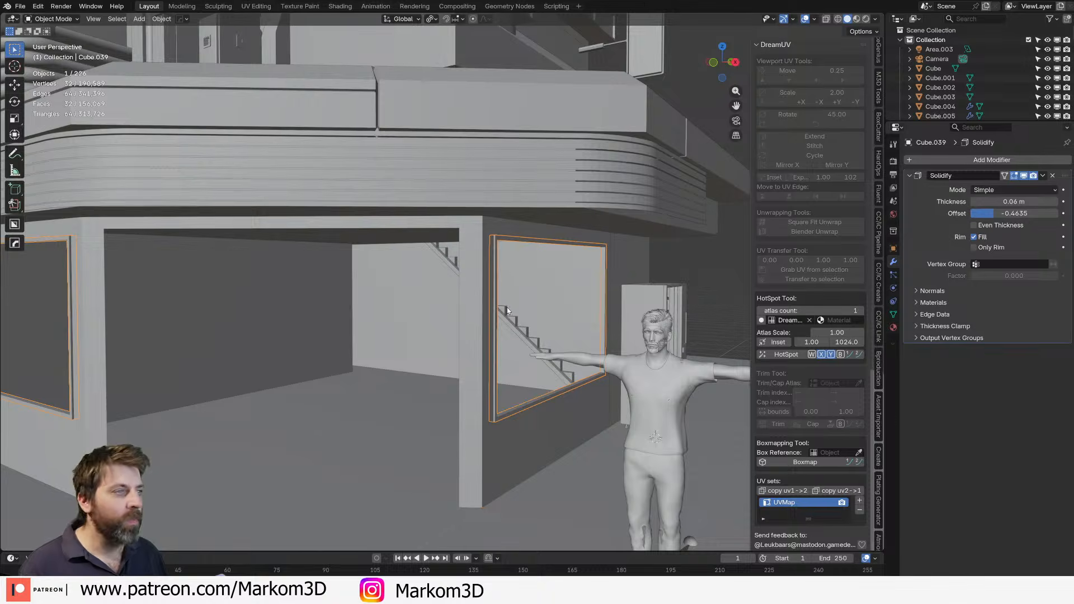
Select the shopfront wall object and start editing its mesh.
scroll(497, 309, down, 6)
middle_drag(491, 311, 419, 349)
scroll(419, 349, up, 2)
scroll(420, 349, down, 3)
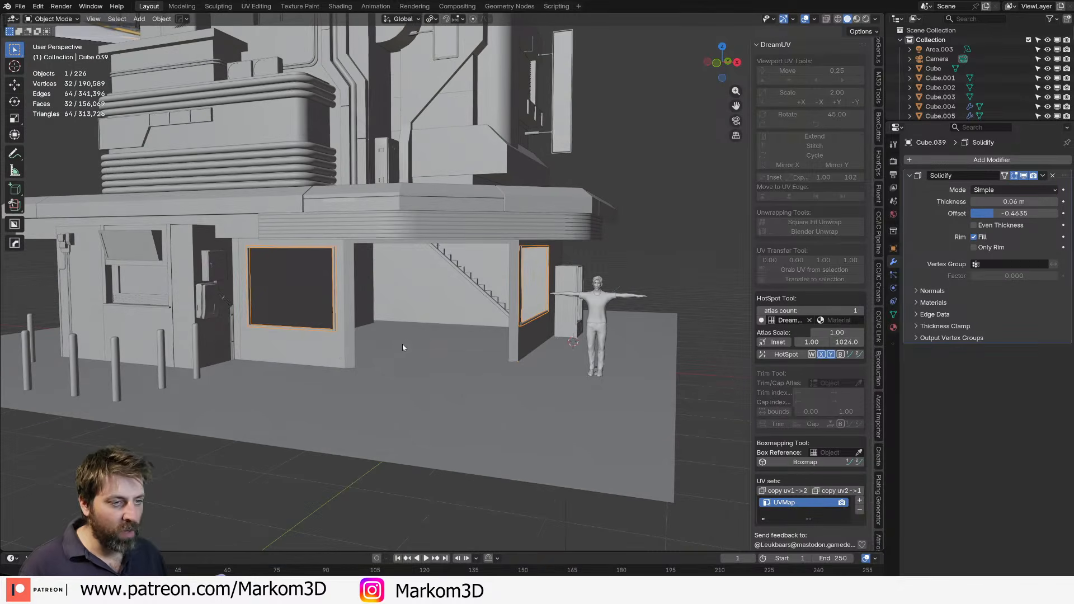
click(321, 355)
middle_drag(324, 357, 358, 374)
scroll(360, 386, up, 3)
key(Tab)
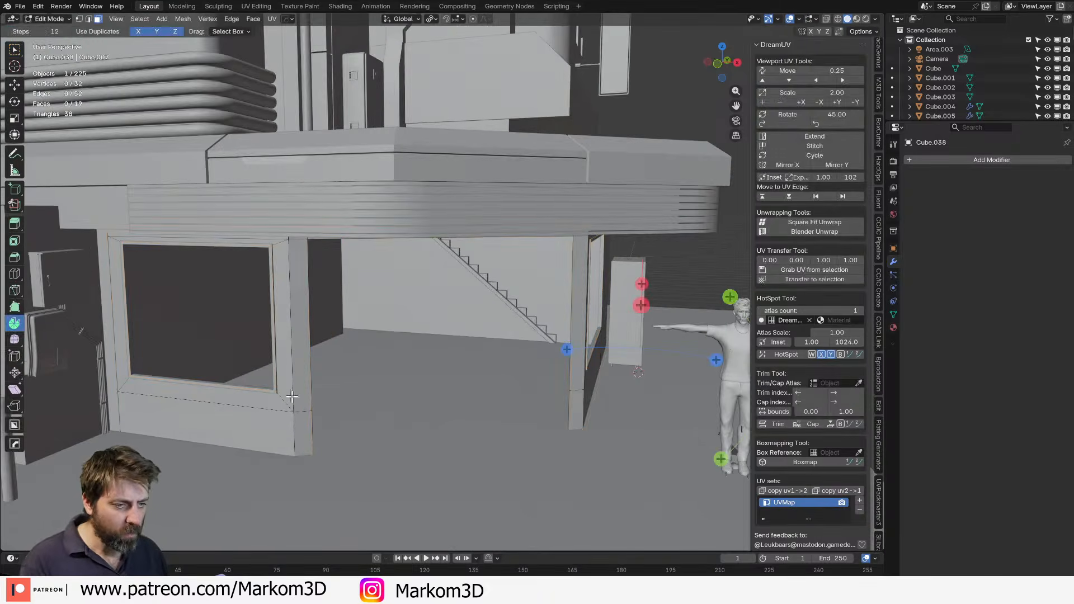
click(300, 396)
shift+click(297, 434)
scroll(250, 456, up, 3)
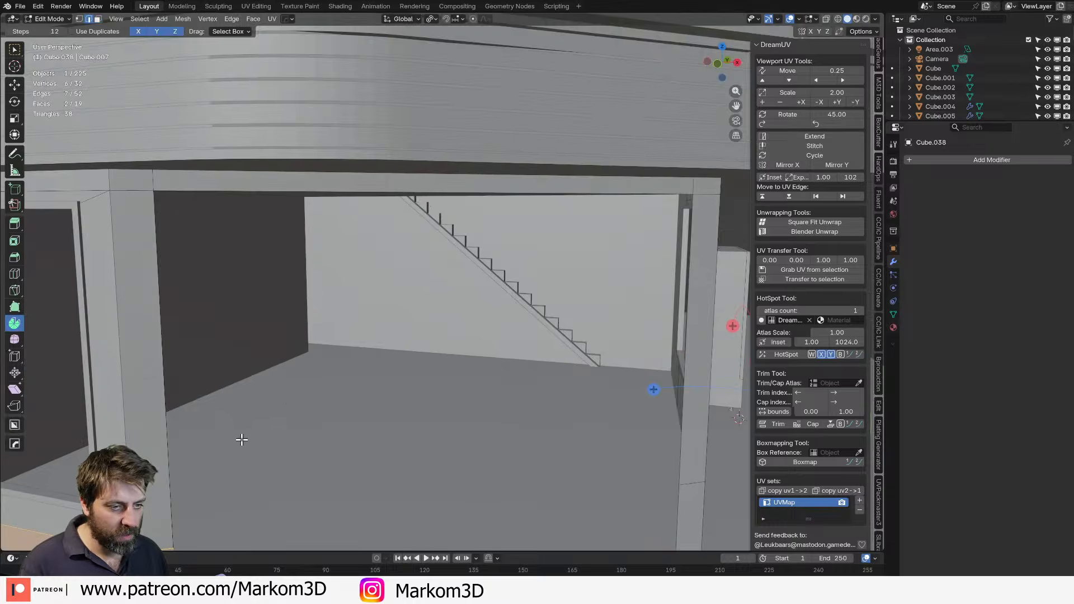
scroll(235, 398, down, 1)
alt+click(235, 398)
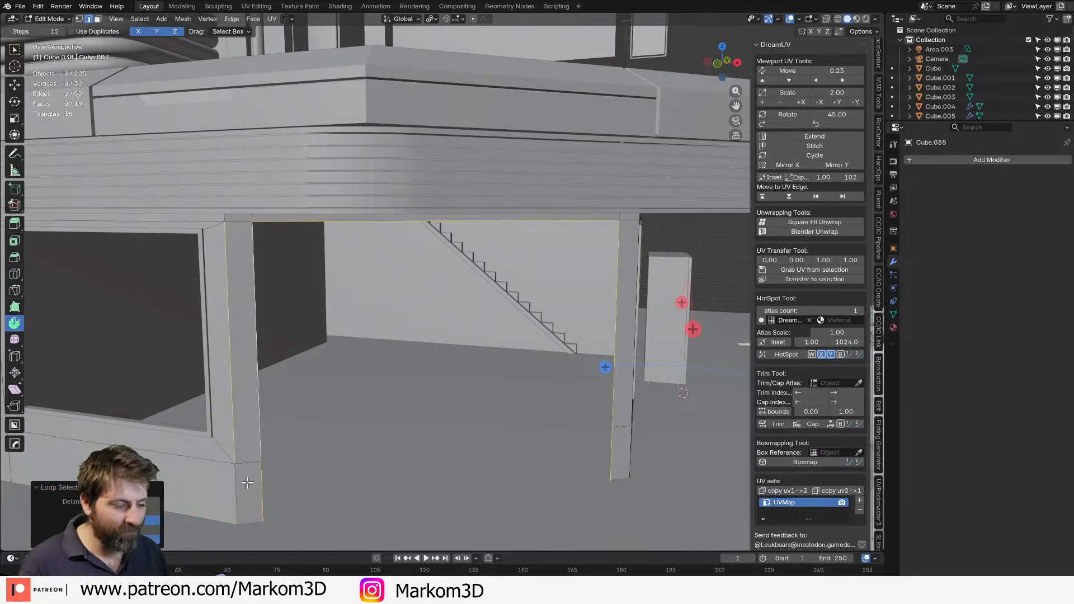
key(alt+a)
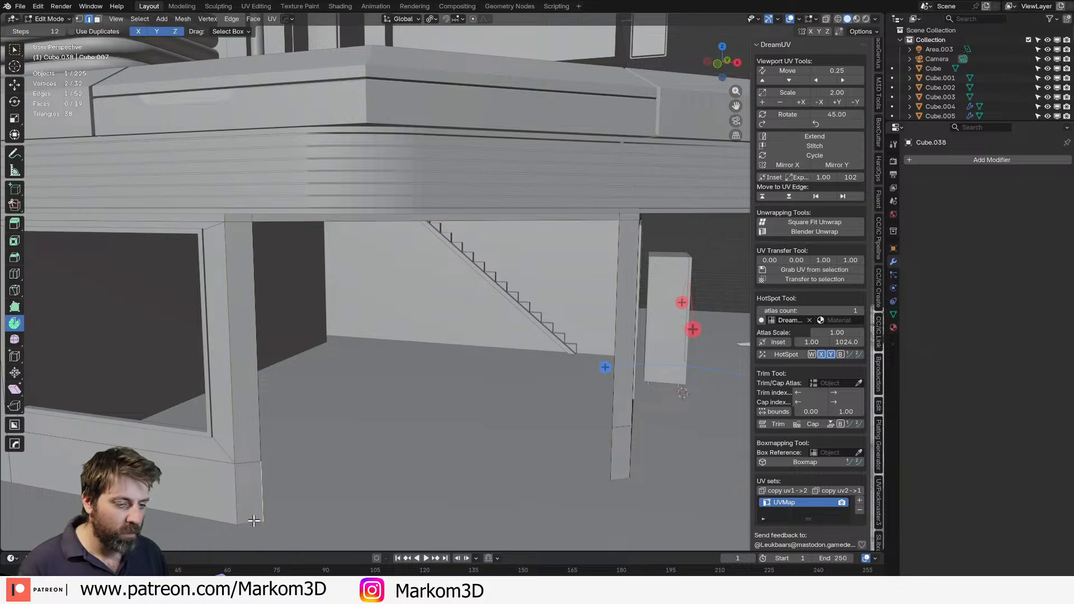
Select the border edges of the corner entrance opening and fill them with a face.
middle_drag(246, 483, 281, 449)
click(278, 442)
scroll(278, 445, down, 2)
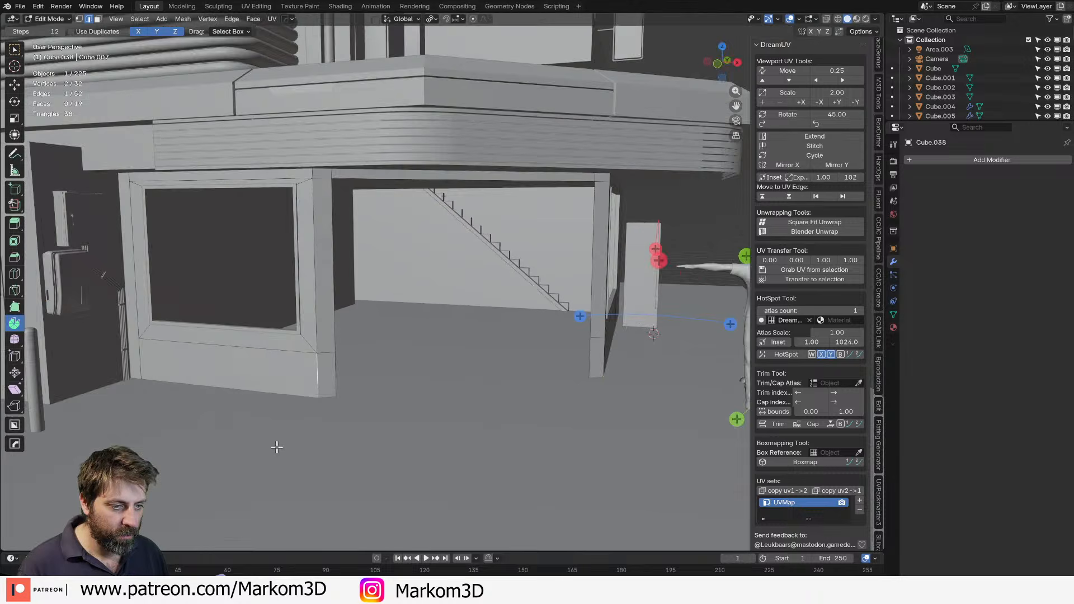
alt+shift+click(372, 182)
middle_drag(566, 338, 582, 379)
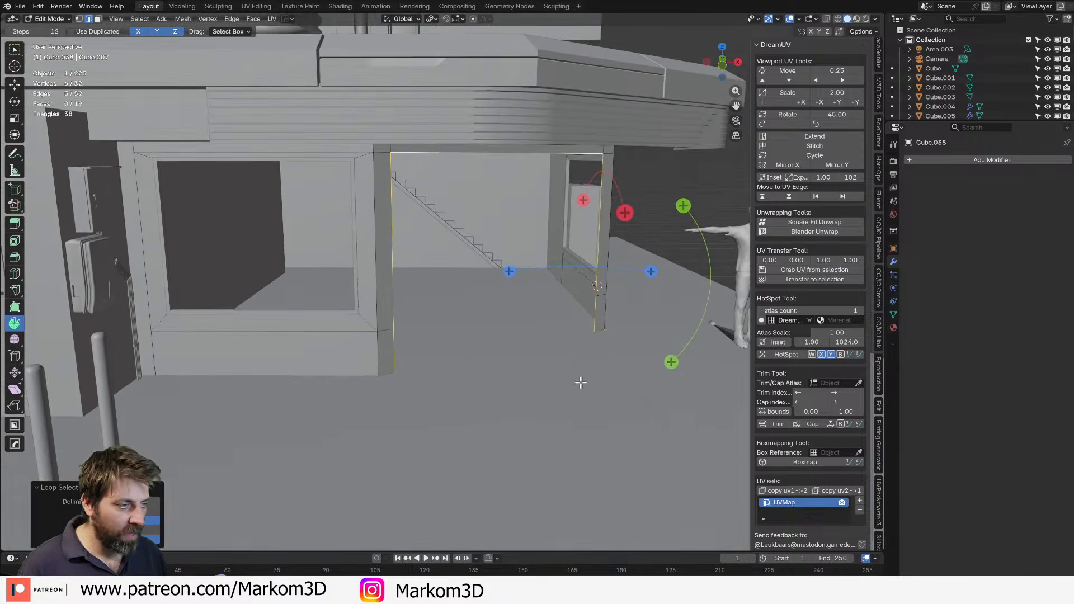
key(f)
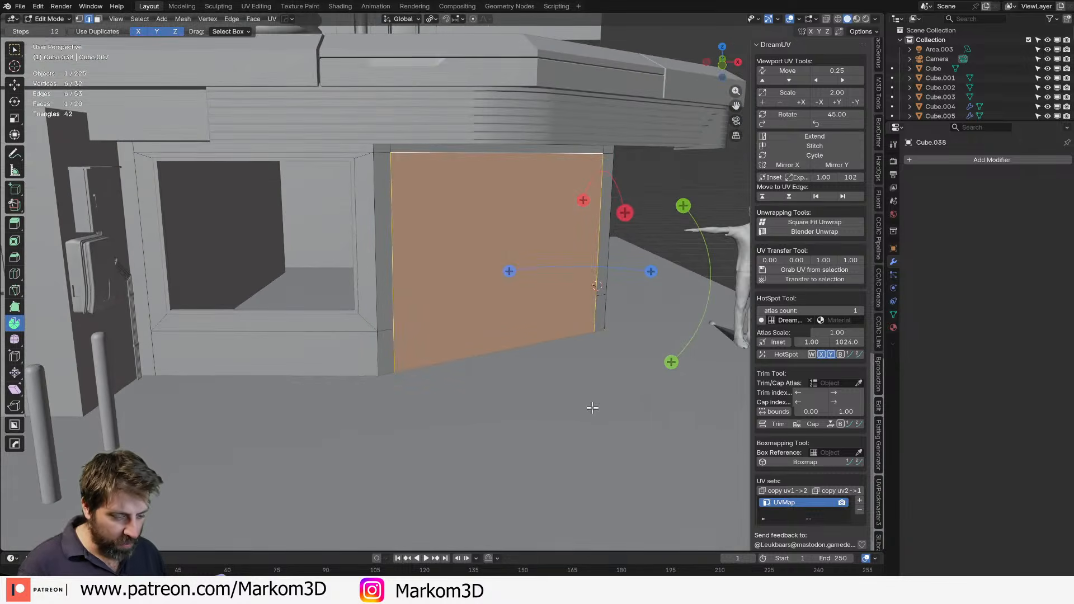
Separate the entrance face into its own object and scale its mesh up slightly to overlap the opening.
key(p)
click(594, 412)
key(Tab)
middle_drag(535, 288, 505, 314)
click(506, 313)
key(Tab)
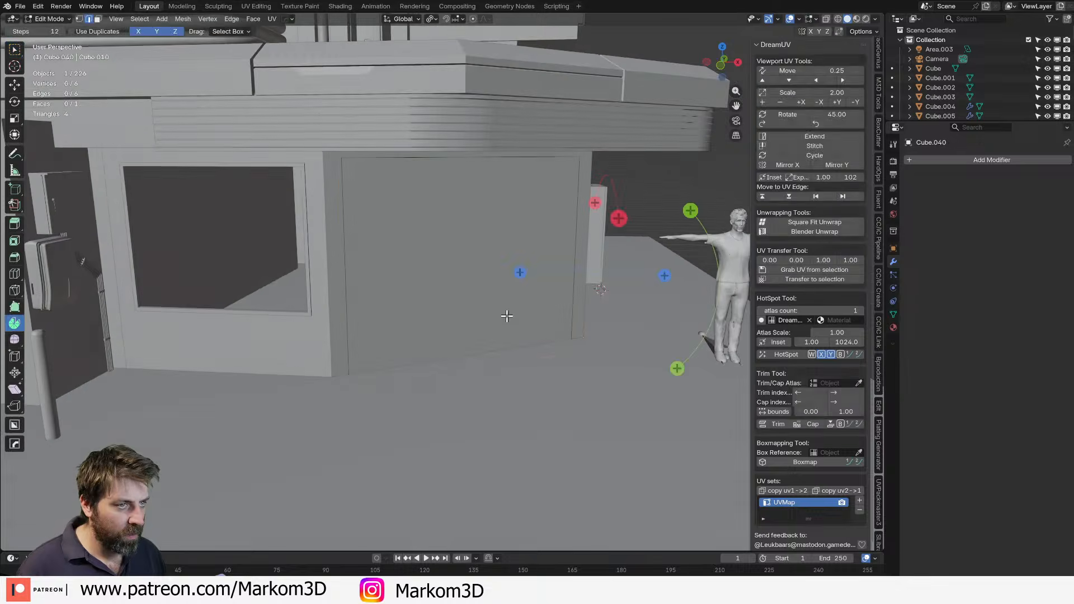
key(a)
key(s)
click(558, 350)
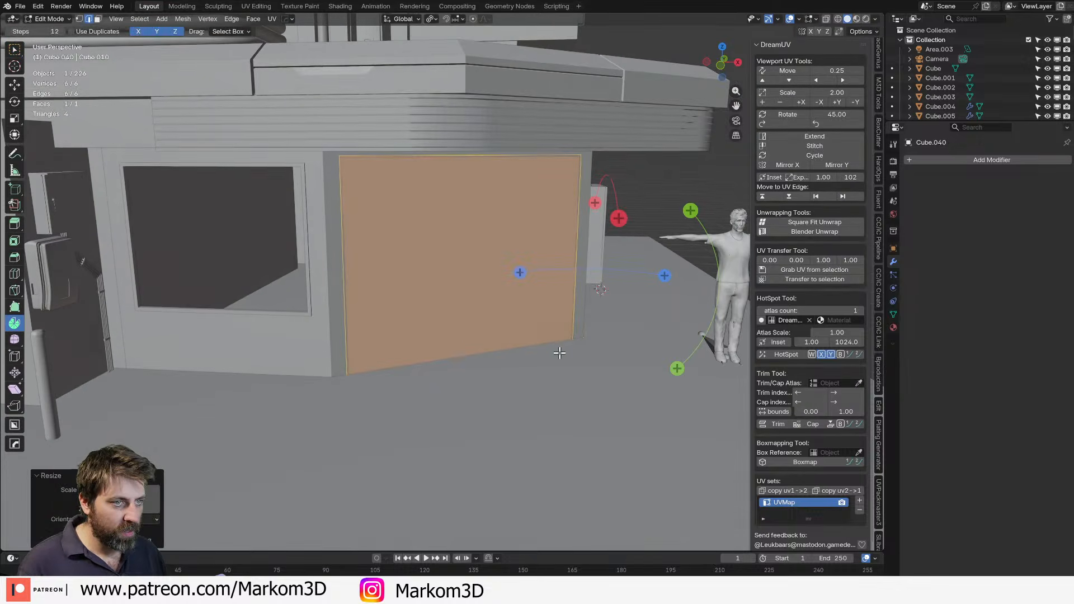
Inset the entrance face by about 0.079 m and delete the inner face to leave a frame.
middle_drag(558, 353, 664, 389)
key(i)
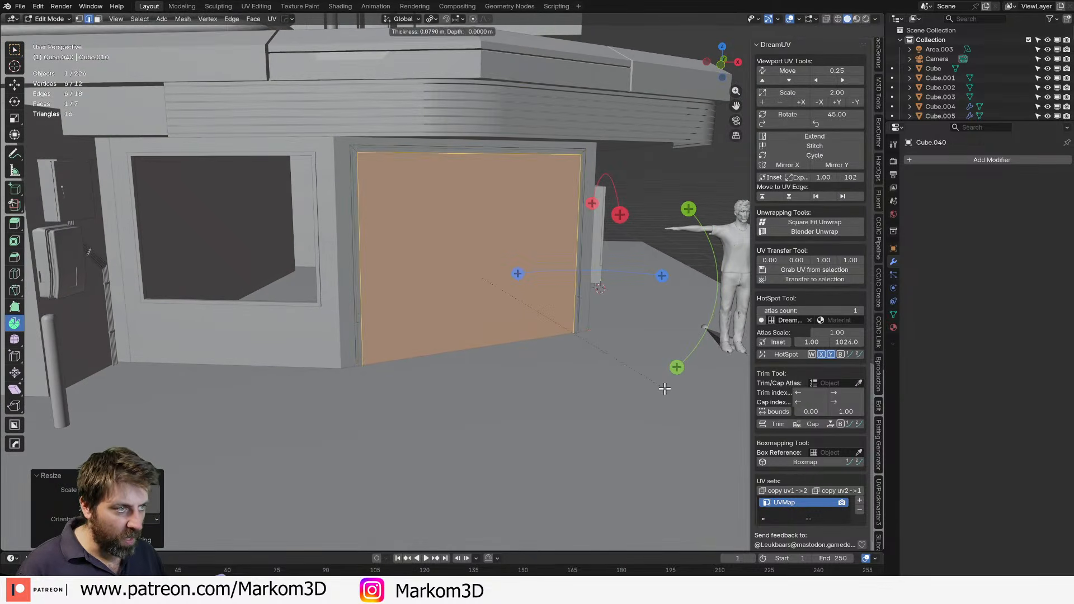
click(663, 388)
key(x)
click(662, 388)
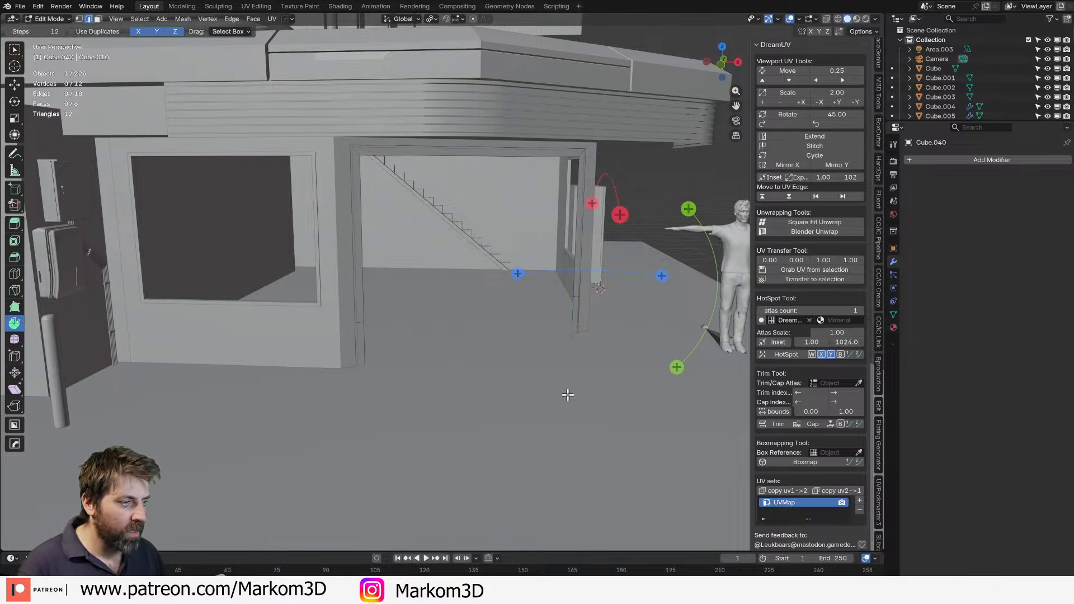
Delete the two bottom edges of the entrance frame in wireframe view to open it at the floor.
key(z)
click(487, 385)
alt+click(484, 366)
click(484, 362)
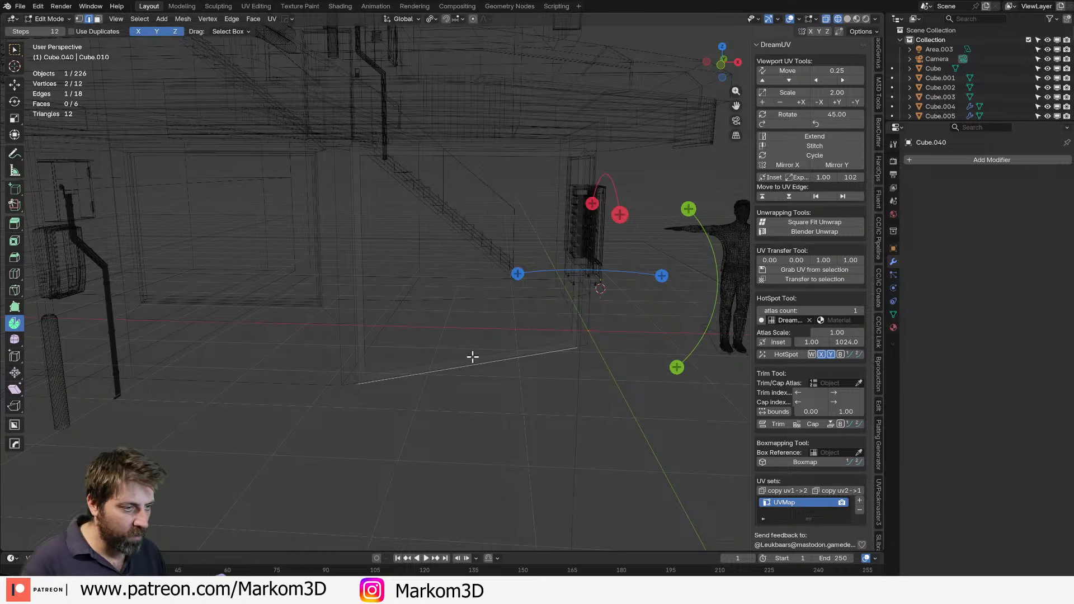
key(x)
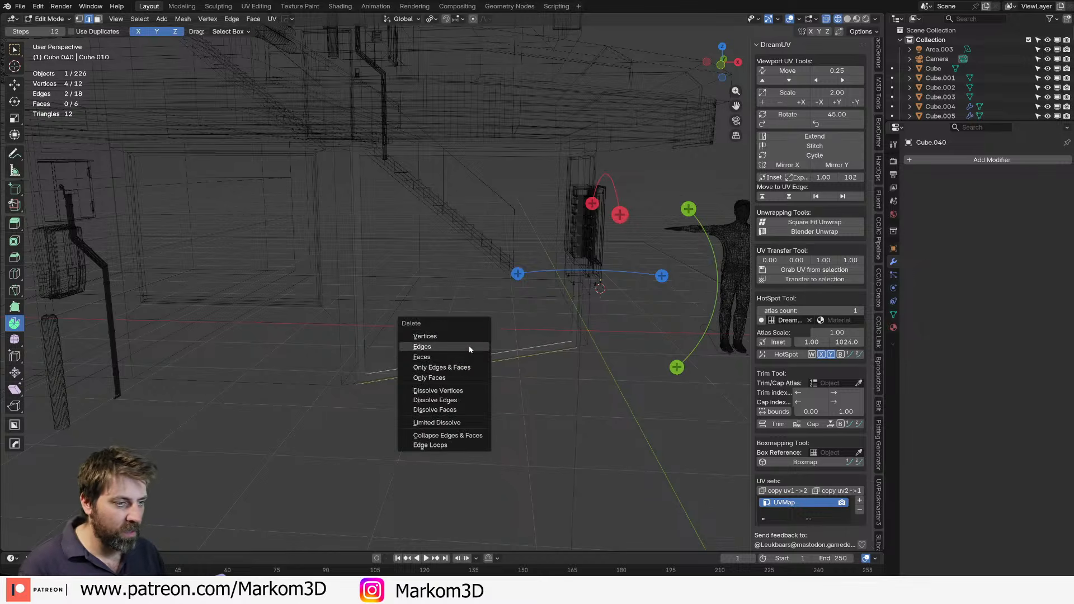
click(472, 348)
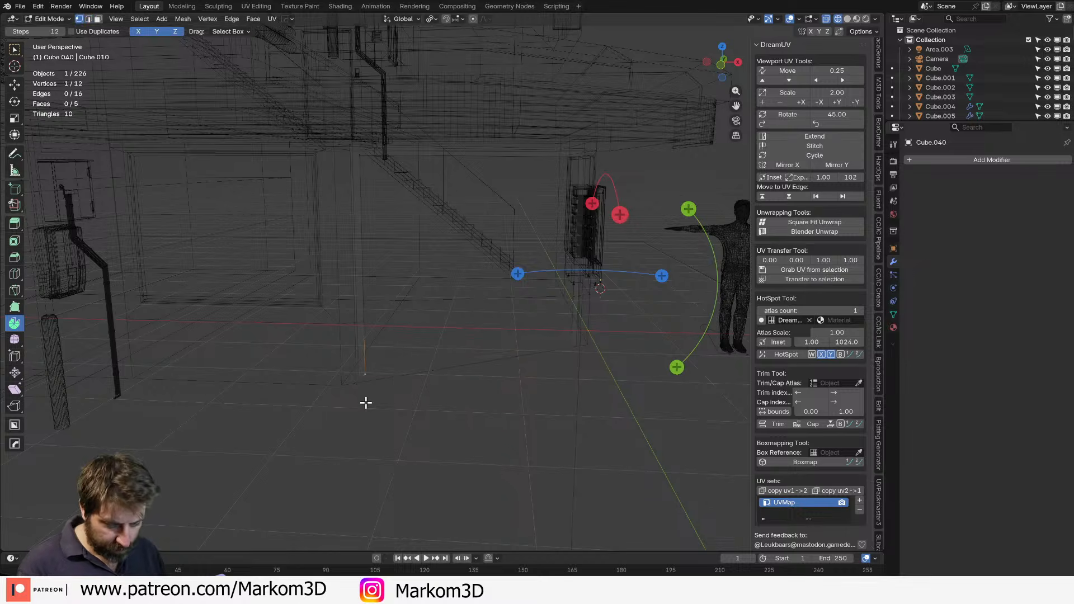
Select the lower vertices of both entrance frame legs and flatten them with a Z scale of 0.
key(c)
mouse_move(364, 427)
mouse_down()
mouse_move(369, 408)
mouse_move(592, 389)
mouse_up()
key(Escape)
key(s)
key(z)
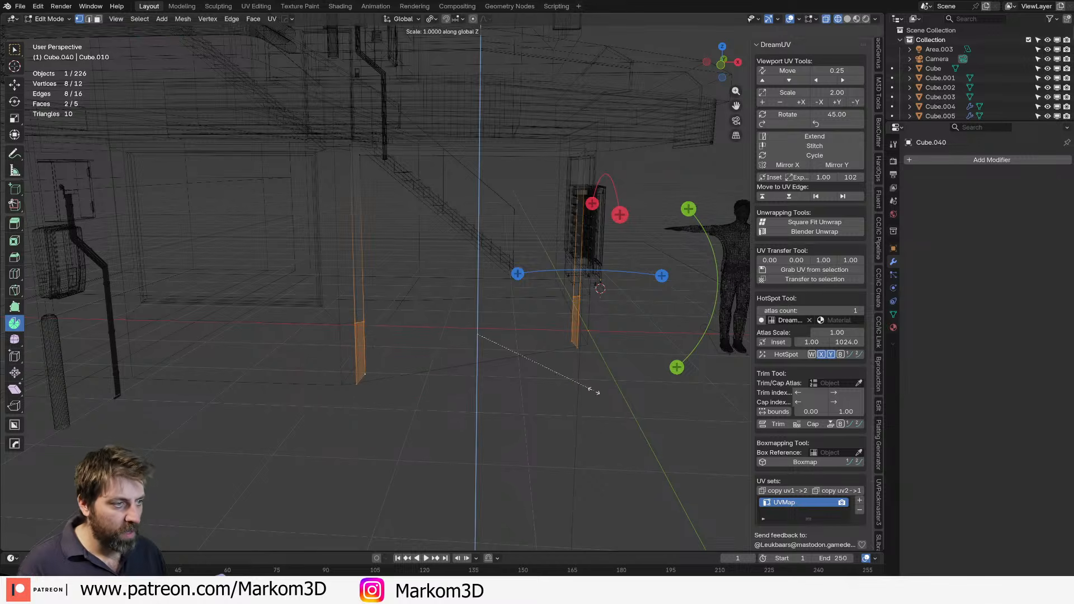
key(0)
key(Return)
Move the flattened leg vertices along Z to floor level, checking the placement in solid shading.
key(g)
key(z)
click(596, 399)
key(z)
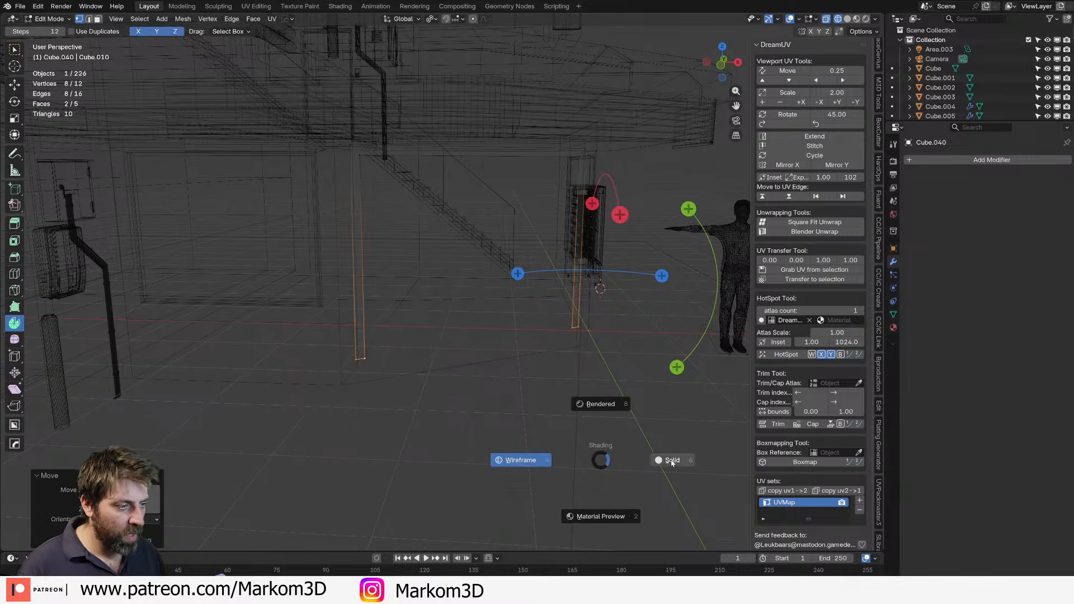
click(672, 461)
key(g)
key(z)
click(662, 541)
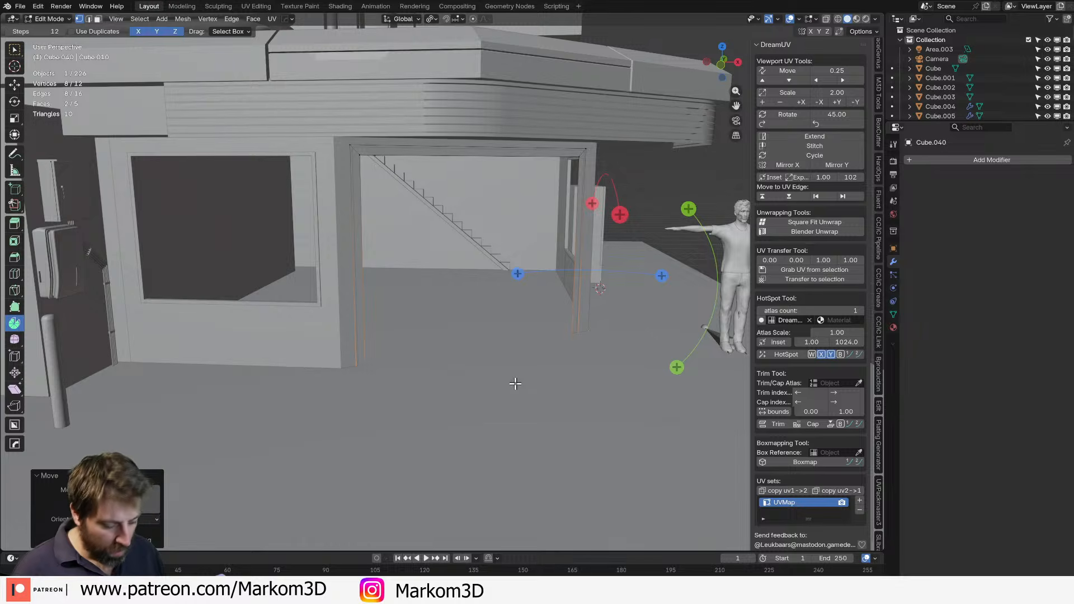
Merge the frame legs' overlapping vertices by distance and select the whole entrance frame mesh.
key(m)
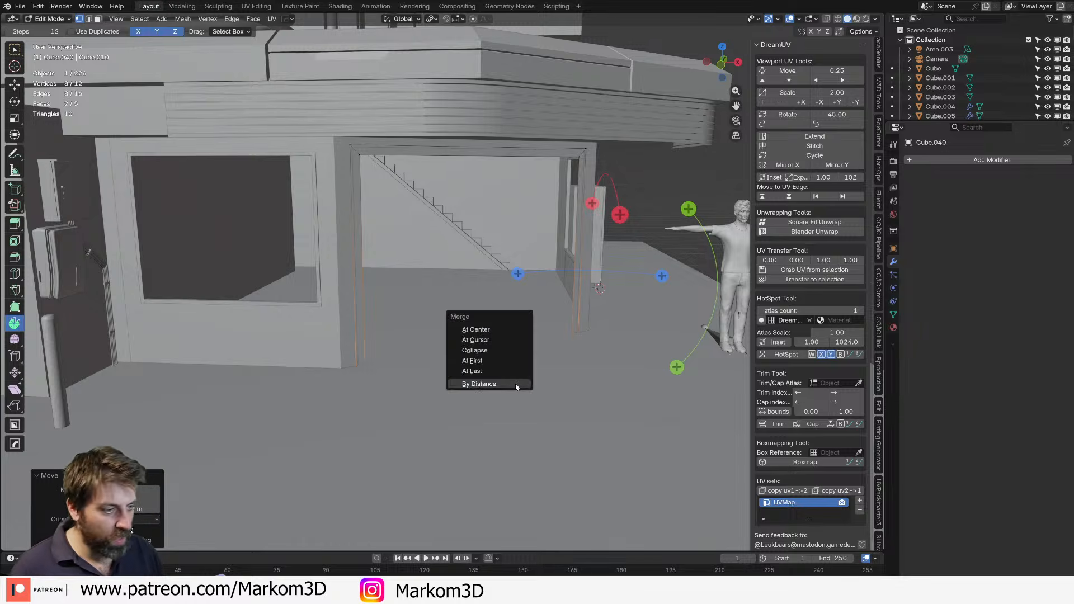
click(515, 384)
key(a)
middle_drag(502, 328, 522, 338)
shift+middle_drag(595, 378, 548, 349)
scroll(549, 349, up, 3)
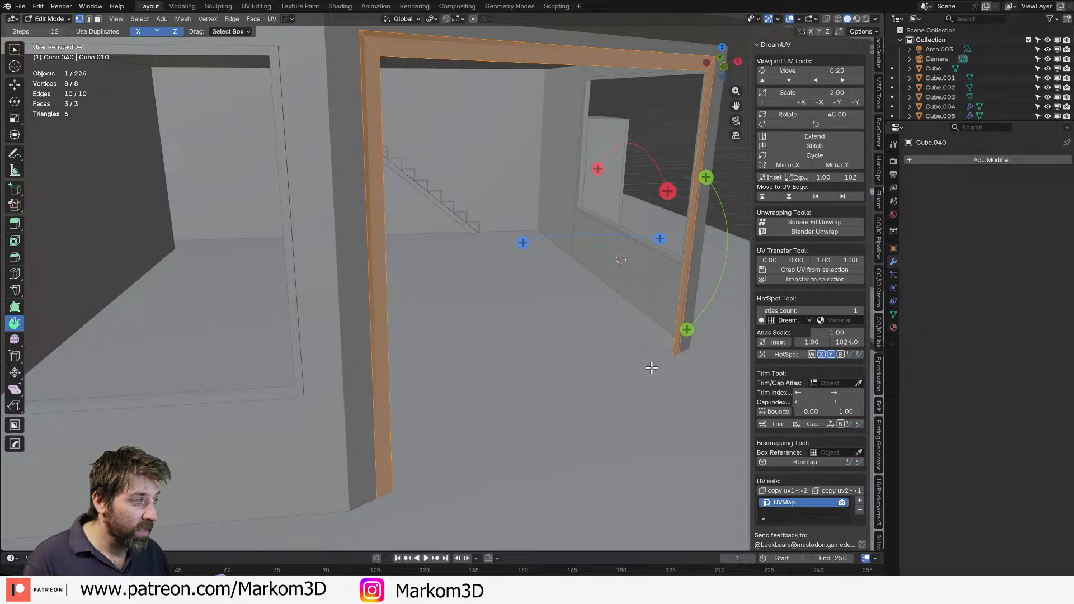
Try to extrude the entrance frame faces for depth, and undo the extrusion.
key(e)
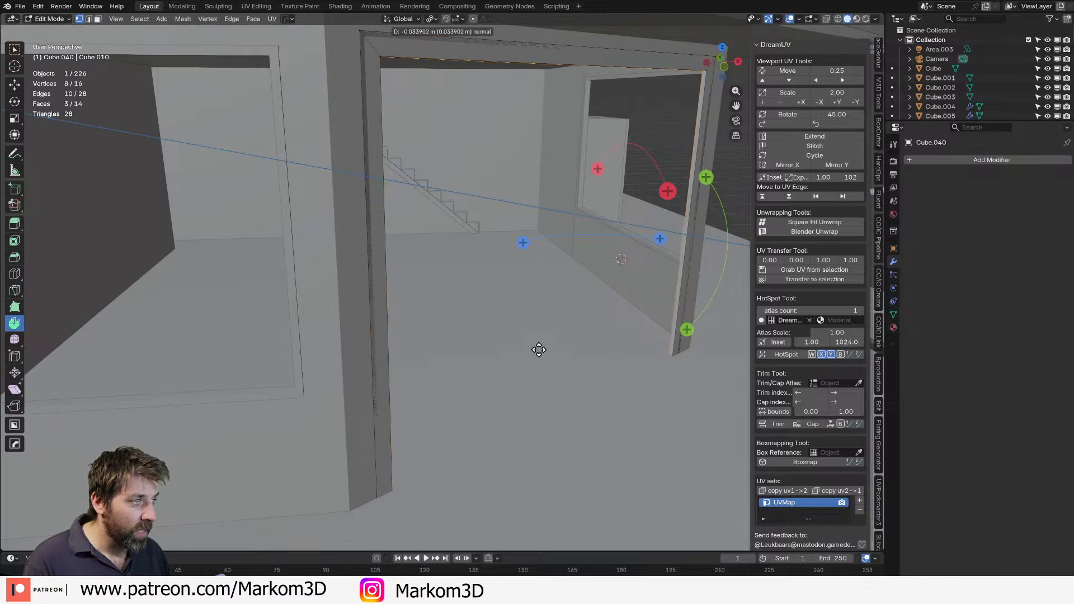
click(502, 325)
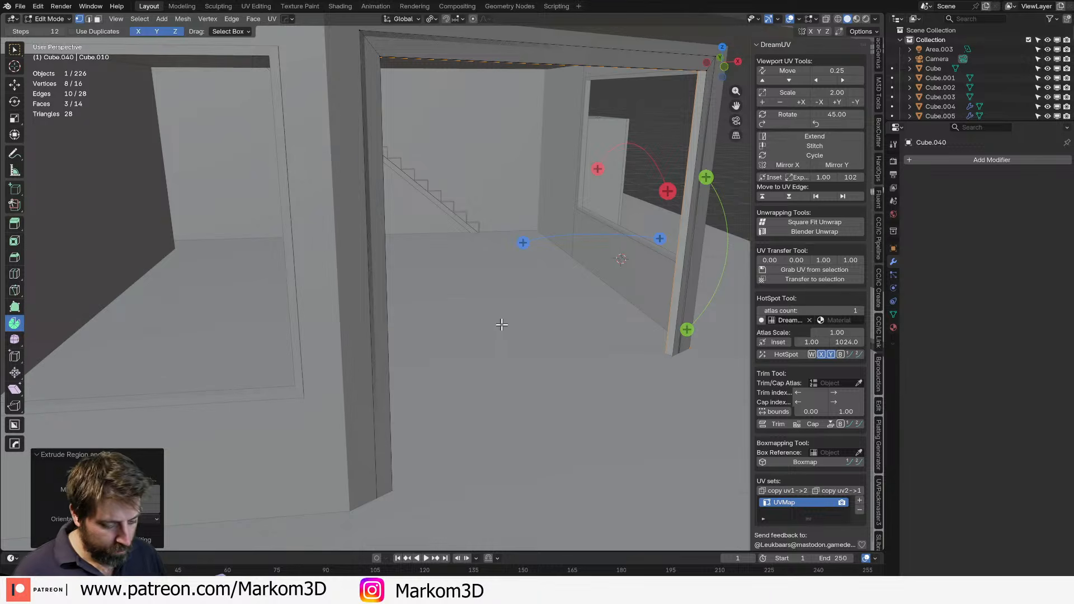
key(ctrl+z)
Add a Solidify modifier to the entrance frame with 0.09 m thickness, about -0.40 offset and Even Thickness enabled.
click(965, 160)
mouse_move(967, 159)
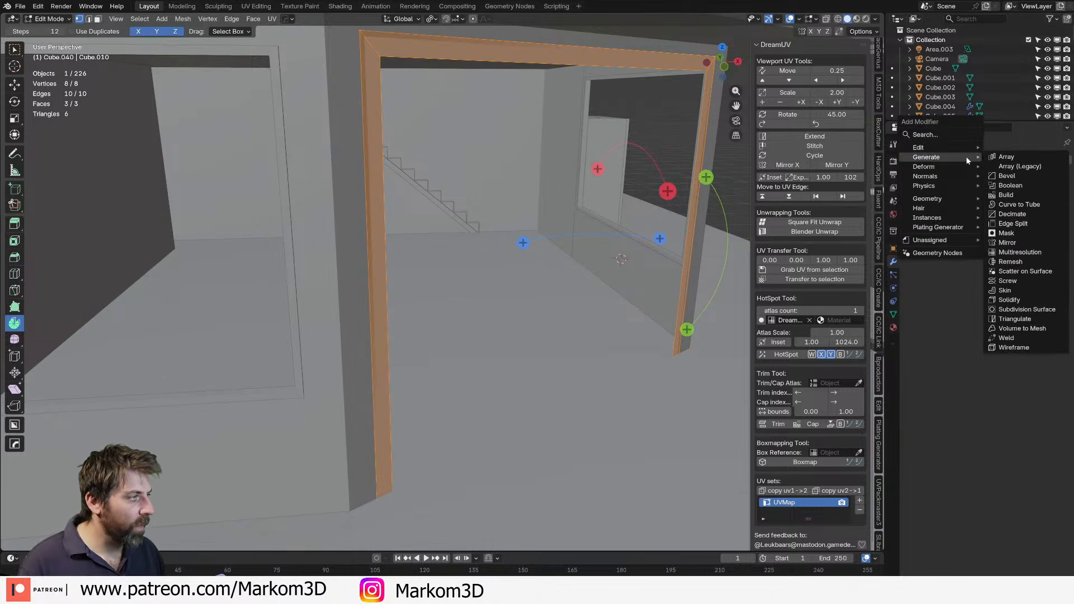
text(sol)
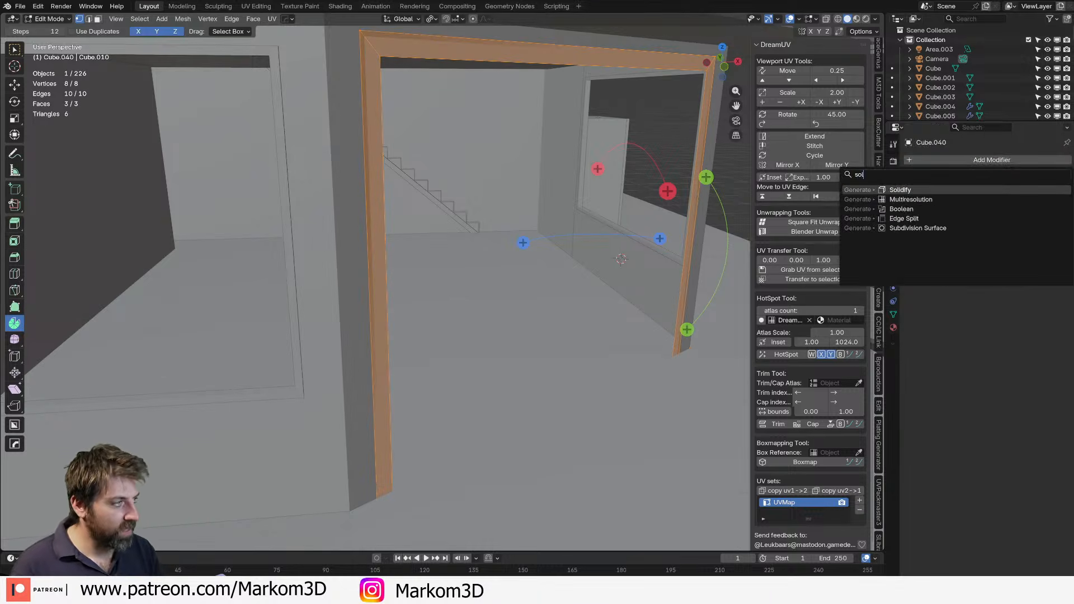
key(Return)
mouse_move(1054, 202)
mouse_down()
mouse_move(1068, 202)
mouse_move(1032, 213)
mouse_move(1056, 213)
mouse_up()
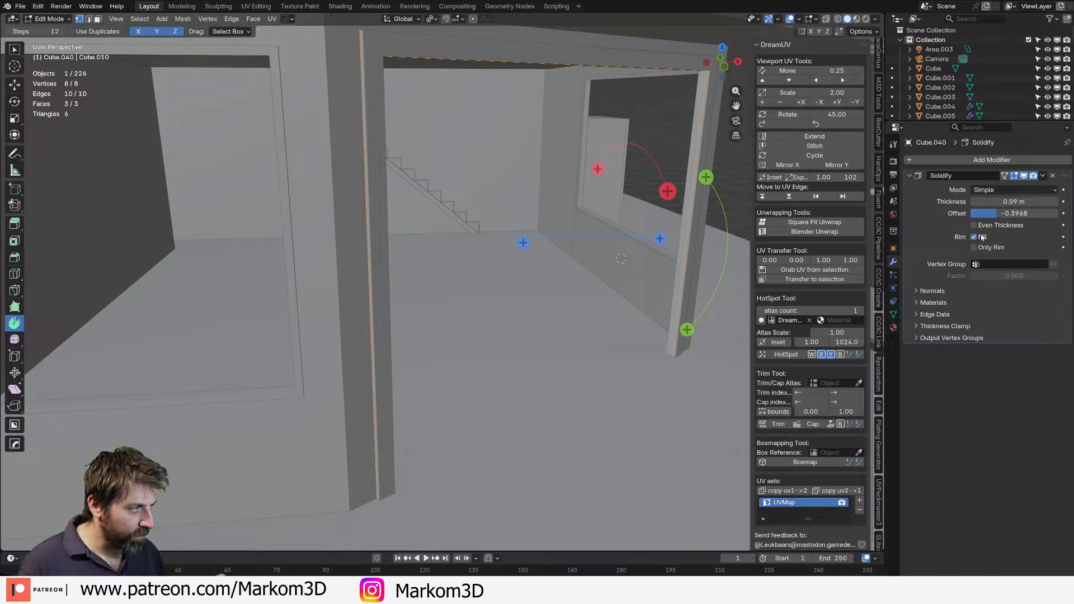
key(Tab)
Duplicate the entrance frame in place and scale the copy's mesh down slightly to form an inner frame.
scroll(630, 331, down, 6)
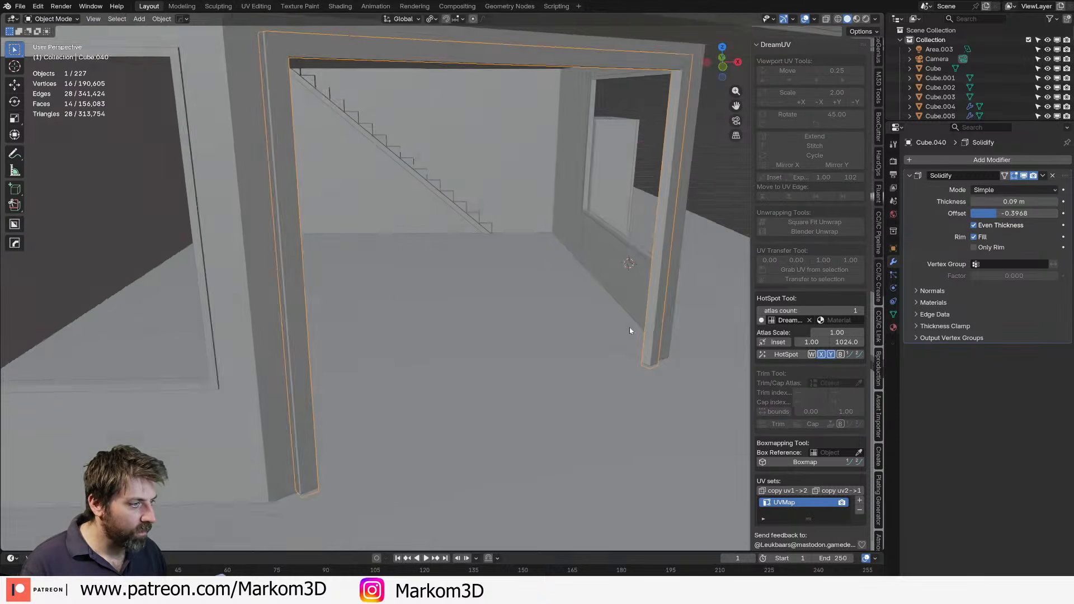
click(536, 302)
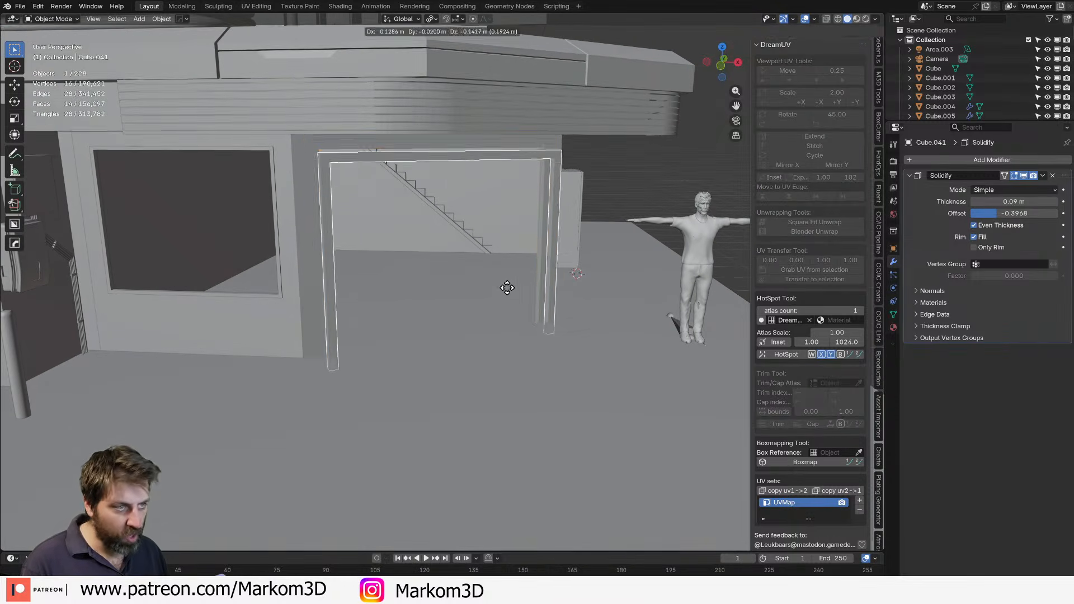
key(Tab)
key(s)
click(655, 273)
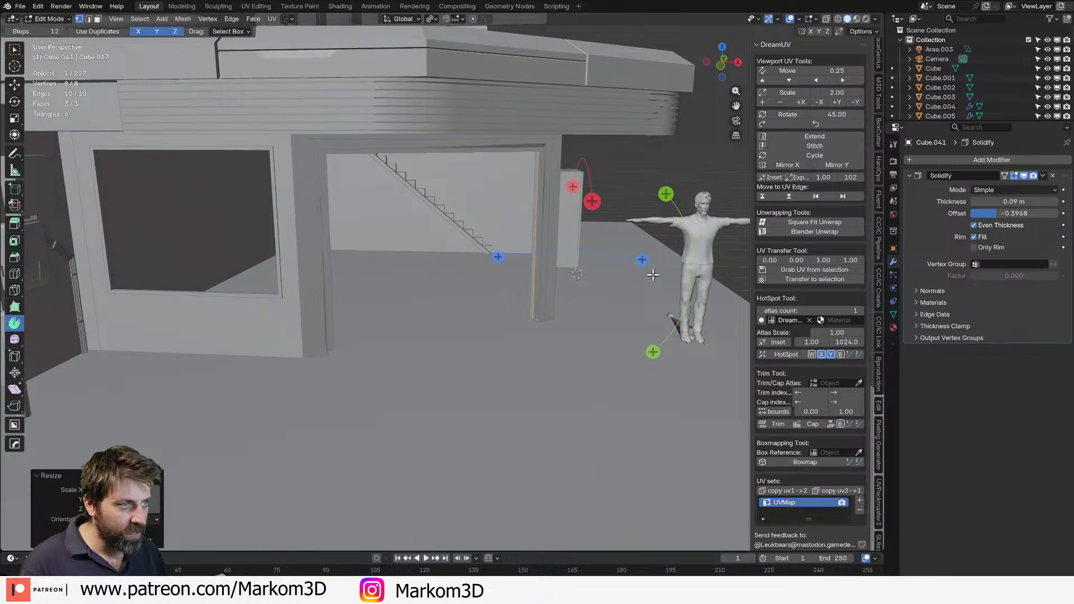
scroll(649, 335, up, 5)
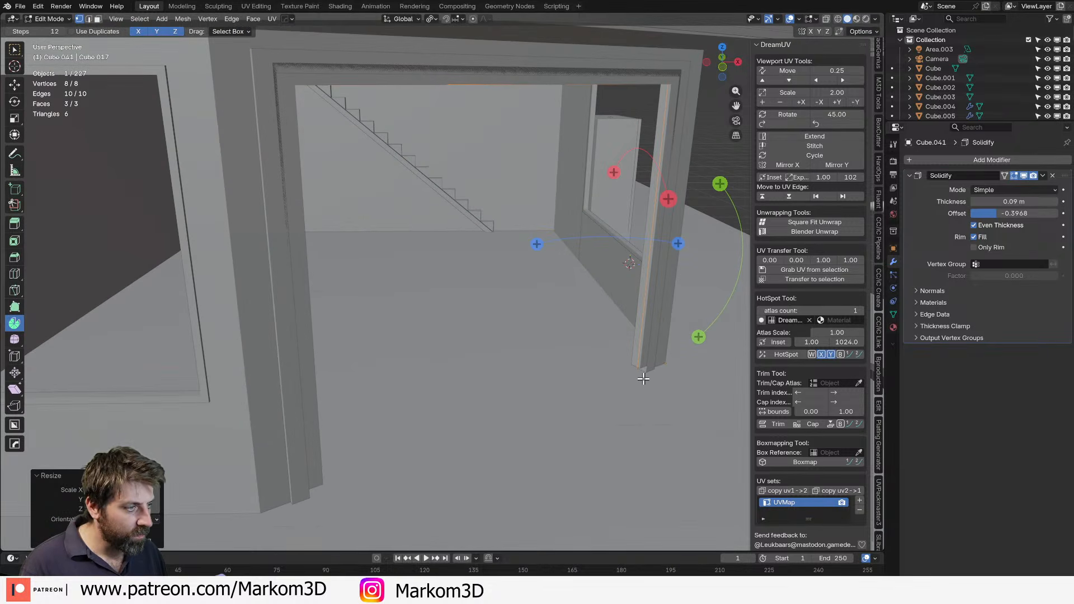
Adjust the inner entrance frame's vertical position and scale its mesh up slightly inside the opening.
key(g)
key(z)
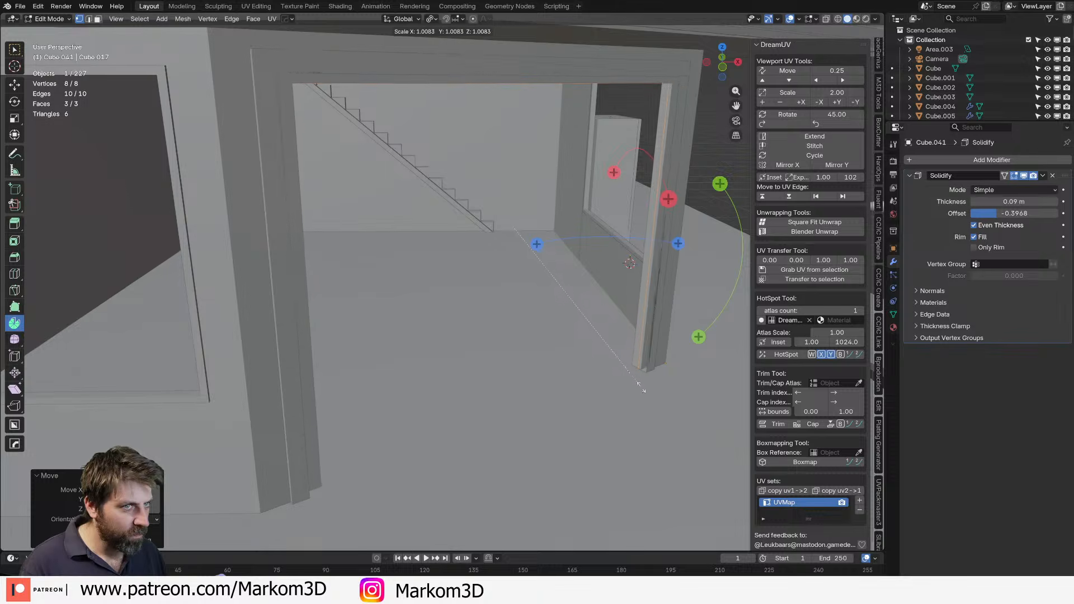
key(s)
click(637, 391)
Select the bottom vertices of both inner frame legs and lower them about 0.15 m along Z.
key(z)
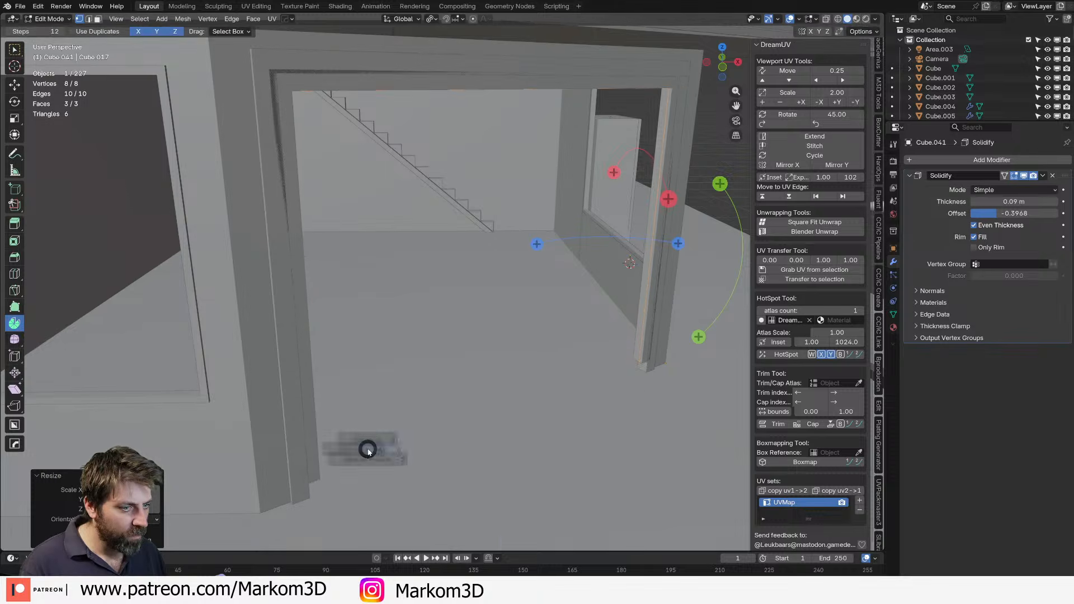
click(320, 455)
click(307, 487)
key(c)
scroll(308, 487, down, 4)
click(308, 488)
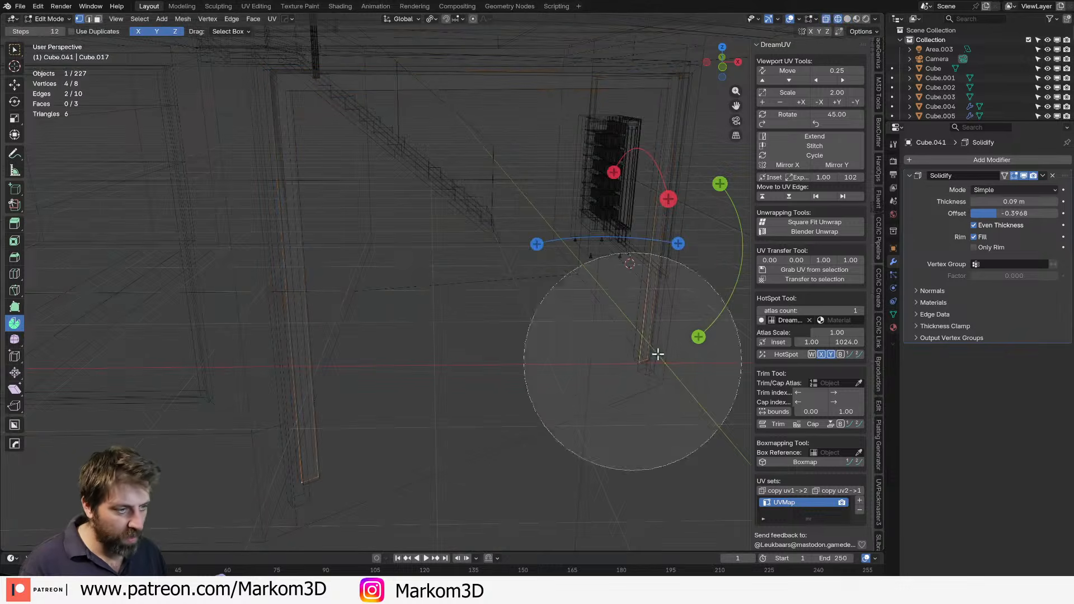
click(681, 348)
right_click(681, 348)
key(z)
click(733, 354)
key(g)
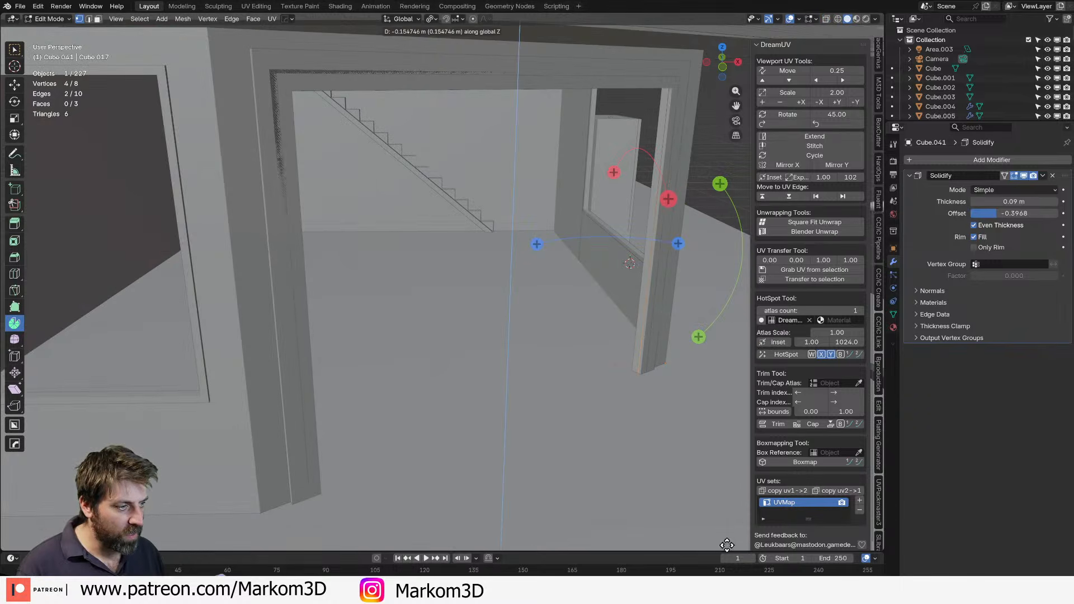
click(722, 537)
Reduce the inner frame's Solidify thickness to 0.03 m.
click(973, 204)
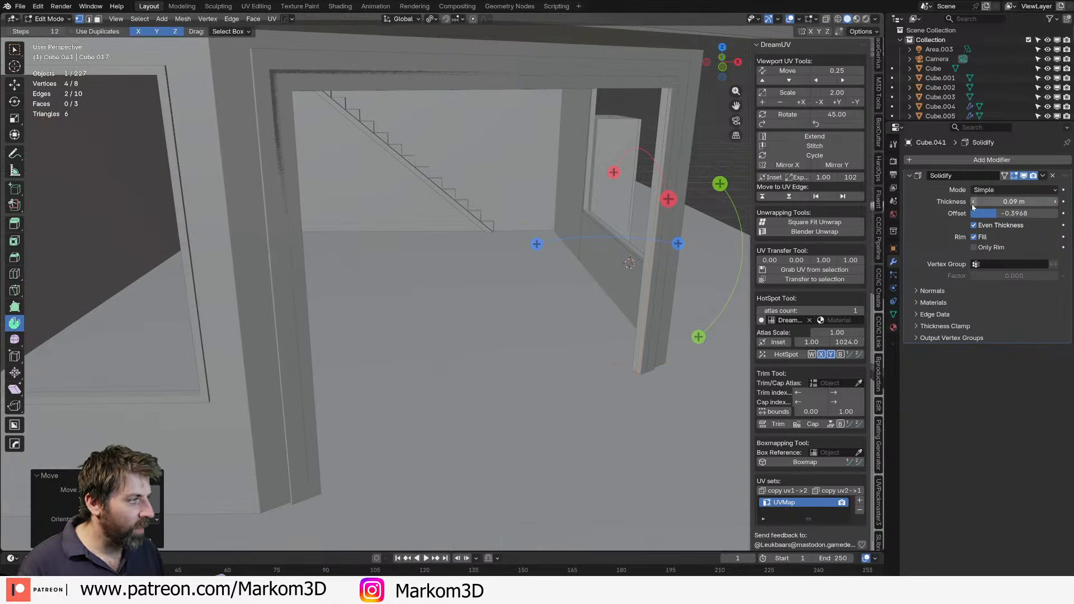
click(973, 204)
click(973, 204)
click(973, 205)
click(973, 204)
middle_drag(583, 316, 542, 324)
scroll(594, 314, down, 4)
scroll(542, 324, down, 3)
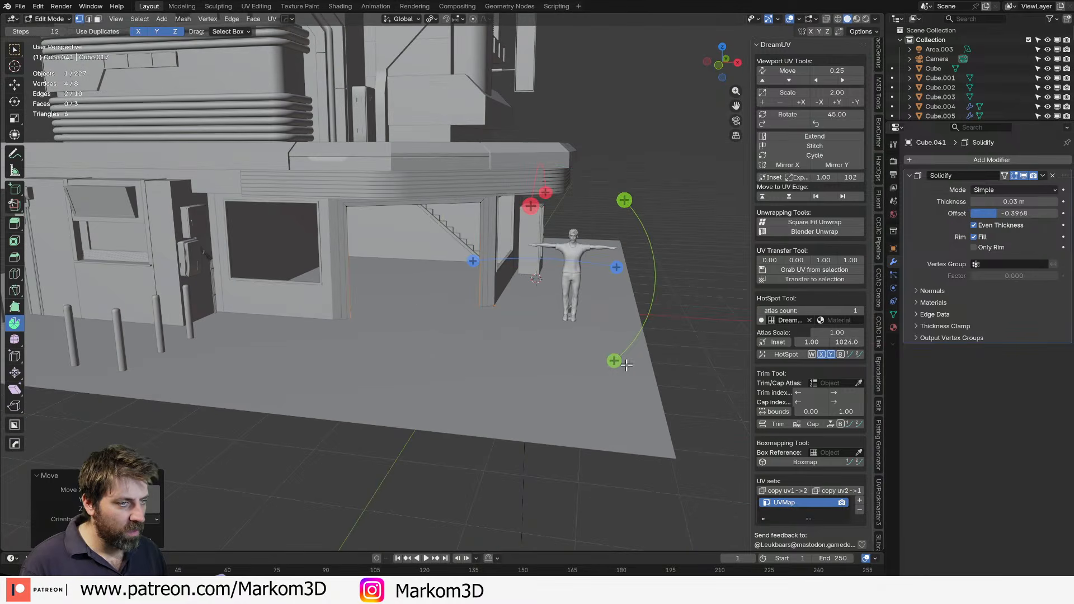
Scale the inner frame's whole mesh along X and then uniformly, and raise it about 0.02 m to fit the entrance opening.
key(Tab)
middle_drag(403, 309, 656, 263)
click(657, 257)
middle_drag(525, 251, 524, 282)
scroll(523, 281, up, 4)
click(497, 304)
key(Tab)
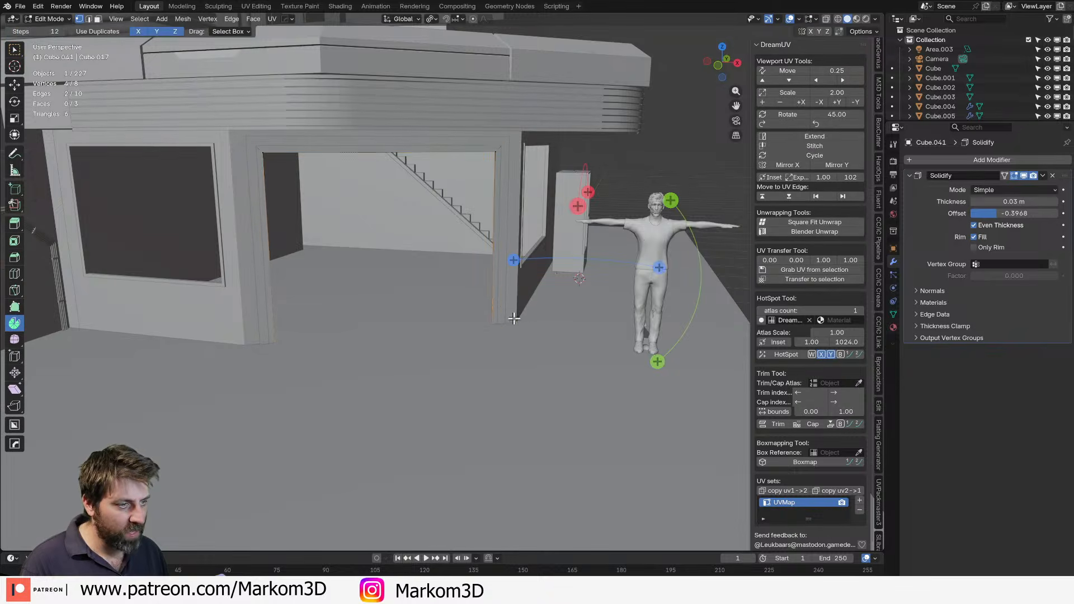
key(s)
key(x)
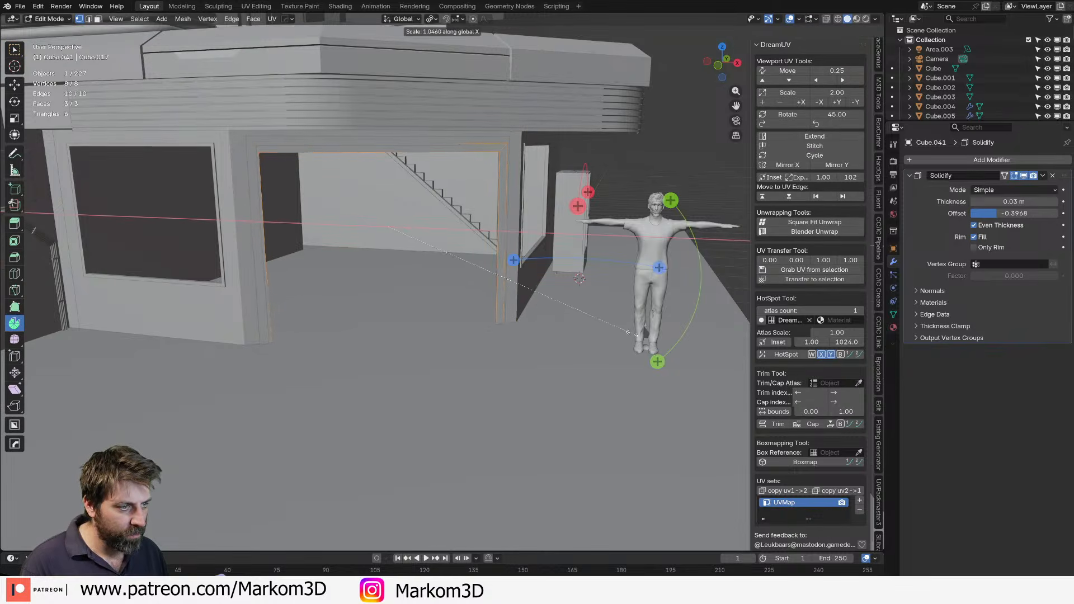
click(576, 327)
key(s)
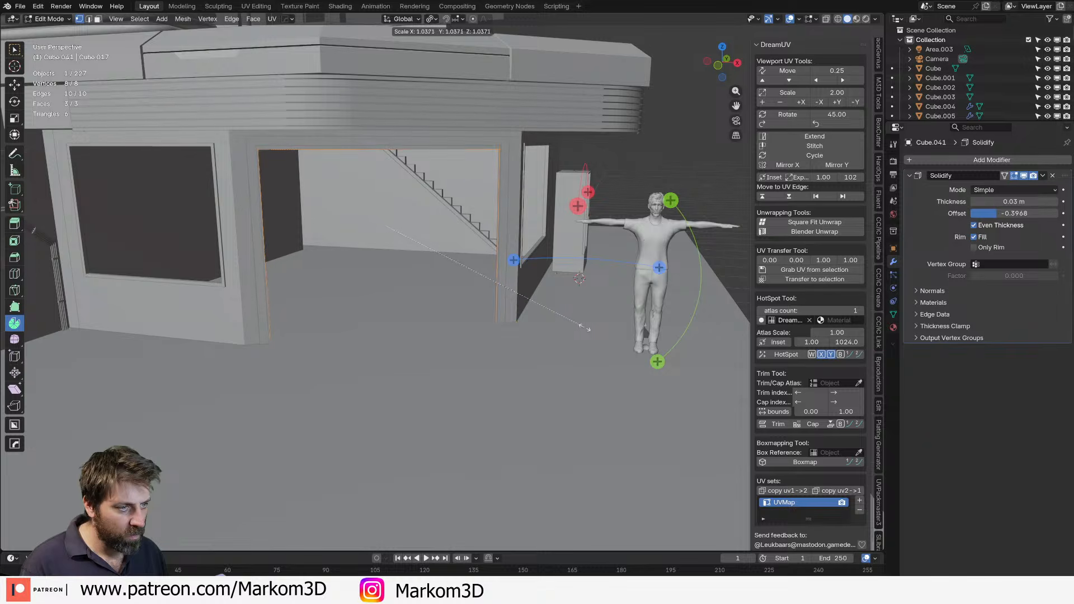
click(583, 328)
key(g)
key(z)
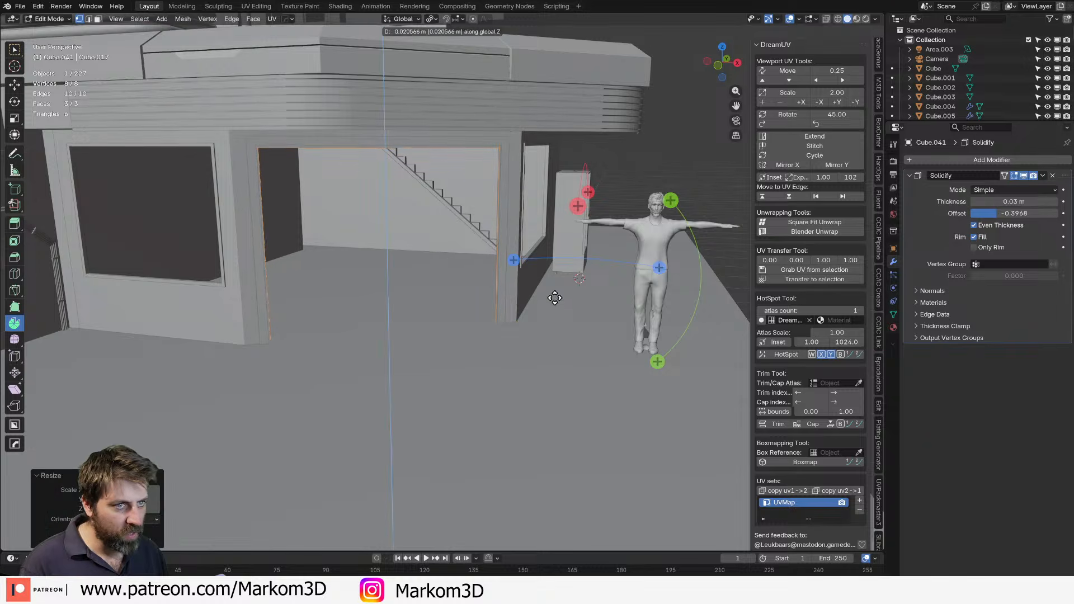
click(555, 295)
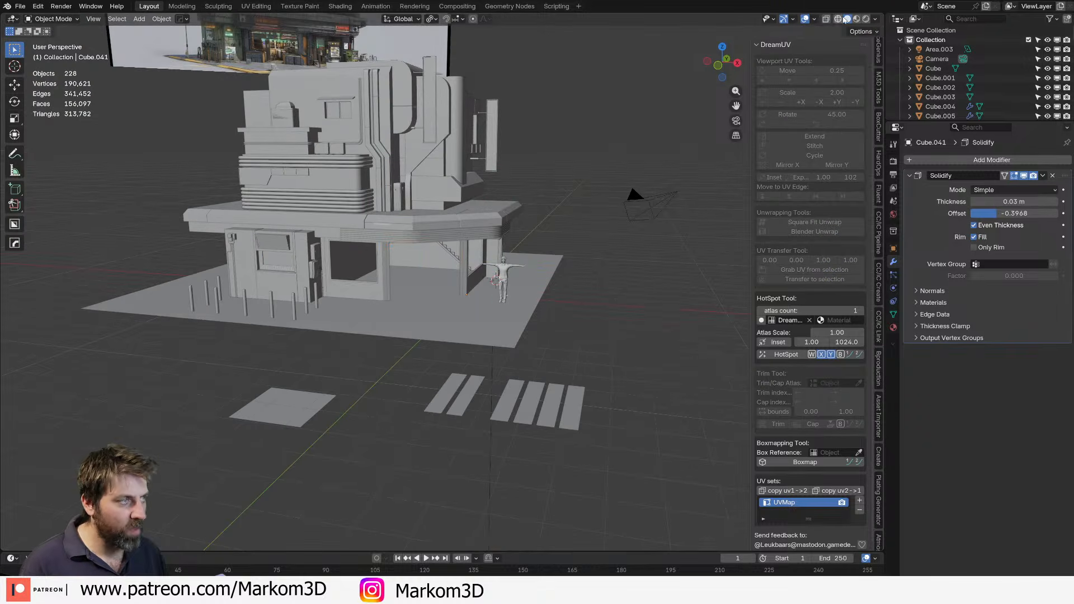
Switch to rendered shading and apply the HotSpot UV mapping to the inner entrance frame.
click(866, 19)
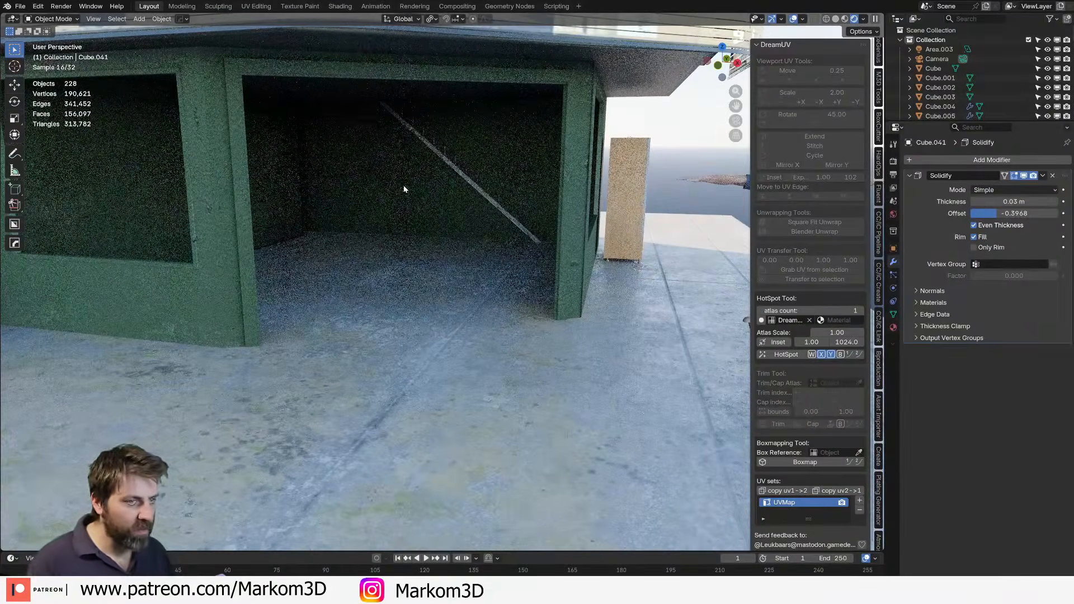
click(559, 215)
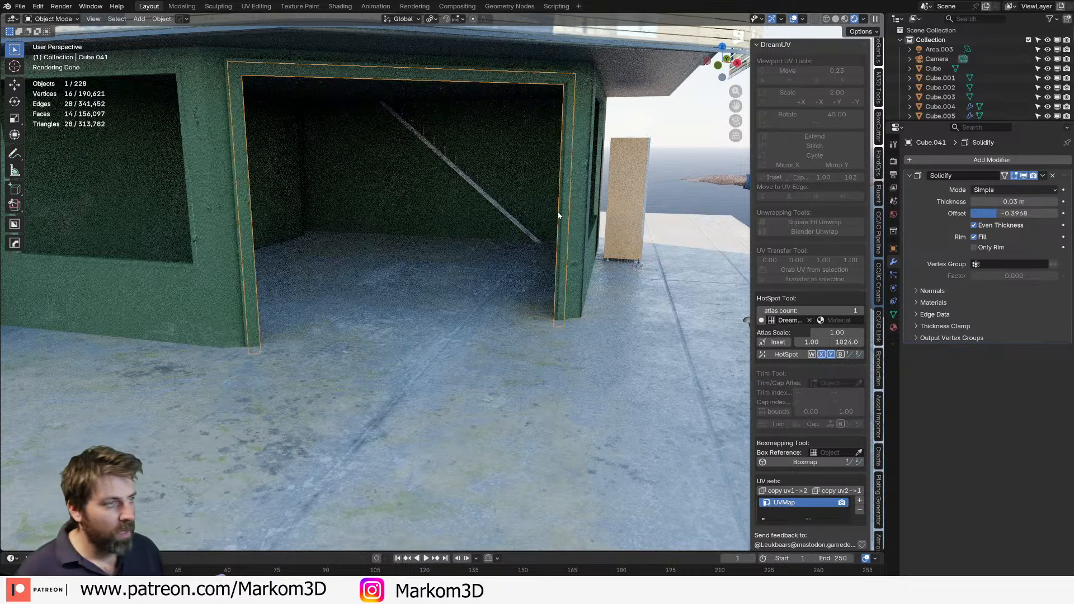
click(789, 358)
middle_drag(278, 239, 300, 247)
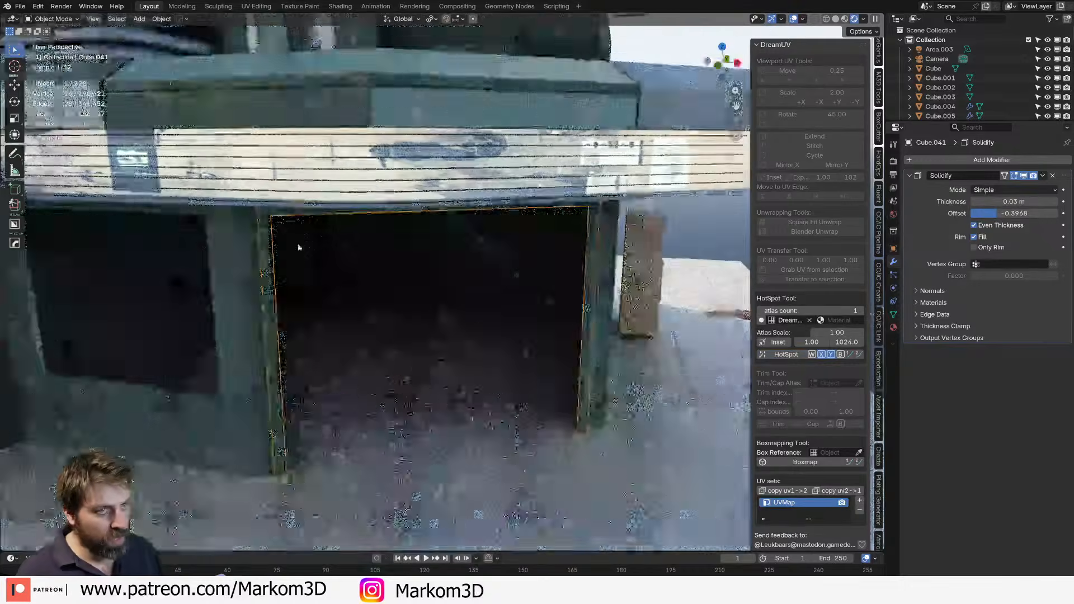
scroll(299, 246, up, 5)
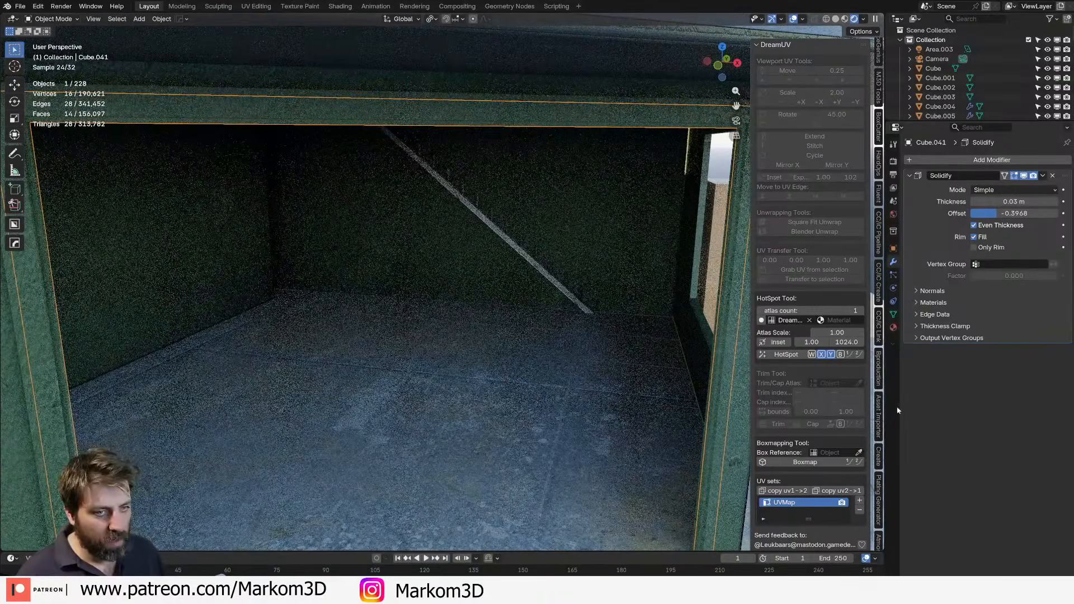
Assign the MDUV_M_W2_Grey material to the inner entrance frame's faces.
click(893, 328)
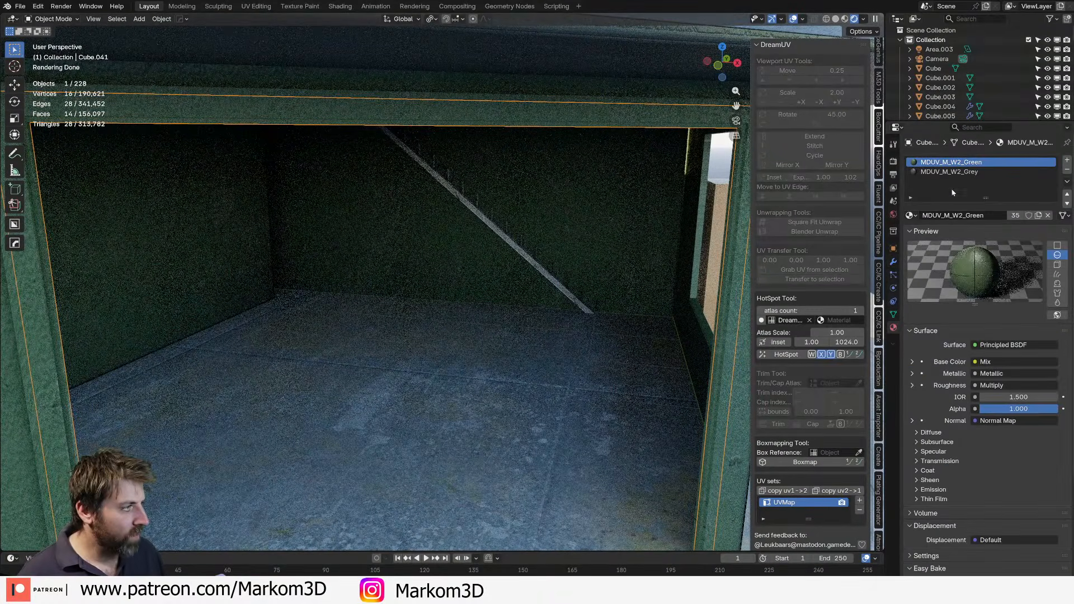
click(951, 172)
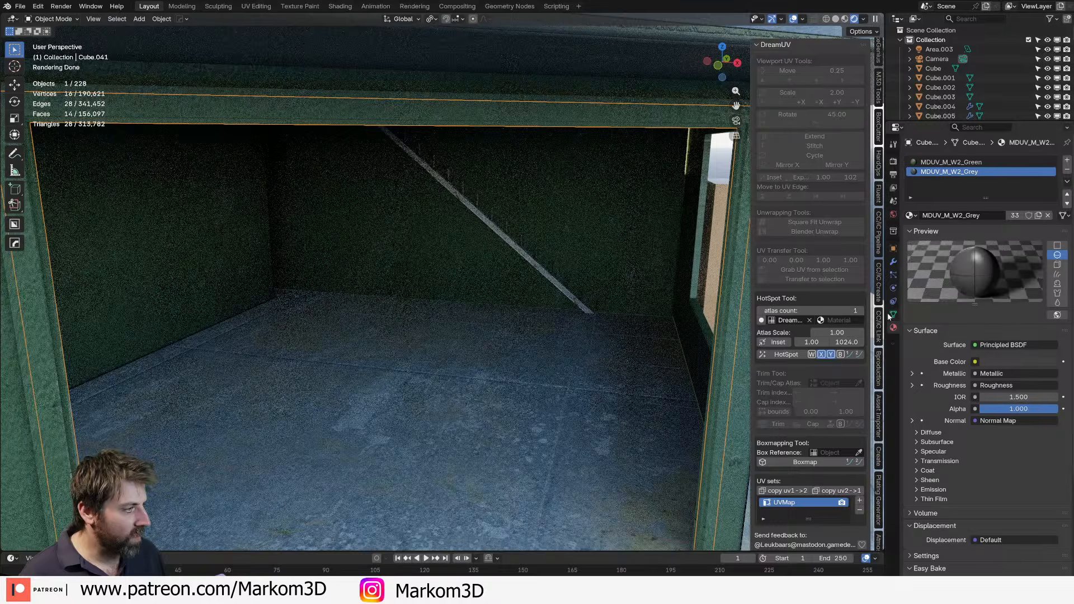
key(Tab)
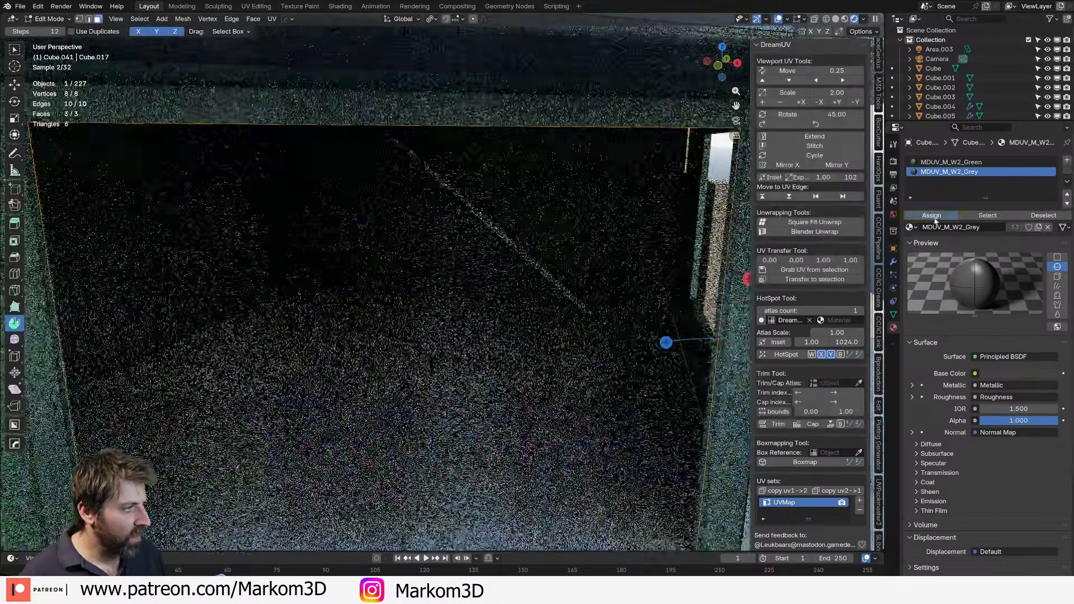
click(935, 218)
scroll(537, 276, down, 7)
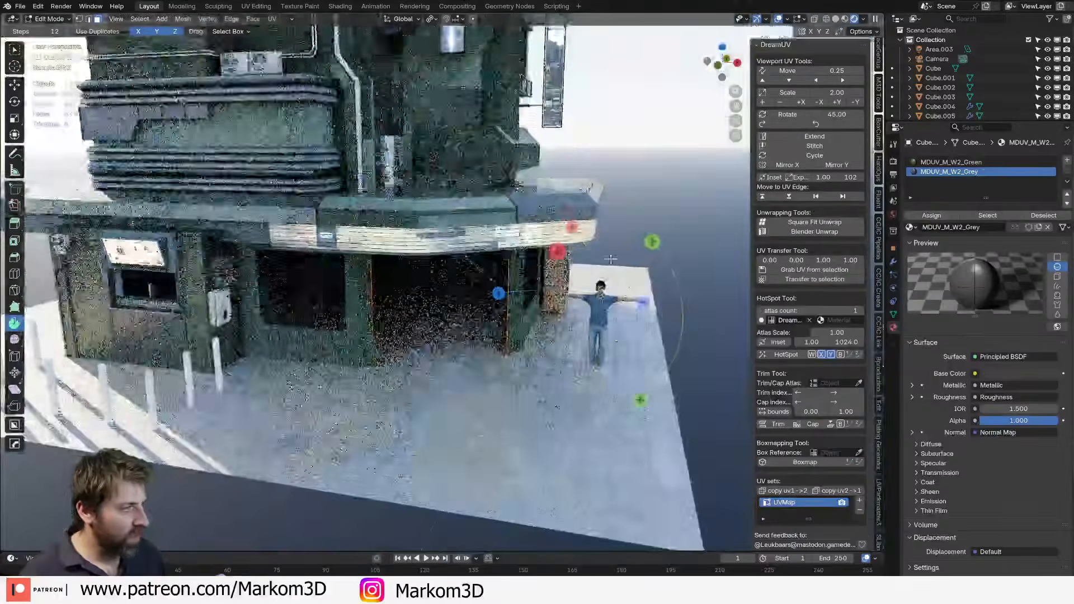
scroll(537, 276, up, 4)
key(Tab)
Assign the MDUV_M_W2_Grey material to the outer entrance frame's faces.
click(271, 350)
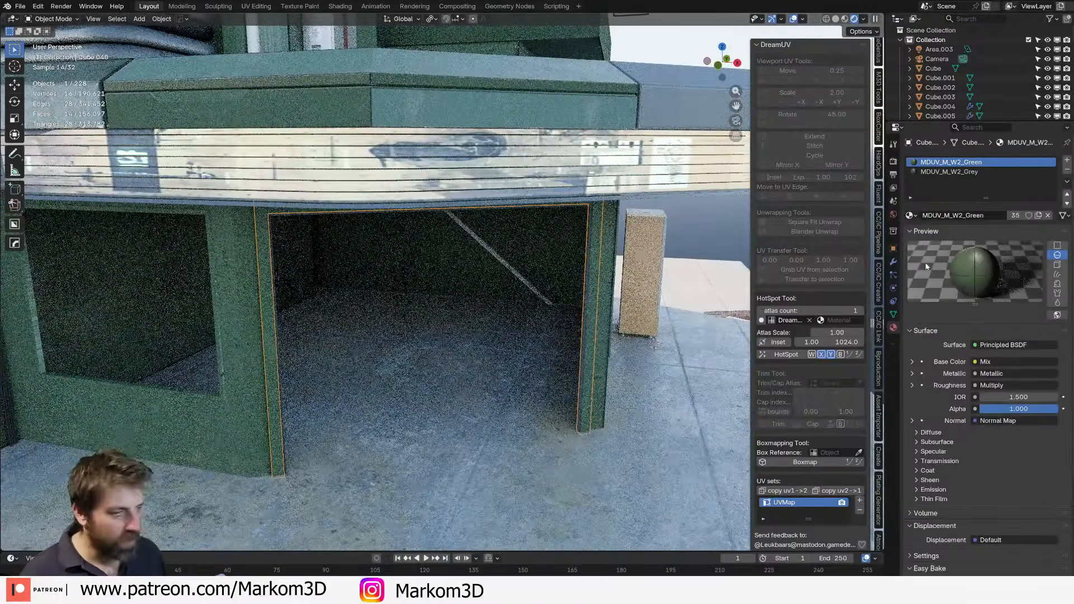
key(Tab)
click(949, 172)
click(935, 219)
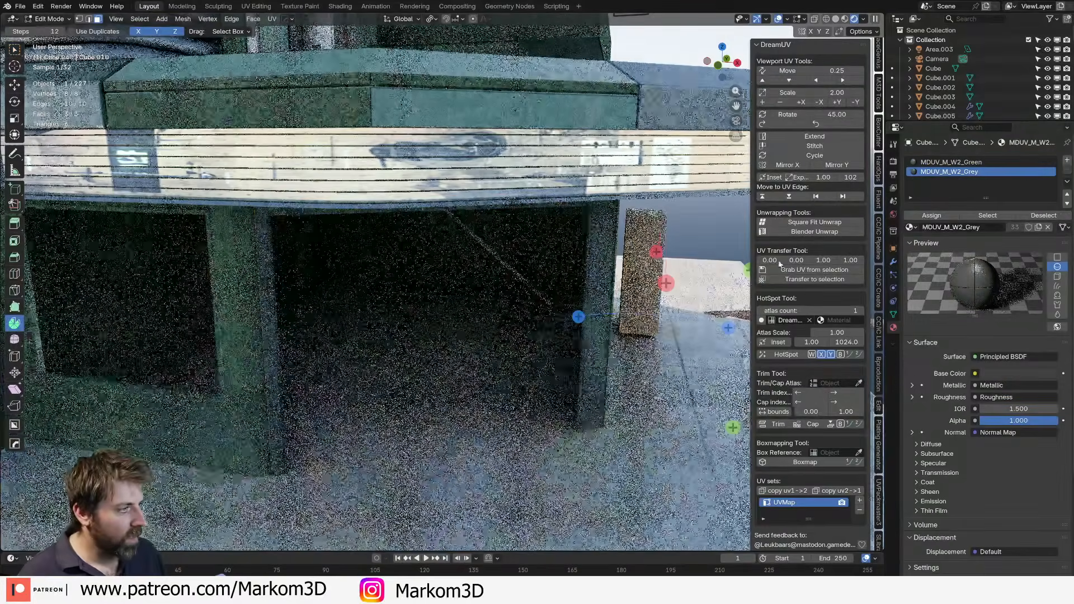
scroll(602, 376, down, 8)
key(Tab)
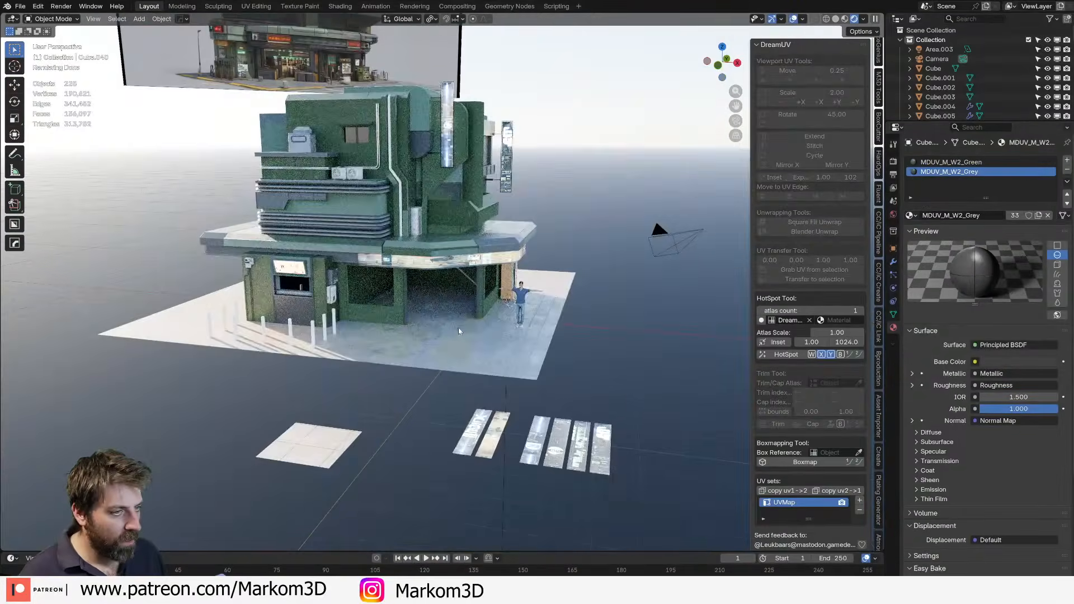
Remove the MDUV_M_W2_Green slot from the shopfront window frames so they use MDUV_M_W2_Grey.
scroll(439, 285, up, 6)
click(315, 347)
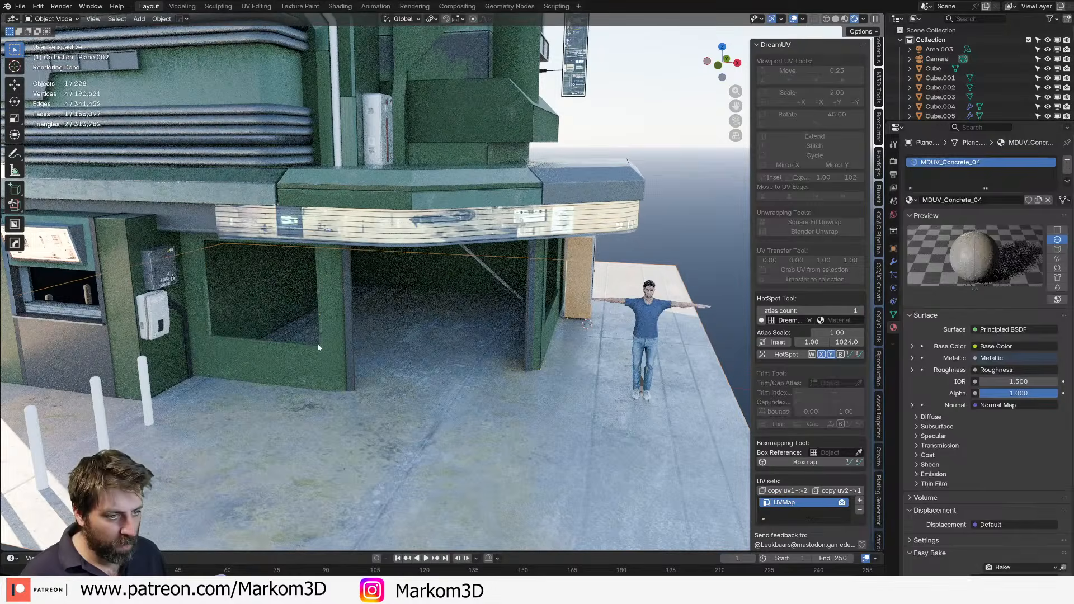
click(318, 346)
key(Tab)
key(Tab)
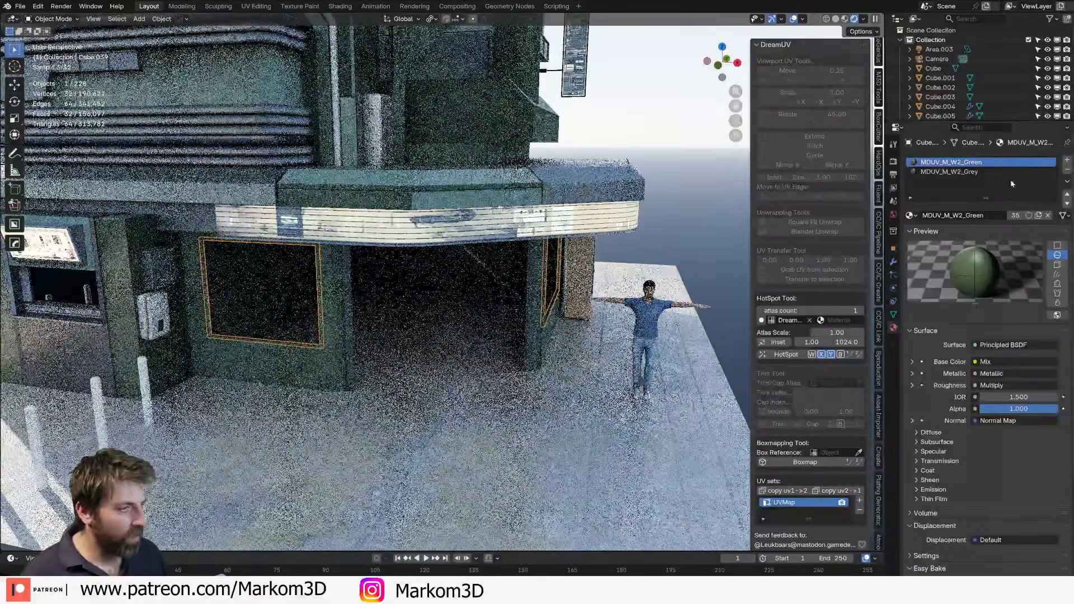
click(1067, 169)
middle_drag(644, 391, 568, 425)
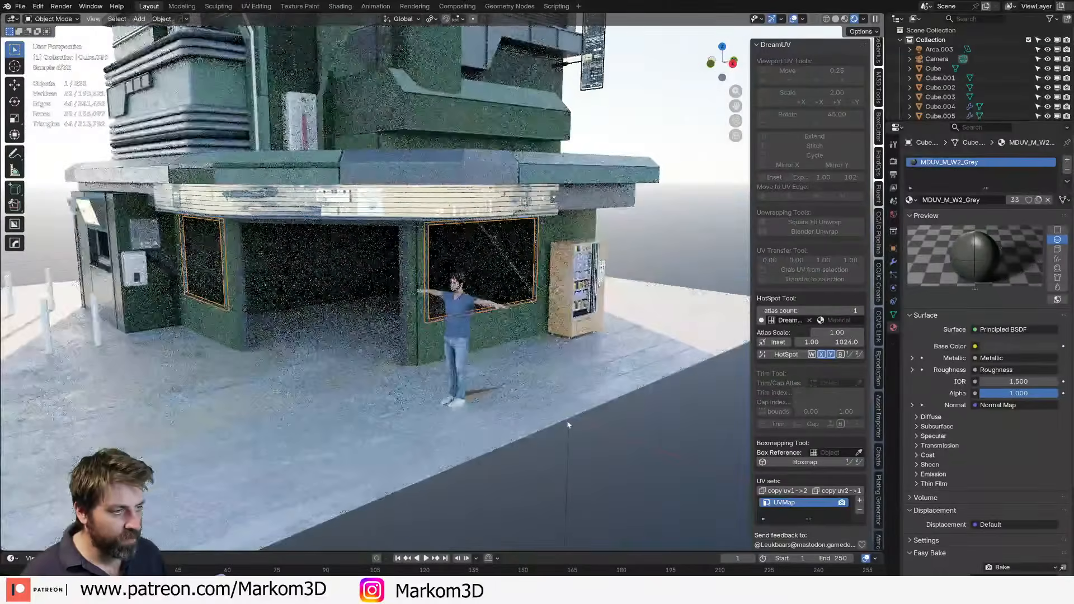
click(568, 426)
scroll(565, 427, down, 3)
click(412, 463)
middle_drag(313, 462, 348, 426)
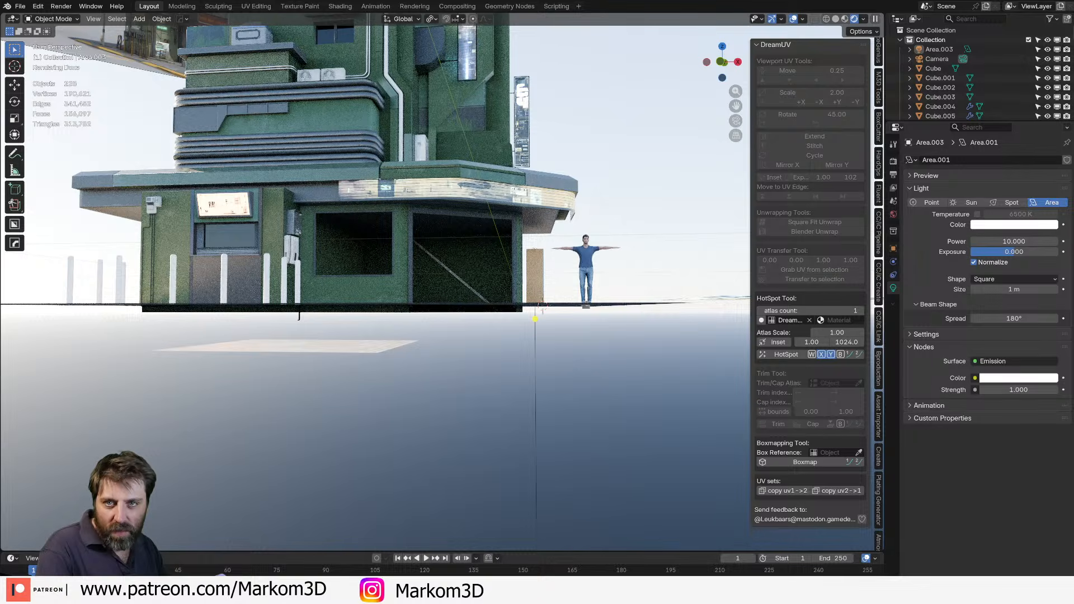
key(super+shift+Right)
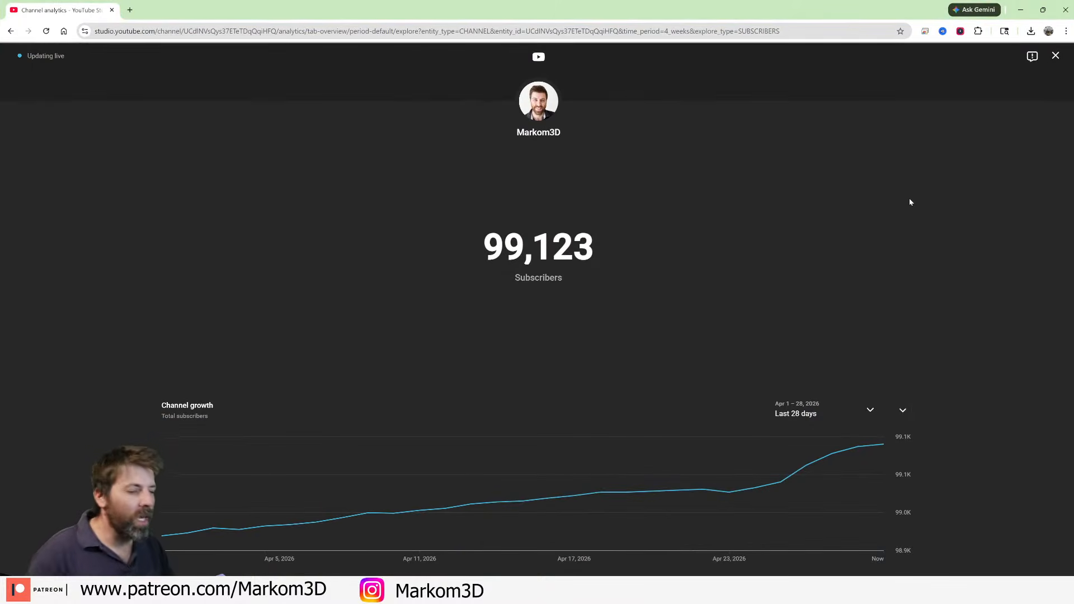
click(1021, 9)
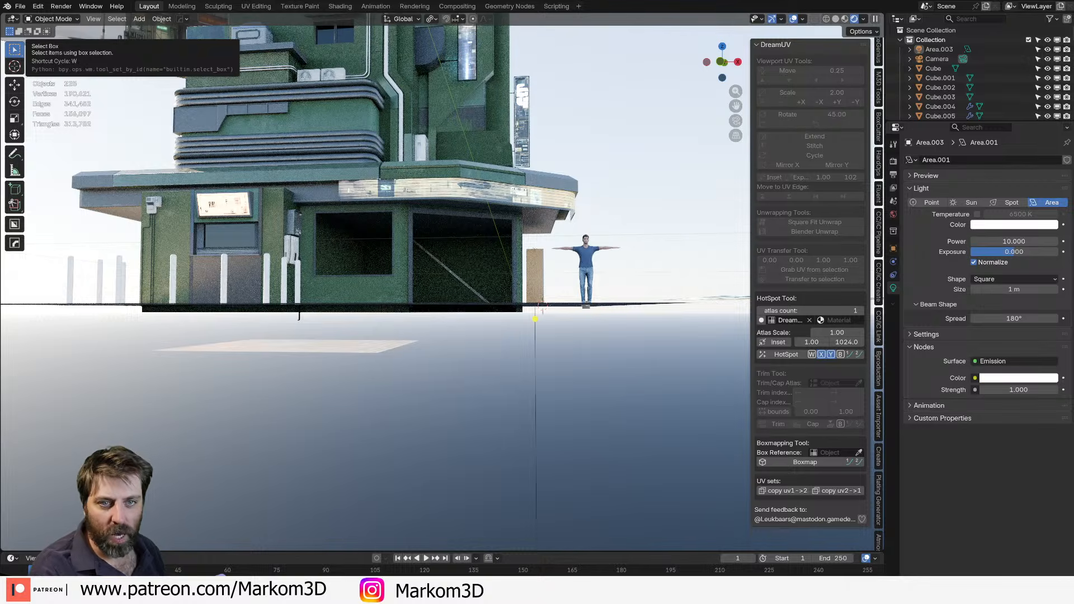
scroll(470, 311, up, 10)
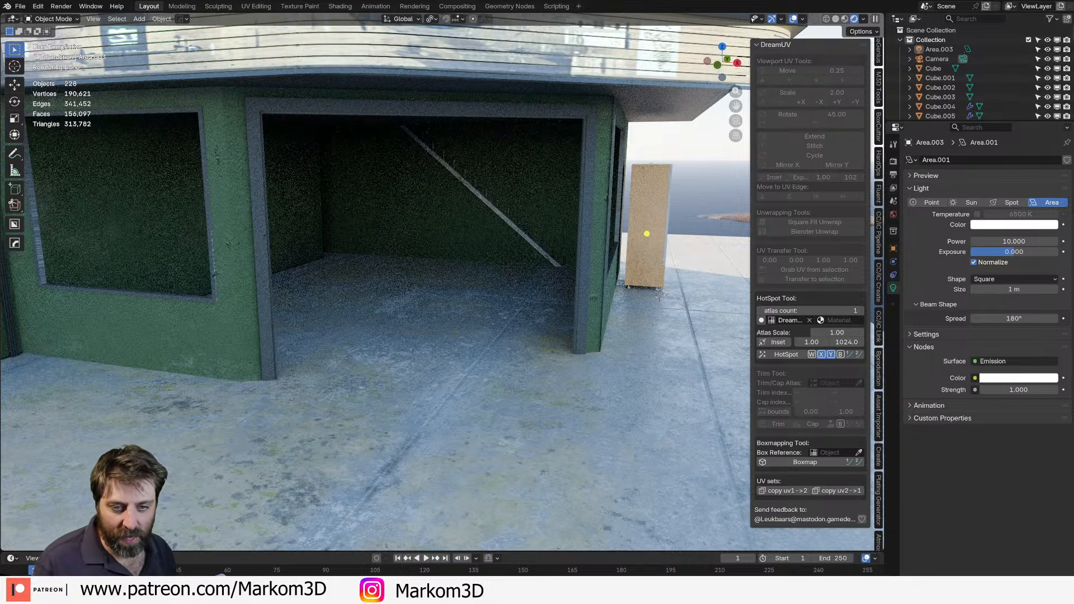
scroll(563, 318, down, 3)
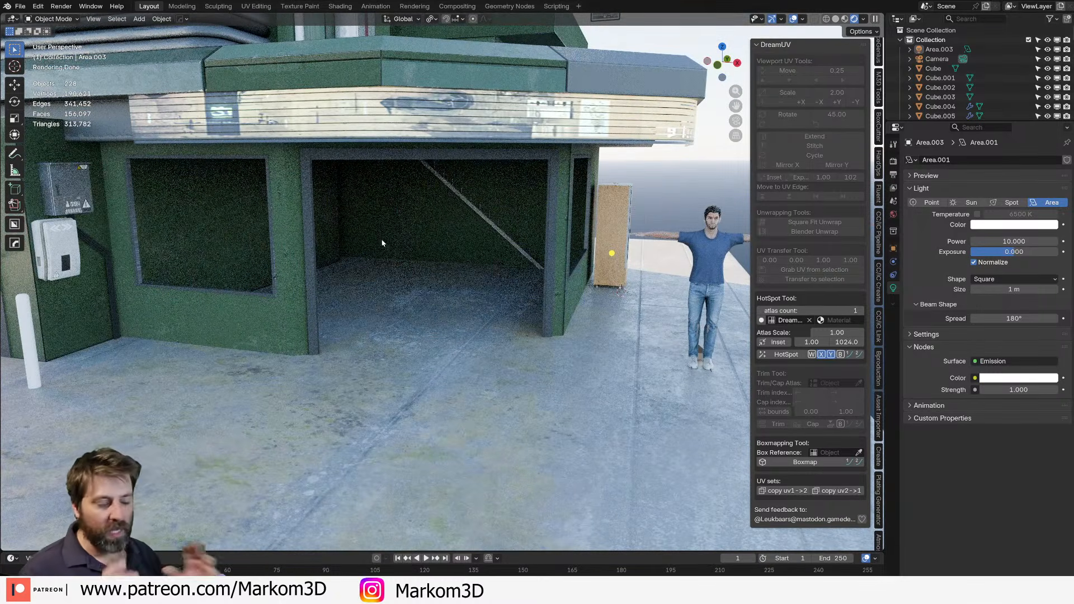
scroll(400, 254, down, 5)
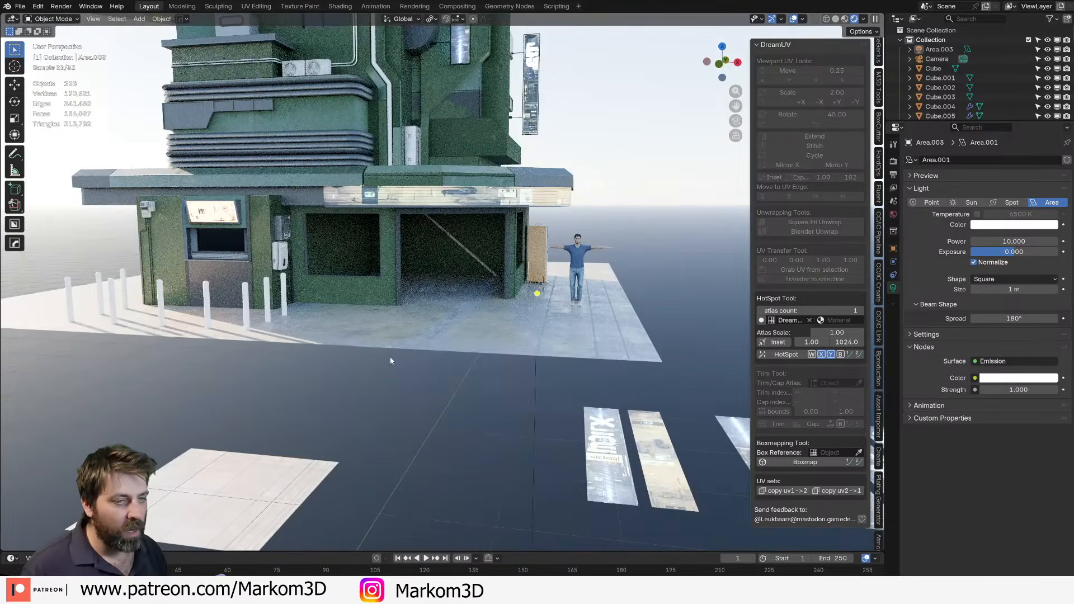
scroll(631, 231, up, 2)
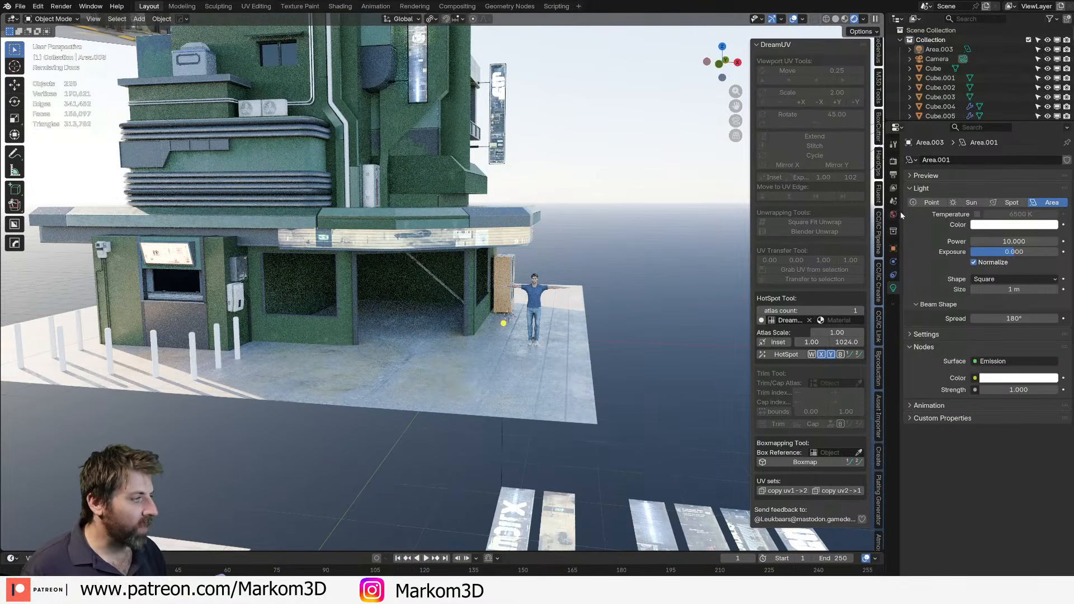
Set the world Sky Texture's sun elevation to -5° for a dusk lighting.
click(894, 214)
click(1014, 275)
text(-)
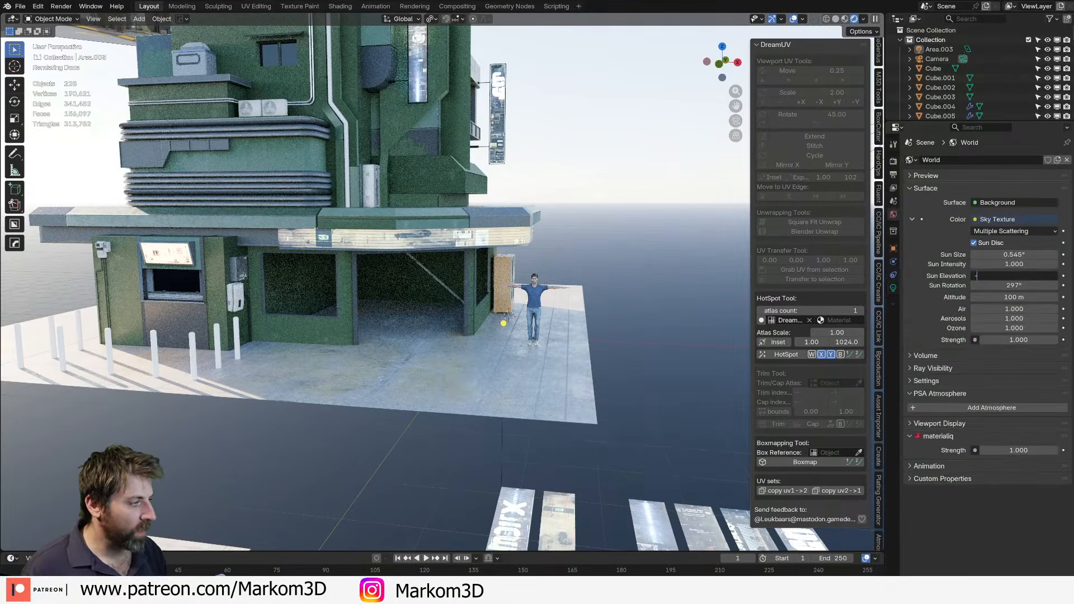
text(5)
key(Return)
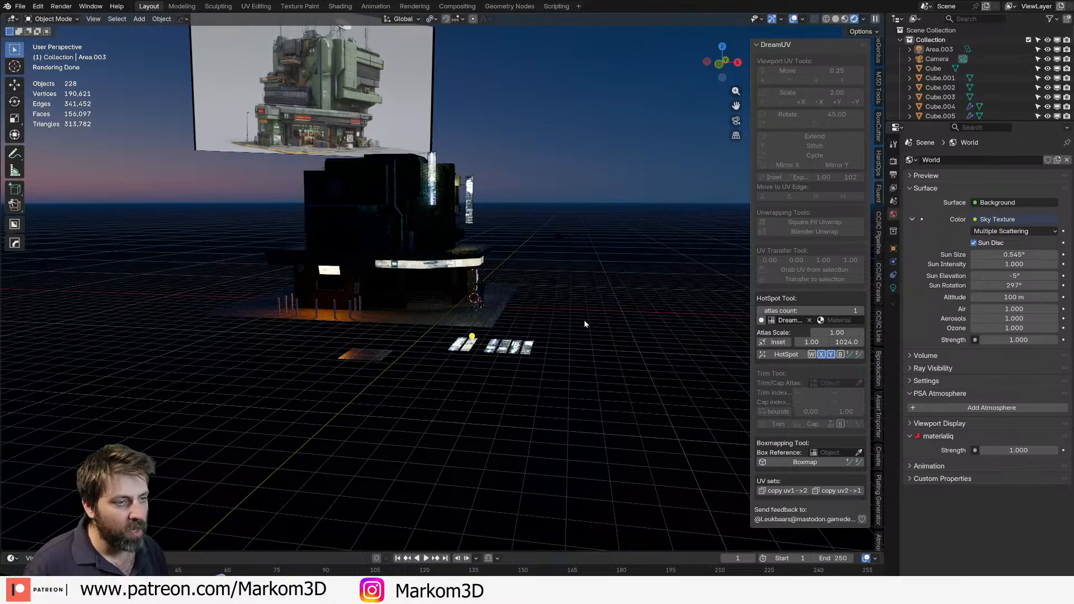
mouse_move(585, 321)
middle_down()
mouse_move(506, 315)
mouse_move(516, 327)
mouse_move(589, 335)
middle_up()
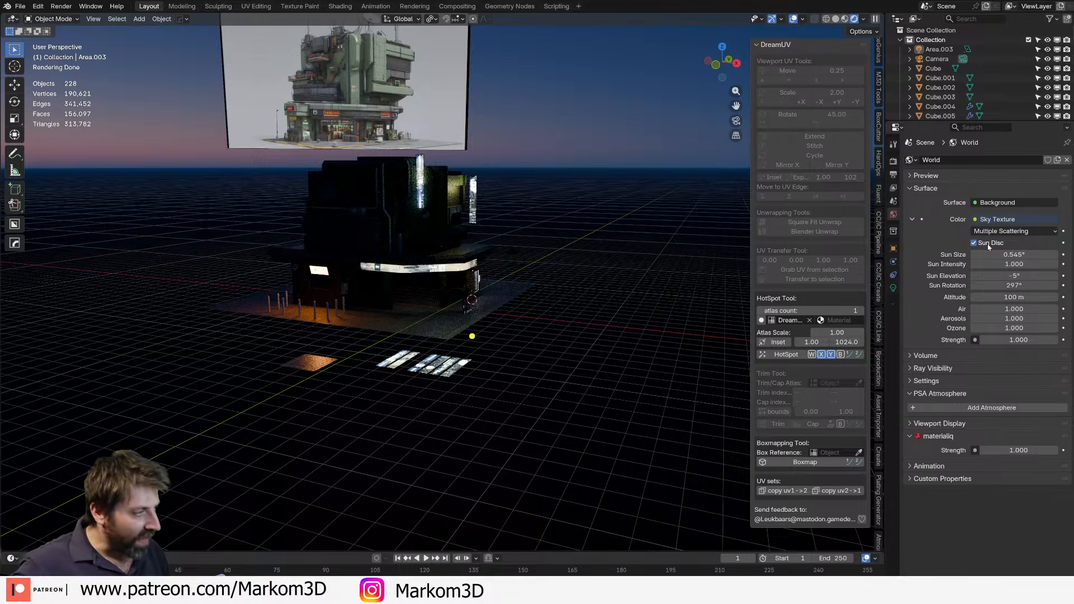
Set the Sky Texture's sun elevation to 15° and switch the viewport to solid shading around the entrance.
click(1015, 276)
key(Return)
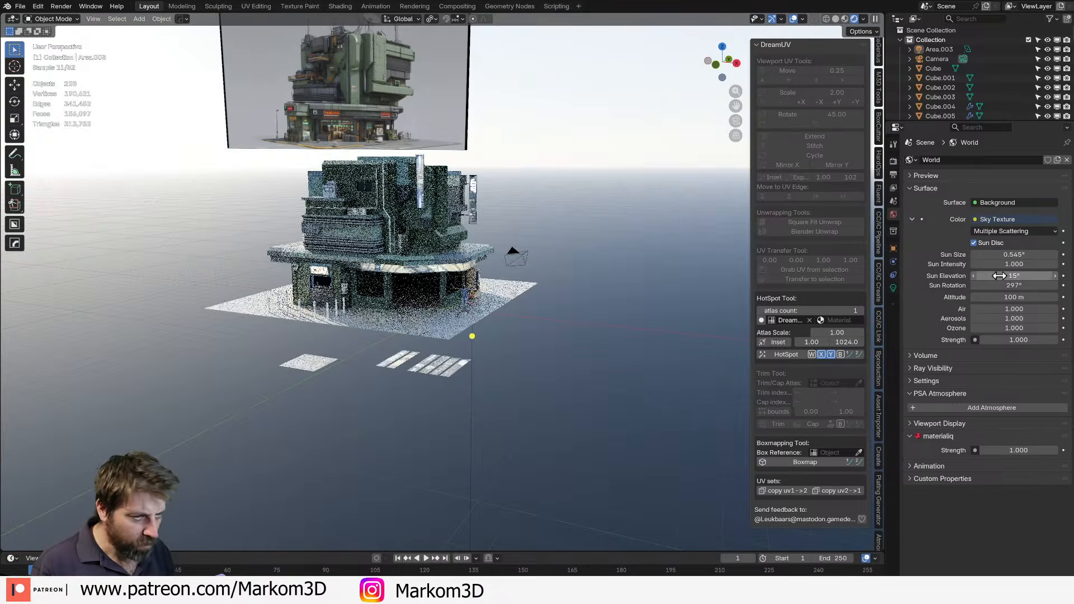
scroll(590, 388, up, 8)
shift+middle_drag(632, 258, 719, 136)
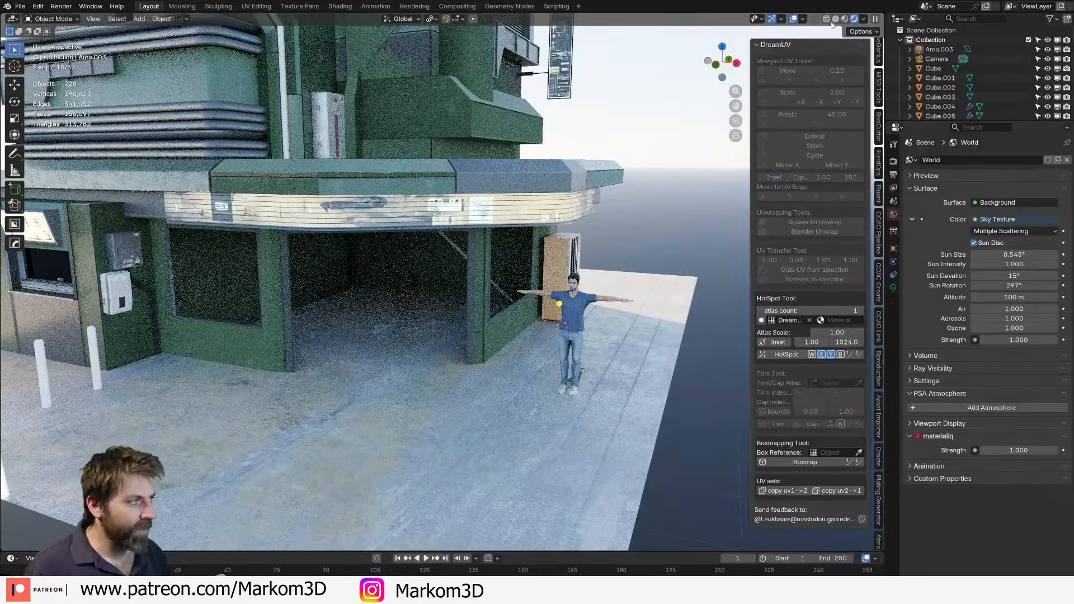
click(836, 18)
scroll(502, 368, up, 8)
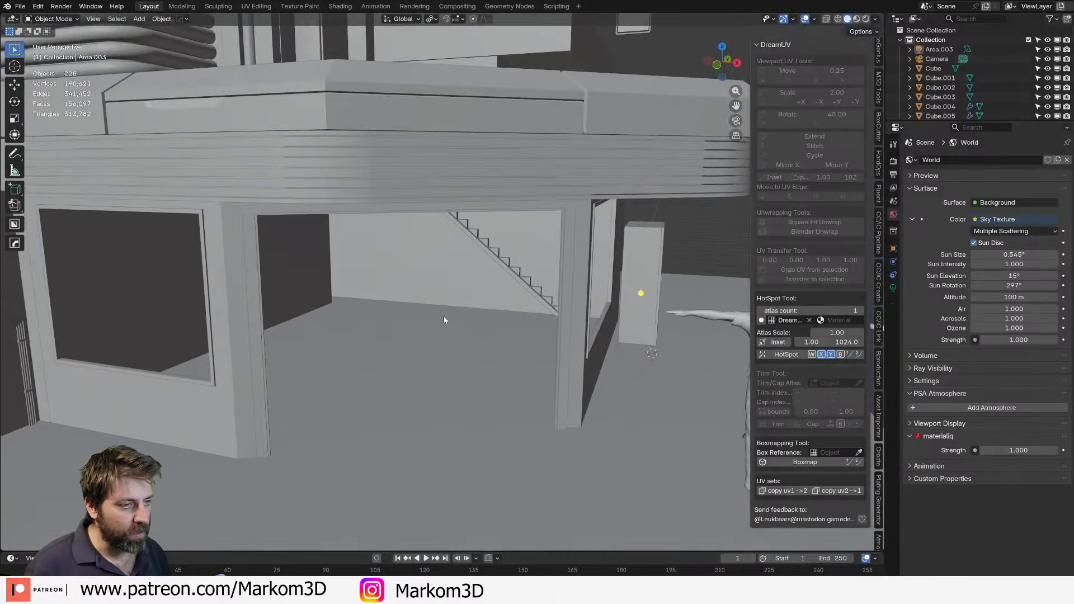
Open the interior box beside the entrance for mesh editing and show the building in wireframe.
middle_drag(416, 342, 391, 365)
scroll(398, 330, down, 4)
click(391, 365)
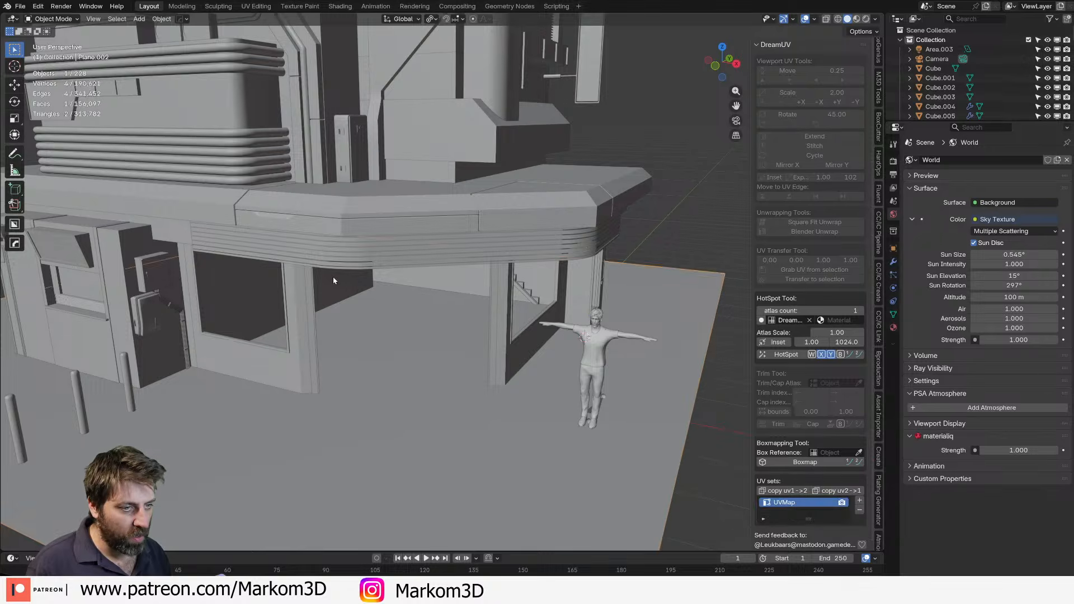
middle_drag(340, 326, 357, 332)
key(Tab)
mouse_move(263, 330)
middle_down()
mouse_move(285, 311)
mouse_move(348, 341)
mouse_move(358, 367)
mouse_move(413, 358)
mouse_move(482, 338)
mouse_move(369, 338)
mouse_move(506, 274)
mouse_move(446, 392)
middle_up()
scroll(347, 340, up, 4)
key(z)
click(335, 339)
key(a)
scroll(412, 357, down, 4)
key(z)
click(431, 357)
key(z)
click(344, 338)
scroll(506, 274, up, 2)
Circle-select the box's rear vertices and move them along Y towards the shopfront to shorten the box.
key(c)
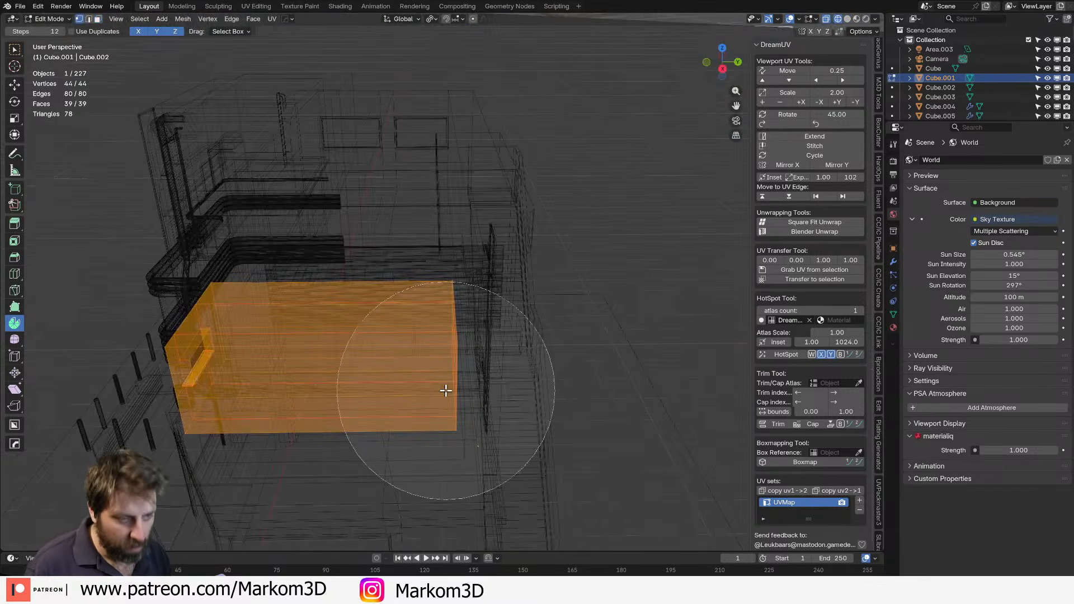
right_click(472, 348)
click(461, 332)
key(c)
drag(464, 262, 467, 456)
right_click(468, 456)
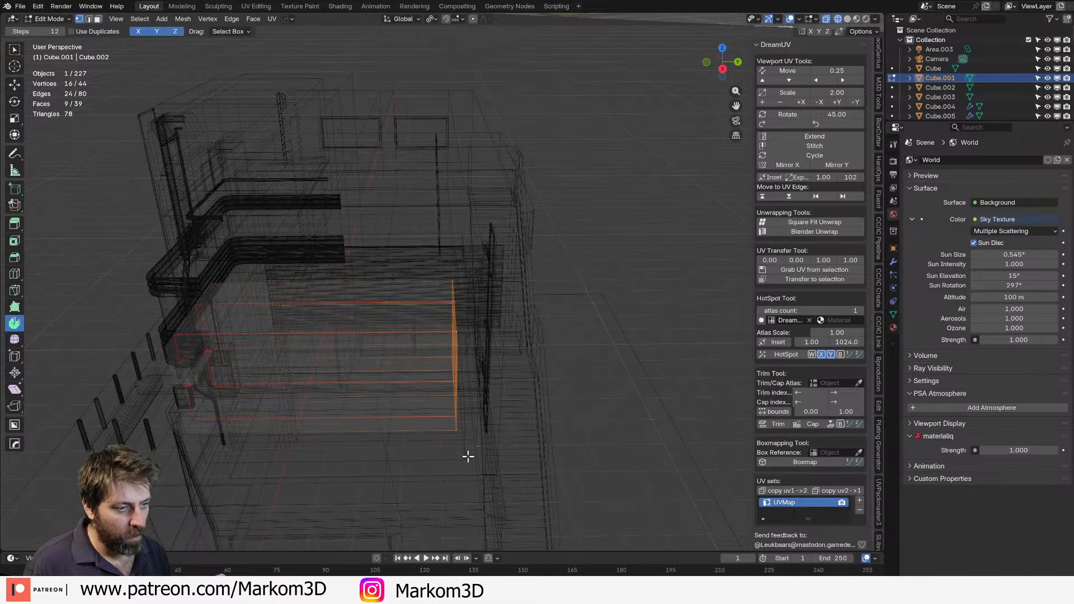
key(g)
key(y)
click(296, 445)
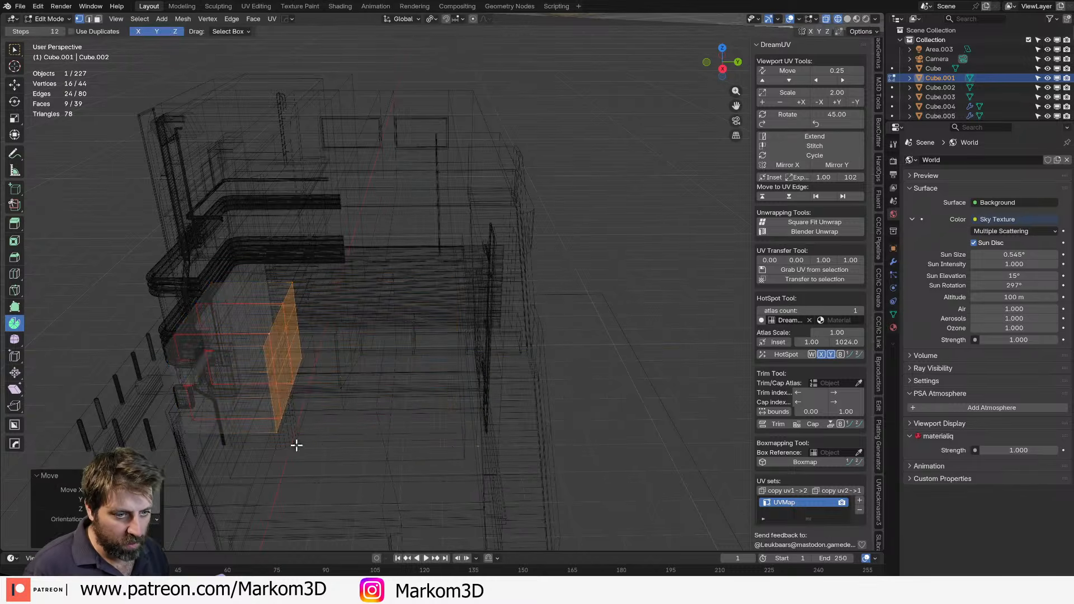
Return to solid shading and move the box's rear vertices further along Y until they sit just behind the shopfront.
key(z)
click(375, 432)
middle_drag(374, 432, 460, 408)
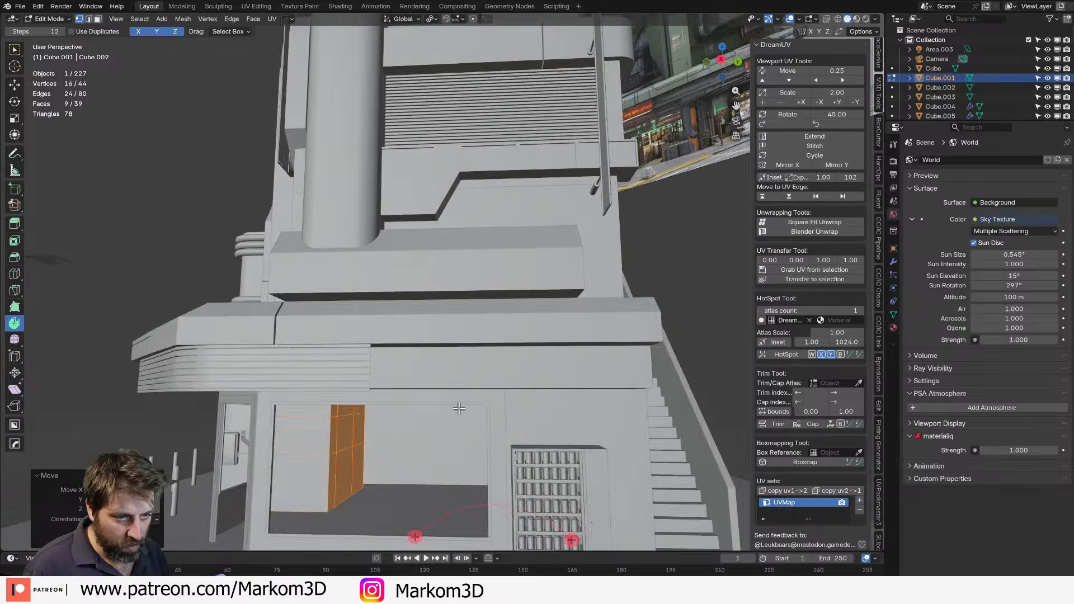
middle_drag(374, 480, 447, 444)
scroll(447, 444, up, 5)
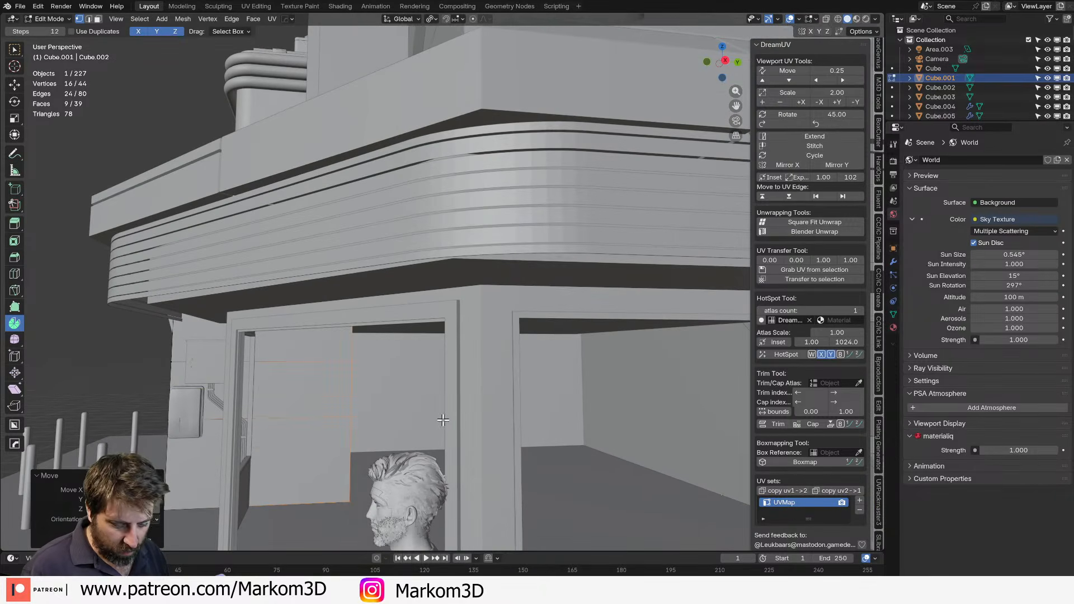
key(g)
key(y)
click(526, 322)
scroll(330, 421, down, 3)
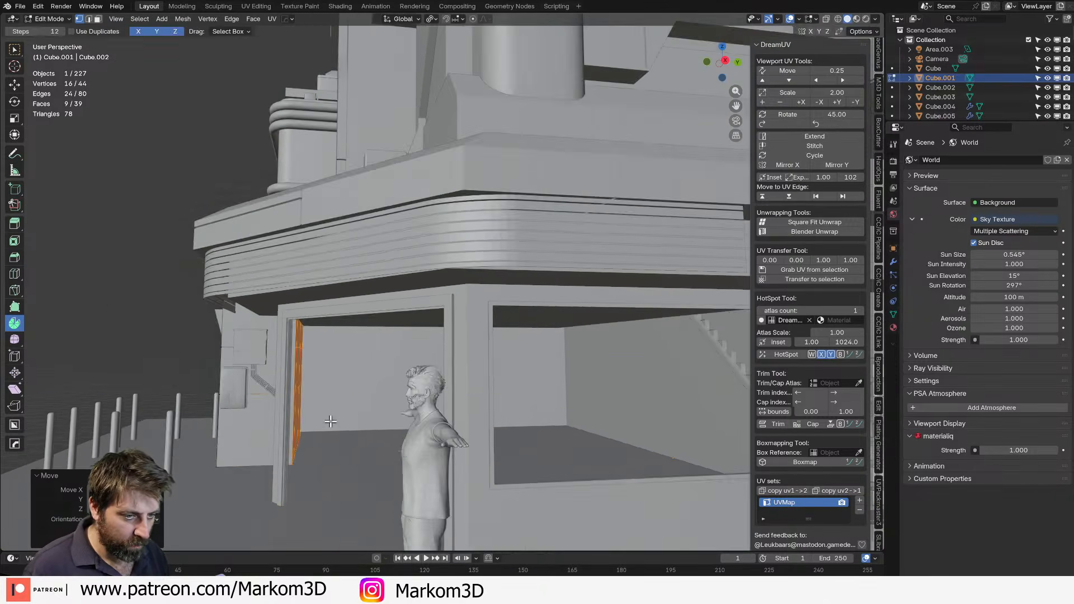
key(Tab)
In the shopfront wall's mesh, select the inner face below the window.
middle_drag(330, 421, 278, 462)
scroll(441, 374, up, 4)
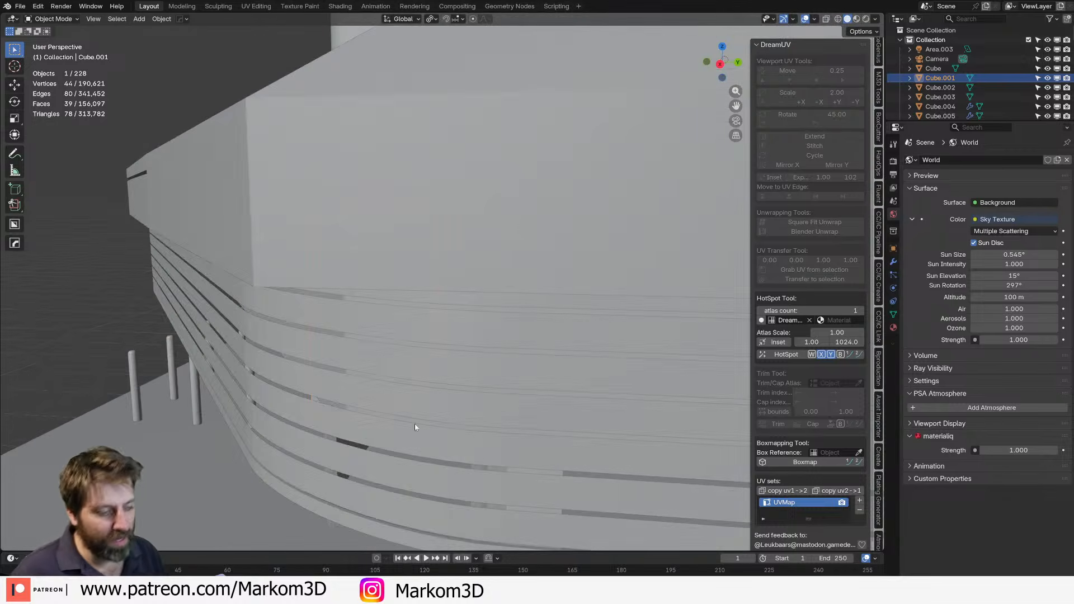
middle_drag(414, 424, 354, 416)
scroll(364, 425, up, 3)
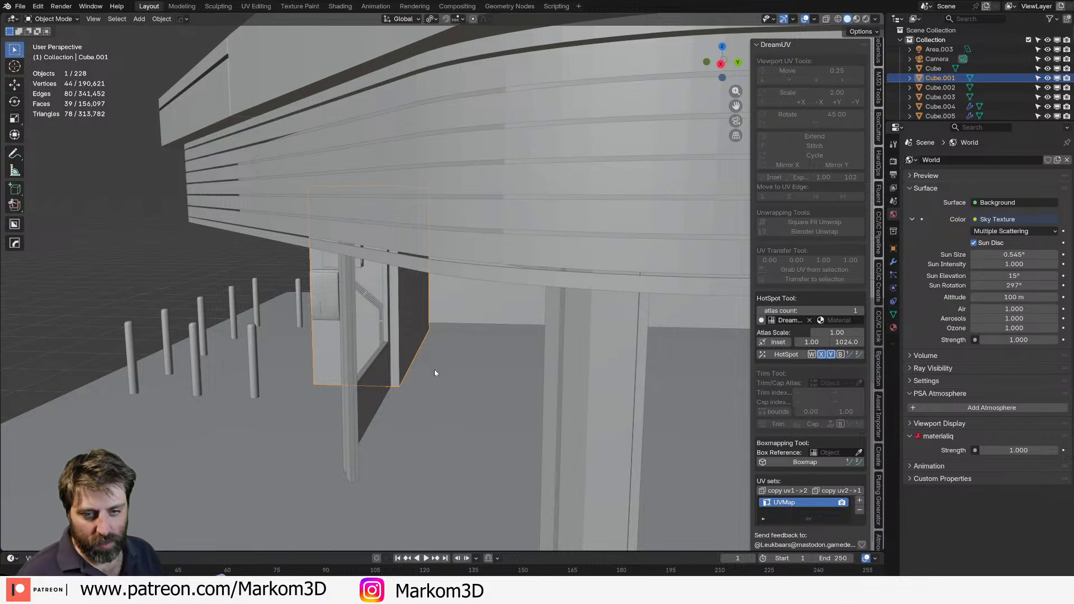
middle_drag(435, 369, 443, 362)
scroll(428, 365, up, 2)
scroll(443, 362, up, 2)
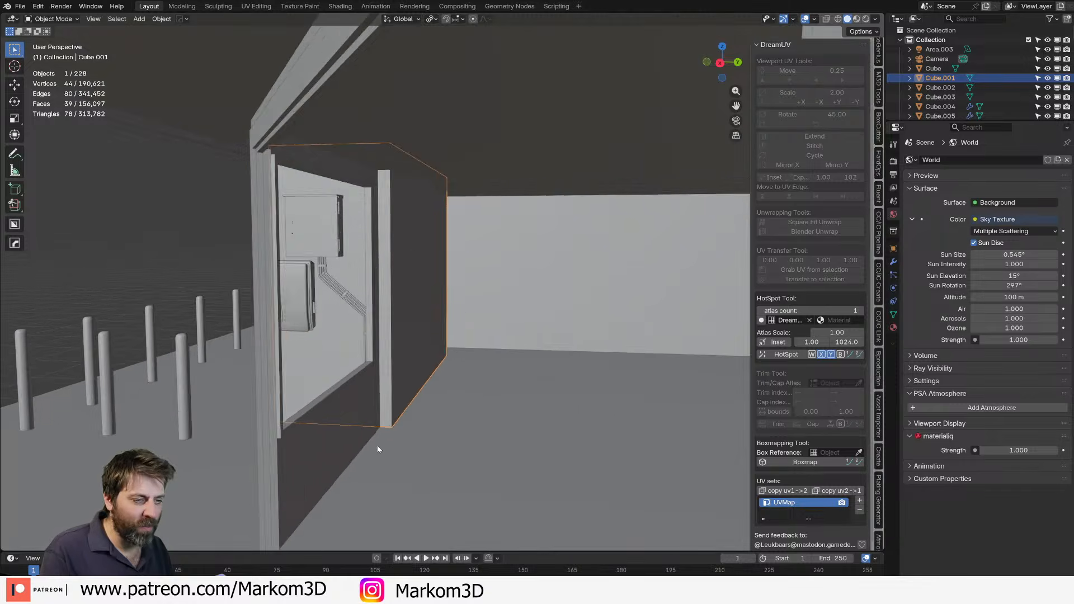
middle_drag(378, 449, 381, 391)
click(382, 392)
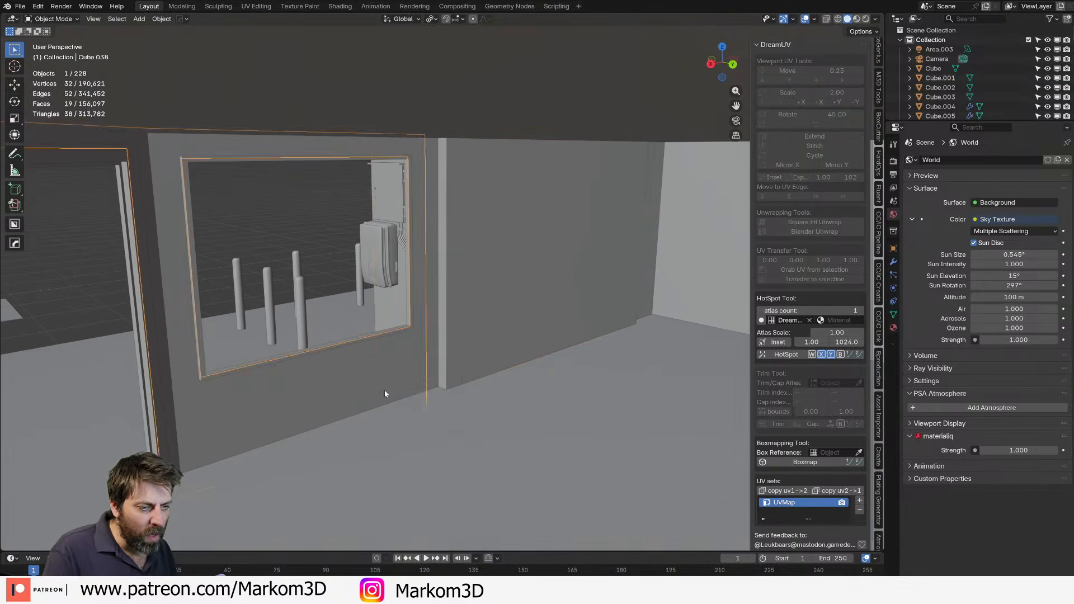
key(Tab)
key(3)
click(317, 407)
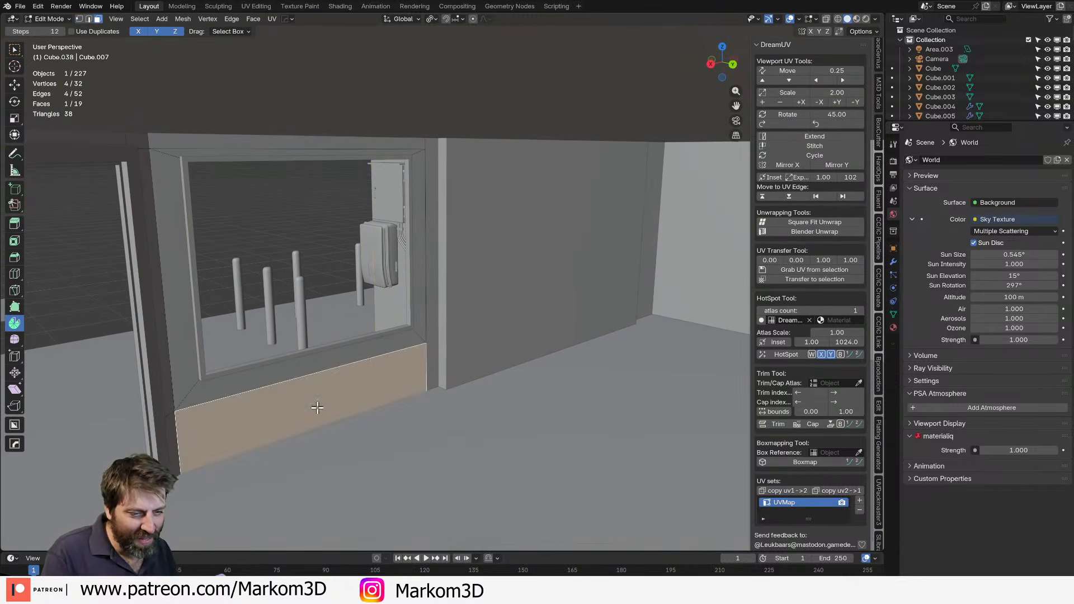
middle_drag(248, 458, 355, 436)
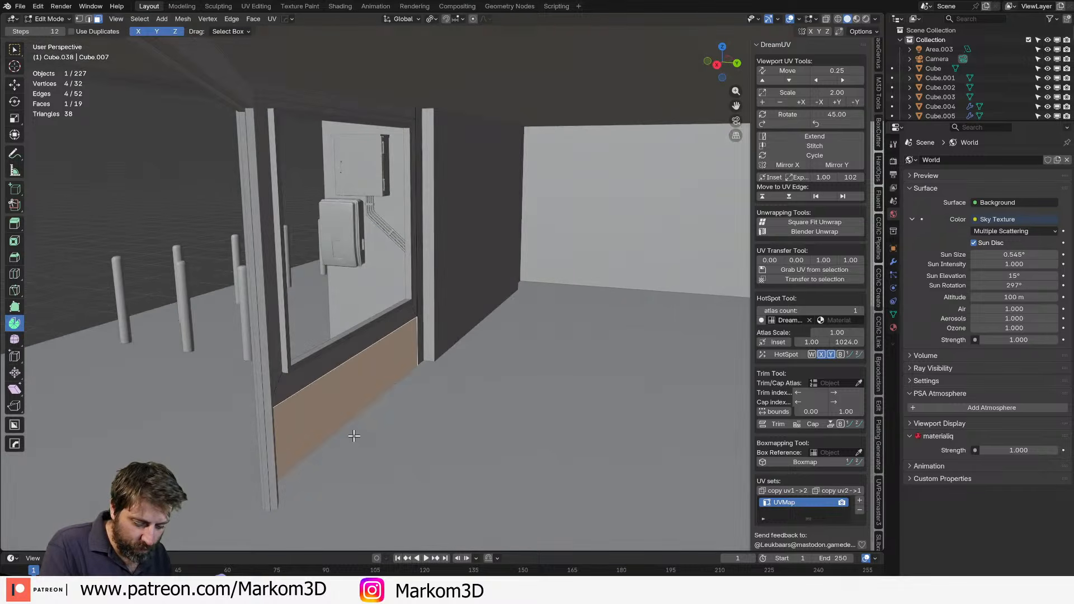
key(shift+d)
key(x)
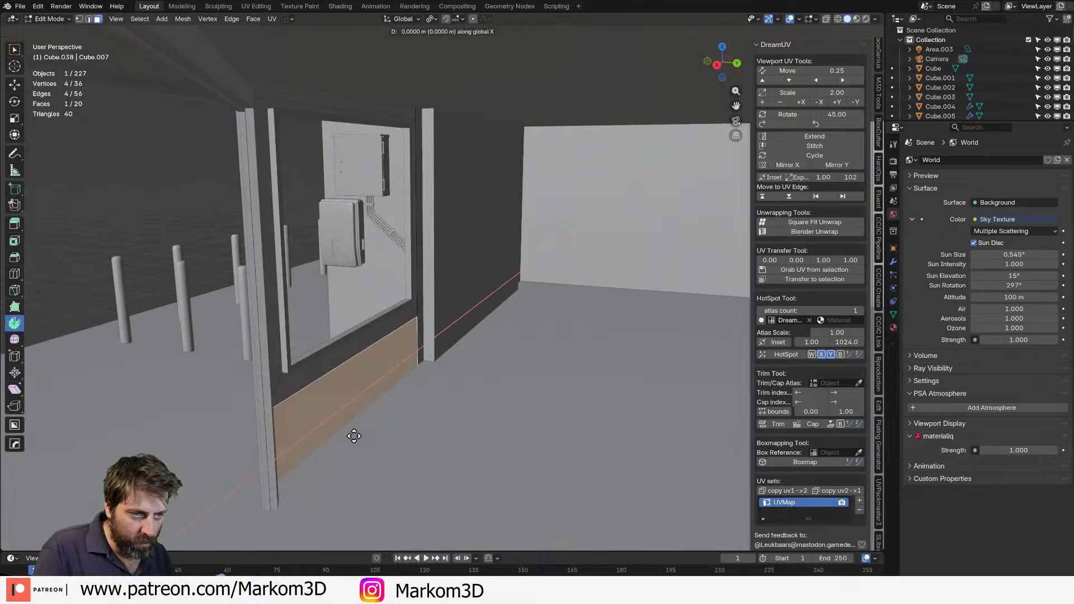
right_click(354, 436)
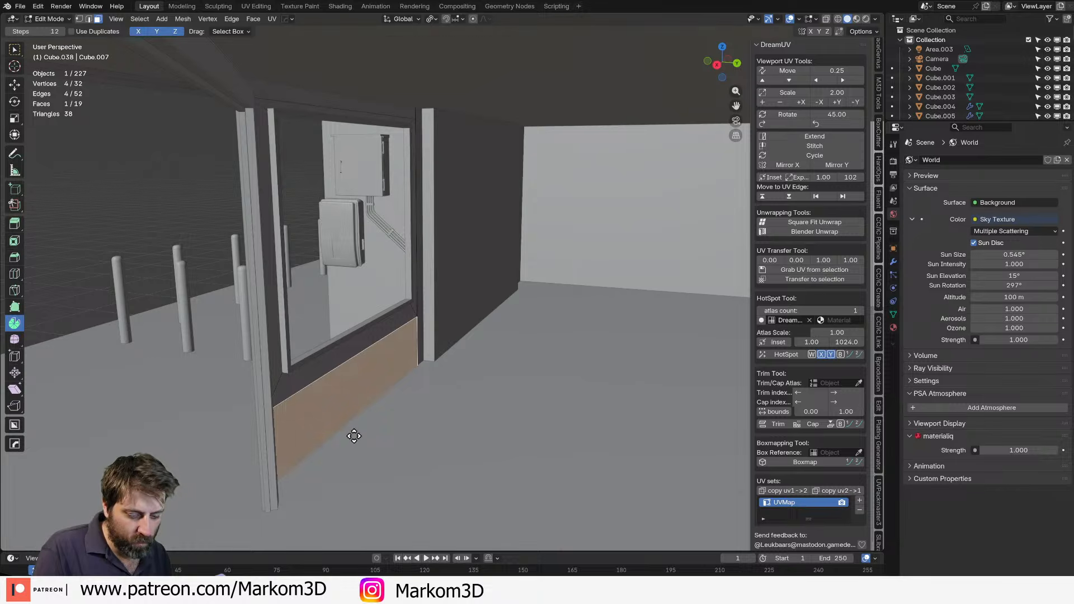
key(g)
key(y)
right_click(351, 439)
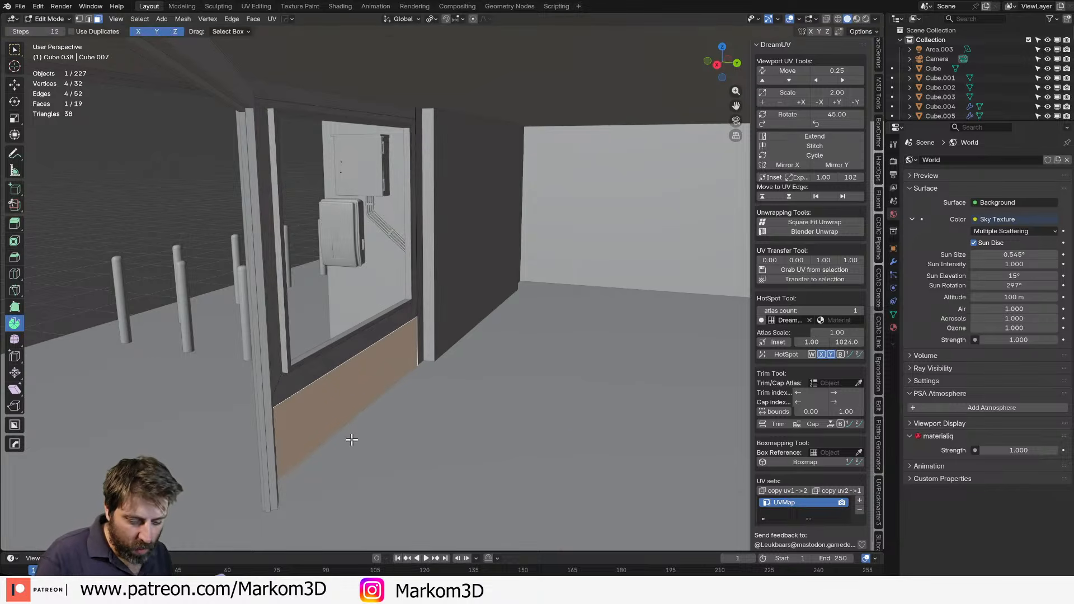
Duplicate the face below the window with a slight offset along Y and separate the copy into its own object.
key(shift+d)
key(y)
click(369, 444)
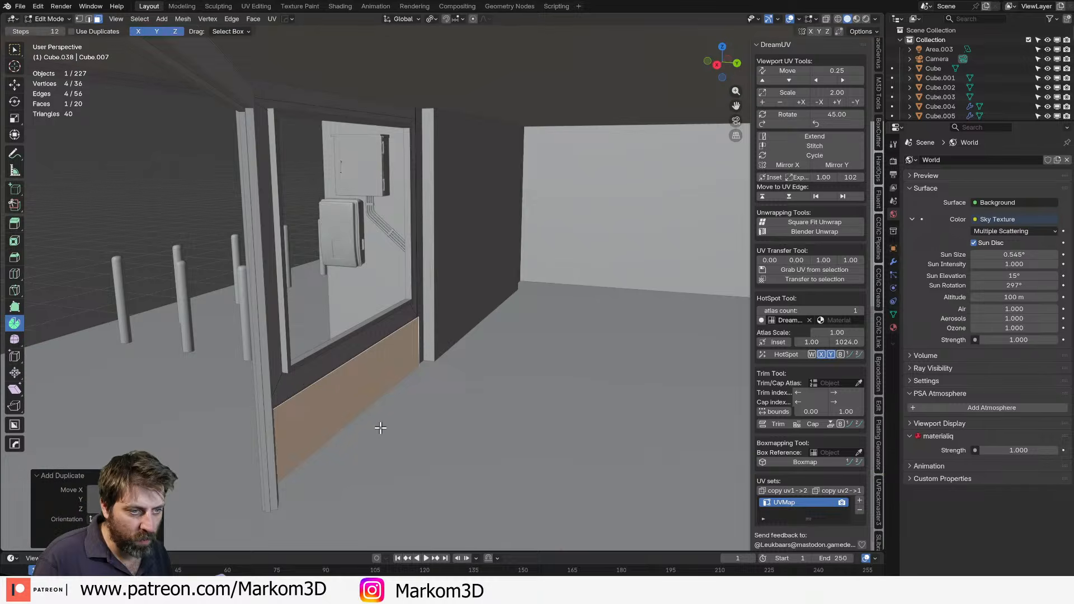
middle_drag(380, 427, 349, 433)
key(p)
click(349, 433)
key(Tab)
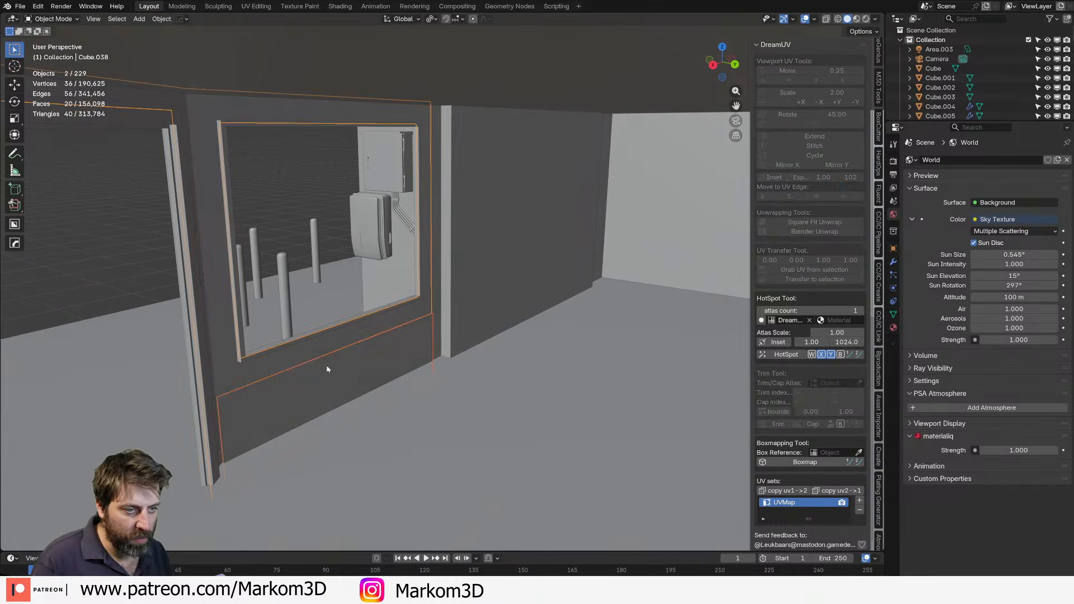
Raise the separated panel's upper edge about 0.2 m along Z to meet the underside of the window opening.
click(328, 370)
key(Tab)
key(2)
click(326, 358)
shift+middle_drag(391, 359, 440, 336)
scroll(440, 335, up, 3)
key(g)
key(z)
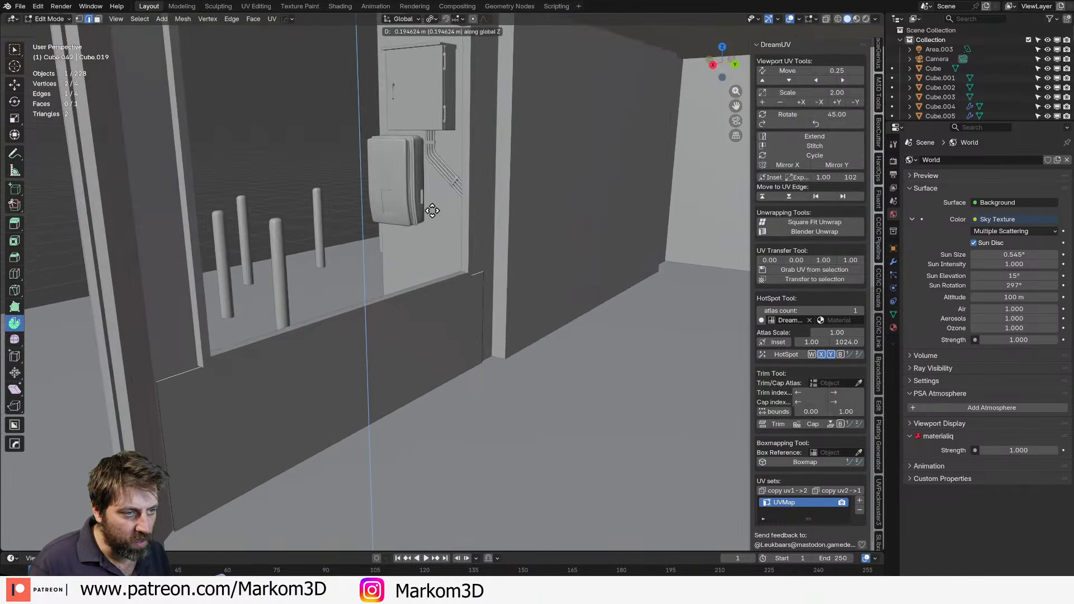
click(431, 203)
Add a vertical loop cut to the panel and bevel it 1.02 m so the middle section matches the window's width.
middle_drag(604, 292, 403, 330)
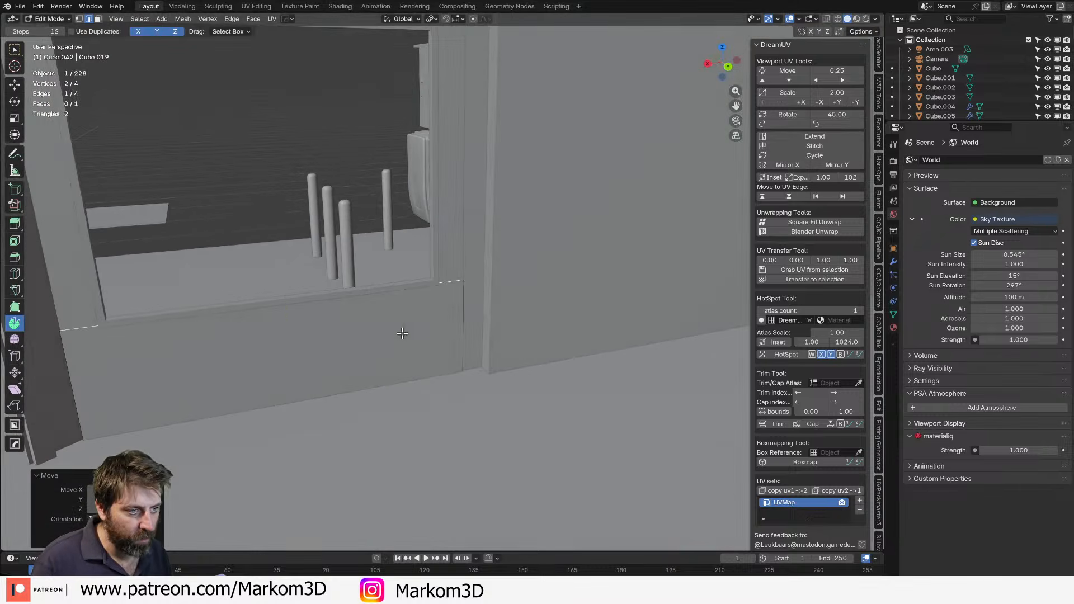
key(ctrl+r)
click(318, 405)
click(315, 421)
key(ctrl+b)
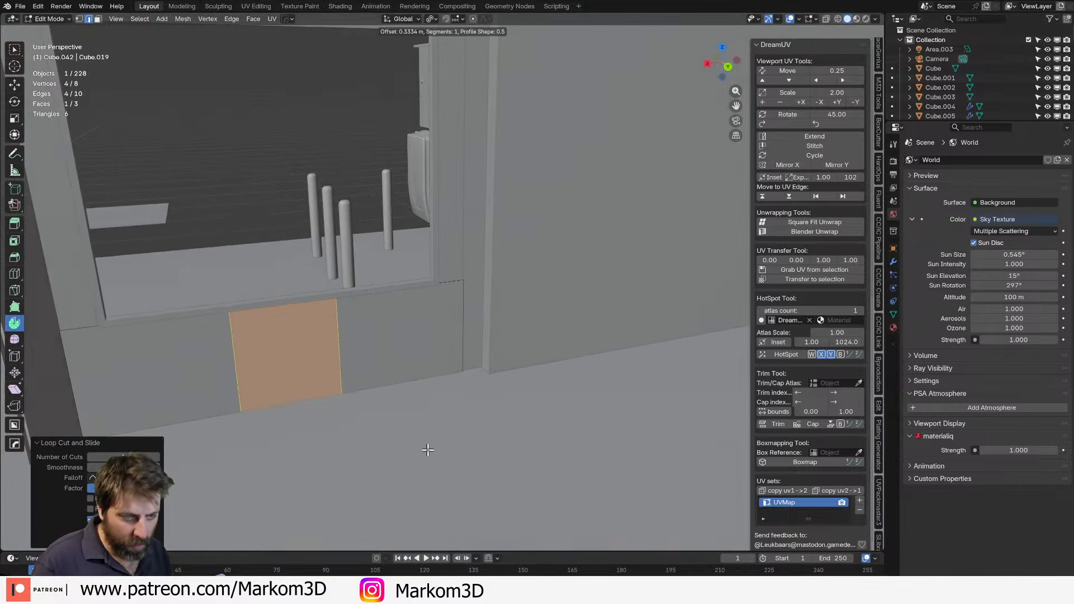
click(533, 455)
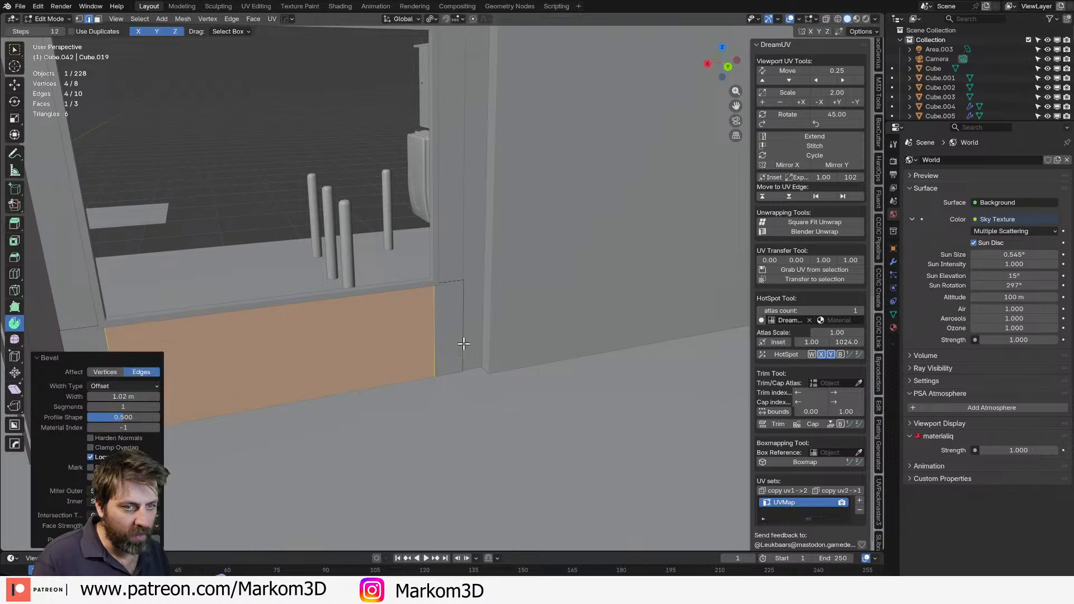
Try to extrude the panel's narrow end section upward along Z beside the window.
click(450, 284)
middle_drag(448, 290, 415, 368)
key(e)
key(z)
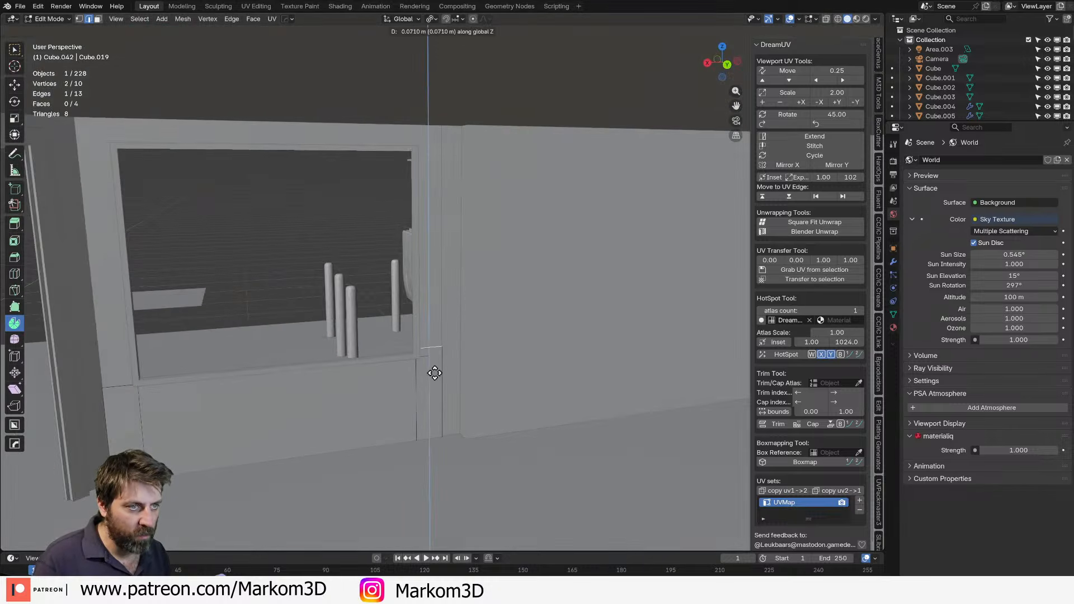
click(437, 163)
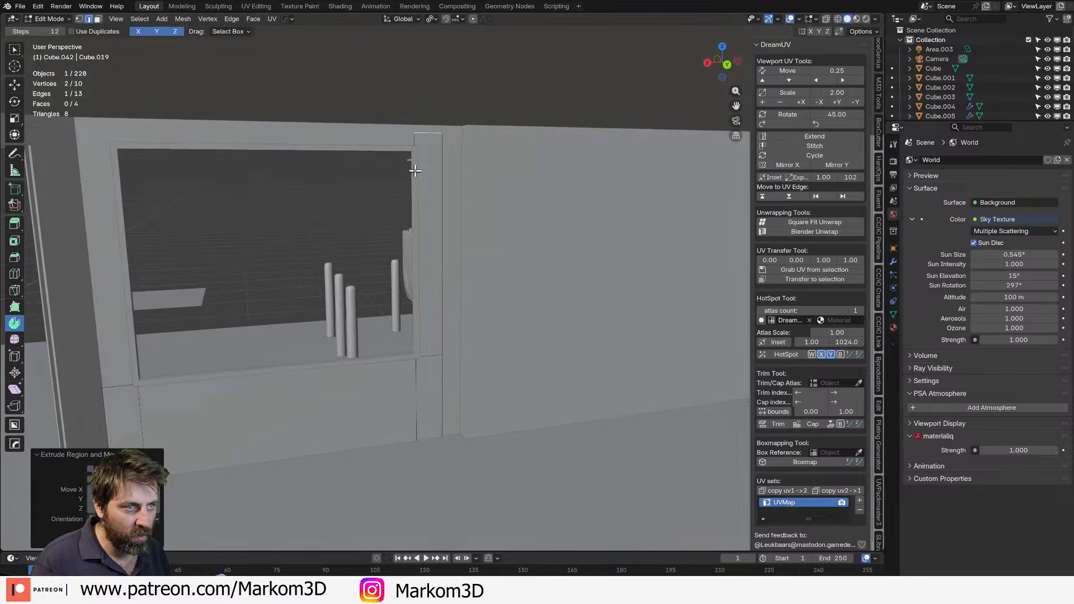
Extrude the panel's whole upper edge loop along Z past the window up to the ceiling.
shift+middle_drag(426, 180, 450, 200)
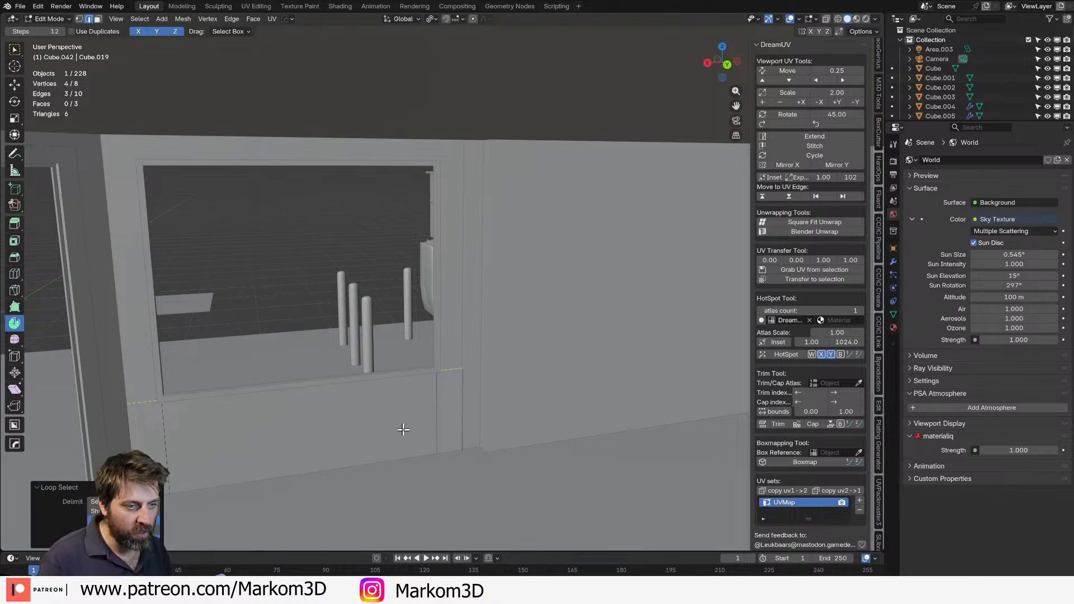
key(e)
key(z)
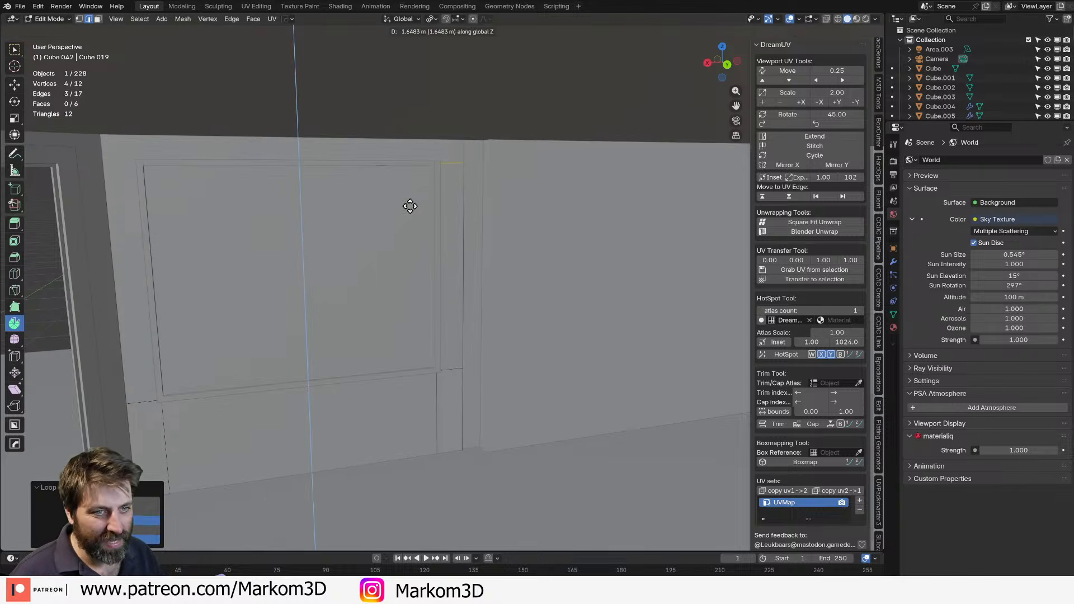
click(422, 75)
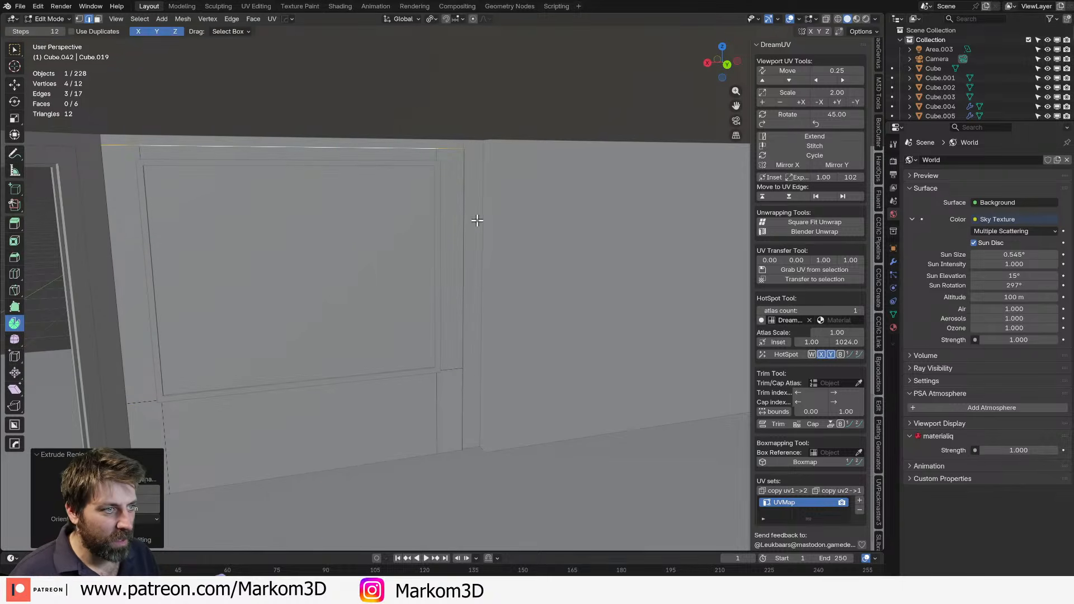
Move the panel's vertical end edge loop along X until it meets the protruding wall corner beside the window.
middle_drag(488, 238, 459, 274)
scroll(446, 304, up, 3)
scroll(433, 412, down, 2)
middle_drag(431, 381, 468, 391)
alt+click(431, 409)
scroll(466, 392, up, 1)
key(g)
key(y)
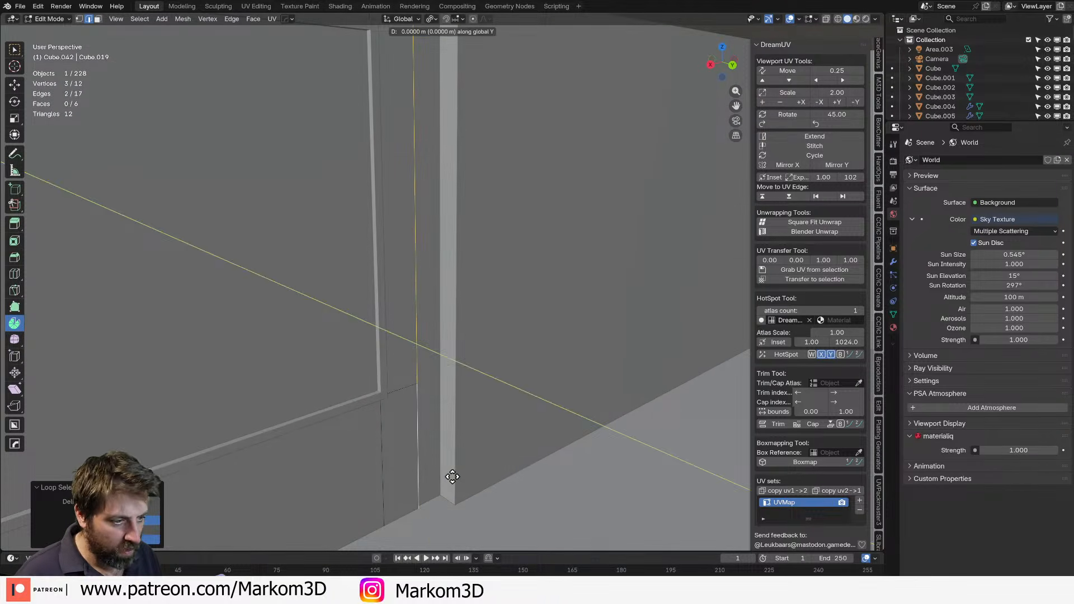
key(x)
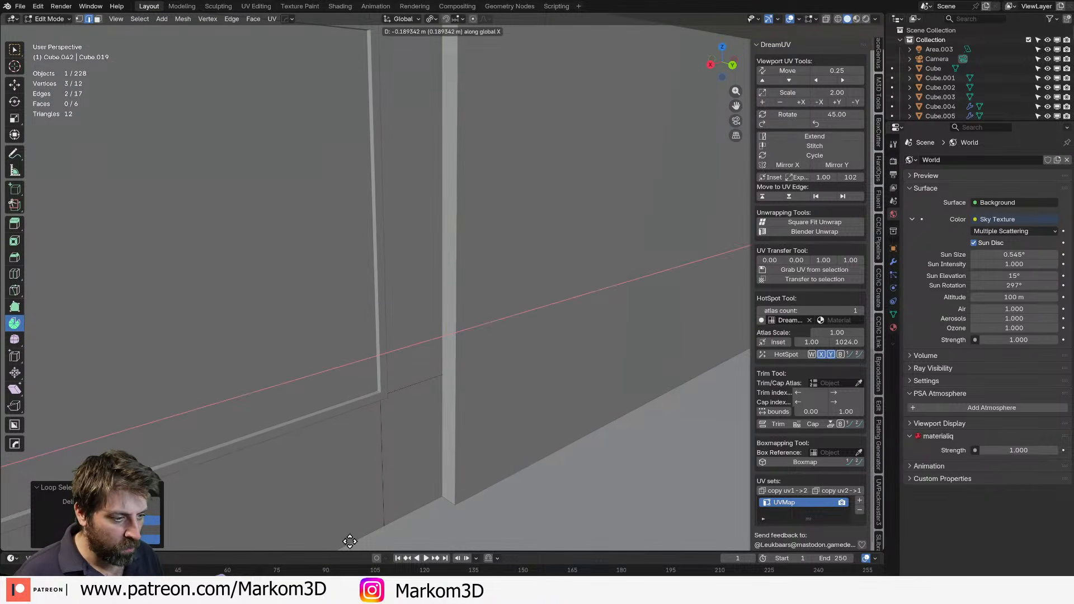
click(295, 32)
Extrude the panel's end edge loop along Y to cover the narrow side of the wall corner.
key(e)
key(y)
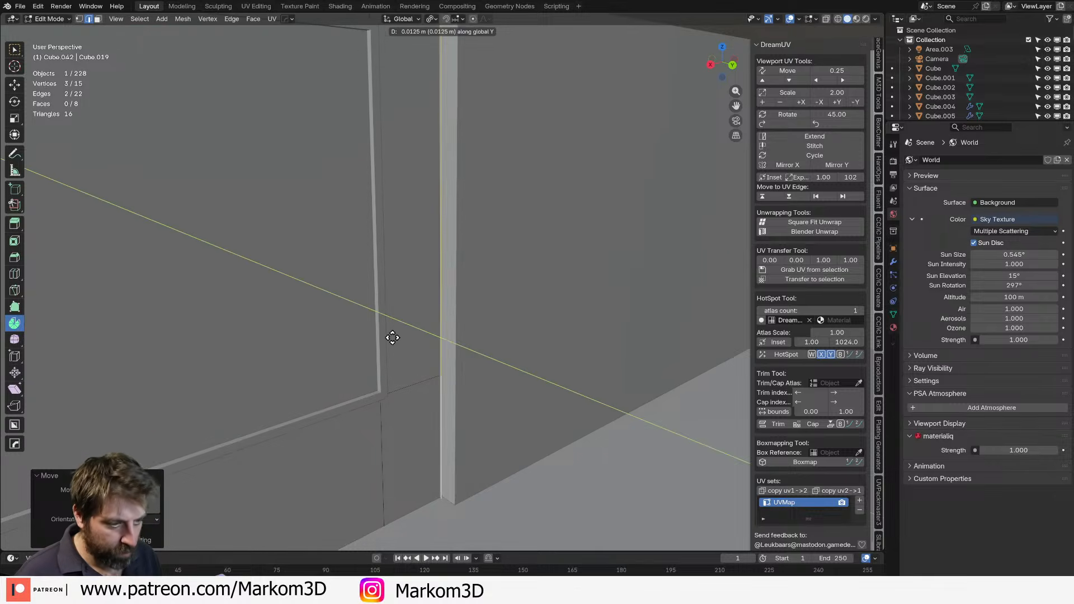
click(471, 467)
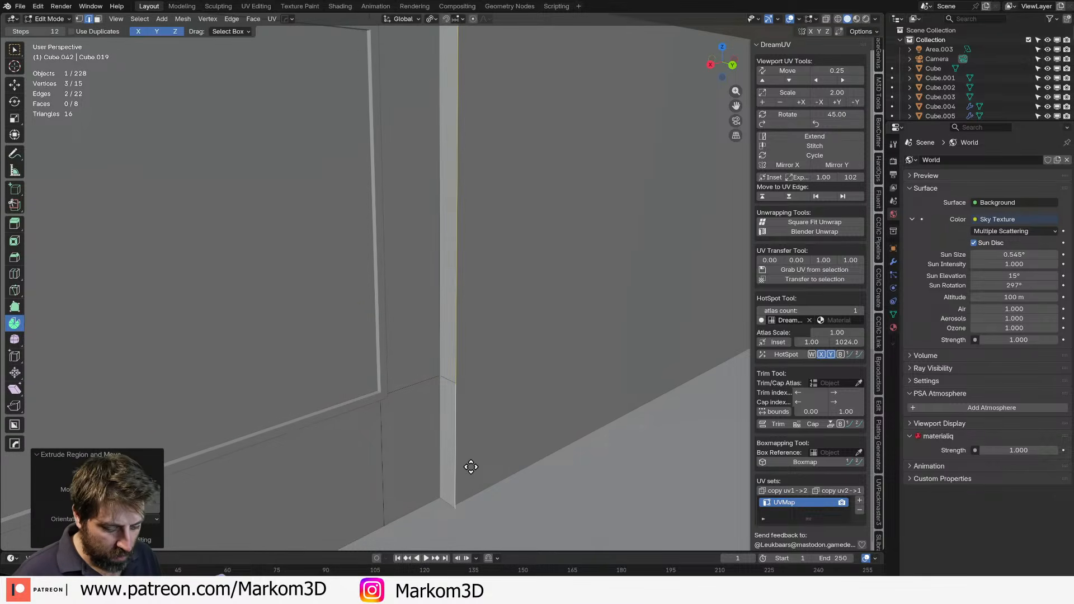
key(g)
key(y)
key(x)
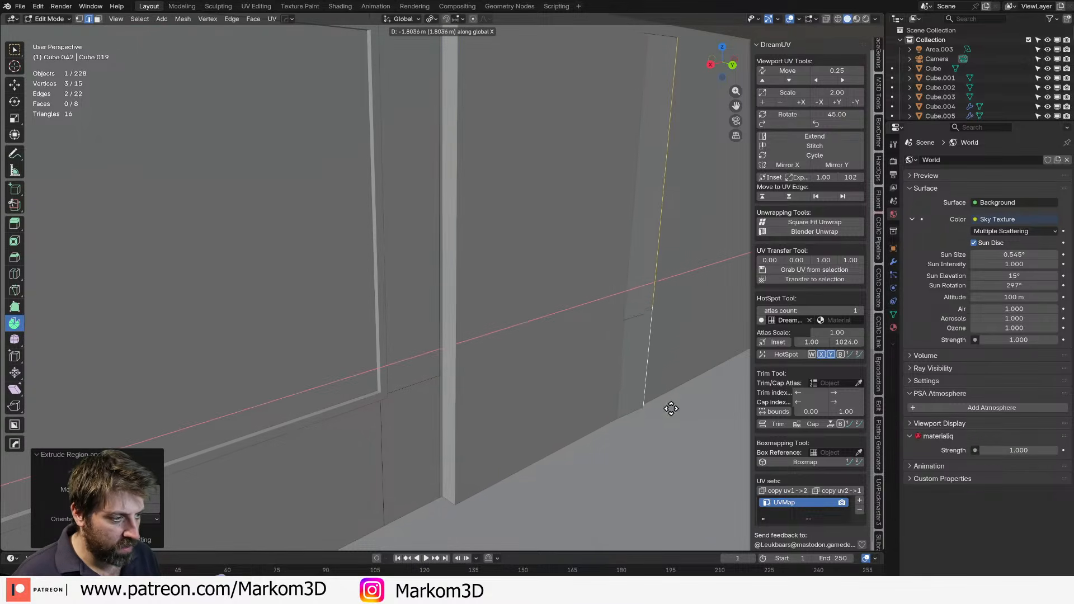
click(513, 456)
Extrude the panel's vertical end edge along X to the room's far corner and again along Y to form the end wall.
key(e)
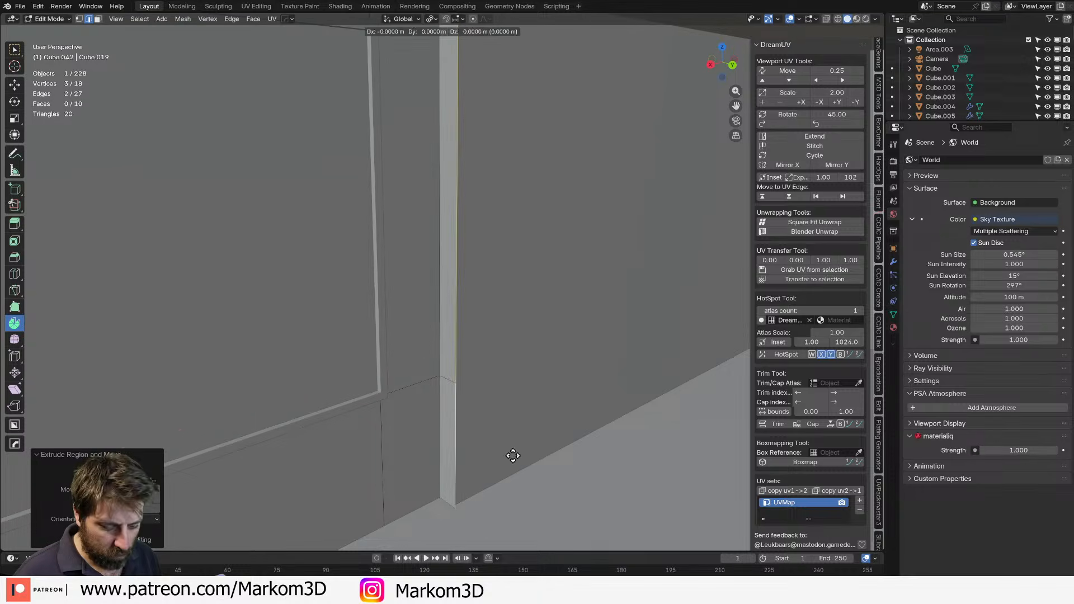
key(x)
click(650, 408)
shift+middle_drag(649, 408, 456, 245)
scroll(489, 187, down, 5)
key(y)
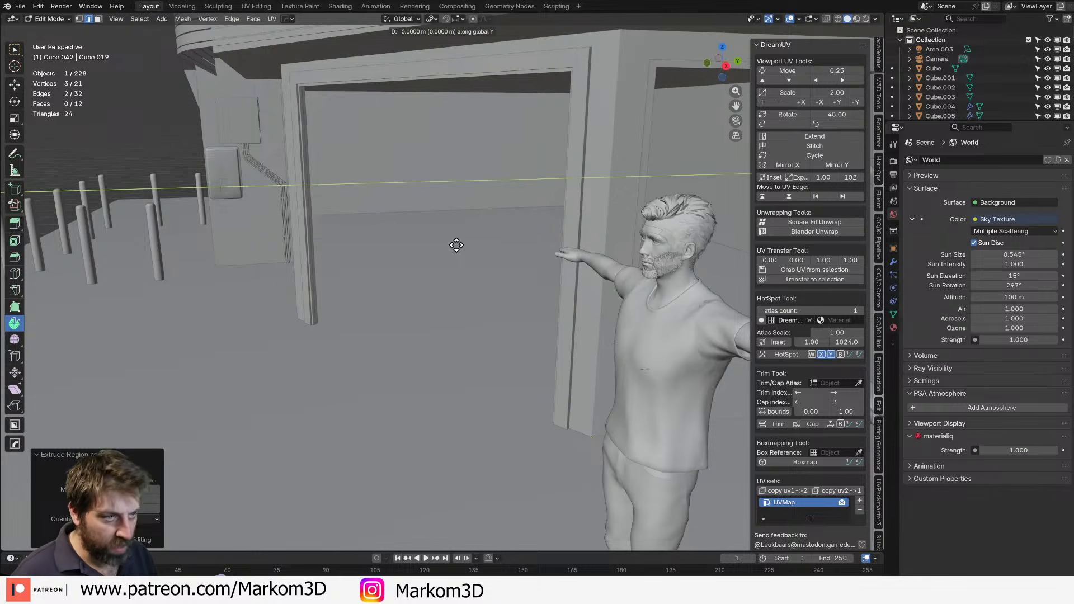
click(783, 265)
Extrude the end edge along X to form the back wall and move it along X to meet the opposite window wall.
middle_drag(783, 265, 350, 245)
shift+middle_drag(443, 327, 408, 346)
key(e)
key(y)
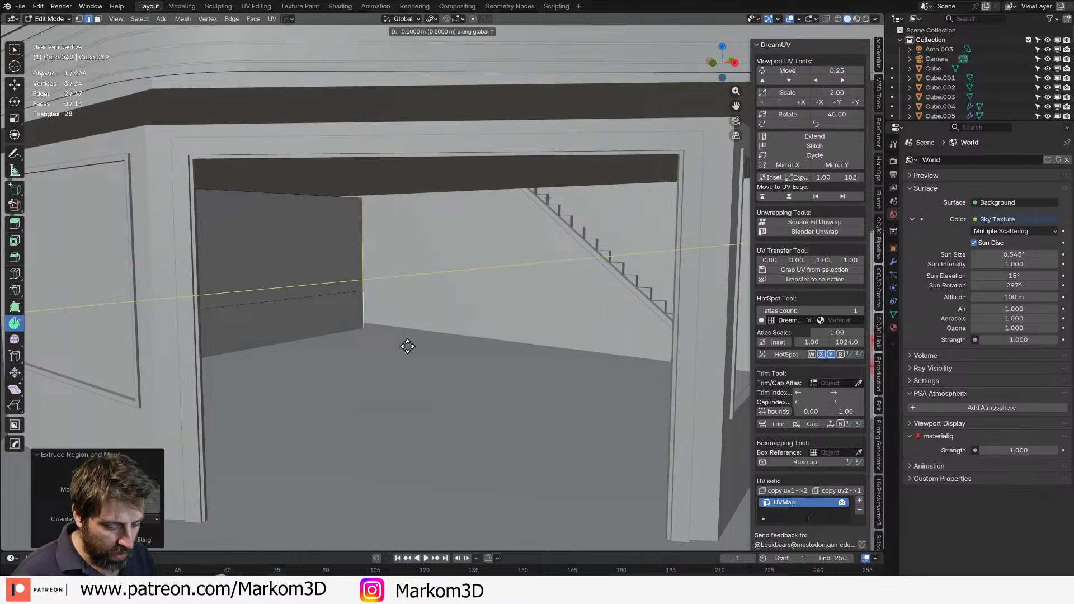
key(x)
click(737, 475)
middle_drag(559, 323, 327, 442)
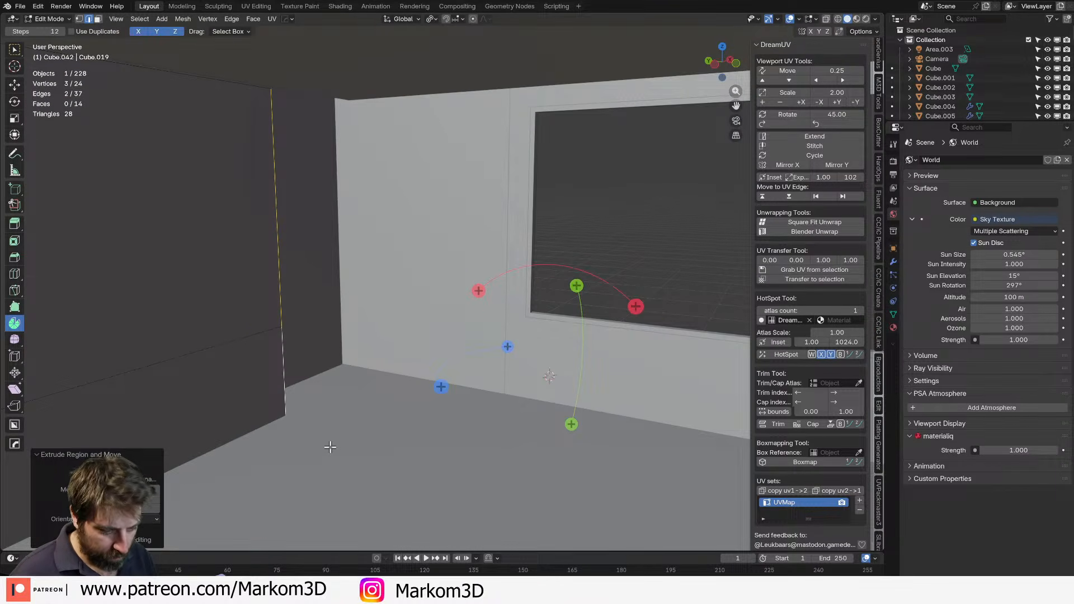
key(g)
key(x)
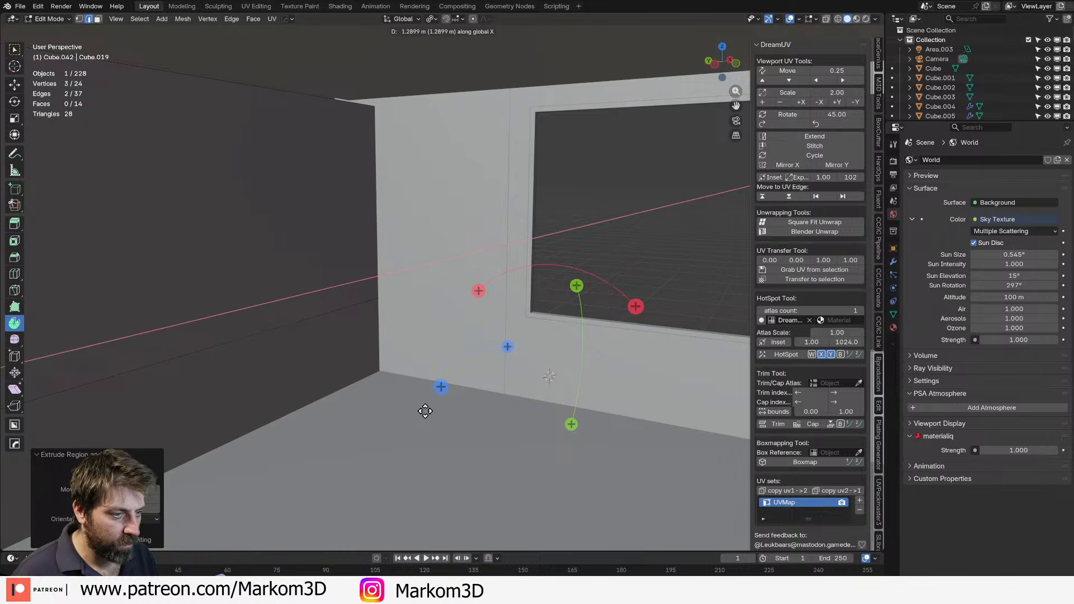
click(425, 411)
Extrude the back wall's end edge along Y over the solid wall section up to the near side of the window.
middle_drag(376, 363, 374, 422)
key(w)
key(x)
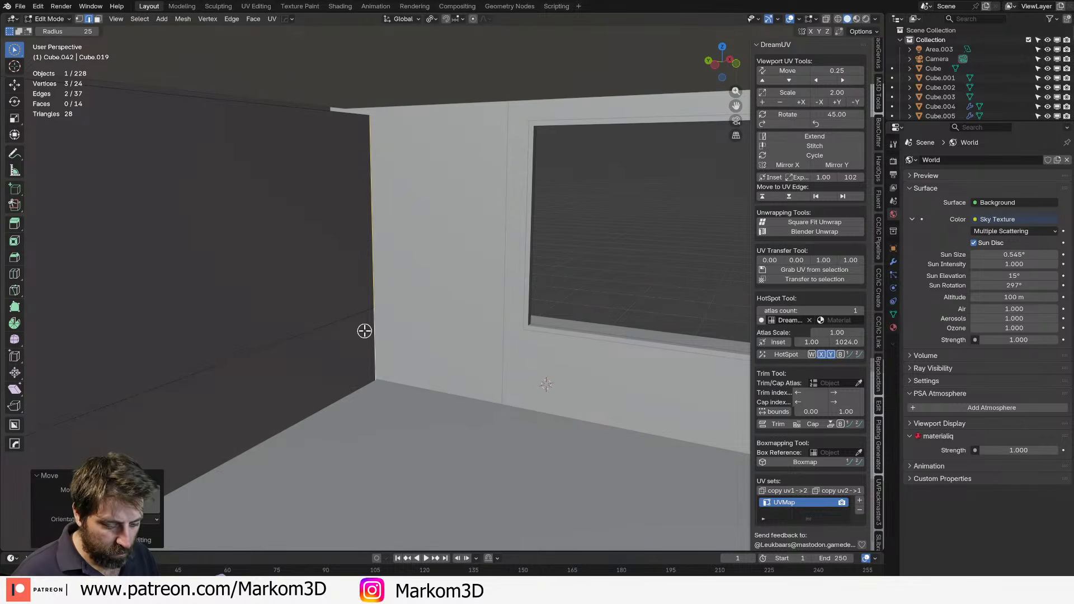
key(e)
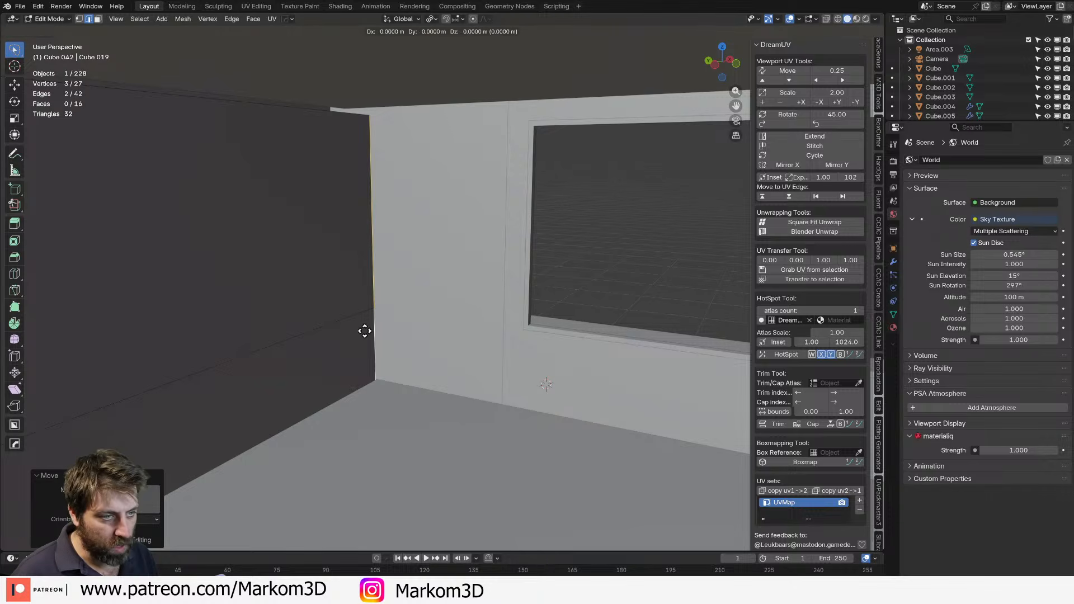
key(y)
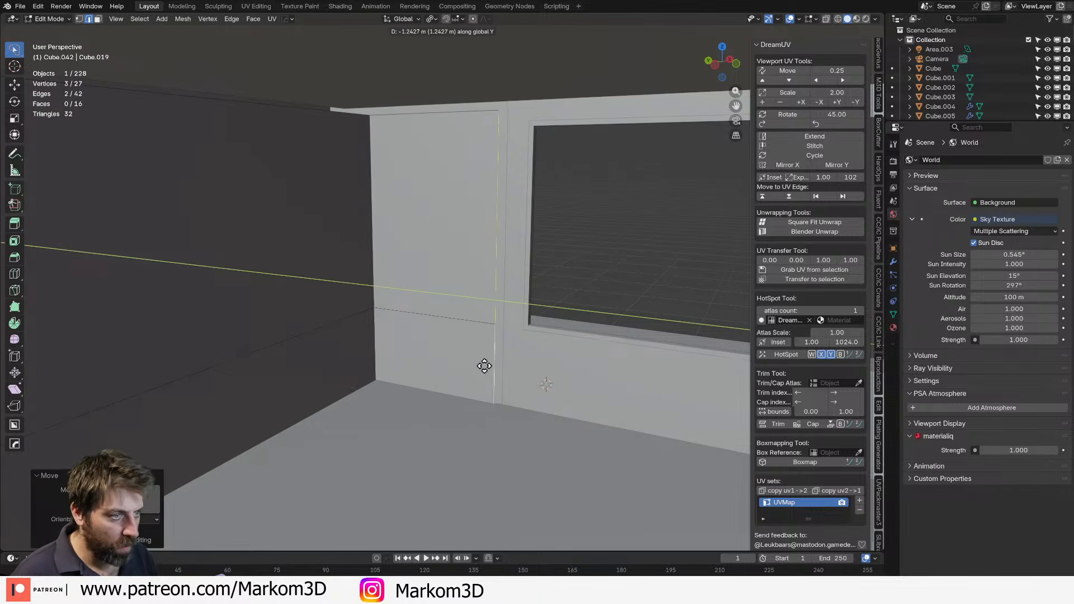
click(513, 370)
Extrude the same vertical edge along Y across the window up to the corner beside the doorway.
middle_drag(513, 370, 436, 297)
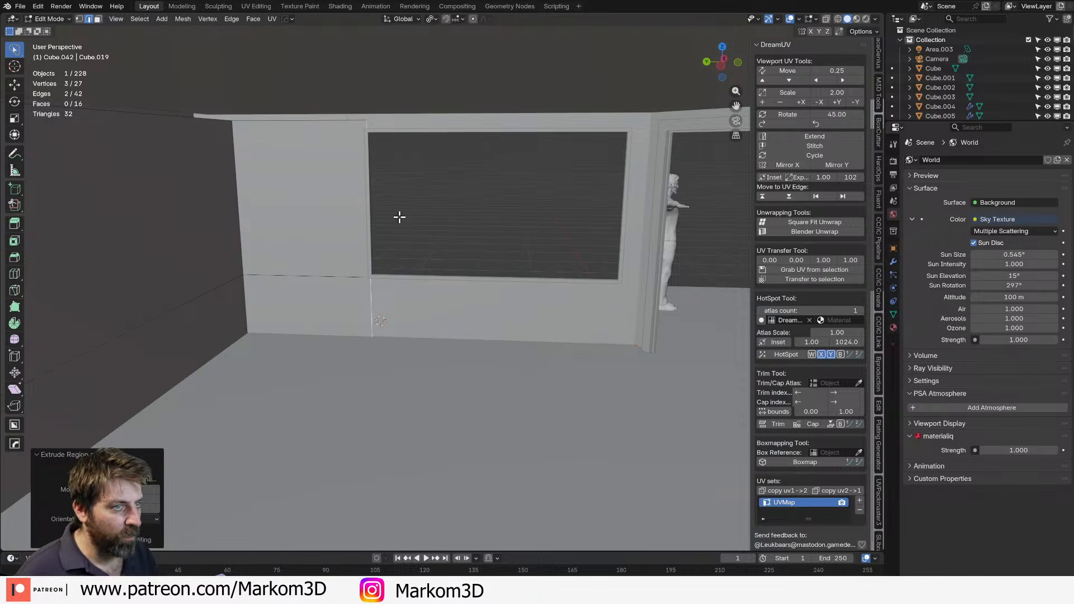
middle_drag(612, 210, 538, 200)
scroll(465, 275, down, 4)
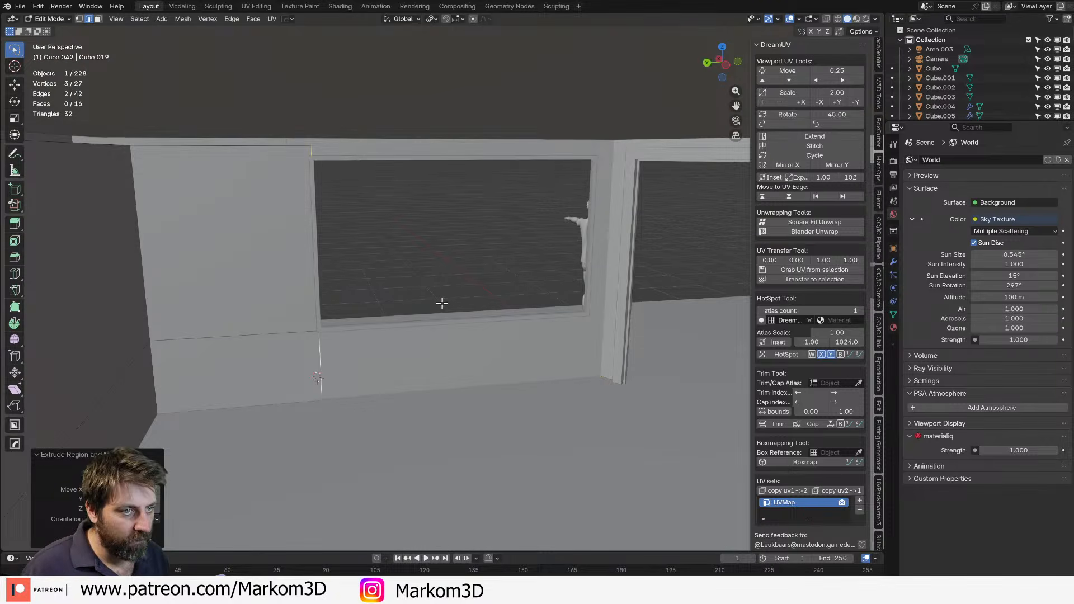
key(e)
key(y)
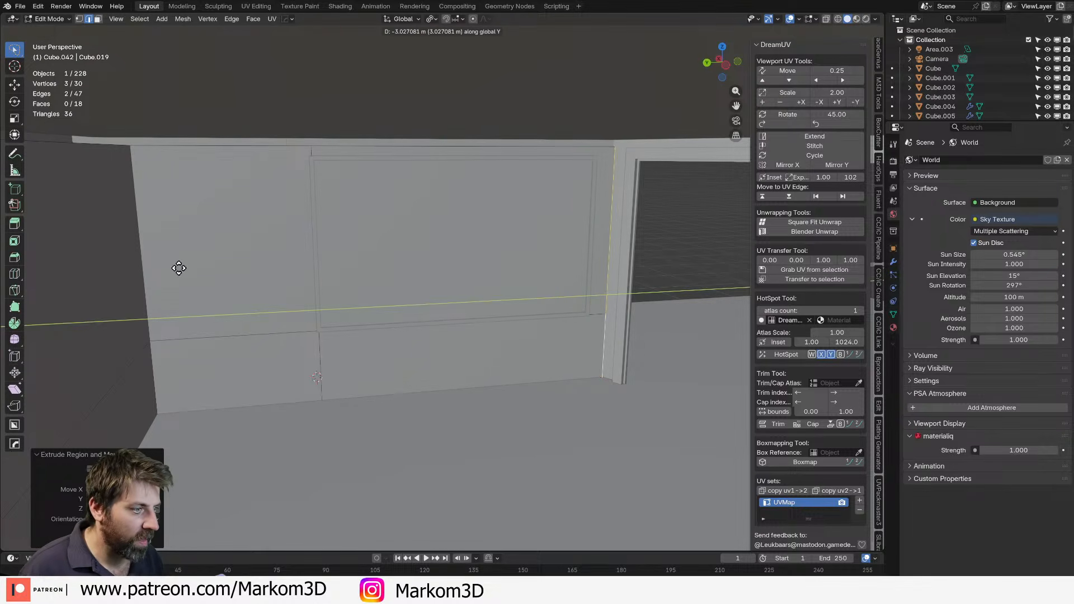
click(89, 288)
Fill the doorway gap with faces between the end edges of the two window walls.
shift+middle_drag(593, 375, 364, 364)
middle_drag(364, 364, 444, 384)
alt+click(604, 350)
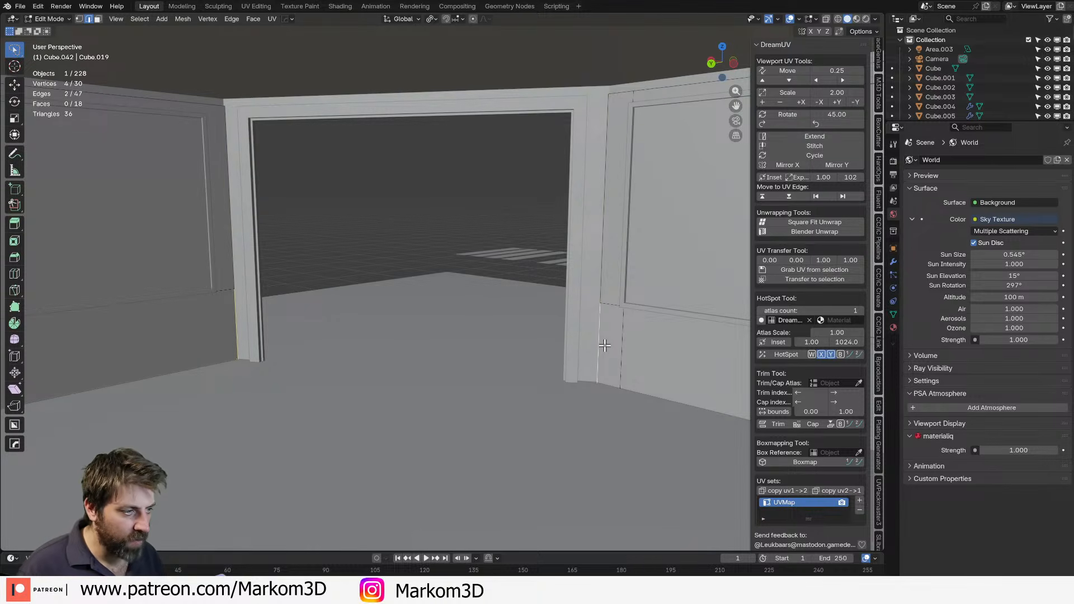
key(f)
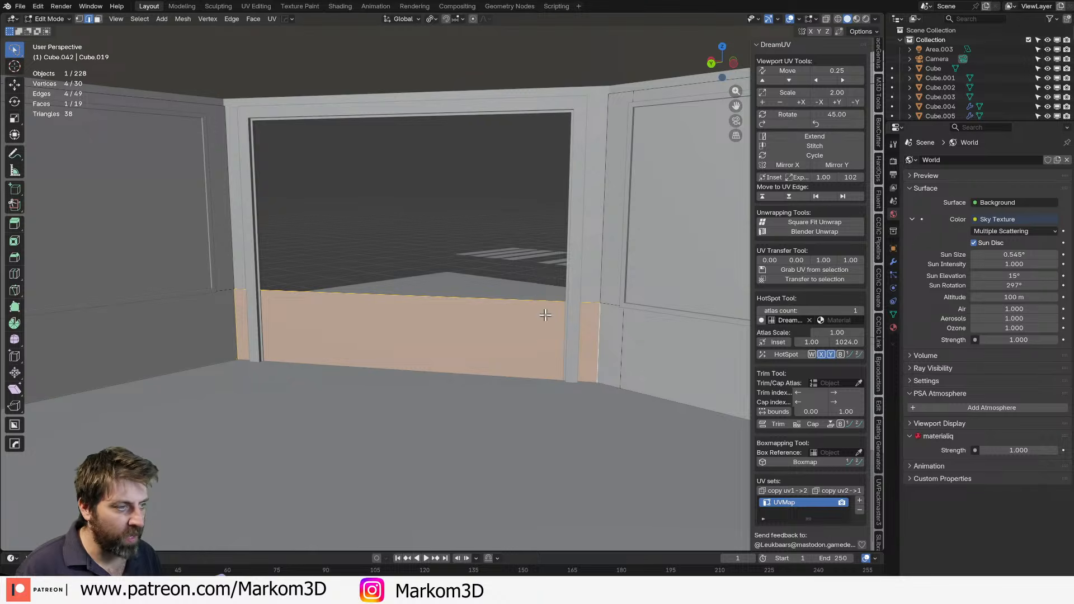
Add a vertical loop cut to the wall covering the window and slide it to the window frame's doorway side.
key(ctrl+r)
click(197, 284)
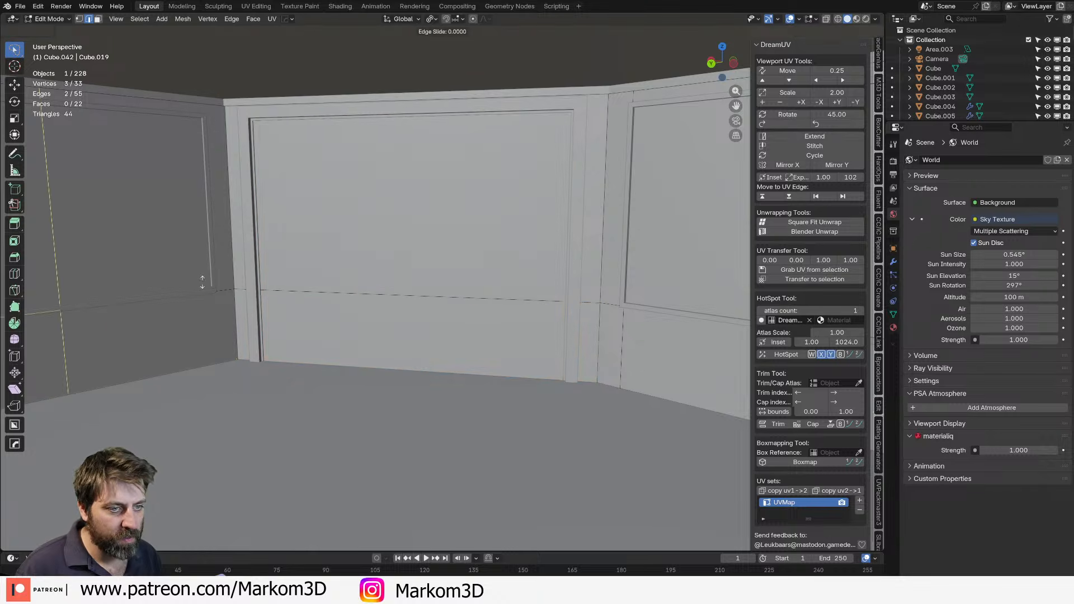
click(223, 297)
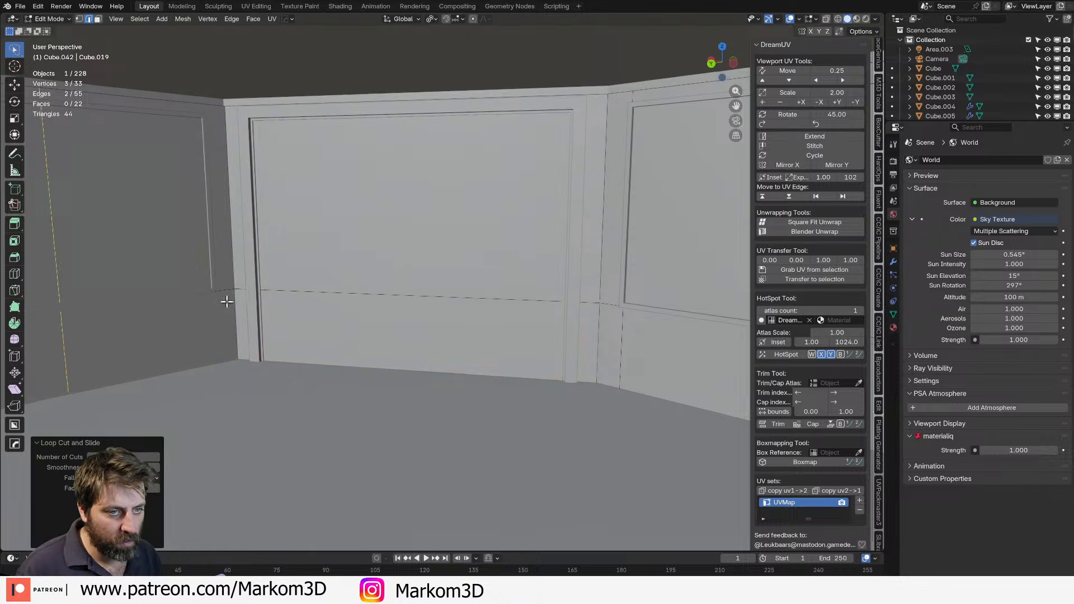
middle_drag(223, 297, 325, 352)
key(g)
key(g)
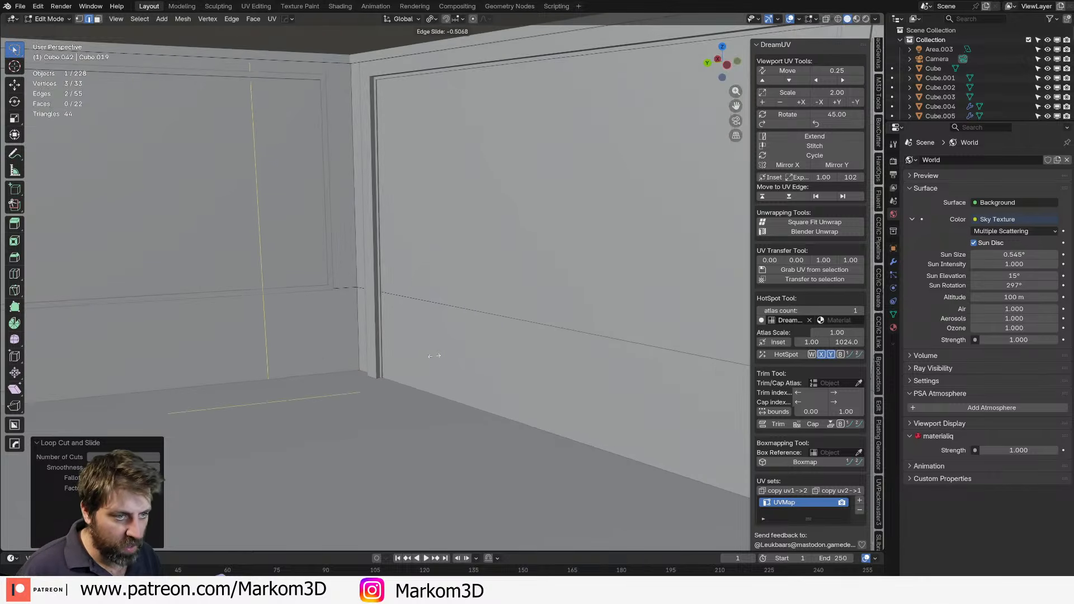
click(509, 365)
Add a horizontal loop cut around the interior walls and slide it up to the window's upper edge.
middle_drag(380, 168, 353, 109)
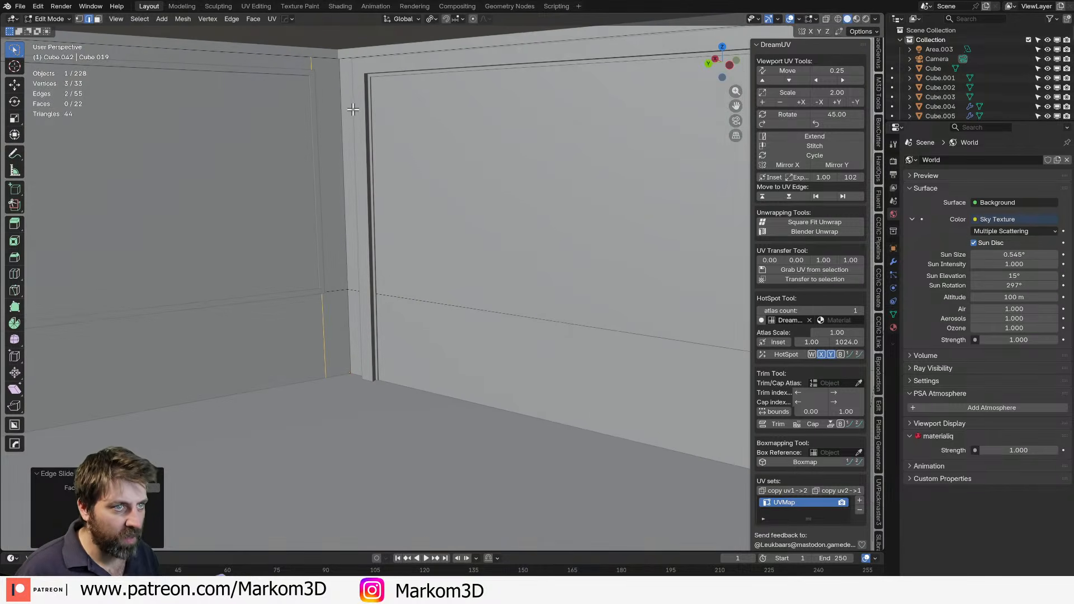
key(ctrl+r)
click(349, 170)
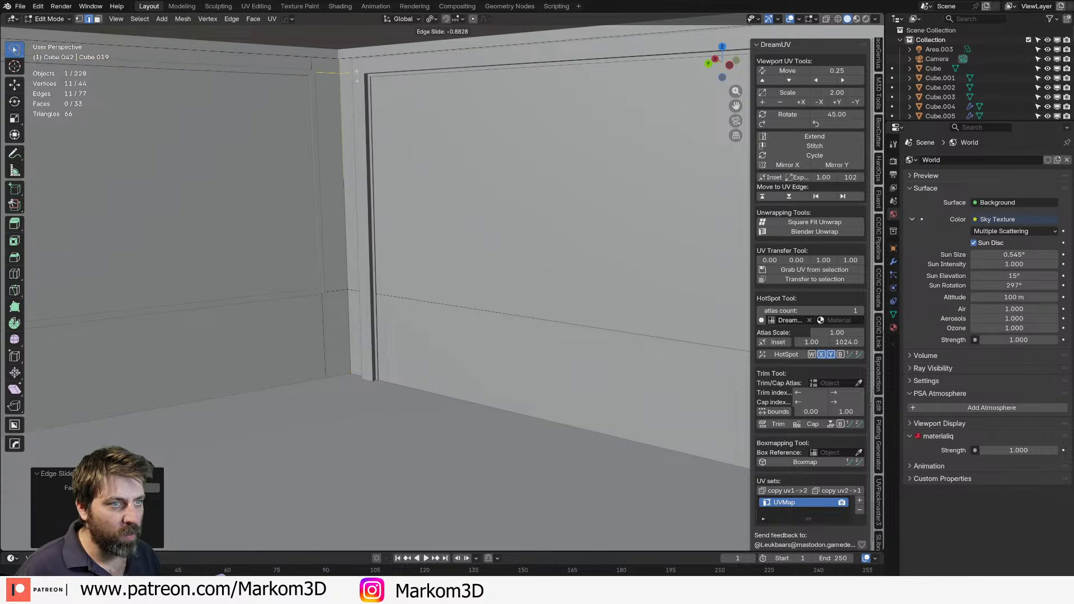
click(357, 76)
scroll(376, 109, down, 1)
shift+middle_drag(451, 199, 377, 186)
key(3)
click(379, 188)
shift+click(403, 314)
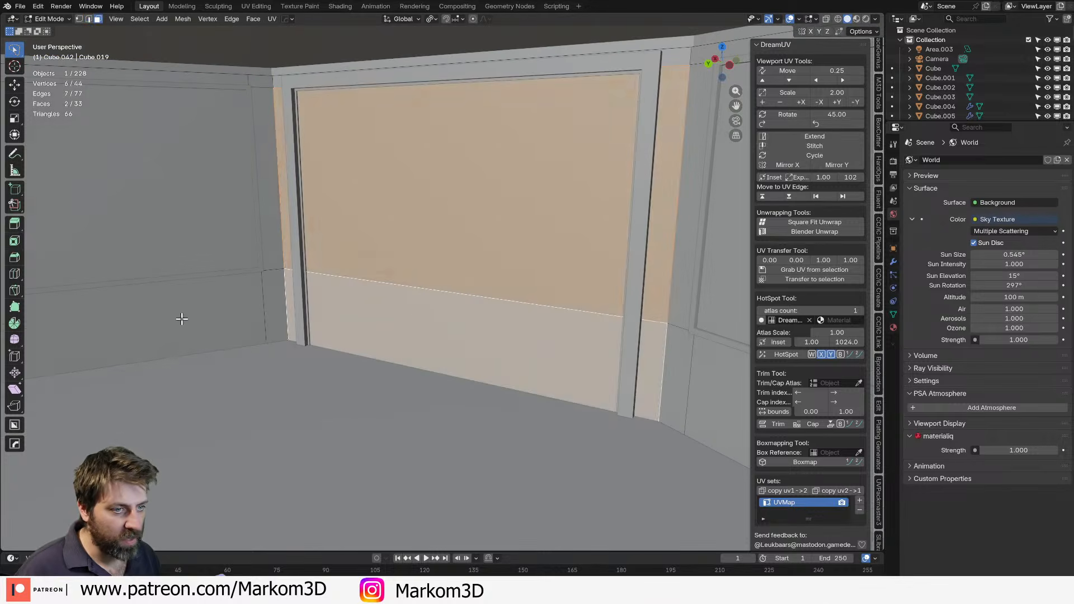
middle_drag(182, 319, 498, 292)
shift+click(568, 298)
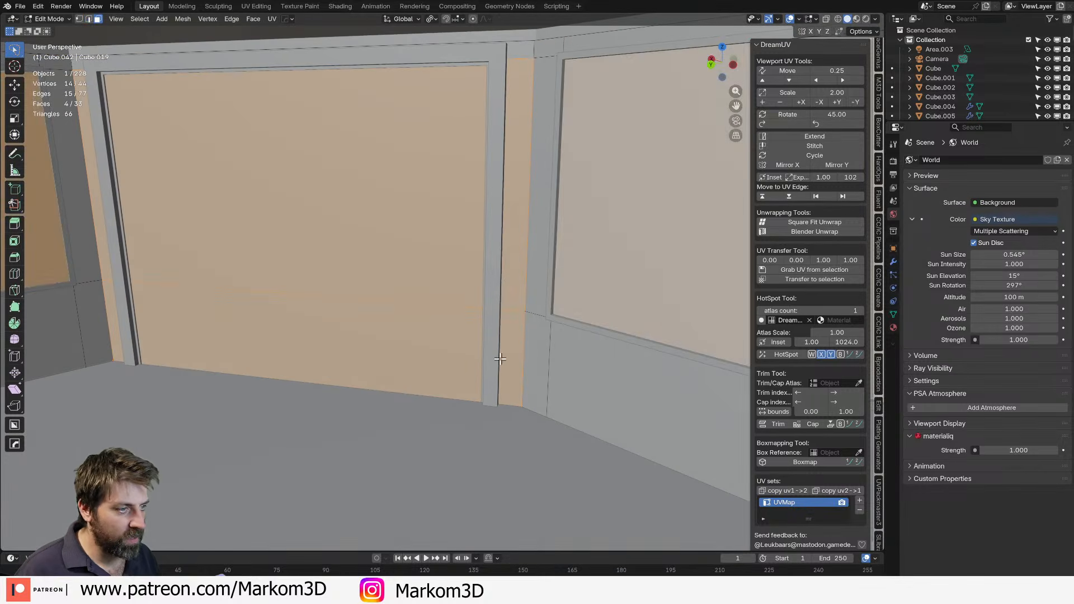
Add two vertical loop cuts to the doorway panel and slide one to each side of the door frame.
key(ctrl+r)
click(498, 313)
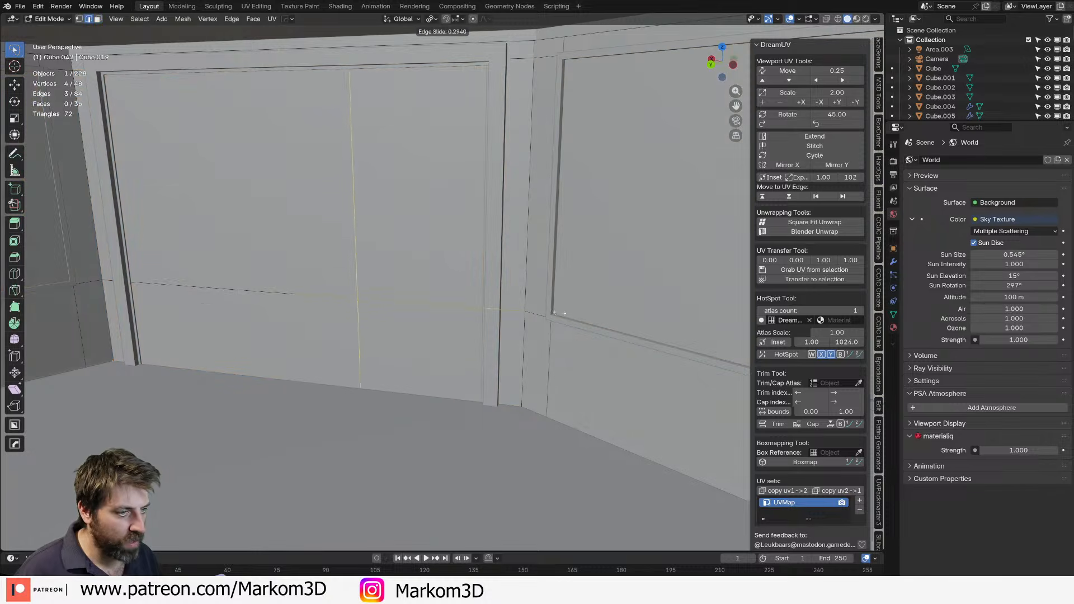
click(677, 327)
key(ctrl+r)
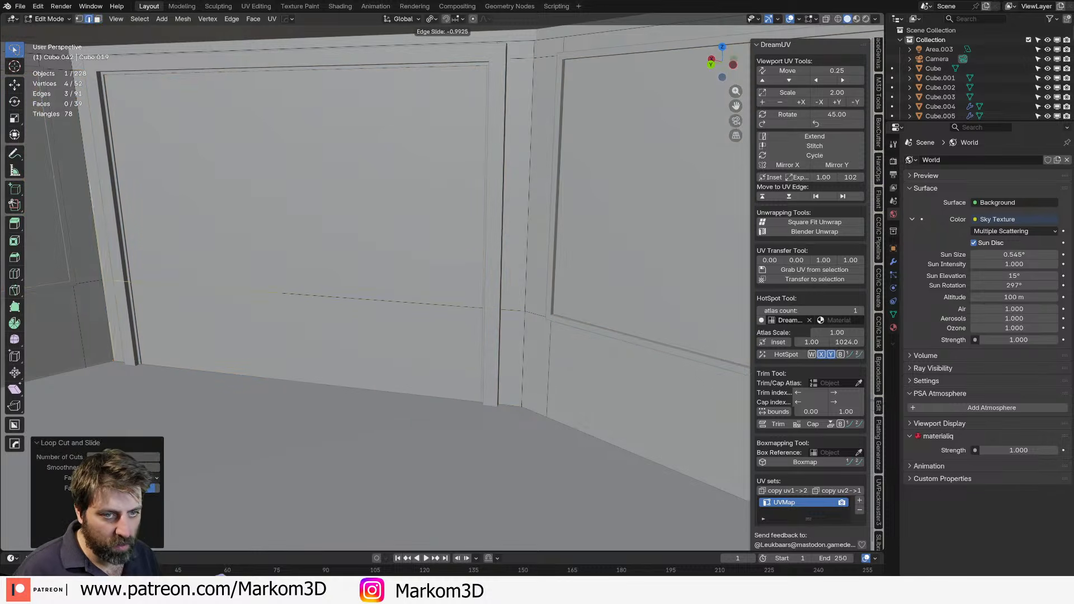
click(930, 265)
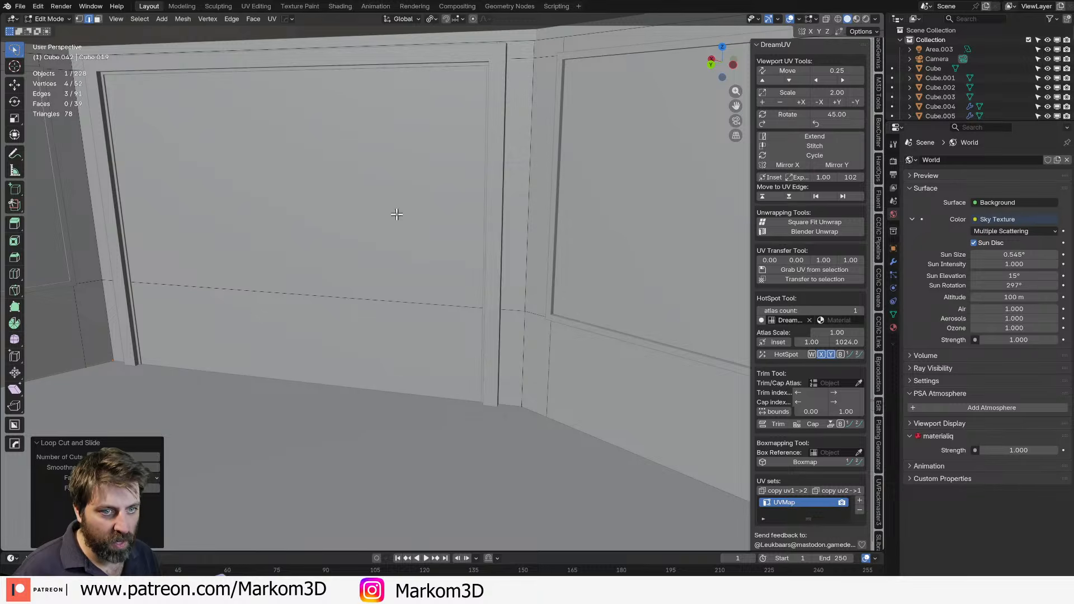
Delete the wall faces covering the doorway and both window openings, keeping the surrounding wall faces.
click(58, 242)
shift+click(240, 268)
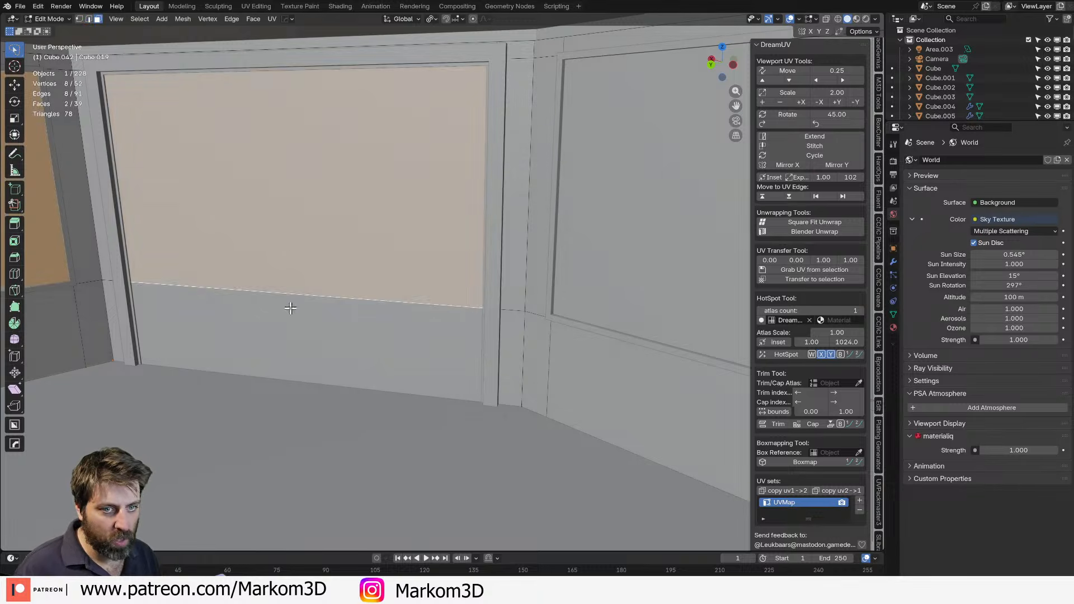
shift+click(291, 308)
shift+click(647, 251)
key(x)
click(450, 346)
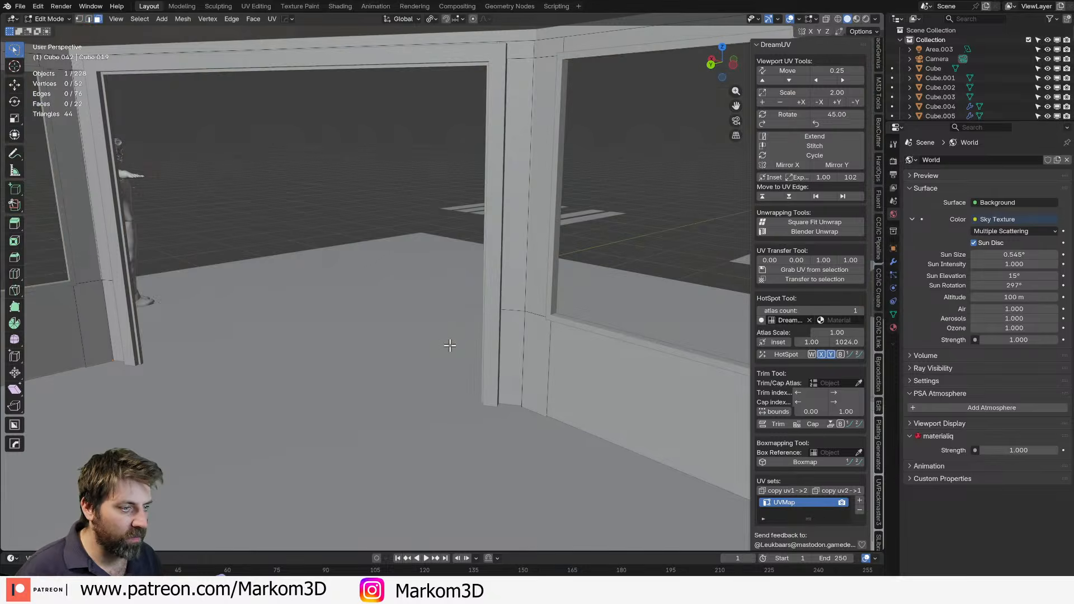
key(ctrl+z)
key(x)
click(443, 360)
Add a centred vertical loop cut to the back wall and bevel it with a width of 0.125 m into a narrow strip.
middle_drag(444, 361, 717, 358)
key(Tab)
middle_drag(553, 276, 508, 336)
scroll(506, 336, up, 3)
key(Tab)
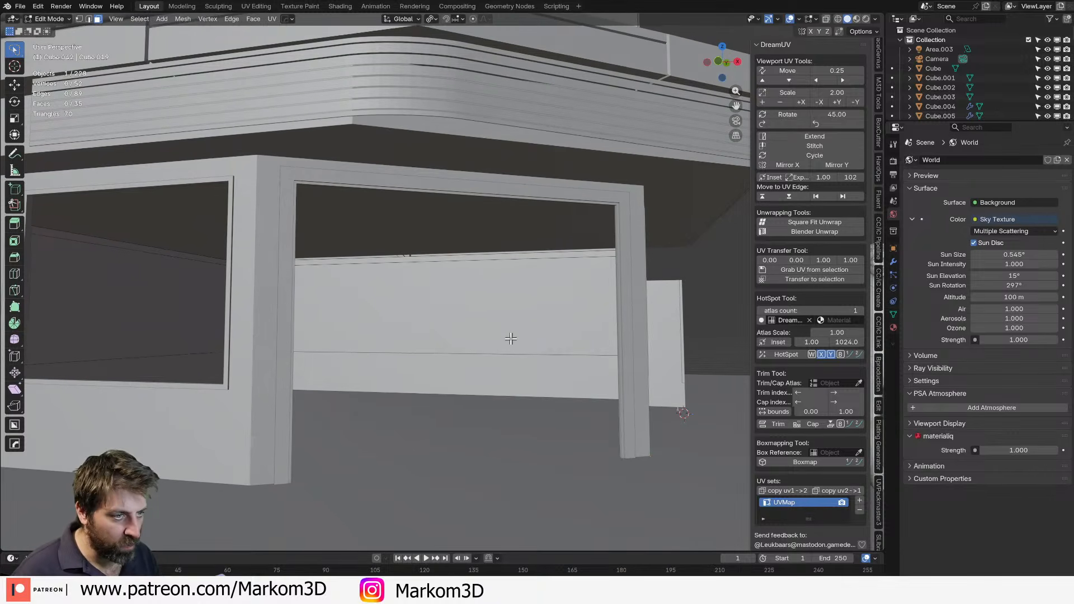
key(ctrl+r)
key(Escape)
middle_drag(442, 362, 356, 373)
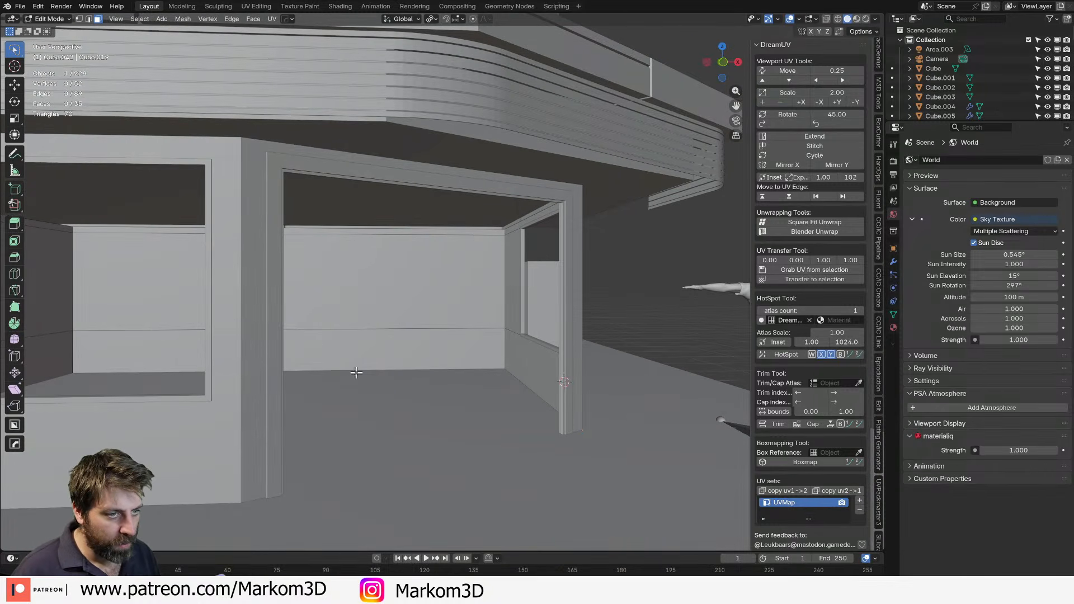
key(ctrl+r)
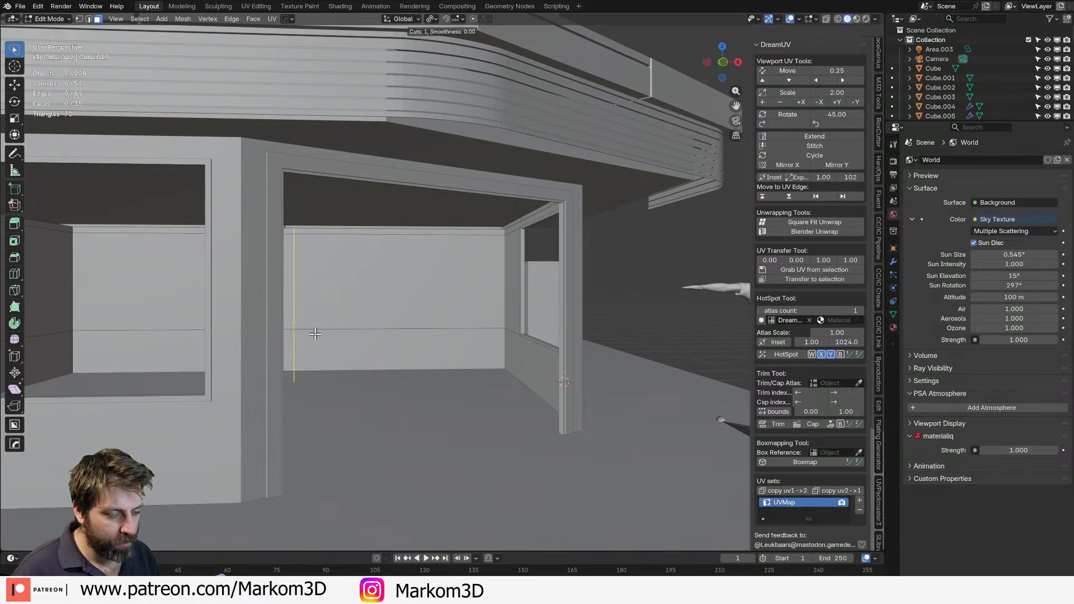
click(315, 334)
right_click(315, 334)
key(ctrl+b)
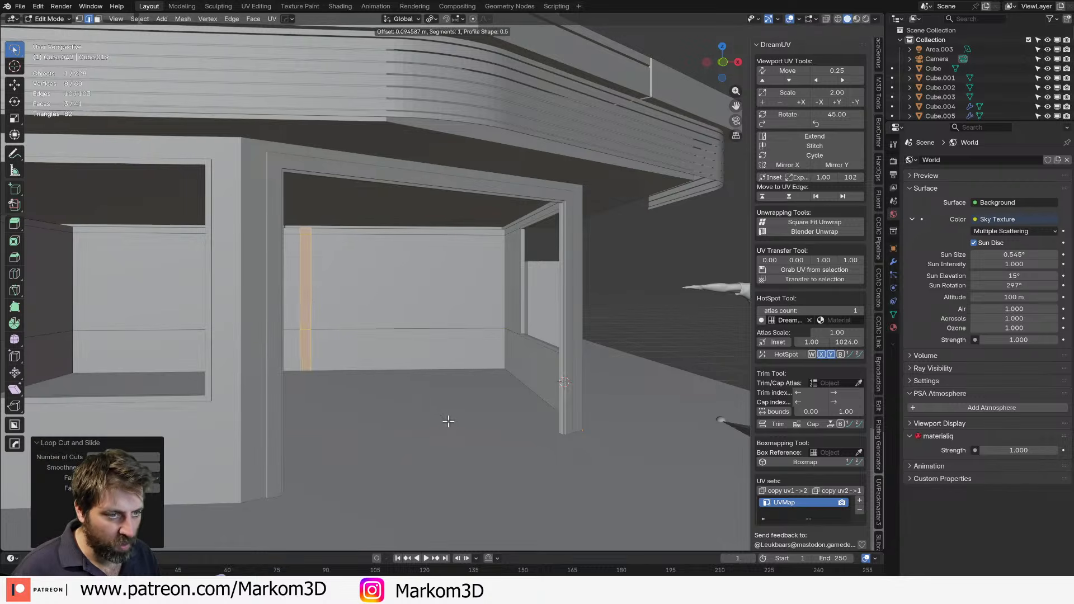
click(446, 427)
Add a vertical loop cut halfway between the back wall's narrow strip and the corner with the end wall.
middle_drag(446, 427, 289, 395)
middle_drag(360, 251, 532, 374)
middle_drag(289, 326, 476, 306)
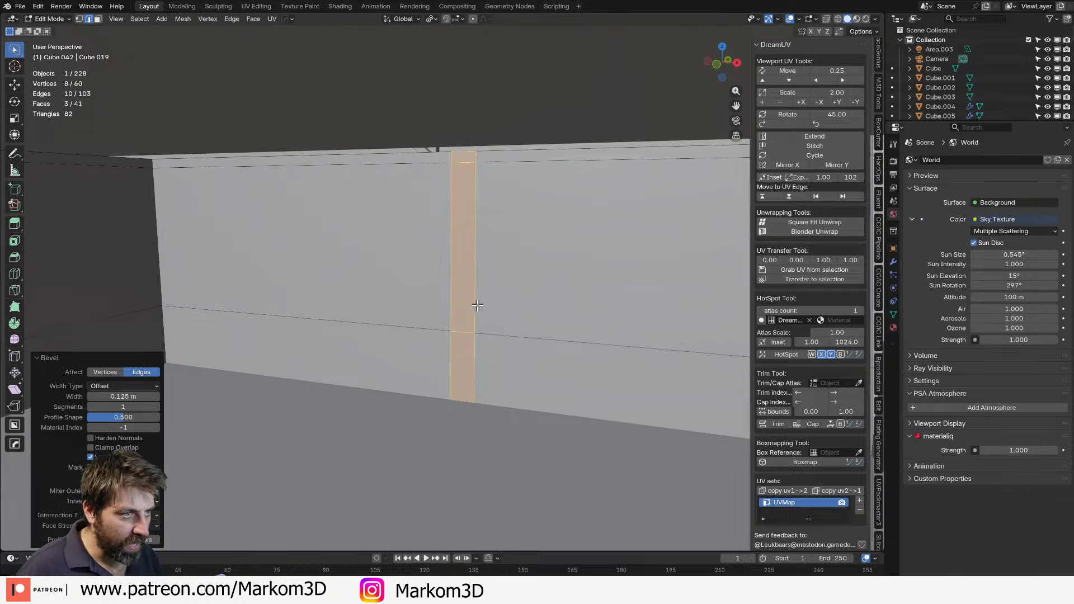
key(ctrl+r)
click(311, 318)
right_click(310, 318)
Create a ceiling face from the upper edge of the end wall to the back wall's new loop cut.
middle_drag(268, 348, 180, 354)
click(246, 310)
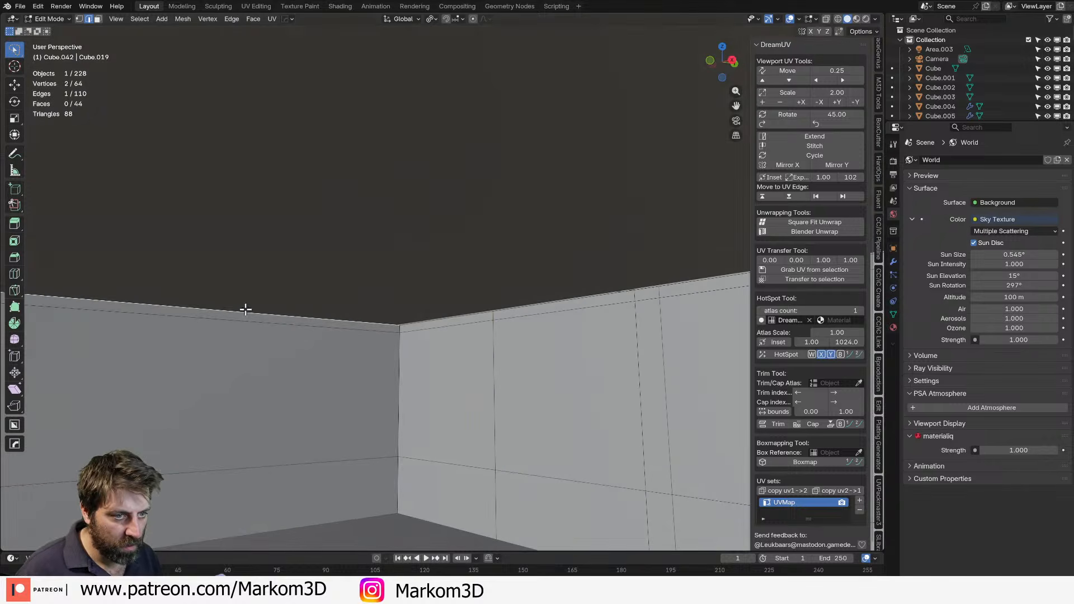
key(f)
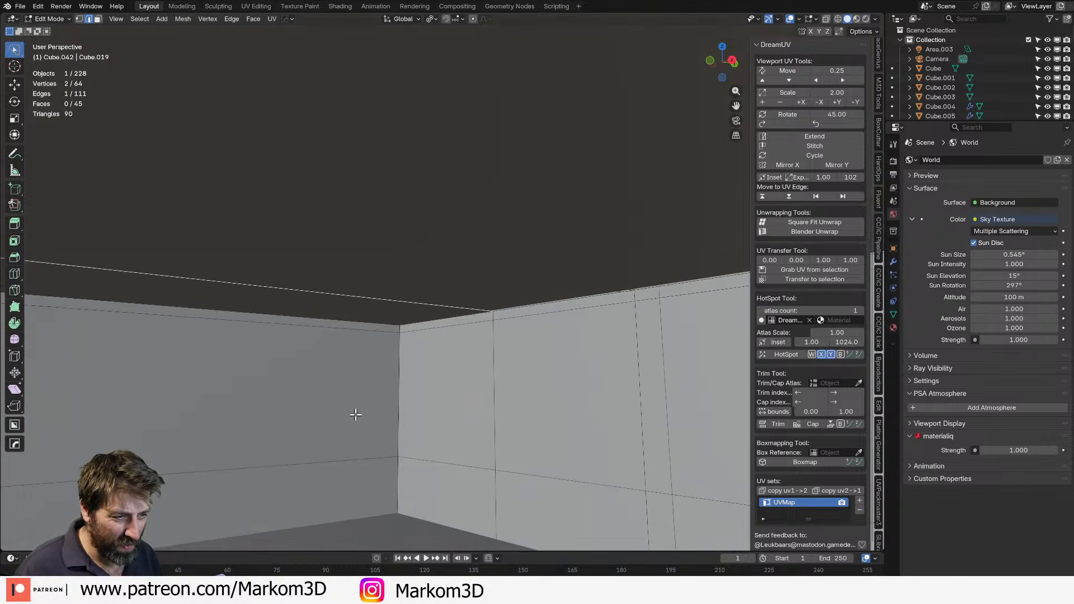
Add a vertical loop cut to the back wall just beside the existing cut, on the narrow strip's side.
middle_drag(355, 413, 444, 401)
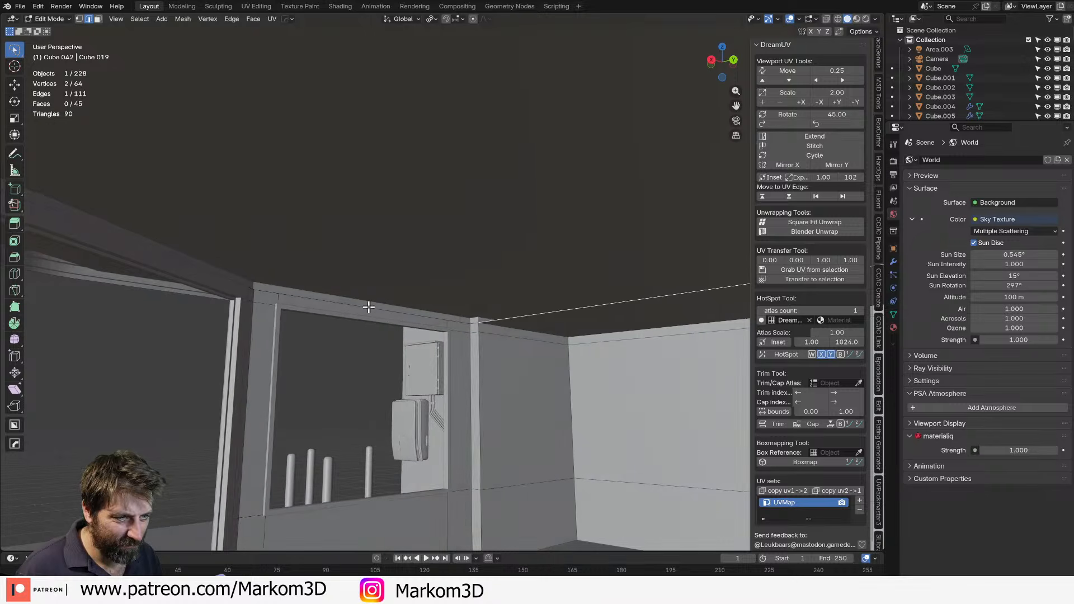
middle_drag(413, 331, 492, 341)
key(ctrl+r)
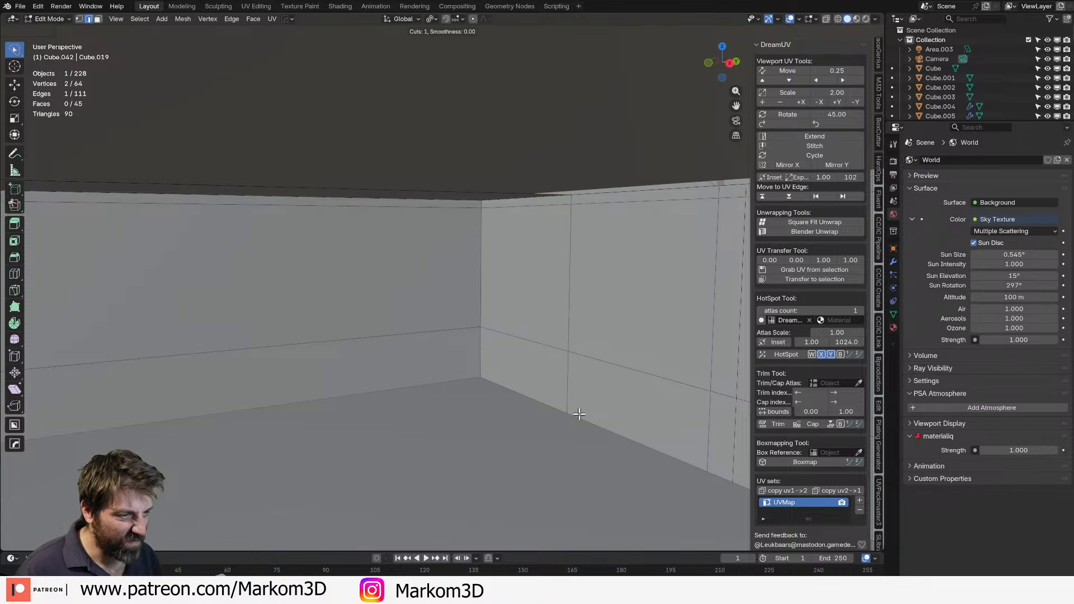
click(607, 353)
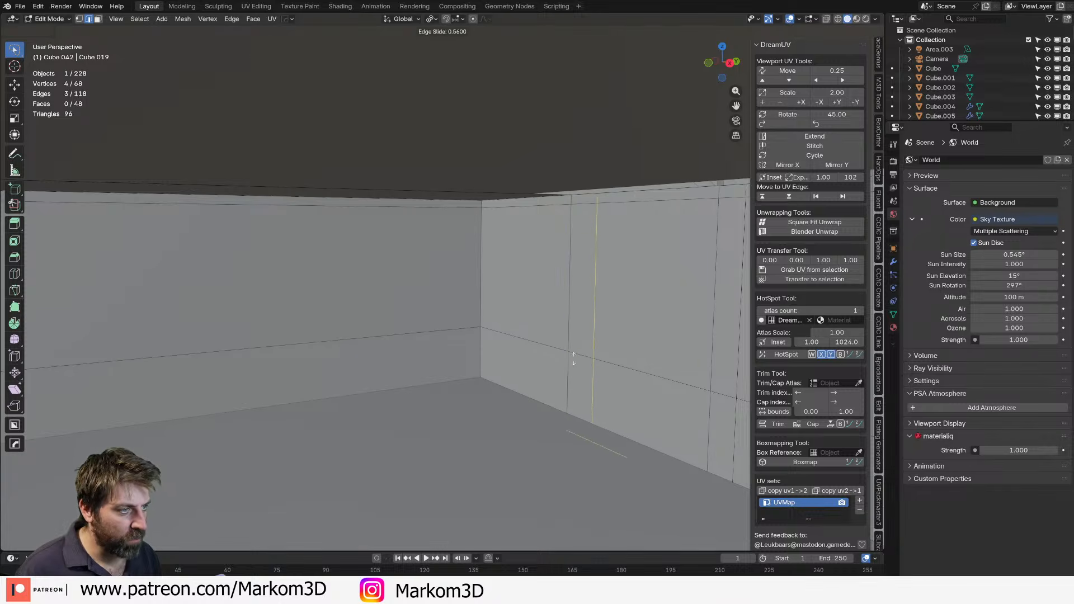
click(588, 336)
Create a ceiling face between the back wall's upper edge beside the new cut and the upper edge above the front window.
click(622, 197)
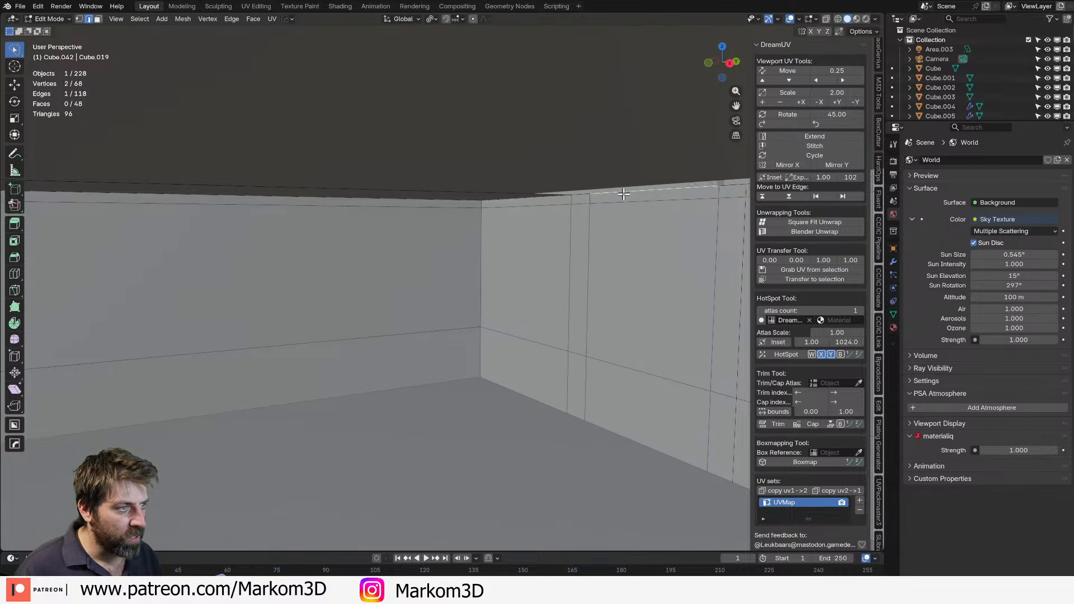
middle_drag(622, 197, 401, 316)
middle_drag(394, 375, 223, 356)
key(z)
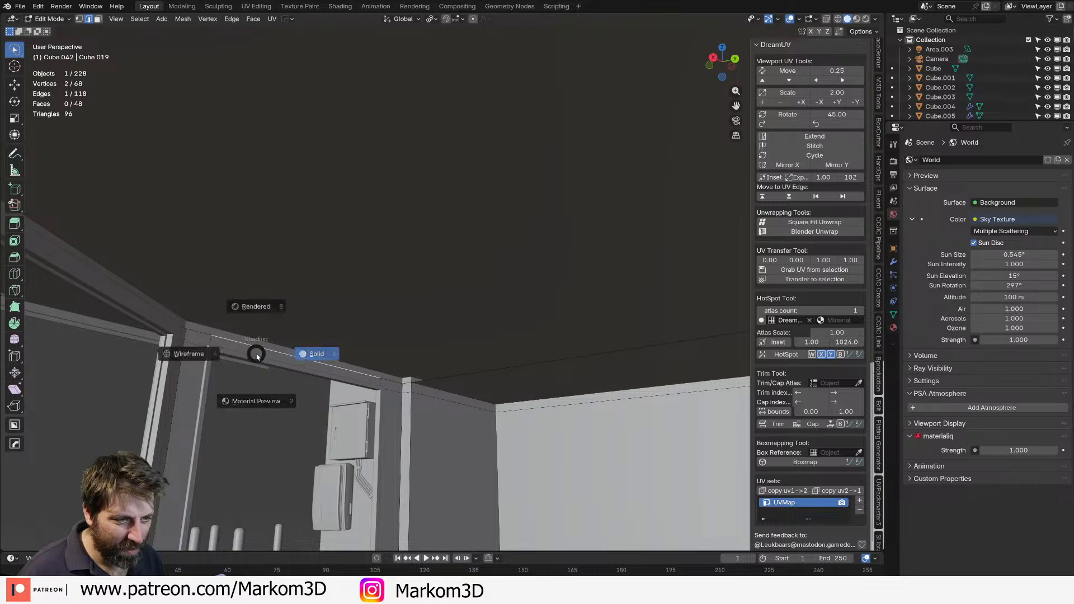
click(190, 354)
key(a)
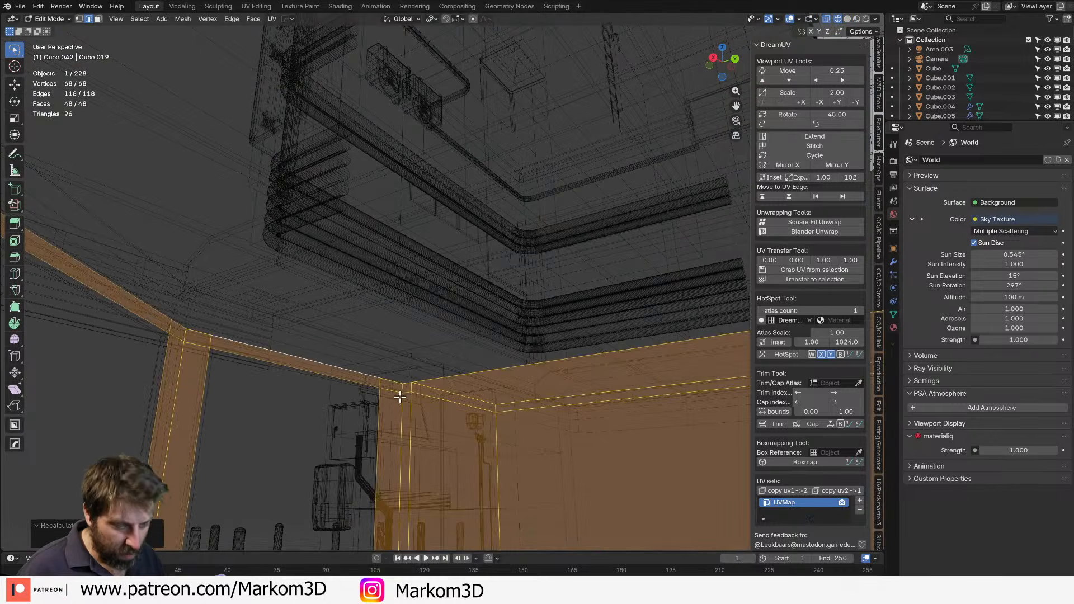
click(369, 376)
mouse_move(370, 376)
middle_down()
mouse_move(561, 388)
mouse_move(410, 379)
mouse_move(279, 391)
mouse_move(503, 415)
mouse_move(432, 358)
mouse_move(543, 389)
middle_up()
key(f)
key(z)
click(403, 372)
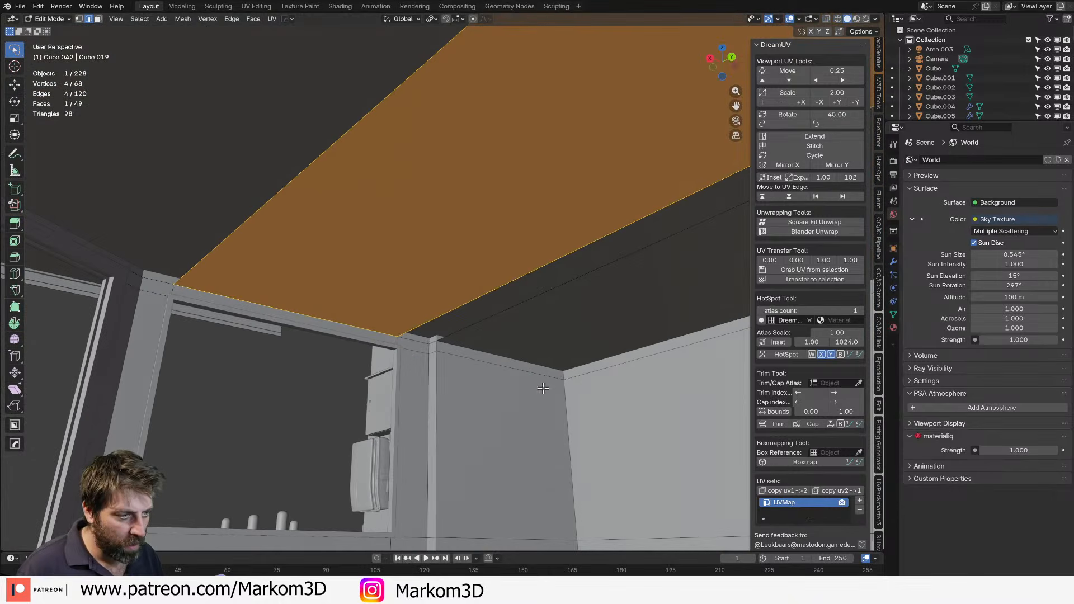
Add a loop cut across the new ceiling face close to the front wall and fill the adjacent gaps towards the window pillar.
key(ctrl+r)
click(420, 322)
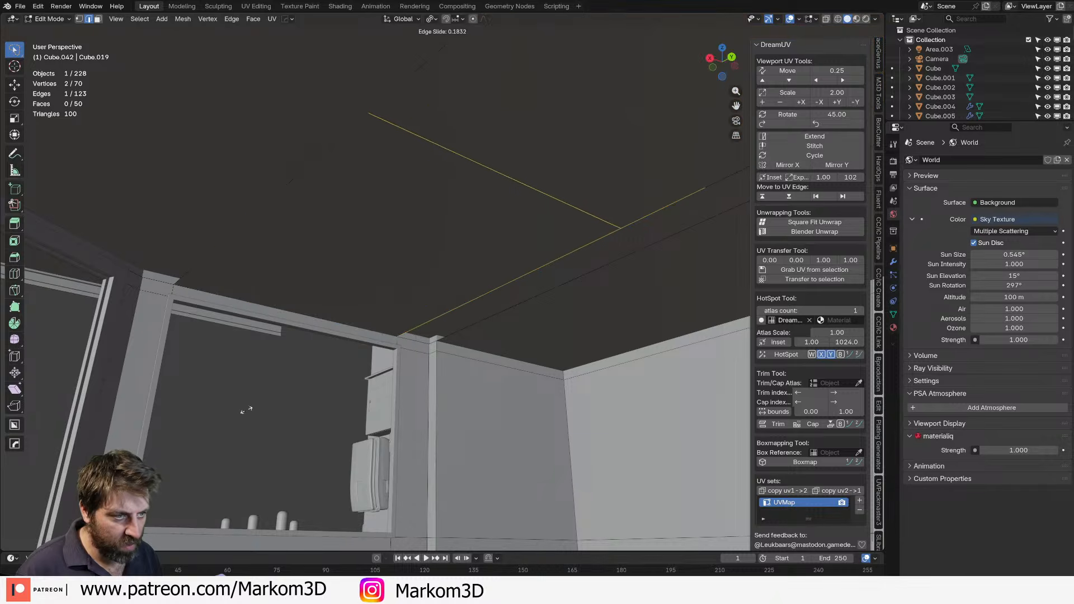
click(476, 294)
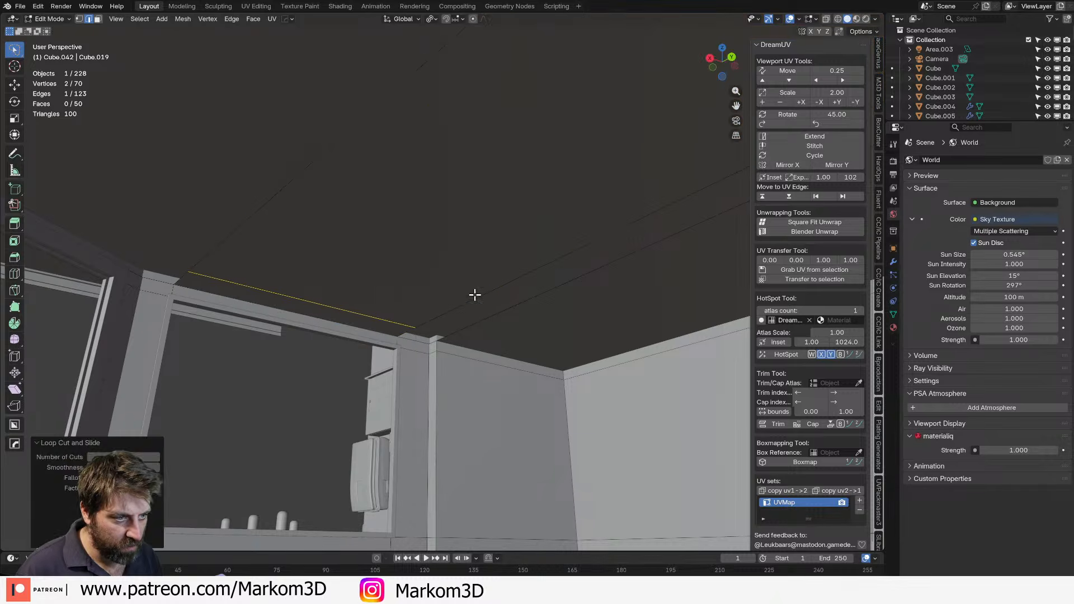
click(422, 342)
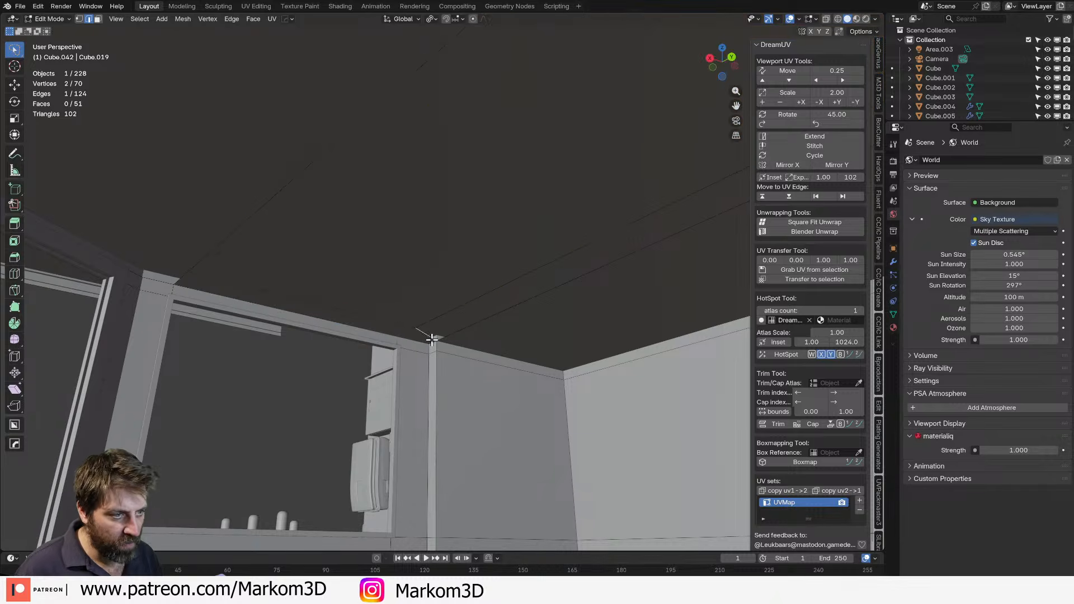
key(f)
Hide every object except the interior room shell and reopen the shell's mesh for editing.
middle_drag(432, 340, 508, 302)
scroll(560, 319, down, 2)
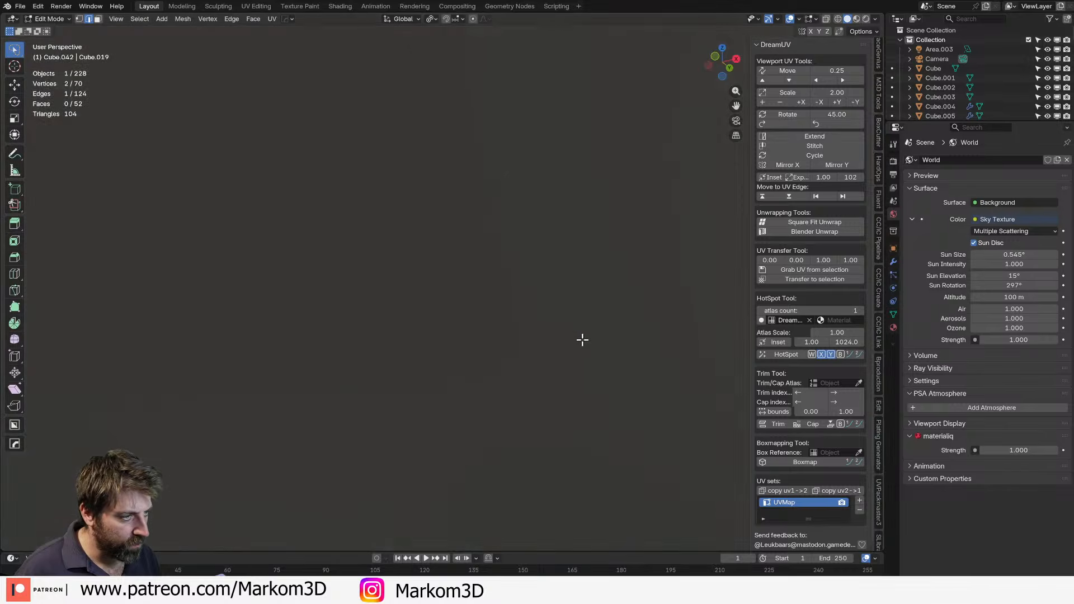
scroll(579, 363, down, 6)
key(Tab)
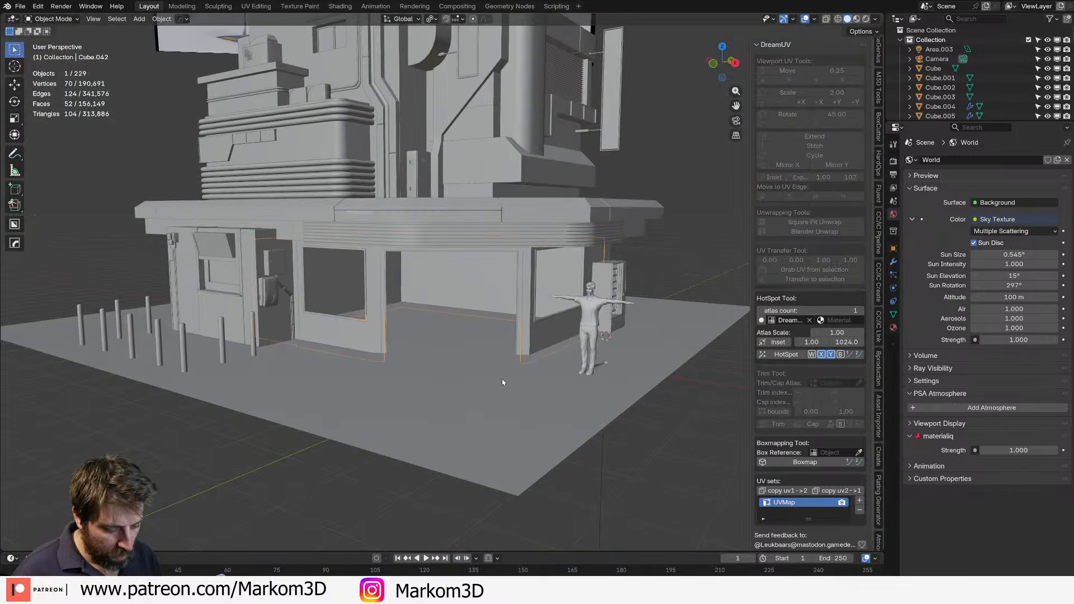
key(a)
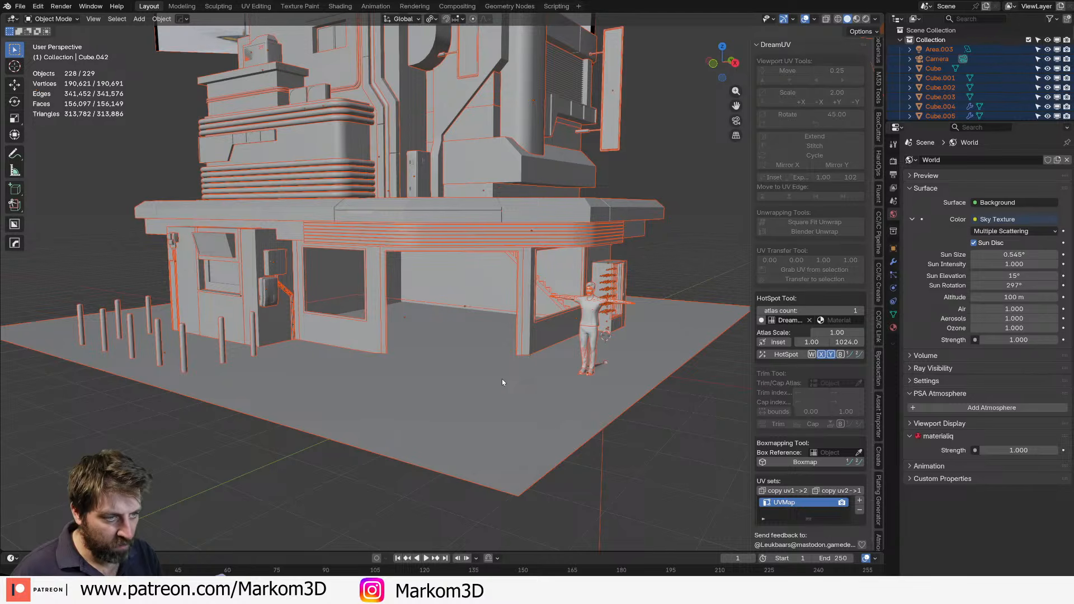
key(h)
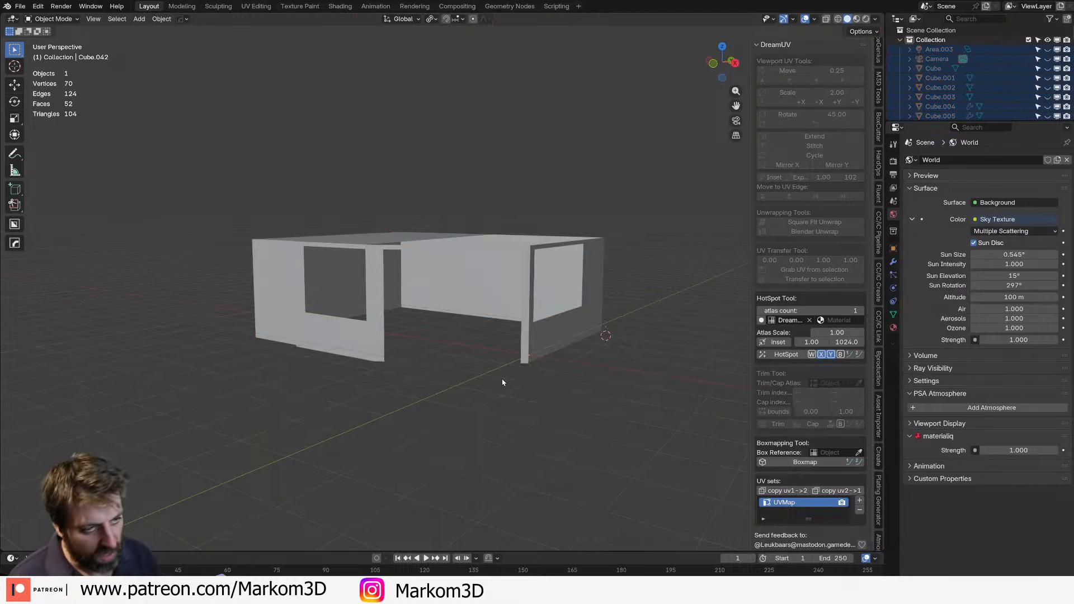
middle_drag(401, 279, 398, 311)
scroll(398, 313, up, 3)
key(Tab)
Add a vertical loop cut to the back wall section between the narrow strip and the corner beyond the ceiling.
middle_drag(368, 353, 356, 406)
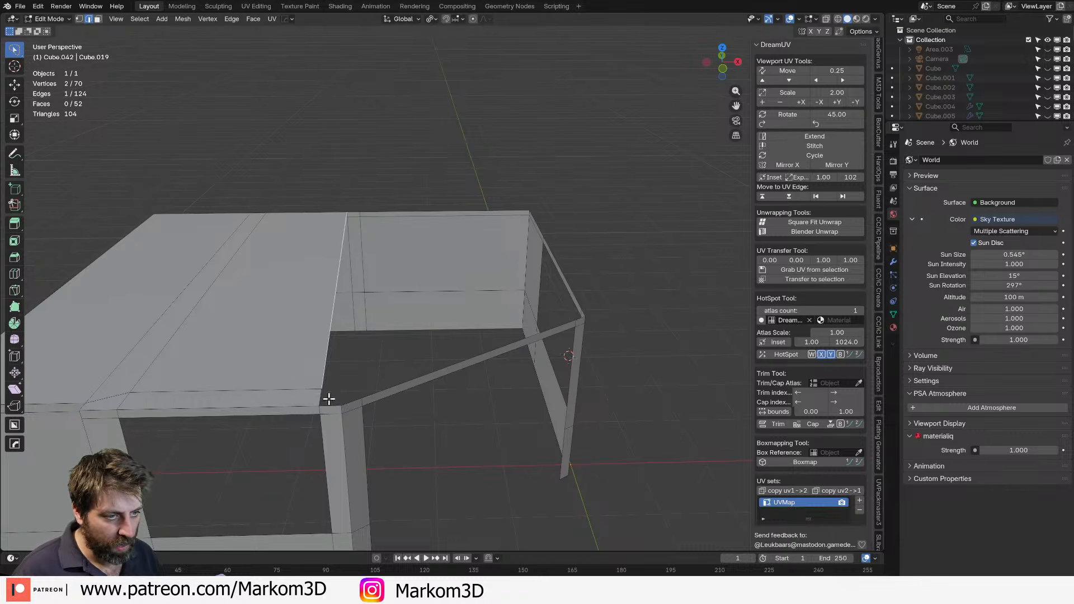
key(ctrl+r)
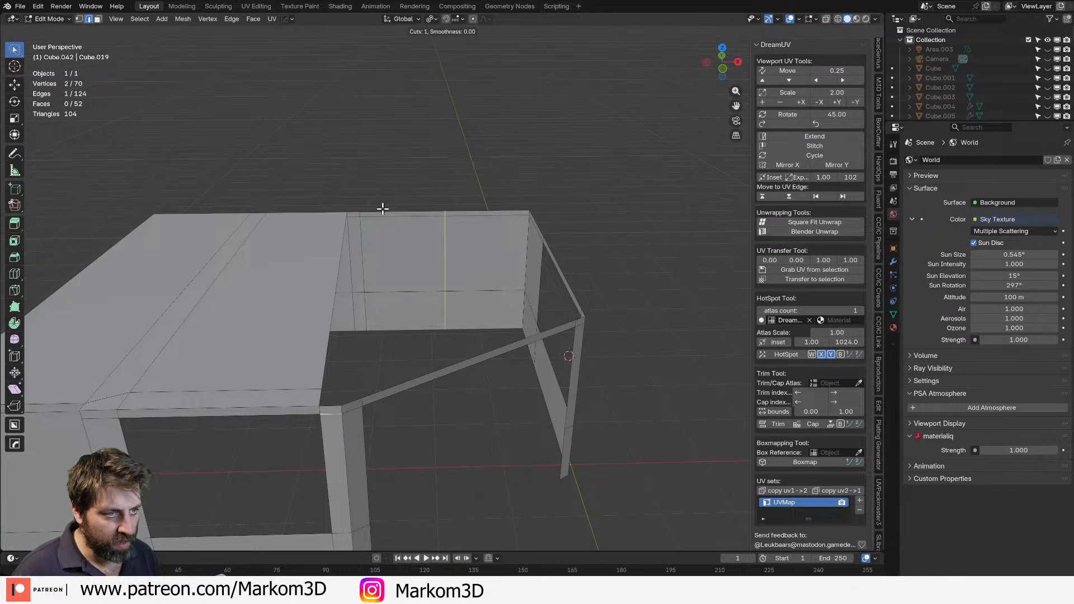
click(390, 223)
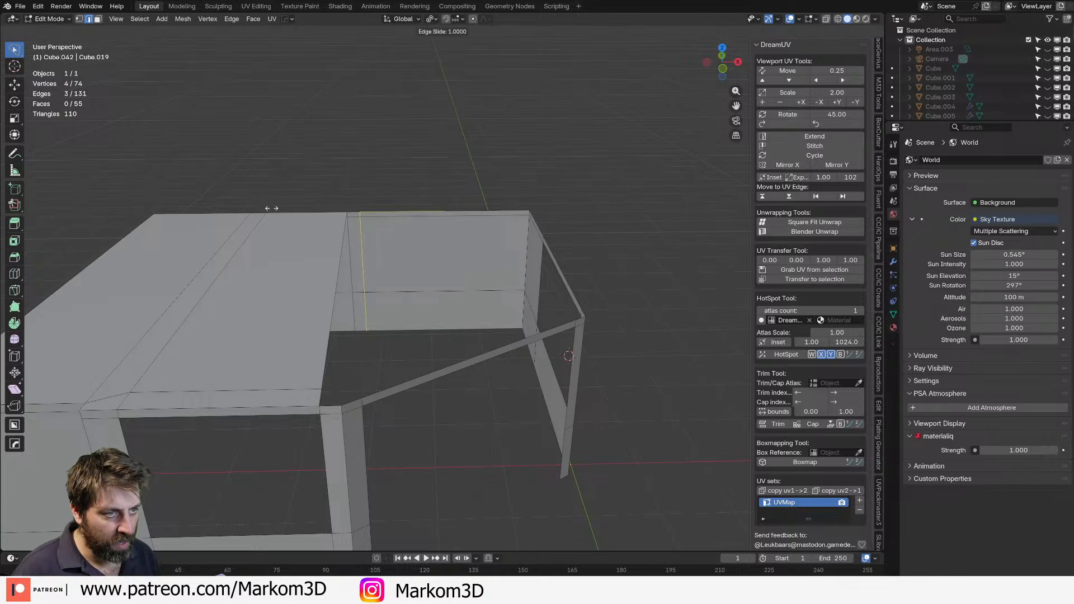
click(518, 239)
Add a loop cut running lengthwise through the finished ceiling and the end wall, and scale it along the X axis.
middle_drag(472, 240, 518, 328)
key(ctrl+r)
click(519, 321)
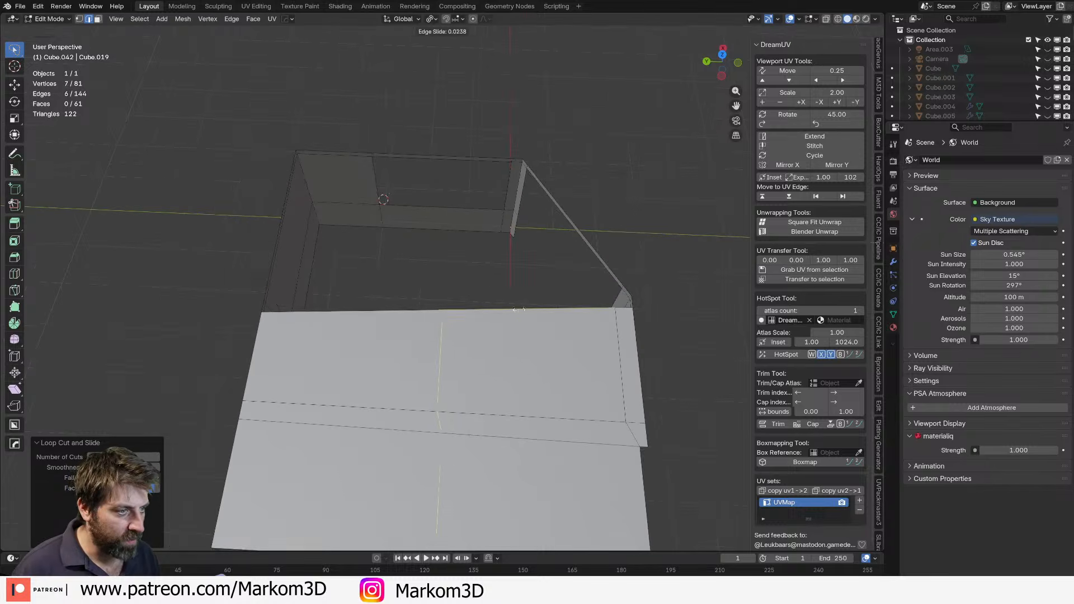
click(592, 316)
key(s)
key(x)
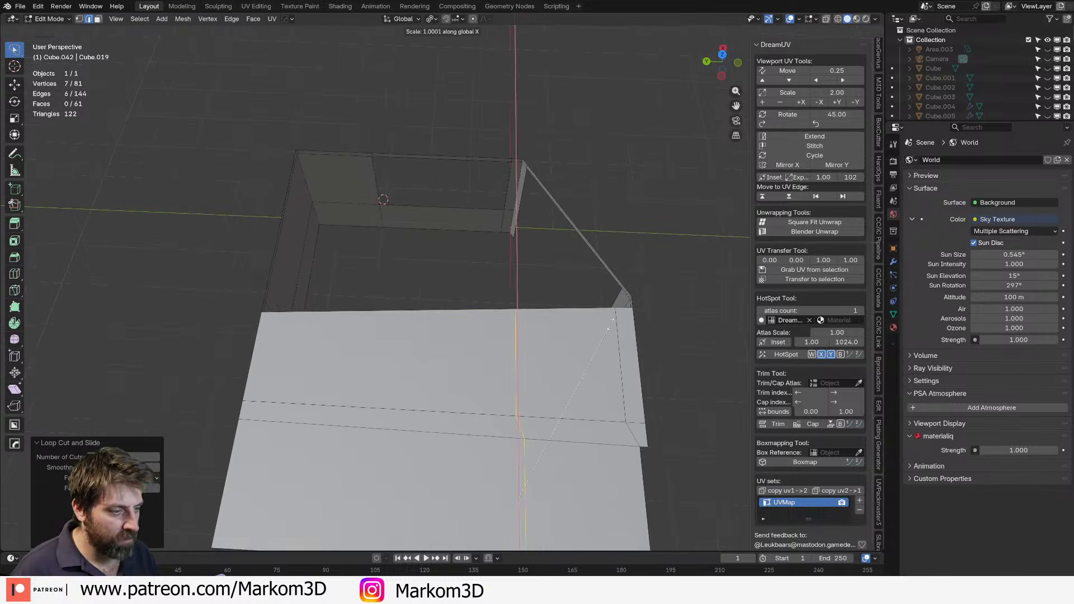
click(613, 321)
In wireframe display, add two more lengthwise loop cuts through the ceiling, one close on each side of the existing cut.
middle_drag(612, 321, 610, 324)
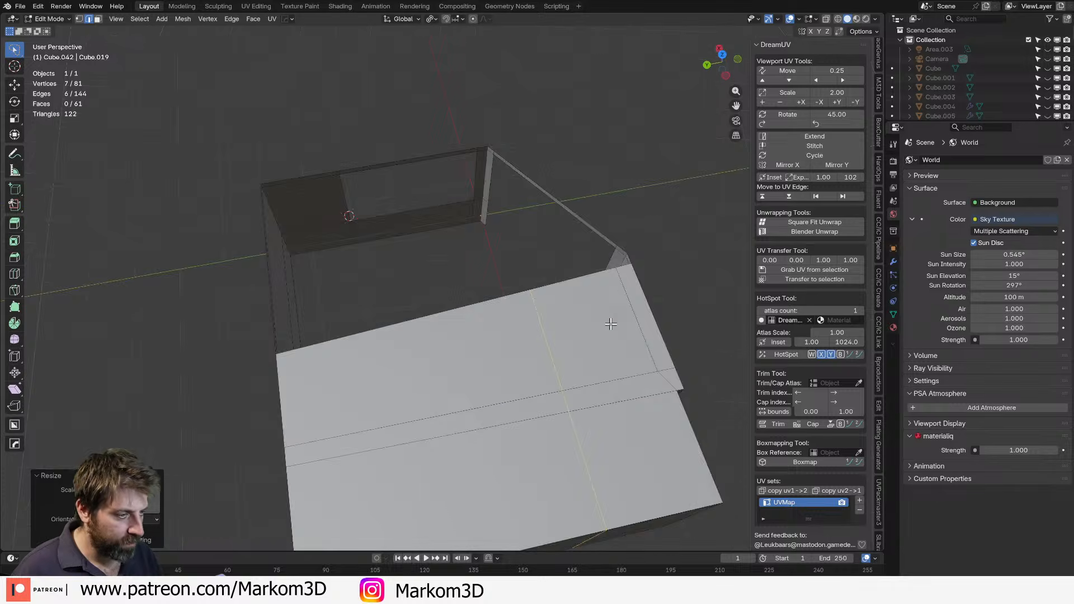
key(KP_7)
key(z)
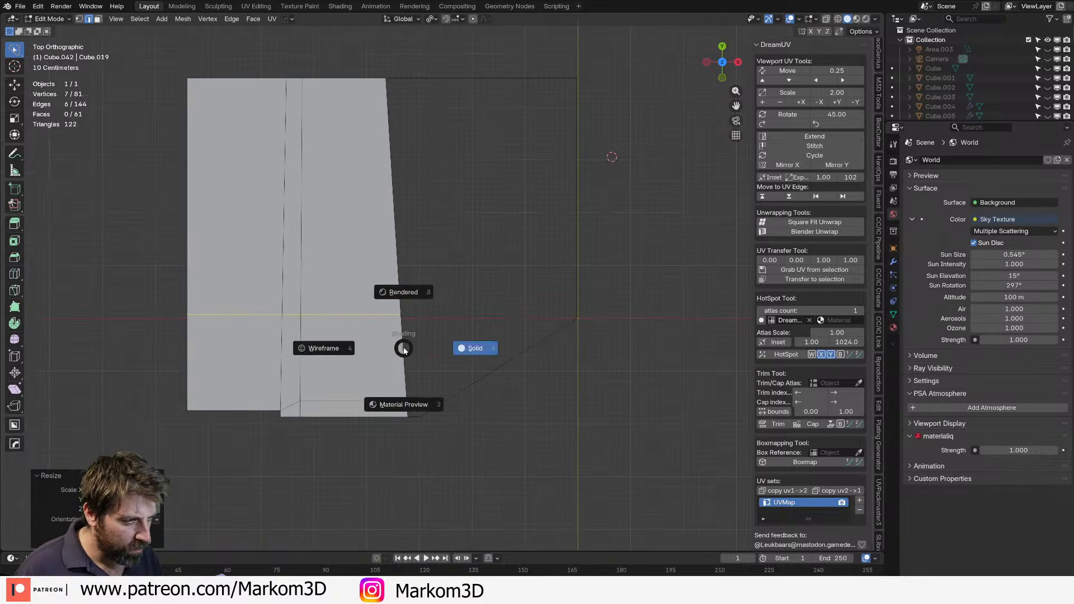
click(319, 347)
mouse_move(319, 348)
middle_down()
mouse_move(396, 300)
mouse_move(509, 296)
mouse_move(487, 180)
middle_up()
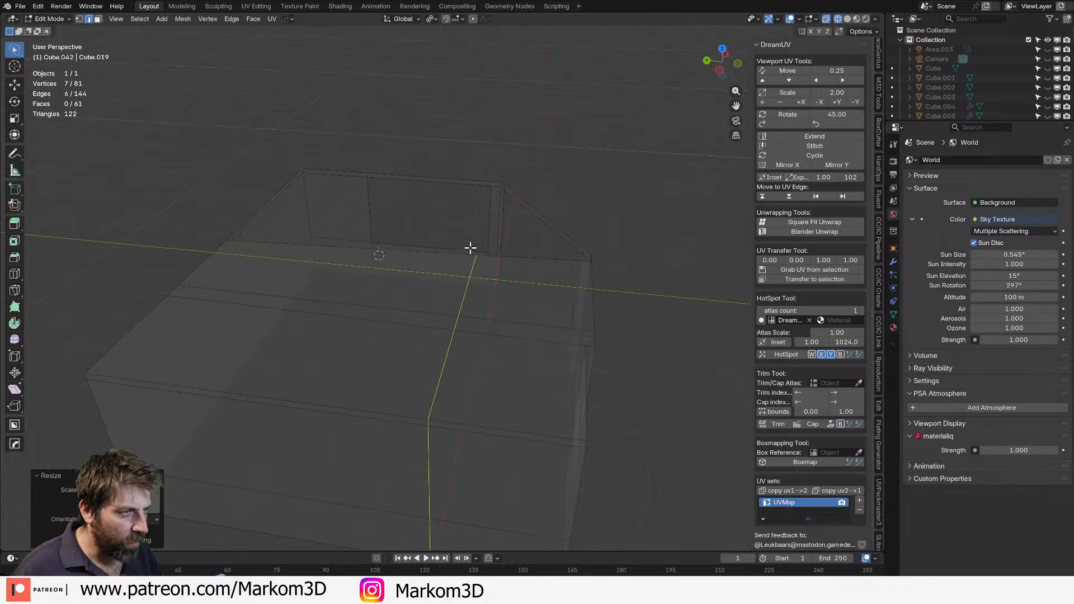
key(ctrl+r)
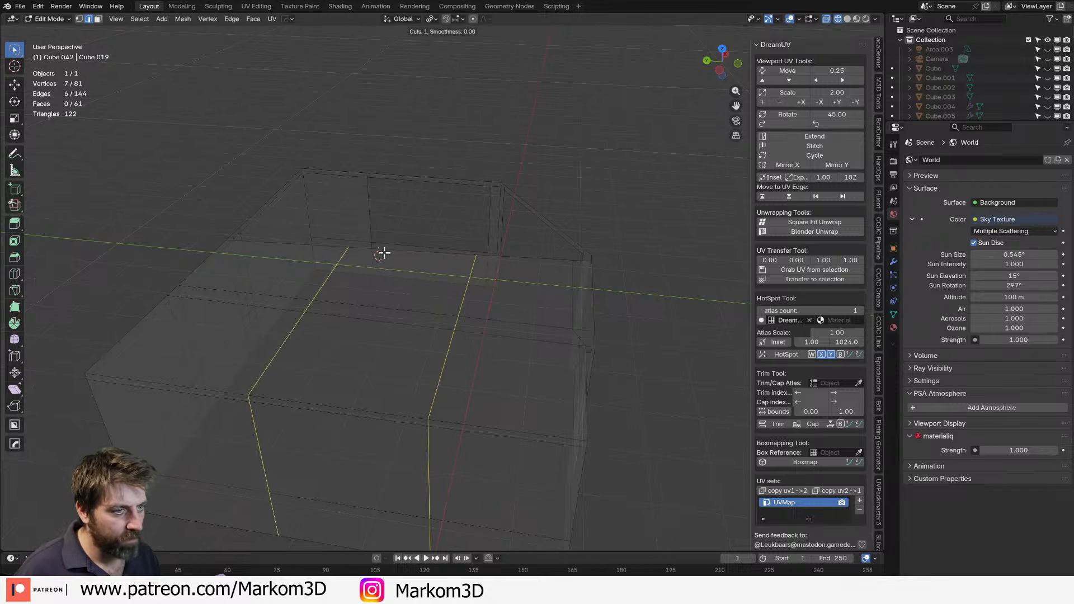
click(495, 264)
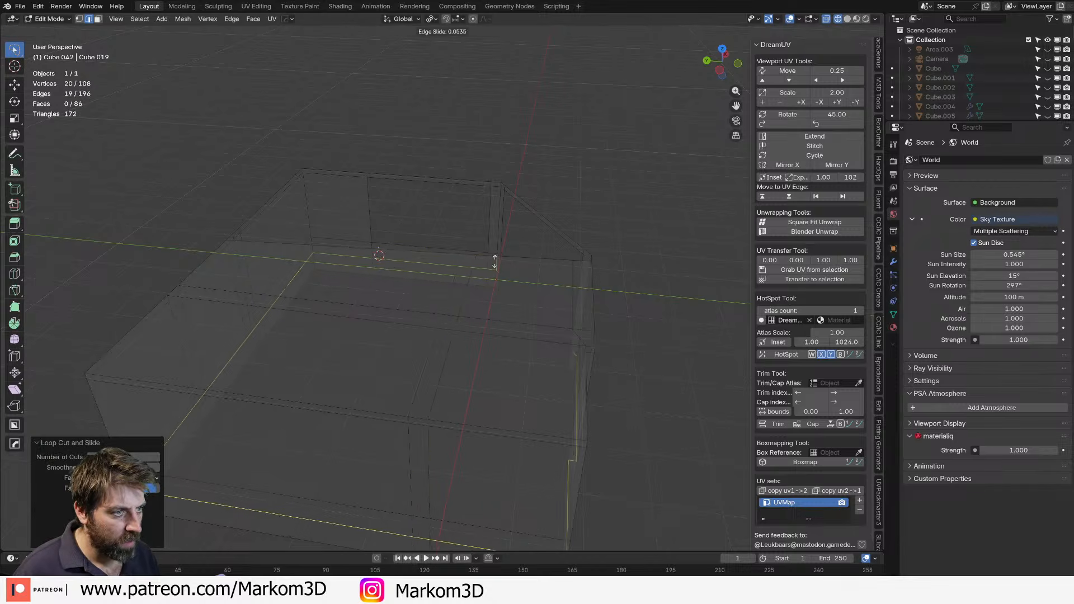
click(495, 261)
key(ctrl+z)
key(ctrl+r)
click(517, 258)
click(477, 258)
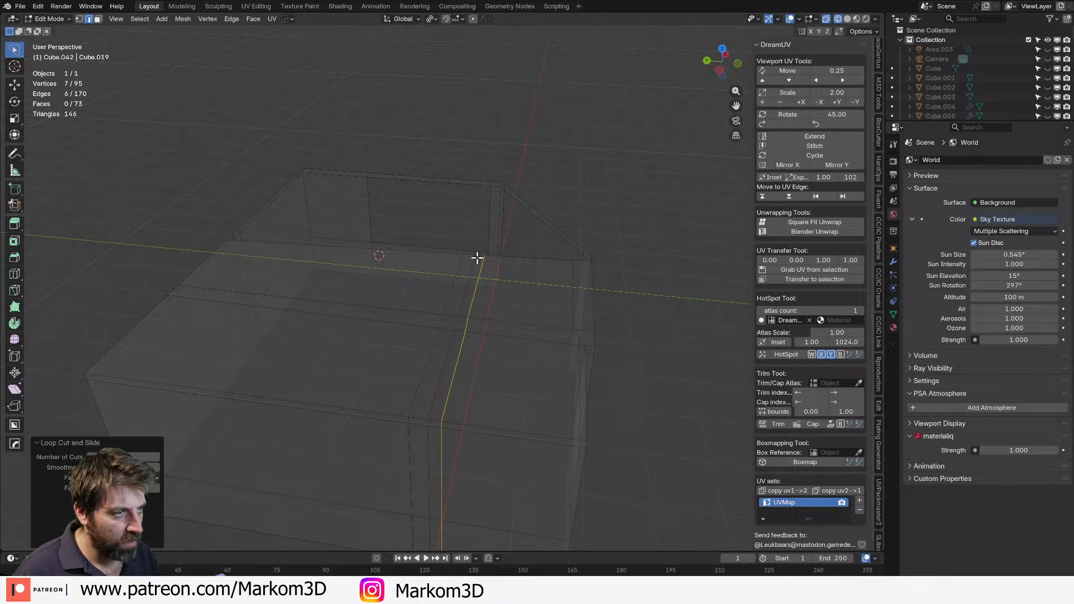
Try to grid fill the boundary loop around the open part of the ceiling.
middle_drag(480, 244, 505, 270)
alt+click(506, 270)
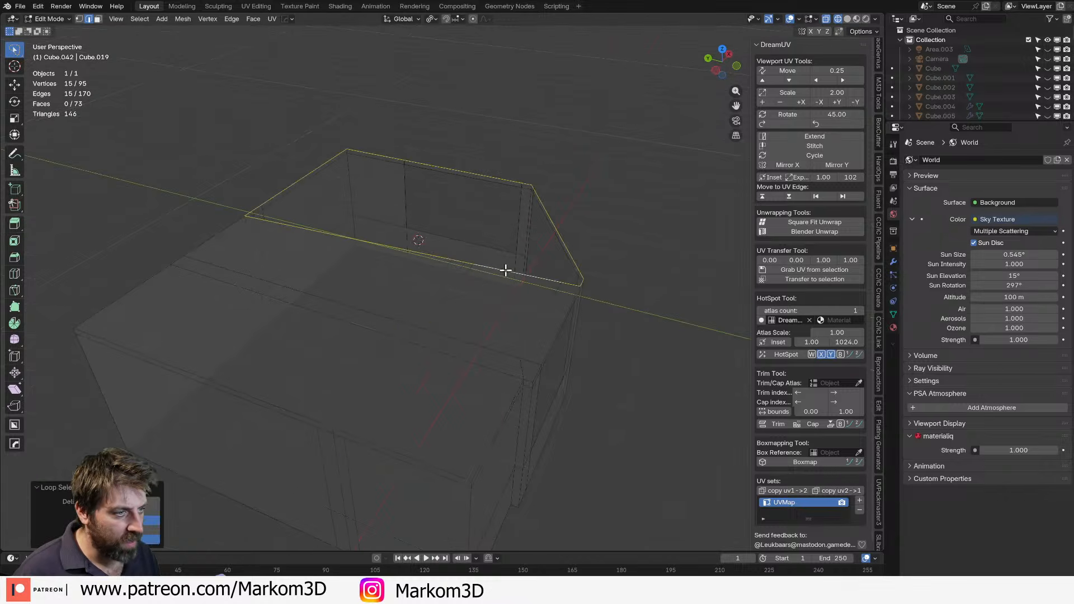
key(ctrl+f)
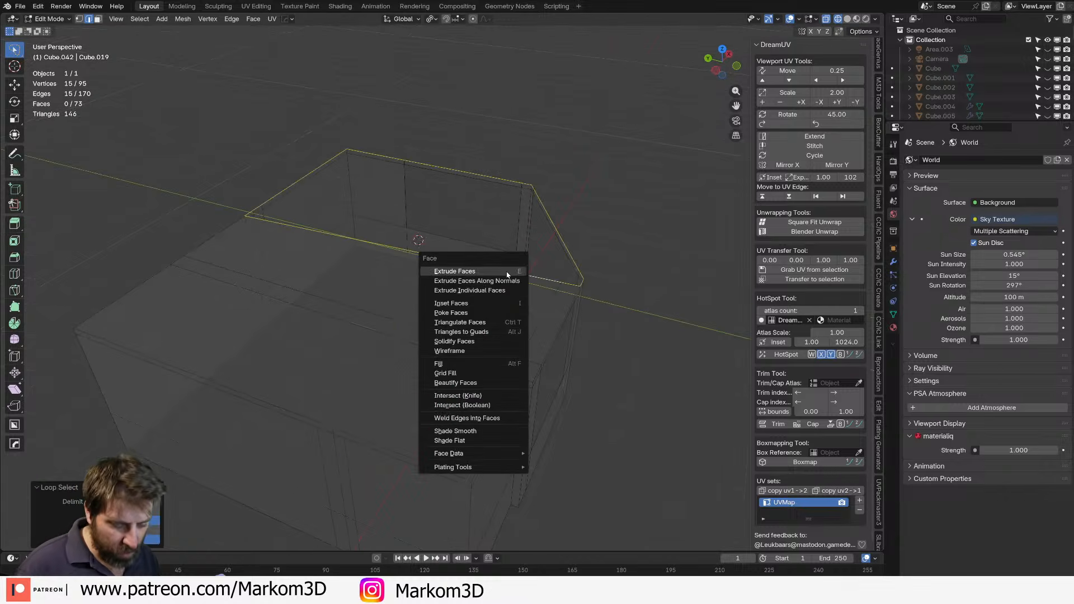
click(483, 373)
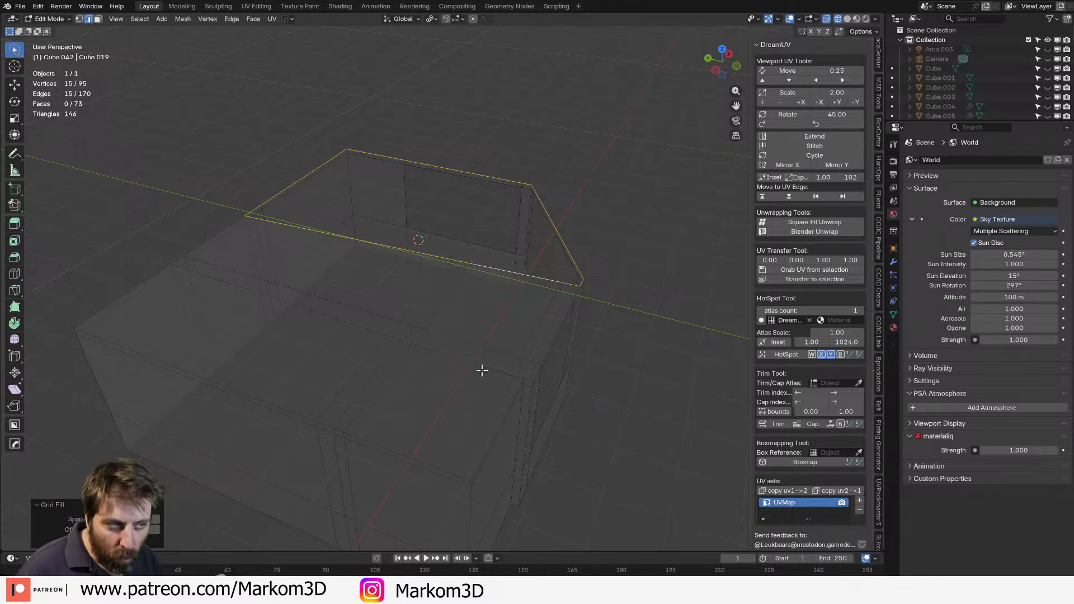
Add a centred lengthwise loop cut through the wider section of the finished ceiling.
key(ctrl+r)
click(399, 251)
right_click(399, 251)
key(a)
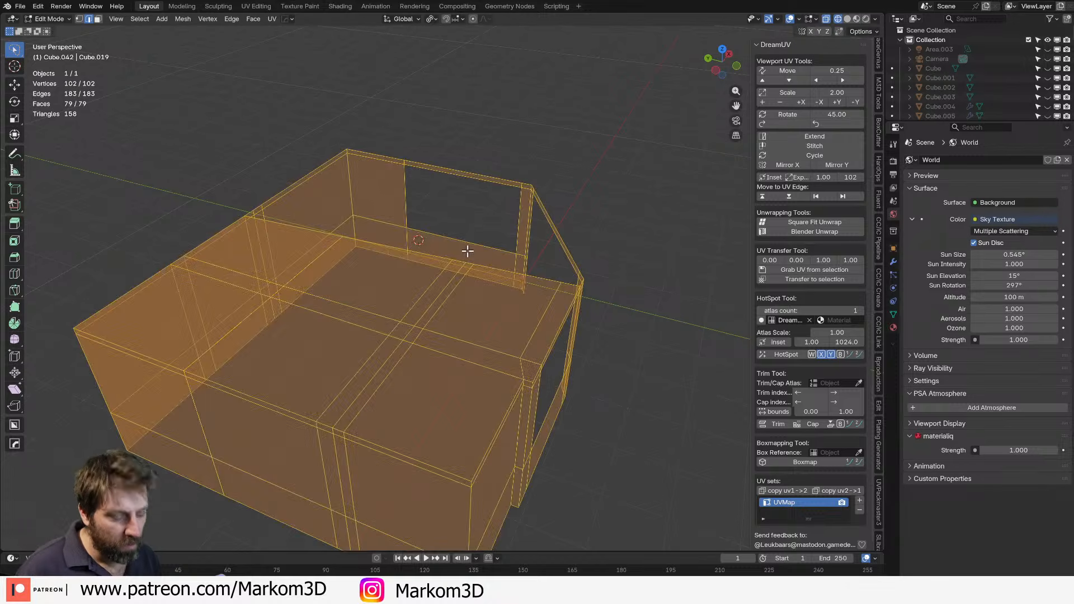
key(Tab)
key(Tab)
Select the boundary loop around the open part of the ceiling and close it with Grid Fill.
alt+click(444, 255)
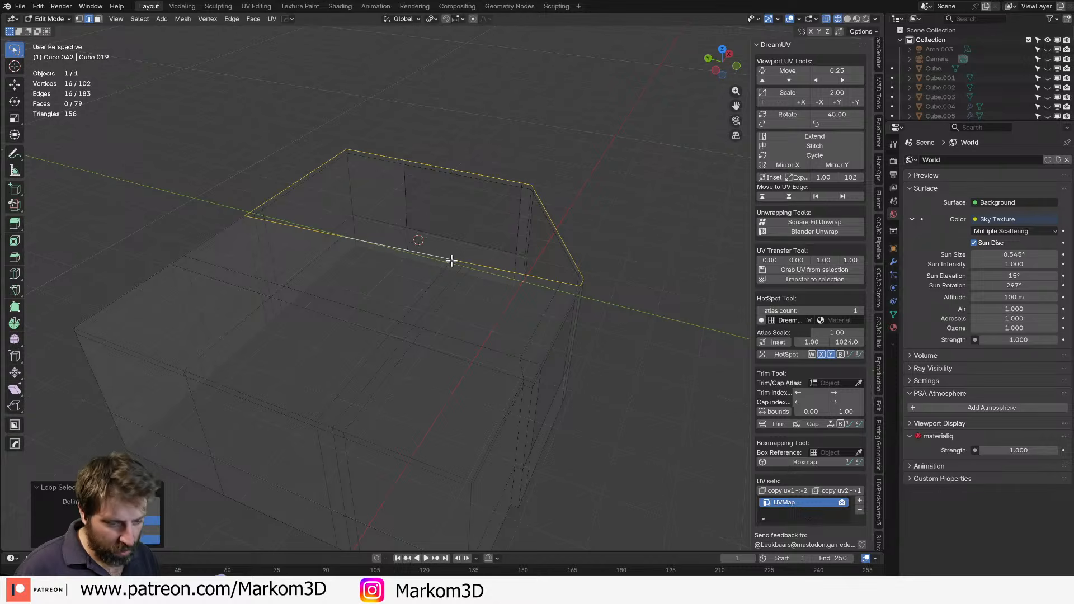
key(ctrl+f)
click(451, 259)
Grid fill the open part of the ceiling and cycle its span through several face layouts.
middle_drag(570, 263, 398, 273)
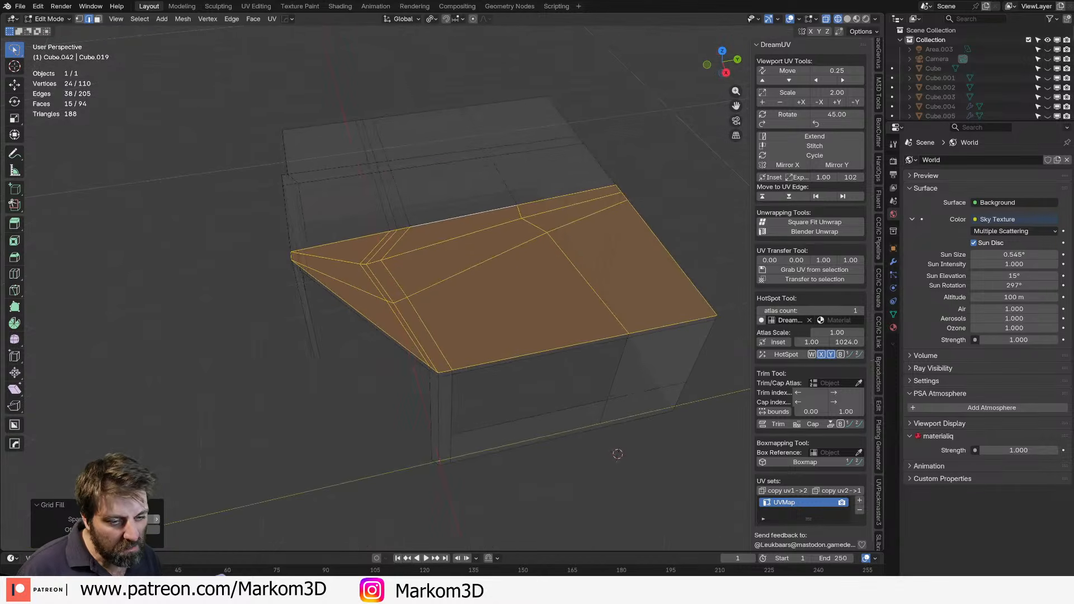
click(156, 519)
click(156, 519)
click(156, 519)
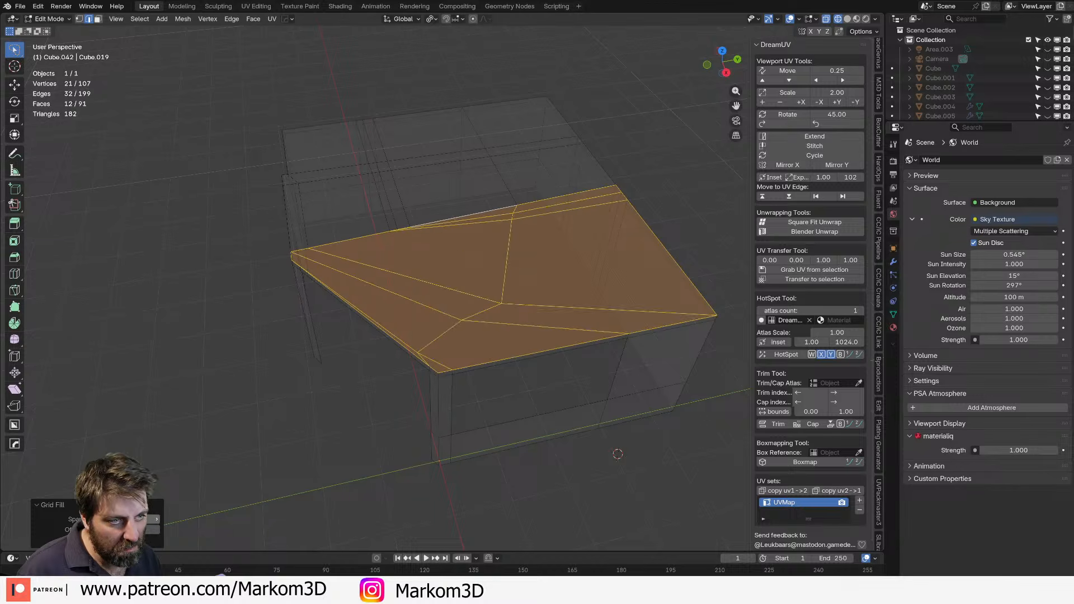
click(156, 519)
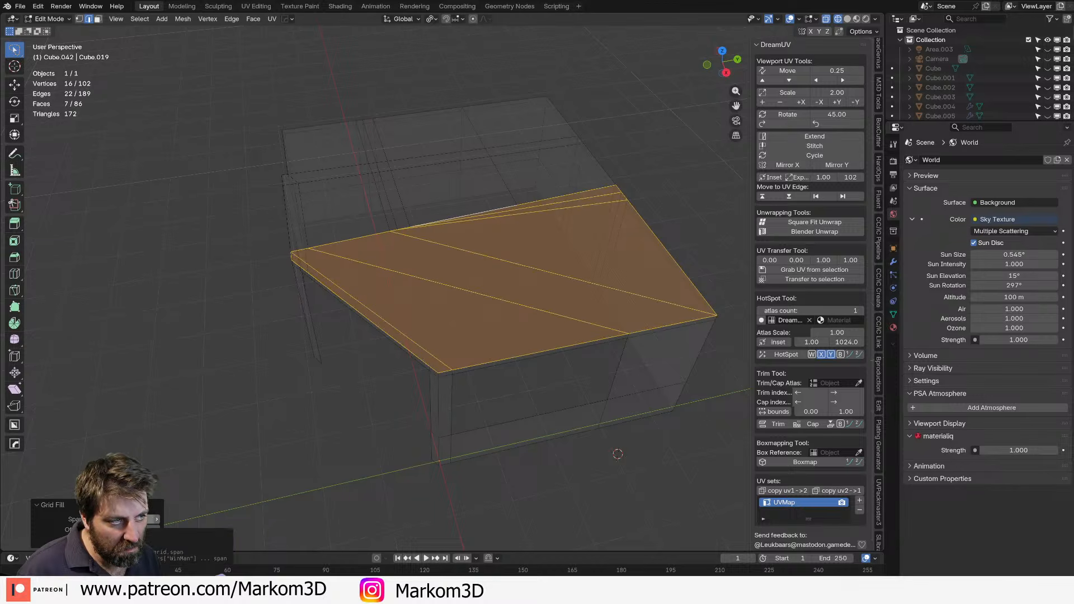
middle_drag(633, 295, 486, 268)
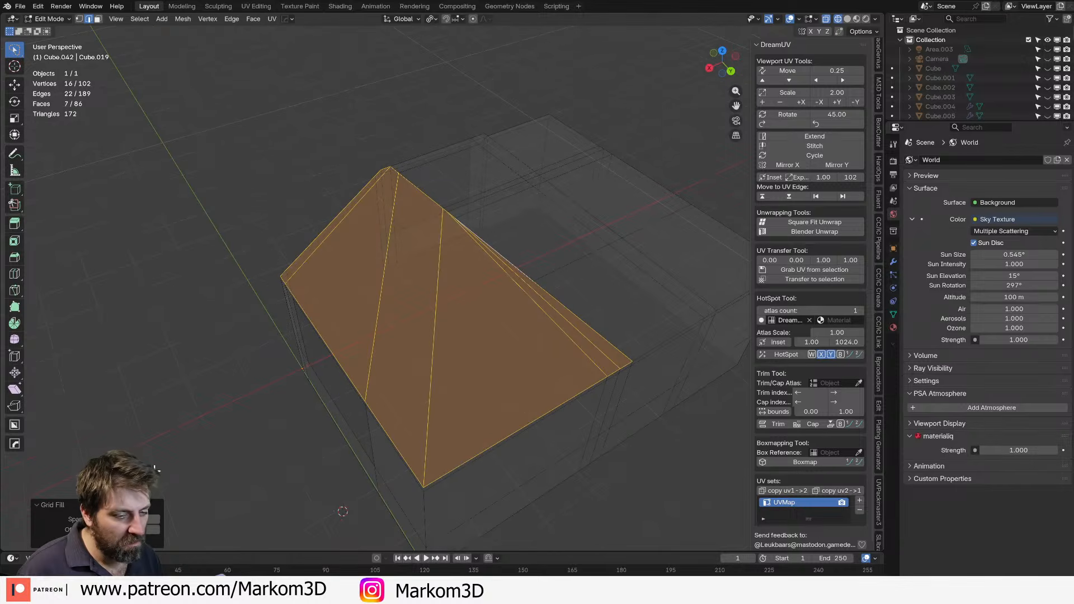
click(156, 521)
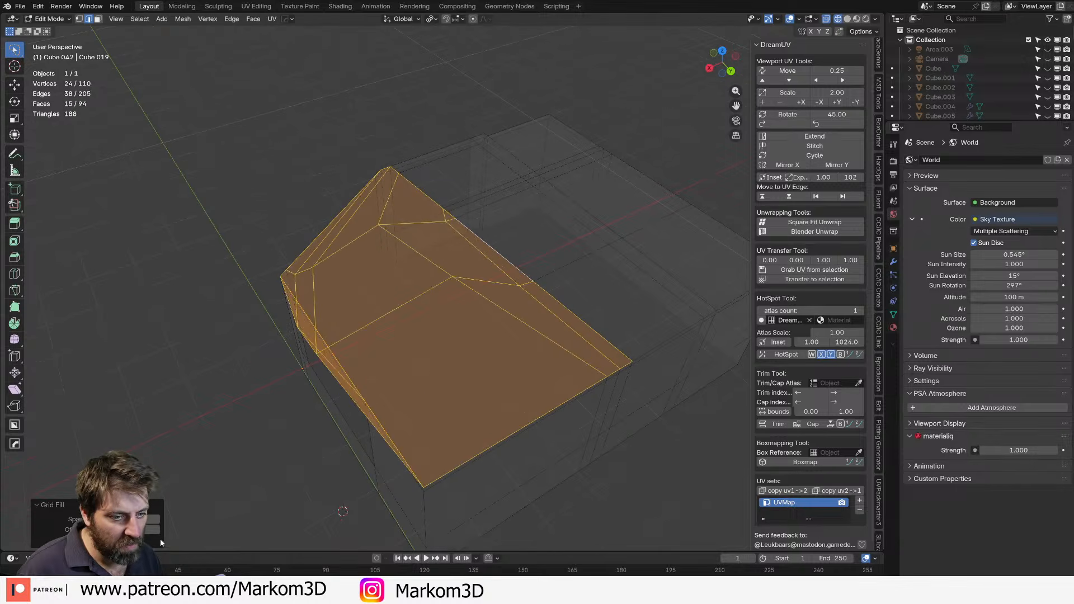
Adjust the Grid Fill offset on the open part of the ceiling and check the filled surface in solid display.
click(157, 530)
click(157, 529)
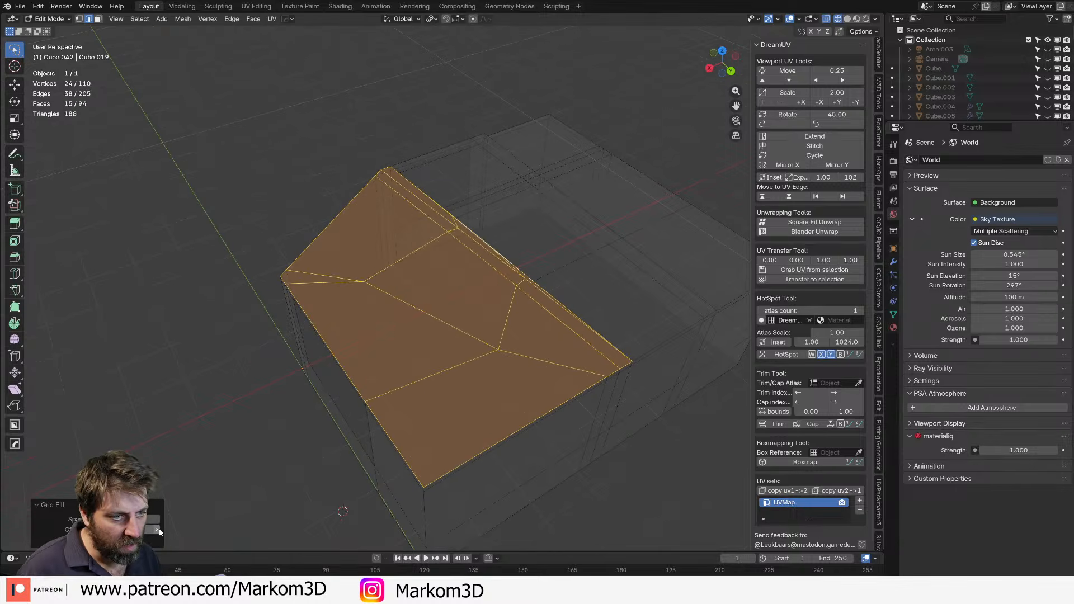
click(157, 530)
click(157, 529)
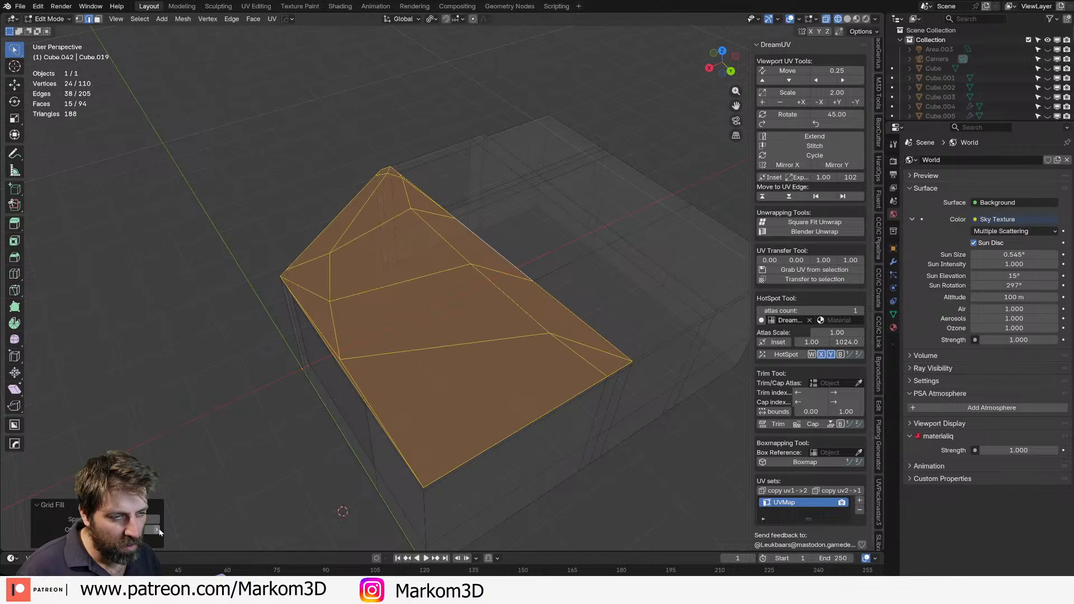
click(156, 530)
mouse_move(331, 350)
middle_down()
mouse_move(457, 332)
mouse_move(432, 259)
mouse_move(447, 171)
mouse_move(486, 154)
middle_up()
key(Tab)
key(shift+z)
scroll(439, 218, up, 2)
key(Tab)
shift+middle_drag(403, 287, 378, 285)
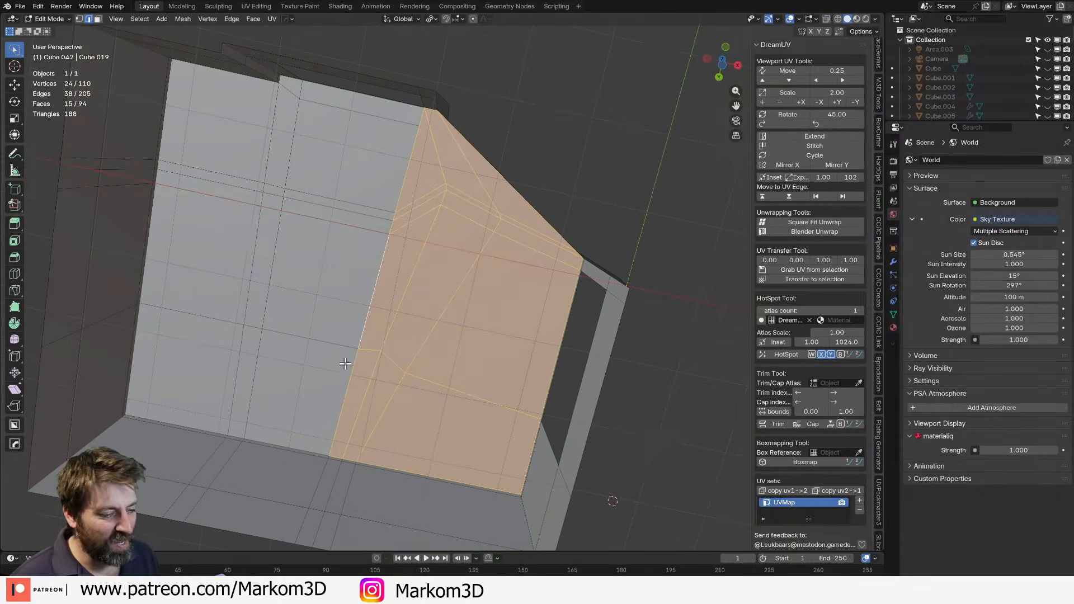
In top wireframe view, move the filled ceiling's inner vertices nearest the existing ceiling into line with its closely spaced cross cuts.
key(KP_7)
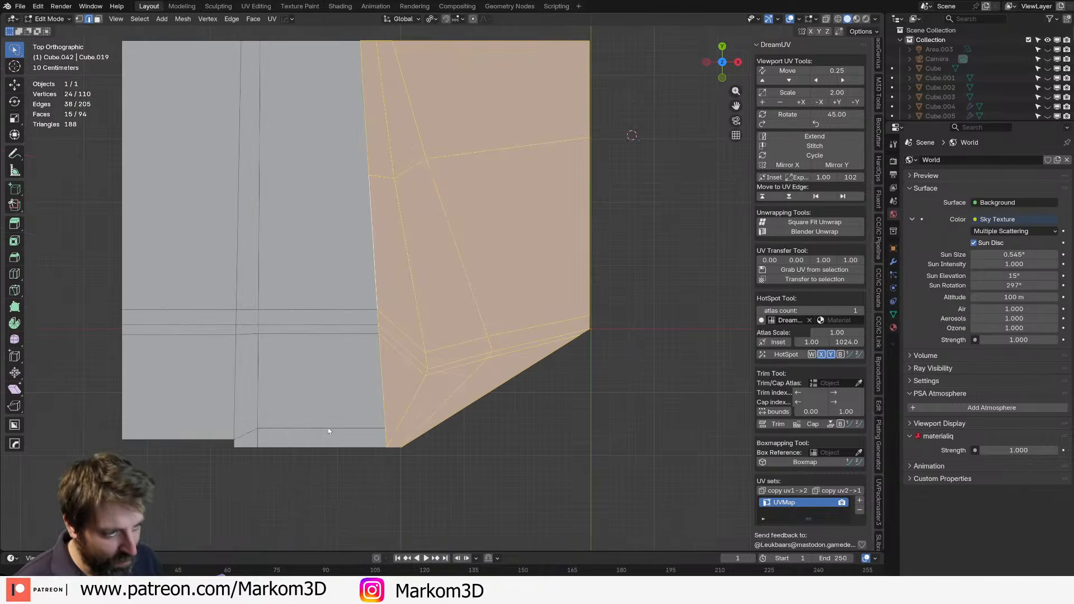
key(shift+z)
scroll(293, 439, up, 2)
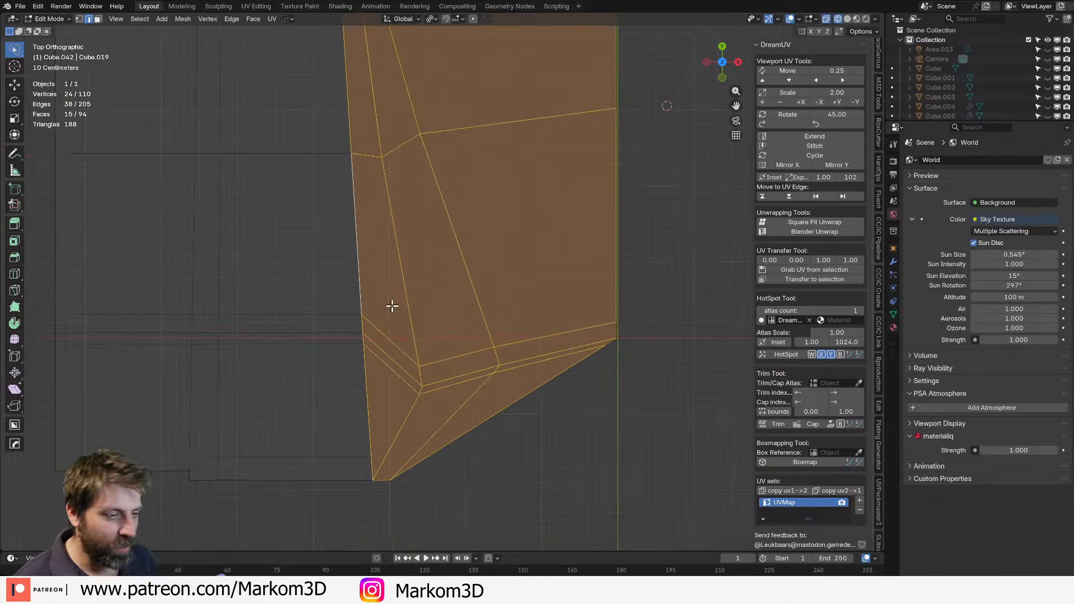
scroll(391, 305, down, 1)
click(395, 364)
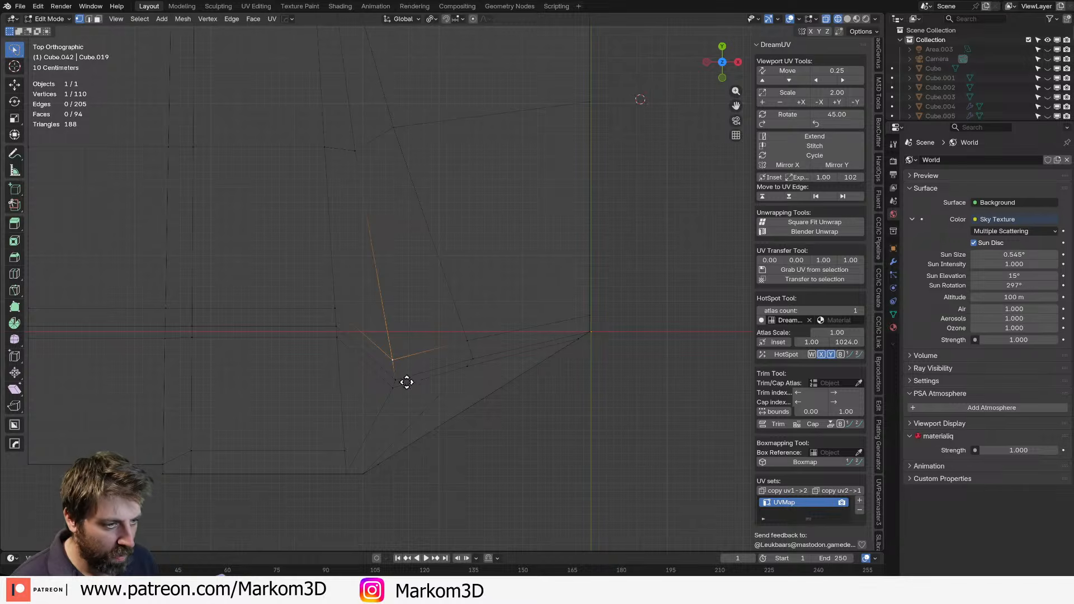
click(390, 384)
key(g)
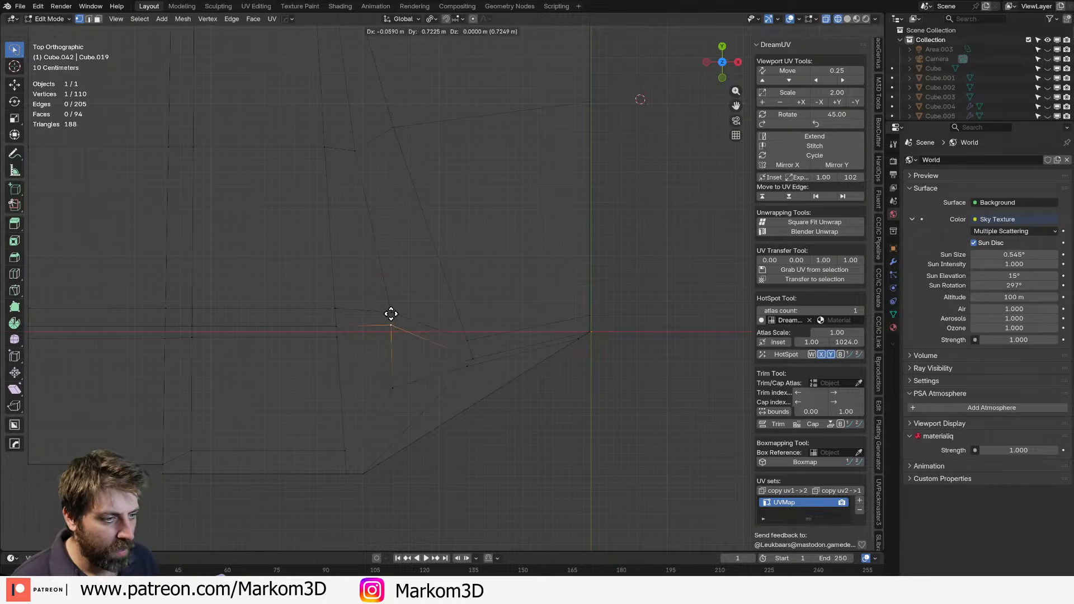
click(392, 334)
Move the inner vertices nearer the angled corner into the same line of cuts and return to solid shading.
key(g)
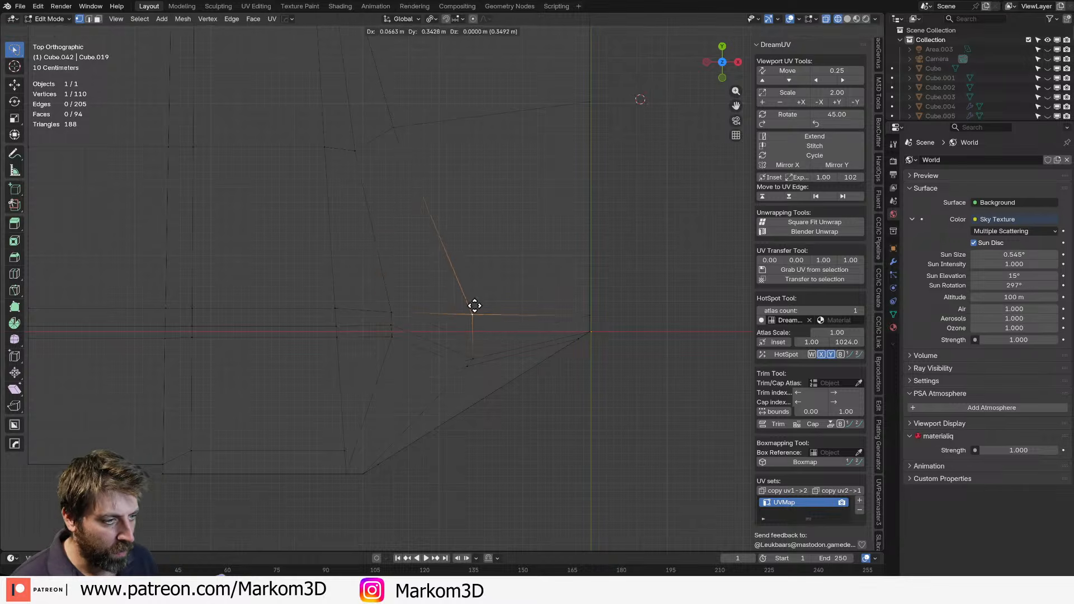
click(469, 335)
key(g)
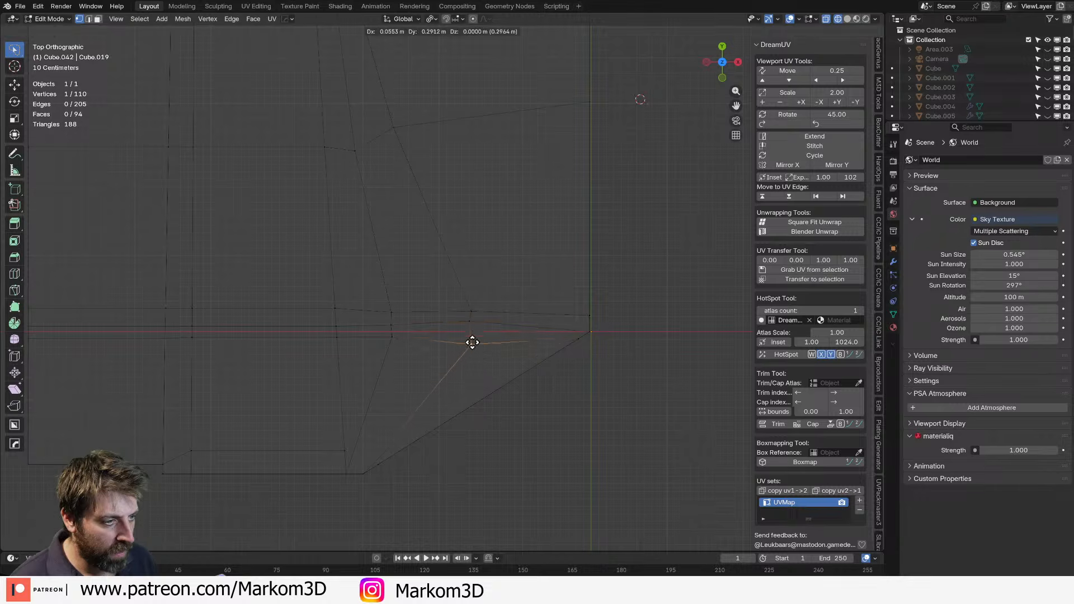
click(470, 337)
middle_drag(576, 333, 500, 315)
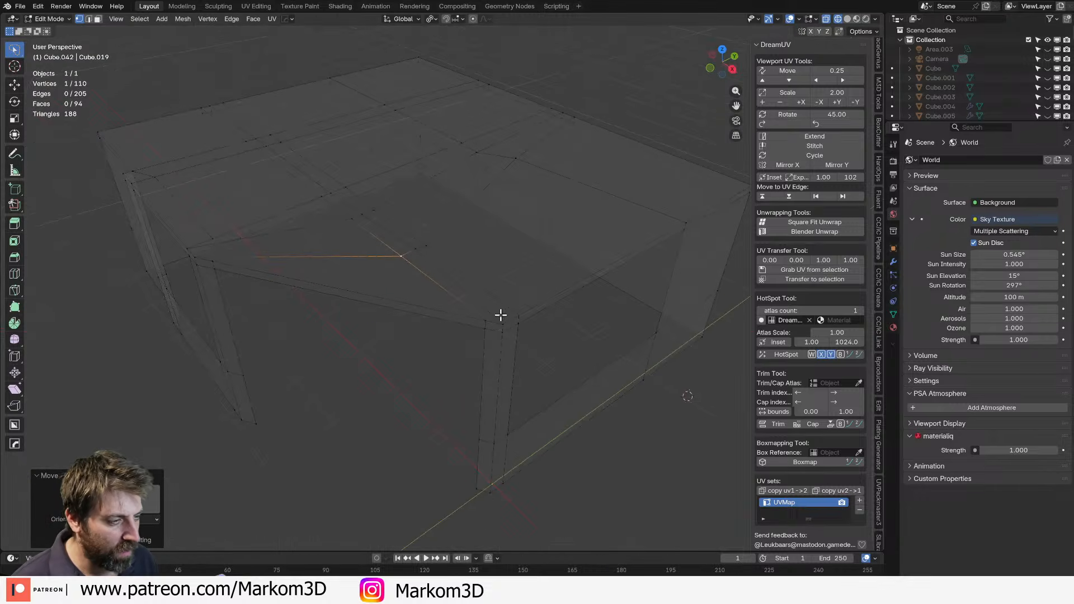
click(493, 312)
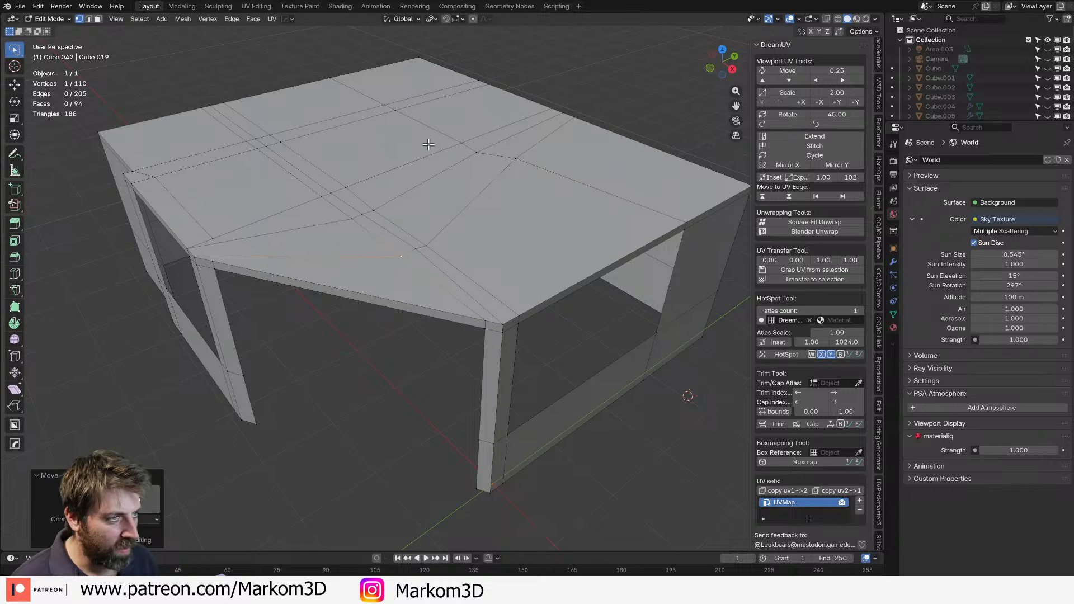
Leave mesh editing, inspect the finished room, exit the isolated view, and display the whole building in rendered shading.
key(Tab)
scroll(331, 310, down, 4)
middle_drag(331, 310, 357, 275)
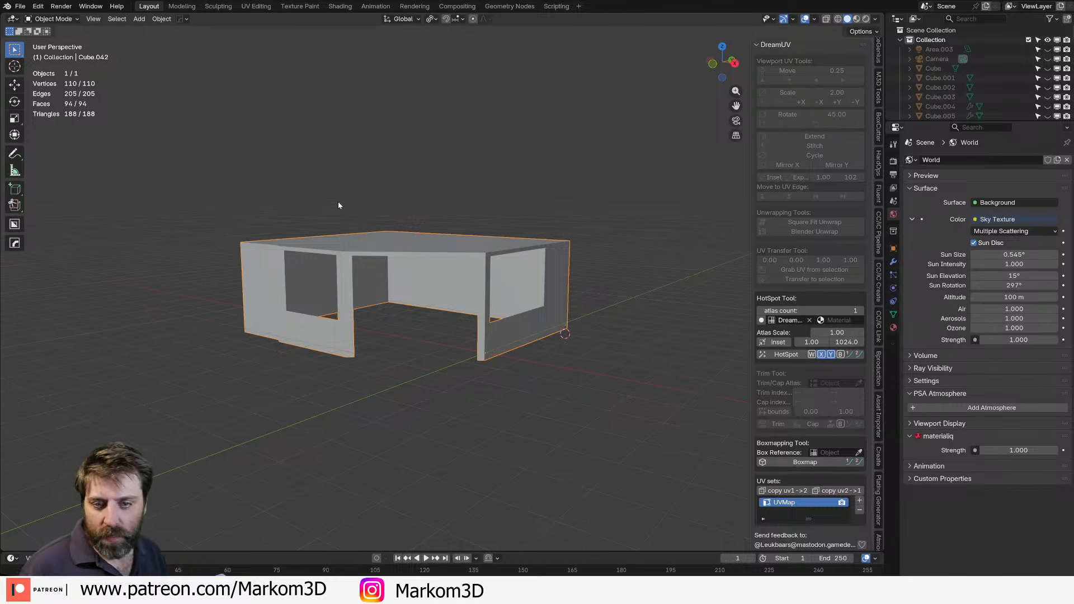
middle_drag(449, 222, 469, 291)
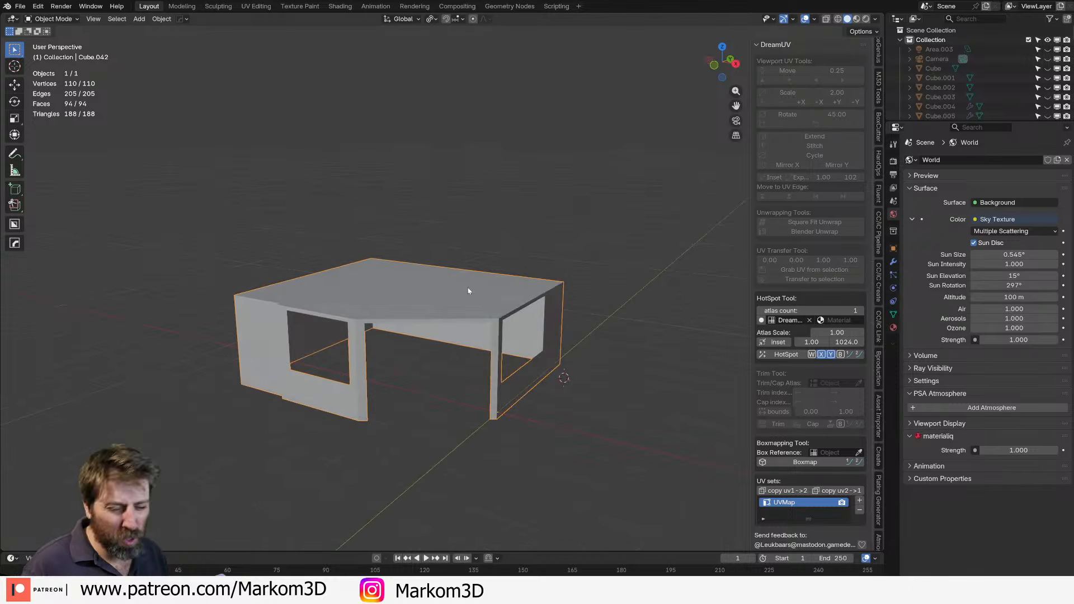
scroll(470, 267, down, 2)
middle_drag(444, 342, 458, 351)
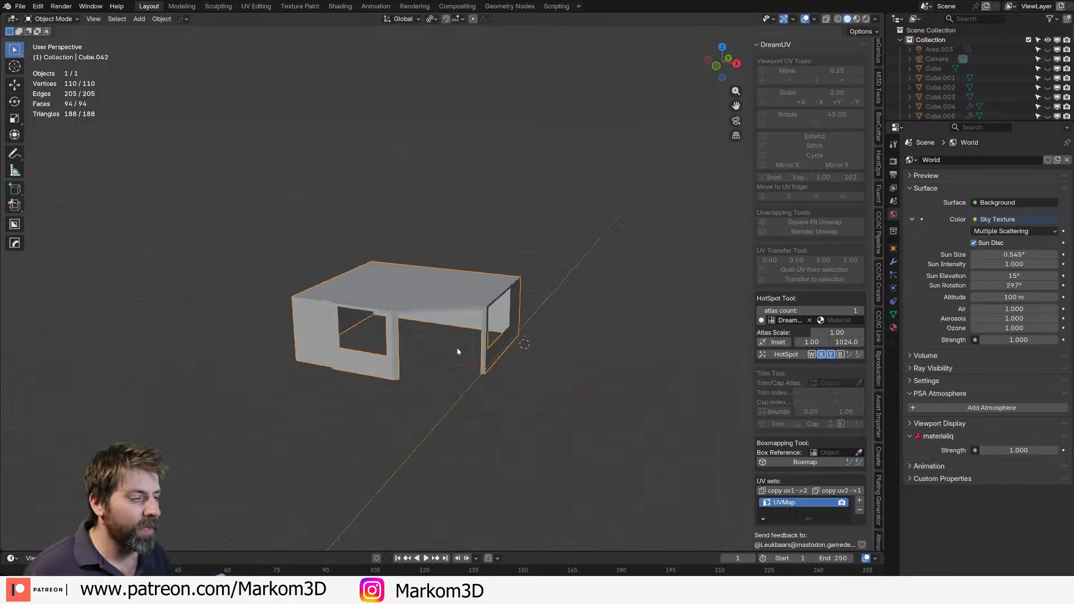
scroll(449, 349, up, 3)
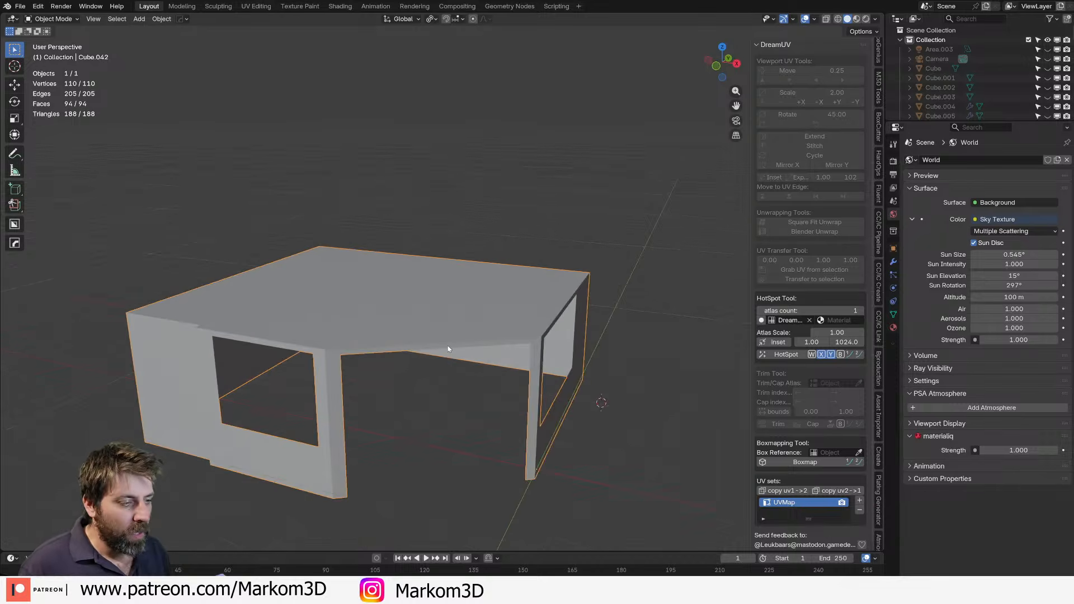
key(KP_Divide)
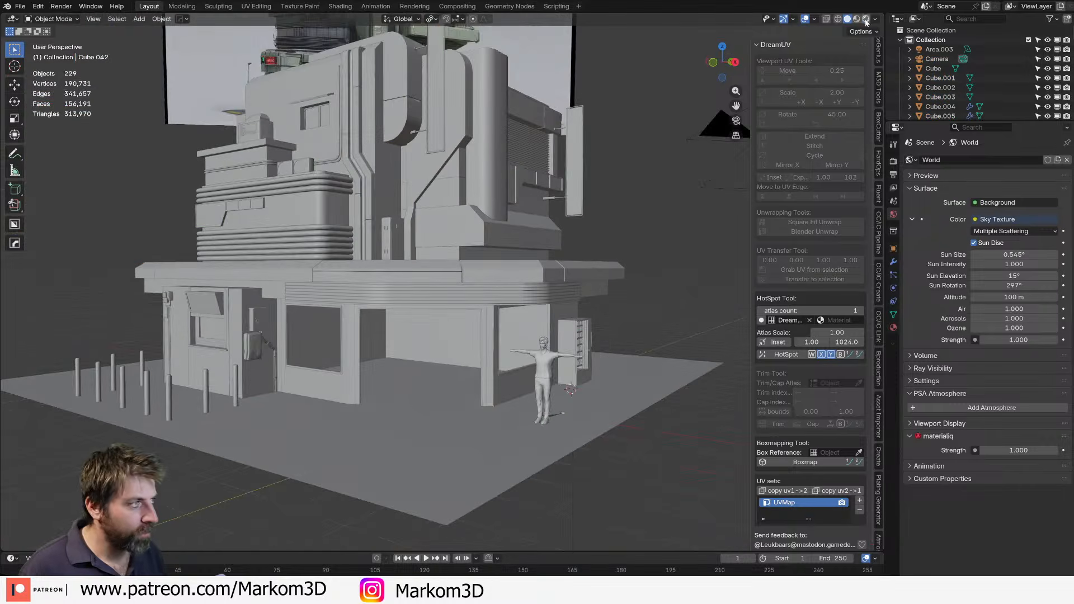
click(866, 22)
scroll(486, 347, up, 4)
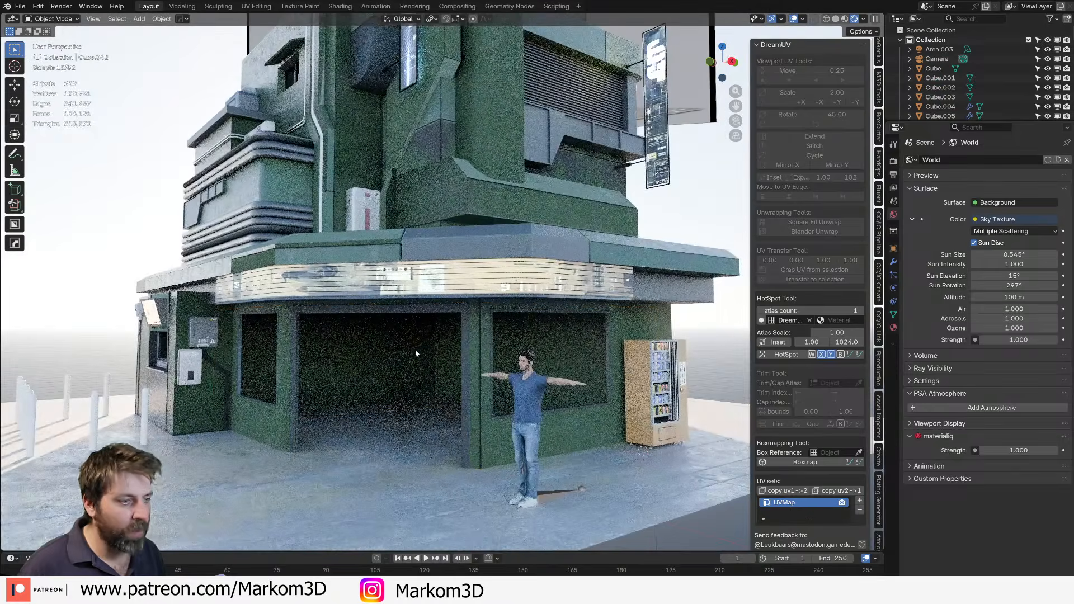
Replace the interior room's MDUV_M_W2_Grey material with a new material named Mat_WhiteWalls.
click(415, 354)
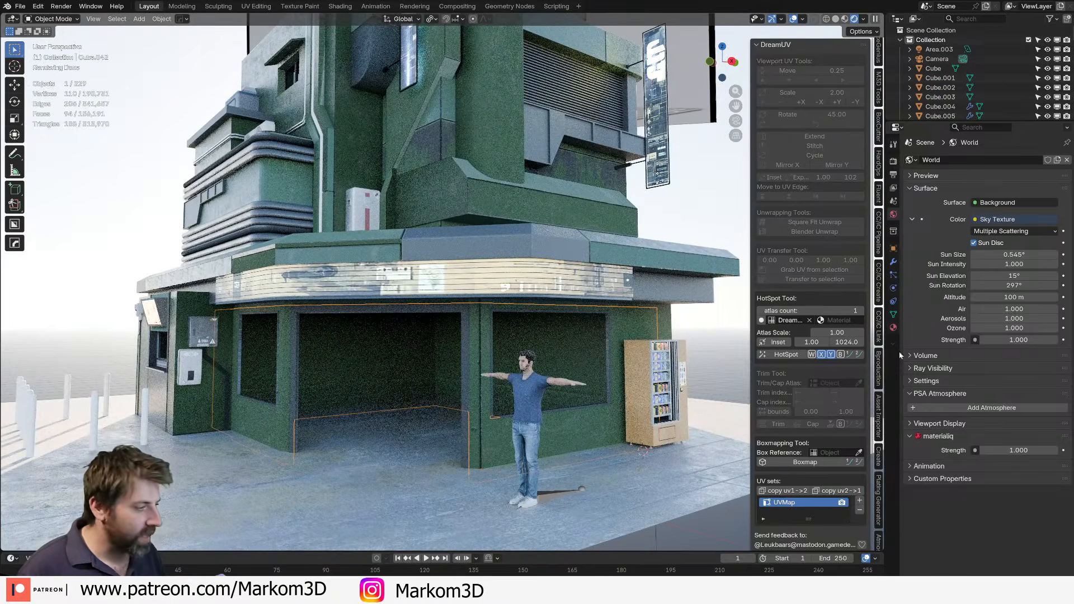
click(893, 328)
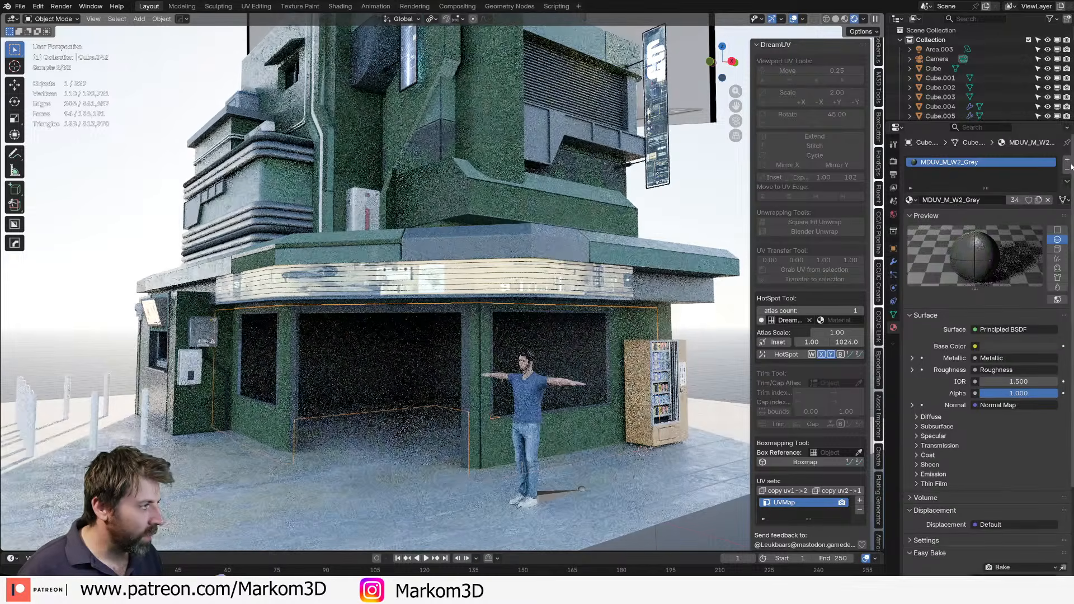
click(1067, 161)
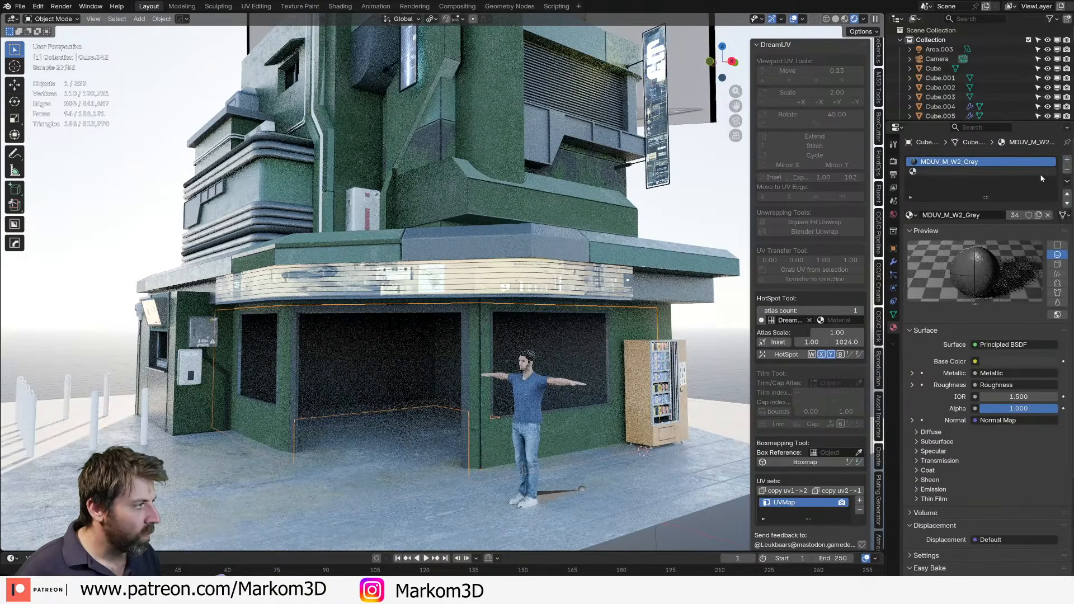
click(1067, 170)
click(985, 200)
double_click(970, 200)
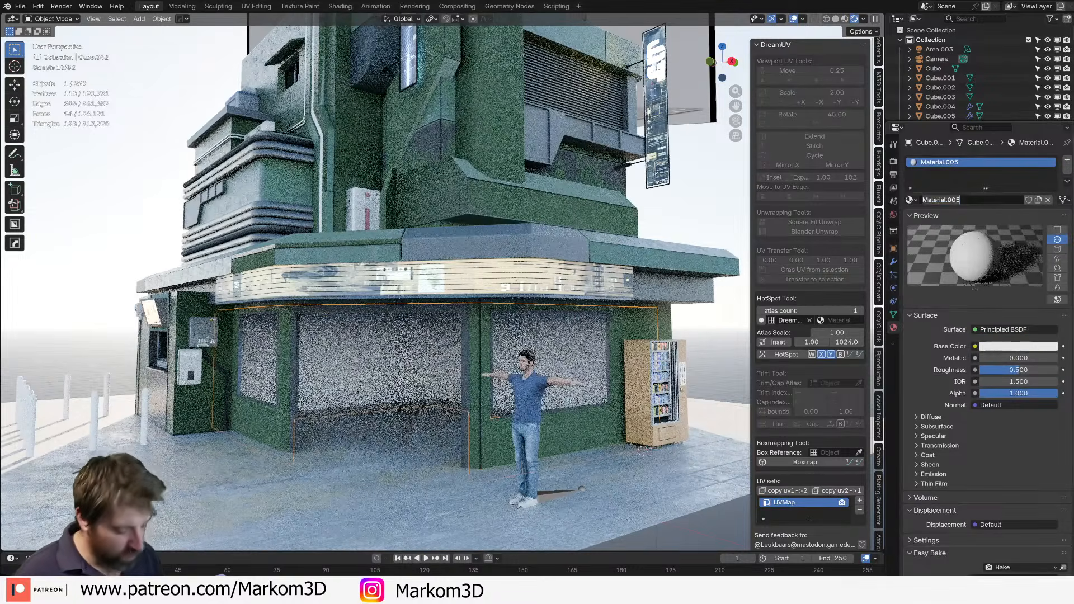
text(Mat_W)
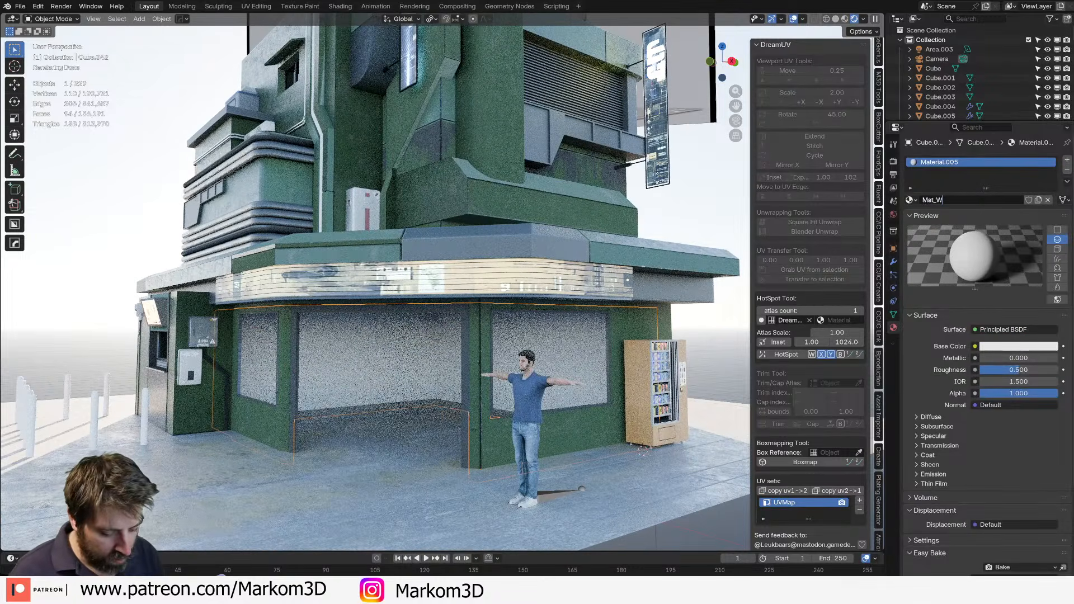
text(hiteWalls)
key(Return)
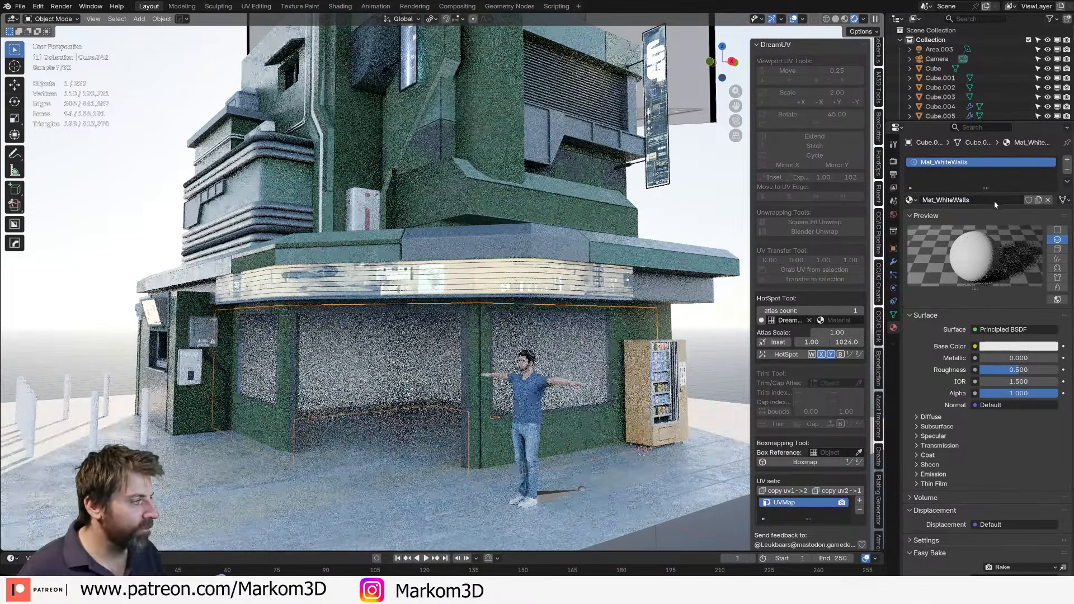
Examine the rendered shopfront and its interior walls and concrete floor from several angles.
scroll(514, 449, down, 3)
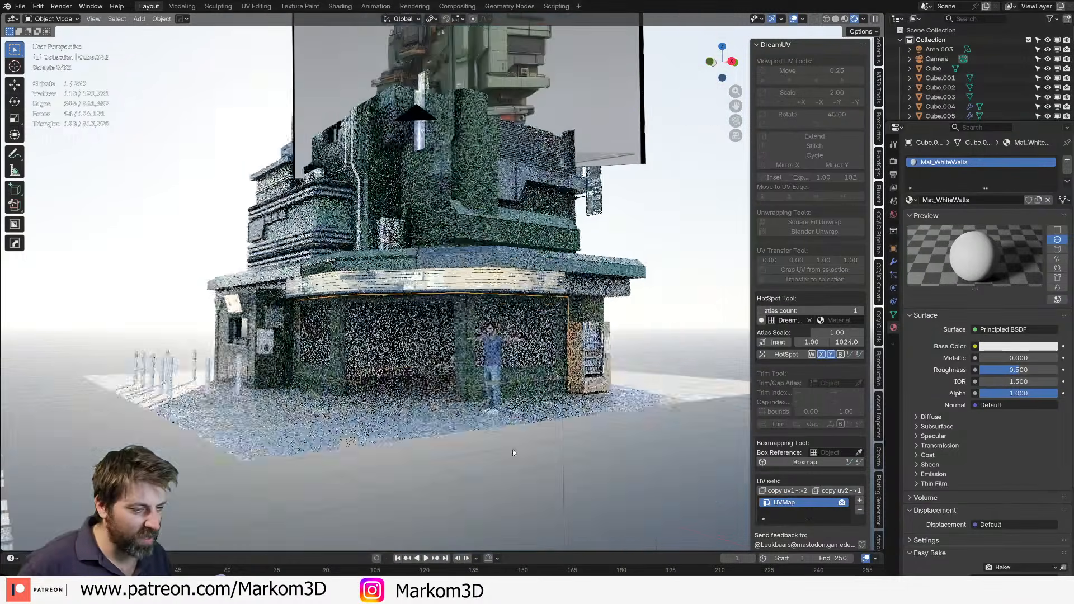
middle_drag(511, 451, 573, 460)
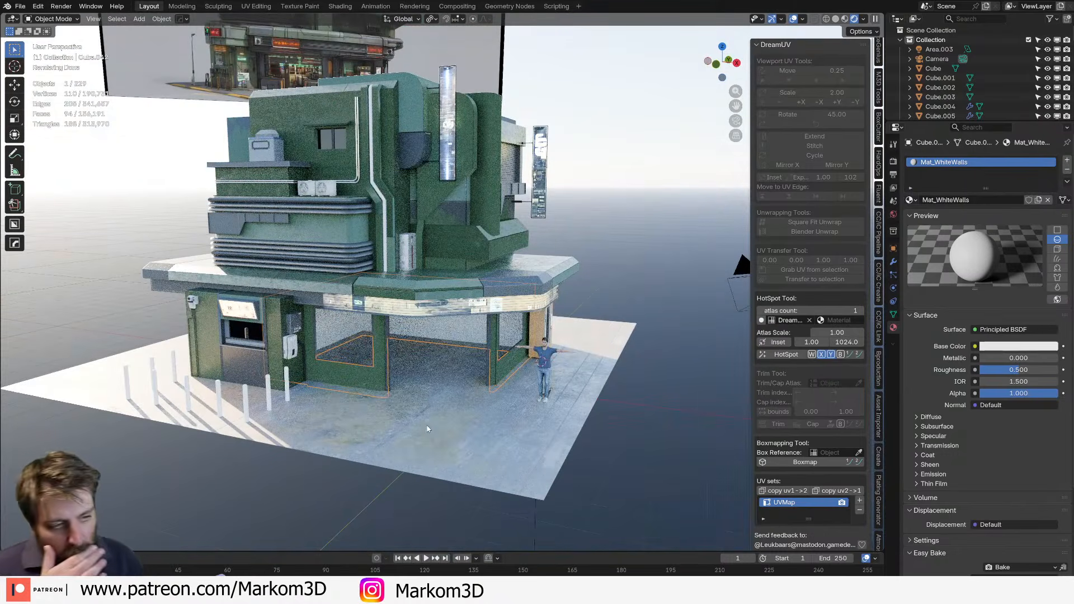
scroll(428, 429, up, 1)
shift+middle_drag(428, 429, 391, 421)
scroll(391, 420, up, 3)
shift+middle_drag(393, 534, 406, 424)
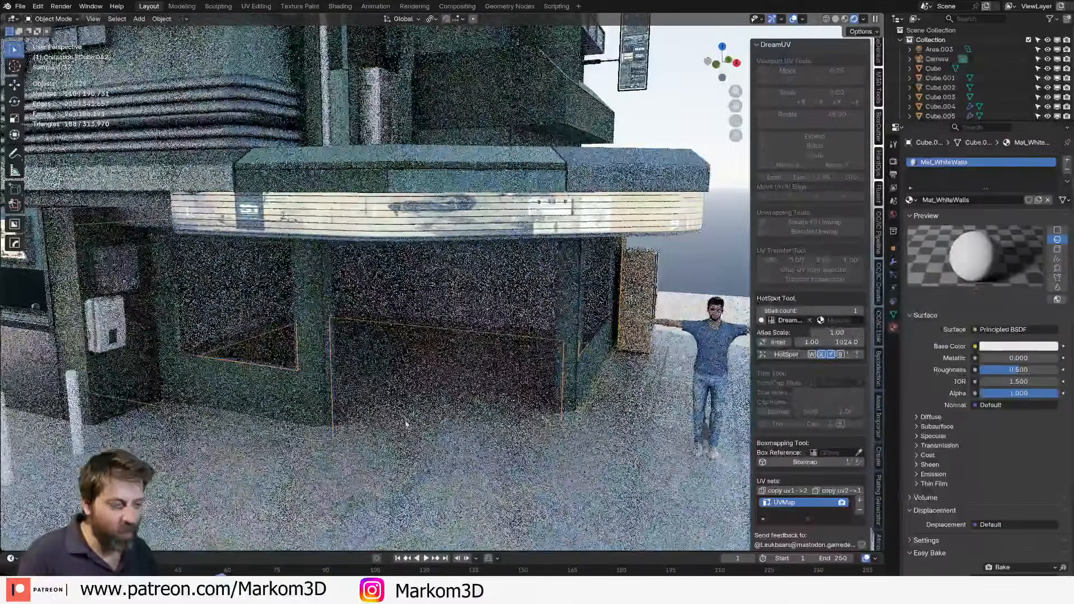
click(406, 421)
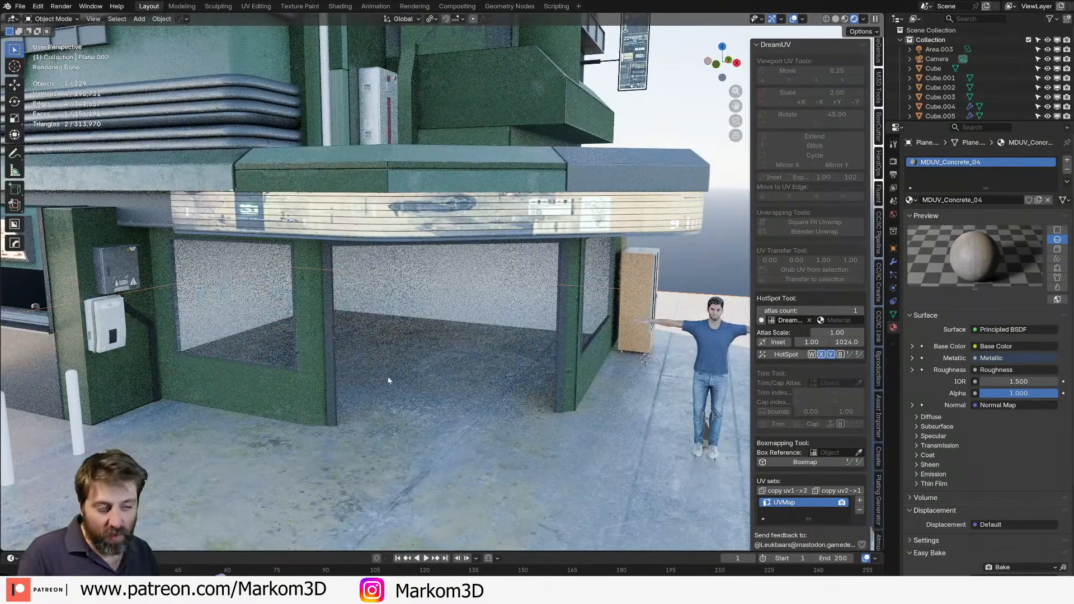
middle_drag(459, 313, 448, 311)
Open the shopfront's interior room for mesh editing and show it from the front in wireframe shading.
click(455, 311)
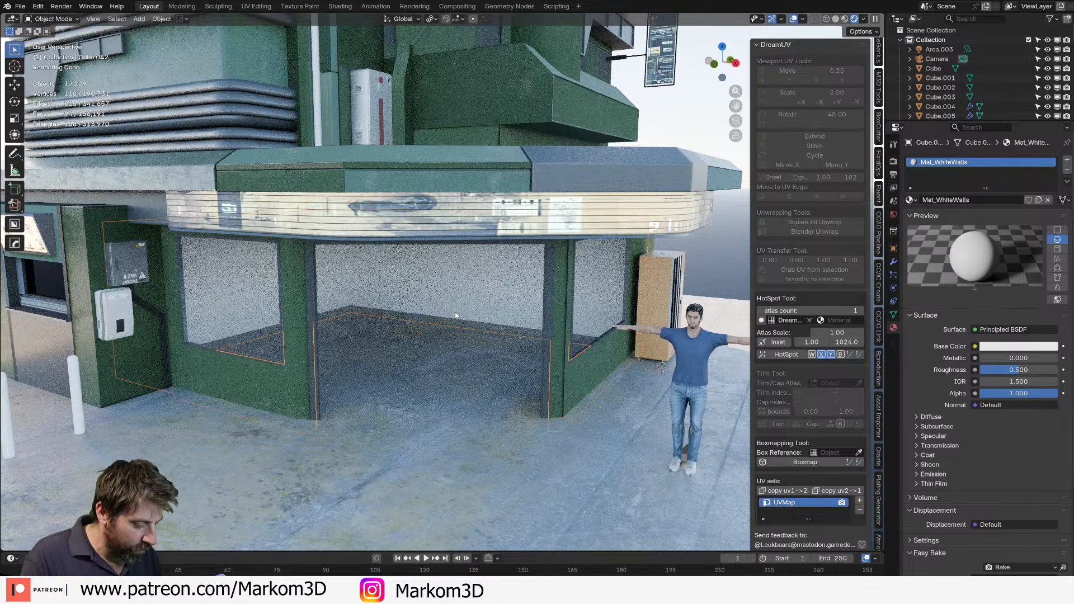
key(KP_7)
key(Tab)
key(z)
click(392, 312)
scroll(444, 335, down, 1)
middle_drag(443, 352, 401, 207)
scroll(400, 207, up, 2)
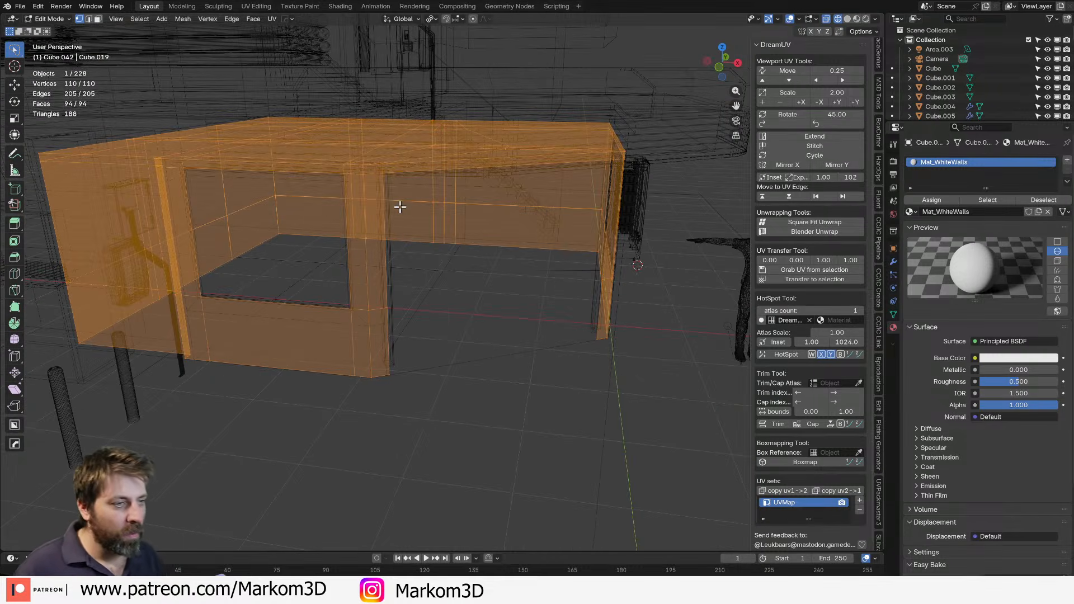
key(KP_1)
key(z)
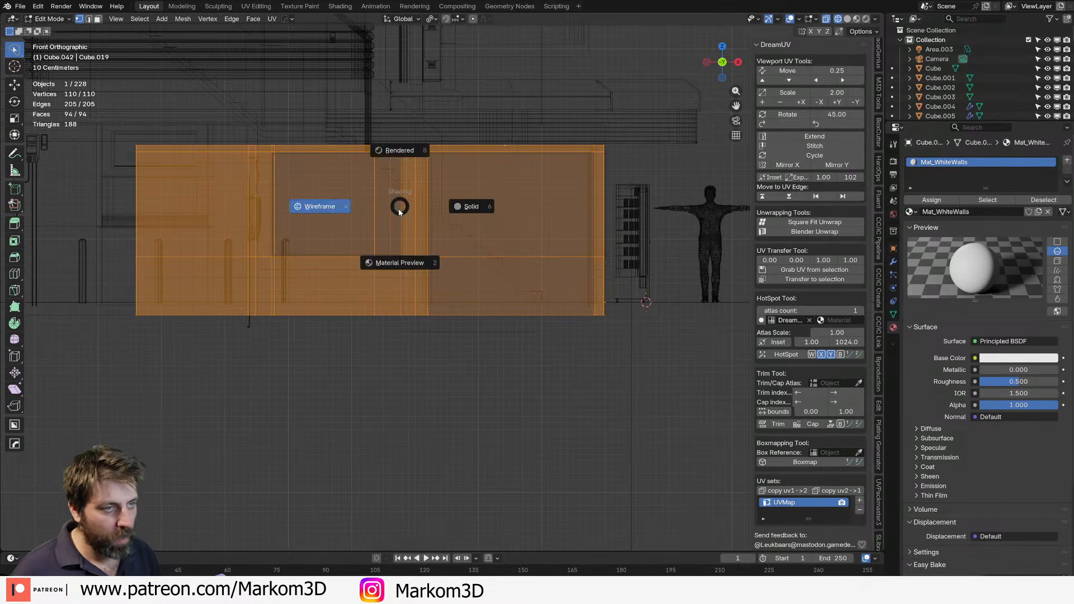
click(375, 209)
Duplicate only the room's ceiling geometry and move the copy about 2.79 m down along Z as a floor.
key(alt+a)
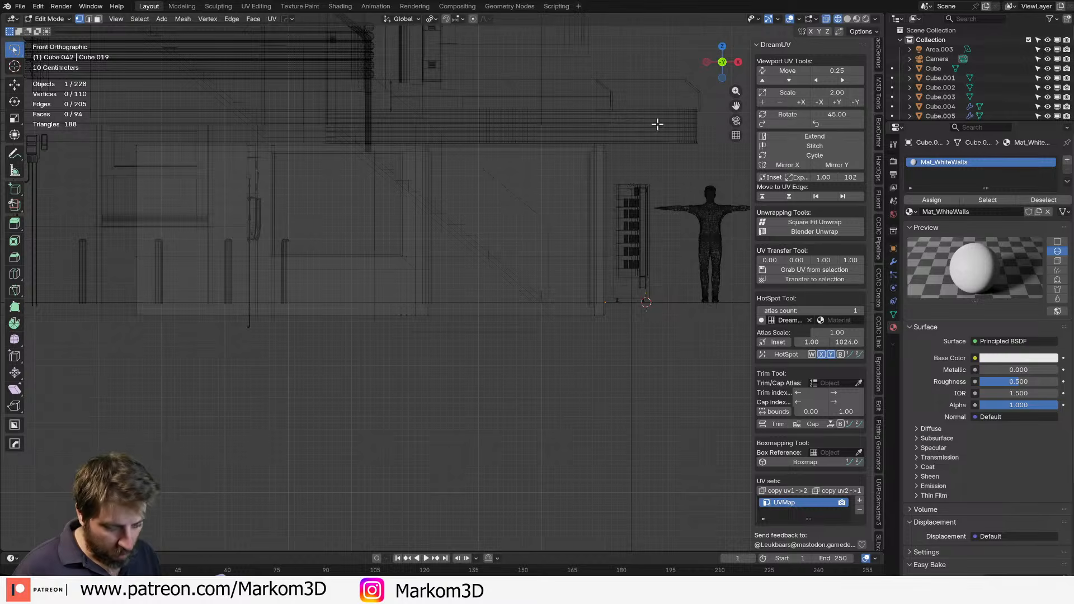
drag(656, 116, 122, 144)
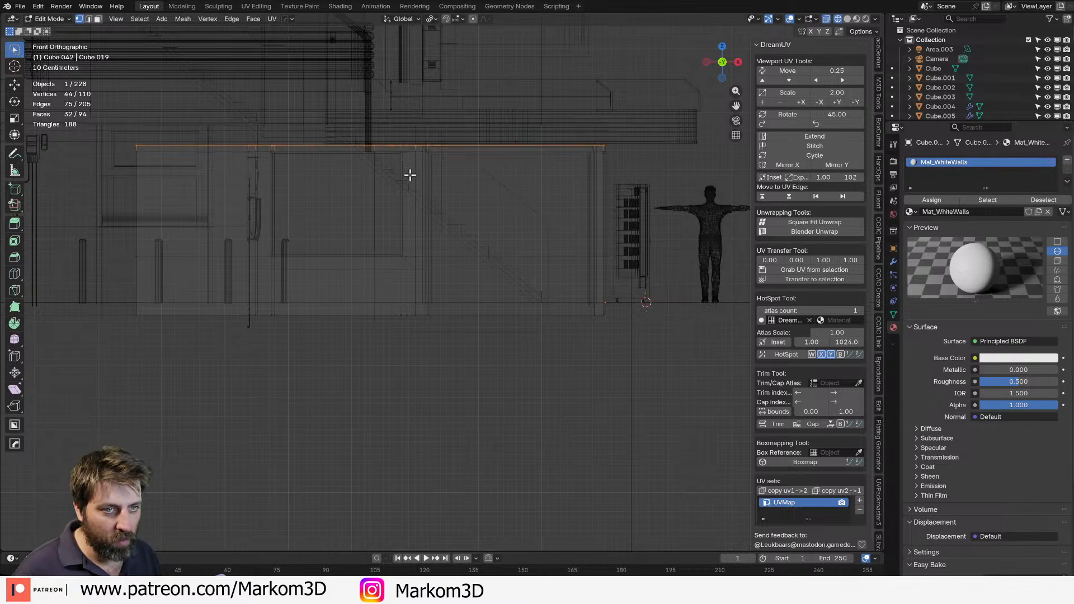
key(shift+d)
key(z)
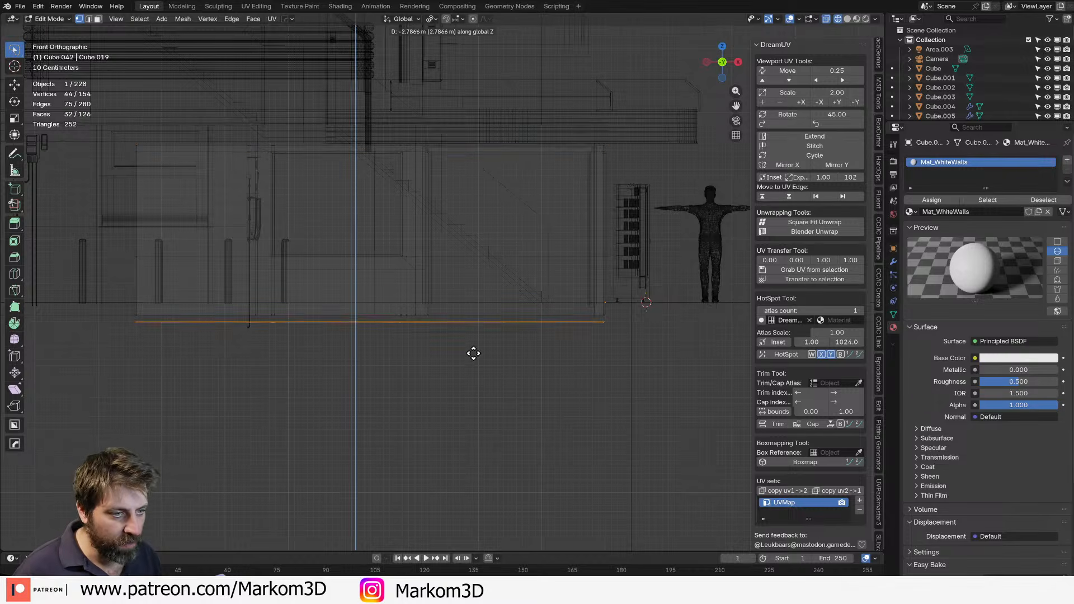
click(474, 353)
Try to flatten the new floor and the walls' lowest vertices together by scaling them to 0 along Z.
key(b)
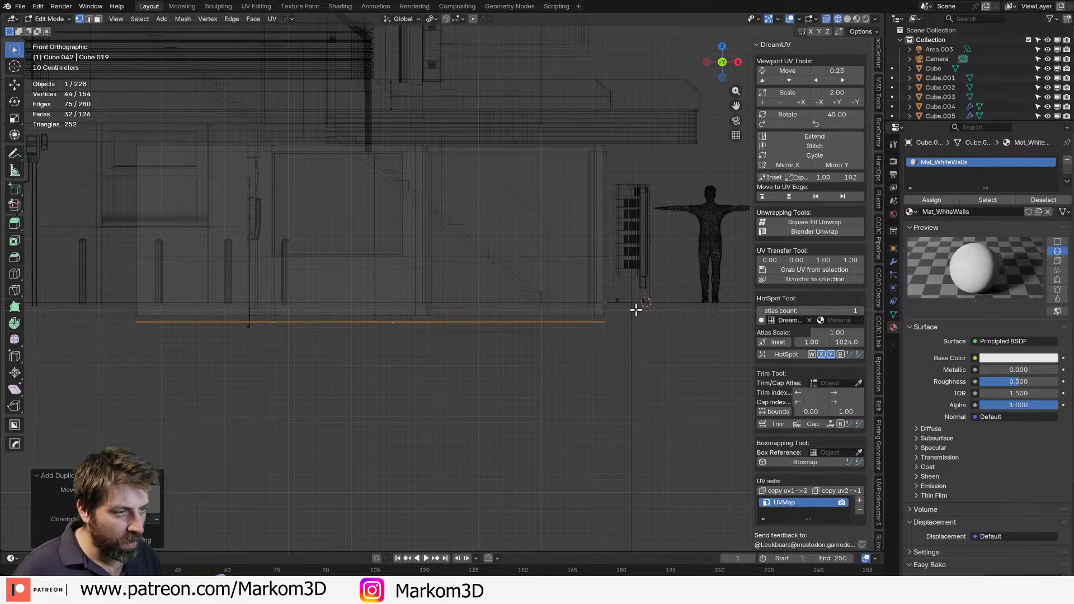
drag(636, 309, 15, 353)
key(s)
key(z)
key(0)
key(Return)
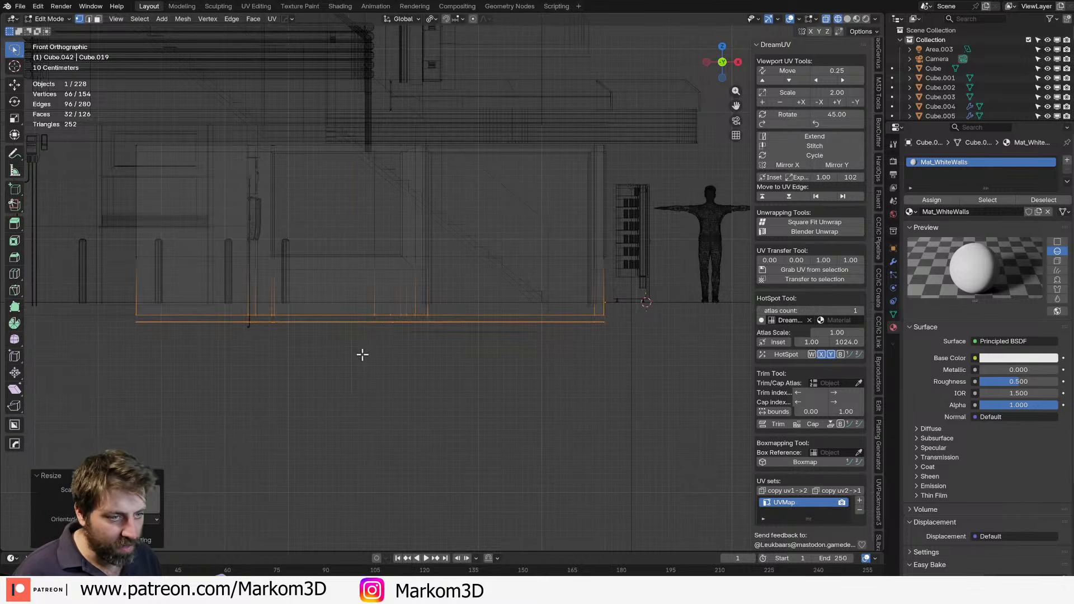
Change the pivot to Median Point, flatten the floor and wall bottoms along Z, and merge them by distance.
click(437, 15)
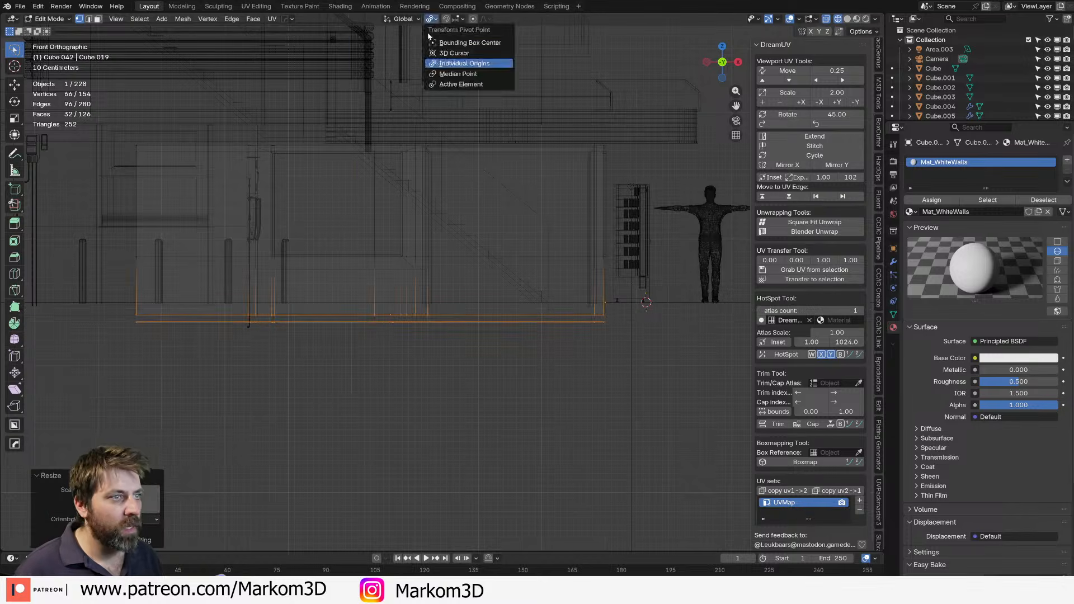
click(456, 68)
key(s)
key(z)
click(586, 218)
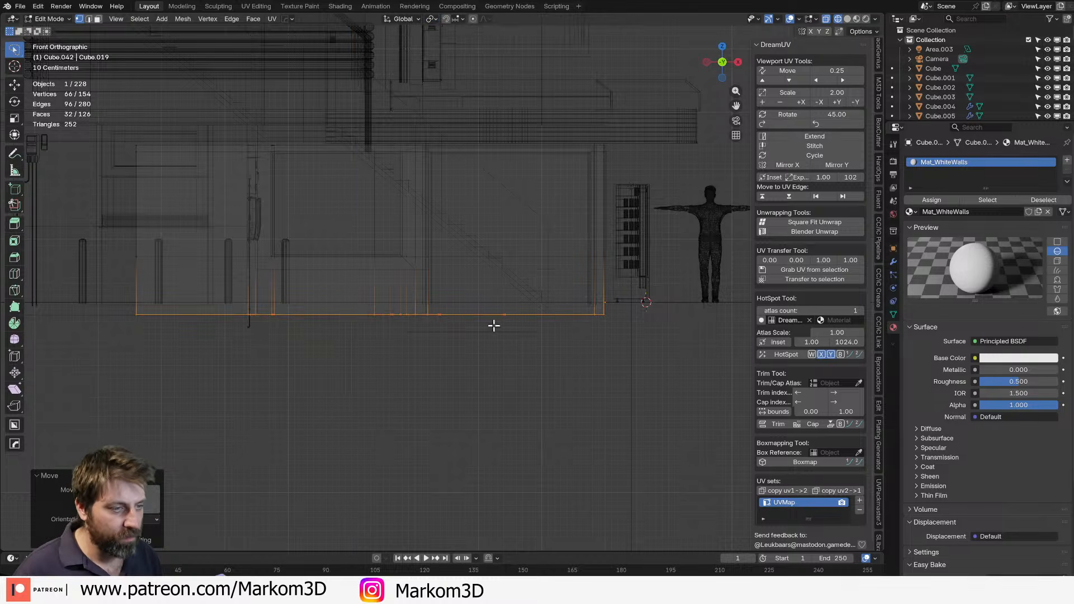
key(m)
click(490, 331)
Return to solid shading and raise the room's floor about 0.25 m along Z.
middle_drag(491, 333, 530, 357)
key(z)
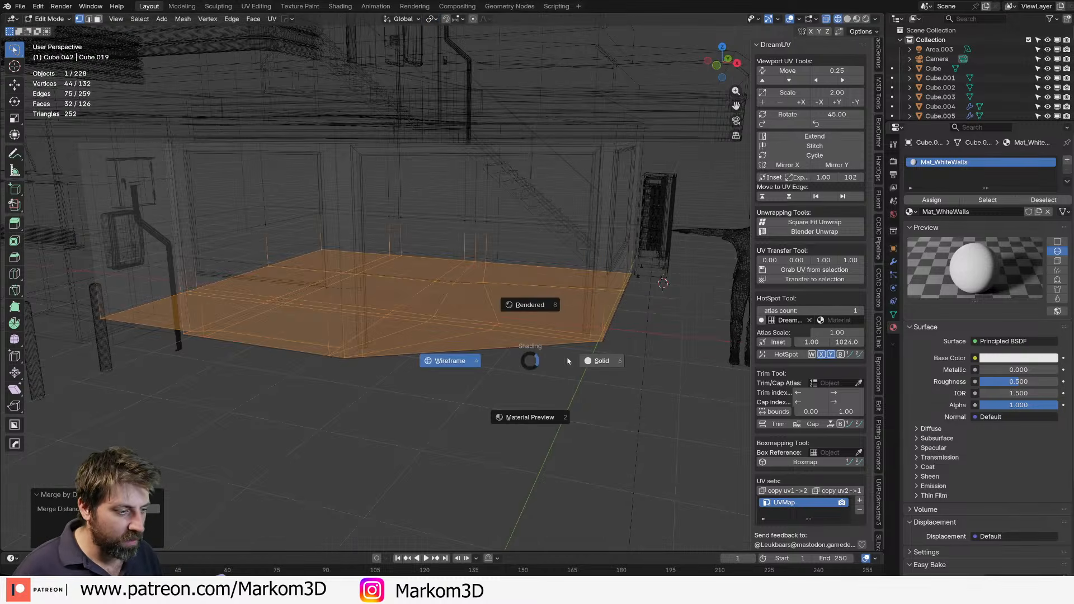
click(560, 403)
key(g)
key(z)
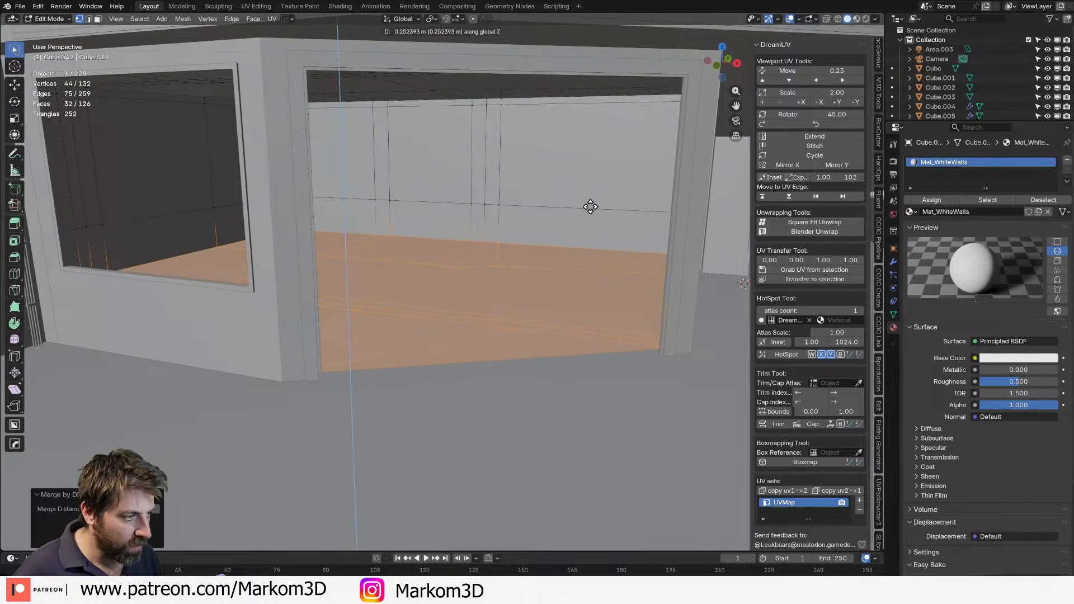
click(597, 176)
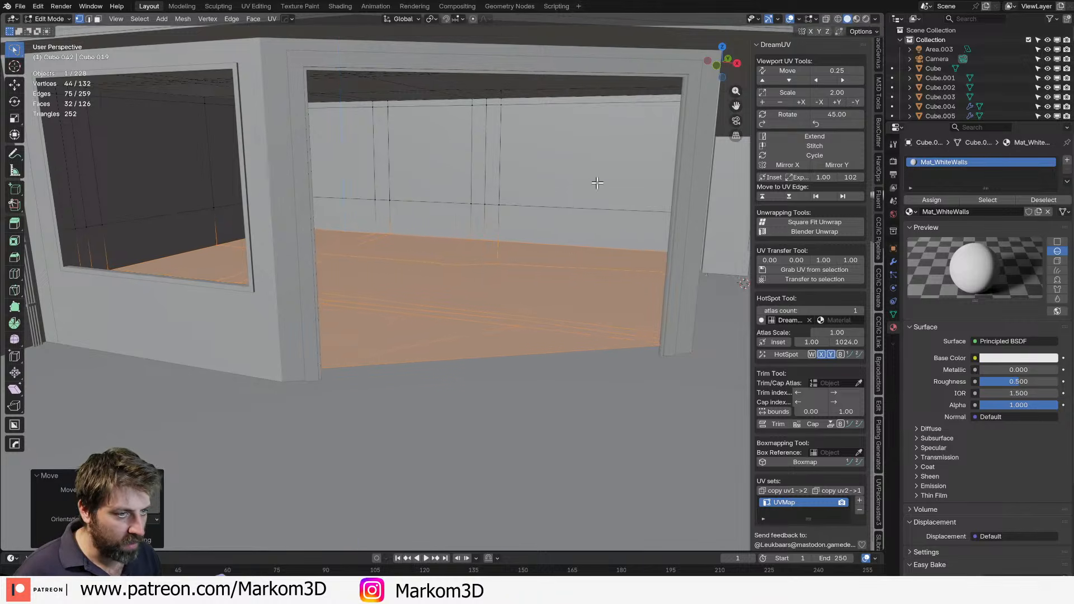
Extrude the floor's front edge at the doorway downward along Z as a threshold and leave mesh editing.
middle_drag(571, 286, 552, 269)
key(2)
click(442, 331)
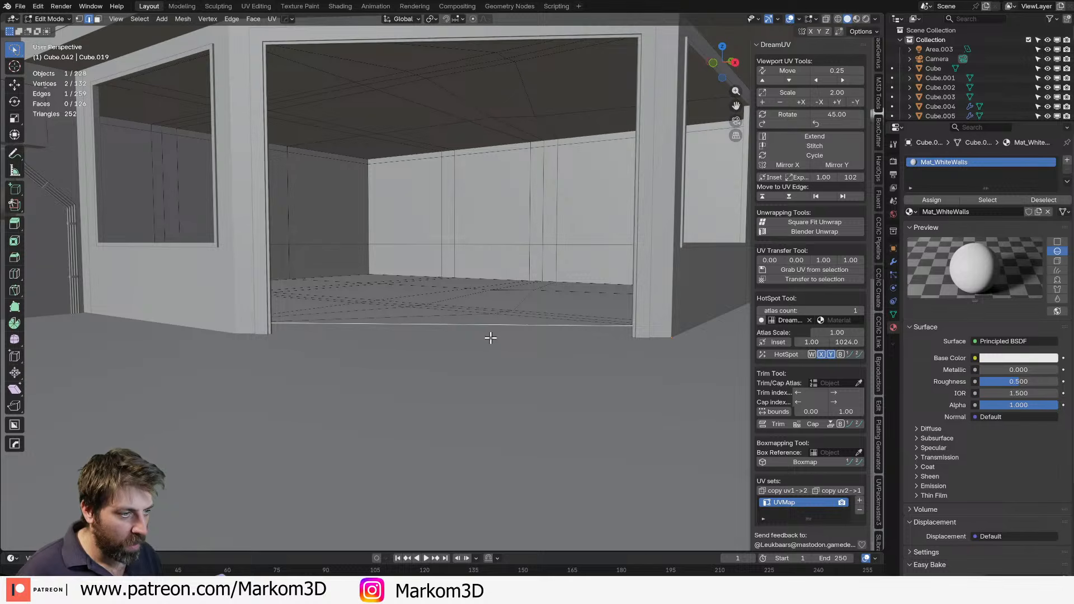
key(e)
key(z)
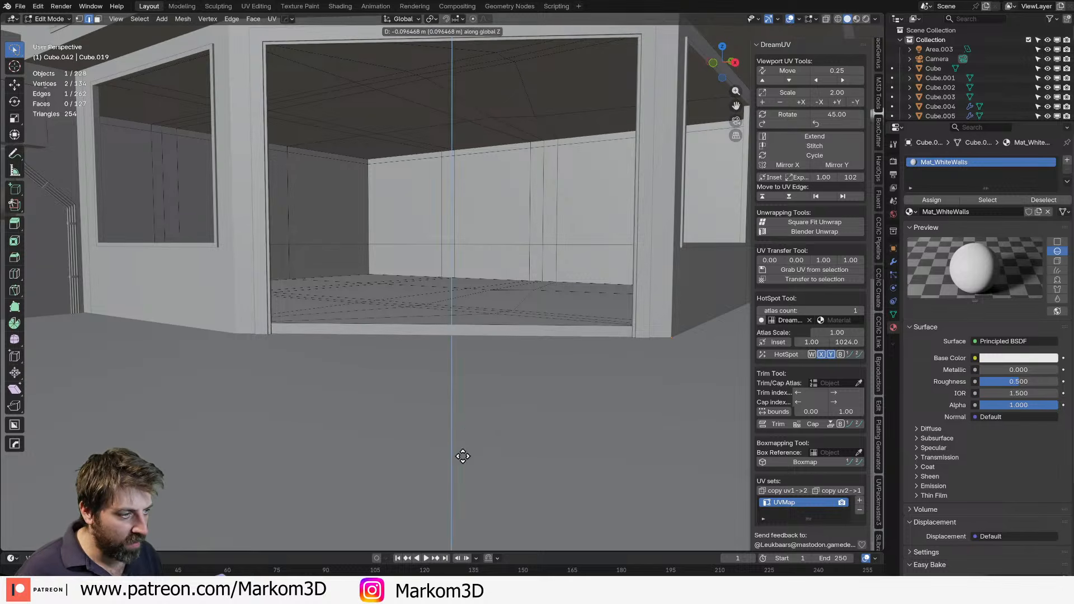
click(452, 398)
key(Tab)
Lower the concrete ground plane slightly along Z.
scroll(453, 397, down, 8)
middle_drag(453, 397, 436, 326)
scroll(457, 340, up, 5)
click(440, 338)
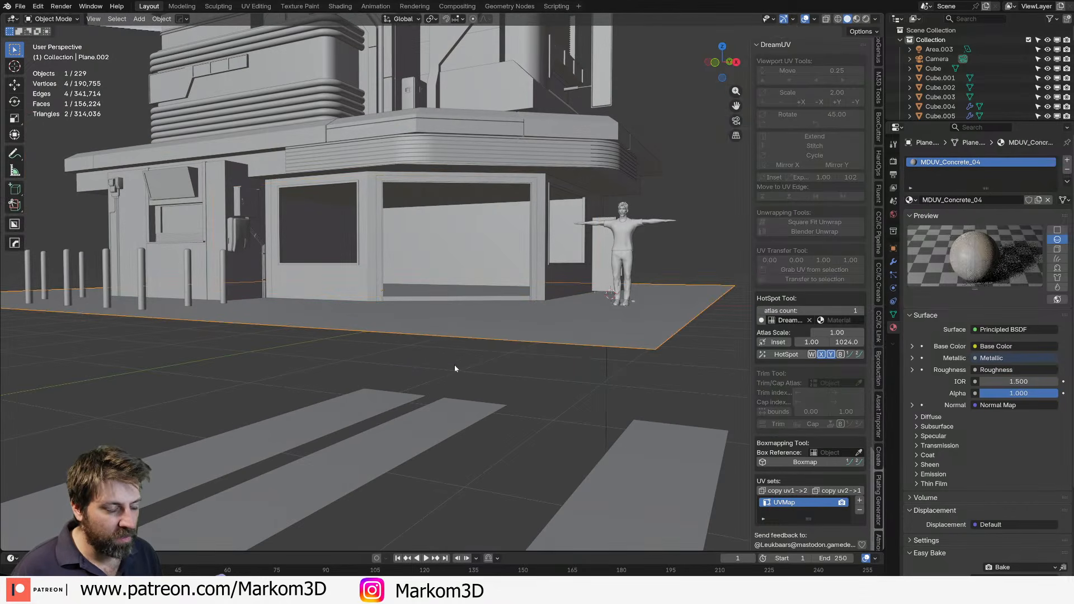
key(g)
key(z)
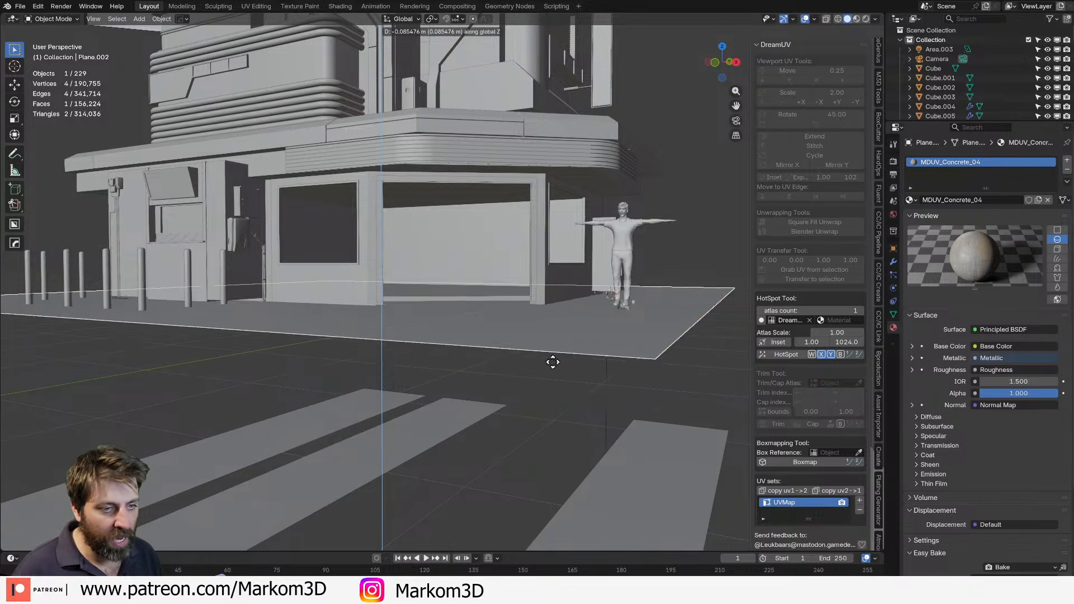
click(573, 343)
Select the interior room and examine its new floor and threshold in rendered shading.
middle_drag(503, 313, 461, 348)
scroll(447, 339, down, 1)
click(377, 297)
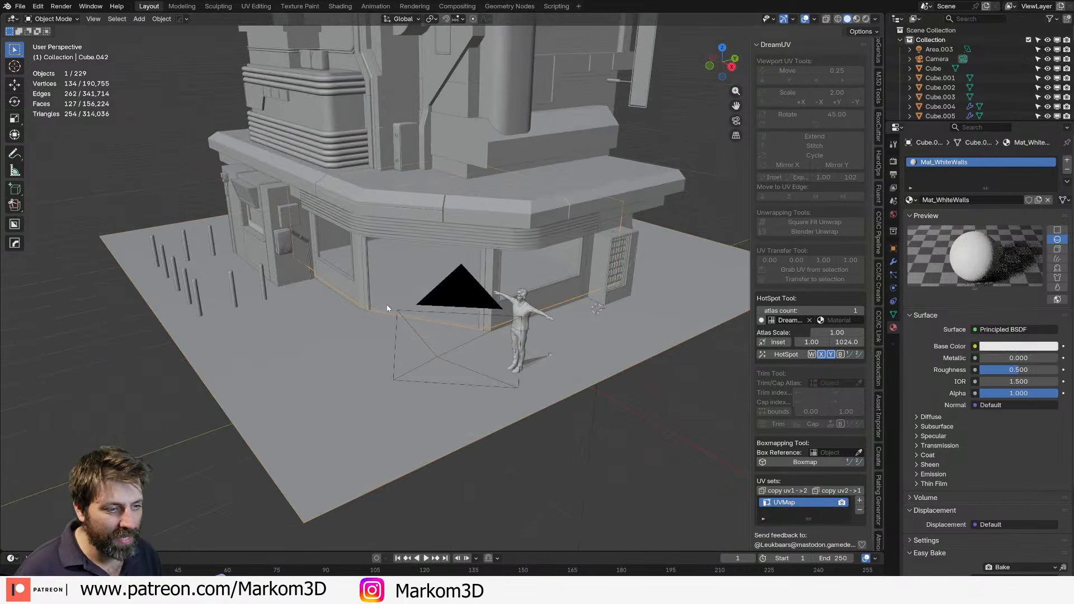
key(KP_Decimal)
click(865, 19)
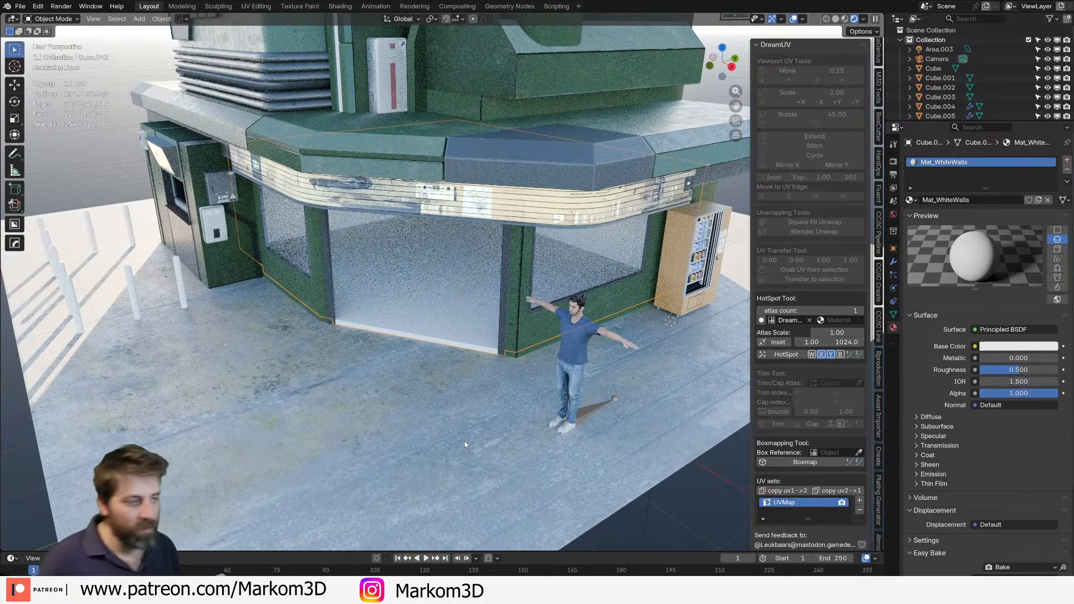
middle_drag(358, 342, 399, 338)
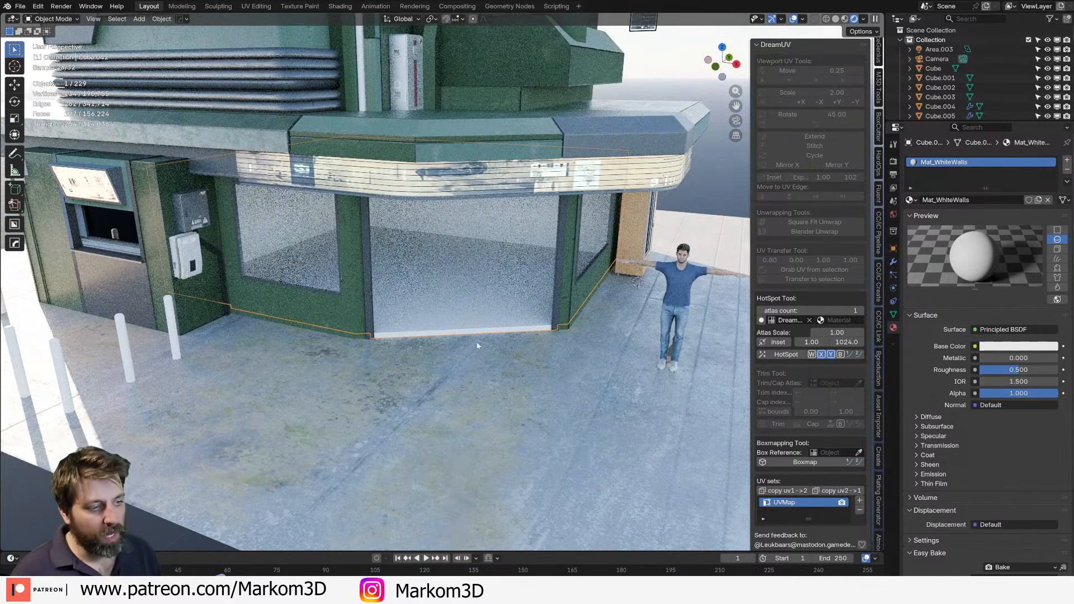
scroll(421, 323, up, 2)
scroll(420, 324, down, 3)
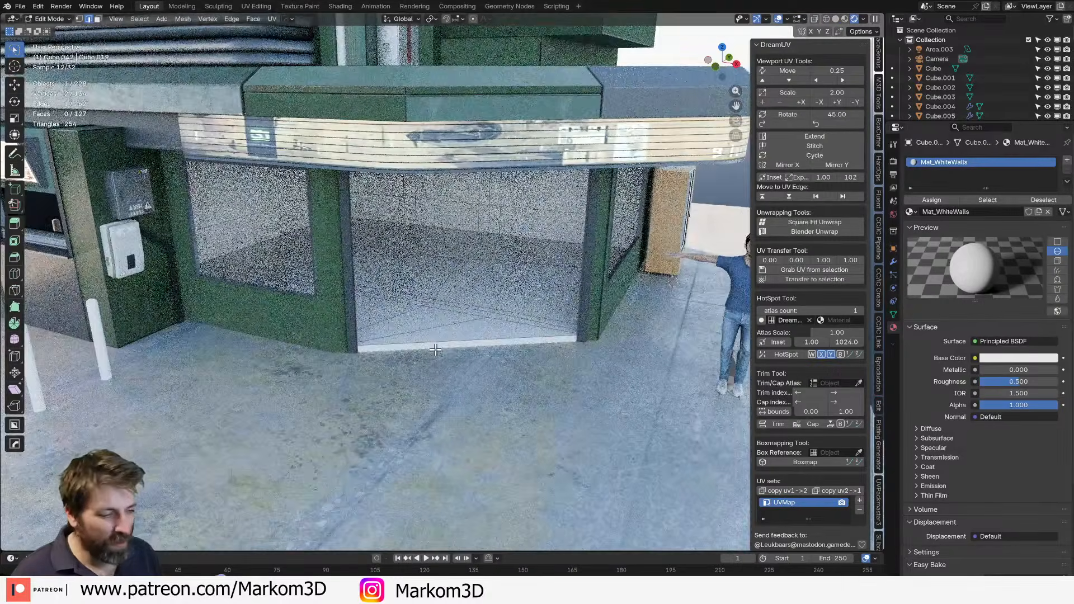
Select the room's floor and threshold geometry in a wireframe side view and flatten it along Z.
key(Tab)
key(KP_3)
key(z)
key(4)
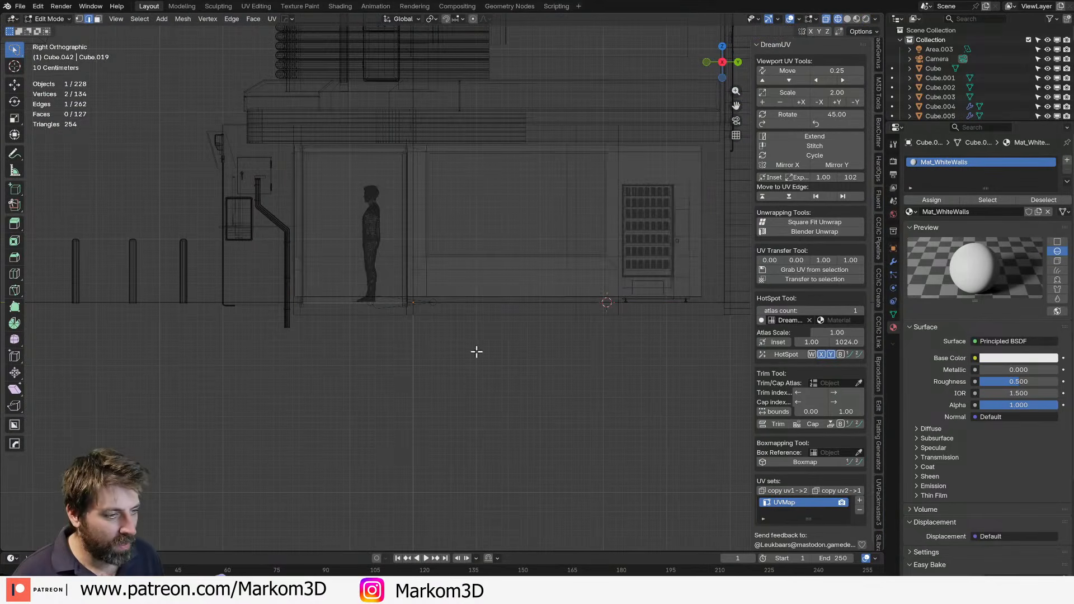
key(a)
key(alt+a)
key(b)
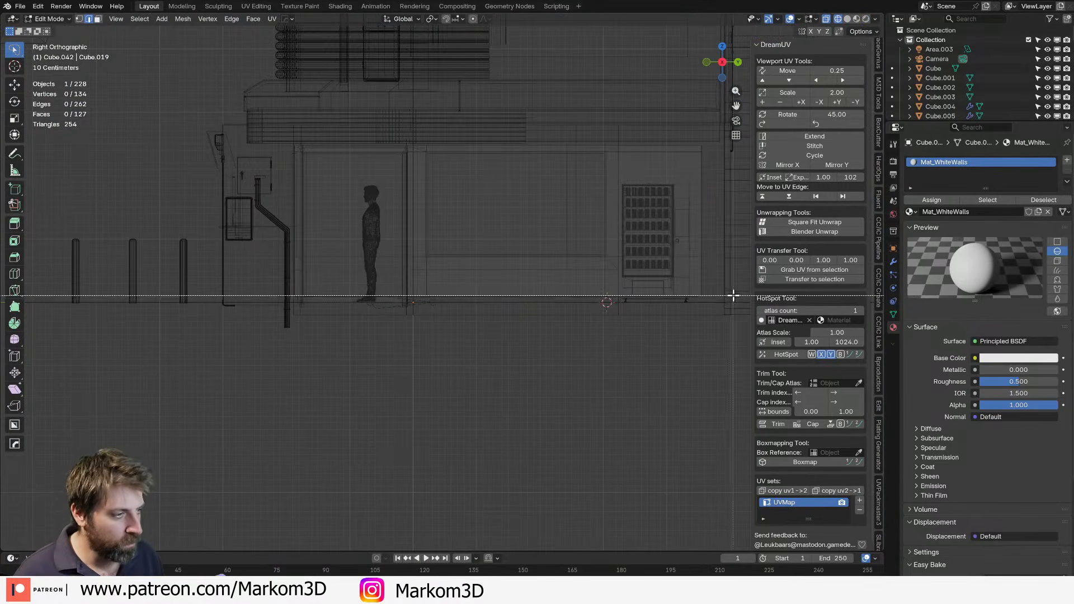
drag(734, 292, 237, 343)
key(s)
key(z)
click(494, 314)
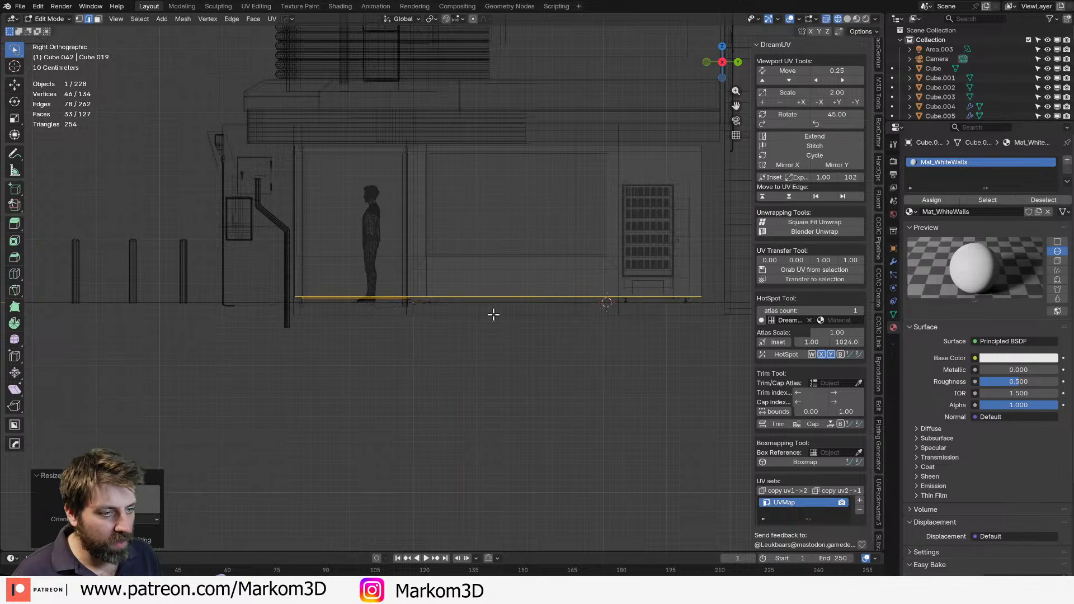
Lower the flattened floor along Z to ground level, fine-tune its height in solid shading, and leave mesh editing.
key(g)
key(z)
click(497, 362)
key(z)
click(543, 364)
mouse_move(545, 372)
middle_down()
mouse_move(578, 439)
mouse_move(405, 440)
middle_up()
scroll(578, 439, up, 4)
key(g)
key(z)
click(407, 442)
key(Tab)
Apply Shade Auto Smooth to the curved slatted sign band above the shopfront.
scroll(178, 411, down, 3)
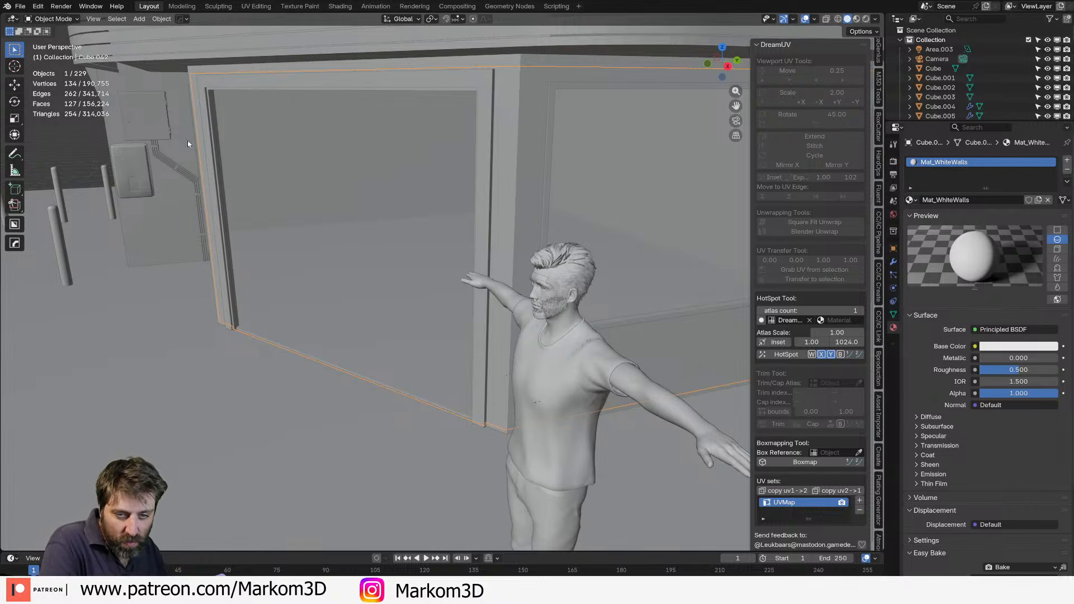
scroll(362, 175, down, 8)
click(362, 175)
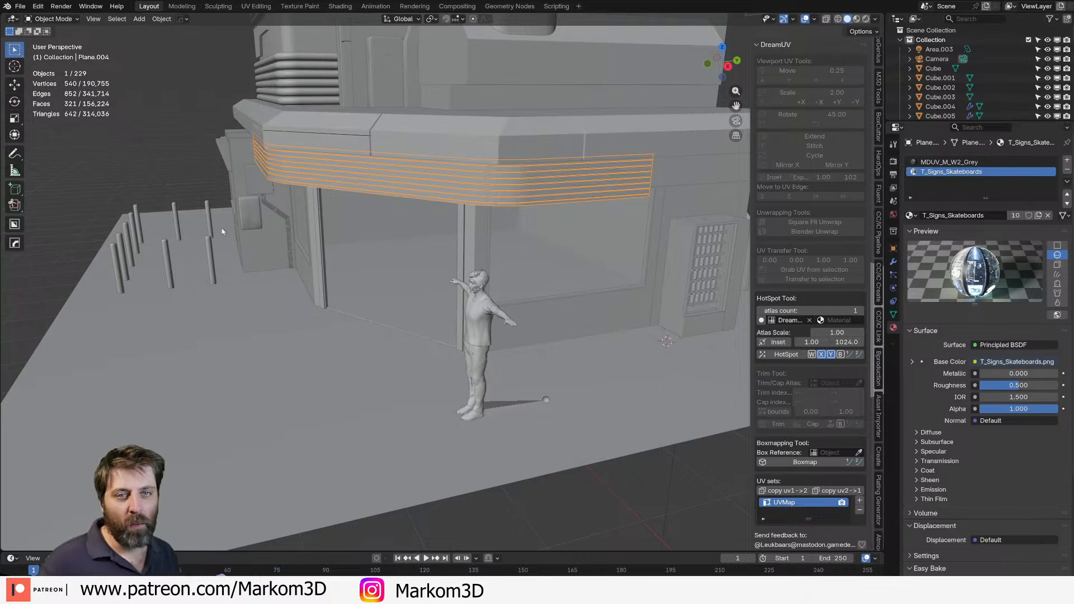
middle_drag(345, 235, 430, 237)
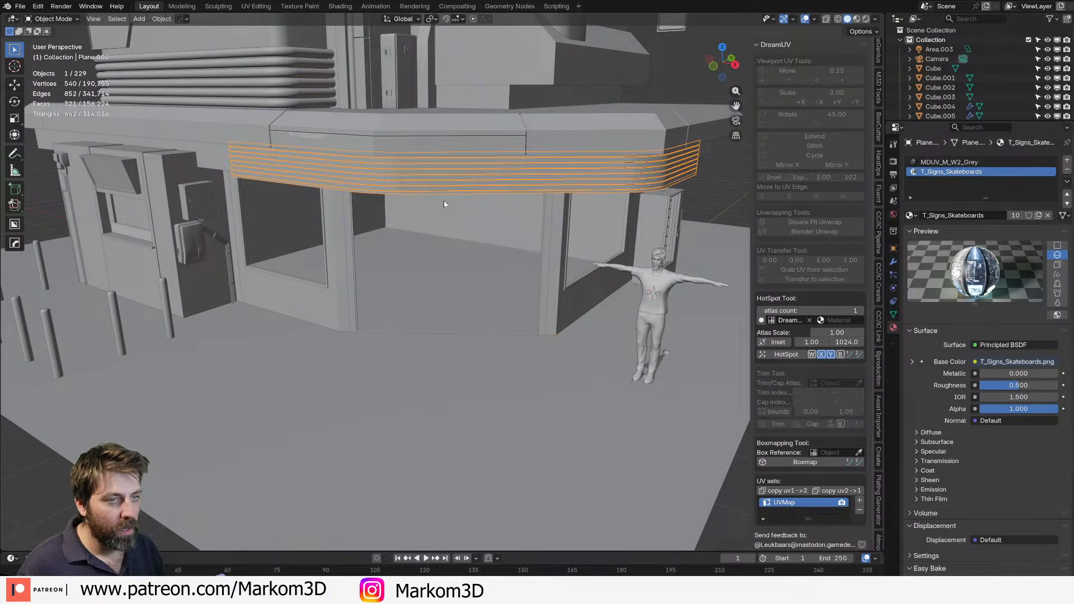
middle_drag(455, 193, 427, 271)
right_click(519, 253)
click(517, 259)
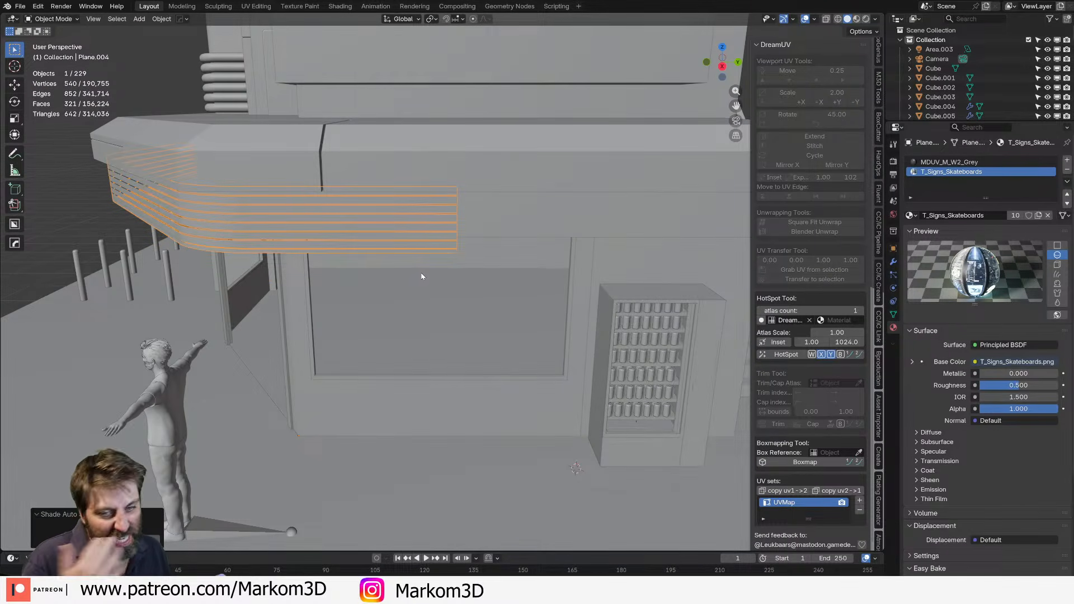
Study the bright white convenience-store image among Midjourney's "shop internal" results as an interior reference, and return to Blender.
middle_drag(373, 318, 357, 414)
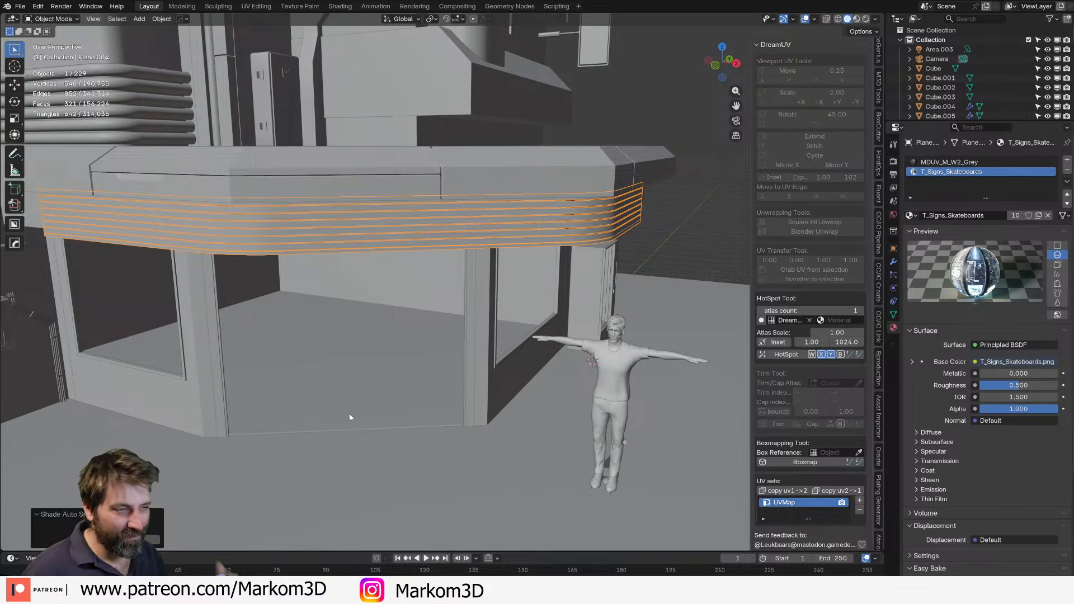
shift+middle_drag(311, 443, 399, 435)
scroll(420, 446, up, 2)
shift+middle_drag(355, 370, 400, 436)
scroll(398, 435, down, 4)
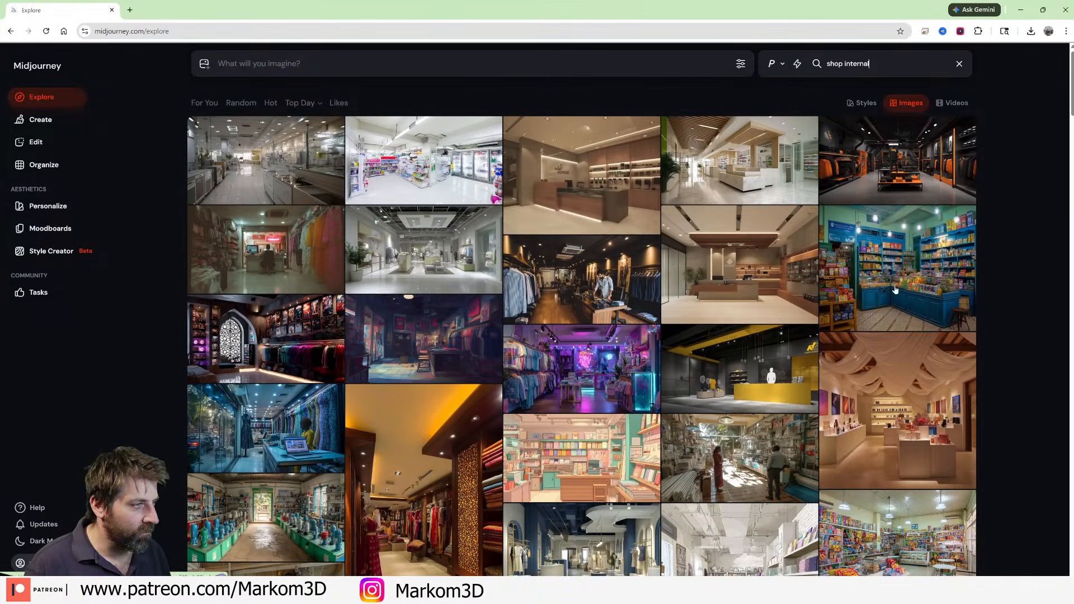
click(416, 155)
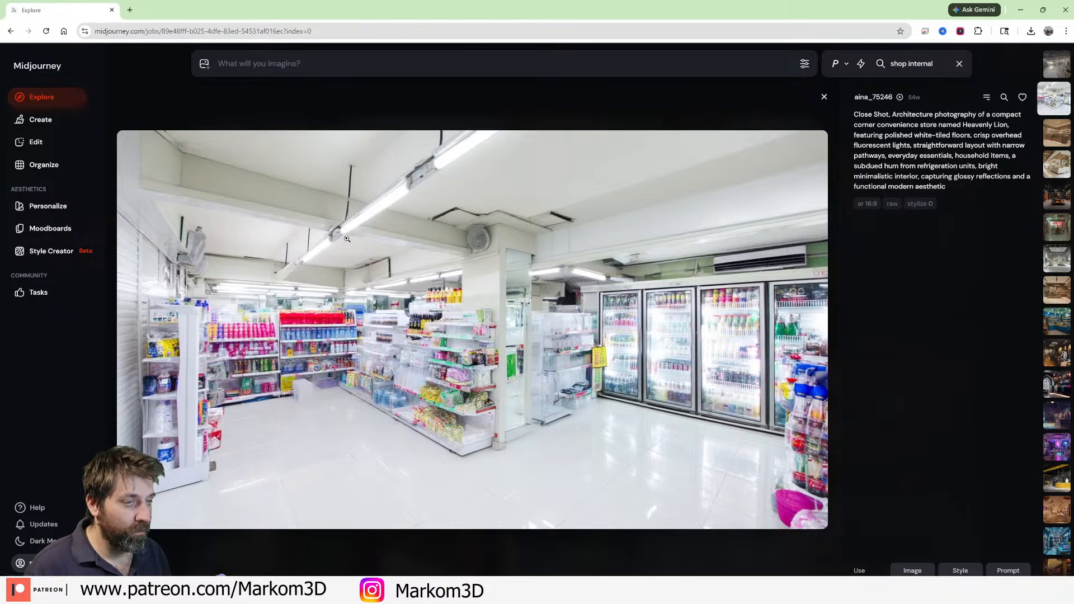
click(1021, 9)
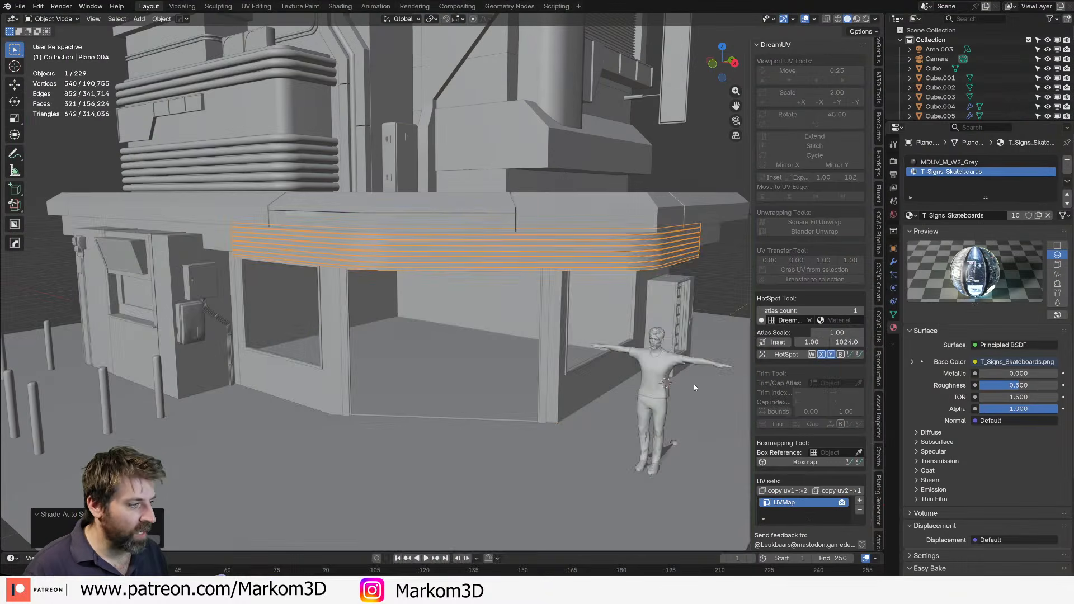
Open the interior room's mesh for editing, leaving the sign band's mesh as it is.
middle_drag(415, 396, 416, 357)
scroll(507, 377, up, 3)
scroll(416, 360, down, 8)
key(Tab)
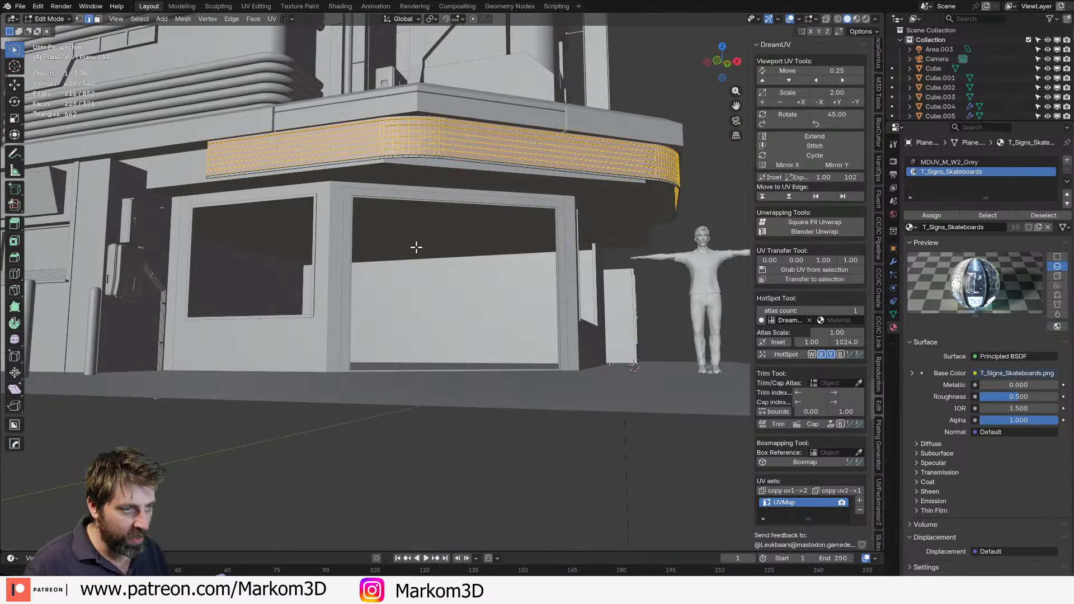
key(Tab)
click(430, 280)
key(Tab)
scroll(420, 275, up, 4)
Duplicate a rectangular ceiling face inside the room and move the copy slightly down along Z.
click(372, 234)
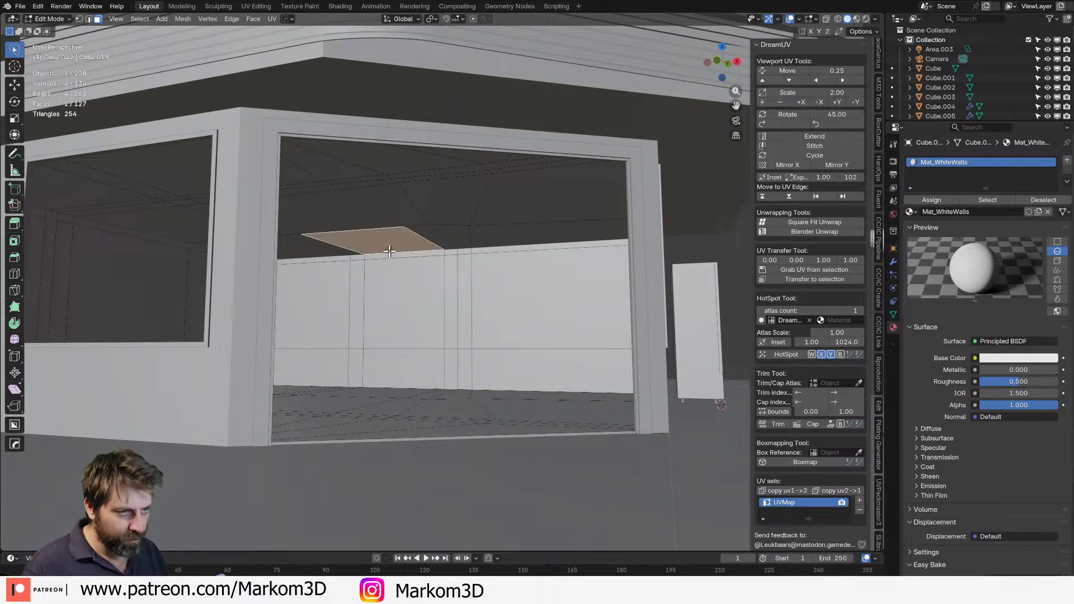
middle_drag(400, 258, 435, 263)
key(shift+d)
right_click(460, 307)
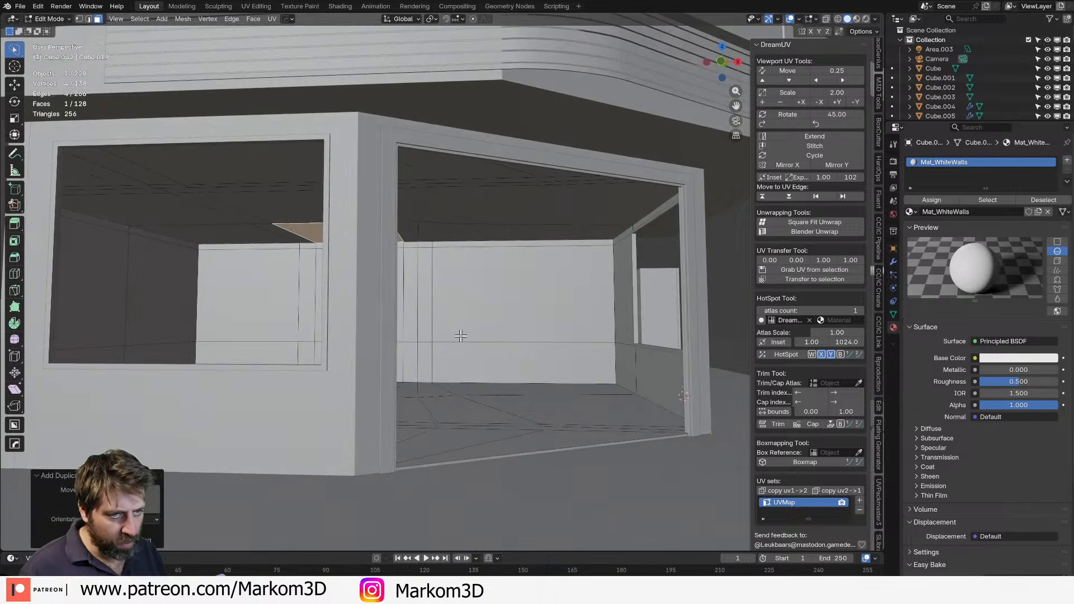
key(g)
key(z)
click(460, 344)
Narrow the duplicated ceiling panel by scaling it along X.
shift+middle_drag(461, 343, 540, 400)
middle_drag(539, 400, 574, 336)
key(s)
key(x)
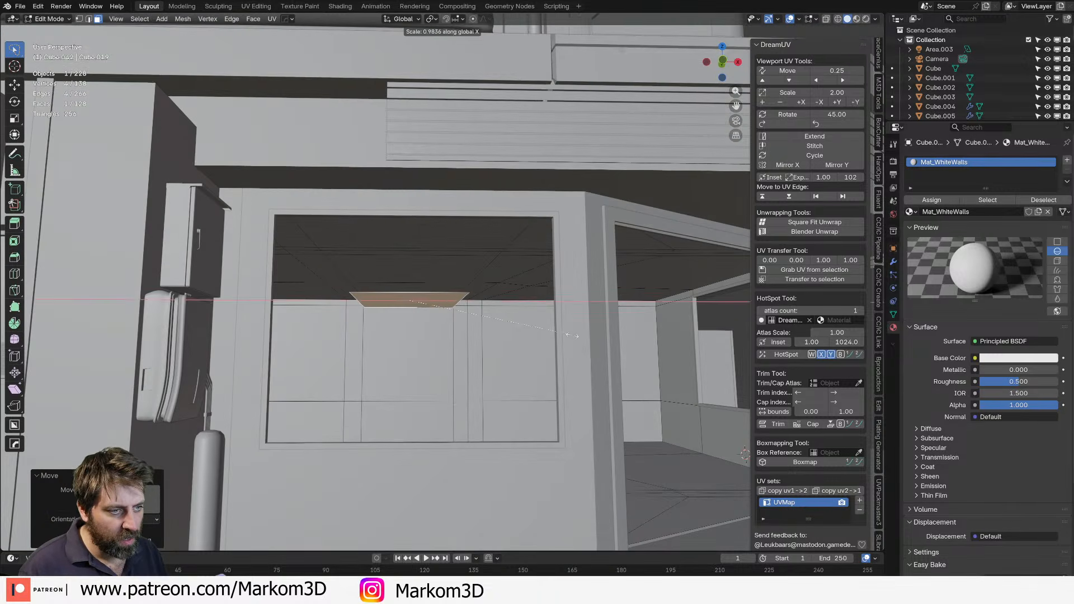
click(479, 329)
Straighten the ceiling panel's slanted side edge by scaling it to 0 along X.
key(2)
click(389, 305)
key(s)
key(x)
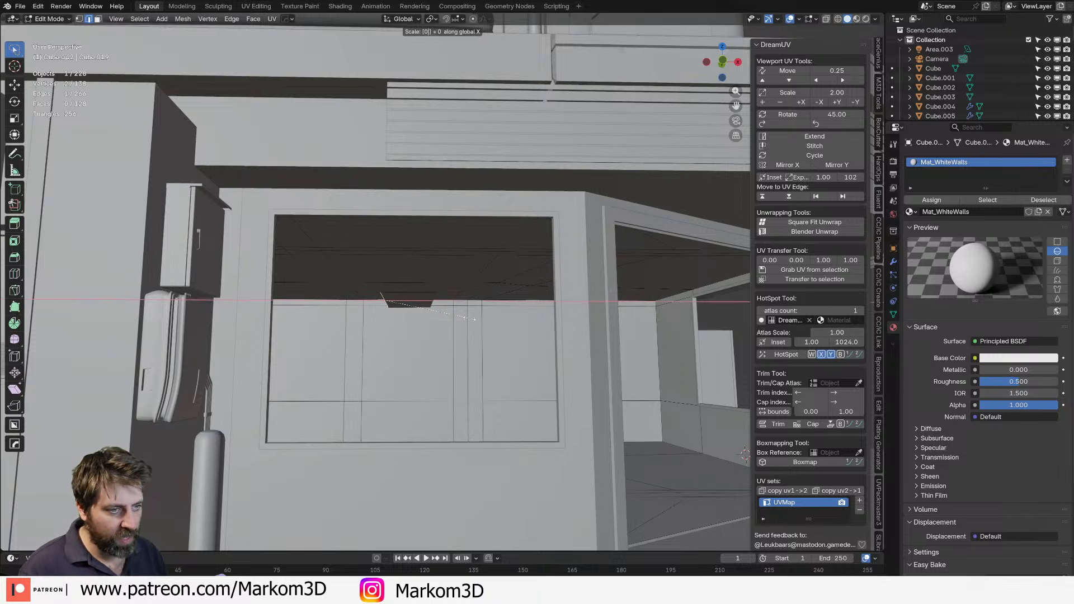
Flatten the two slanted side edges of the small ceiling panel by scaling them to 0 along X.
key(Return)
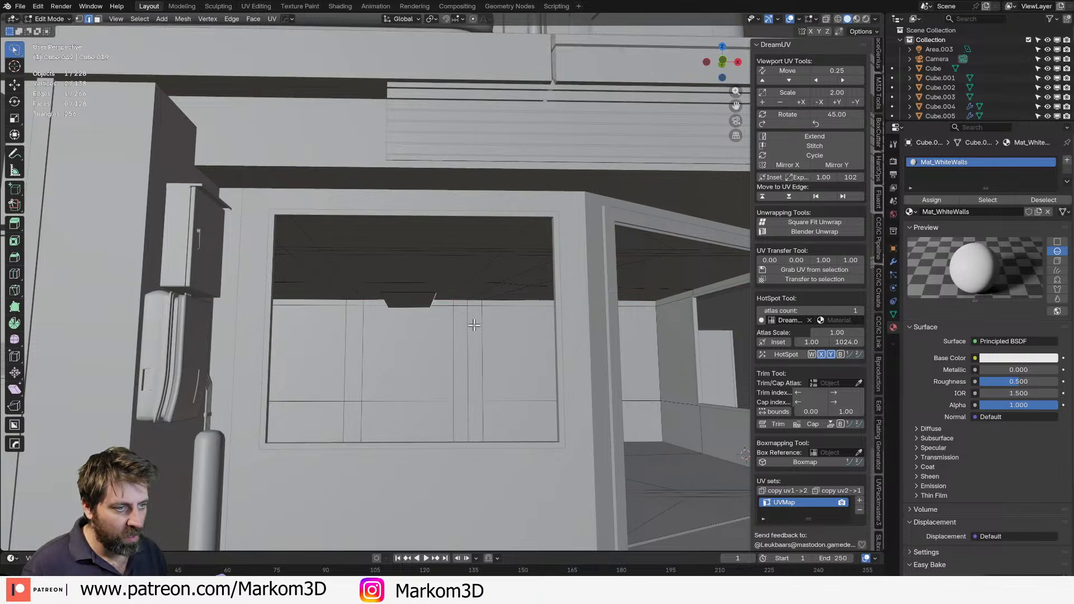
key(s)
key(x)
key(0)
key(Return)
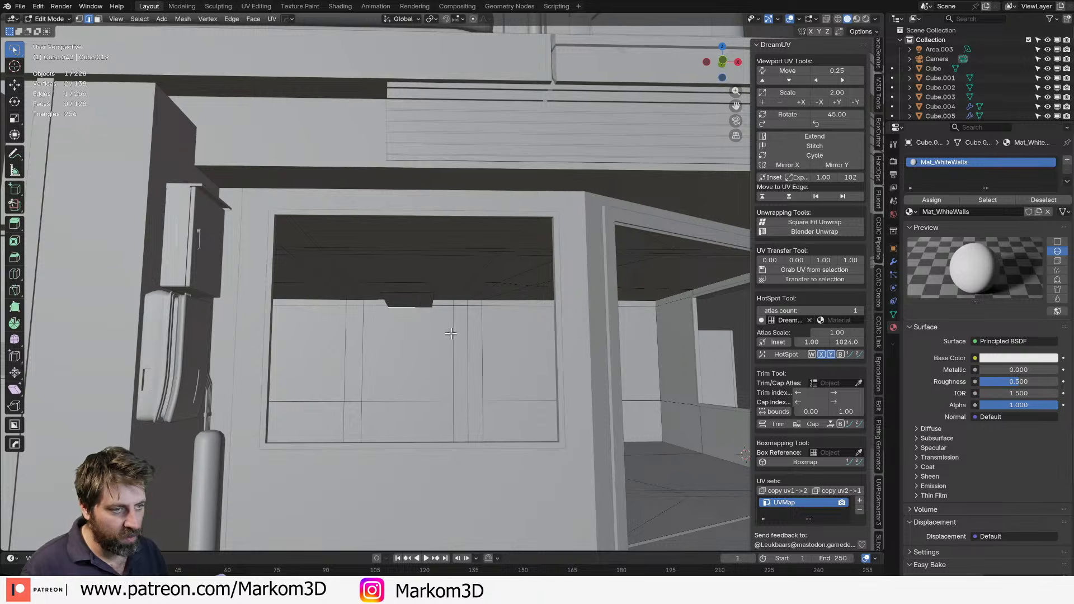
Select the entire small panel behind the window, scale it down and raise it along Z toward the ceiling.
click(420, 292)
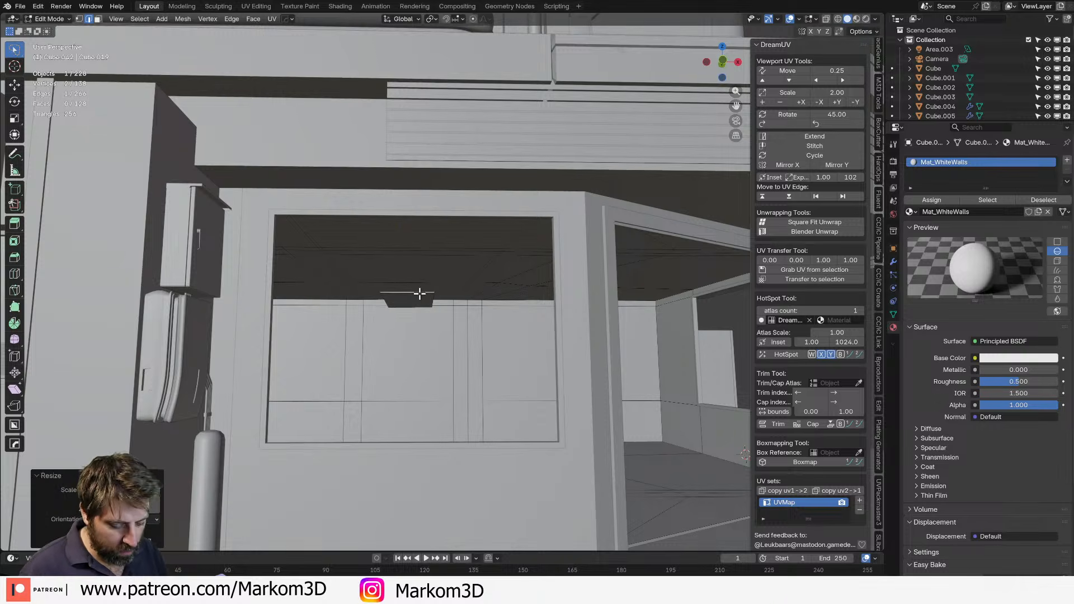
key(ctrl+l)
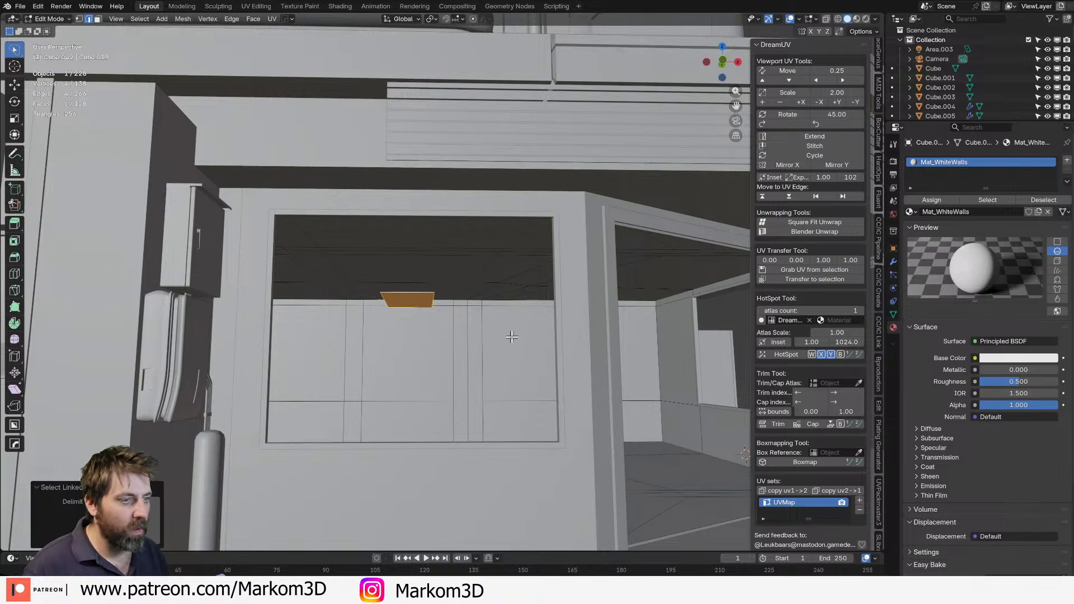
key(s)
click(454, 310)
key(g)
key(z)
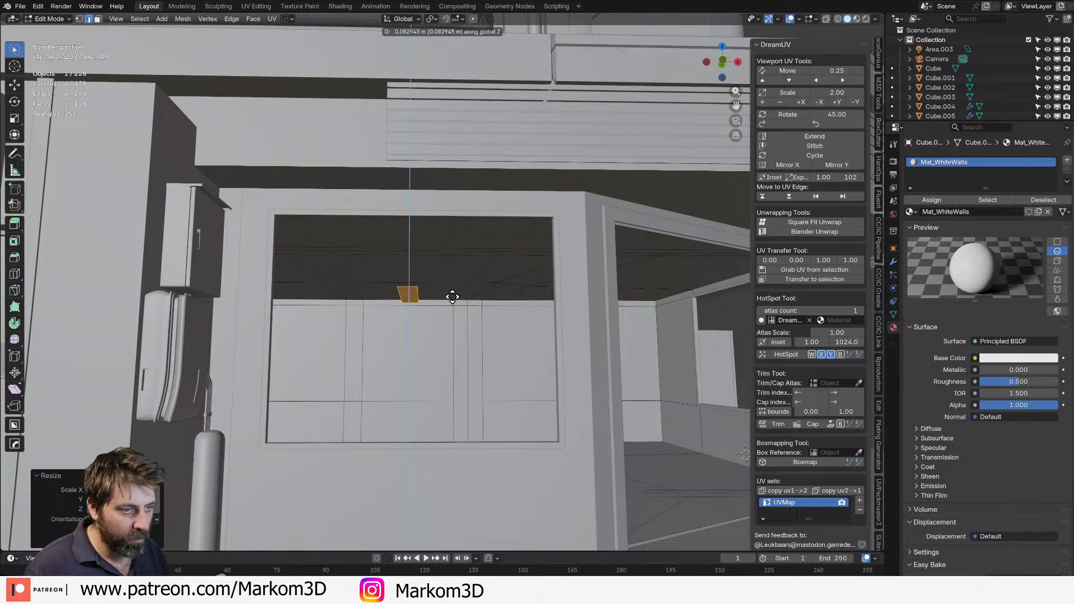
click(453, 296)
Extrude the panel into a block and pull its end face along Y to form a long ceiling beam.
key(e)
click(417, 294)
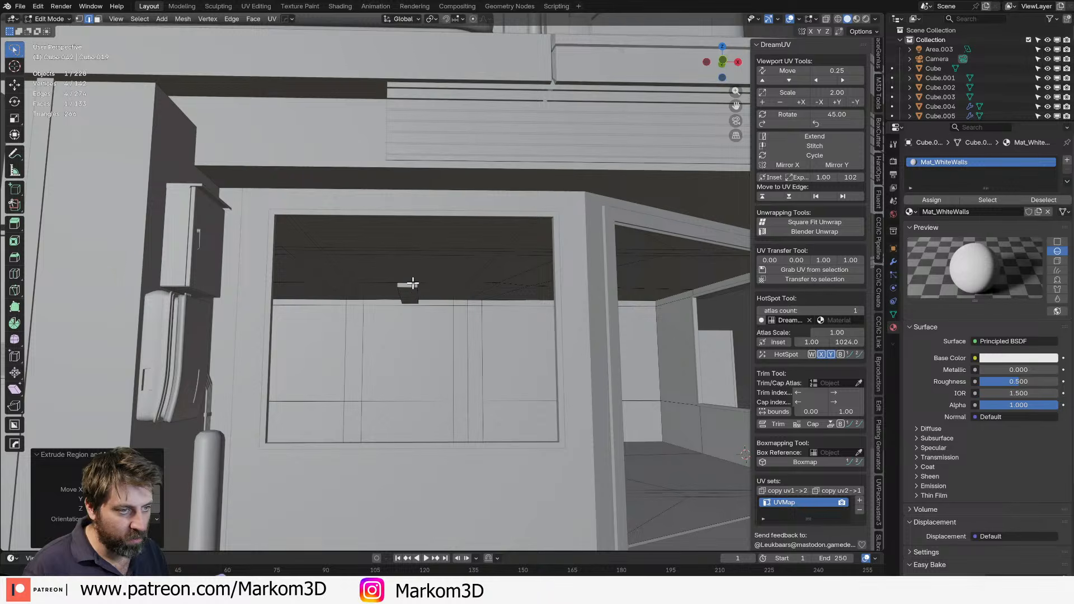
key(3)
click(410, 285)
middle_drag(410, 285, 280, 302)
scroll(279, 302, down, 3)
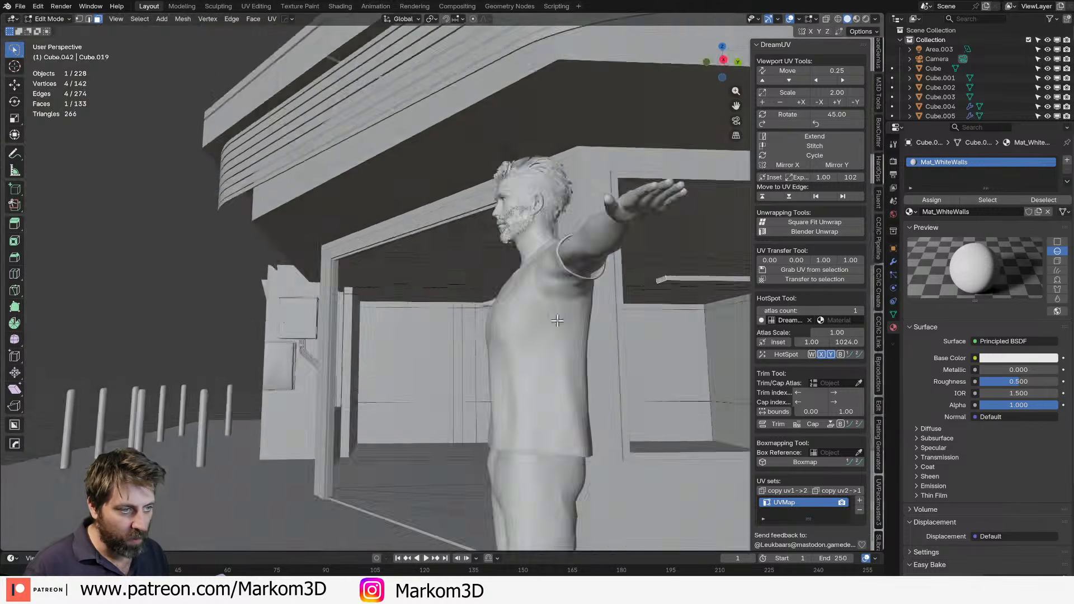
scroll(670, 344, up, 4)
scroll(666, 331, up, 1)
key(g)
key(y)
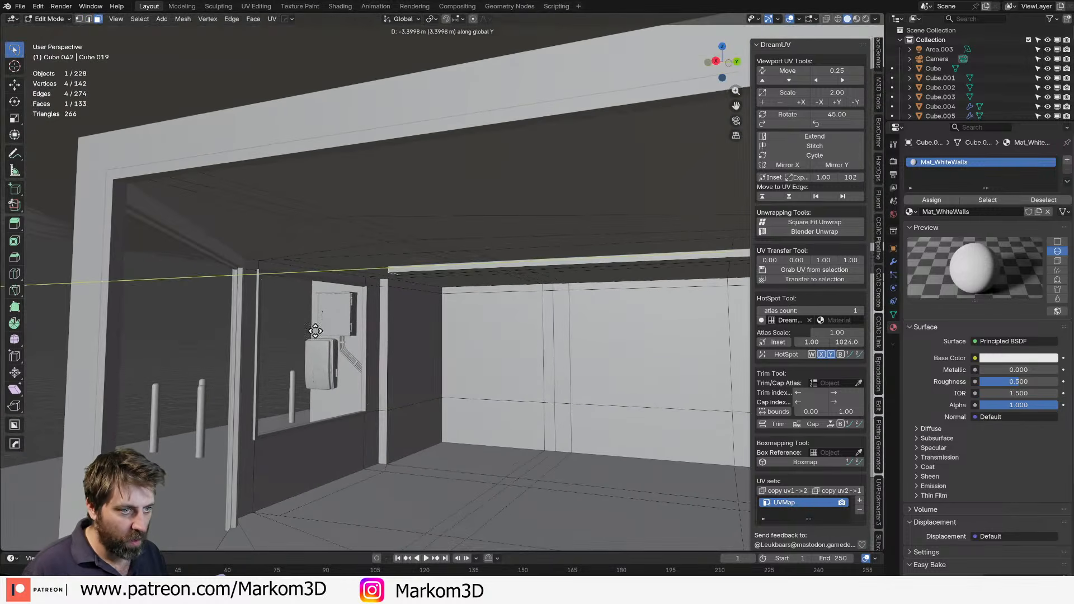
click(32, 366)
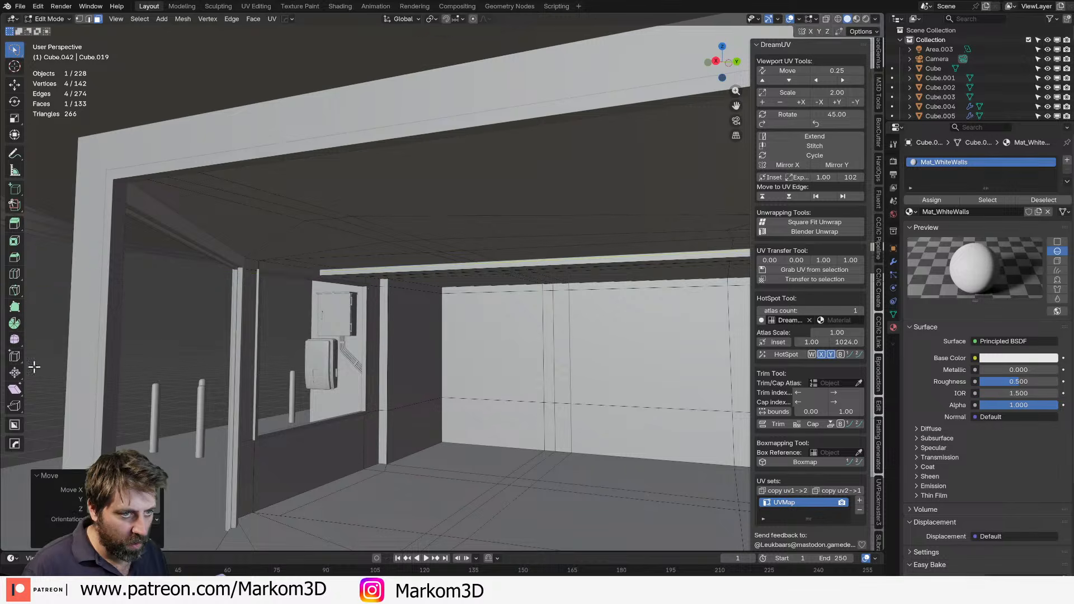
Move the beam's protruding end face back along Y so the beam ends inside the shopfront wall.
middle_drag(34, 367, 256, 350)
scroll(425, 313, up, 1)
scroll(435, 379, up, 3)
shift+middle_drag(427, 312, 403, 377)
scroll(402, 377, up, 3)
key(g)
key(y)
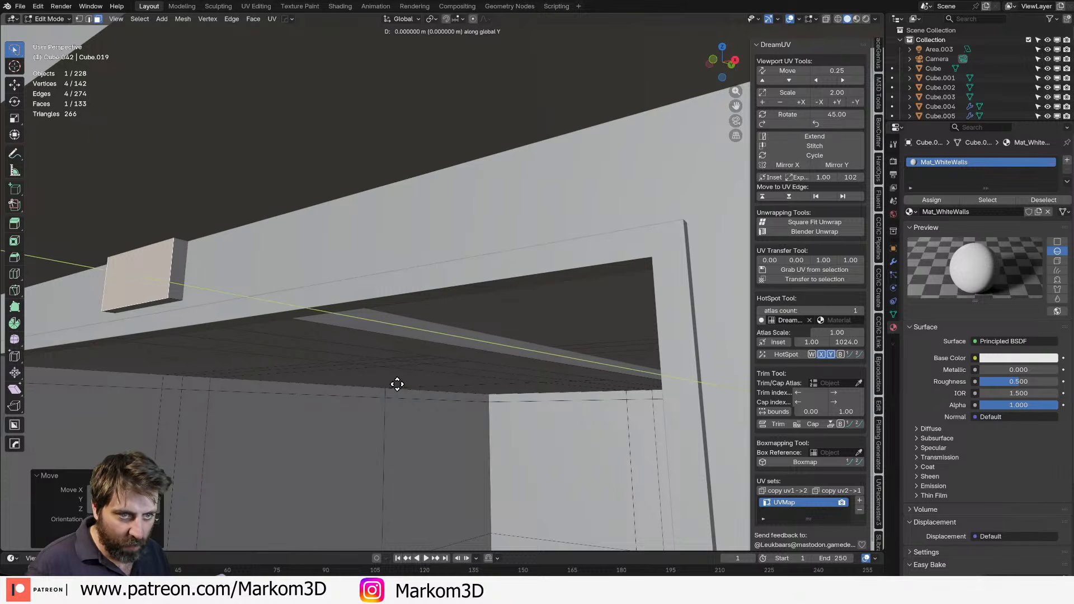
click(546, 421)
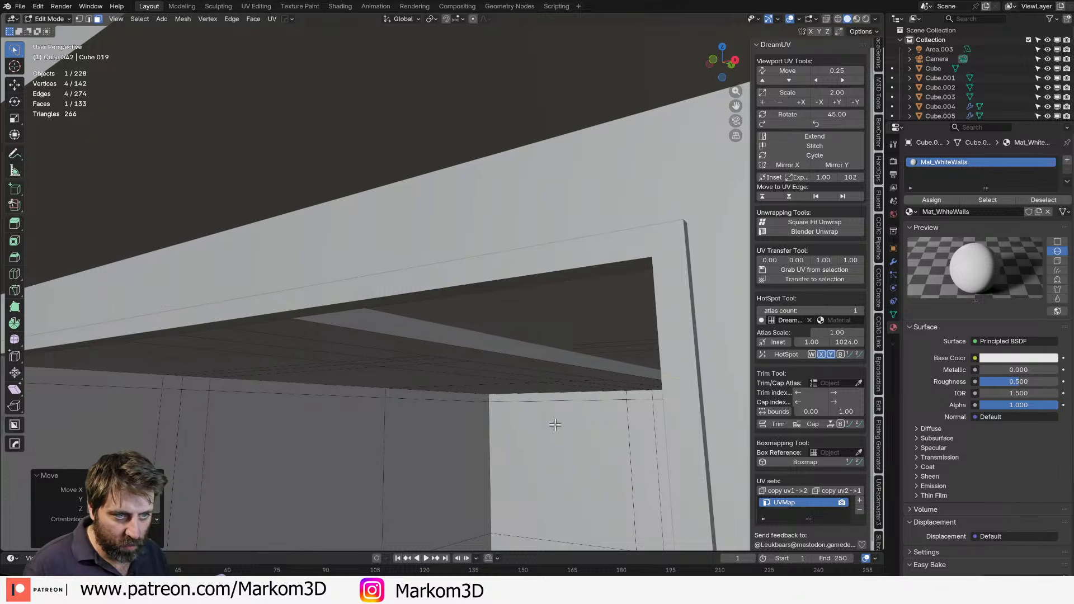
Fine-tune the beam's length by nudging its end face along Y.
middle_drag(556, 424, 477, 334)
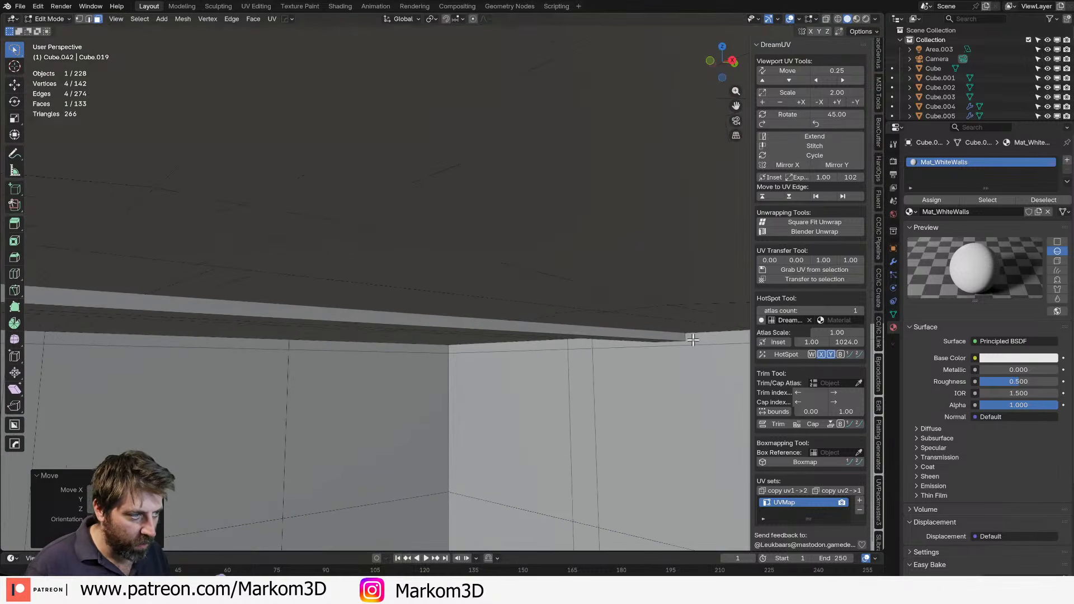
key(z)
click(670, 336)
key(z)
click(703, 346)
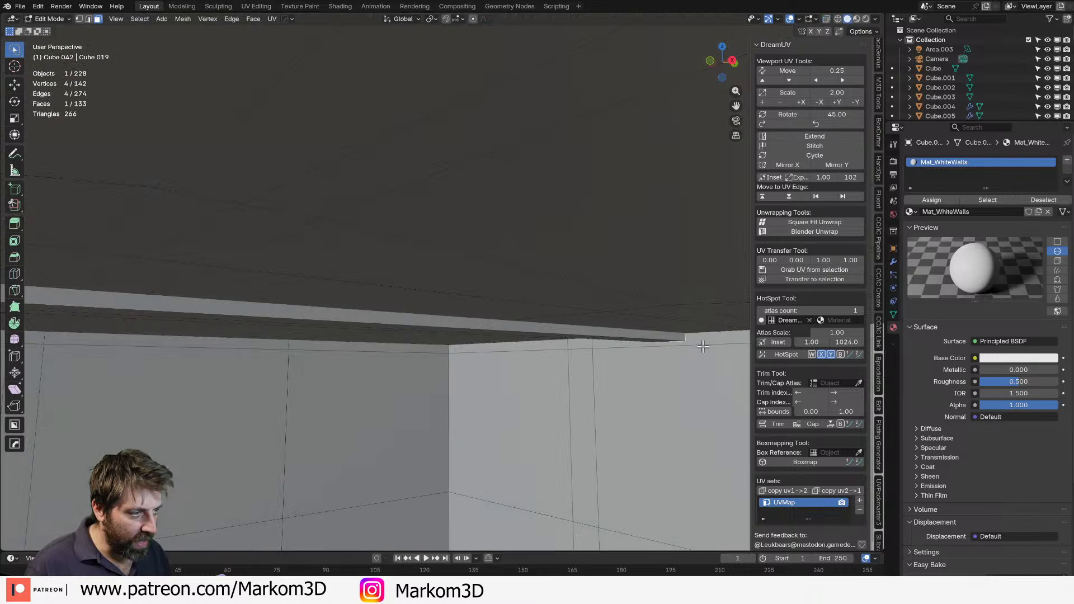
key(g)
key(y)
click(649, 406)
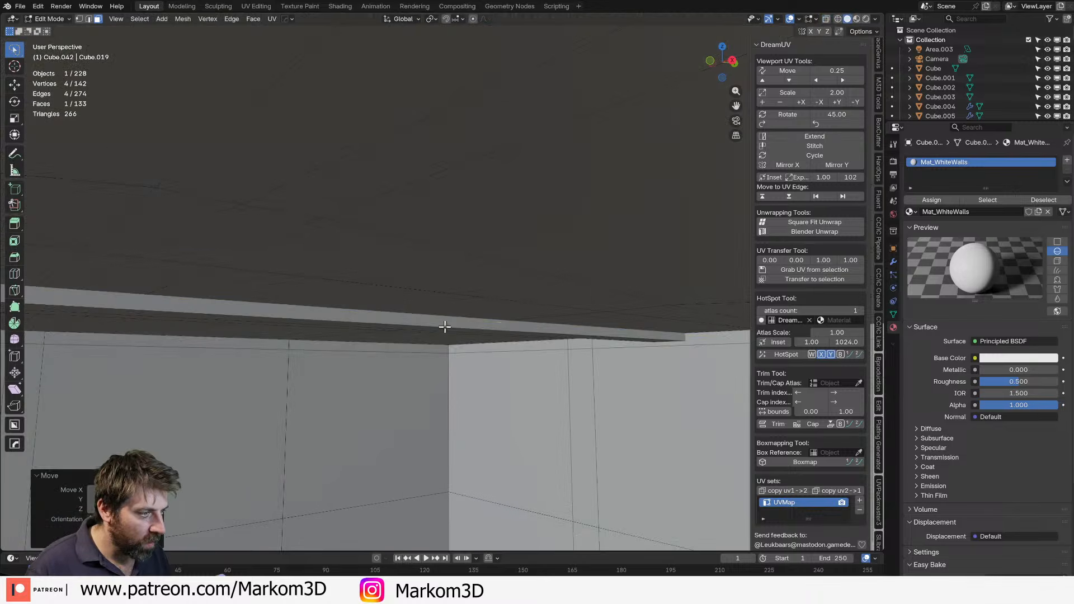
Select the whole ceiling beam and adjust its height along Z in the front wireframe view.
shift+middle_drag(445, 326, 682, 301)
key(ctrl+l)
scroll(526, 313, down, 6)
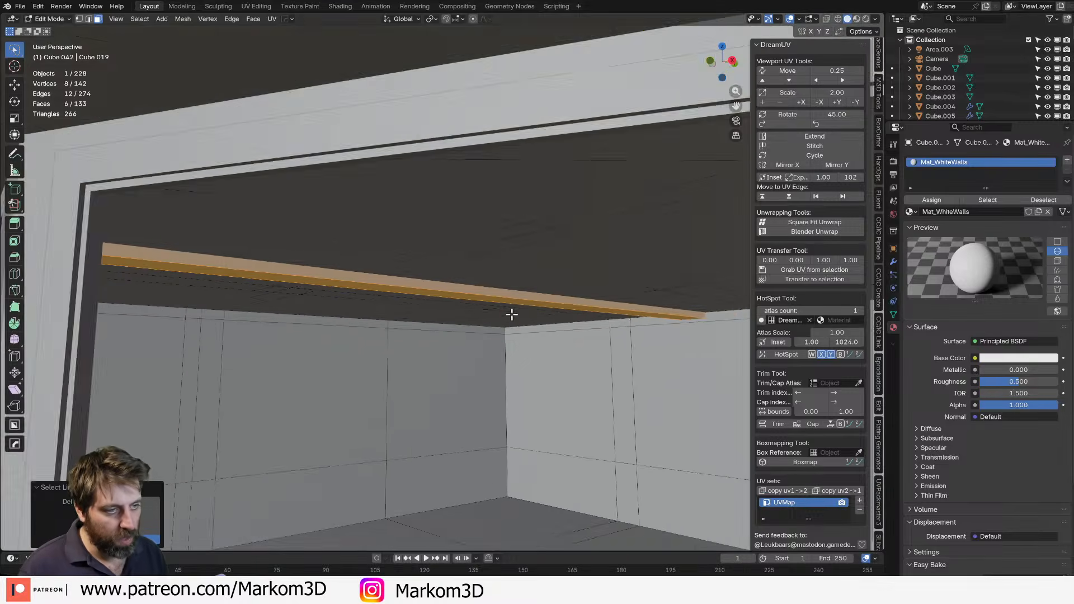
middle_drag(511, 311, 561, 338)
key(KP_1)
key(z)
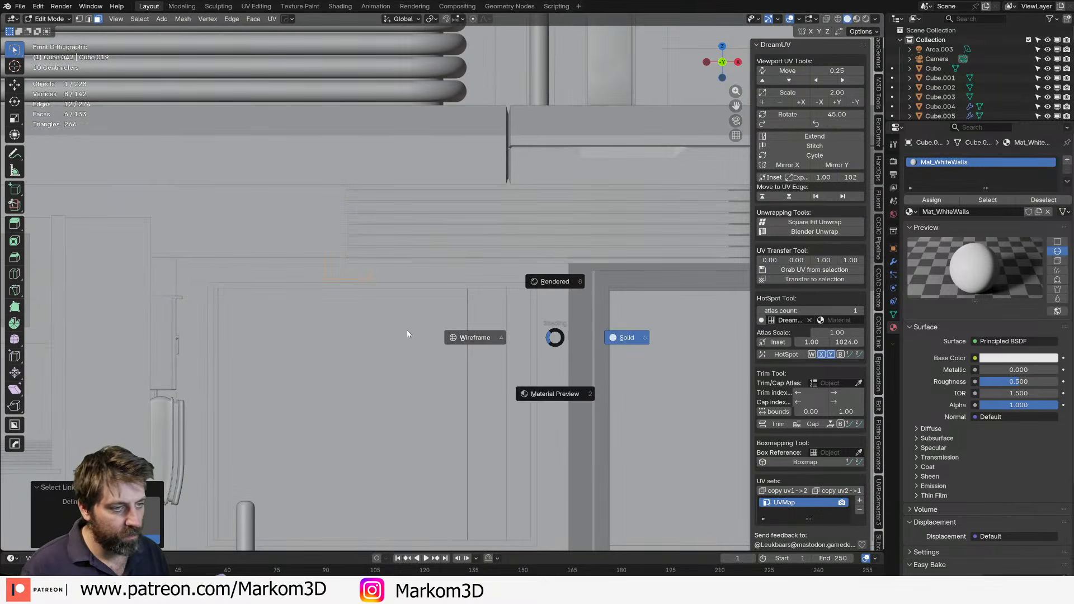
click(476, 337)
key(g)
key(z)
click(487, 392)
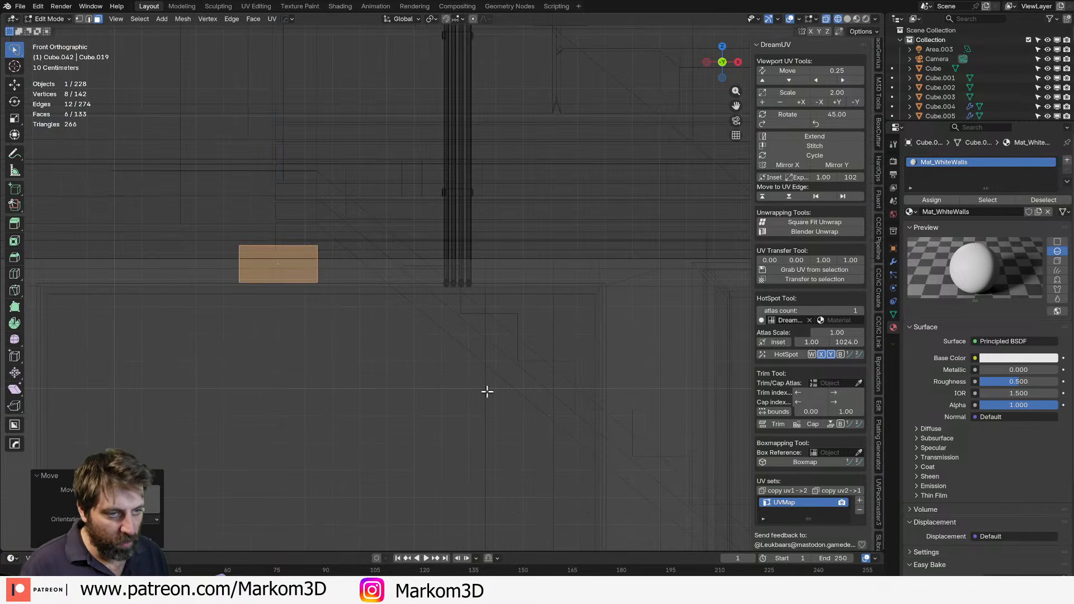
Return the viewport to solid shading and leave mesh editing of the shop walls.
scroll(488, 391, down, 2)
key(z)
middle_drag(487, 391, 419, 353)
click(494, 377)
scroll(494, 377, down, 5)
scroll(419, 352, up, 2)
key(Tab)
middle_drag(513, 333, 552, 334)
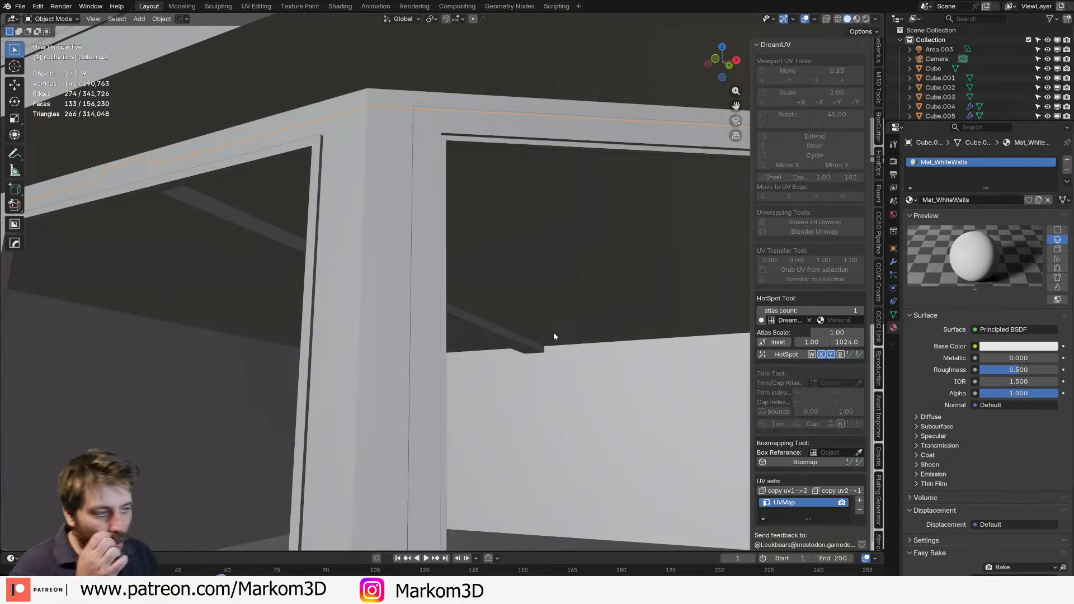
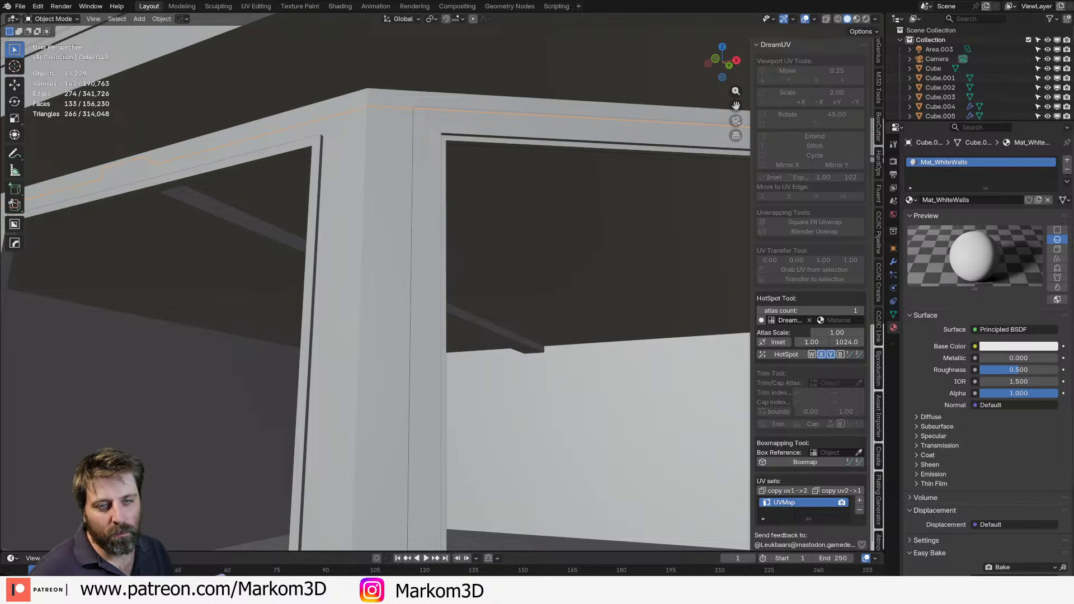
Examine the shopfront, its interior and the new ceiling beam from several angles.
scroll(545, 331, down, 8)
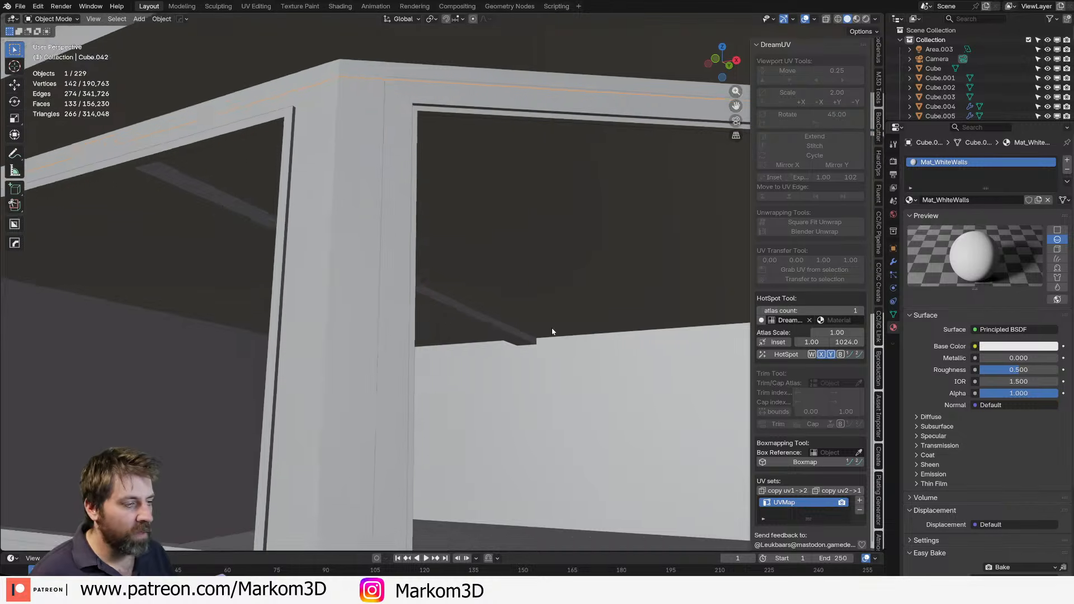
scroll(476, 286, down, 5)
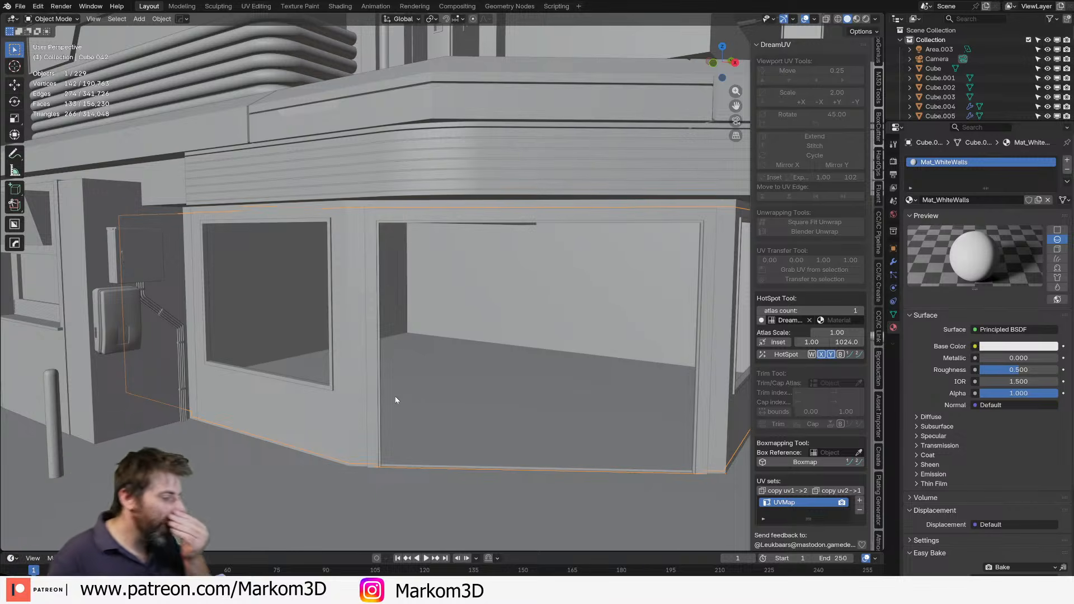
scroll(420, 348, up, 5)
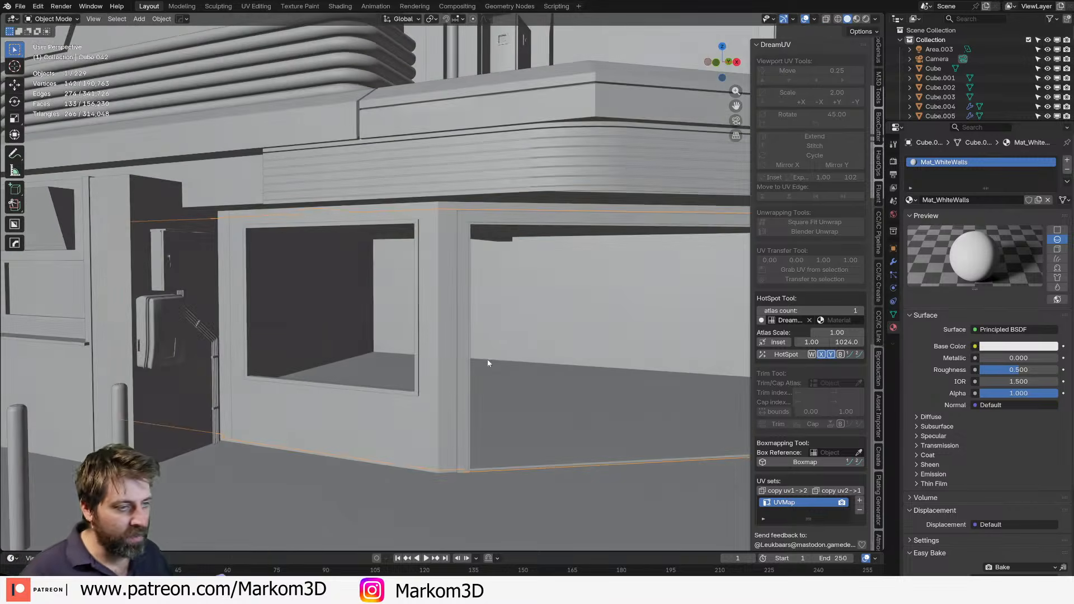
middle_drag(448, 340, 382, 179)
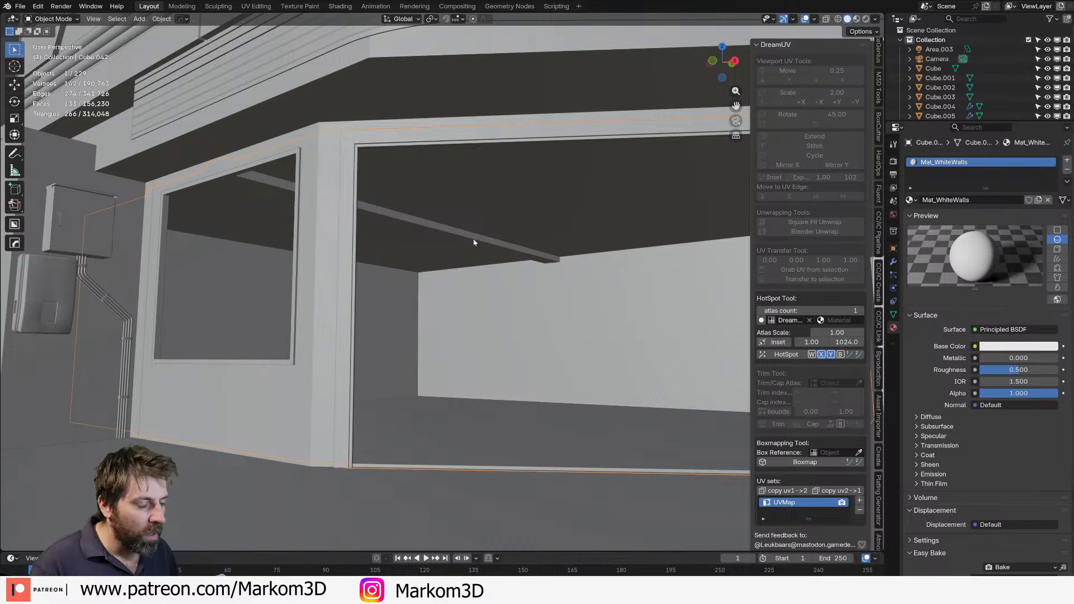
middle_drag(546, 241, 450, 326)
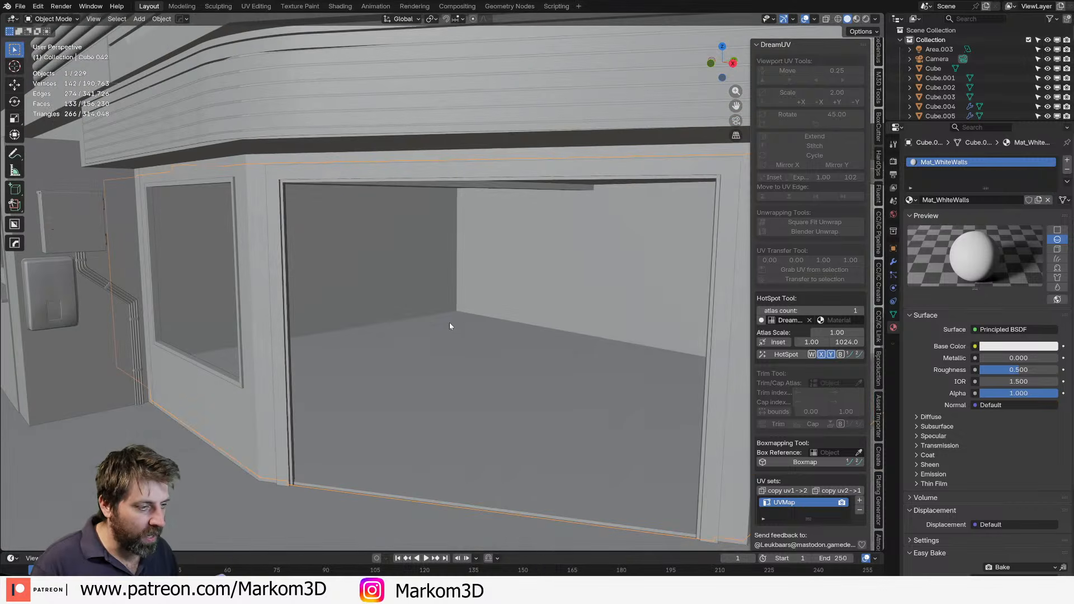
scroll(454, 317, down, 4)
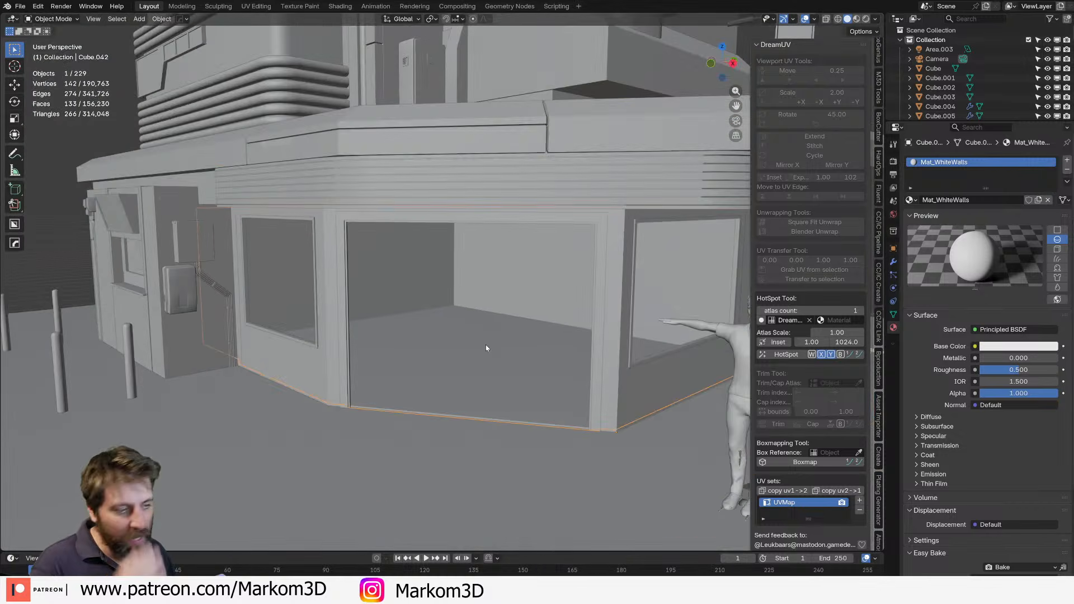
middle_drag(485, 349, 451, 337)
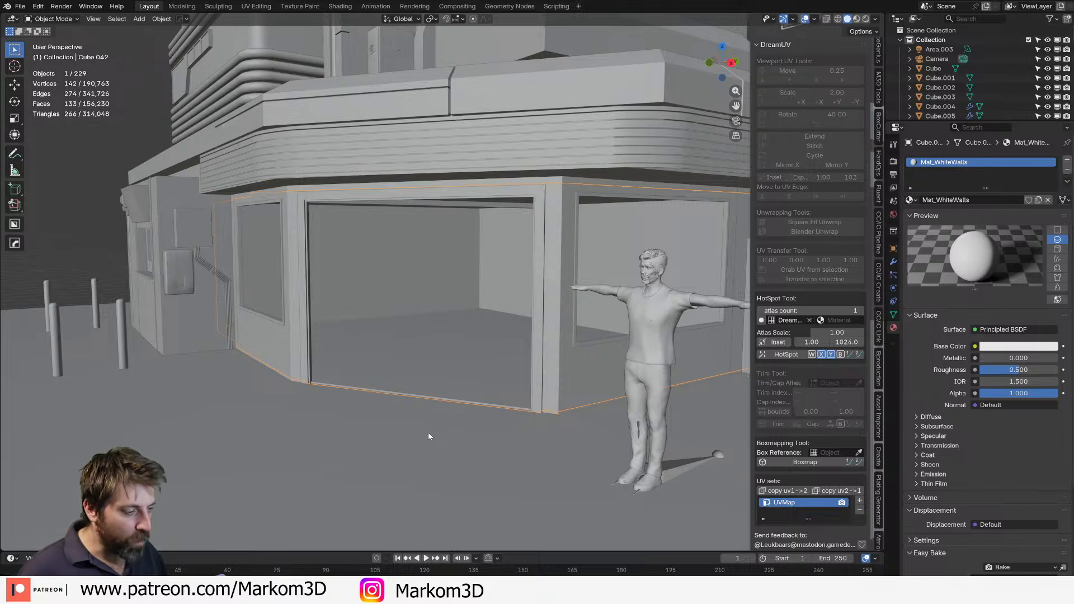
middle_drag(429, 436, 468, 461)
middle_drag(275, 347, 323, 392)
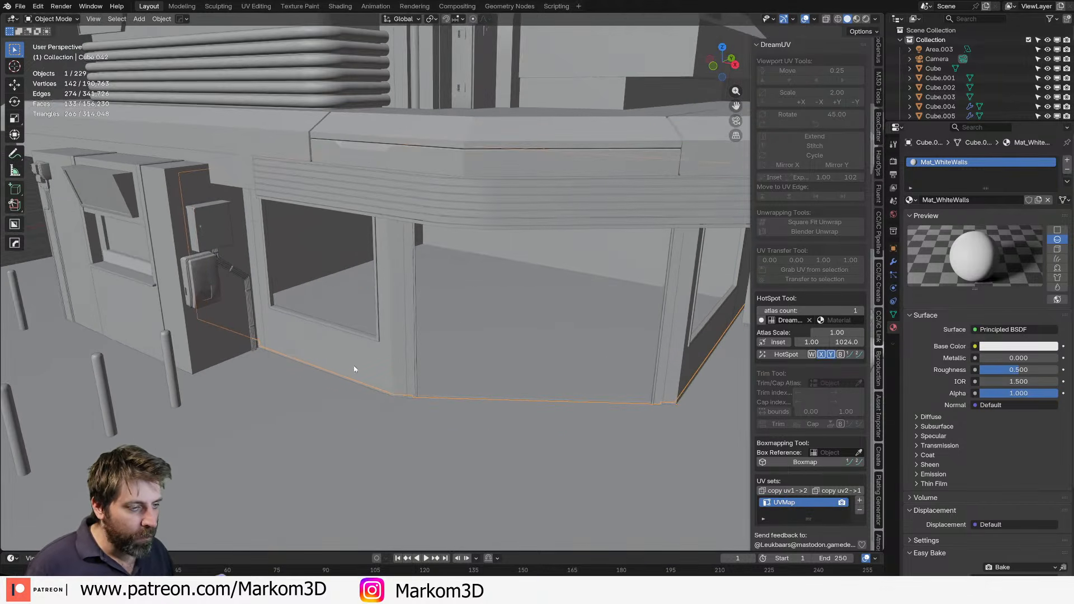
middle_drag(465, 340, 407, 308)
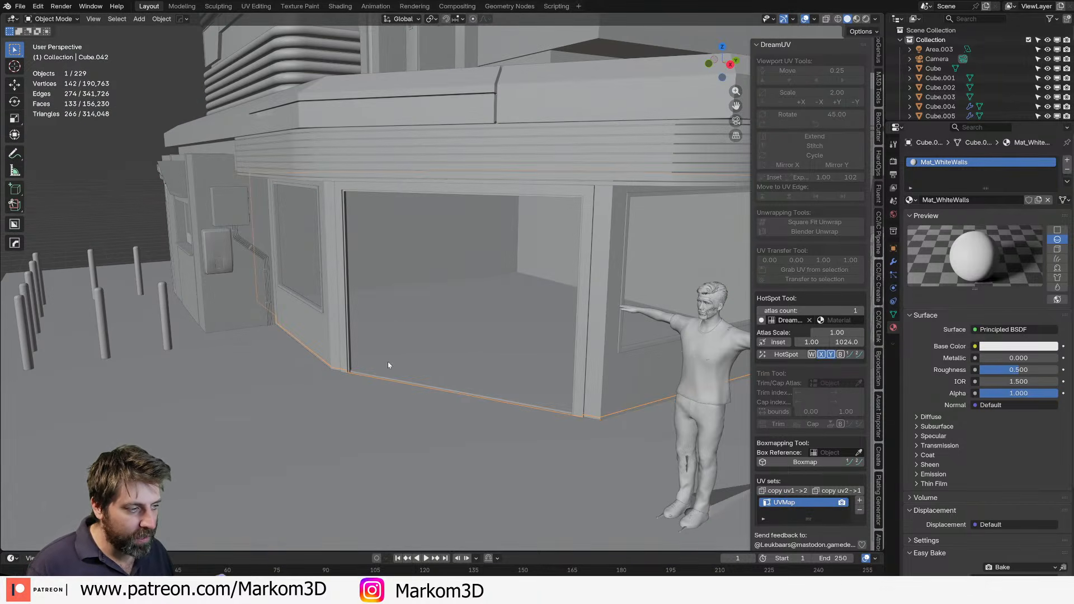
Add a cube in front of the shop entrance, scale it down and adjust its height along Z.
scroll(388, 364, down, 5)
key(shift+a)
mouse_move(431, 364)
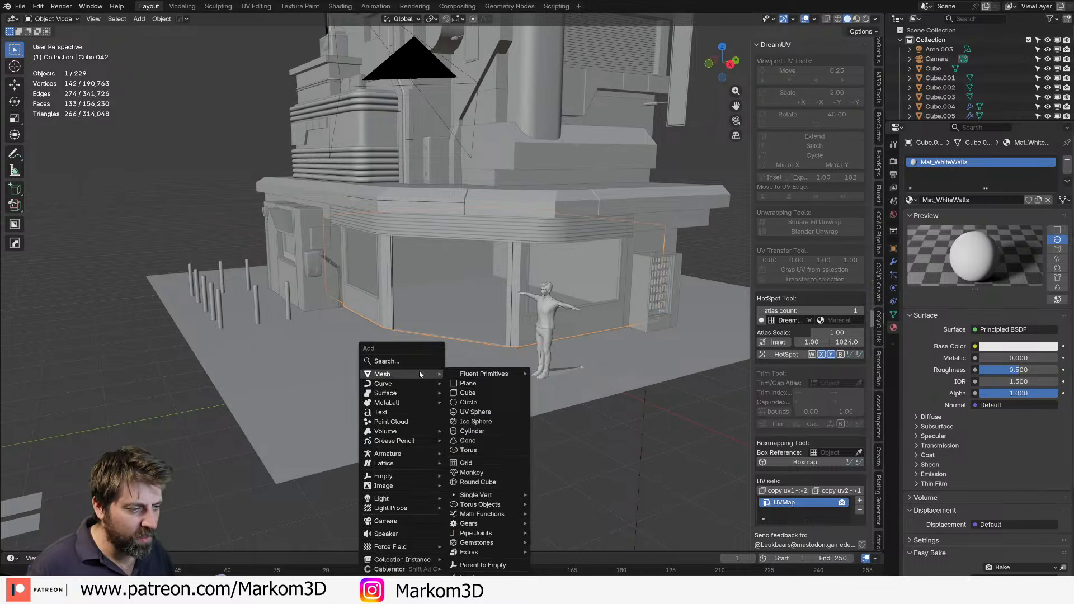
click(473, 385)
key(Tab)
key(s)
click(480, 377)
key(s)
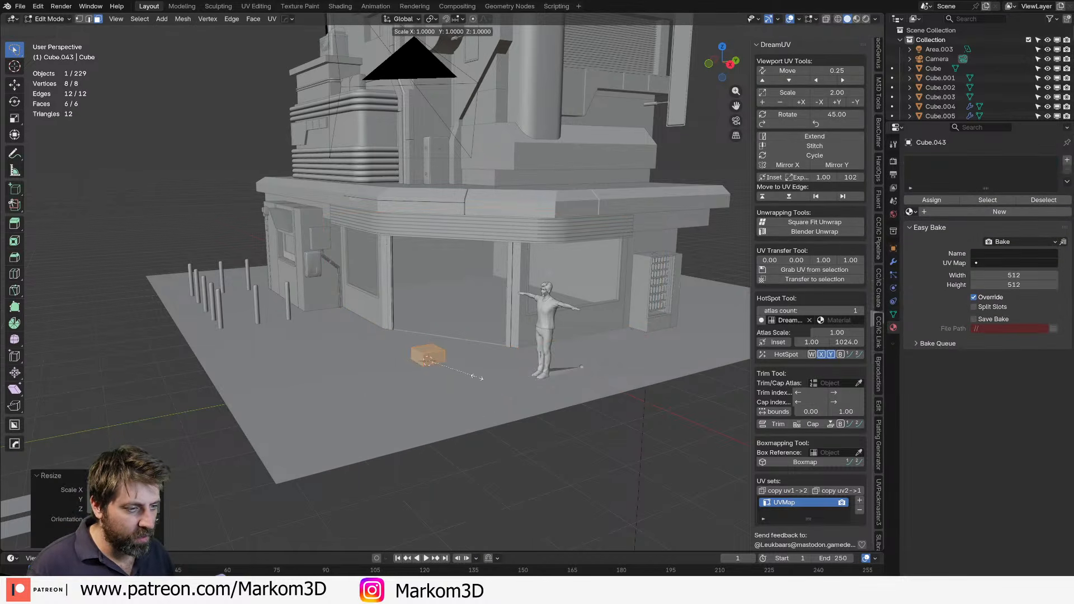
key(z)
click(471, 376)
Raise the cube along Z and stretch it vertically into a taller block.
middle_drag(469, 392, 502, 381)
key(g)
key(z)
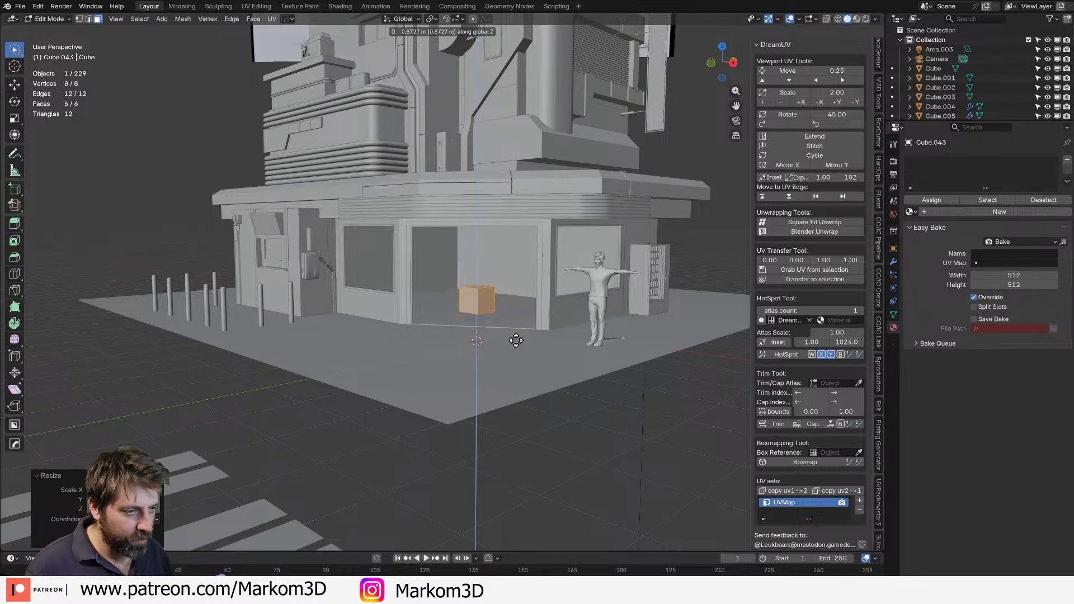
click(517, 339)
key(s)
key(z)
click(491, 352)
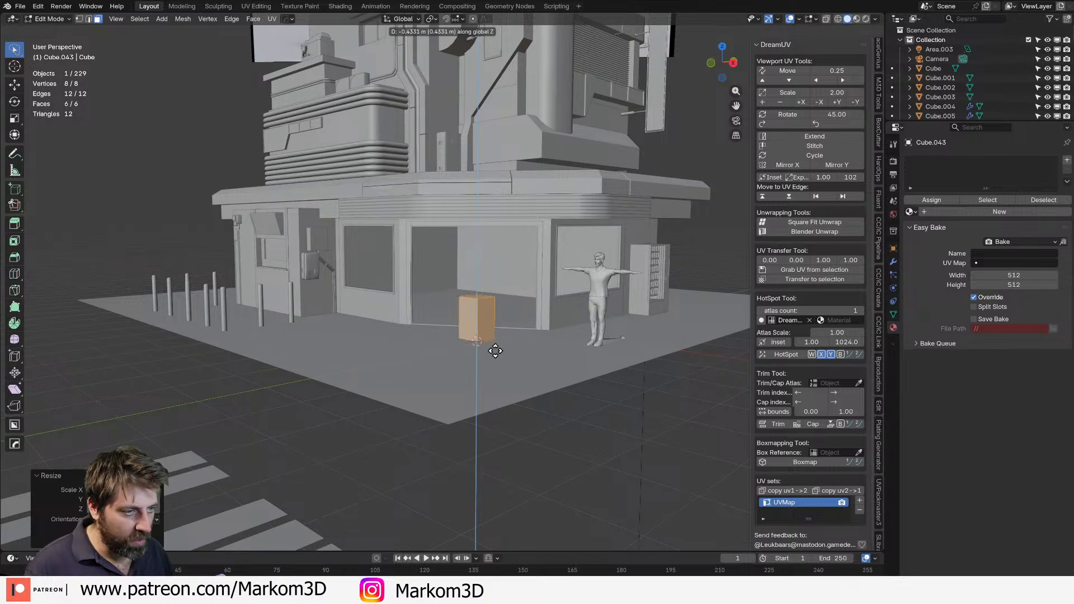
Lower the block along Z onto the ground and thin it into an upright slab.
click(476, 303)
key(g)
key(z)
click(477, 284)
middle_drag(477, 284, 402, 401)
scroll(526, 350, up, 2)
key(g)
key(z)
click(530, 339)
Widen the upright slab along X and adjust its thickness along Y to form a long, low block.
key(a)
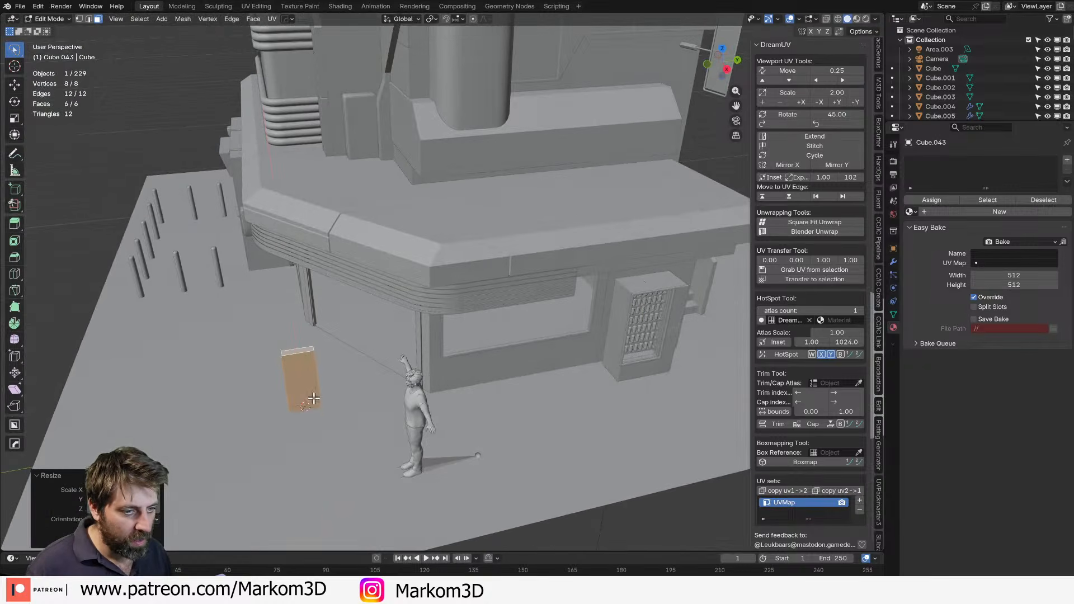
middle_drag(335, 433, 442, 351)
key(s)
right_click(381, 401)
key(s)
key(x)
click(469, 473)
key(s)
key(y)
click(471, 384)
Inset the low block's broad front face, then flatten and raise the inset along Z into a thin strip near the upper edge.
scroll(456, 361, up, 4)
click(373, 385)
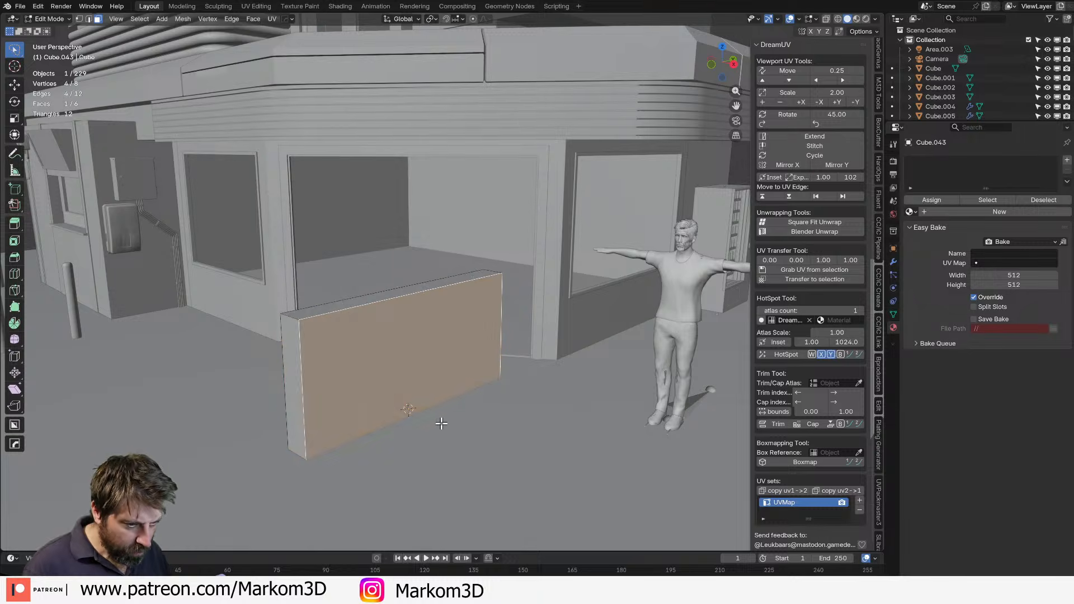
key(i)
click(559, 394)
key(s)
key(z)
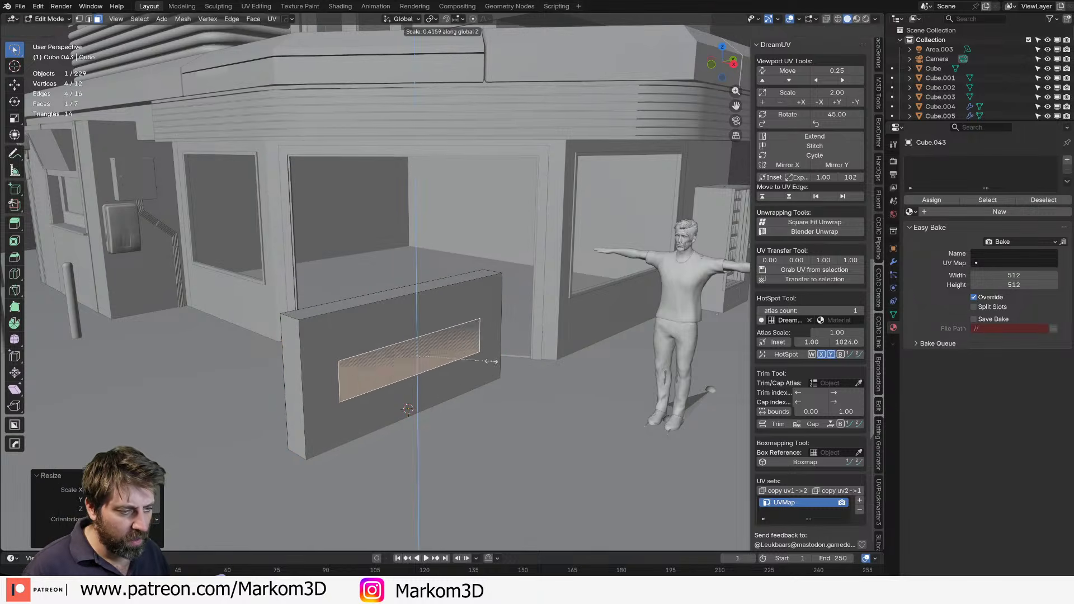
click(439, 351)
key(g)
key(z)
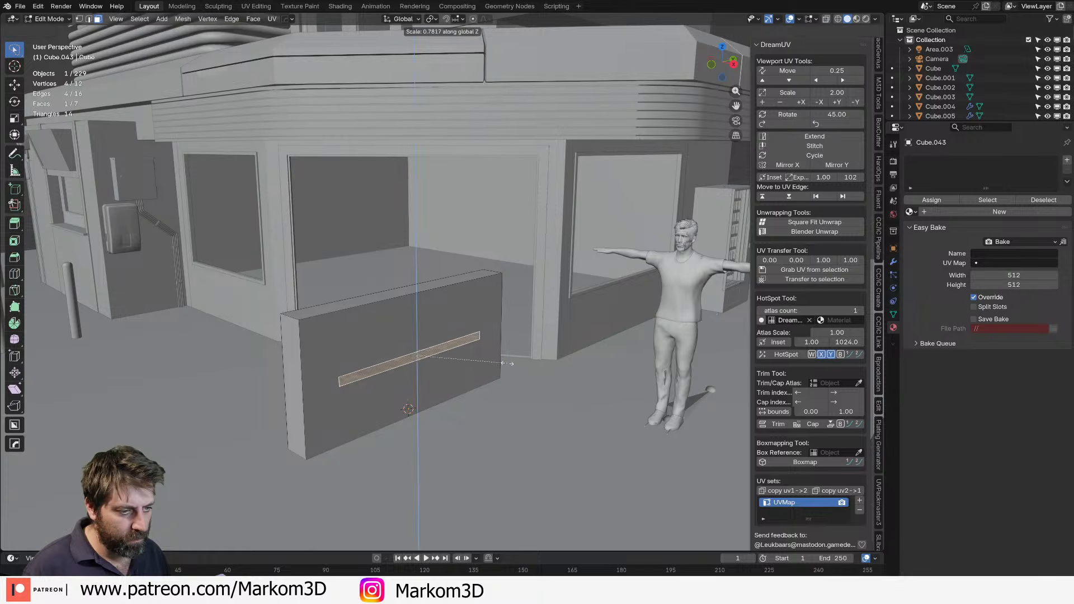
click(417, 83)
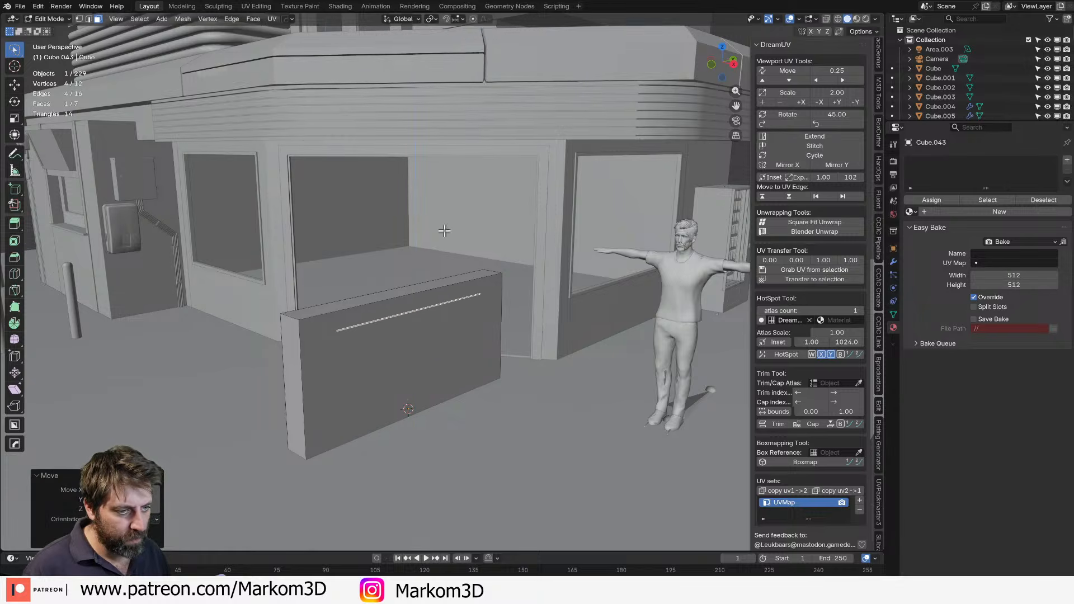
Shorten the thin strip along Y and shift it about 0.65 m along negative Y toward one end of the block.
middle_drag(445, 229, 445, 285)
key(s)
key(y)
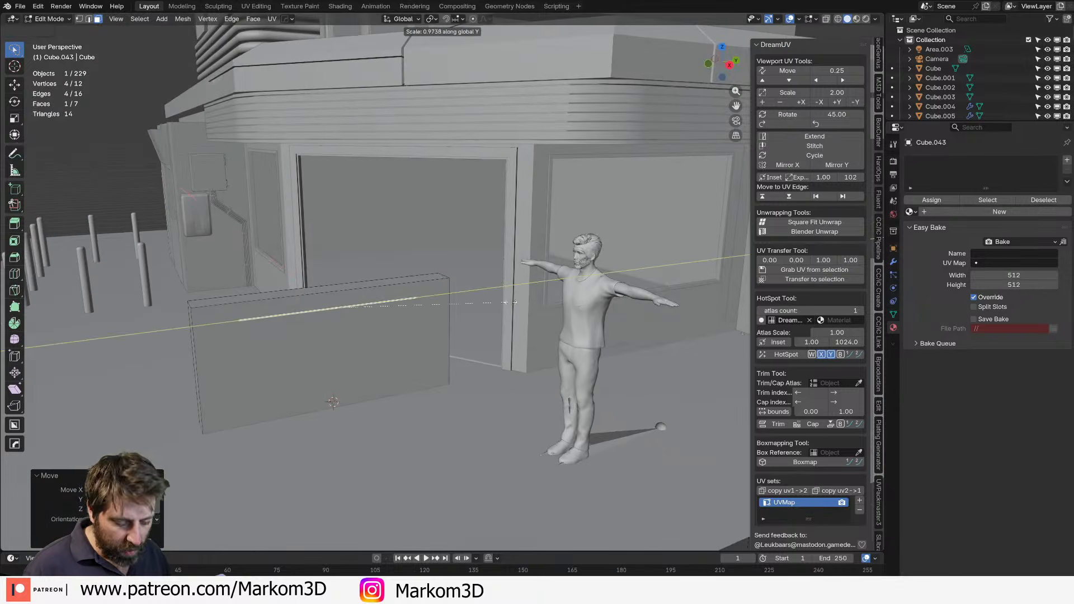
click(446, 313)
key(g)
key(y)
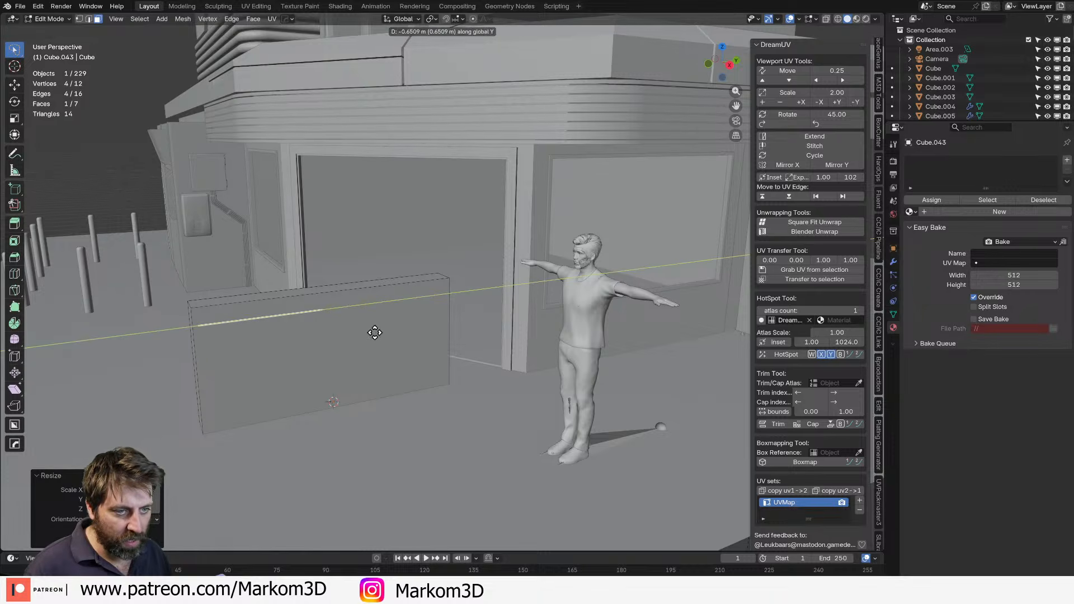
click(371, 333)
Extrude the strip outward from the block into a shelf and lower its outer edge along Z so the shelf slopes down.
middle_drag(350, 355, 498, 340)
scroll(498, 340, up, 4)
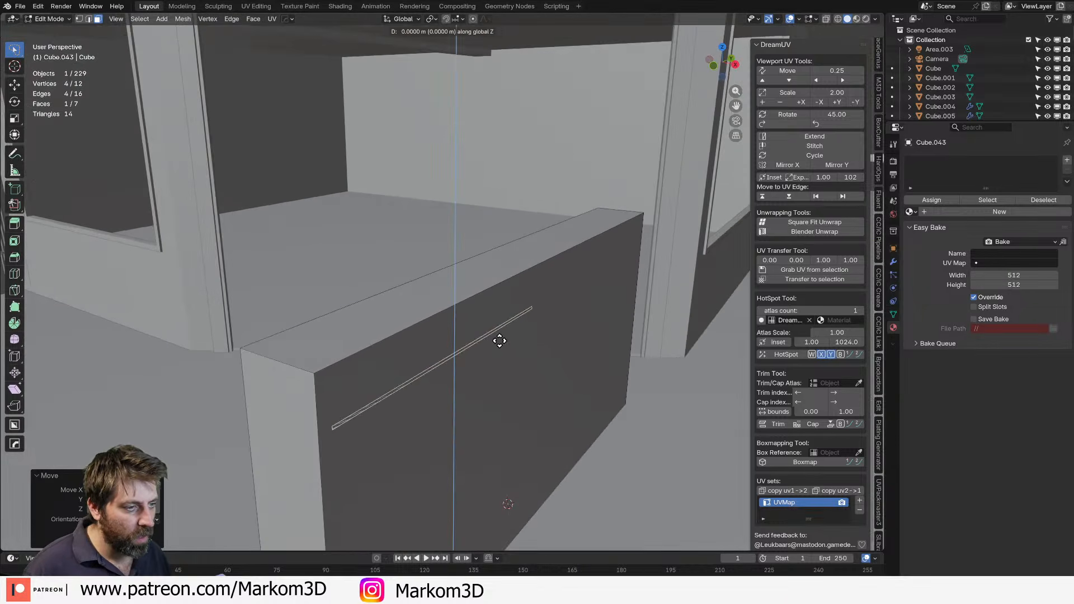
key(e)
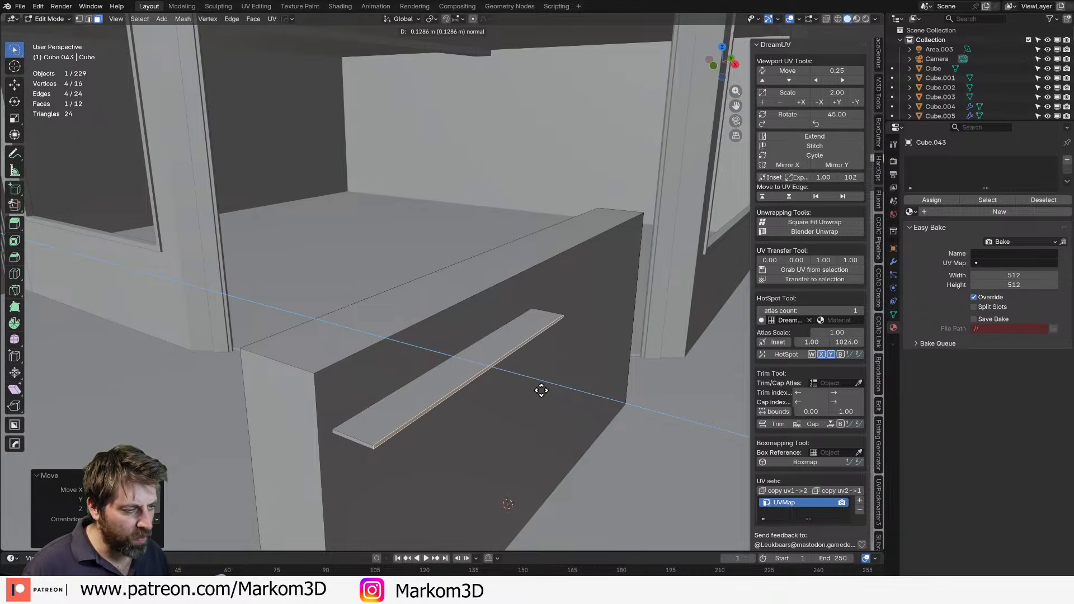
click(561, 398)
key(g)
key(z)
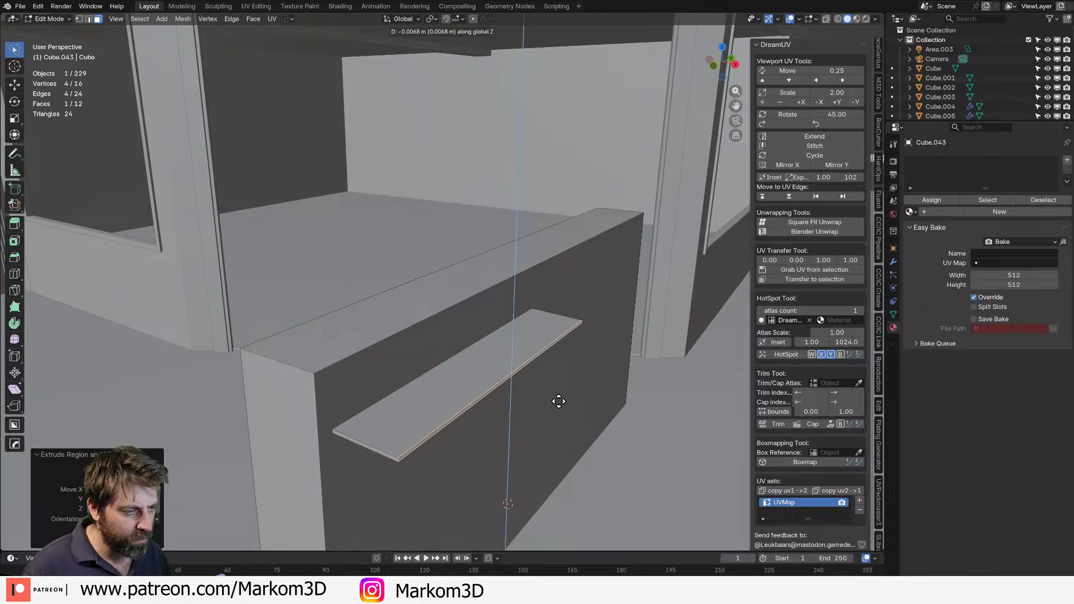
click(554, 419)
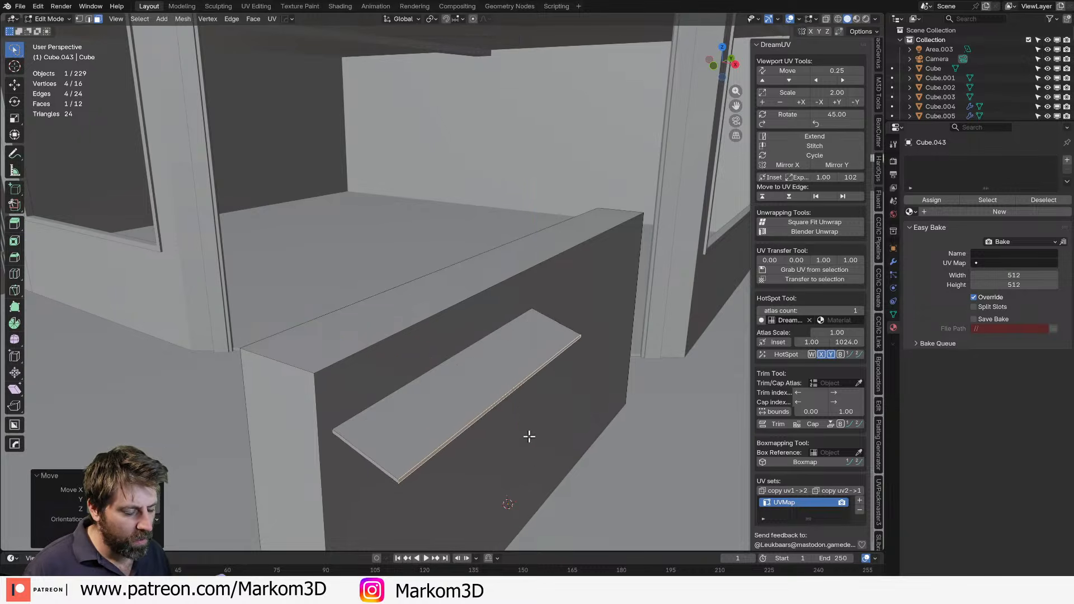
Duplicate the shelf's outer edge face slightly above the shelf and separate the copy into its own object.
scroll(527, 436, up, 6)
scroll(526, 425, down, 4)
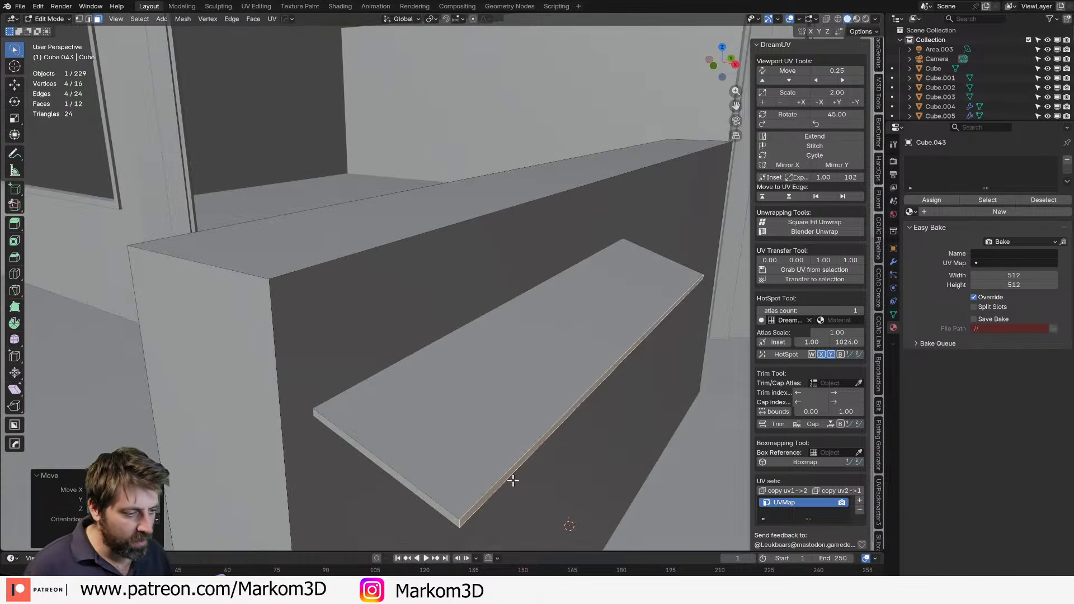
key(shift+d)
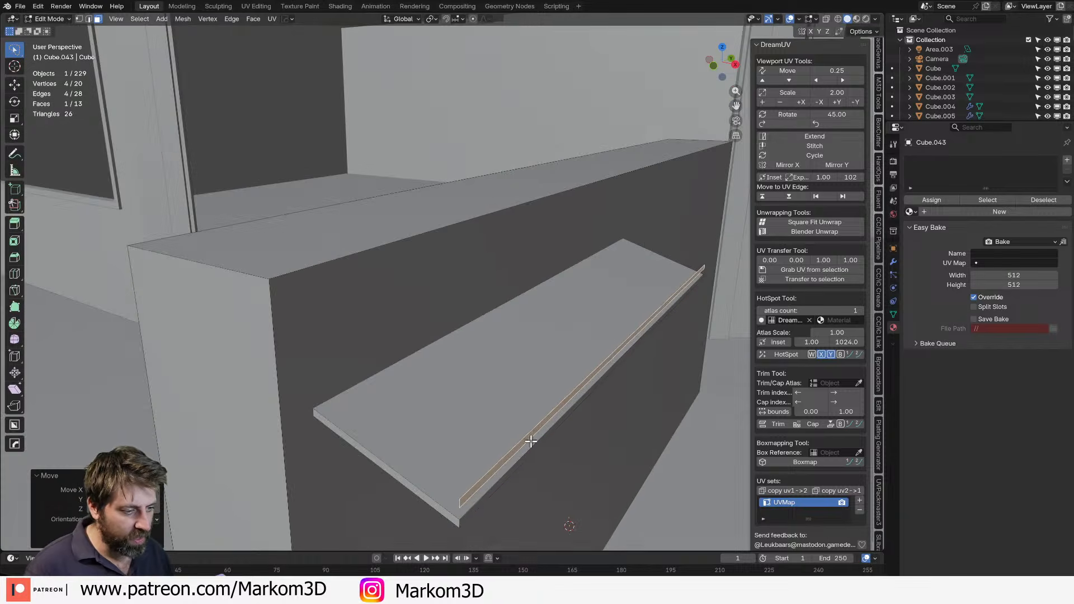
click(595, 510)
key(p)
click(597, 513)
key(Tab)
click(525, 444)
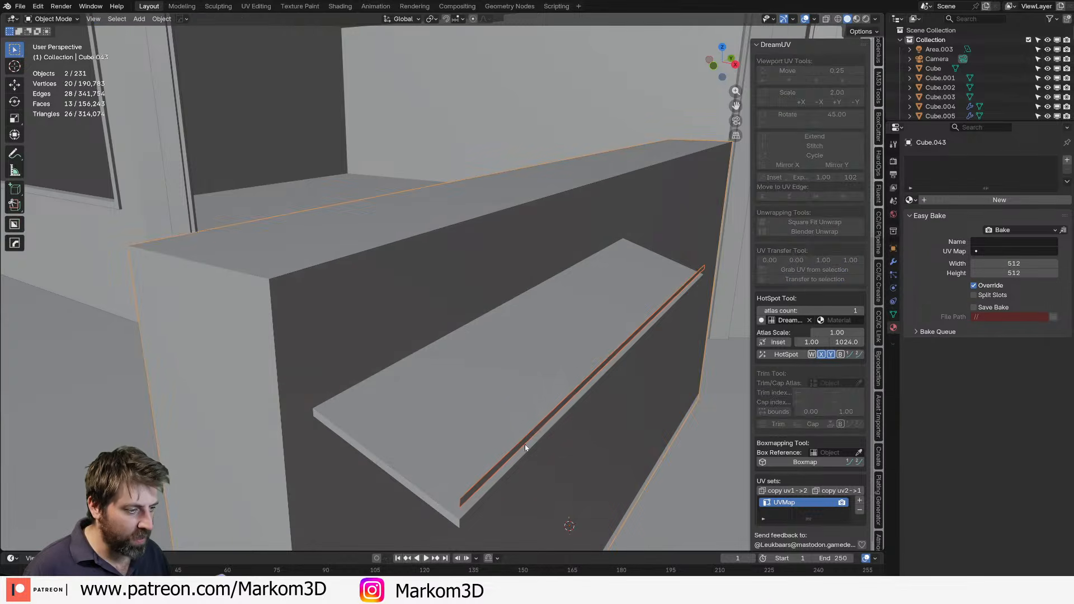
Scale the separated strip along Z into a taller lip along the shelf's outer edge.
key(Tab)
key(s)
key(z)
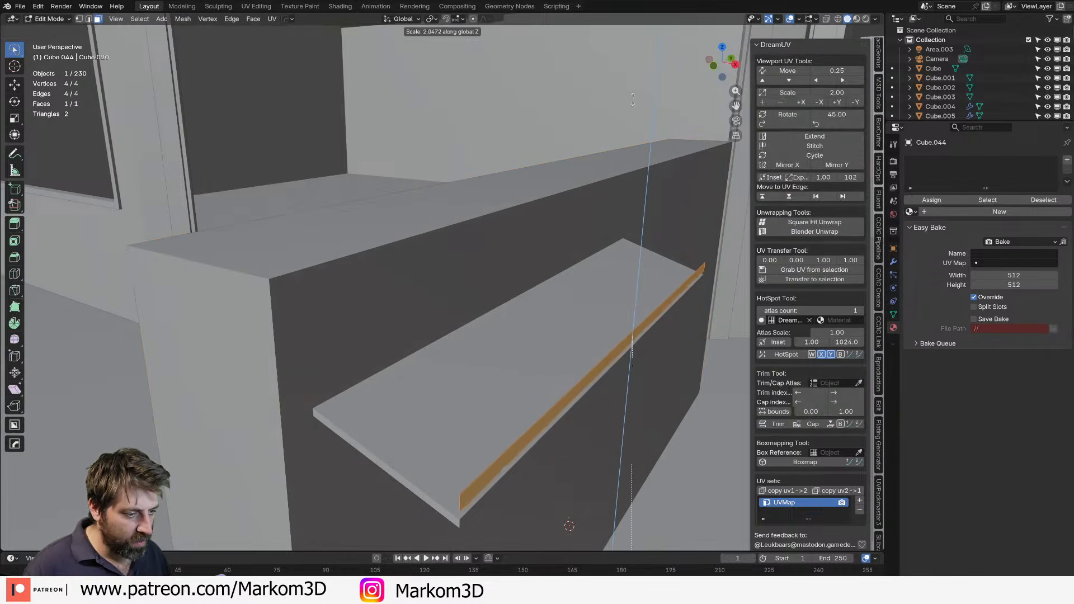
click(650, 425)
scroll(632, 356, down, 1)
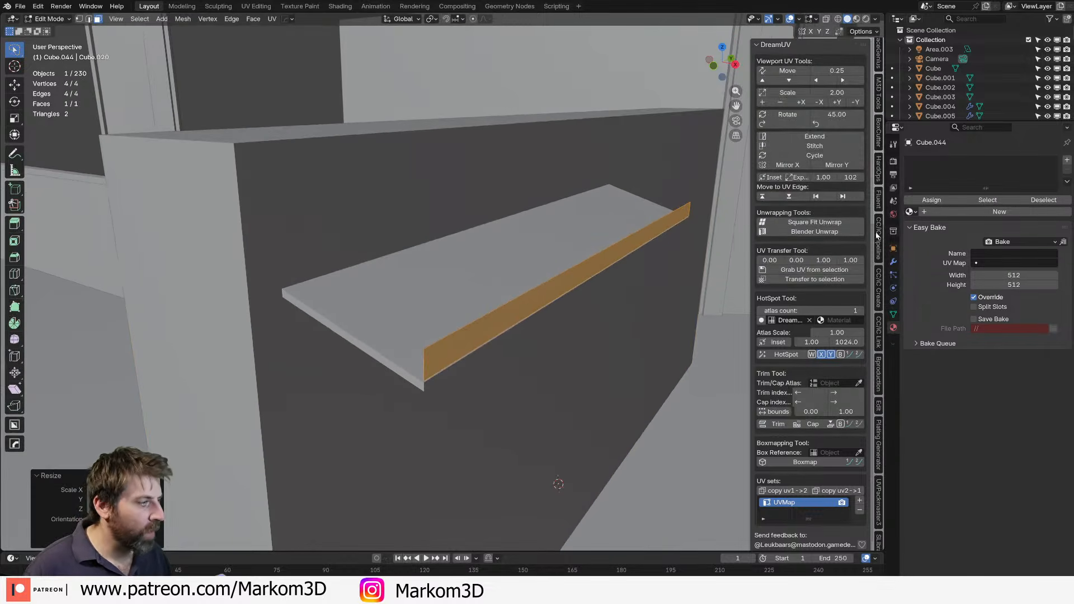
Add a Wireframe modifier to the lip and return to Object Mode.
click(894, 262)
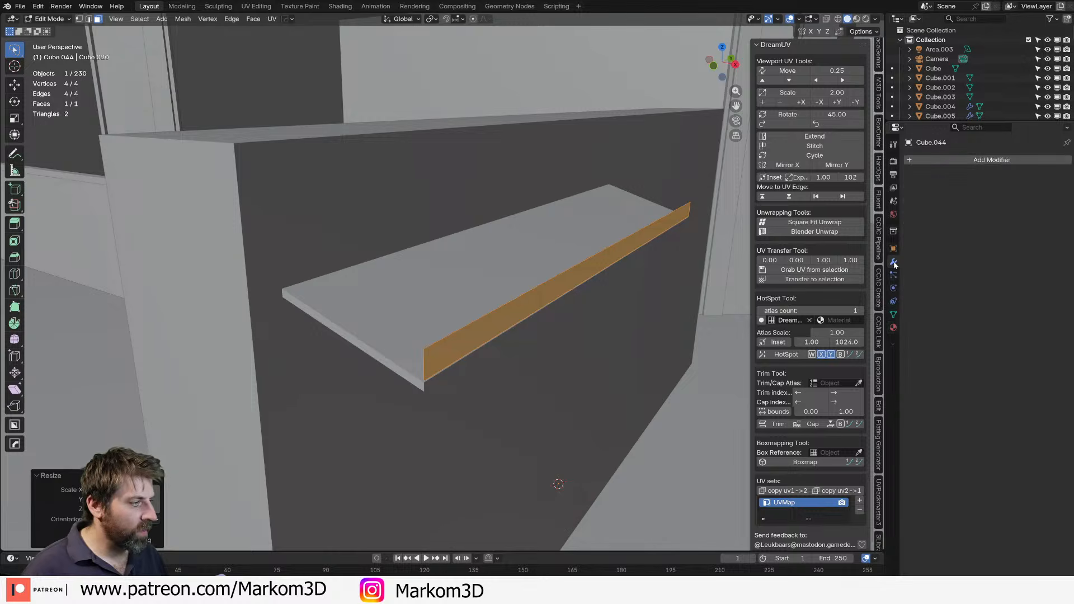
click(953, 162)
mouse_move(951, 164)
text(wire)
key(Return)
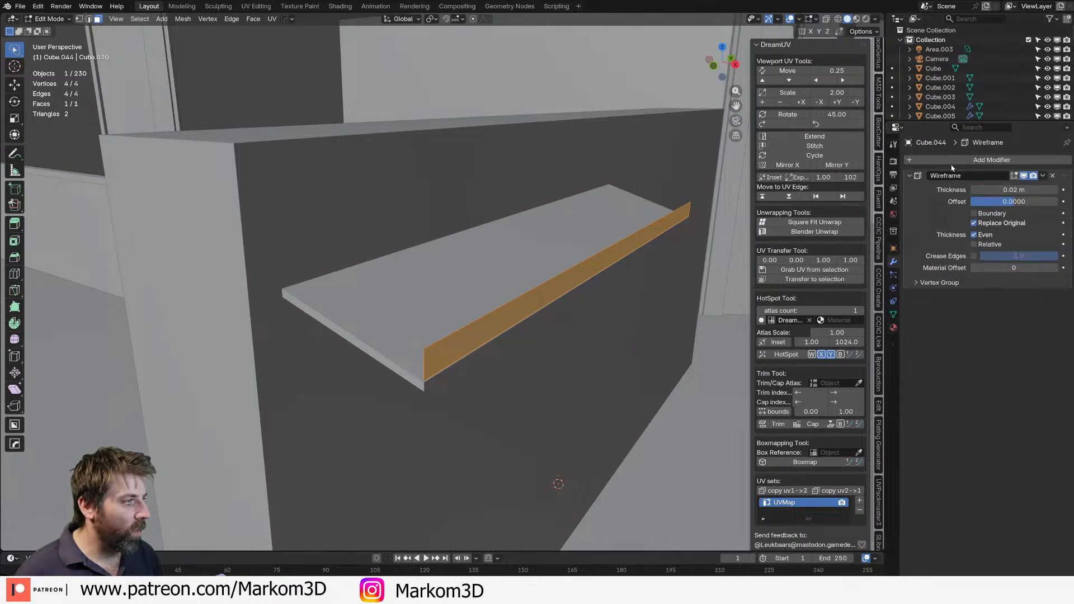
key(Tab)
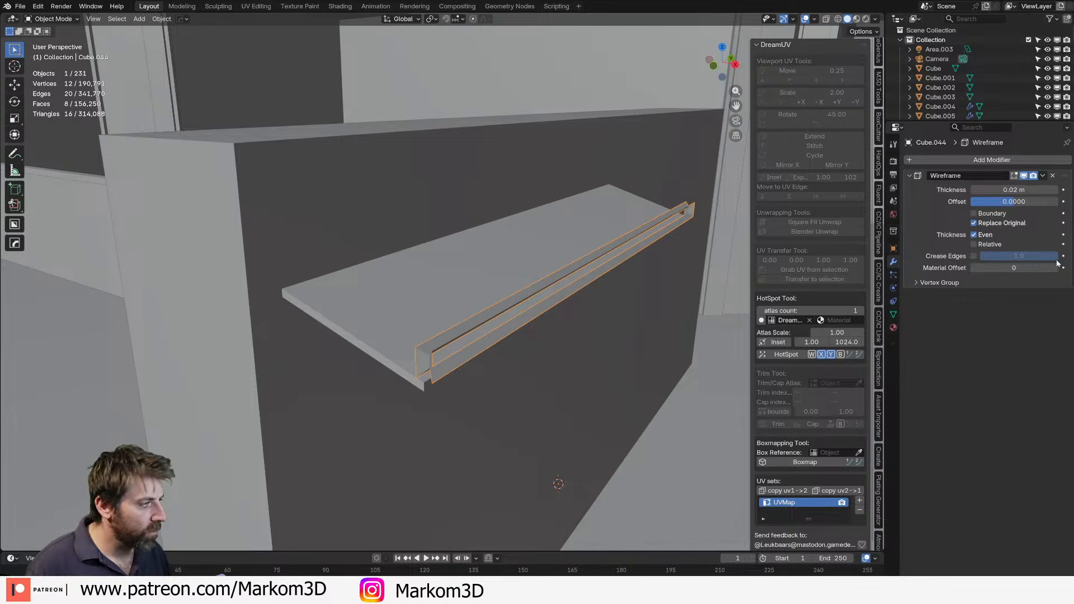
Set the Wireframe modifier's thickness to 0.002 m and enable Boundary.
click(1001, 190)
text(.0)
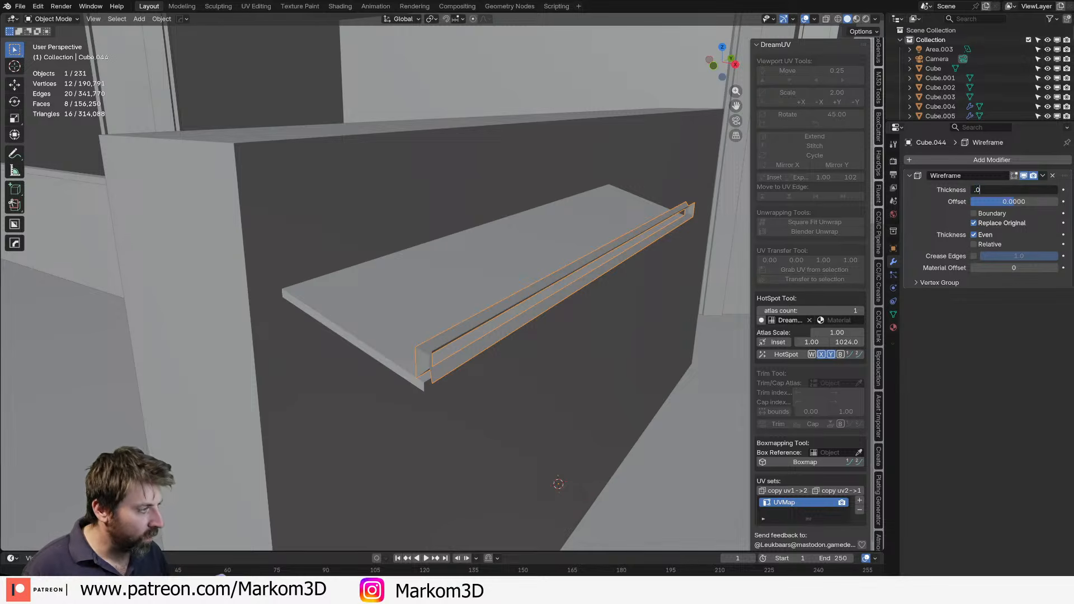
text(02)
key(Return)
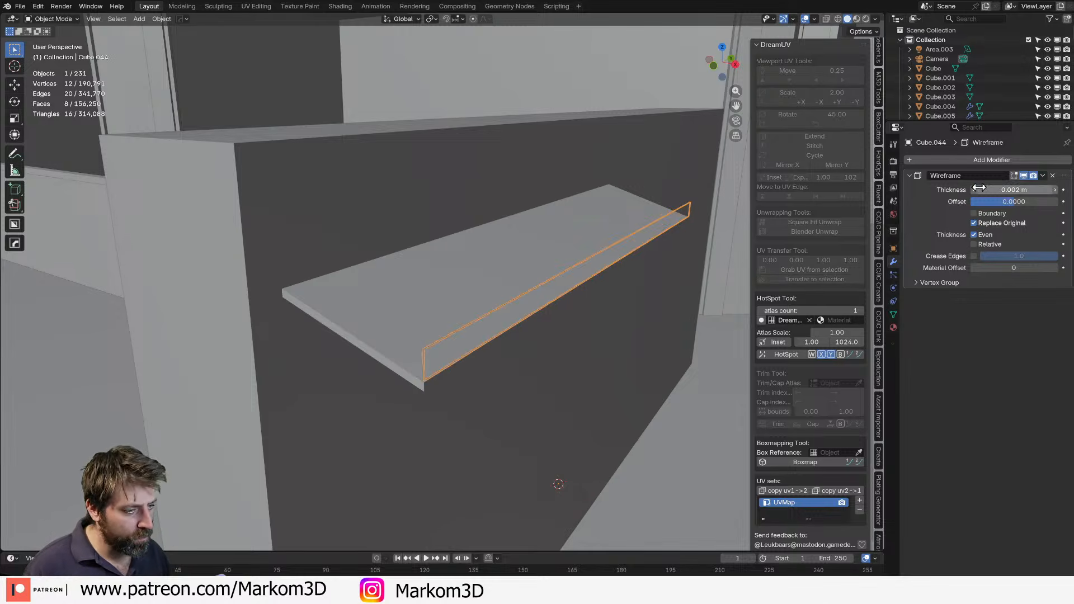
click(974, 214)
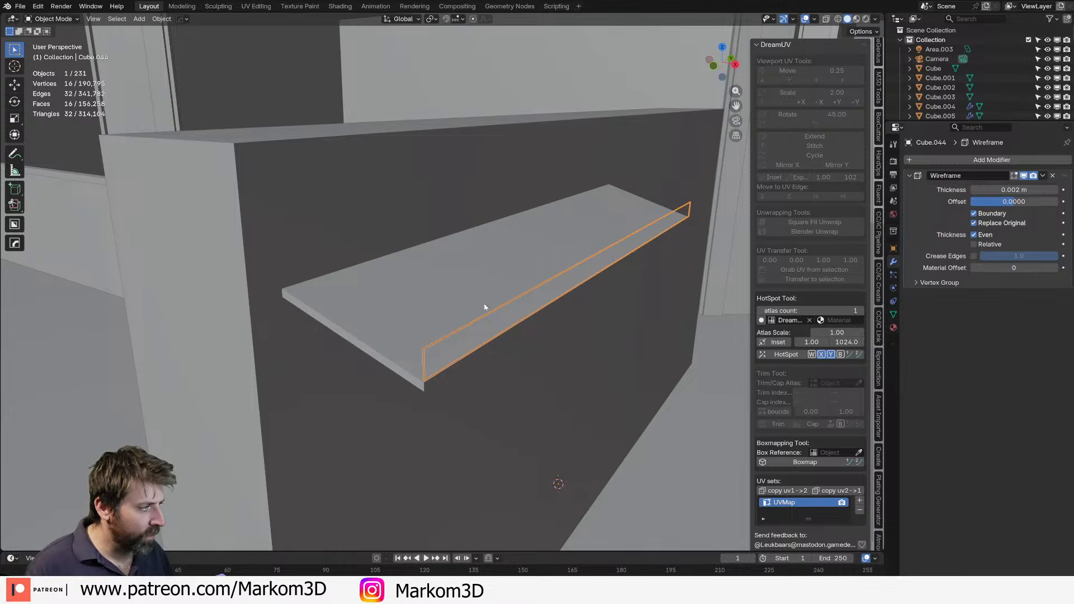
Divide the lip with five evenly spaced vertical loop cuts.
key(Tab)
key(ctrl+r)
scroll(561, 288, up, 3)
scroll(562, 287, up, 1)
click(563, 287)
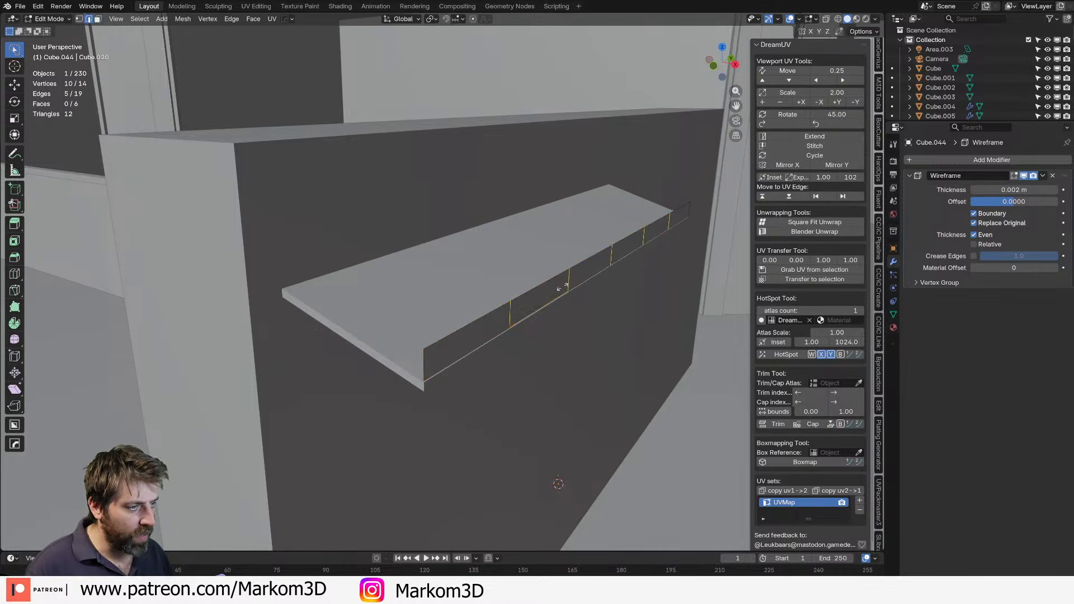
right_click(564, 287)
key(Tab)
scroll(593, 311, up, 3)
scroll(612, 317, down, 5)
middle_drag(612, 316, 596, 294)
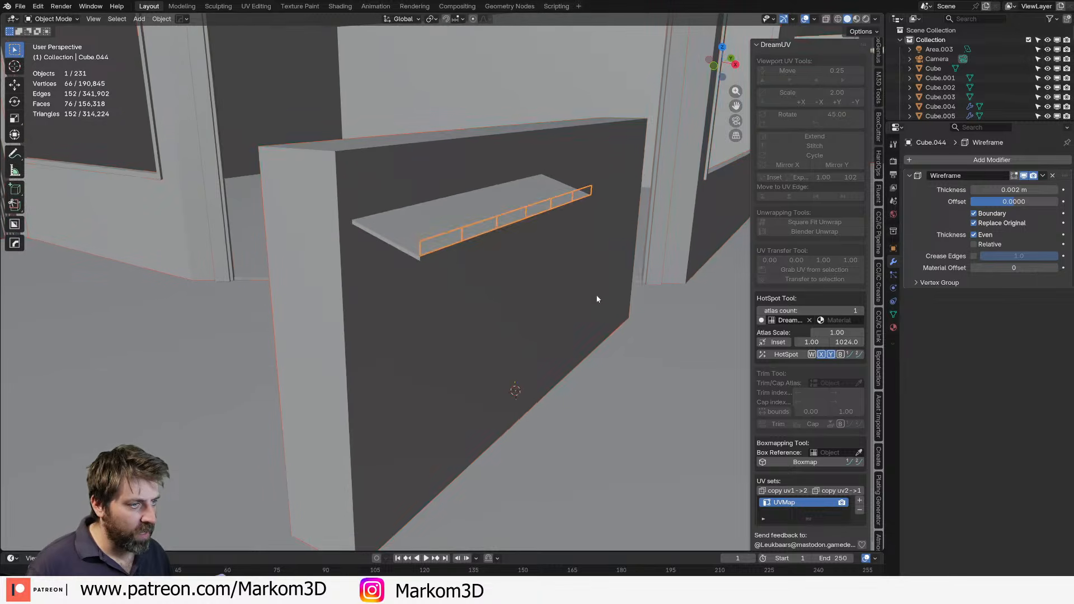
Undo the lip's five loop cuts.
key(a)
click(510, 213)
key(Tab)
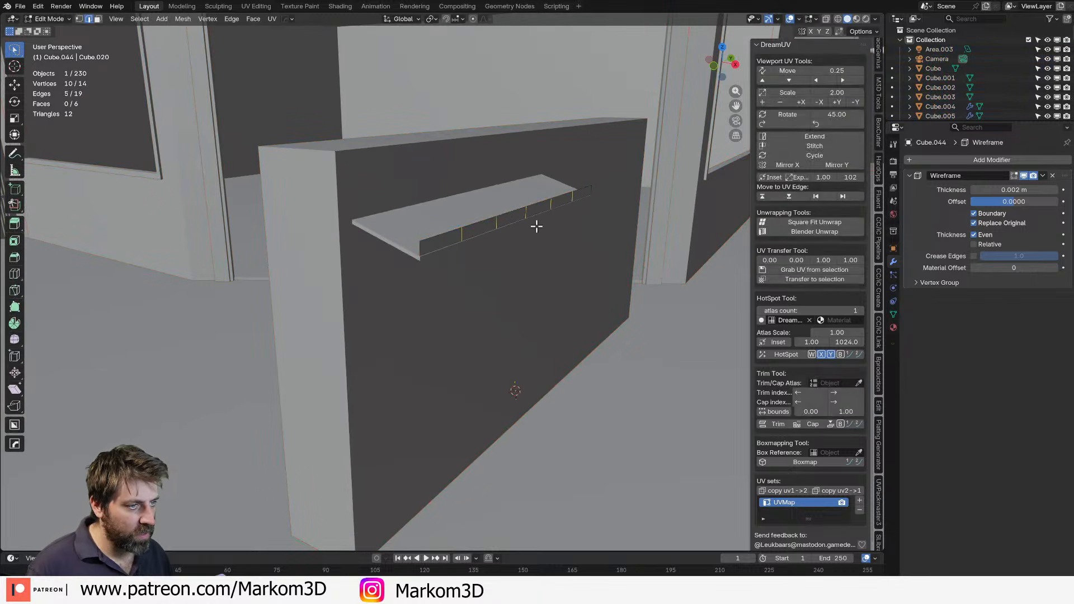
key(Tab)
key(Tab)
key(ctrl+z)
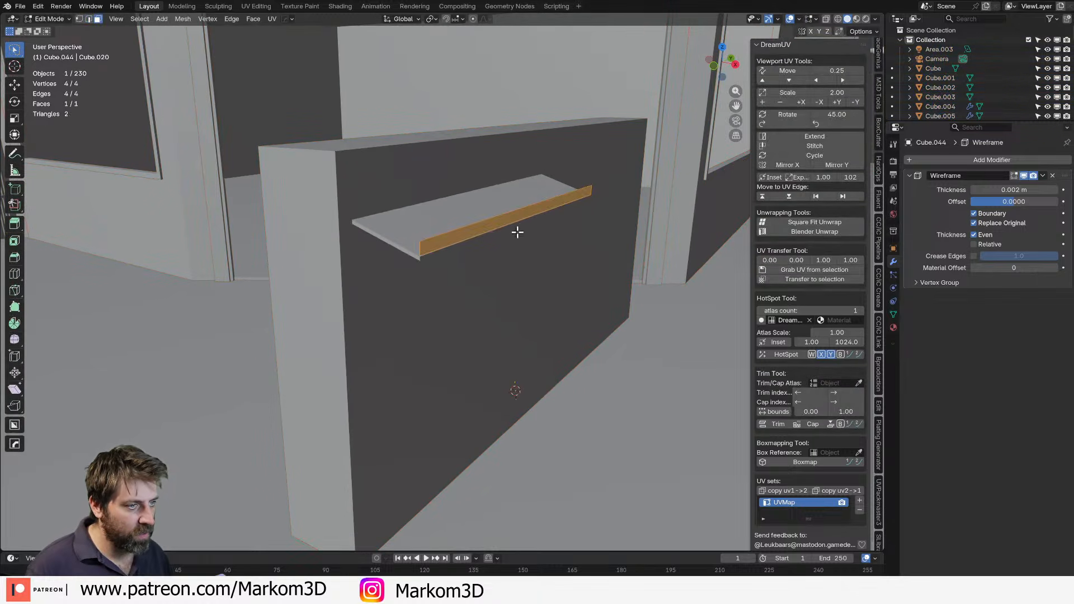
Divide the lip with 17 evenly spaced vertical loop cuts to form a dense railing.
key(ctrl+r)
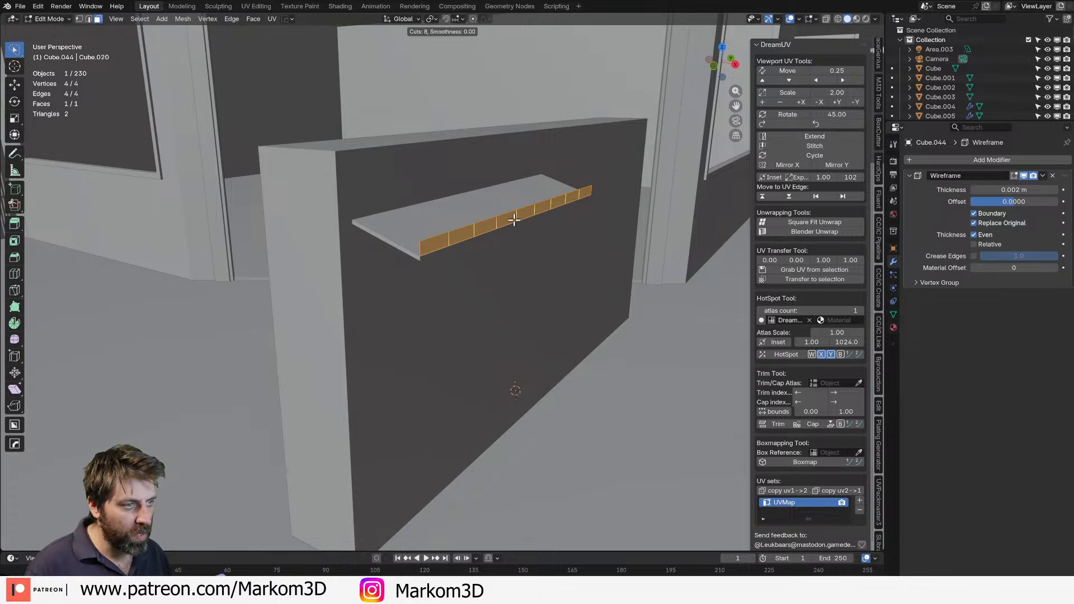
click(514, 220)
key(Tab)
mouse_move(532, 249)
middle_down()
mouse_move(567, 250)
mouse_move(546, 239)
mouse_move(534, 259)
middle_up()
scroll(568, 247, up, 1)
Select the railing's entire linked mesh and, in front view, nudge it into place on the shelf's outer edge.
key(Tab)
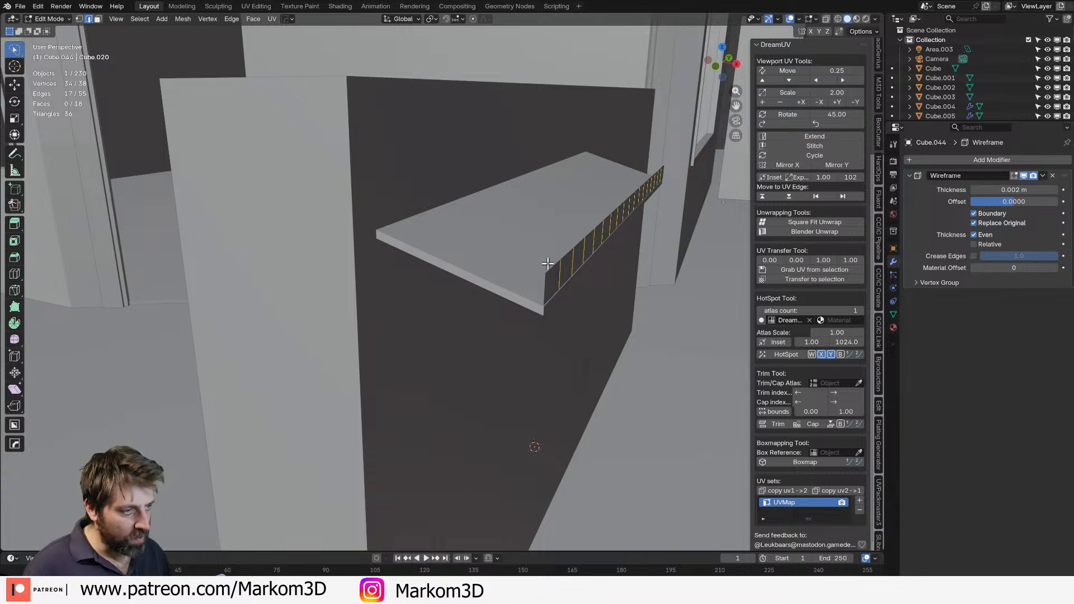
key(ctrl+l)
key(KP_1)
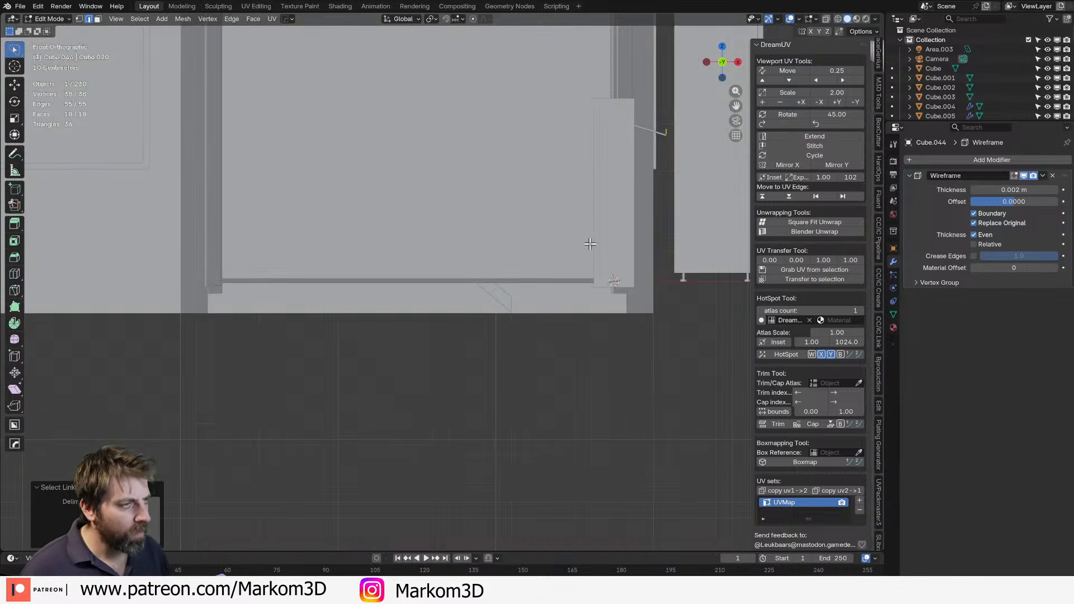
scroll(451, 340, up, 6)
shift+middle_drag(643, 177, 386, 388)
scroll(386, 388, up, 8)
key(g)
key(x)
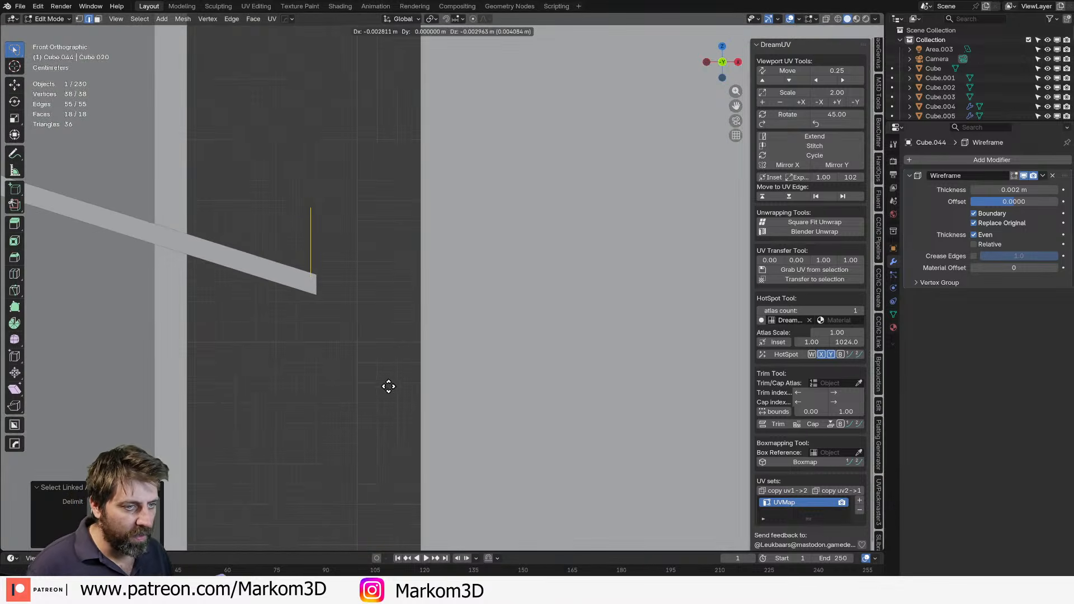
click(390, 390)
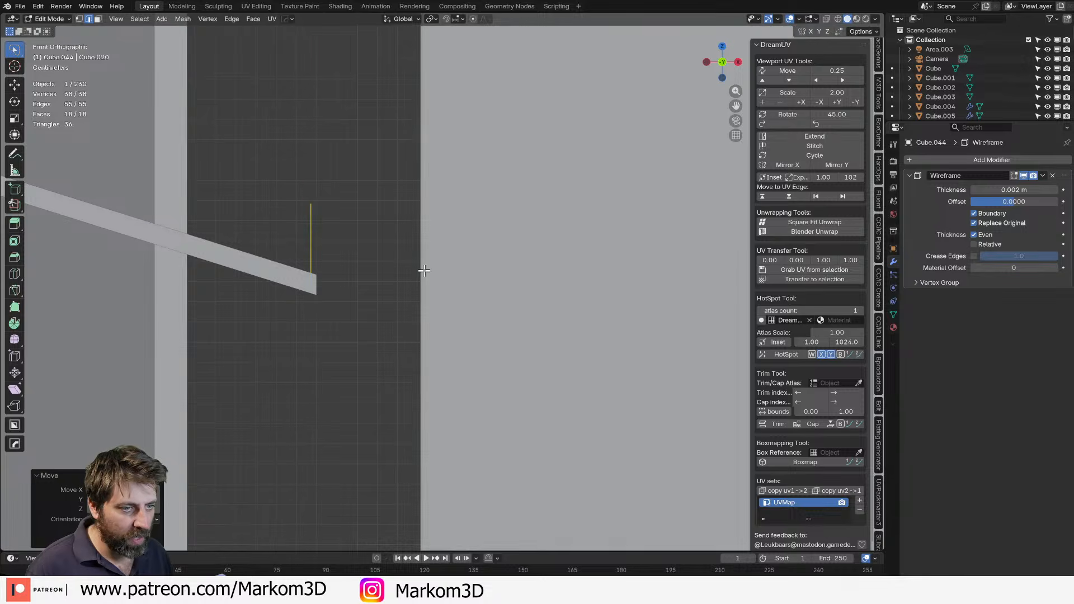
middle_drag(495, 282, 475, 348)
key(Tab)
scroll(396, 345, down, 5)
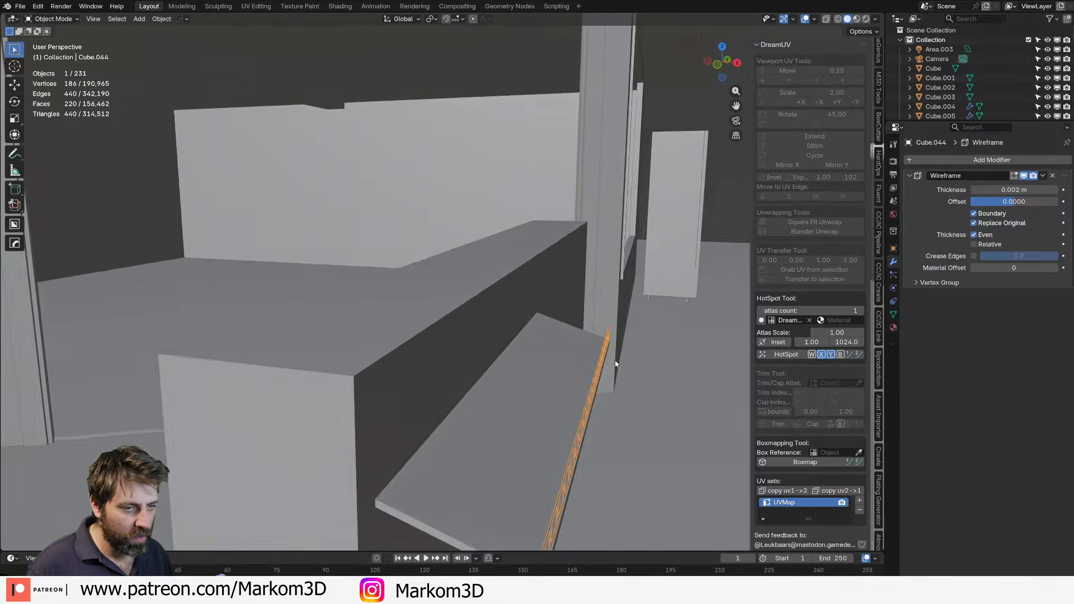
scroll(592, 337, up, 5)
scroll(591, 334, down, 5)
shift+middle_drag(591, 334, 571, 316)
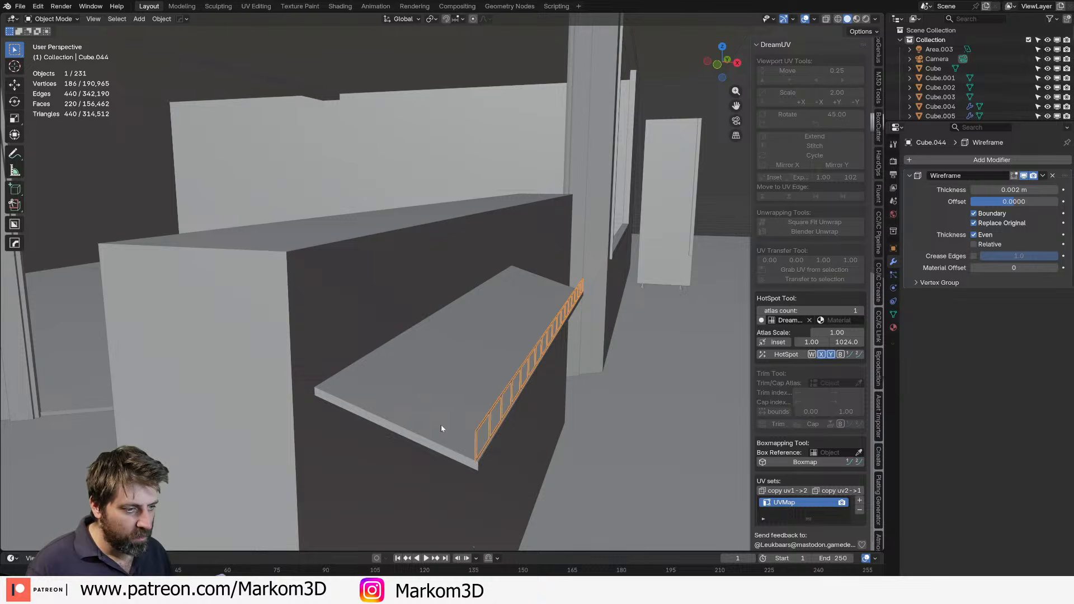
Extrude the railing's two end edges in front view about -0.194 m in X and 0.061 m in Z, reaching the counter face.
key(Tab)
click(474, 439)
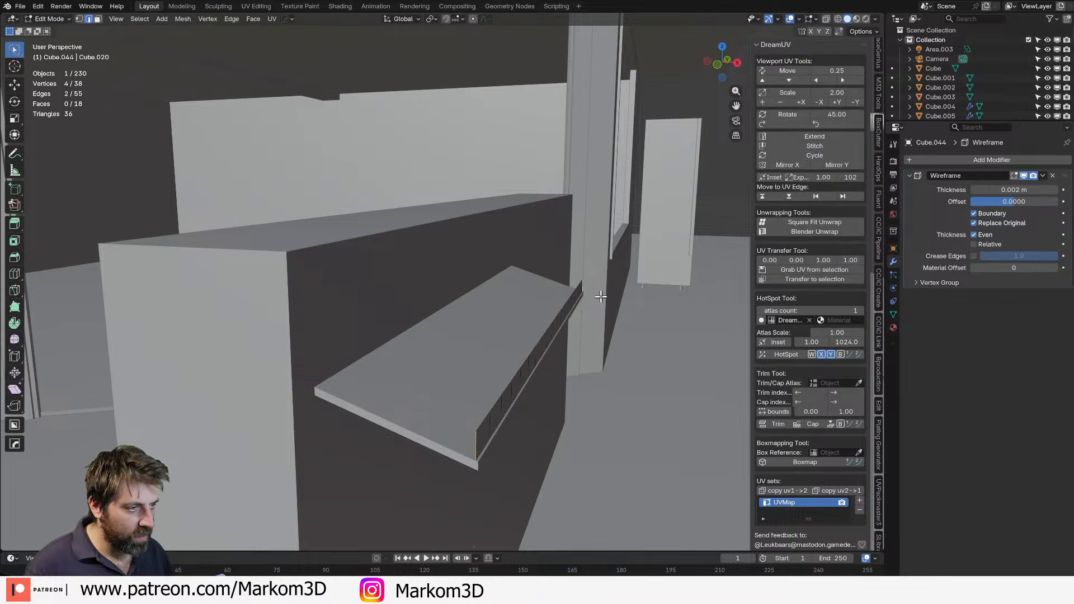
key(KP_3)
key(KP_1)
scroll(598, 298, down, 2)
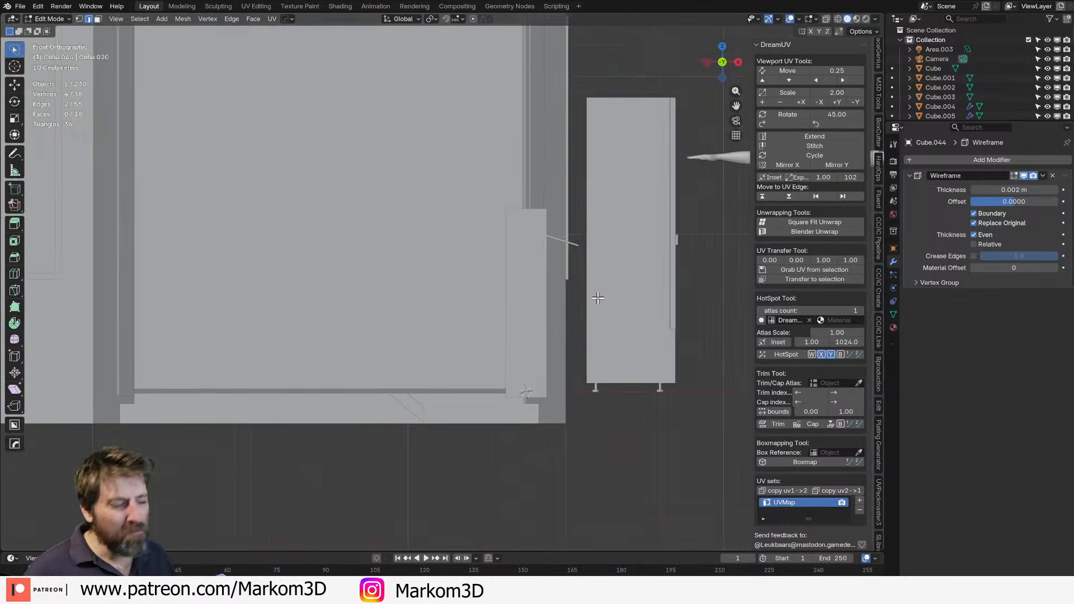
mouse_move(561, 298)
shift+middle_down()
mouse_move(382, 366)
mouse_move(511, 358)
shift+middle_up()
scroll(389, 364, up, 4)
key(z)
click(347, 346)
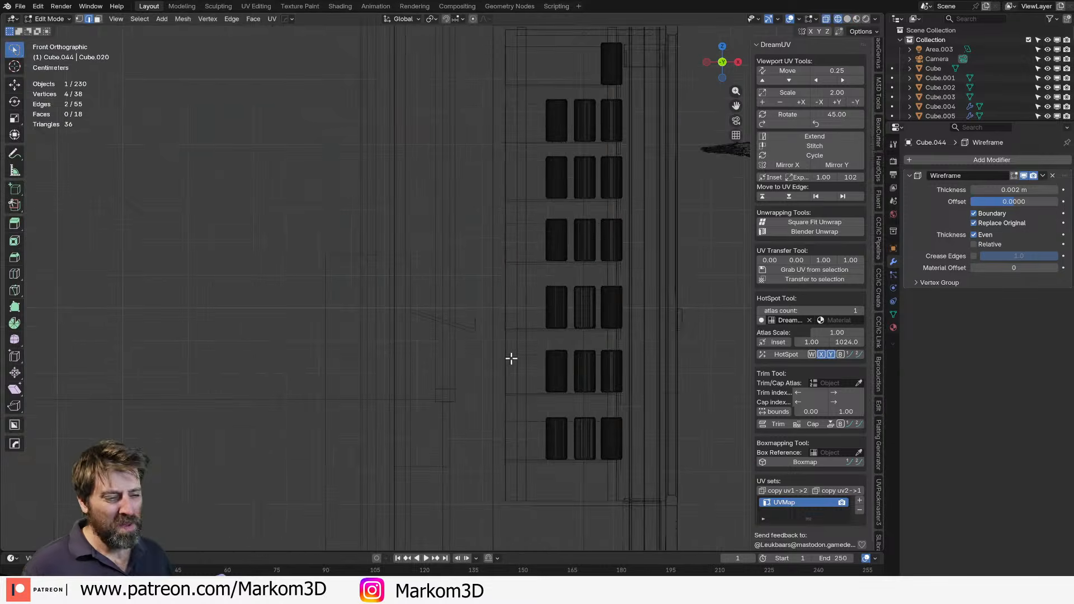
scroll(513, 361, up, 3)
key(e)
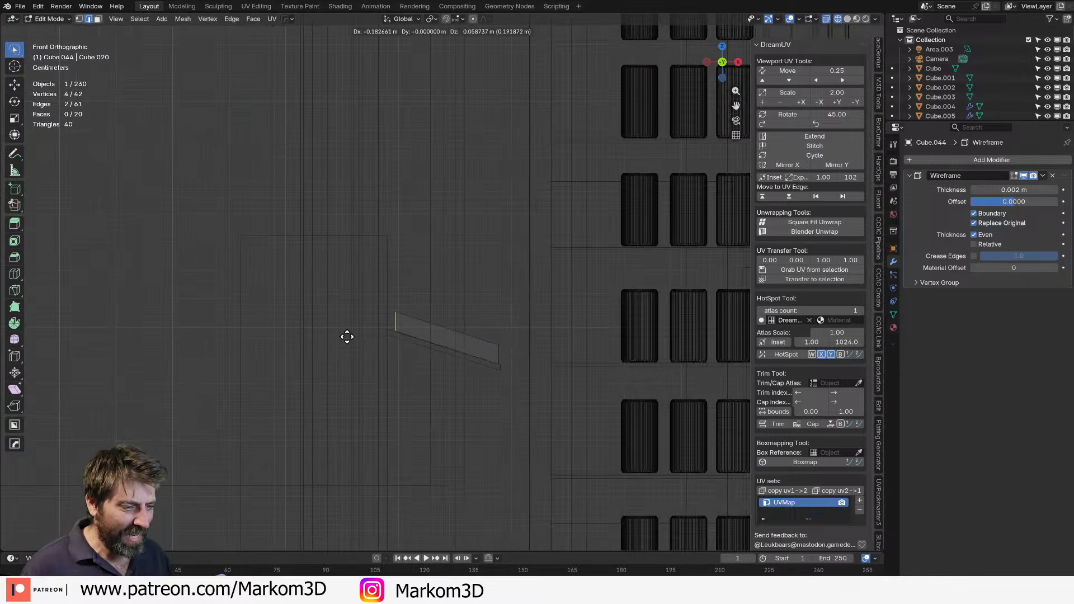
click(288, 325)
key(z)
click(550, 381)
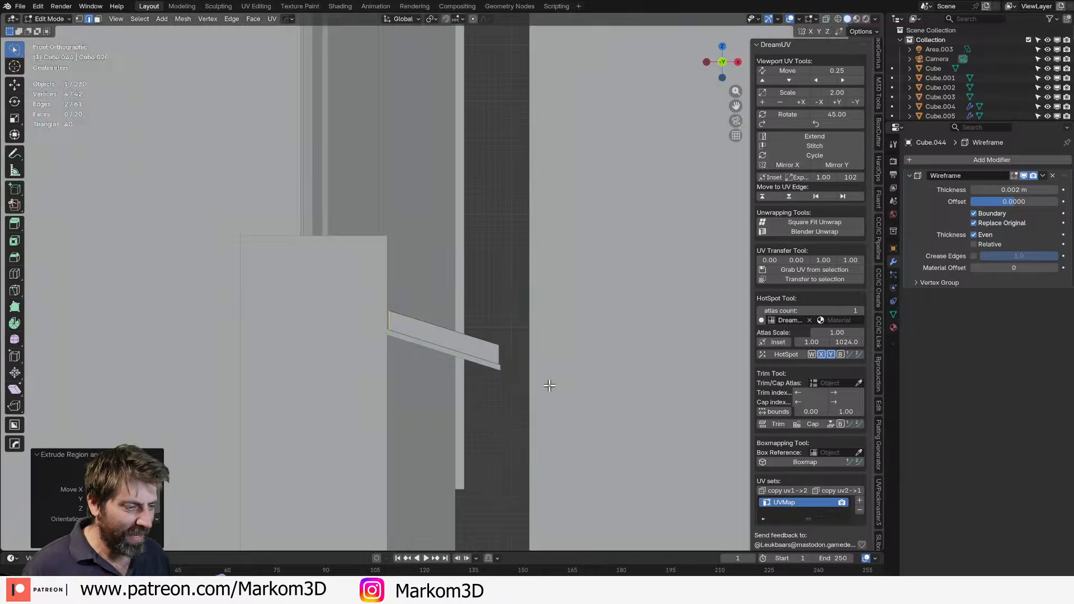
Leave Edit Mode and inspect the counter with its shelf railing against the figure and the whole shopfront.
middle_drag(549, 384, 420, 428)
scroll(418, 430, down, 5)
scroll(418, 430, down, 2)
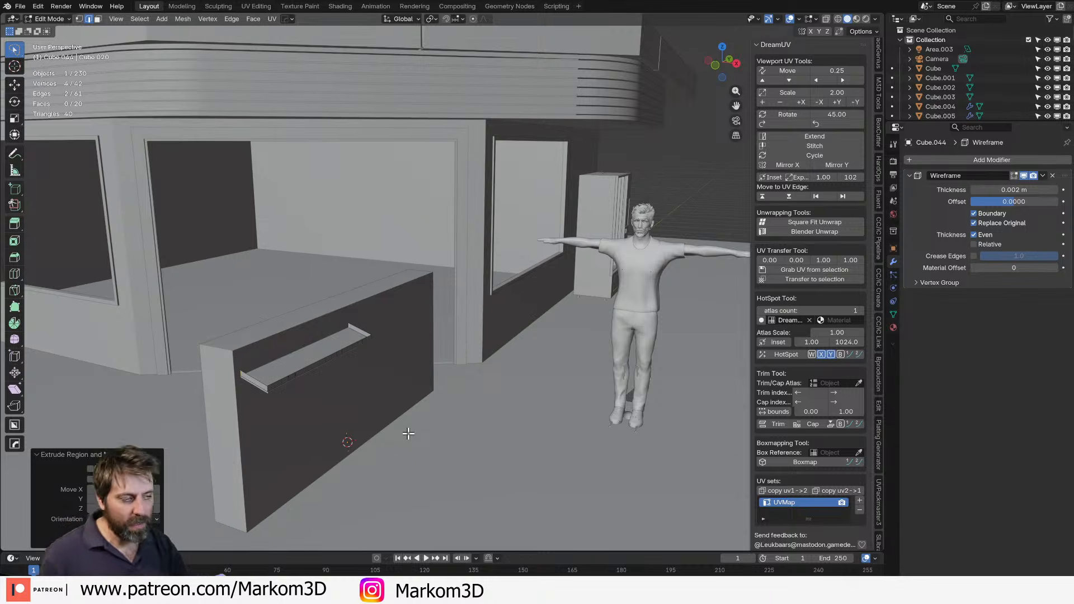
middle_drag(355, 410, 378, 403)
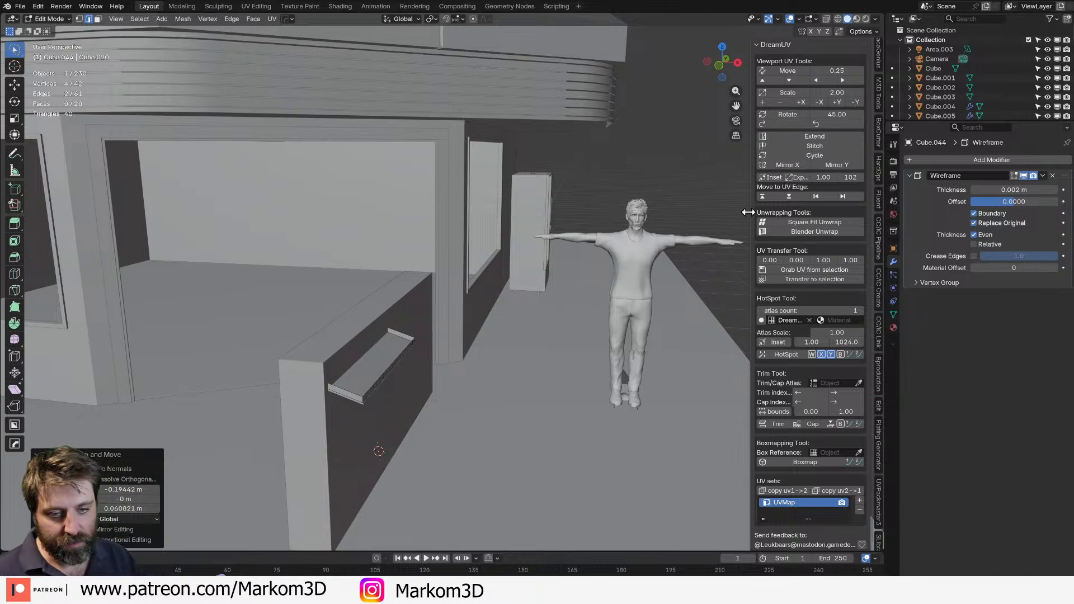
scroll(611, 327, down, 4)
key(Tab)
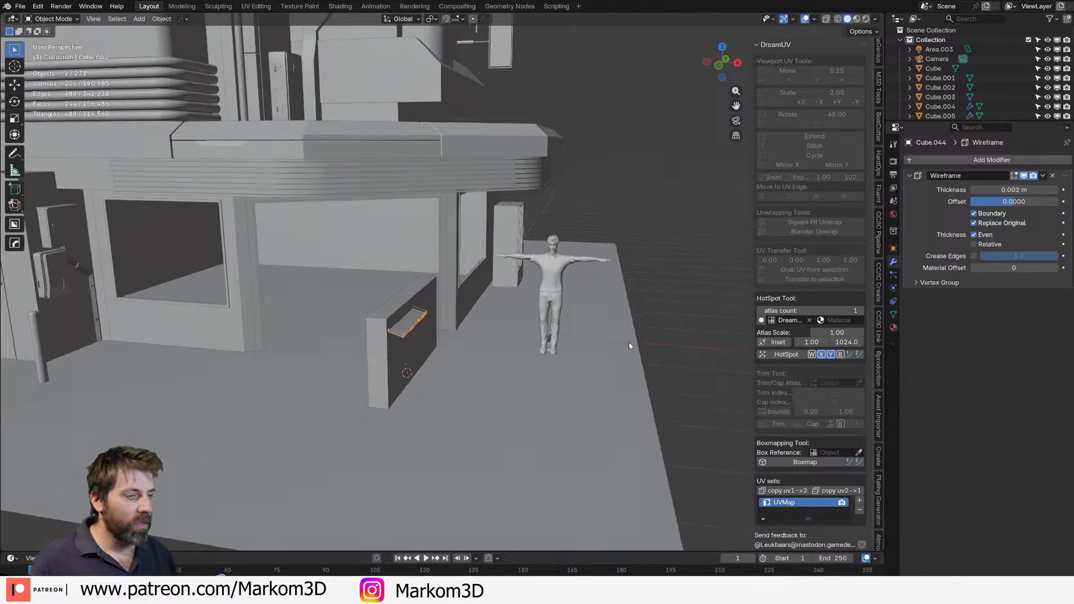
scroll(628, 342, down, 3)
scroll(877, 524, down, 8)
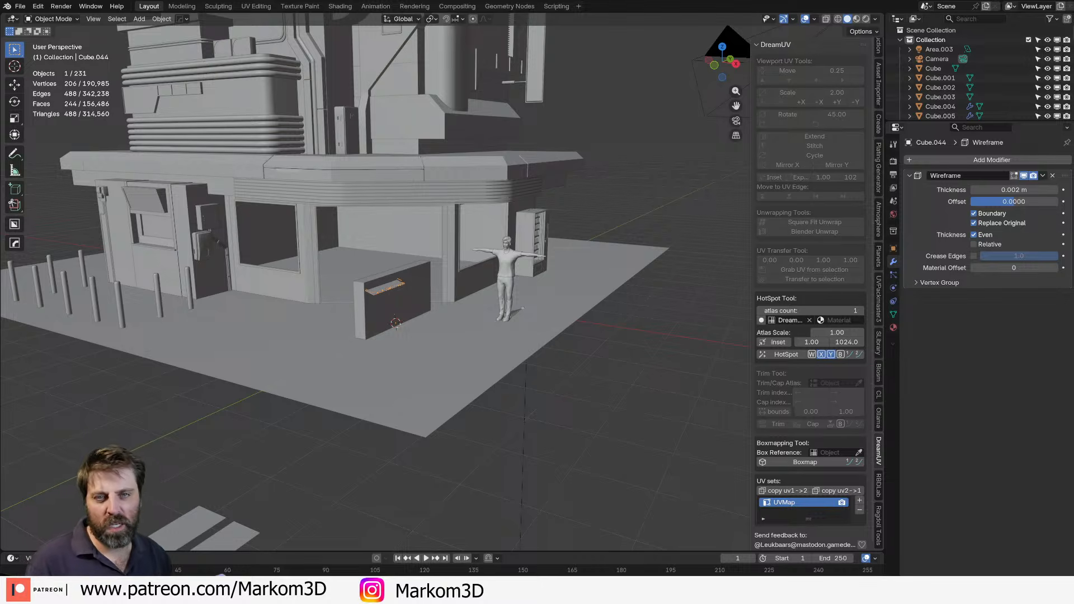
Switch to the browser, open the DreamUV GitHub repository, show its code download options, and return to Blender.
key(alt+Tab)
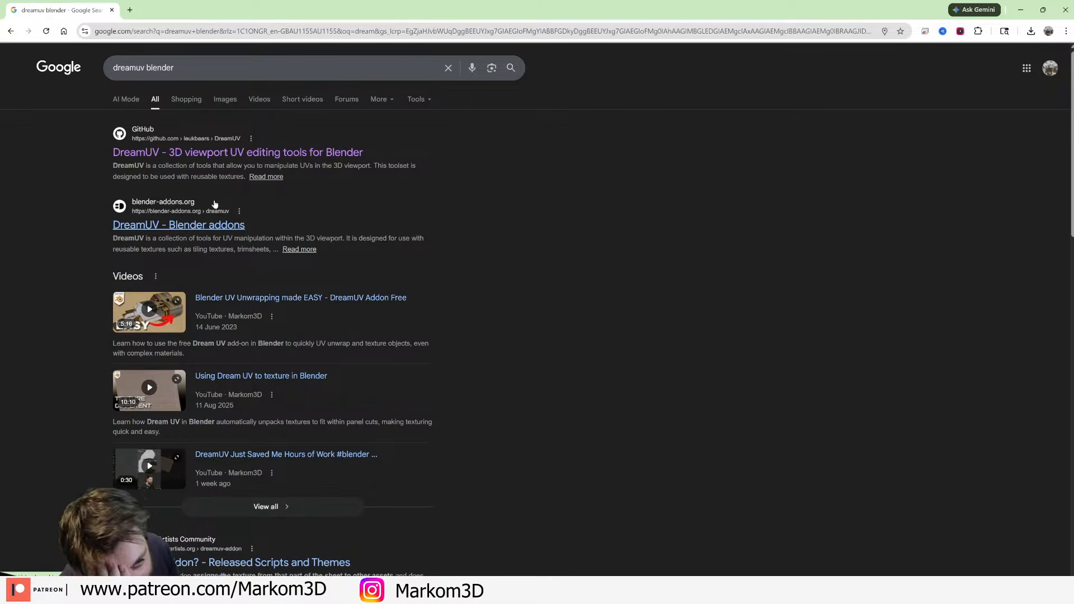
click(231, 155)
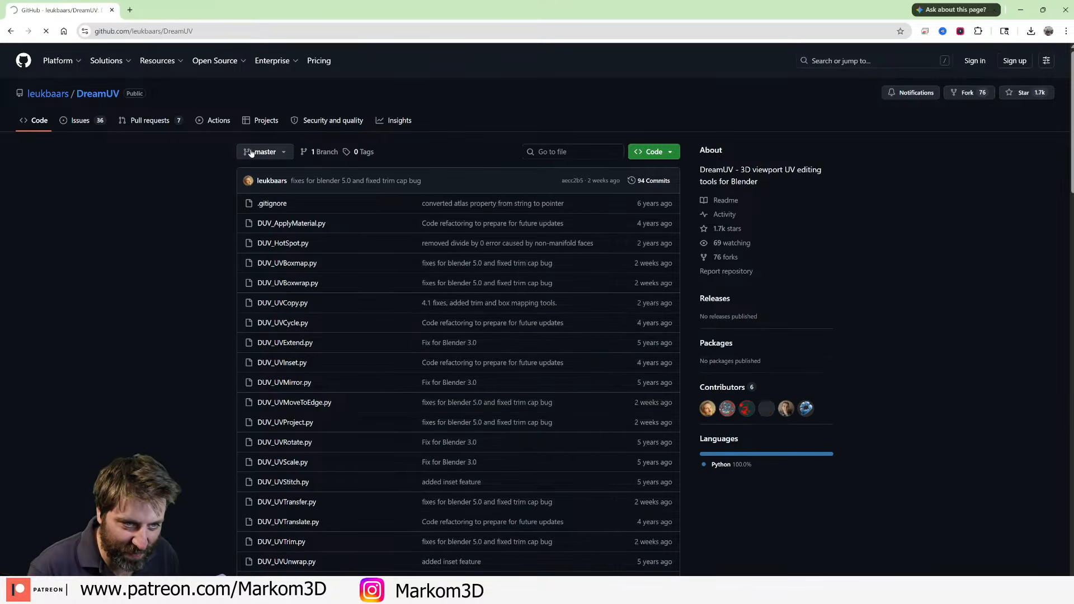
click(197, 31)
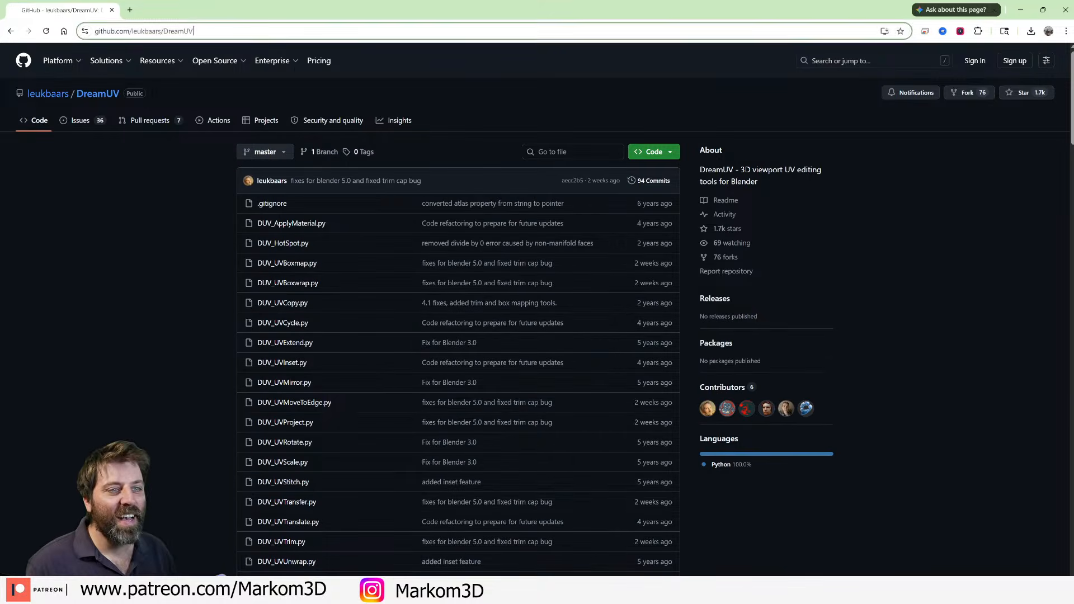
click(671, 155)
click(671, 153)
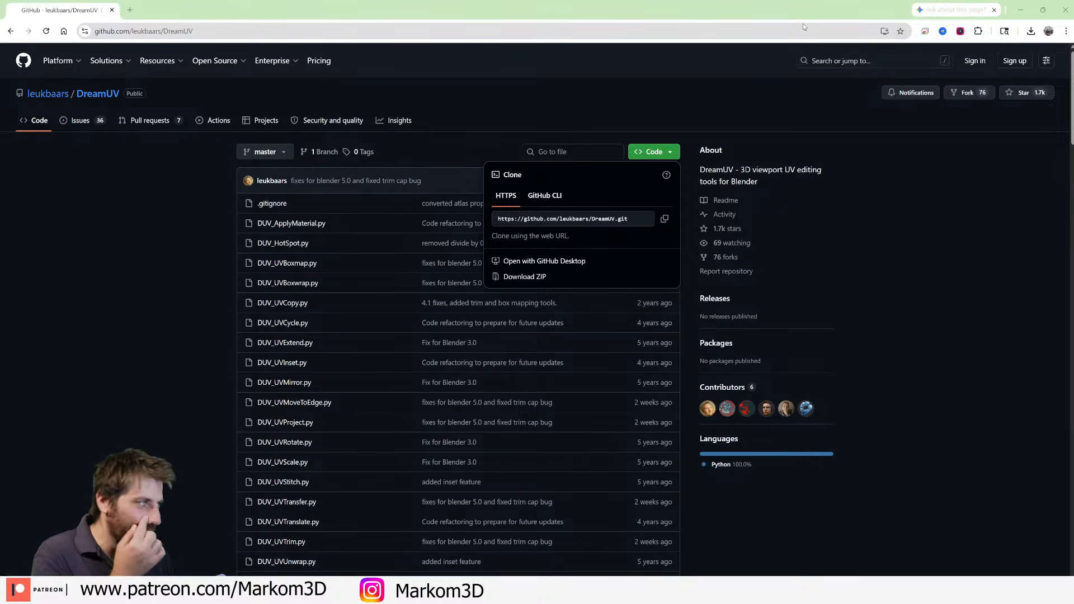
click(1021, 10)
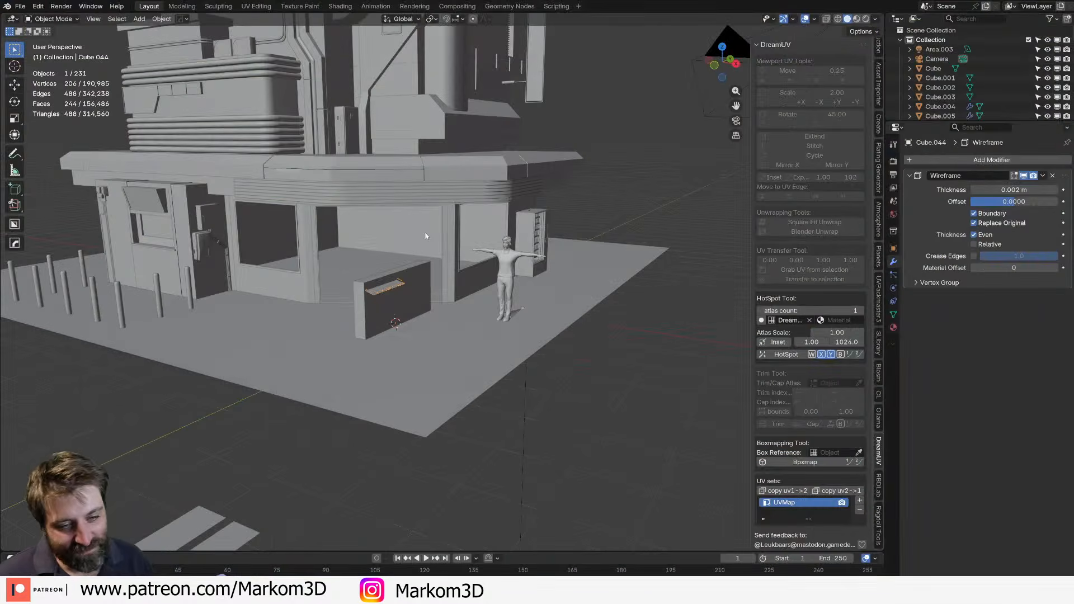
Add a cube on the ground slab in front of the counter and raise it vertically to stand on the slab.
shift+middle_drag(344, 351, 472, 355)
key(shift+a)
mouse_move(475, 360)
click(509, 373)
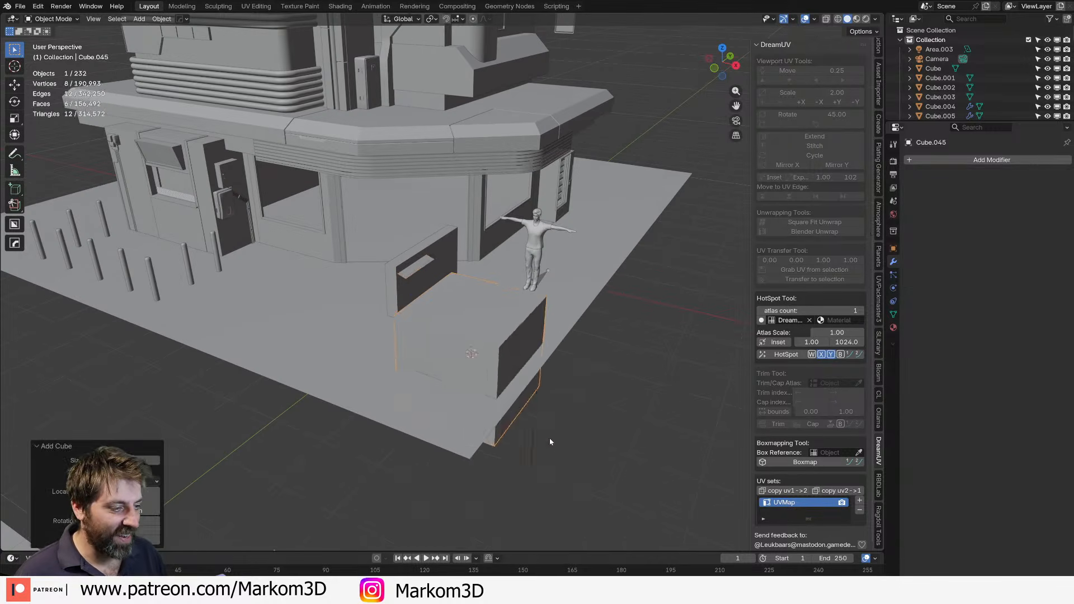
scroll(549, 445, up, 2)
key(g)
key(z)
click(547, 369)
scroll(548, 372, down, 2)
scroll(547, 368, down, 4)
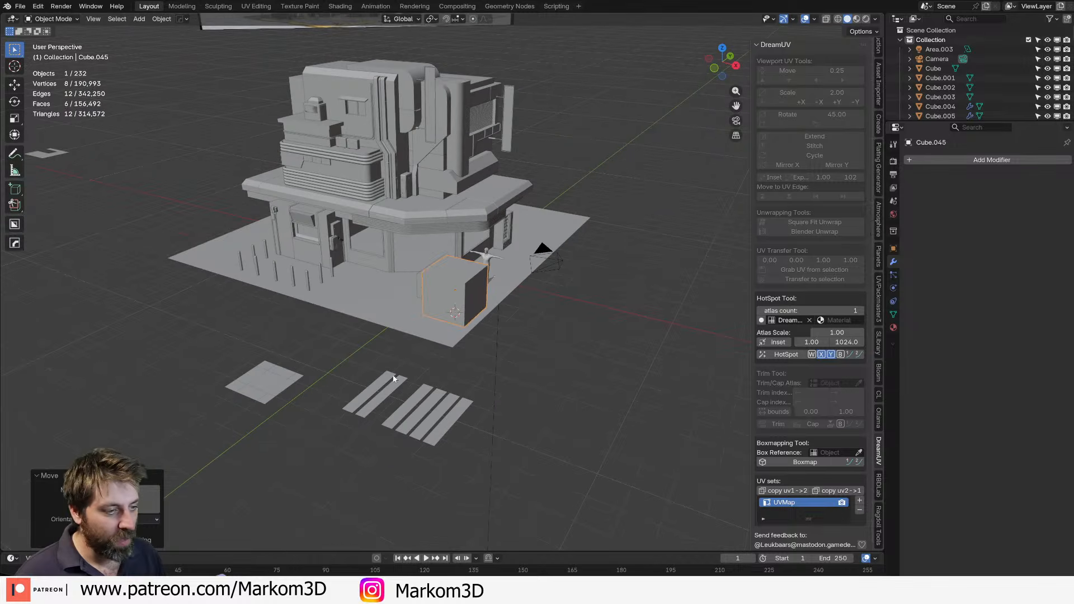
Move the DreamUV_Cutter plane about 9.9 m horizontally to lie beside the cube, keeping its height locked.
click(258, 385)
key(g)
click(599, 353)
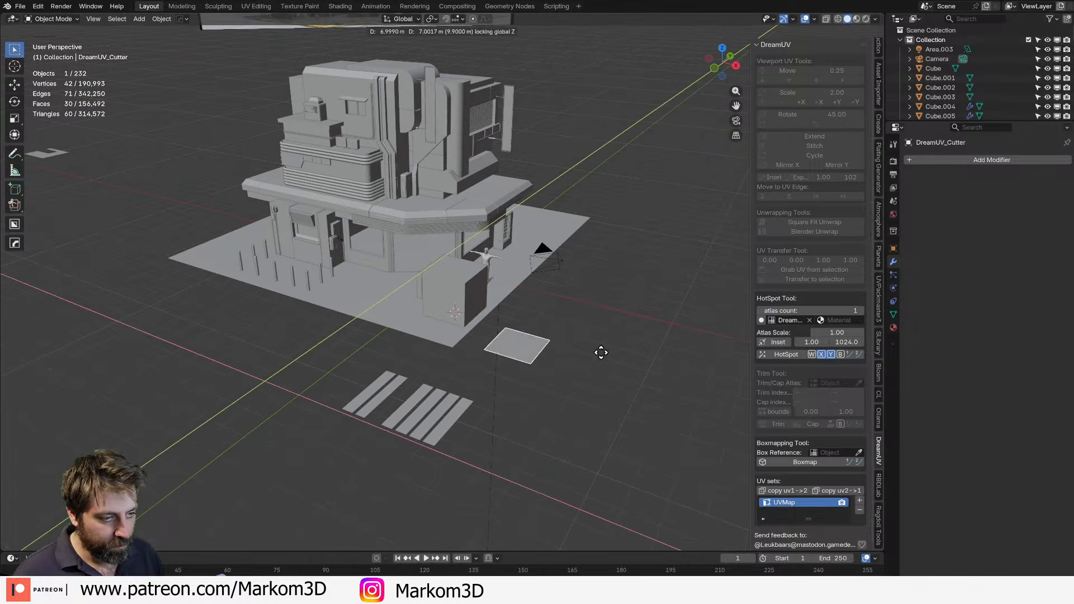
scroll(562, 365, up, 6)
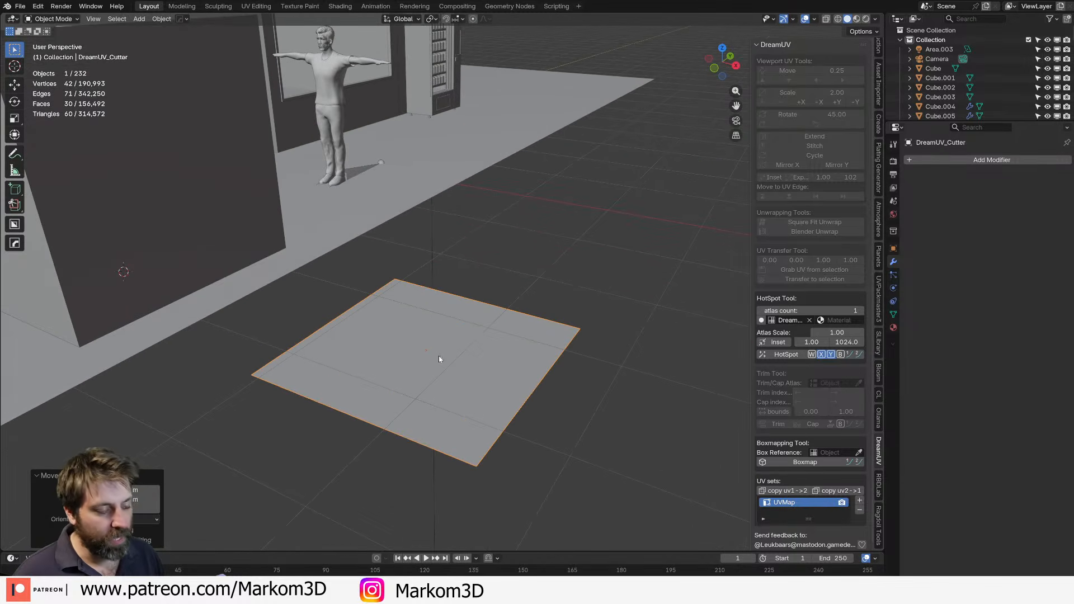
Examine the DreamUV_Cutter plane's panel texture in rendered shading.
click(866, 18)
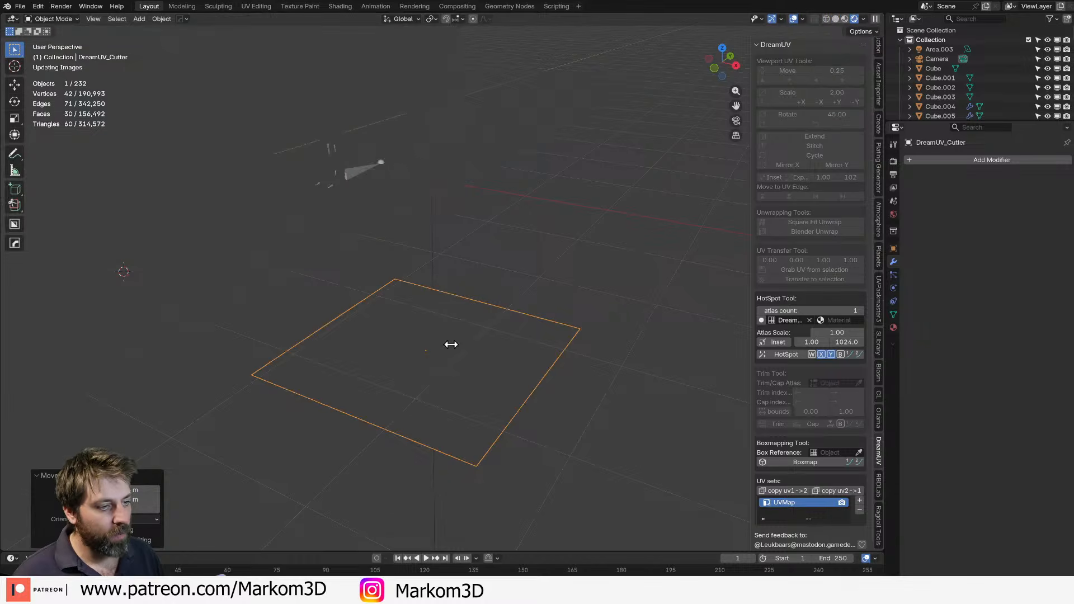
scroll(451, 344, up, 5)
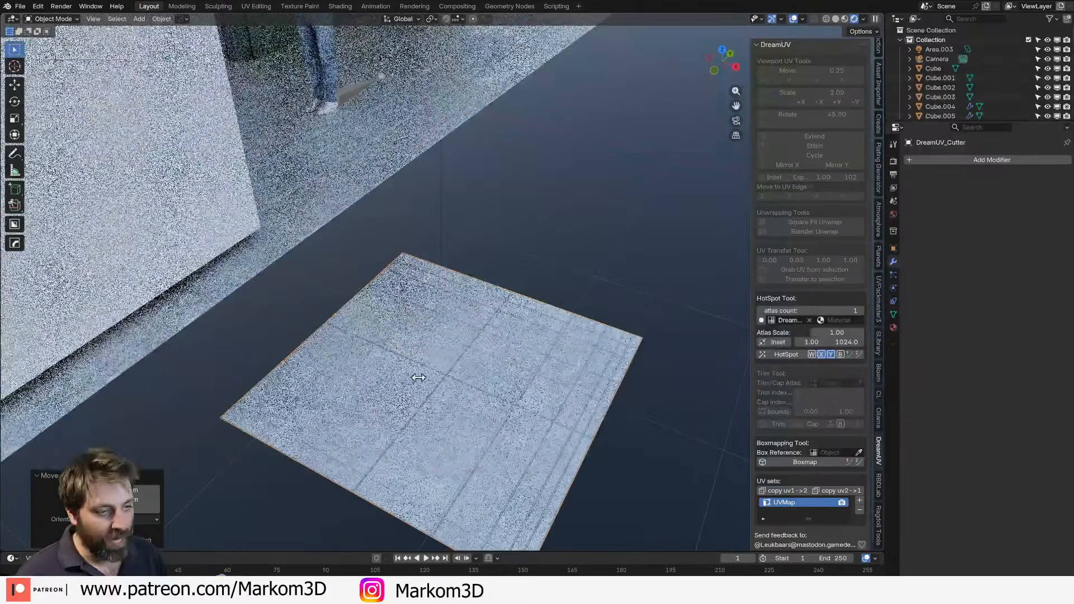
shift+middle_drag(418, 377, 451, 358)
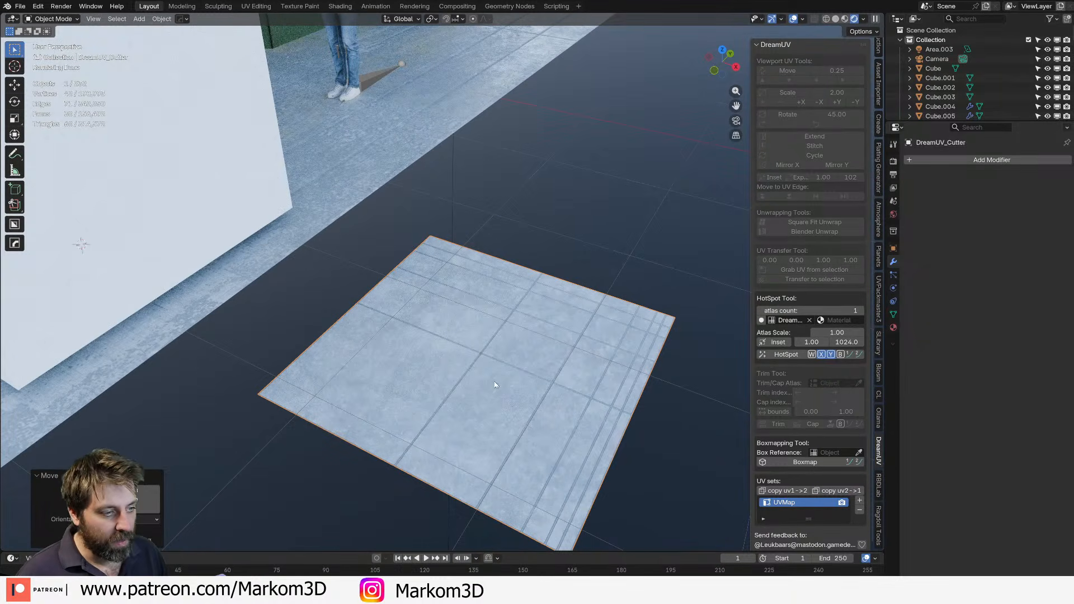
Compare the plane's mesh divisions with its texture in Edit Mode, using solid and rendered shading, and return to Object Mode.
key(Tab)
click(835, 20)
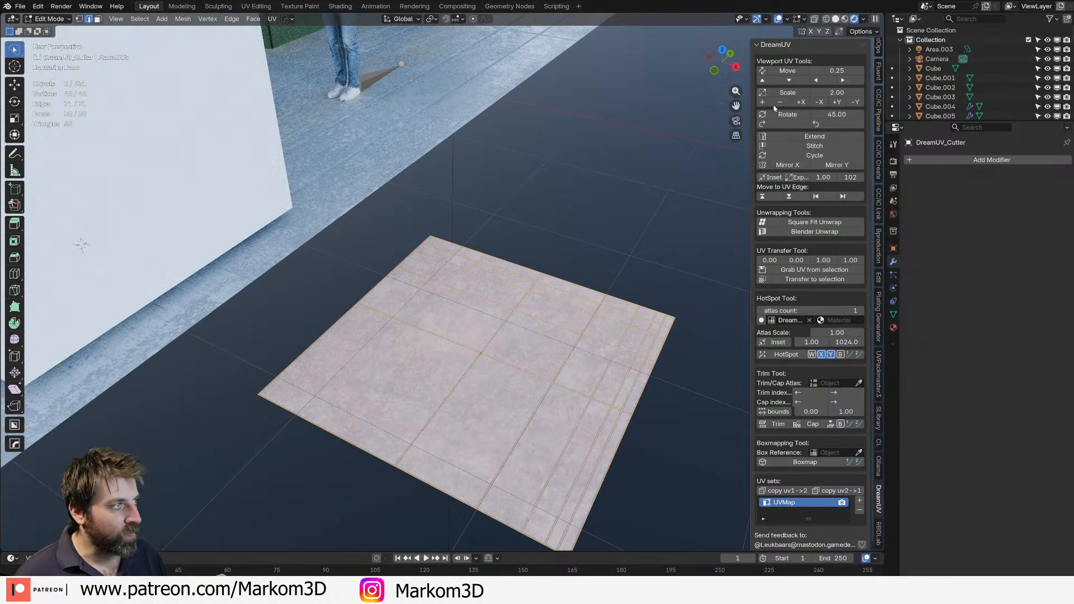
shift+middle_drag(526, 384, 546, 324)
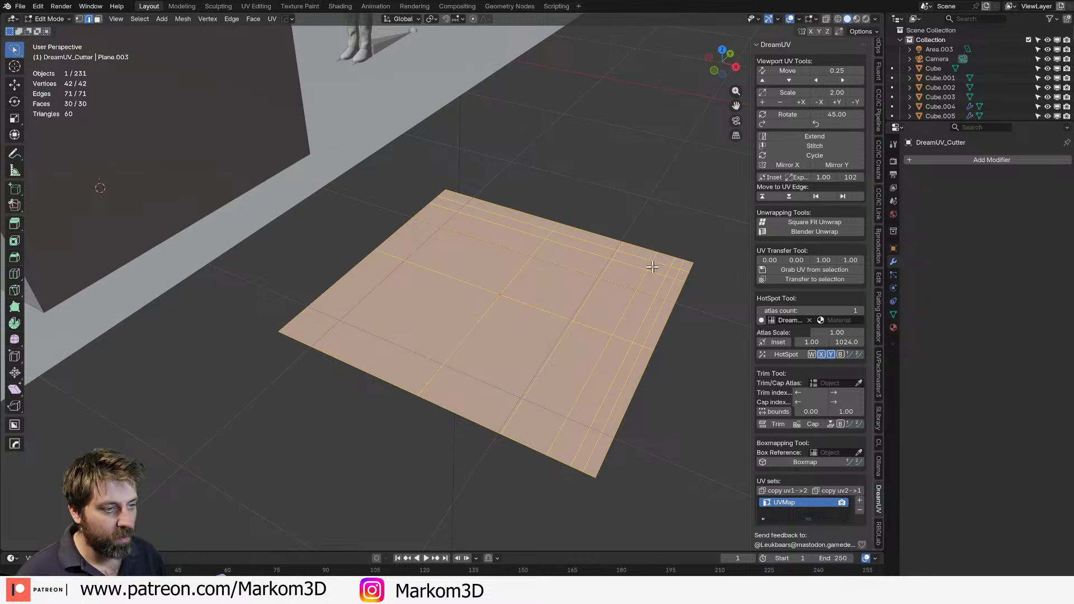
key(alt+a)
key(a)
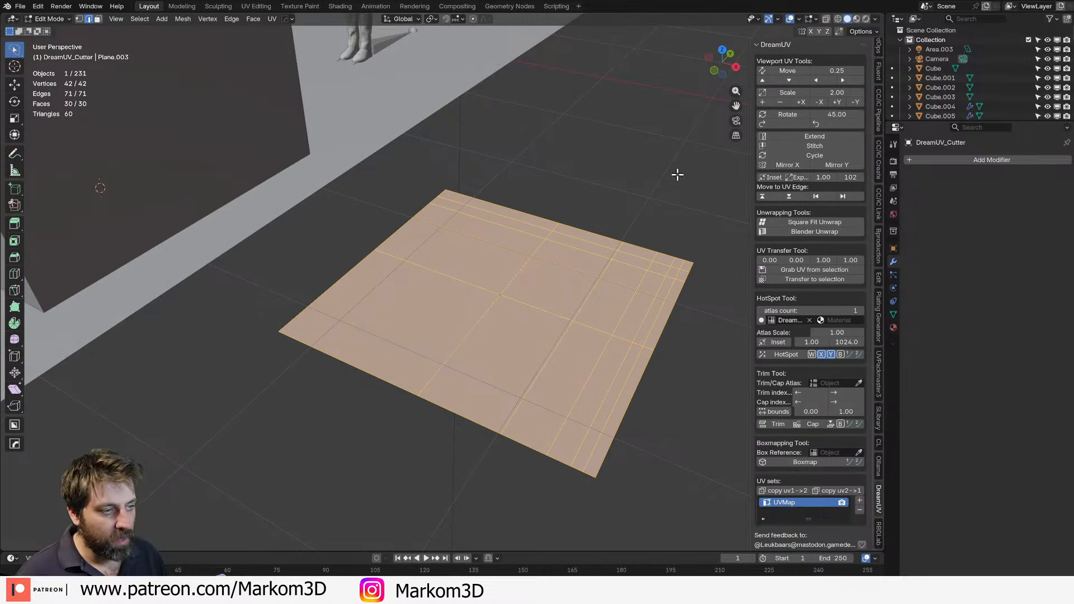
click(866, 19)
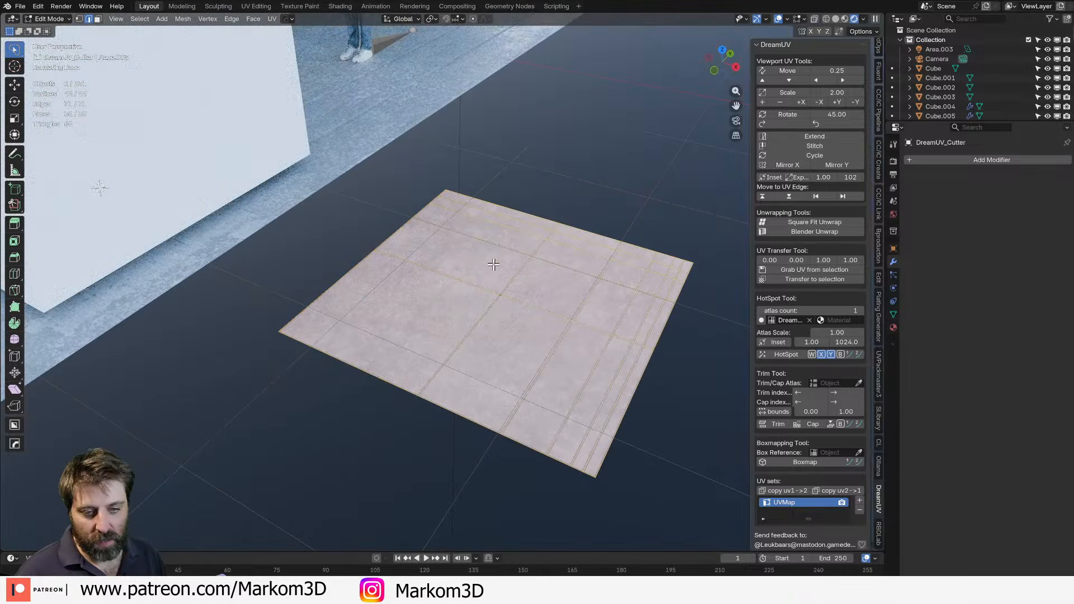
key(Tab)
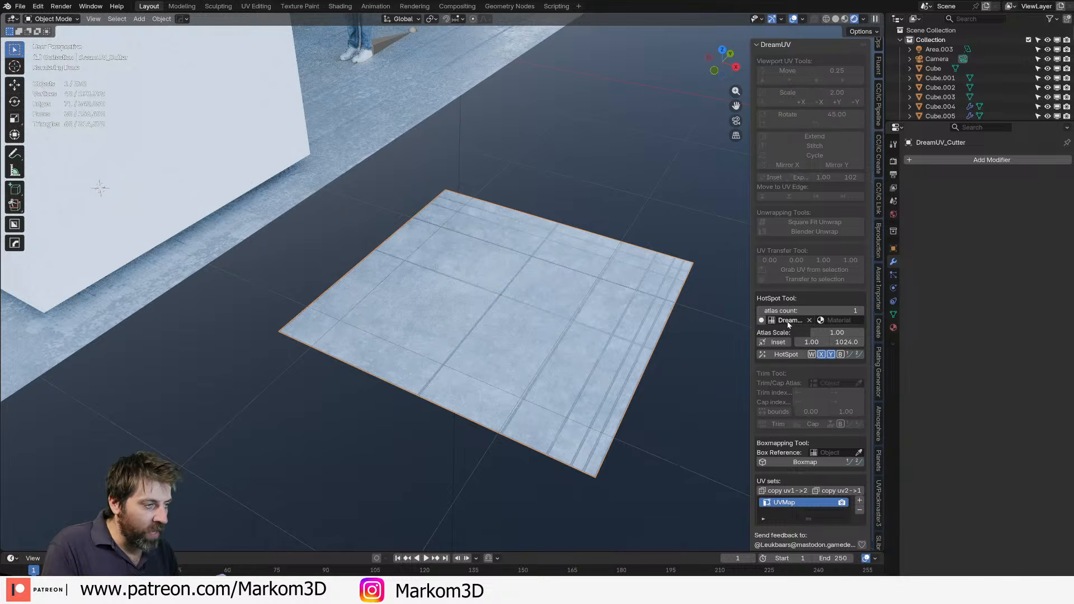
Clear the HotSpot tool's atlas object and assign the DreamUV_Cutter plane as the atlas again.
click(810, 320)
click(809, 320)
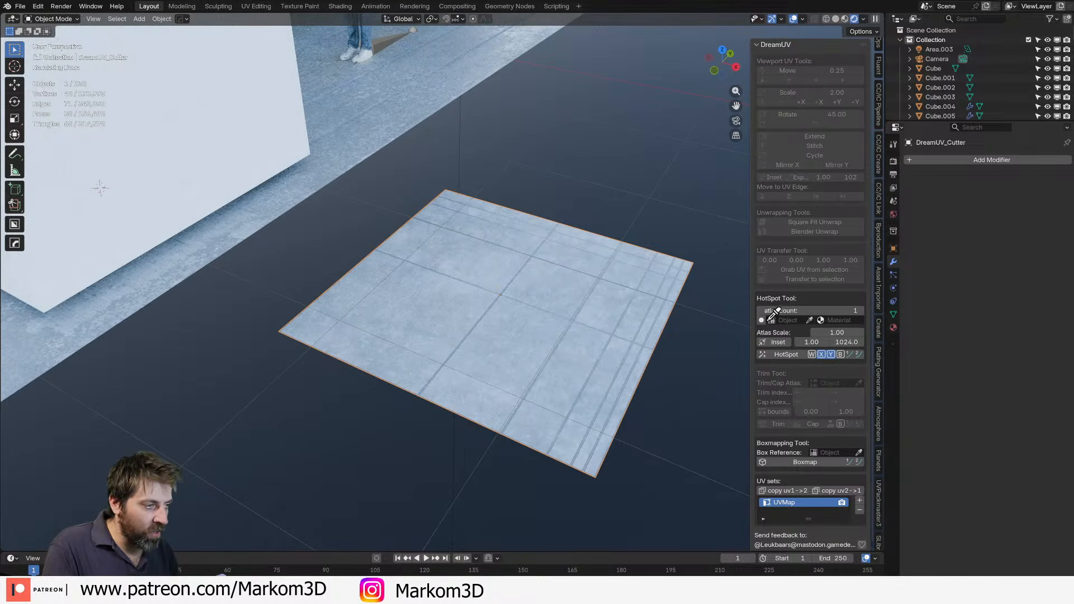
click(573, 302)
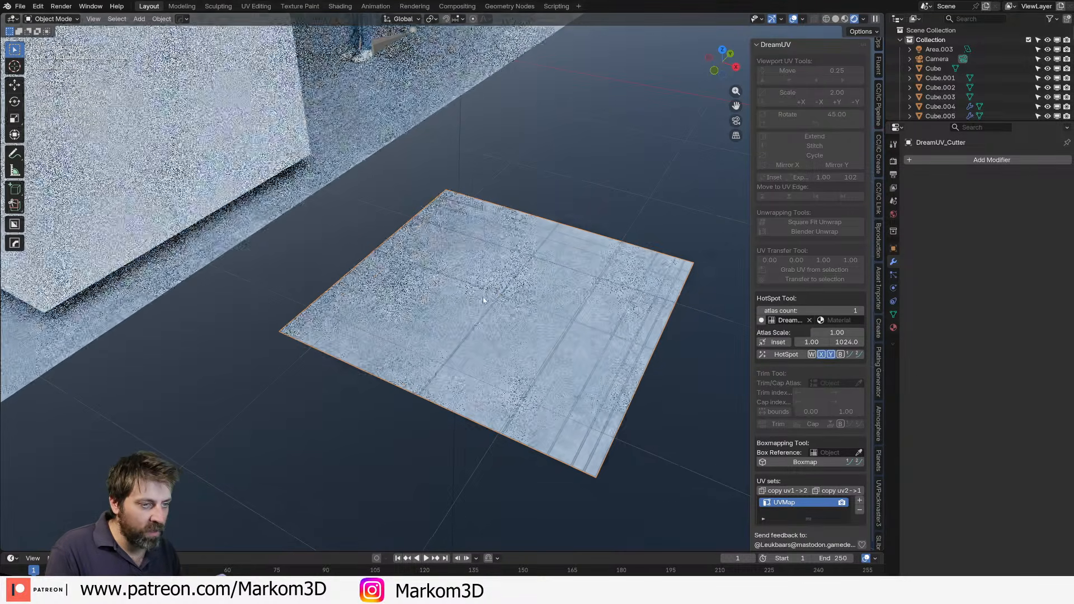
Select the new cube and apply DreamUV's HotSpot mapping to it.
shift+middle_drag(129, 181, 386, 249)
click(419, 254)
scroll(419, 254, down, 5)
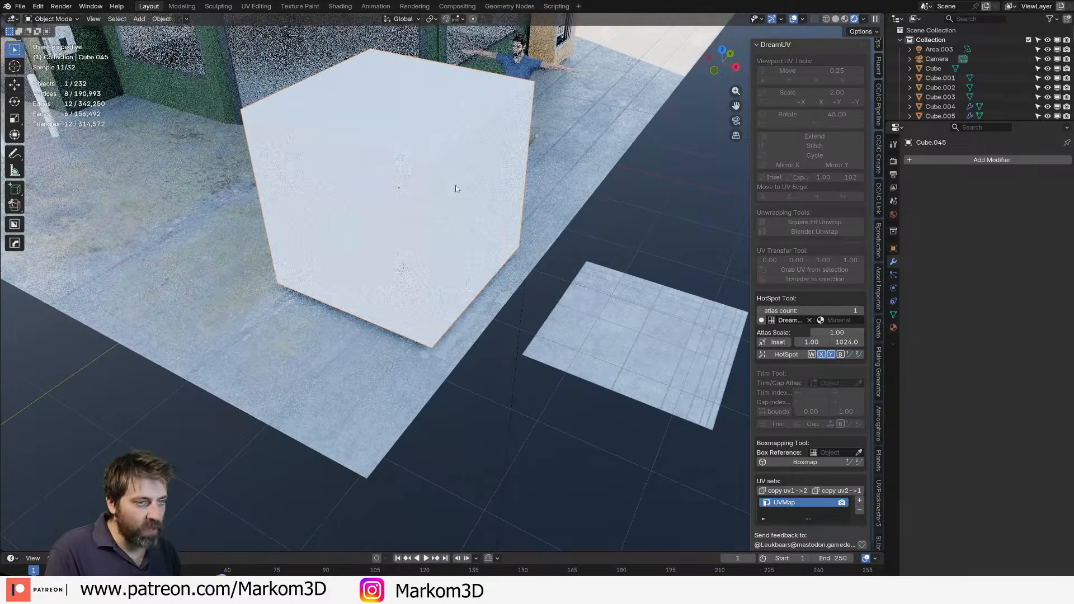
click(784, 355)
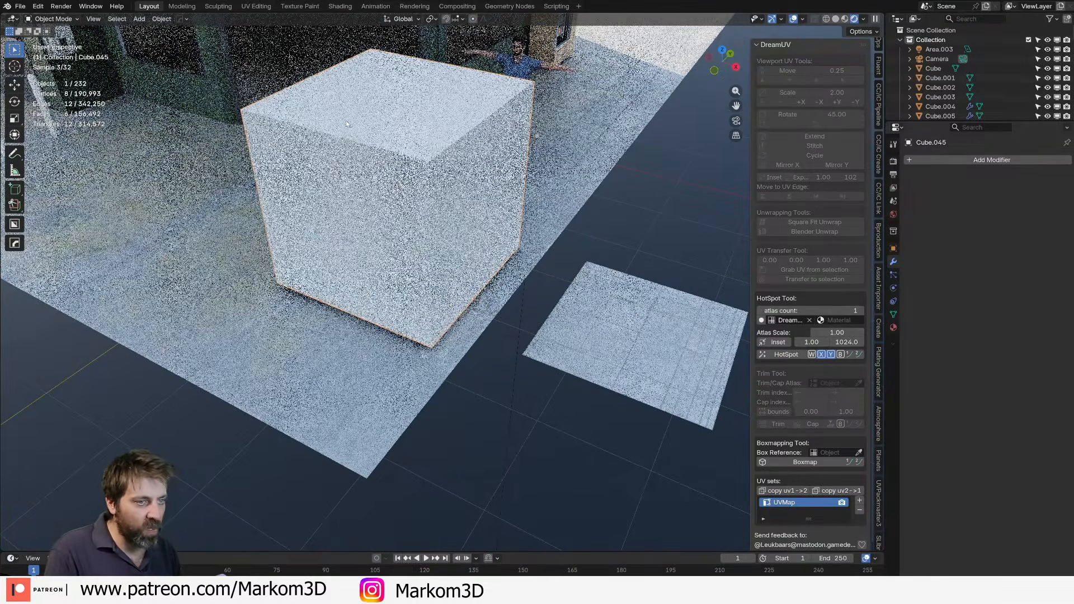
shift+middle_drag(445, 297, 451, 346)
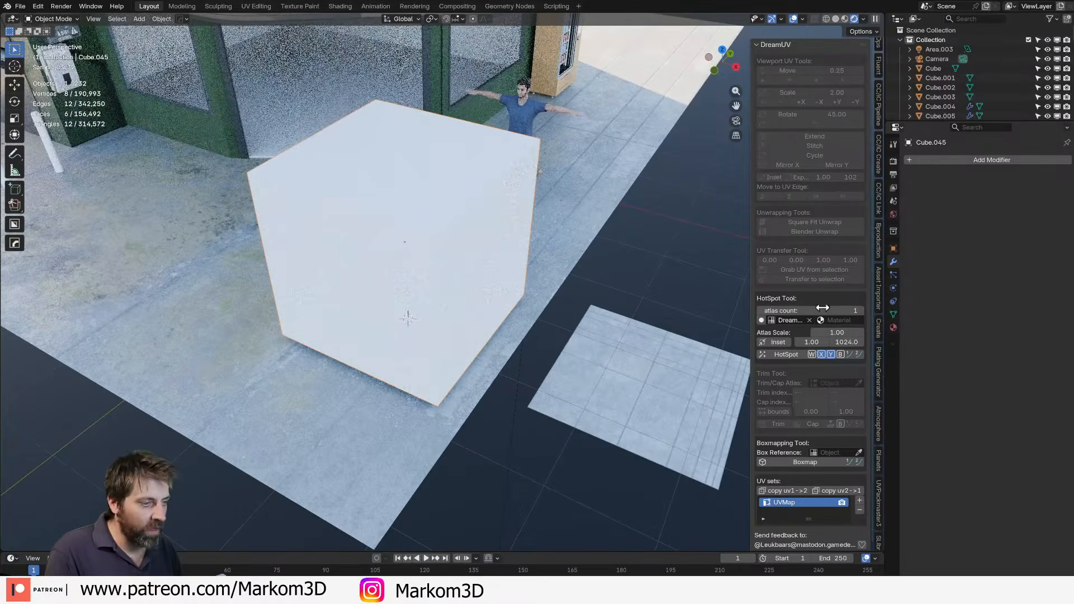
Assign the existing MDUV_M_W2_BlueDark material to the test cube and deselect it to view the result.
click(893, 327)
click(910, 200)
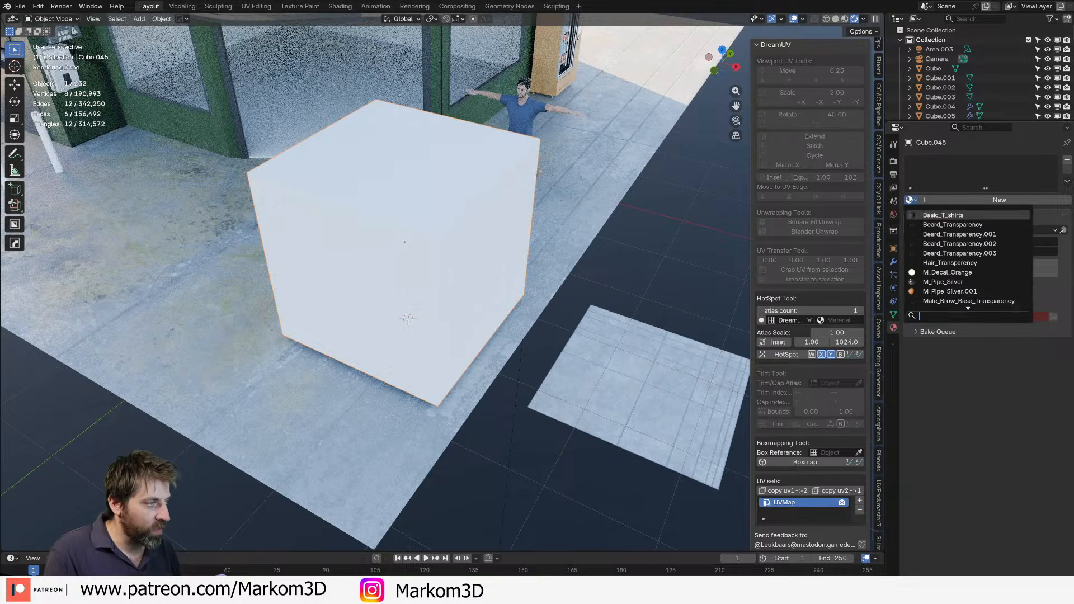
scroll(951, 297, down, 9)
scroll(951, 301, down, 6)
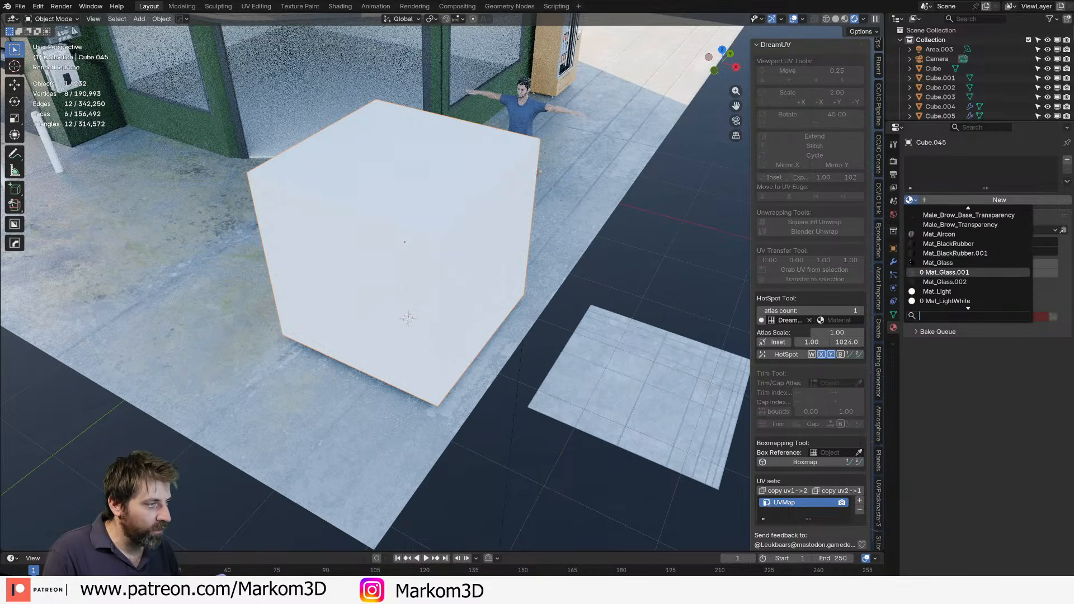
scroll(952, 291, down, 15)
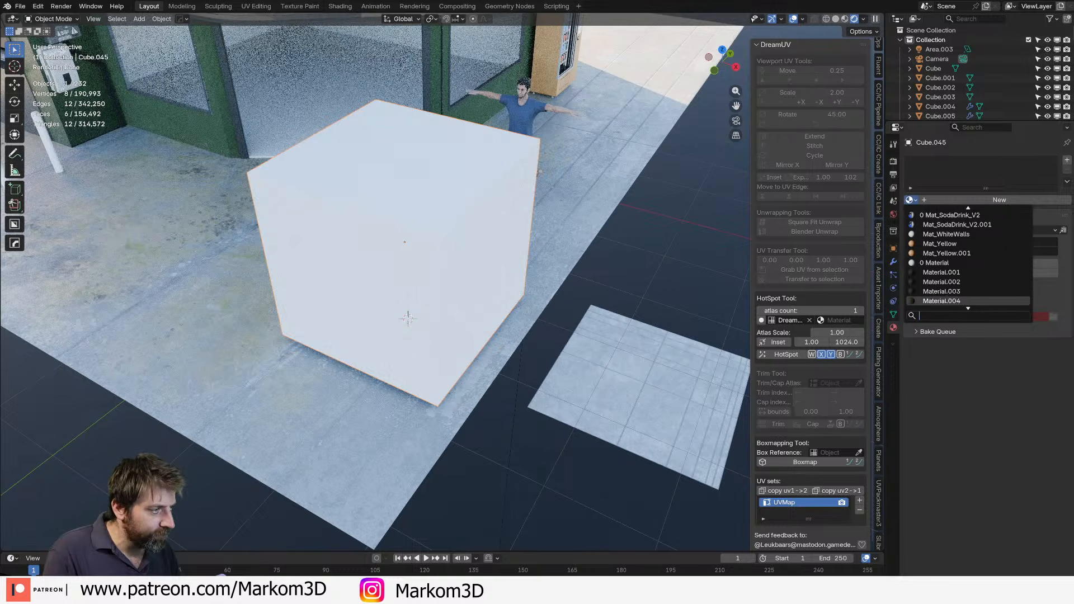
scroll(951, 291, down, 10)
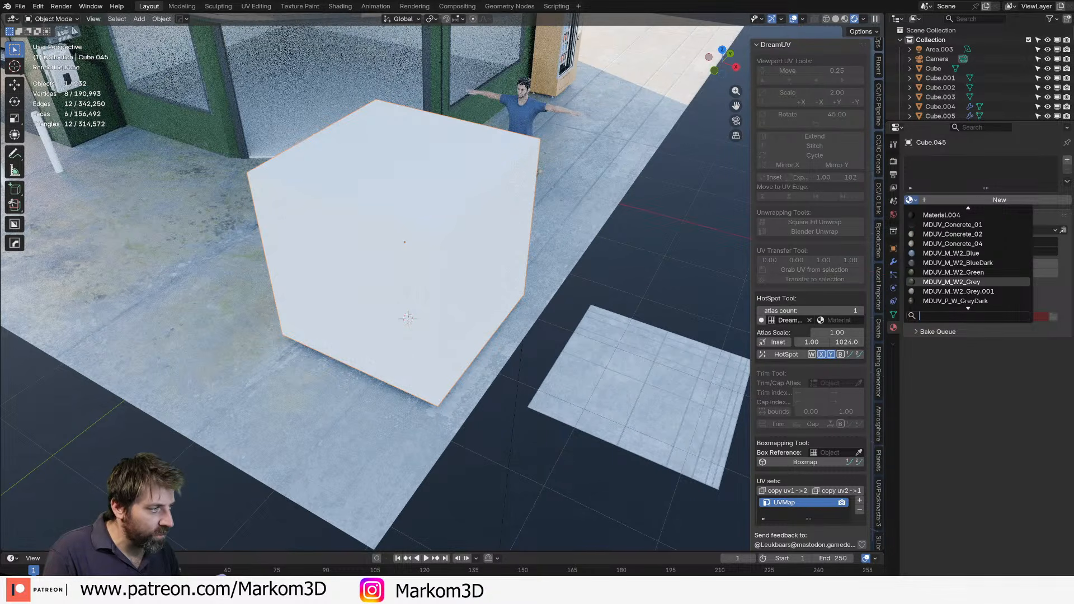
click(951, 262)
click(505, 488)
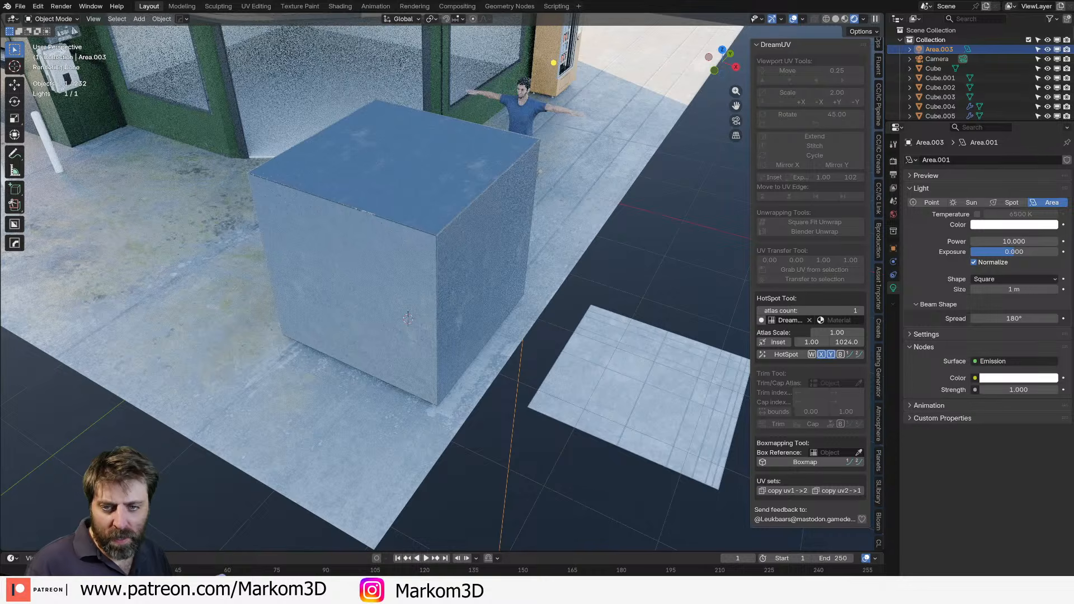
Delete the test cube, then delete the DreamUV_Cutter plane and undo that last deletion.
click(428, 274)
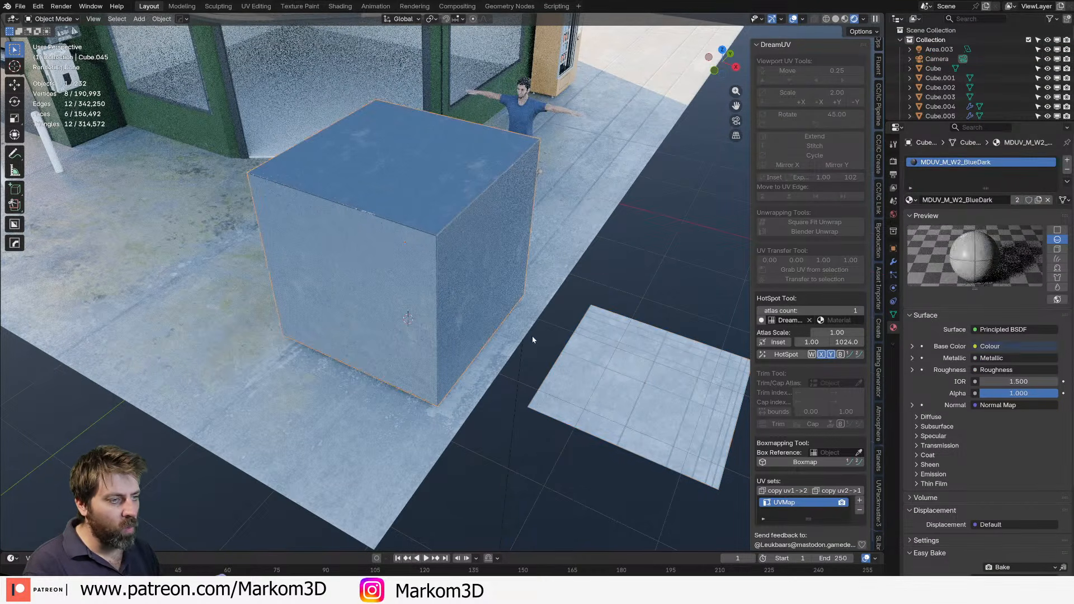
key(Delete)
click(597, 385)
key(Delete)
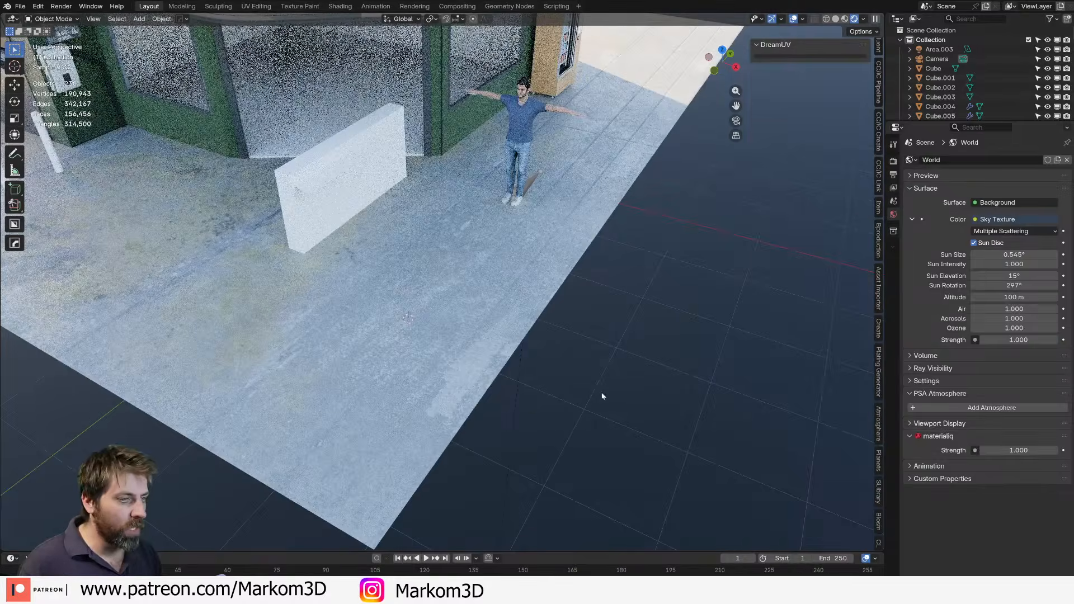
key(ctrl+z)
Move the DreamUV_Cutter plane horizontally, away from the building floor and near the other loose atlas planes.
scroll(609, 391, down, 3)
scroll(550, 374, down, 2)
key(g)
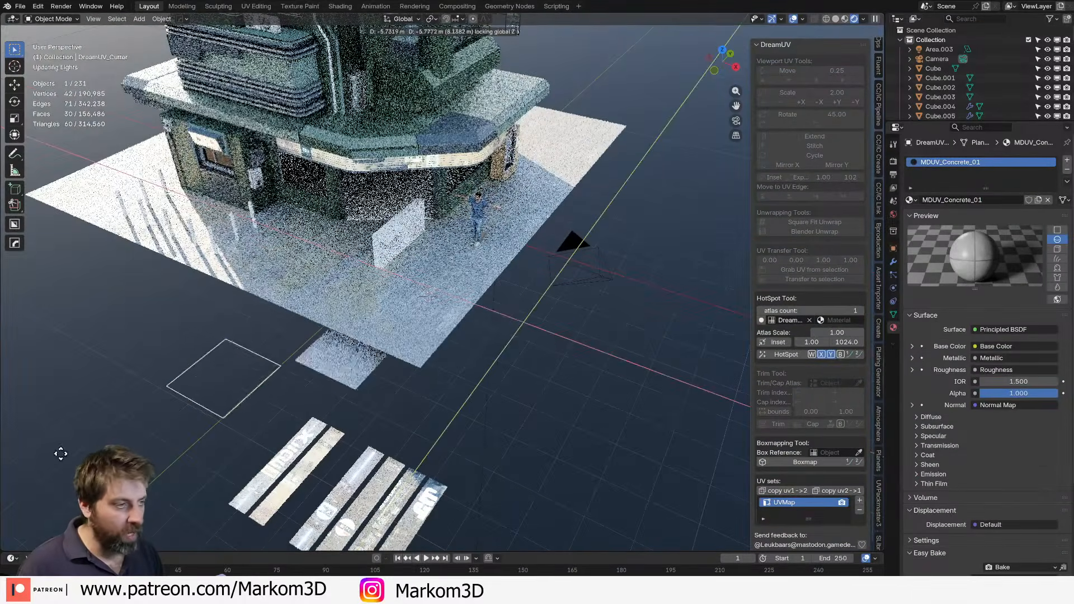
click(191, 358)
Switch the viewport to solid shading and open the counter shelf's railing for mesh editing.
middle_drag(191, 359, 464, 279)
scroll(464, 291, up, 3)
click(456, 431)
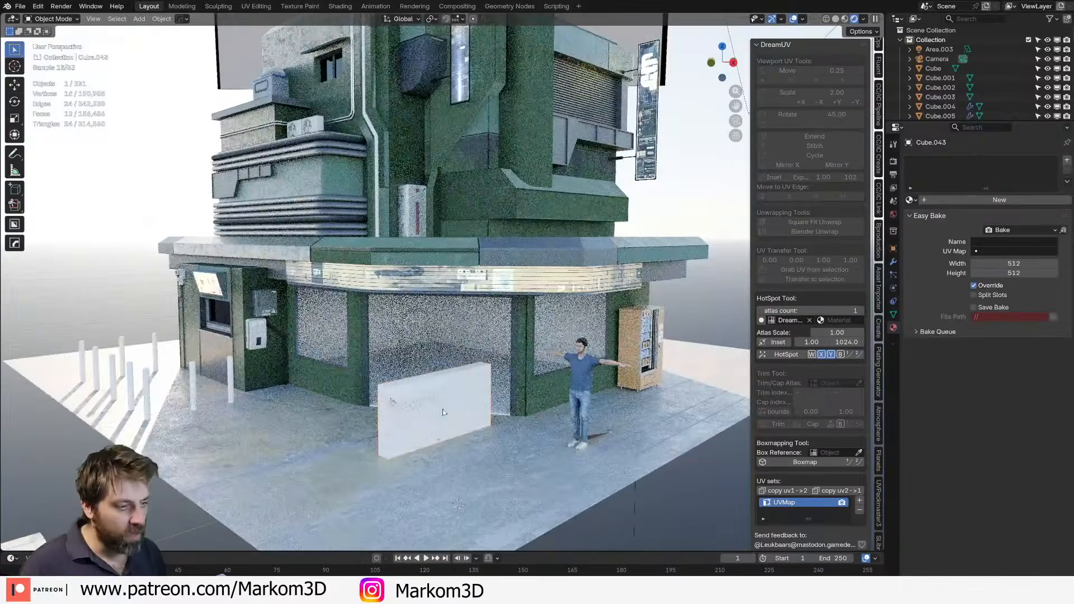
scroll(463, 468, up, 4)
middle_drag(462, 467, 448, 374)
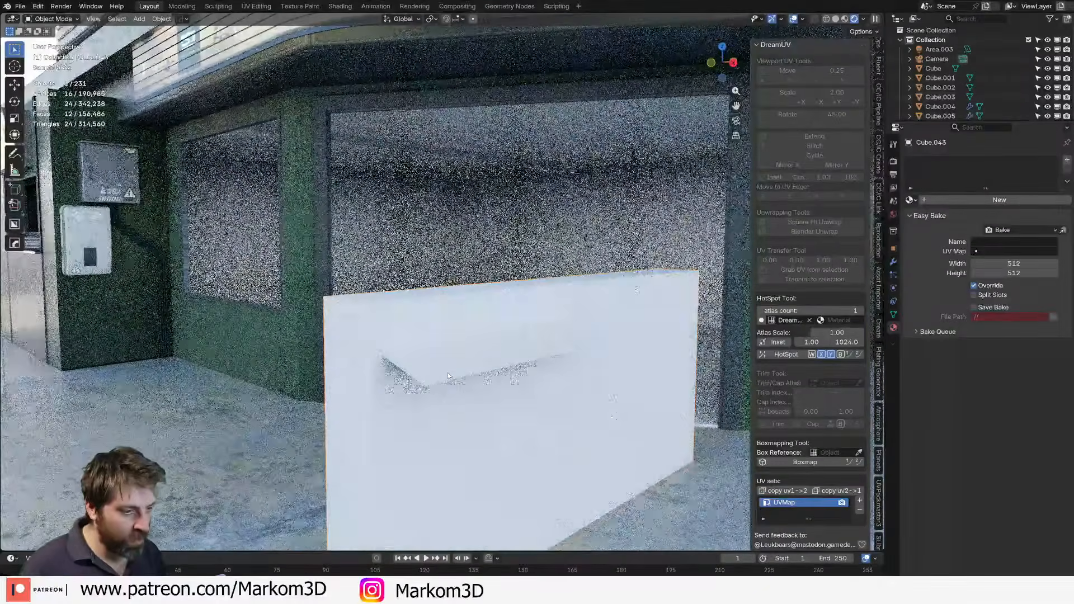
click(836, 19)
mouse_move(503, 398)
middle_down()
mouse_move(492, 359)
mouse_move(464, 380)
middle_up()
scroll(465, 381, up, 4)
click(463, 380)
key(Tab)
Add two evenly spaced loop cuts to each short end of the shelf railing and return to Object Mode.
key(ctrl+r)
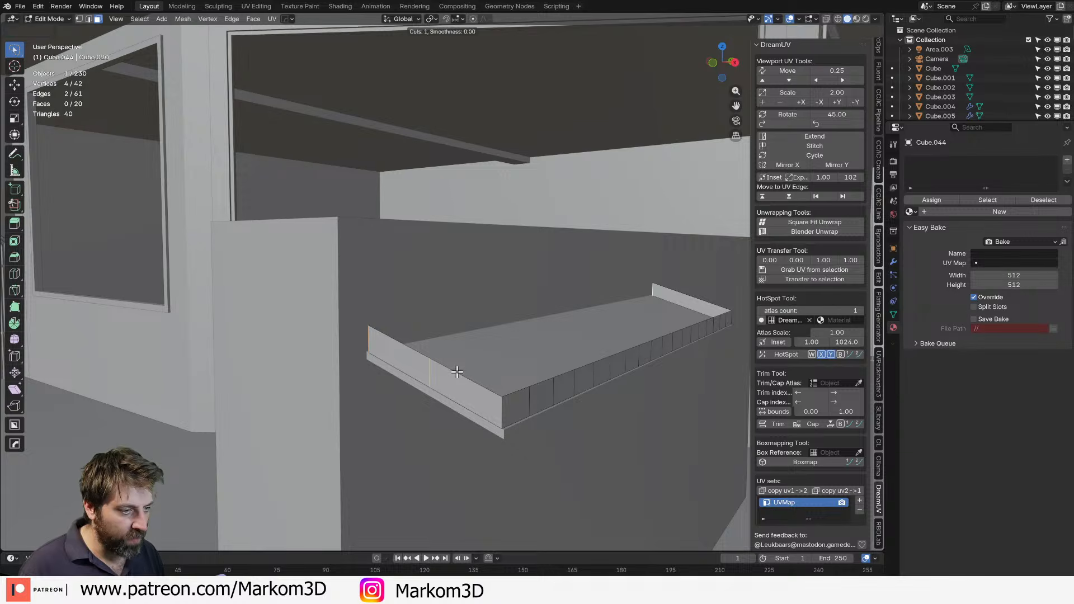
click(455, 372)
right_click(455, 372)
key(ctrl+r)
scroll(686, 305, up, 1)
click(686, 305)
right_click(685, 305)
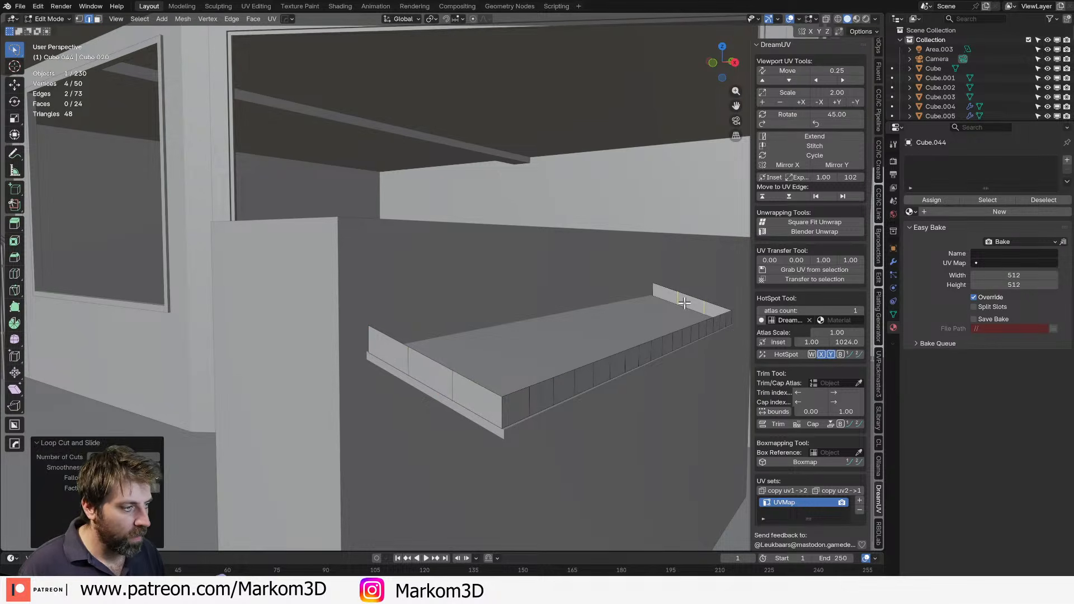
key(Tab)
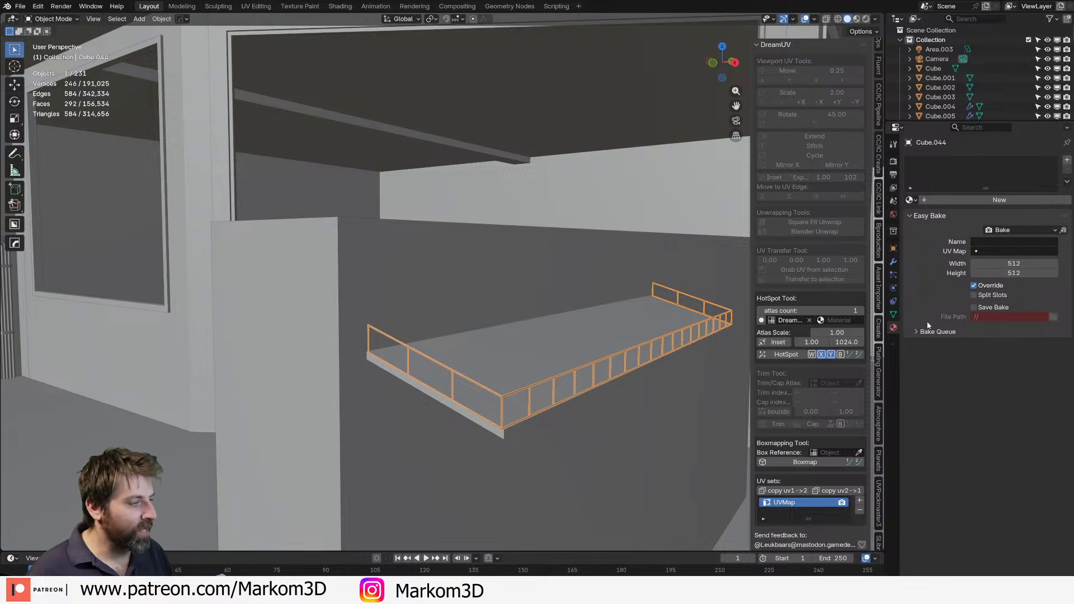
Apply the railing's Wireframe modifier and join the railing into the counter object.
click(893, 260)
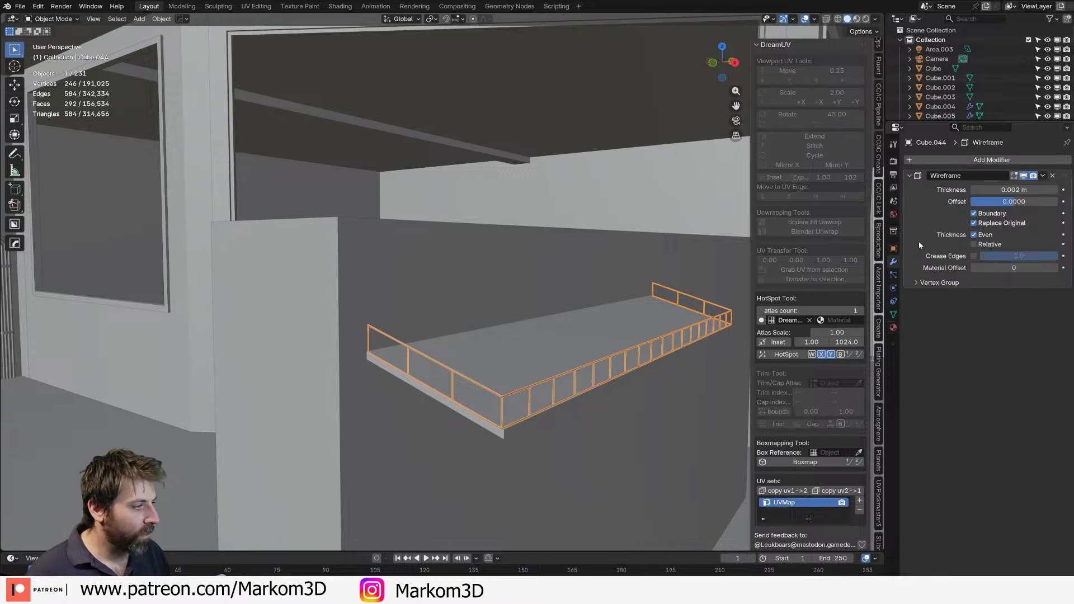
key(ctrl+a)
shift+middle_drag(659, 391, 664, 269)
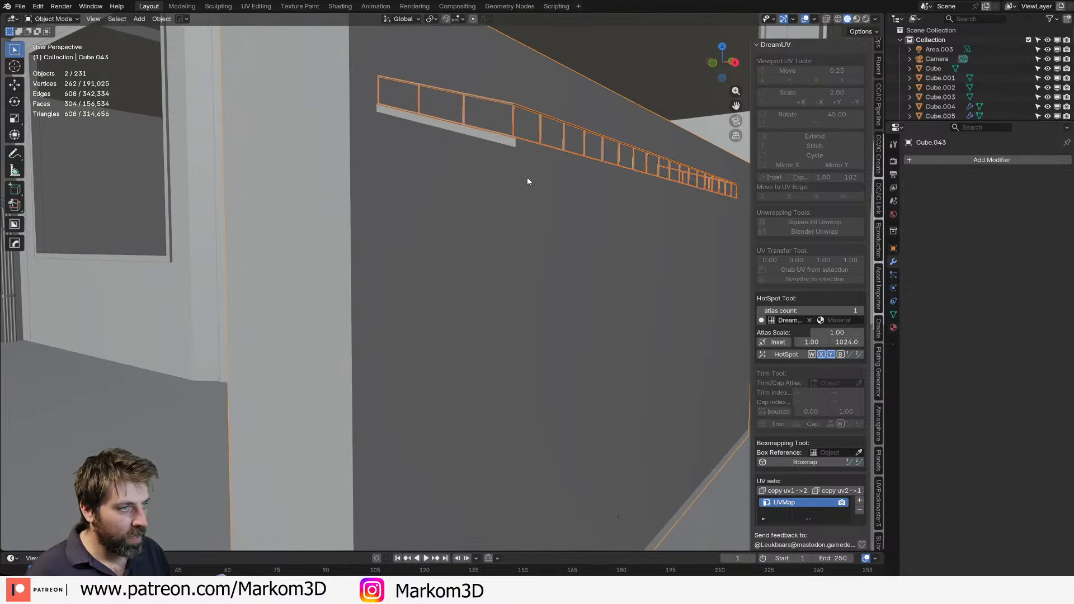
scroll(526, 183, down, 4)
key(Tab)
key(Tab)
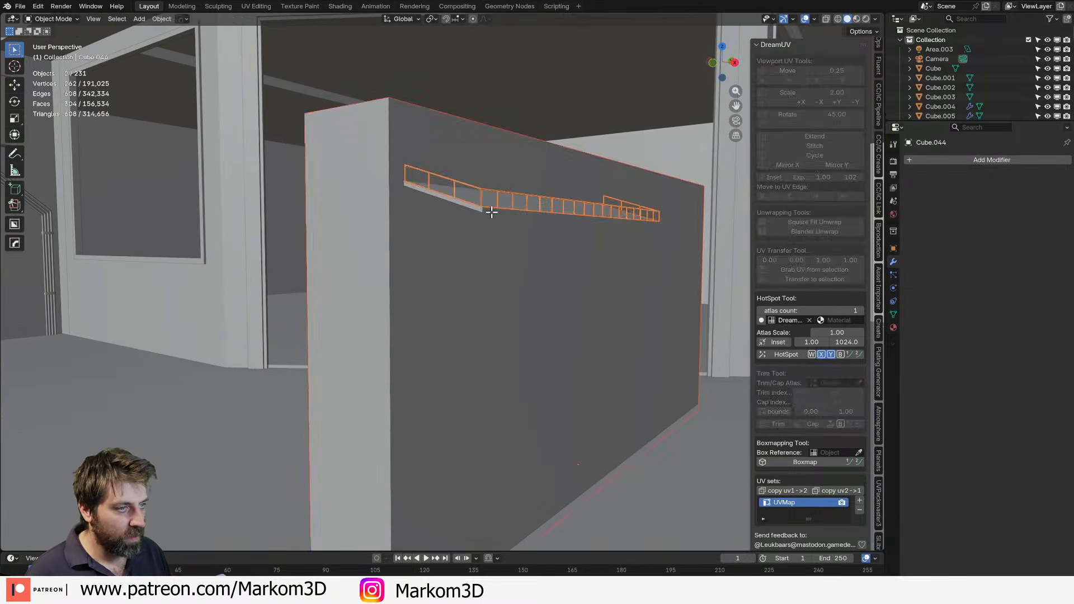
shift+click(495, 211)
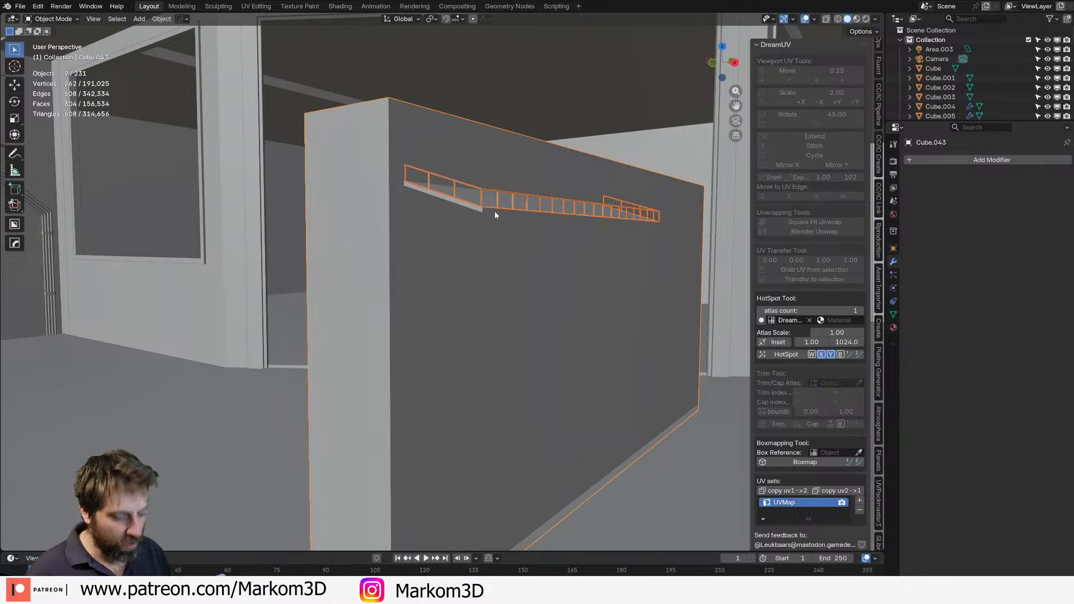
key(ctrl+j)
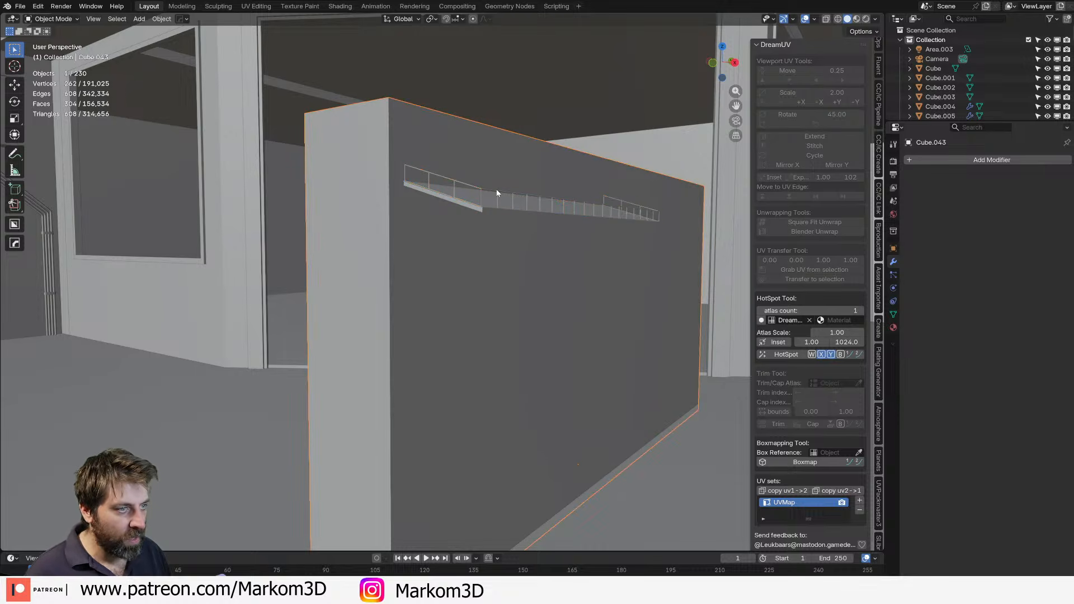
Duplicate the railed shelf three times down the Z axis to make four stacked shelves on the counter's face.
key(Tab)
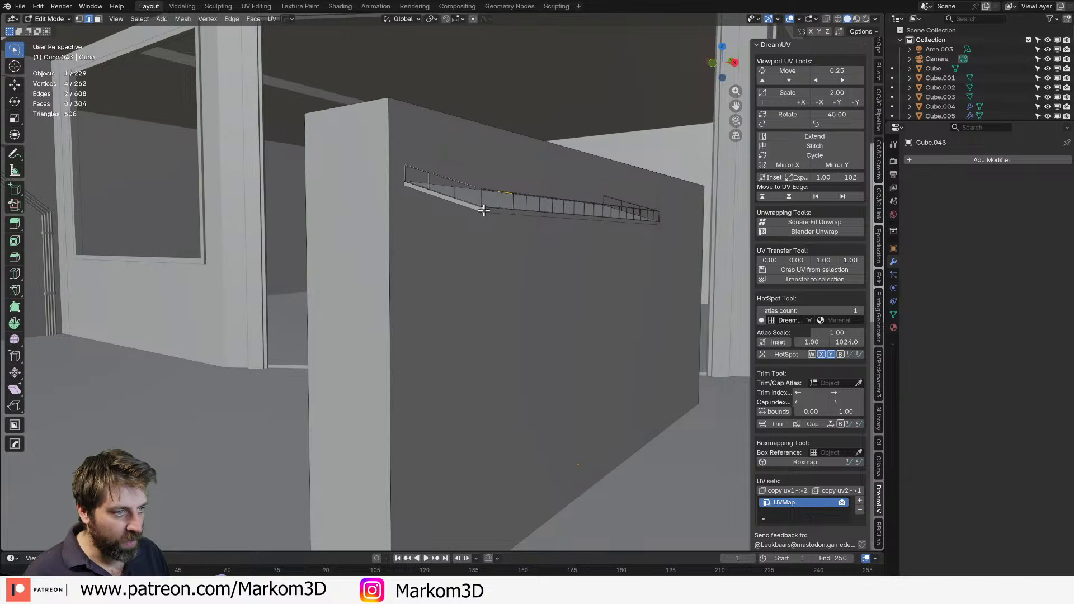
key(l)
key(shift+d)
key(z)
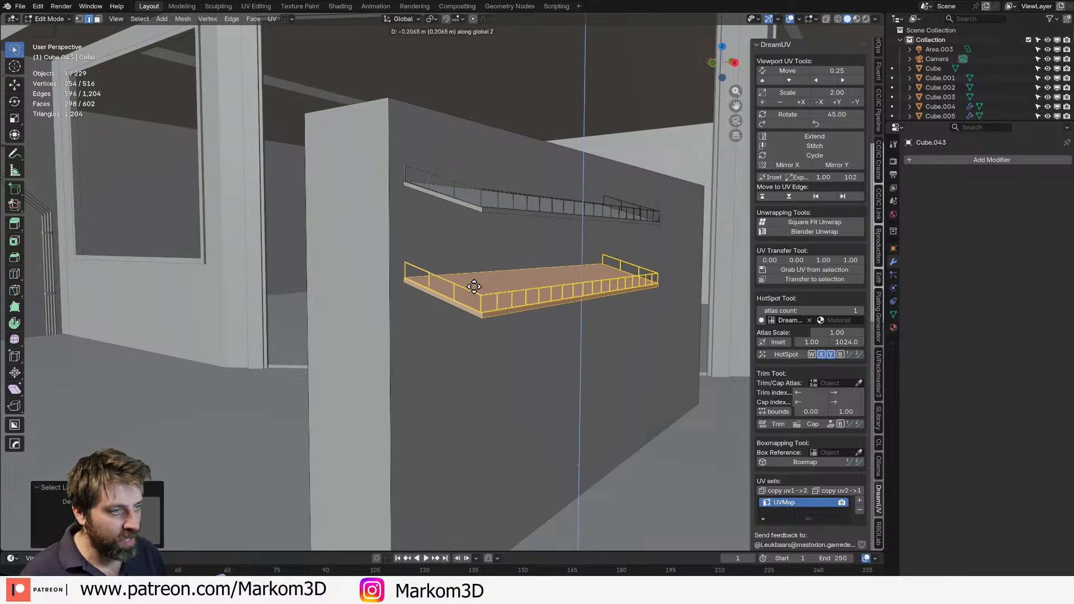
click(468, 282)
key(shift+d)
key(z)
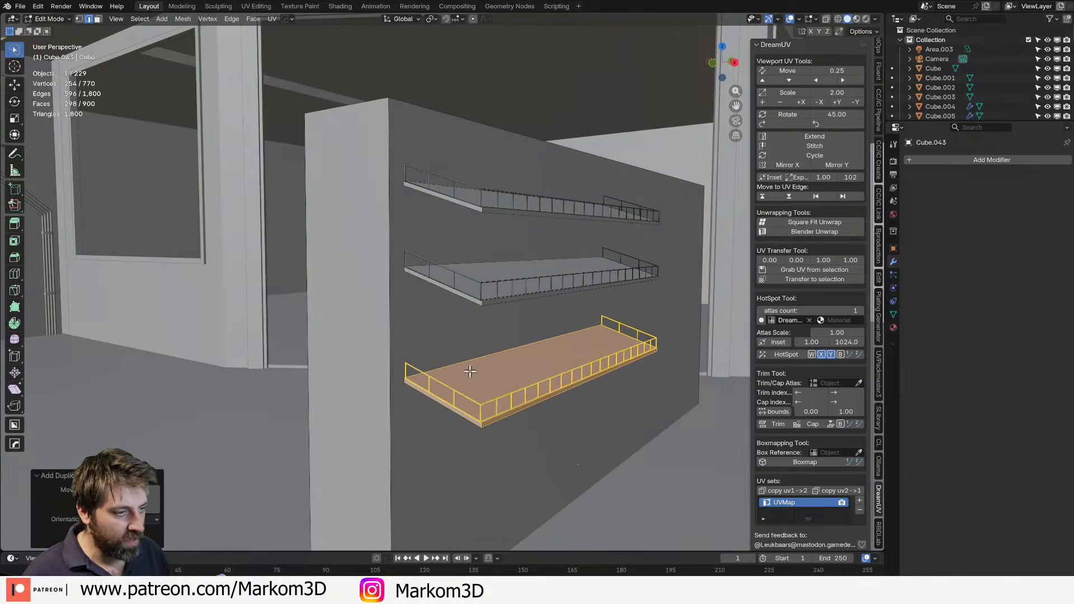
click(469, 372)
key(shift+d)
key(z)
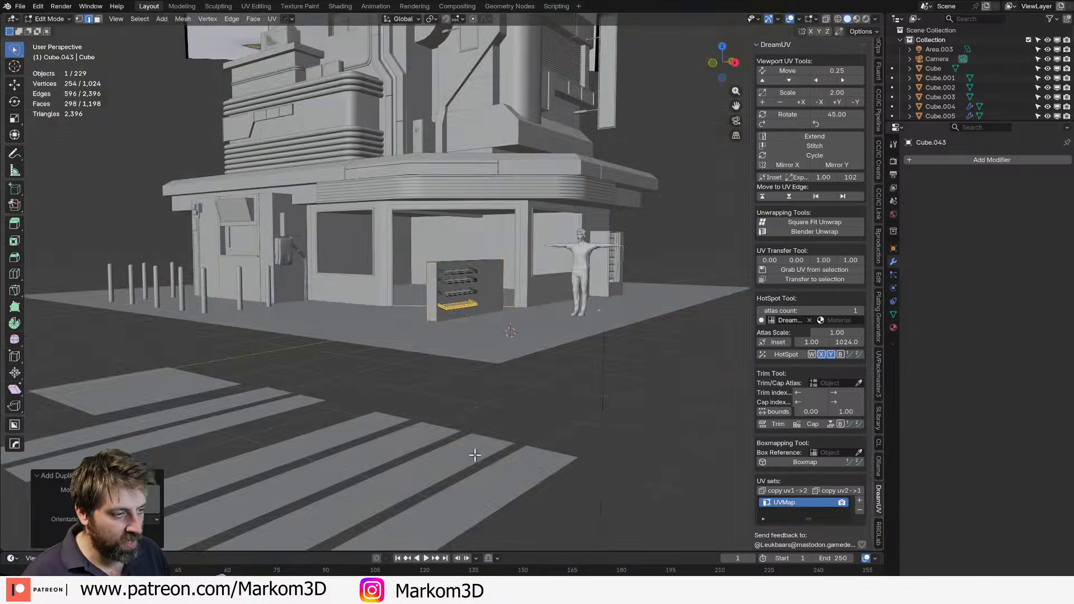
key(Tab)
Select the geometry of all four railed shelves in Edit Mode, leaving the counter body unselected.
middle_drag(391, 392, 436, 425)
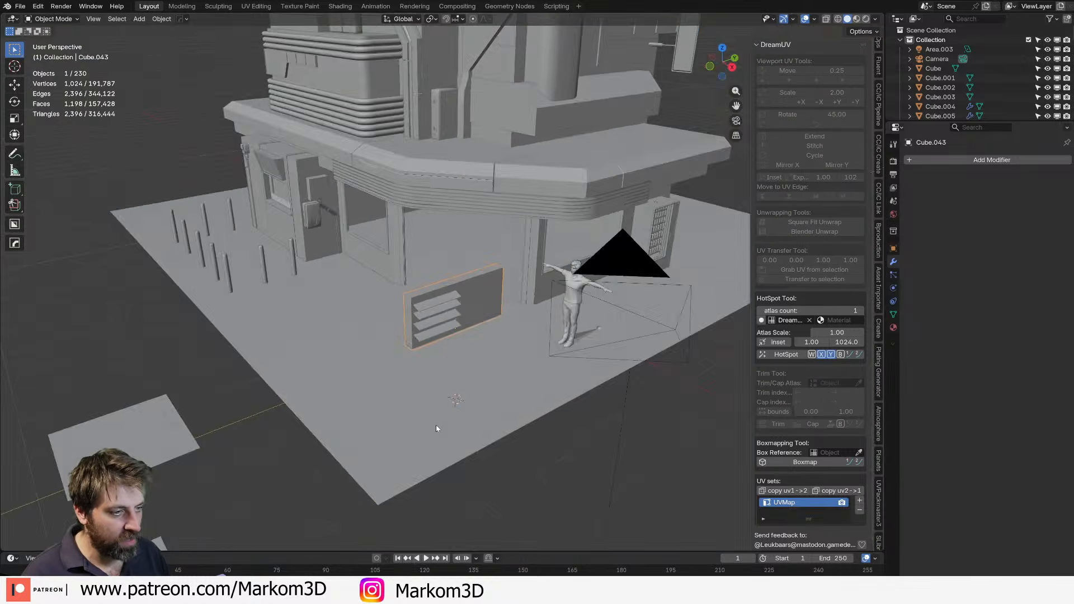
scroll(436, 424, up, 5)
middle_drag(391, 360, 428, 316)
scroll(428, 316, up, 2)
key(Tab)
key(a)
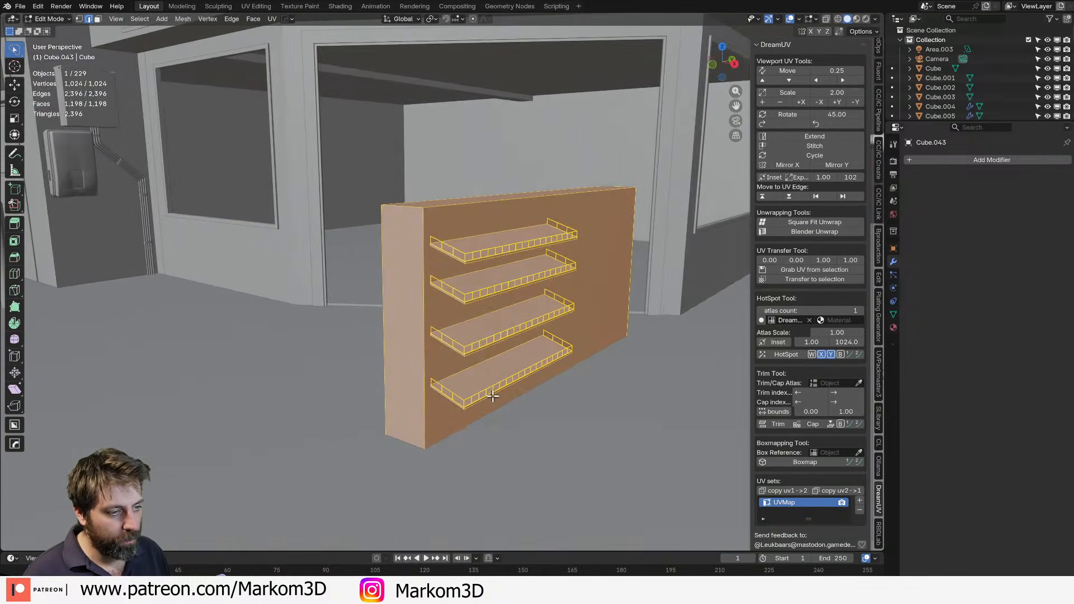
middle_drag(492, 396, 482, 398)
click(392, 416)
click(400, 414)
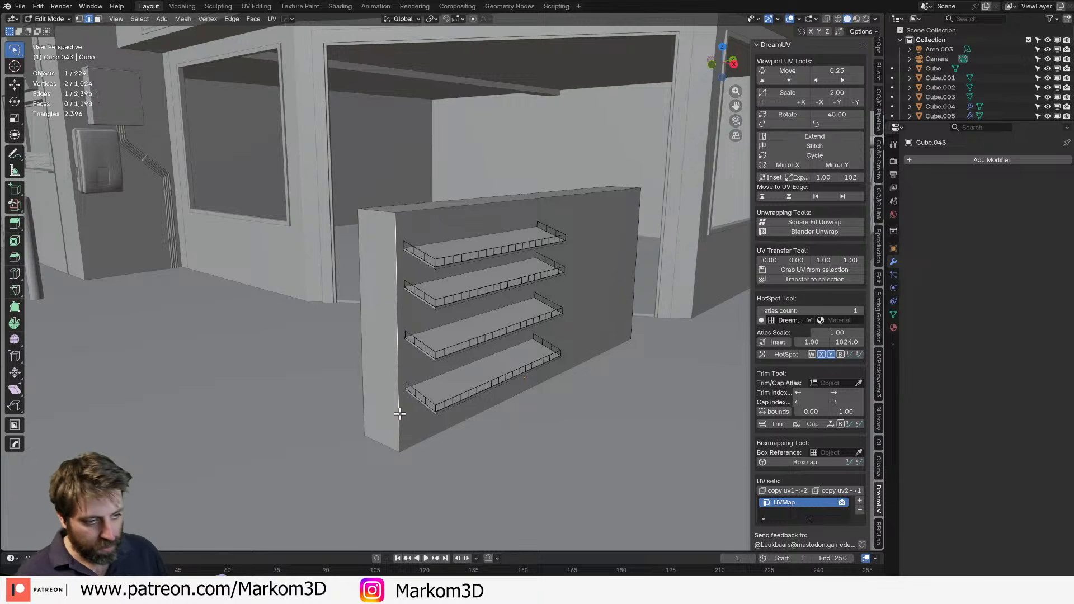
key(ctrl+l)
key(ctrl+i)
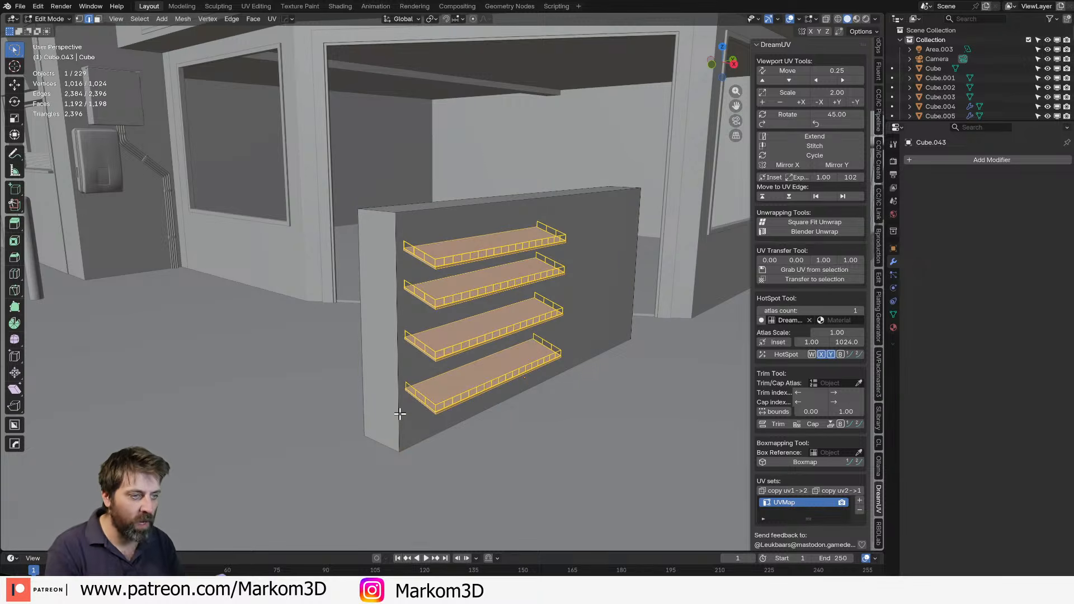
Duplicate the four shelves about 1.1 m along Y in right view so the copies adjoin the originals.
middle_drag(399, 414, 319, 475)
key(KP_3)
key(shift+d)
key(x)
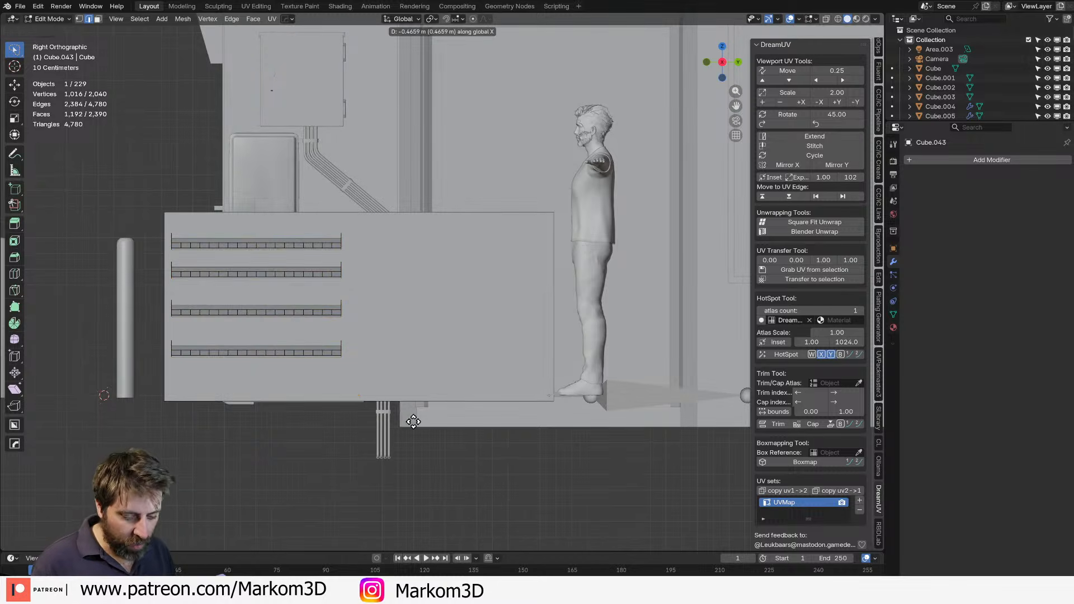
key(y)
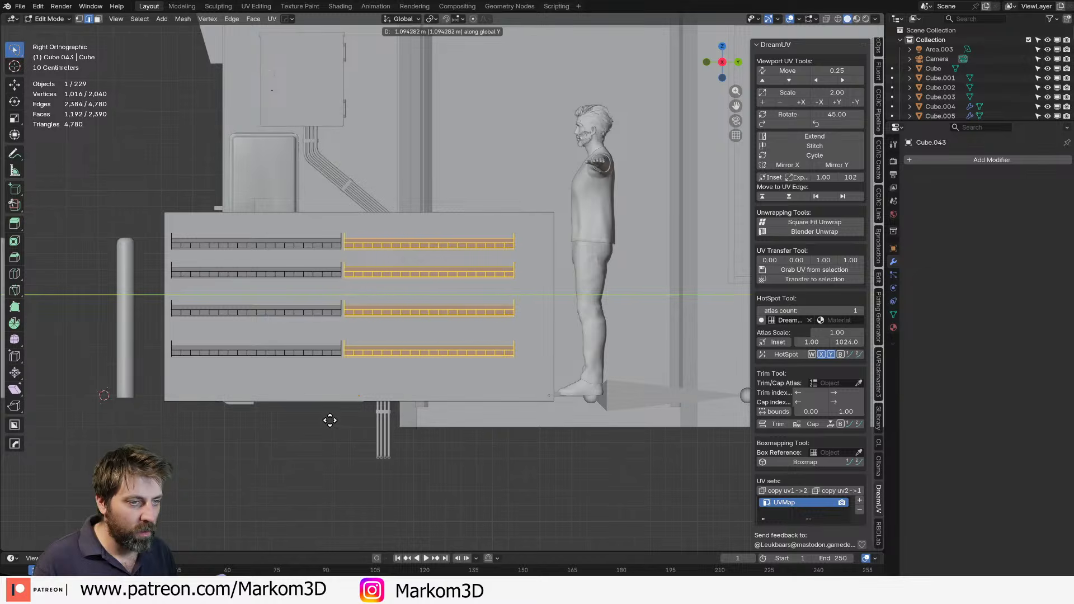
click(308, 417)
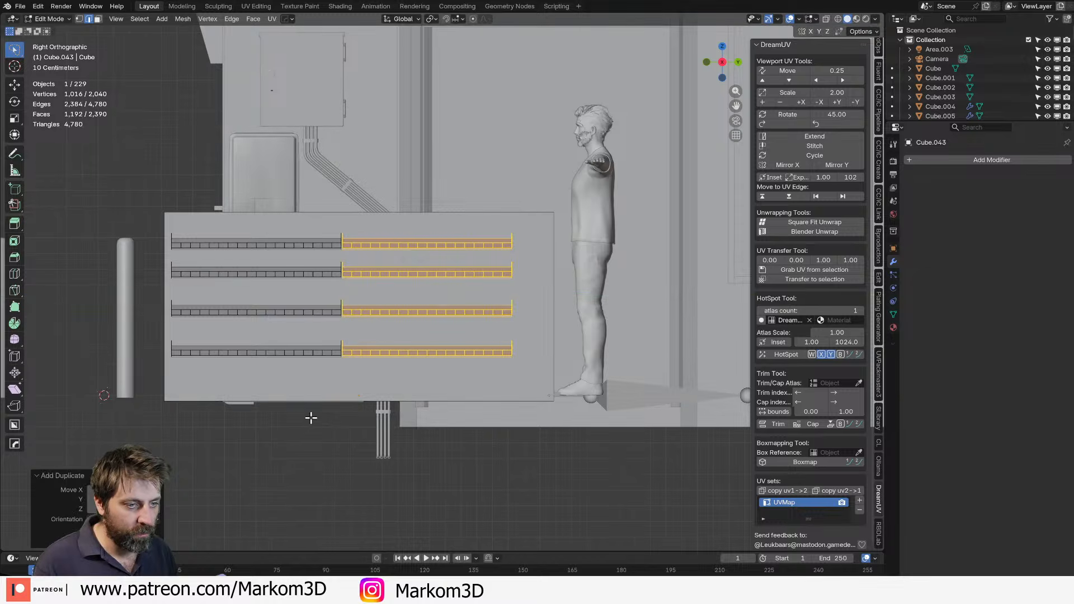
Select both columns of shelves by their linked geometry and move them about 0.07 m along Y.
key(1)
click(342, 347)
key(c)
scroll(355, 309, up, 8)
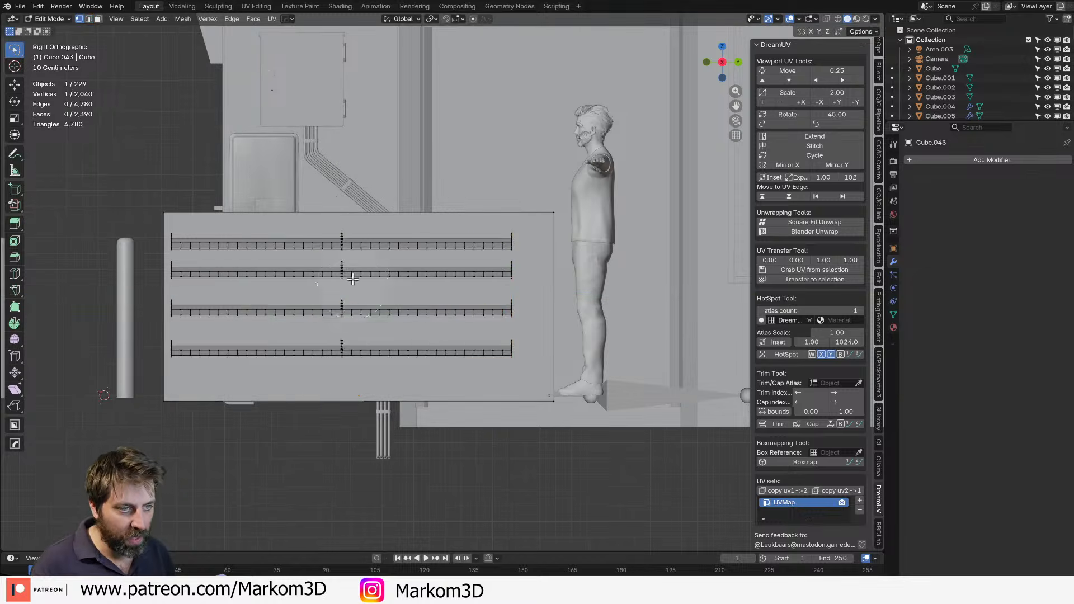
drag(352, 269, 345, 311)
key(ctrl+l)
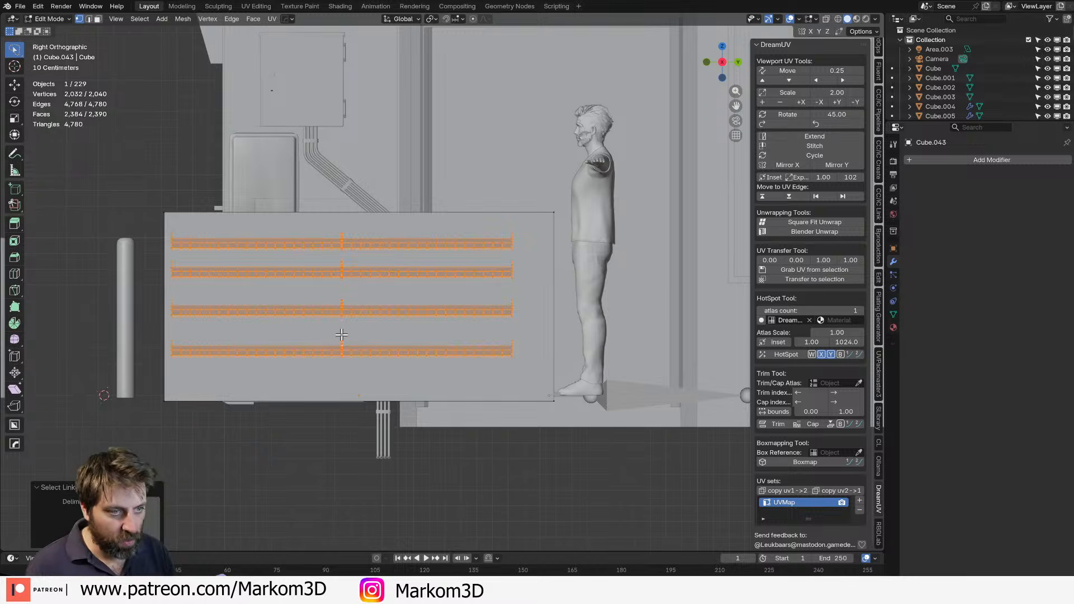
key(g)
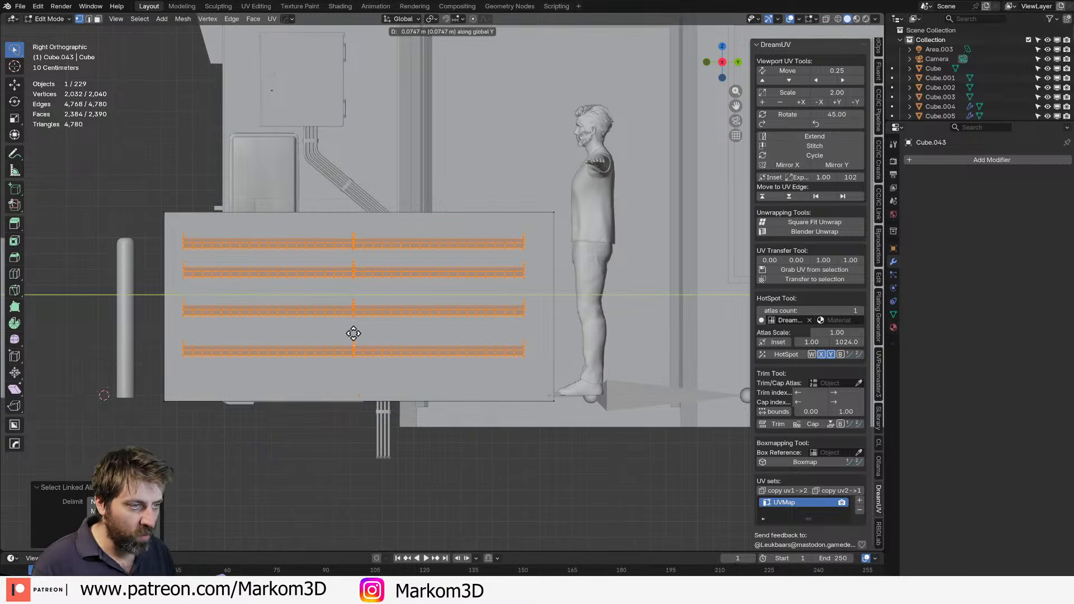
click(354, 334)
Scale the shelves about 1.15 along Y and shift them about 0.035 m to span the counter, then leave Edit Mode.
key(s)
key(y)
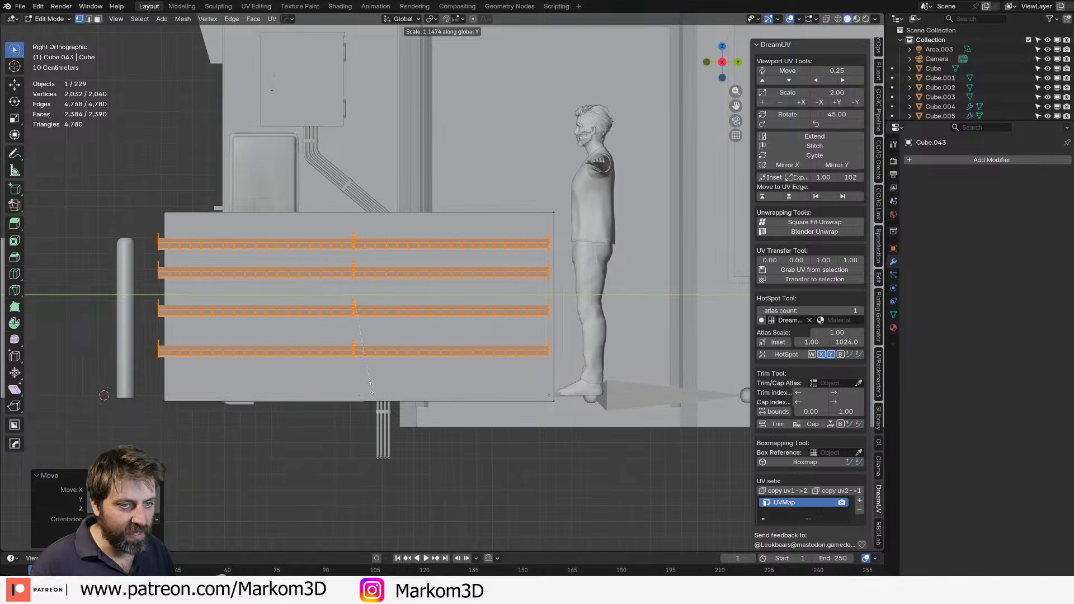
click(371, 384)
key(g)
key(y)
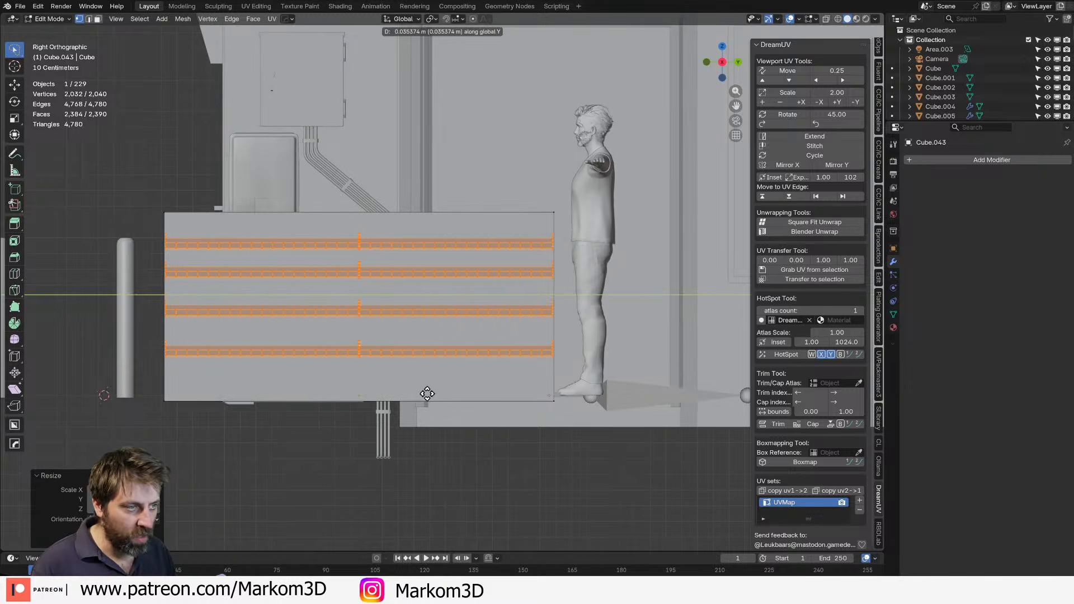
click(522, 415)
scroll(522, 415, down, 4)
key(Tab)
middle_drag(606, 388, 396, 396)
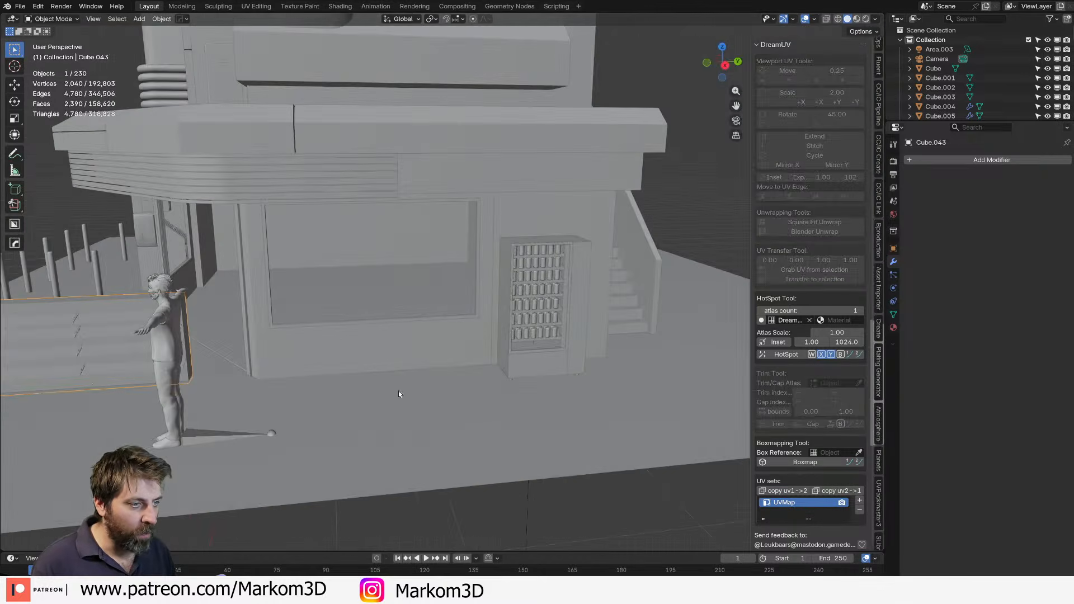
Examine the vending machine beside the shop window and its rows of cans up close.
click(523, 317)
scroll(526, 317, up, 2)
shift+middle_drag(604, 330, 474, 347)
scroll(475, 347, up, 5)
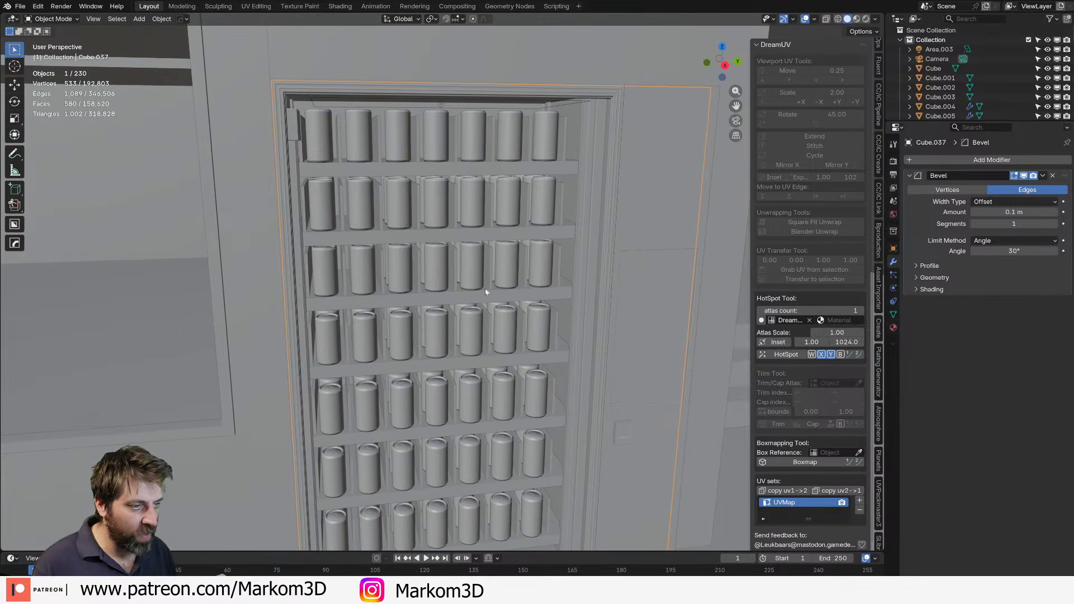
scroll(125, 334, down, 7)
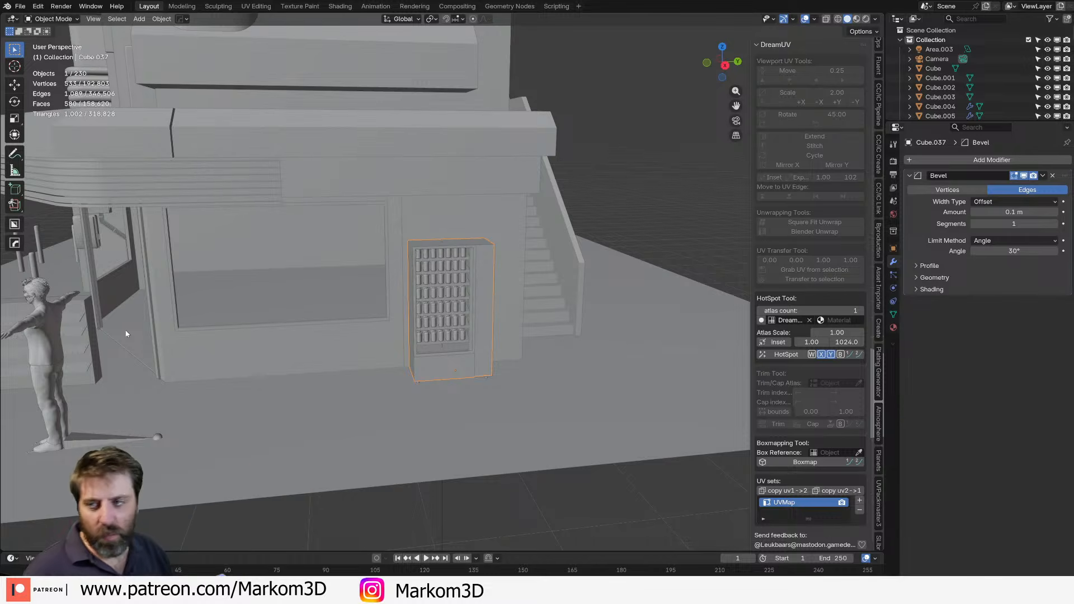
Select the railed counter and assign the existing material MDUV_M_W2_Grey.001 to it.
scroll(150, 337, down, 2)
shift+middle_drag(212, 347, 377, 406)
scroll(377, 406, up, 3)
click(270, 408)
key(KP_Decimal)
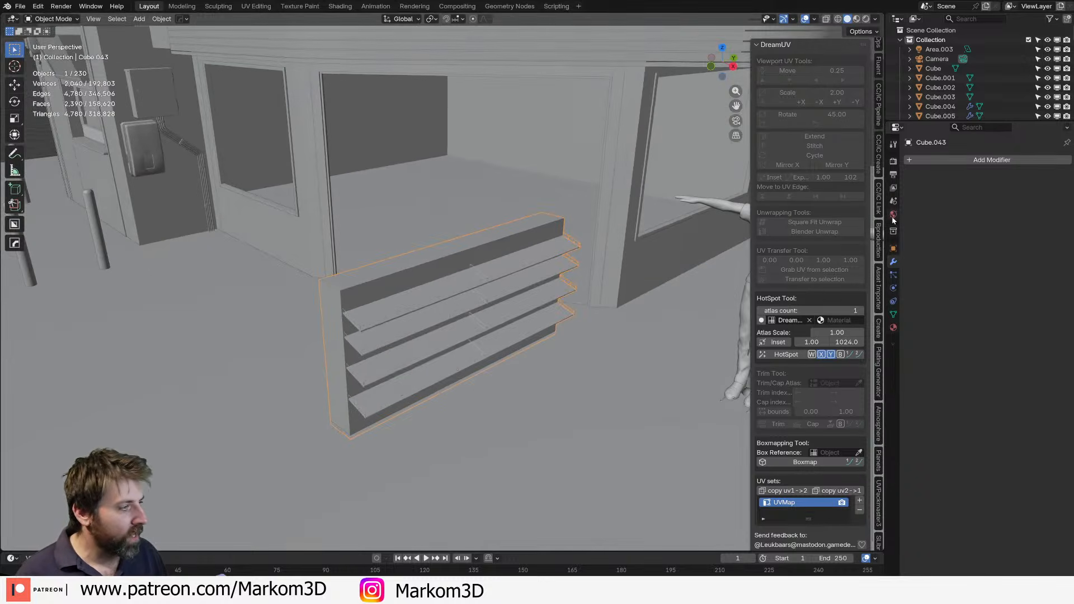
click(893, 327)
click(911, 200)
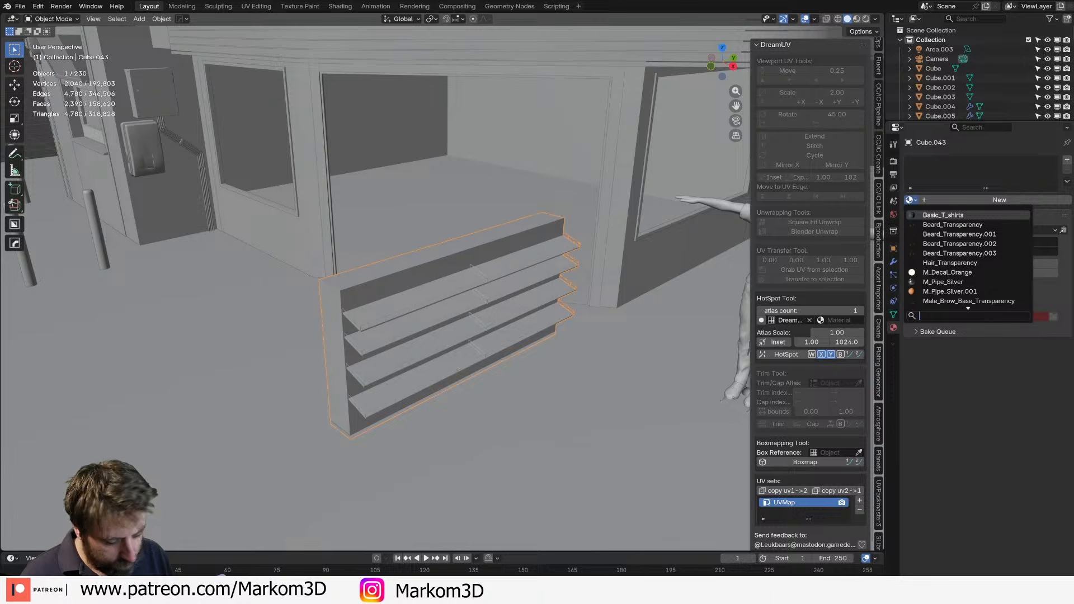
text(M)
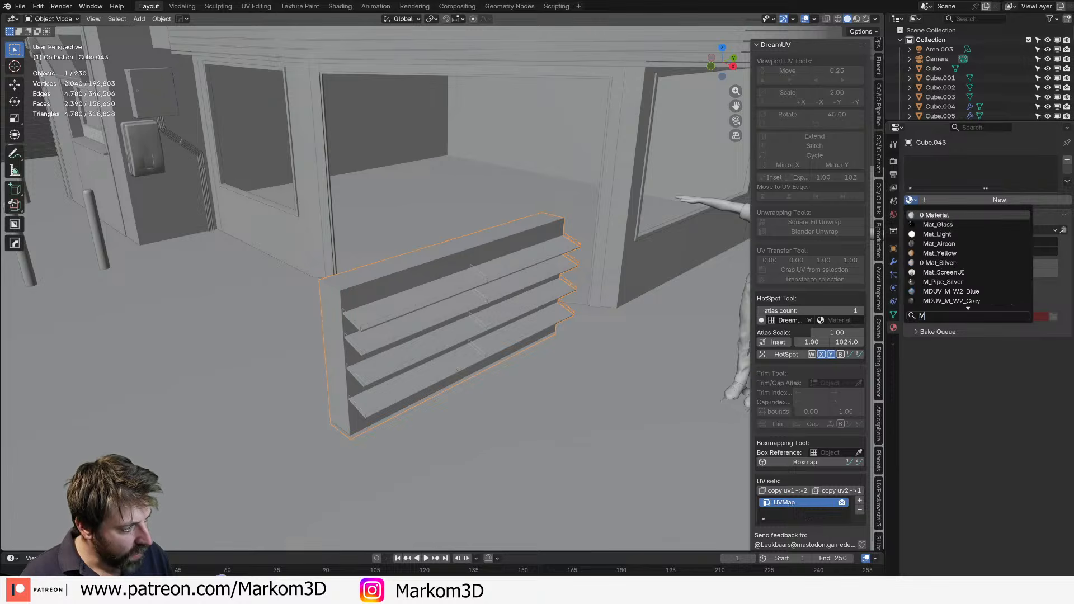
key(BackSpace)
text(DUV)
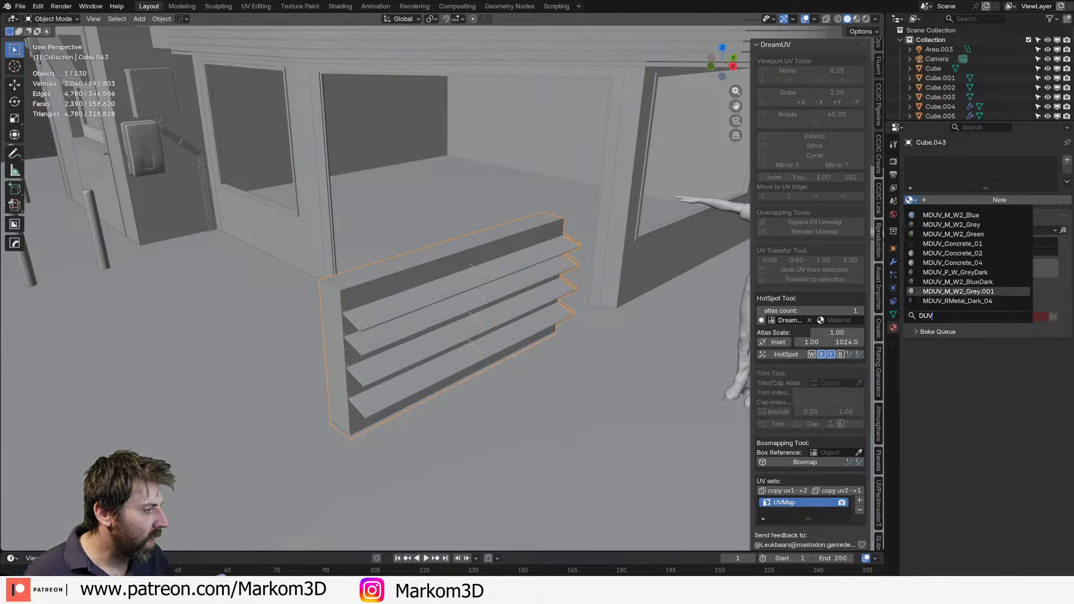
click(962, 285)
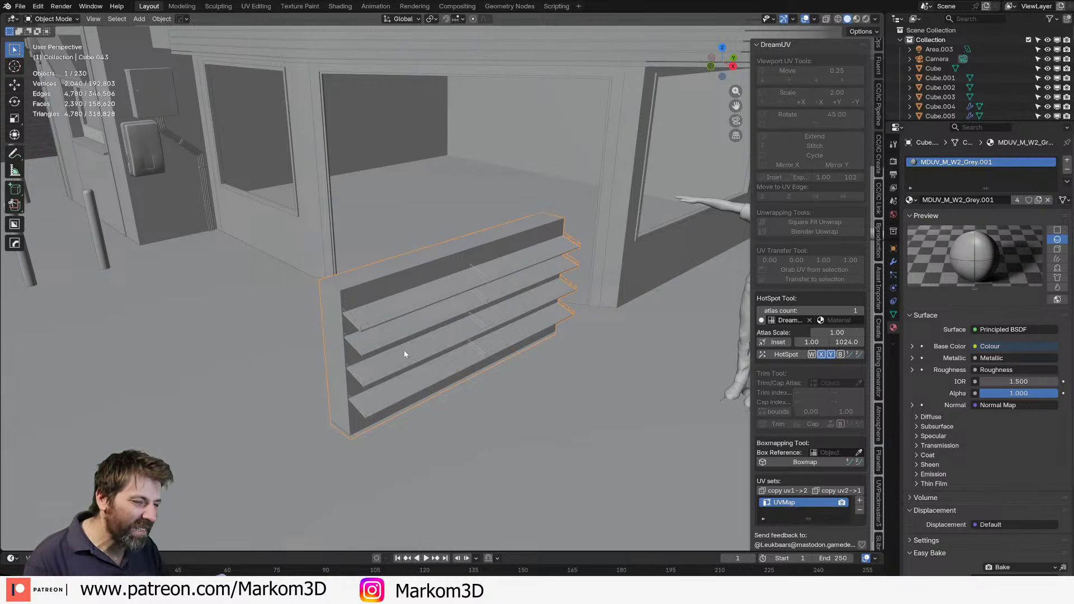
Add a horizontal loop cut around the counter body in Edit Mode and slide it close to the upper edge.
middle_drag(406, 353, 524, 334)
click(439, 302)
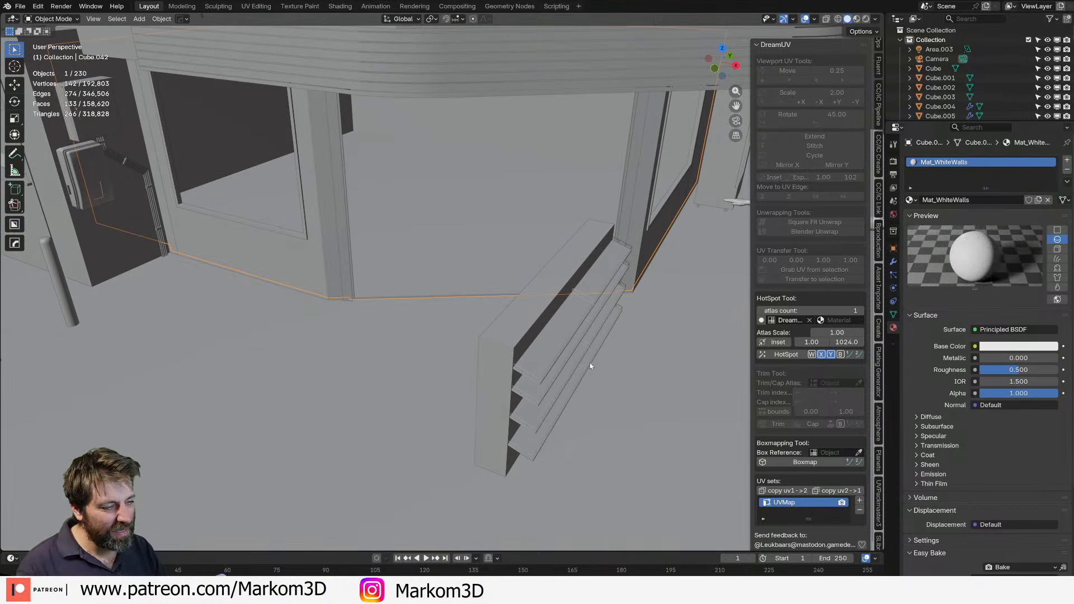
middle_drag(590, 363, 643, 339)
click(677, 332)
key(Tab)
click(637, 320)
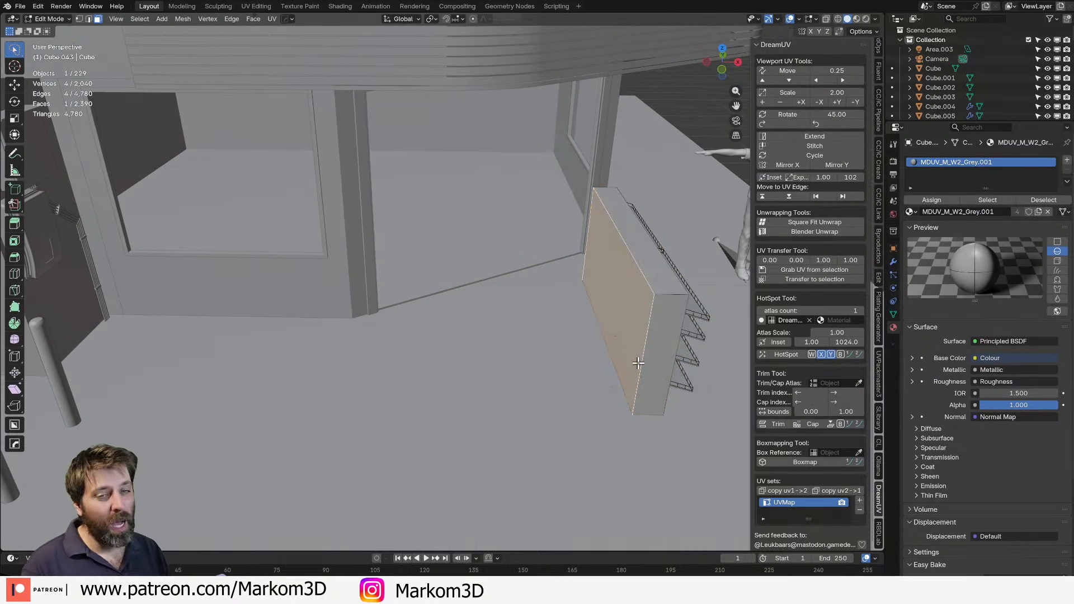
key(ctrl+r)
click(645, 381)
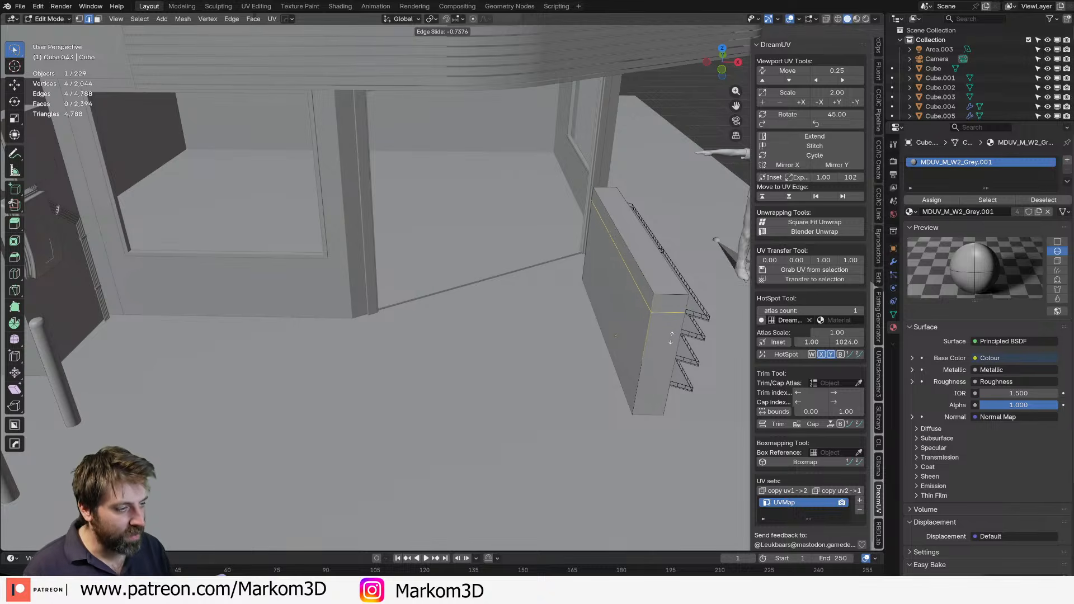
click(647, 313)
Extrude the narrow upper strip on the counter's back side outward to form an overhanging top, and return to Object Mode.
key(3)
click(648, 295)
key(e)
click(626, 323)
middle_drag(625, 324, 466, 396)
key(Tab)
scroll(371, 428, down, 3)
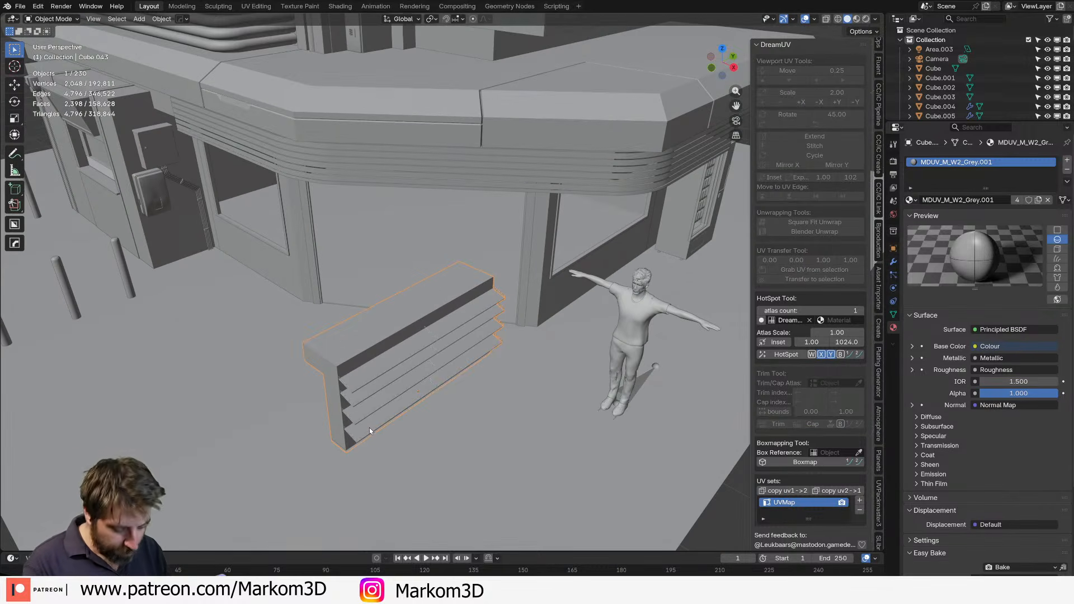
Move the counter horizontally into the shop interior, about -5.6 m along X and 1.6 m along Y, keeping its height.
key(g)
key(shift+z)
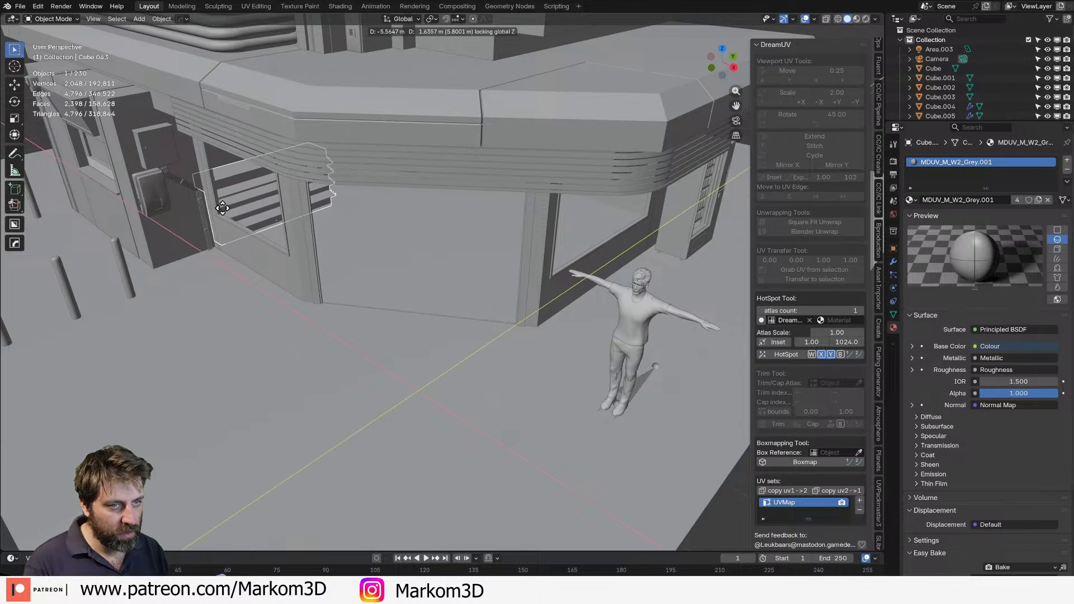
click(230, 213)
Fine-tune the counter's position along X inside the shop interior.
middle_drag(492, 324, 351, 412)
scroll(572, 352, up, 4)
scroll(317, 391, down, 5)
scroll(330, 348, up, 4)
scroll(440, 391, up, 2)
scroll(477, 360, up, 3)
scroll(569, 420, down, 2)
scroll(422, 334, down, 3)
key(g)
key(y)
key(x)
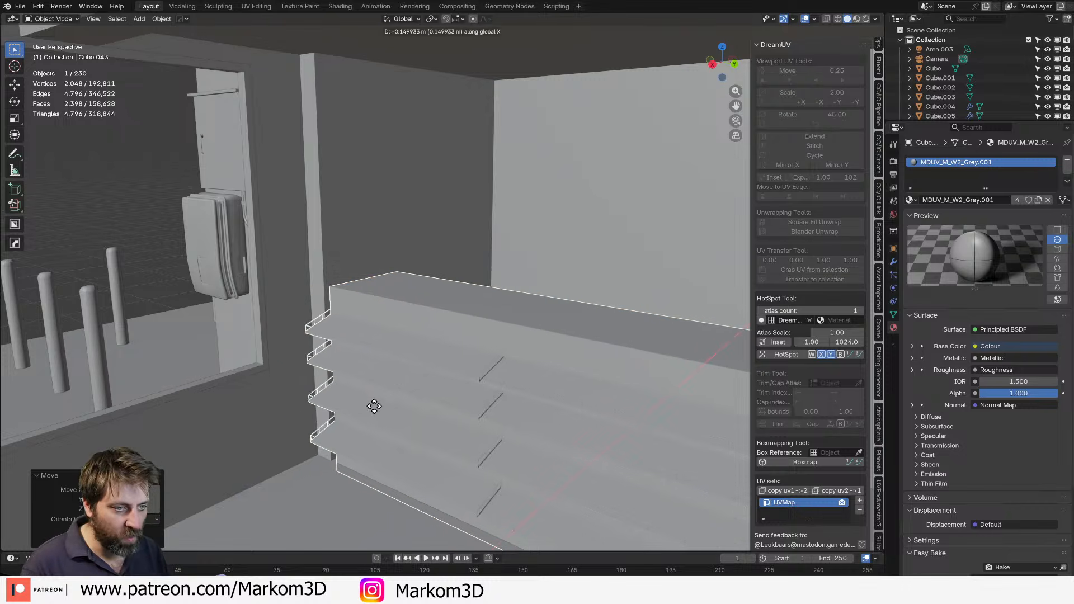
click(431, 359)
Duplicate the counter's long top face strip in Edit Mode and place the copy above the counter.
middle_drag(452, 407, 571, 319)
key(Tab)
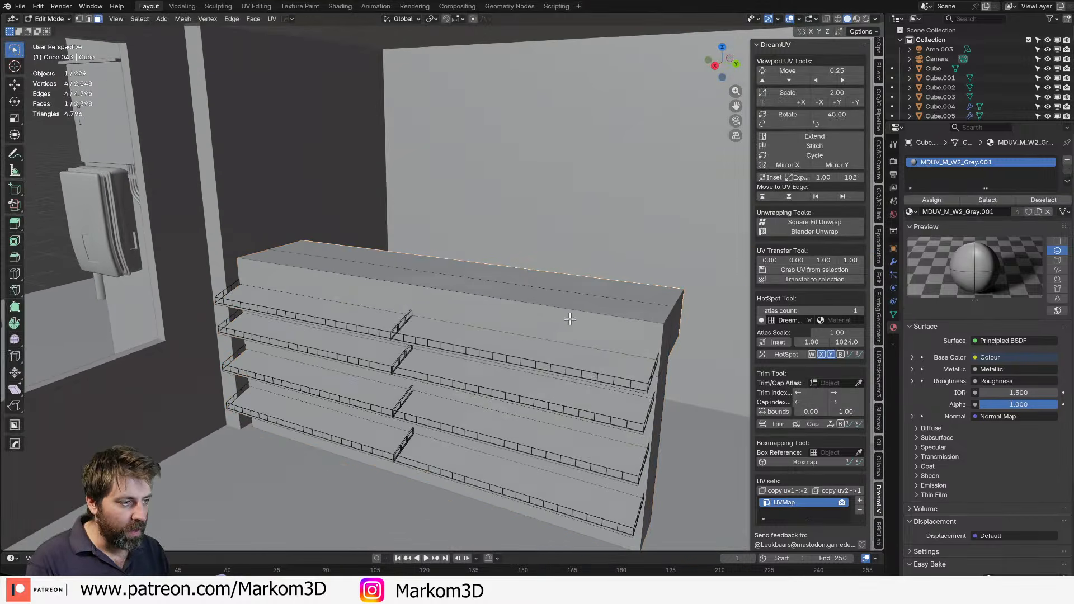
key(shift+d)
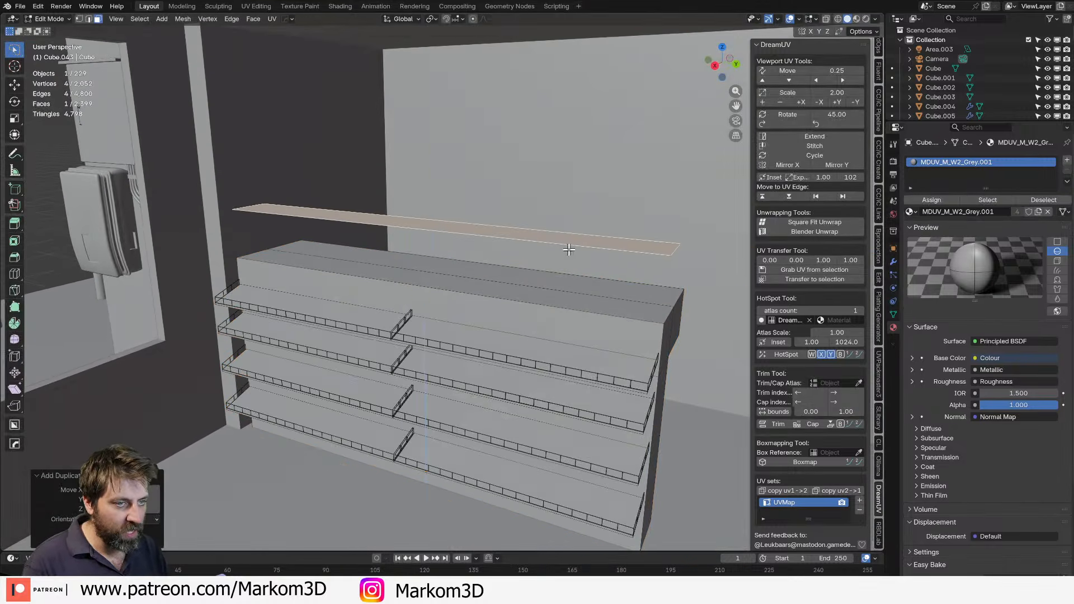
click(566, 247)
Divide the floating strip into three sections with two centred crosswise loop cuts.
middle_drag(567, 248, 449, 234)
key(ctrl+r)
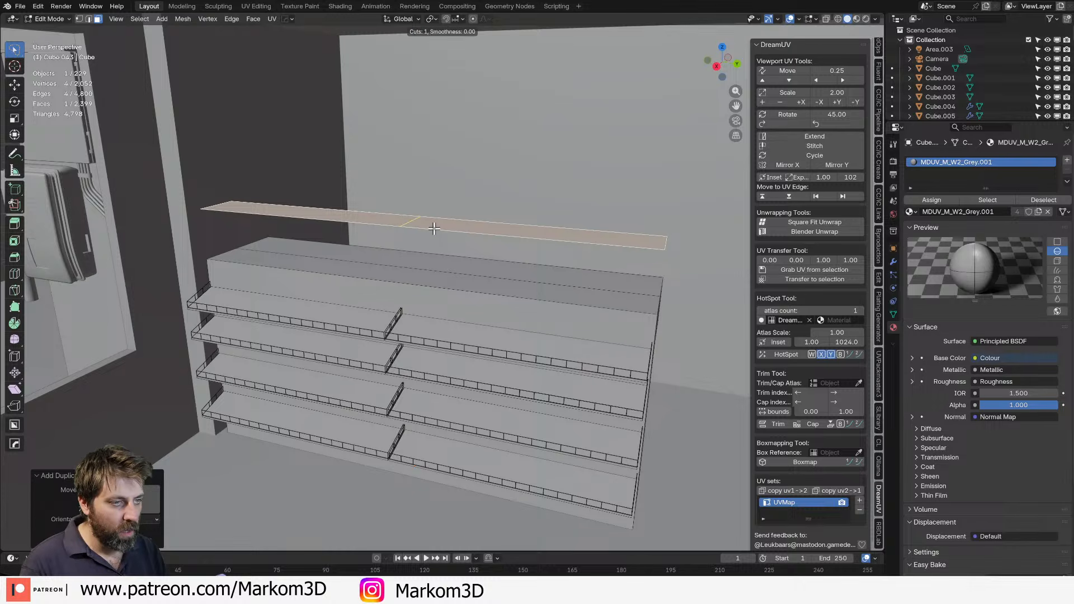
scroll(434, 229, up, 1)
click(434, 228)
right_click(435, 228)
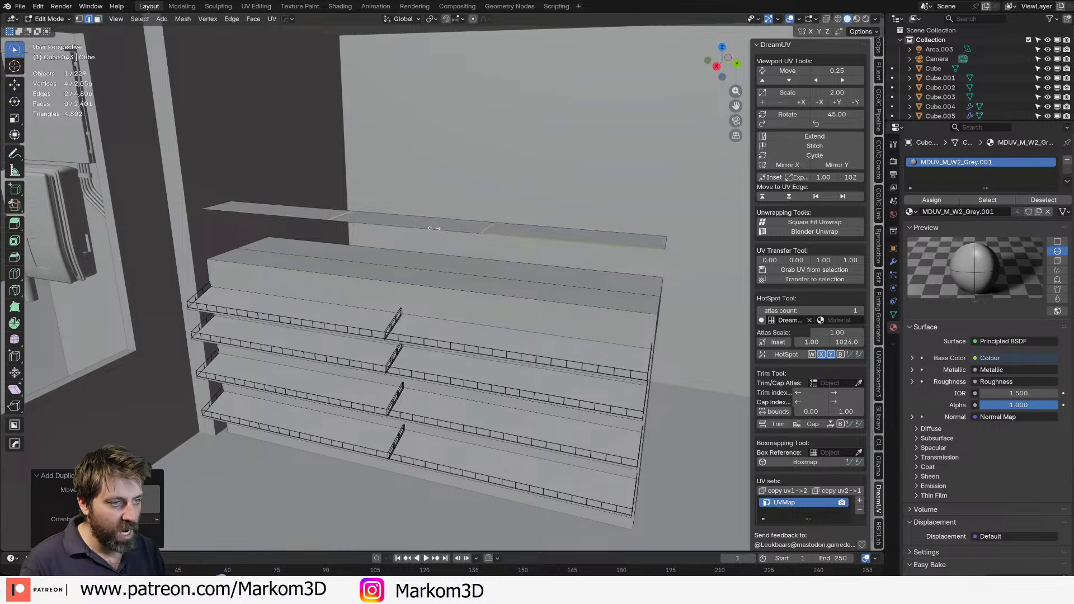
Delete the floating strip's front edge loop so only its rear edge line remains.
middle_drag(435, 229, 381, 244)
scroll(443, 222, up, 2)
click(437, 202)
shift+click(524, 211)
shift+click(236, 193)
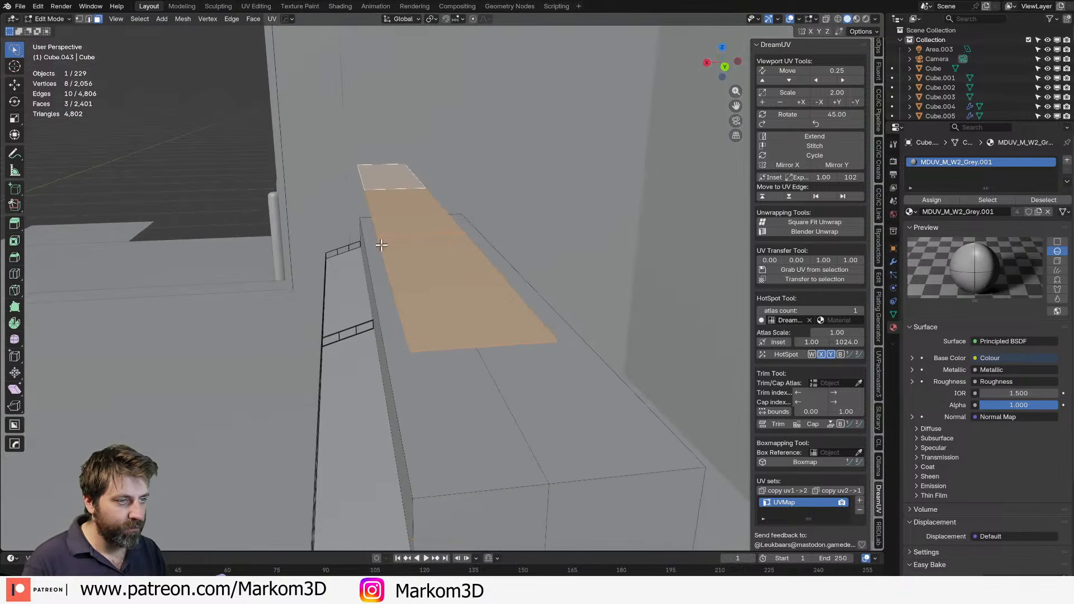
key(2)
alt+click(401, 300)
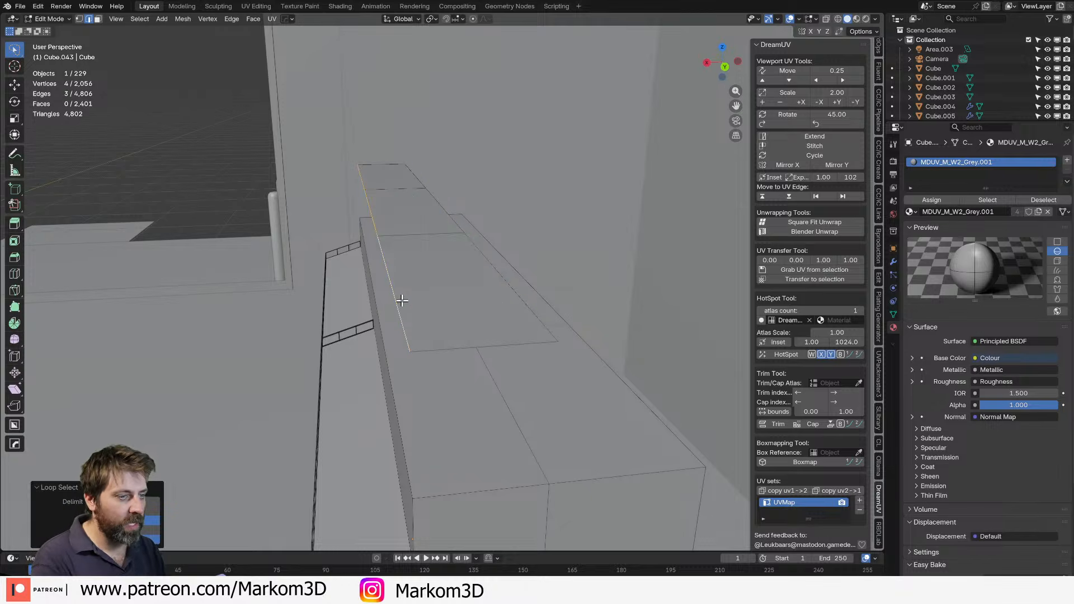
key(x)
click(404, 274)
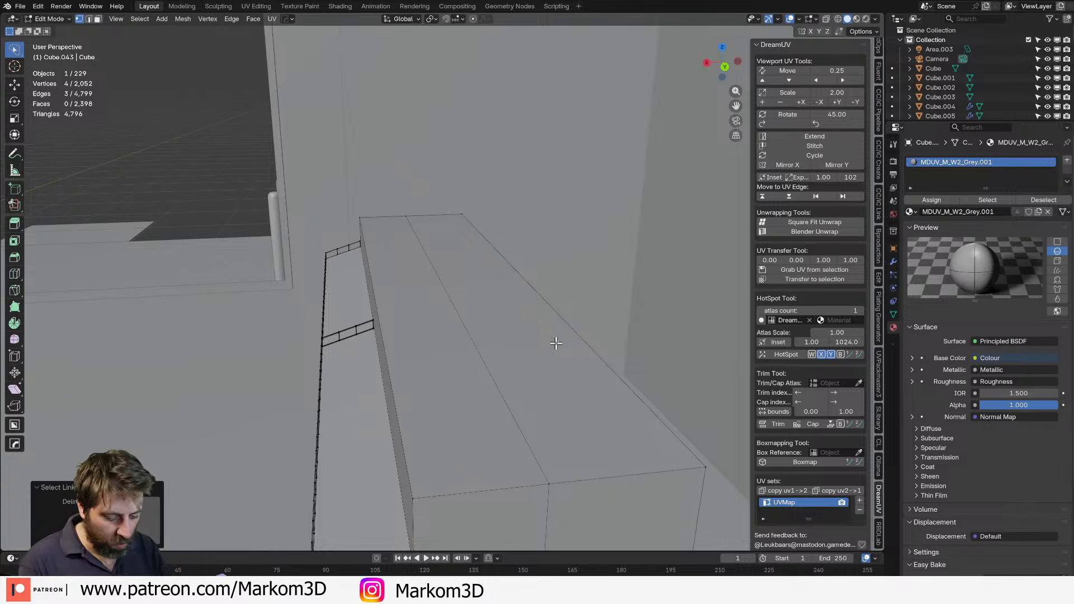
Try to bevel the remaining floating edge line, and delete all of its vertices.
key(ctrl+b)
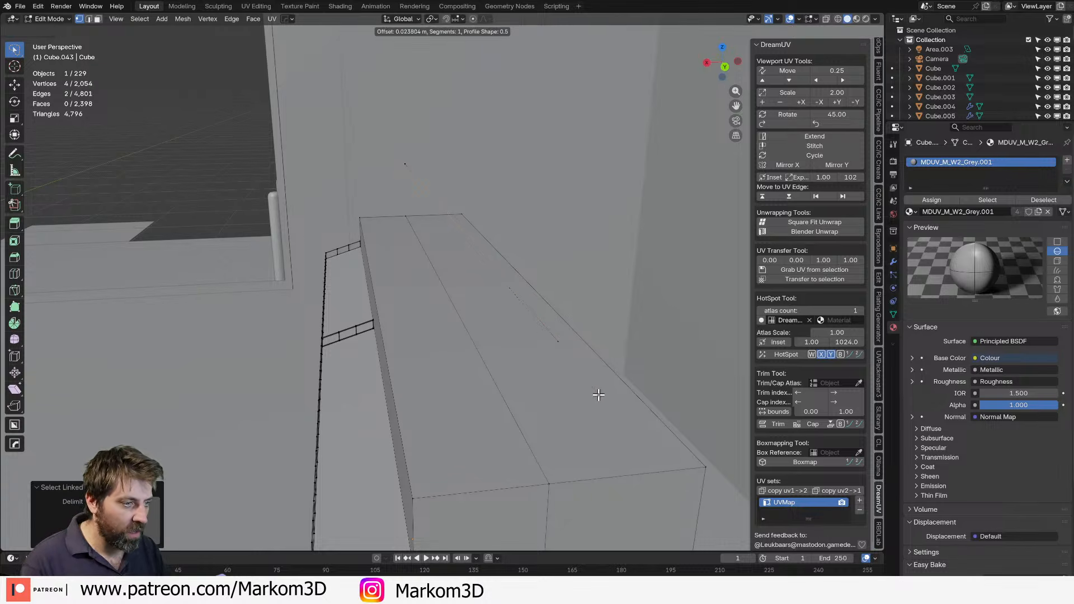
key(Escape)
middle_drag(656, 384, 561, 426)
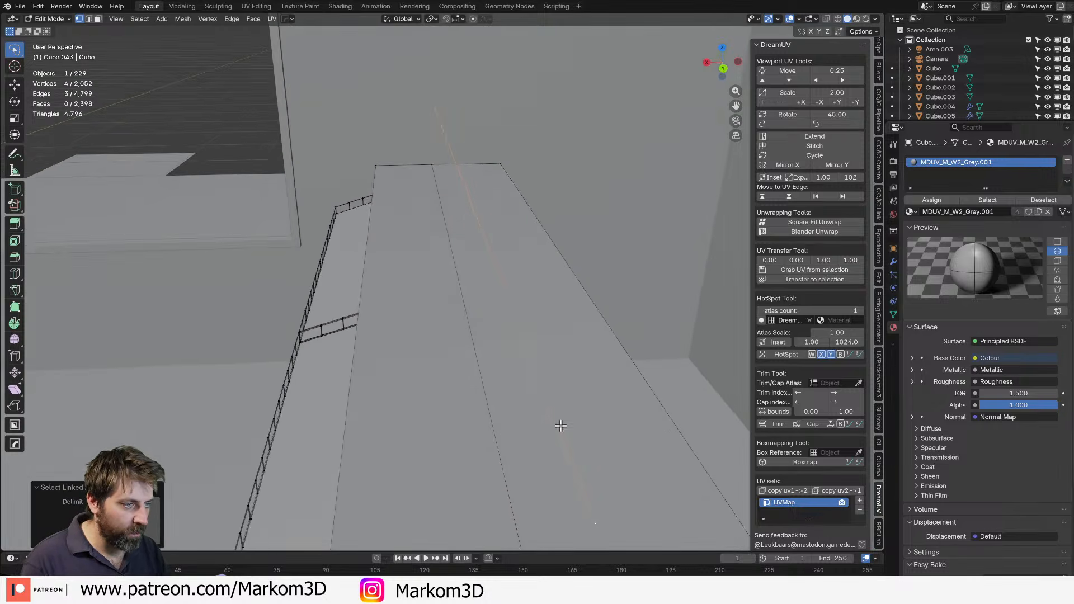
middle_drag(549, 469, 448, 294)
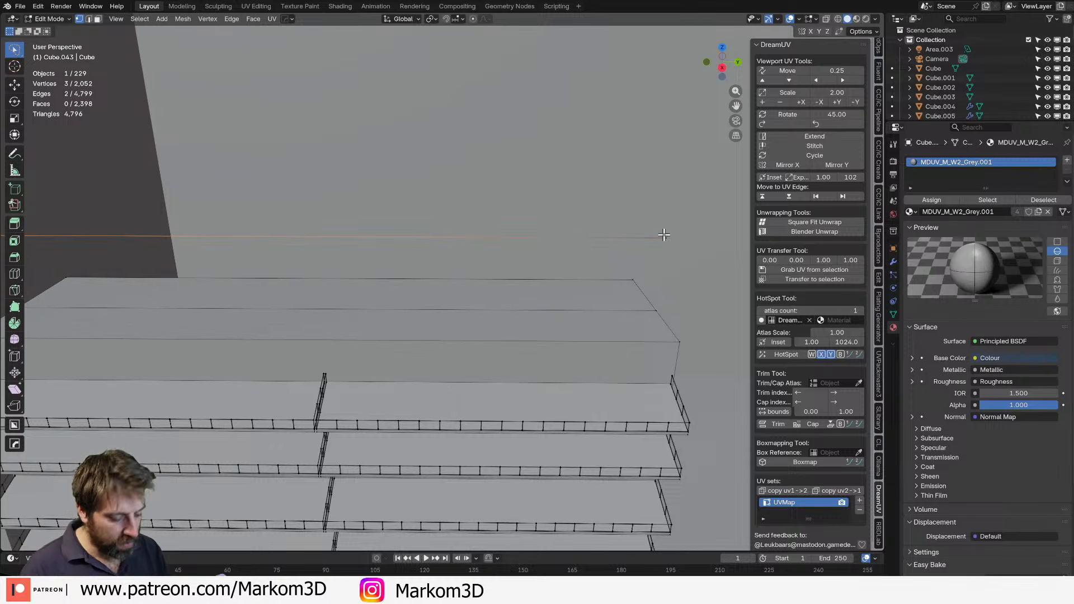
key(x)
click(665, 235)
shift+middle_drag(669, 231, 651, 246)
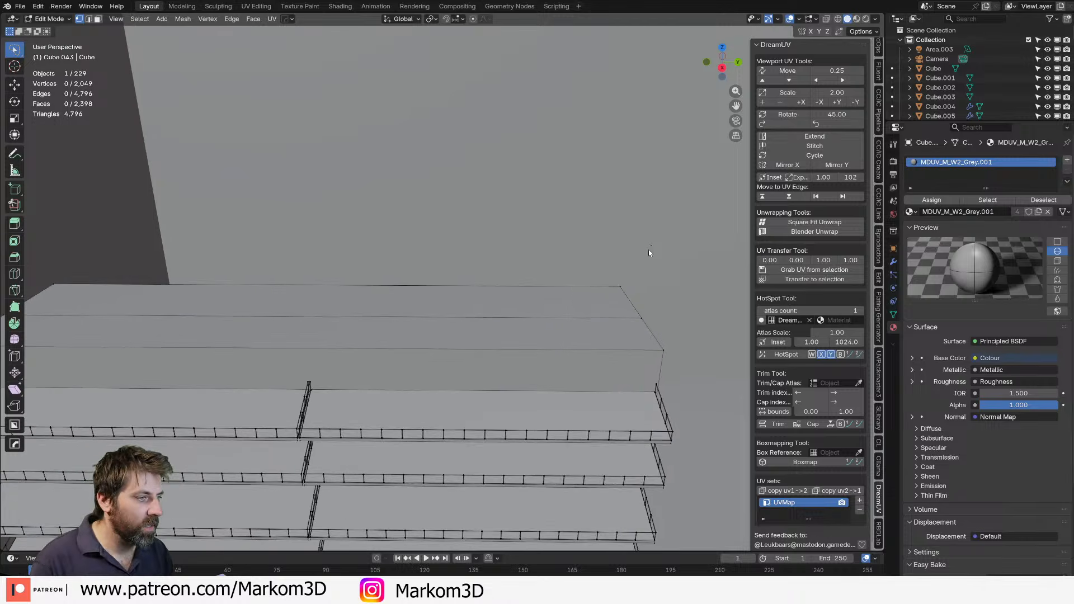
right_click(649, 249)
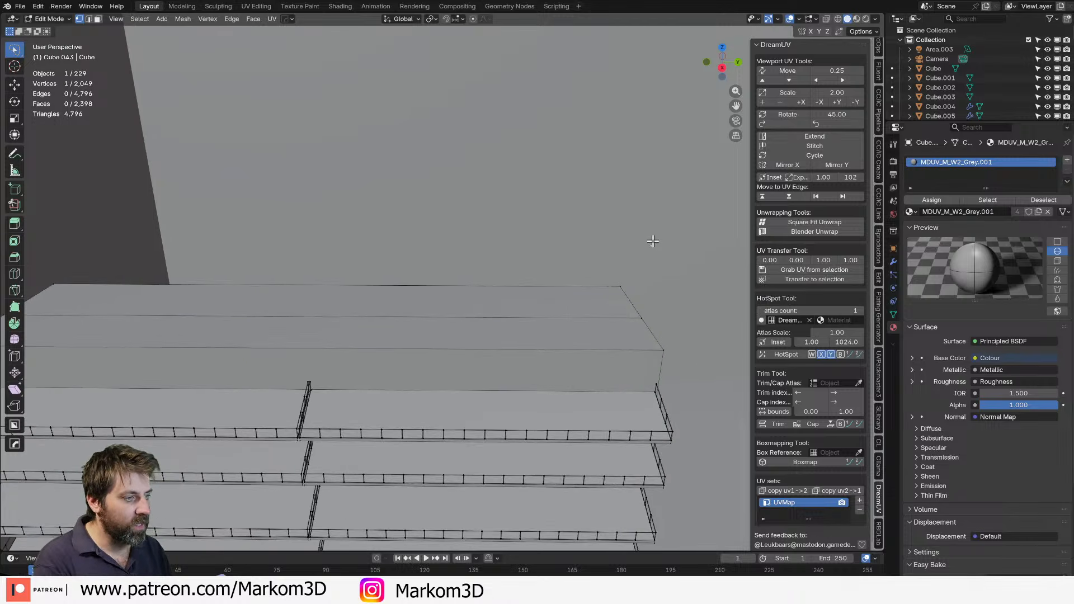
key(x)
click(650, 247)
Snap the 3D cursor to the counter's front top corner vertex and add a cube there.
click(665, 349)
key(shift+s)
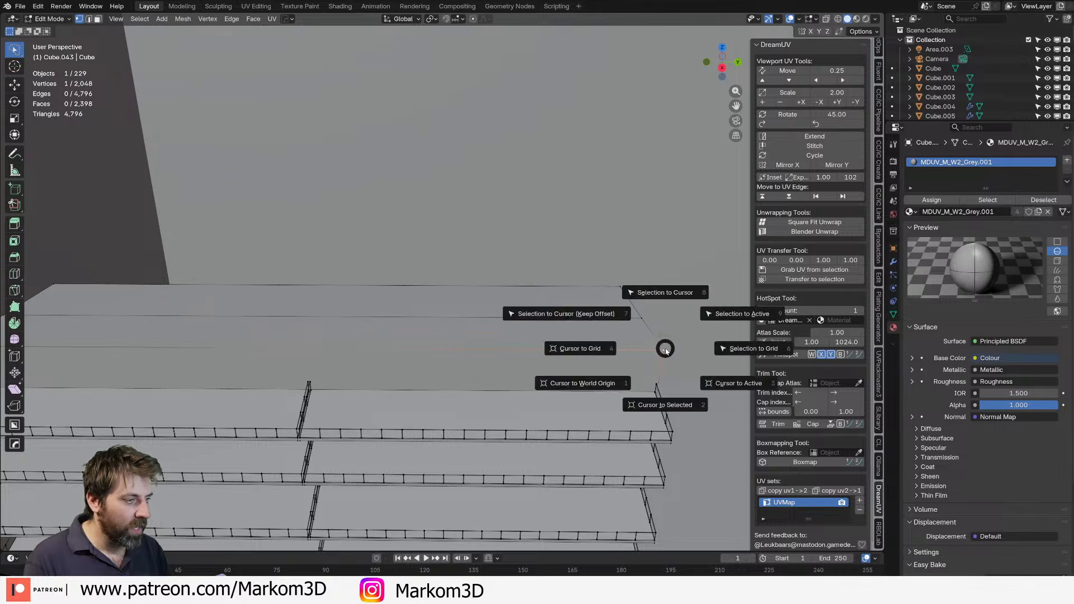
click(653, 403)
key(shift+a)
click(644, 404)
Scale the new cube down uniformly to a tiny block at the counter's corner.
key(s)
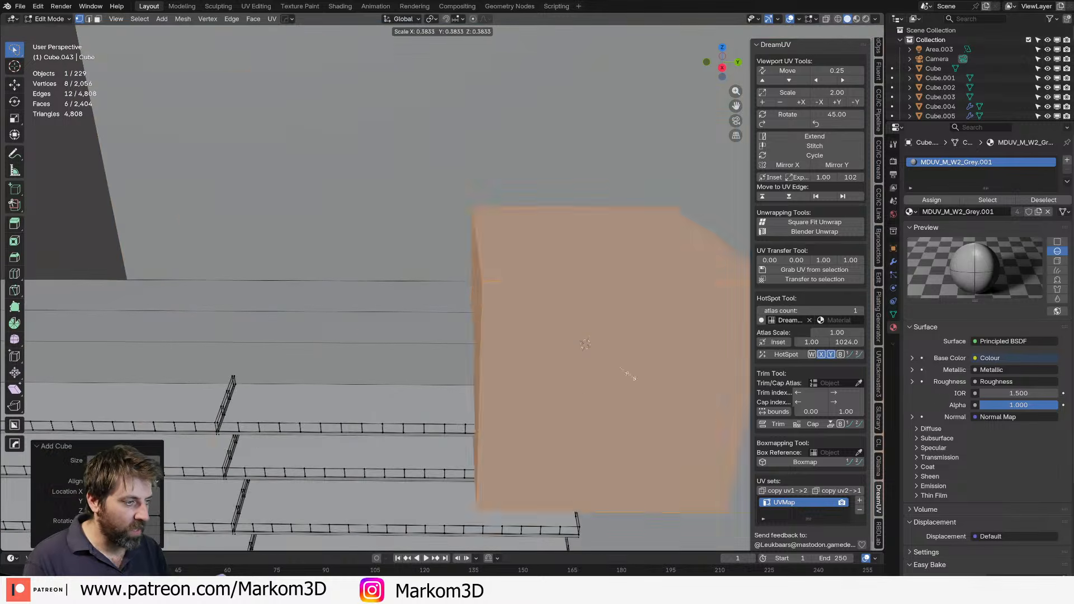
right_click(612, 367)
key(s)
click(619, 352)
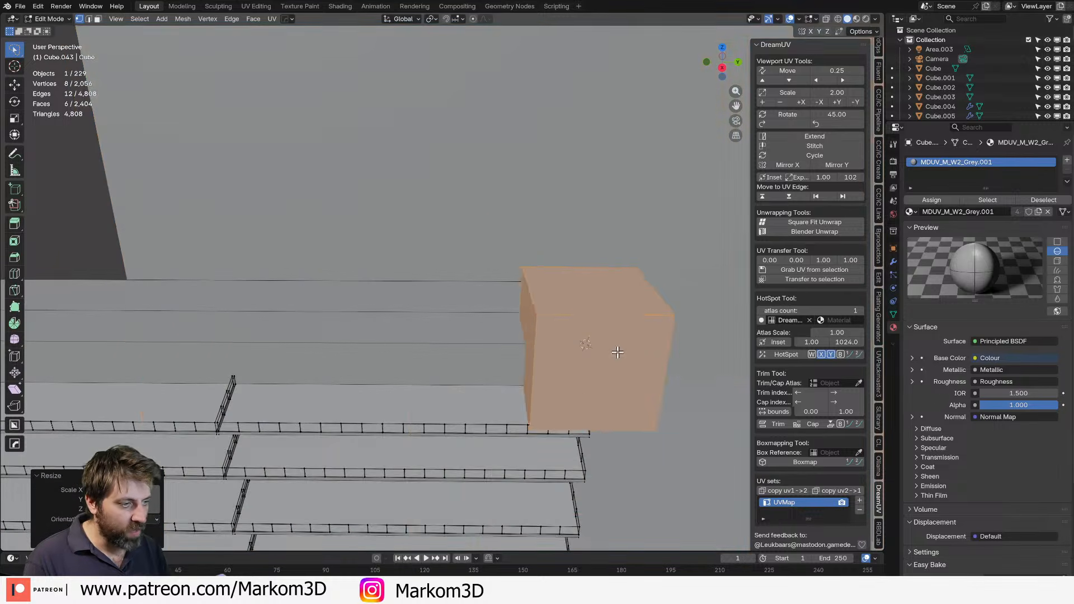
key(s)
click(602, 344)
key(s)
click(593, 350)
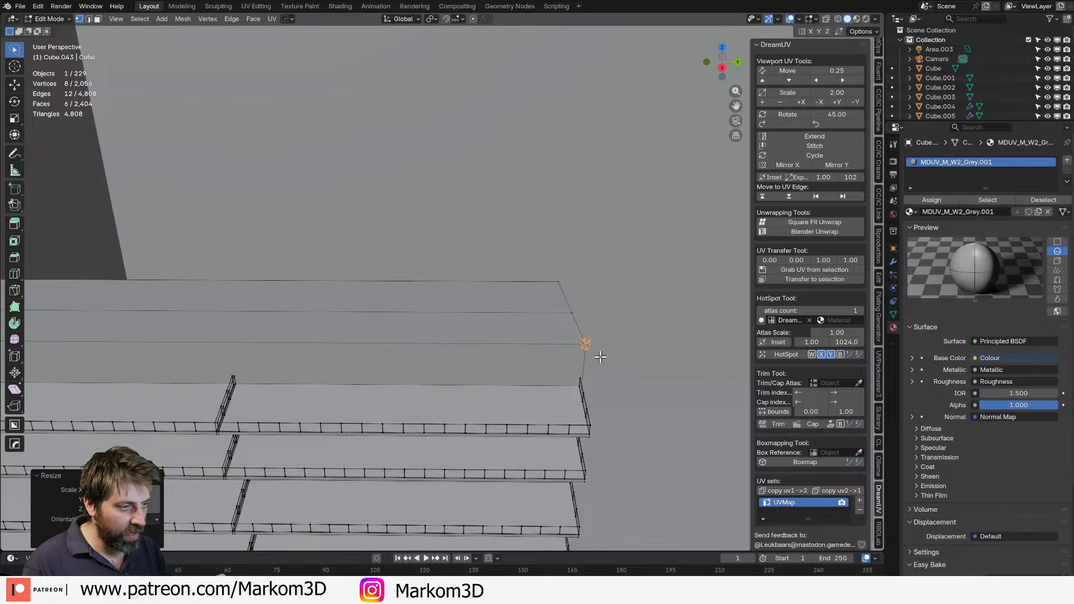
Narrow the tiny corner block along X.
middle_drag(595, 350, 673, 374)
scroll(569, 397, down, 4)
key(s)
key(x)
click(568, 364)
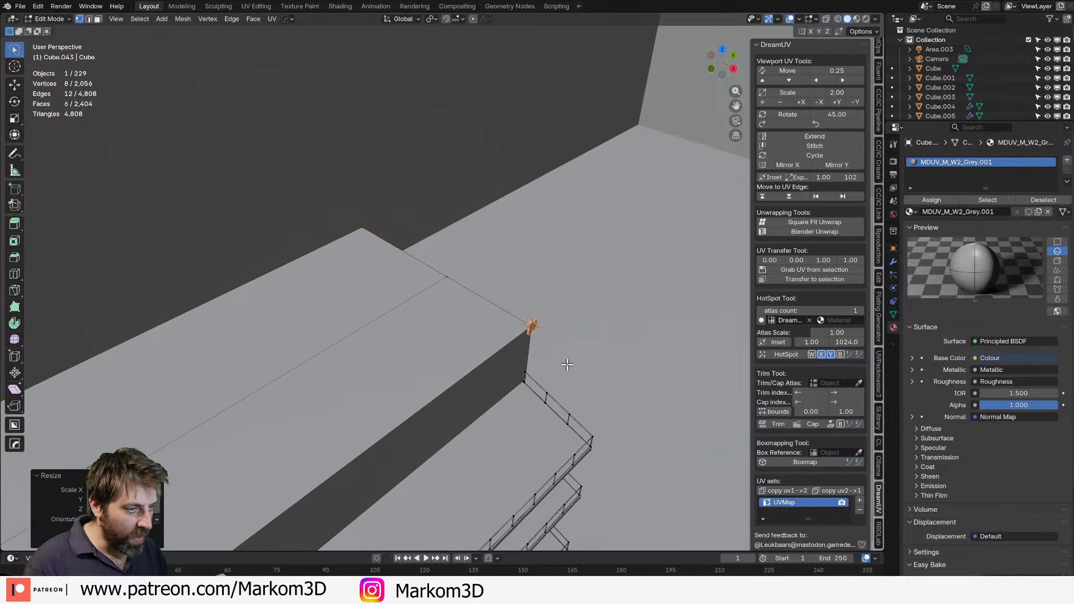
Move the block about -0.18 m along X and -0.016 m along Y in wireframe top view, and return to solid shading.
key(KP_7)
key(z)
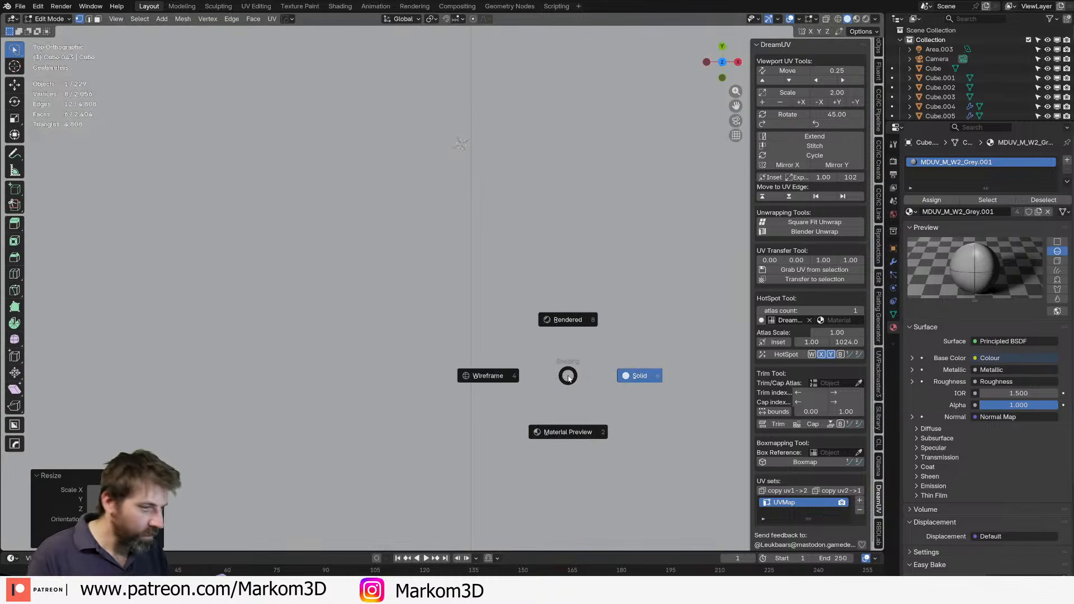
click(488, 376)
scroll(576, 230, up, 1)
key(g)
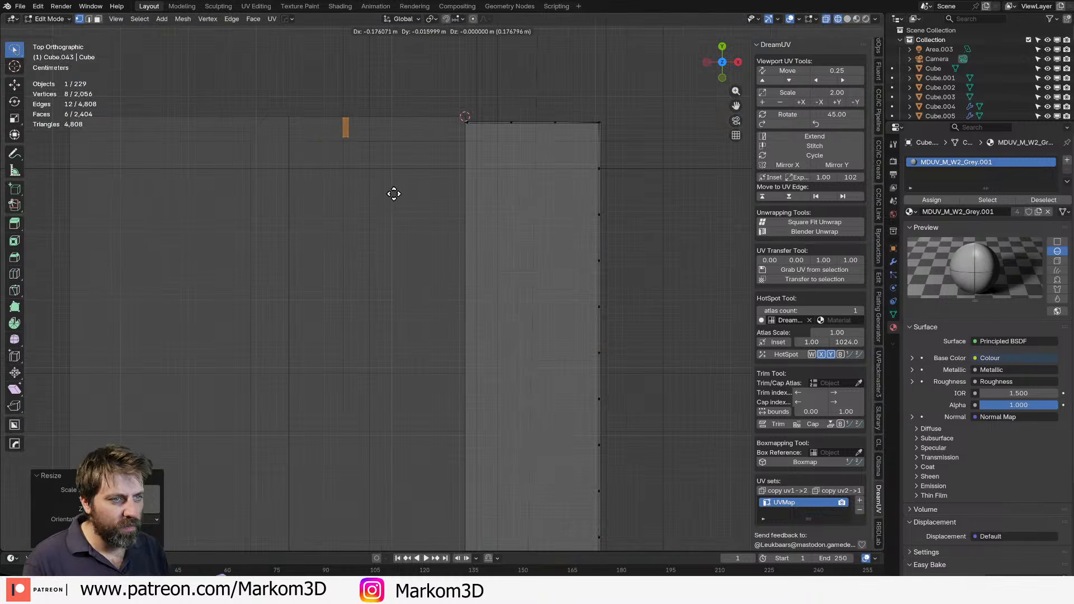
click(394, 193)
mouse_move(388, 199)
middle_down()
mouse_move(362, 336)
mouse_move(360, 319)
middle_up()
key(z)
click(431, 319)
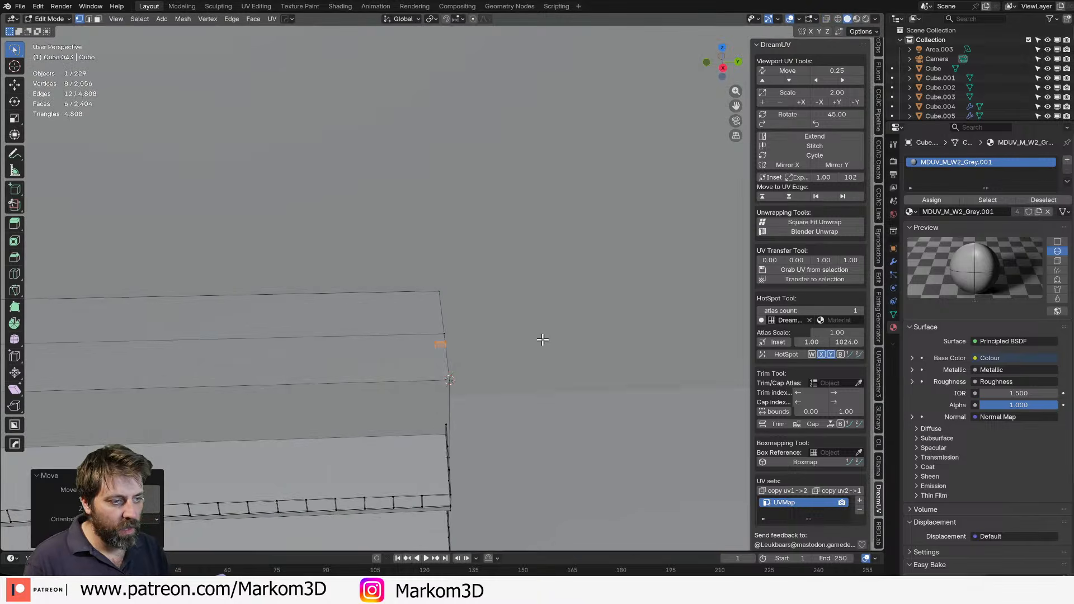
Raise the small block's top face along Z to make a tall post standing on the counter.
scroll(444, 342, down, 5)
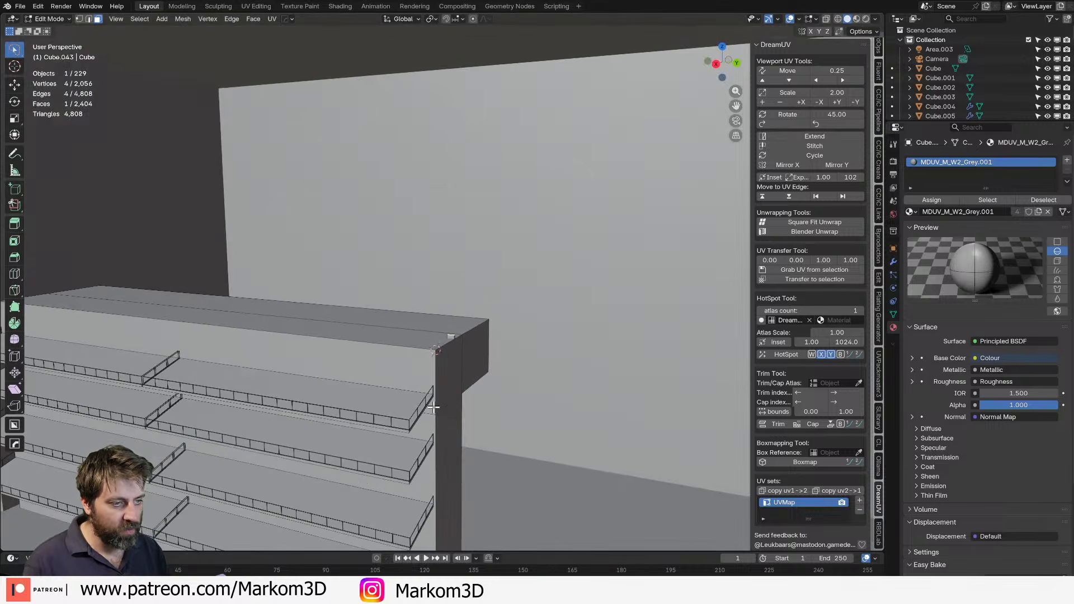
key(g)
key(z)
click(438, 90)
shift+middle_drag(475, 121, 616, 368)
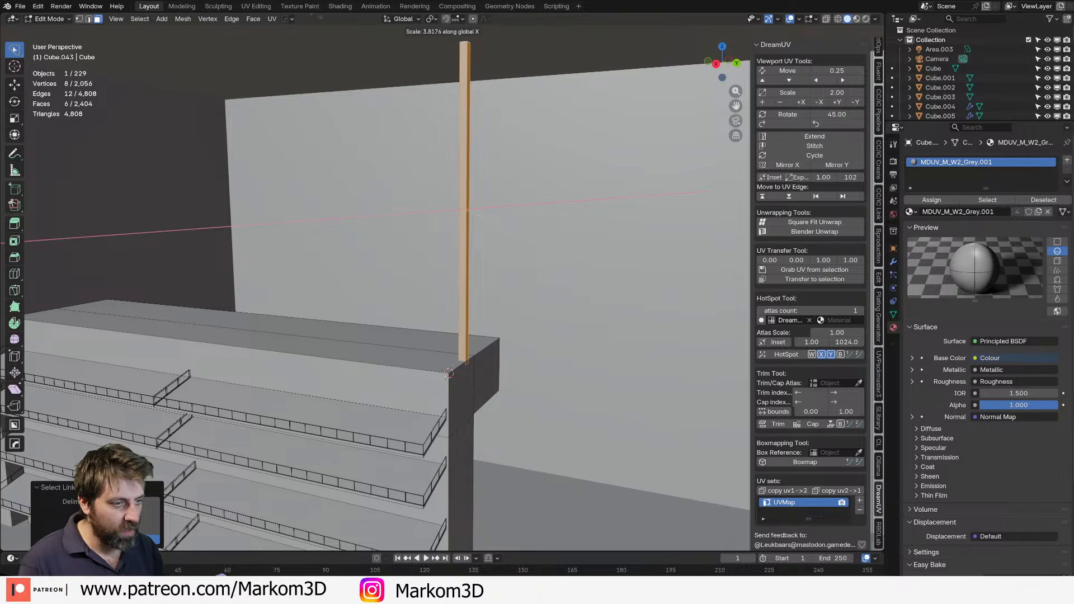
Cancel the X scaling and widen the post along Y by a factor of about 2.5.
right_click(588, 403)
key(x)
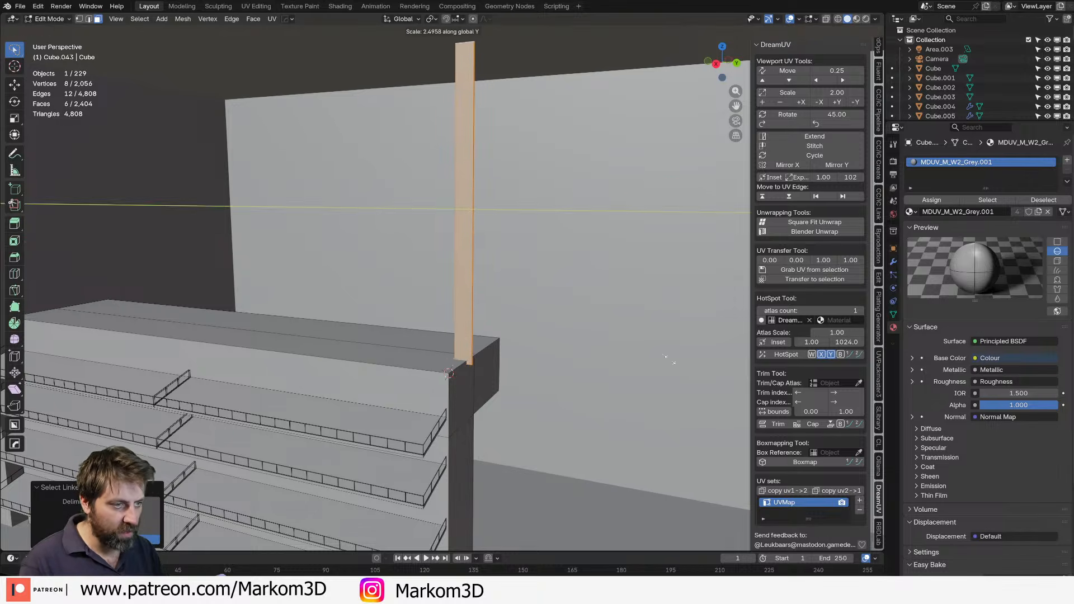
click(195, 510)
Select the post's bottom face through wireframe shading and move it along Z to sit on the counter top.
key(z)
click(358, 407)
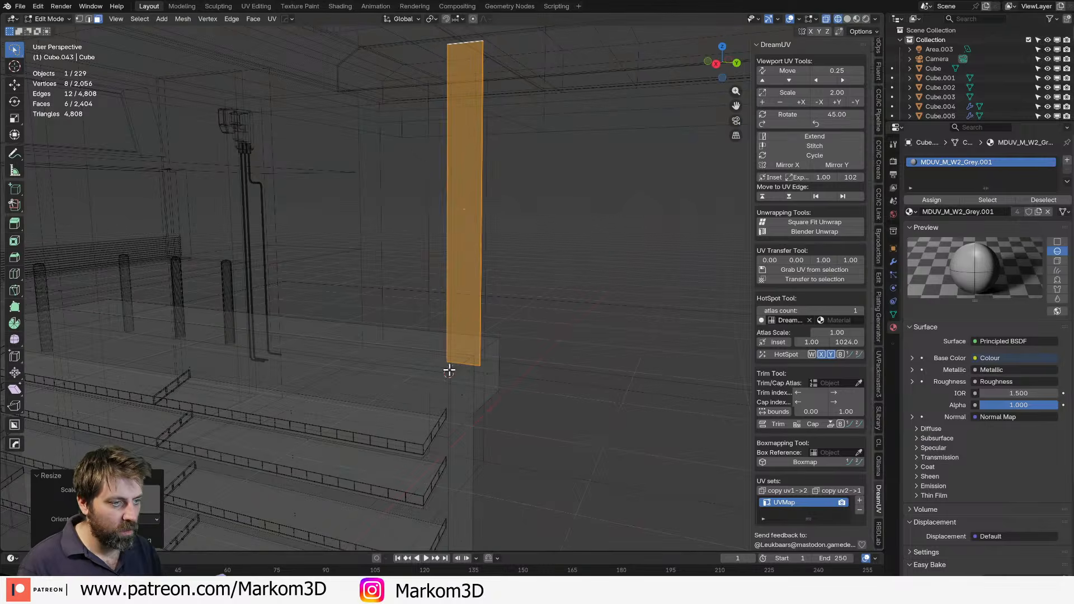
click(462, 365)
key(z)
click(515, 365)
key(g)
key(z)
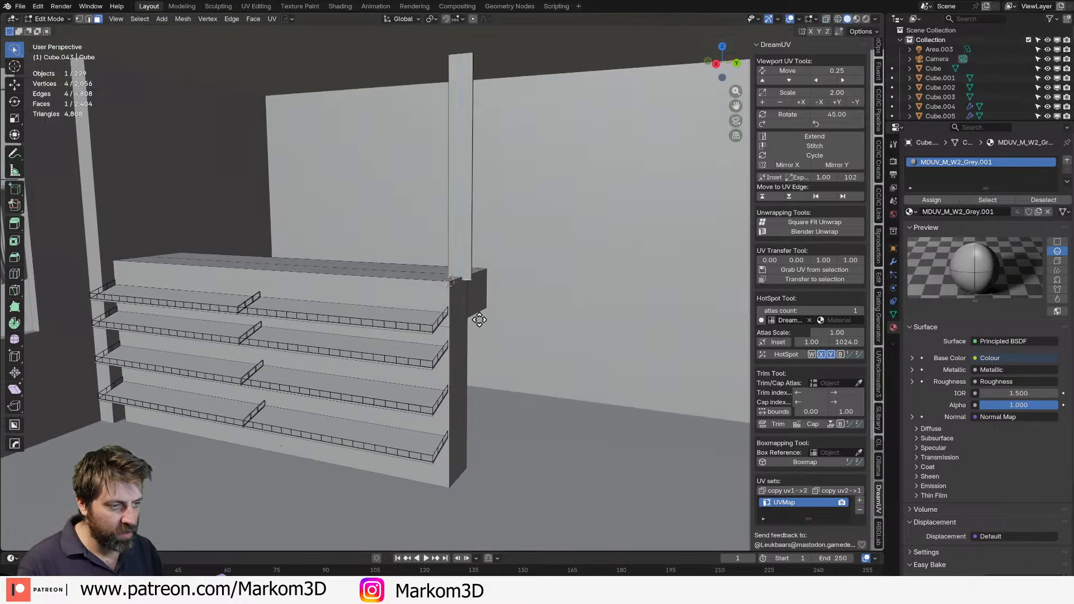
click(491, 518)
Duplicate the post and move the copy about -2.5 m along Y to the opposite end of the counter.
shift+middle_drag(430, 284, 503, 358)
click(510, 317)
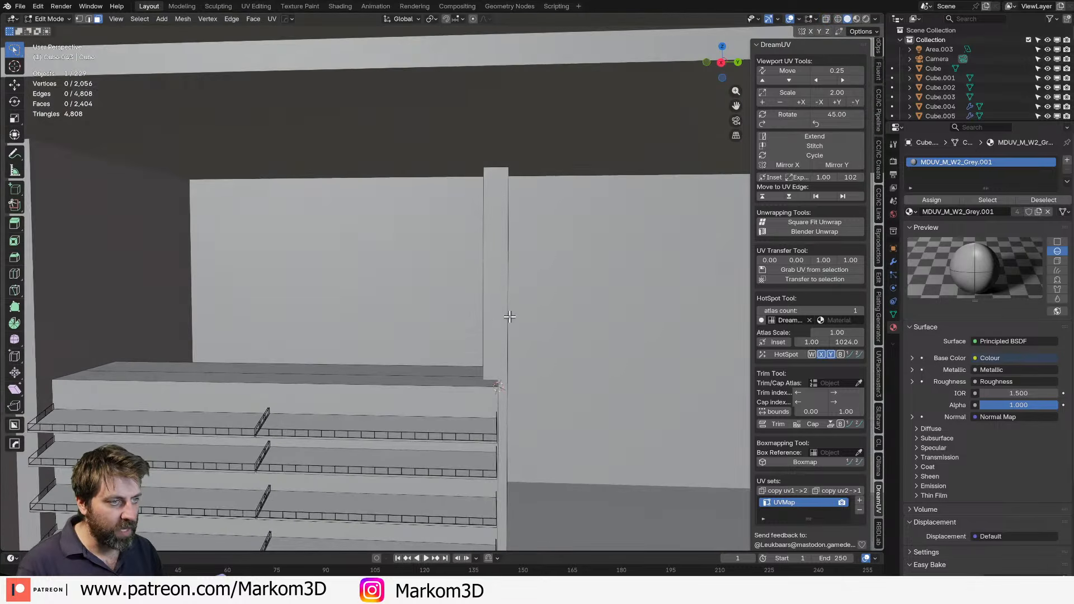
click(488, 322)
key(shift+d)
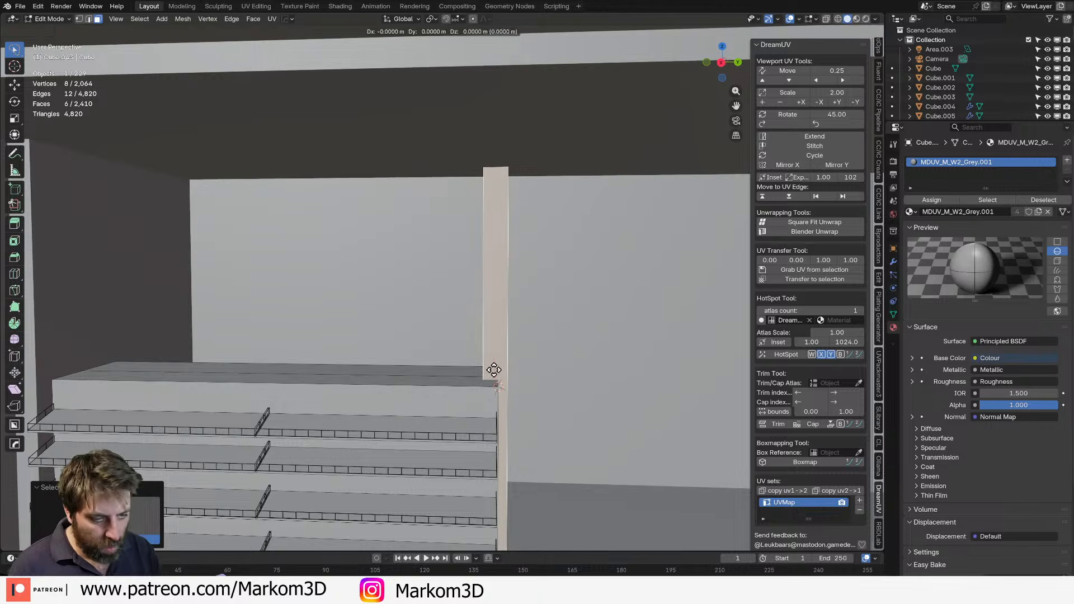
key(y)
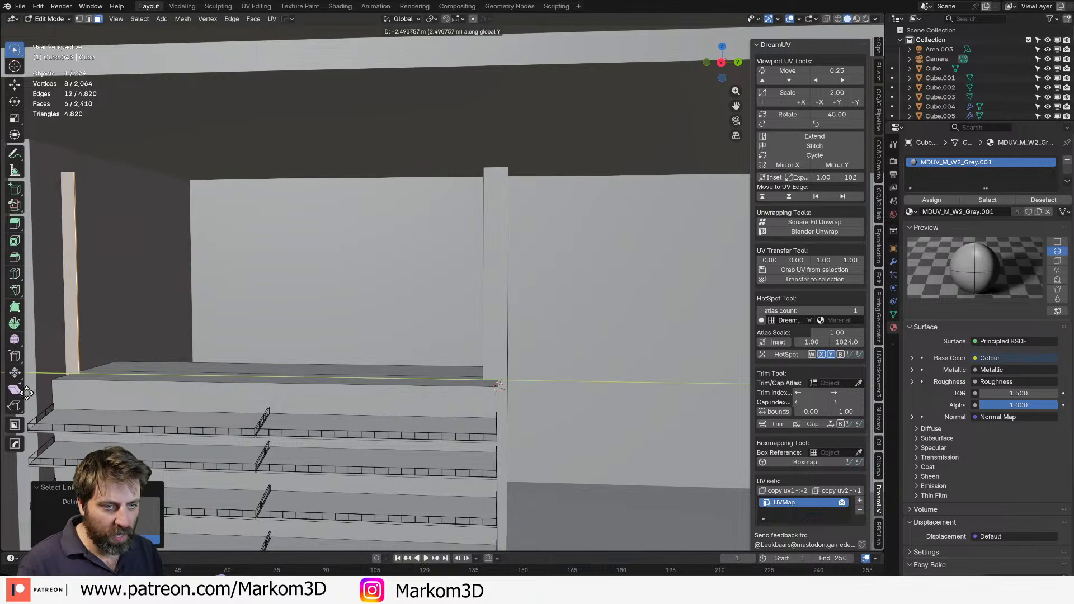
click(113, 408)
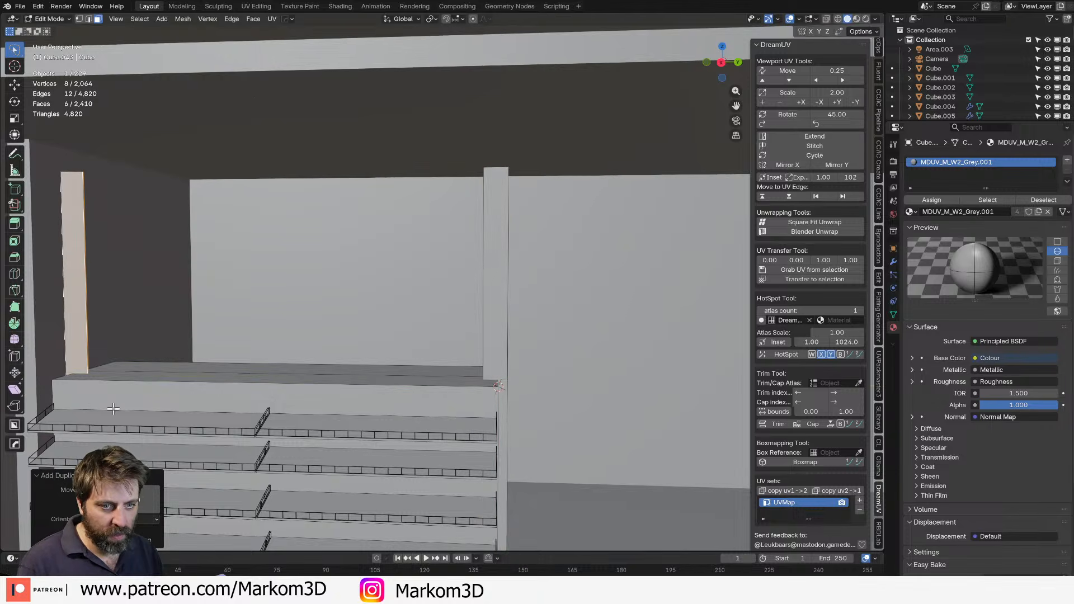
Shift the duplicated post slightly along Y to line up with the counter's end.
middle_drag(112, 406, 327, 395)
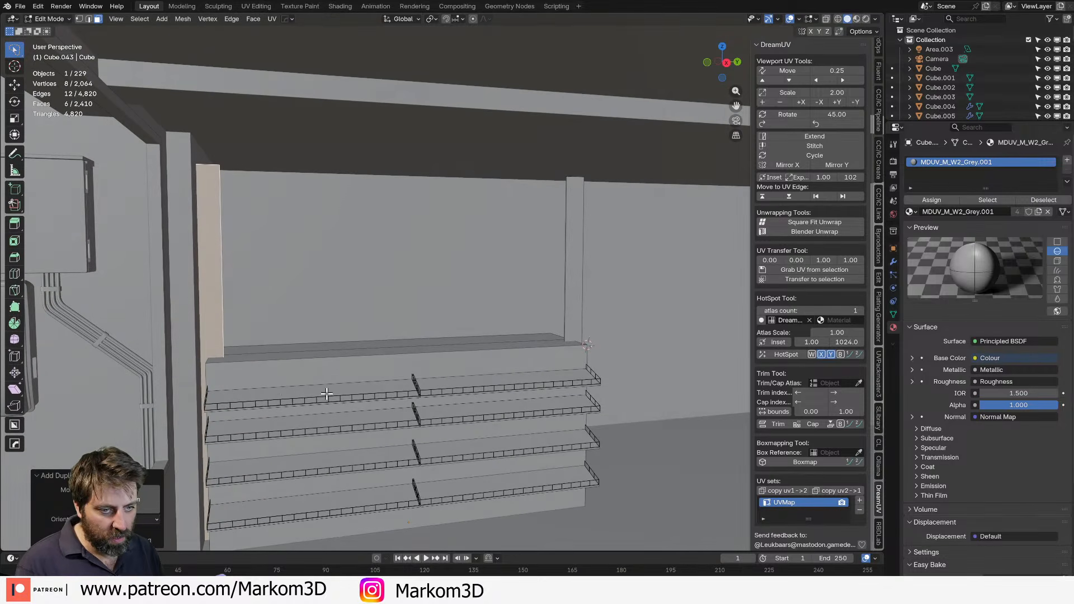
key(g)
key(y)
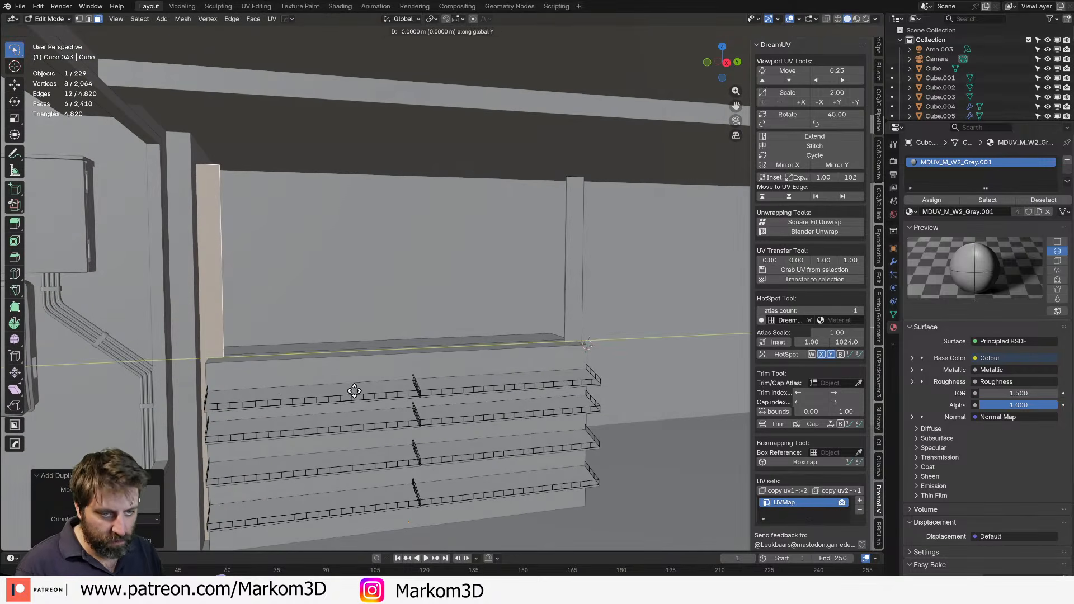
click(446, 398)
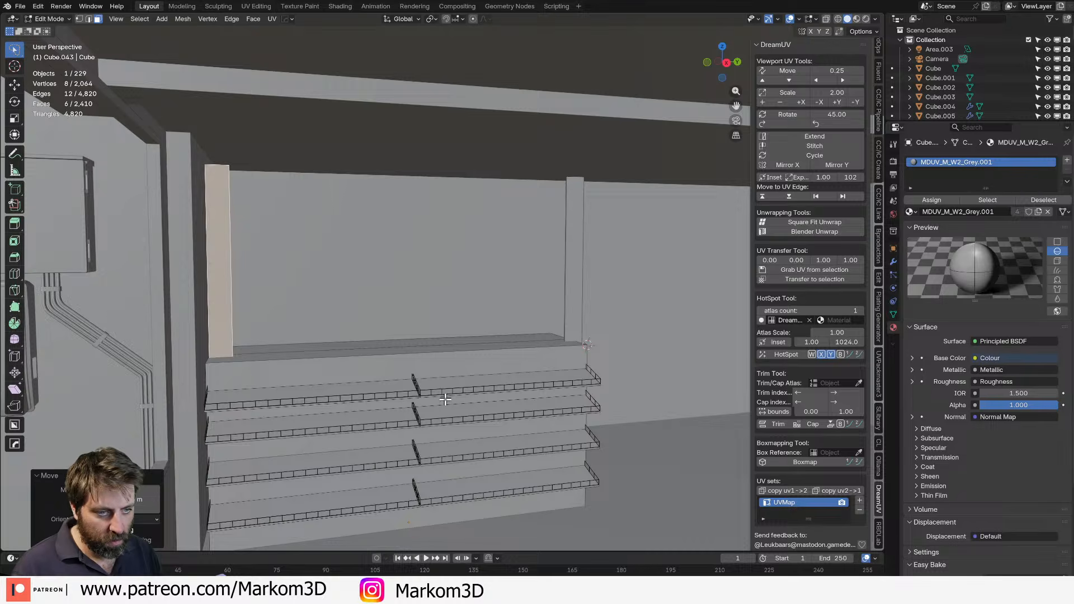
Select the entire counter mesh, posts included, and move it about -0.05 m along Y towards the wall pillar.
key(Tab)
key(Tab)
key(a)
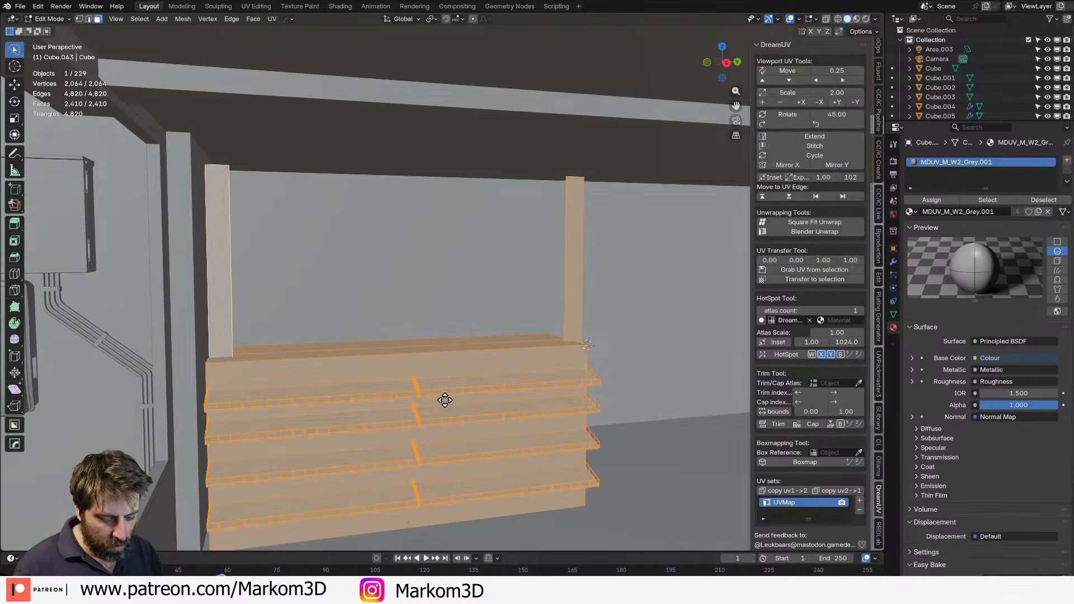
key(g)
key(y)
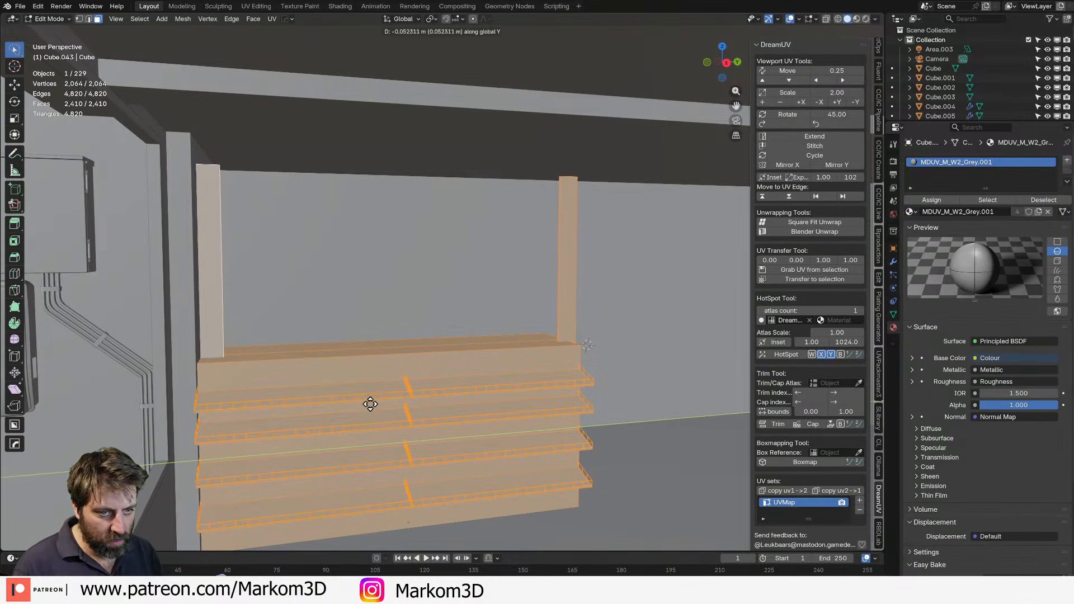
click(382, 406)
Duplicate the original end post and move the copy about -1.27 m along Y to the middle of the counter.
middle_drag(382, 405, 450, 343)
click(450, 343)
scroll(510, 362, up, 4)
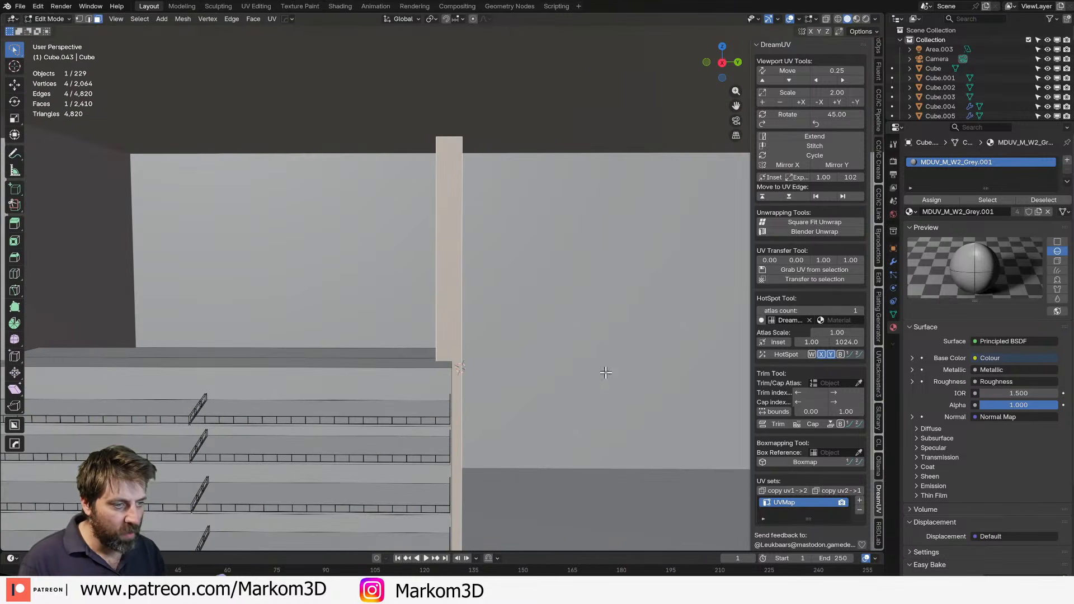
key(shift+d)
key(x)
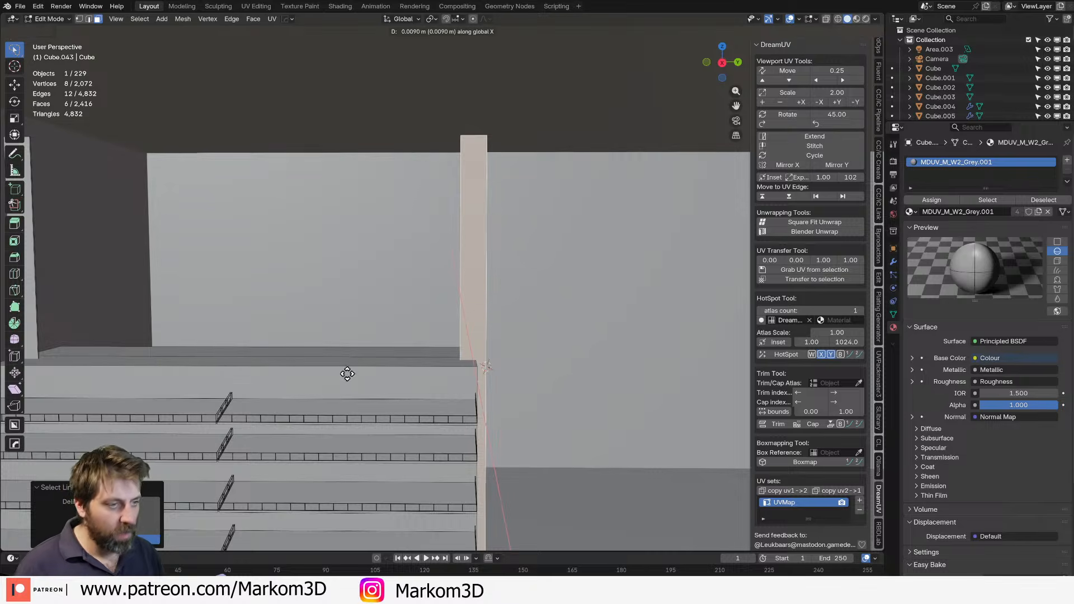
key(y)
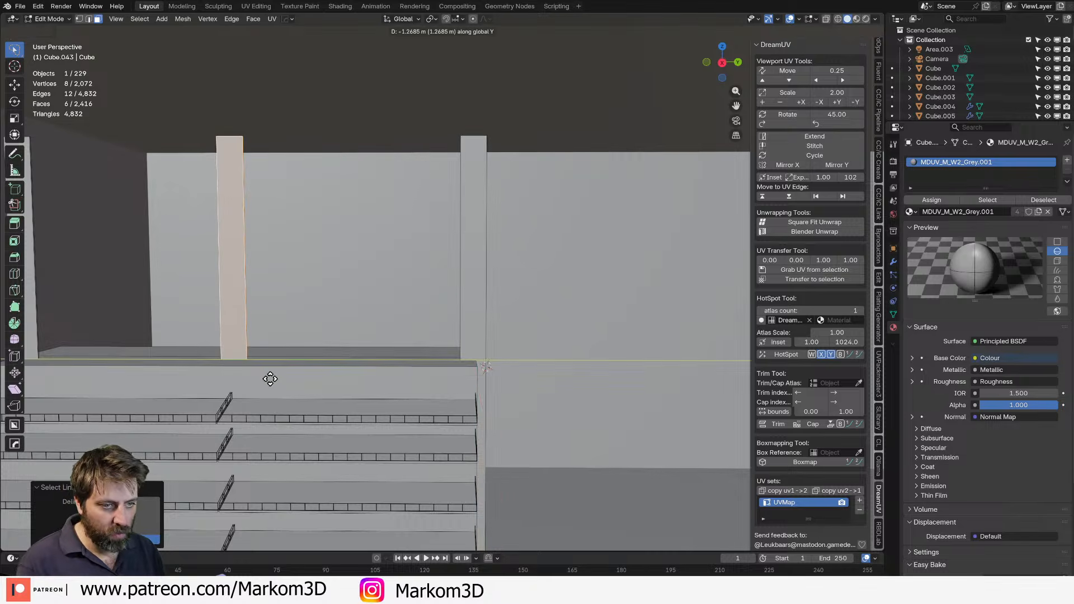
click(270, 379)
Fine-tune the middle post's position between the end posts in right-side wireframe view, and return to solid shading.
key(KP_3)
key(z)
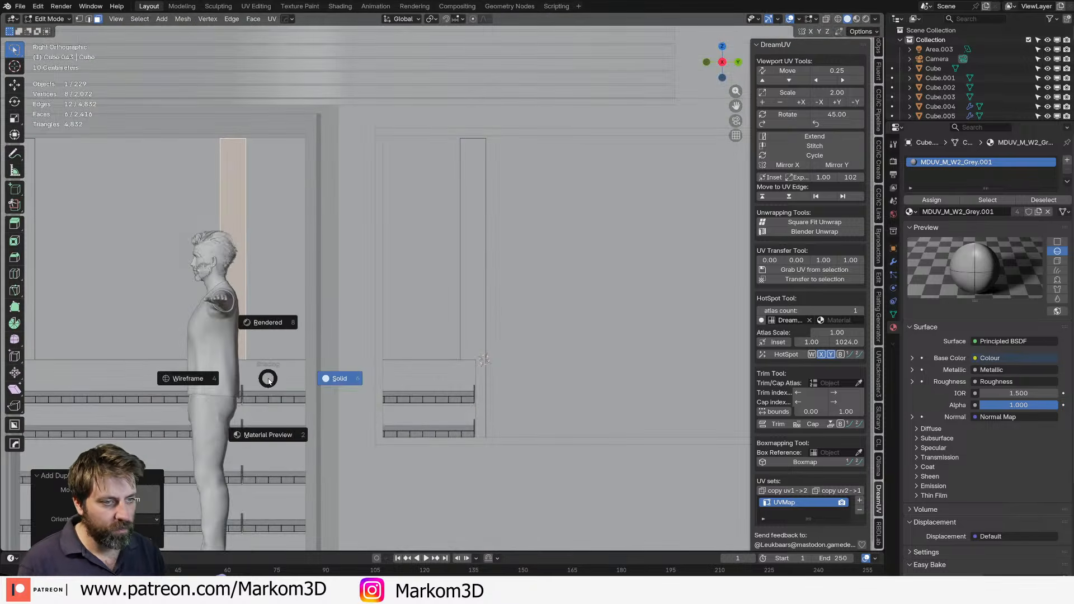
click(209, 388)
scroll(345, 358, up, 2)
mouse_move(222, 386)
shift+middle_down()
mouse_move(322, 362)
mouse_move(357, 316)
mouse_move(336, 375)
mouse_move(376, 412)
shift+middle_up()
key(g)
key(x)
click(352, 358)
key(shift+z)
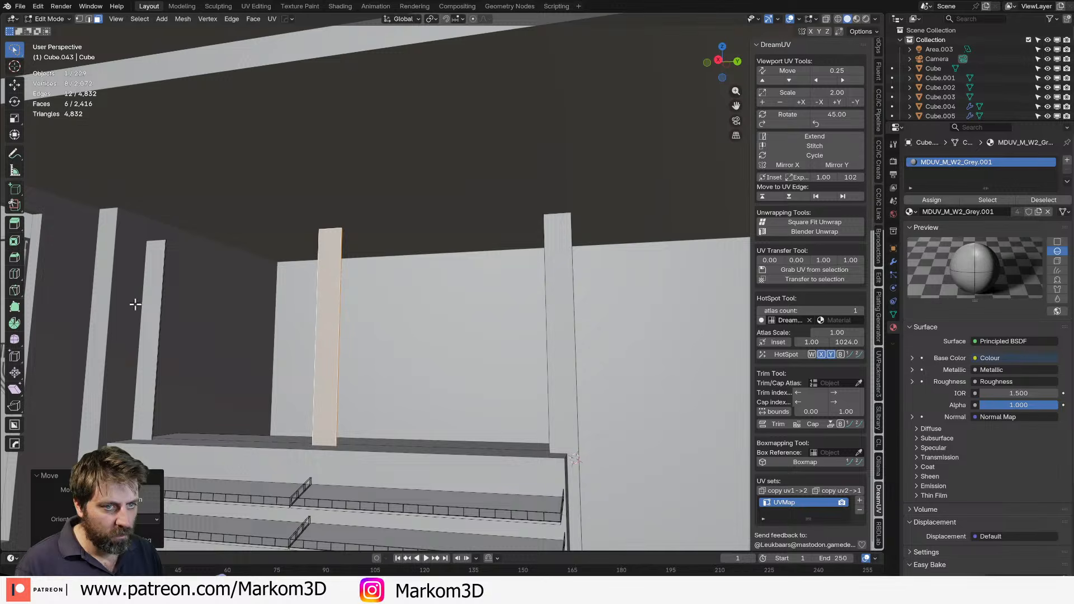
Select the top vertices of all three posts in wireframe and raise them along Z to make the posts taller.
shift+click(152, 306)
shift+click(546, 353)
key(z)
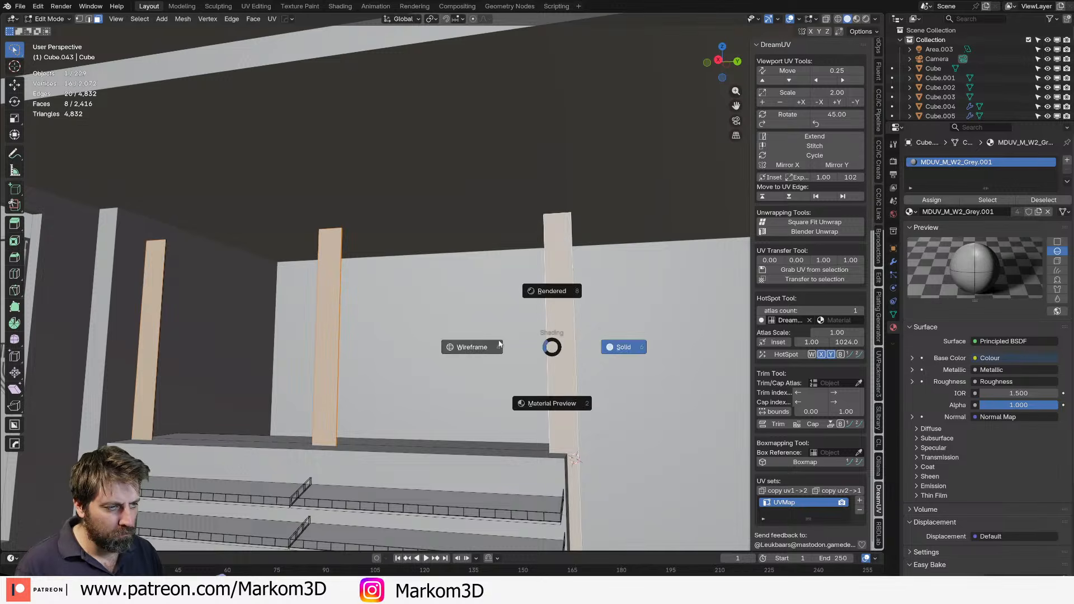
click(323, 258)
key(alt+a)
key(c)
drag(187, 201, 635, 211)
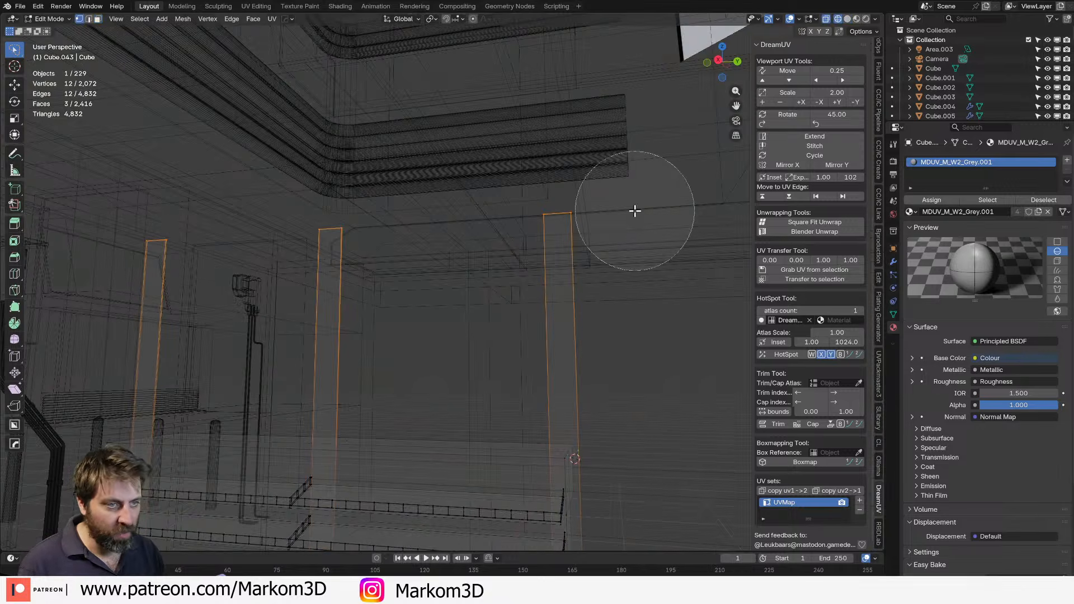
key(z)
click(691, 212)
key(g)
key(z)
click(690, 180)
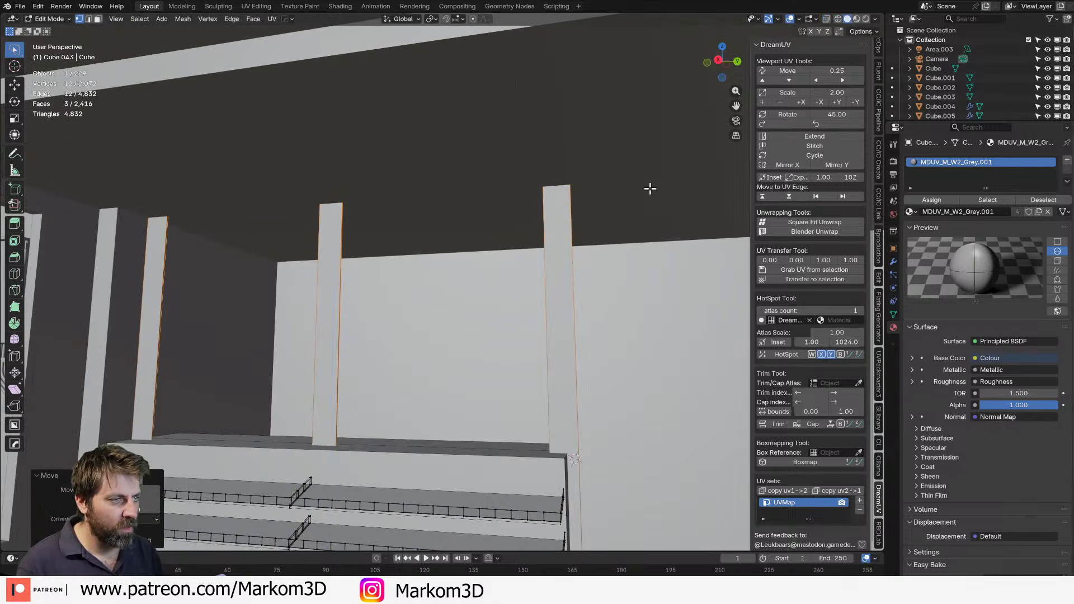
Duplicate the middle post in place.
shift+middle_drag(375, 247, 386, 263)
key(alt+a)
click(337, 448)
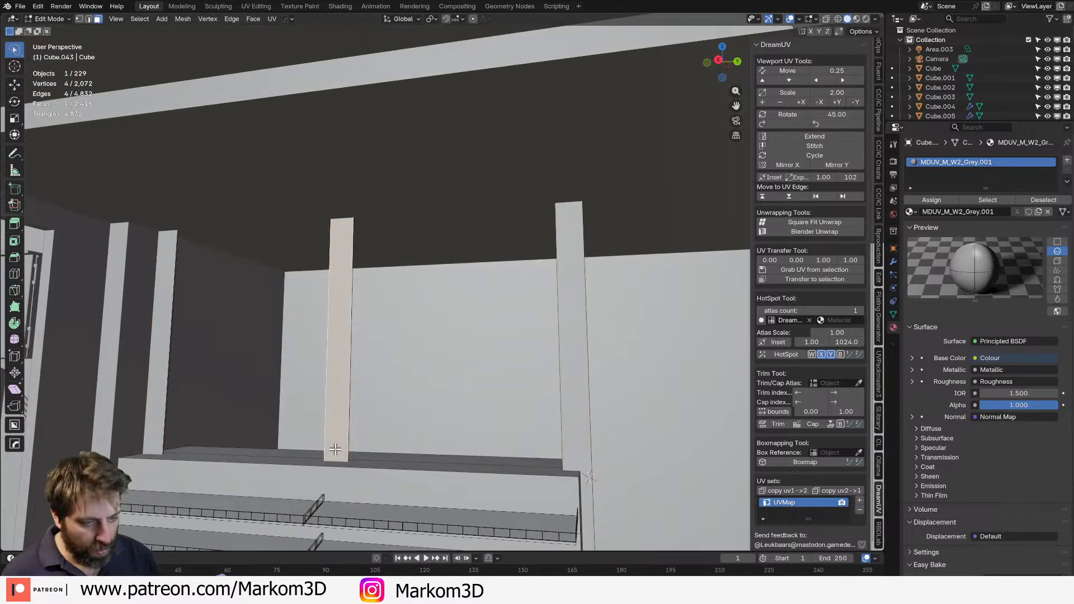
key(shift+d)
right_click(321, 443)
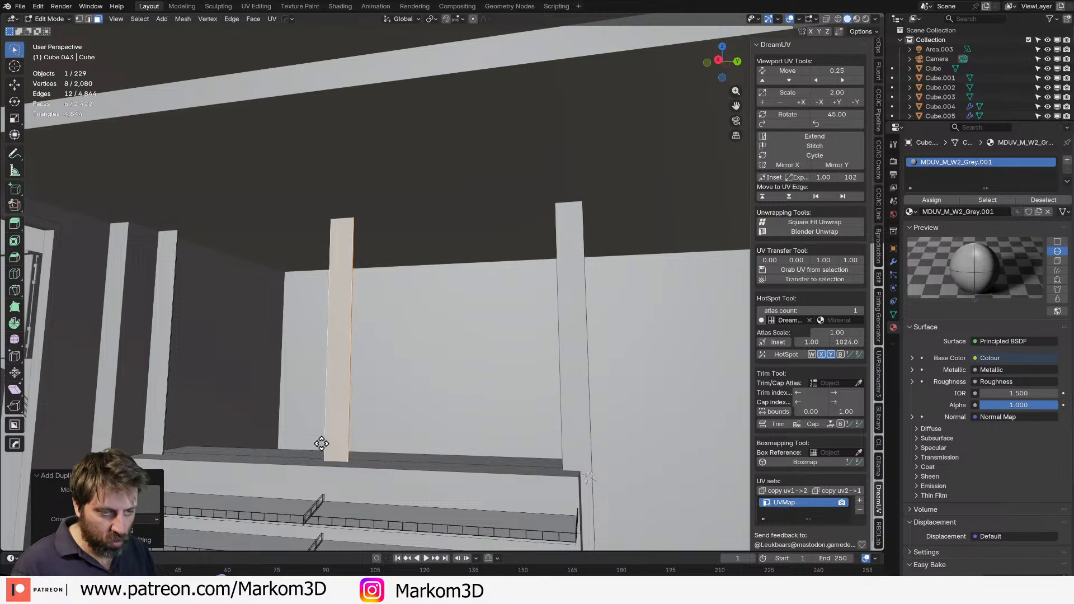
key(g)
key(z)
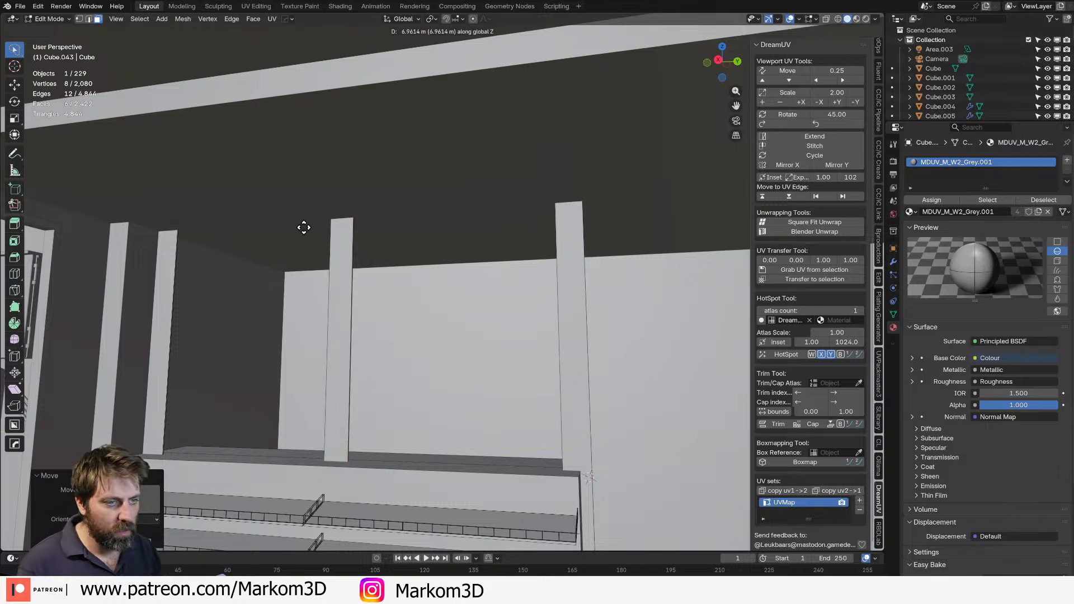
click(322, 398)
key(z)
click(338, 388)
mouse_move(337, 388)
middle_down()
mouse_move(315, 431)
mouse_move(379, 425)
middle_up()
key(ctrl+z)
key(g)
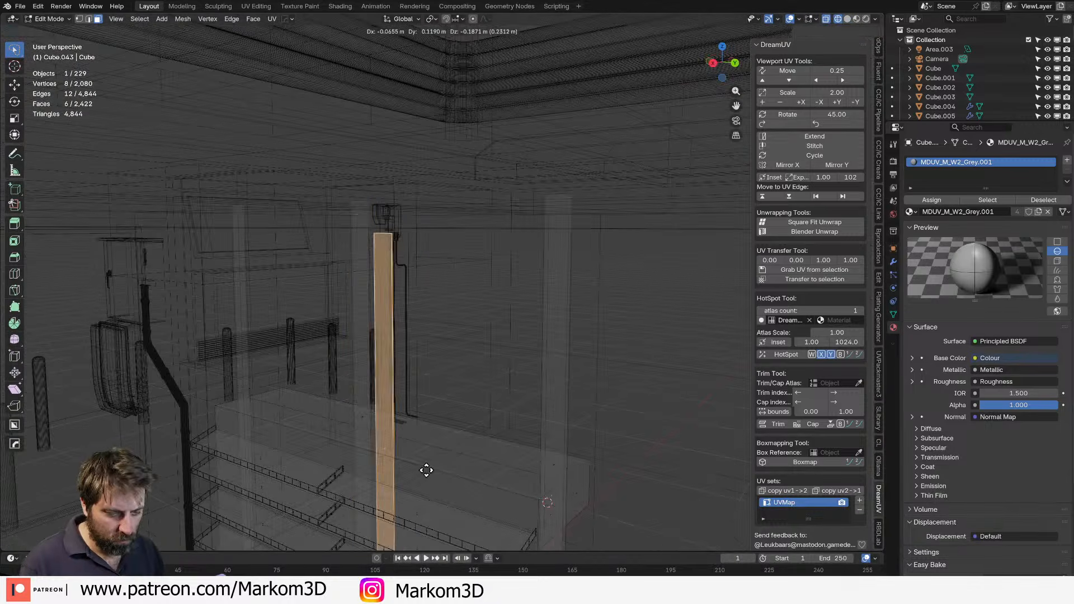
key(z)
right_click(357, 435)
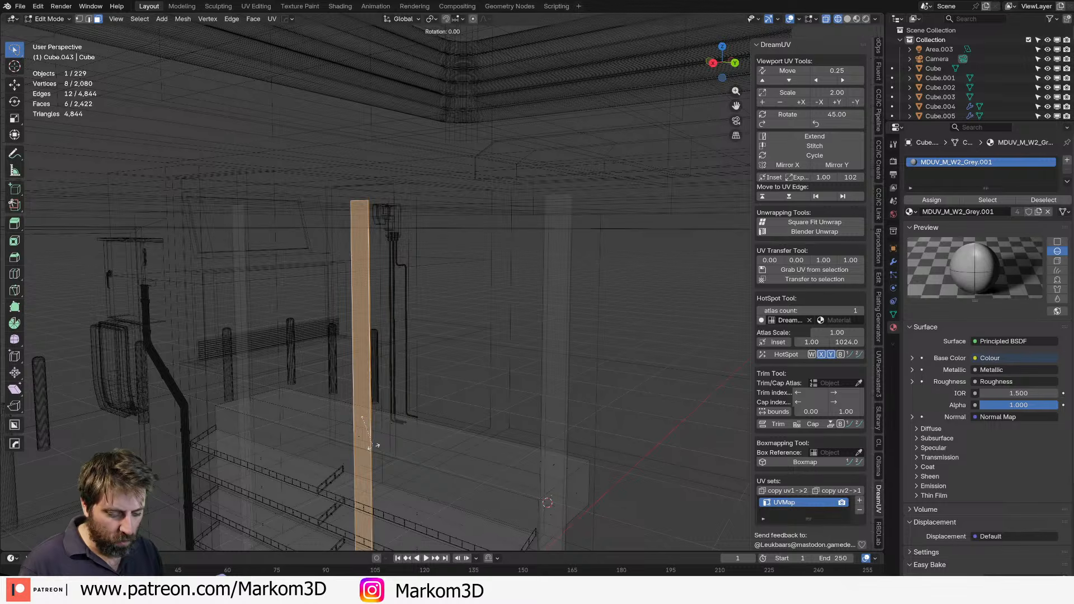
Rotate the duplicated post 90° about X into a horizontal beam, and return to solid shading.
text(yx90)
key(Return)
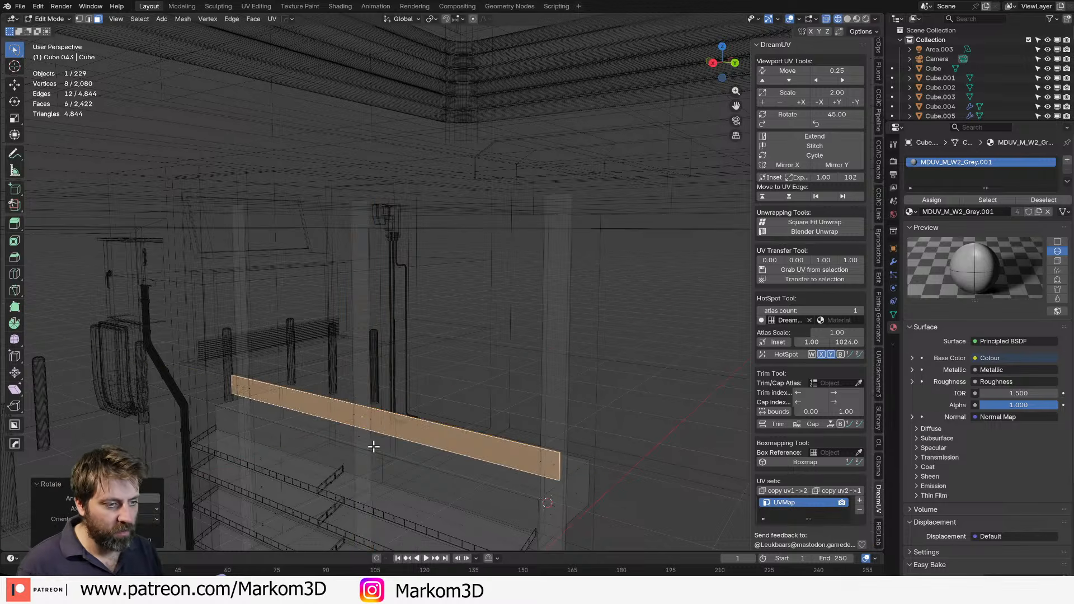
key(z)
click(430, 450)
Raise the horizontal beam along Z until it sits level with the tops of the three posts.
key(g)
key(z)
click(421, 284)
middle_drag(421, 283, 454, 264)
key(g)
key(z)
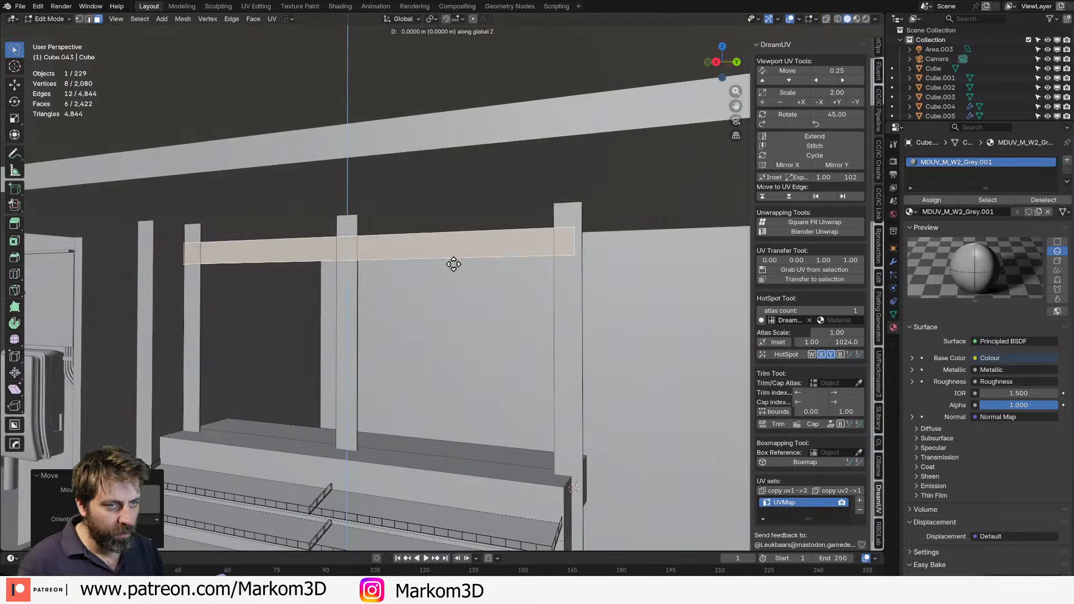
click(504, 233)
Thicken the top beam along X by a factor of about 8.9 so it wraps around the posts.
middle_drag(509, 231, 493, 230)
key(s)
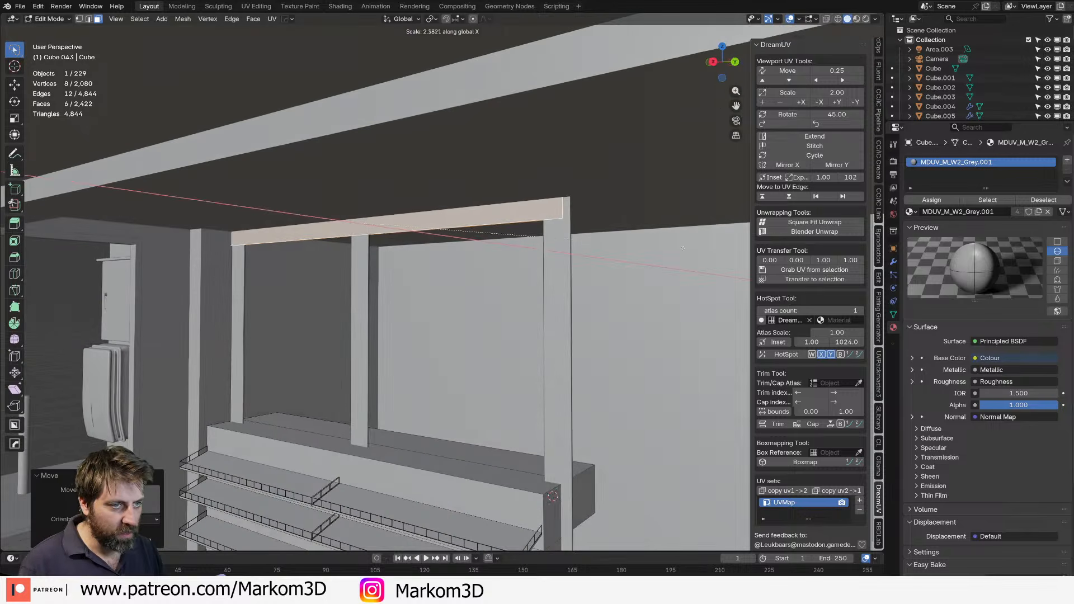
click(683, 247)
key(s)
key(x)
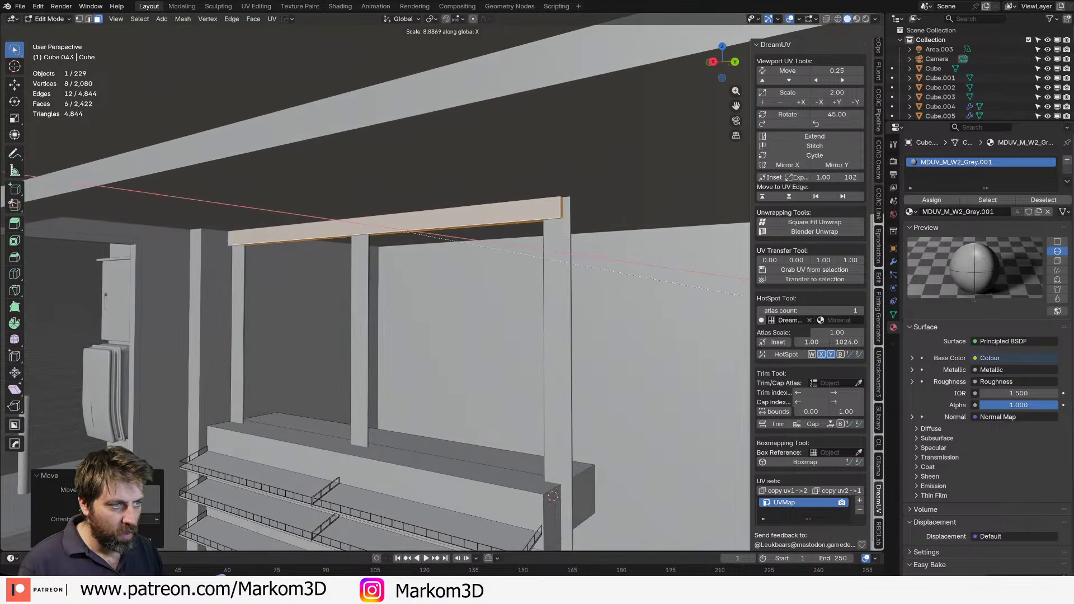
click(742, 296)
Move the beam along Y in right-side wireframe view to cover the end posts, and return to solid shading.
middle_drag(363, 330, 421, 311)
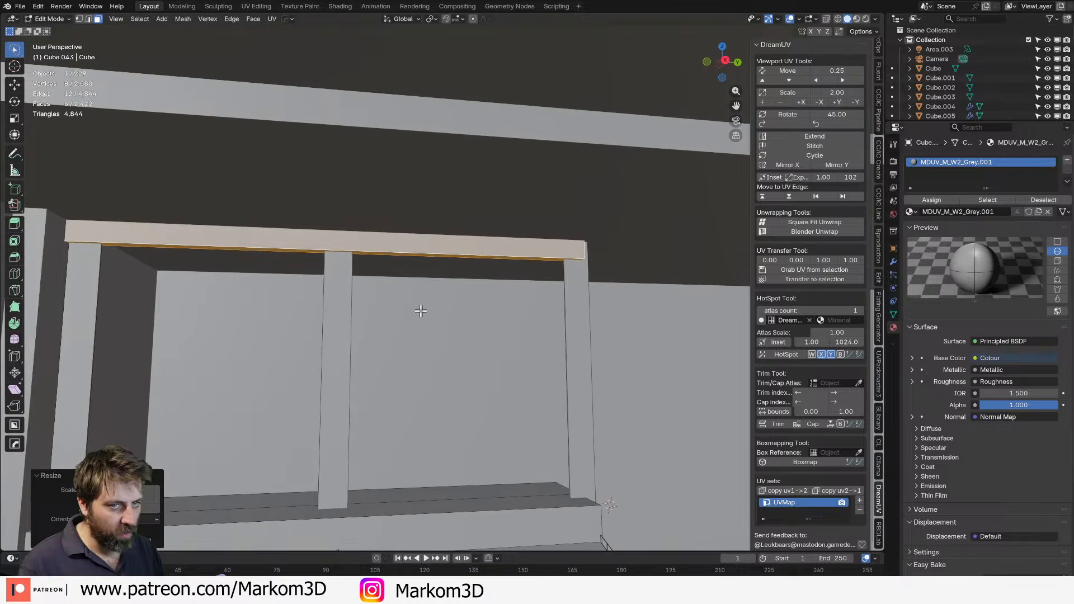
key(KP_3)
key(KP_1)
key(z)
click(391, 312)
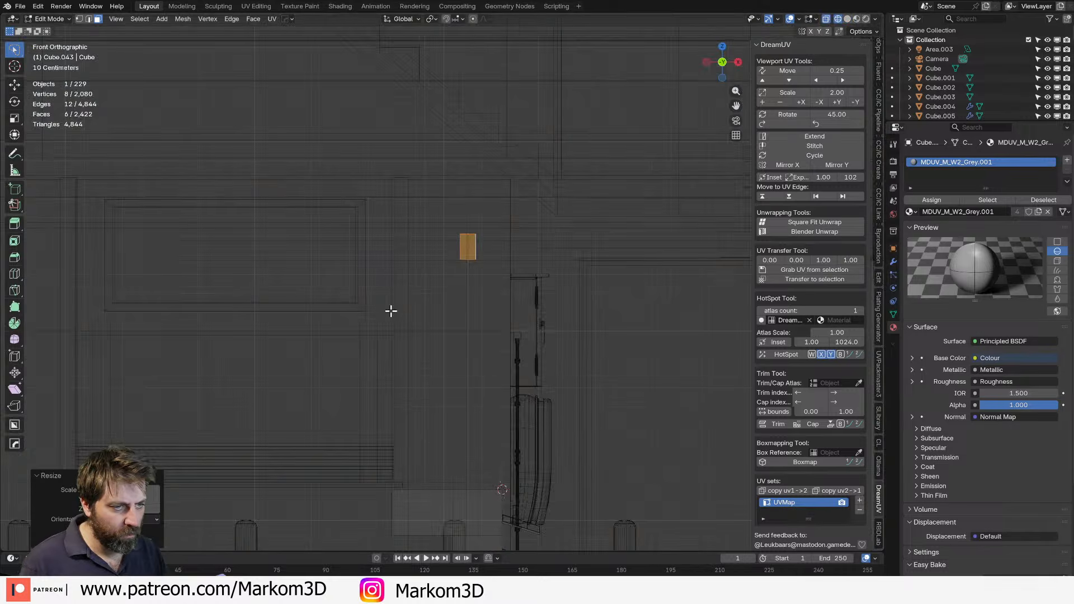
key(KP_3)
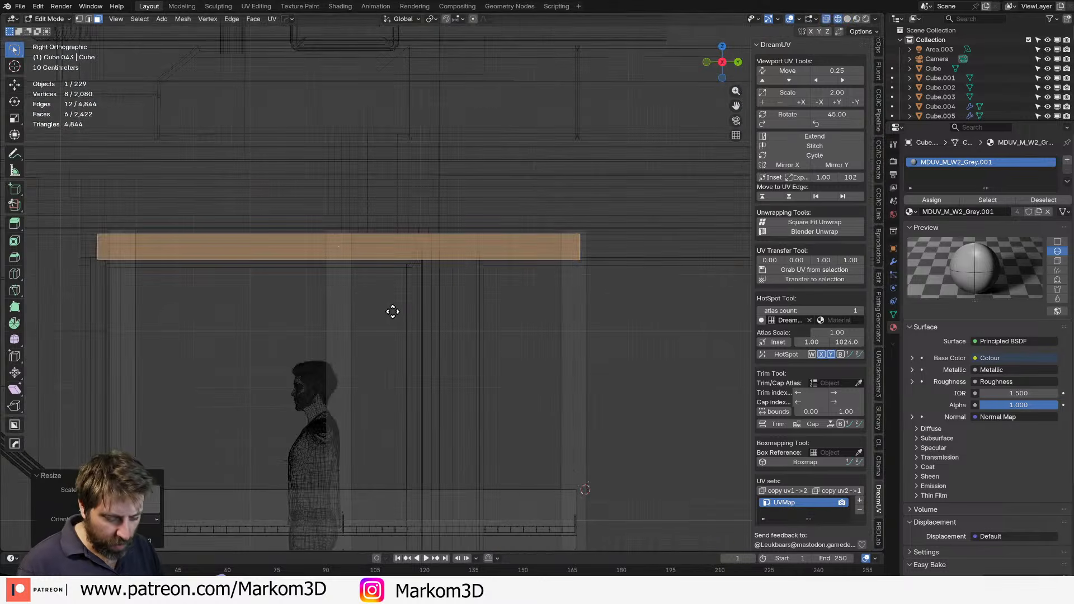
key(g)
key(y)
click(472, 315)
key(z)
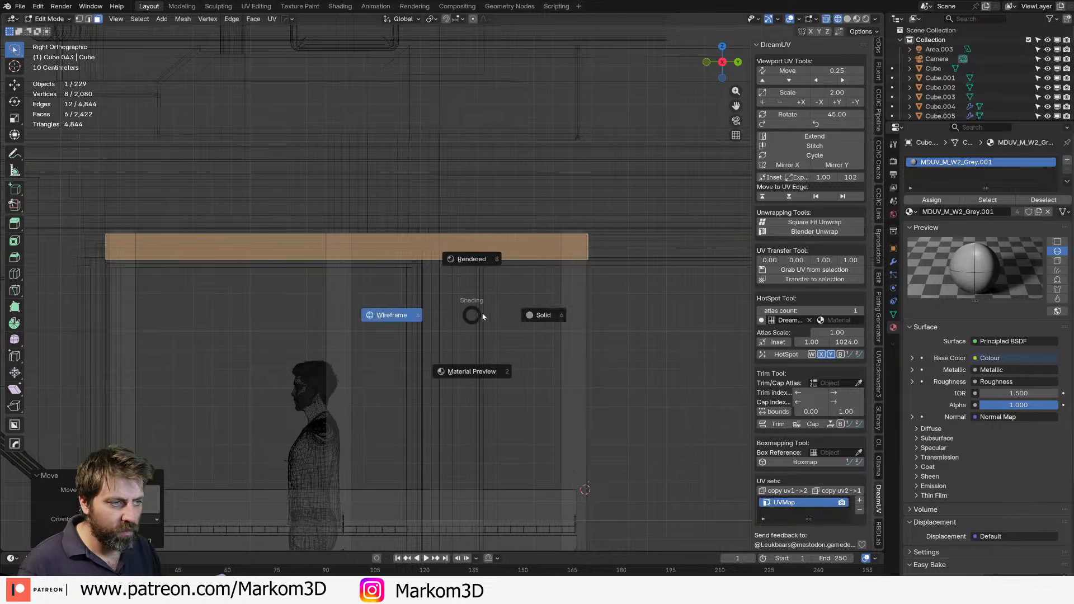
click(531, 317)
Return the counter to object mode and inspect its top surface and posts up close.
mouse_move(534, 322)
middle_down()
mouse_move(461, 415)
mouse_move(426, 375)
mouse_move(492, 364)
mouse_move(362, 439)
mouse_move(405, 325)
middle_up()
key(Tab)
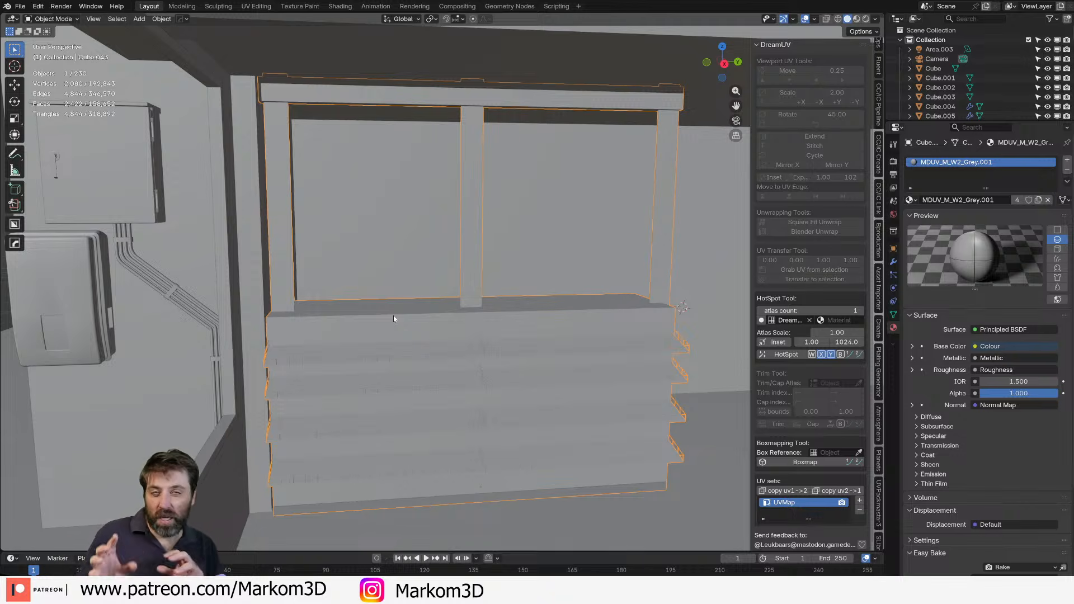
mouse_move(394, 316)
middle_down()
mouse_move(393, 329)
mouse_move(403, 300)
mouse_move(401, 312)
middle_up()
scroll(400, 312, up, 3)
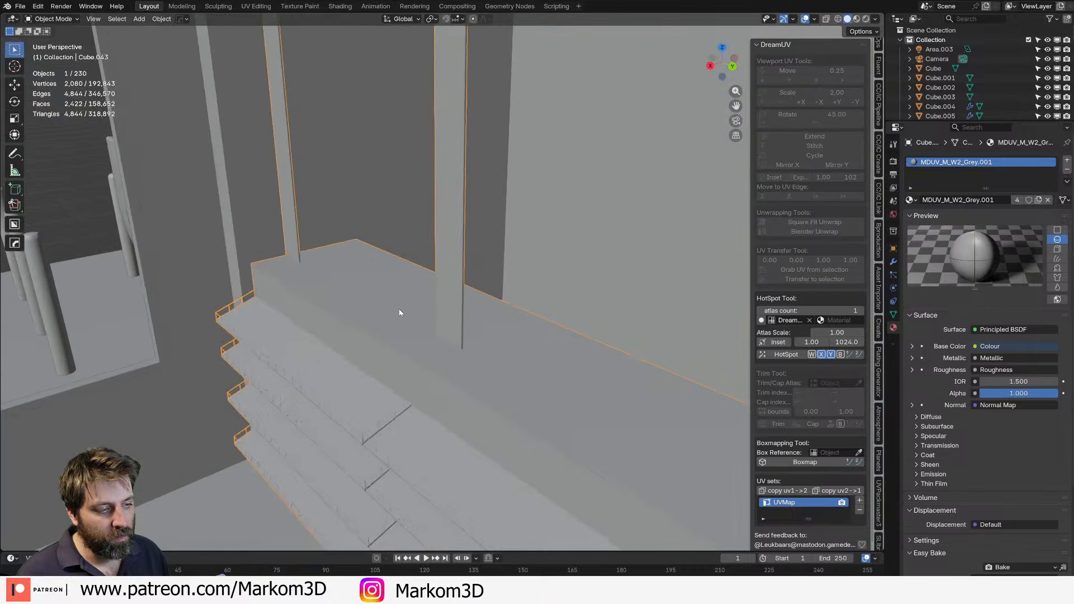
Add a plane to the counter's mesh at a point on its top surface between the end and middle posts.
key(Tab)
click(330, 273)
middle_drag(330, 274, 408, 290)
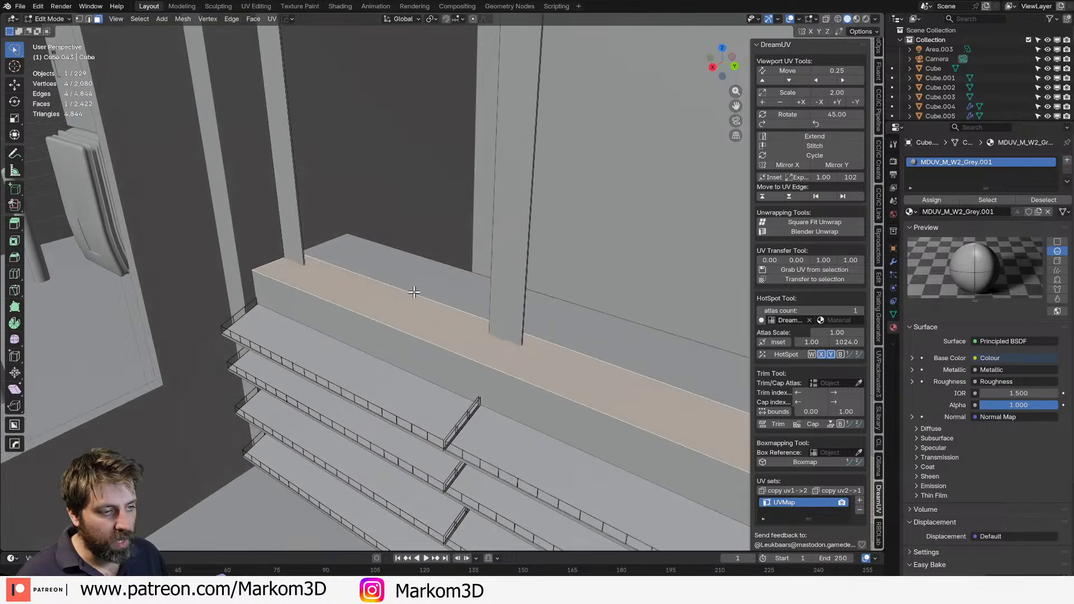
click(404, 291)
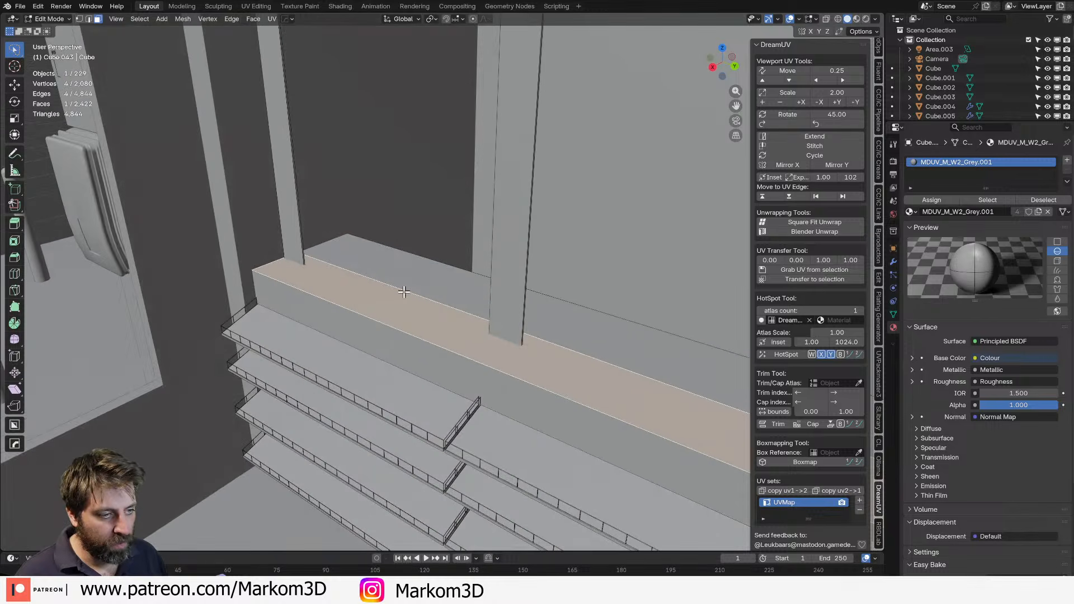
key(2)
key(shift+a)
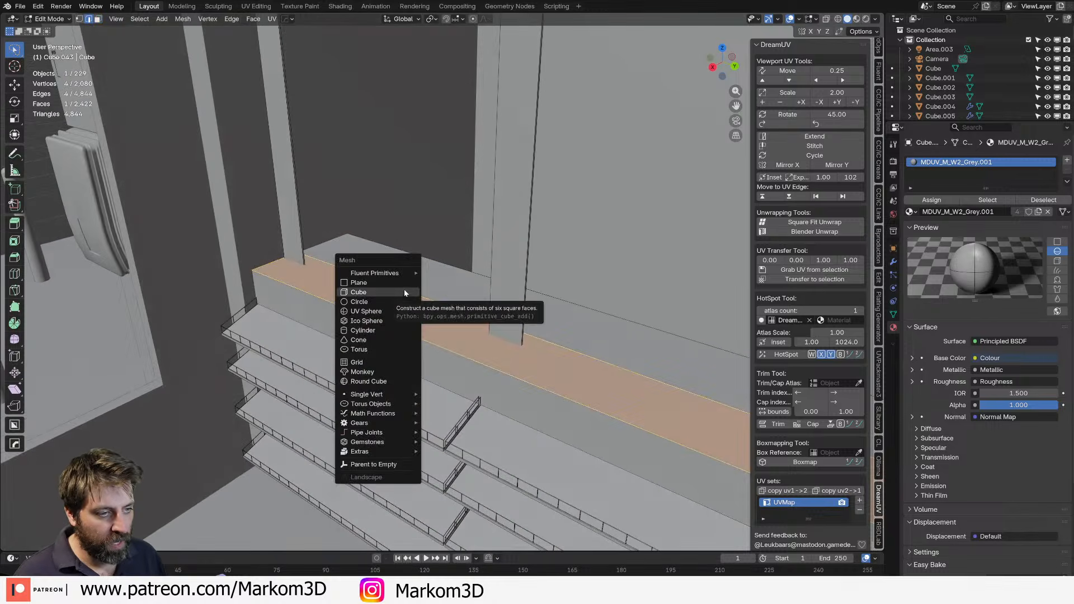
click(404, 284)
Shrink the new plane to fit the counter top between two posts and stretch it along Y into a rectangle.
key(s)
click(456, 288)
key(s)
click(456, 314)
key(s)
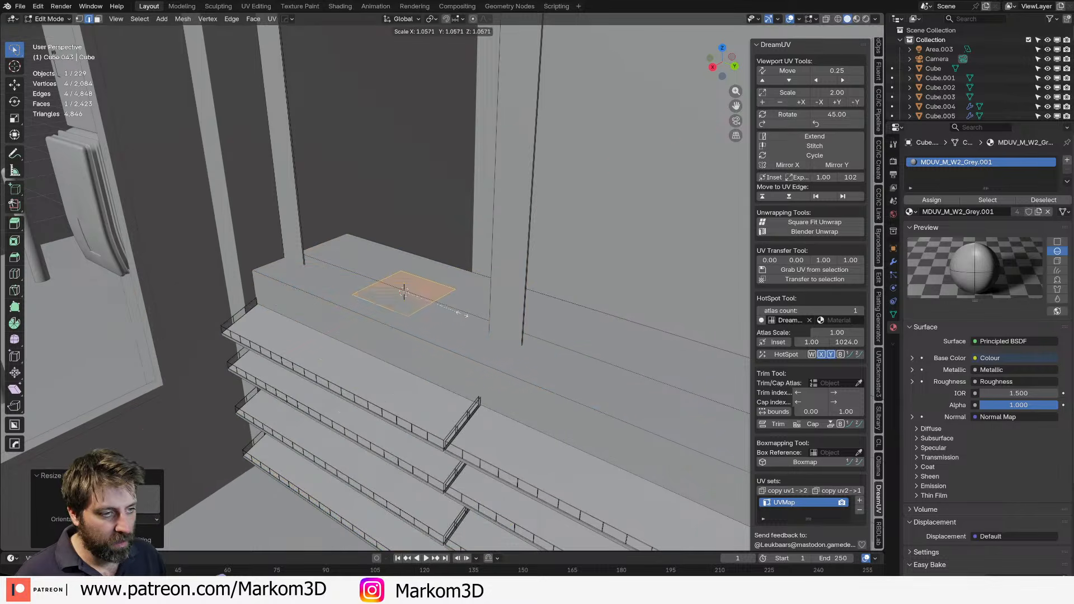
key(x)
right_click(497, 329)
key(s)
key(y)
click(499, 353)
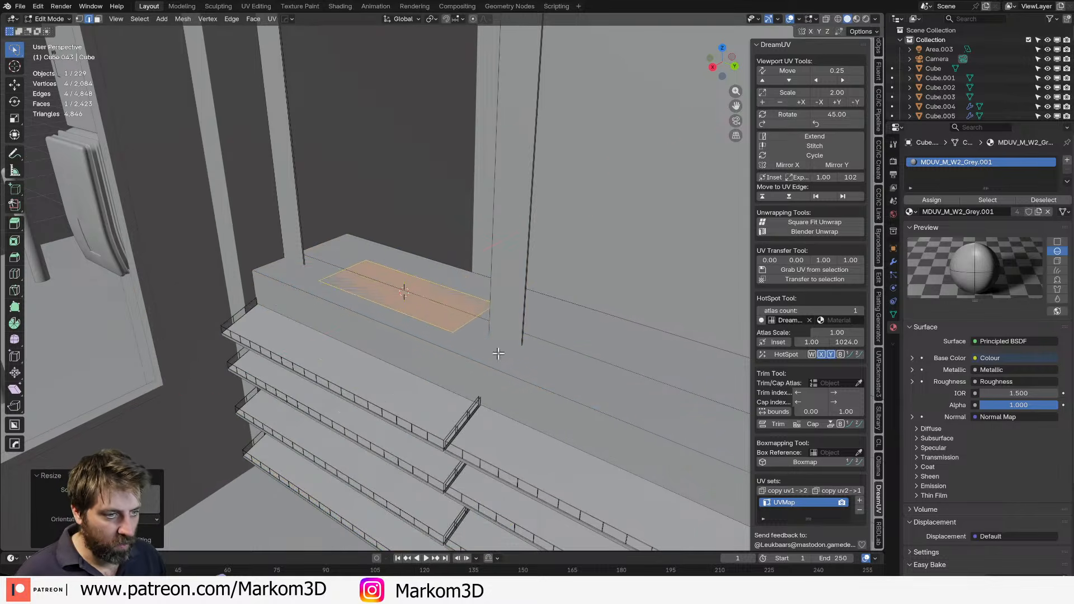
Shift the rectangle slightly along Z, extrude it into a thin slab on the counter top, and return to object mode.
key(g)
key(z)
click(506, 346)
key(e)
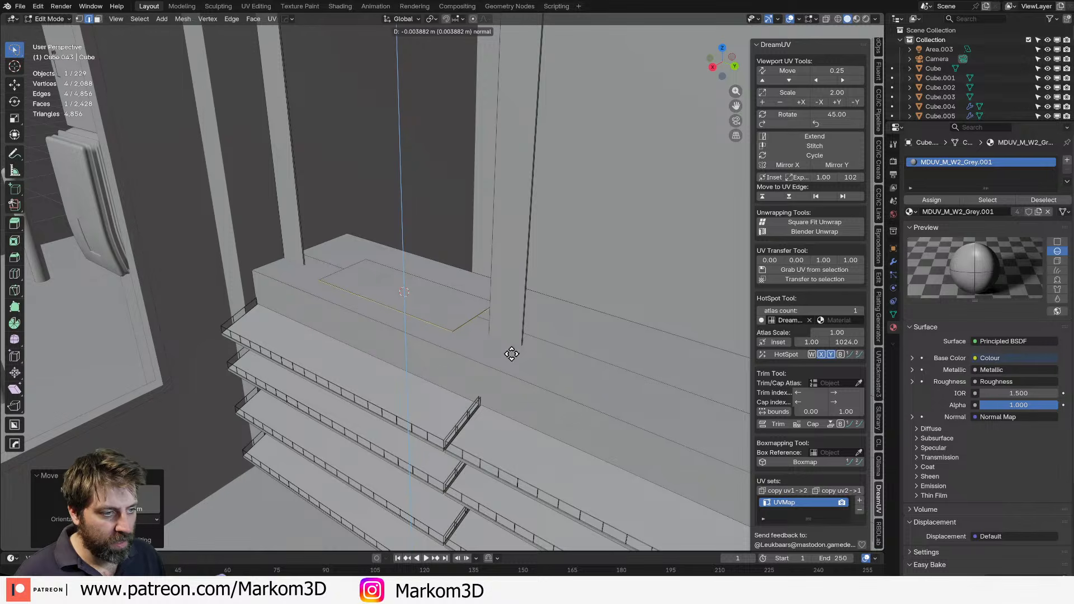
click(505, 359)
key(Tab)
scroll(468, 319, up, 3)
scroll(454, 313, down, 5)
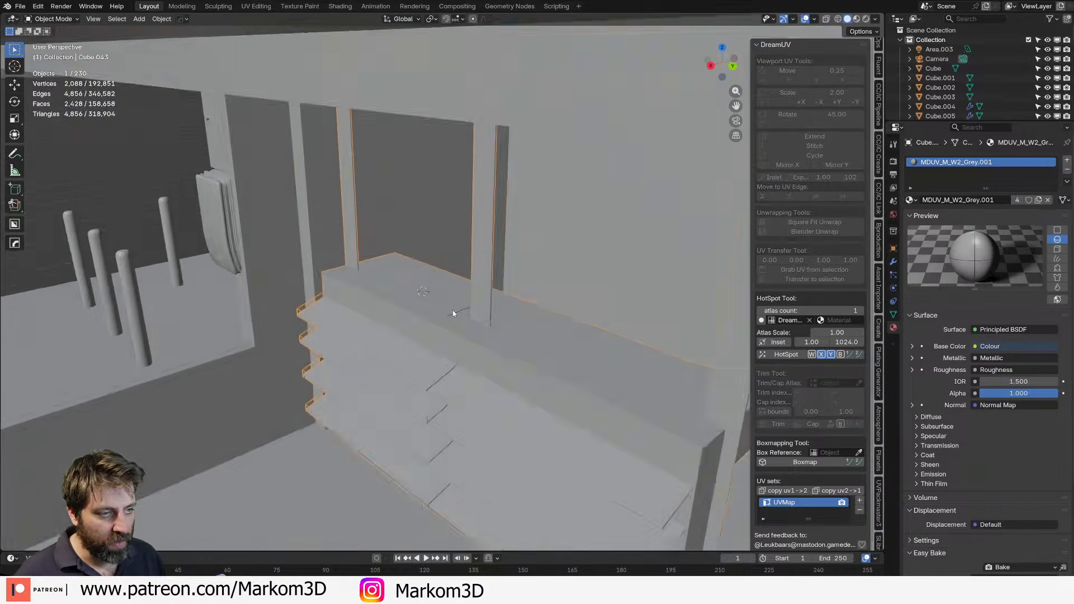
scroll(462, 308, up, 2)
middle_drag(463, 307, 427, 357)
scroll(422, 351, down, 3)
scroll(441, 362, up, 3)
middle_drag(550, 171, 441, 296)
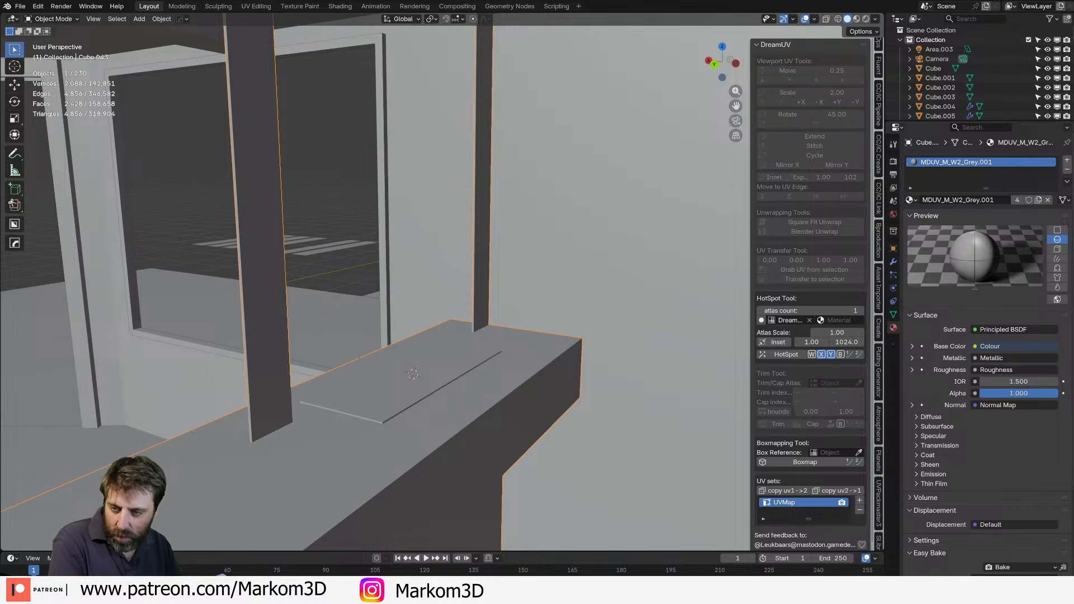
Switch to File Explorer and open 146_PopUpMedBay.blend from the 146_RemoteMechanicalShop folder on drive F.
drag(0, 34, 365, 0)
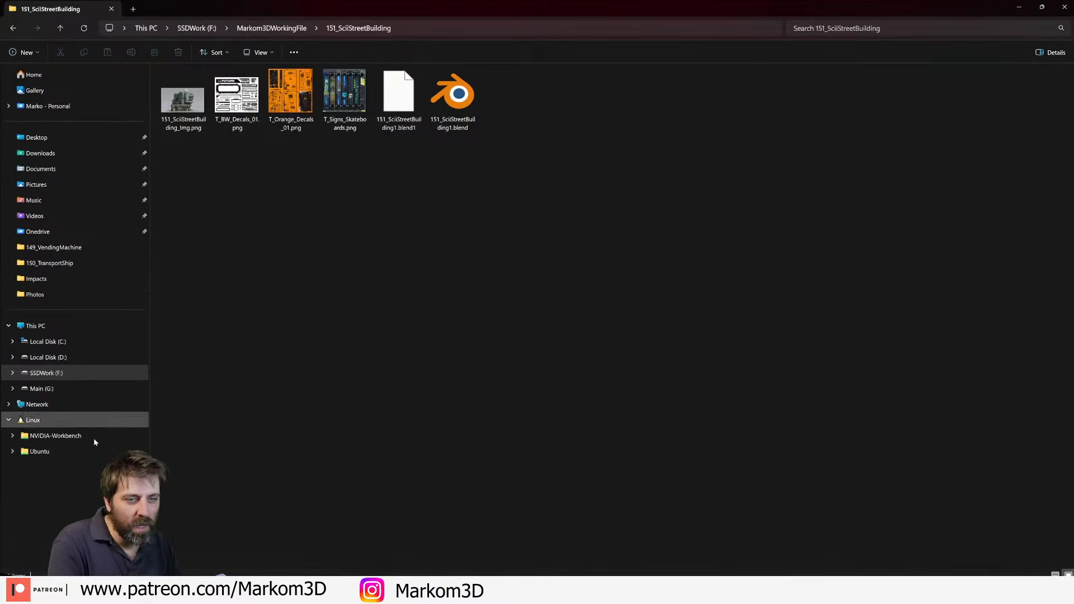
click(67, 373)
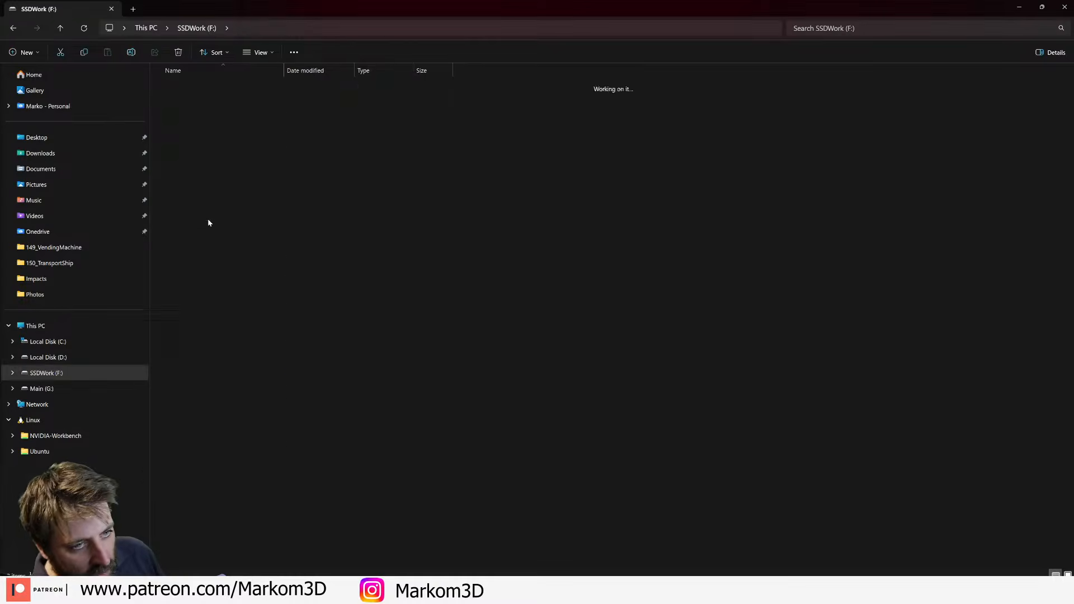
double_click(209, 216)
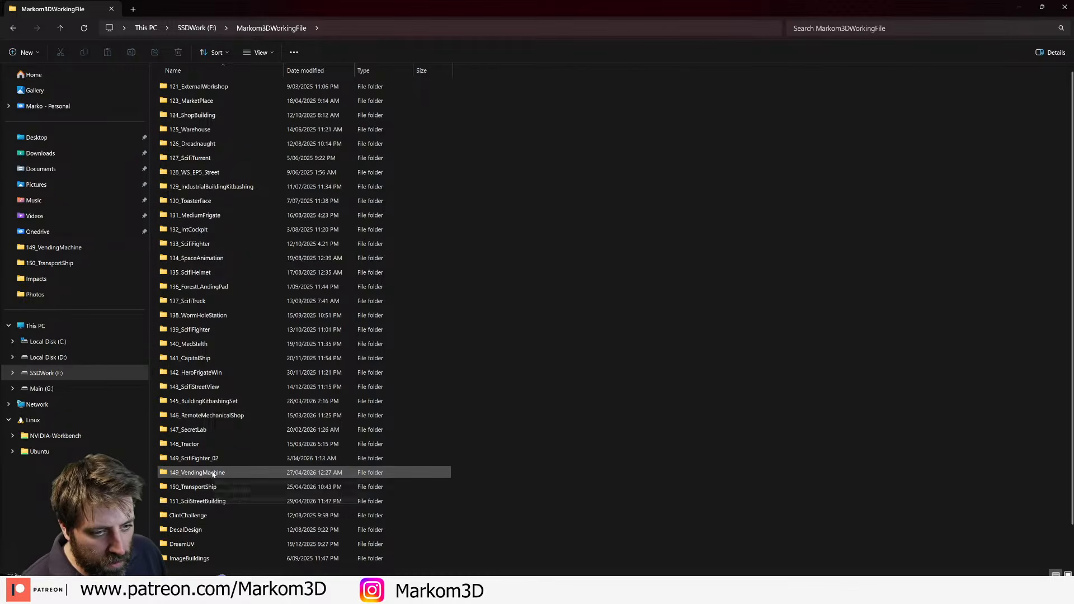
double_click(207, 415)
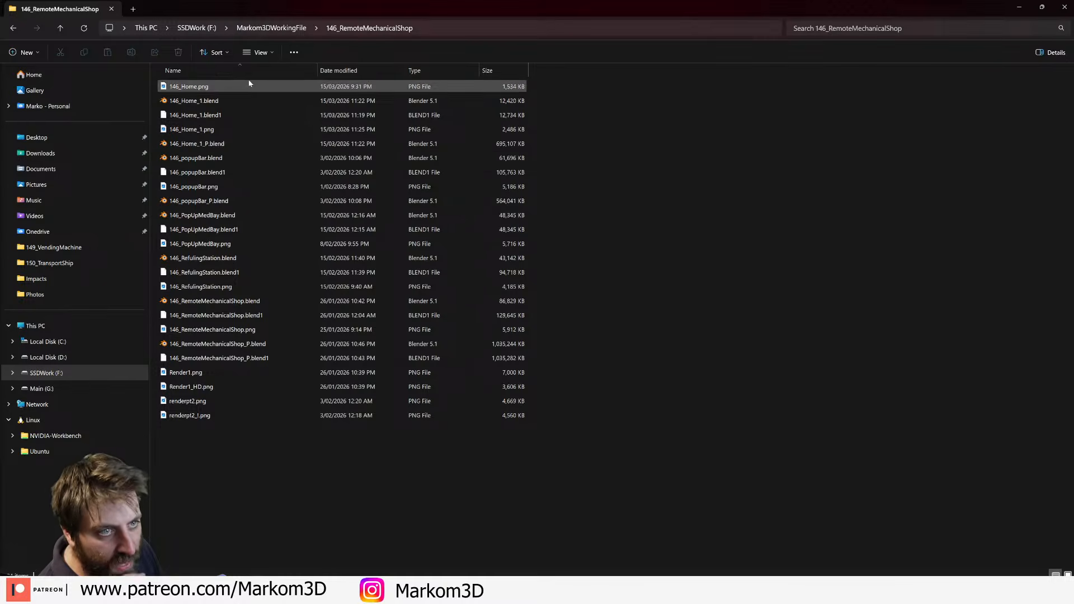
double_click(235, 215)
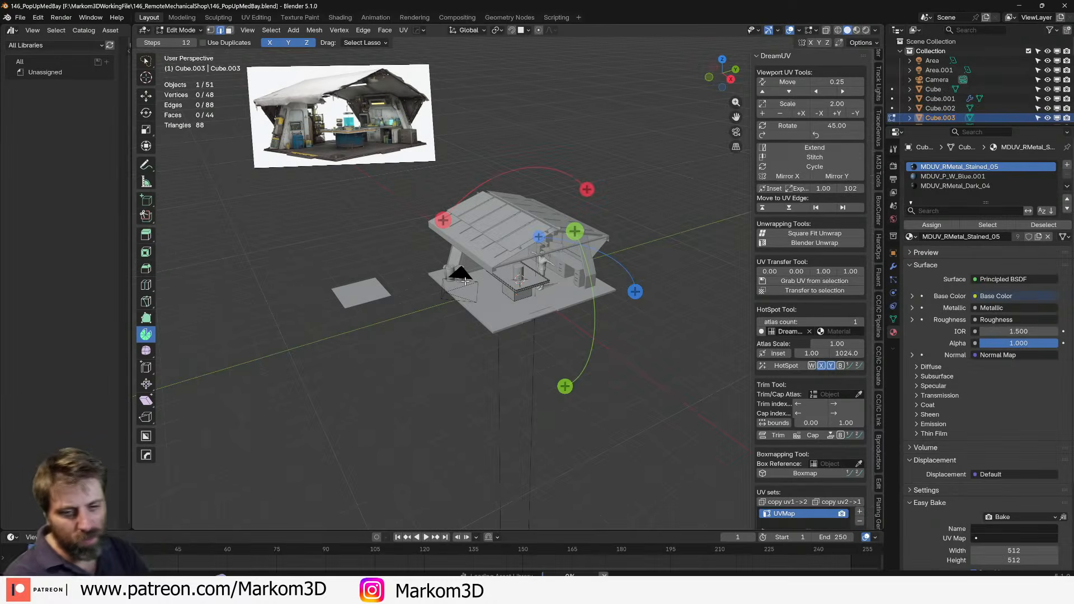
Copy the computer monitor standing on the back desk of the med bay scene.
middle_drag(465, 282, 482, 269)
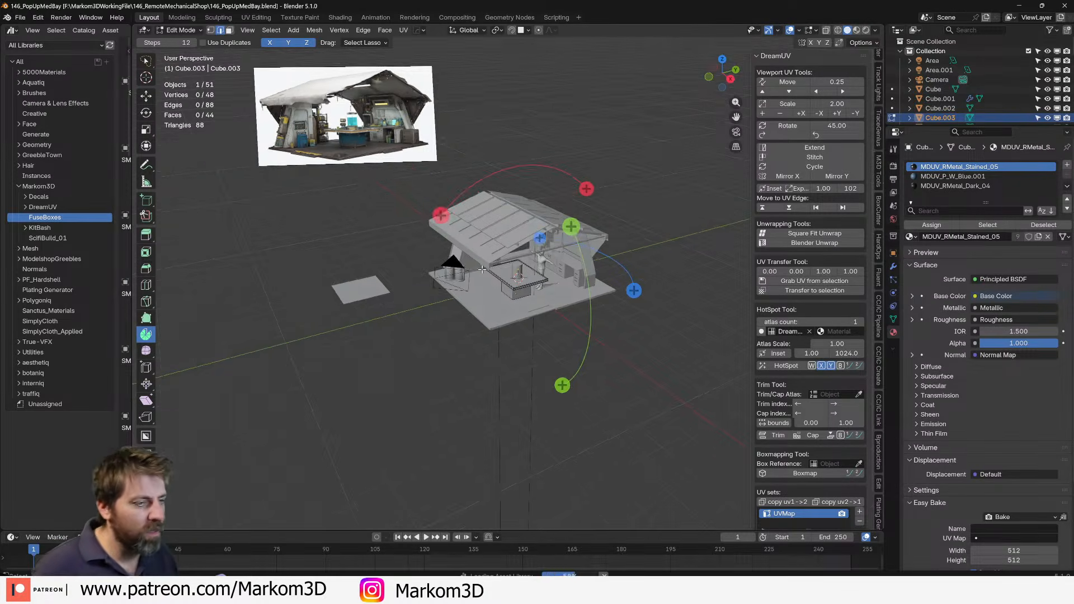
scroll(482, 269, up, 10)
scroll(516, 250, down, 5)
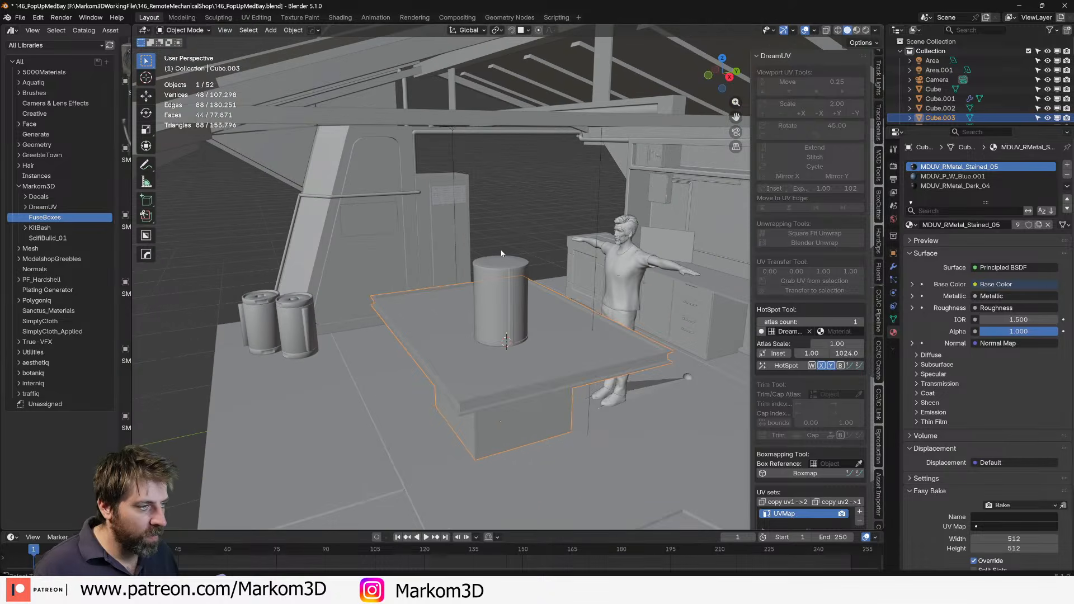
middle_drag(546, 271, 481, 252)
click(478, 250)
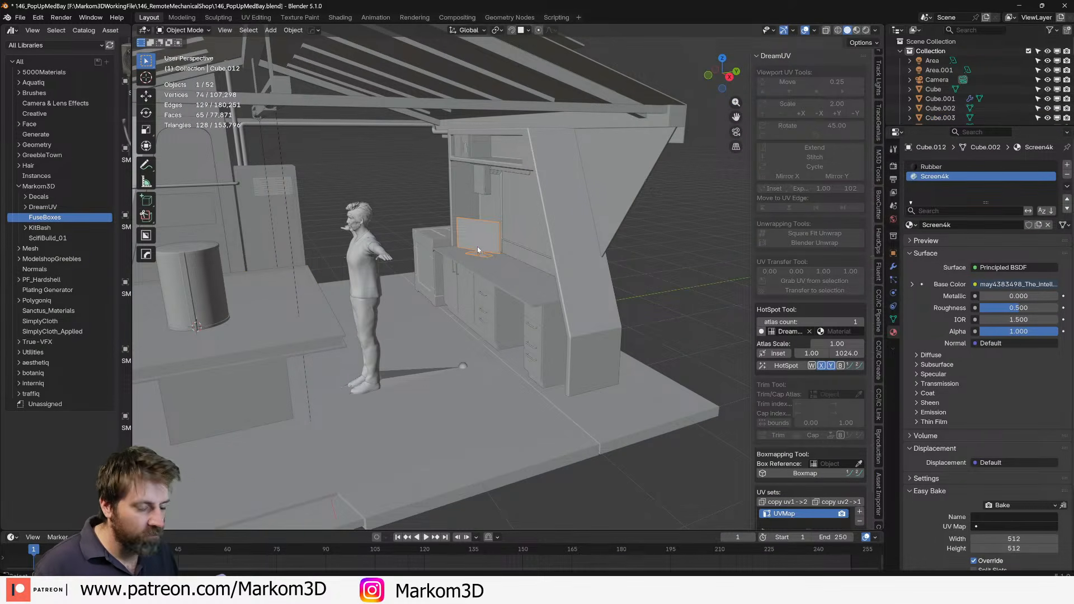
key(ctrl+c)
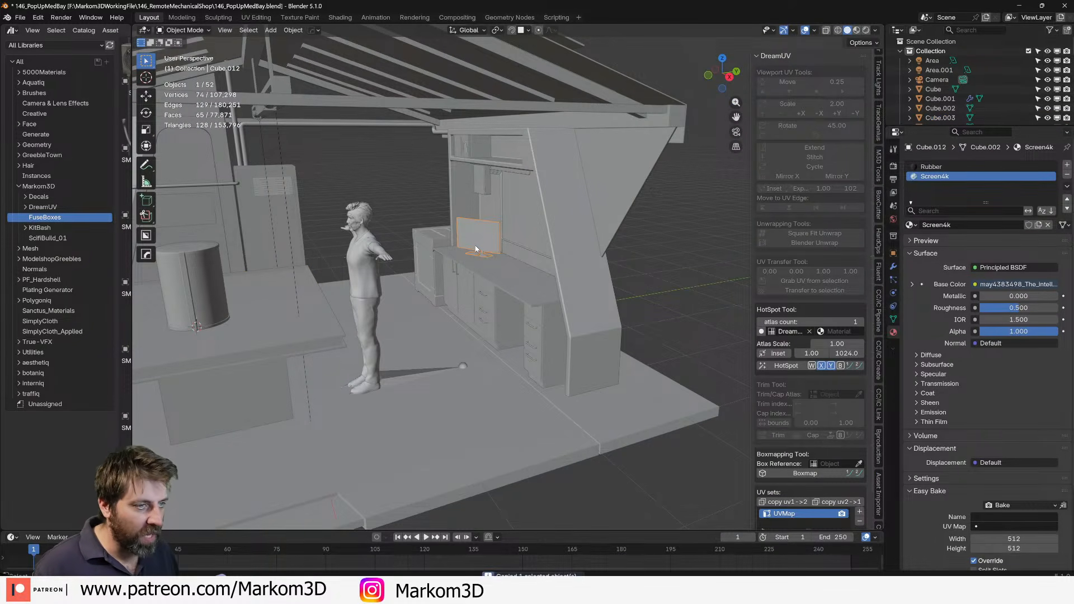
middle_drag(482, 249, 531, 256)
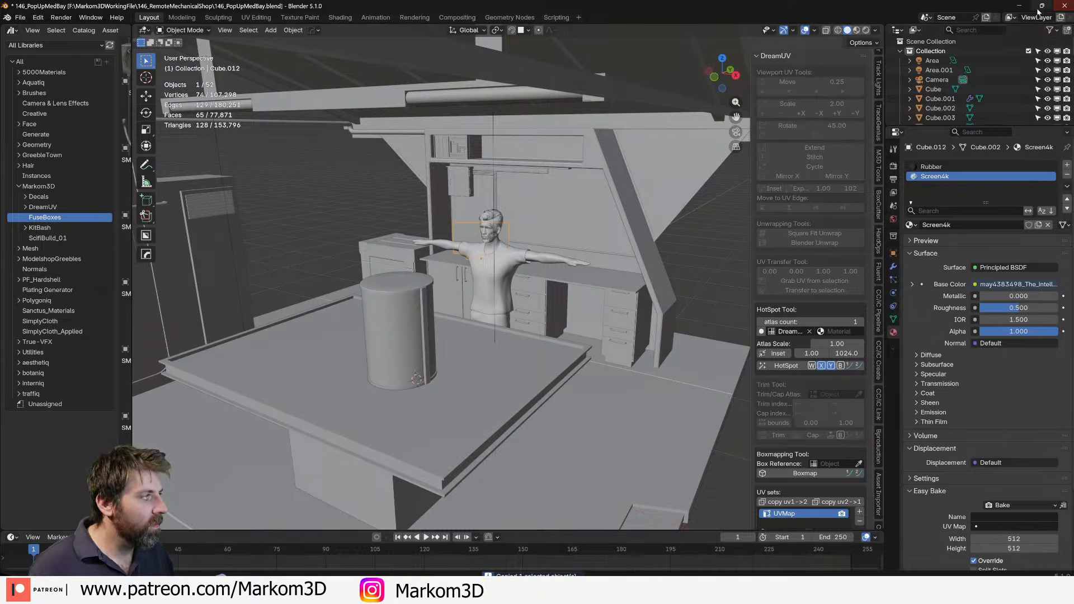
Switch back to the street building scene and paste the copied monitor into it.
click(1022, 7)
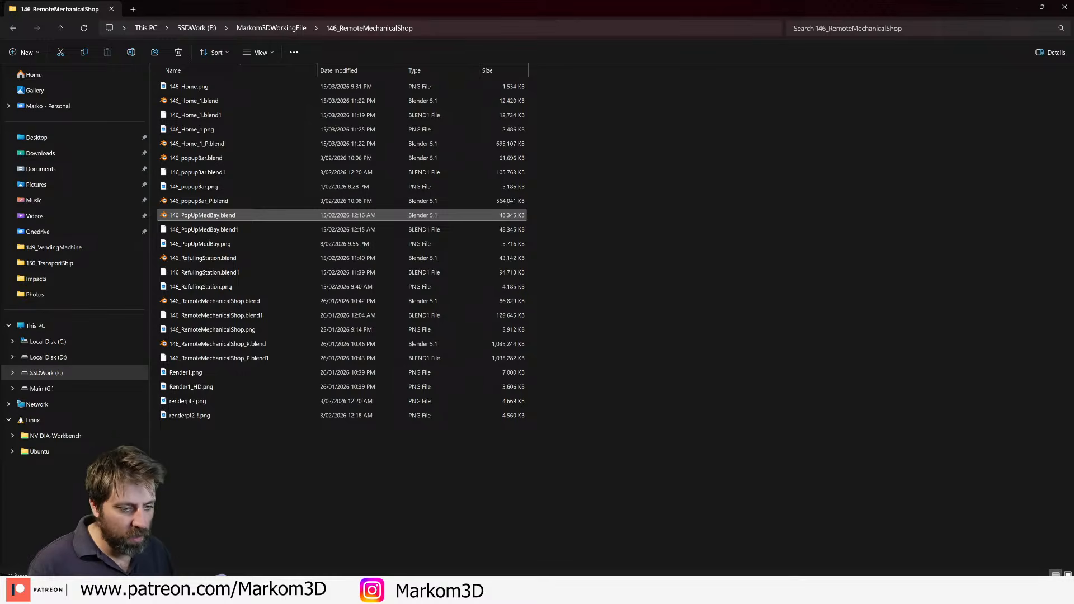
click(257, 590)
click(241, 540)
scroll(473, 394, down, 12)
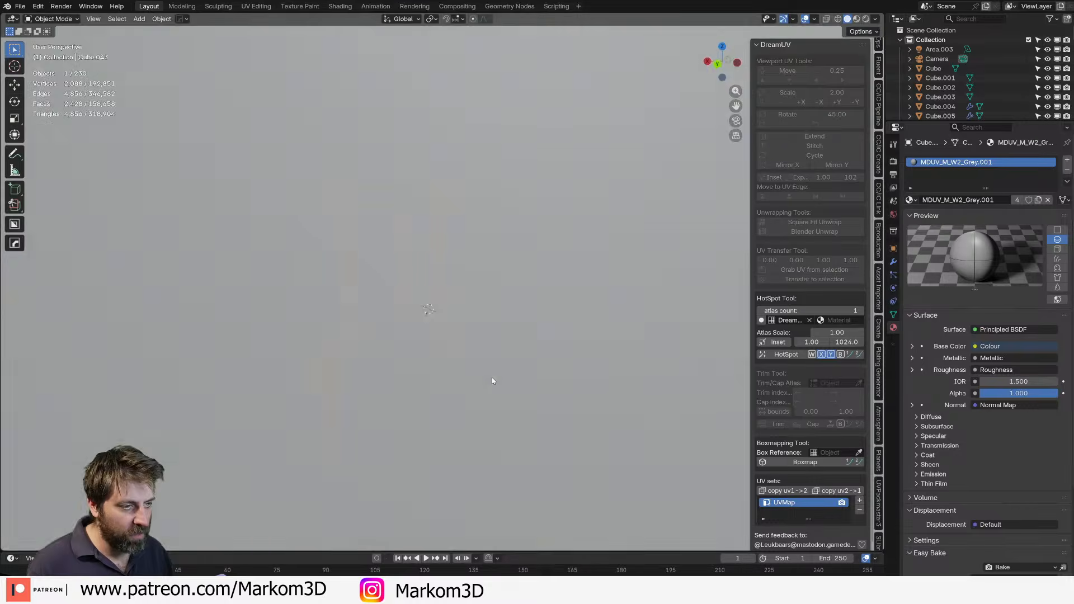
scroll(492, 381, up, 5)
key(ctrl+v)
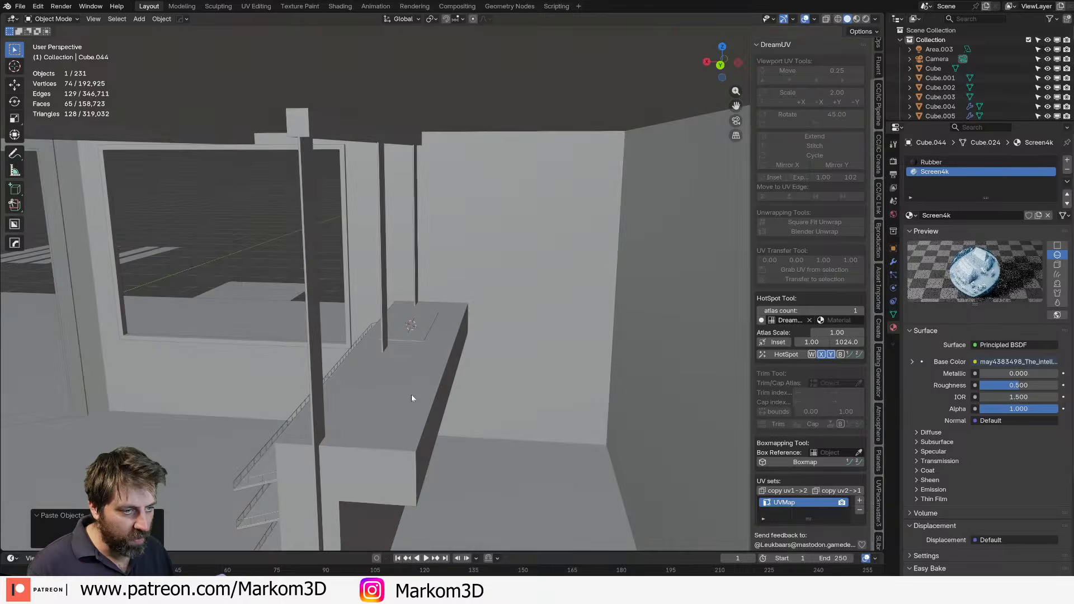
middle_drag(411, 398, 533, 380)
scroll(533, 379, down, 5)
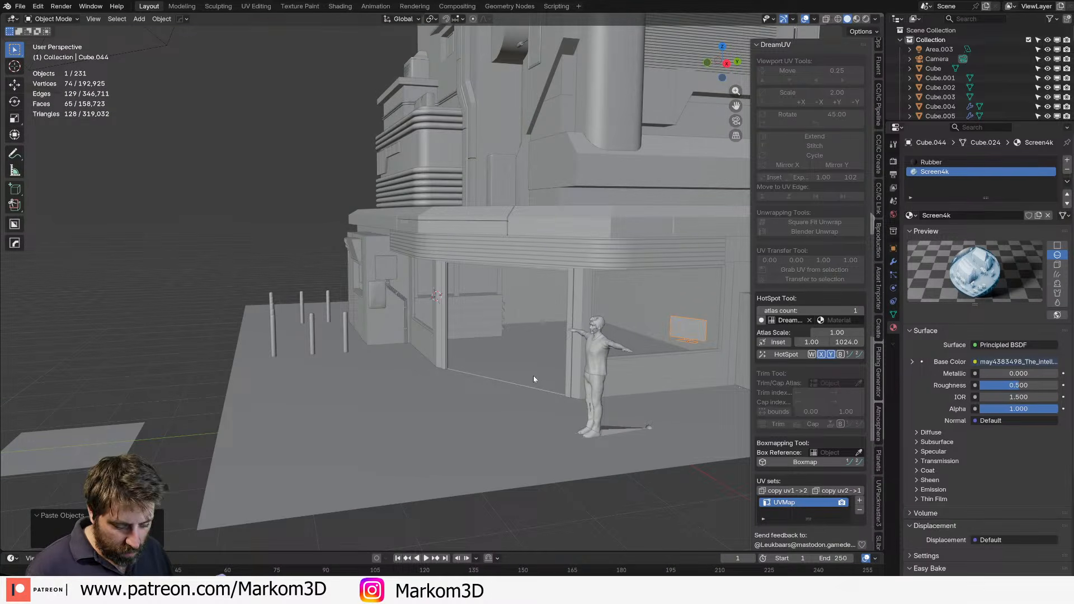
Clear the monitor's location and move it towards the shop counter in top wireframe view.
key(alt+g)
key(KP_7)
key(z)
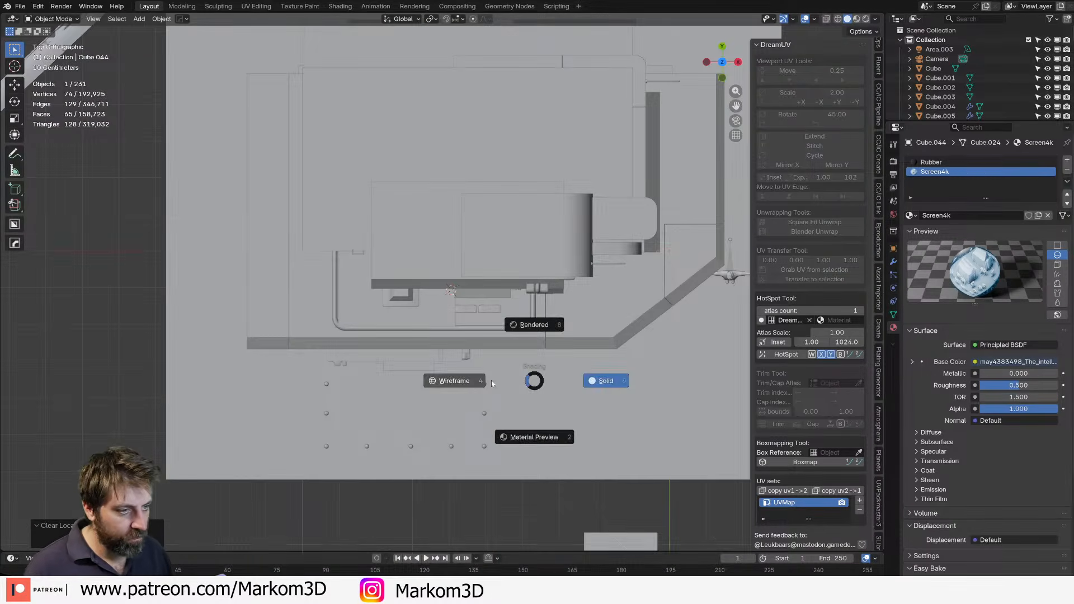
click(491, 382)
key(g)
click(415, 322)
Rotate the monitor by 90° in top view and return to solid shading.
text(r90)
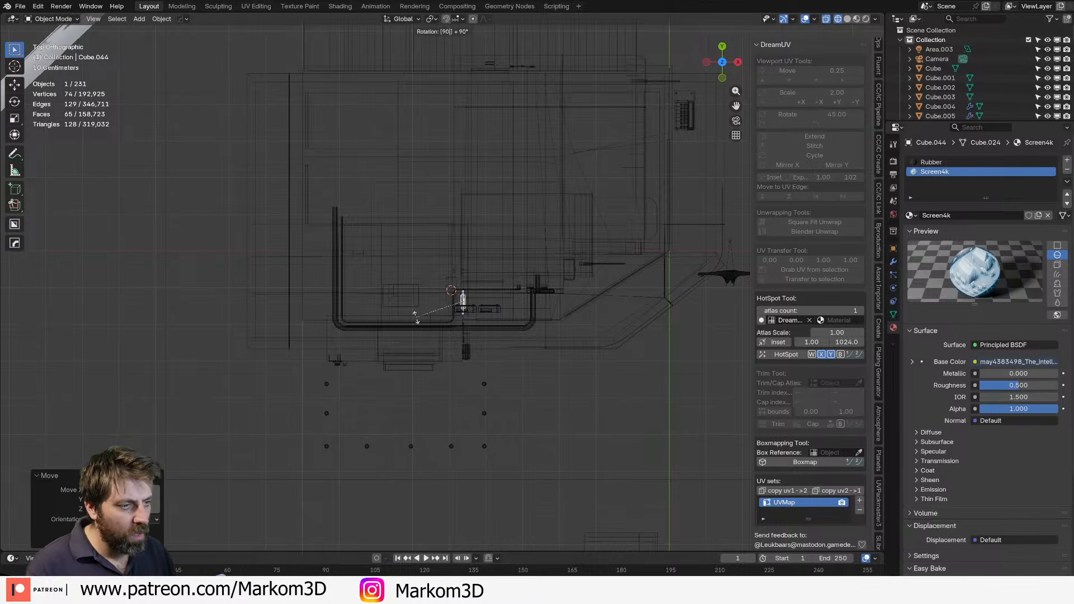
key(Return)
mouse_move(503, 396)
middle_down()
mouse_move(516, 353)
mouse_move(381, 242)
middle_up()
key(z)
click(441, 241)
middle_drag(463, 376, 490, 451)
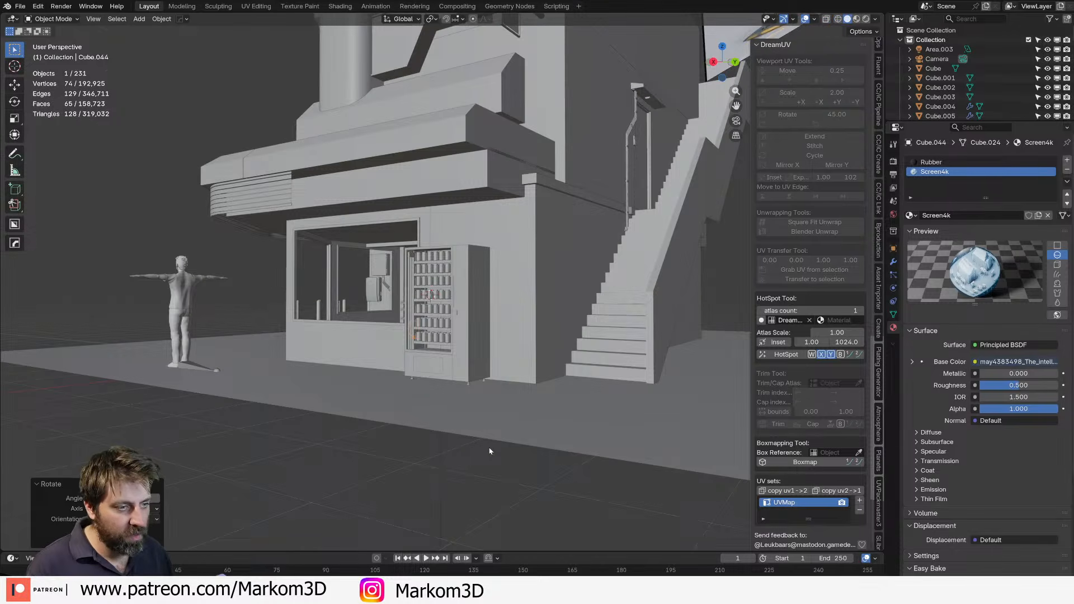
Raise the monitor along Z until its base is above the shop's counter top.
key(KP_Decimal)
scroll(483, 452, down, 2)
key(g)
key(z)
click(524, 168)
shift+middle_drag(526, 168, 484, 5)
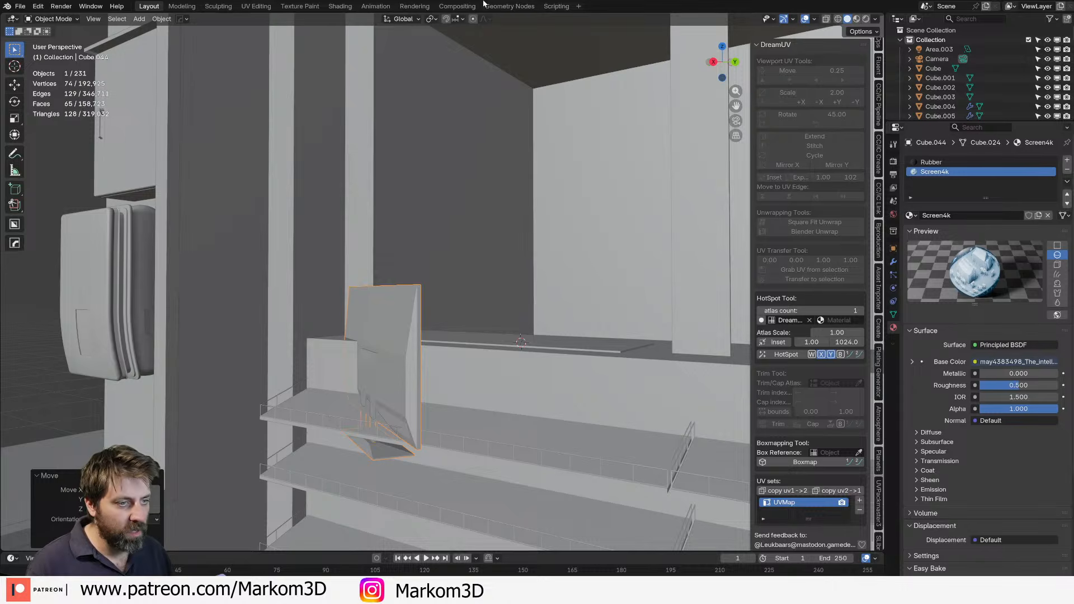
key(g)
key(z)
click(432, 161)
Move the monitor horizontally with Z locked to position it over the counter top.
middle_drag(436, 258, 200, 332)
key(g)
key(shift+z)
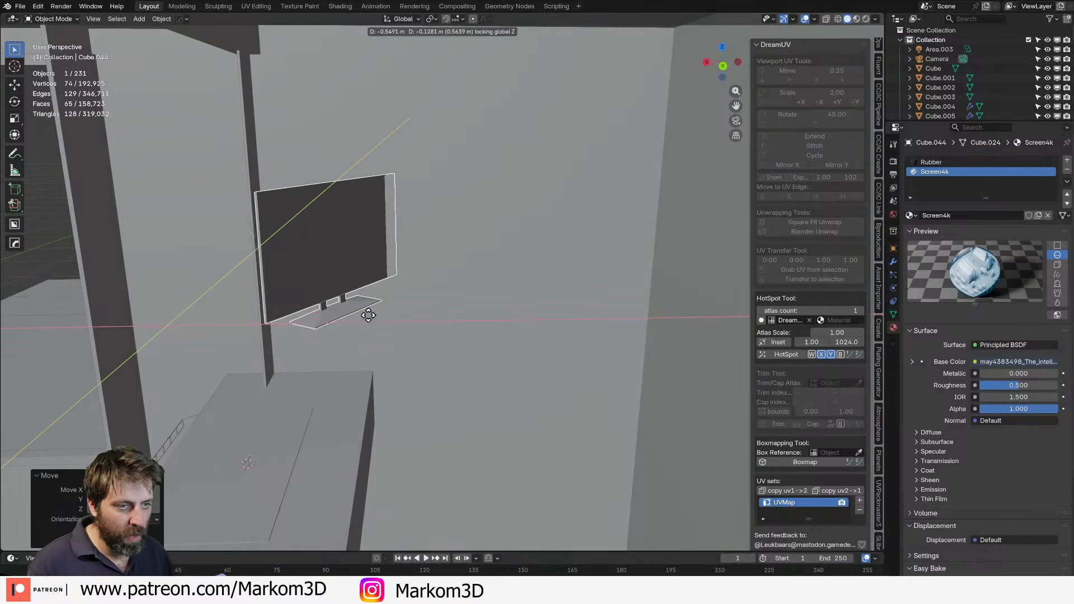
click(371, 330)
middle_drag(378, 342, 453, 372)
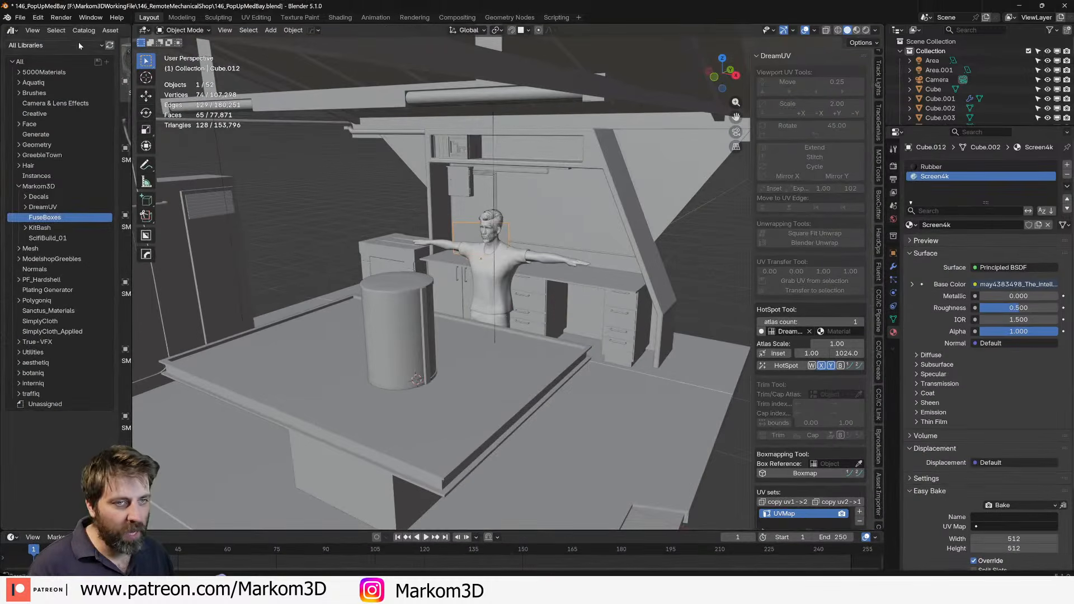
Switch to the med bay Blender window and open 146_Home_1.blend from the 146_RemoteMechanicalShop folder.
key(ctrl+q)
click(549, 311)
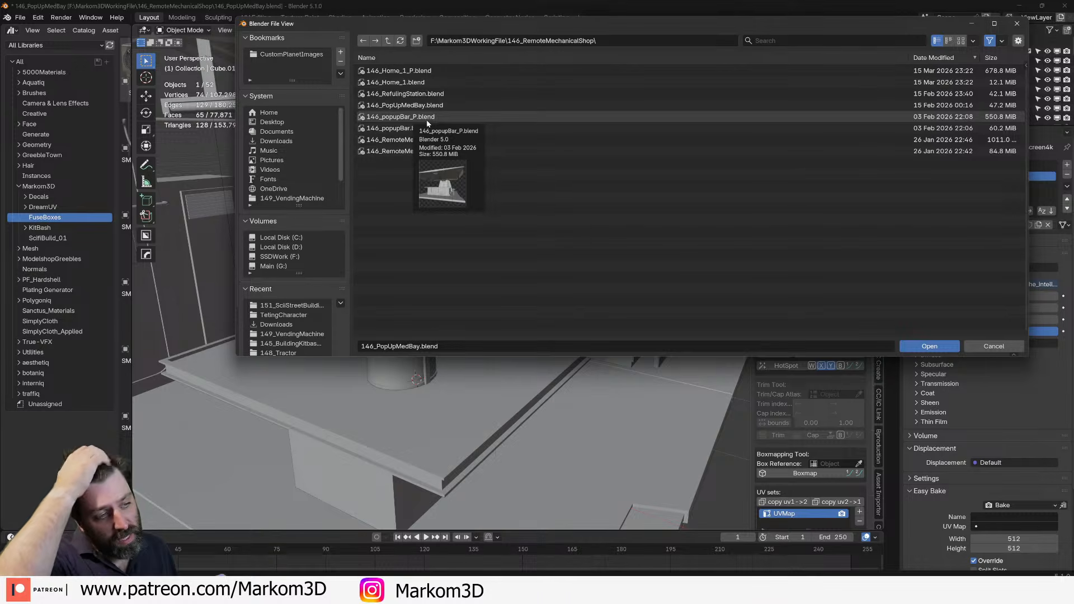
mouse_move(428, 144)
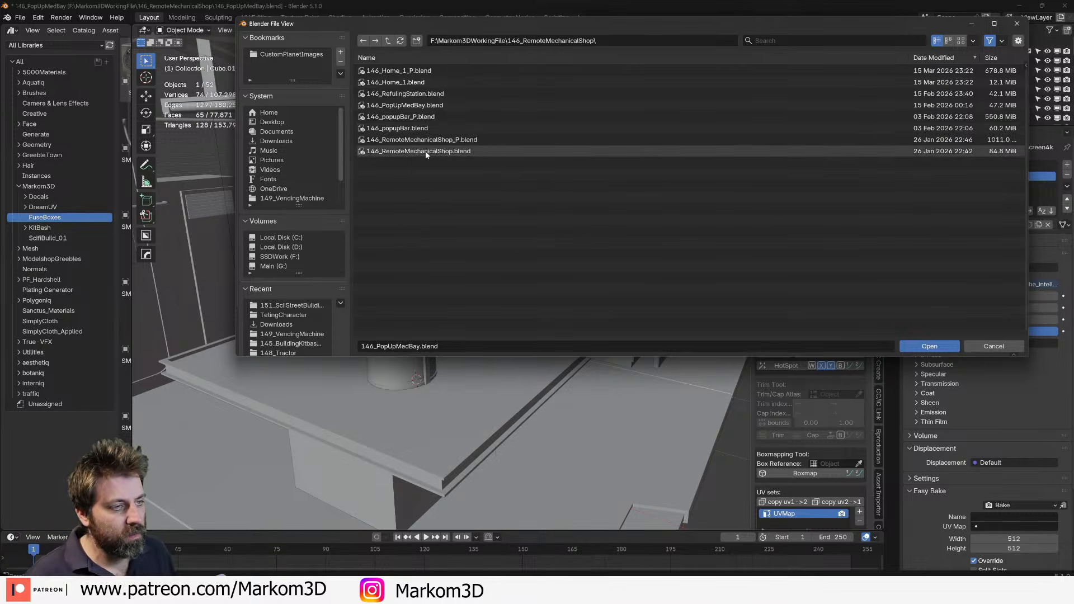
click(426, 83)
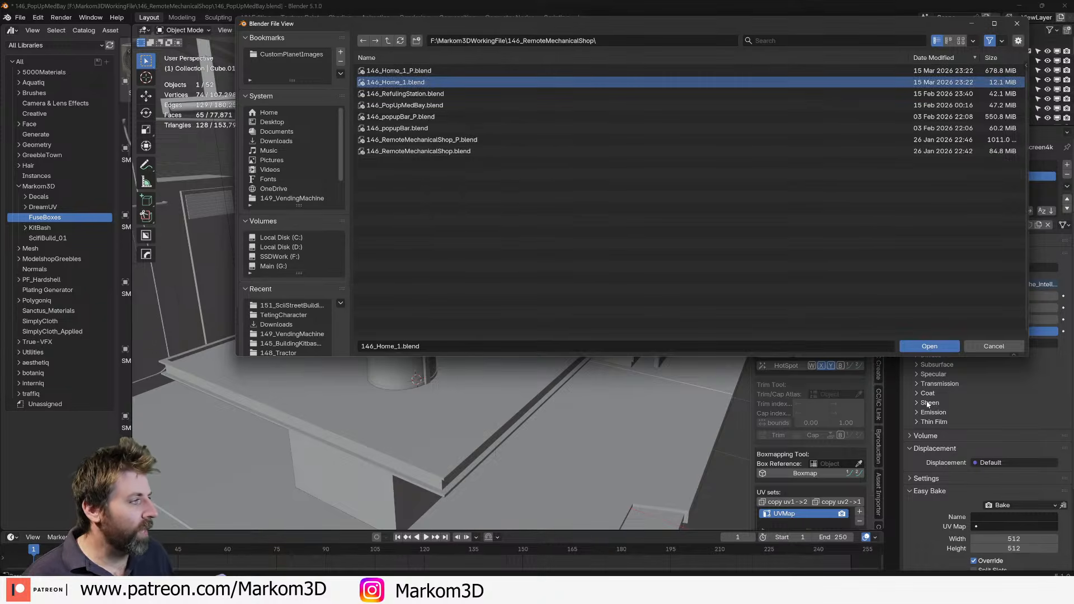
click(918, 348)
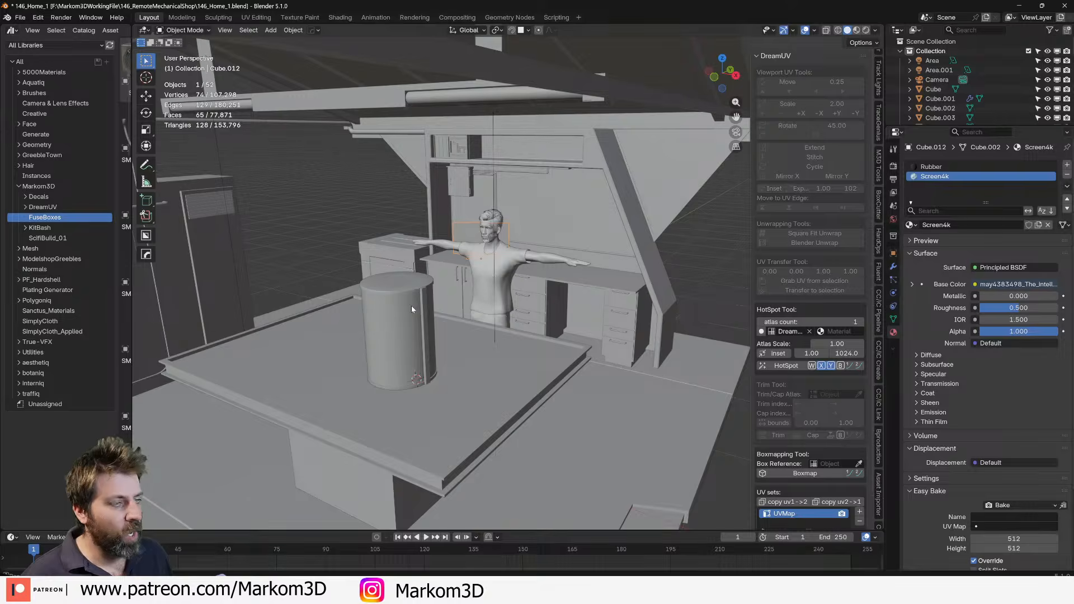
Examine the shop building in 146_Home_1.blend from inside and from a distance, selecting the monitor on its back counter.
scroll(673, 270, down, 6)
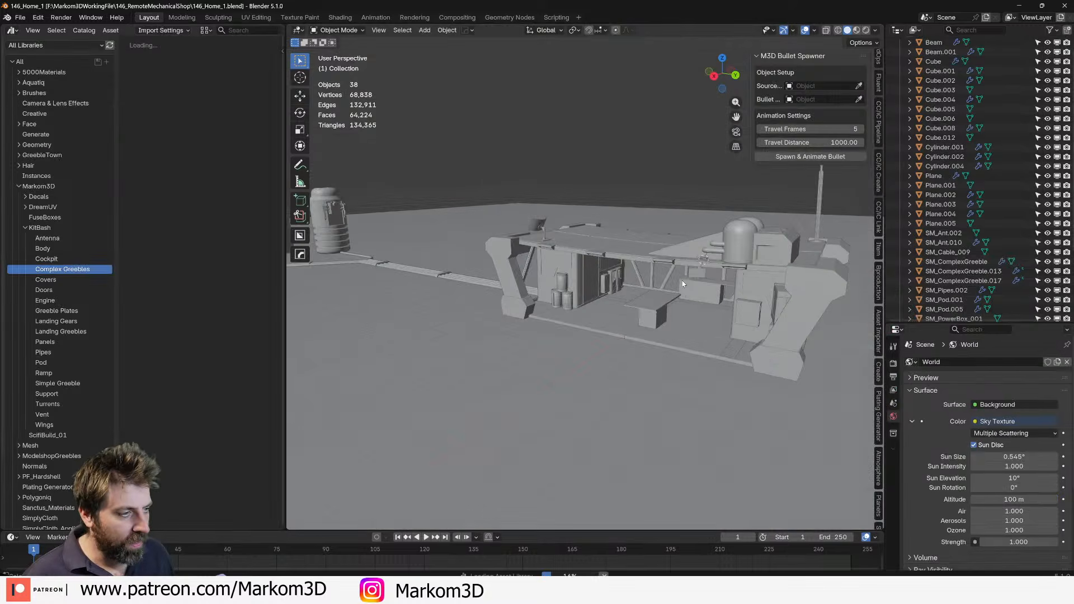
scroll(439, 237, up, 3)
shift+middle_drag(685, 300, 529, 237)
click(381, 223)
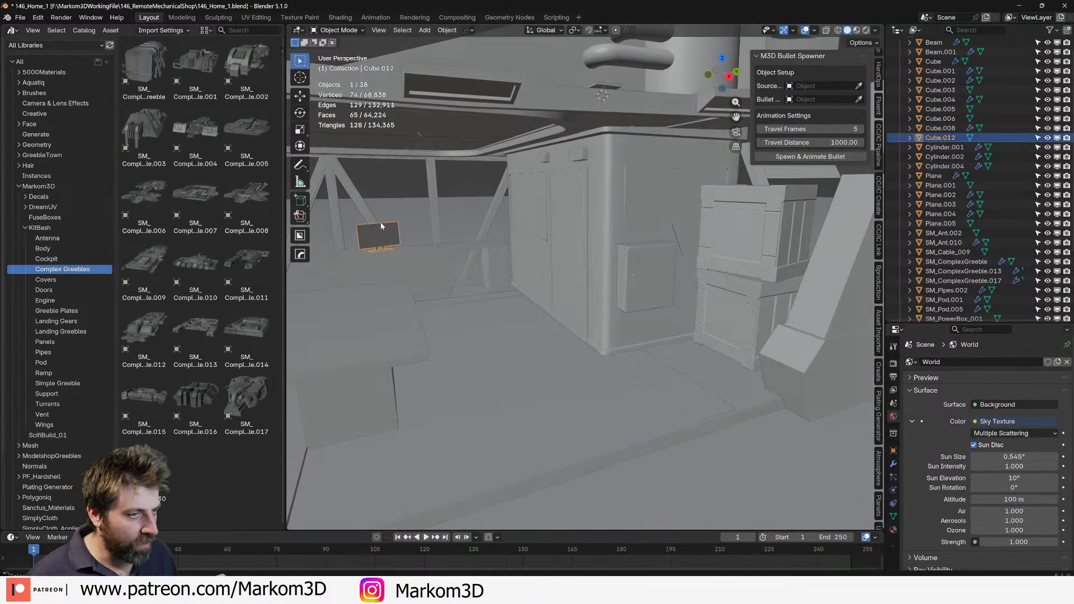
scroll(592, 204, down, 6)
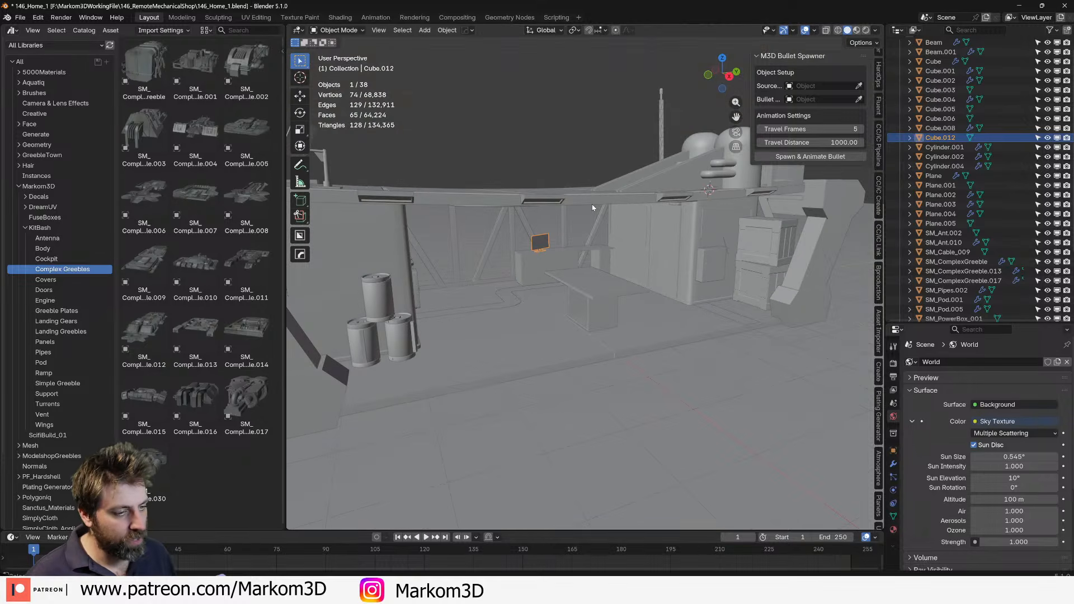
middle_drag(745, 255, 645, 280)
scroll(644, 277, down, 8)
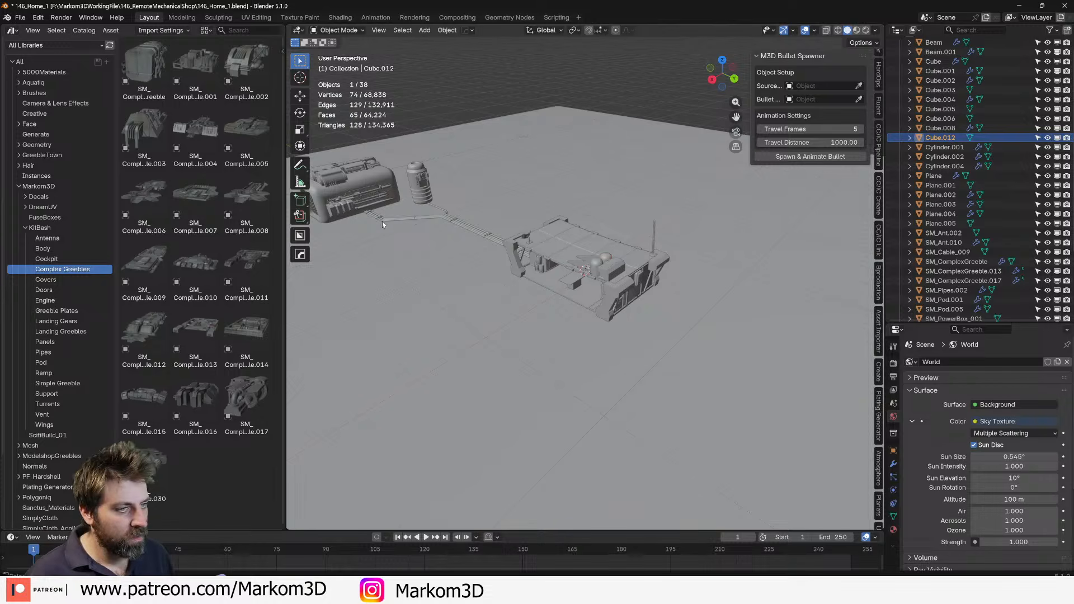
Preview the mechanical shop in rendered shading inside and out, and close 146_Home_1.blend without saving it.
click(866, 31)
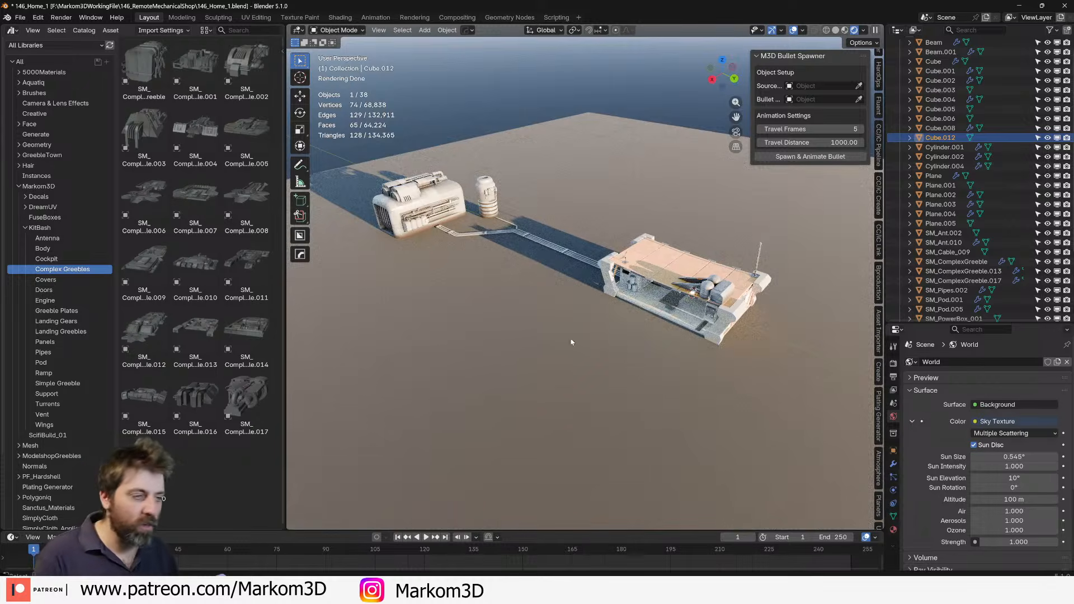
middle_drag(666, 267, 789, 237)
scroll(543, 297, up, 2)
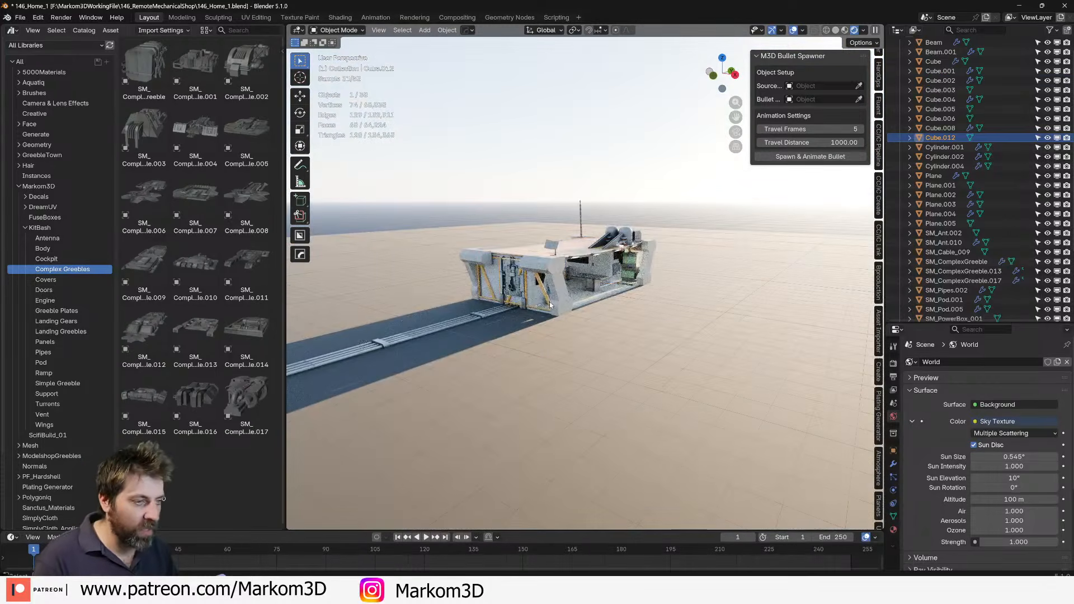
click(534, 303)
key(KP_Decimal)
middle_drag(663, 306, 549, 320)
scroll(548, 323, up, 5)
scroll(548, 323, up, 4)
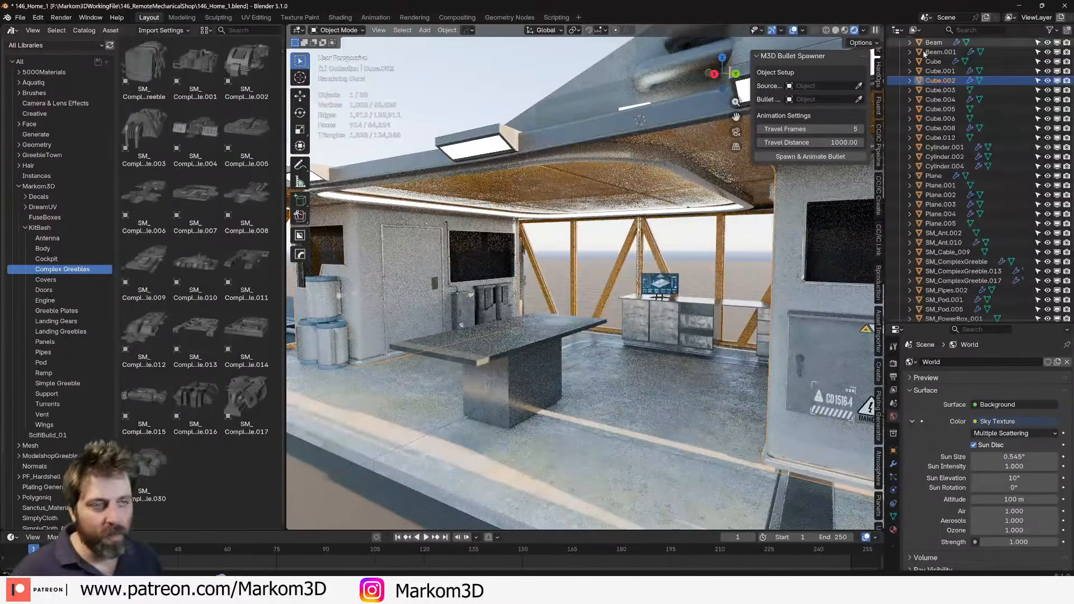
click(1065, 6)
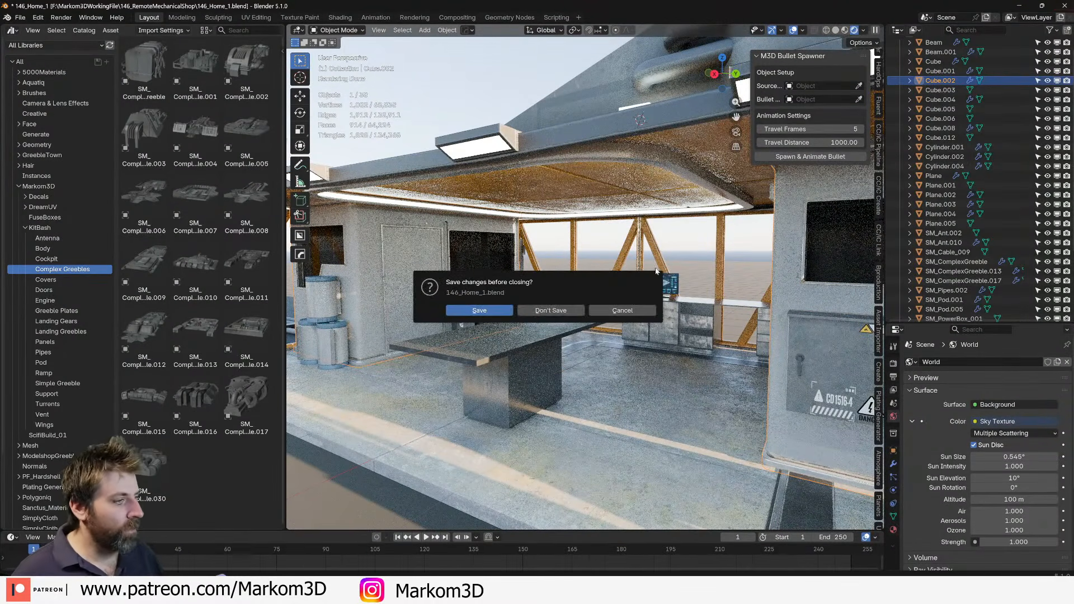
click(559, 311)
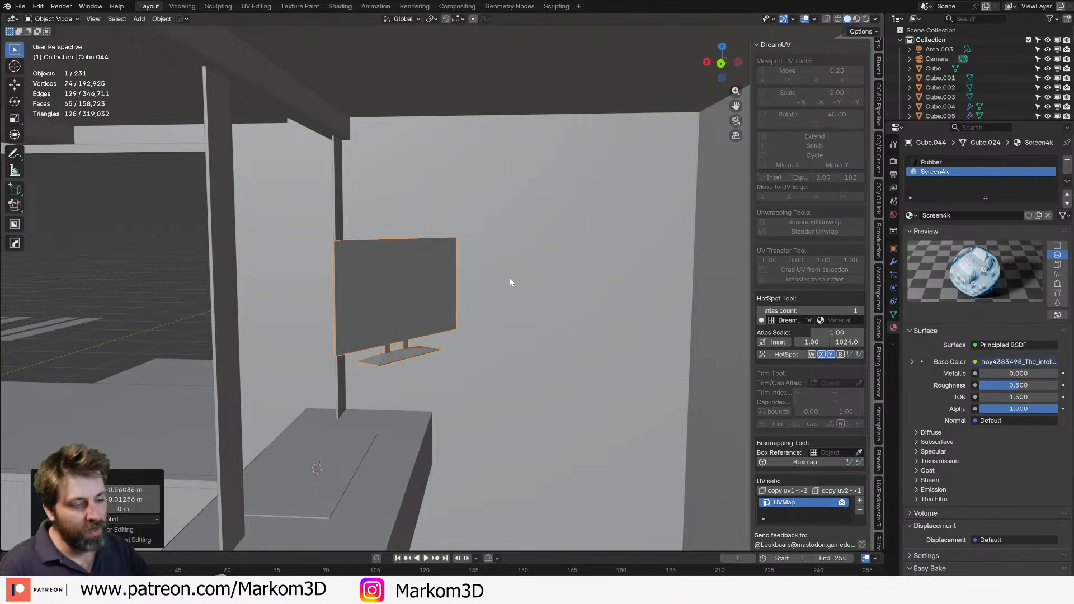
Select the monitor's whole stand in Edit Mode, including the mounting block, both legs and the base.
middle_drag(389, 326, 353, 343)
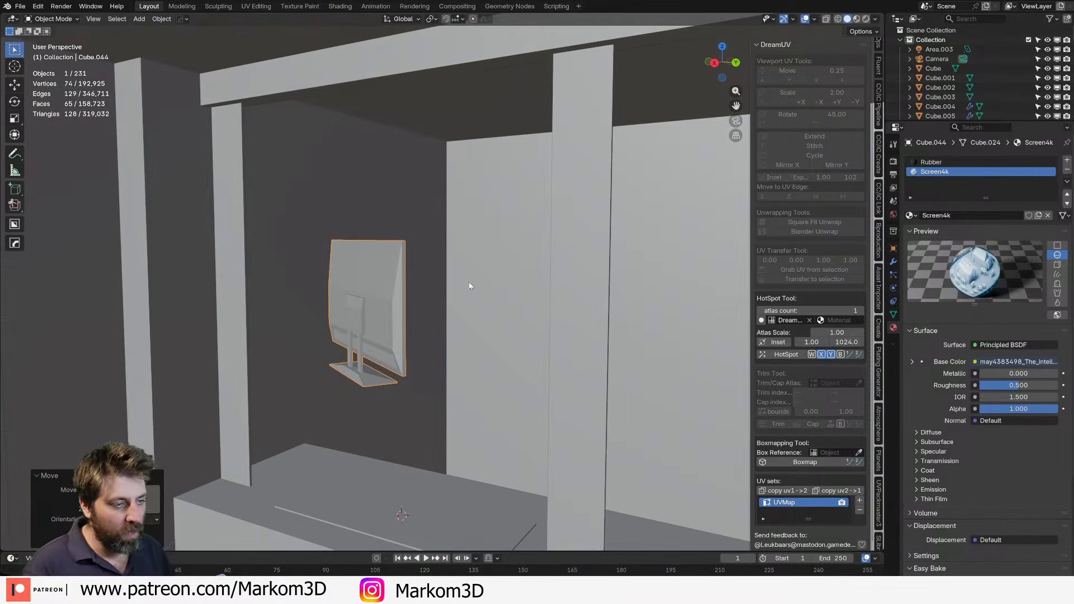
middle_drag(470, 286, 402, 327)
scroll(390, 373, down, 1)
key(Tab)
key(Tab)
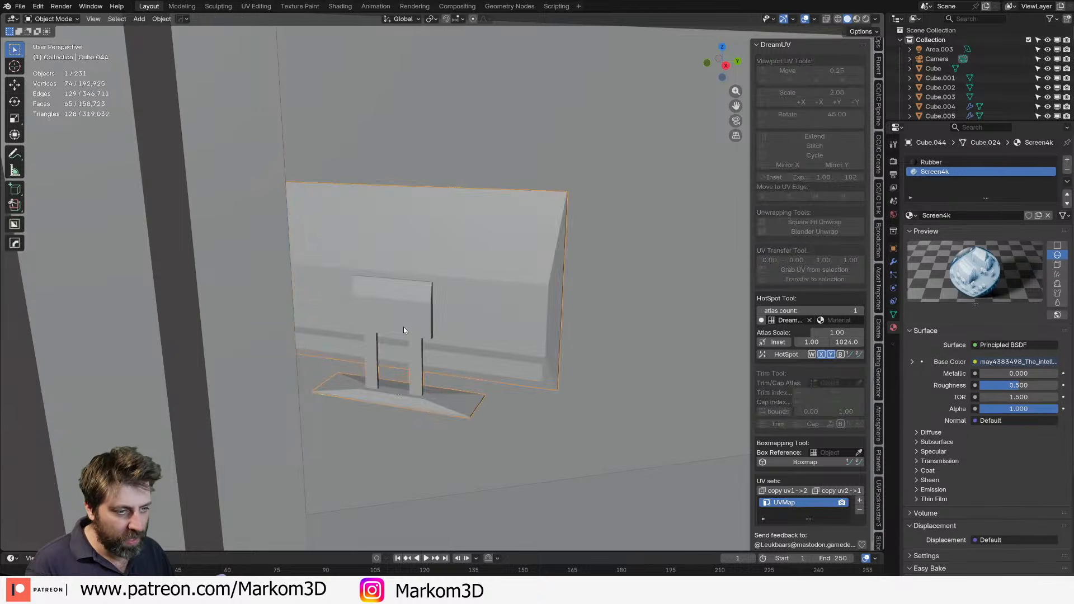
key(Tab)
click(397, 313)
shift+click(412, 384)
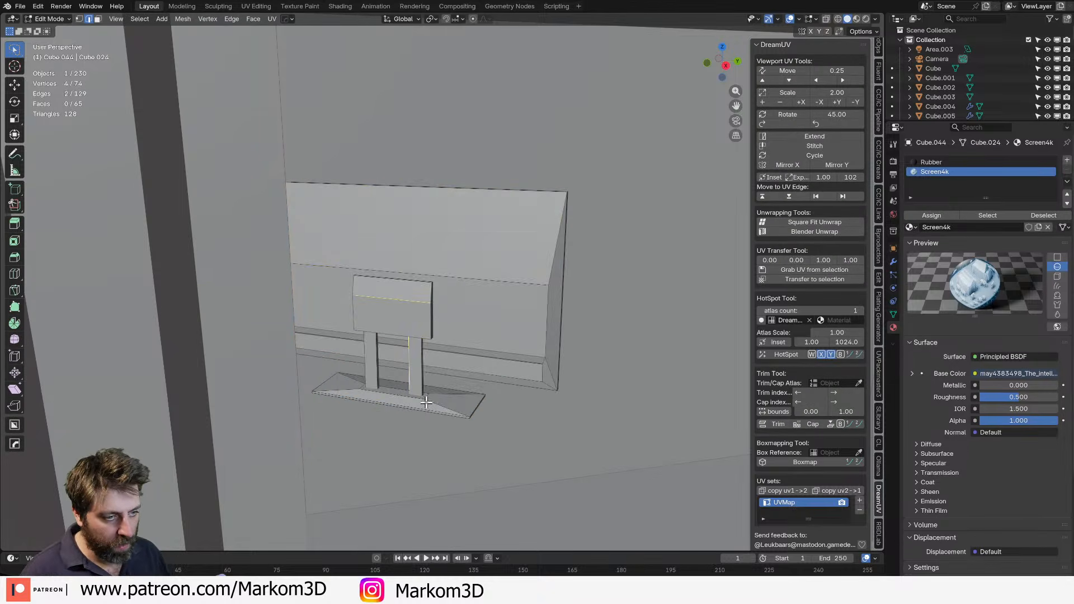
shift+click(445, 410)
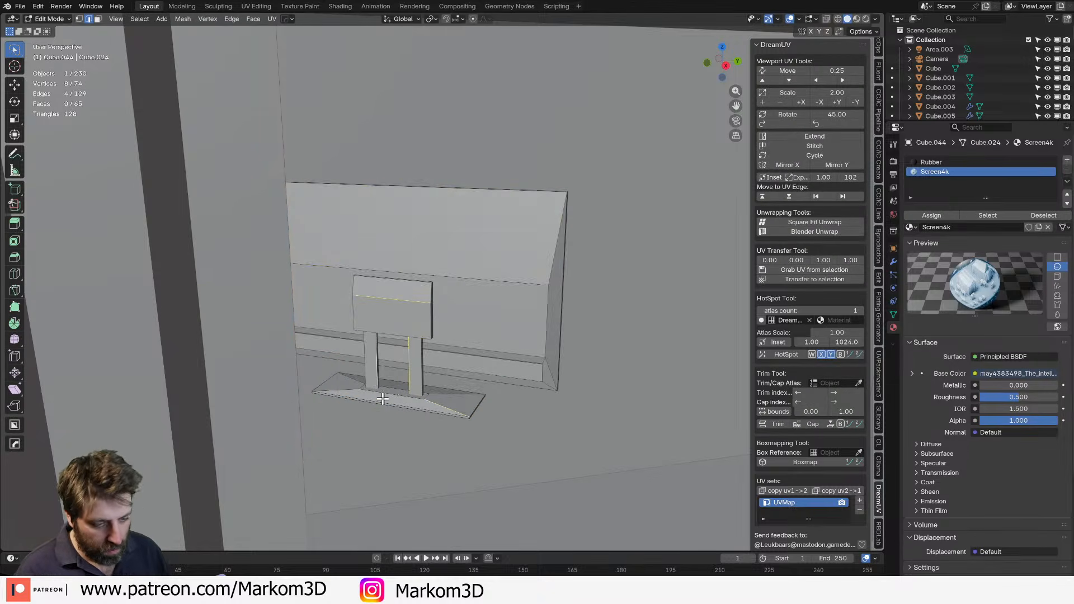
key(ctrl+l)
Rotate the monitor's stand by -90° around its local Y axis so the base plate stands upright.
key(r)
key(z)
key(z)
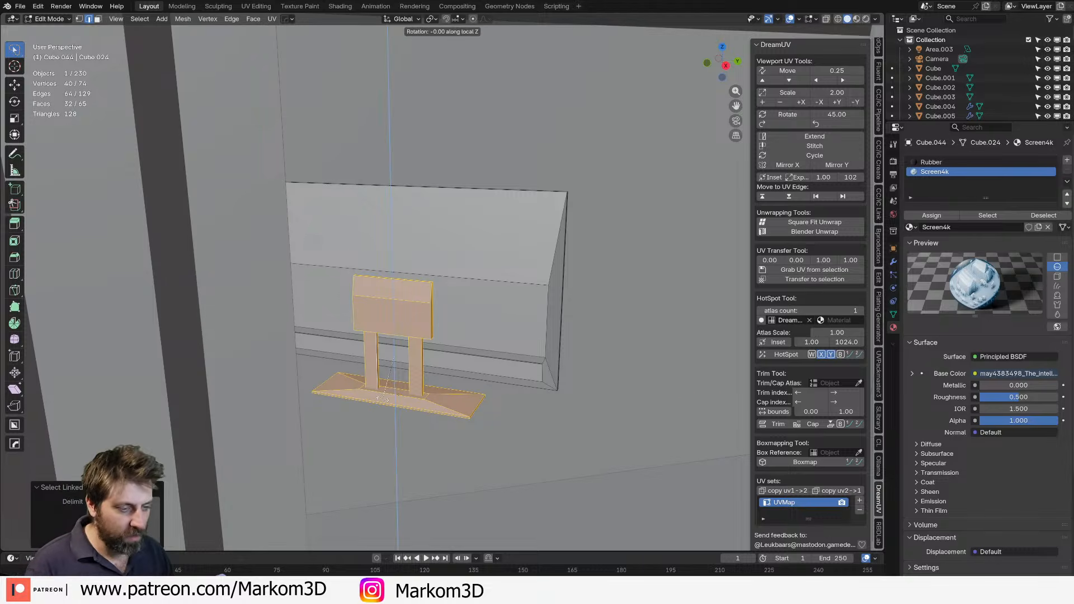
key(x)
key(x)
text(yy90-)
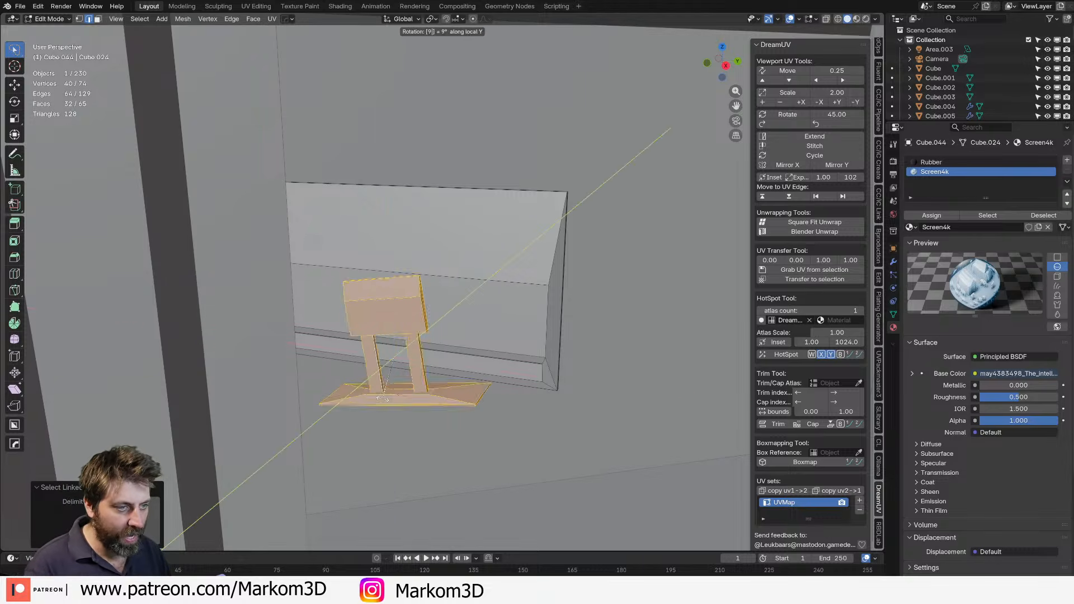
key(Return)
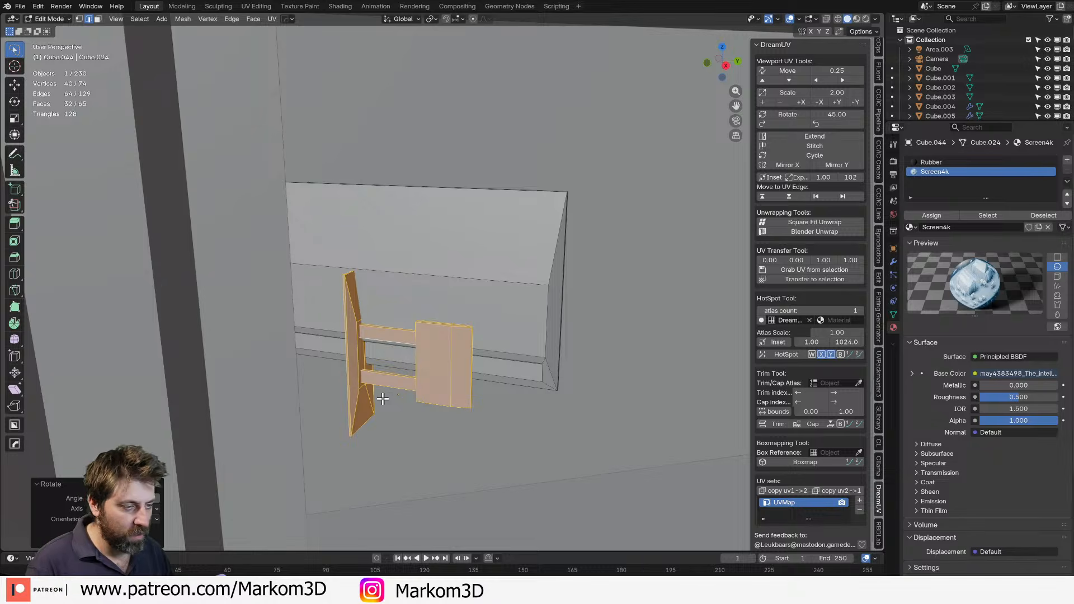
Raise the rotated stand along Z behind the monitor and shift it along local X toward the screen's side edge.
key(g)
key(z)
click(383, 354)
key(g)
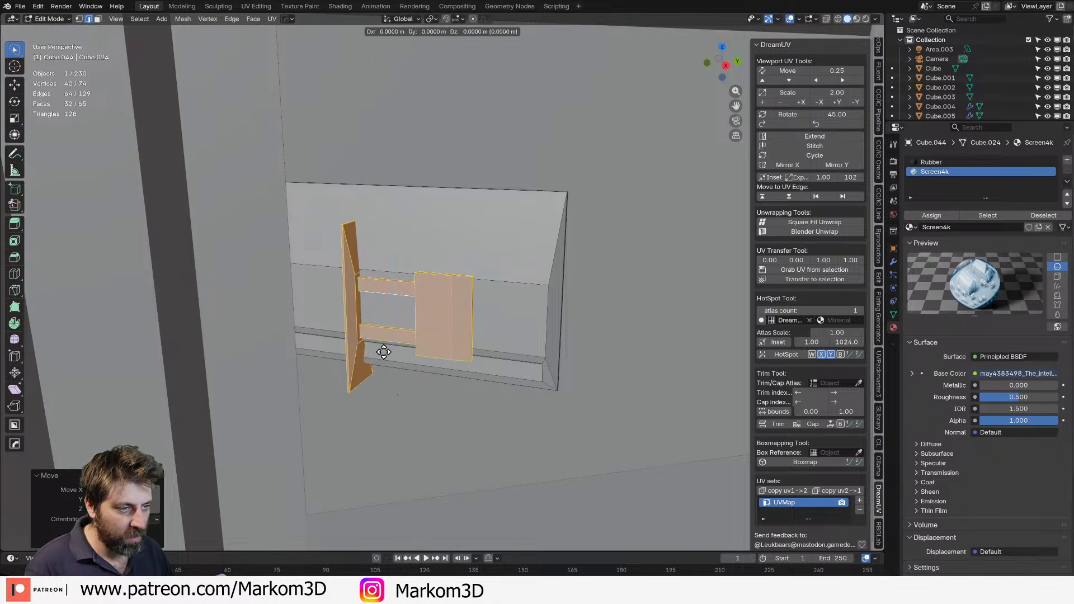
key(x)
key(x)
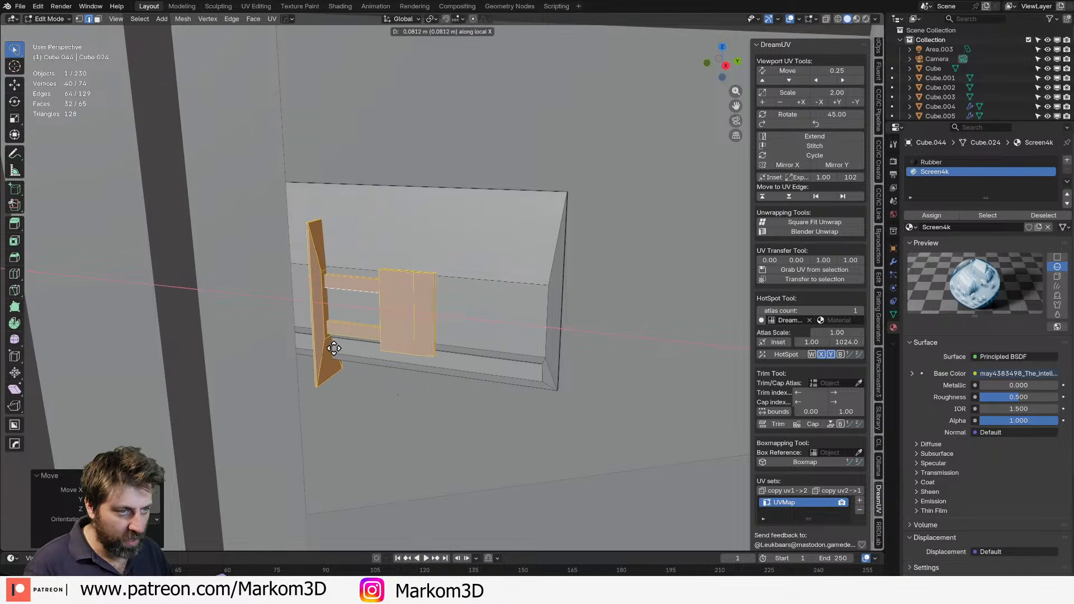
click(270, 343)
Move the stand further along local X until its arms and base plate project past the monitor's side edge.
middle_drag(270, 343, 131, 347)
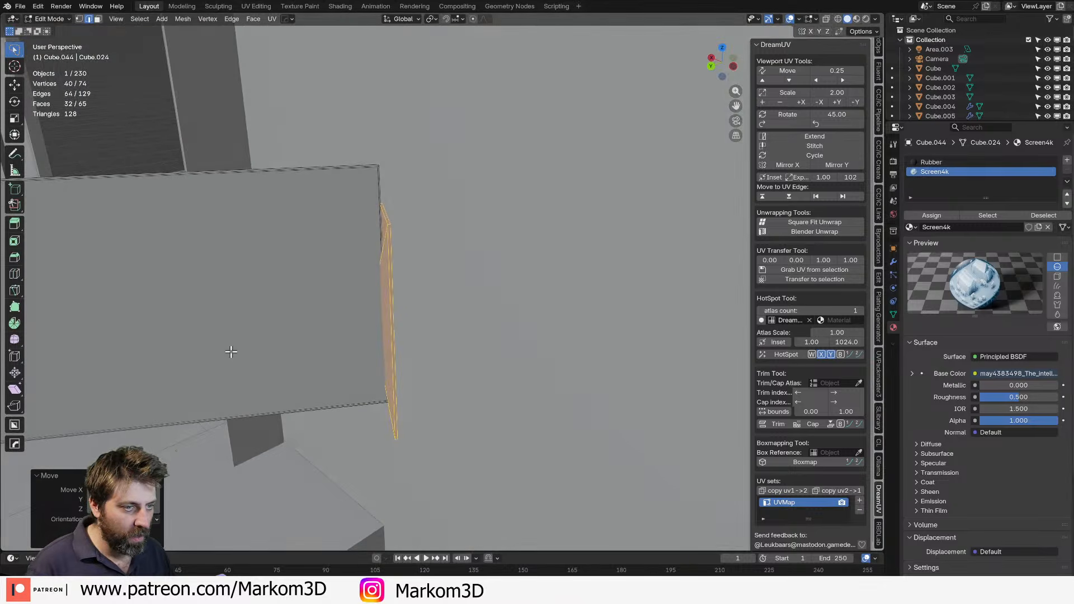
key(g)
key(x)
key(x)
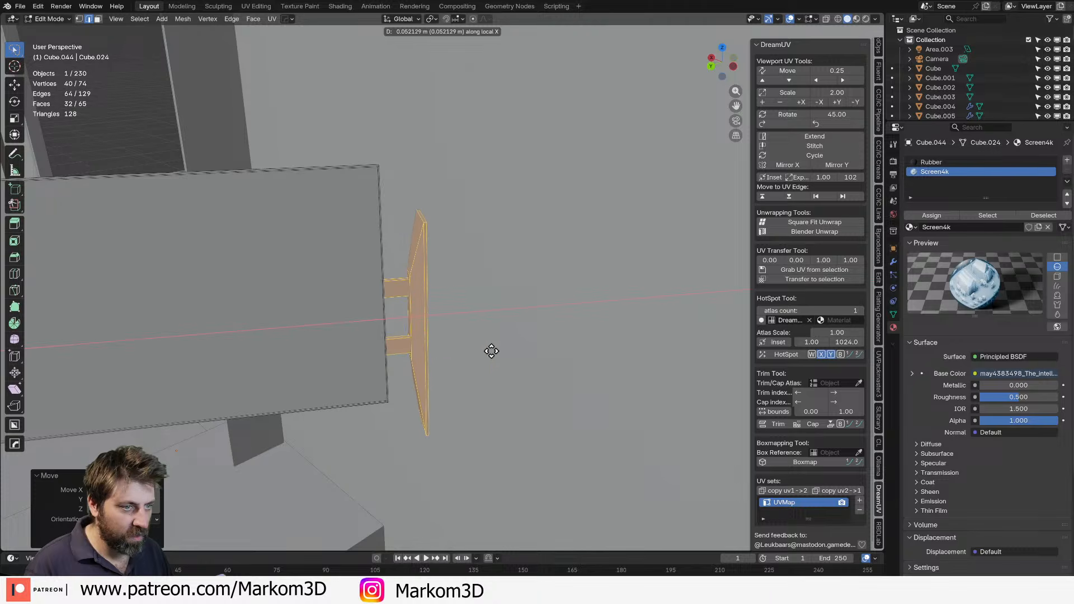
click(448, 356)
middle_drag(449, 356, 382, 335)
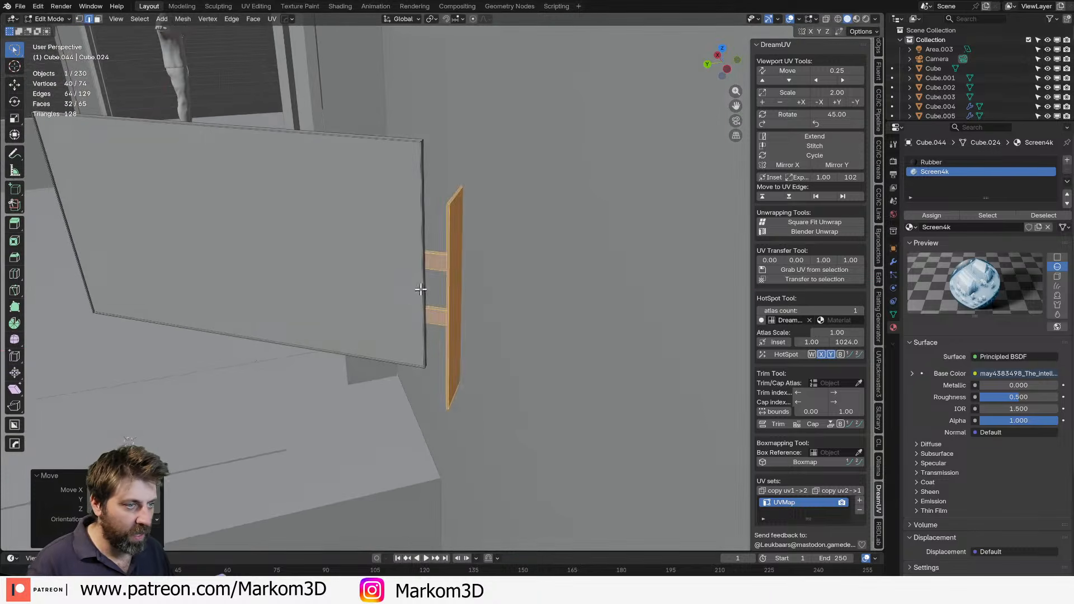
Extend the outer face of the stand's base plate along local X toward the window post and leave Edit Mode.
key(3)
click(456, 341)
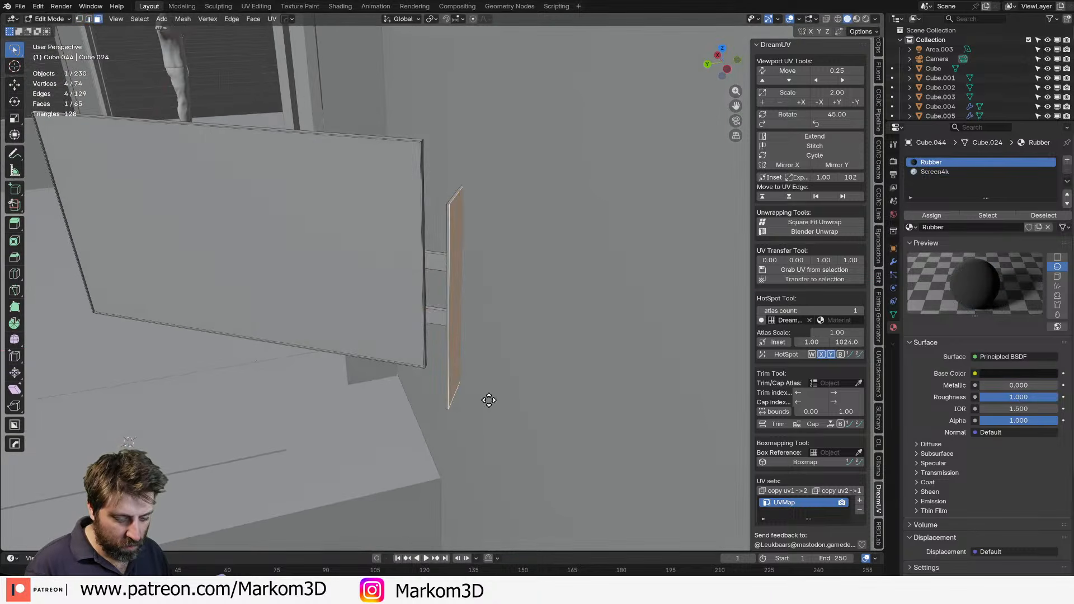
key(g)
key(x)
key(x)
click(536, 417)
middle_drag(498, 403, 446, 388)
key(Tab)
scroll(480, 392, down, 4)
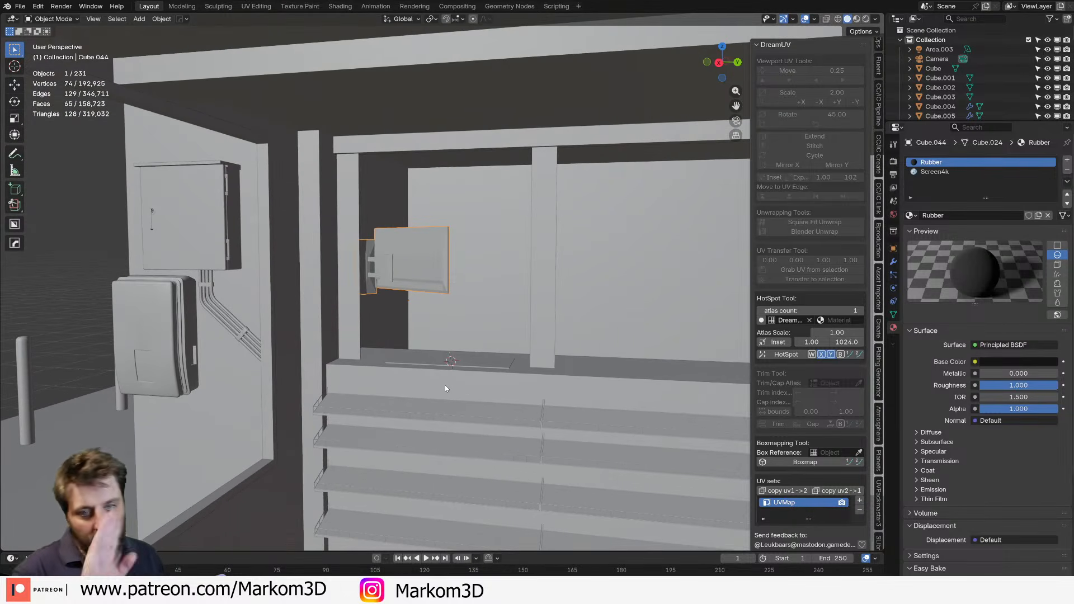
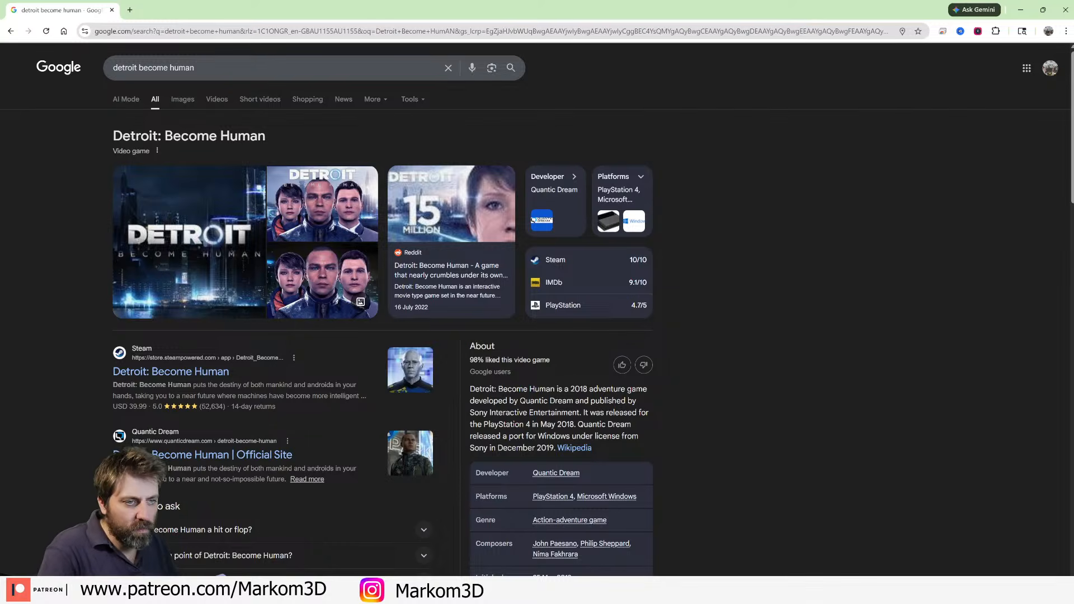
Switch to the browser and look through the Google image results for "detroit become human" for shop references.
click(182, 99)
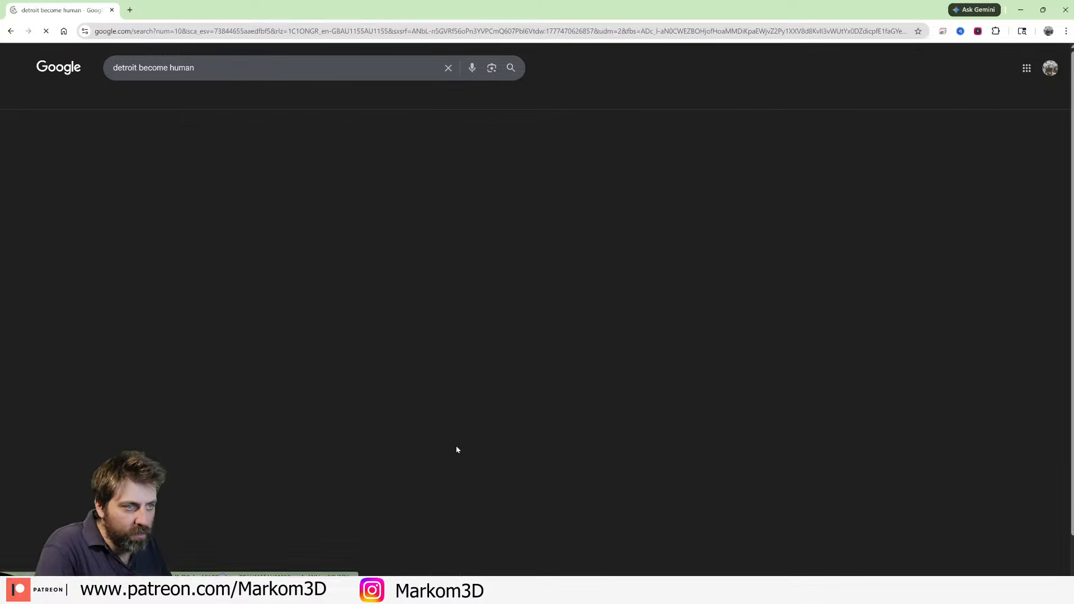
scroll(445, 429, down, 5)
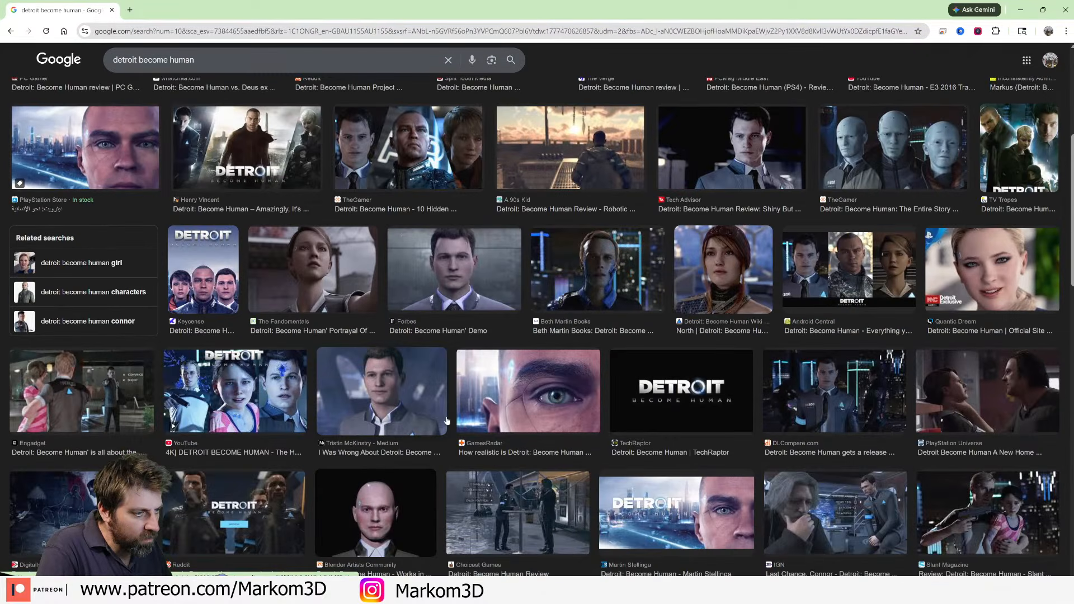
scroll(447, 421, down, 4)
scroll(447, 417, down, 2)
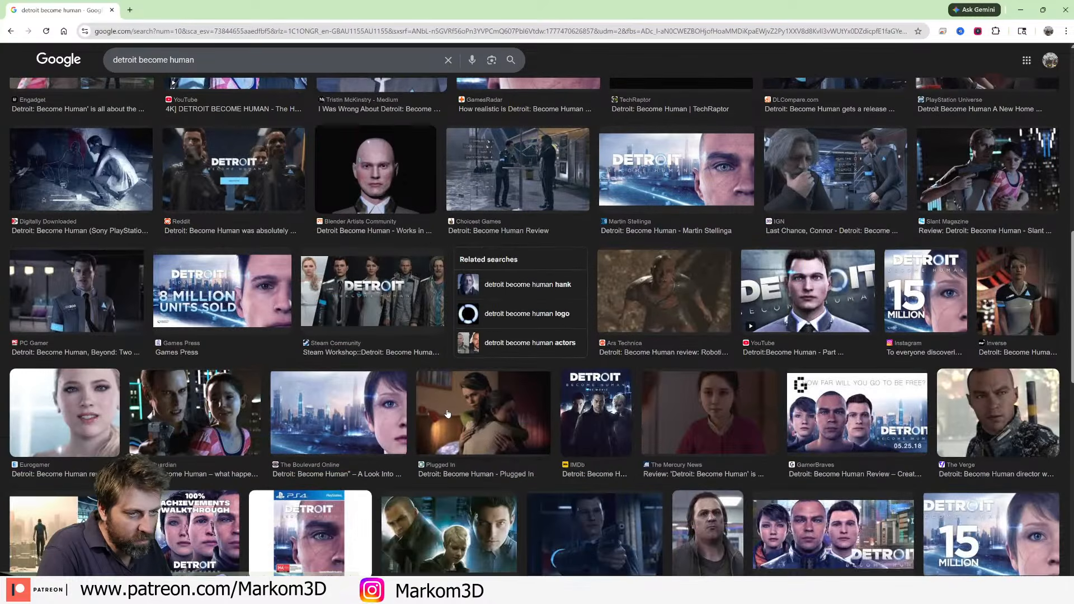
scroll(447, 413, down, 6)
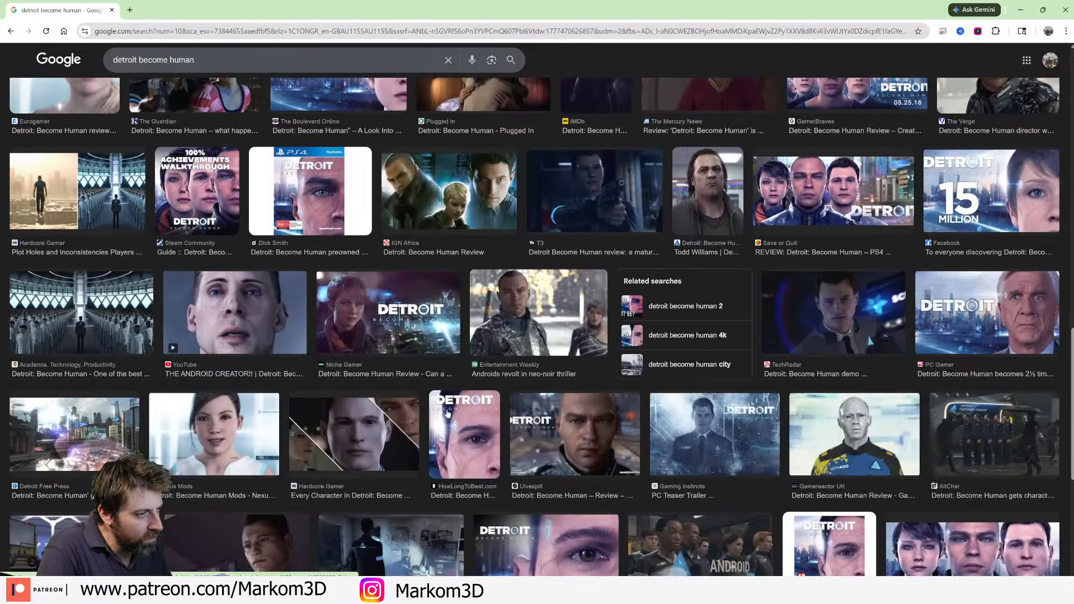
scroll(447, 414, down, 6)
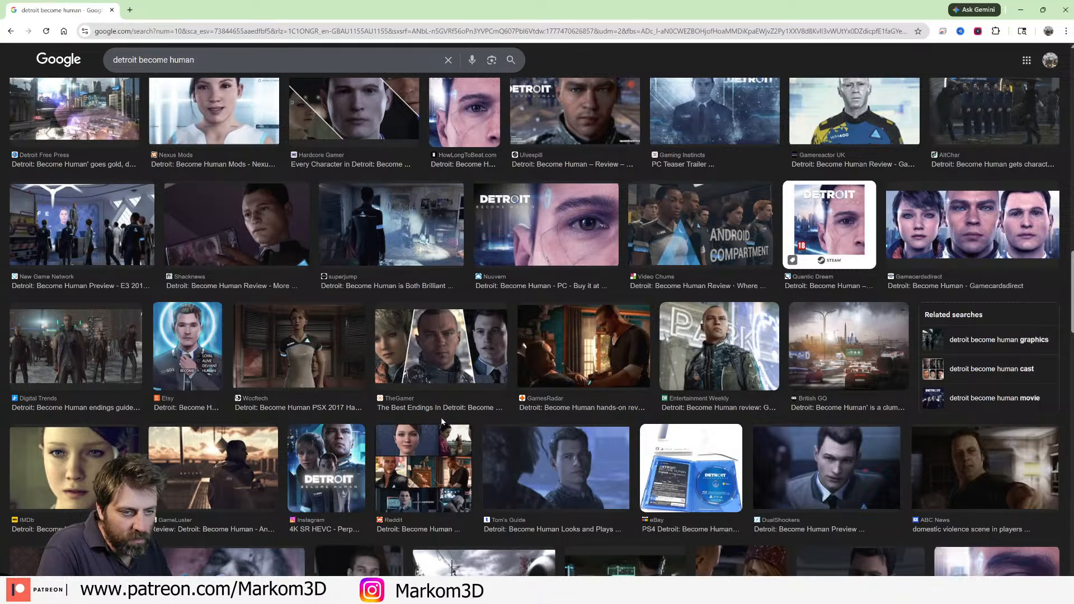
scroll(442, 420, down, 6)
scroll(442, 422, down, 4)
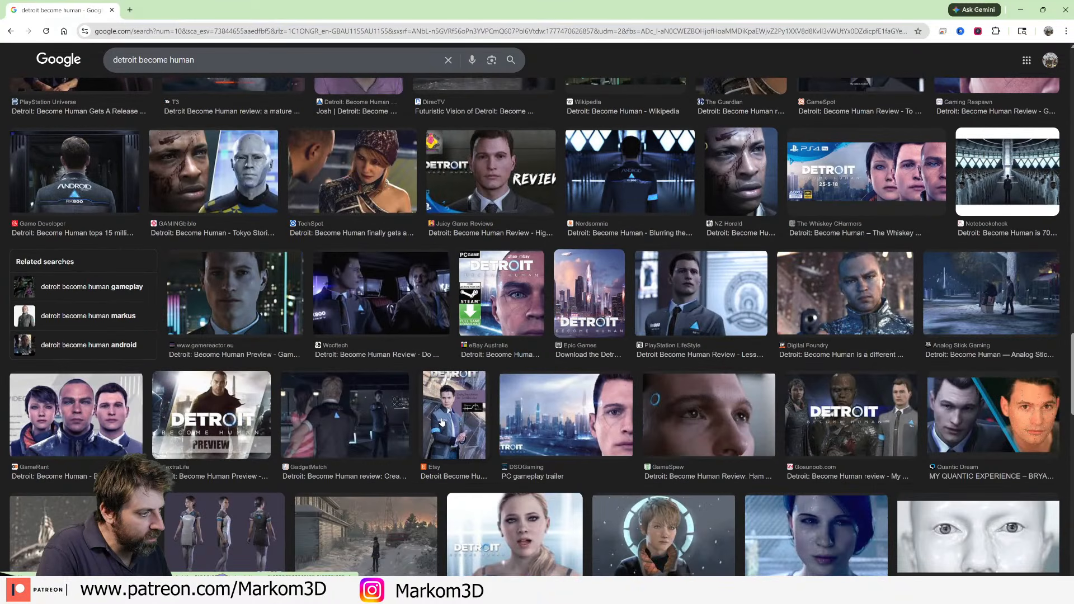
scroll(442, 422, down, 8)
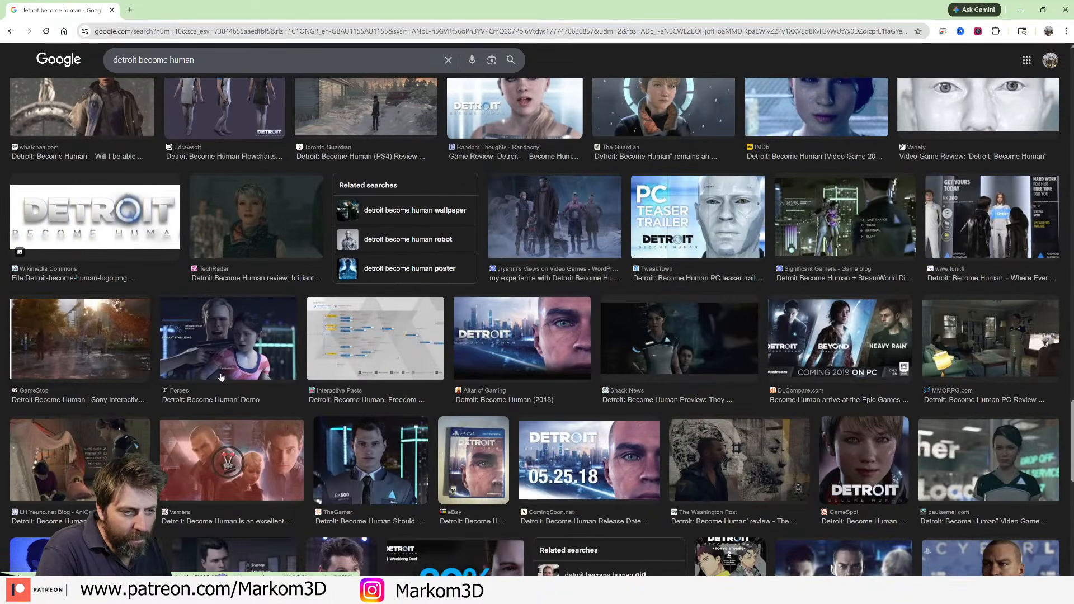
key(Home)
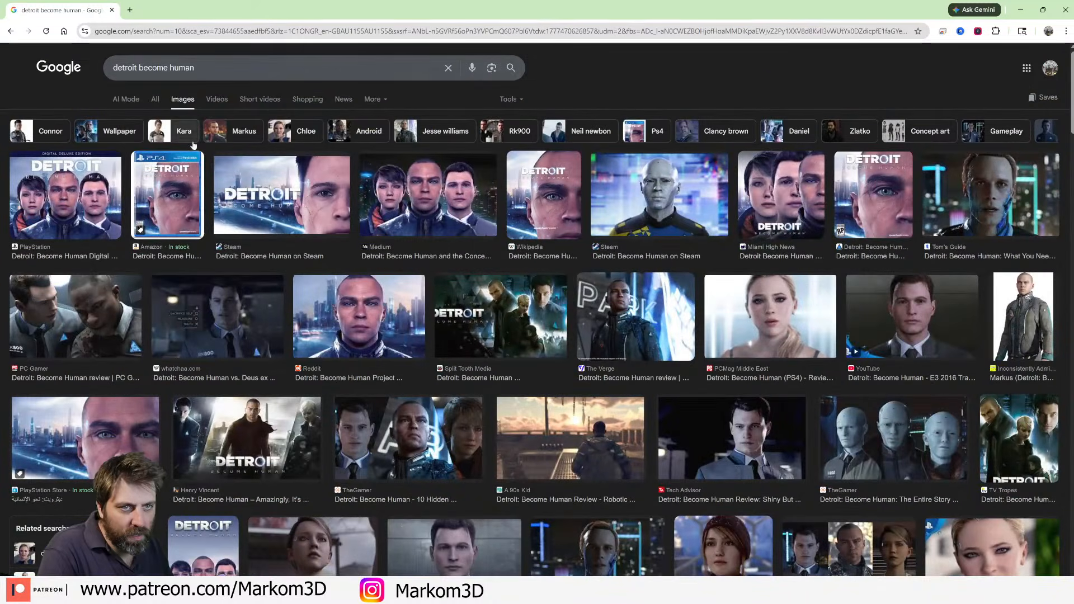
Search Google Images for "detroit become human exterior".
click(210, 76)
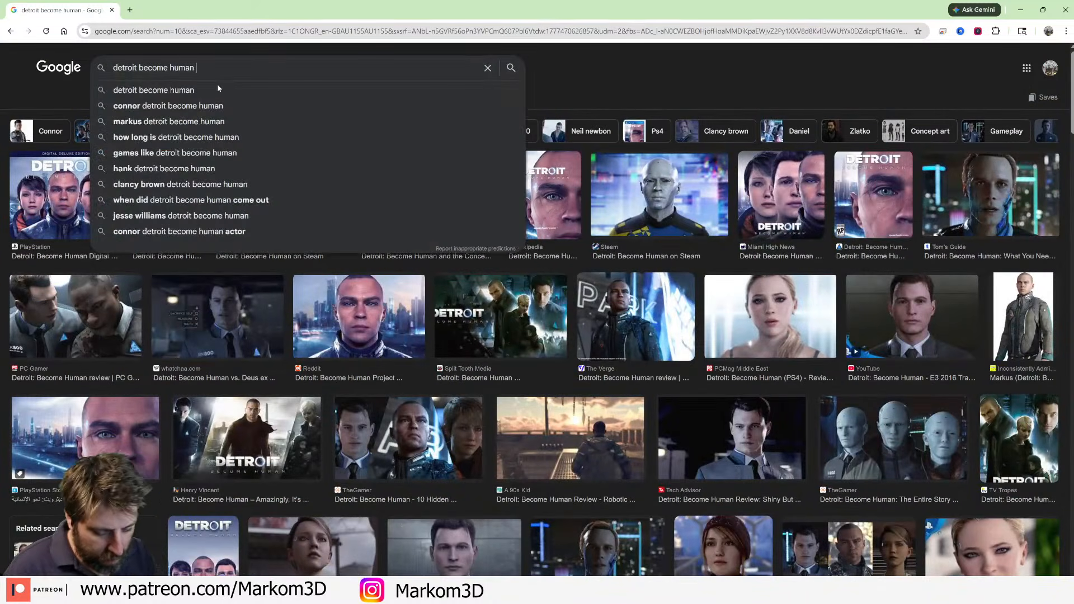
text(EXTER)
key(BackSpace)
key(BackSpace)
key(BackSpace)
key(BackSpace)
key(BackSpace)
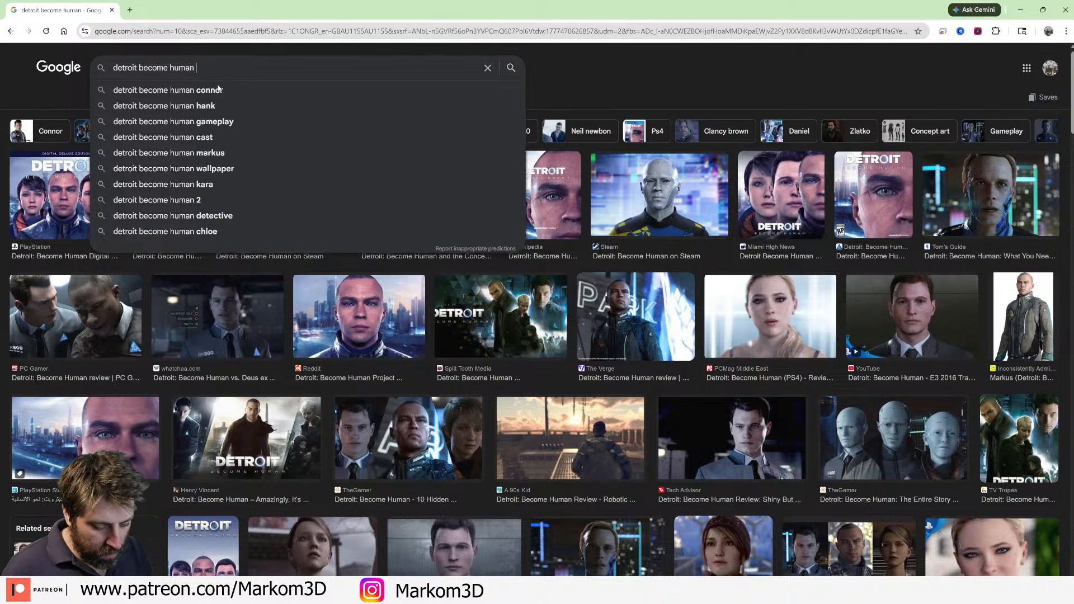
text(exterior)
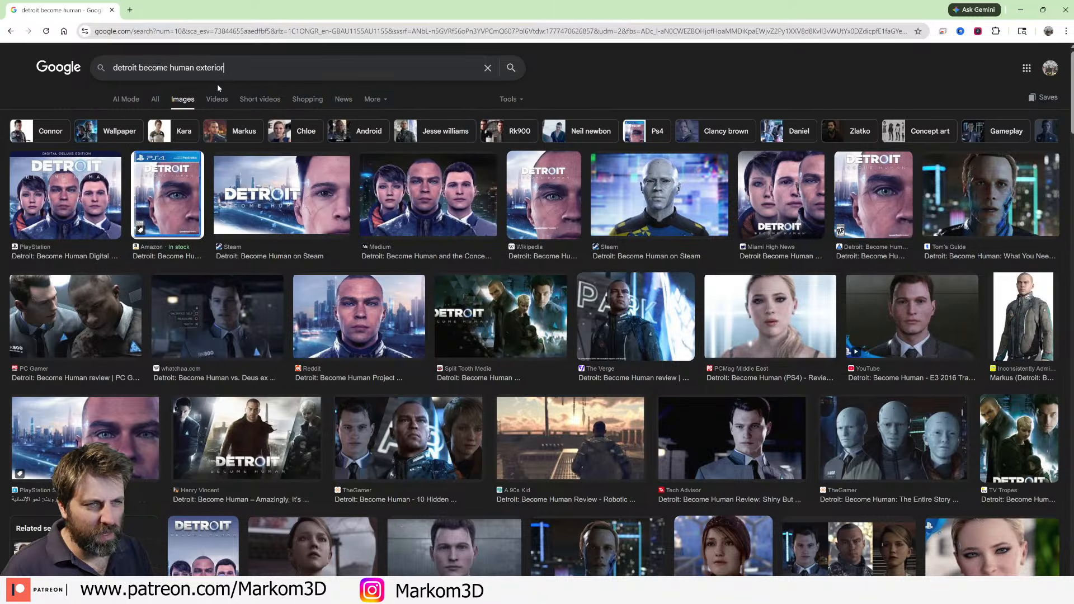
key(Return)
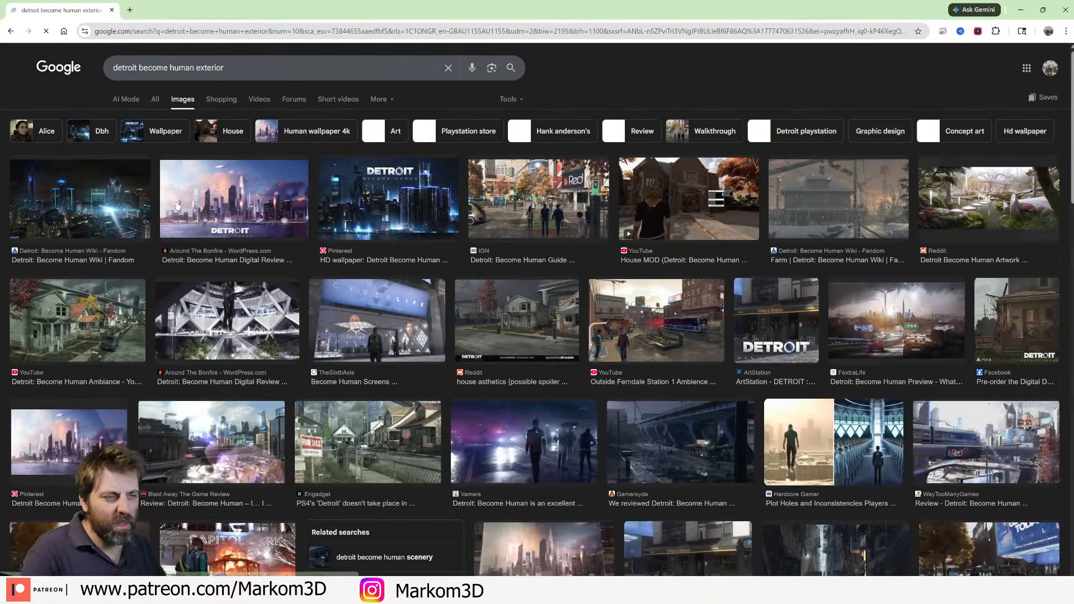
Preview several street, plaza and house images in the results for exterior design references, and close the browser.
click(547, 208)
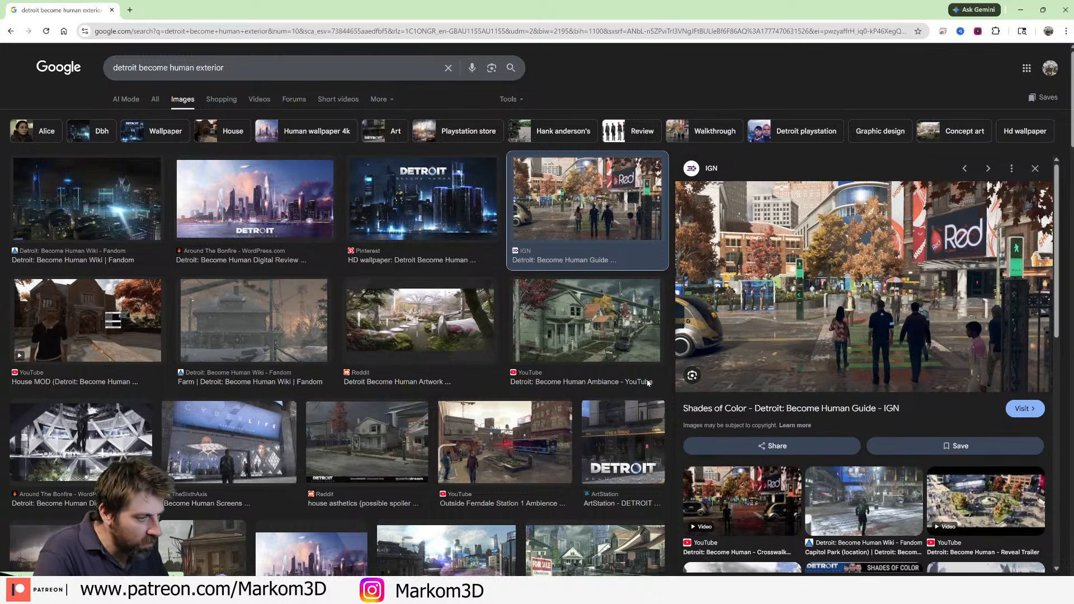
scroll(648, 382, down, 1)
click(338, 404)
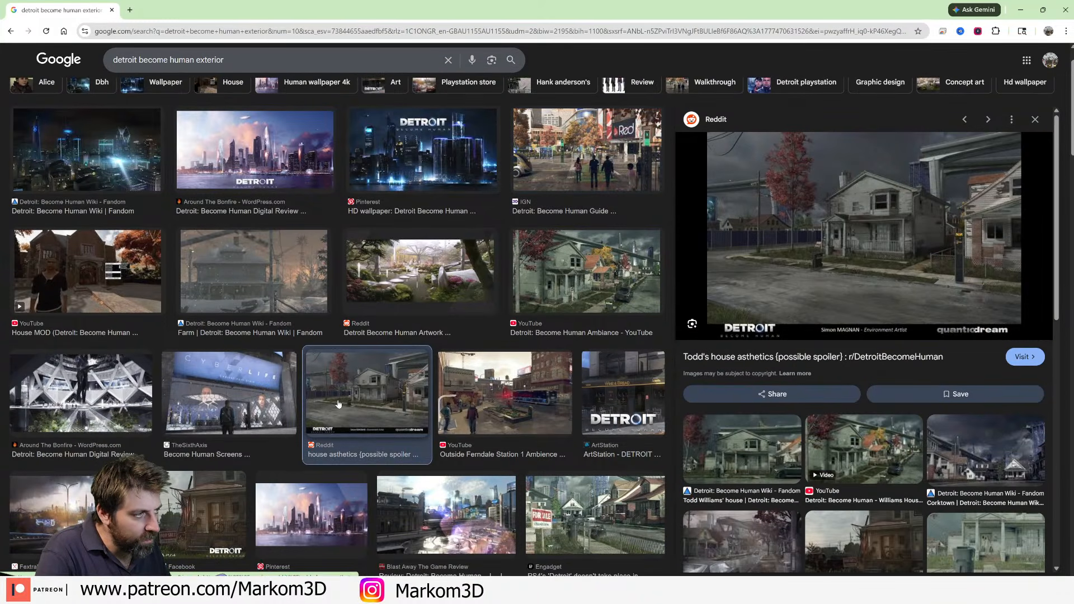
click(505, 392)
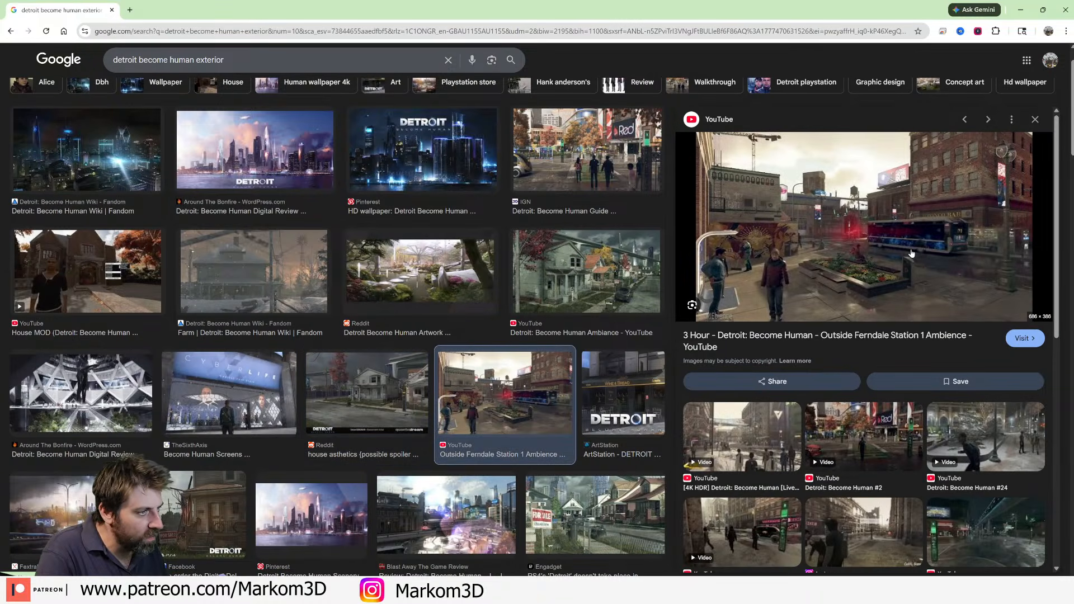
scroll(634, 472, down, 4)
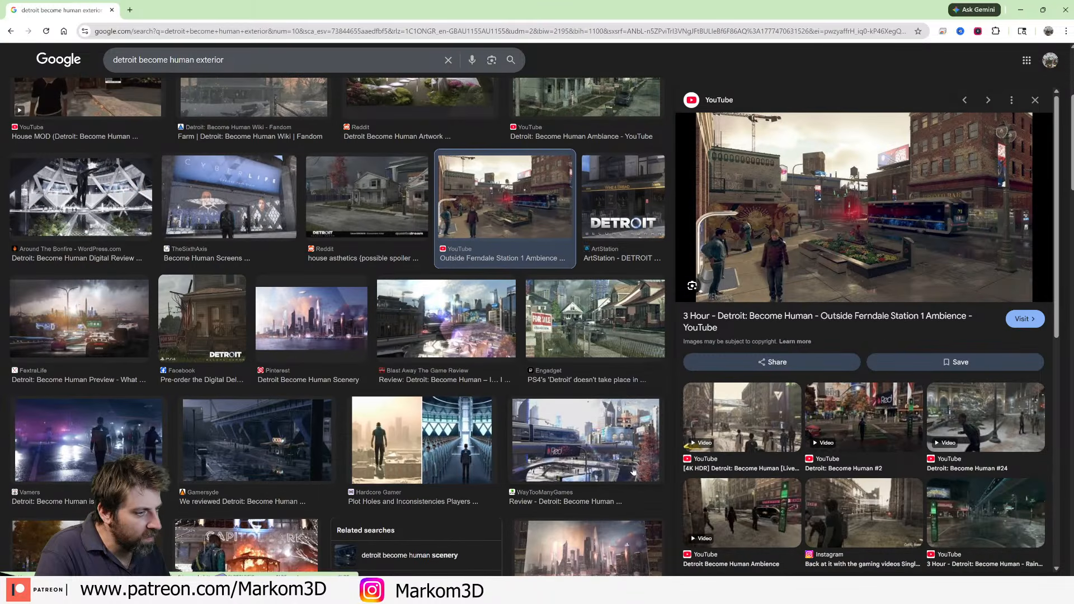
click(407, 310)
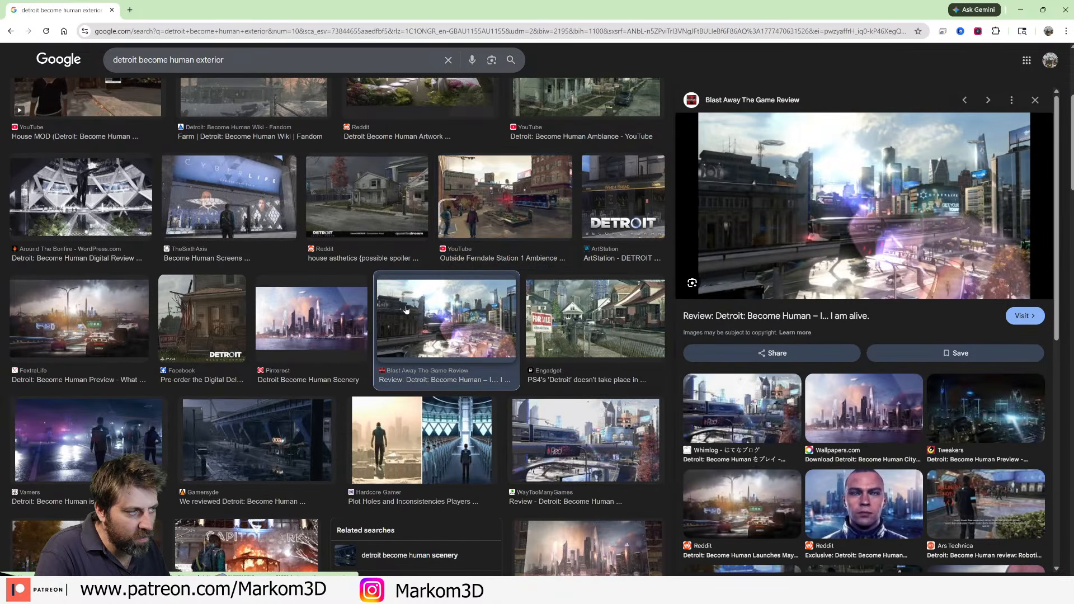
scroll(406, 310, down, 8)
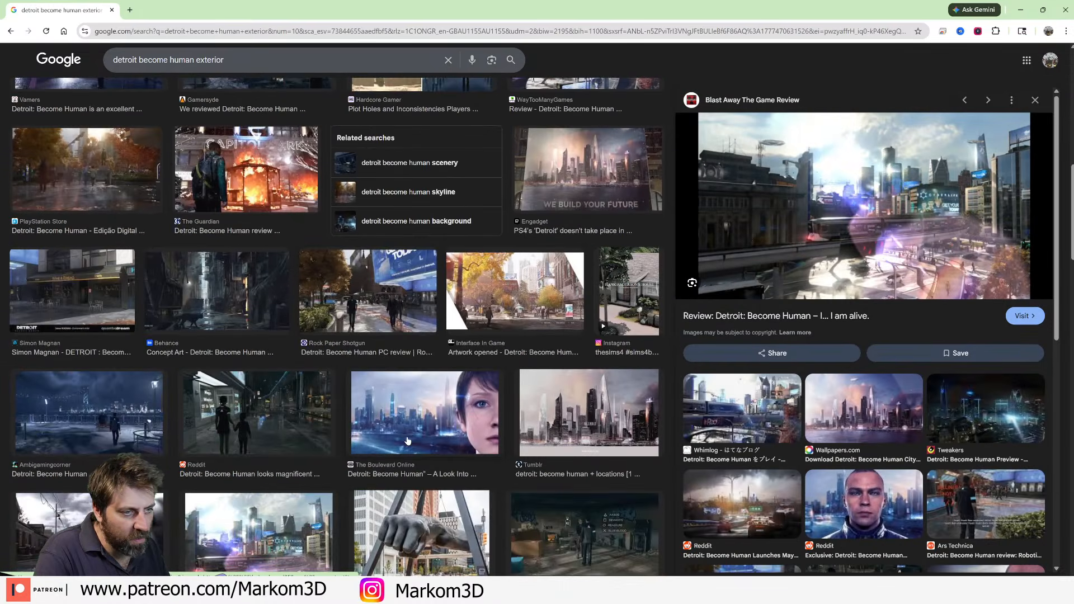
click(537, 307)
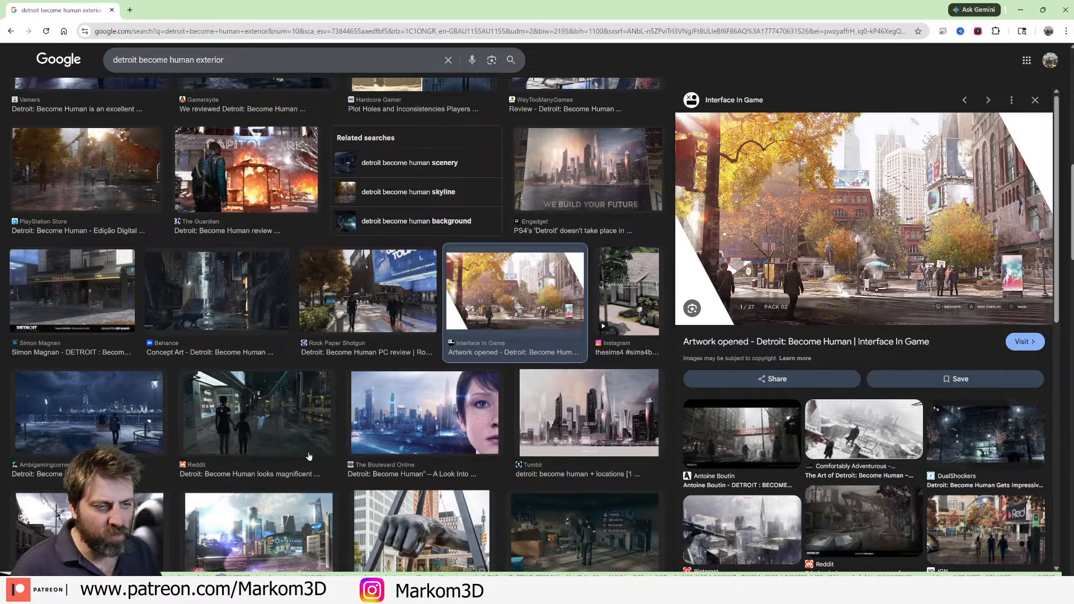
scroll(309, 456, down, 4)
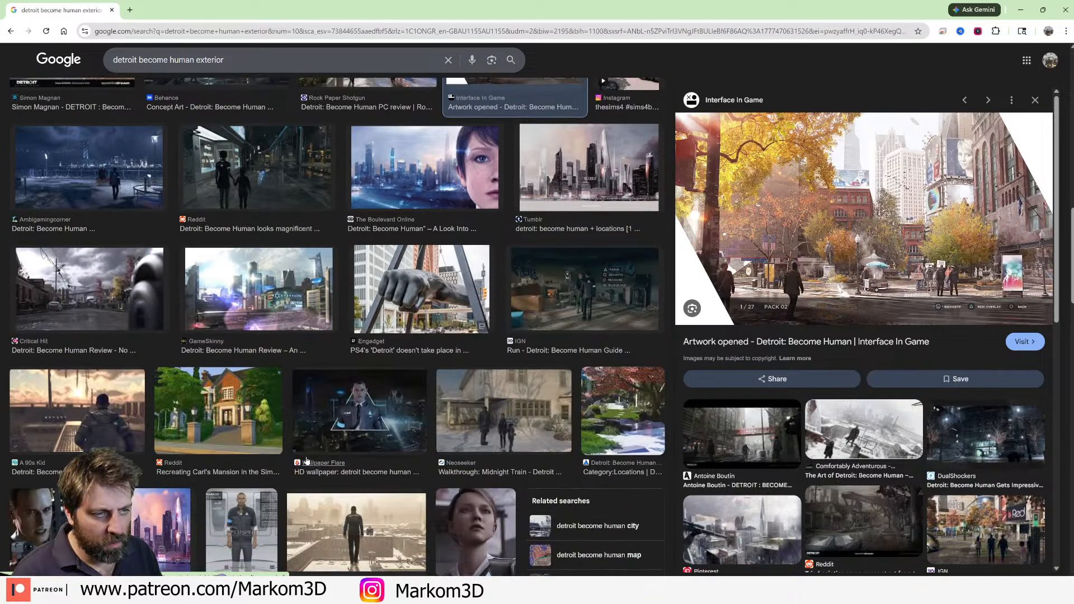
scroll(309, 456, down, 4)
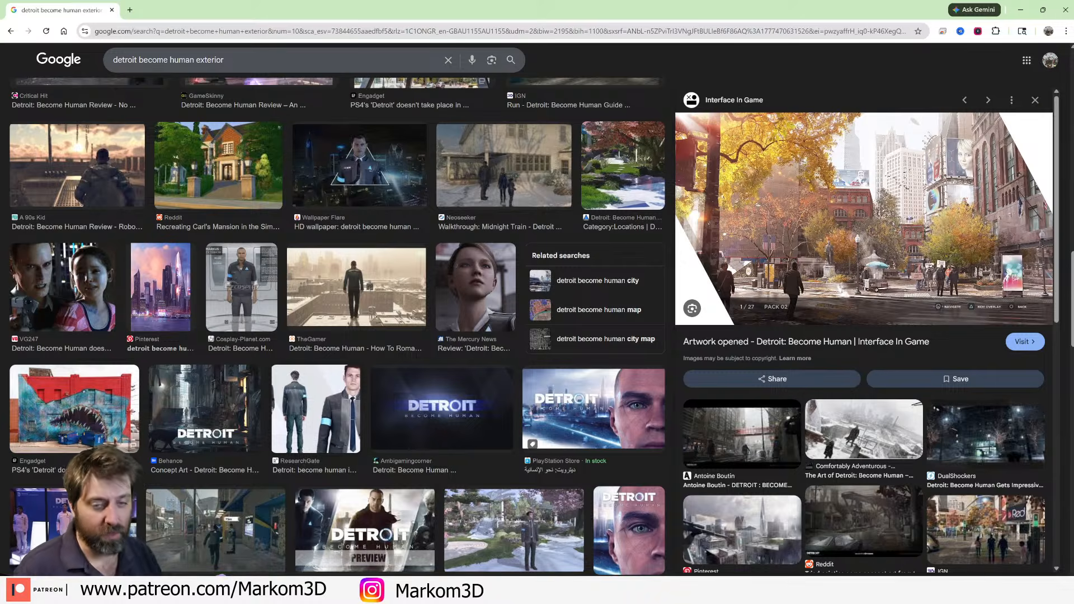
click(1066, 8)
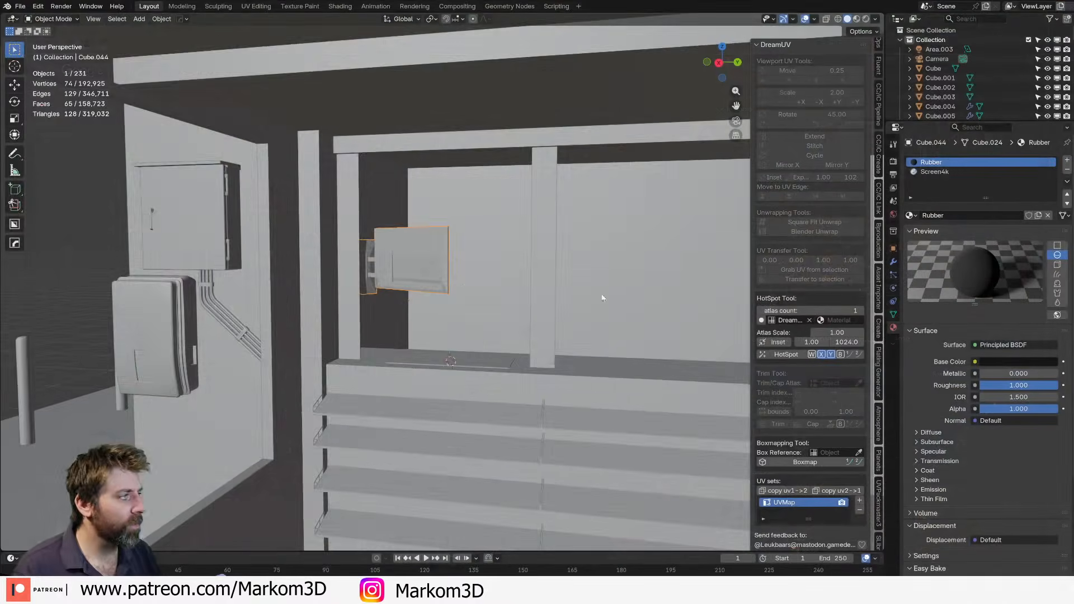
Examine the shelved counter unit and the surrounding empty shop interior.
scroll(430, 284, down, 5)
middle_drag(432, 284, 515, 305)
scroll(562, 304, up, 8)
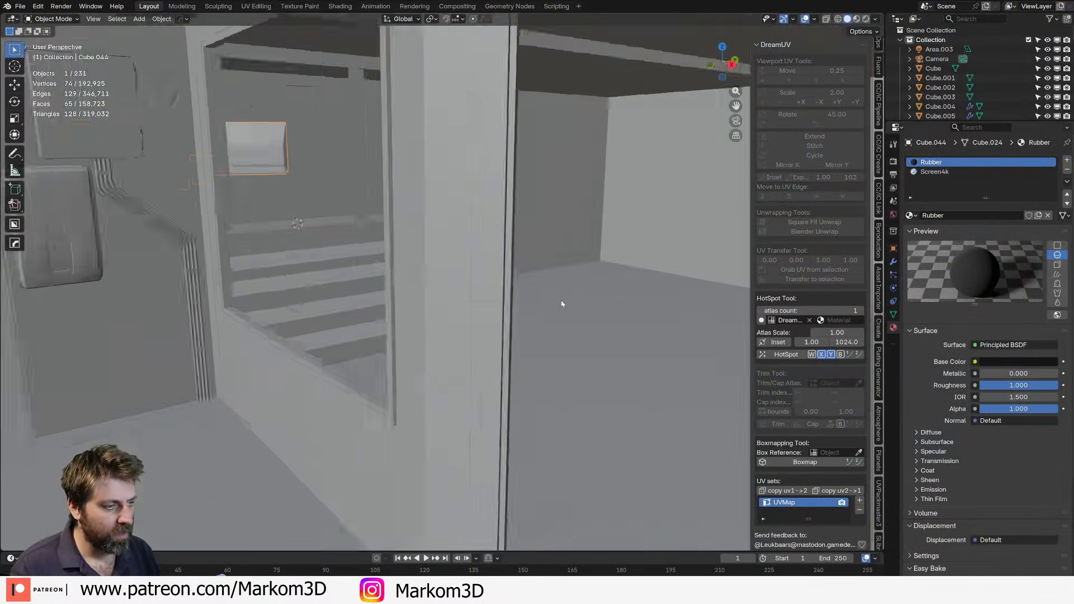
scroll(520, 364, down, 4)
click(438, 261)
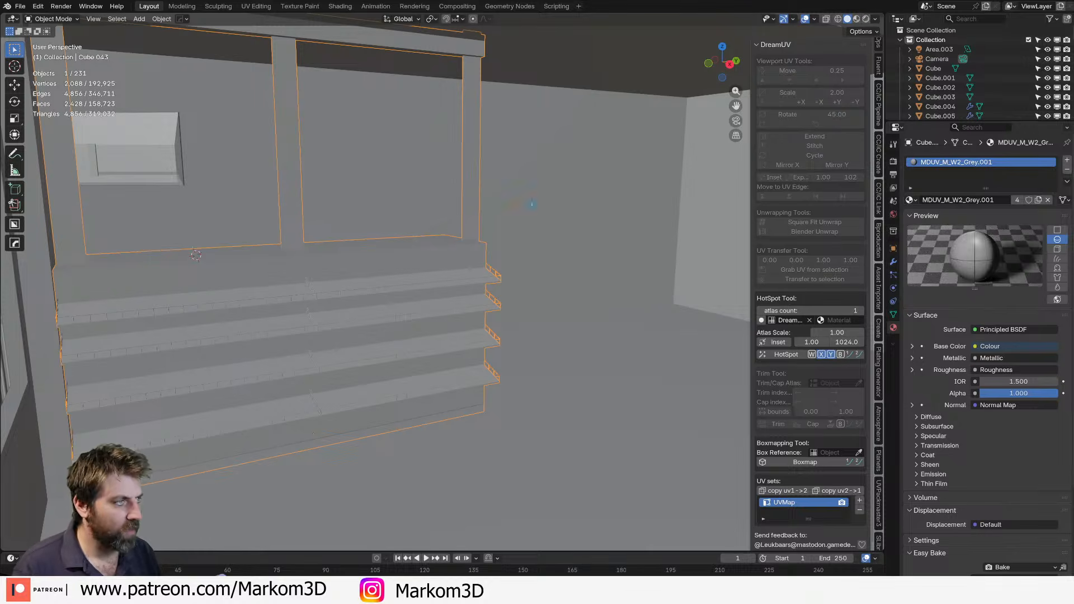
shift+middle_drag(433, 231, 557, 258)
Switch the viewport to rendered shading and examine the shop interior and the whole storefront.
click(865, 19)
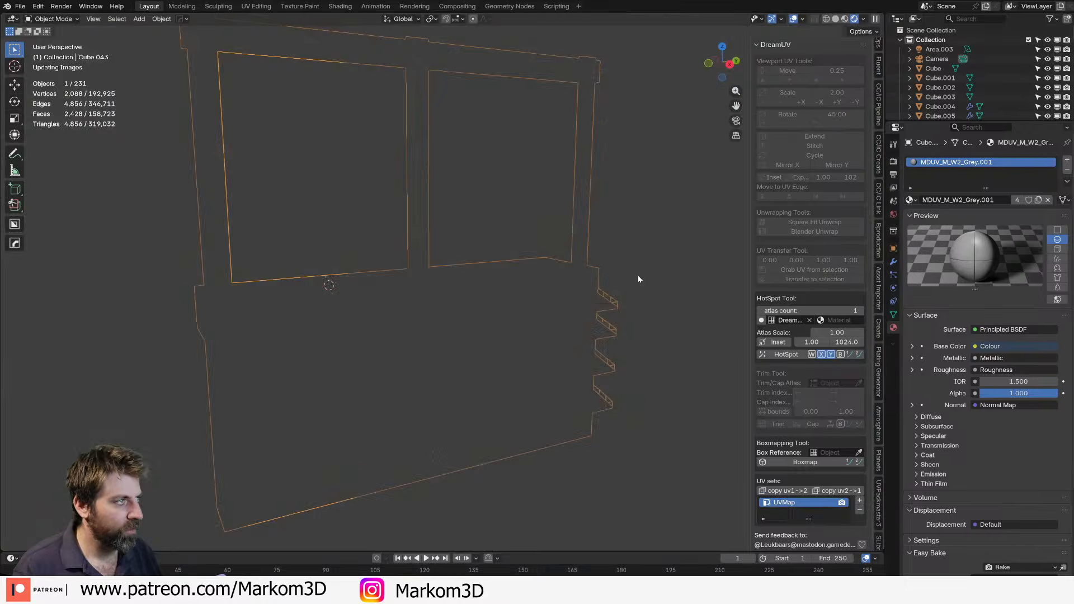
mouse_move(639, 277)
middle_down()
mouse_move(502, 301)
mouse_move(588, 319)
mouse_move(494, 316)
mouse_move(563, 329)
mouse_move(518, 256)
mouse_move(384, 265)
mouse_move(357, 246)
mouse_move(329, 288)
middle_up()
scroll(502, 300, down, 3)
scroll(566, 333, down, 4)
click(357, 246)
scroll(266, 274, up, 3)
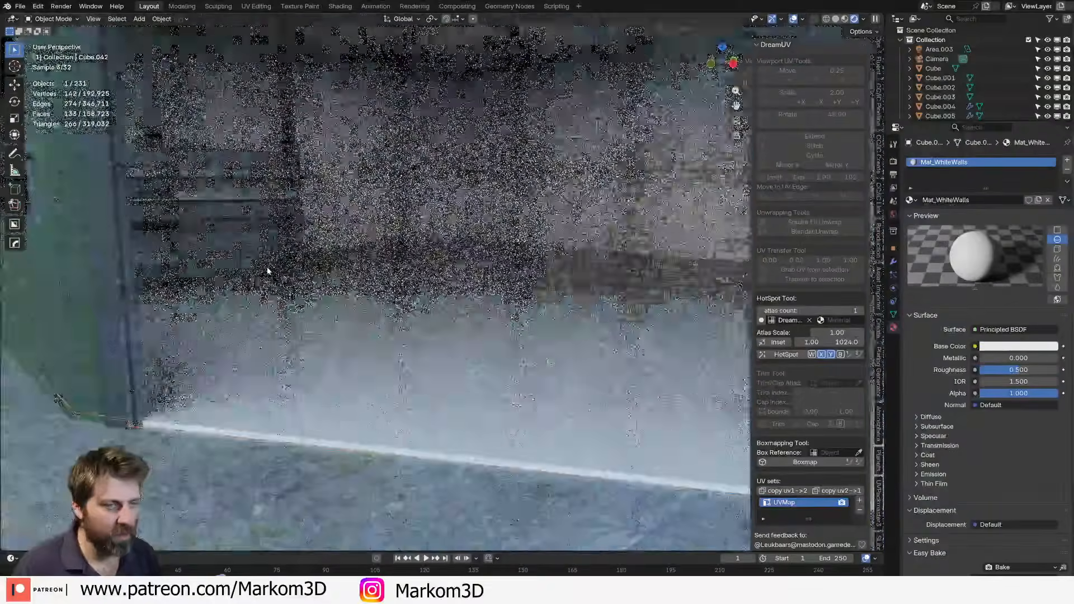
scroll(268, 270, down, 3)
scroll(267, 271, down, 6)
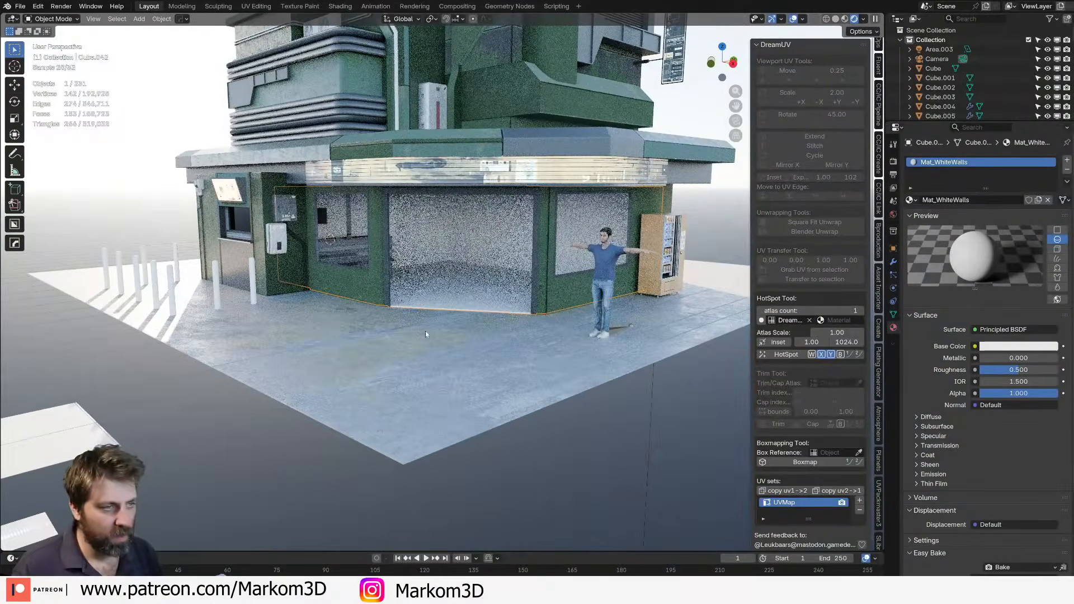
Examine the rendered shopfront from the serving window around to the vending machine and in through the open doorway.
shift+middle_drag(558, 319, 536, 330)
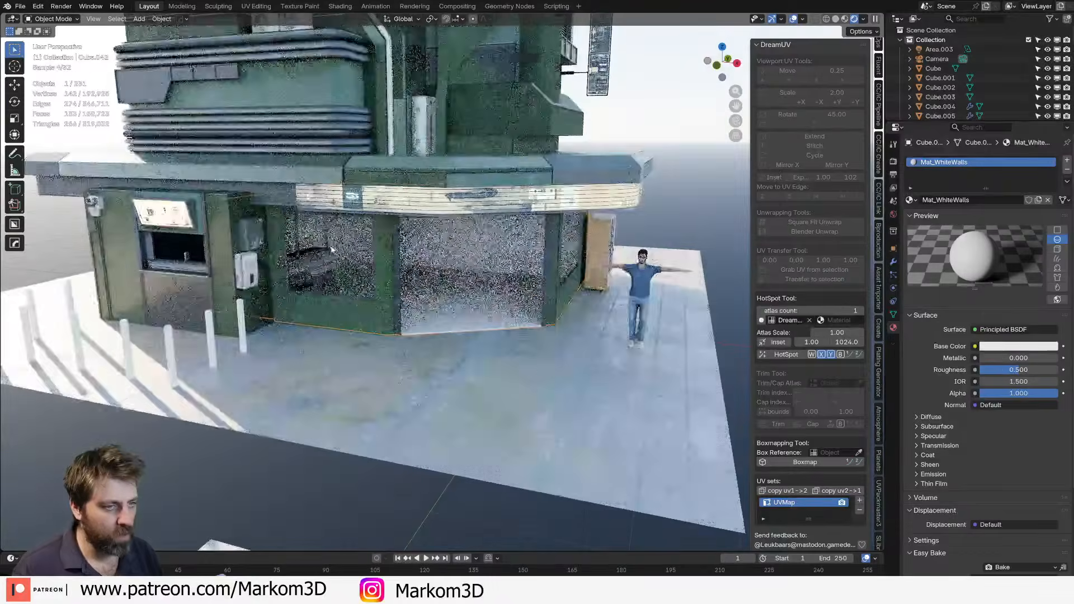
middle_drag(341, 246, 402, 257)
scroll(400, 304, up, 4)
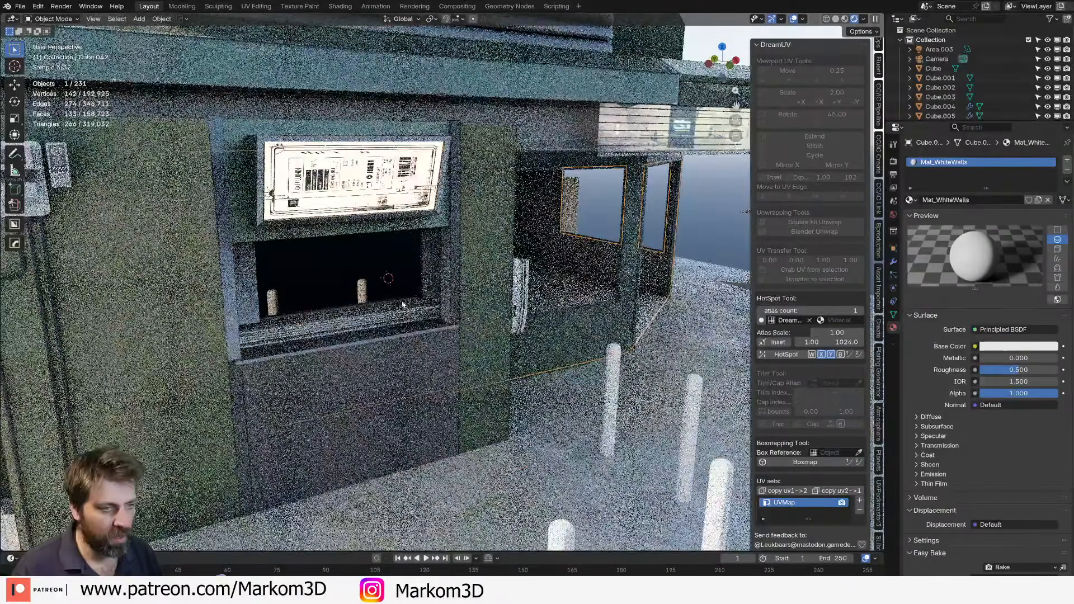
click(432, 299)
scroll(432, 299, down, 4)
middle_drag(432, 299, 330, 313)
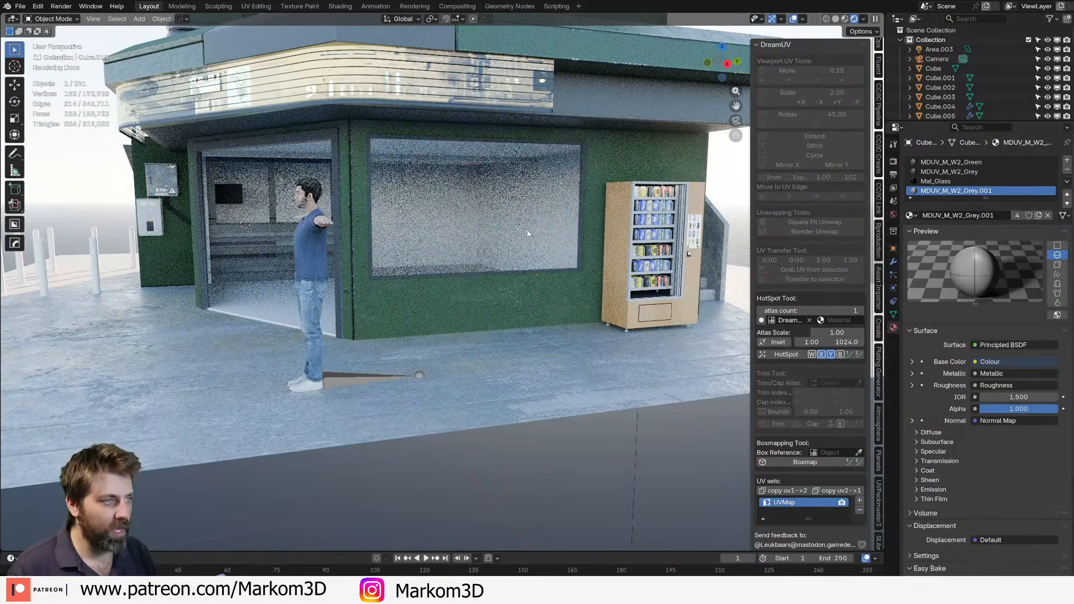
shift+middle_drag(528, 234, 444, 297)
scroll(411, 289, up, 2)
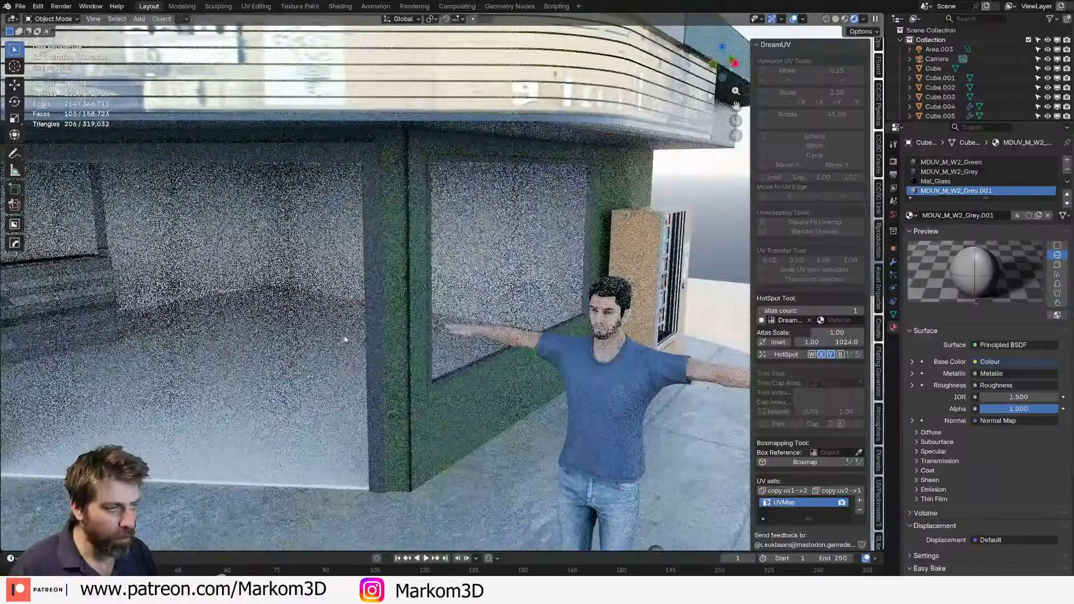
scroll(358, 330, up, 6)
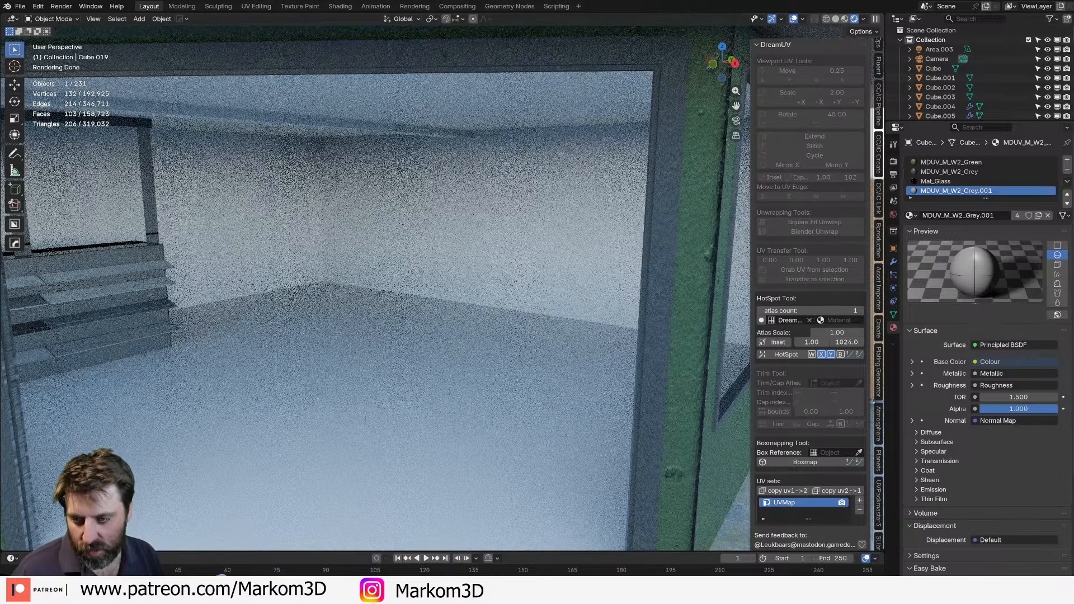
Switch to File Explorer, return to the Markom3DWorkingFile folder and open 143_ScifiStreetView.blend from its project folder.
key(alt+Tab)
click(391, 487)
key(alt+Left)
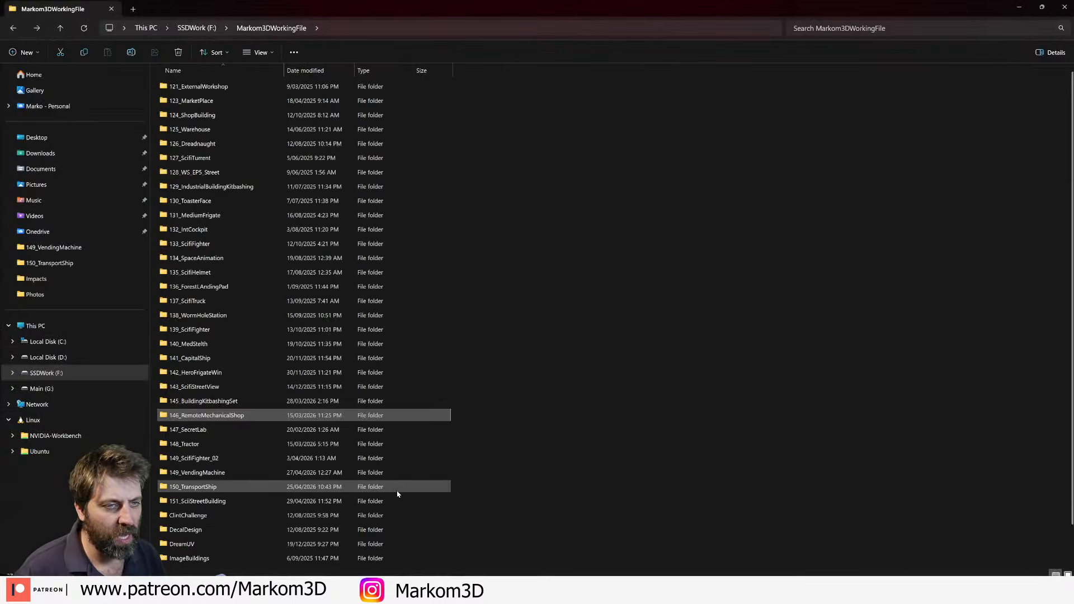
double_click(216, 387)
double_click(248, 89)
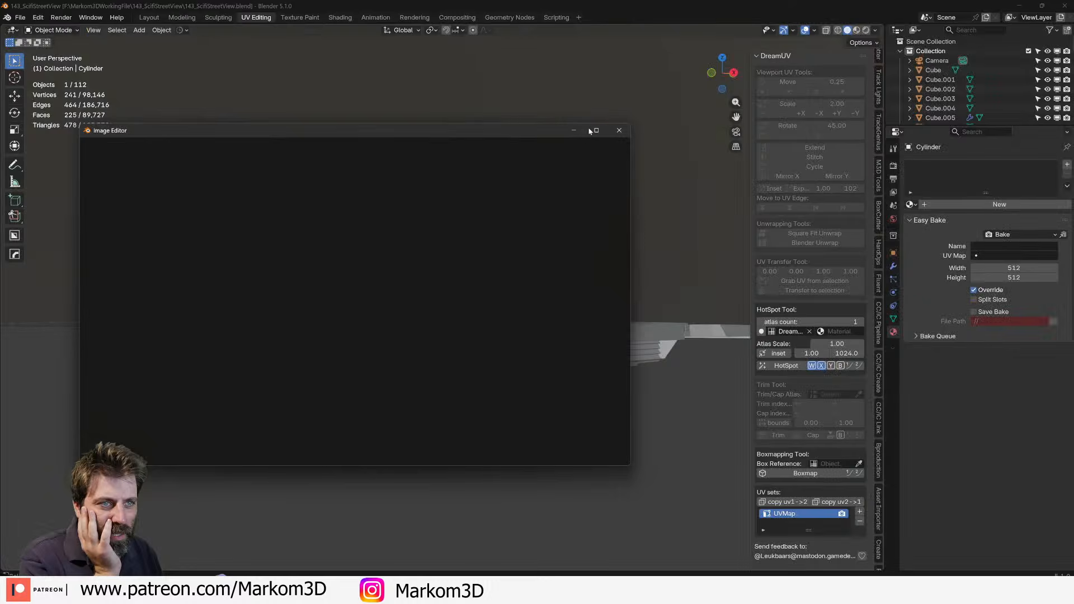
Close the empty Image Editor window, look over the street scene's buildings and close that project.
click(618, 130)
scroll(593, 351, up, 5)
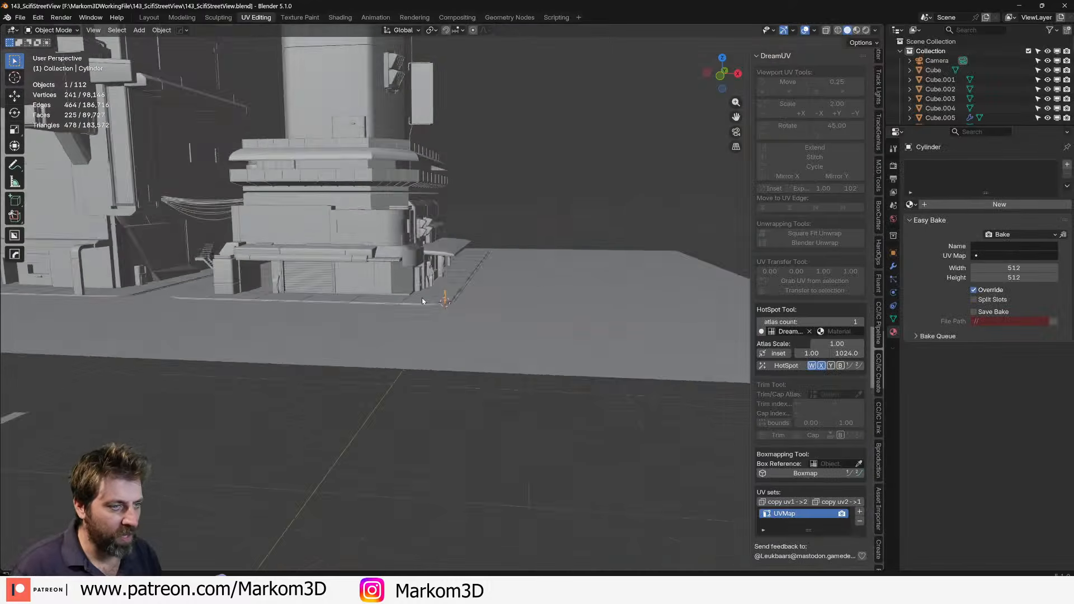
middle_drag(422, 301, 367, 299)
click(1065, 6)
Return to the Markom3DWorkingFile folder and open 123_MarketPlace.blend from the 123_MarketPlace folder.
click(345, 246)
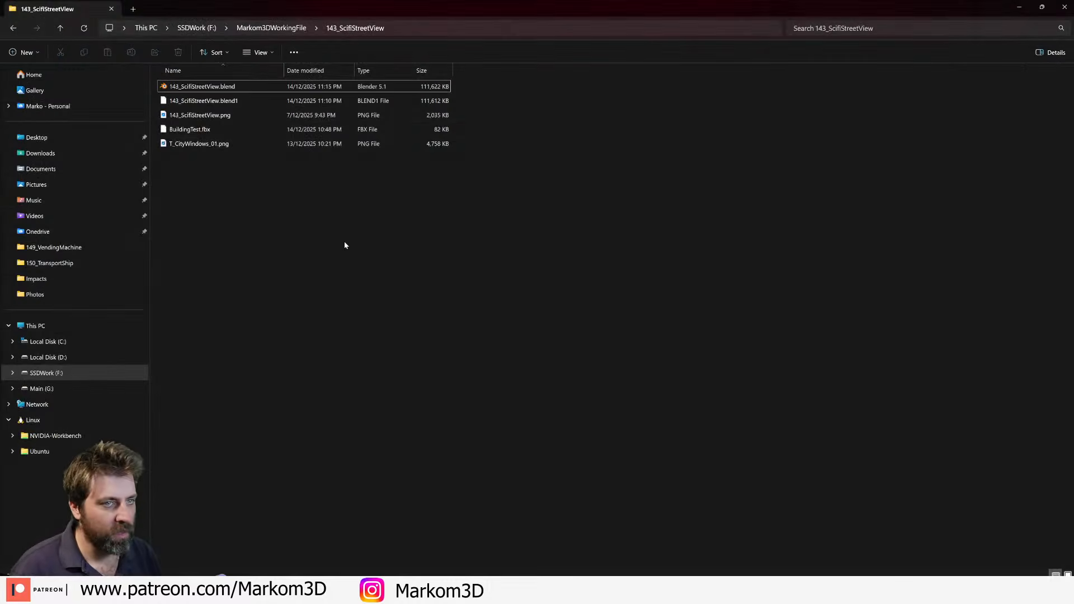
key(alt+Left)
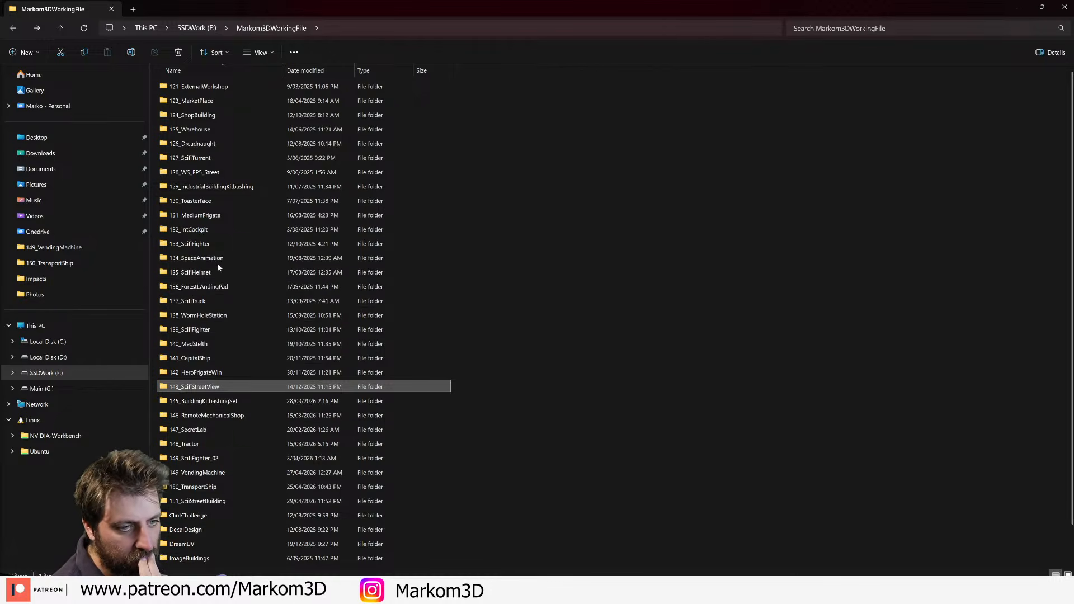
click(216, 190)
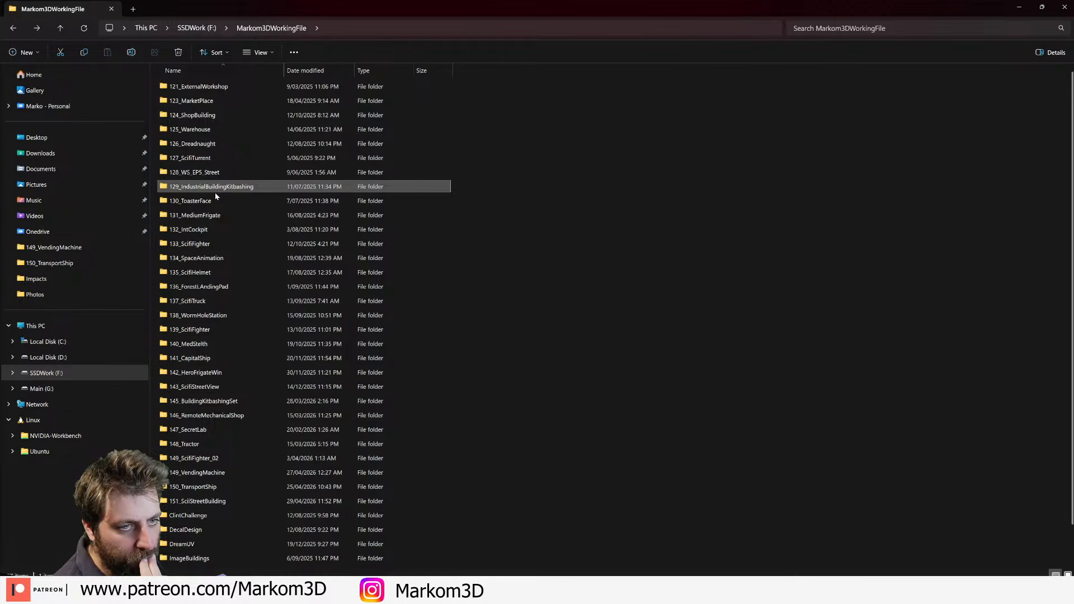
click(202, 101)
double_click(202, 101)
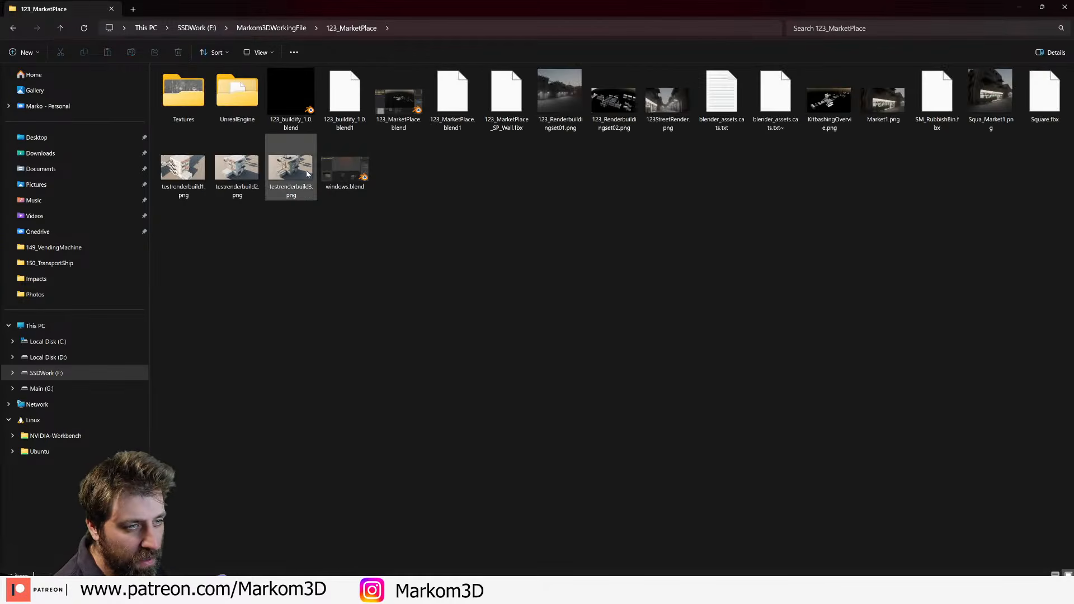
double_click(390, 113)
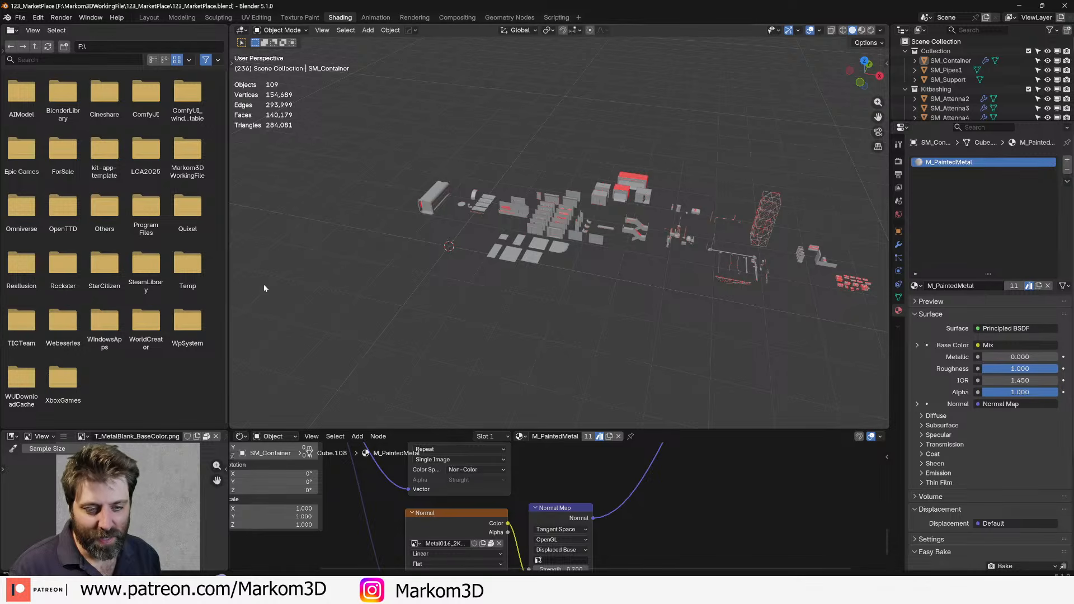
Copy the four vending machines and the shelf unit from the marketplace kitbash objects.
scroll(575, 293, up, 4)
scroll(506, 304, down, 6)
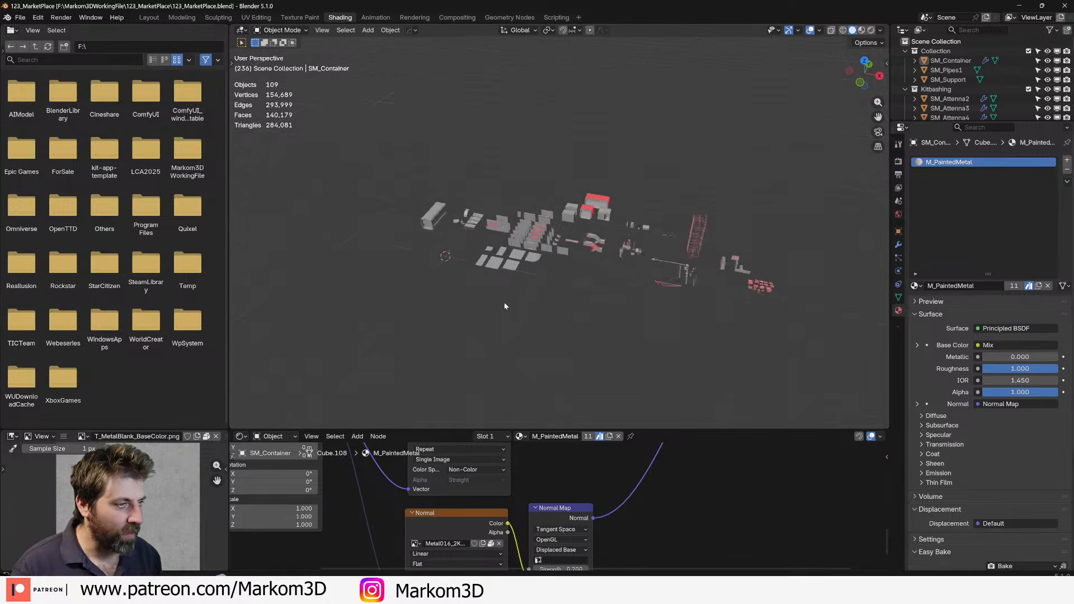
middle_drag(550, 307, 505, 328)
scroll(517, 292, up, 5)
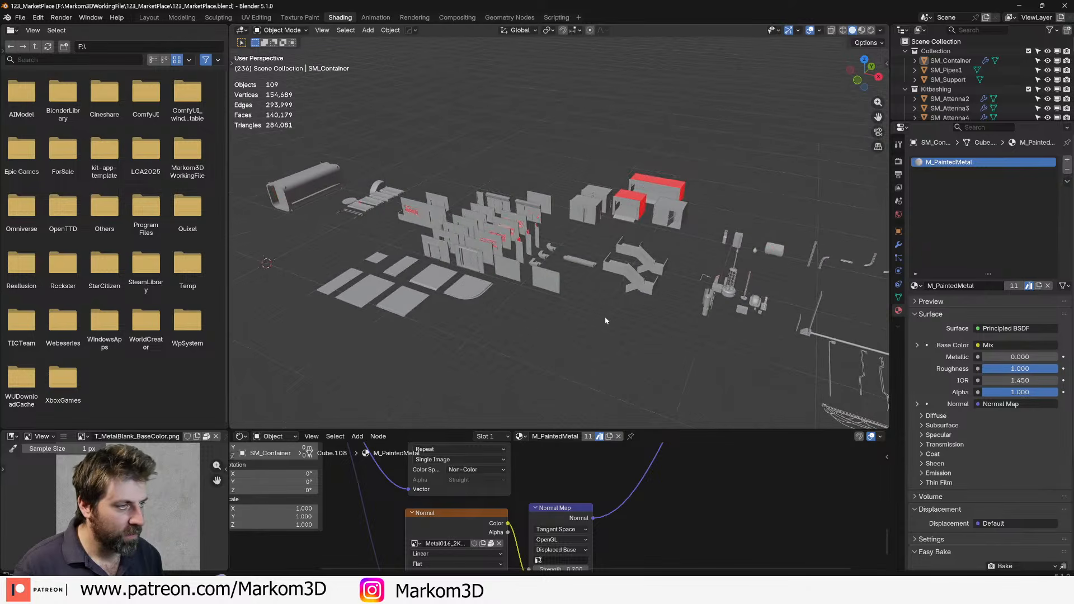
shift+middle_drag(669, 316, 431, 240)
scroll(633, 304, up, 7)
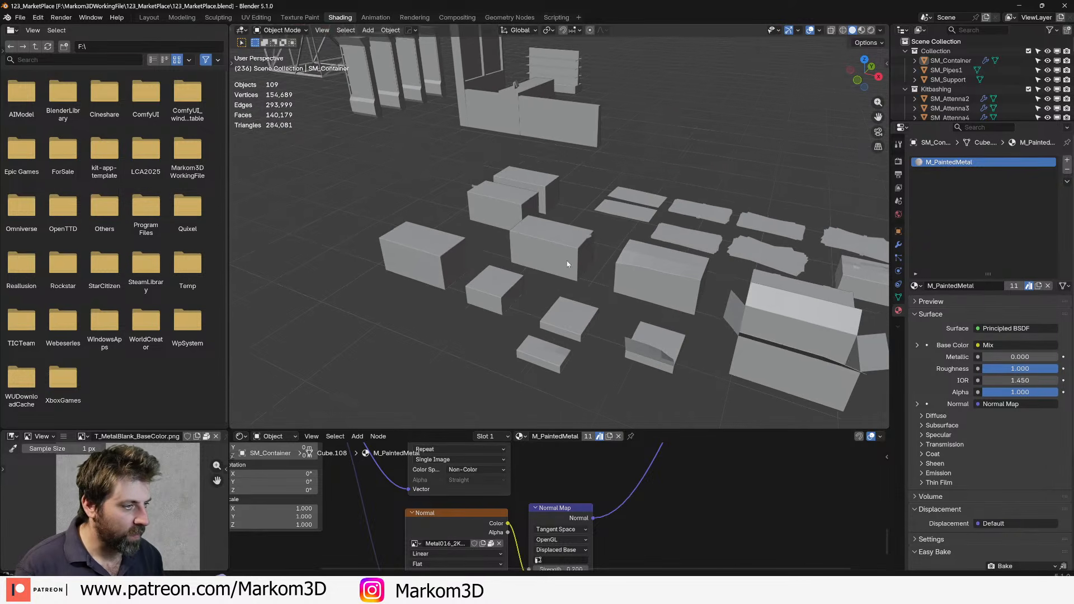
shift+middle_drag(425, 115, 450, 236)
click(424, 336)
shift+click(446, 317)
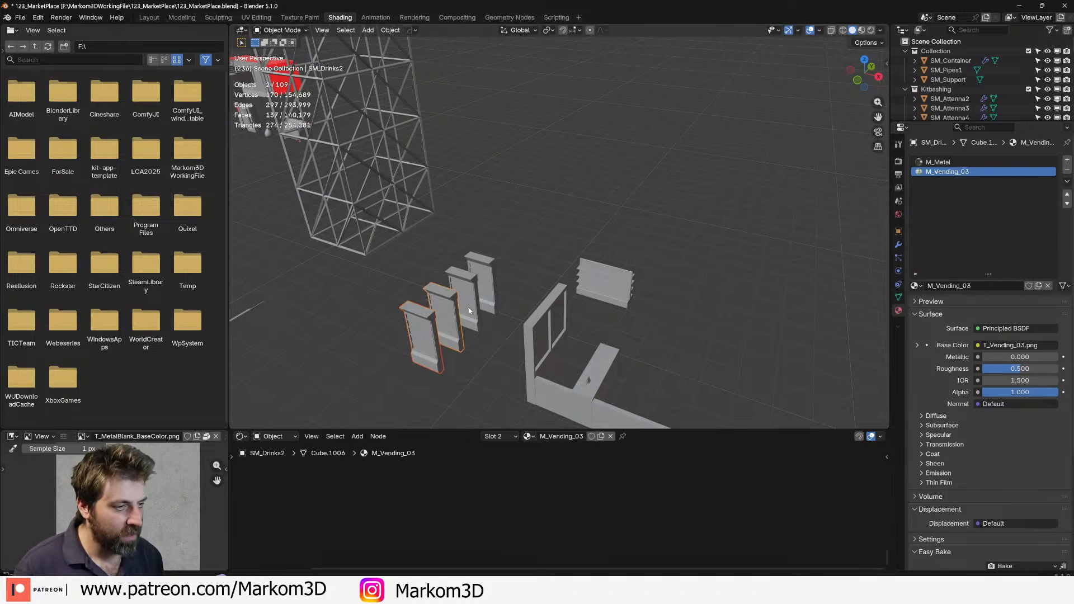
shift+click(466, 299)
shift+click(486, 283)
shift+middle_drag(551, 337, 532, 245)
shift+click(583, 196)
scroll(459, 272, down, 3)
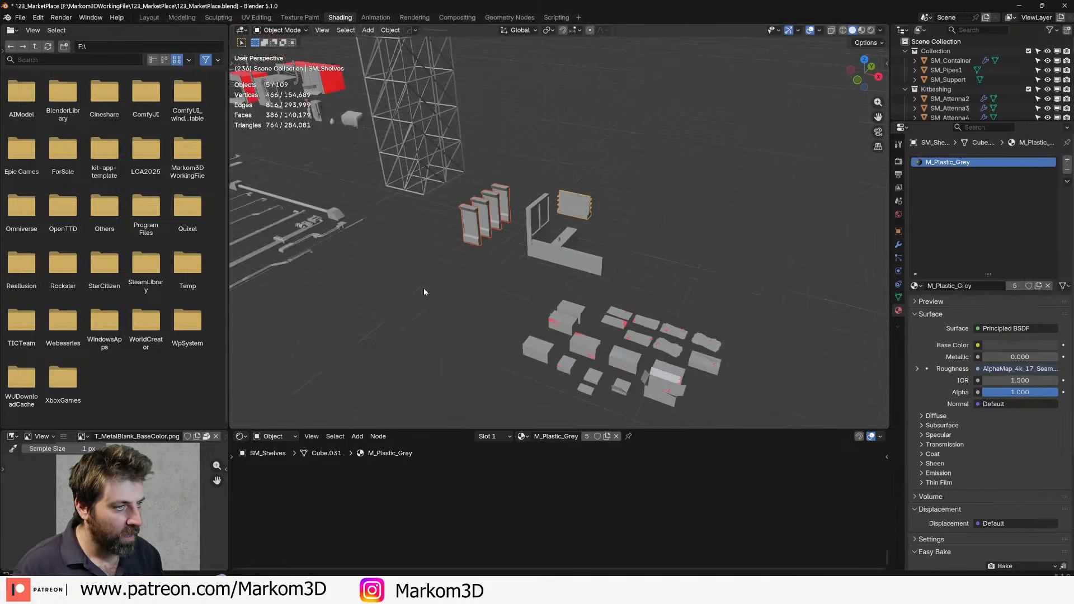
key(ctrl+c)
Examine the cardboard boxes and the vending machine fronts in rendered shading.
shift+middle_drag(408, 300, 774, 299)
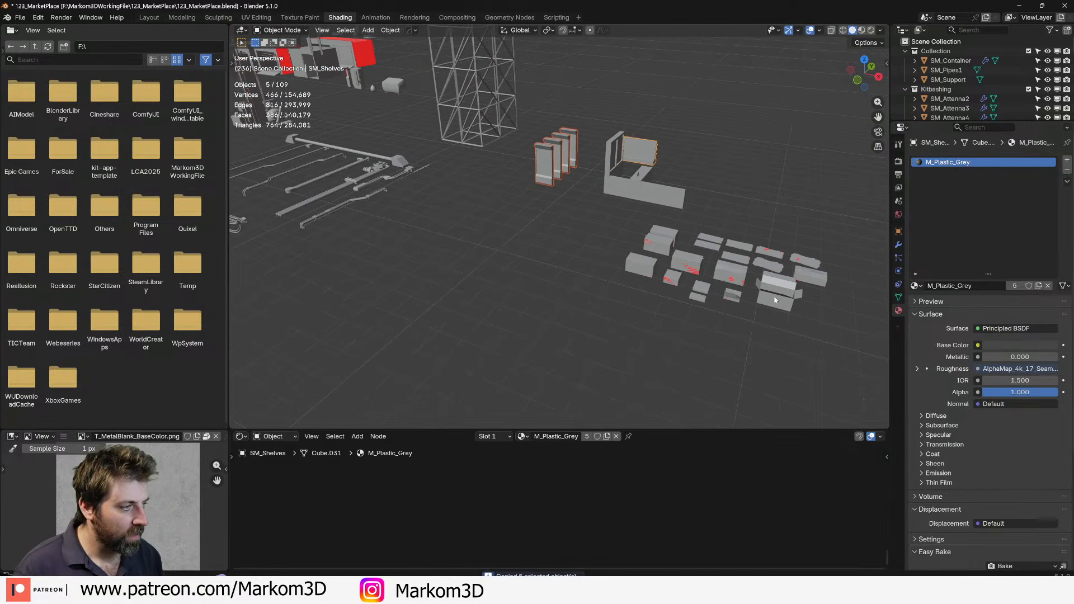
shift+middle_drag(670, 249, 607, 250)
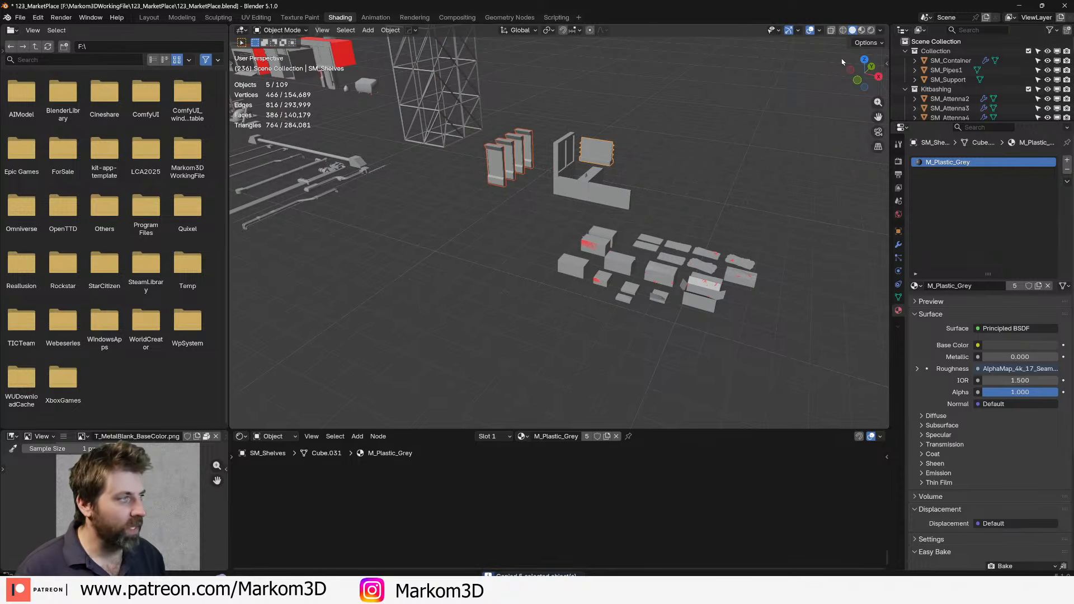
key(z)
key(8)
scroll(683, 270, up, 8)
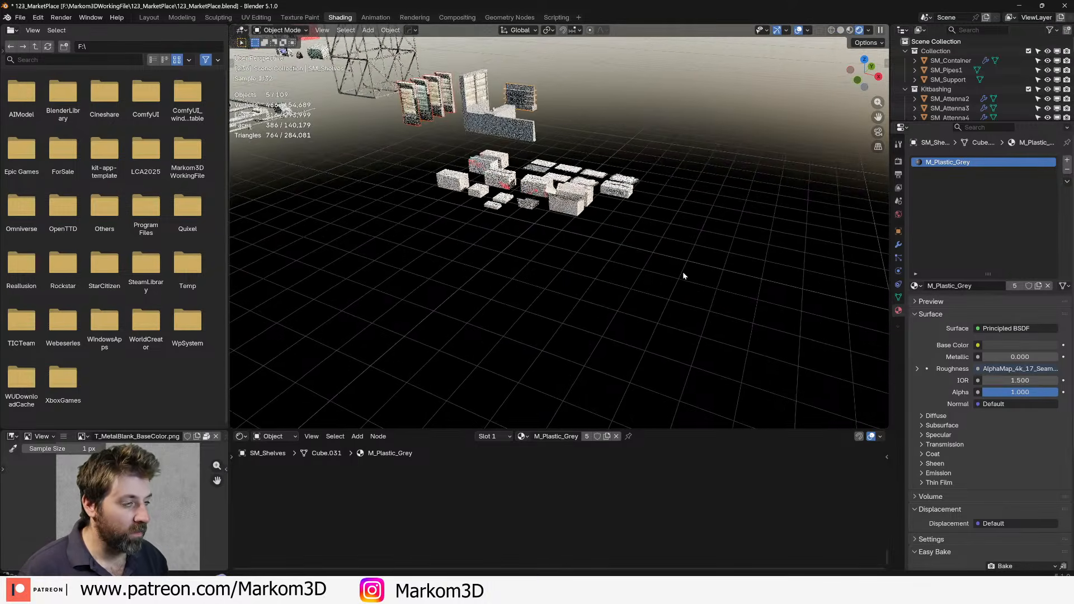
click(808, 30)
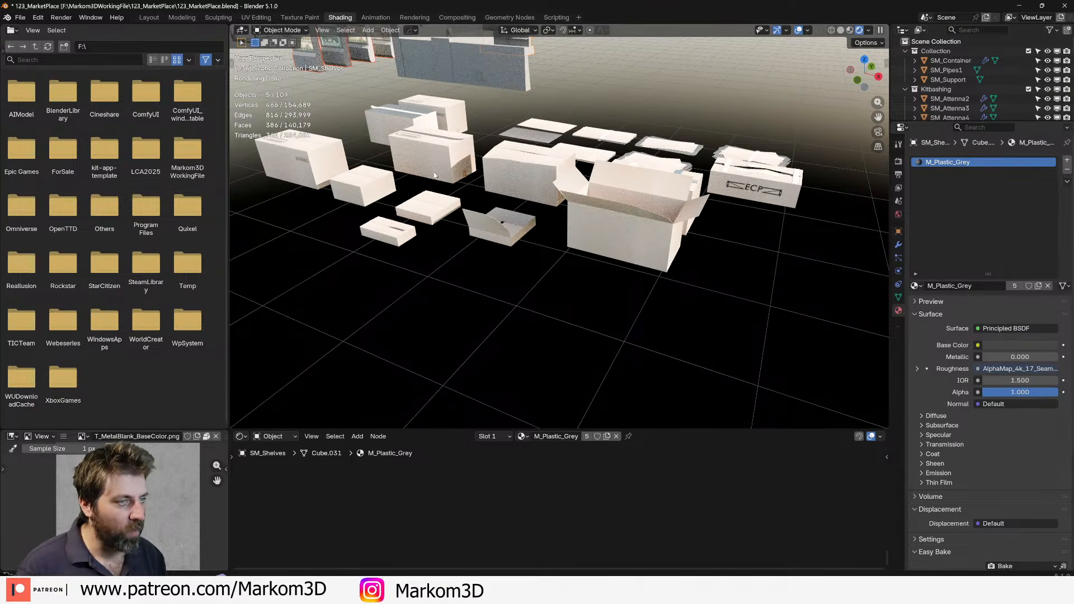
scroll(431, 187, down, 6)
scroll(549, 209, up, 4)
shift+middle_drag(427, 192, 635, 211)
scroll(554, 246, up, 5)
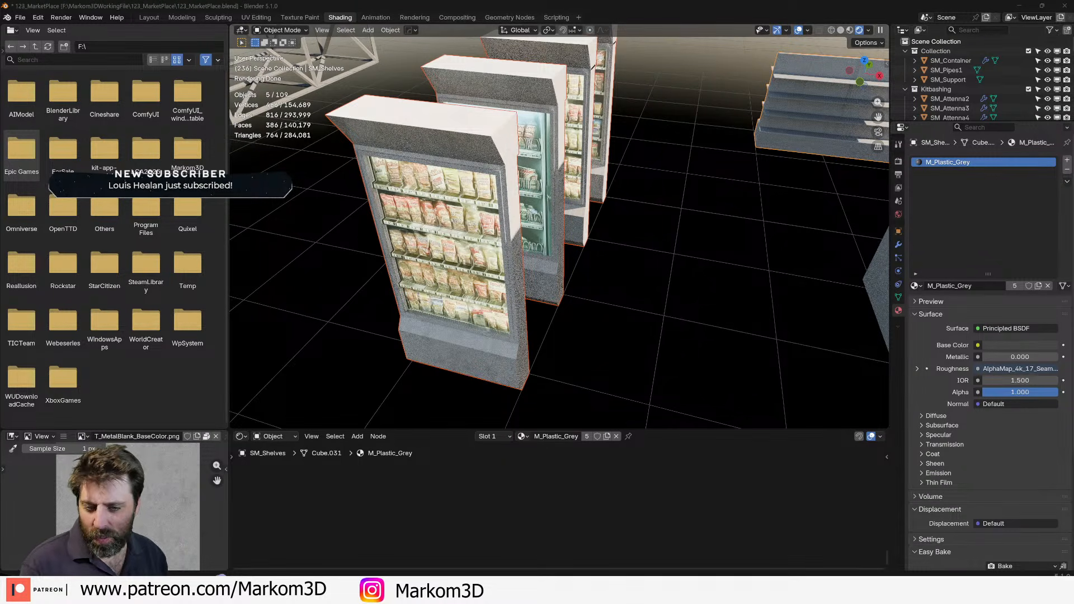
Switch to the browser to check the channel's live subscriber count, and return to the marketplace project.
key(alt+Tab)
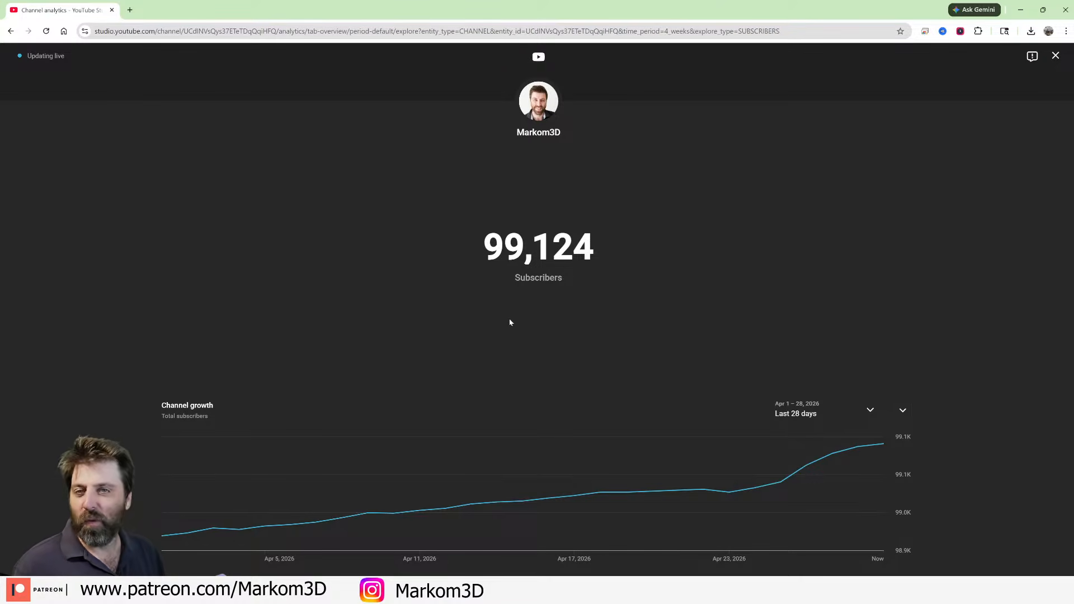
key(alt+Tab)
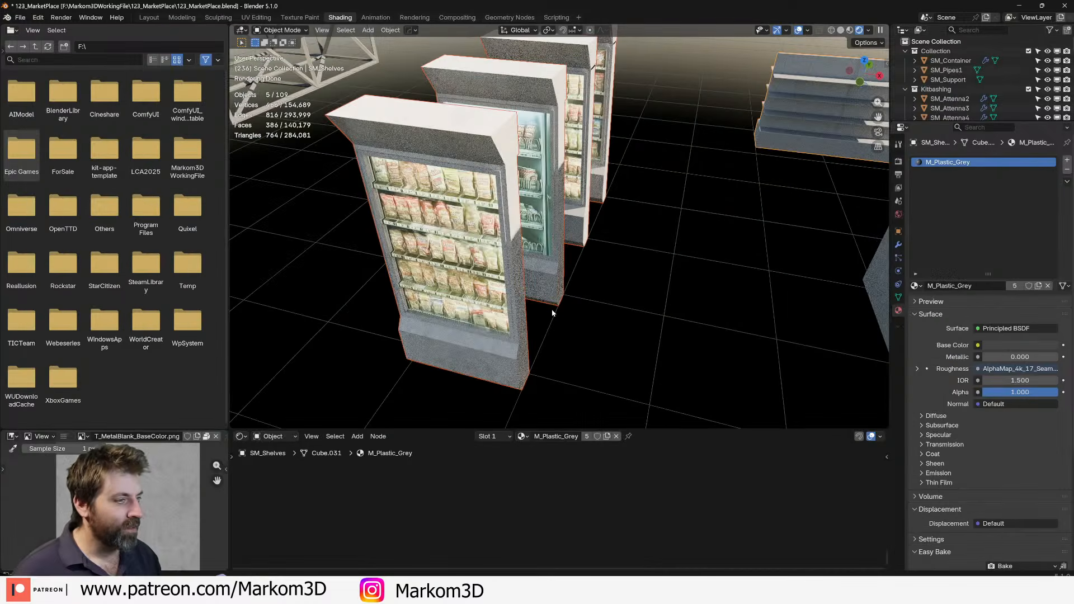
Select only the four vending machines, leaving out the shelf unit, and copy them.
scroll(480, 335, down, 6)
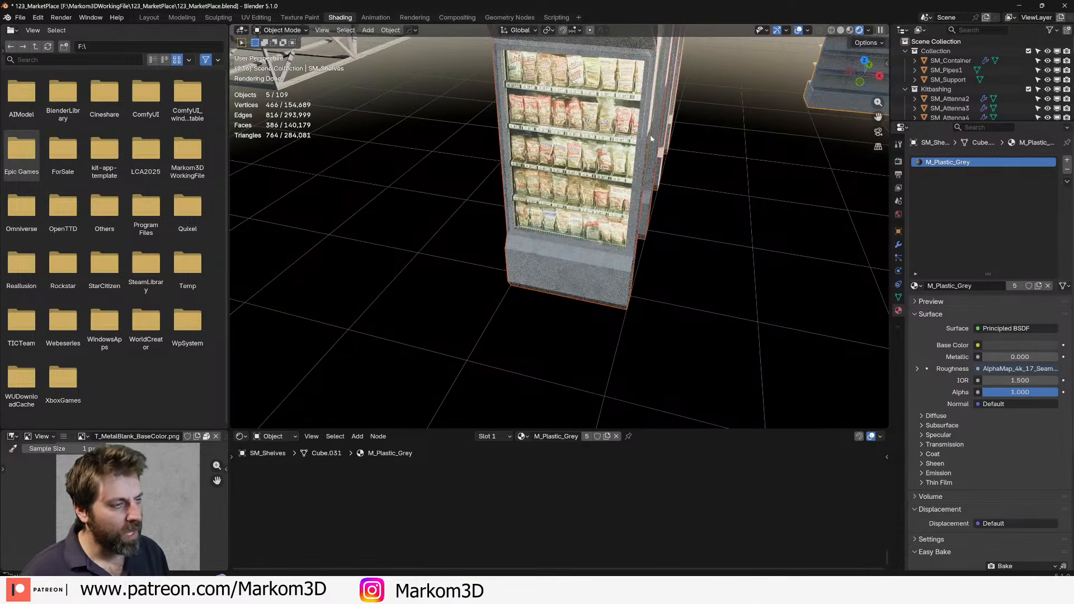
click(573, 194)
shift+click(578, 171)
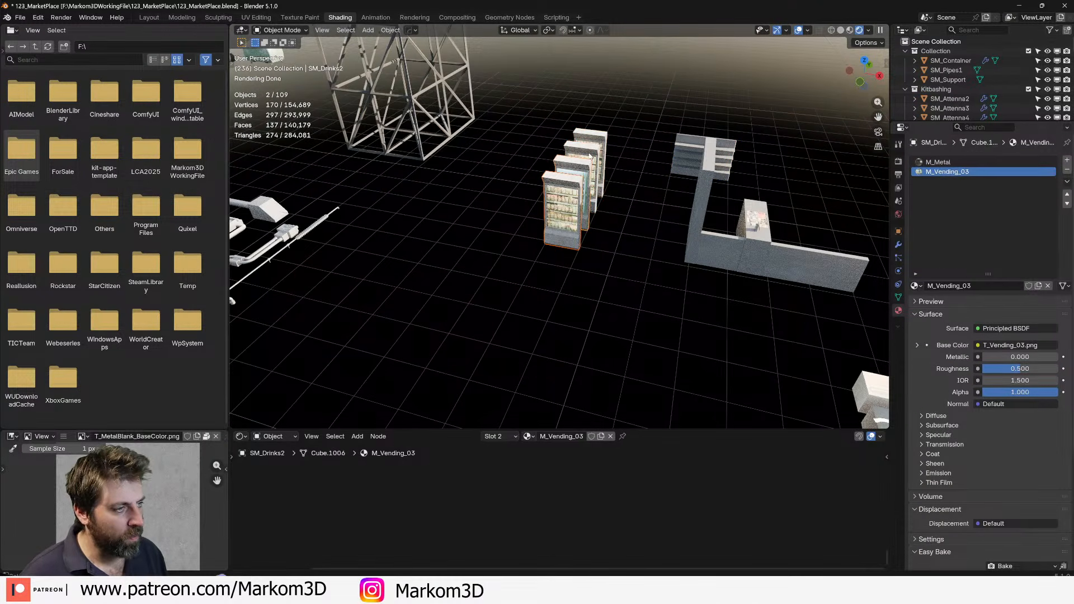
shift+click(587, 154)
shift+click(595, 141)
key(ctrl+c)
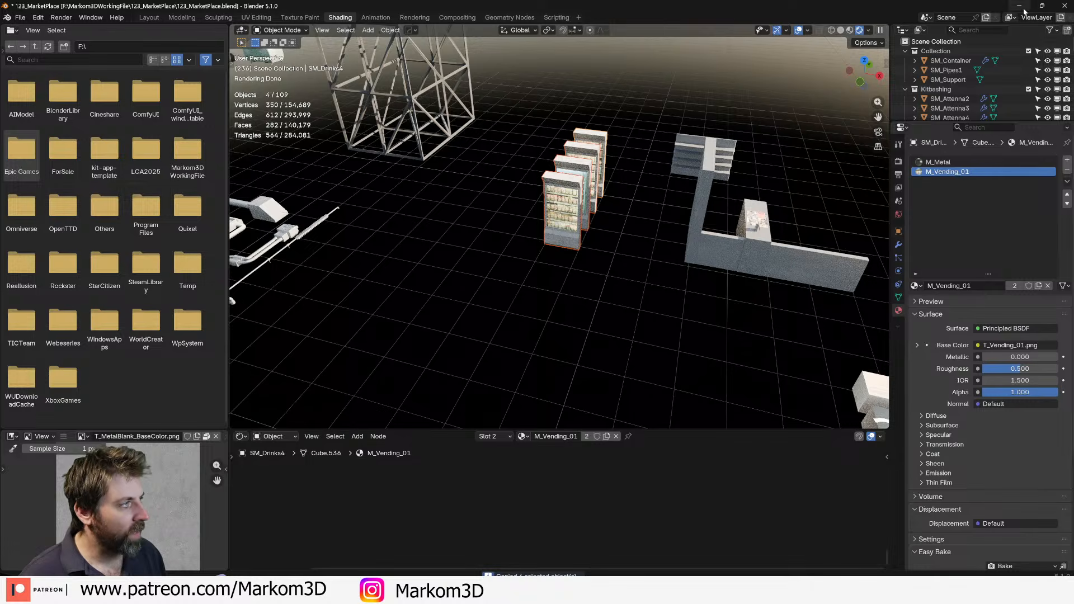
Return the marketplace viewport to solid shading and switch to the shop building project.
click(1019, 7)
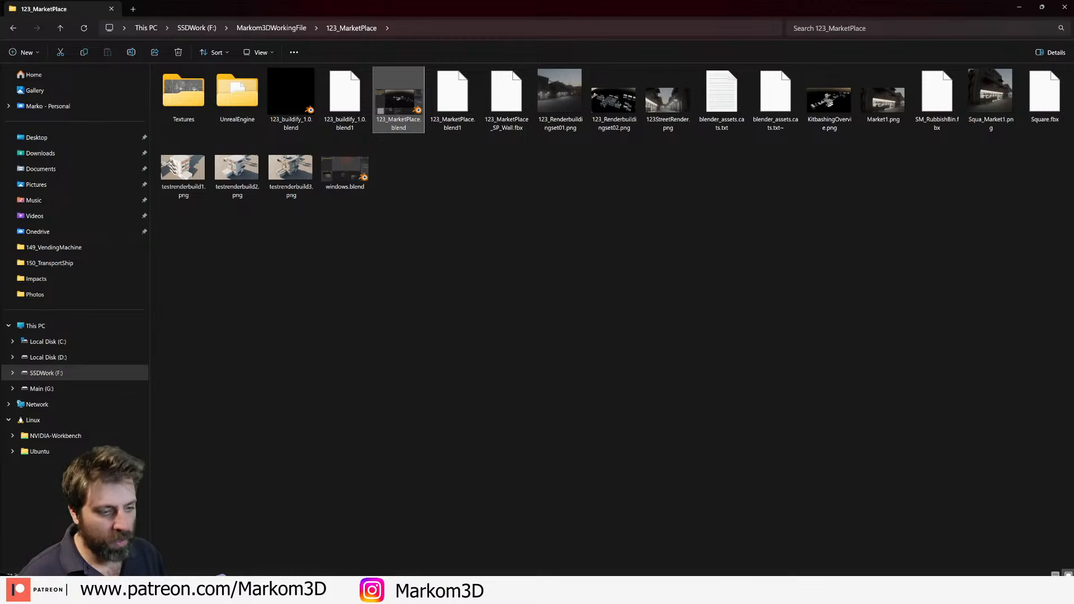
click(253, 591)
click(302, 544)
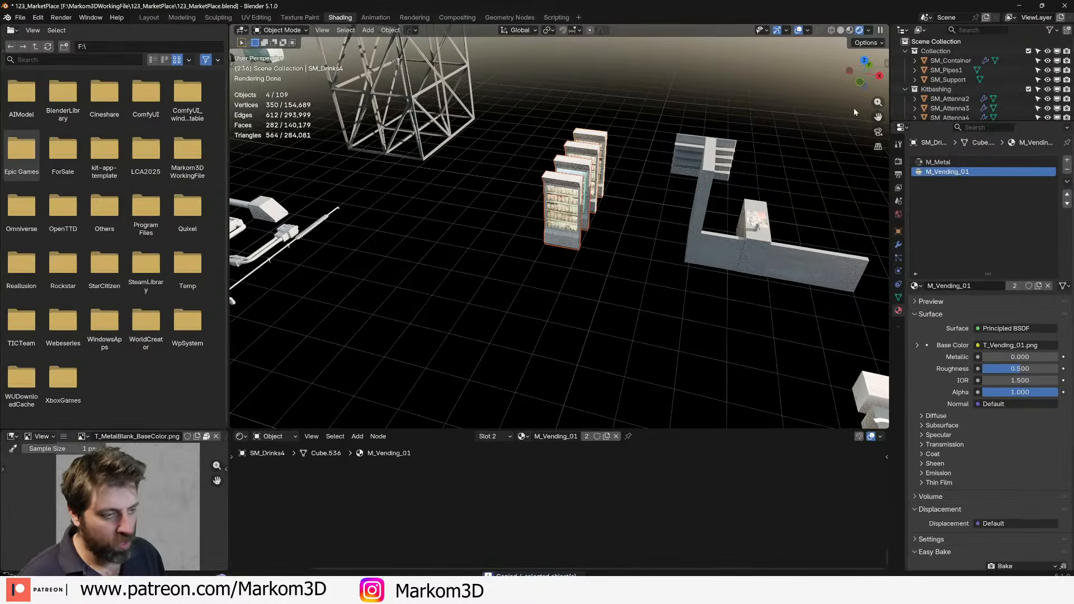
click(852, 30)
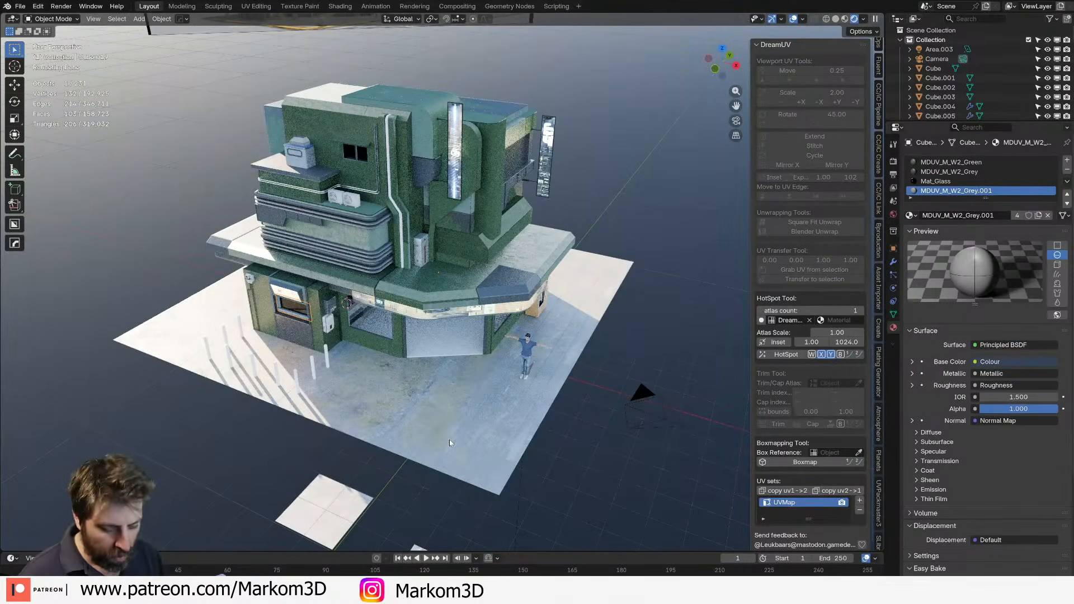
Paste the four vending machines into the shop scene and move them along the ground plane.
key(ctrl+v)
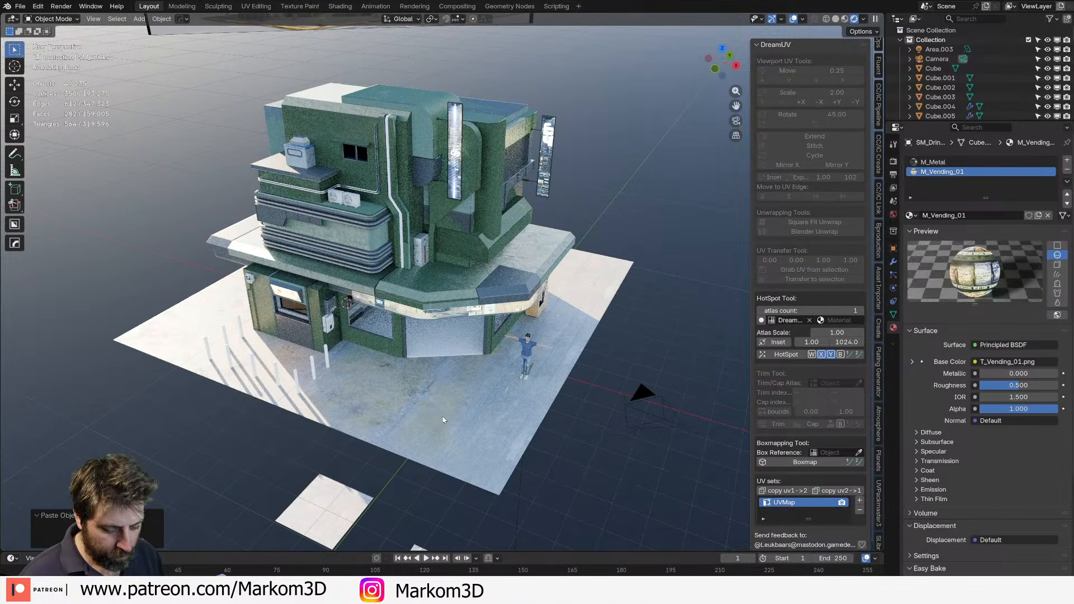
key(g)
key(shift+z)
click(569, 415)
scroll(565, 411, down, 7)
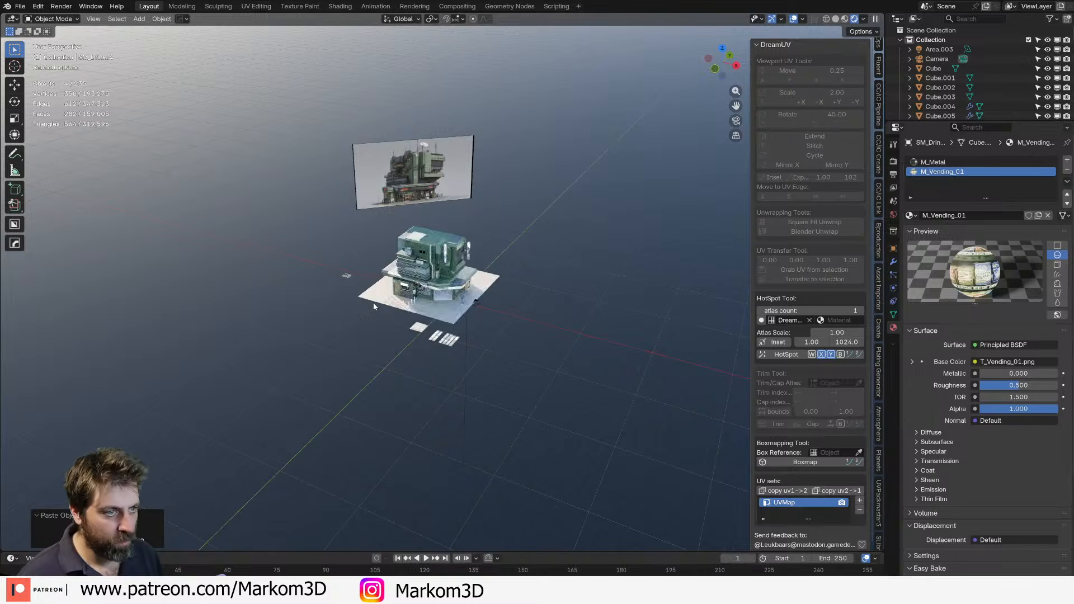
scroll(373, 302, up, 4)
key(g)
key(x)
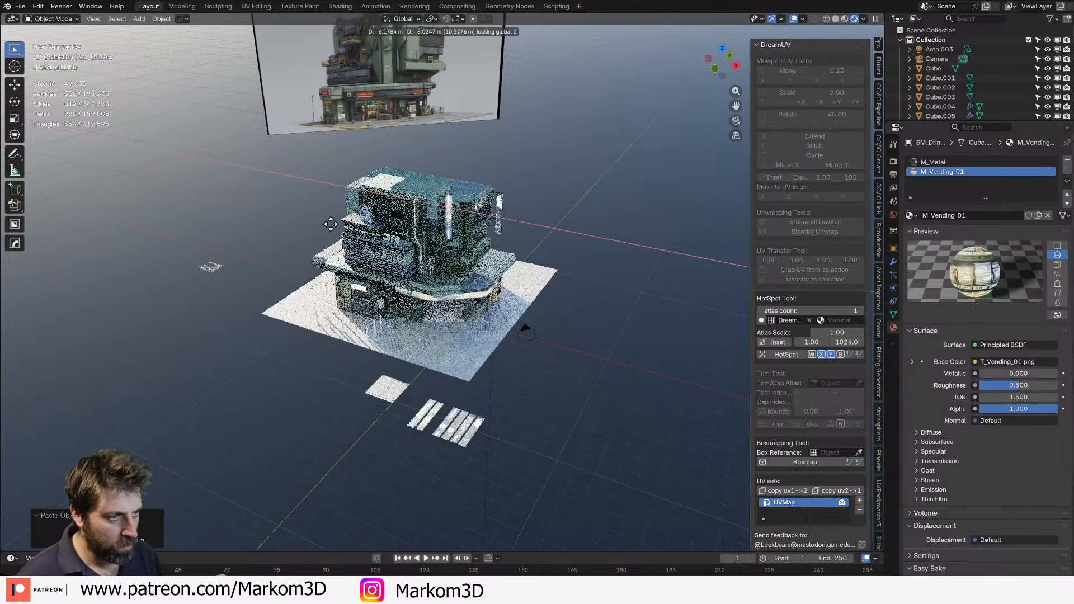
right_click(477, 318)
Move the four vending machines into empty space away from the building and frame them up close.
scroll(477, 317, down, 8)
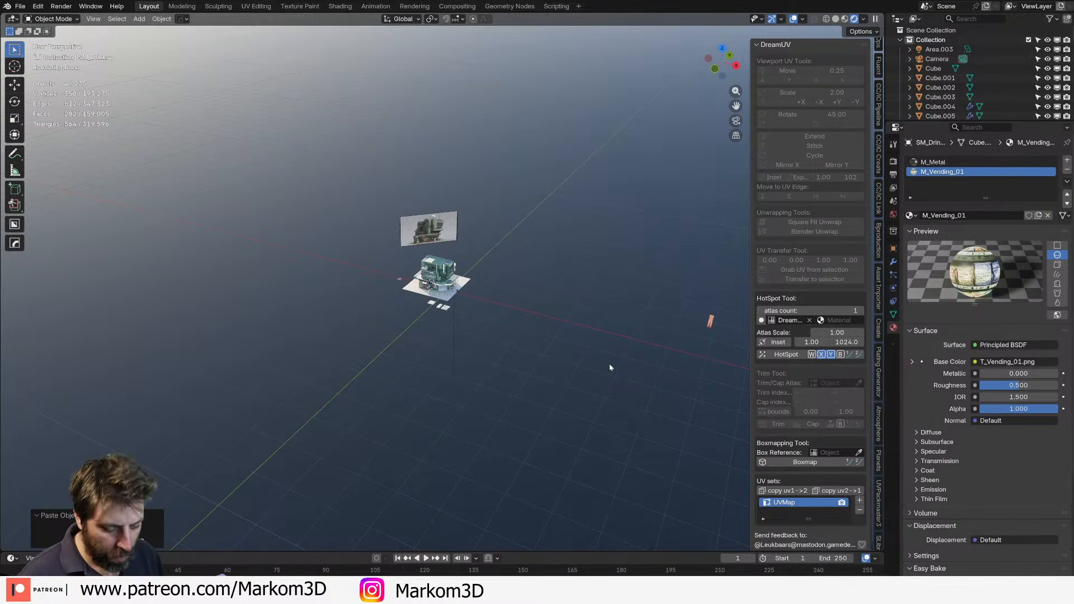
key(g)
click(168, 321)
key(KP_Decimal)
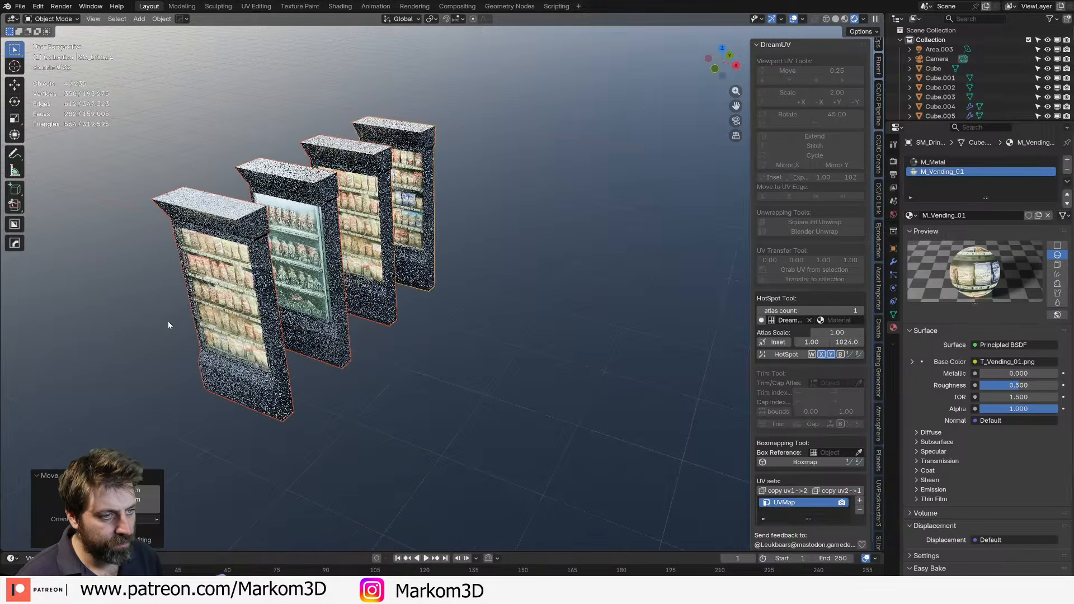
scroll(168, 321, up, 1)
shift+middle_drag(414, 299, 486, 286)
scroll(443, 301, up, 1)
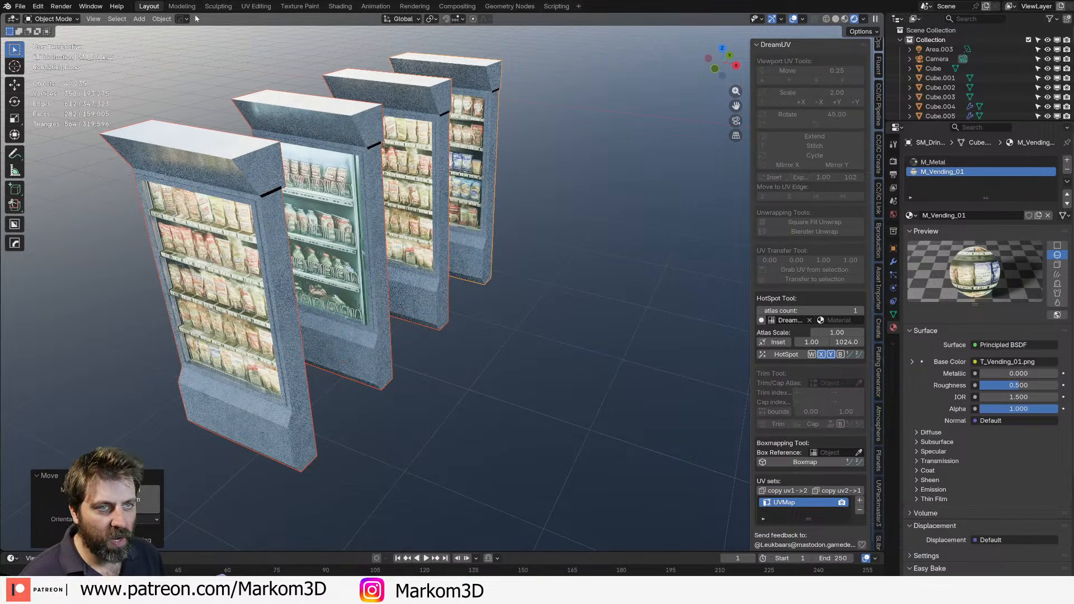
Open the Shading workspace, focus on the pasted vending machines and inspect their materials and product displays.
click(258, 6)
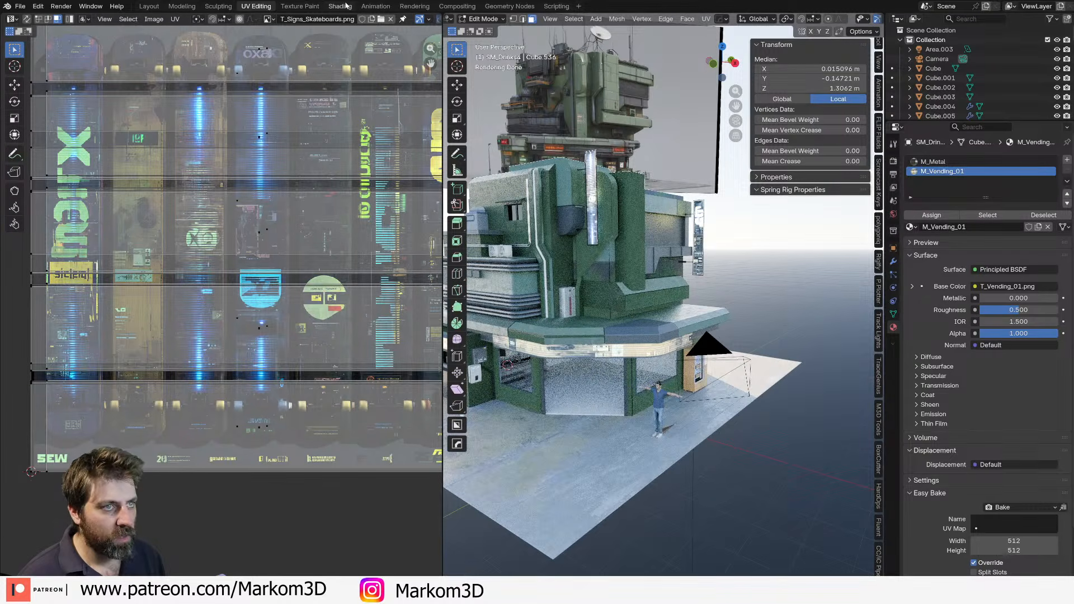
key(ctrl+Page_Down)
key(ctrl+Page_Down)
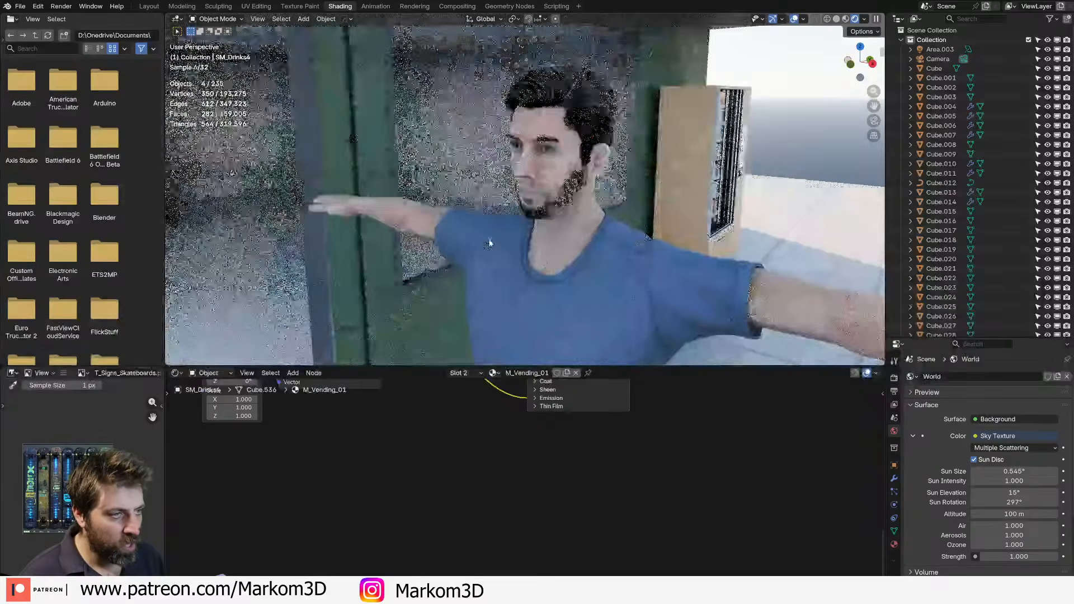
scroll(492, 241, down, 6)
key(KP_Divide)
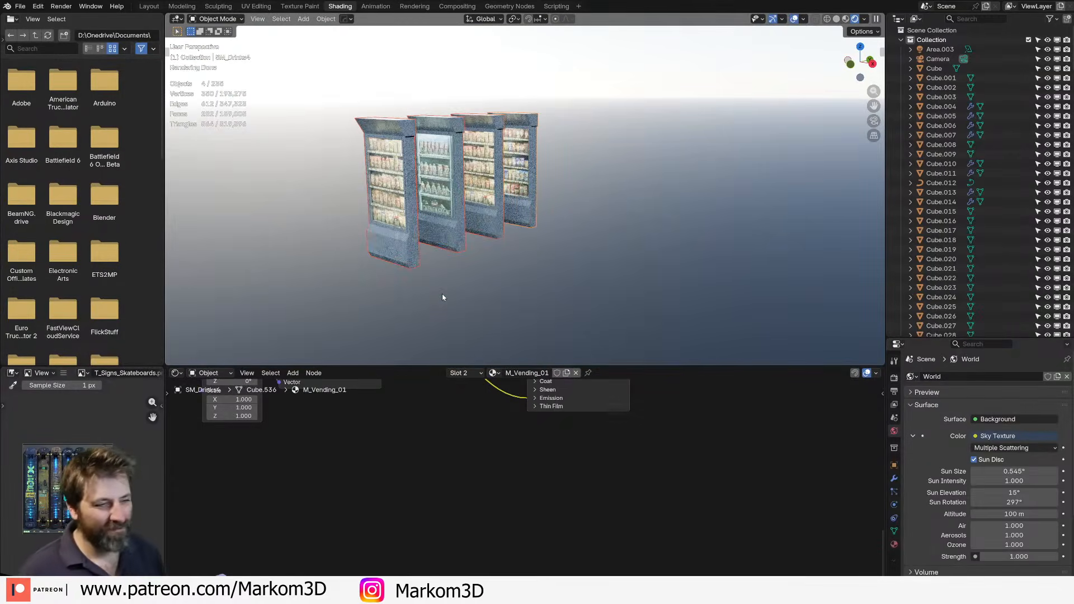
click(428, 247)
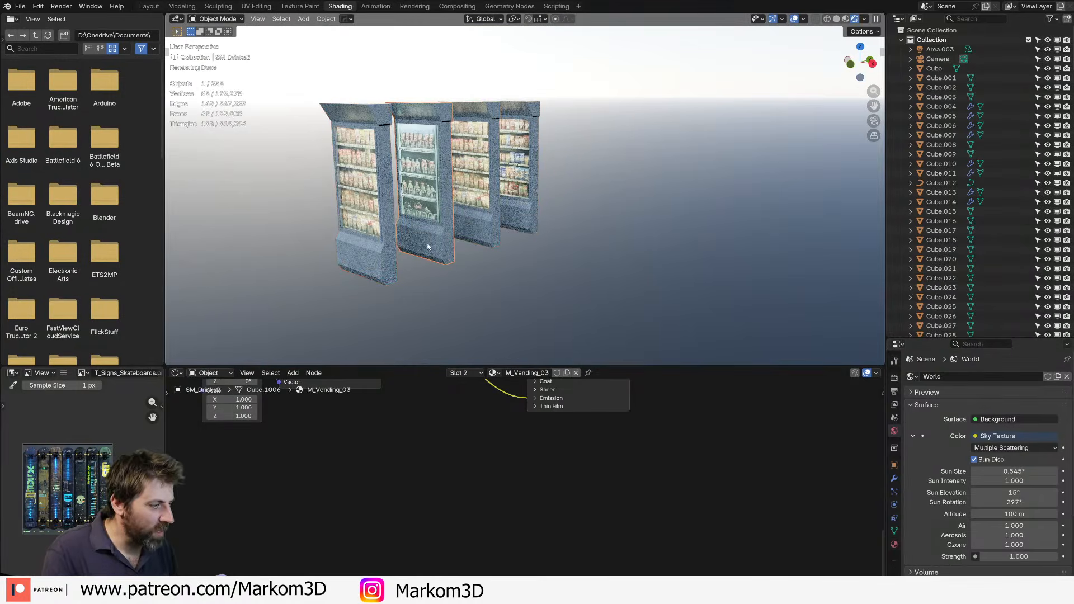
click(894, 545)
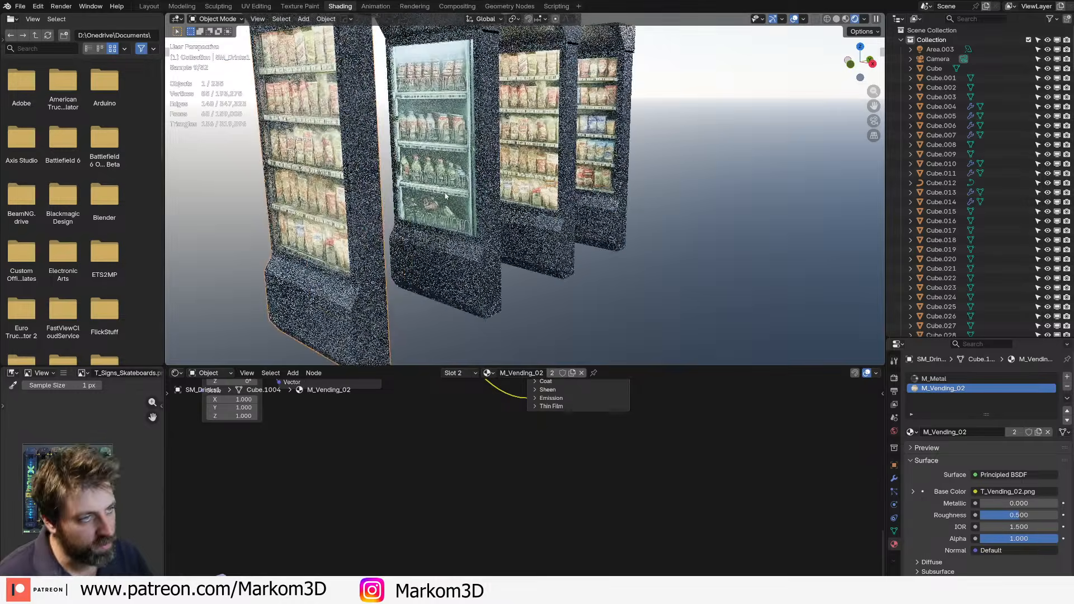
middle_drag(446, 196, 404, 242)
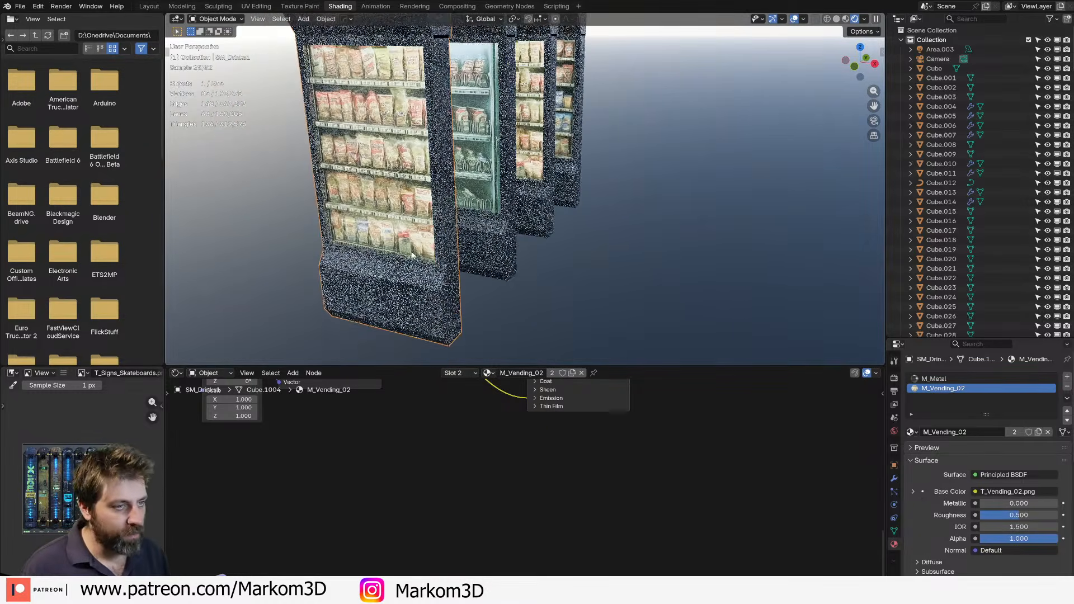
scroll(353, 218, up, 3)
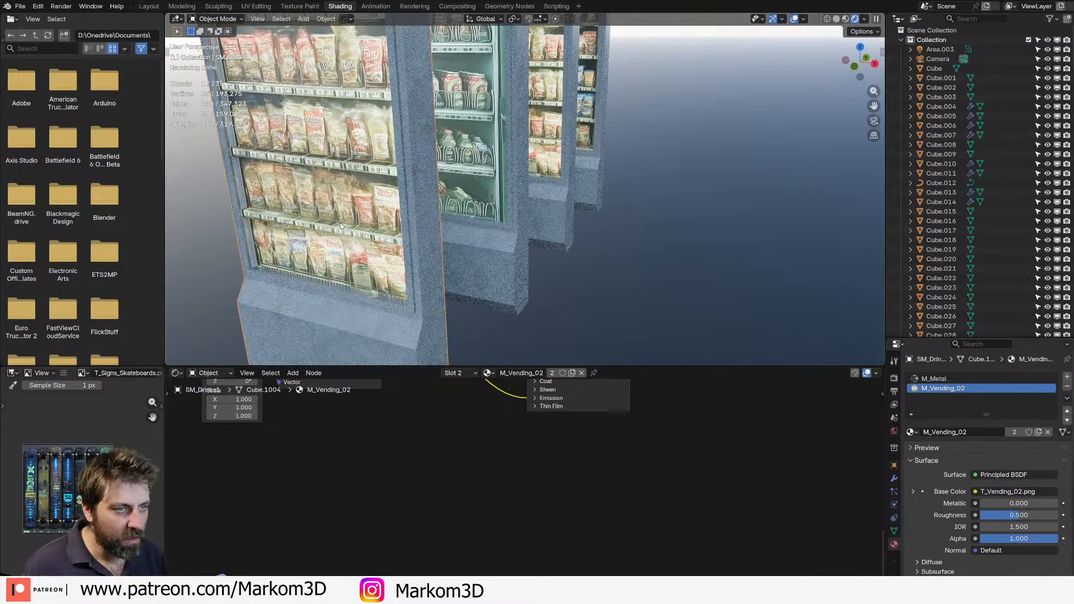
middle_drag(341, 225, 347, 256)
middle_drag(619, 154, 562, 219)
scroll(517, 271, up, 1)
Assign the M_Metal material to the shelf faces inside the third vending machine's display.
click(517, 269)
scroll(518, 266, up, 1)
key(Tab)
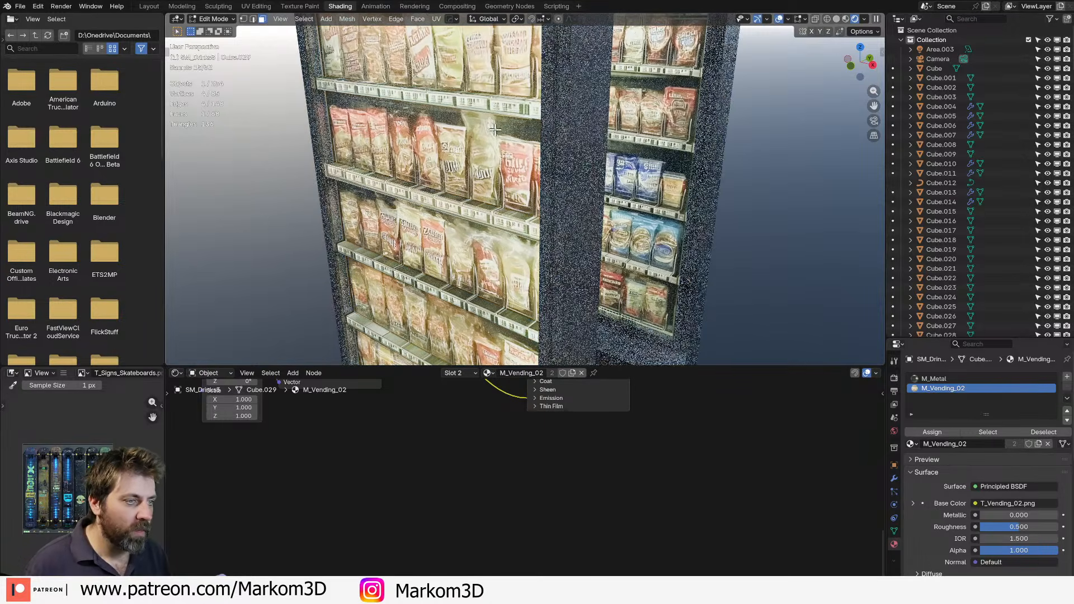
middle_drag(493, 219, 550, 155)
key(ctrl+KP_Add)
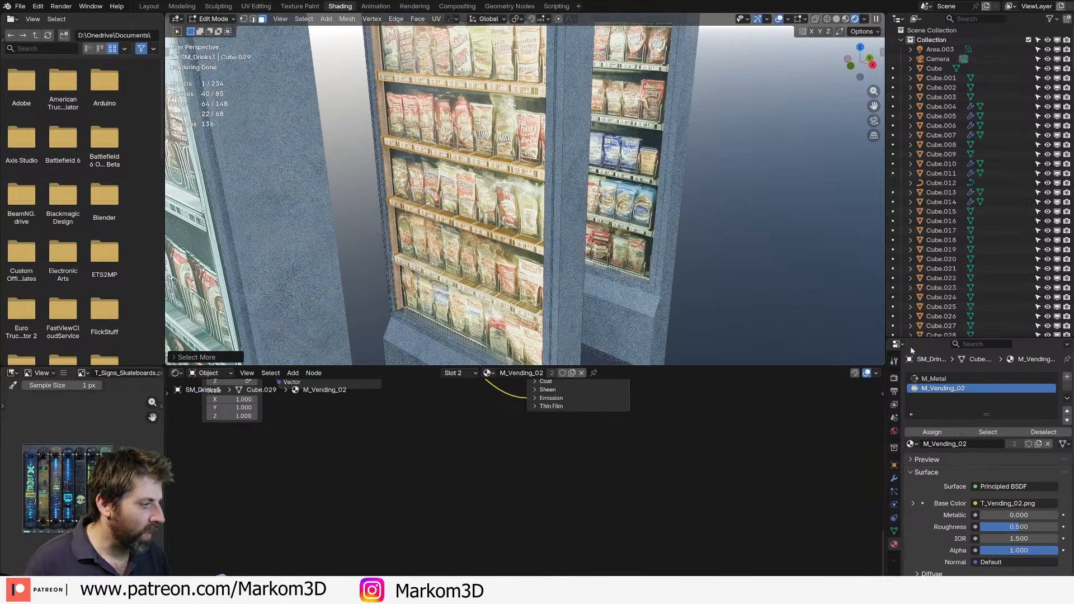
click(945, 379)
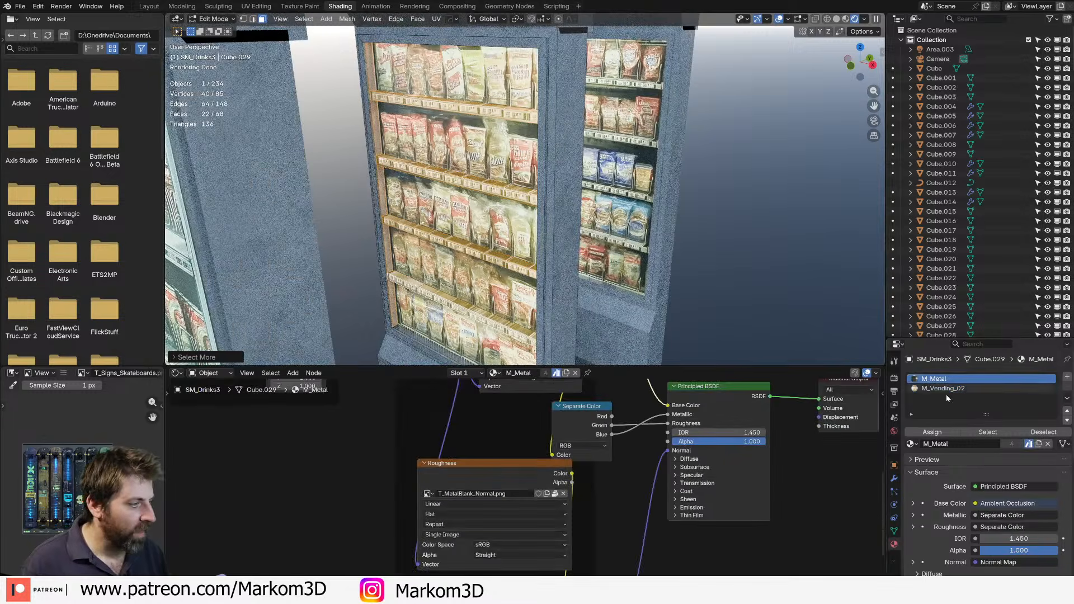
click(935, 434)
mouse_move(576, 314)
middle_down()
mouse_move(587, 280)
mouse_move(614, 273)
mouse_move(593, 301)
middle_up()
key(Tab)
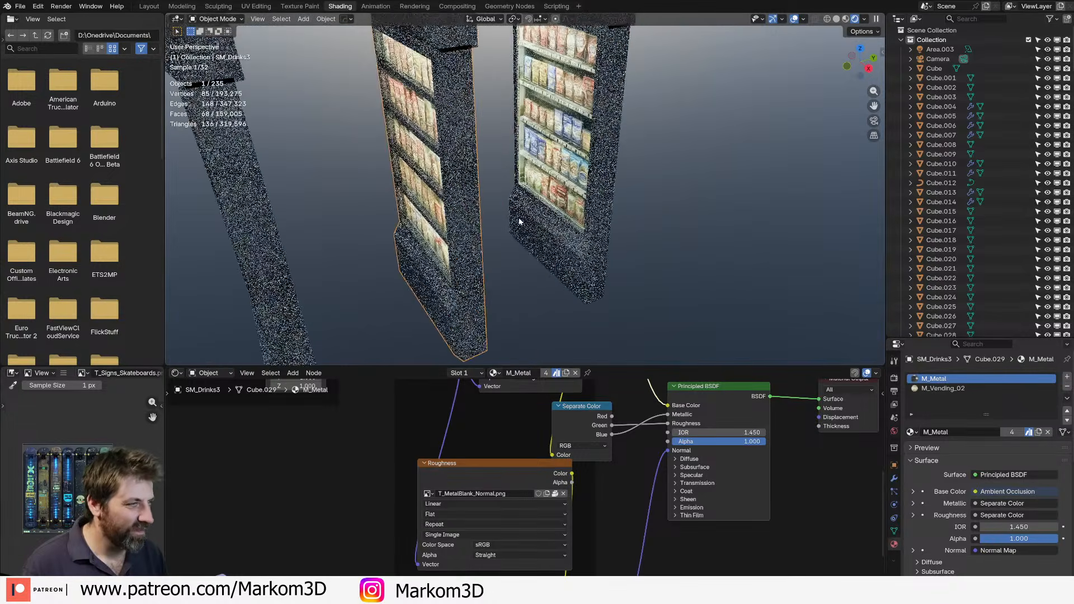
Assign the M_Metal material to the shelf and frame faces around the product panels of the fourth vending machine.
click(569, 263)
scroll(571, 255, up, 2)
key(Tab)
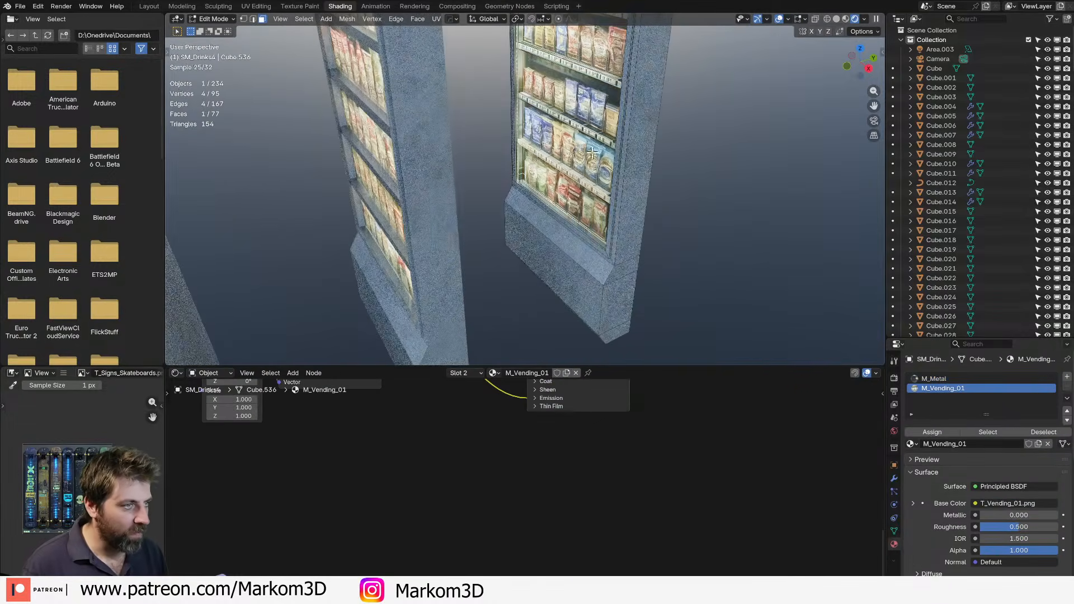
shift+click(603, 75)
shift+middle_drag(604, 75, 609, 142)
key(ctrl+KP_Add)
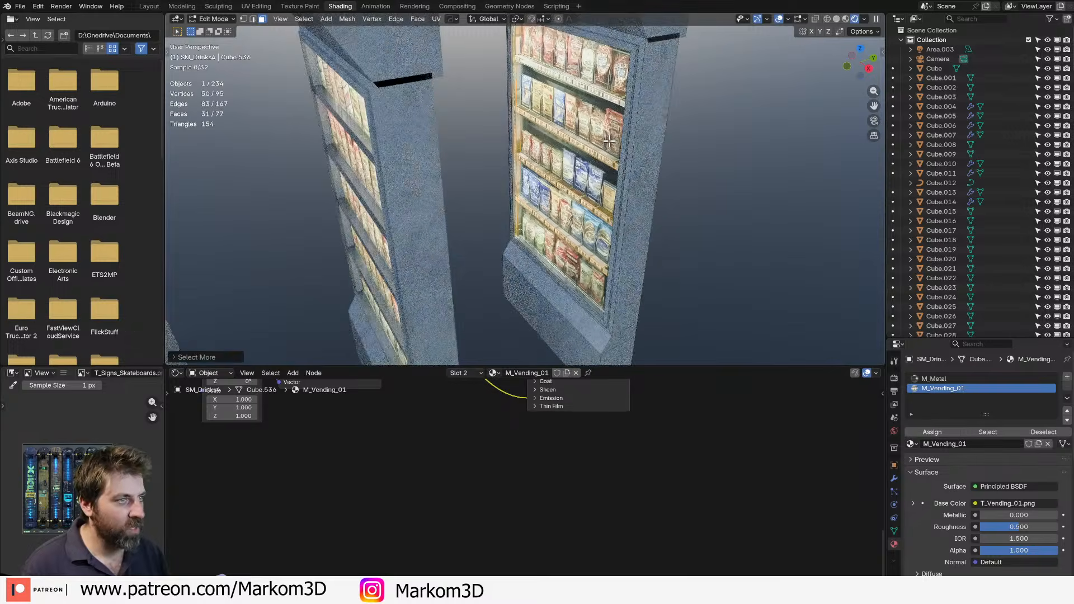
click(934, 379)
click(933, 432)
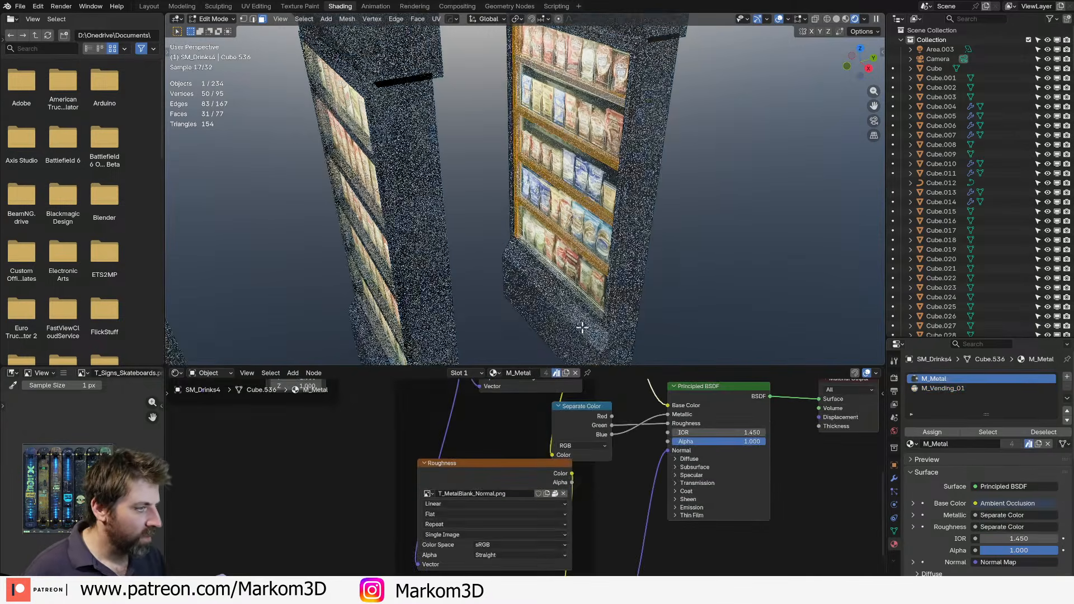
Assign the M_Metal material to the shelf and frame faces around the bottled drinks in the second vending machine.
scroll(648, 245, down, 3)
shift+middle_drag(487, 240, 644, 188)
scroll(587, 224, up, 2)
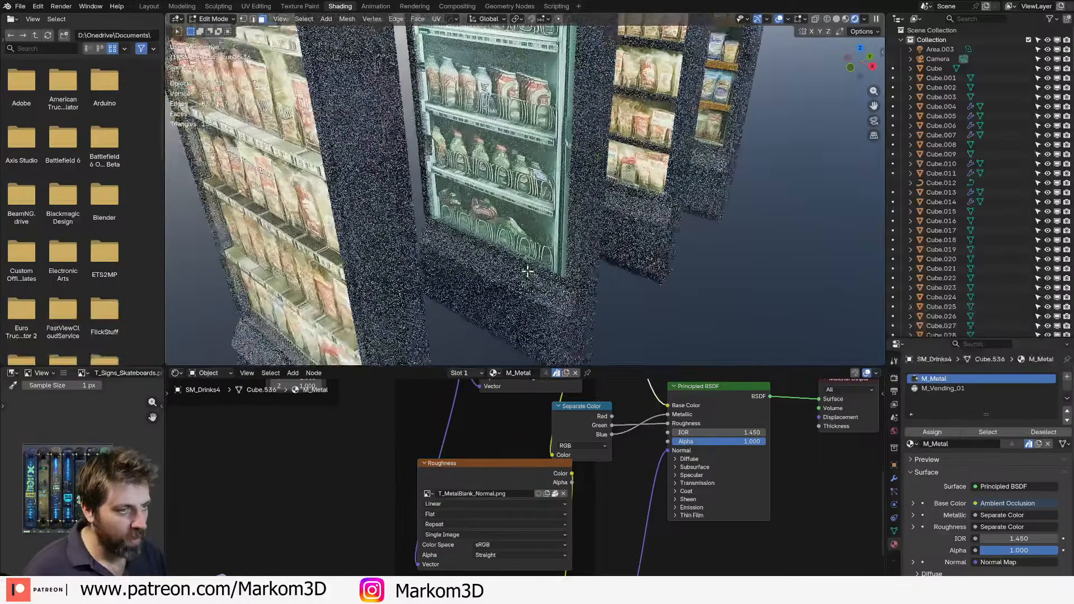
key(Tab)
click(511, 285)
key(Tab)
click(532, 212)
shift+middle_drag(532, 212, 535, 262)
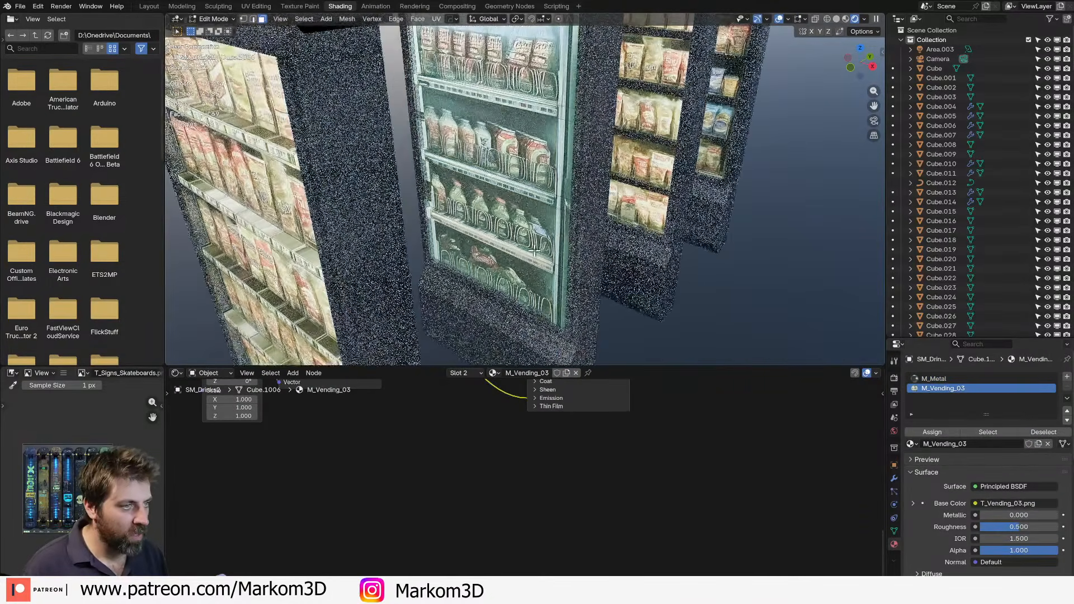
shift+click(535, 107)
shift+click(536, 107)
mouse_move(535, 107)
shift+middle_down()
mouse_move(493, 282)
mouse_move(521, 121)
shift+middle_up()
key(ctrl+KP_Add)
click(936, 379)
click(931, 432)
Switch mesh editing to the first vending machine and select its snack product faces.
scroll(492, 240, down, 3)
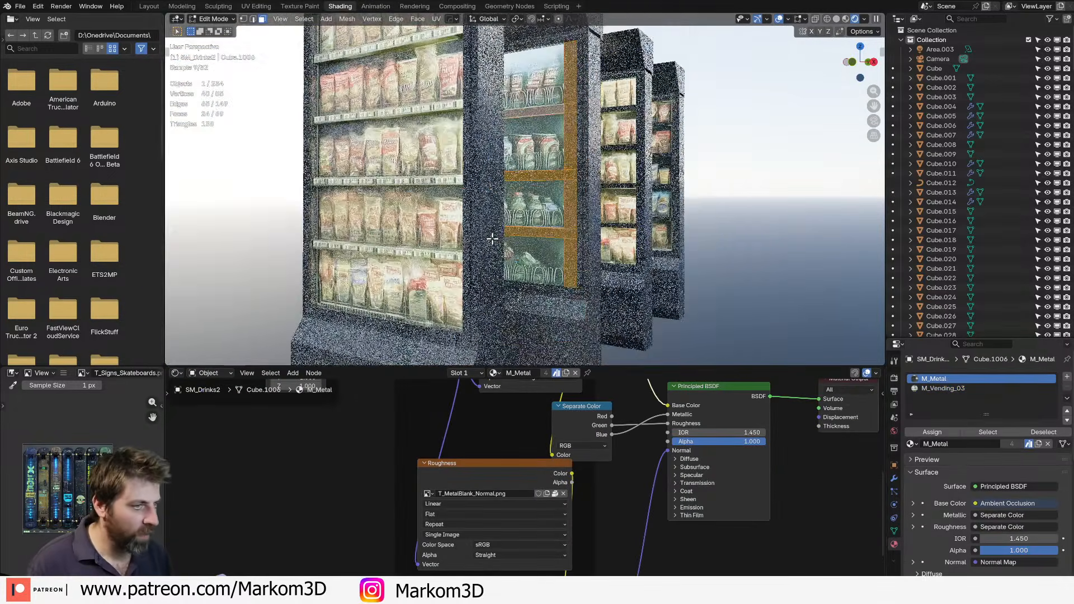
middle_drag(492, 240, 485, 272)
shift+middle_drag(392, 335, 460, 292)
click(506, 247)
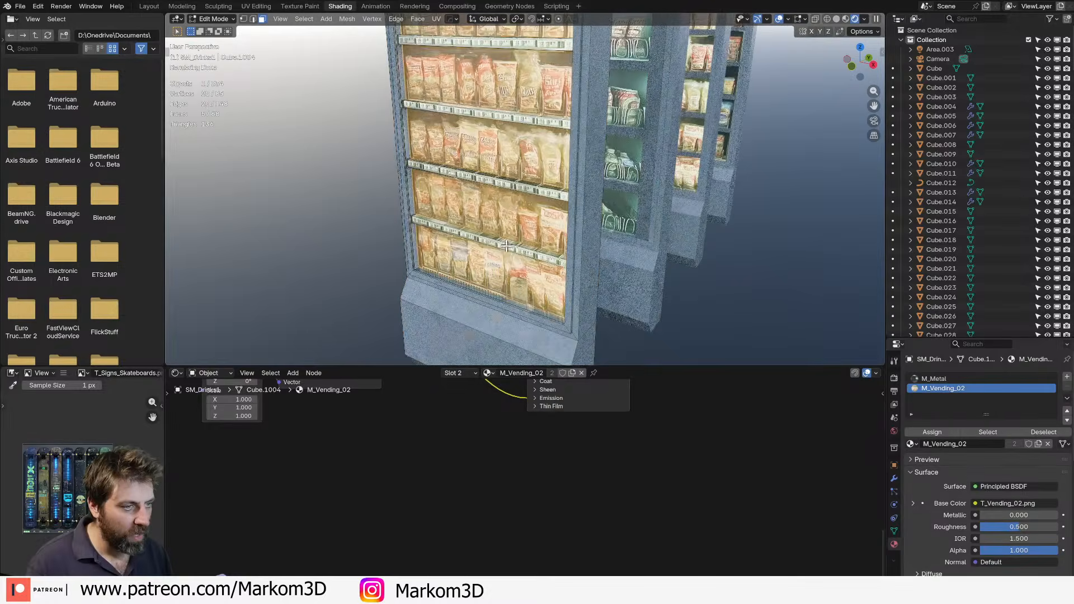
Assign the M_Metal material to the shelf-edge faces on the front of the first snack cabinet and finish editing its mesh.
shift+click(514, 117)
shift+middle_drag(513, 117, 504, 213)
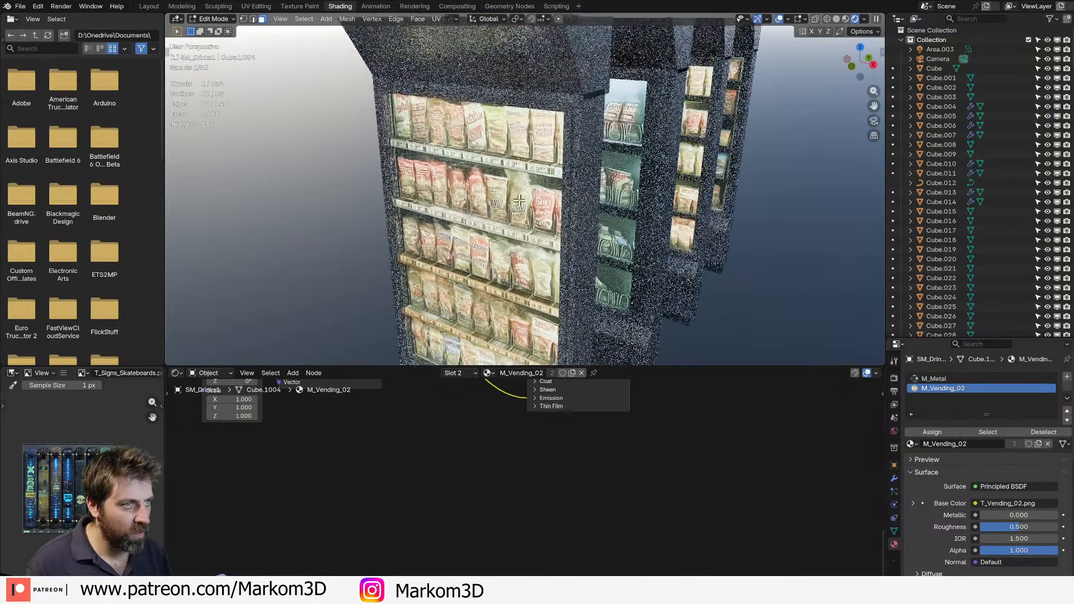
shift+click(511, 165)
key(ctrl+KP_Add)
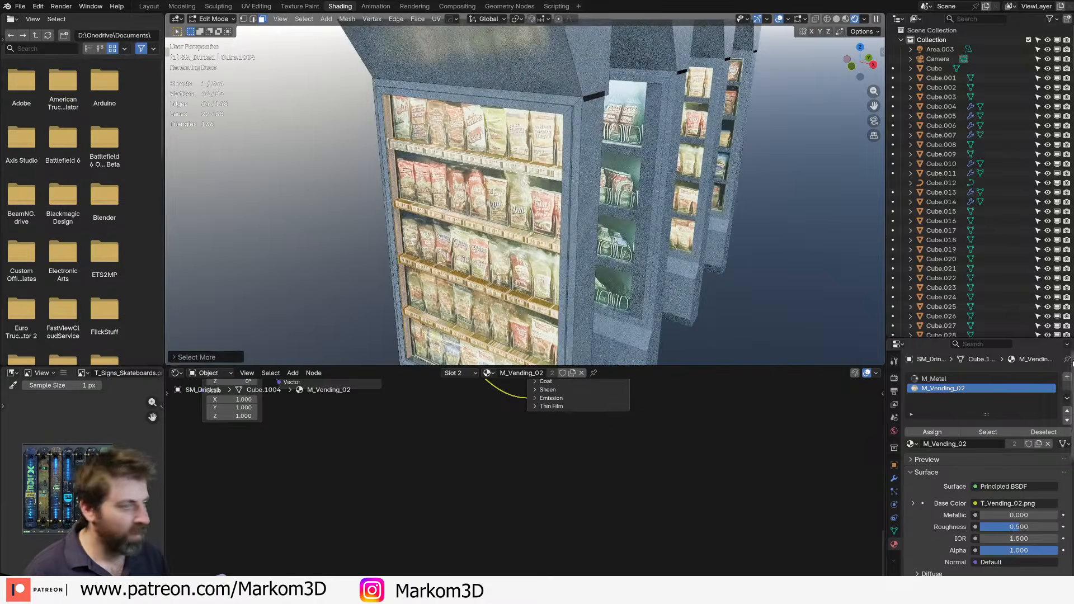
click(979, 382)
click(947, 436)
key(Tab)
scroll(372, 213, down, 8)
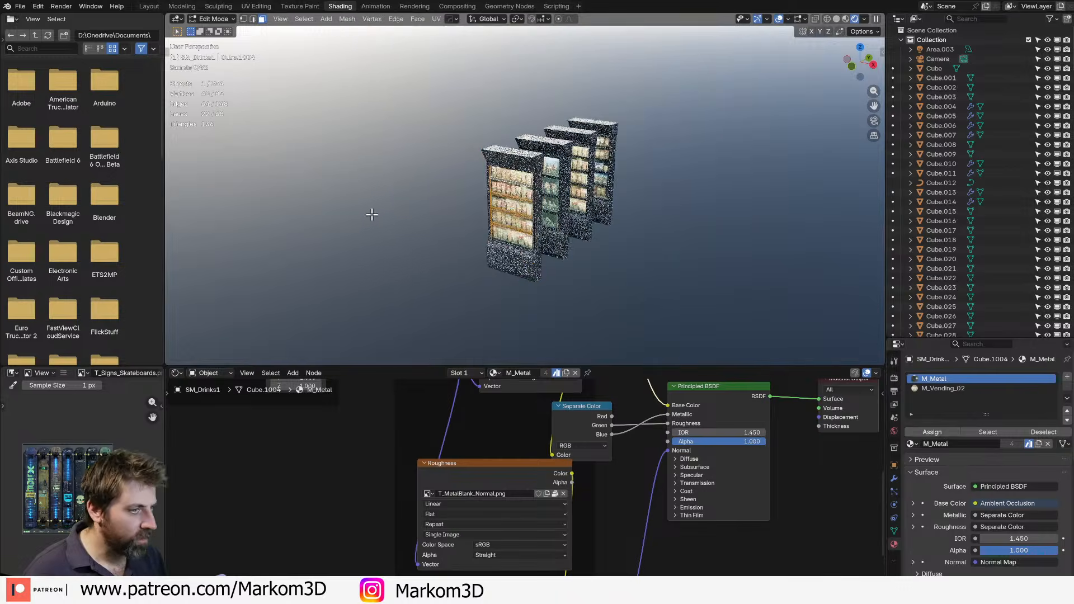
Move the four drinks cabinets together across the ground plane into the building's shop interior.
middle_drag(372, 213, 523, 259)
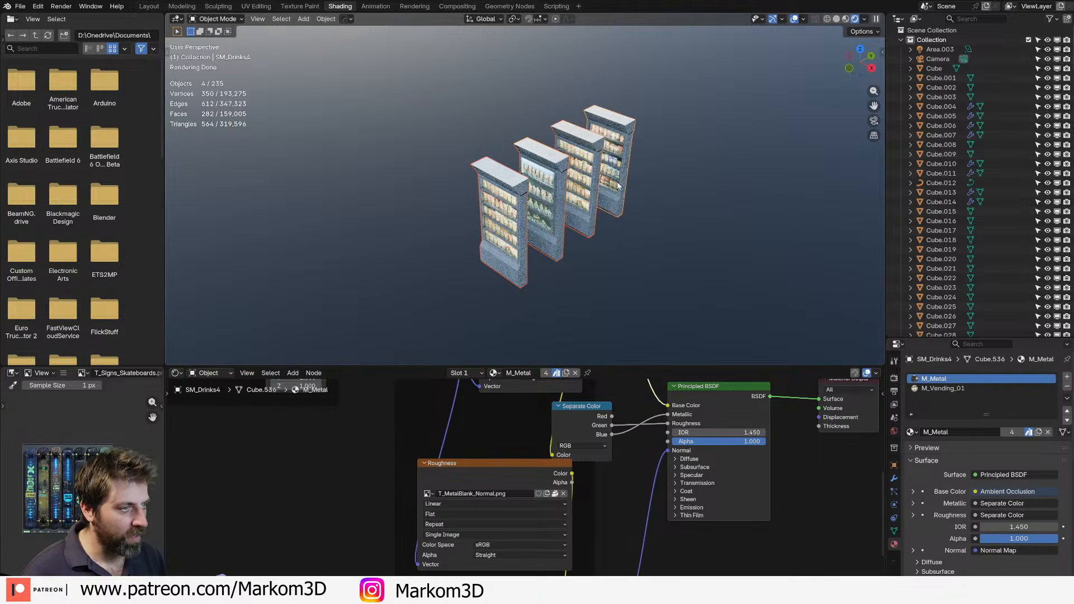
scroll(550, 232, down, 6)
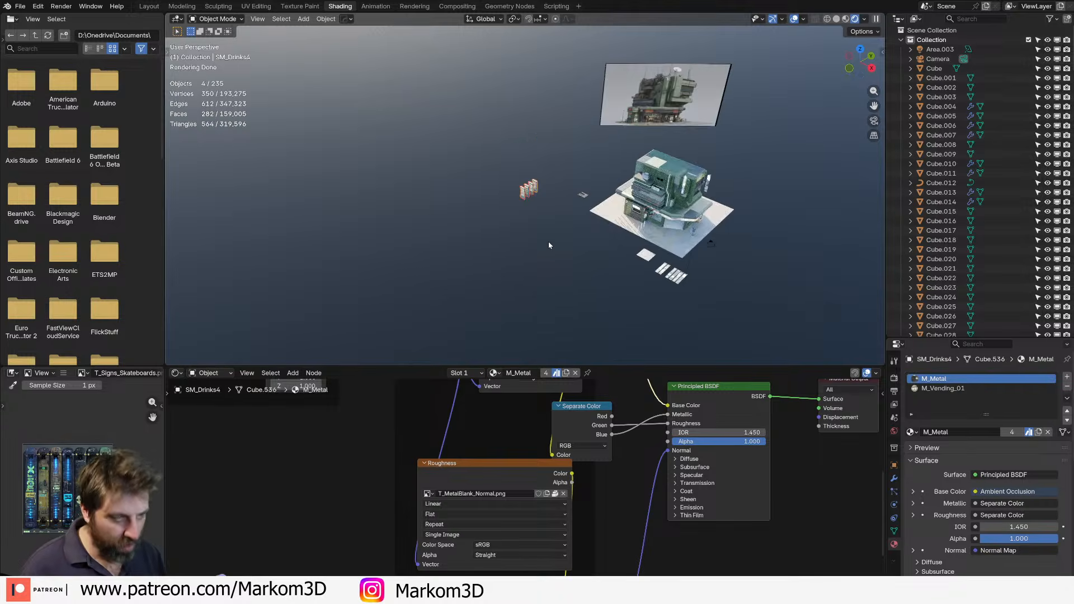
key(g)
key(shift+z)
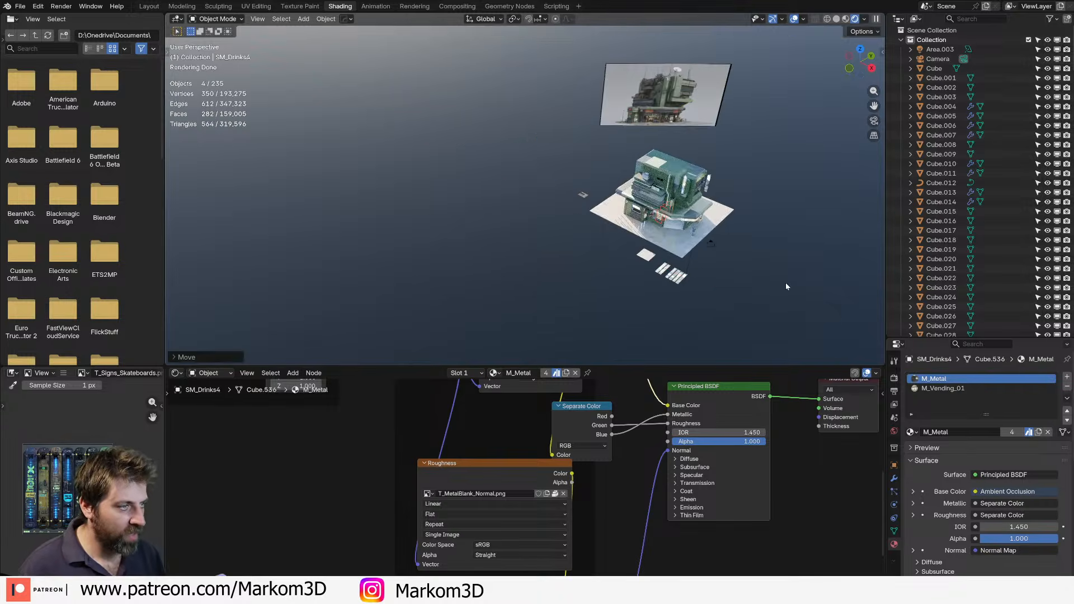
key(KP_Decimal)
middle_drag(786, 286, 569, 256)
scroll(702, 196, up, 4)
scroll(569, 217, up, 4)
click(569, 217)
key(h)
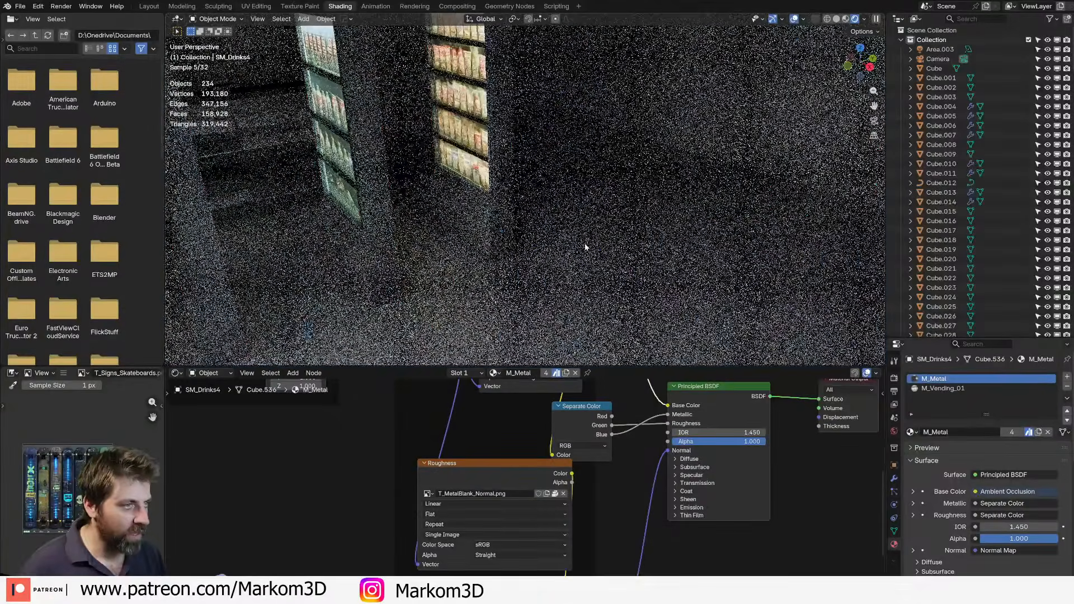
key(ctrl+z)
Snap all four cabinets to the 3D cursor in the shop.
click(496, 240)
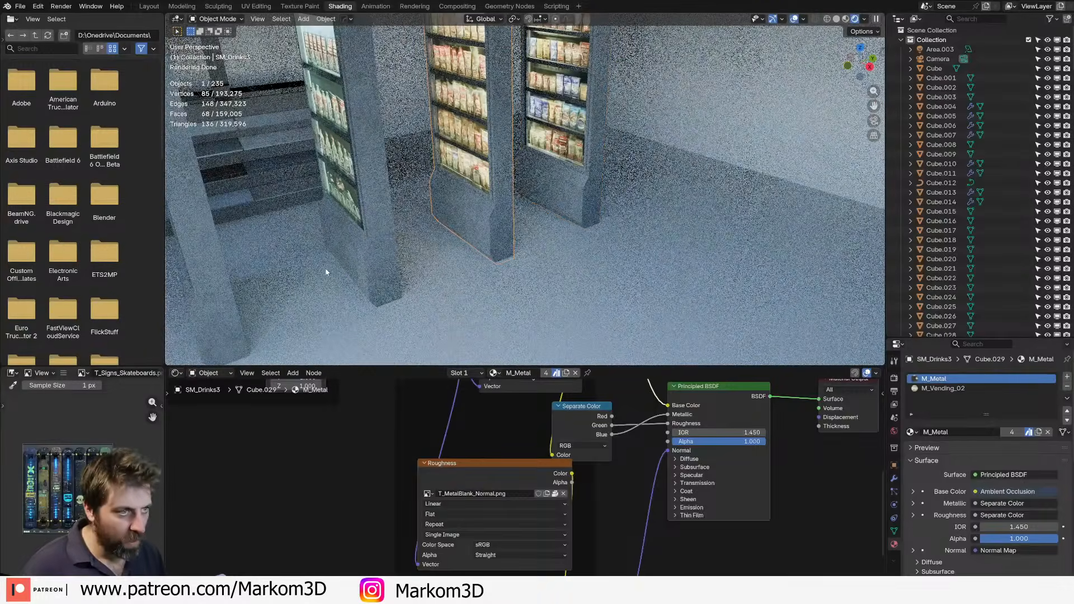
click(227, 306)
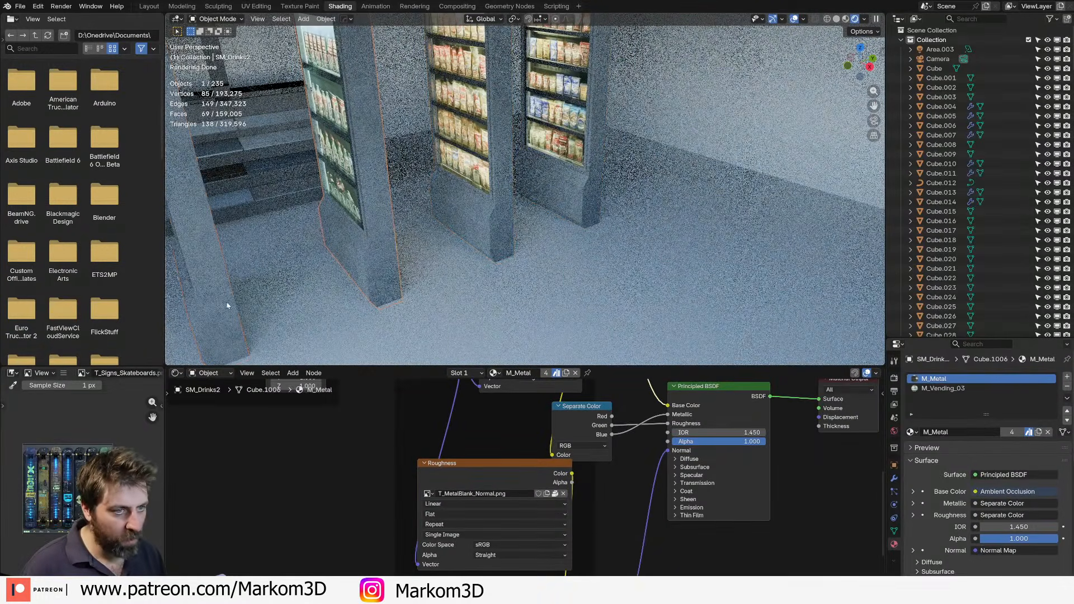
shift+click(571, 175)
key(shift+s)
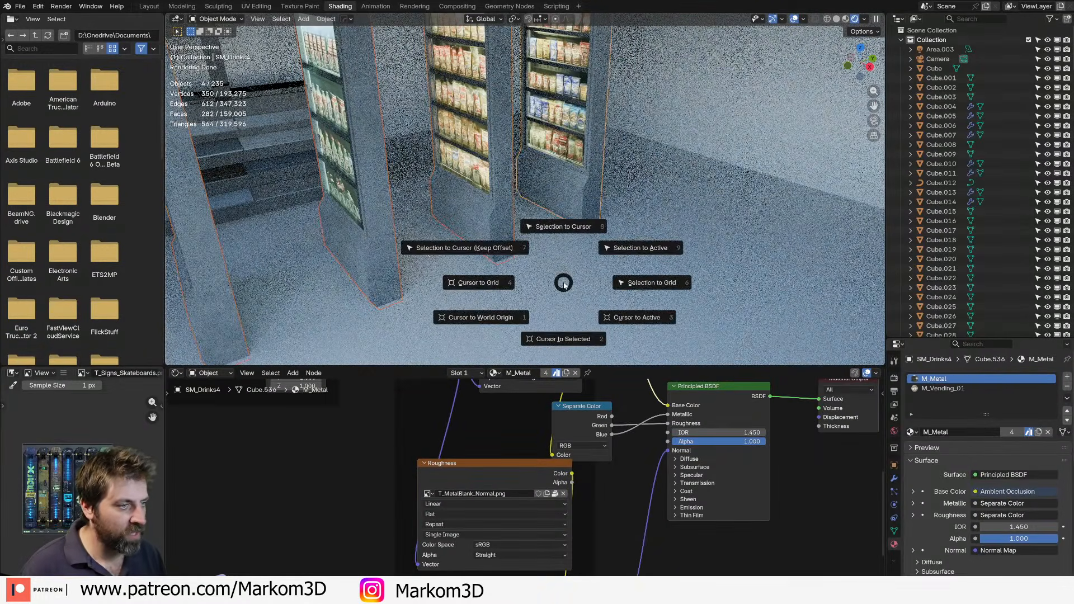
click(566, 235)
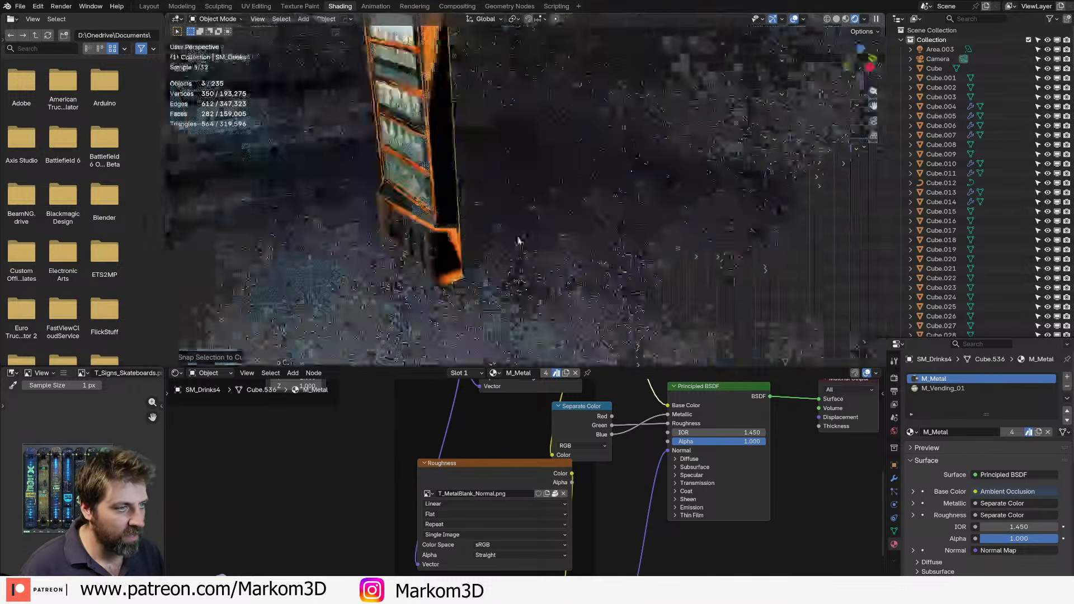
Move the stacked cabinets about 3.6 m along the Y axis to the shop's back wall.
key(g)
key(y)
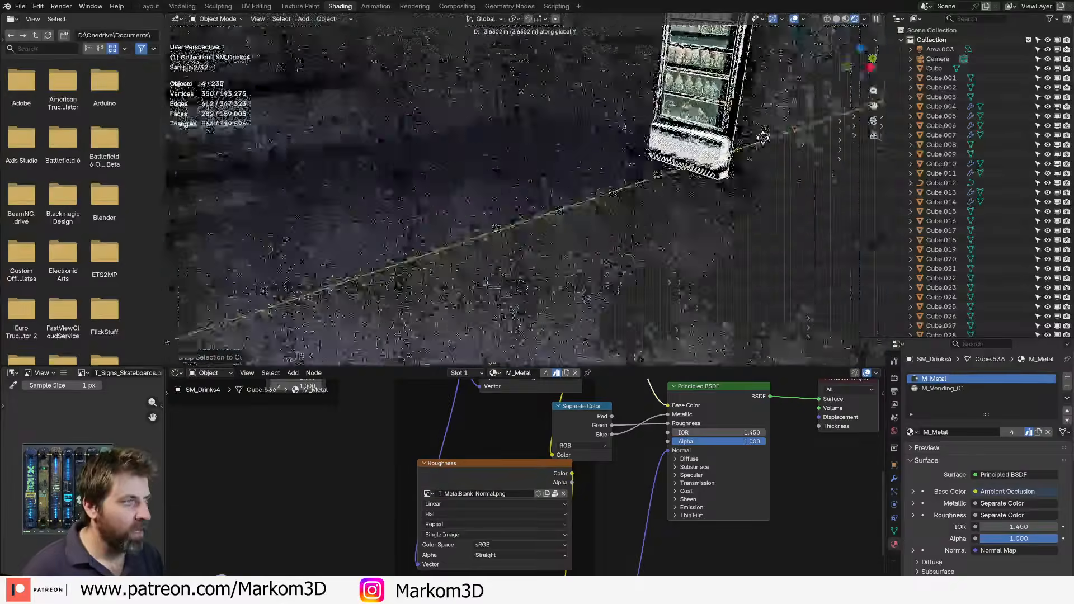
click(771, 138)
scroll(772, 139, down, 5)
middle_drag(402, 208, 617, 281)
scroll(480, 211, up, 5)
Slide two of the stacked cabinets along X in turn so they stand side by side against the back wall, using solid shading.
click(599, 277)
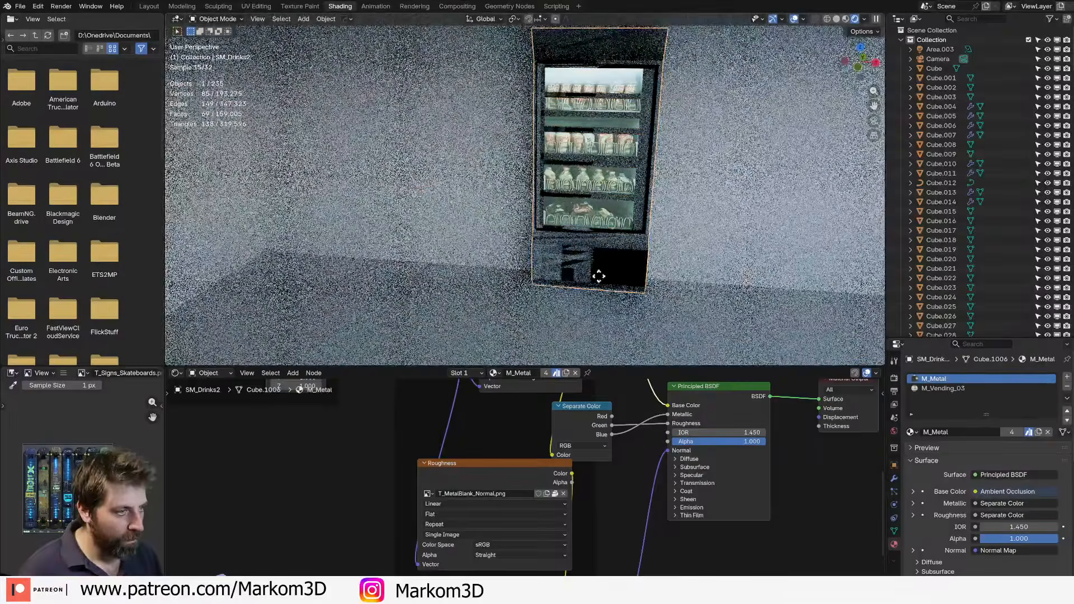
key(g)
key(x)
click(354, 271)
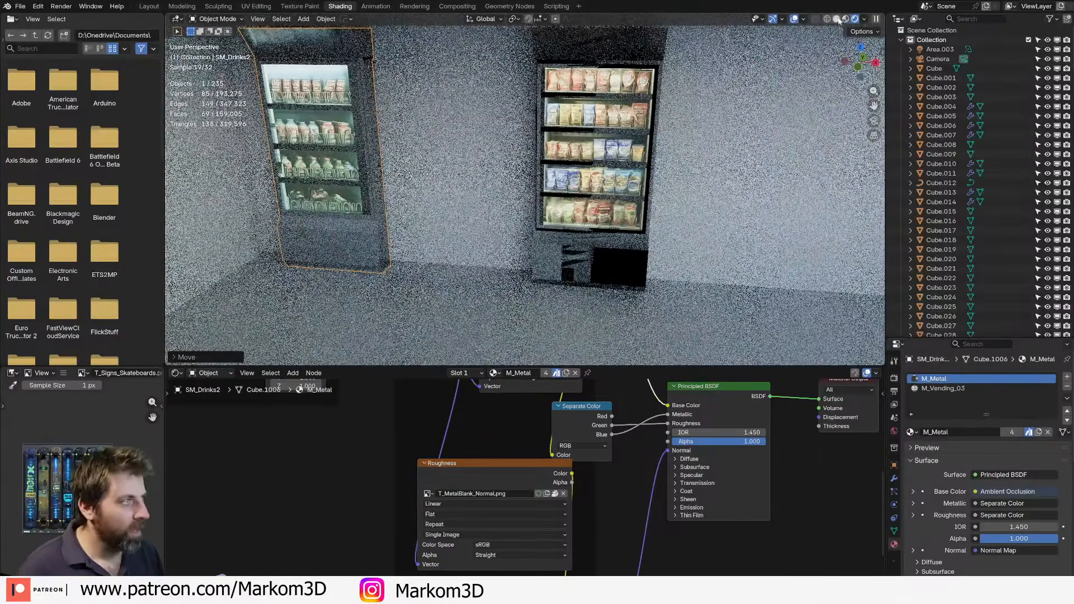
click(836, 19)
key(g)
key(x)
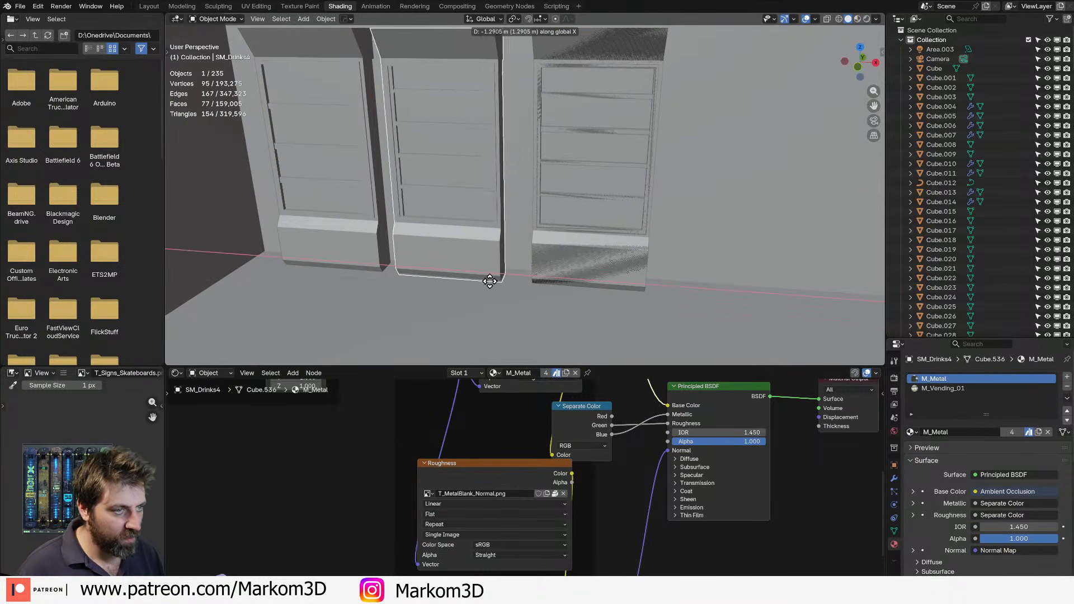
click(617, 255)
Slide the remaining cabinets along X until all four form one closed row against the back wall.
key(g)
key(x)
click(790, 267)
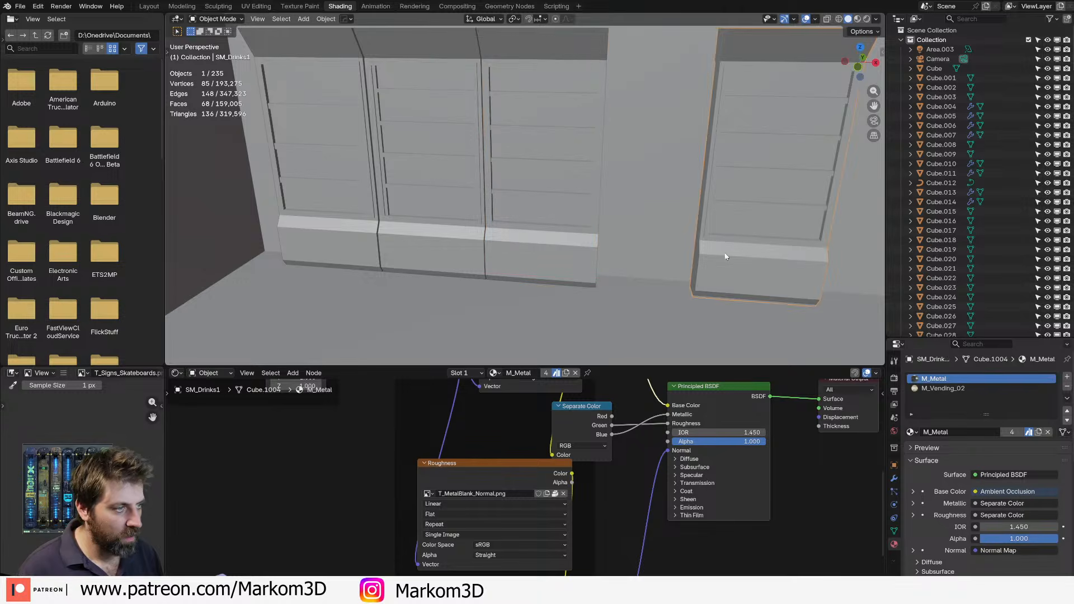
key(g)
key(x)
click(570, 252)
shift+middle_drag(553, 264, 513, 248)
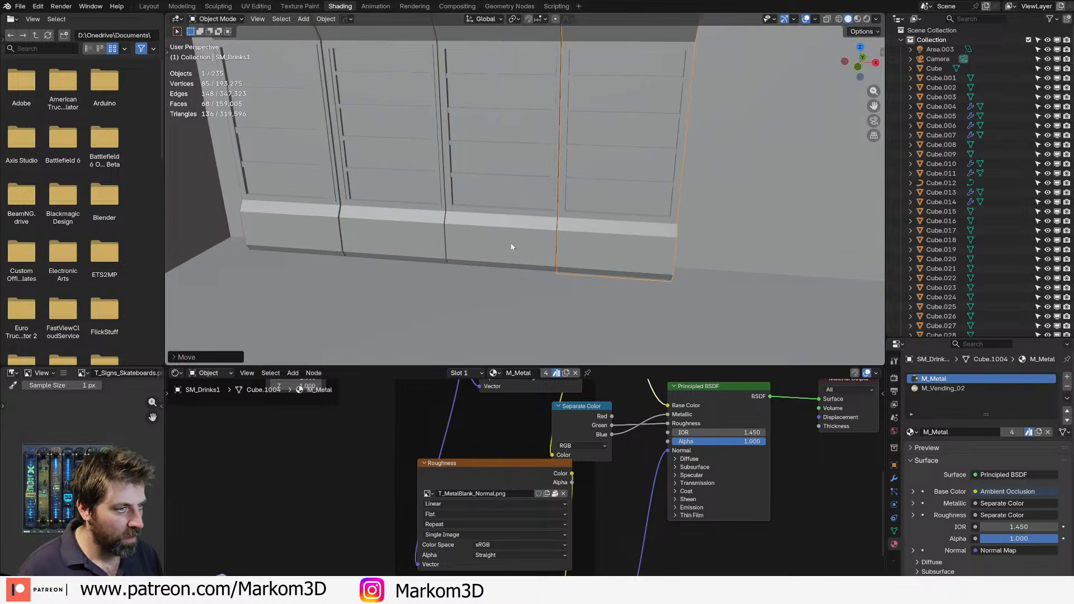
Select the row of four cabinets and move it along X to the corner beside the shop window.
shift+click(653, 249)
shift+middle_drag(653, 249, 491, 231)
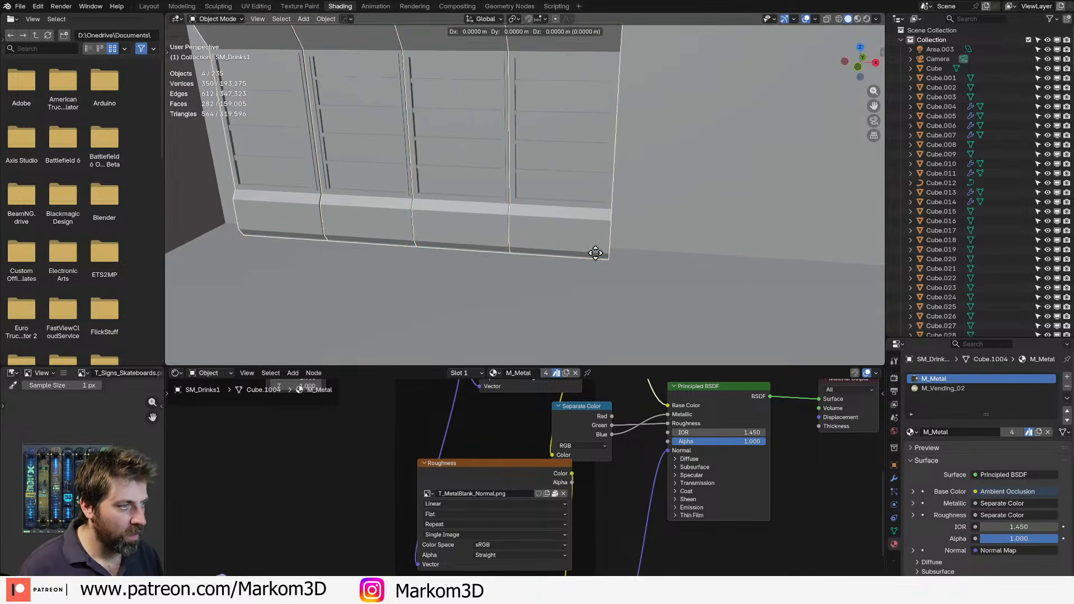
key(z)
right_click(783, 283)
scroll(600, 255, down, 2)
shift+middle_drag(594, 259, 504, 239)
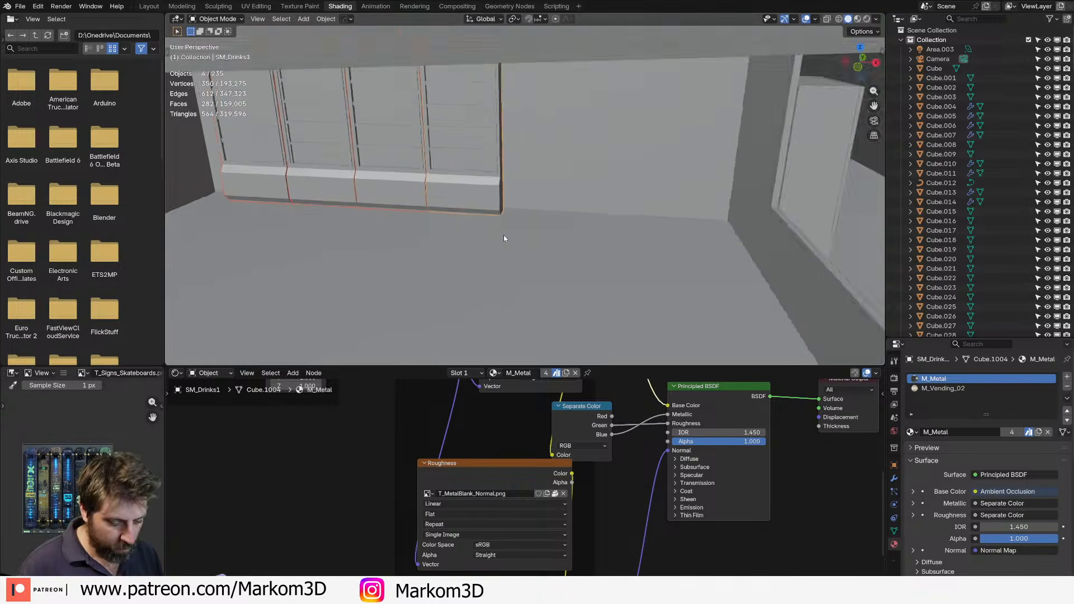
scroll(504, 238, down, 1)
key(g)
key(x)
click(686, 246)
scroll(703, 229, up, 1)
middle_drag(706, 227, 709, 224)
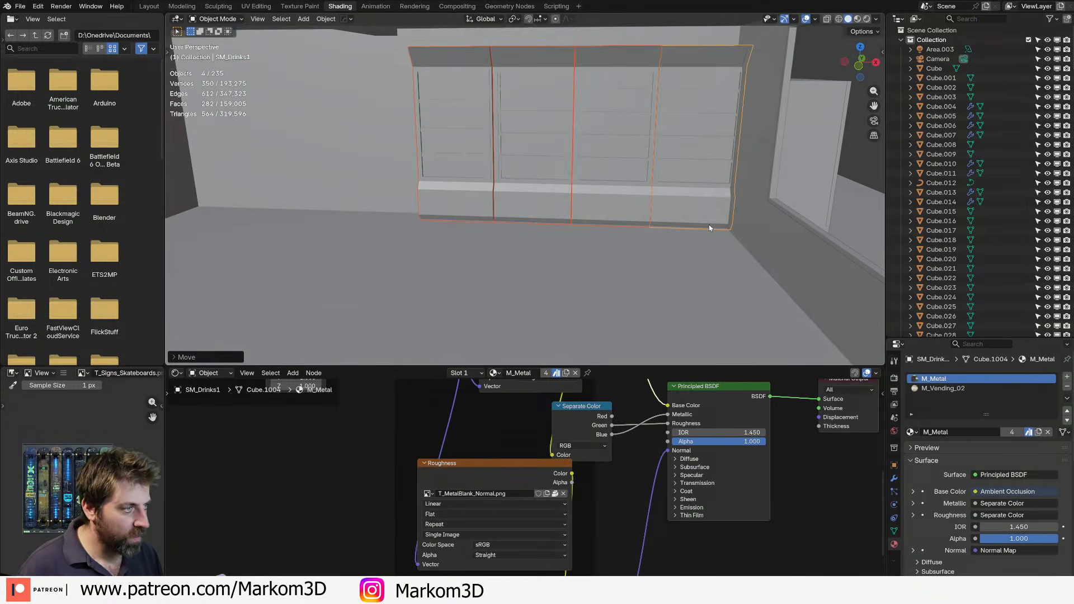
key(g)
key(x)
Duplicate the four cabinets along X to continue the row, and delete the copy that extends through the side wall.
key(shift+d)
key(x)
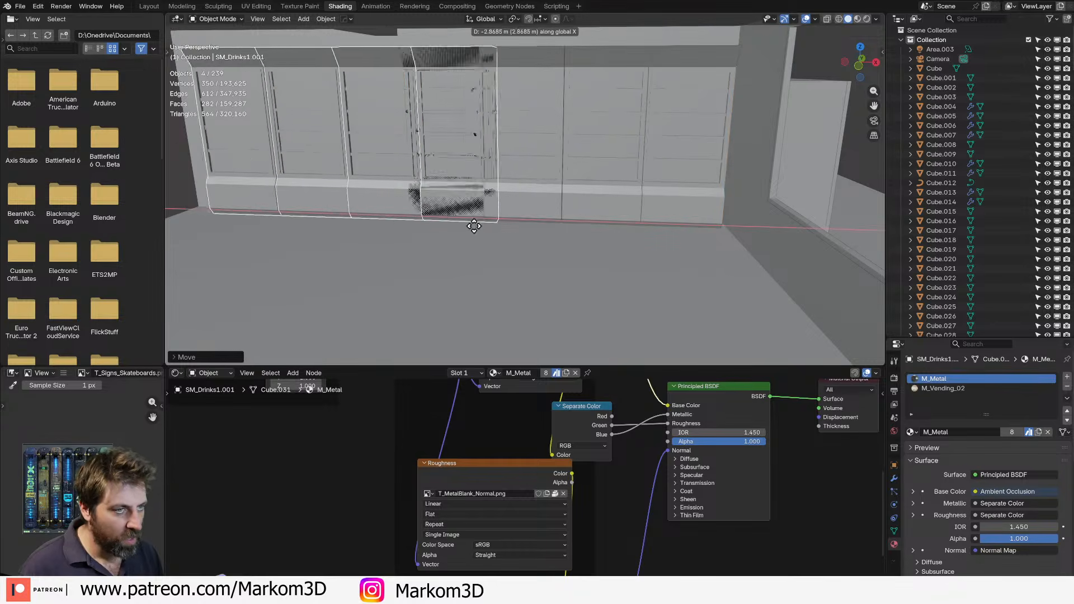
click(397, 225)
scroll(416, 230, down, 1)
scroll(416, 230, down, 2)
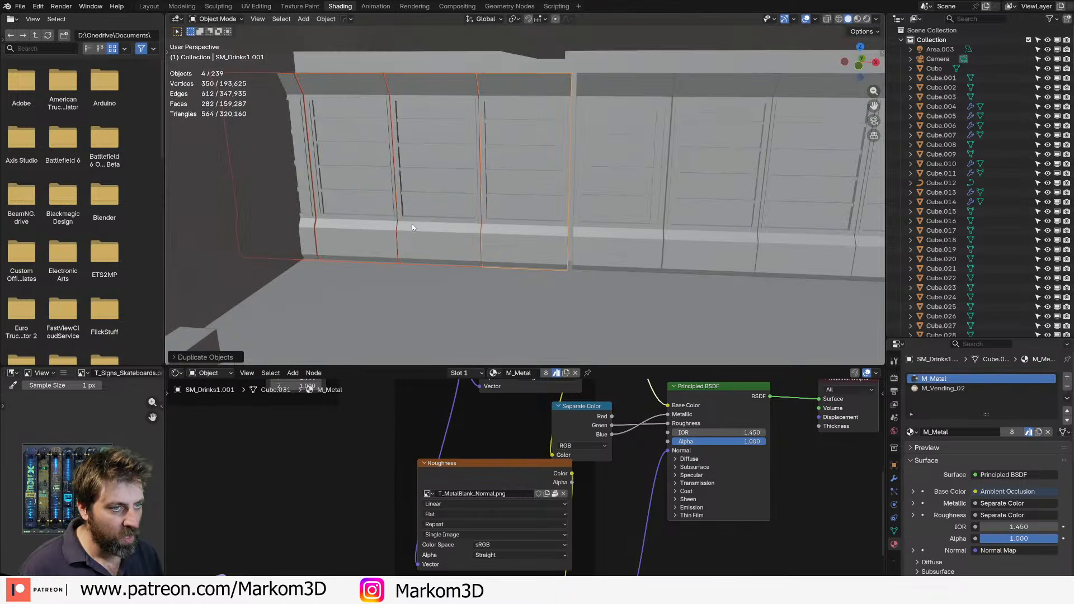
click(304, 252)
key(Delete)
Examine the cabinet row and the shop interior through the storefront openings, in solid and rendered shading.
scroll(477, 256, down, 5)
middle_drag(610, 249, 572, 229)
scroll(571, 229, up, 4)
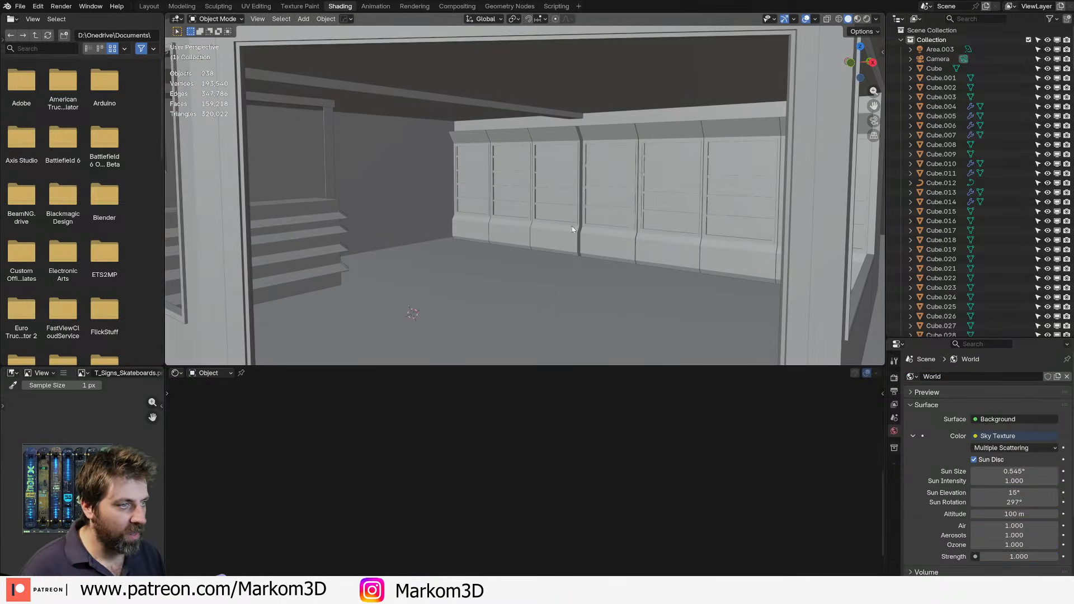
scroll(581, 223, up, 3)
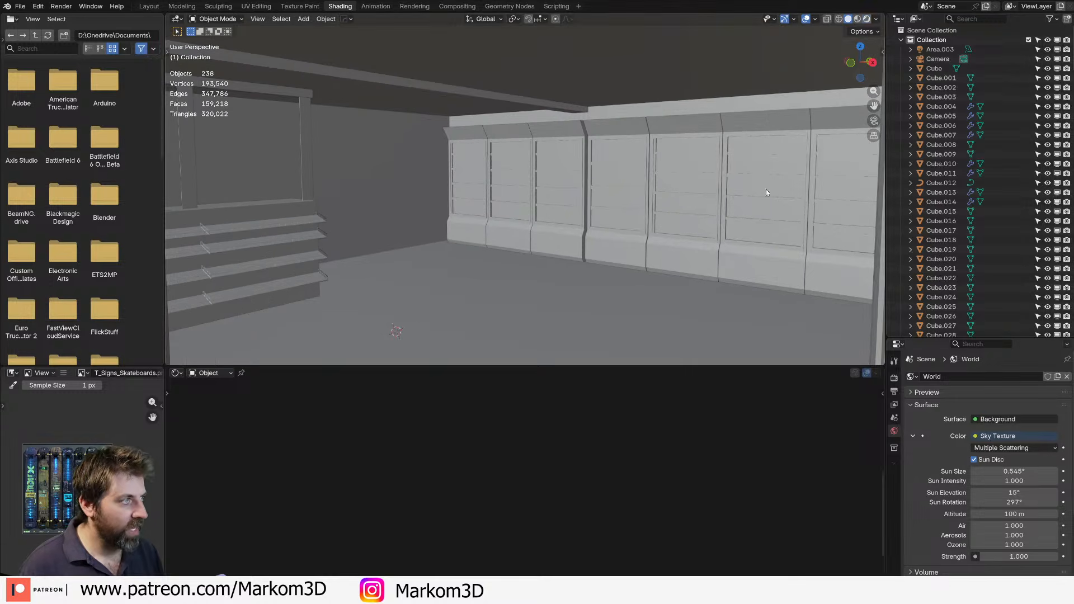
scroll(767, 193, down, 6)
key(z)
mouse_move(743, 232)
middle_down()
mouse_move(767, 217)
mouse_move(818, 269)
mouse_move(764, 278)
middle_up()
scroll(754, 287, up, 3)
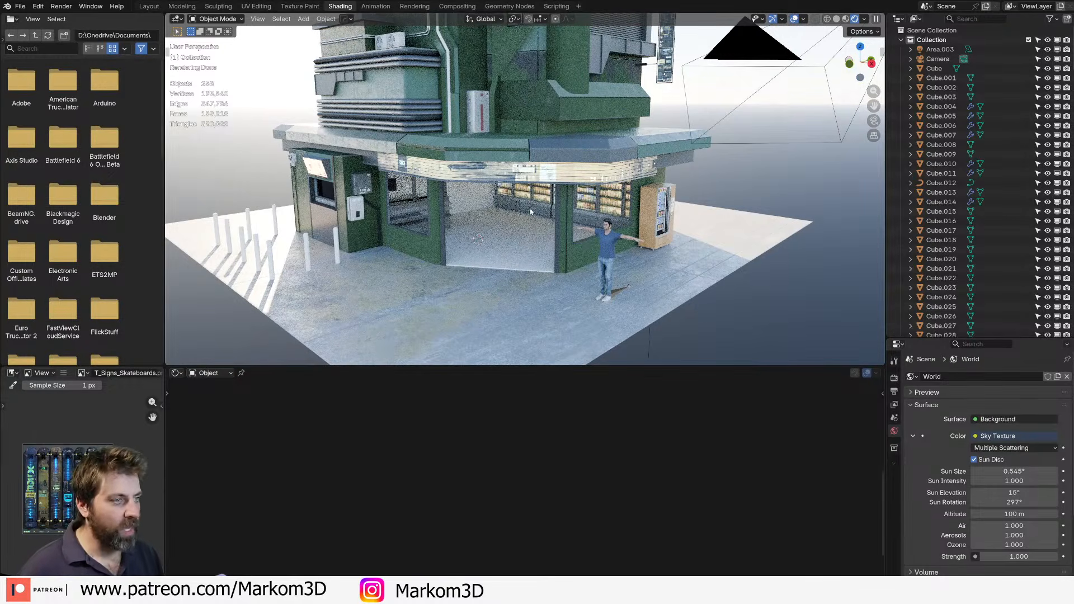
mouse_move(532, 228)
middle_down()
mouse_move(553, 196)
mouse_move(546, 238)
middle_up()
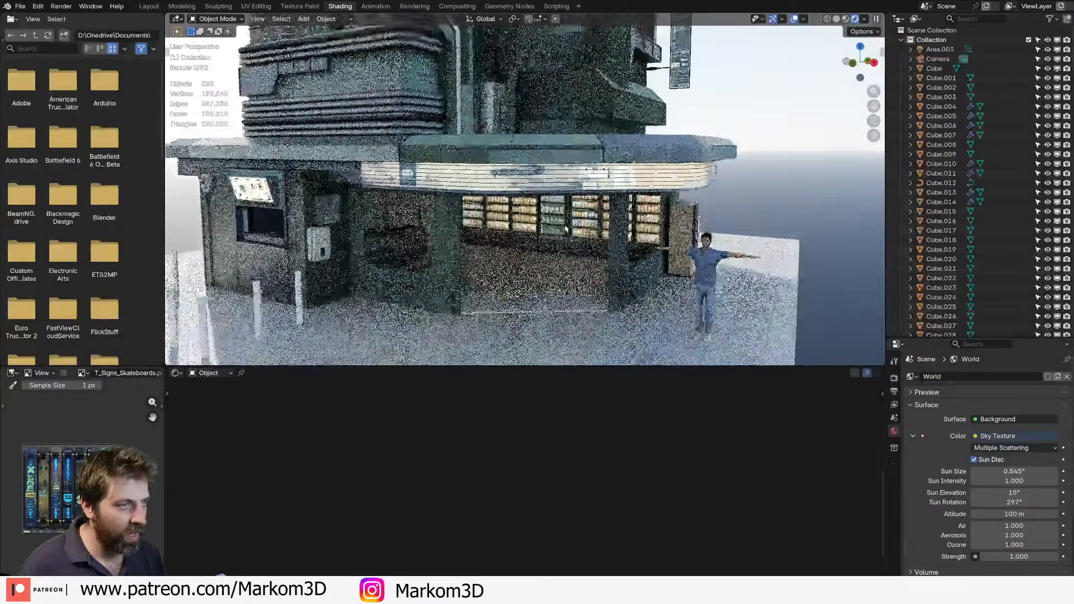
scroll(537, 224, up, 4)
middle_drag(512, 154, 499, 144)
click(500, 144)
scroll(503, 146, up, 3)
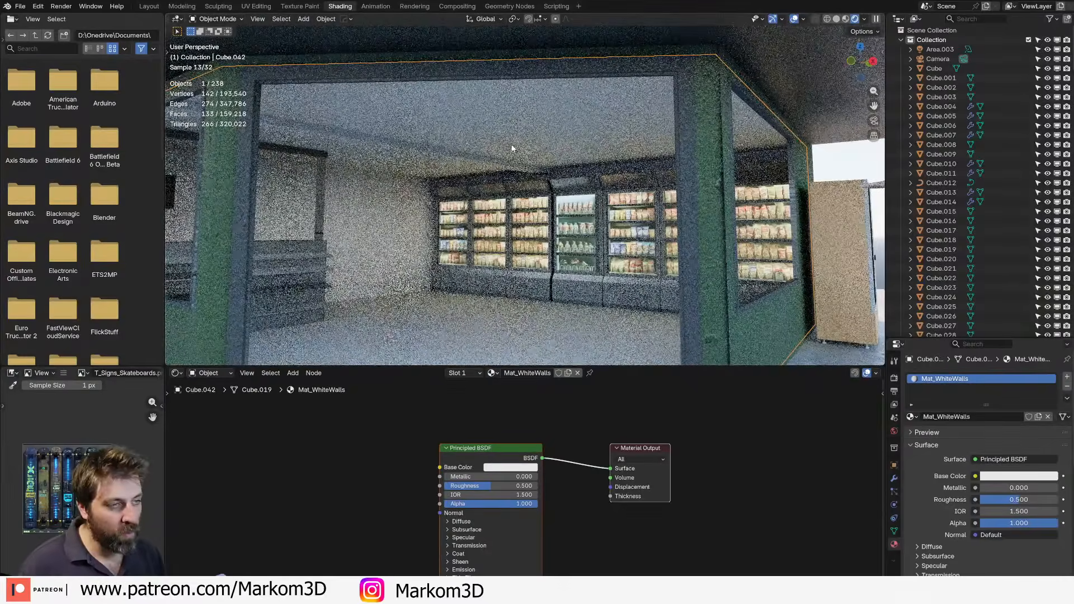
scroll(505, 317, down, 4)
mouse_move(475, 271)
middle_down()
mouse_move(484, 297)
mouse_move(486, 285)
middle_up()
scroll(550, 159, down, 4)
middle_drag(550, 160, 551, 196)
Duplicate the tall vertical skateboard sign in top view, place the copy beside the building's ground slab, and switch to the Layout workspace.
click(638, 84)
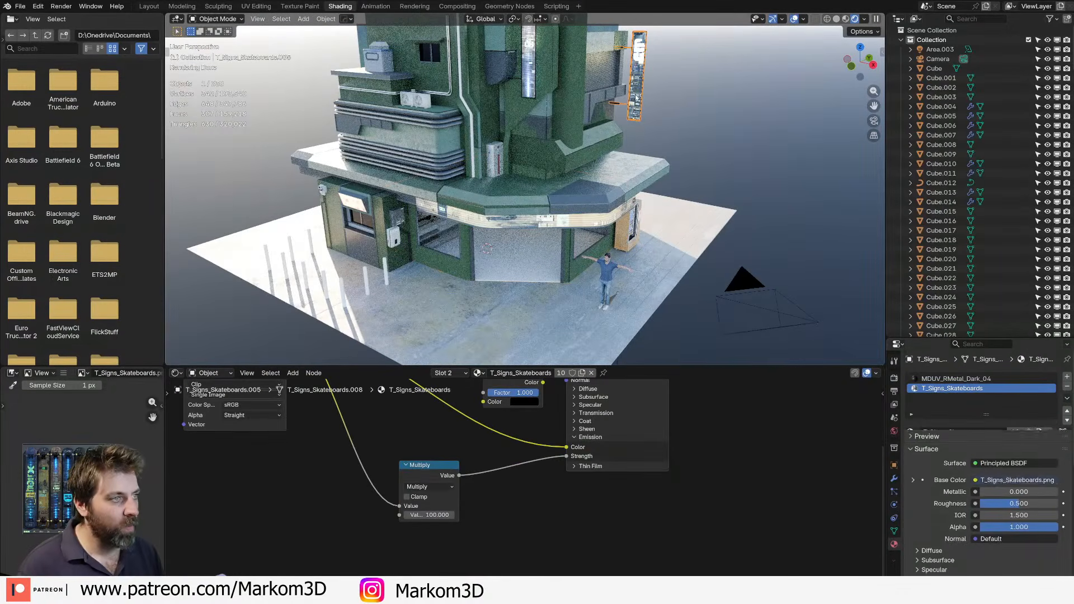
key(KP_7)
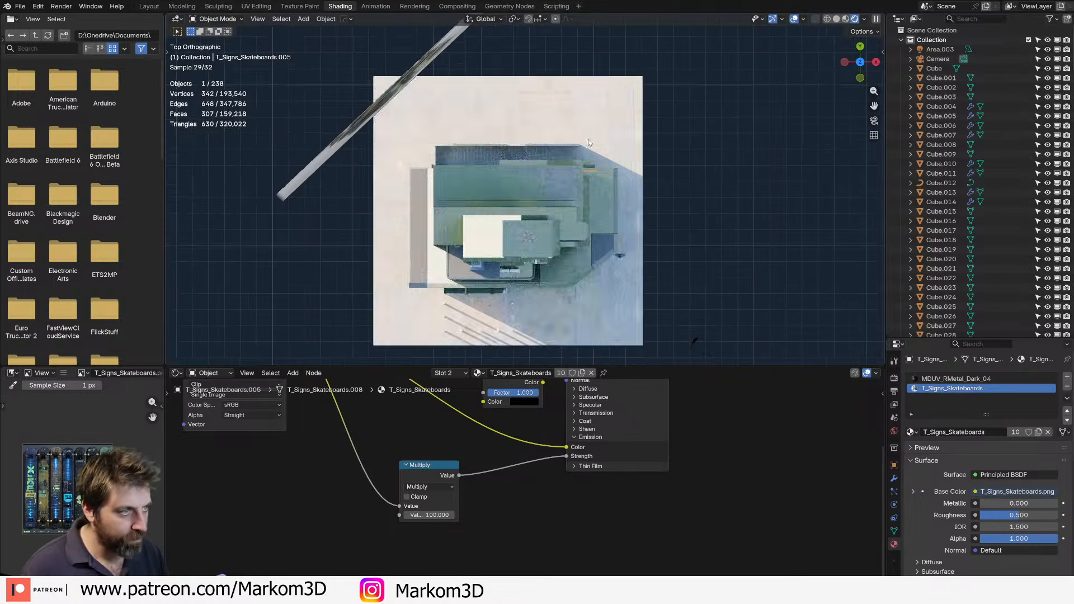
key(shift+d)
key(KP_Decimal)
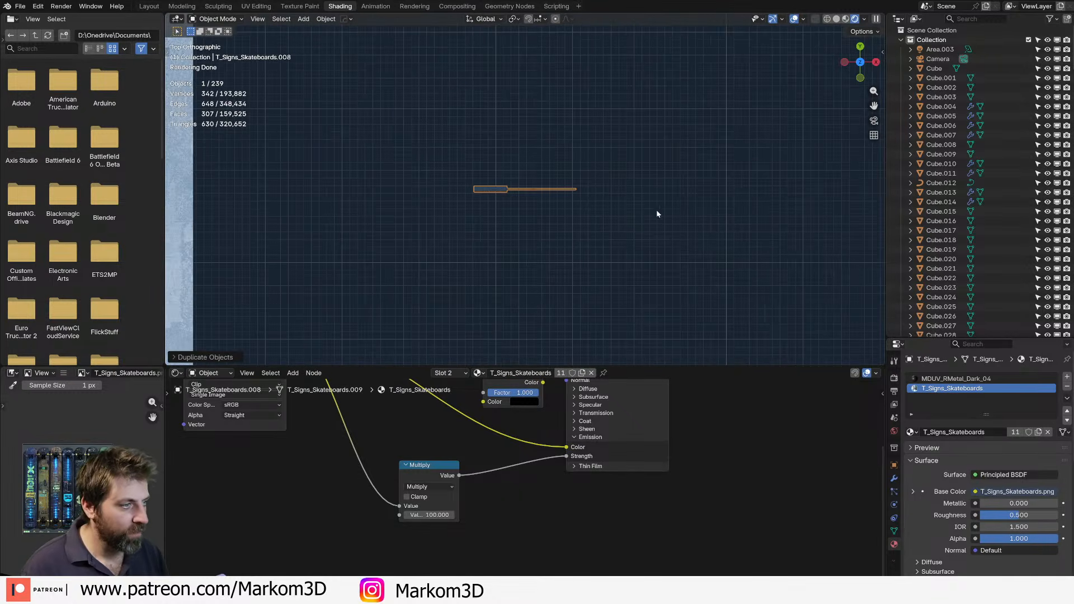
middle_drag(657, 209, 245, 24)
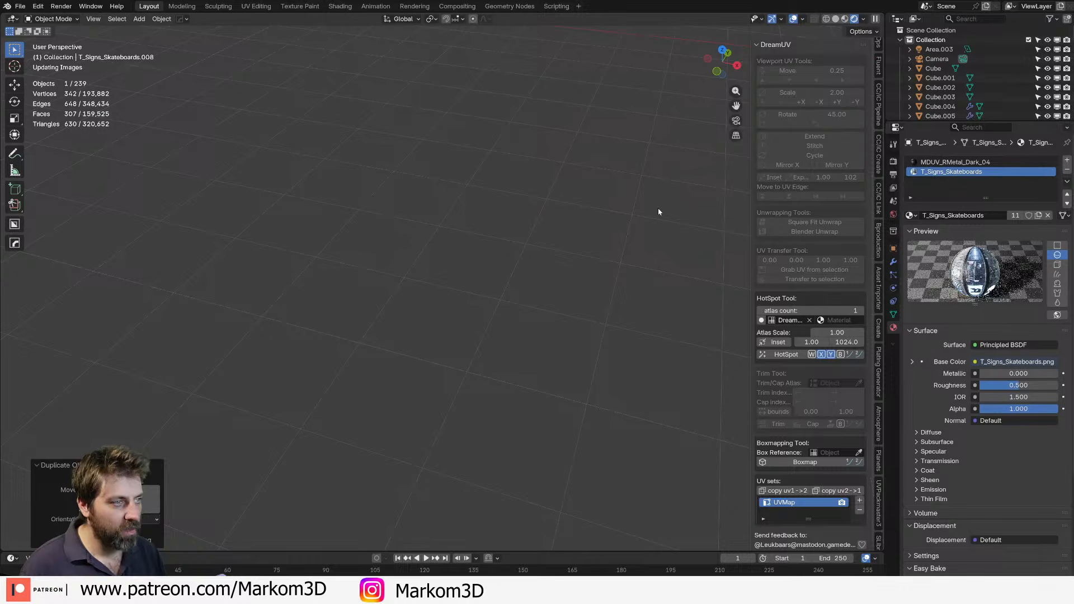
Delete the two mounting arms from the copied sign's mesh, circle-selecting their vertices in wireframe.
key(Tab)
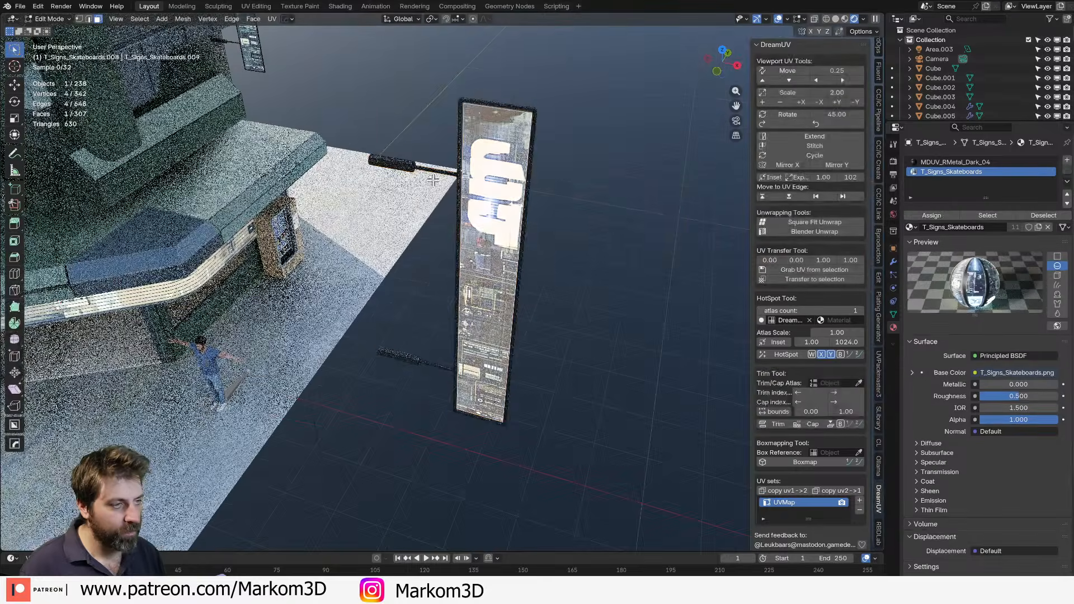
middle_drag(350, 124, 383, 128)
scroll(383, 128, up, 2)
key(z)
click(347, 129)
click(367, 109)
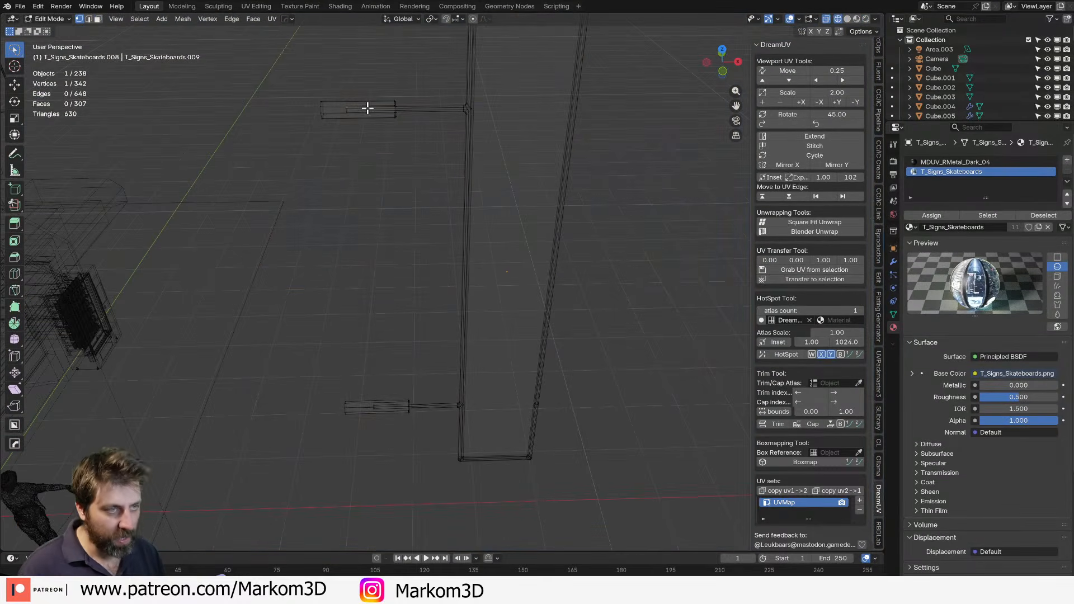
key(c)
drag(360, 116, 355, 407)
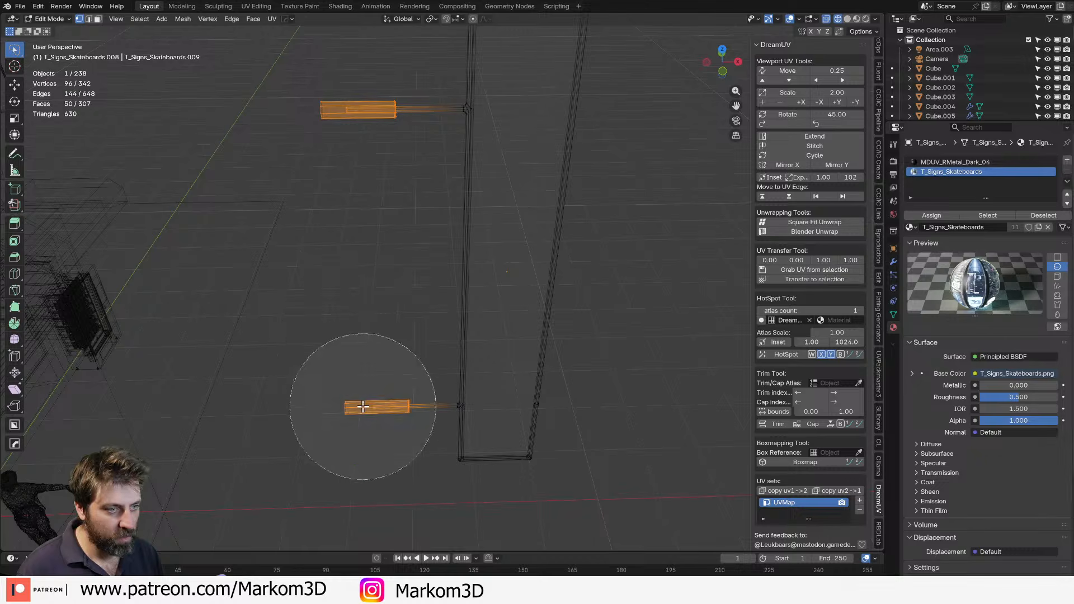
key(Escape)
key(x)
click(364, 407)
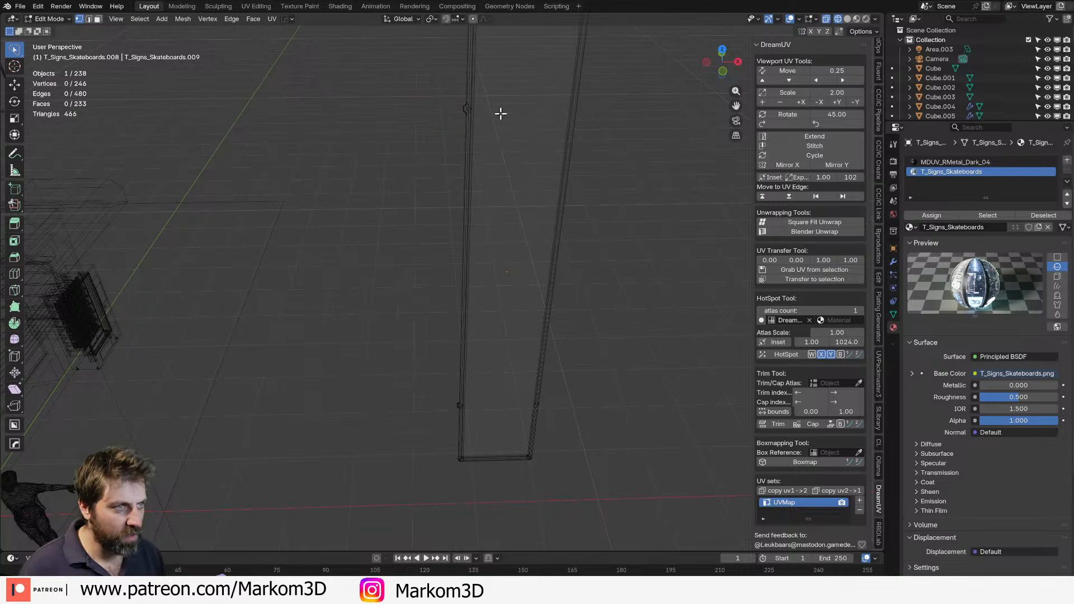
Delete the left vertical frame rail from the copied sign's mesh, circle-selecting its vertices in wireframe.
key(c)
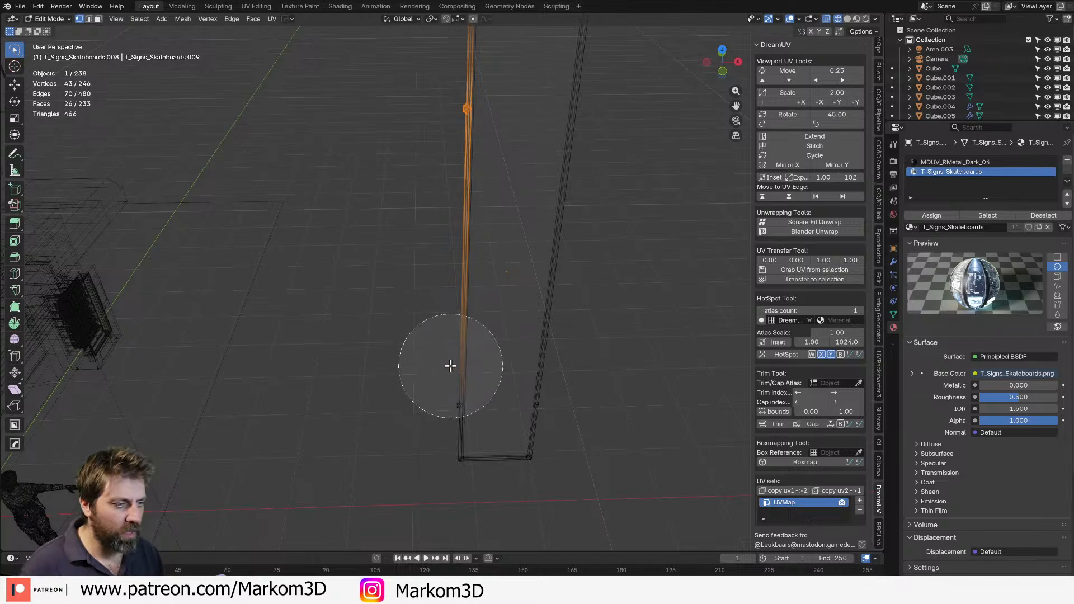
key(Escape)
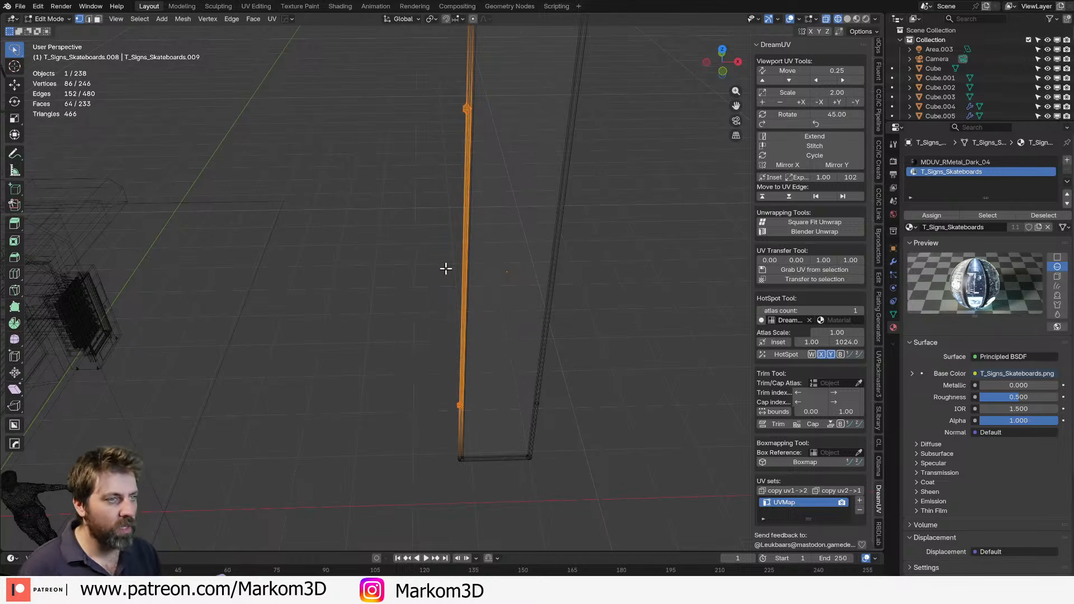
key(x)
click(446, 271)
Fill the gap in the sign's frame with new faces between its lower and upper corners, and return to Object Mode.
scroll(484, 410, up, 3)
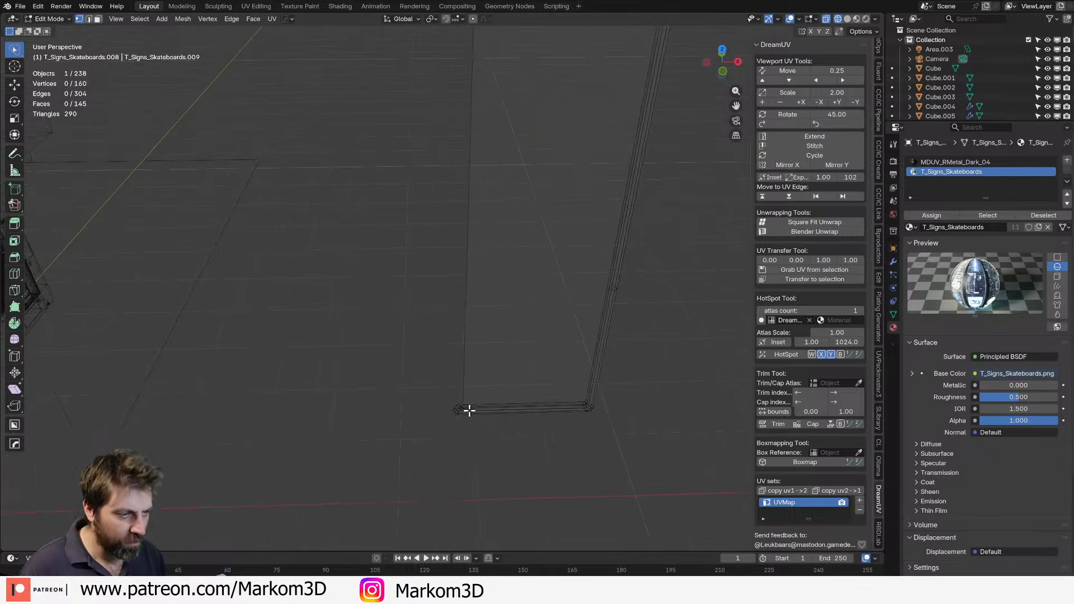
shift+middle_drag(484, 411, 491, 287)
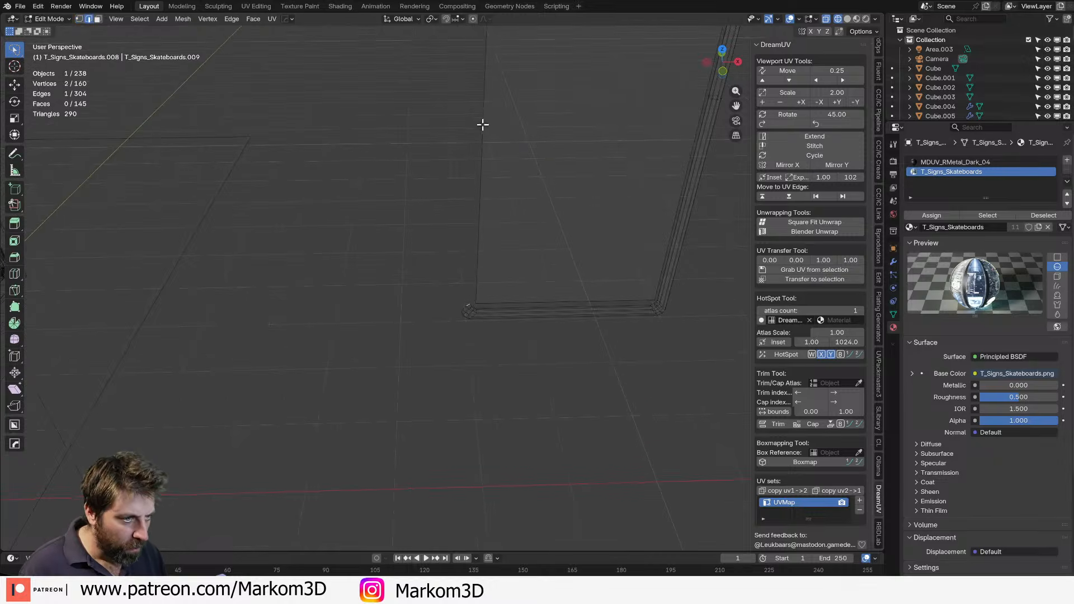
shift+middle_drag(423, 161, 398, 292)
scroll(431, 348, down, 2)
middle_drag(407, 351, 422, 314)
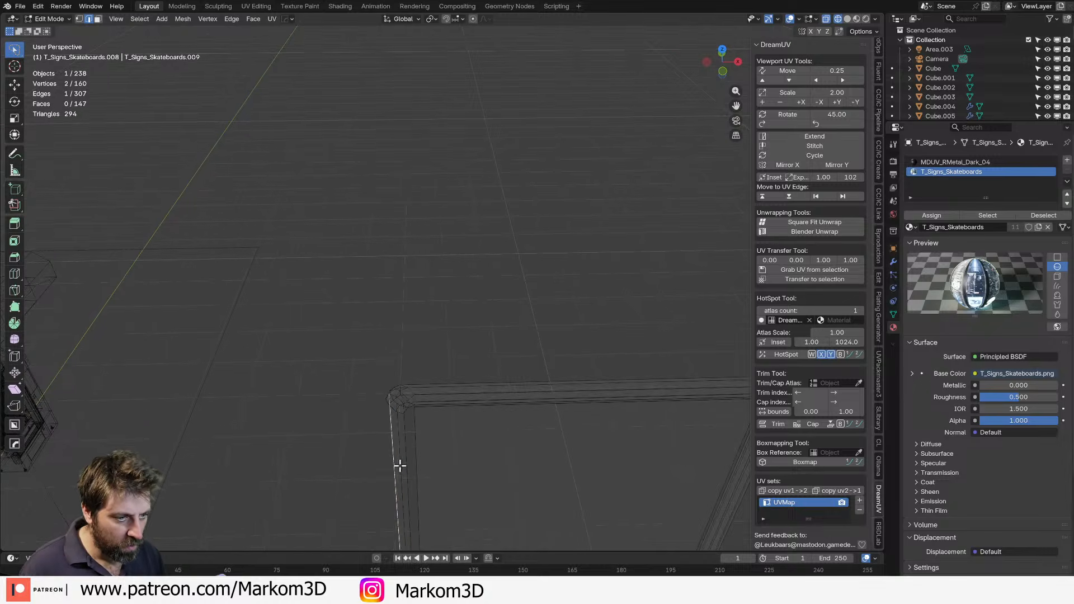
scroll(401, 466, down, 3)
key(Tab)
scroll(434, 441, down, 2)
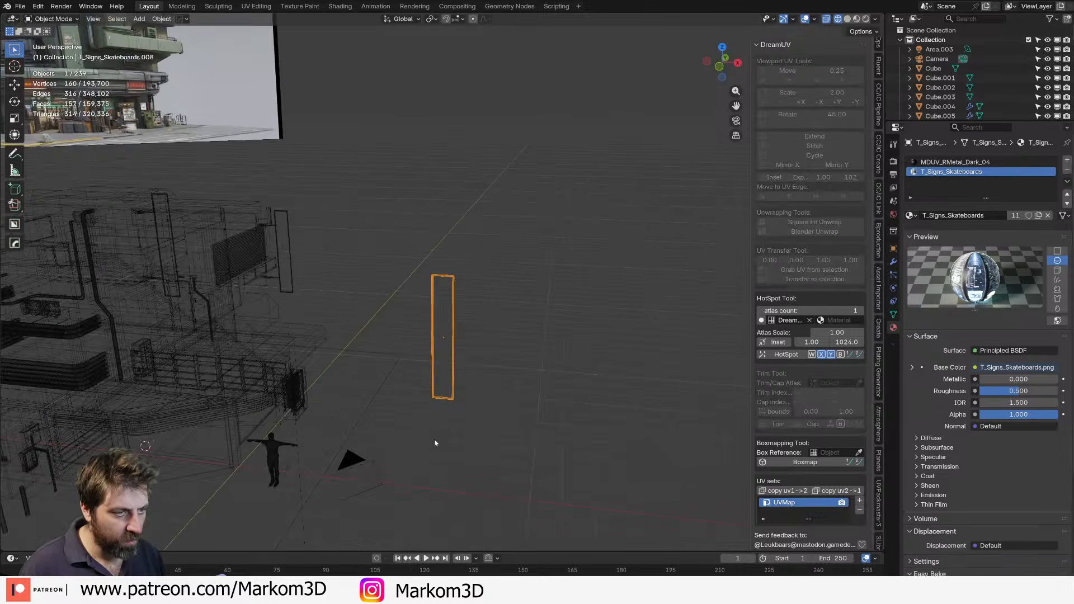
scroll(470, 415, up, 2)
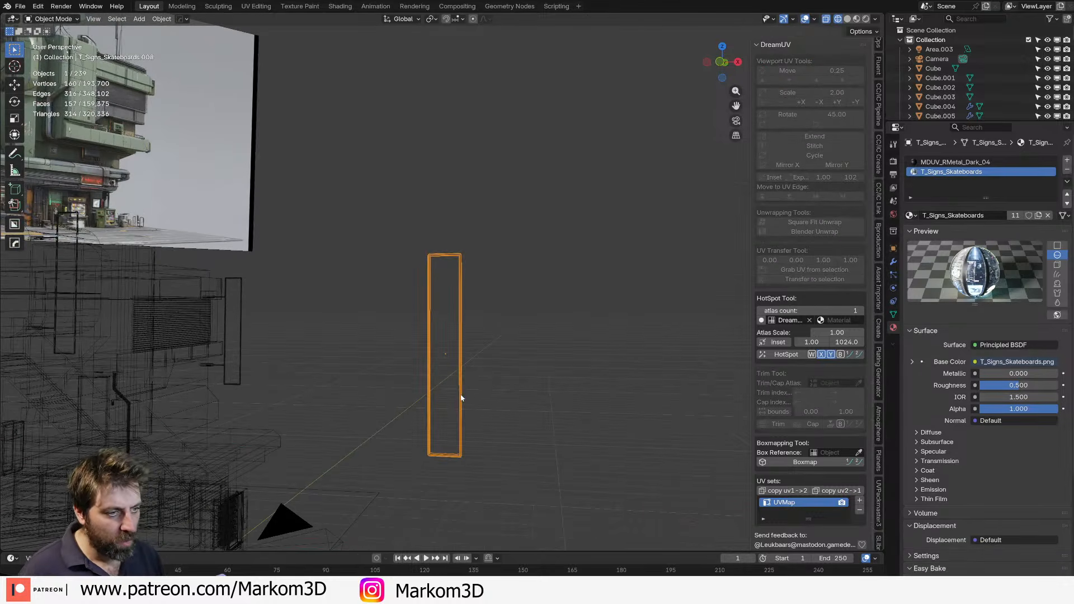
Scale the sign down to about 1.55 m tall in front view and lower it along Z to ground level.
key(KP_3)
key(KP_1)
shift+middle_drag(491, 431, 493, 241)
scroll(495, 239, down, 5)
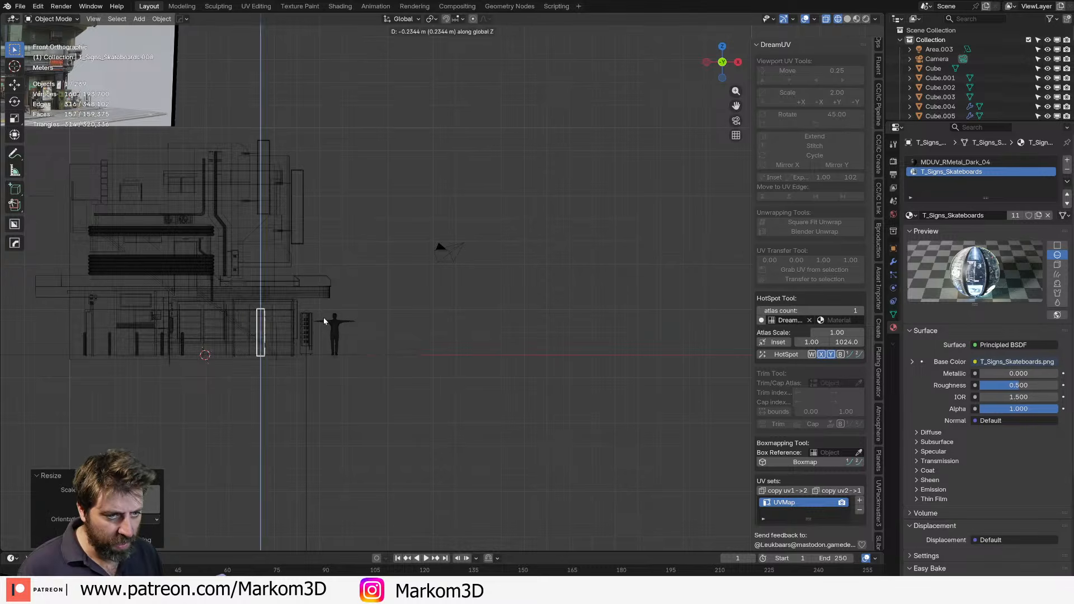
key(KP_Decimal)
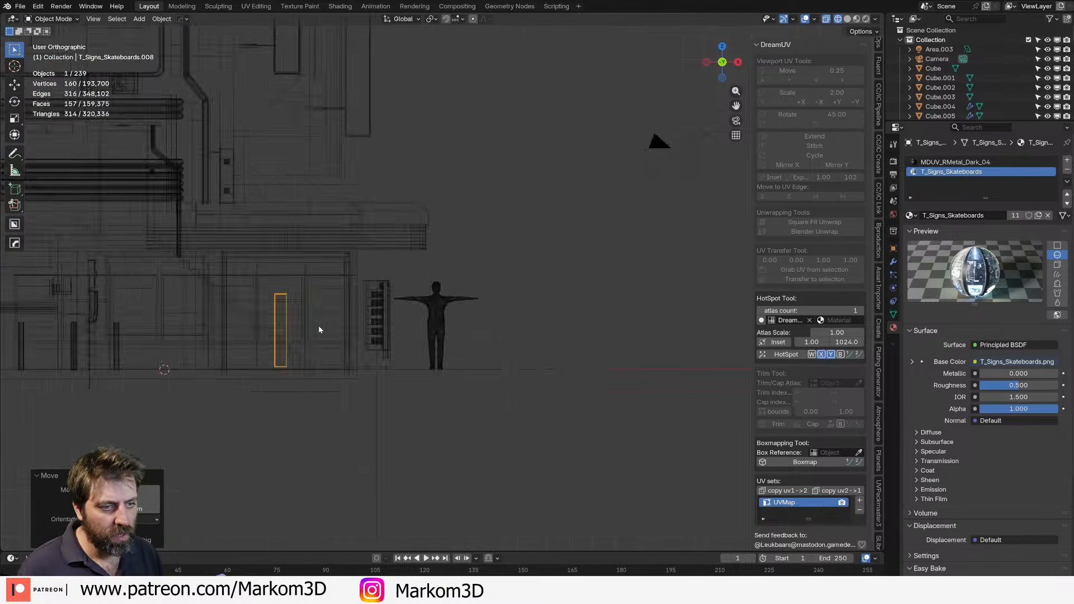
Rotate the sign about Z in solid shading and move it horizontally, with Z locked, through the storefront opening into the shop.
middle_drag(548, 316, 511, 331)
key(z)
click(546, 332)
scroll(450, 367, down, 4)
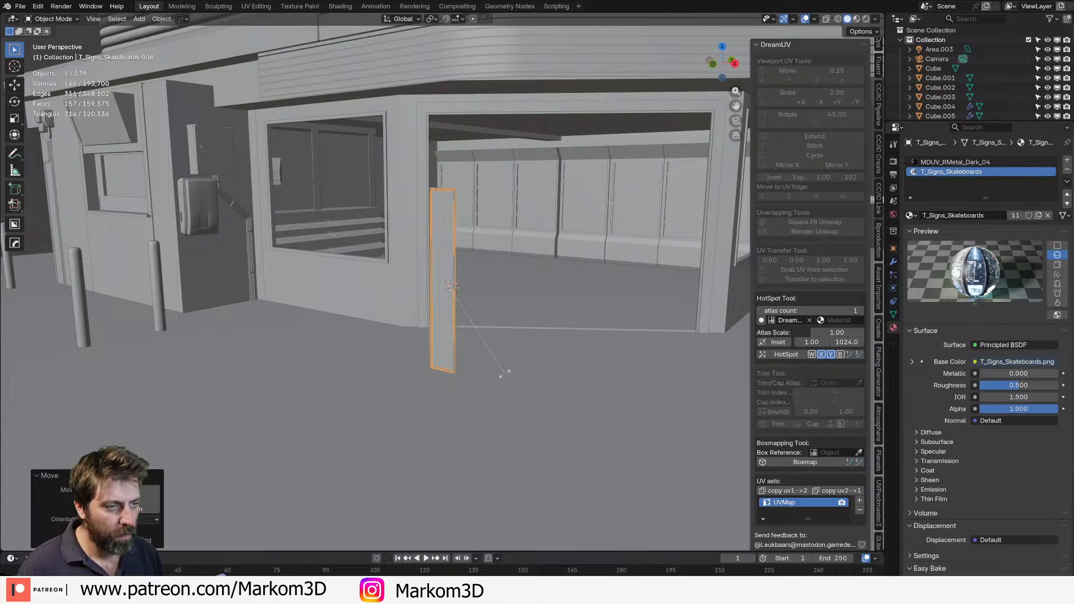
key(z)
click(581, 333)
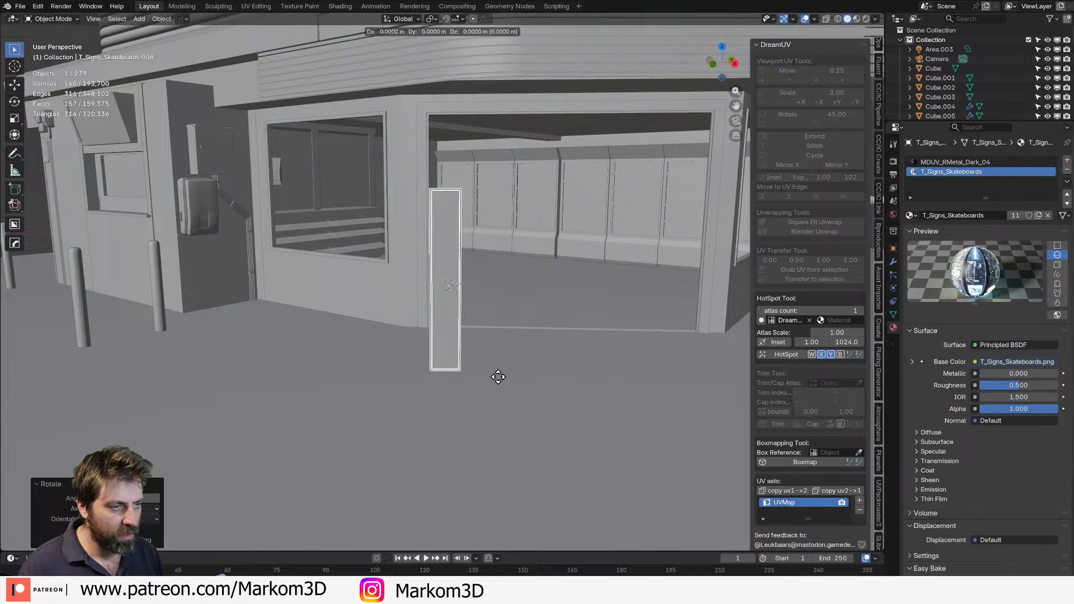
key(g)
key(shift+z)
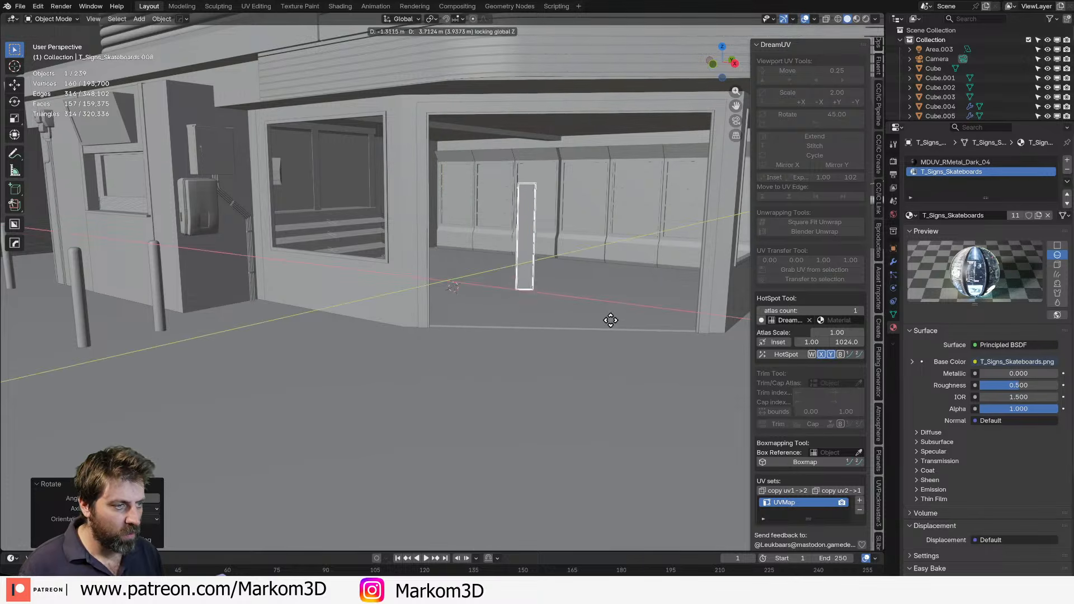
click(610, 320)
middle_drag(610, 314, 423, 188)
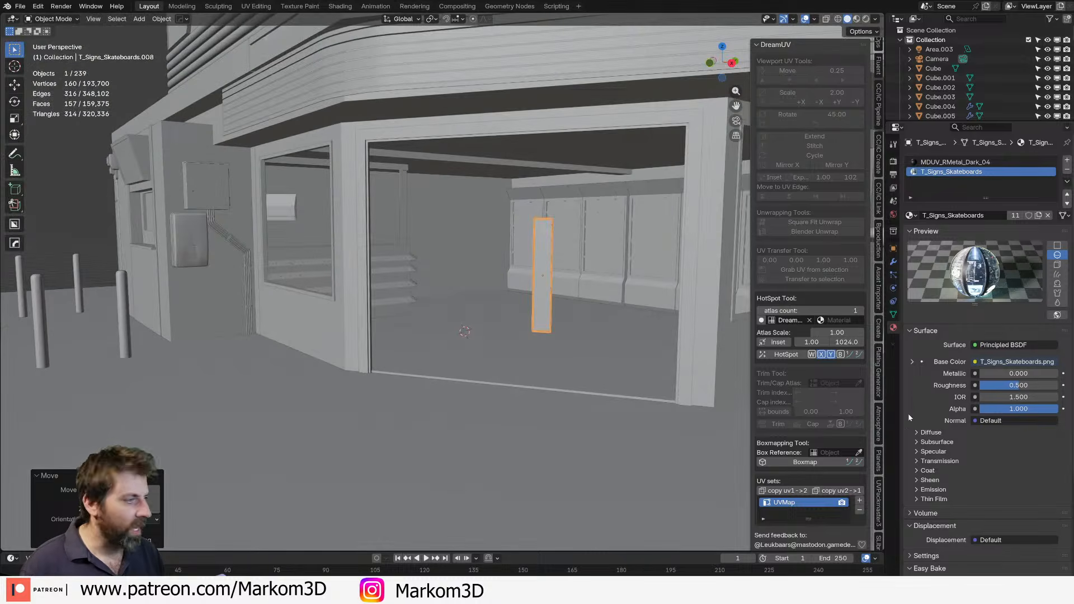
Switch to the UV Editing workspace and shift the sign panel's UVs along X onto the texture's brownish second skateboard.
click(258, 6)
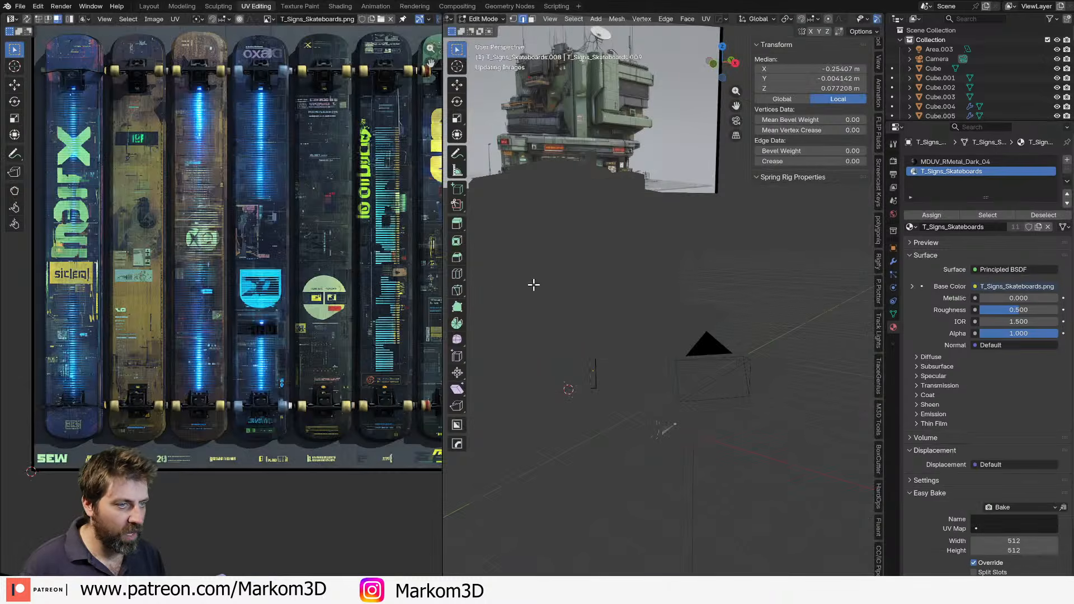
key(KP_Decimal)
key(3)
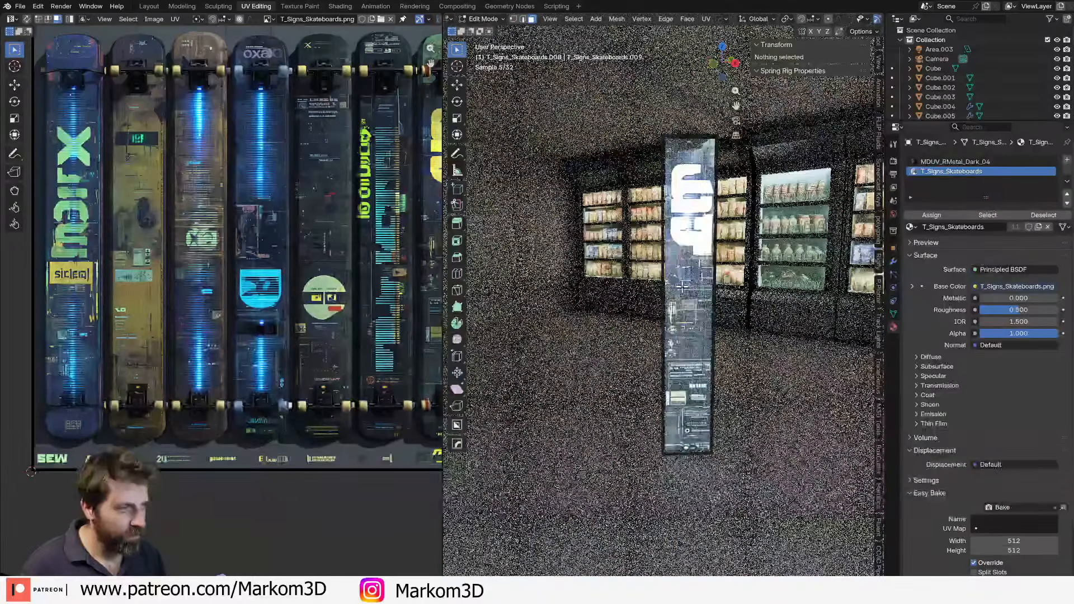
click(682, 287)
scroll(124, 298, down, 2)
key(g)
key(x)
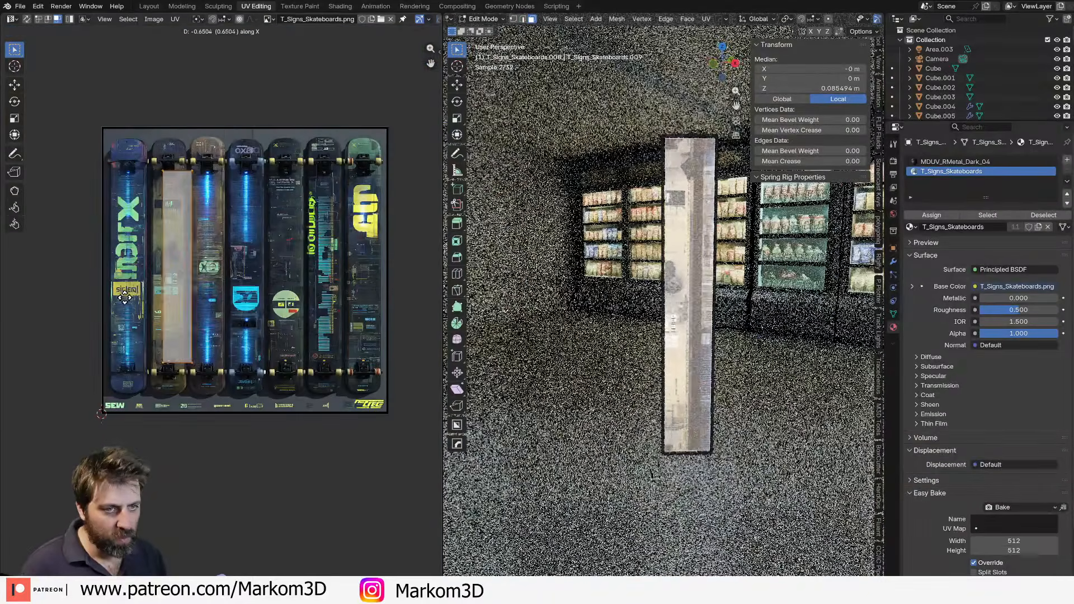
click(117, 298)
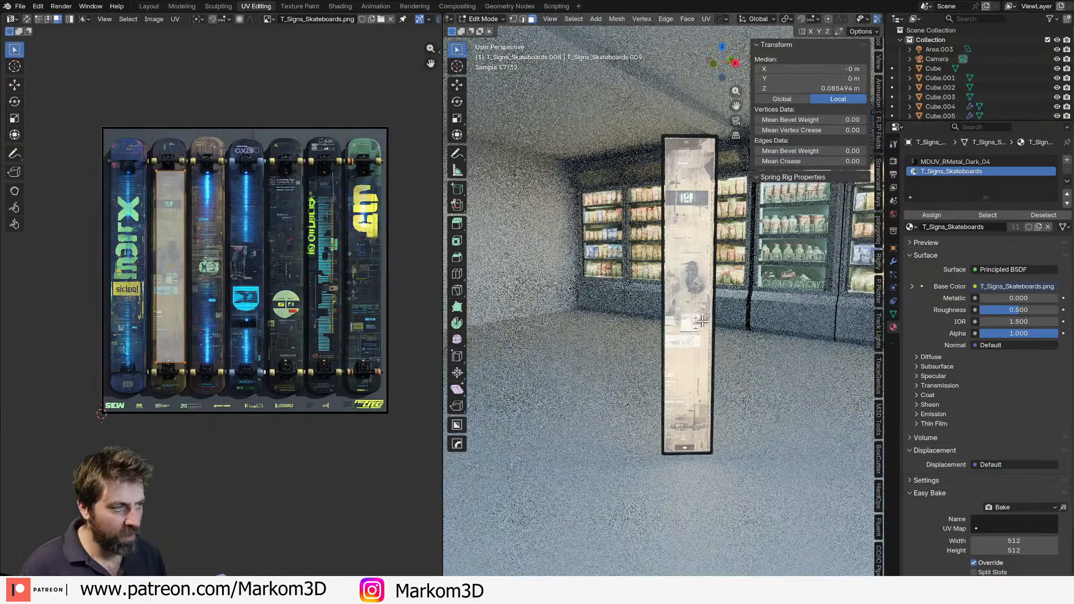
key(Tab)
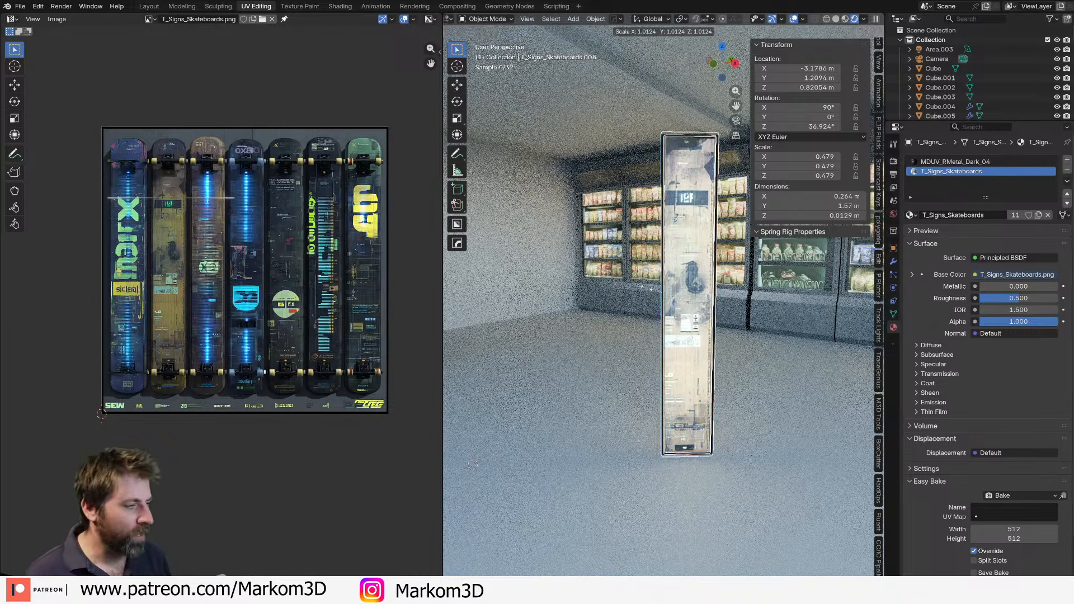
Widen the sign along its local X axis to about 0.5 m.
key(s)
key(x)
key(x)
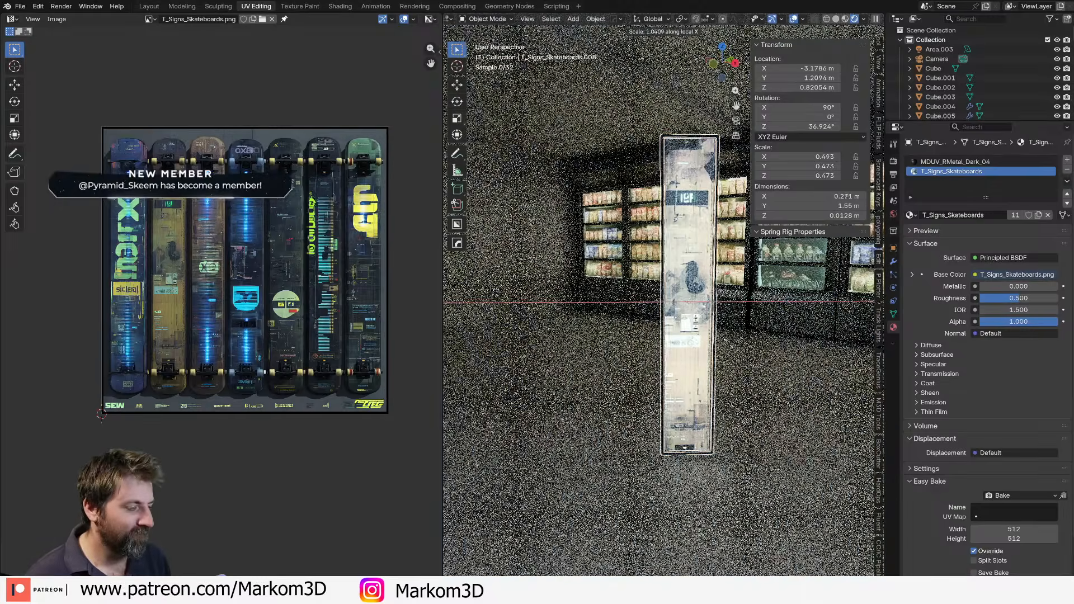
key(Return)
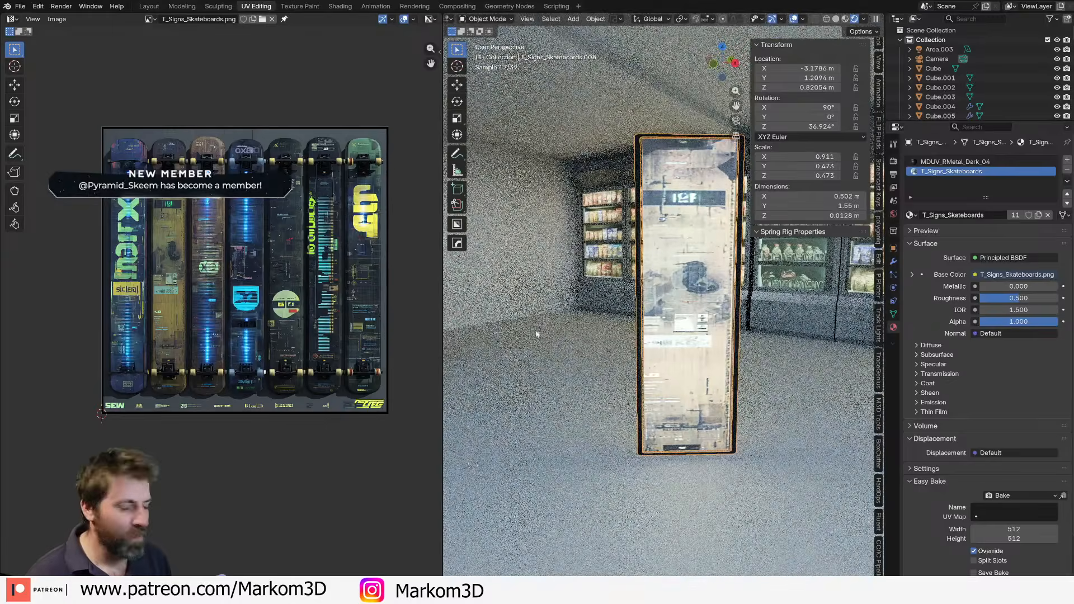
key(Tab)
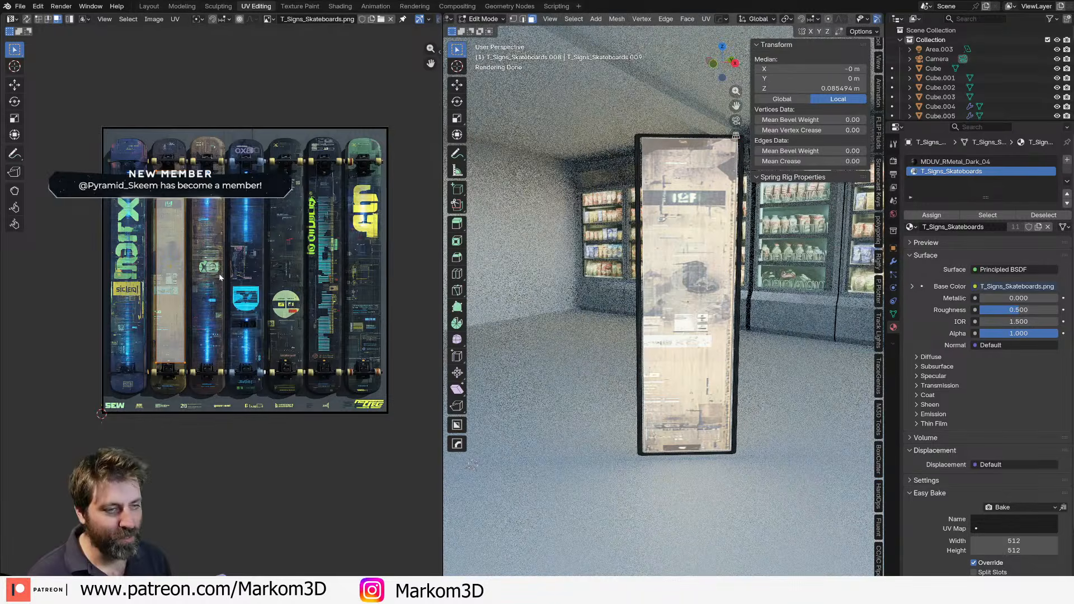
key(Tab)
scroll(719, 346, down, 3)
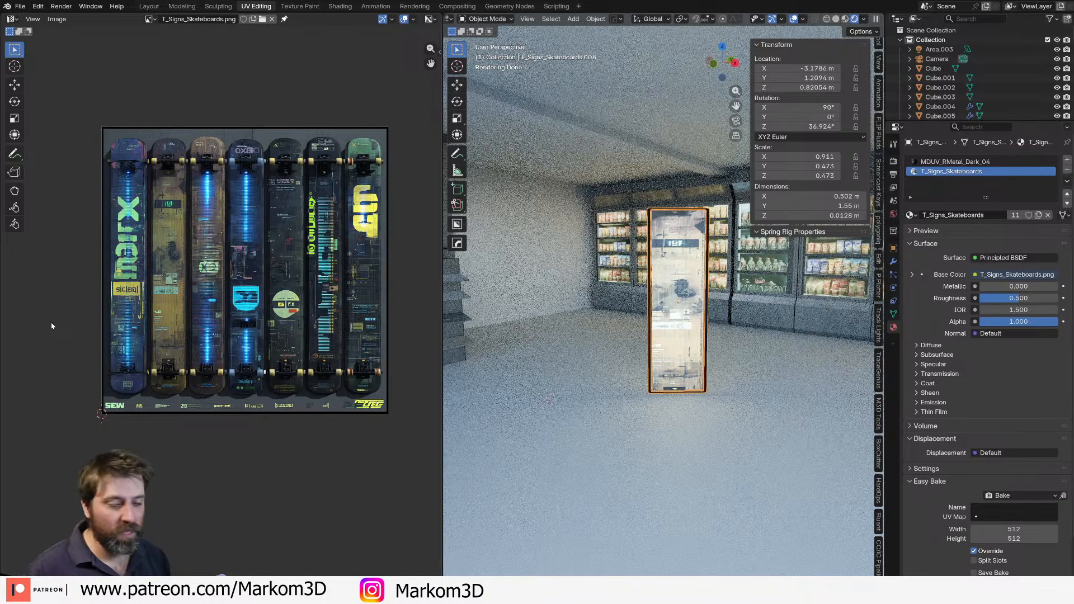
Raise the sign along Z to leave room for a base above the shop floor.
scroll(632, 386, up, 4)
key(Tab)
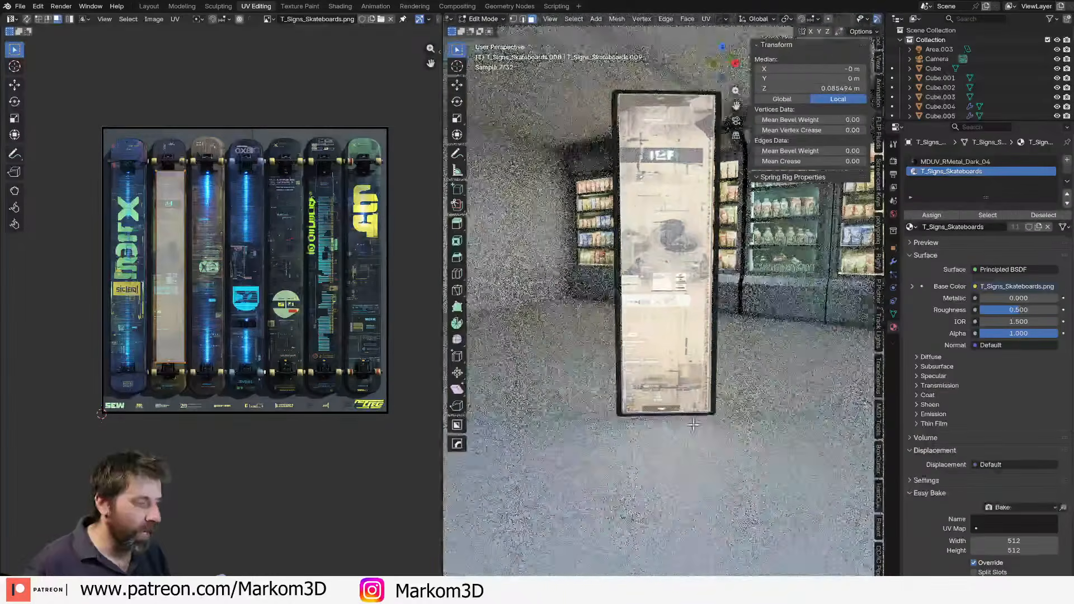
key(Tab)
scroll(692, 425, up, 2)
key(g)
key(z)
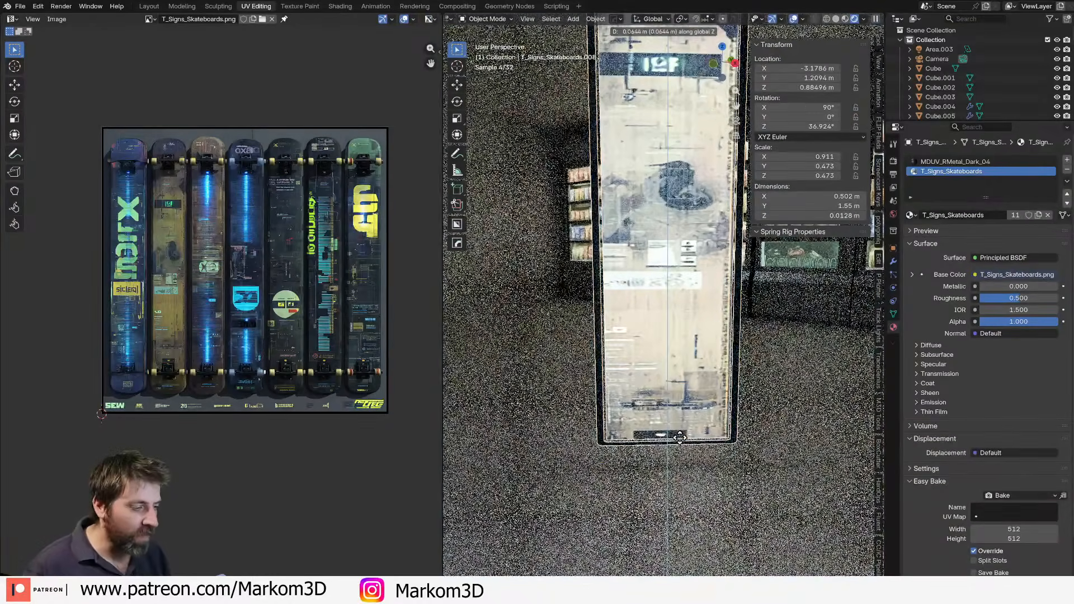
click(678, 397)
Create a separate strip below the sign by duplicating the panel's bottom edge and extruding it downward along Z.
key(Tab)
click(675, 410)
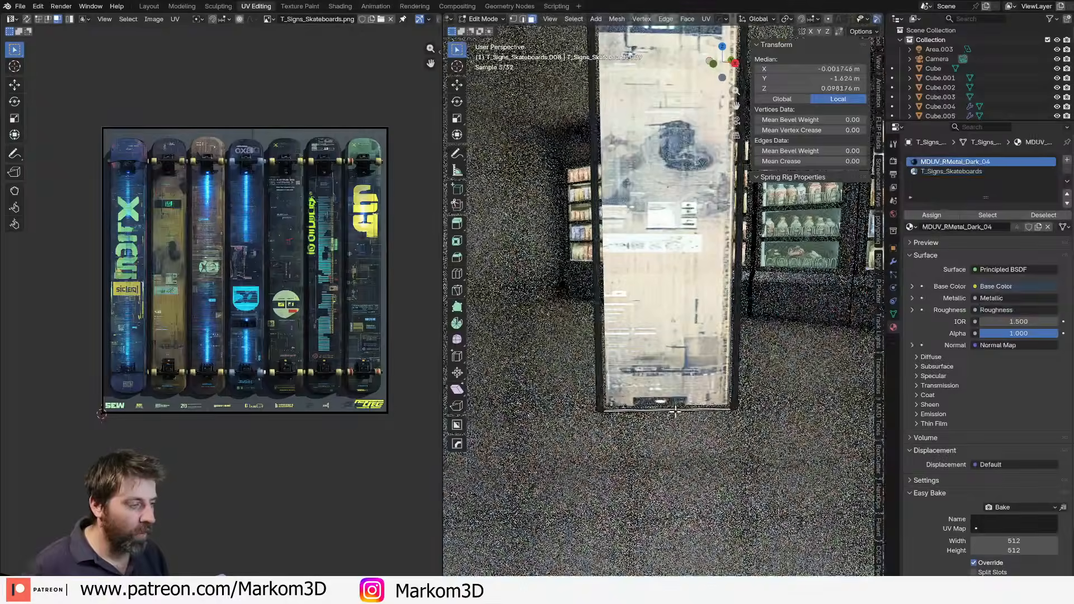
click(674, 404)
key(2)
click(674, 406)
key(shift+s)
key(2)
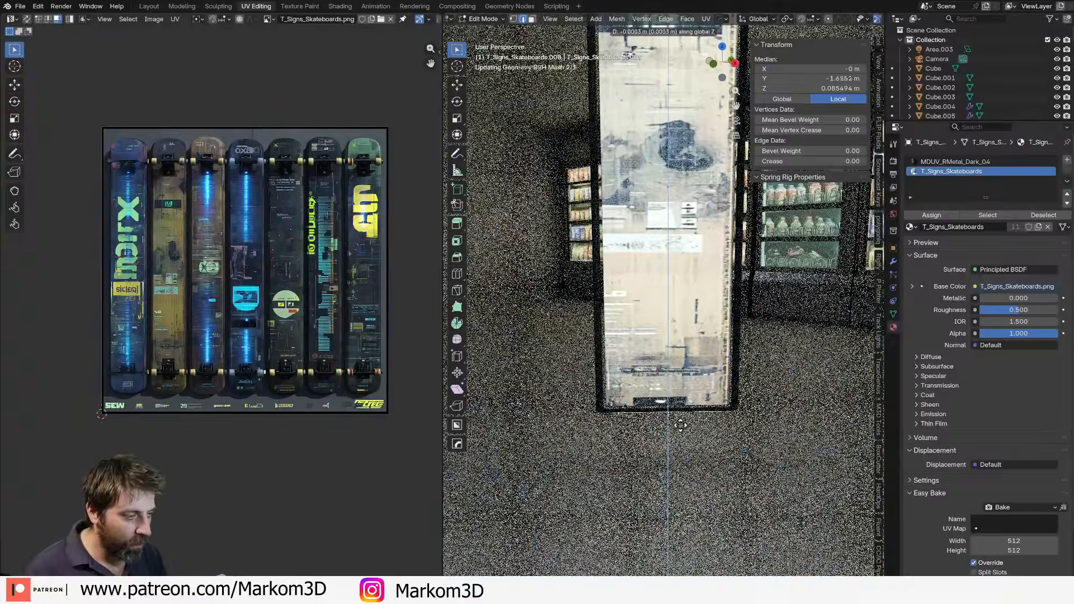
click(676, 451)
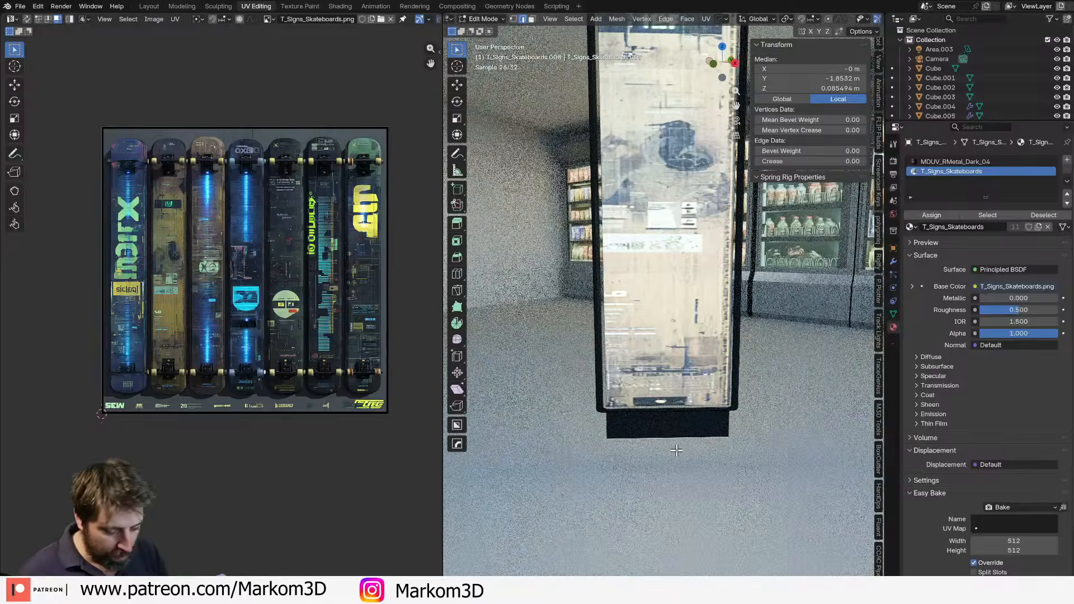
Select the whole strip below the sign and widen it along X so it extends past both sides of the frame.
key(l)
click(697, 425)
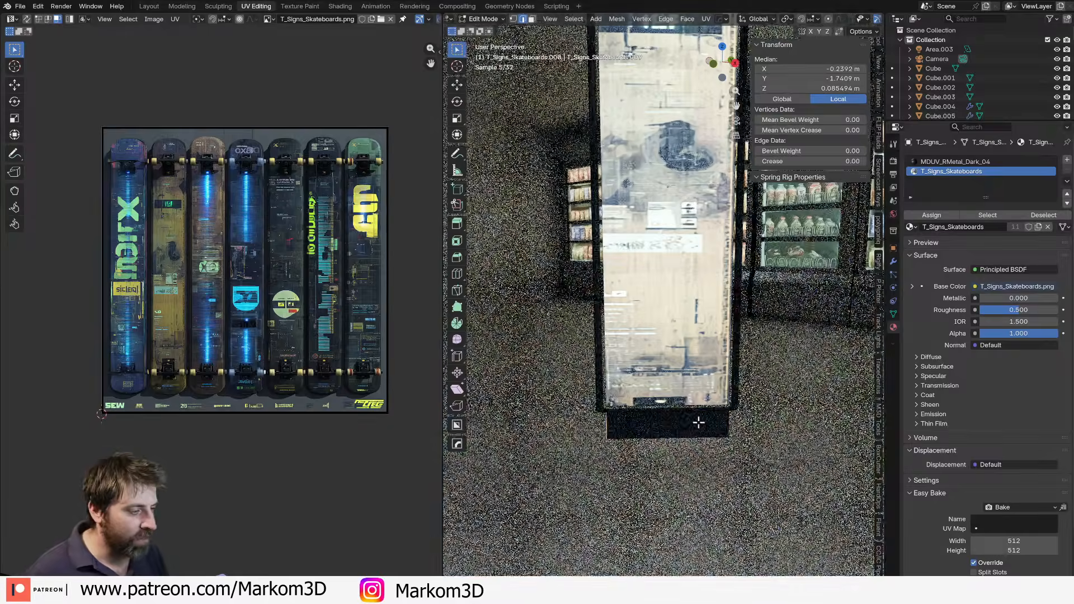
click(611, 429)
key(s)
key(x)
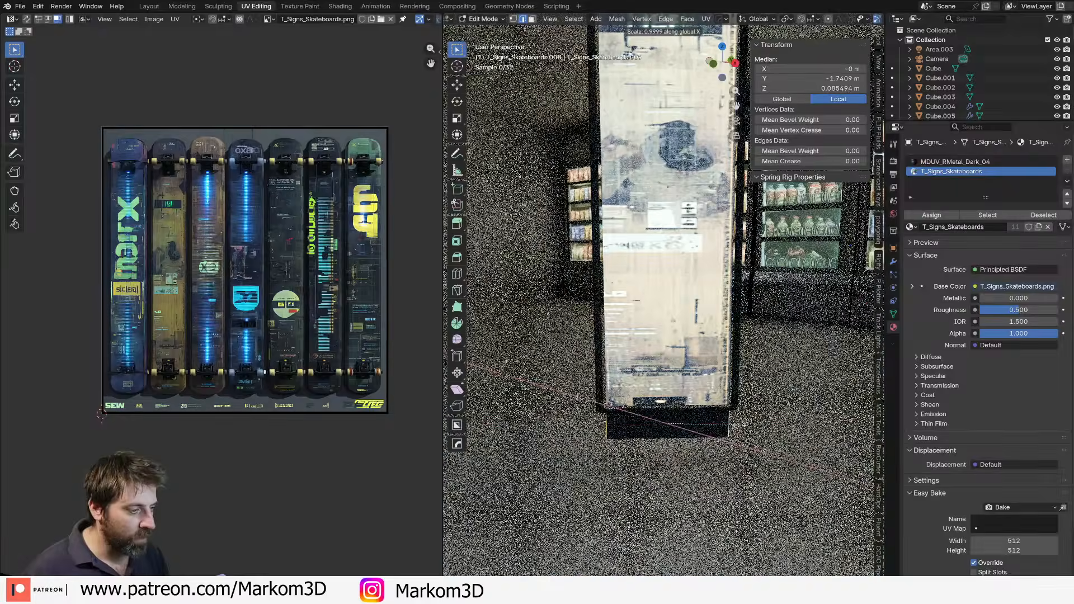
click(676, 434)
Extrude the strip into a thick block as the sign's base and bevel its two long upper edges.
middle_drag(676, 434, 726, 408)
key(ctrl+l)
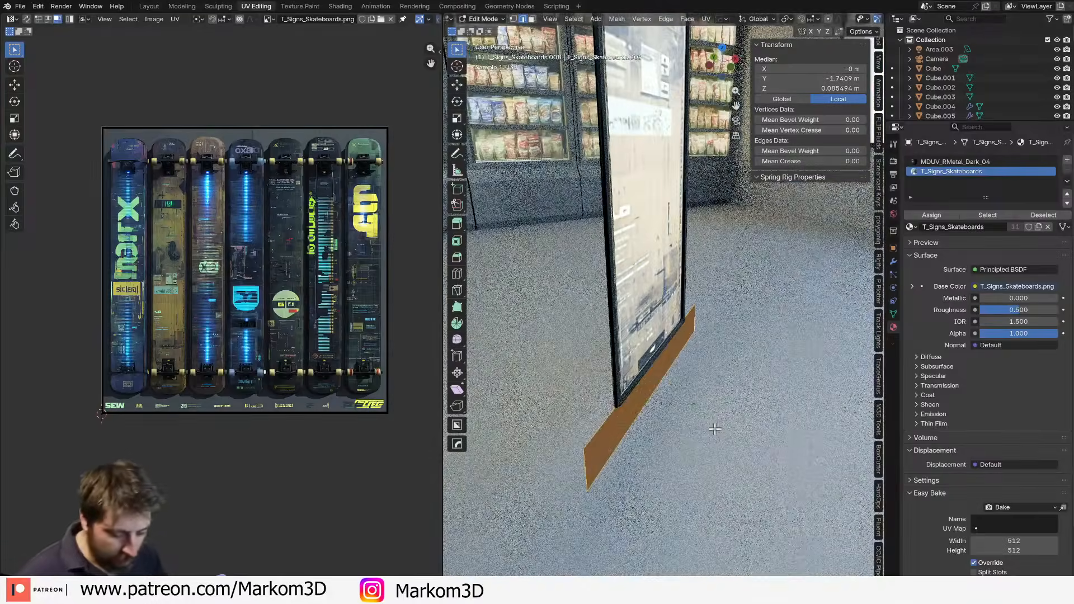
key(g)
key(y)
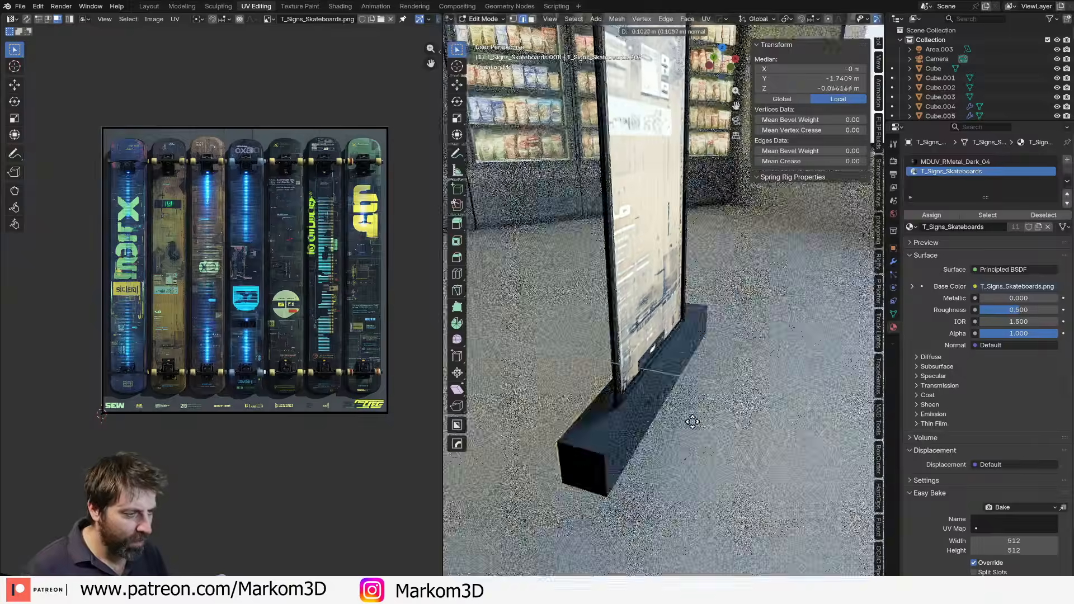
click(643, 418)
click(632, 410)
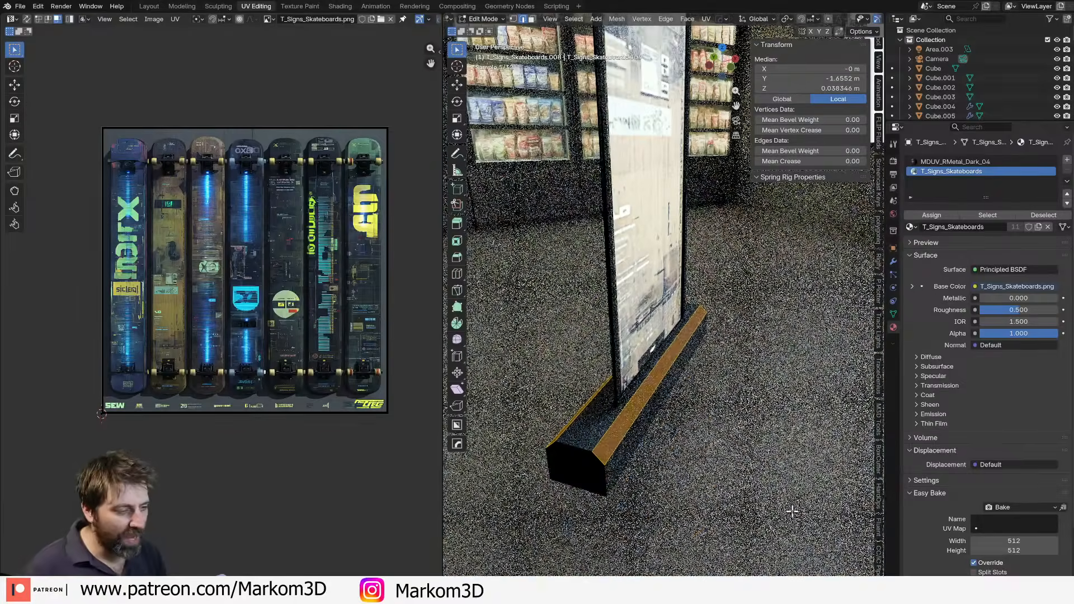
Select the entire base block and shift it across its depth so it sits centred under the sign.
key(ctrl+l)
key(g)
key(x)
key(x)
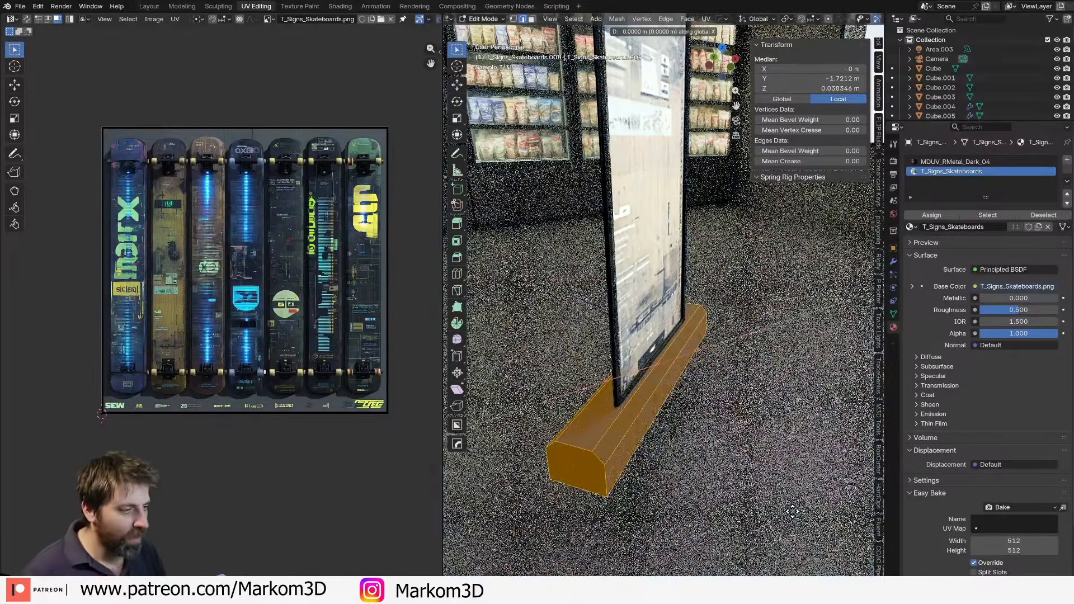
click(802, 512)
middle_drag(801, 512, 687, 483)
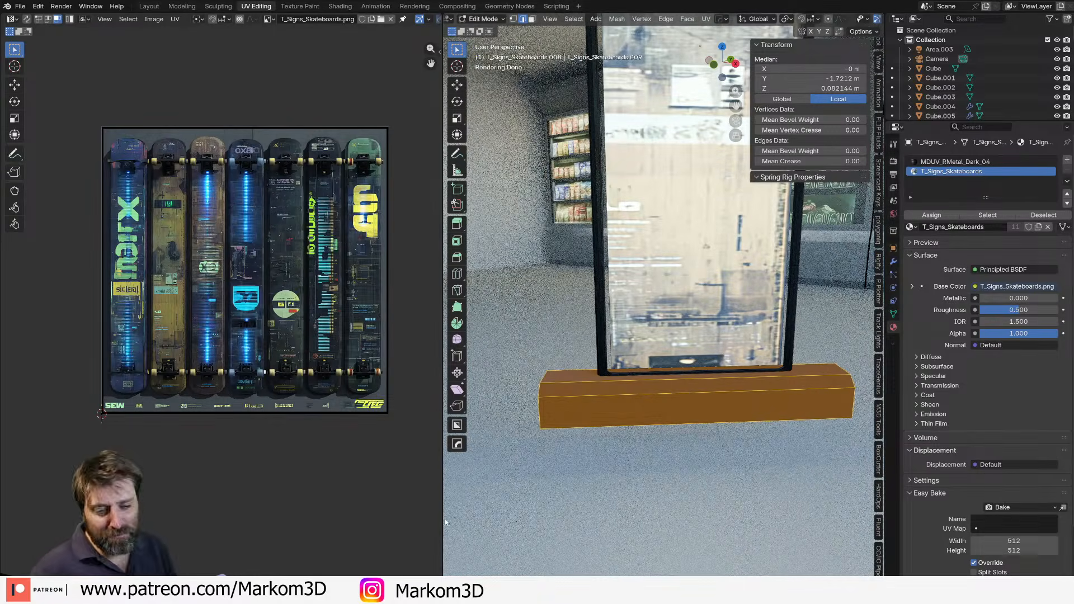
middle_drag(607, 346, 637, 355)
scroll(582, 404, up, 1)
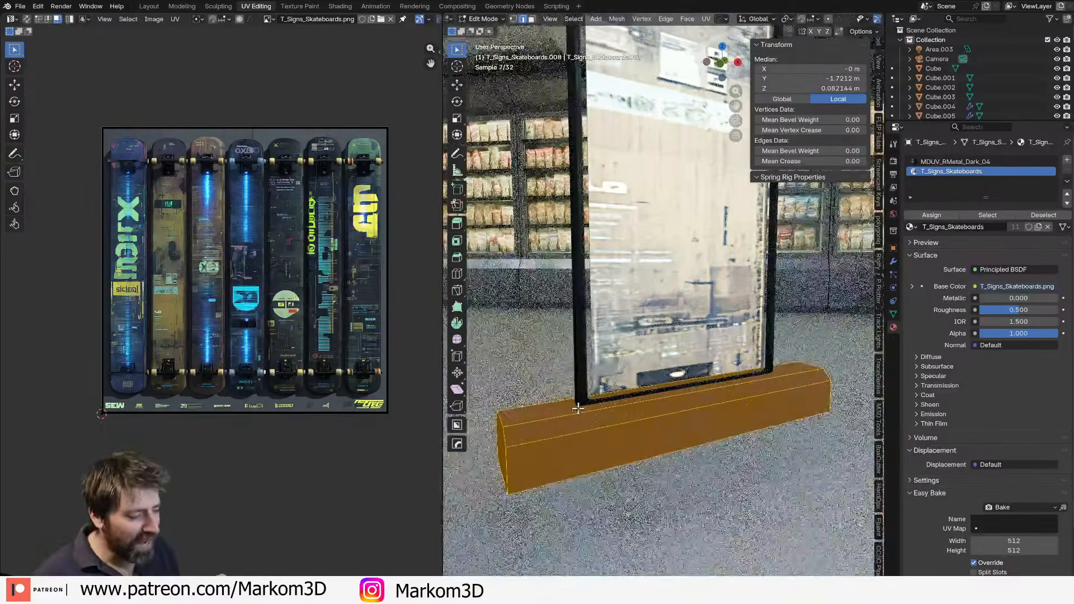
Select the top faces of the sign's base and lower them slightly along Z.
shift+middle_drag(578, 408, 630, 427)
key(3)
click(592, 390)
shift+click(608, 427)
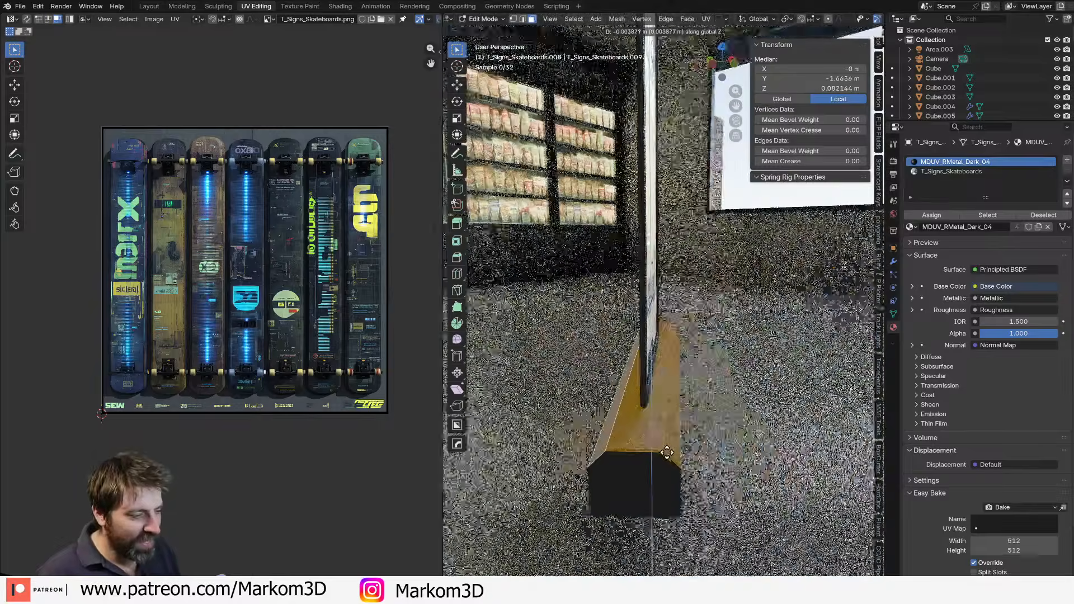
key(Tab)
Lower the free-standing sign along Z to the shop floor and move it forward, closer to the shop's entrance.
scroll(742, 421, down, 3)
scroll(741, 421, down, 5)
scroll(783, 412, up, 5)
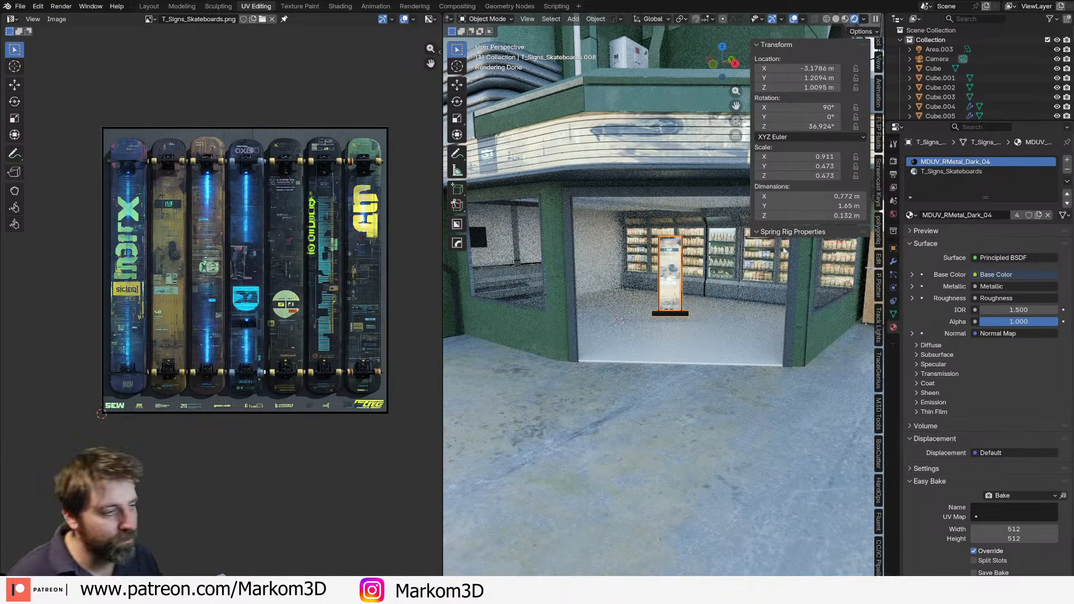
mouse_move(784, 251)
middle_down()
mouse_move(739, 254)
mouse_move(774, 251)
middle_up()
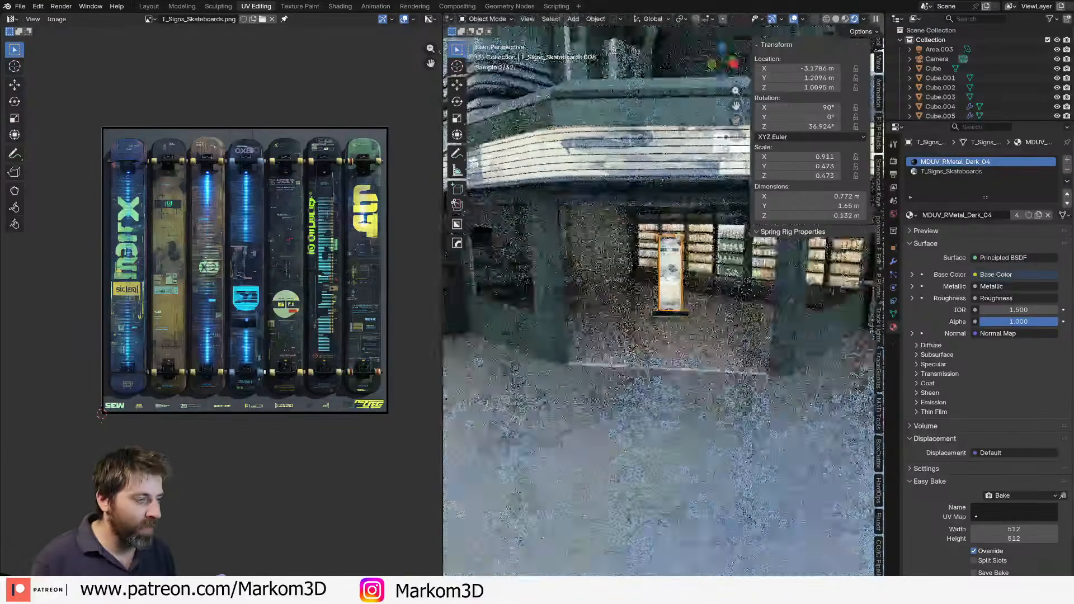
scroll(669, 356, up, 3)
key(g)
key(z)
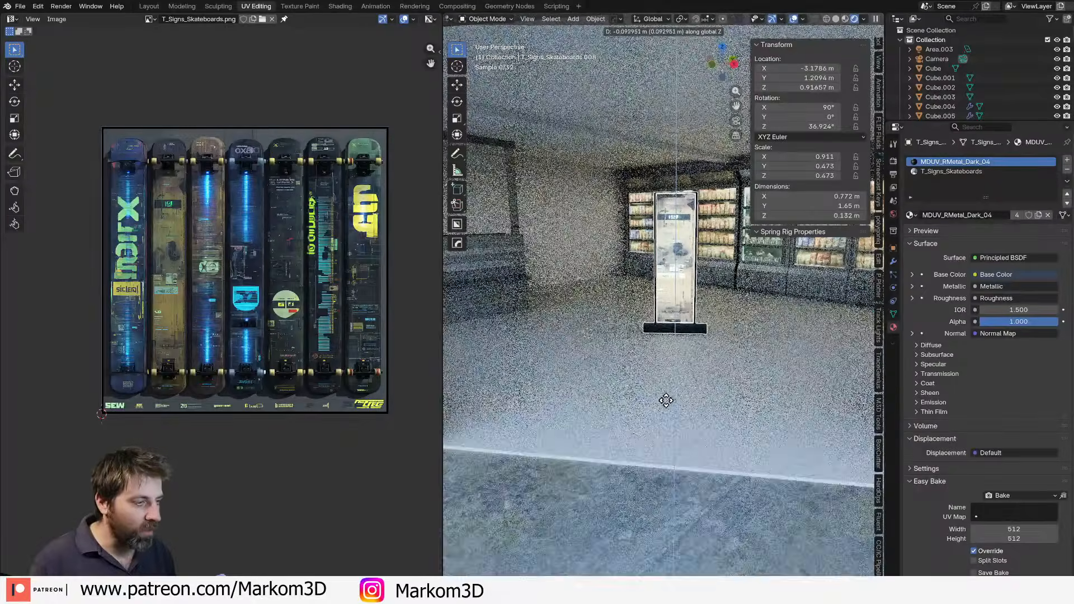
click(657, 388)
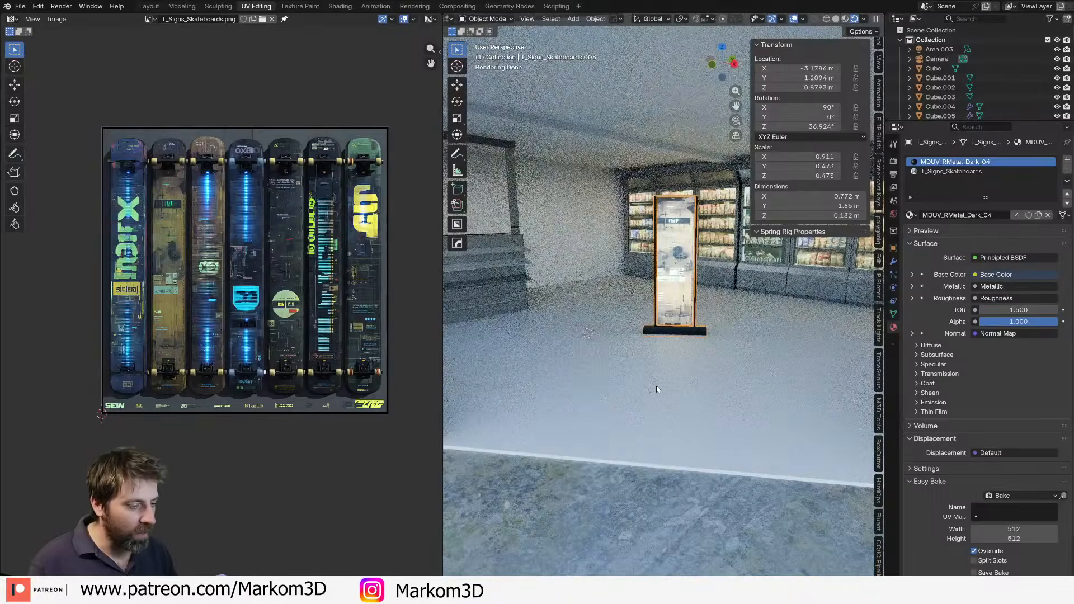
key(g)
click(652, 417)
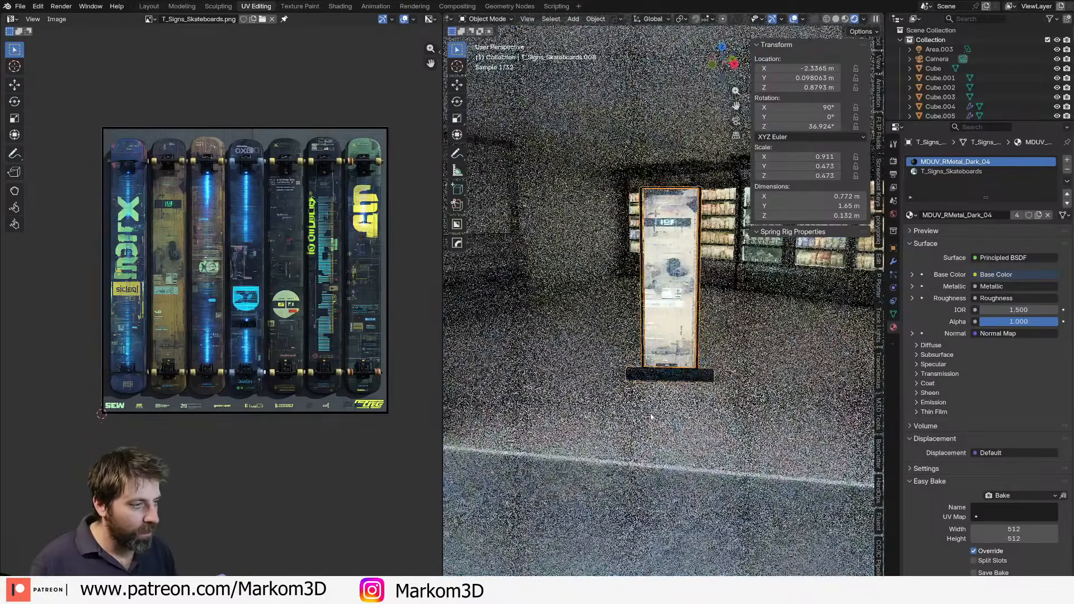
Select the base's two end faces and scale them along local X to narrow the base to about 0.52 m.
scroll(651, 417, down, 10)
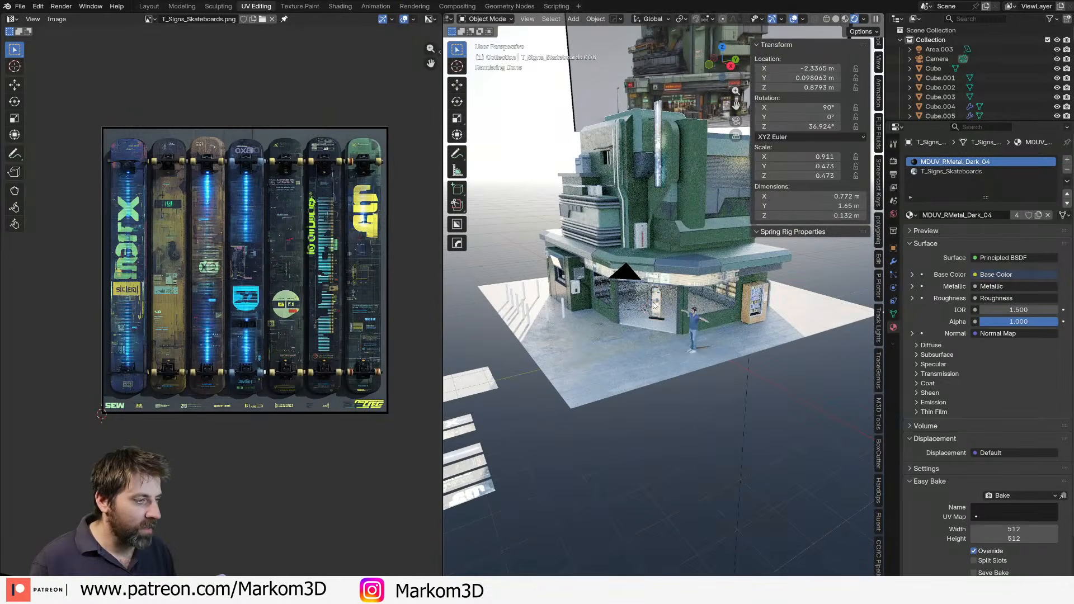
scroll(687, 315, up, 10)
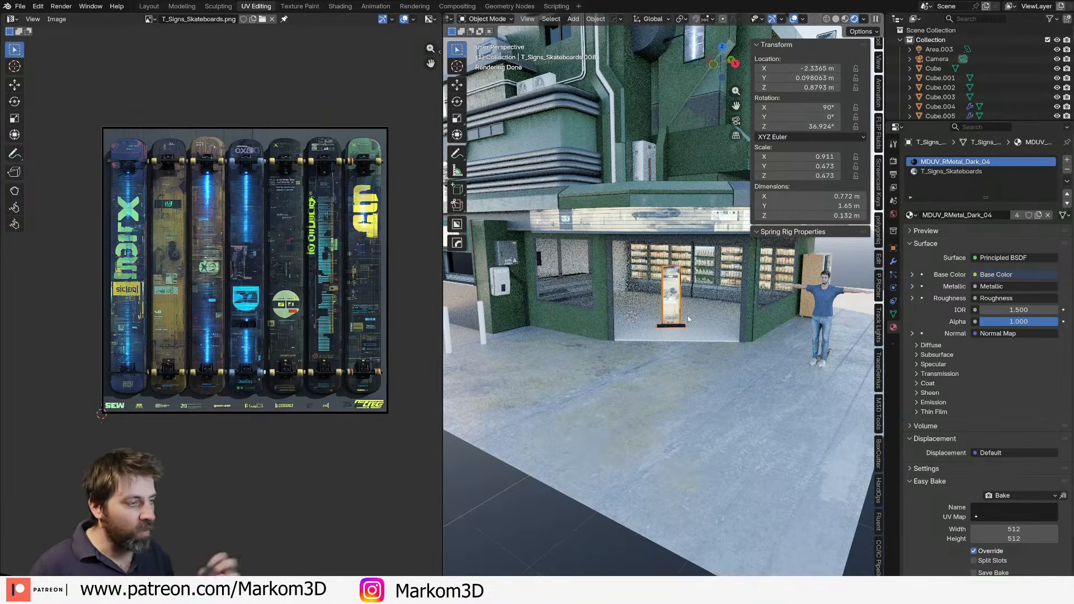
scroll(687, 316, up, 8)
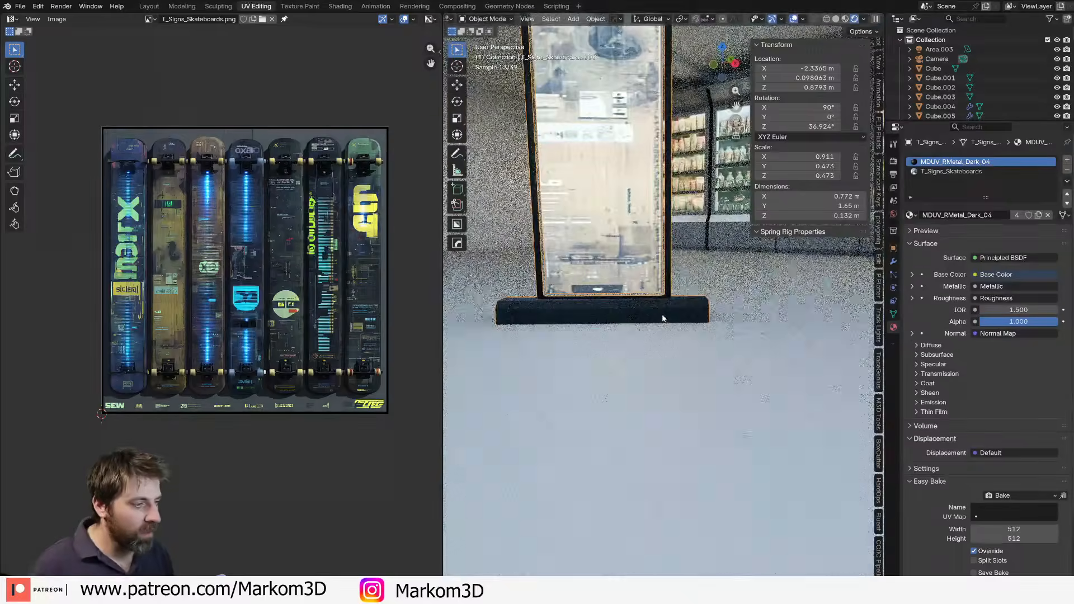
key(Tab)
middle_drag(663, 319, 723, 343)
click(736, 335)
shift+click(587, 375)
key(s)
key(x)
key(x)
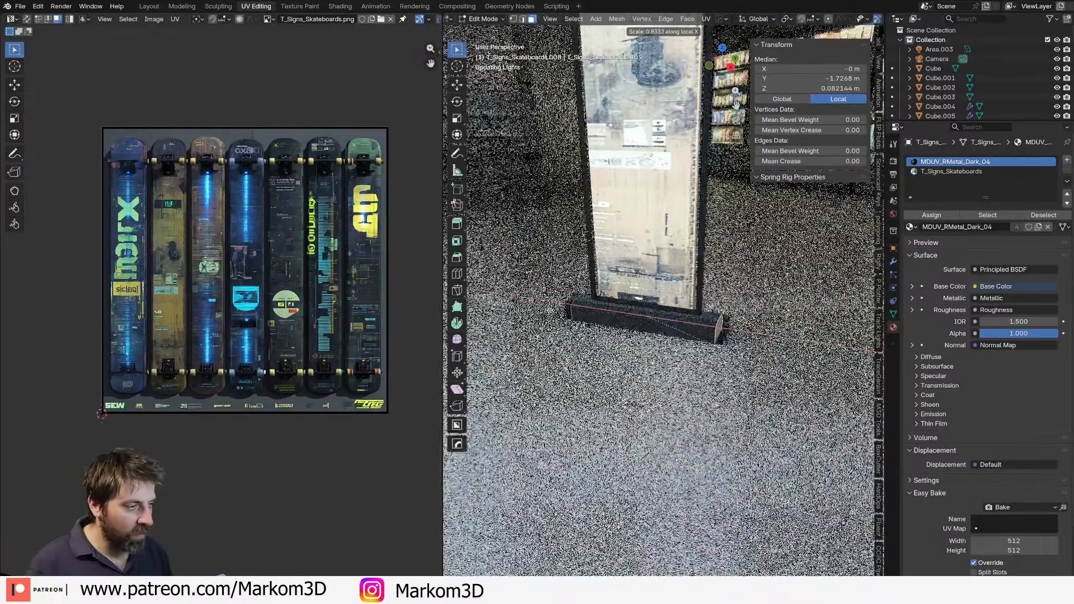
key(Return)
key(Tab)
scroll(697, 422, down, 6)
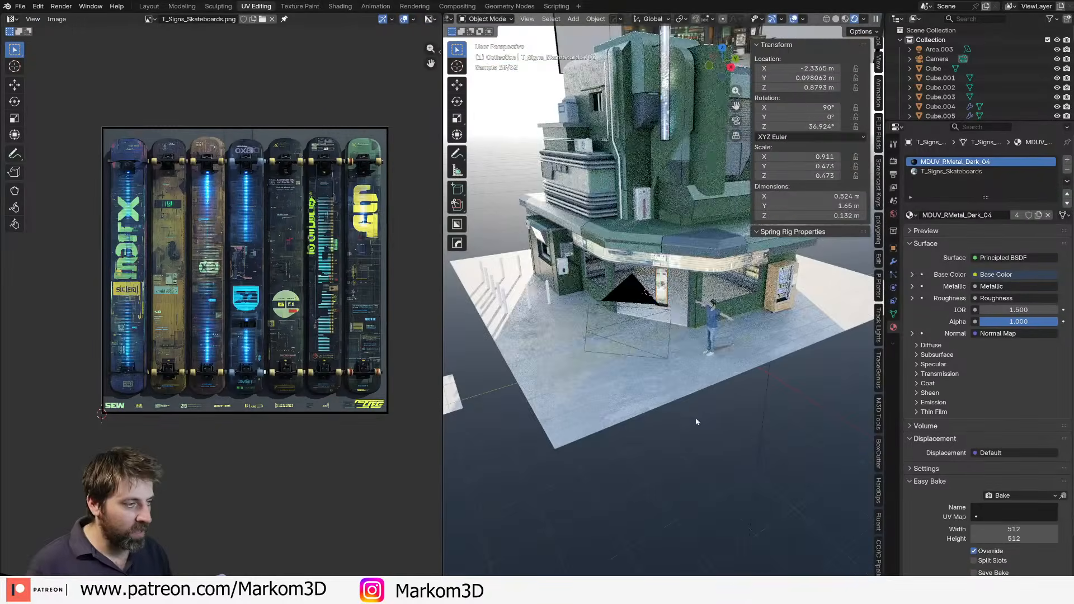
middle_drag(697, 421, 727, 413)
middle_drag(607, 316, 635, 309)
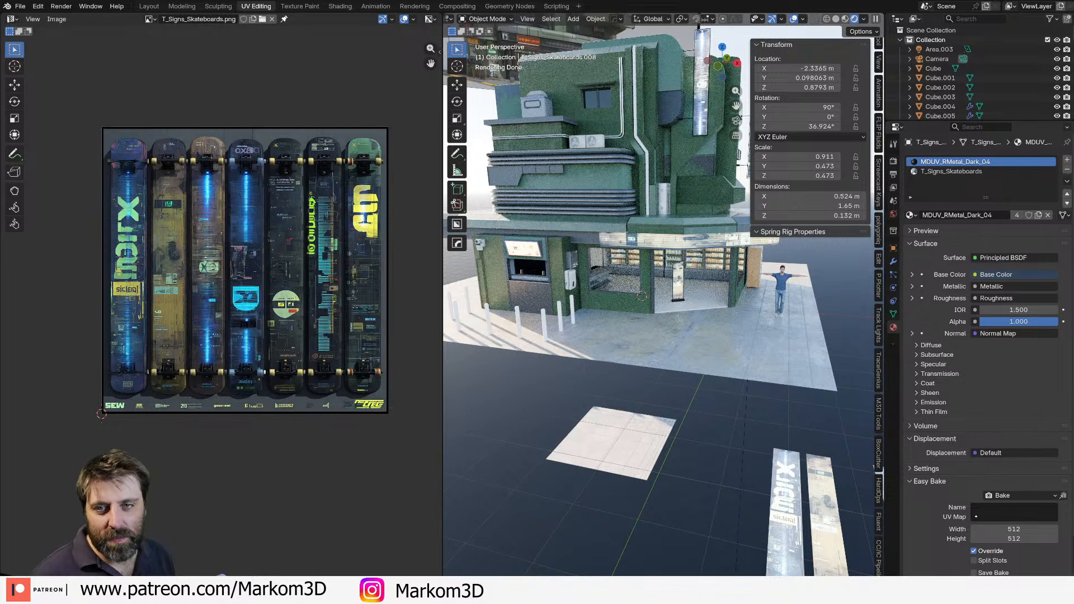
Switch to the browser, look through the Imphenzia YouTube channel page, and close the browser.
key(alt+Tab)
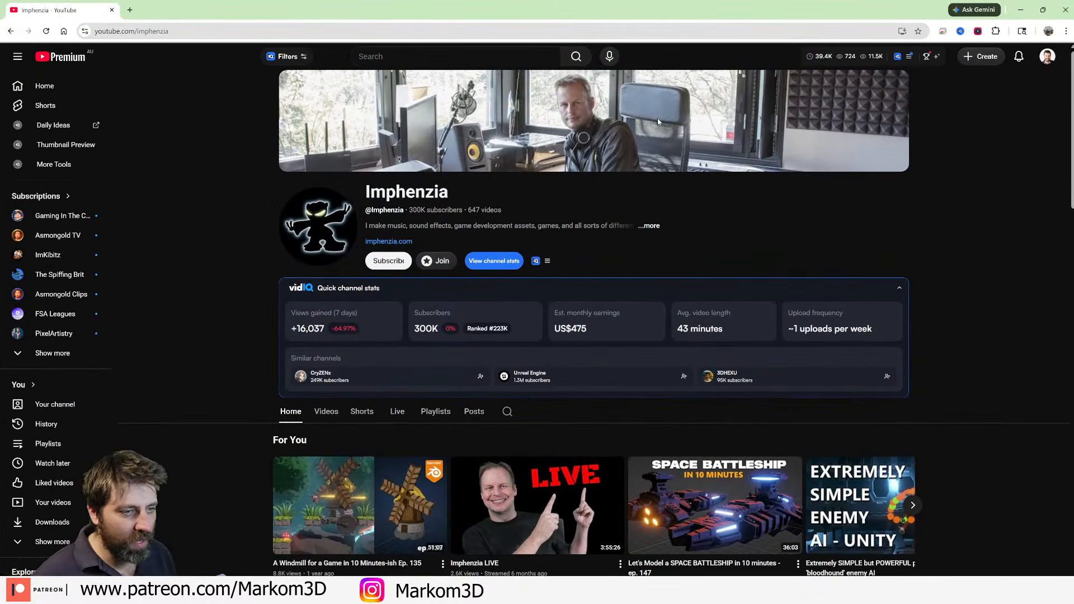
scroll(723, 321, down, 5)
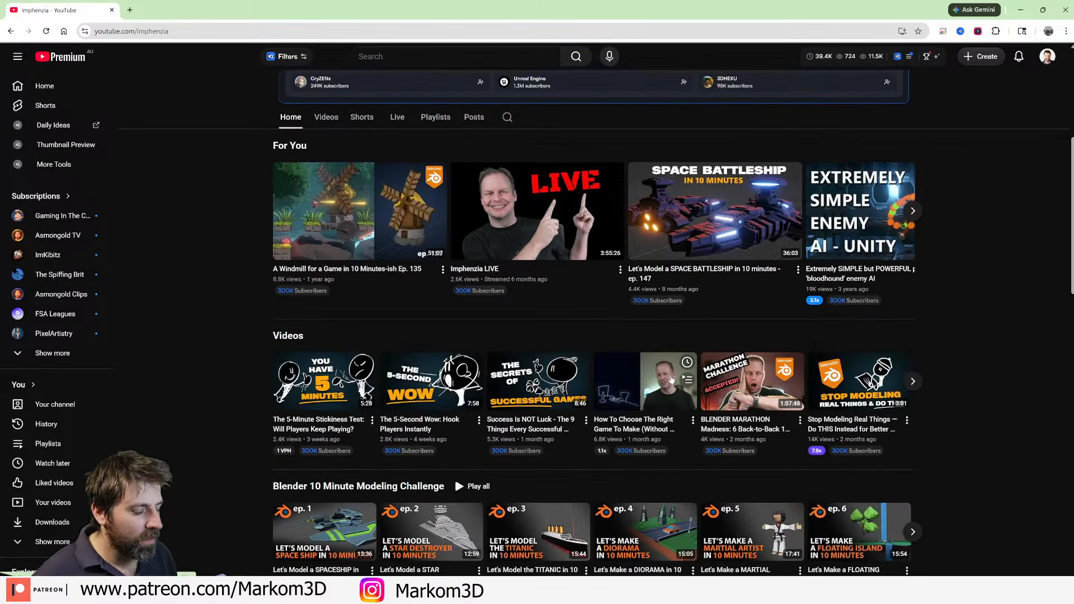
scroll(205, 355, down, 10)
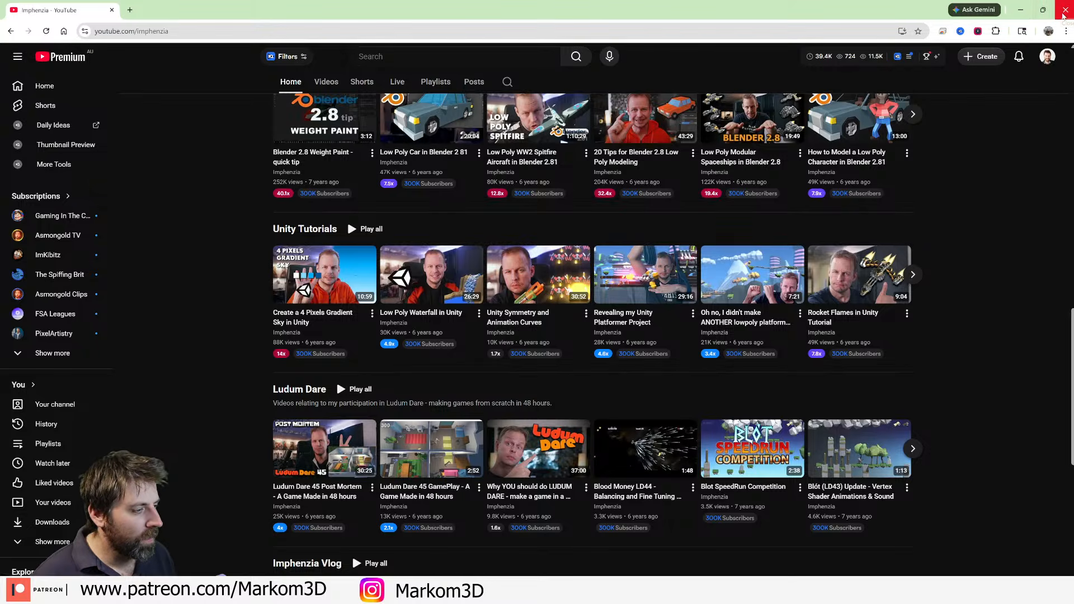
click(1063, 15)
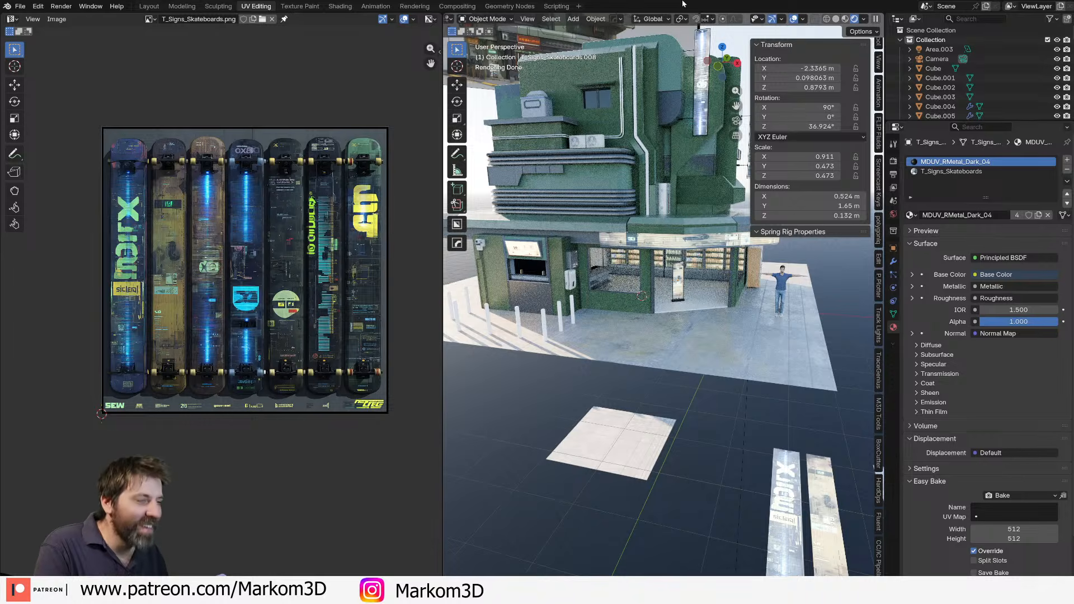
middle_drag(678, 284, 647, 268)
scroll(646, 263, up, 5)
key(Tab)
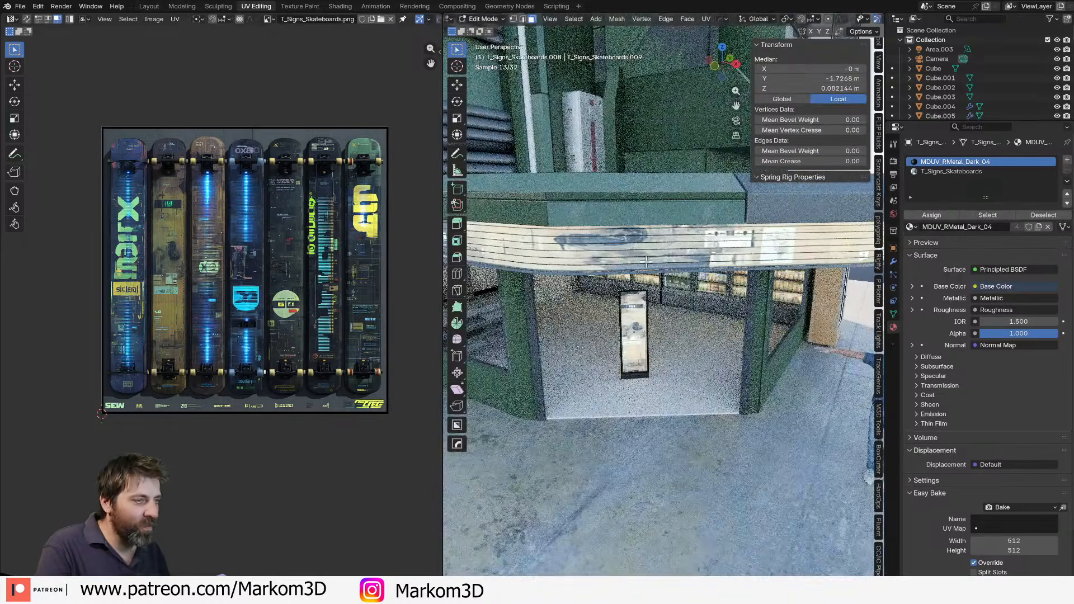
key(Tab)
scroll(644, 263, down, 8)
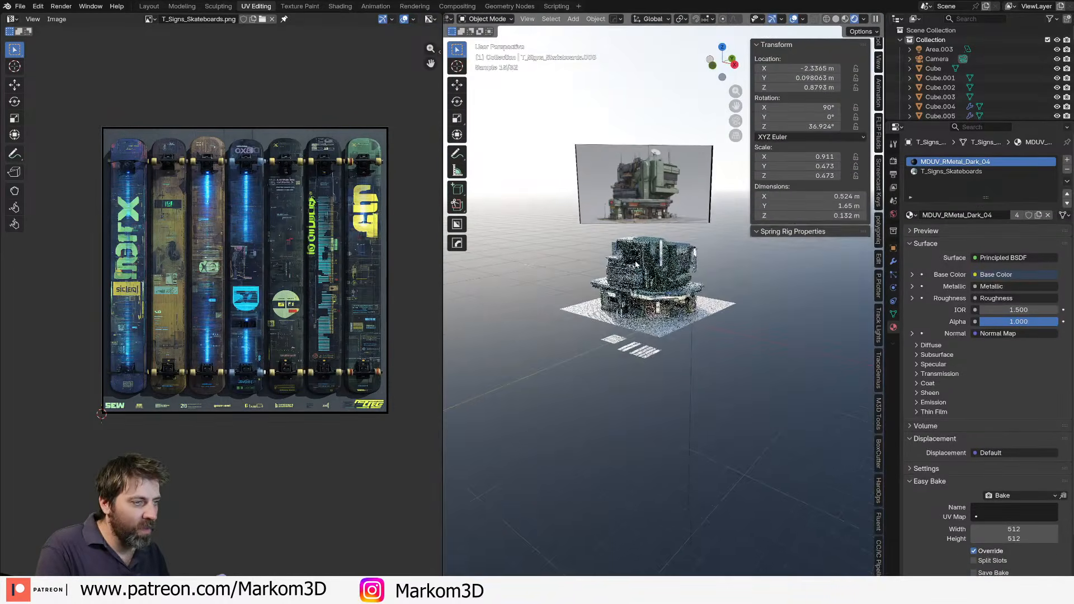
scroll(636, 263, up, 6)
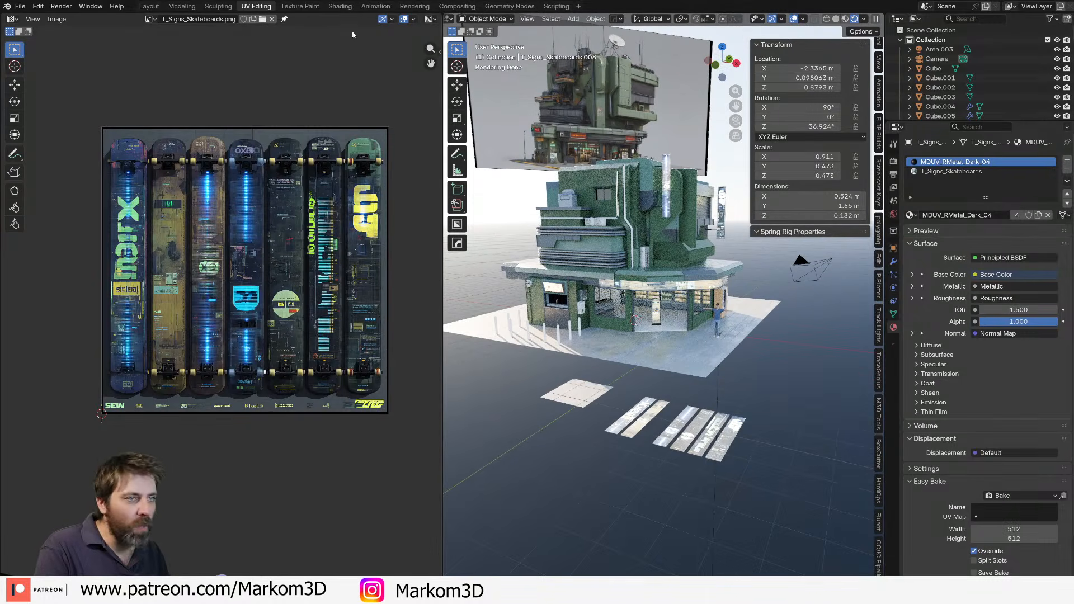
Change to the Layout workspace and show its 3D view with rendered shading.
click(150, 8)
scroll(611, 329, down, 3)
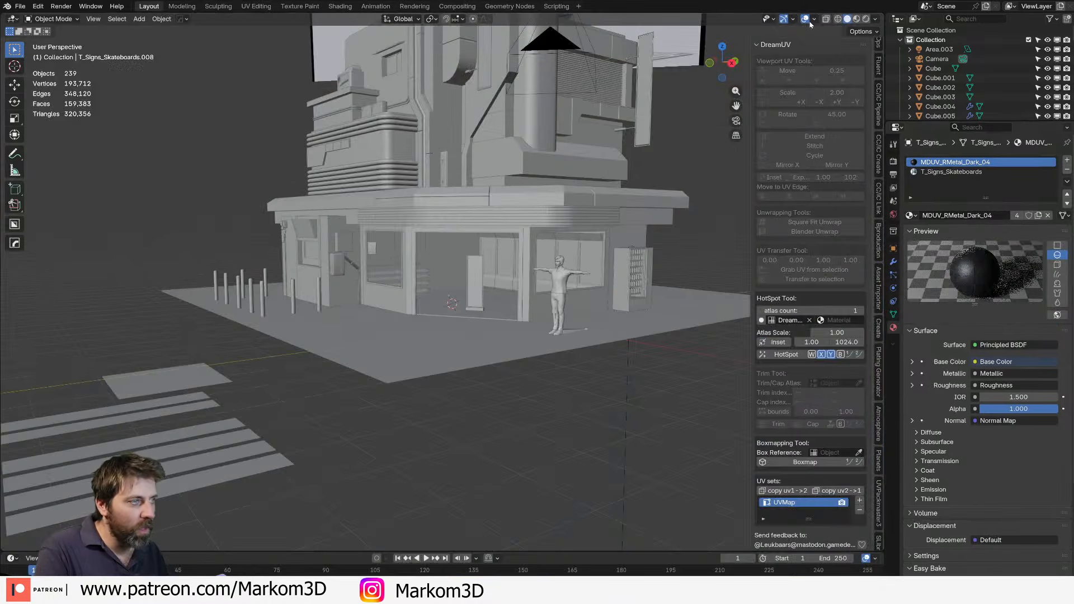
click(867, 21)
click(867, 22)
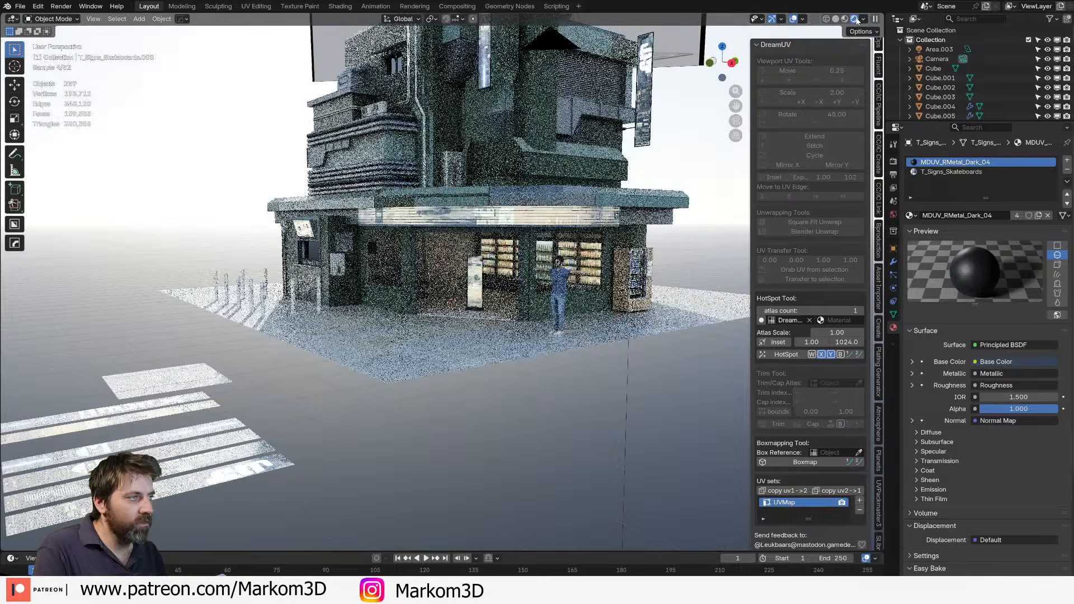
Examine the back of the building, including the upper walls, the outside staircase and the door at its landing.
mouse_move(643, 369)
middle_down()
mouse_move(519, 384)
mouse_move(485, 374)
middle_up()
scroll(526, 387, down, 3)
middle_drag(580, 305, 451, 331)
scroll(562, 293, up, 3)
scroll(481, 313, up, 3)
click(622, 171)
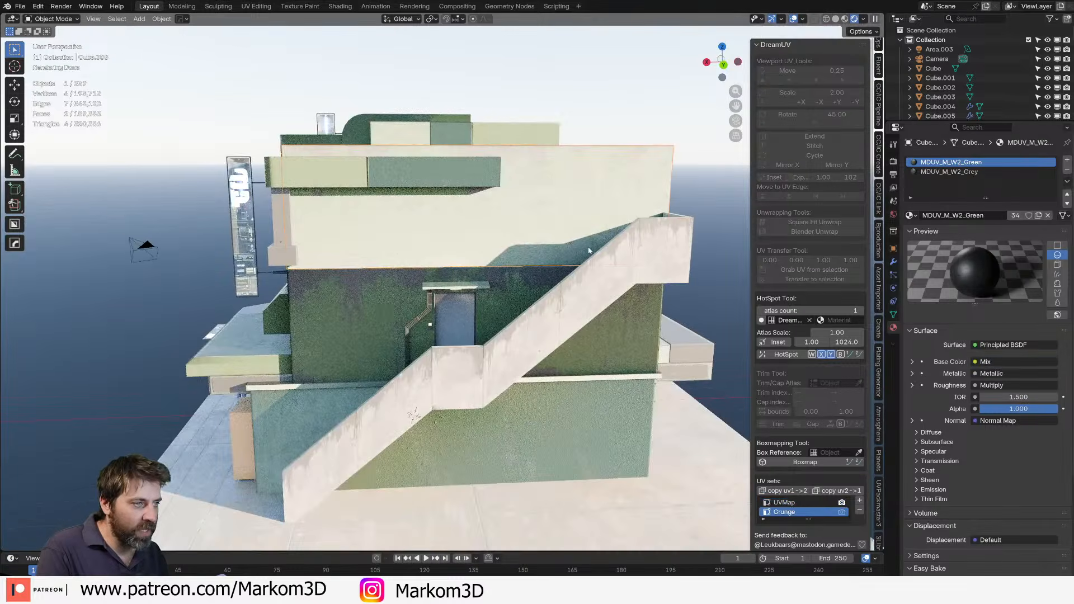
scroll(582, 280, down, 4)
middle_drag(570, 392, 523, 438)
scroll(541, 366, up, 4)
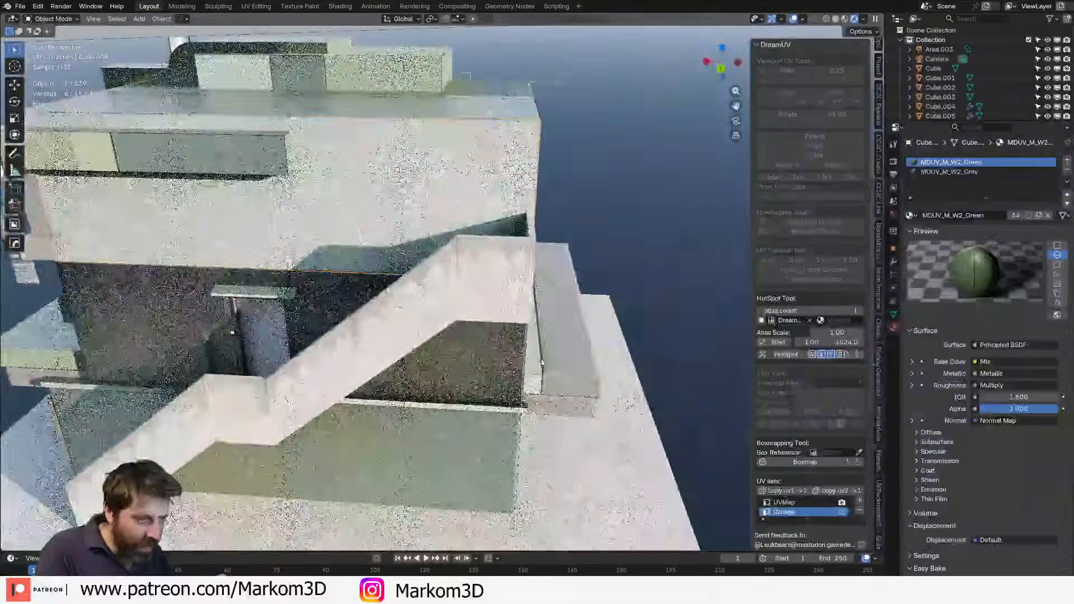
scroll(582, 319, down, 4)
middle_drag(610, 283, 612, 308)
scroll(610, 358, up, 4)
middle_drag(606, 405, 641, 288)
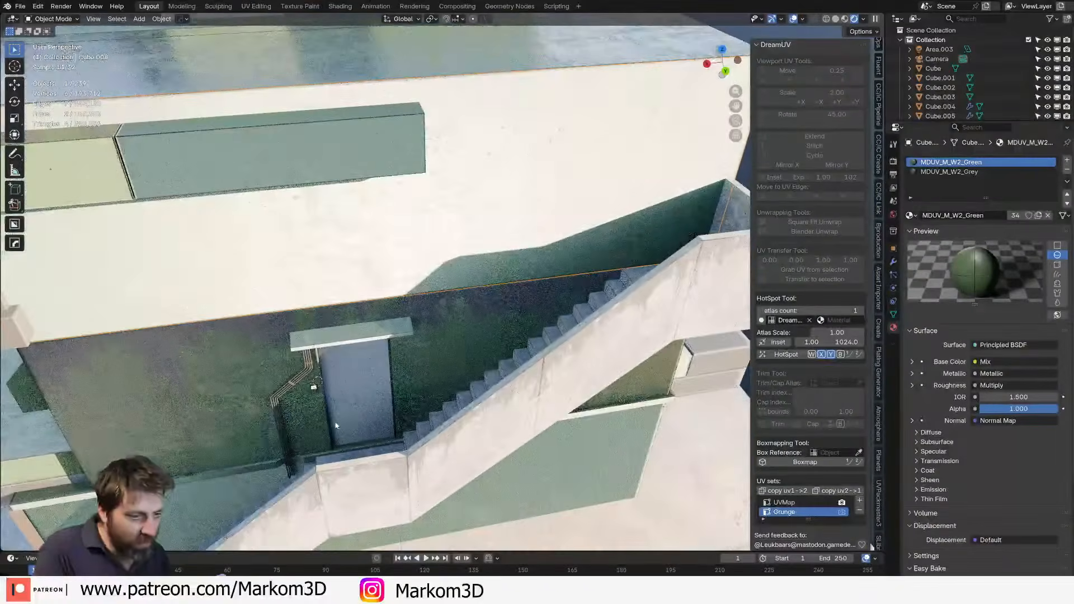
Select the lit canopy over the rear door and the small control panel beside it, viewing the building straight from the back.
click(345, 342)
shift+middle_drag(345, 339, 379, 272)
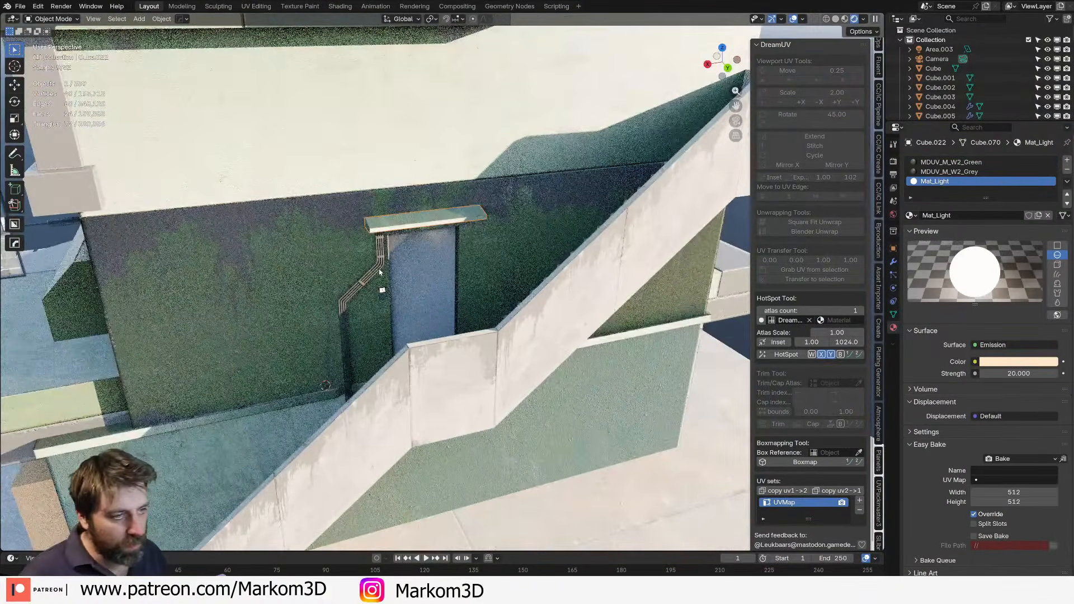
shift+click(383, 291)
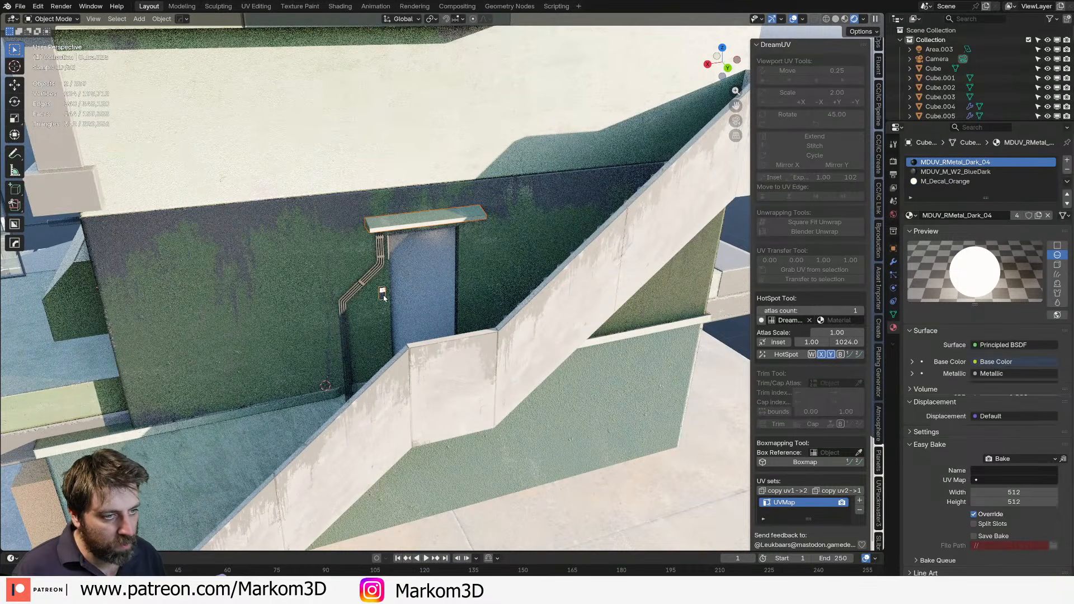
key(KP_1)
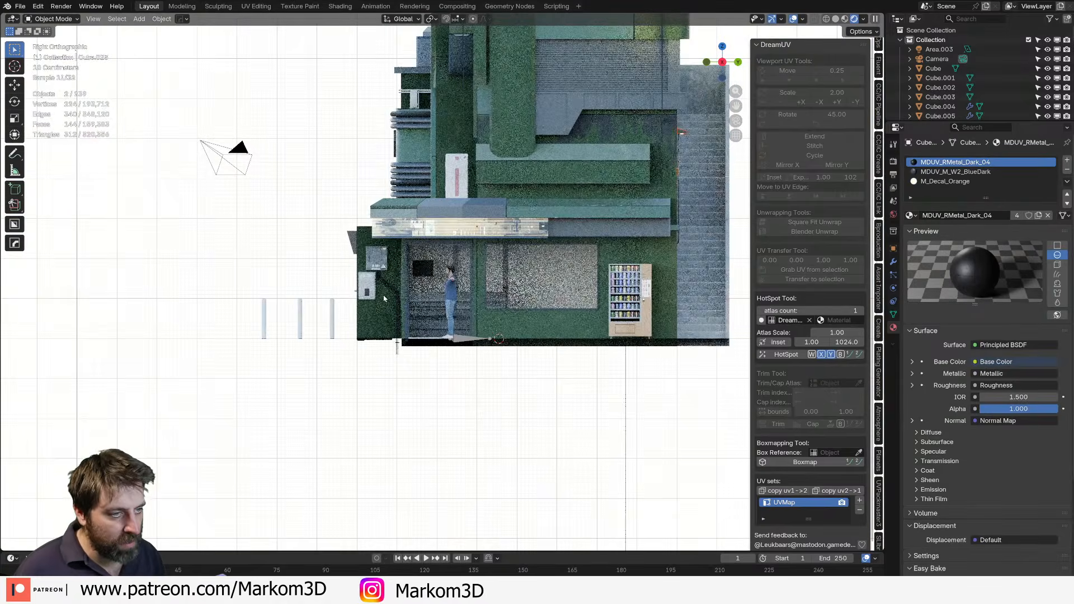
key(ctrl+KP_1)
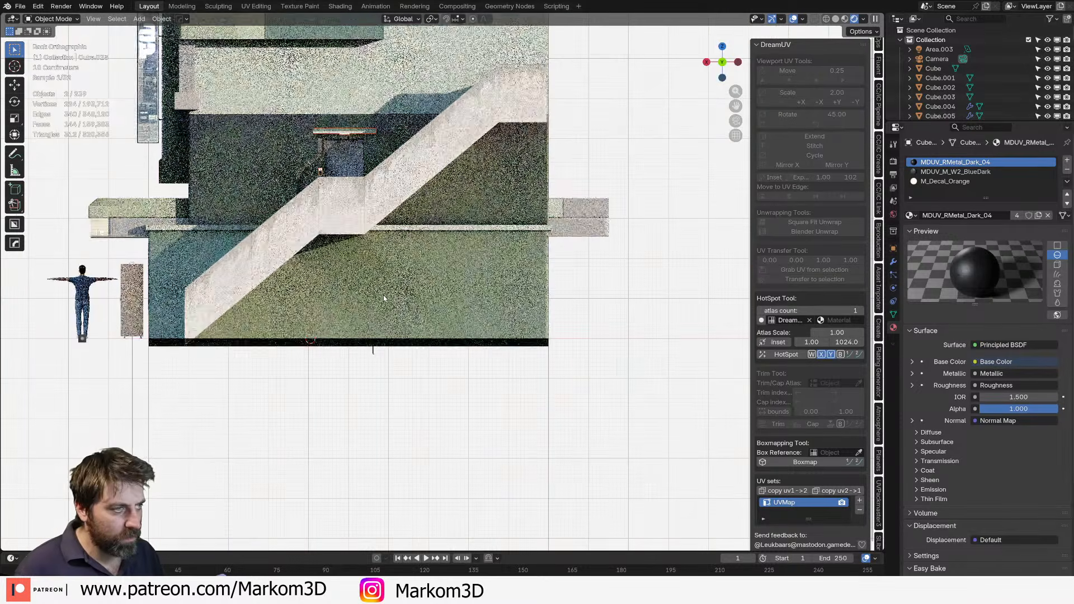
scroll(345, 324, up, 2)
scroll(345, 324, up, 2)
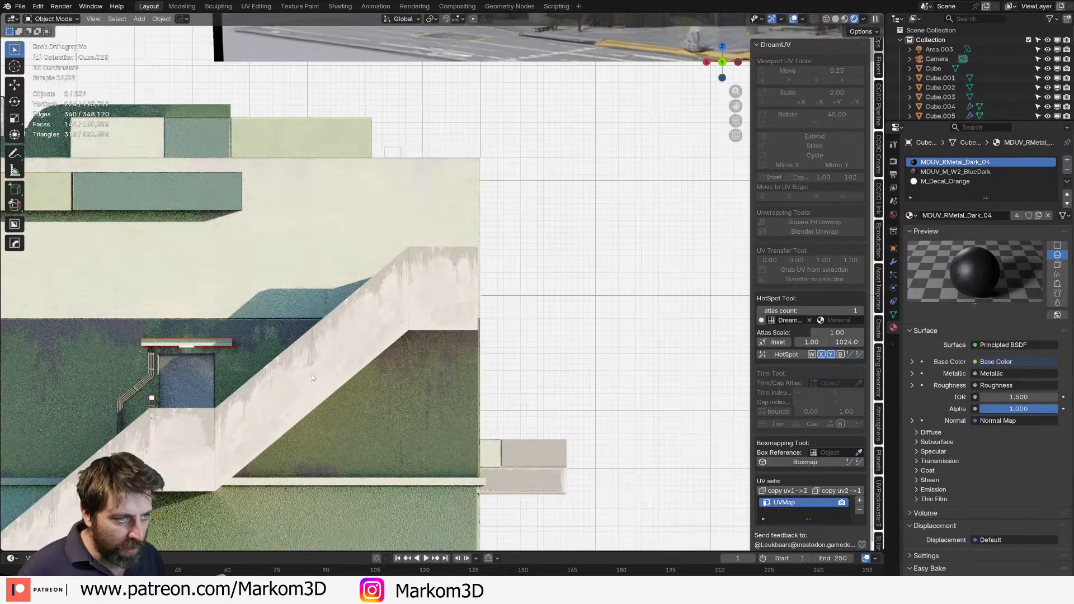
key(f)
click(303, 386)
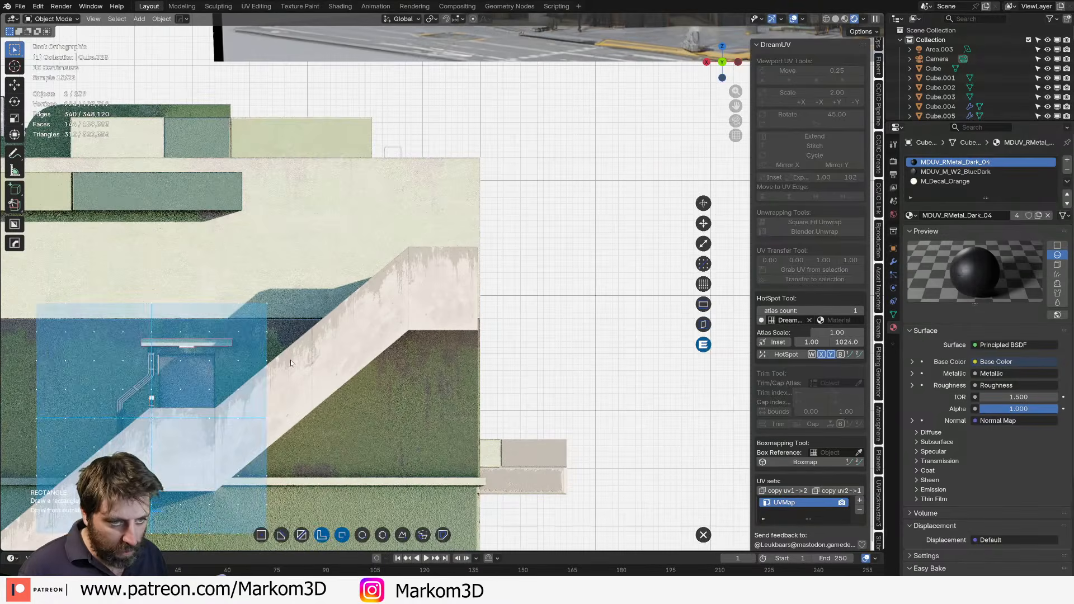
key(Escape)
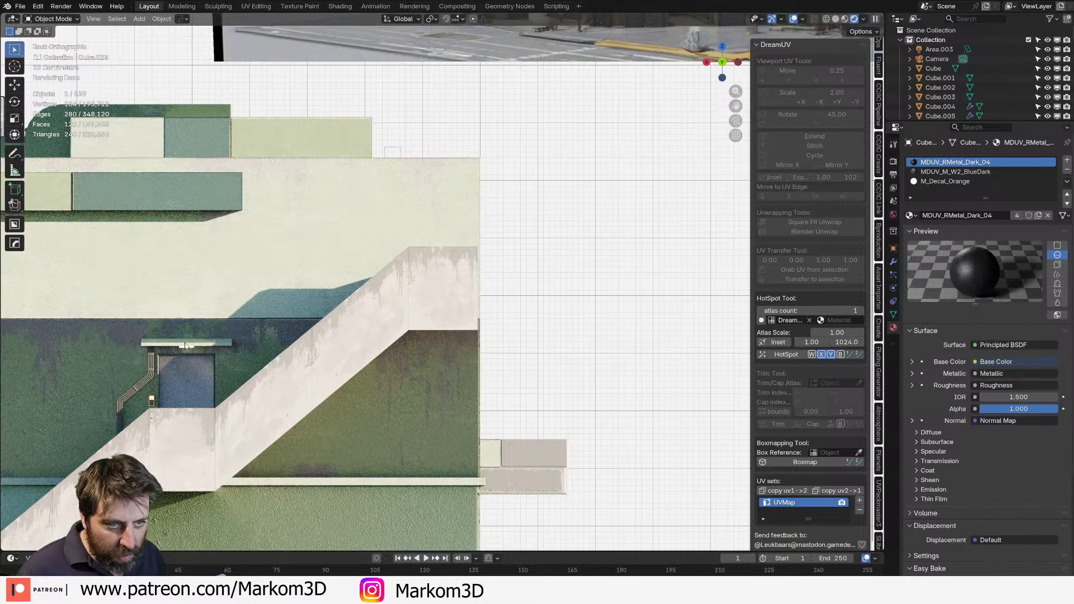
Duplicate the rear door's canopy and control panel and place the copies above the stairs' top landing, about 4.3 m across and 2.9 m up.
click(185, 345)
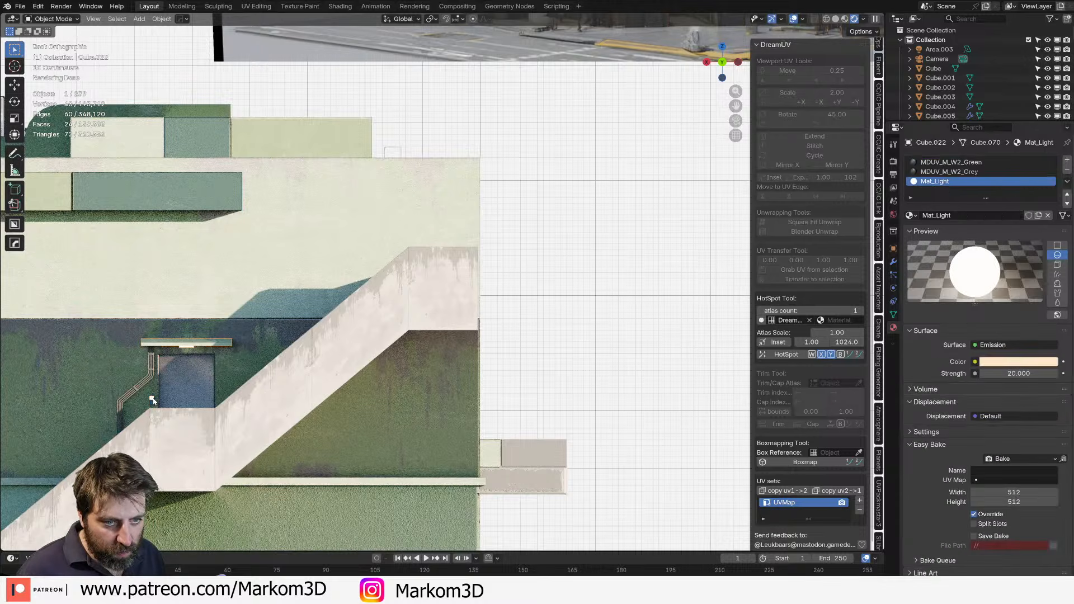
shift+click(151, 405)
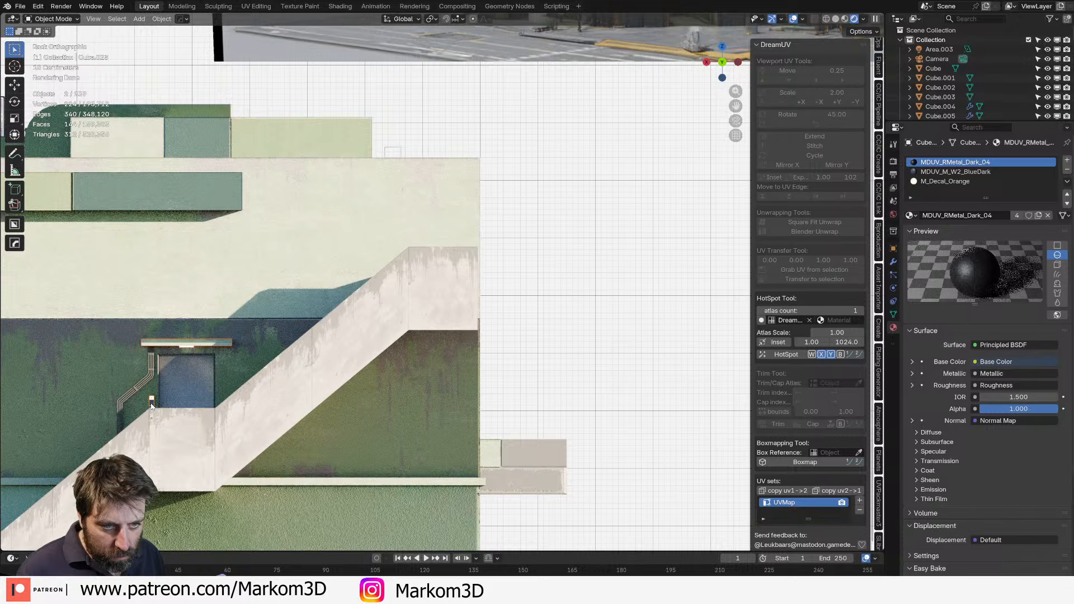
key(shift+d)
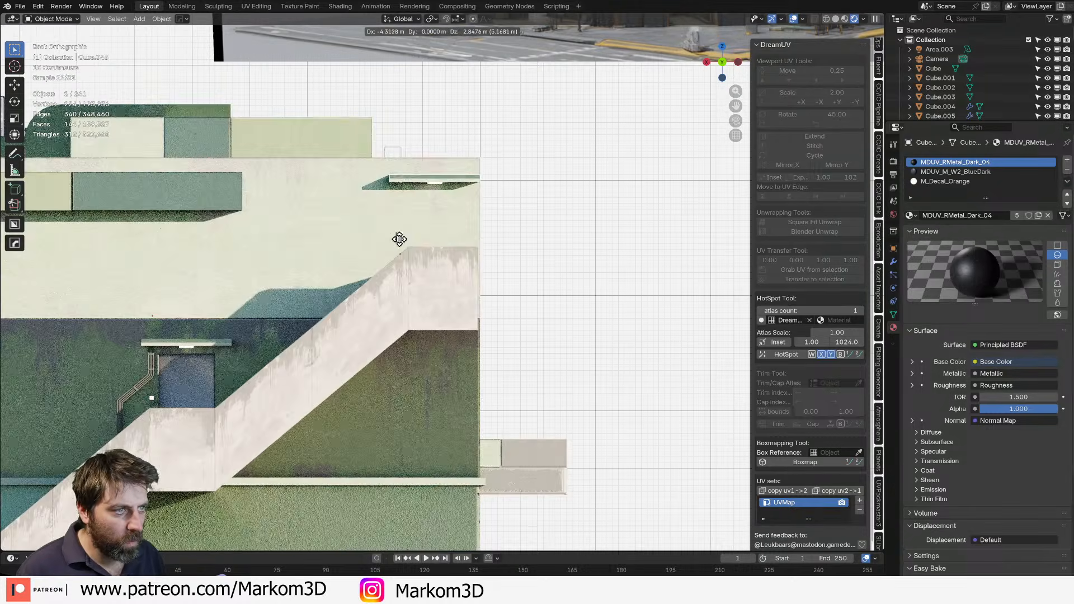
click(398, 236)
Add a vertical edge loop to the upper rear wall block beneath the copied canopy to mark one side of a doorway.
middle_drag(398, 236, 451, 261)
shift+middle_drag(694, 362, 451, 391)
click(511, 356)
key(Tab)
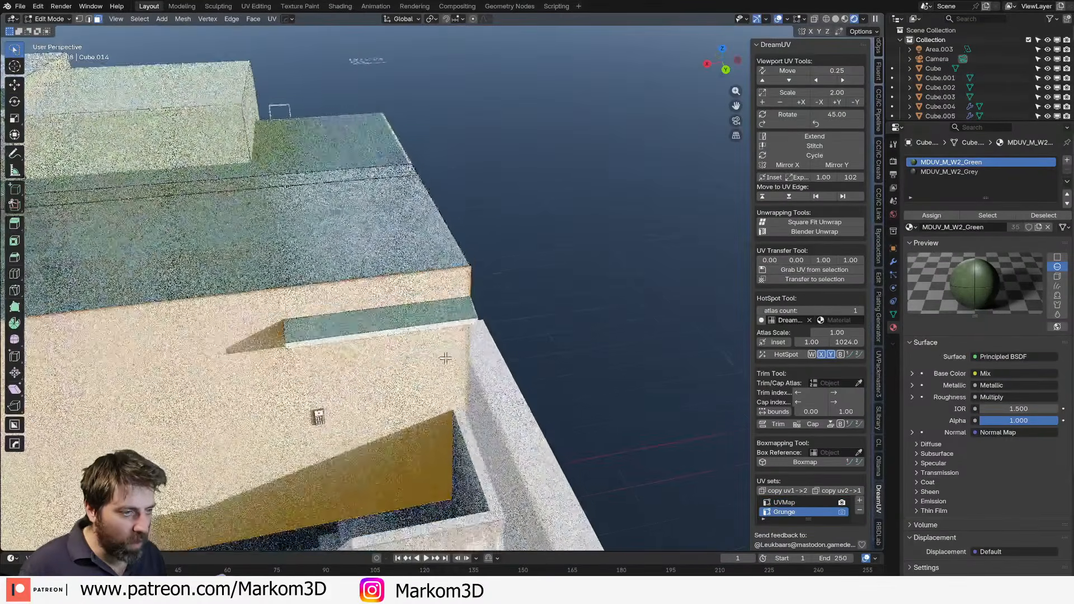
key(ctrl+r)
click(206, 293)
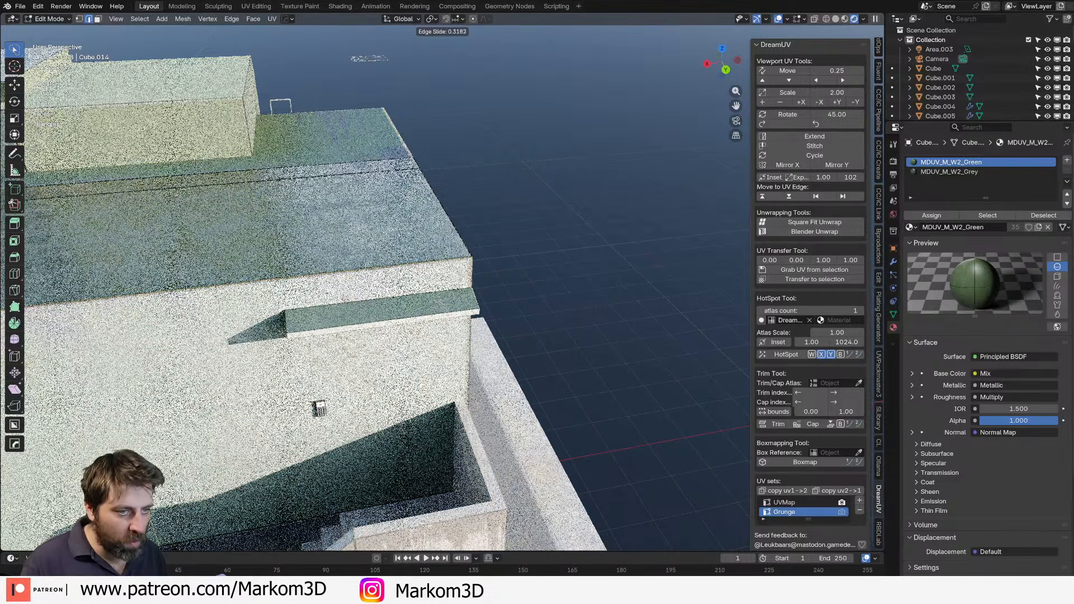
click(472, 259)
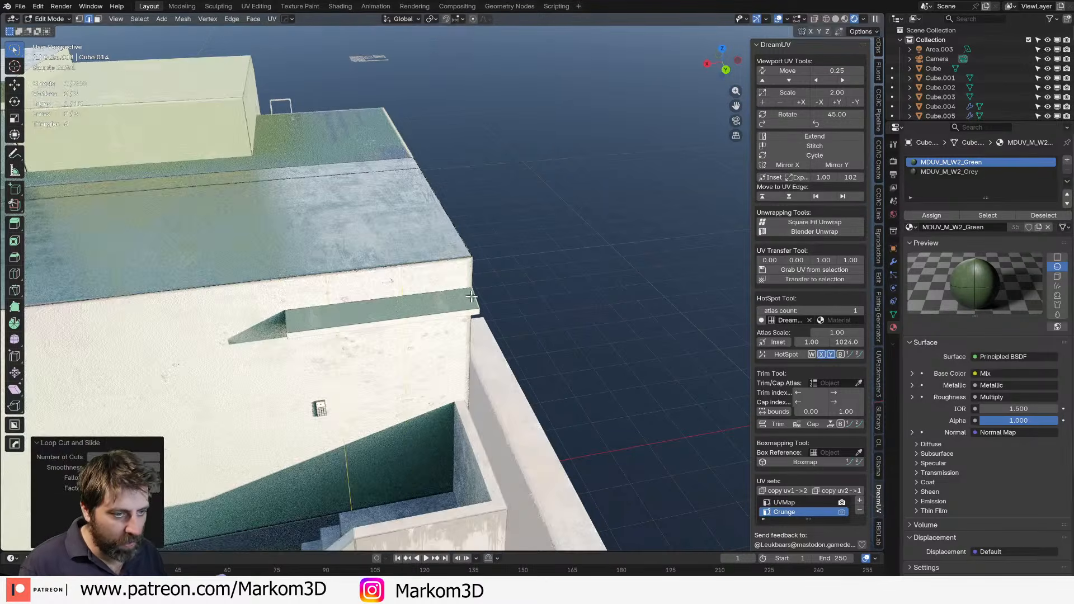
Add further edge loops to the rear wall, including one just above the stair landing, to outline the doorway, and select its face.
middle_drag(473, 259, 400, 168)
key(ctrl+r)
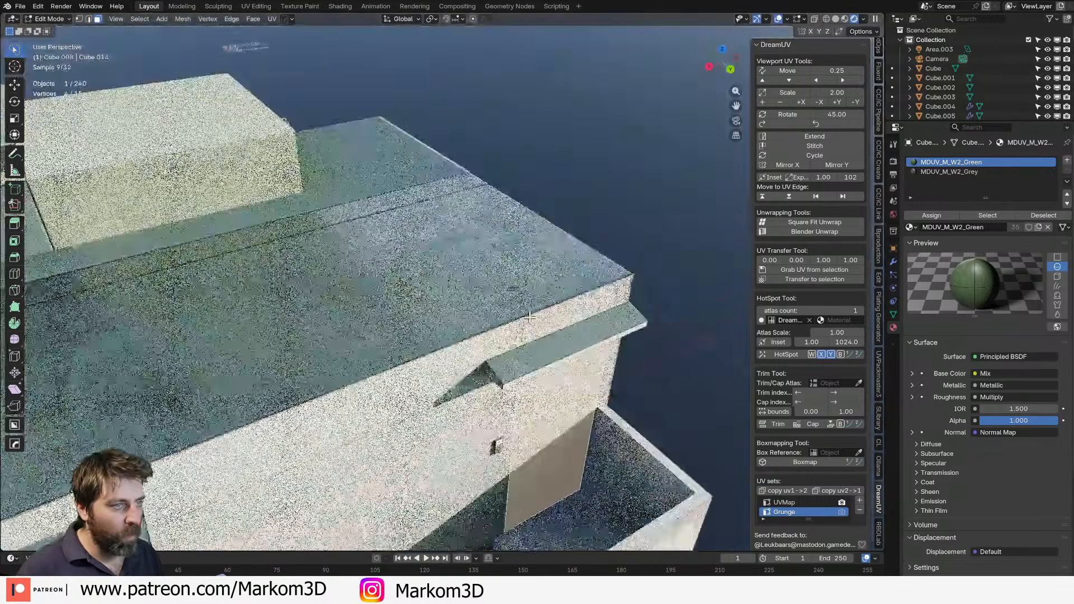
scroll(530, 317, up, 5)
shift+middle_drag(530, 317, 532, 378)
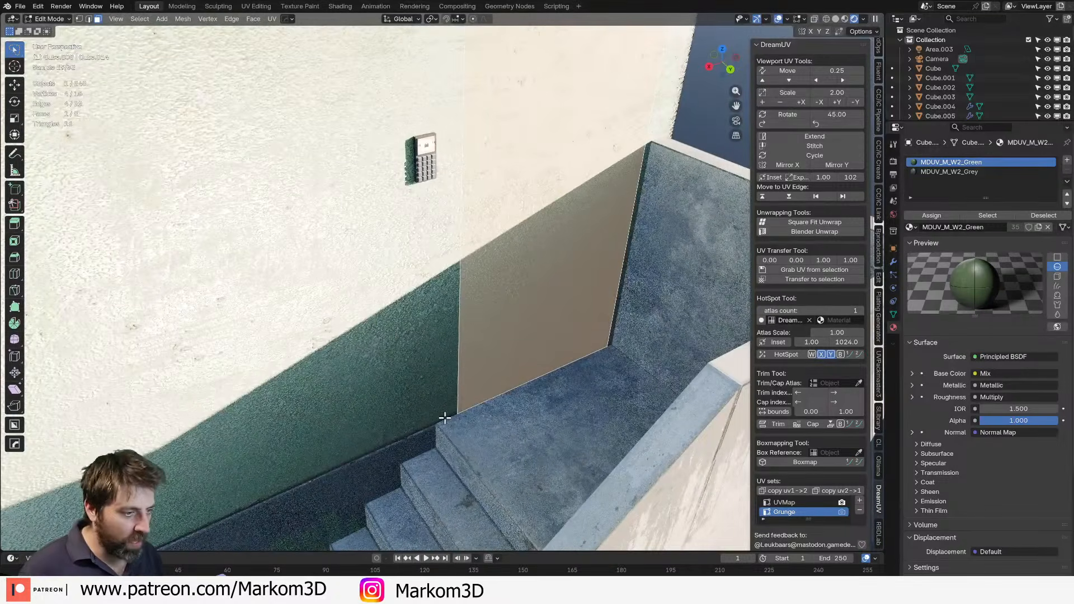
key(ctrl+r)
click(455, 404)
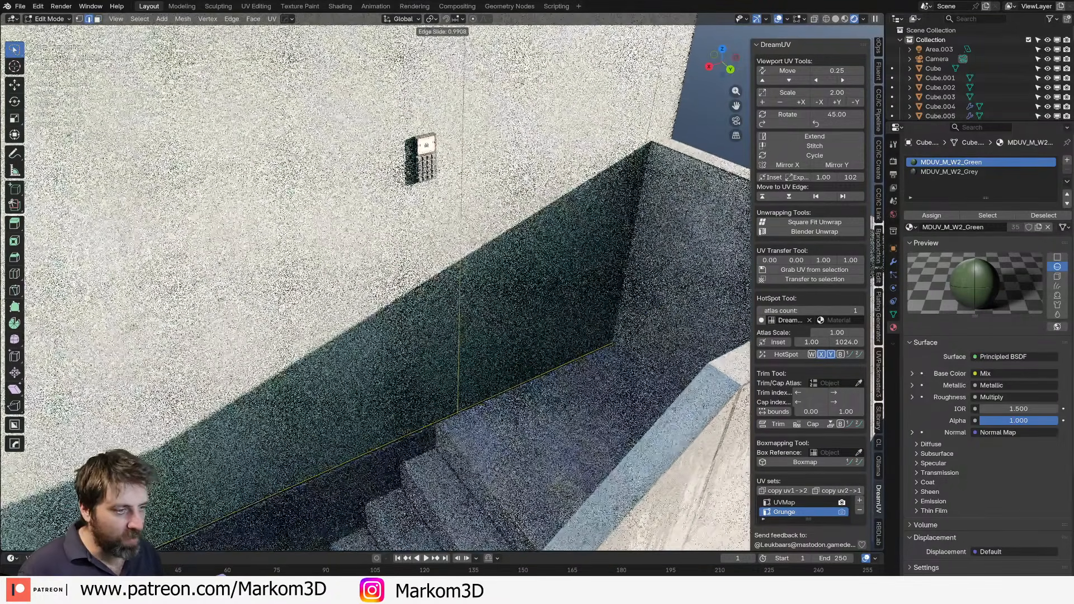
click(518, 140)
key(3)
click(520, 132)
scroll(484, 82, down, 5)
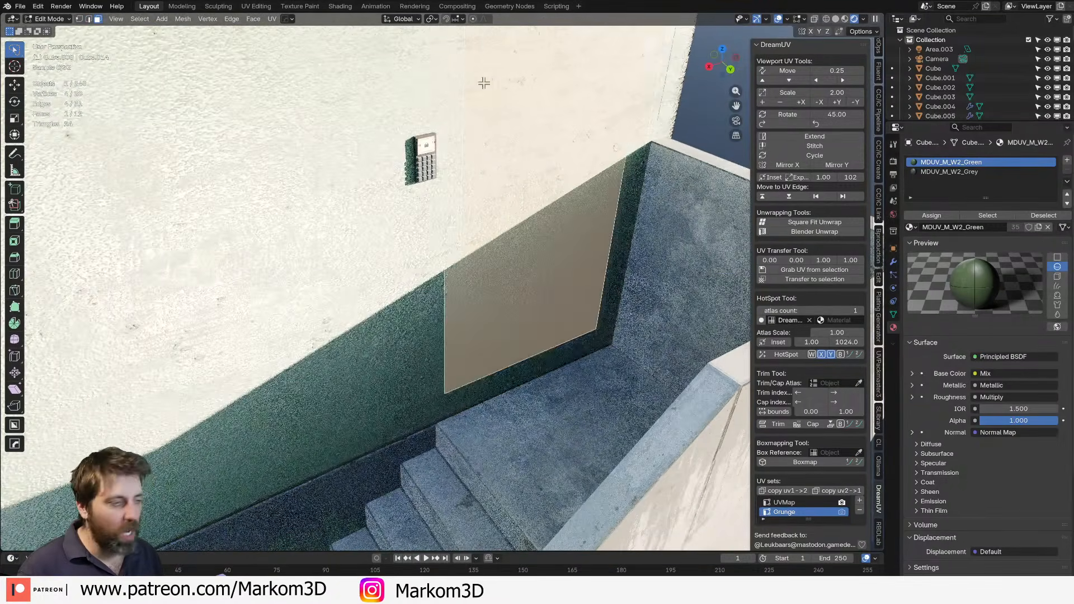
Extrude the doorway face above the top landing about 0.1 m into the wall to form a recess.
shift+middle_drag(572, 231, 539, 256)
key(e)
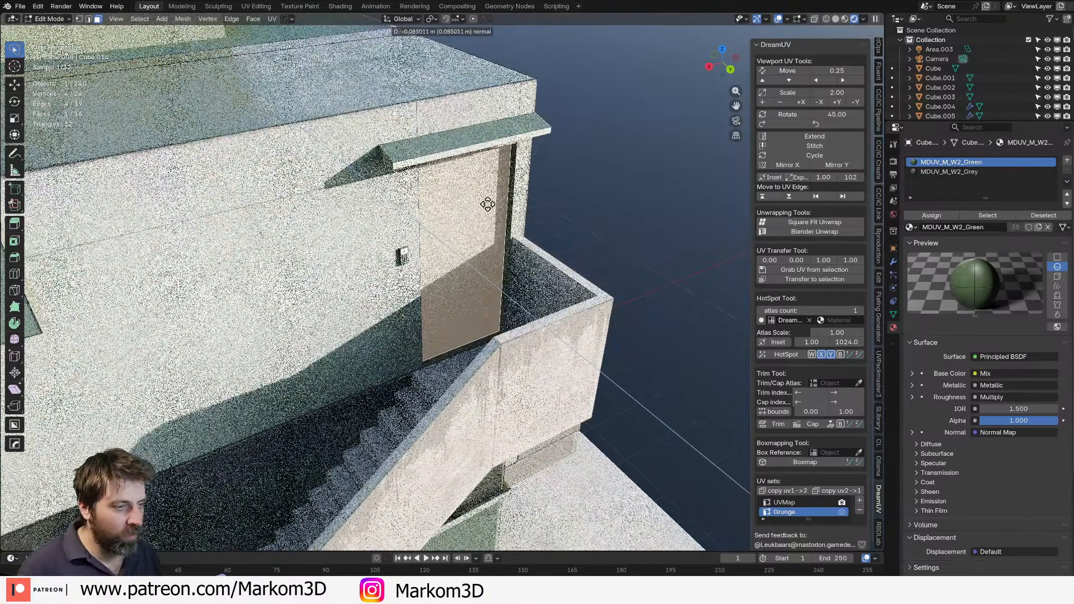
click(473, 184)
scroll(476, 195, down, 2)
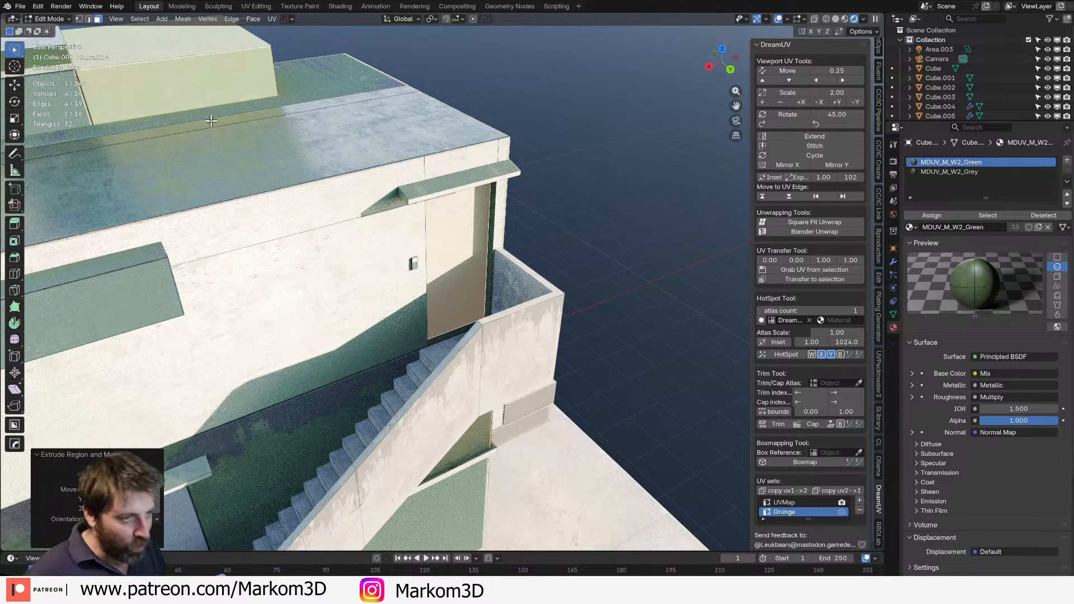
scroll(399, 278, up, 5)
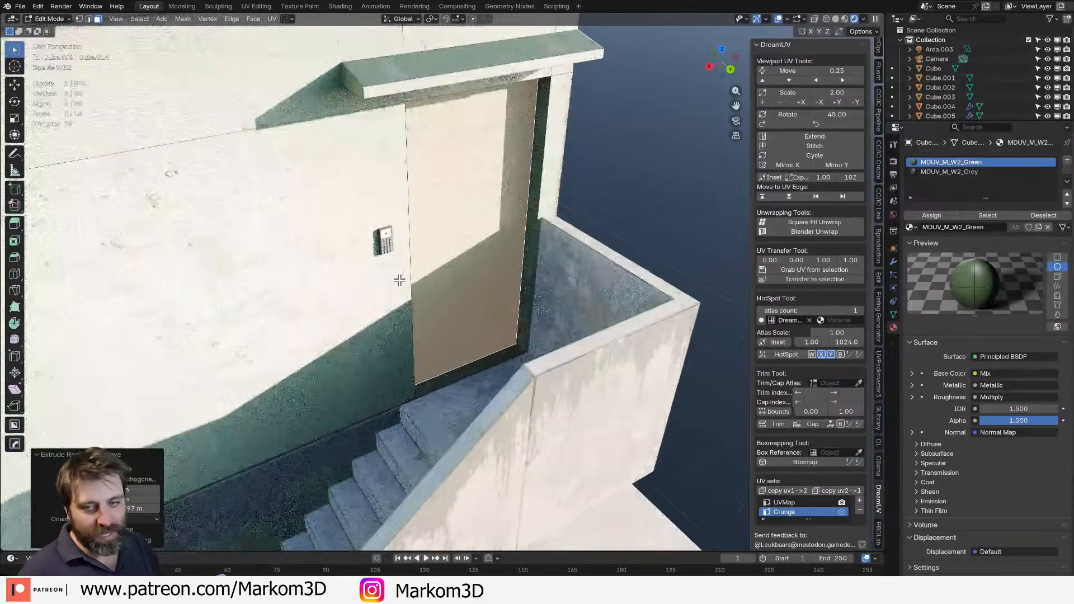
scroll(399, 279, up, 2)
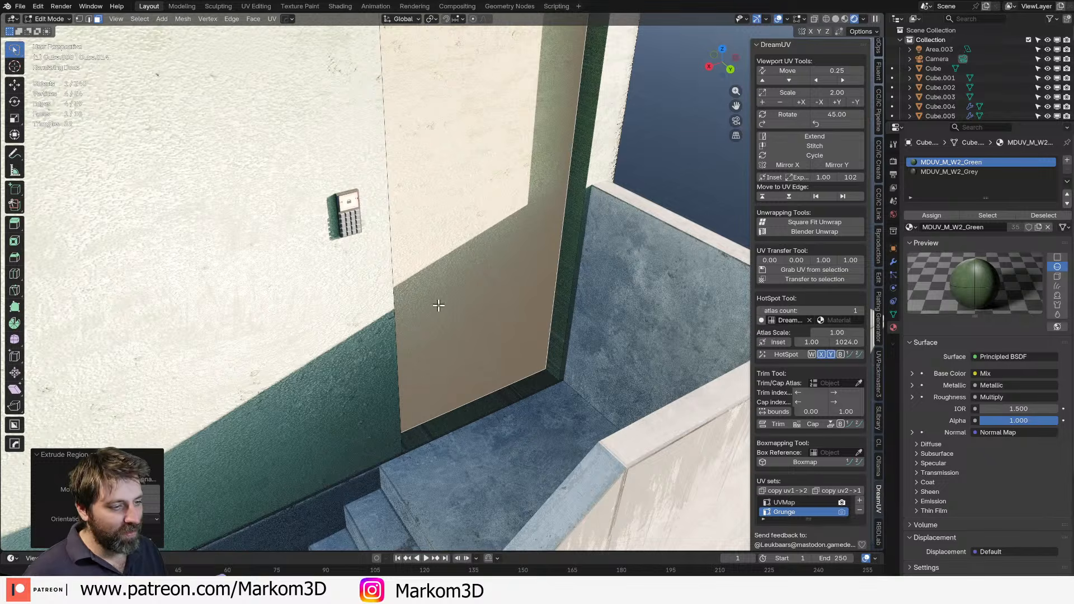
scroll(439, 305, up, 2)
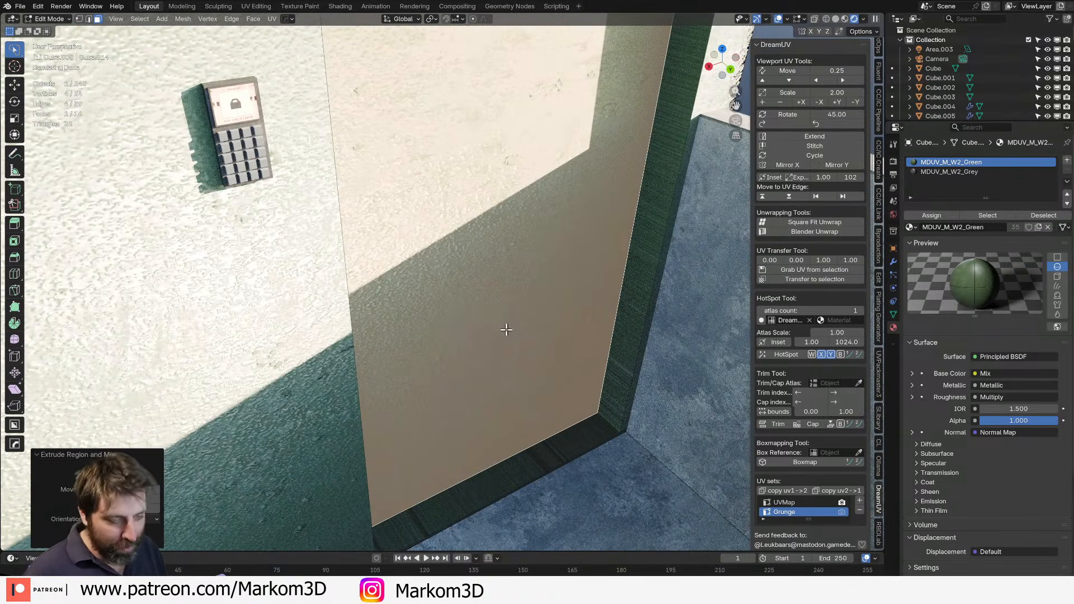
right_click(519, 351)
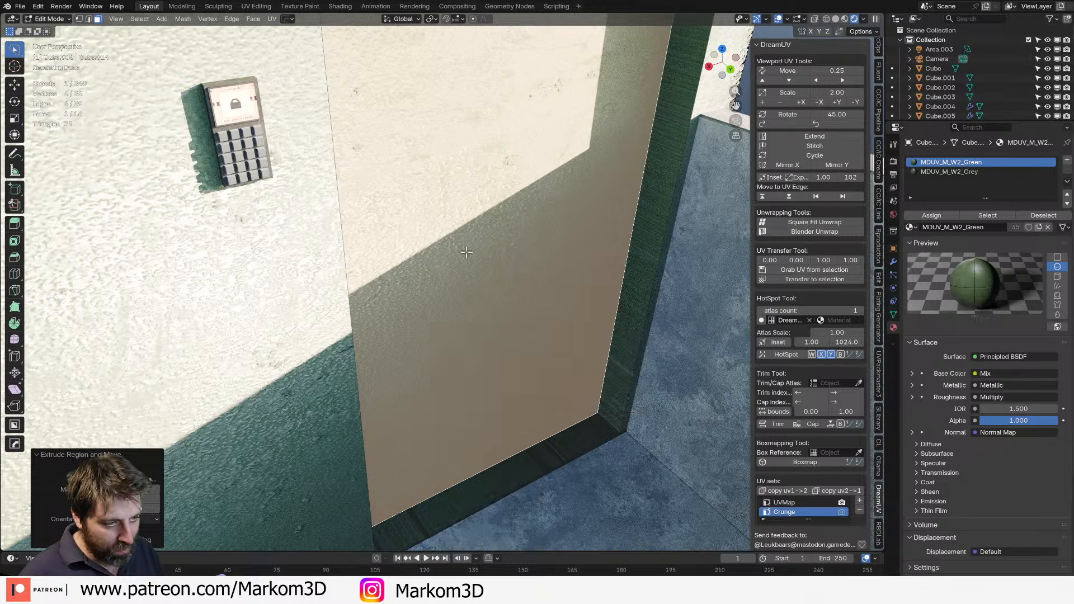
Duplicate the recessed doorway face in place and scale the copy up slightly as a door panel.
scroll(518, 262, down, 4)
key(shift+d)
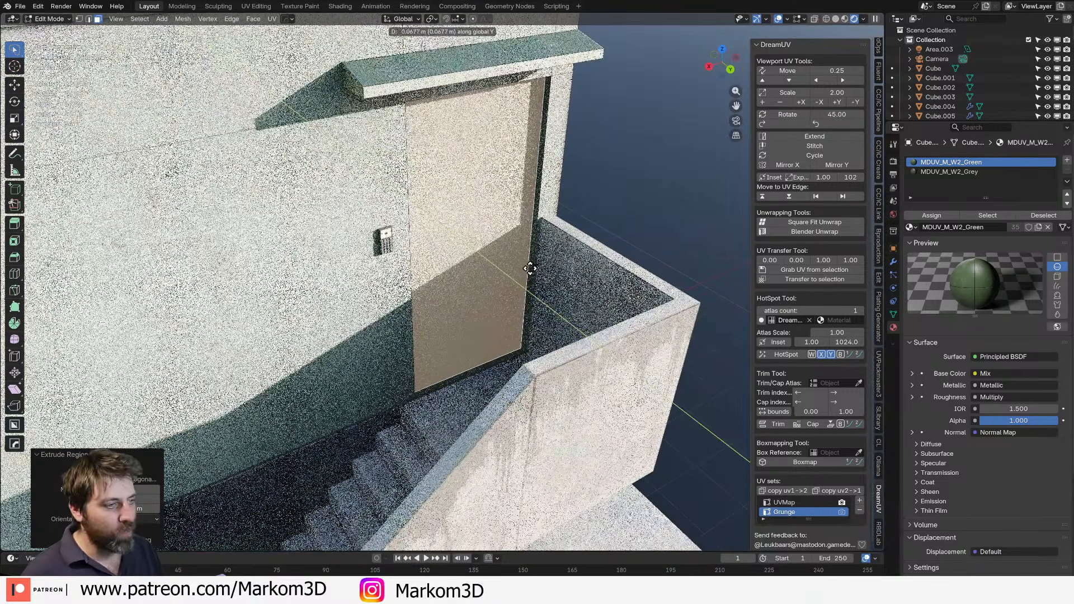
right_click(546, 279)
key(s)
click(554, 281)
scroll(551, 279, down, 4)
shift+middle_drag(537, 302, 579, 95)
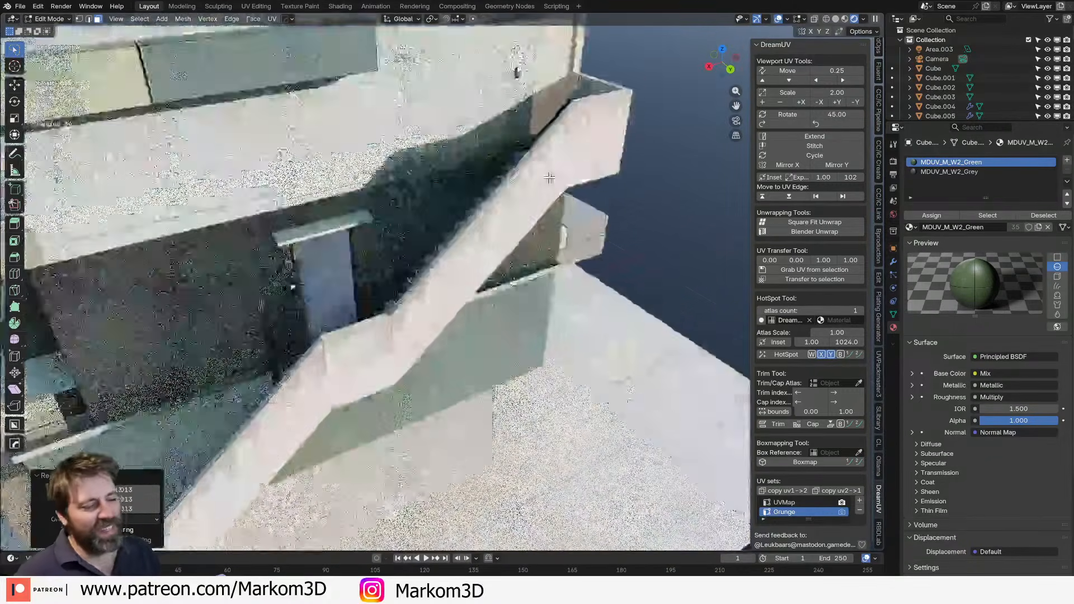
key(Tab)
click(334, 284)
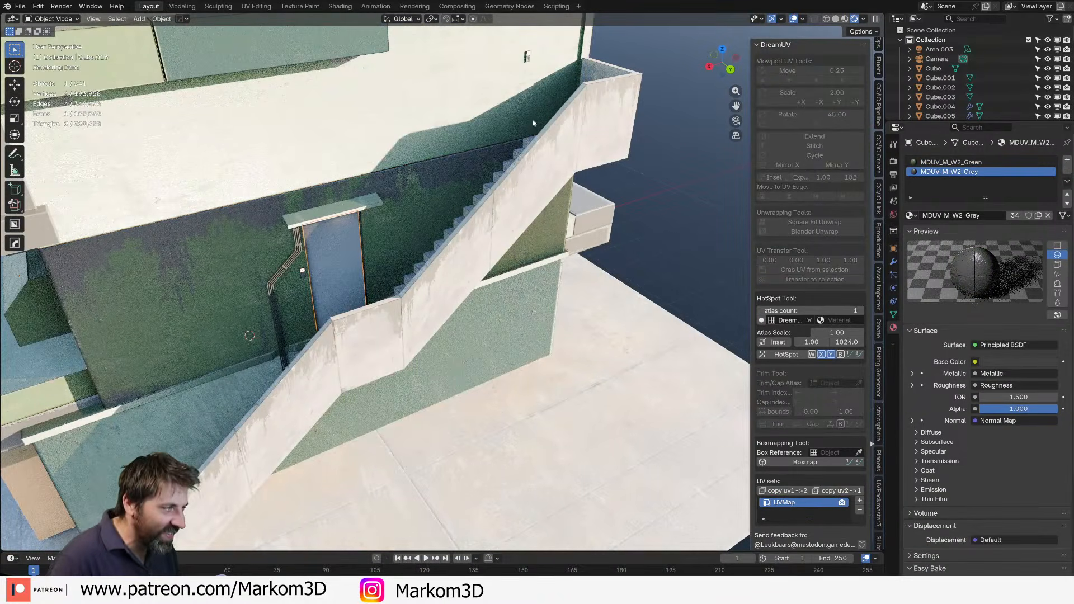
shift+middle_drag(533, 121, 477, 244)
click(471, 230)
click(1067, 169)
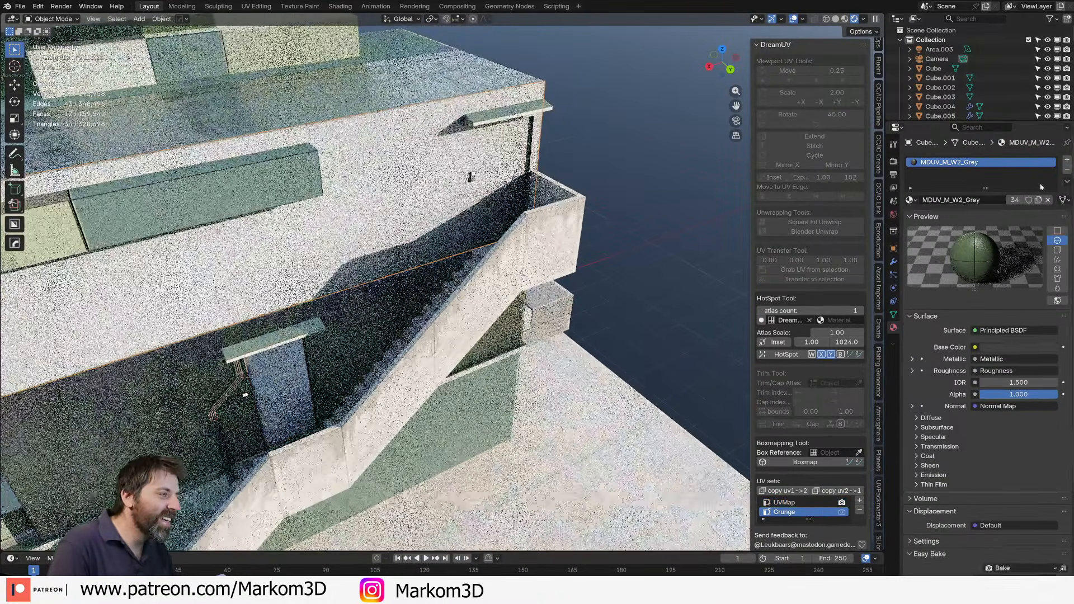
key(ctrl+z)
Separate the duplicated door face into its own object and remove its green material, leaving only MDUV_M_W2_Grey.
key(Tab)
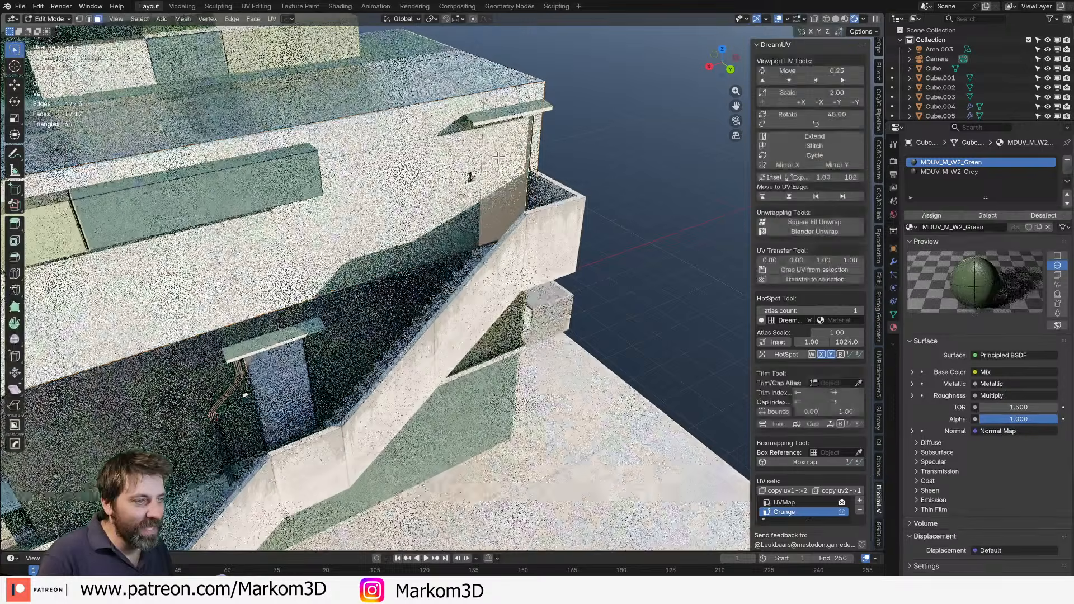
key(p)
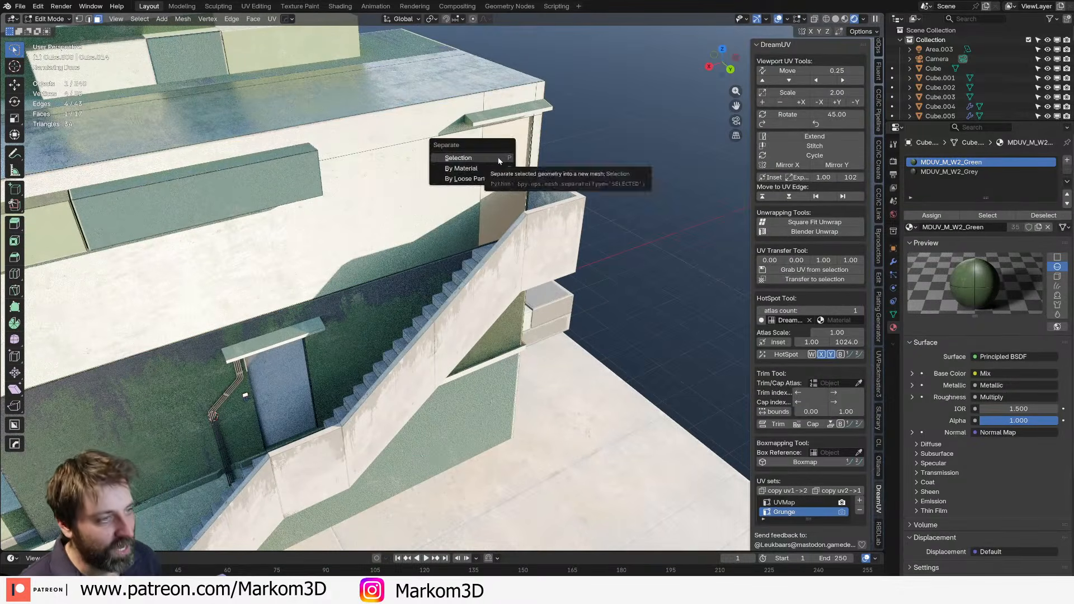
click(499, 160)
key(Tab)
click(502, 179)
scroll(500, 179, up, 2)
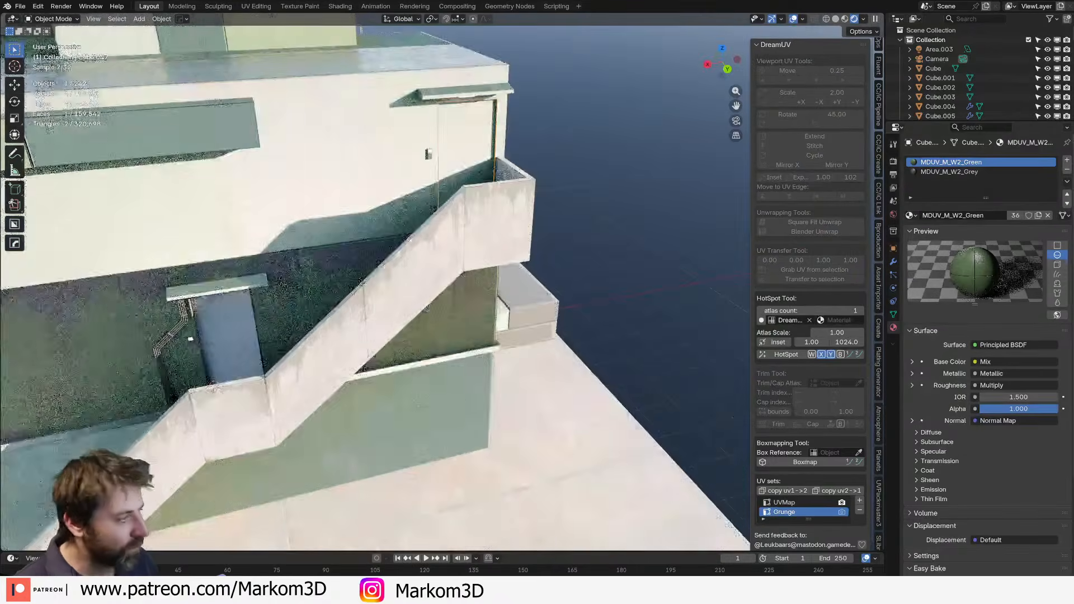
click(1067, 171)
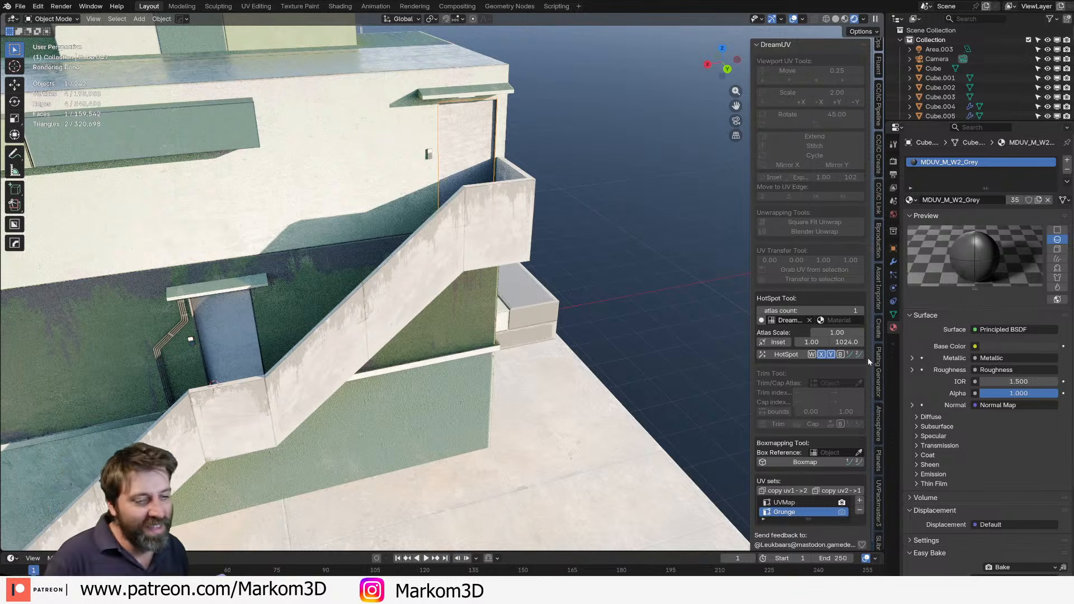
Duplicate the lower rear door's frame and, viewed straight from the back, place the copy around the upper doorway.
scroll(282, 238, up, 5)
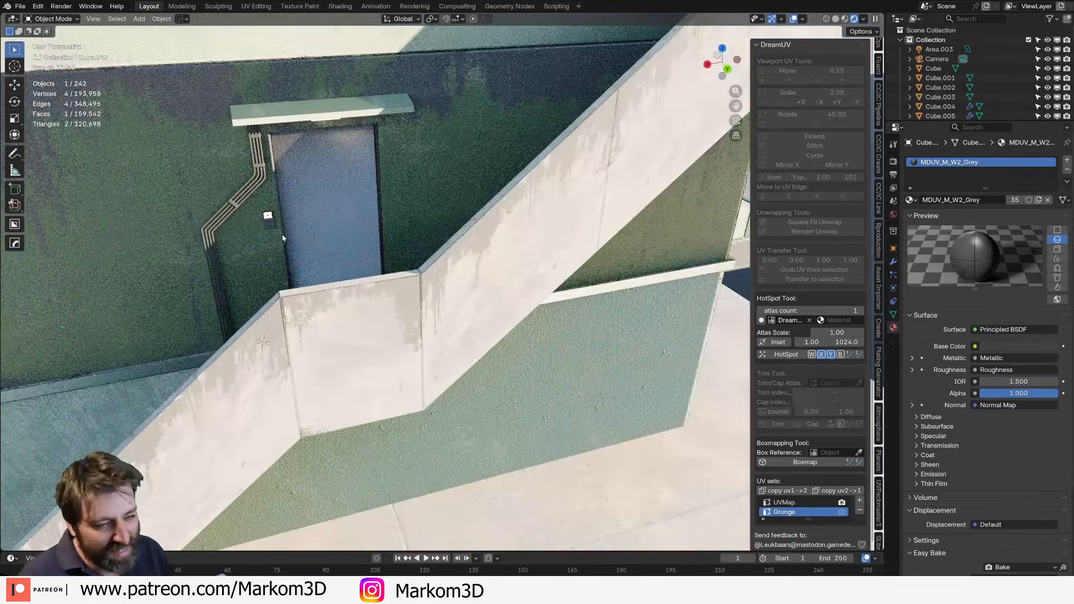
click(282, 238)
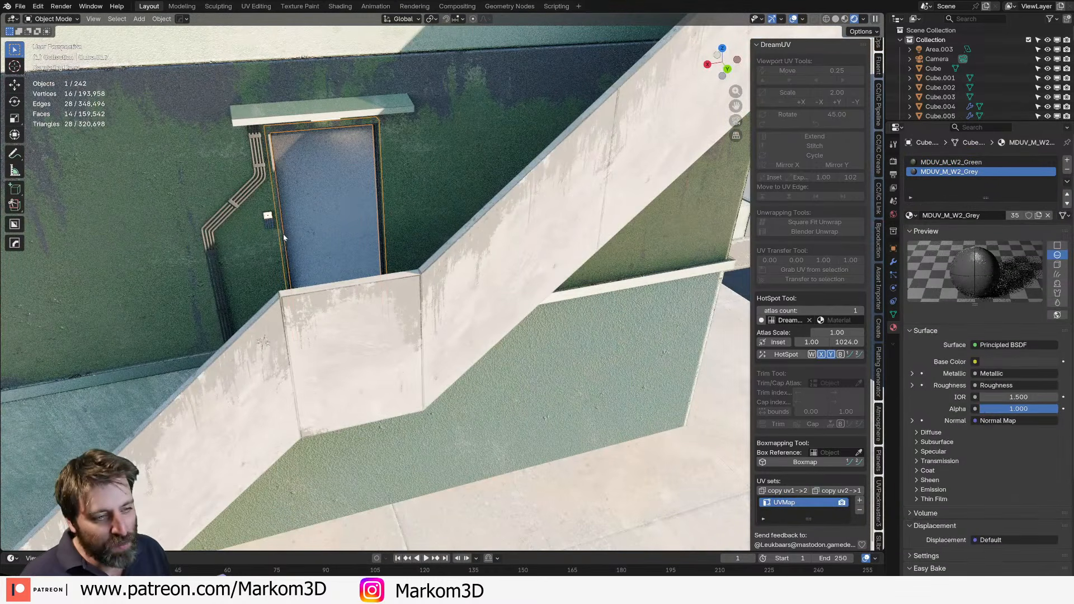
key(KP_3)
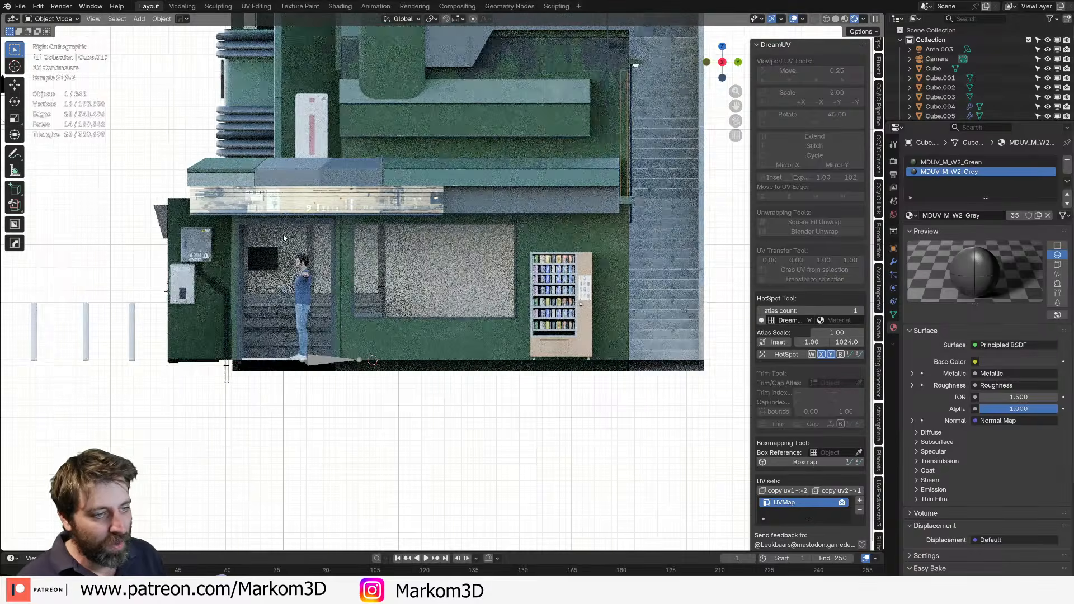
key(KP_1)
key(ctrl+KP_1)
shift+middle_drag(283, 233, 153, 445)
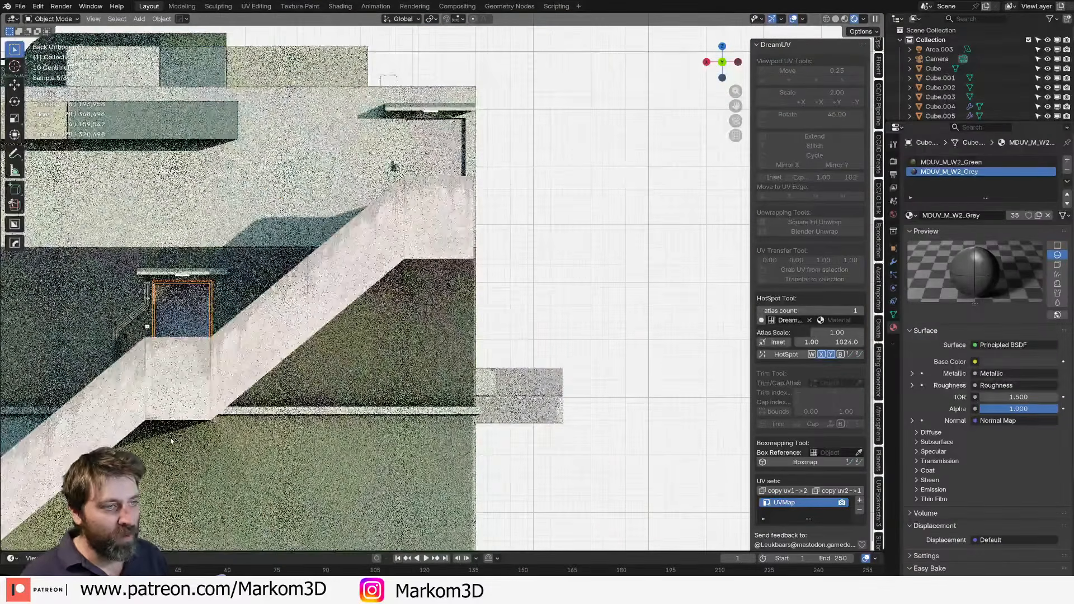
key(shift+d)
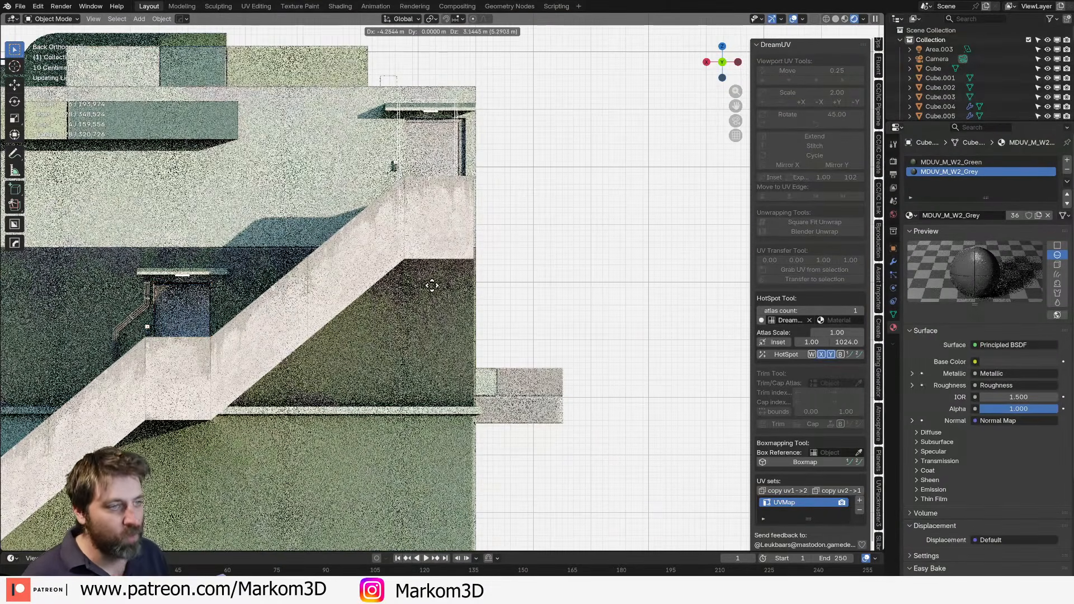
click(430, 272)
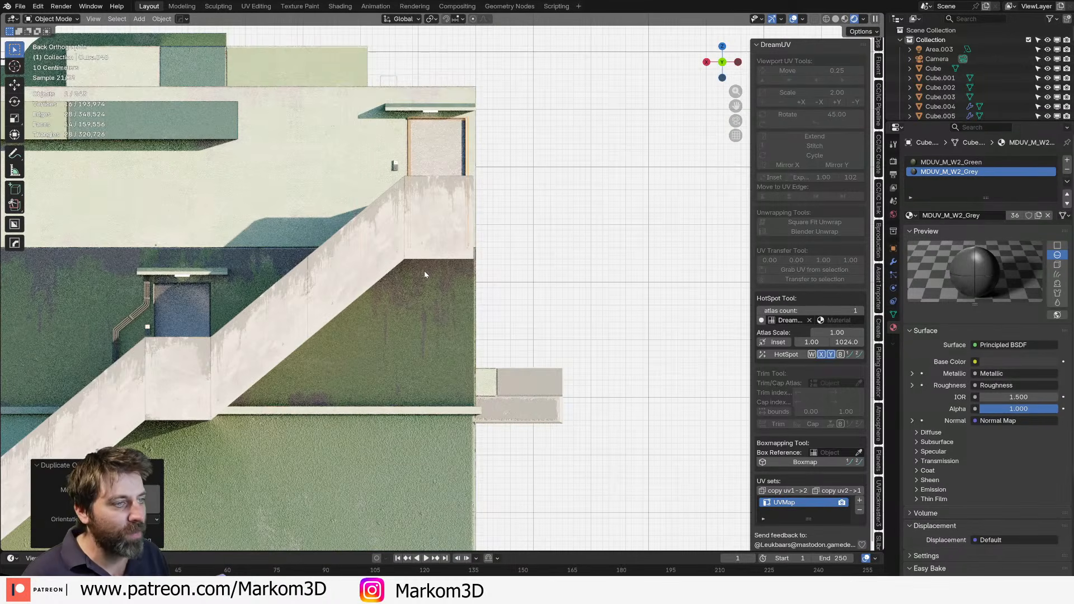
Shift the copied door frame about 0.06 m along the X axis to line it up with the recess.
scroll(428, 274, up, 5)
middle_drag(427, 274, 515, 353)
key(g)
key(x)
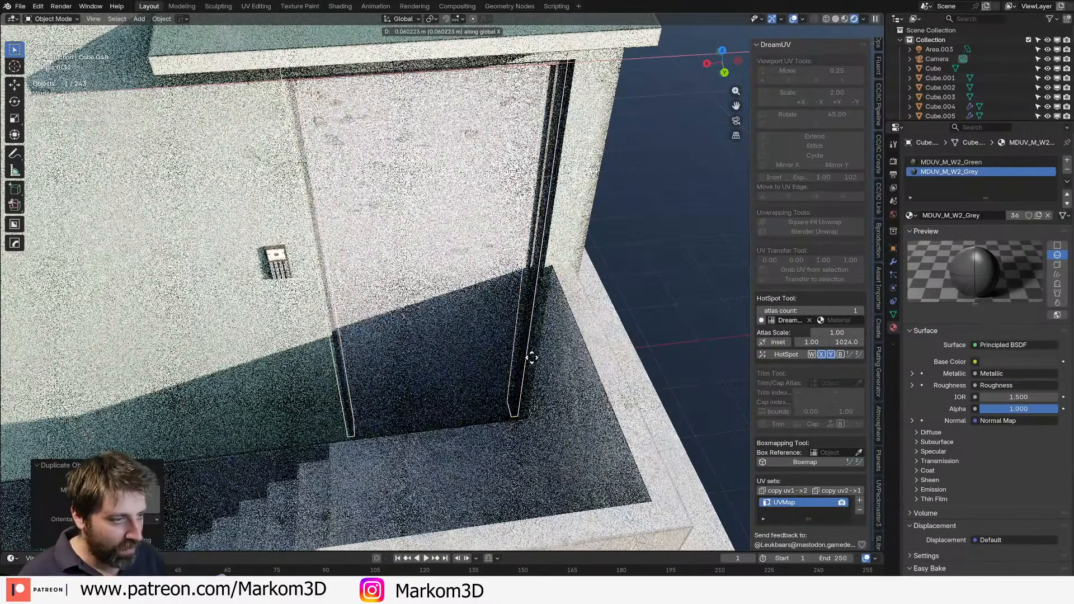
click(532, 357)
middle_drag(531, 357, 584, 376)
scroll(584, 378, up, 2)
Move the upper door panel's whole mesh along the Y axis to adjust its depth within the frame.
click(481, 374)
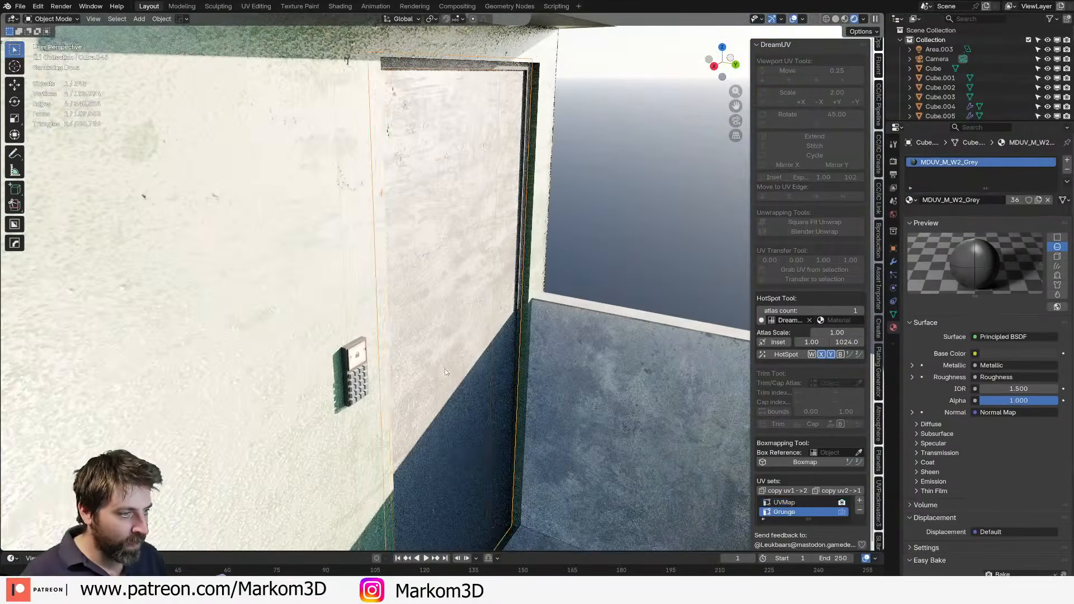
key(Tab)
middle_drag(481, 375, 470, 379)
key(a)
key(g)
key(y)
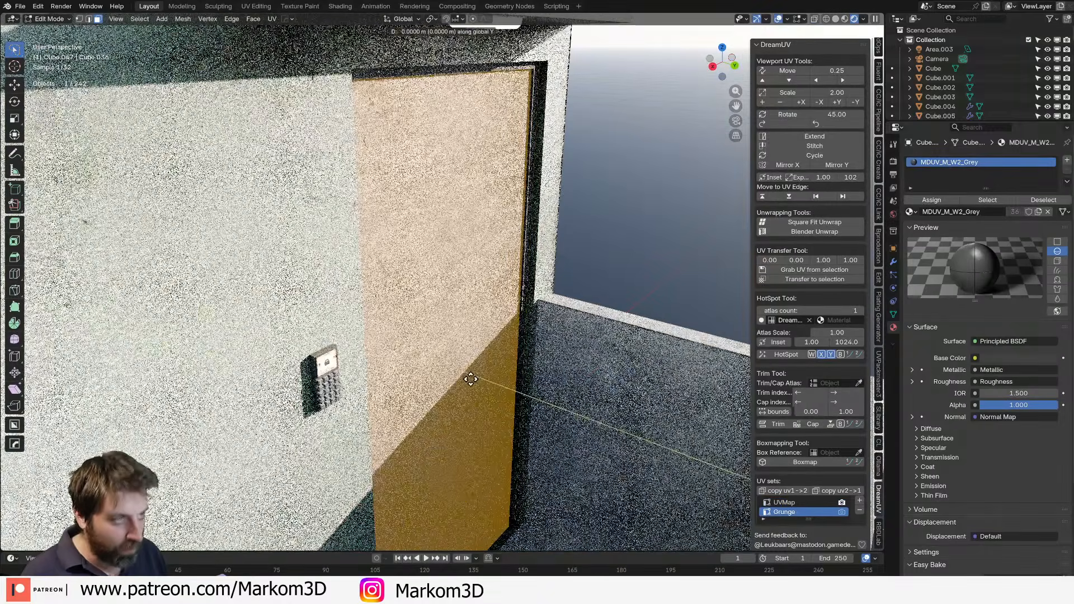
click(449, 377)
middle_drag(449, 377, 416, 391)
key(Tab)
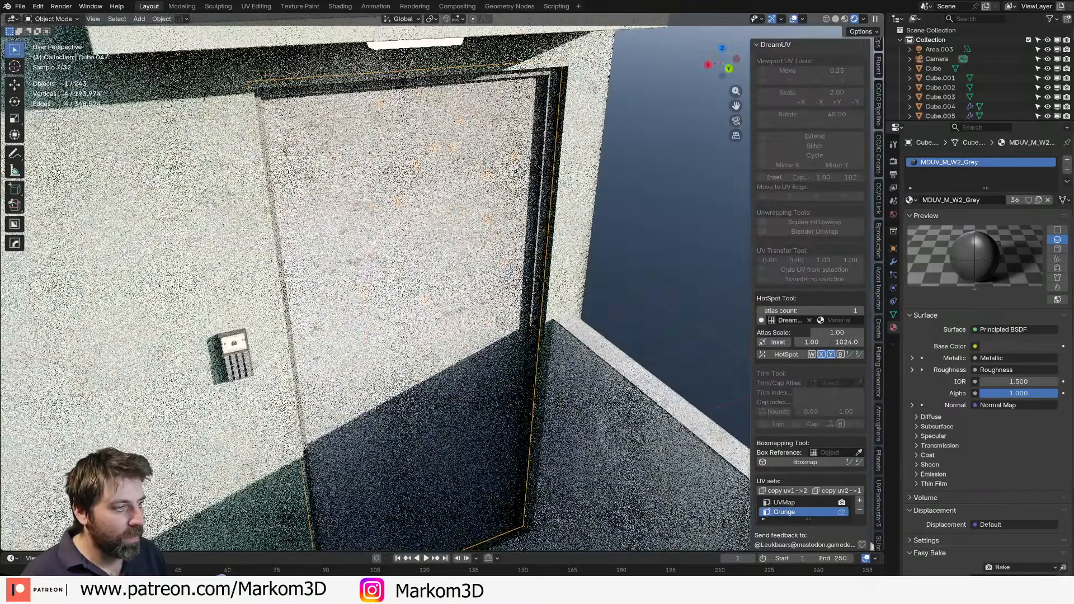
Select the vertices along the upper door recess's outer side in the wall mesh and move them along the X axis to fit the frame.
click(545, 260)
key(Tab)
click(548, 256)
key(KP_3)
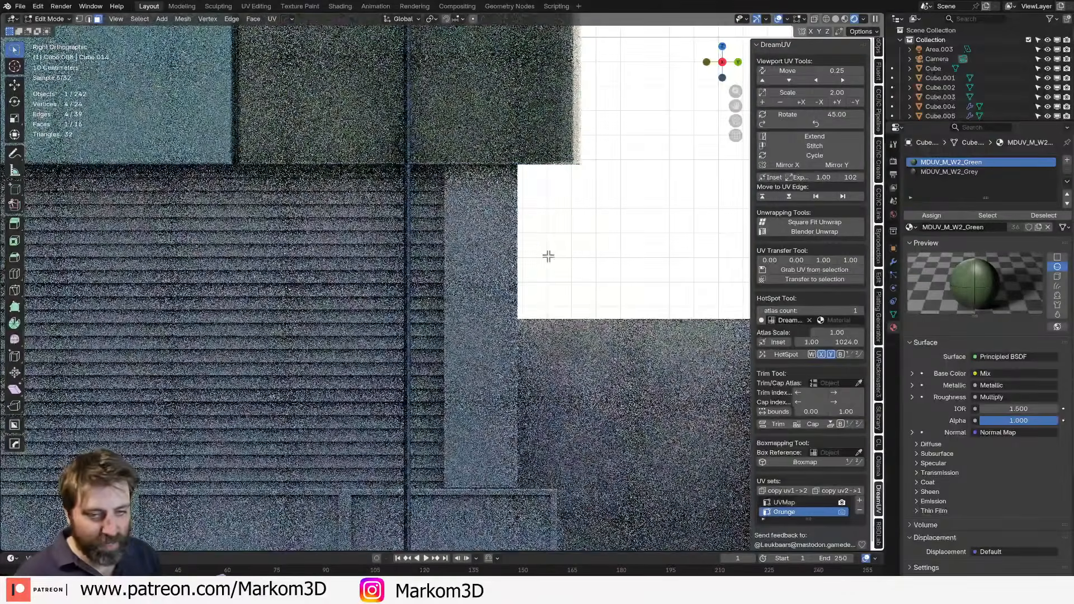
key(z)
click(497, 256)
key(KP_1)
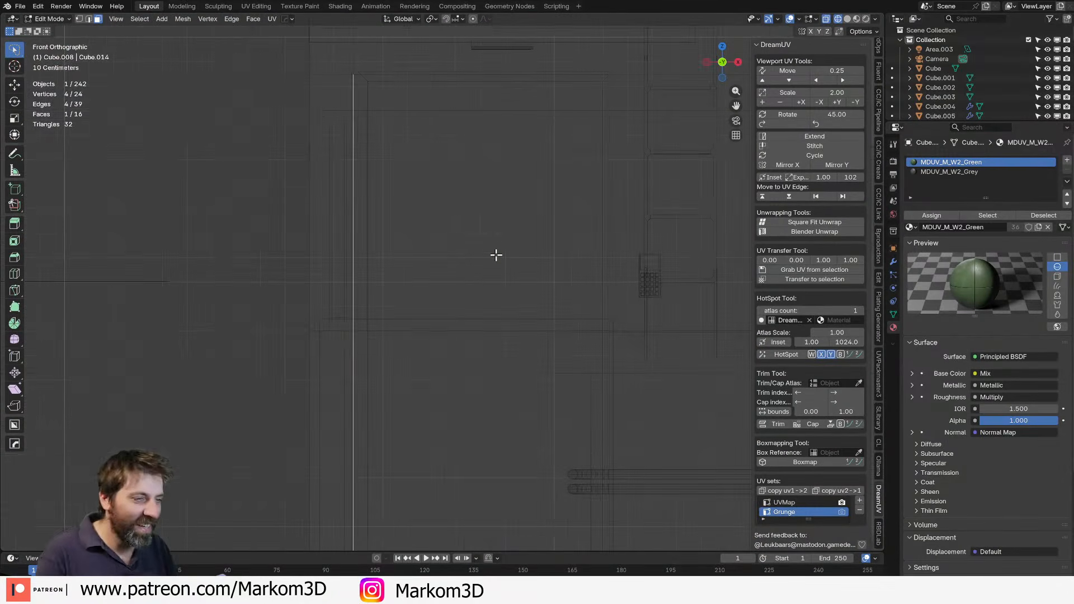
scroll(456, 250, down, 5)
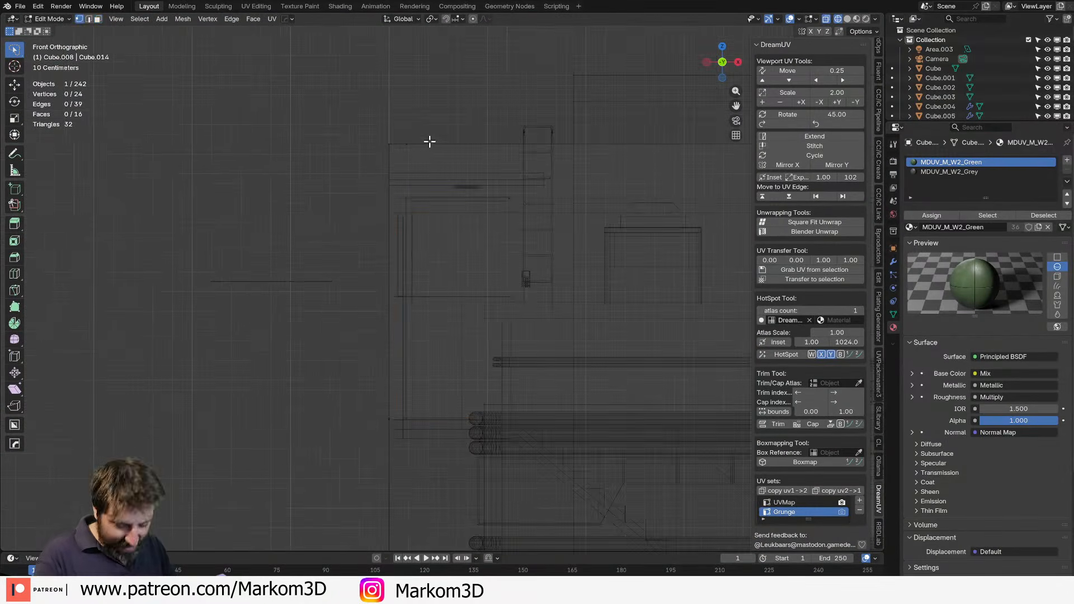
drag(429, 142, 413, 427)
scroll(415, 272, up, 3)
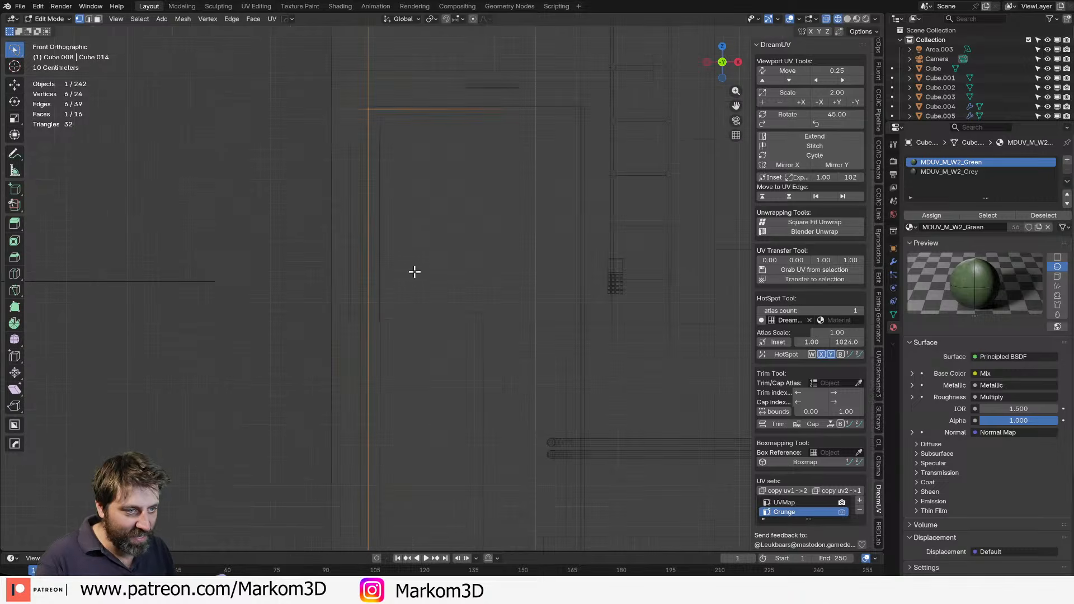
mouse_move(415, 272)
middle_down()
mouse_move(564, 286)
mouse_move(588, 300)
mouse_move(635, 295)
middle_up()
key(shift+z)
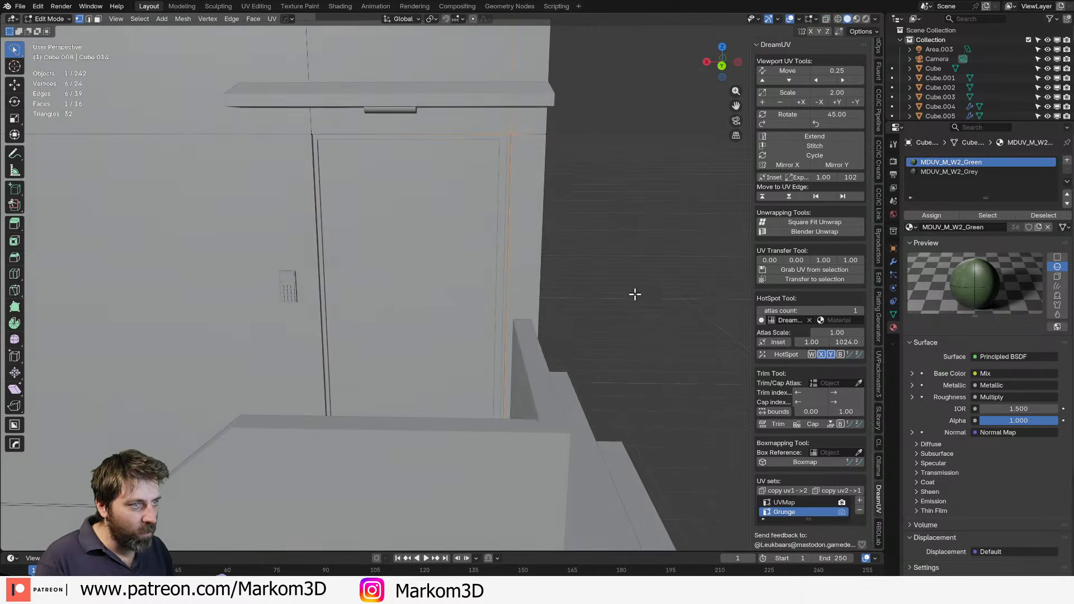
key(g)
key(y)
key(x)
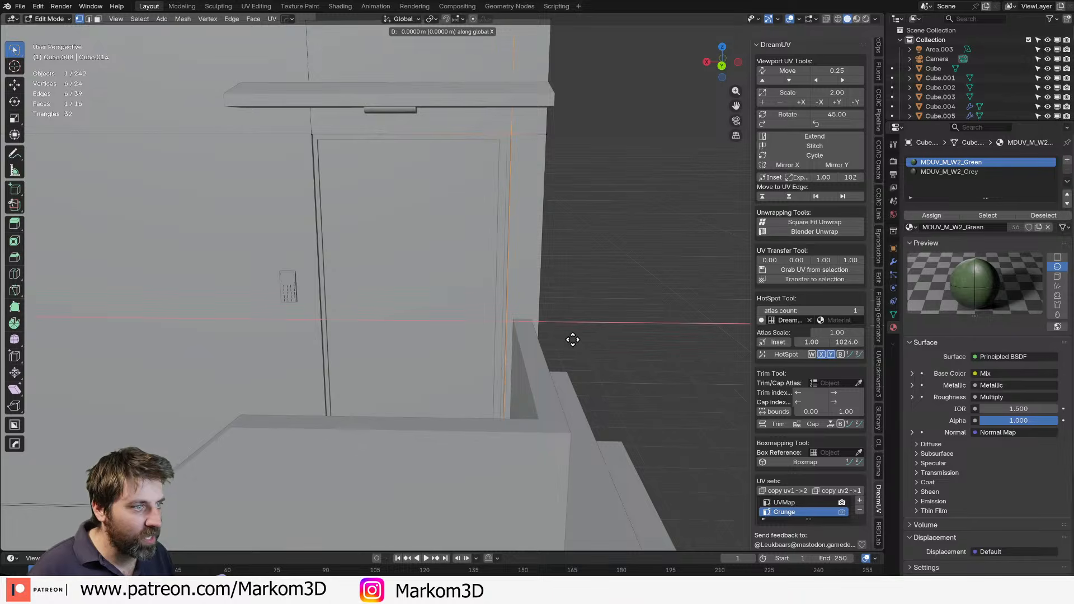
click(506, 351)
shift+middle_drag(506, 351, 576, 316)
scroll(577, 317, down, 6)
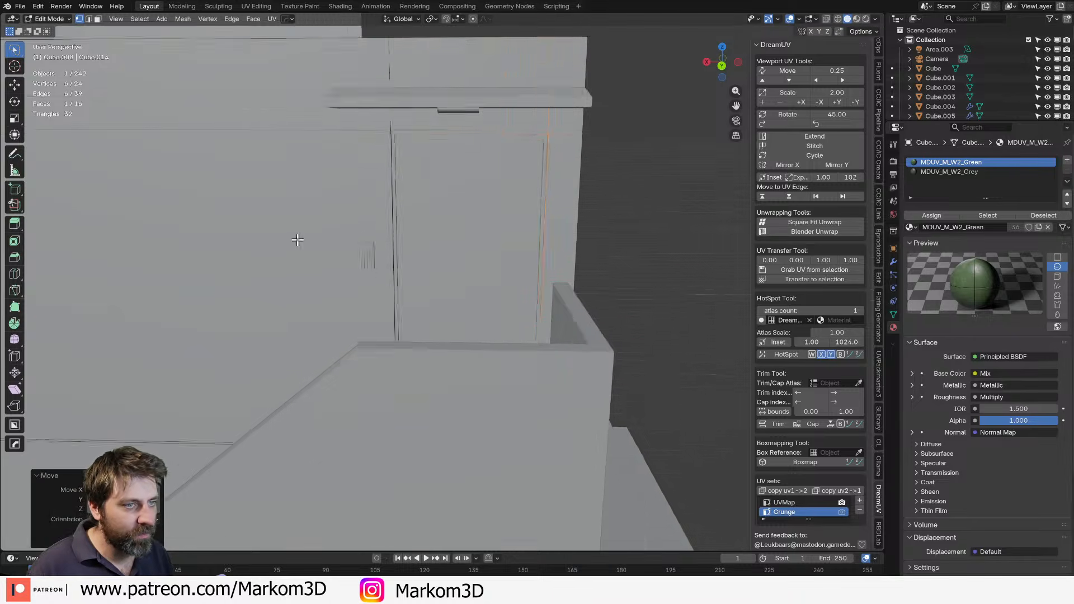
key(Tab)
click(549, 262)
Examine the rendered building from the front around to its plain back wall, including the ground-floor wall's mesh below the rear canopy.
scroll(549, 263, down, 4)
middle_drag(549, 263, 457, 330)
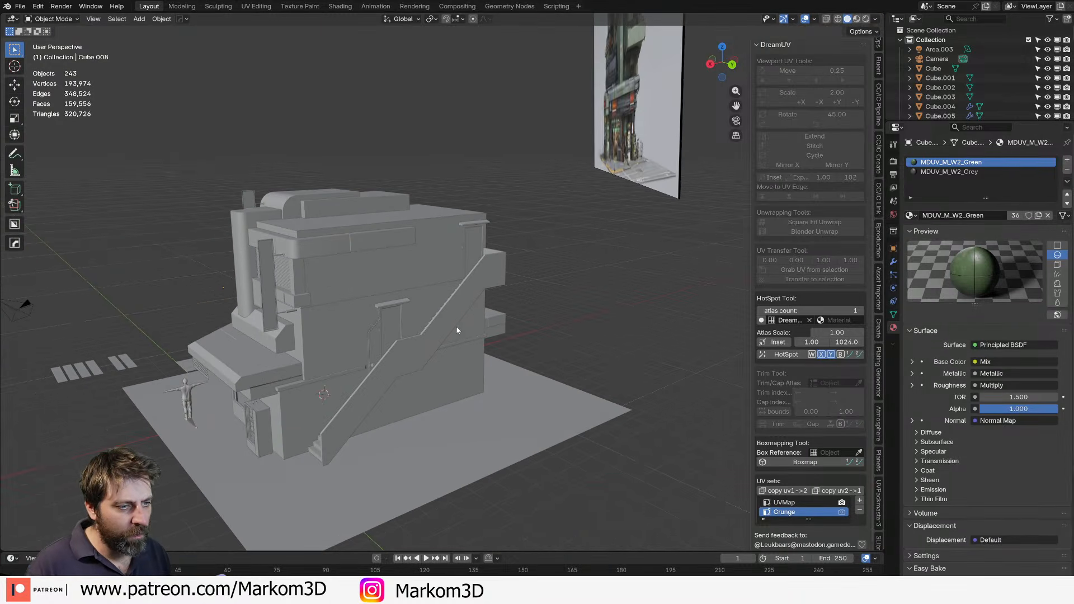
mouse_move(447, 283)
middle_down()
mouse_move(427, 292)
mouse_move(454, 280)
middle_up()
middle_drag(258, 352, 495, 246)
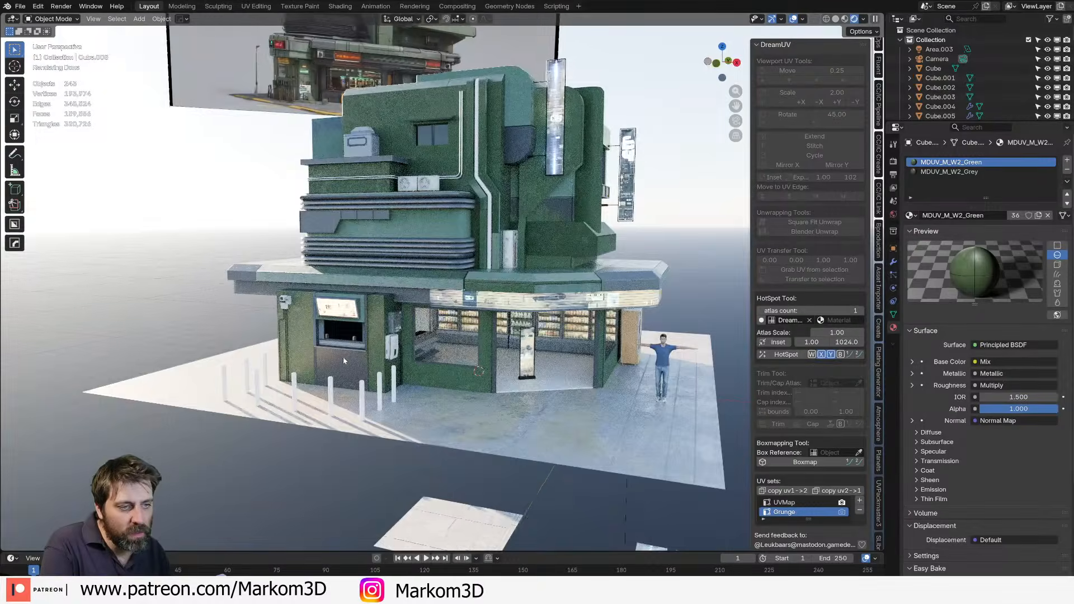
middle_drag(344, 357, 324, 360)
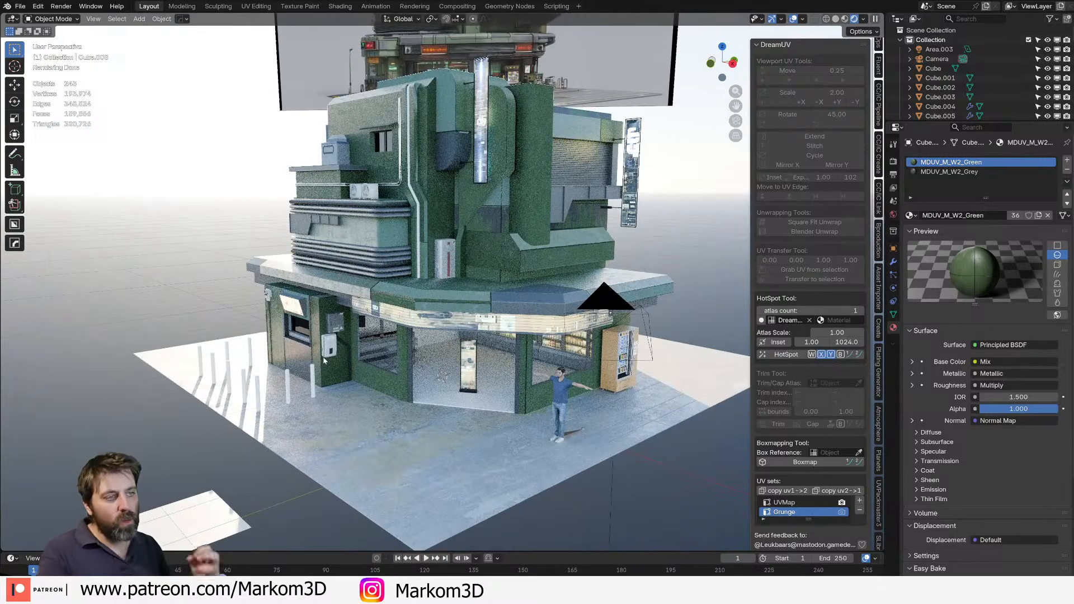
middle_drag(257, 303, 347, 171)
click(347, 171)
middle_drag(440, 131, 469, 244)
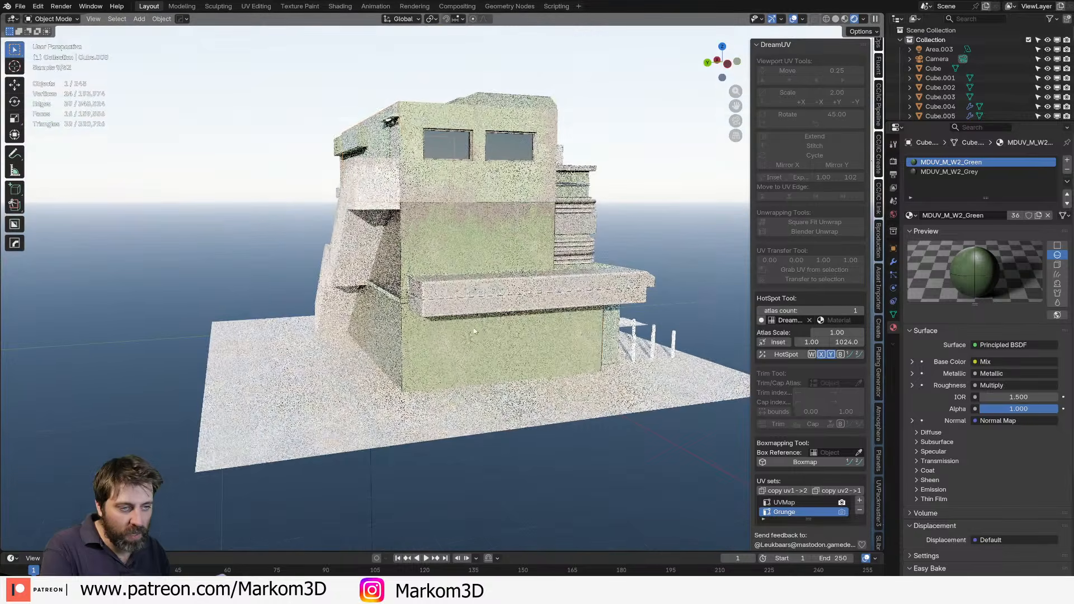
click(468, 357)
scroll(469, 357, up, 5)
key(Tab)
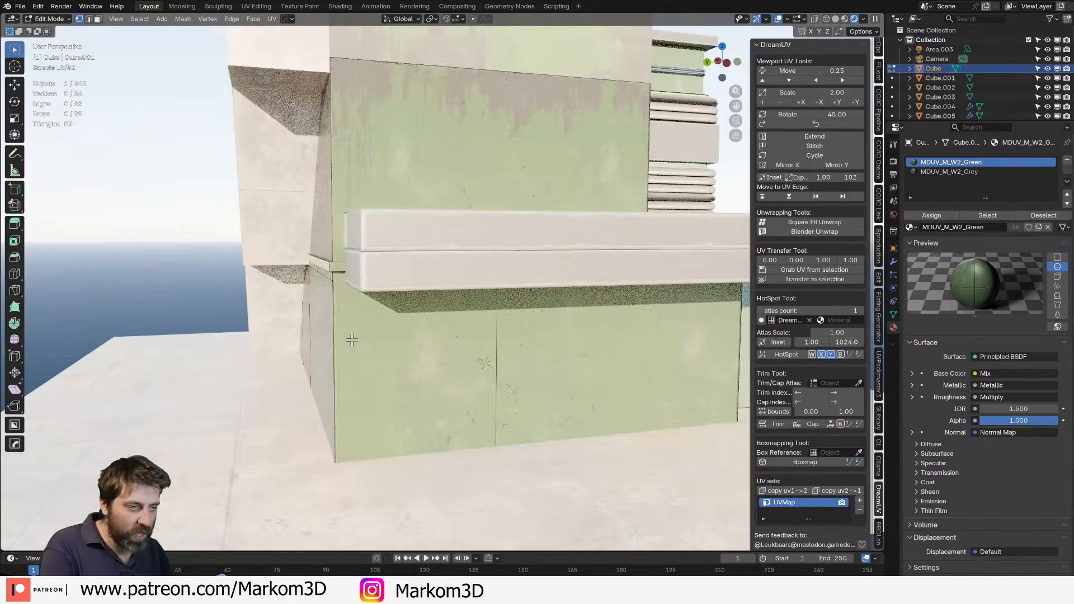
middle_drag(392, 330, 528, 325)
scroll(469, 304, down, 5)
middle_drag(469, 304, 565, 330)
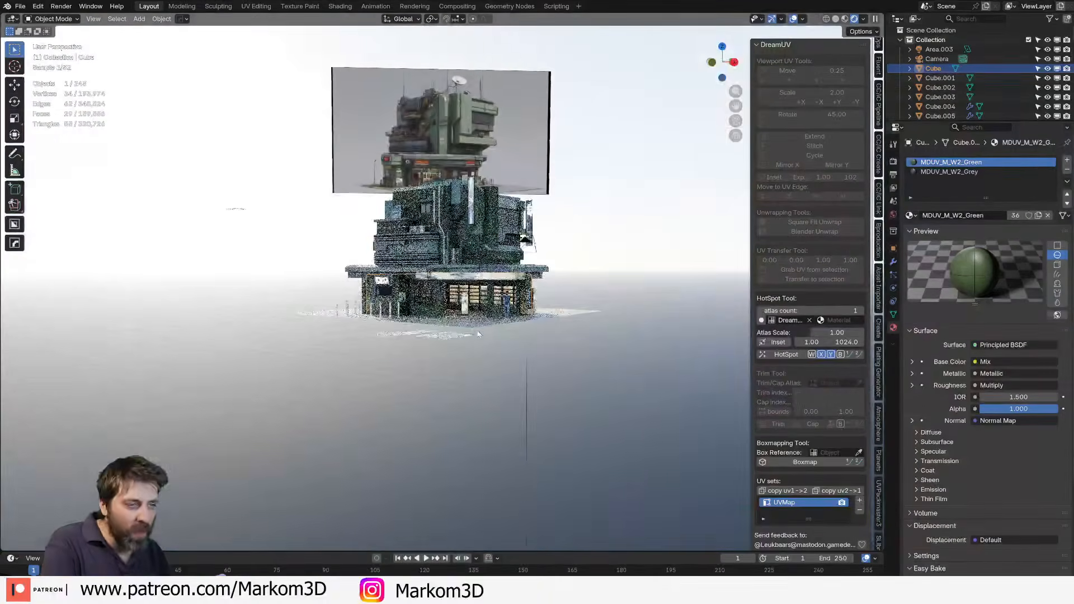
Inspect the storefront, the overall silhouette against the concept image and the empty roof from above.
scroll(641, 391, up, 5)
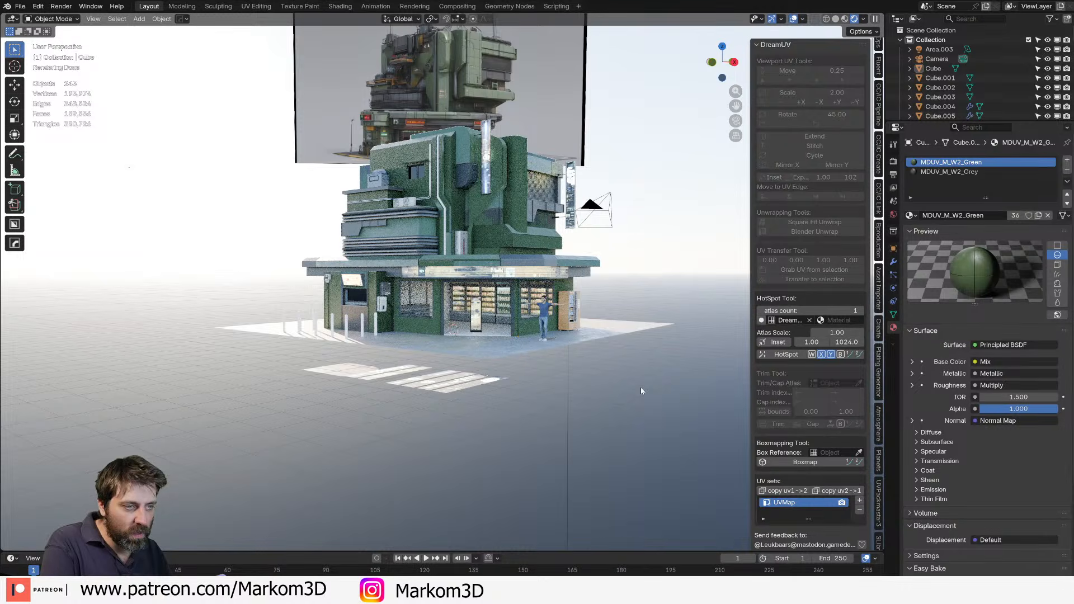
middle_drag(643, 390, 615, 408)
scroll(615, 409, up, 7)
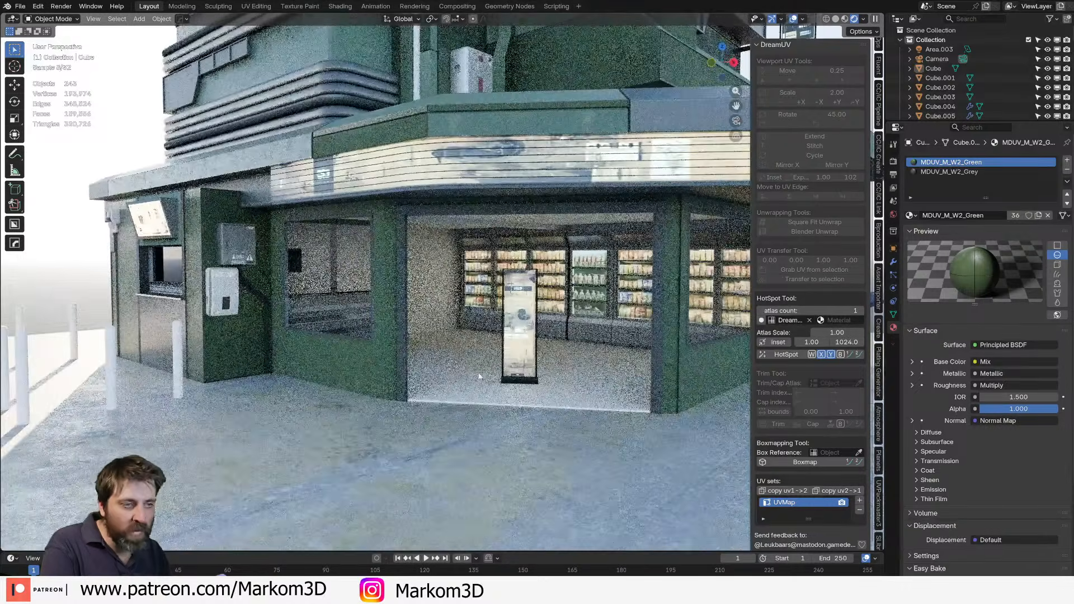
scroll(480, 377, down, 10)
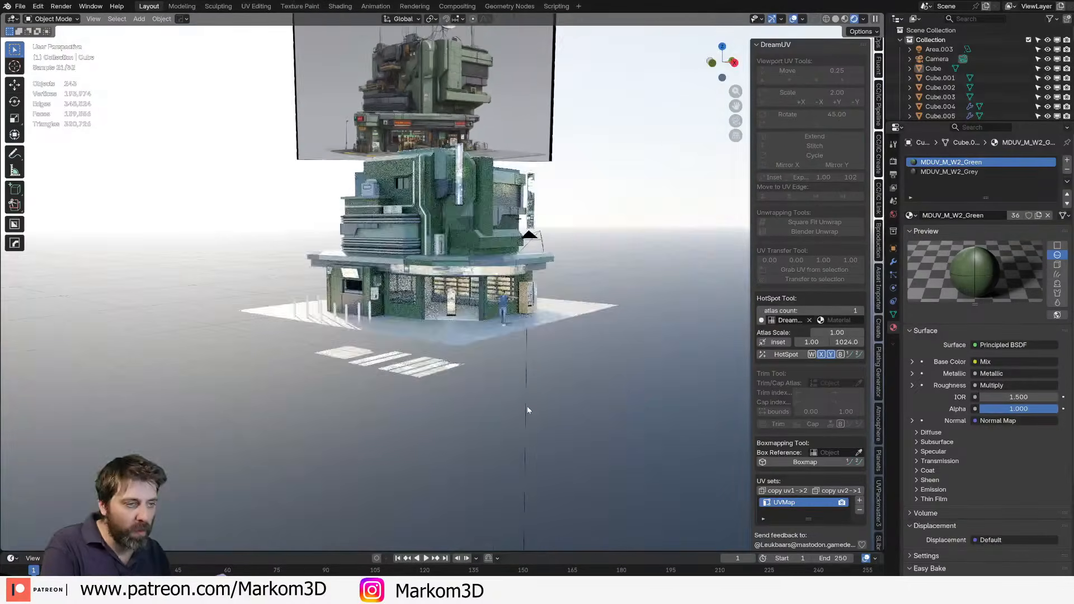
middle_drag(527, 410, 506, 415)
click(506, 413)
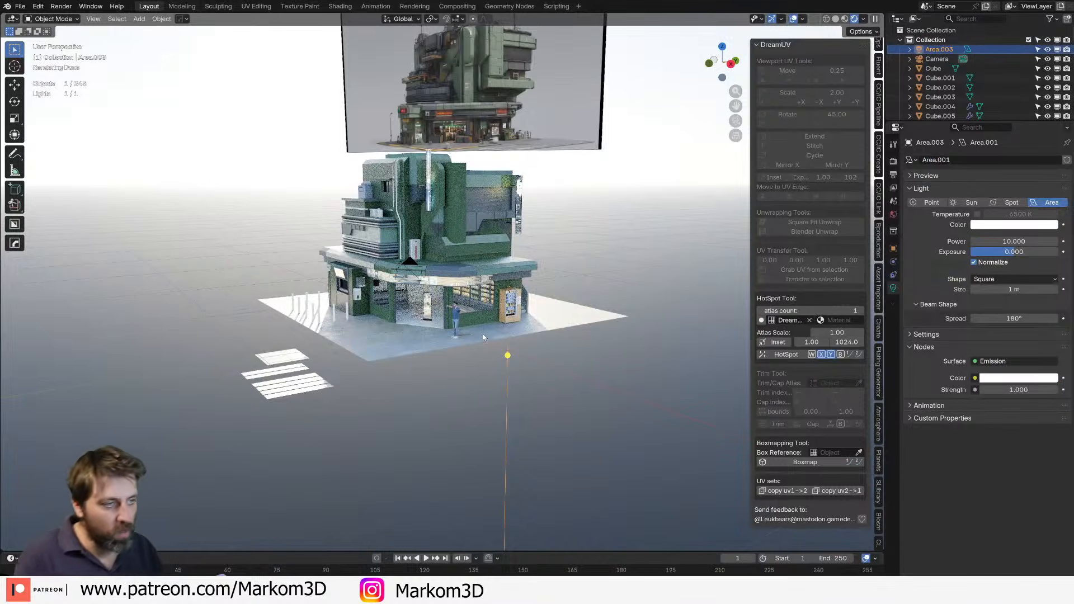
middle_drag(440, 180, 548, 274)
scroll(442, 316, up, 6)
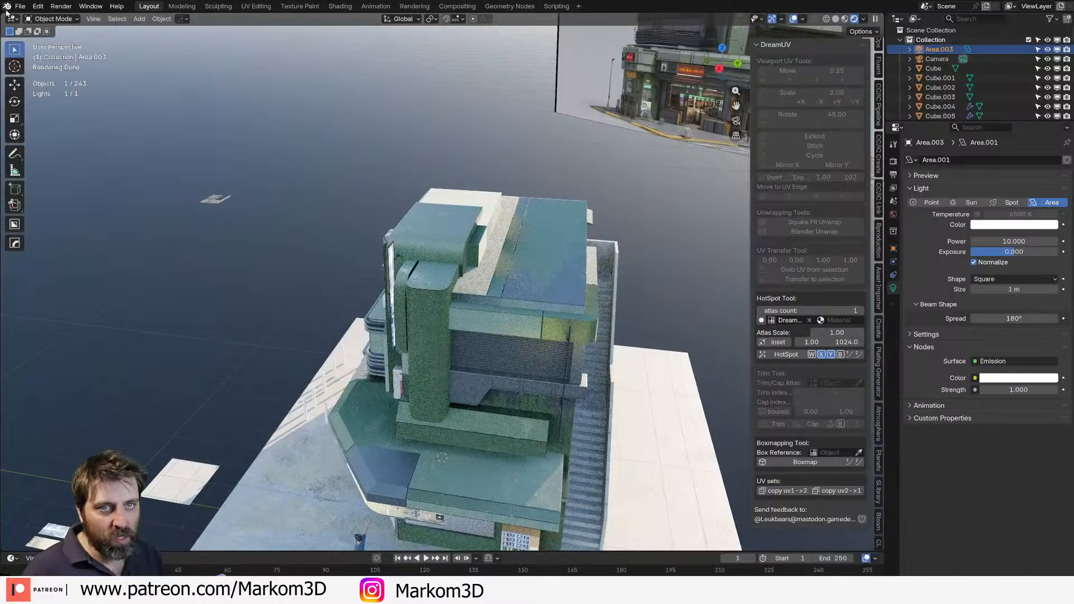
Split a second area off the 3D viewport, turn it into an Asset Browser and widen it to show several columns of assets.
drag(3, 16, 217, 27)
click(12, 19)
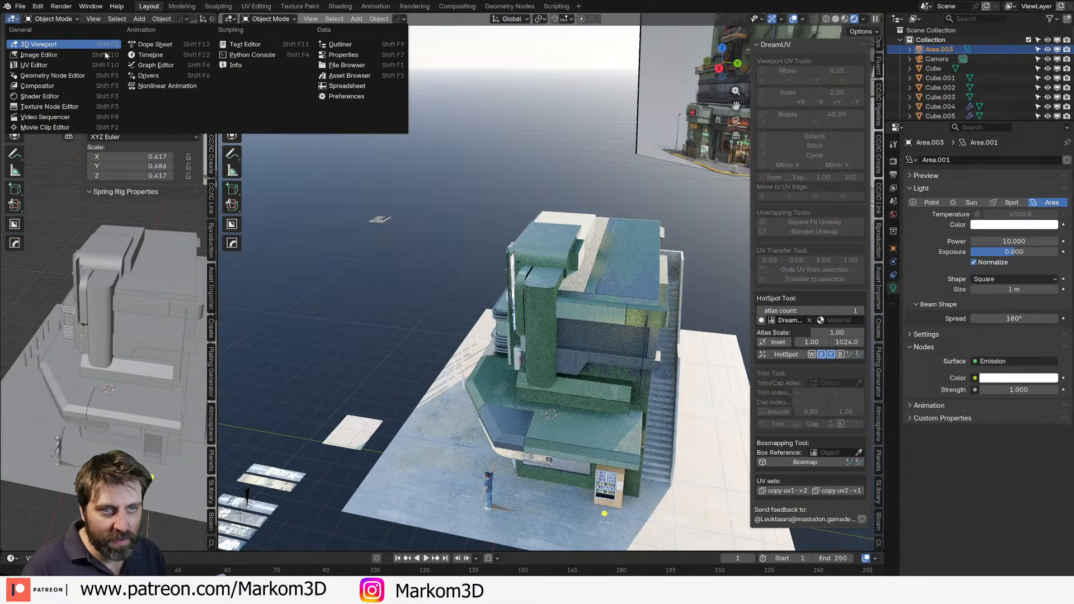
click(362, 79)
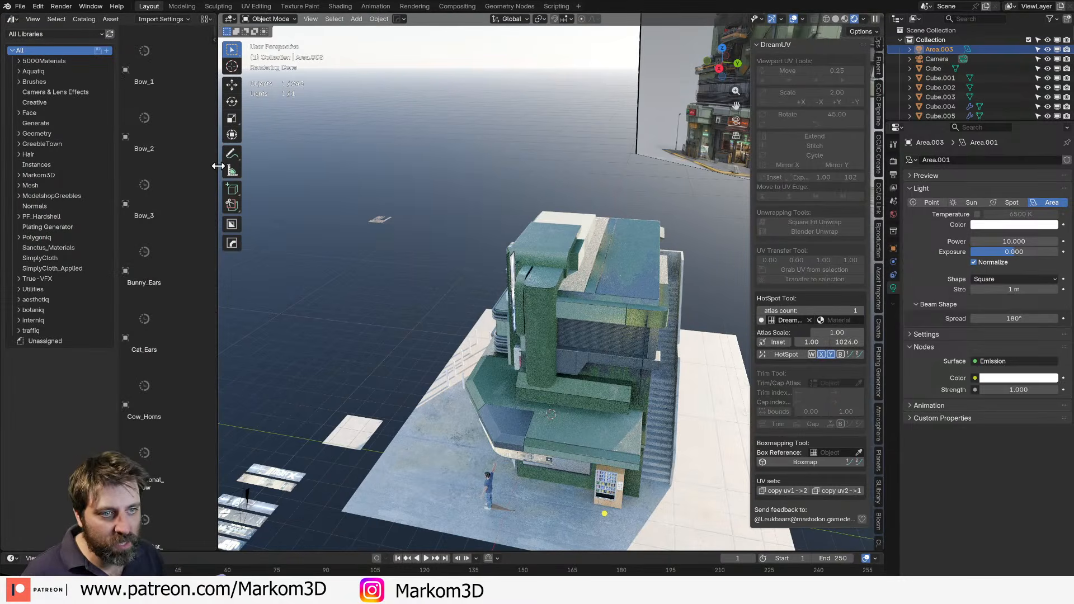
drag(218, 166, 378, 166)
List the Antenna assets of the Markom3D KitBash catalog and bring the building's roof into close view.
click(18, 175)
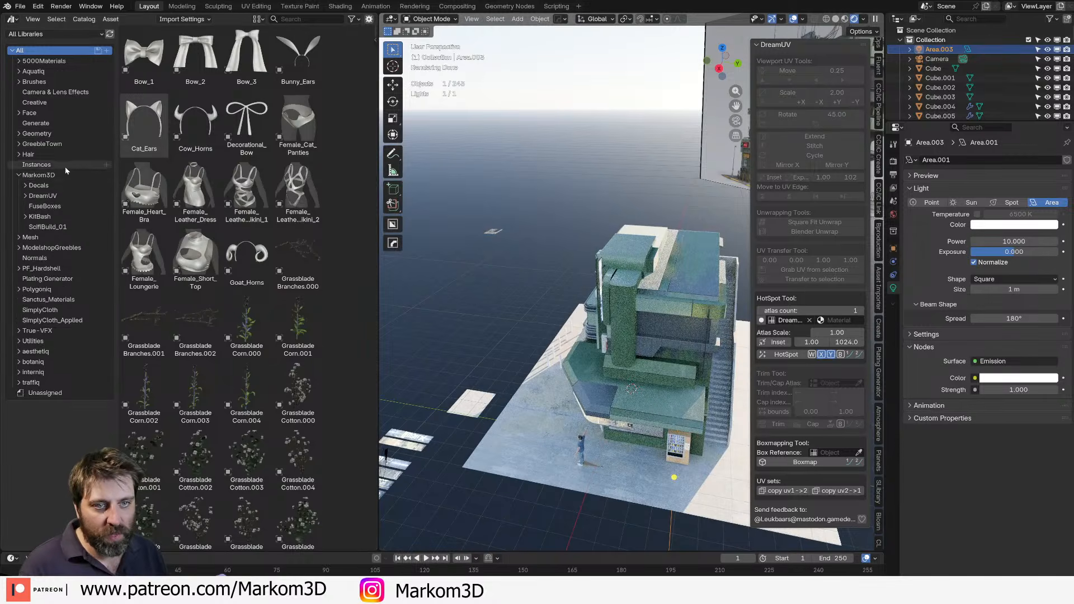
click(25, 217)
click(59, 219)
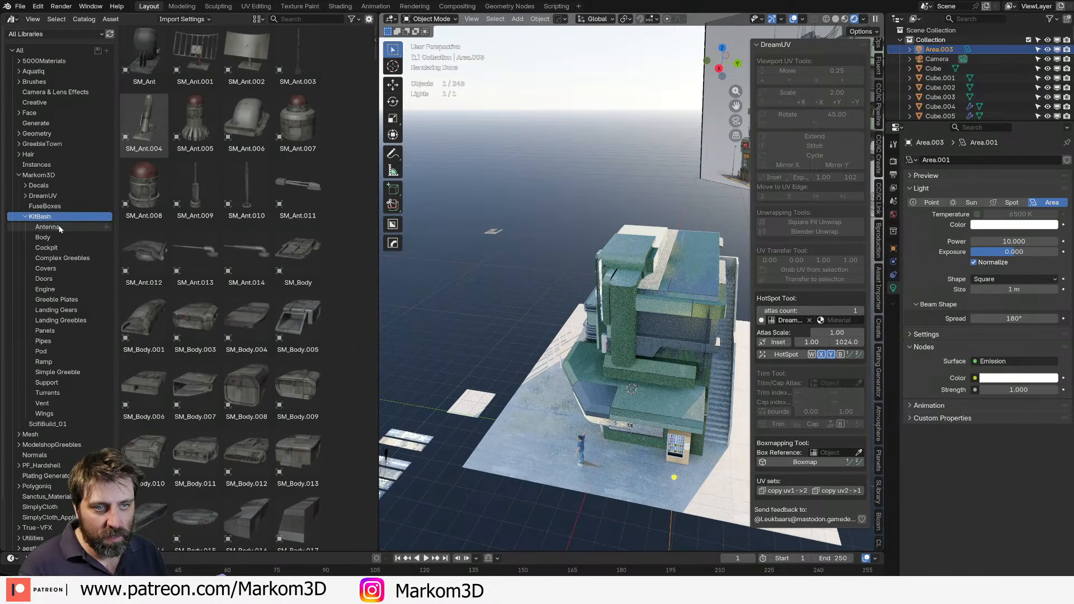
middle_drag(516, 355, 481, 299)
scroll(456, 409, up, 4)
click(60, 227)
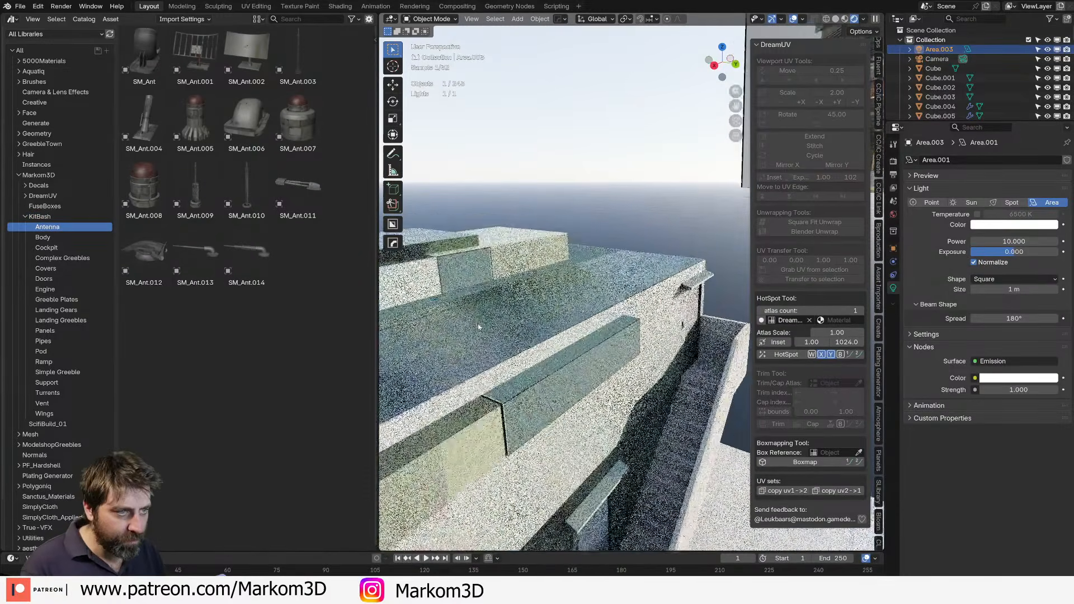
Place the dome-shaped SM_Ant.006 asset on the main roof and scale it up by 2.261.
shift+middle_drag(425, 263, 561, 278)
drag(247, 120, 489, 247)
key(s)
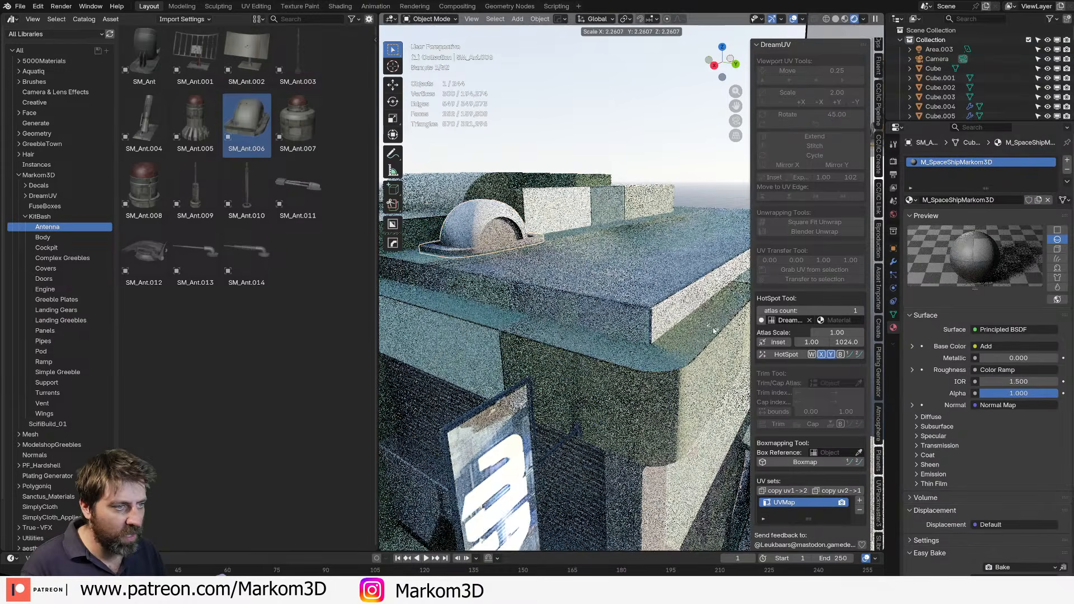
click(538, 250)
Place the SM_Ant asset at the roof corner above the upper stair door and scale it up by 2.431.
shift+middle_drag(576, 174, 414, 209)
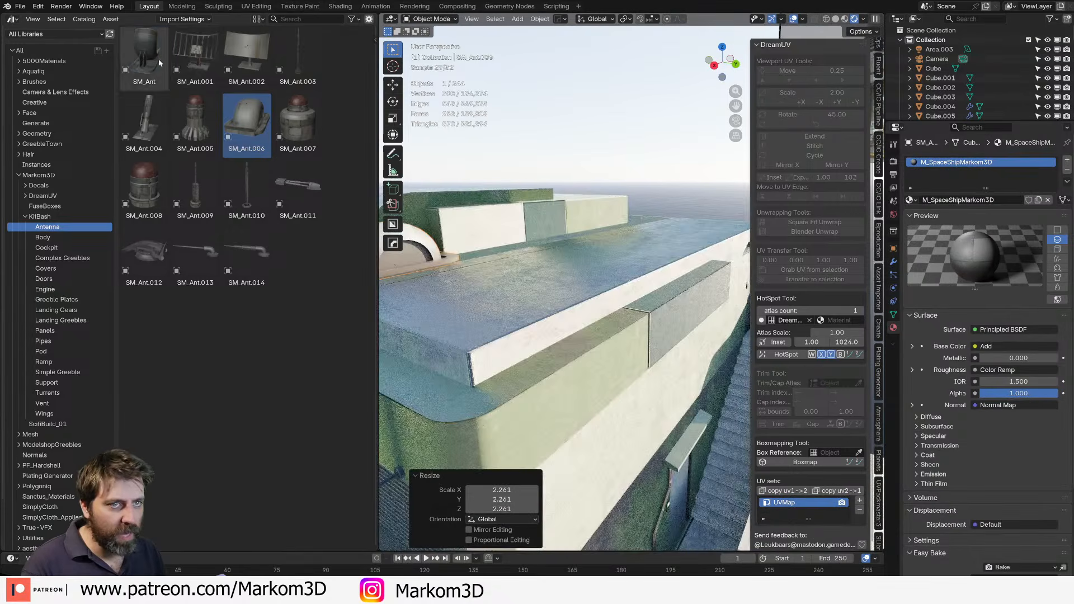
drag(146, 53, 728, 225)
key(s)
shift+middle_drag(727, 228, 707, 271)
click(727, 290)
Place the slim SM_Ant.003 mast upright on the roof, between the dome and the corner antenna.
middle_drag(643, 263, 656, 262)
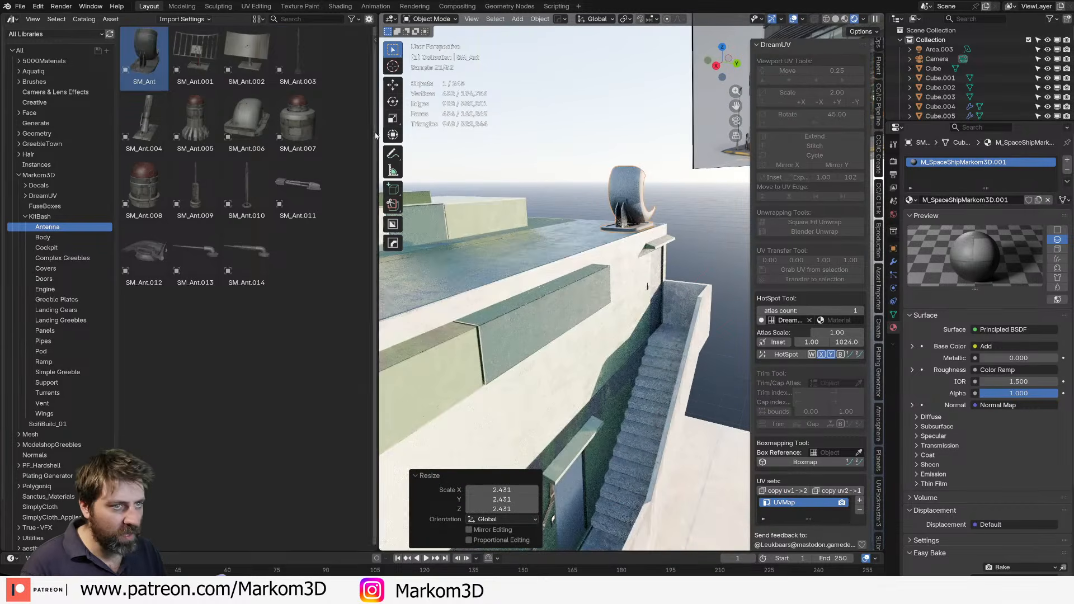
drag(298, 58, 507, 233)
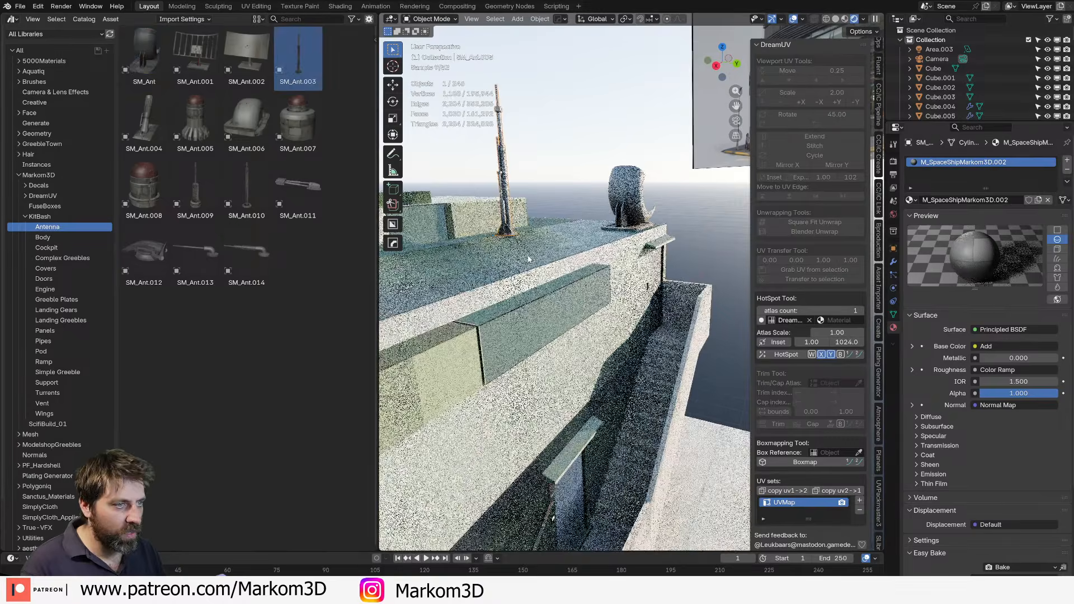
scroll(516, 263, down, 4)
mouse_move(516, 263)
middle_down()
mouse_move(526, 280)
mouse_move(582, 274)
mouse_move(528, 280)
middle_up()
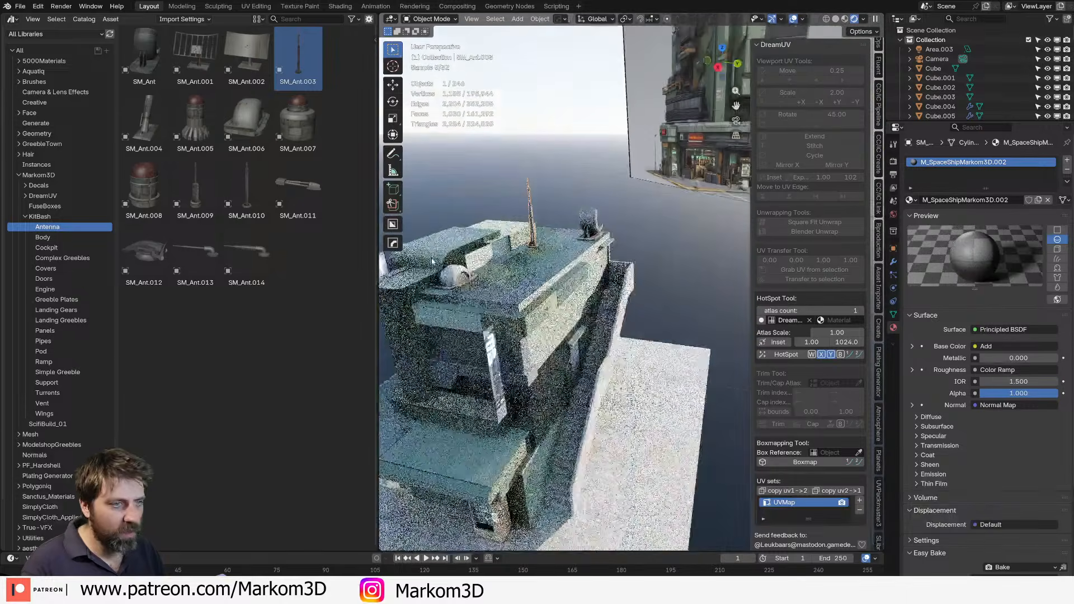
Place the SM_Ant.010 mast upright on the roof beside the dome and scale it up by 1.986.
drag(251, 194, 488, 280)
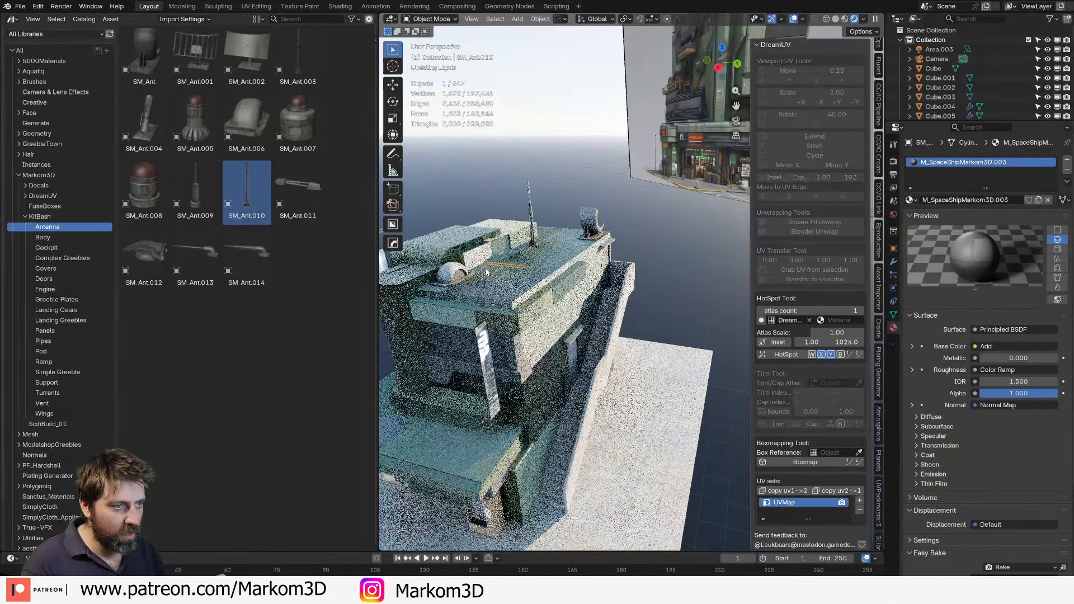
key(ctrl+z)
drag(259, 192, 497, 268)
key(s)
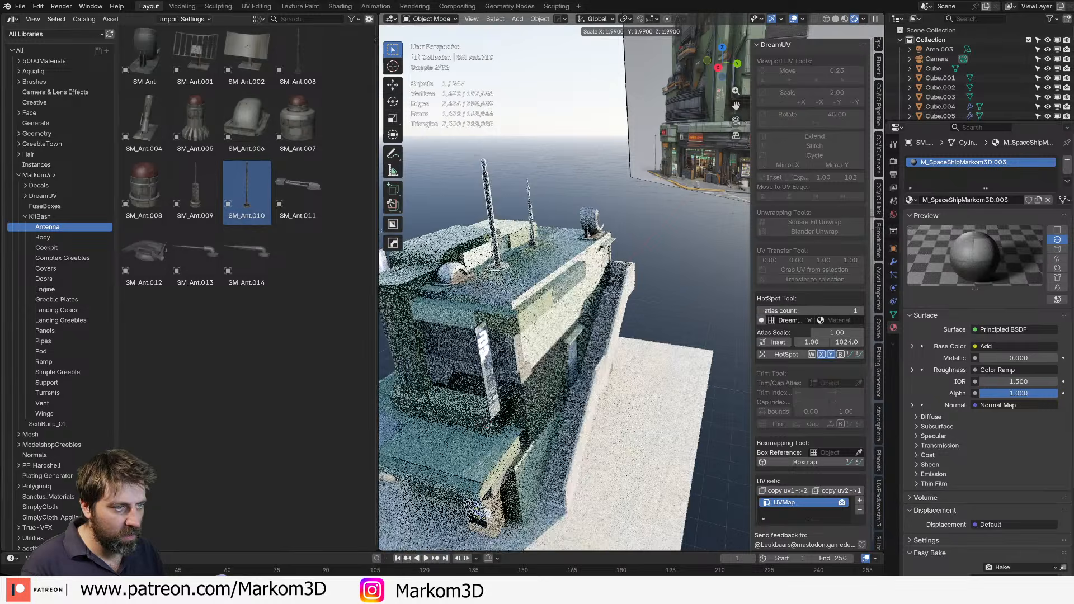
click(538, 297)
Place the SM_Ant.004 antenna on the roof next to the dome and scale it up by 1.322.
click(202, 193)
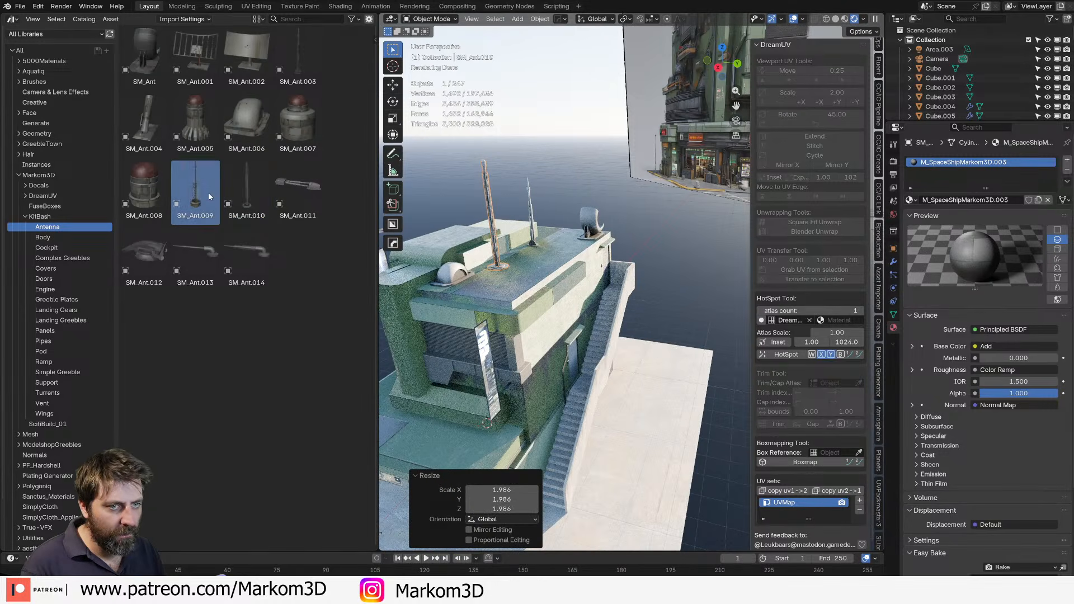
click(145, 126)
drag(146, 129, 474, 283)
key(s)
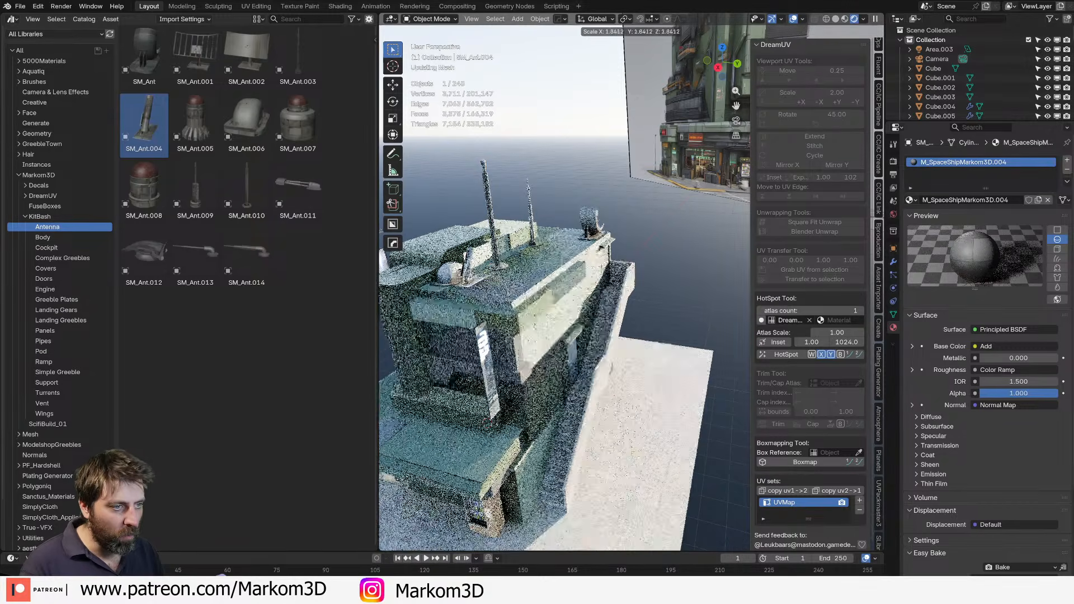
click(451, 252)
Place the SM_Ant.005 antenna on the raised front part of the roof, behind the vertical illuminated sign.
middle_drag(476, 168, 369, 163)
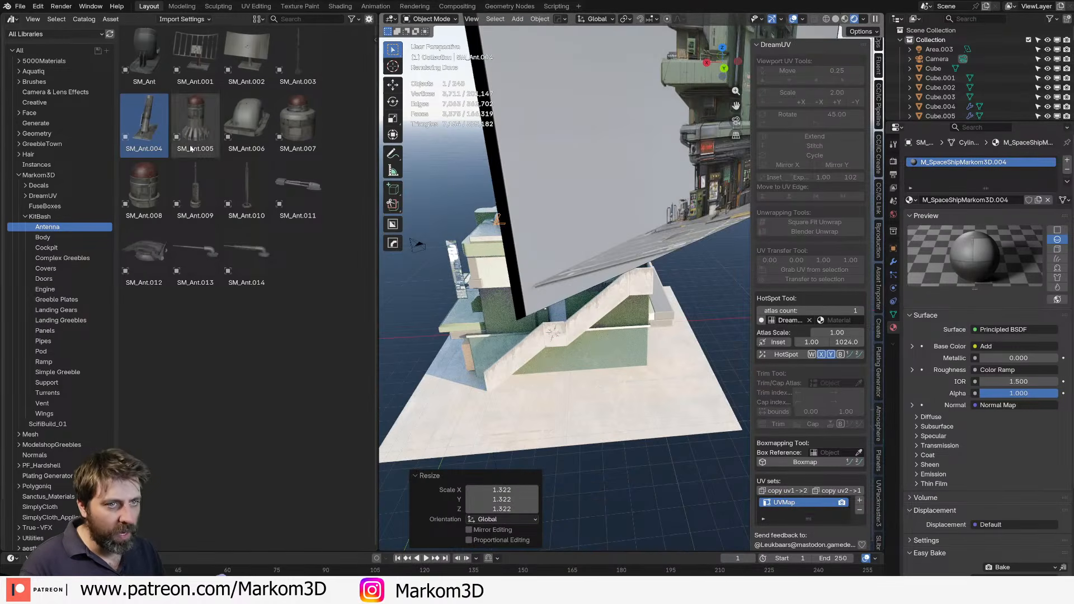
middle_drag(468, 207, 582, 207)
middle_drag(391, 230, 463, 271)
scroll(463, 271, up, 4)
drag(197, 127, 409, 273)
shift+middle_drag(409, 273, 464, 271)
key(ctrl+z)
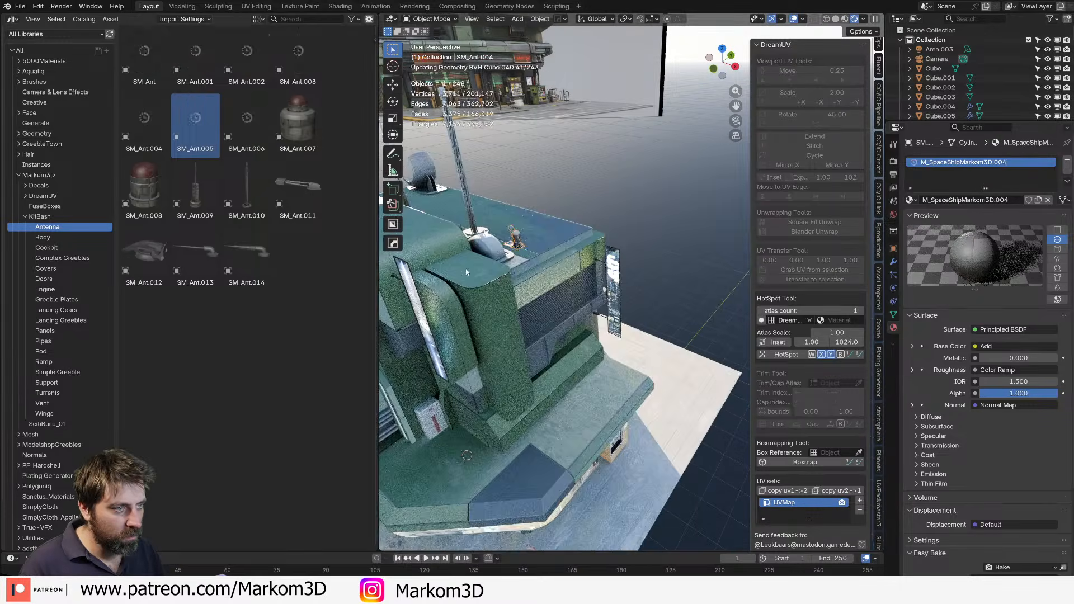
key(g)
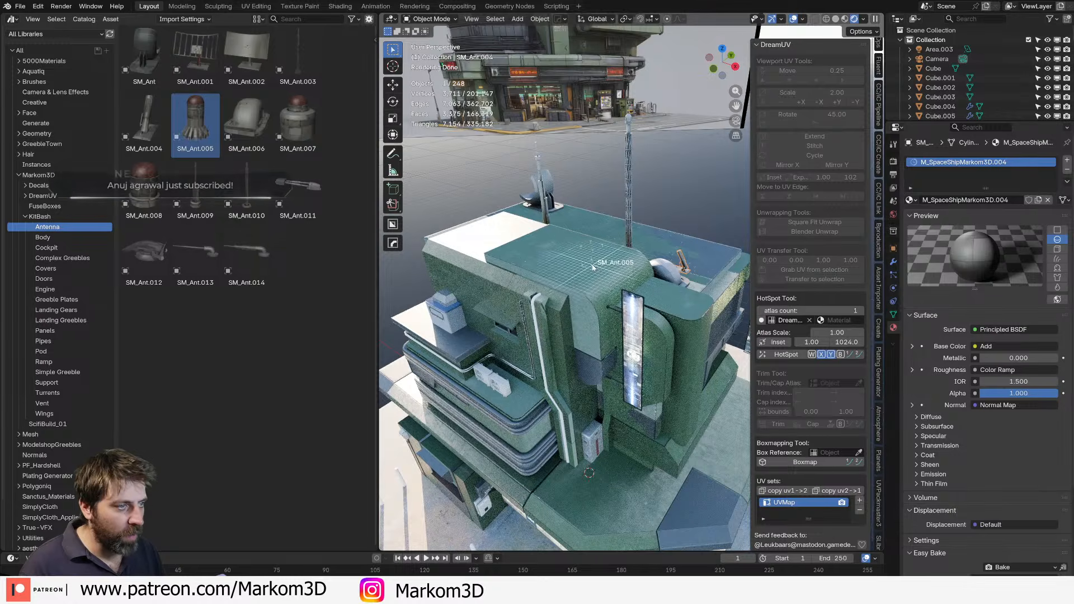
click(611, 328)
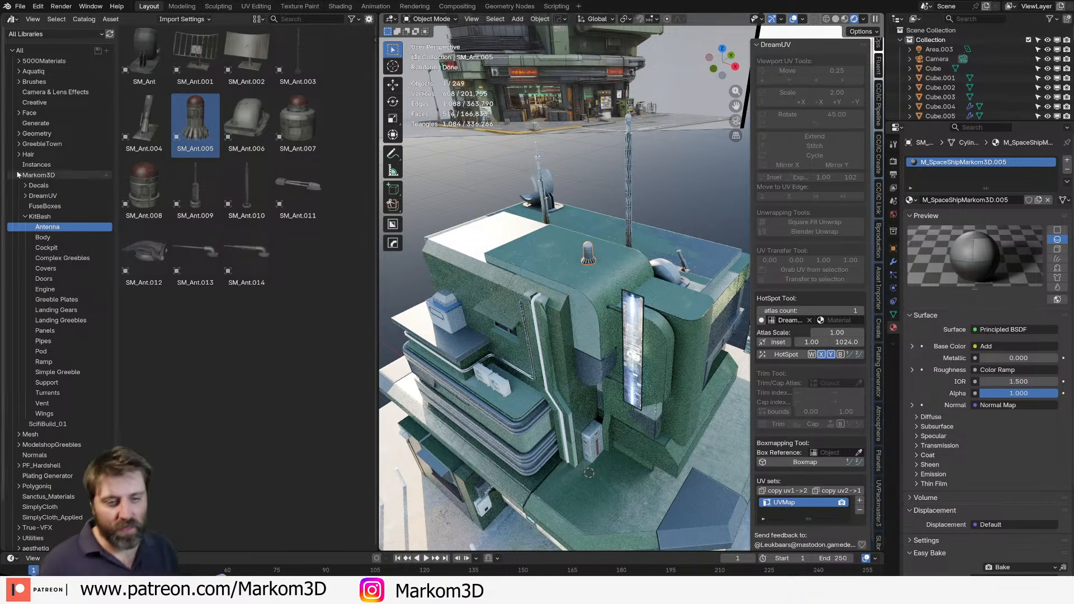
Examine the street-level shopfront, its interior shelves and the vending machine, along with the overall building against the reference image.
shift+middle_drag(604, 475, 546, 313)
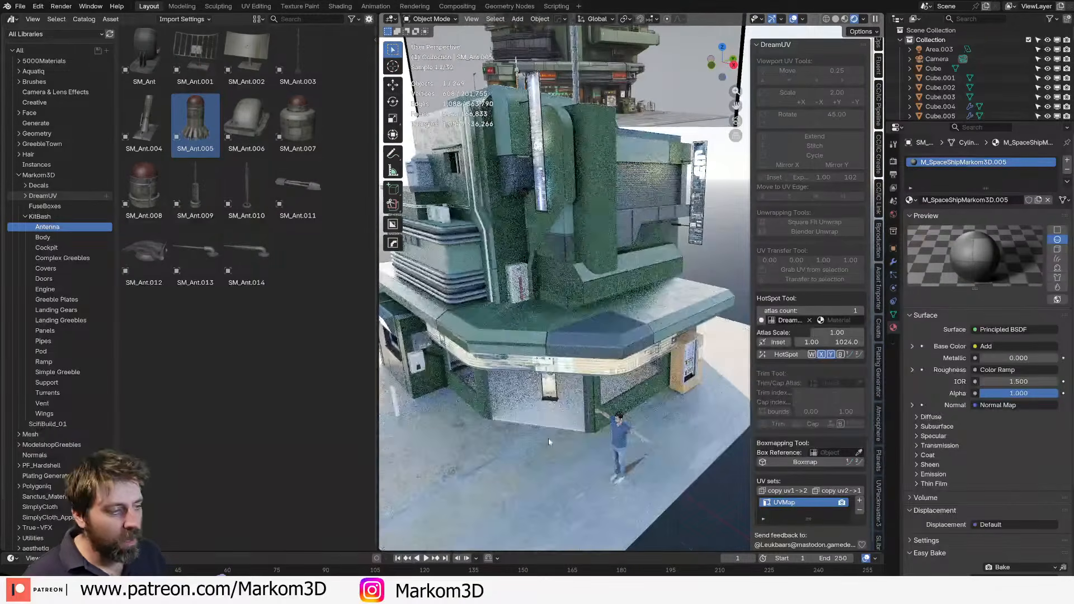
middle_drag(549, 442, 554, 411)
scroll(593, 425, up, 4)
shift+middle_drag(613, 448, 650, 438)
scroll(652, 398, down, 3)
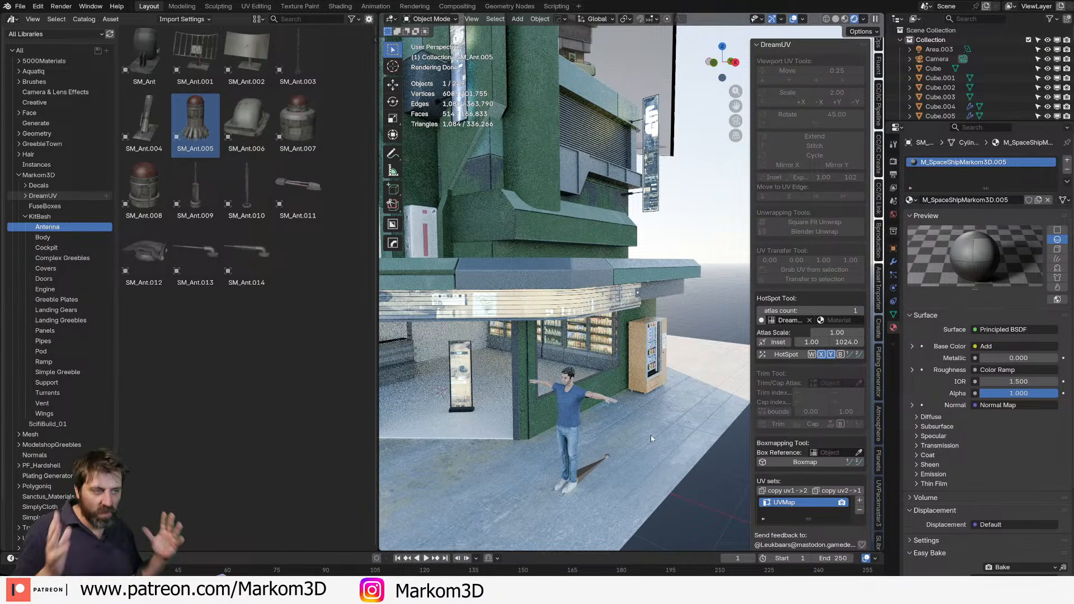
middle_drag(666, 435, 688, 358)
scroll(620, 436, up, 4)
click(619, 436)
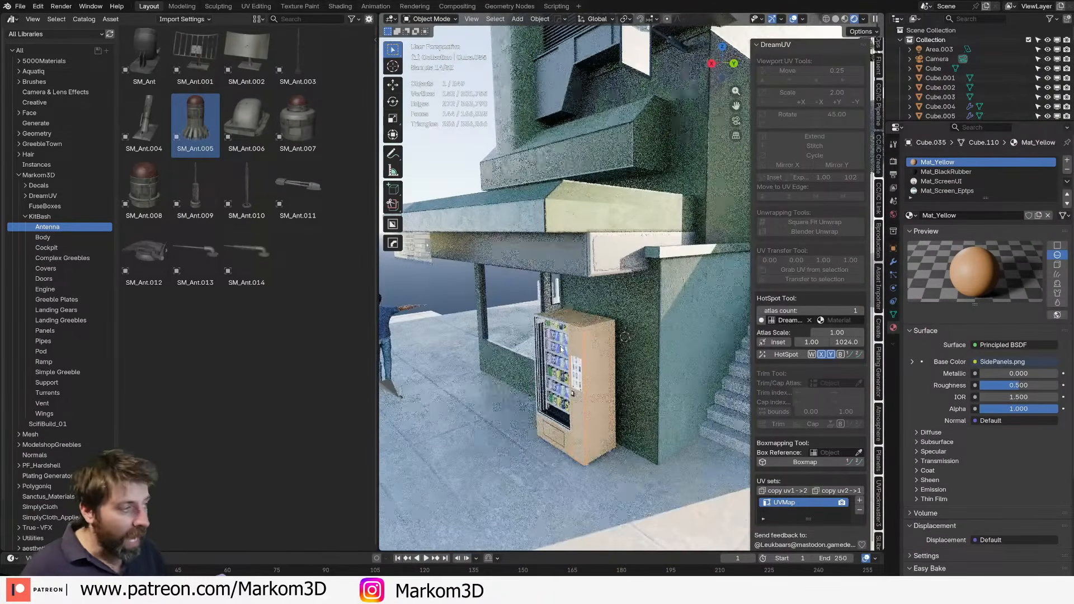
click(599, 364)
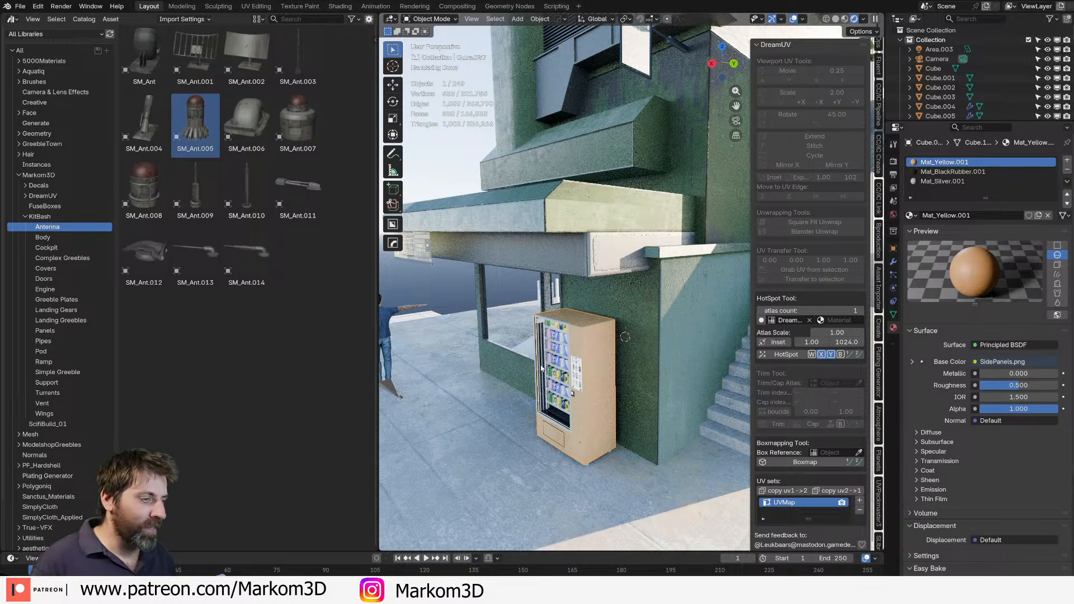
middle_drag(541, 368, 529, 343)
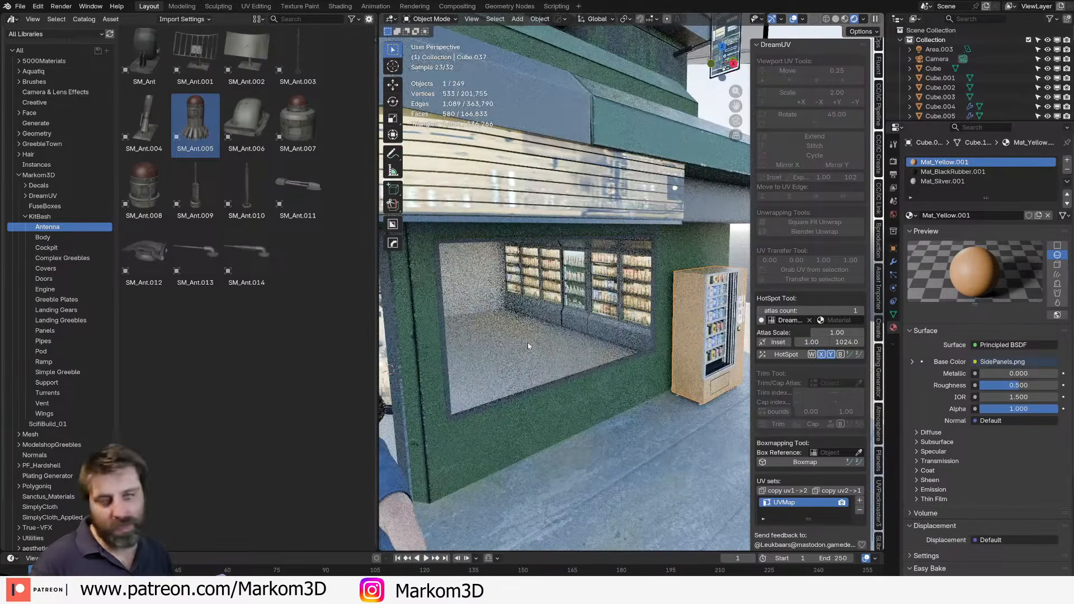
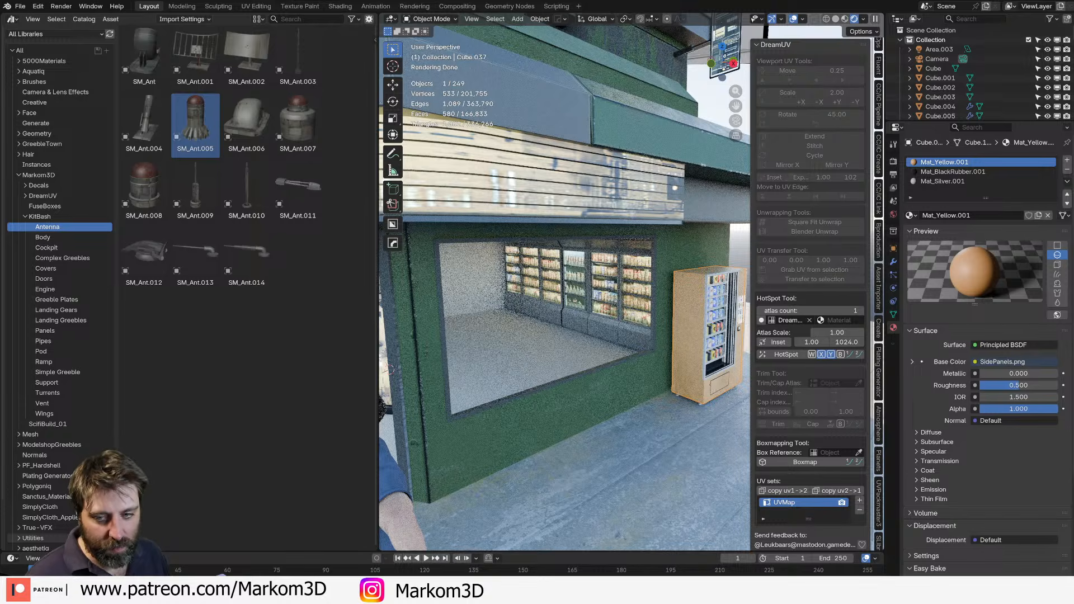
scroll(488, 259, down, 8)
middle_drag(490, 259, 477, 260)
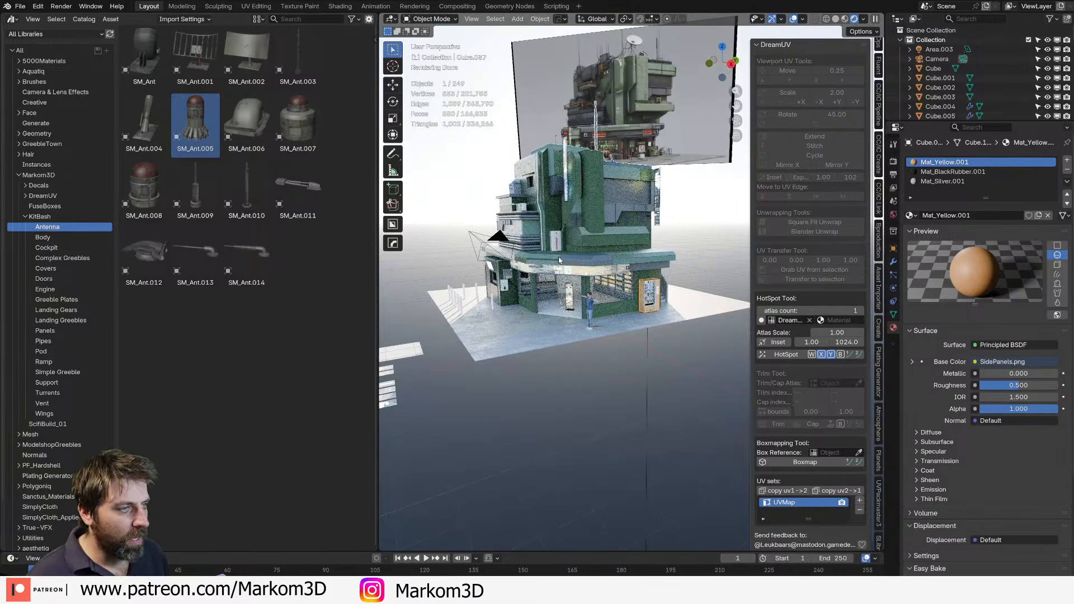
mouse_move(558, 261)
middle_down()
mouse_move(577, 272)
mouse_move(551, 246)
mouse_move(633, 258)
mouse_move(574, 256)
middle_up()
scroll(630, 255, up, 2)
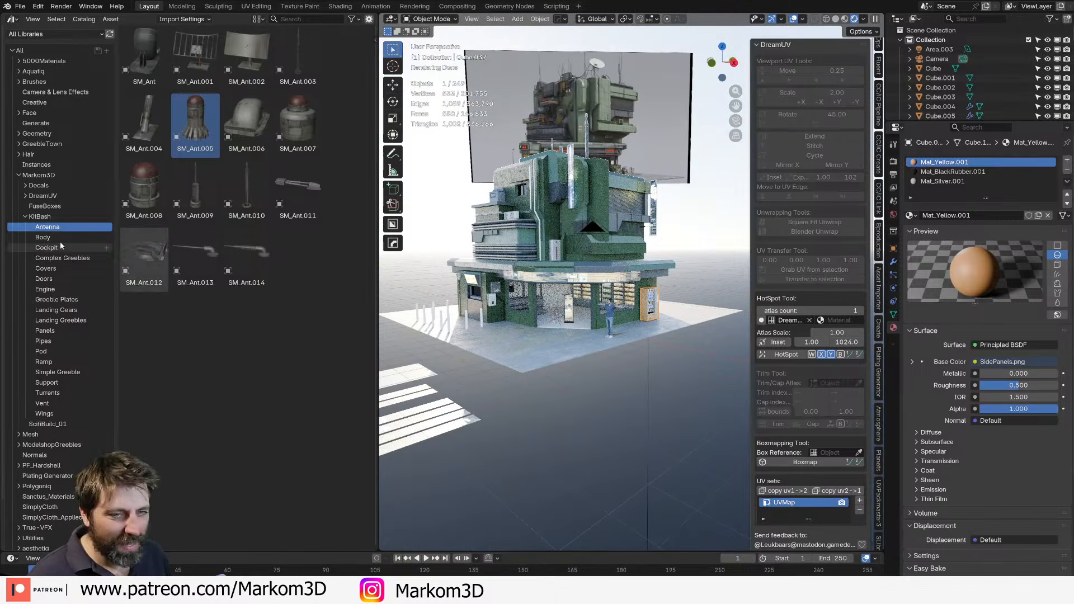
Find the SM_GreeblePlates.018 asset in the KitBash Greeble Plates category and place it on the lower roof above the vending machine.
click(62, 248)
click(74, 262)
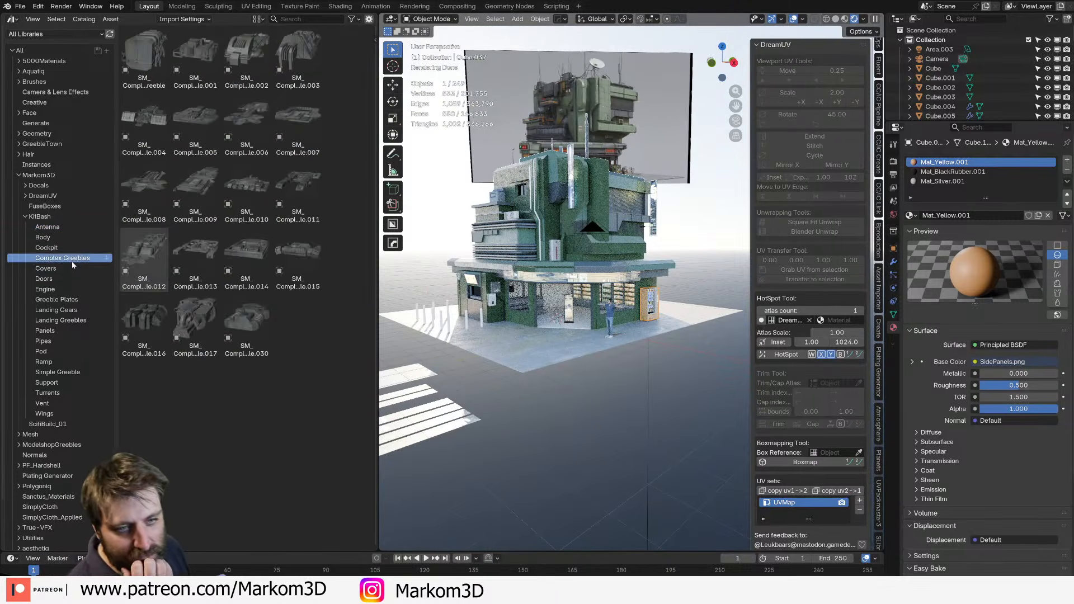
click(65, 278)
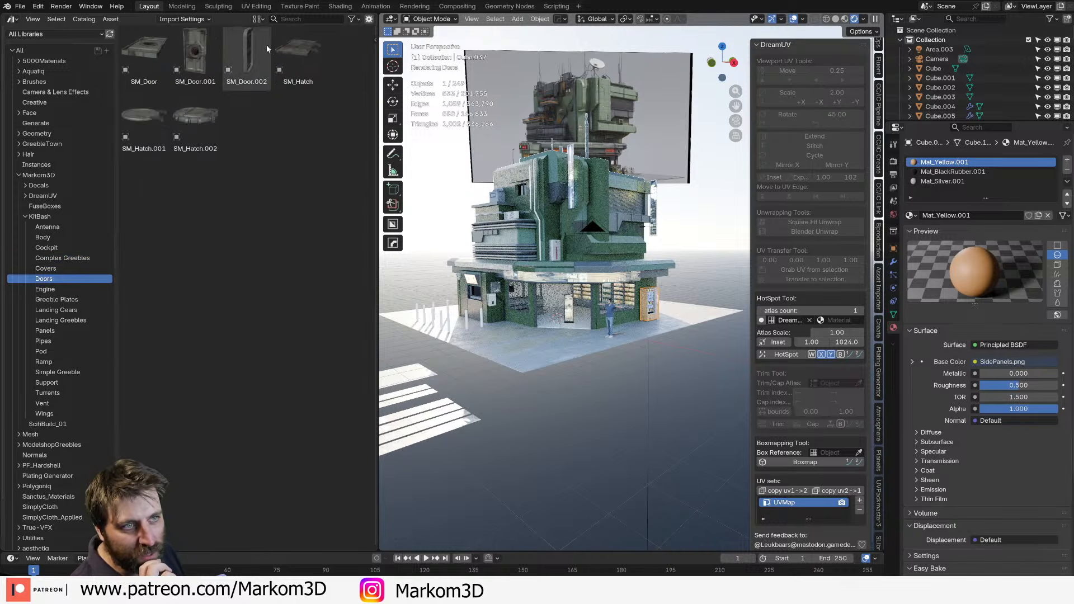
click(59, 301)
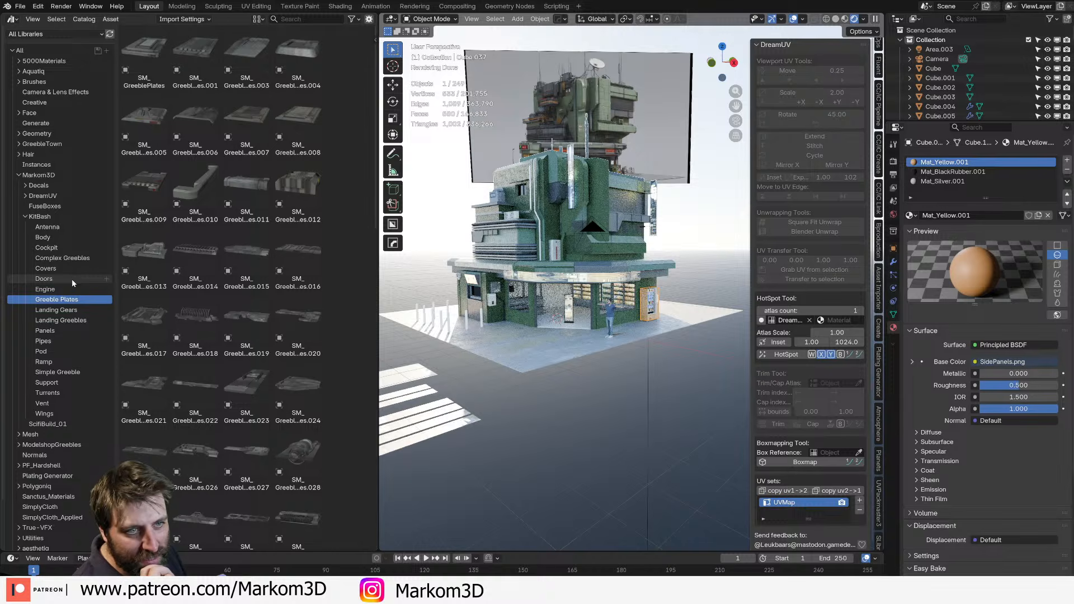
click(207, 264)
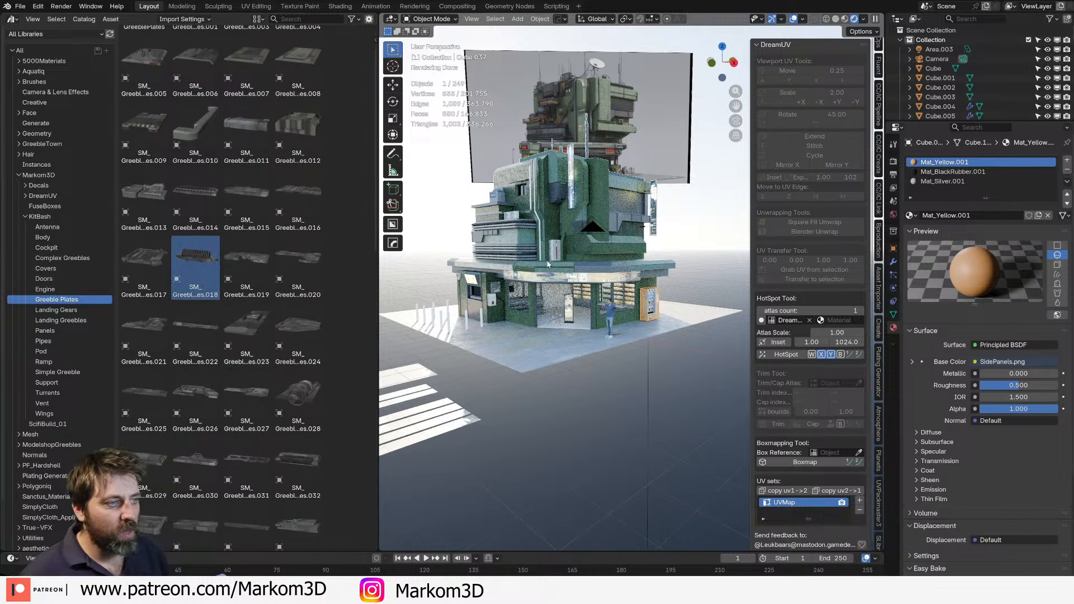
middle_drag(548, 264, 461, 302)
scroll(461, 302, up, 3)
drag(200, 261, 596, 258)
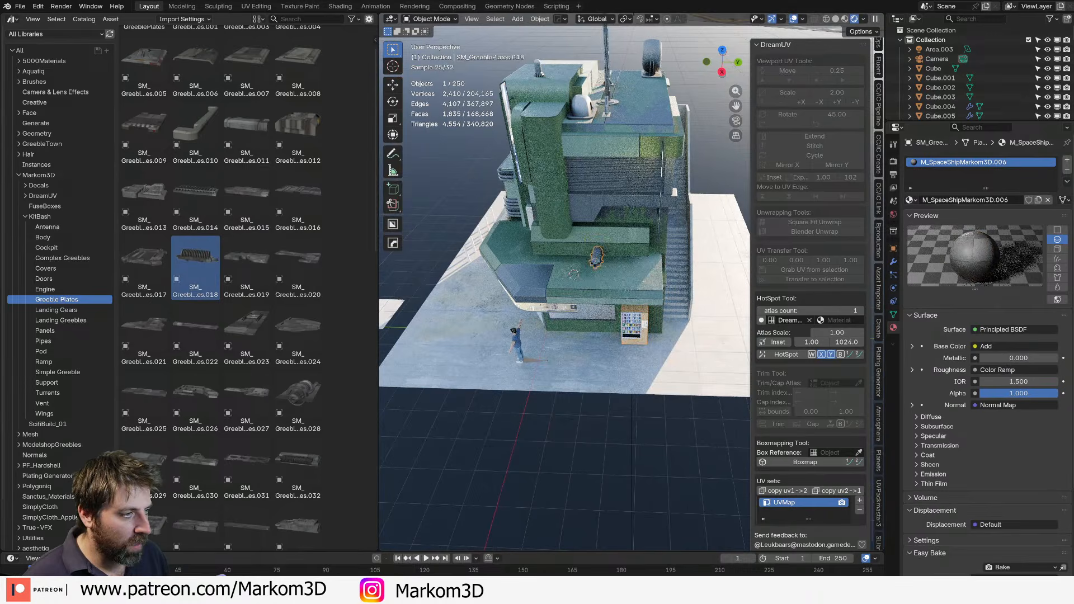
Rotate the ribbed greeble plate 90° about Z and scale it up by 1.864.
key(r)
key(z)
key(9)
key(0)
key(Return)
key(s)
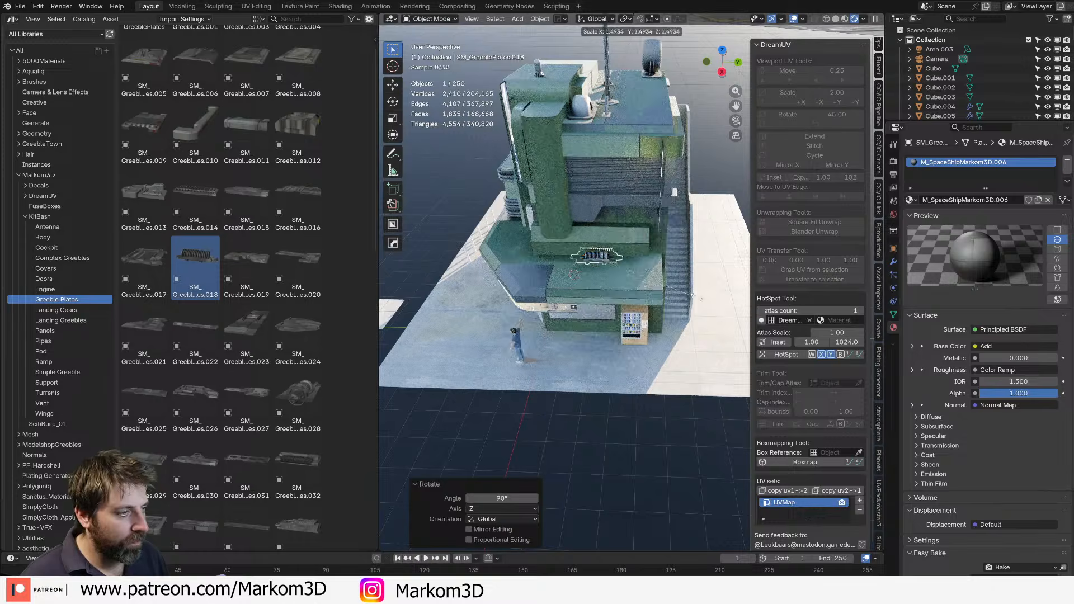
click(722, 306)
Lower the ribbed greeble plate along Z by about 0.47 m, with a further small downward move, onto the lower roof surface.
key(KP_Decimal)
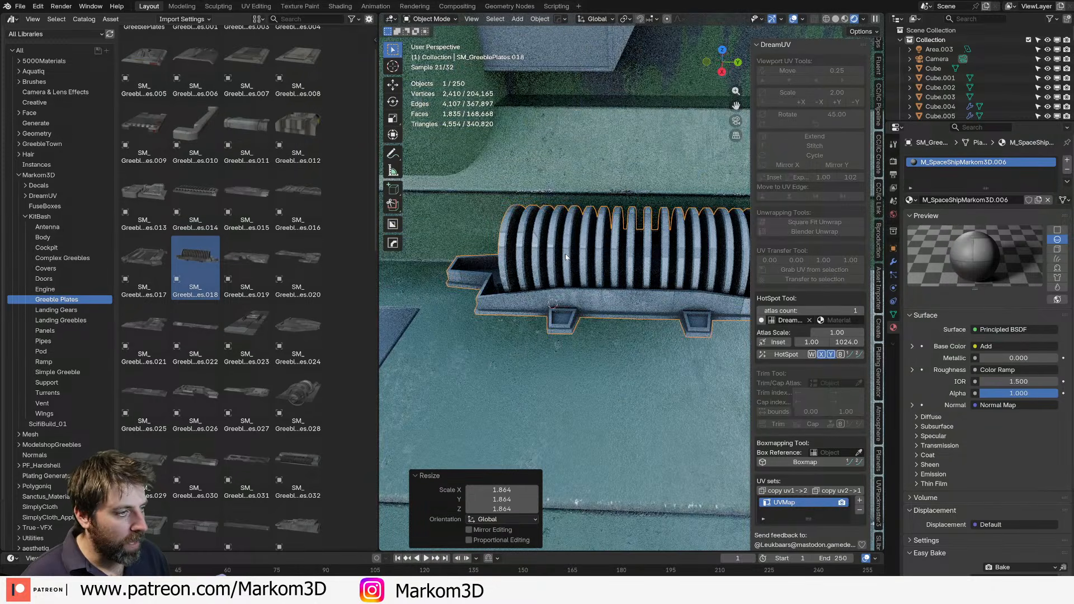
middle_drag(565, 257, 660, 204)
scroll(660, 204, down, 5)
key(g)
key(z)
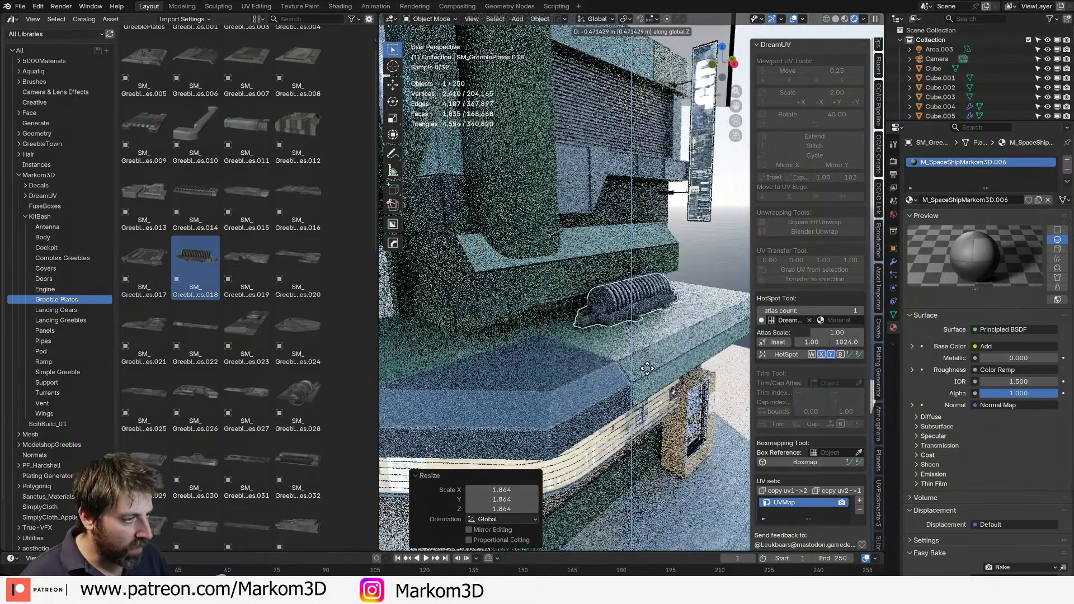
click(648, 369)
scroll(660, 364, up, 2)
key(g)
key(z)
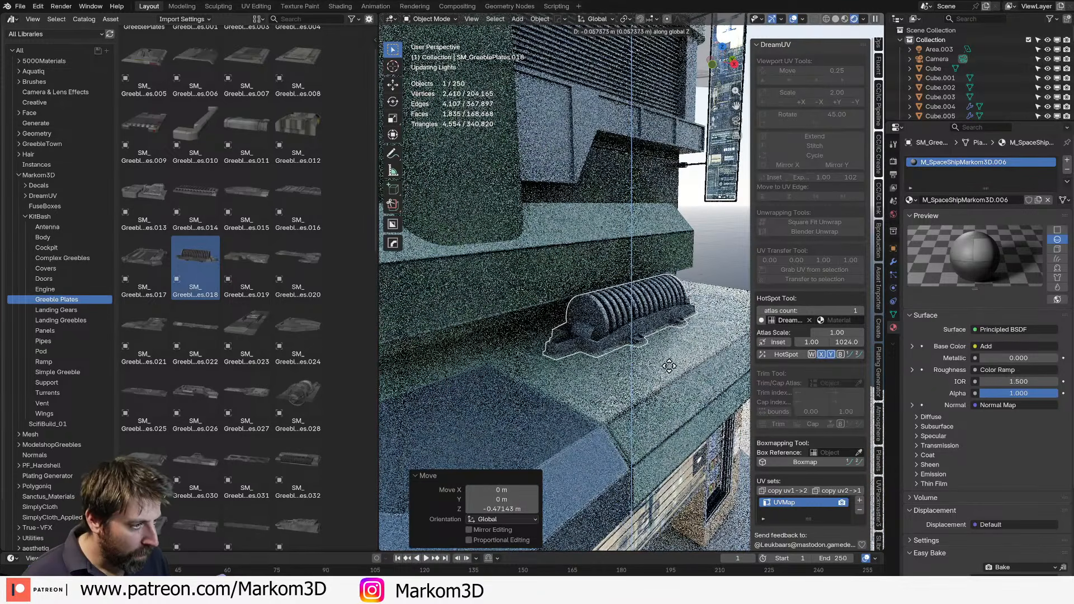
click(673, 368)
Look through the KitBash Greeble Plates, Landing Gears, Landing Greebles, Panels and Pipes categories for another detail asset for the facade.
scroll(674, 369, down, 10)
click(679, 400)
middle_drag(679, 400, 707, 389)
scroll(706, 389, up, 4)
shift+middle_drag(644, 419, 531, 456)
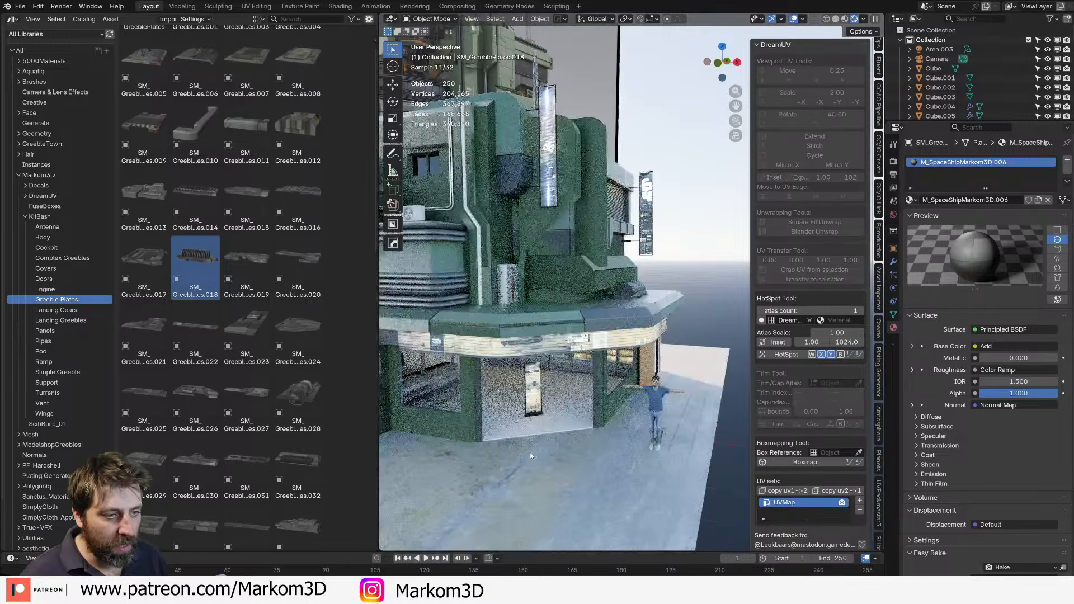
scroll(241, 462, down, 7)
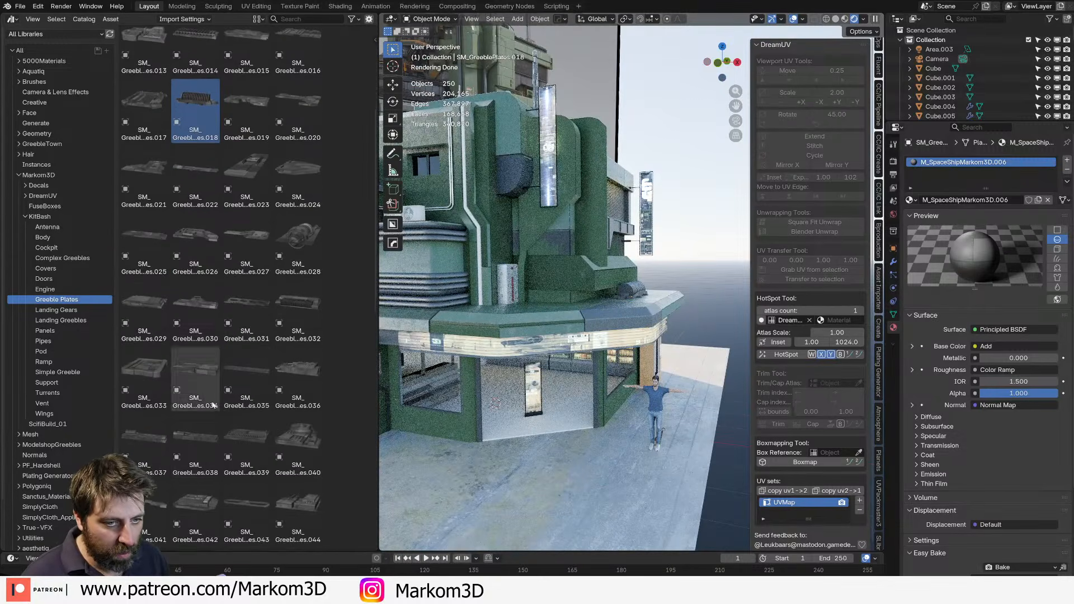
scroll(291, 454, down, 8)
scroll(283, 451, down, 3)
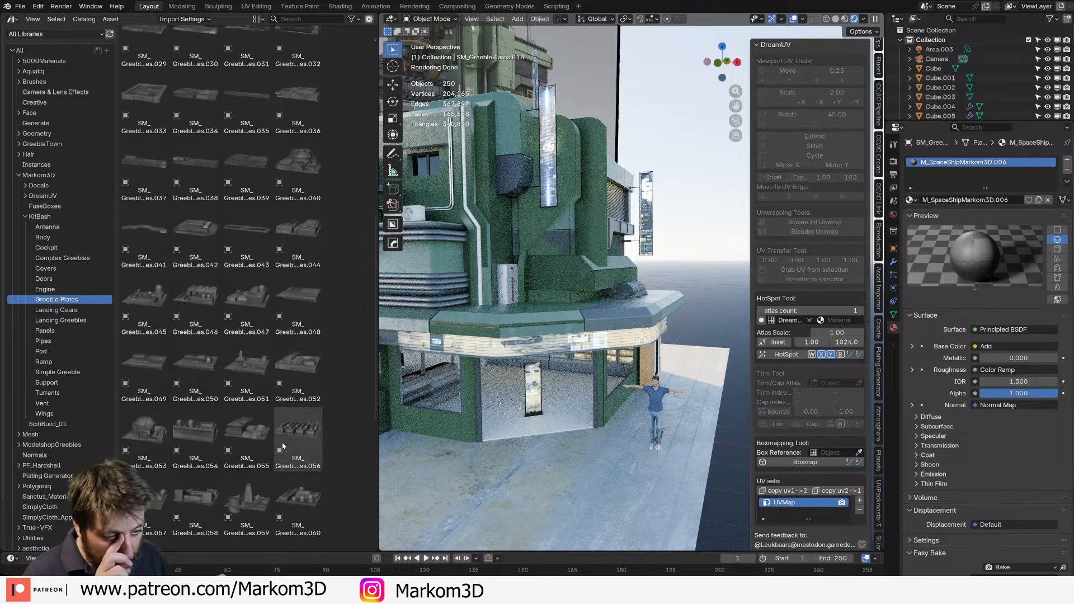
click(68, 311)
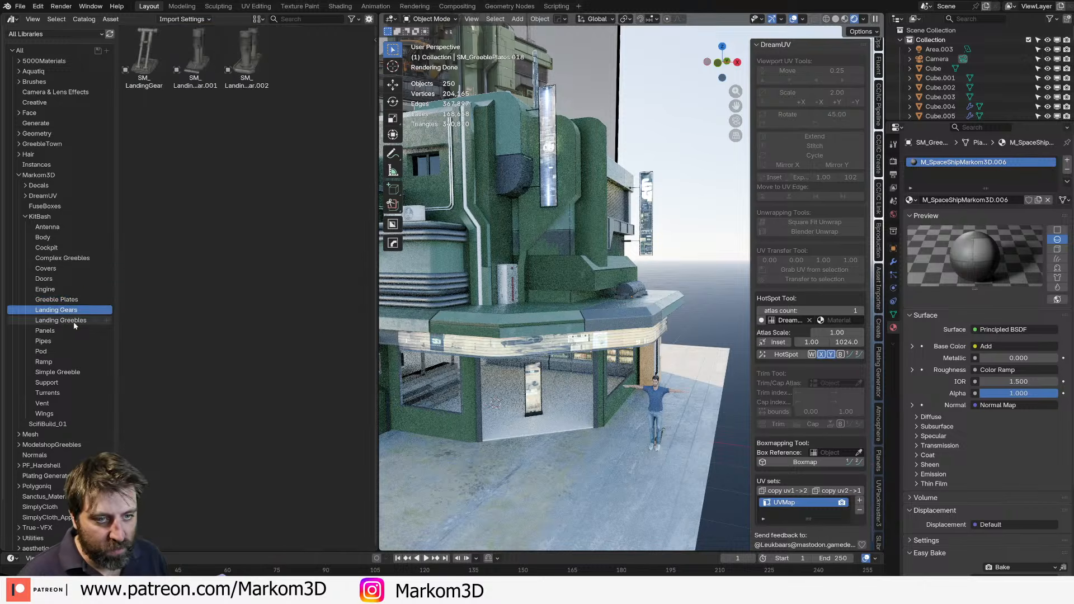
click(74, 322)
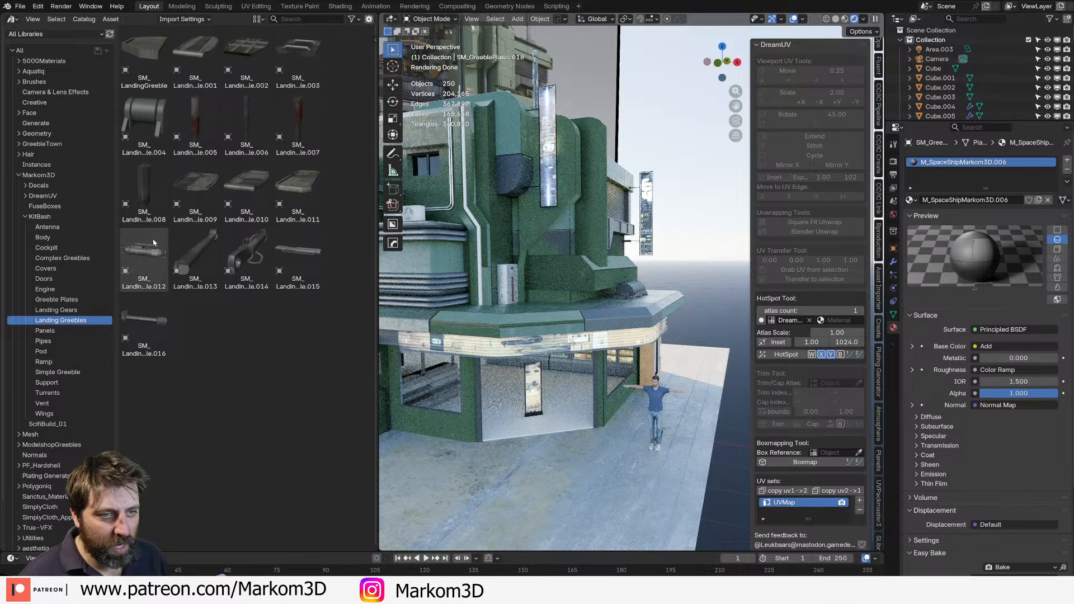
click(70, 331)
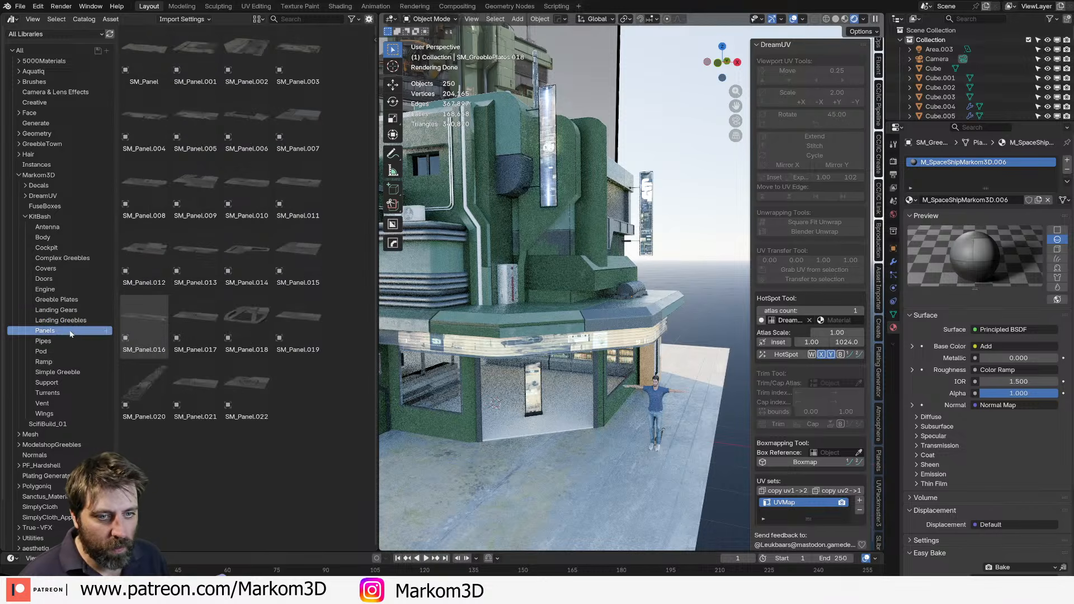
click(66, 343)
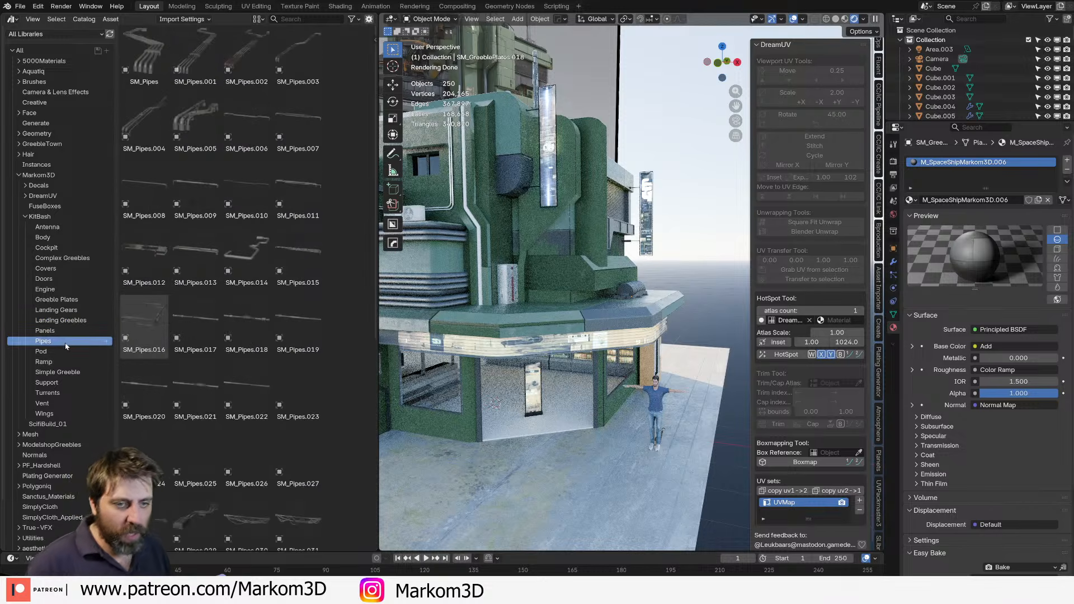
scroll(295, 344, down, 5)
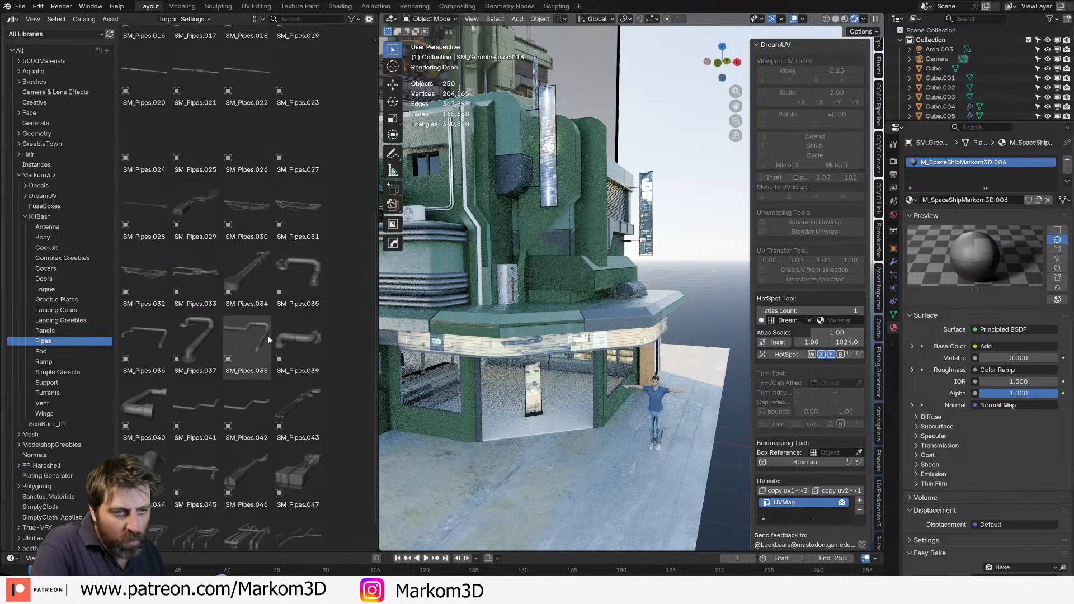
scroll(256, 412, up, 5)
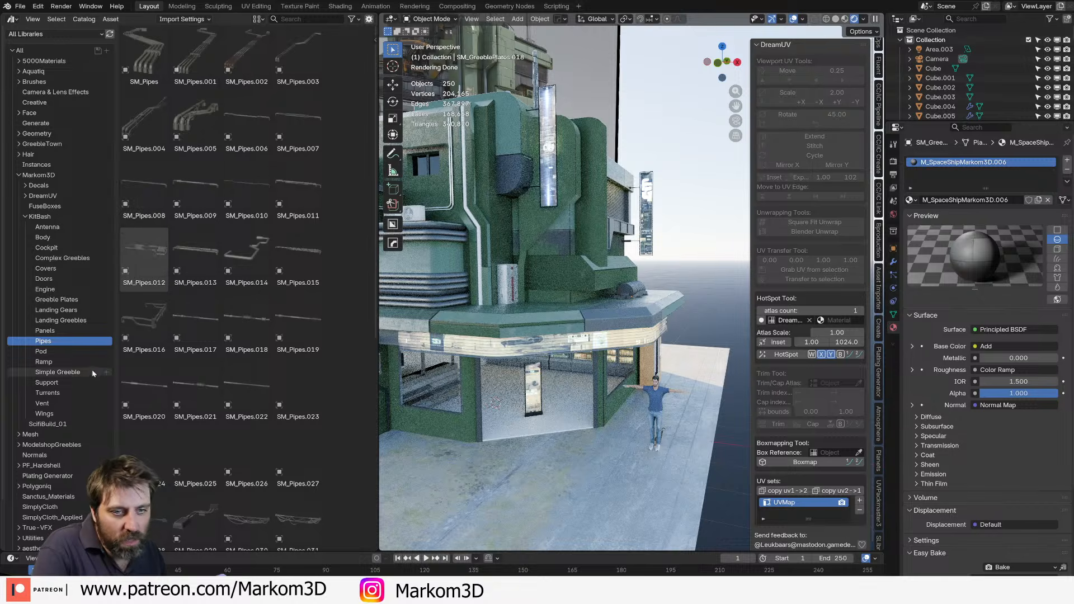
Place the SM_Pipes.004 asset upright beneath the vertical sign on the tower front, scaling it by 0.423 and then 2.189.
click(143, 125)
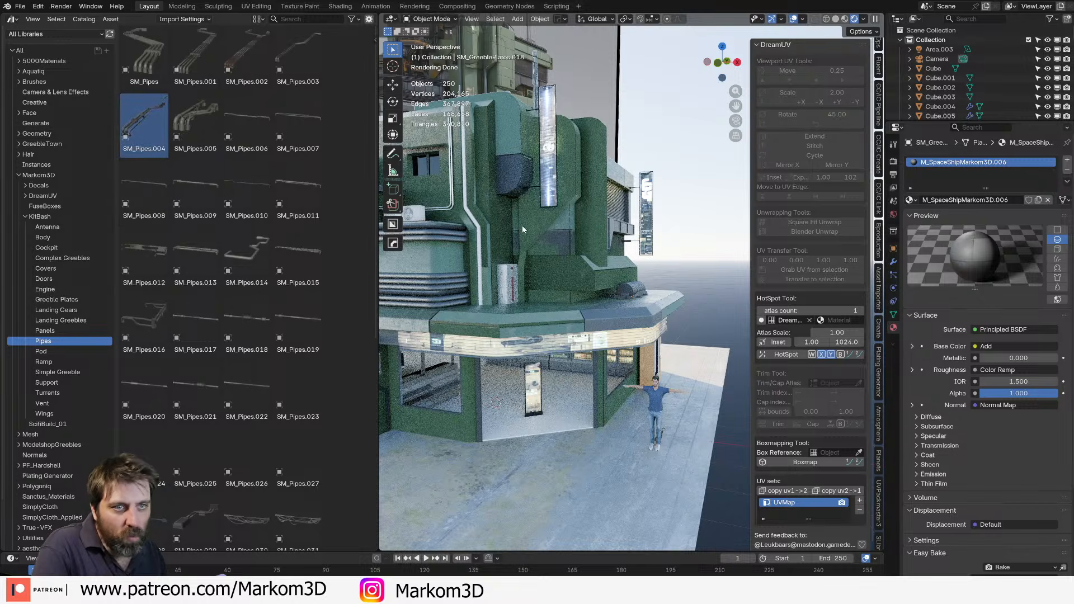
middle_drag(480, 212, 596, 299)
scroll(495, 226, up, 4)
drag(143, 121, 582, 280)
key(s)
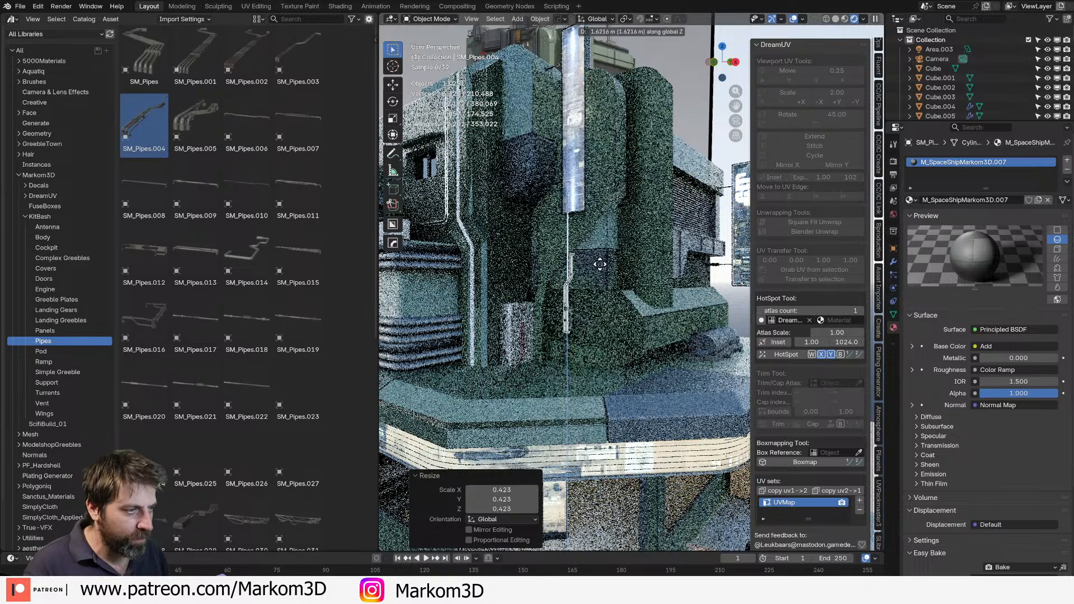
click(696, 337)
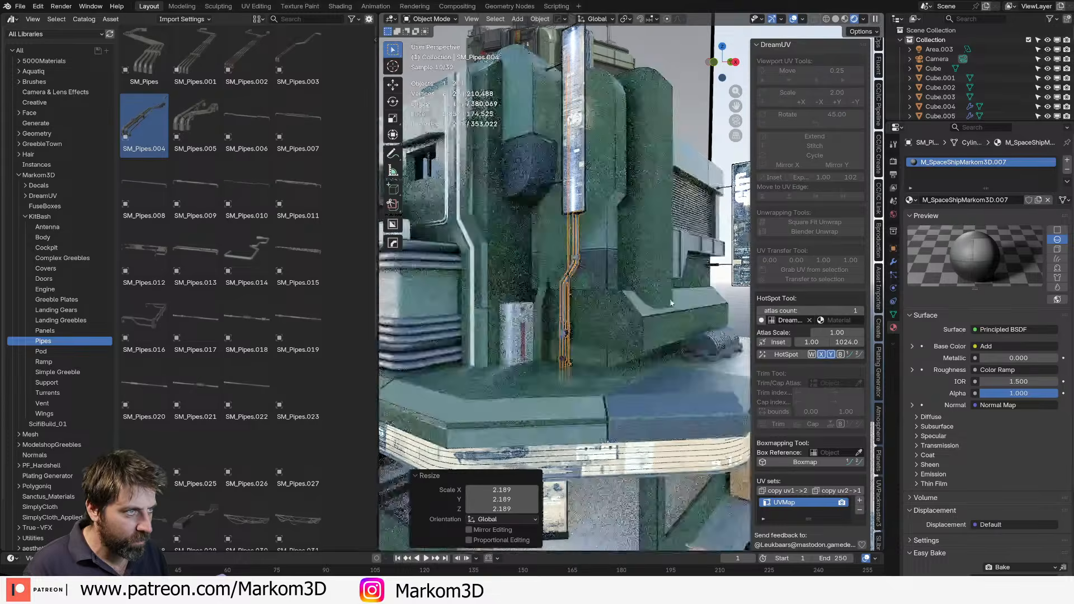
Scale the SM_Pipes.004 pipes by 0.913 to fit the tower front above the canopy roof.
middle_drag(692, 322, 611, 328)
key(s)
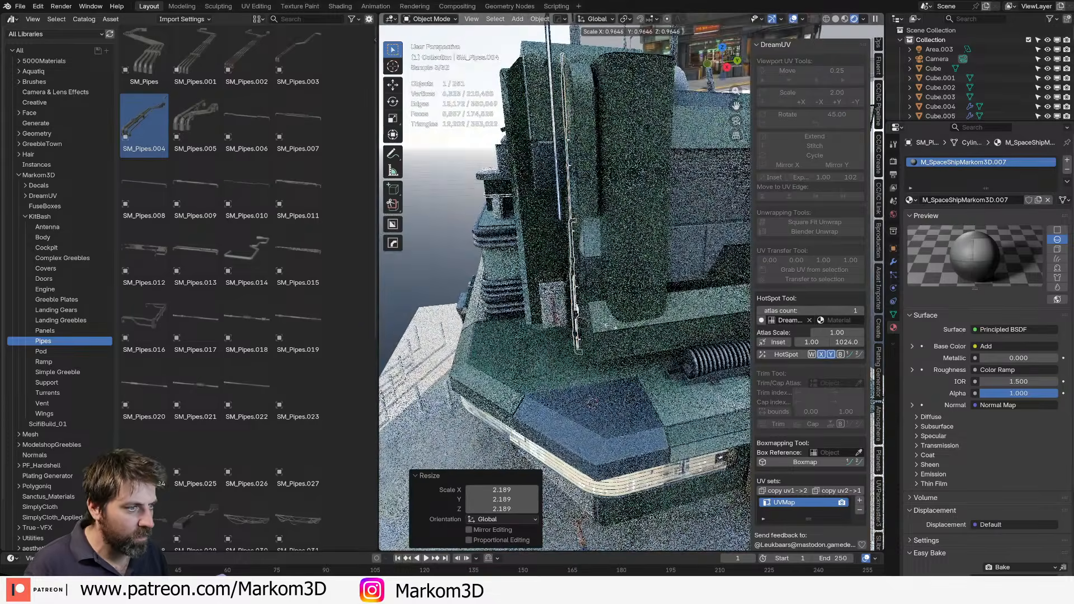
middle_drag(609, 329, 636, 351)
scroll(637, 351, down, 8)
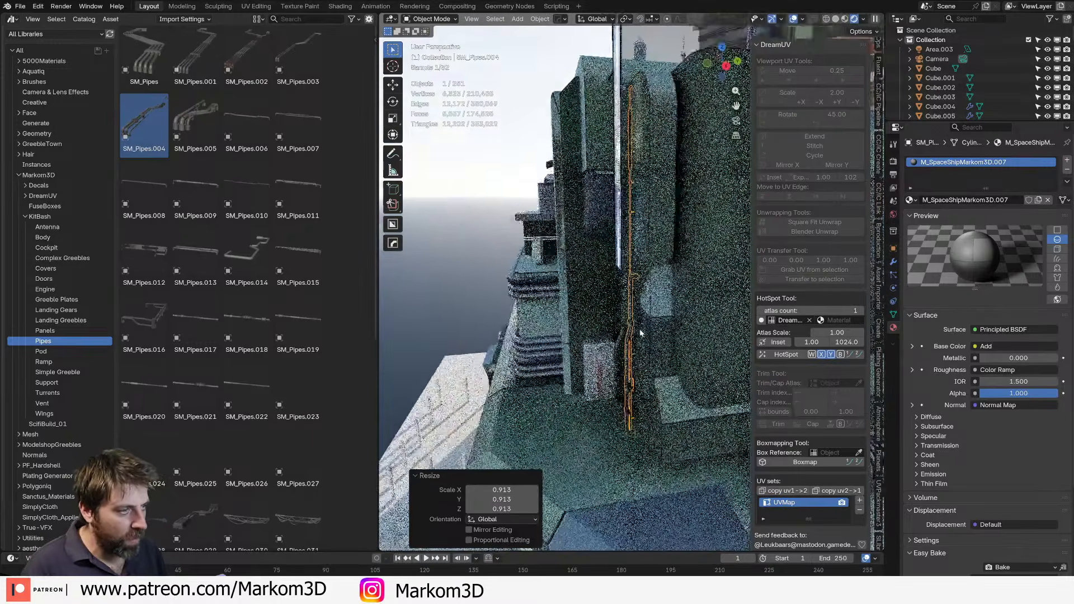
Place the SM_Pipes.003 asset upright on the side wing's wall, next to the ribbed terraces.
middle_drag(525, 354, 602, 347)
scroll(607, 358, up, 4)
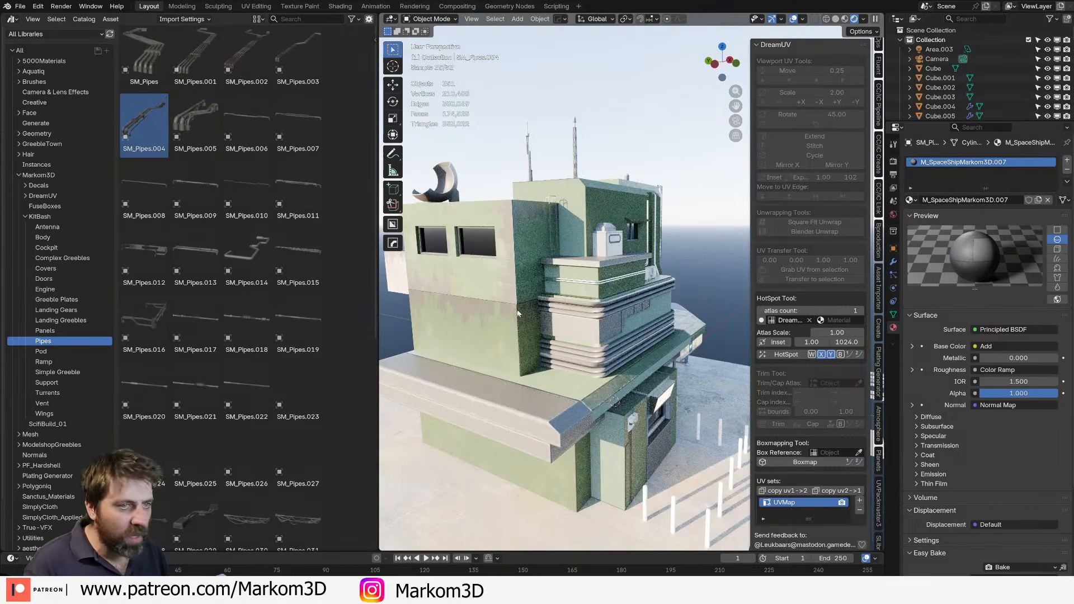
click(244, 62)
middle_drag(475, 246, 442, 232)
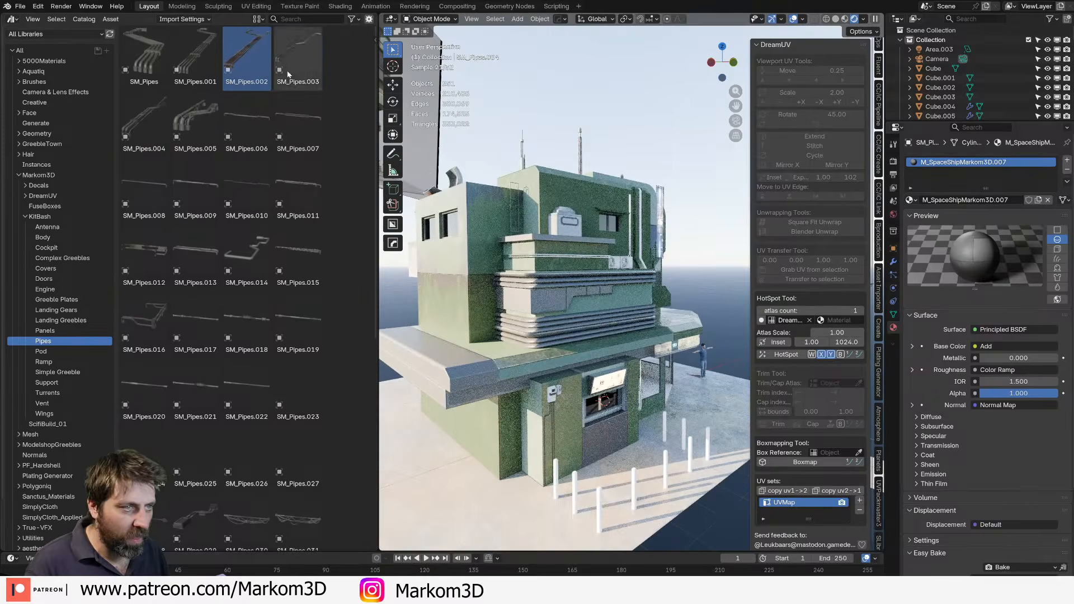
drag(293, 64, 450, 238)
middle_drag(576, 326, 523, 331)
Move the SM_Pipes.003 pipes about 0.53 m along X and lower them about 1.2 m along Z beside the ribbed terraces.
key(g)
key(x)
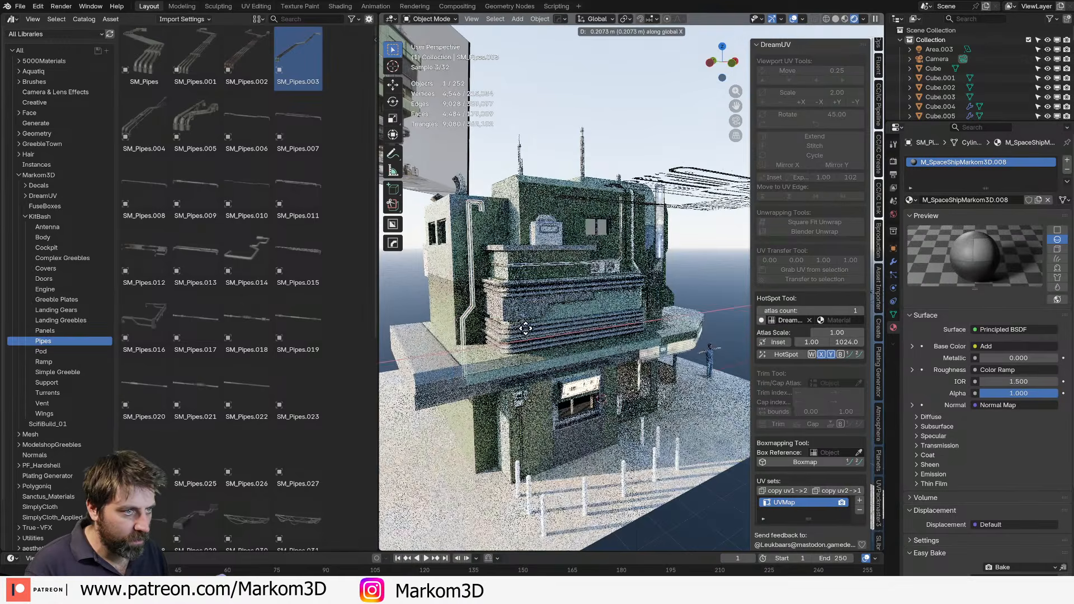
key(z)
click(526, 339)
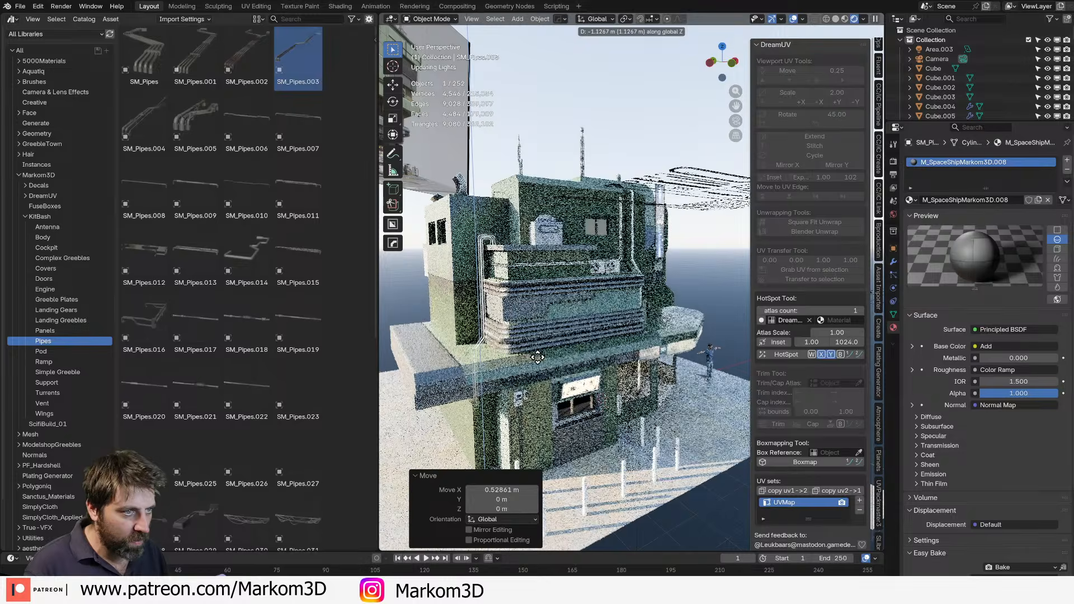
middle_drag(523, 343, 551, 366)
scroll(582, 341, up, 5)
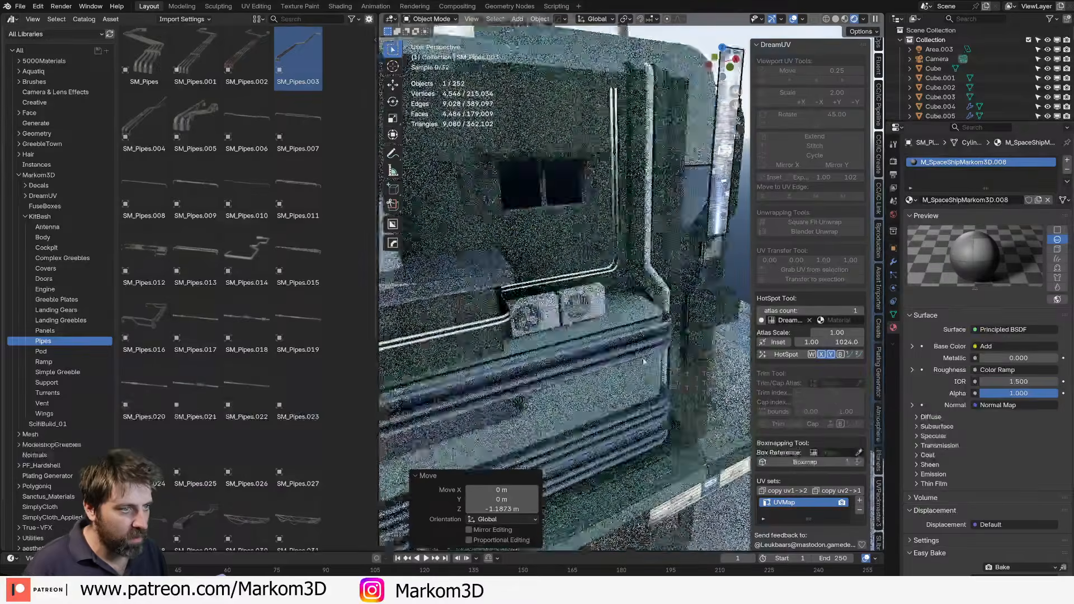
Fine-tune the SM_Pipes.003 pipes with a Z shift of about 0.006 m and an X shift of about -0.12 m, then deselect them.
middle_drag(602, 333, 573, 335)
key(g)
key(z)
scroll(555, 294, down, 5)
scroll(604, 330, up, 5)
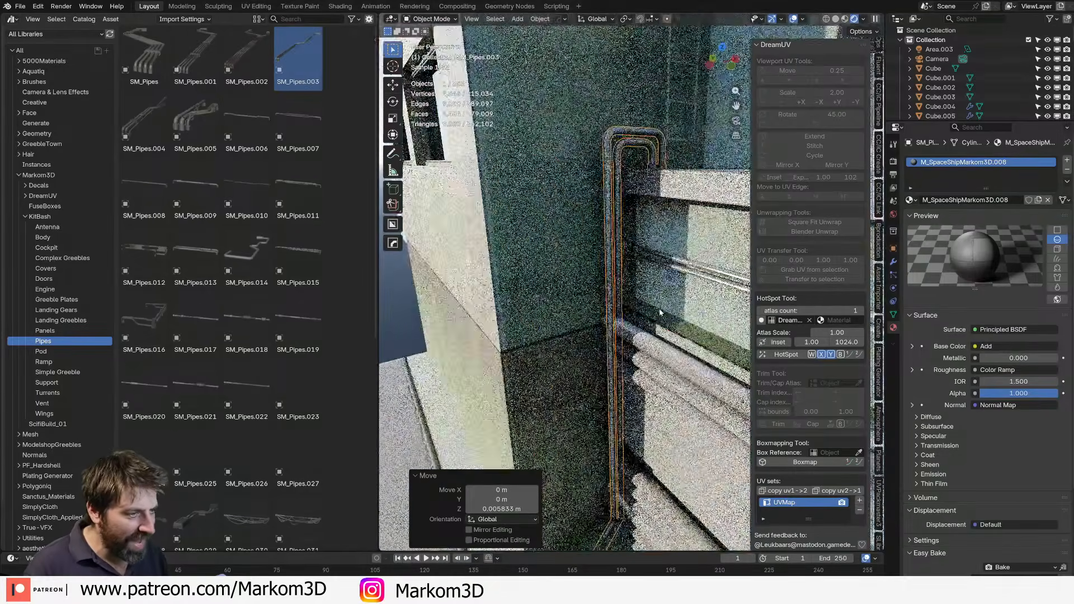
middle_drag(666, 316, 638, 320)
key(g)
key(x)
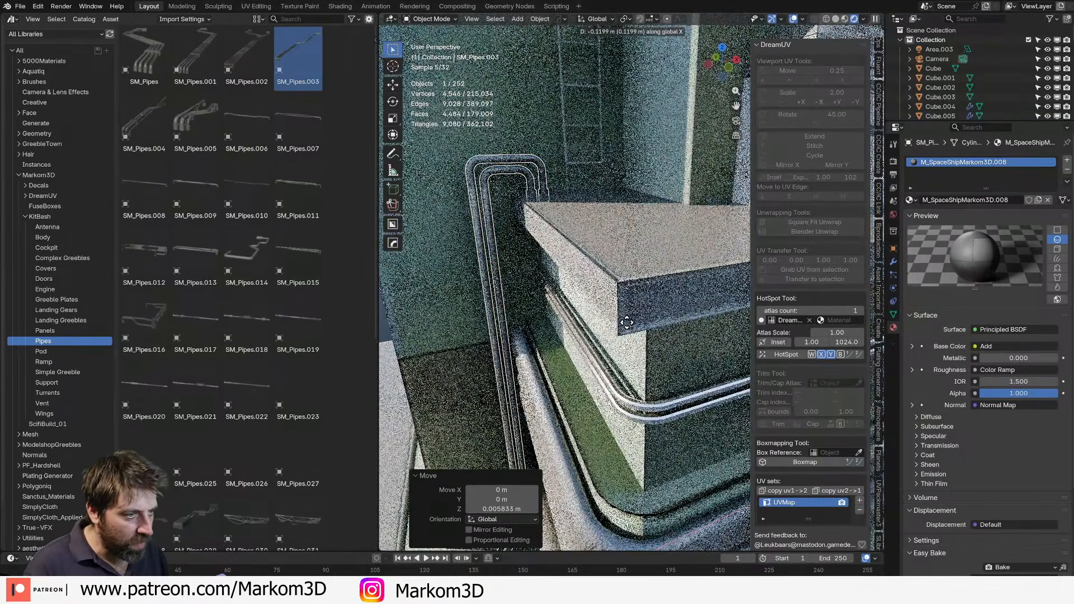
click(627, 323)
scroll(627, 325, down, 12)
click(662, 470)
Look through the KitBash Pod, Ramp and Simple Greeble categories for a detail asset for the facade above the canopy roof.
middle_drag(662, 470, 566, 394)
scroll(660, 417, up, 2)
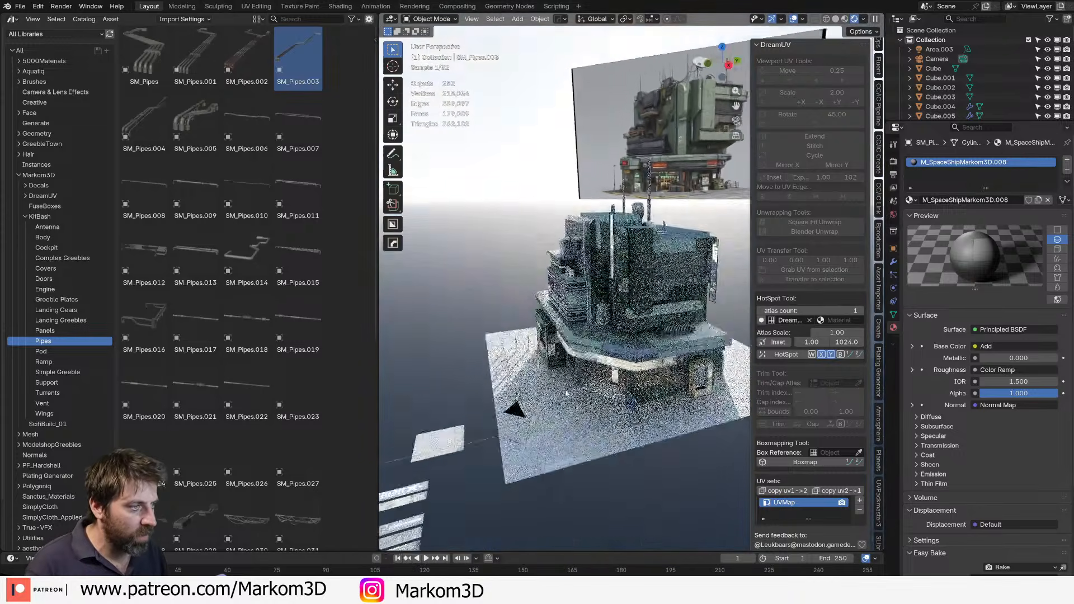
scroll(568, 393, up, 6)
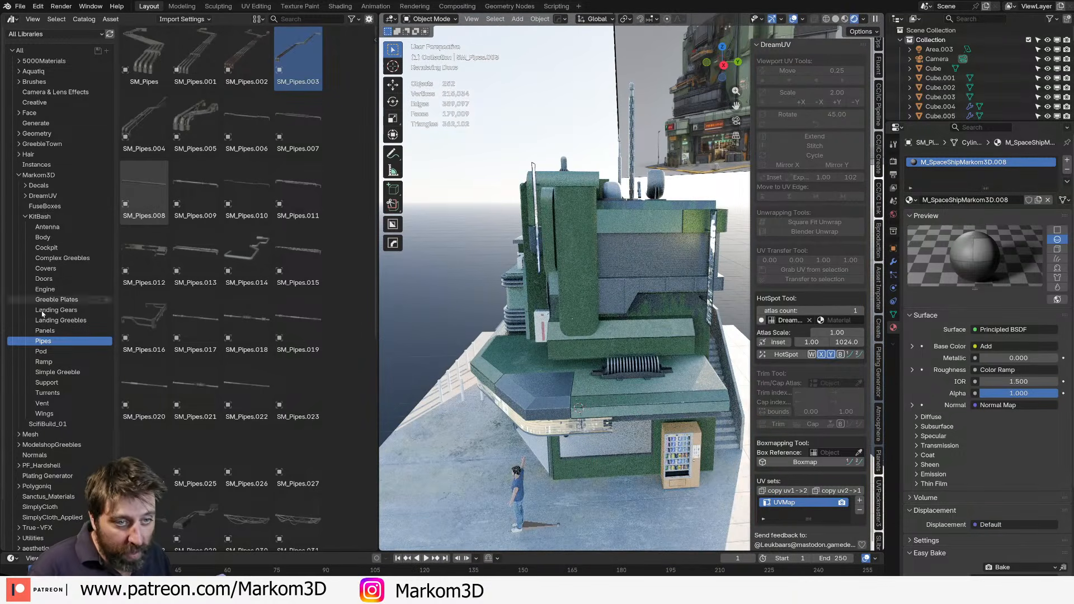
click(58, 350)
click(62, 362)
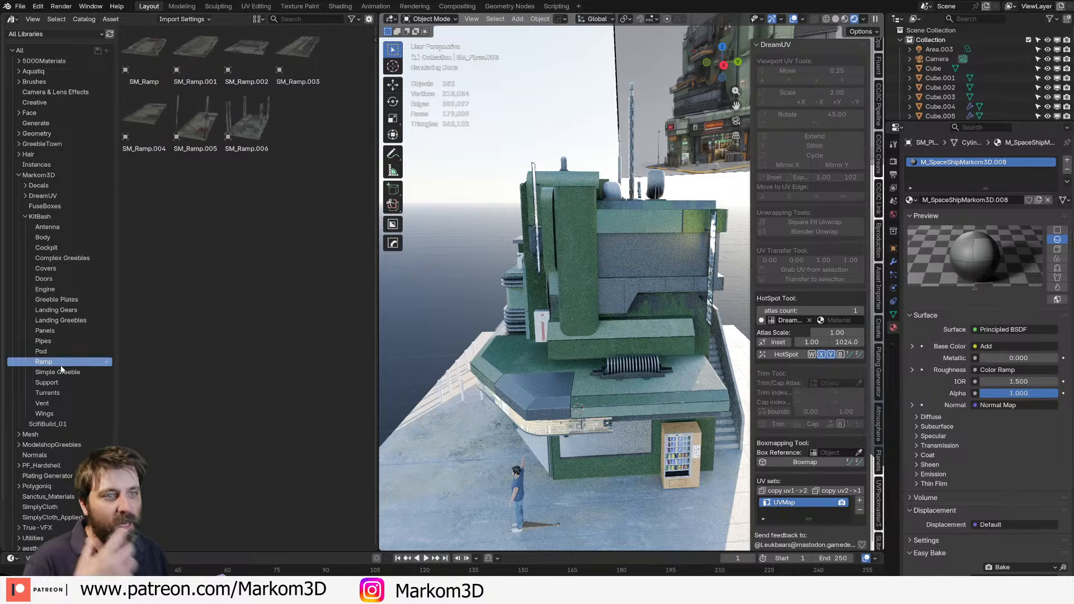
click(59, 374)
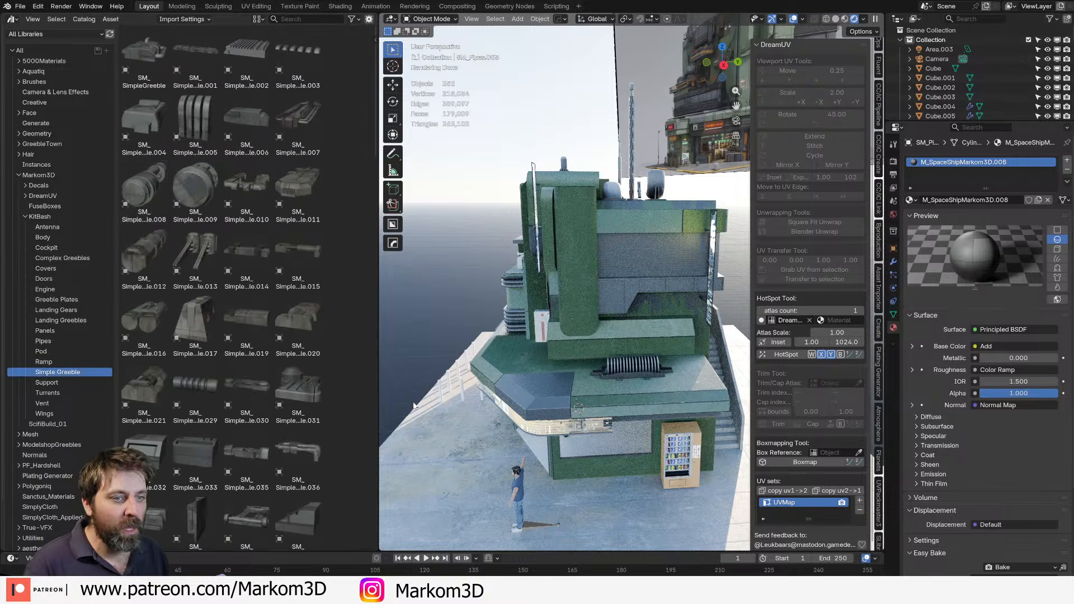
middle_drag(572, 395, 609, 386)
scroll(238, 402, down, 10)
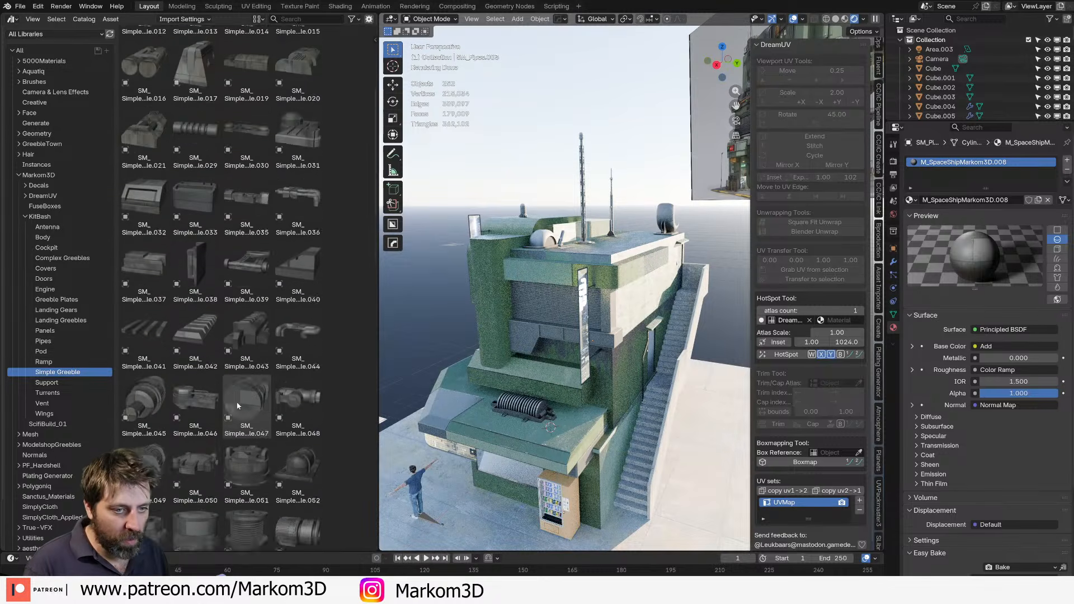
scroll(237, 402, down, 10)
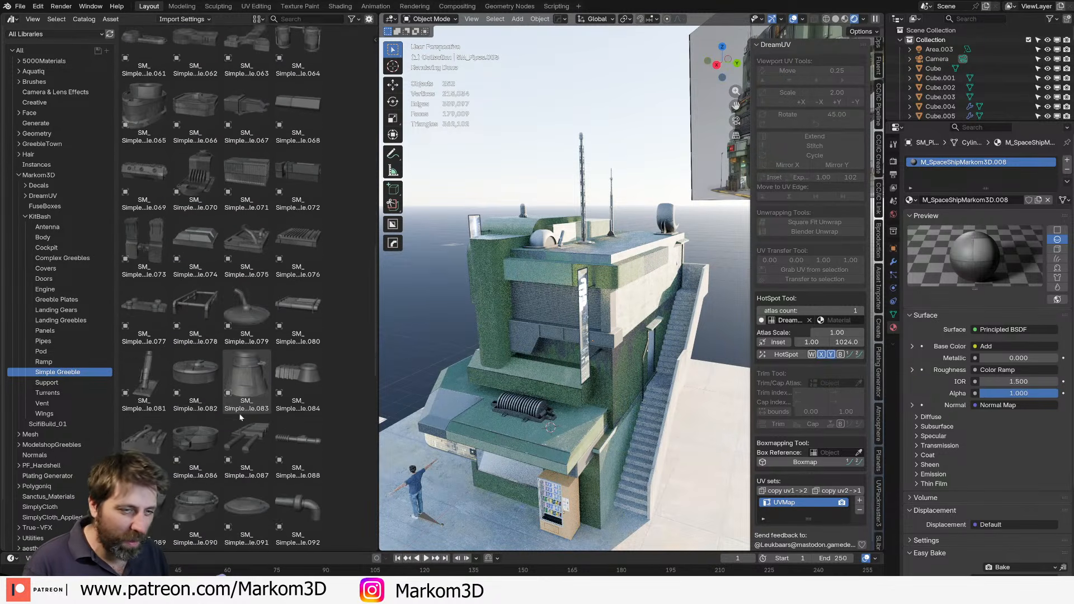
scroll(240, 418, down, 3)
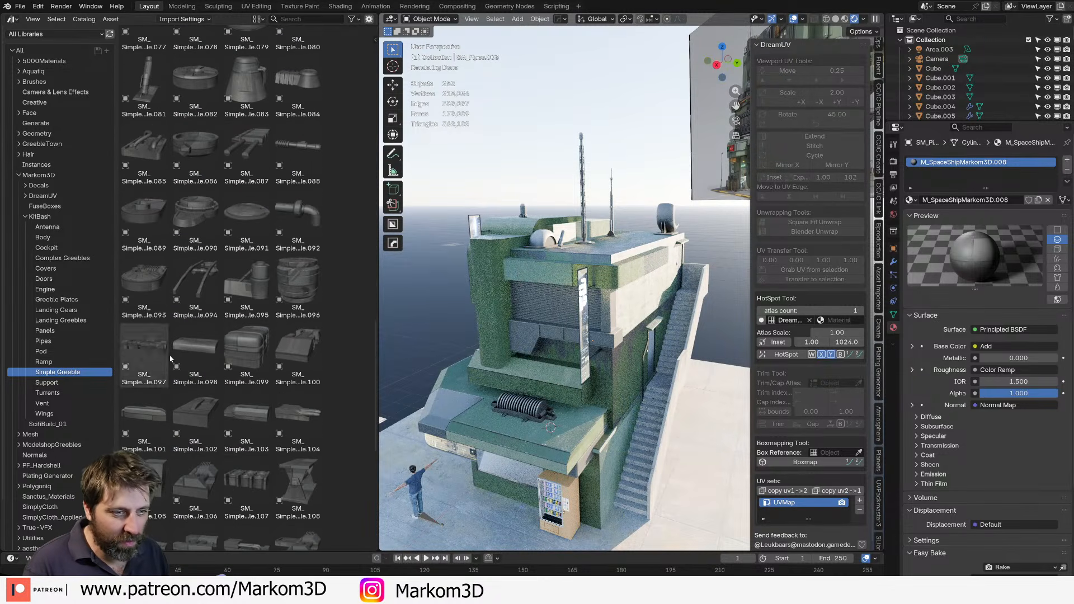
scroll(238, 419, down, 5)
click(246, 154)
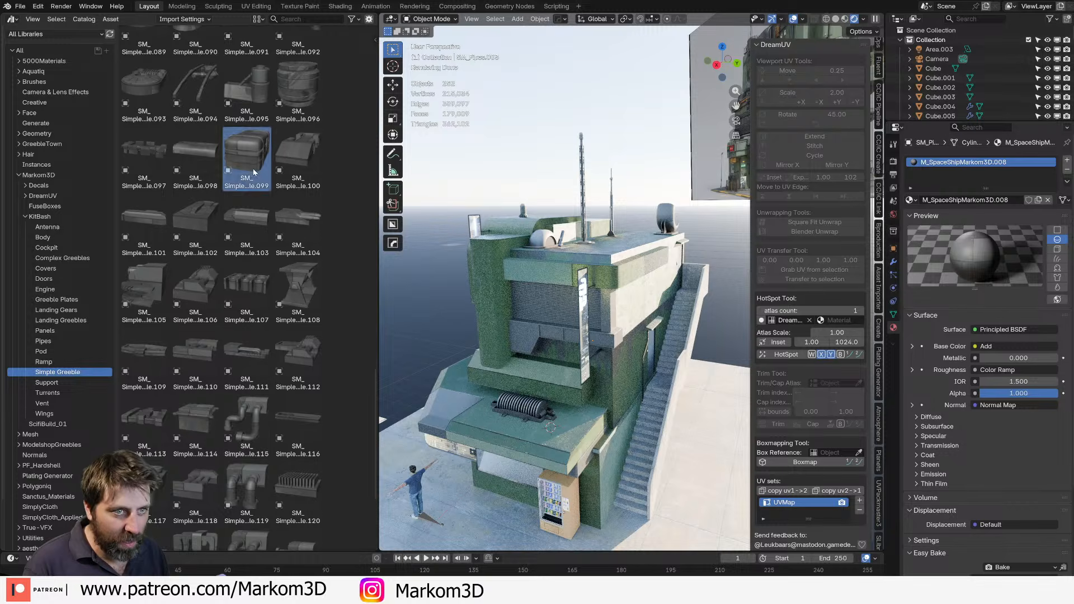
scroll(196, 92, up, 3)
Place the SM_SimpleGreeble.106 asset on the wall below the vertical screen sign, rotated 90° about local Z and scaled by 2.694.
click(189, 375)
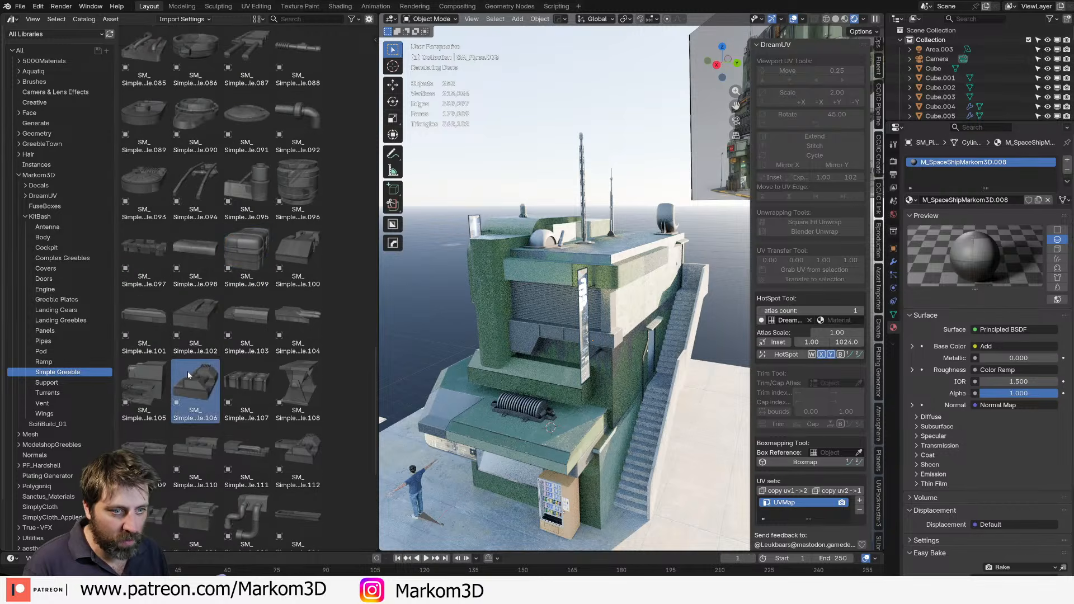
scroll(656, 331, up, 7)
middle_drag(656, 331, 674, 320)
shift+middle_drag(593, 372, 631, 269)
drag(200, 393, 509, 433)
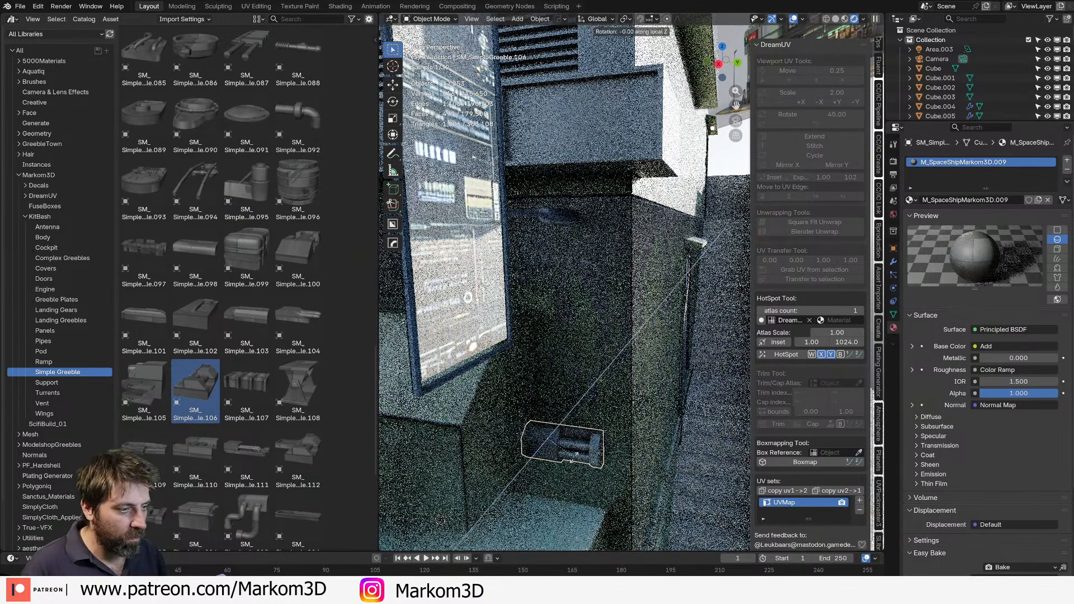
key(Return)
key(s)
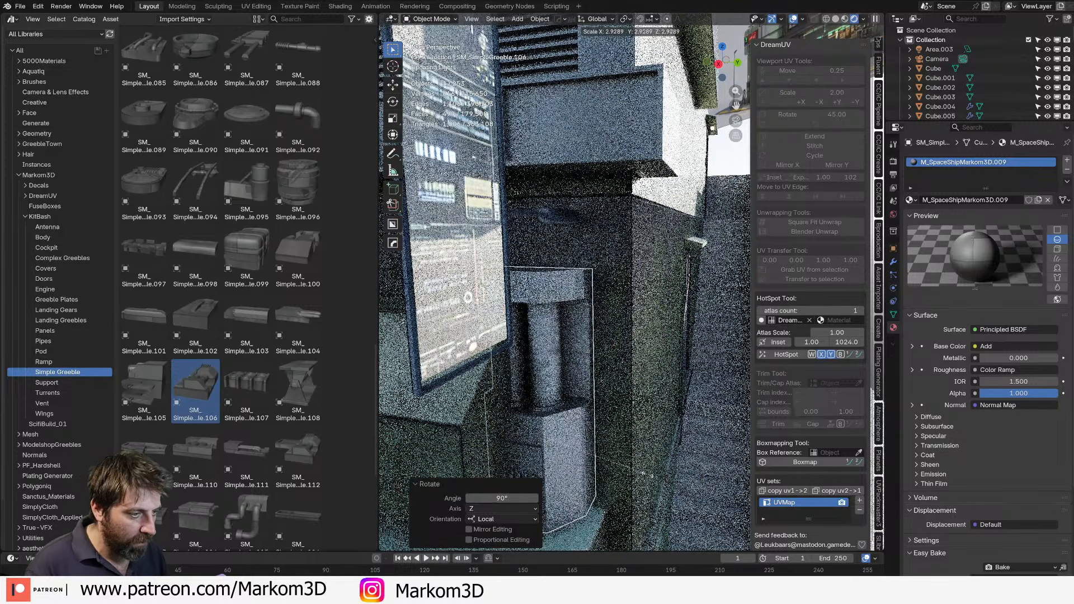
click(639, 471)
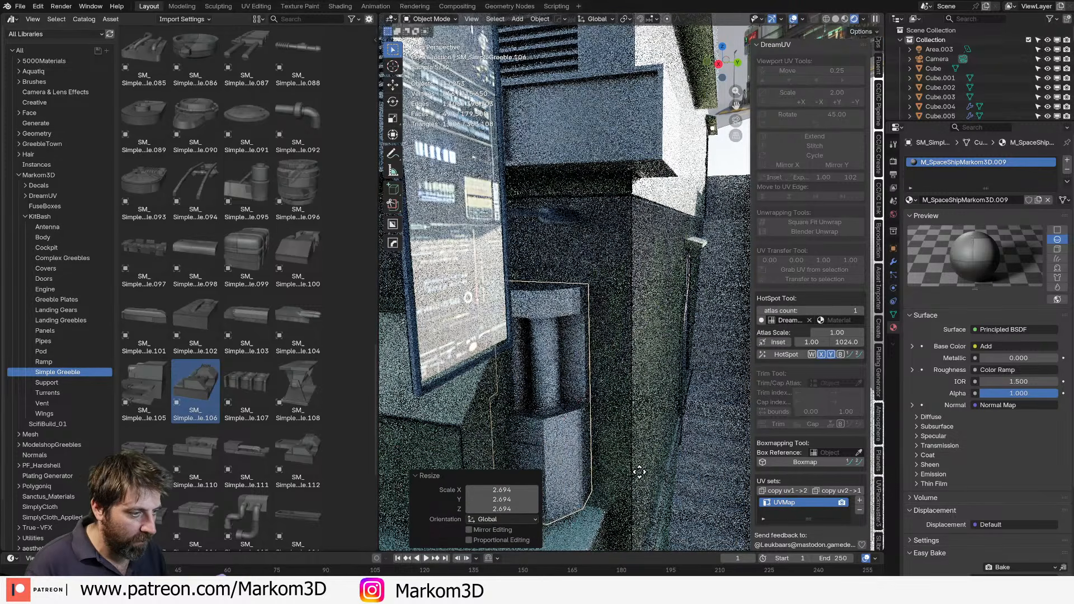
Scale the SM_SimpleGreeble.106 unit by 0.817, then move it about -0.034 m along Y and -0.216 m along Z.
click(678, 490)
key(s)
click(659, 480)
key(g)
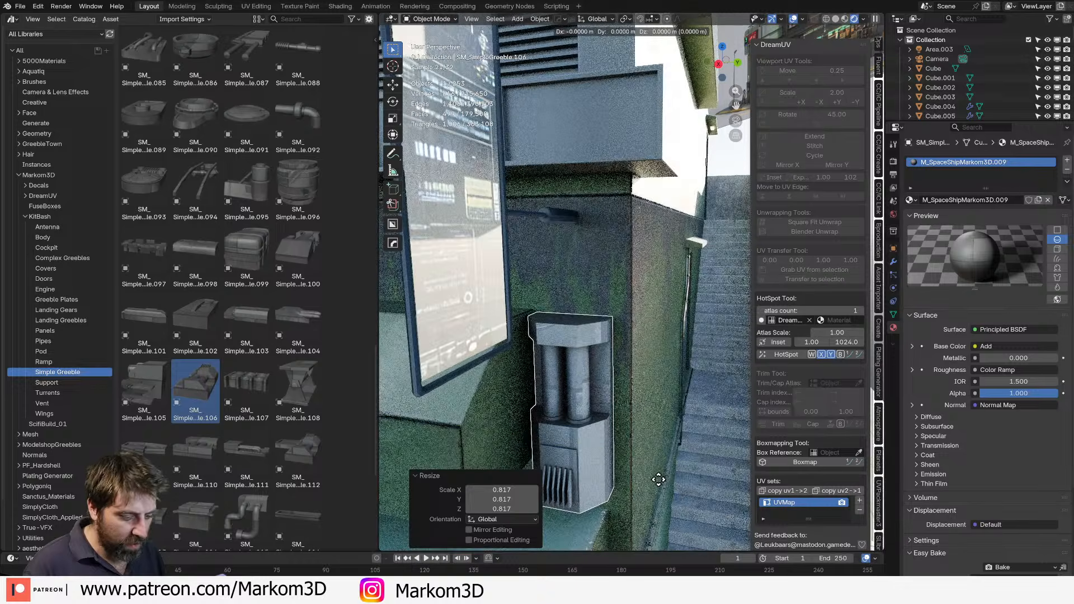
key(y)
click(654, 480)
key(g)
key(z)
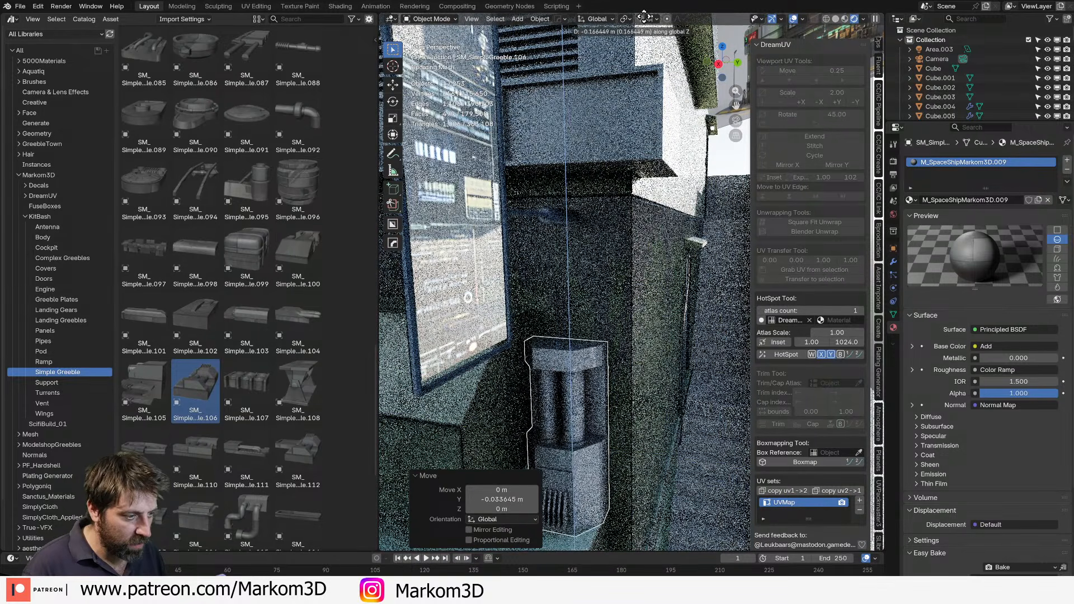
click(627, 84)
Shift the SM_SimpleGreeble.106 unit about -0.026 m along Y to seat it on the wall, and deselect it.
middle_drag(643, 168, 679, 297)
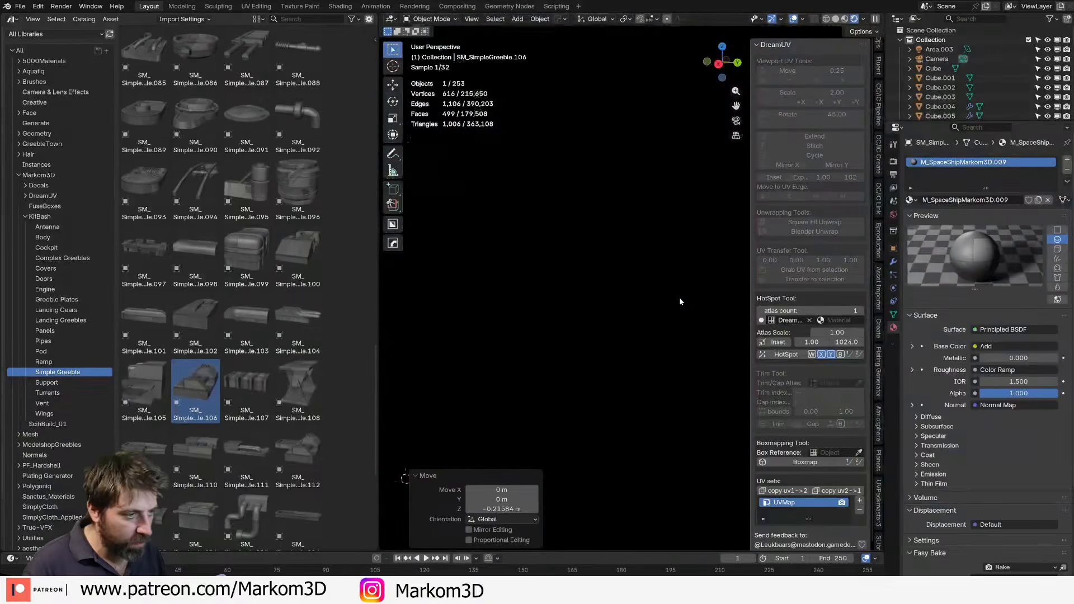
key(KP_Decimal)
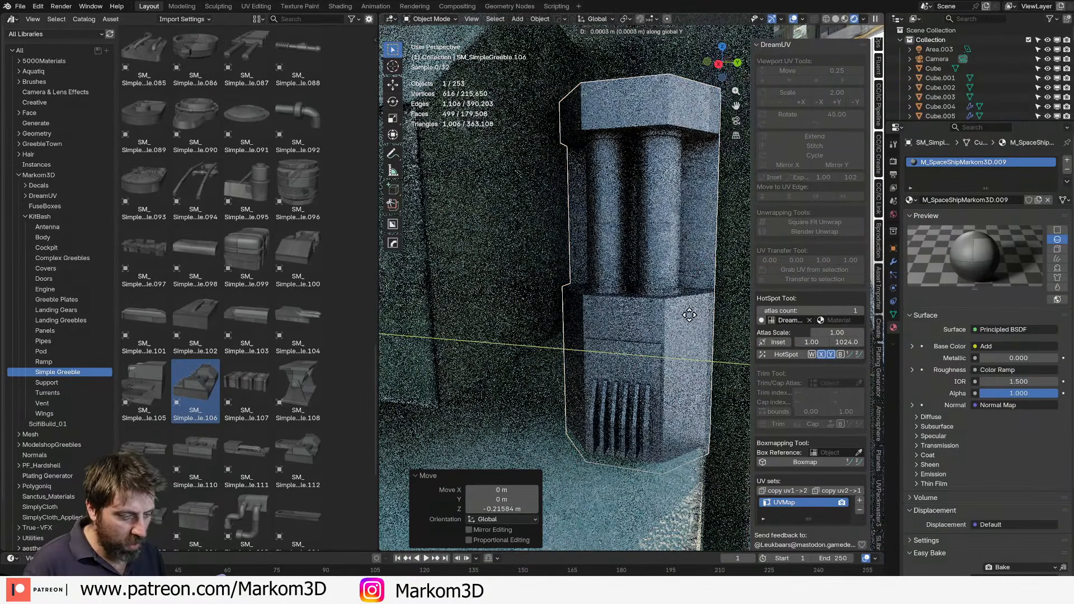
key(g)
key(y)
click(620, 323)
scroll(620, 323, down, 10)
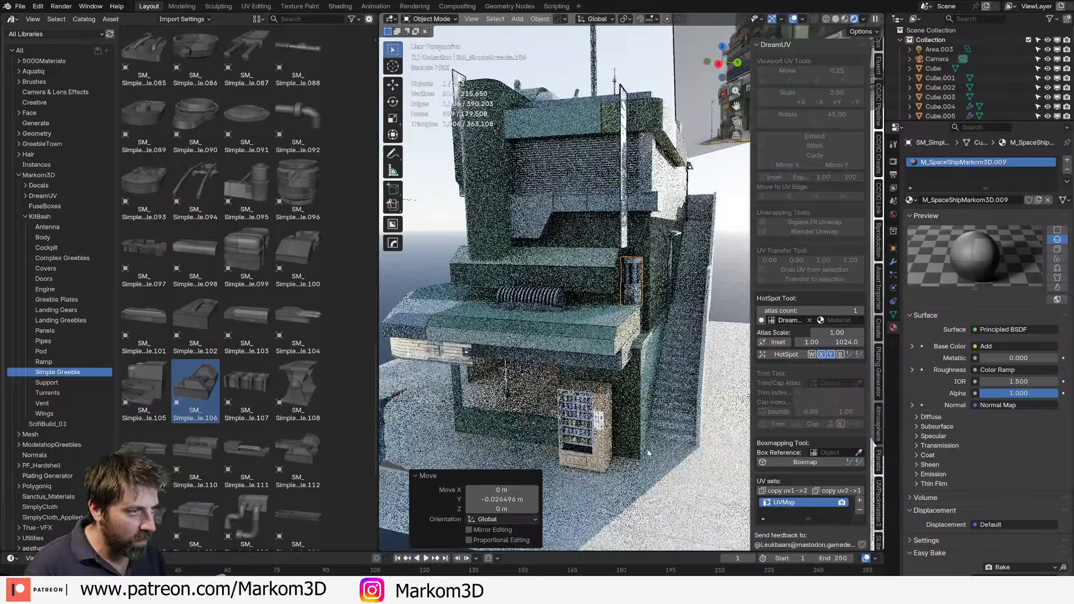
click(644, 441)
middle_drag(644, 441, 662, 436)
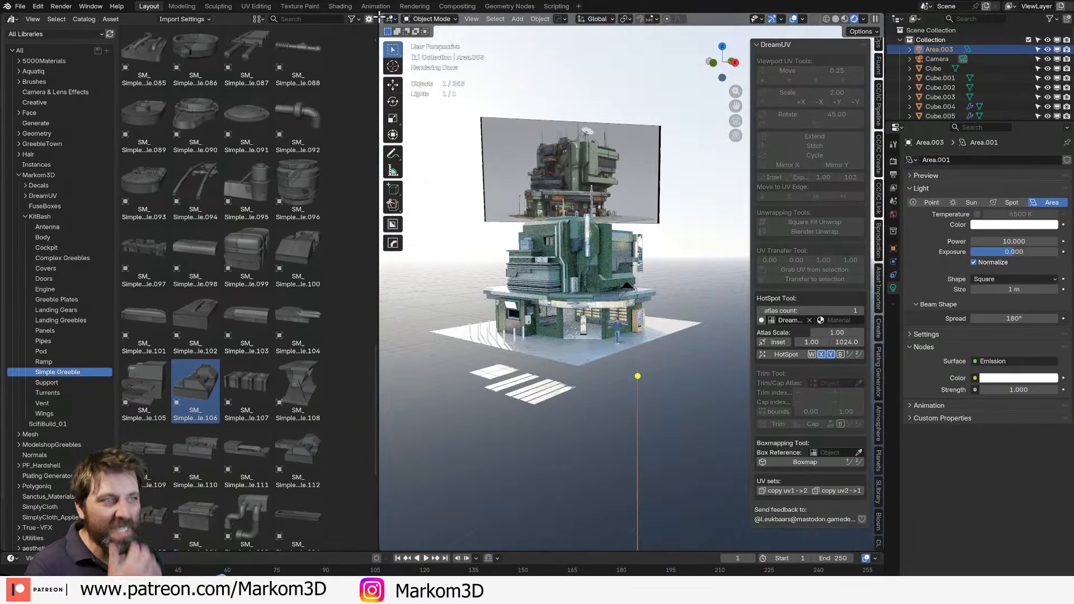
Place the SM_Support.007 truss from the KitBash Support category upright against the tower front, scaled by 2.590.
click(55, 382)
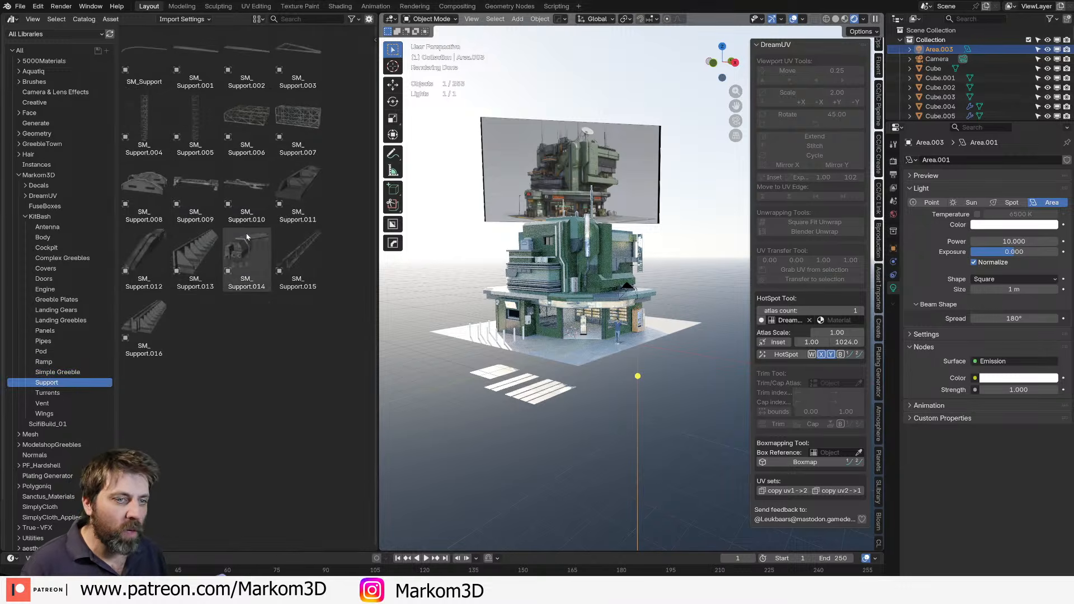
shift+middle_drag(572, 298, 489, 346)
scroll(727, 331, up, 3)
scroll(489, 346, up, 2)
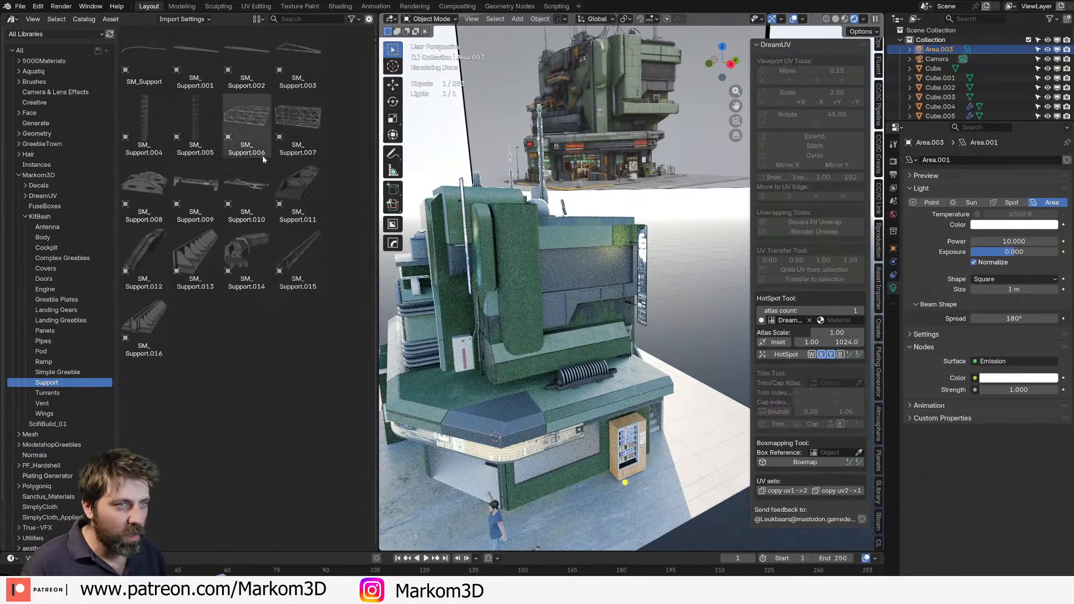
drag(334, 128, 520, 305)
key(s)
click(583, 485)
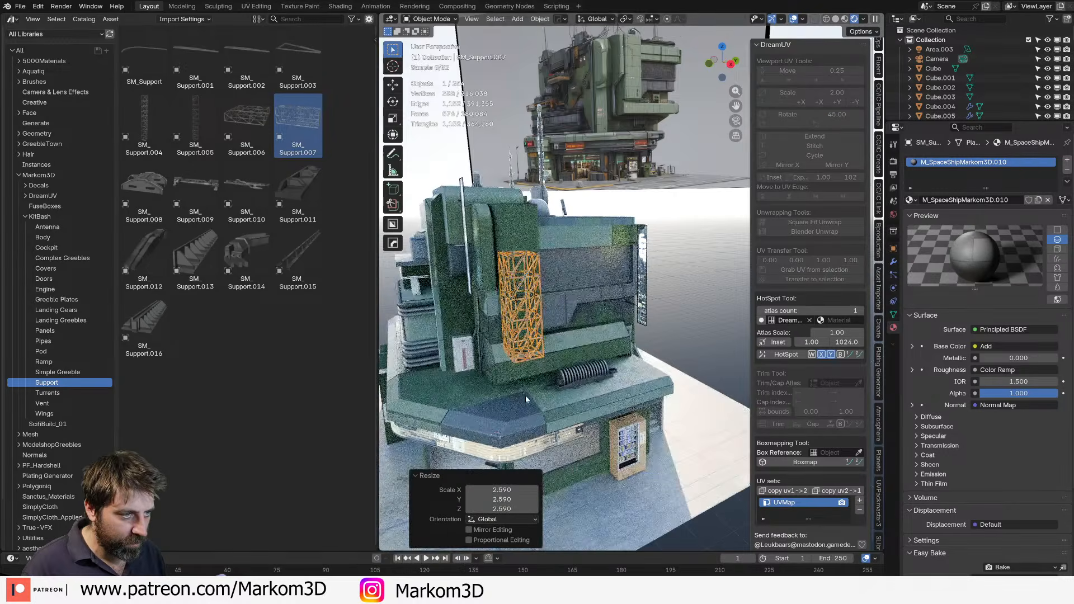
Align the truss with the tower from above, scaling it by 1.259 and moving it about -0.12 m in X and -0.03 m in Y.
middle_drag(525, 395, 542, 419)
key(KP_7)
key(r)
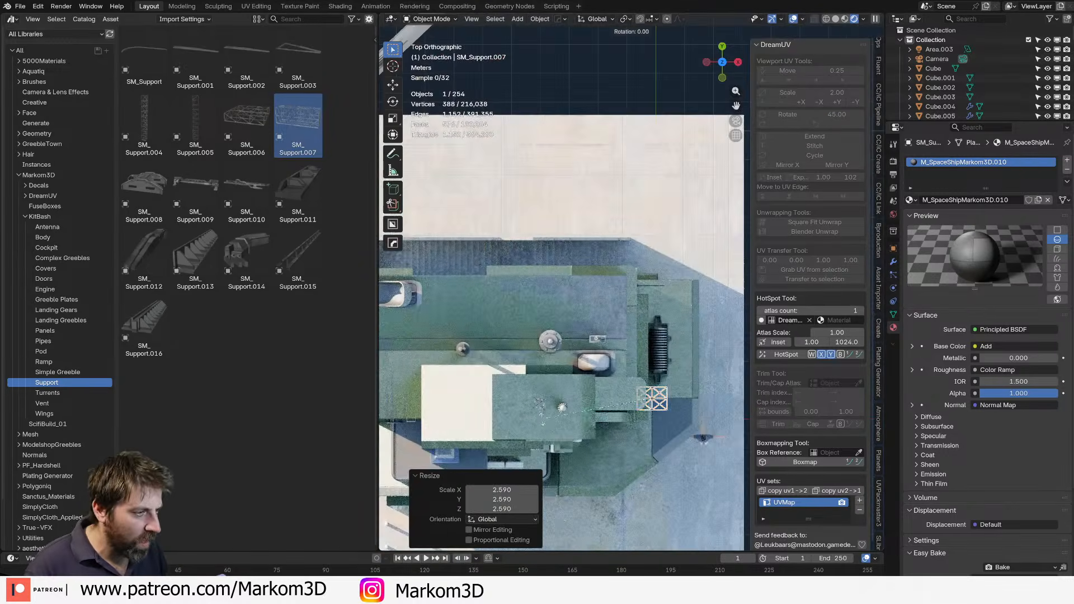
key(g)
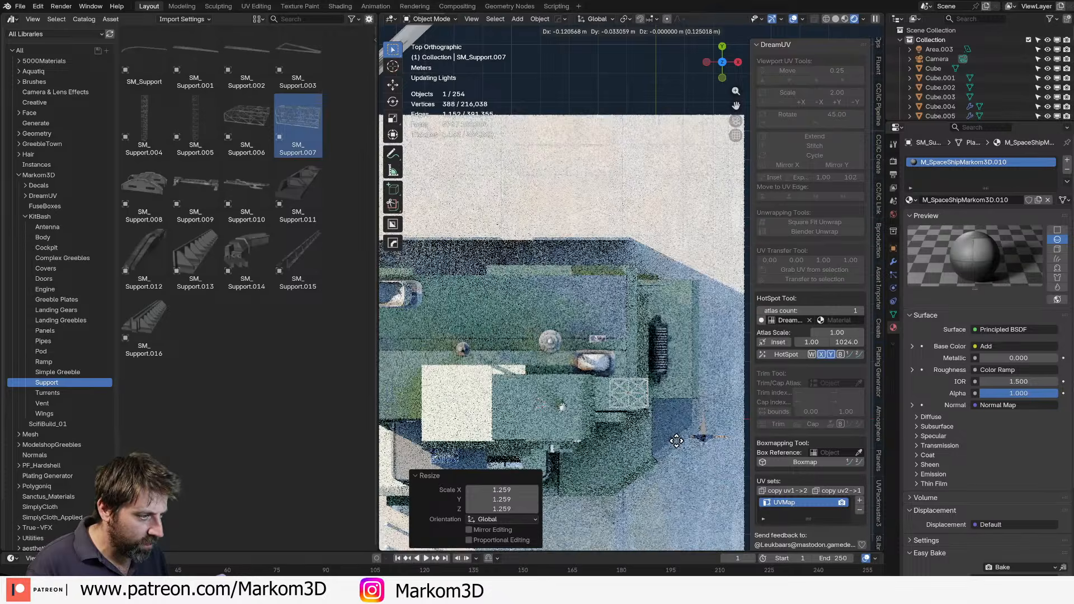
click(680, 442)
Lower the truss about 0.94 m along Z toward the canopy roof, using the solid view.
mouse_move(679, 442)
middle_down()
mouse_move(573, 399)
mouse_move(629, 355)
mouse_move(641, 315)
middle_up()
key(z)
click(631, 398)
key(g)
key(z)
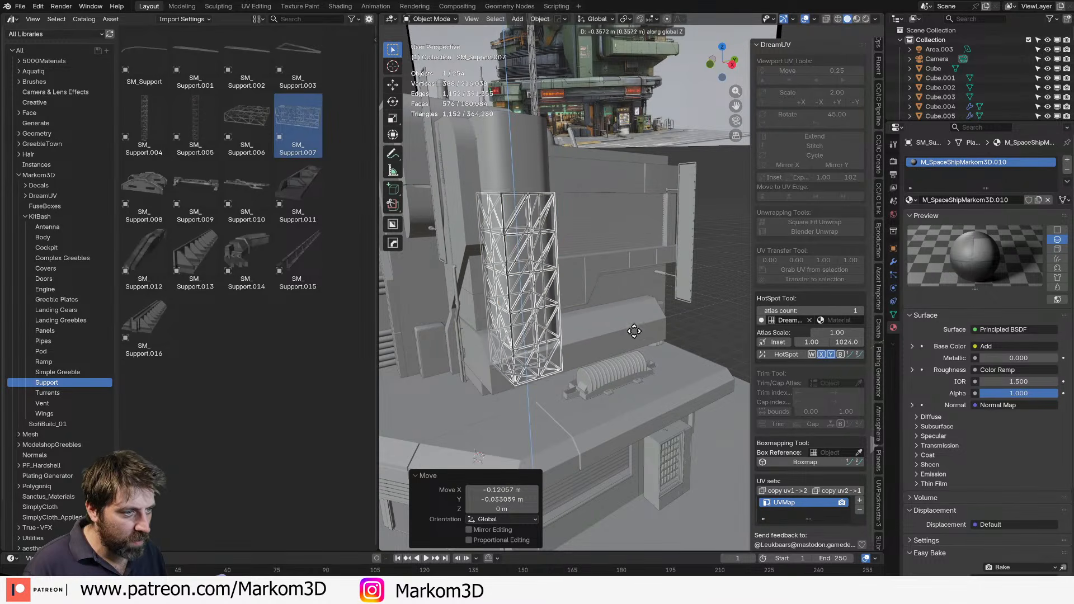
click(638, 339)
Try to fit the truss around the tower's lower end by scaling it by 1.075 and adjusting its height along Z.
key(shift+z)
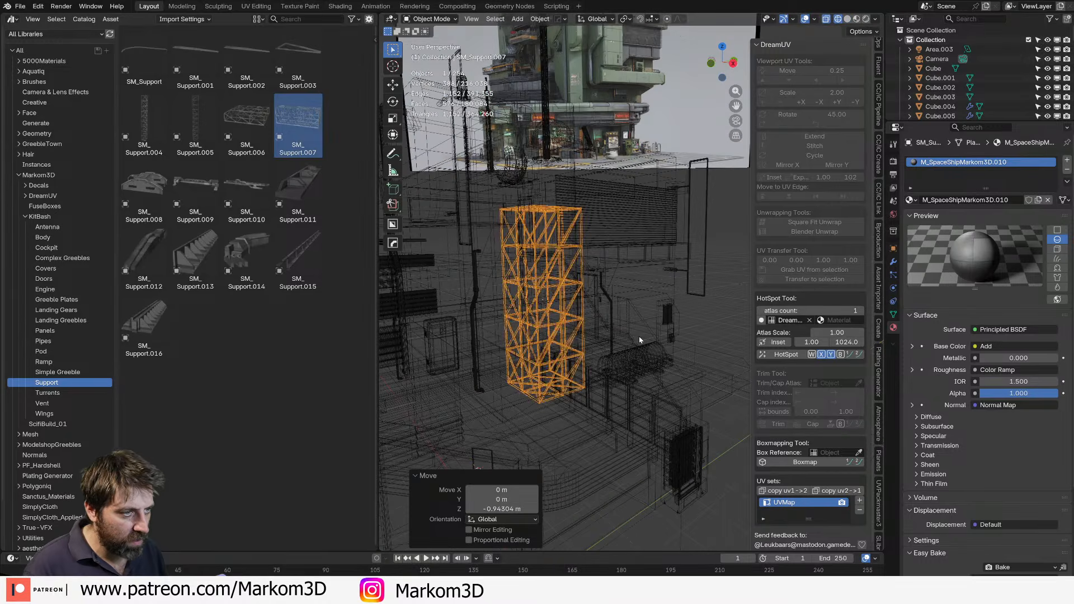
key(s)
click(642, 341)
key(z)
click(715, 346)
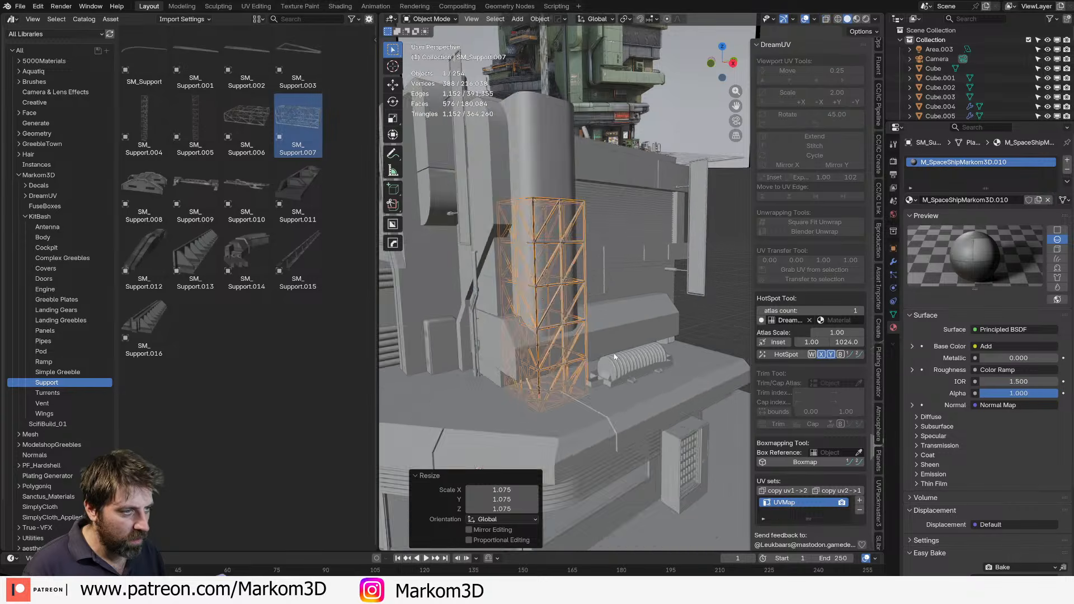
key(g)
key(z)
middle_drag(615, 357, 543, 385)
click(609, 349)
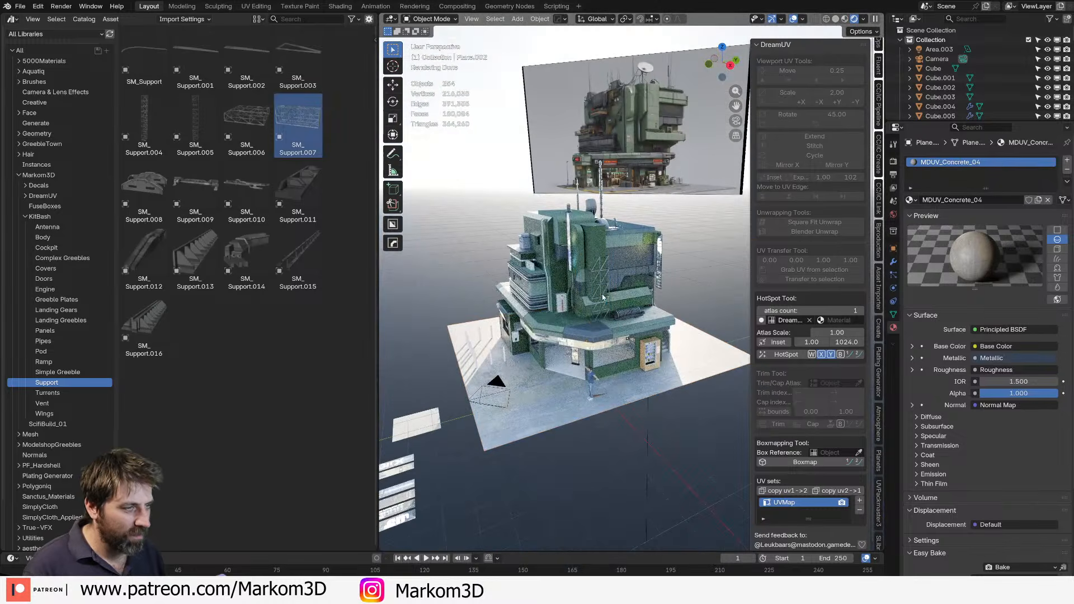
Delete the SM_Support.007 truss from the tower front.
scroll(615, 320, up, 4)
key(Delete)
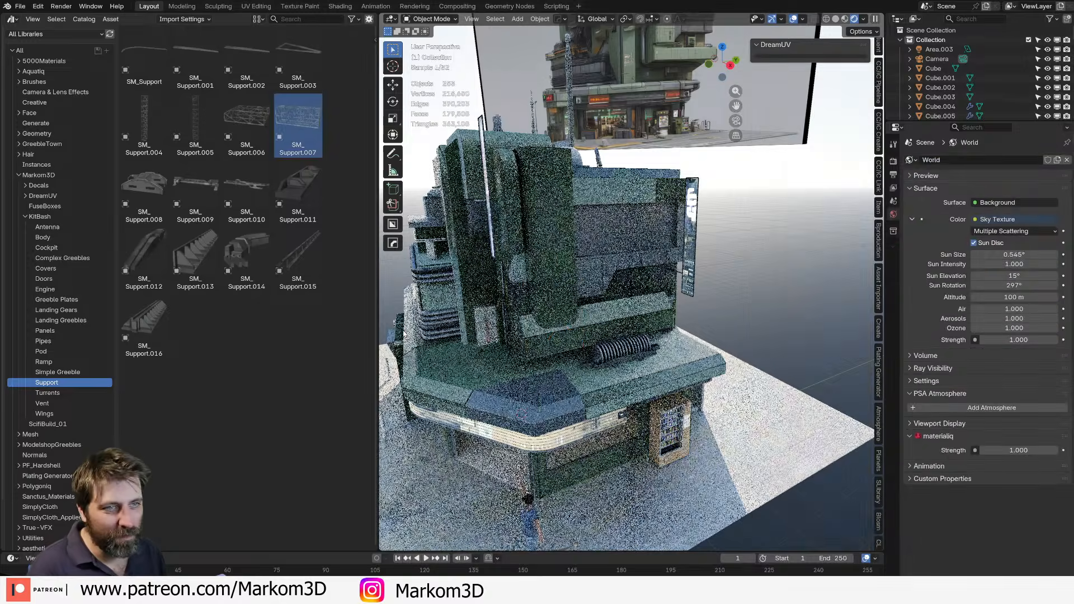
Place the SM_Support.004 truss from the asset library on the canopy roof and scale it by 2.544.
middle_drag(420, 255, 528, 215)
middle_drag(503, 280, 454, 292)
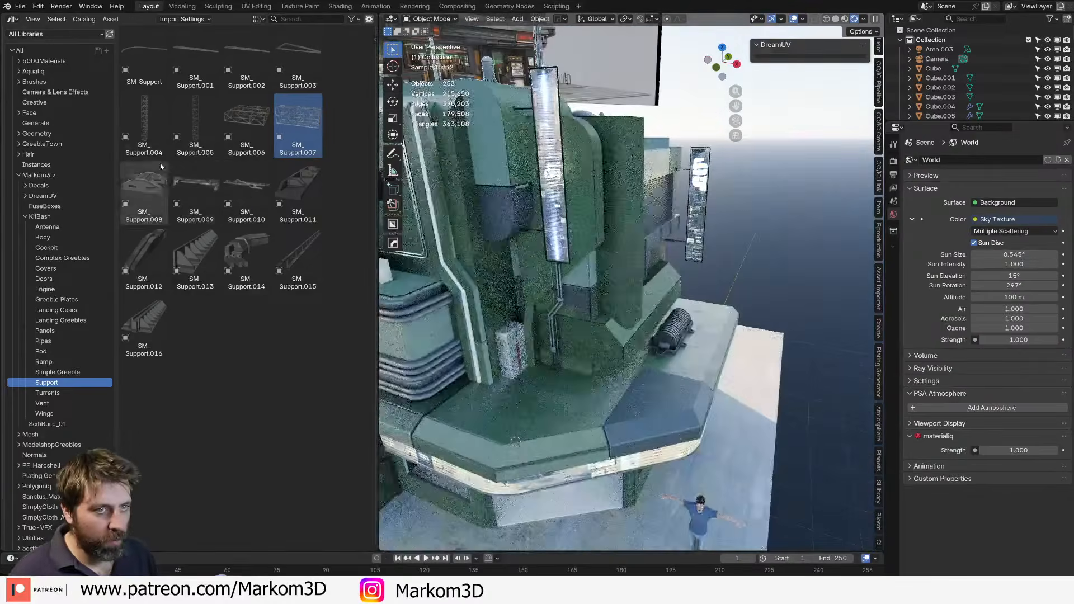
drag(144, 137, 464, 360)
drag(530, 378, 530, 378)
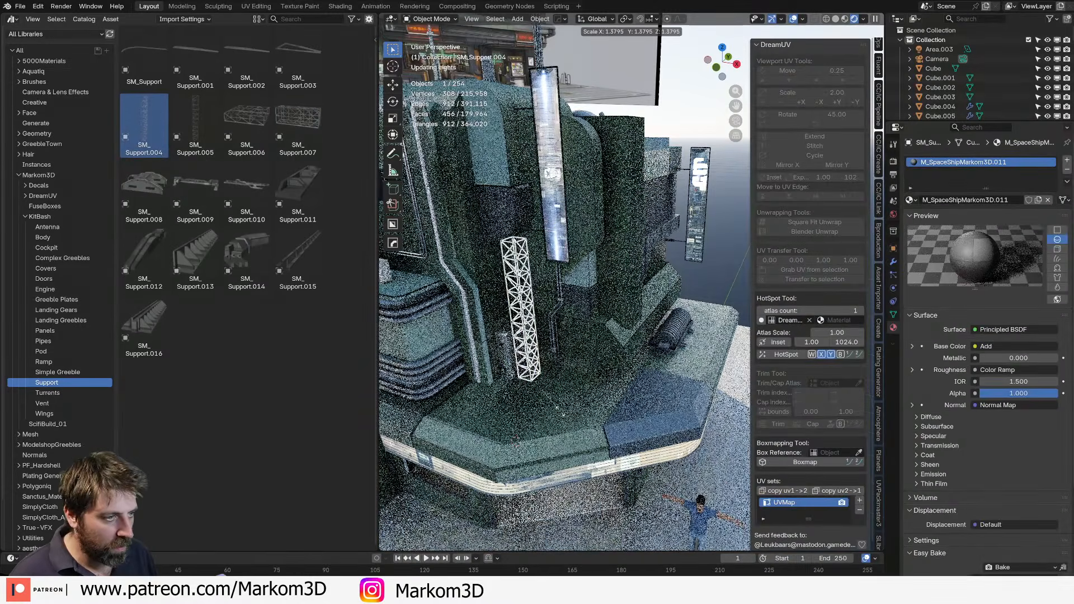
key(s)
click(589, 439)
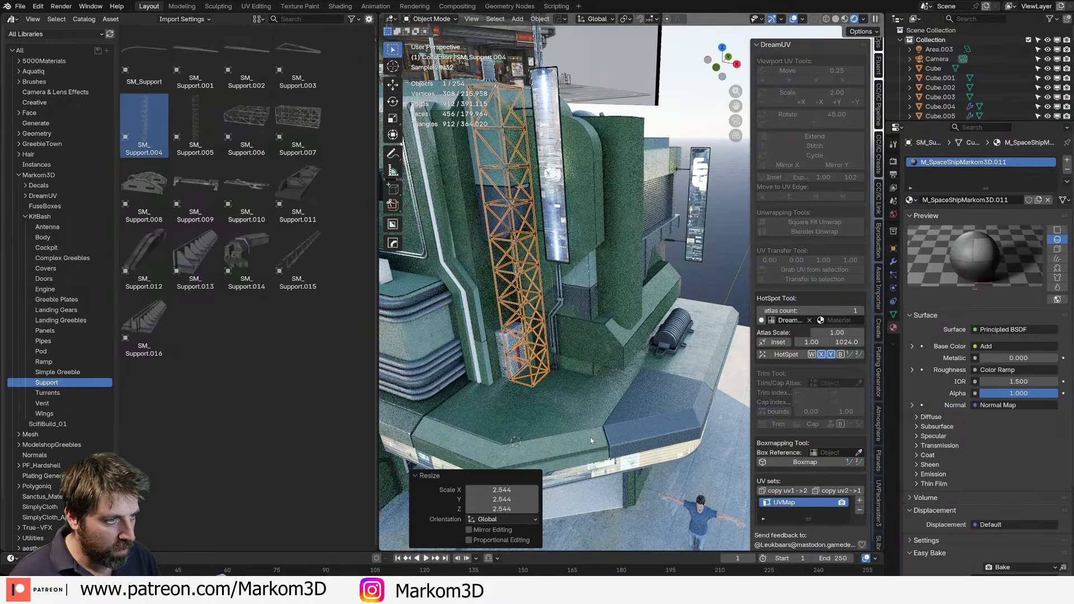
Move the truss from above by about -4.14 m in X and -0.38 m in Y toward the lower side roof.
key(KP_7)
key(g)
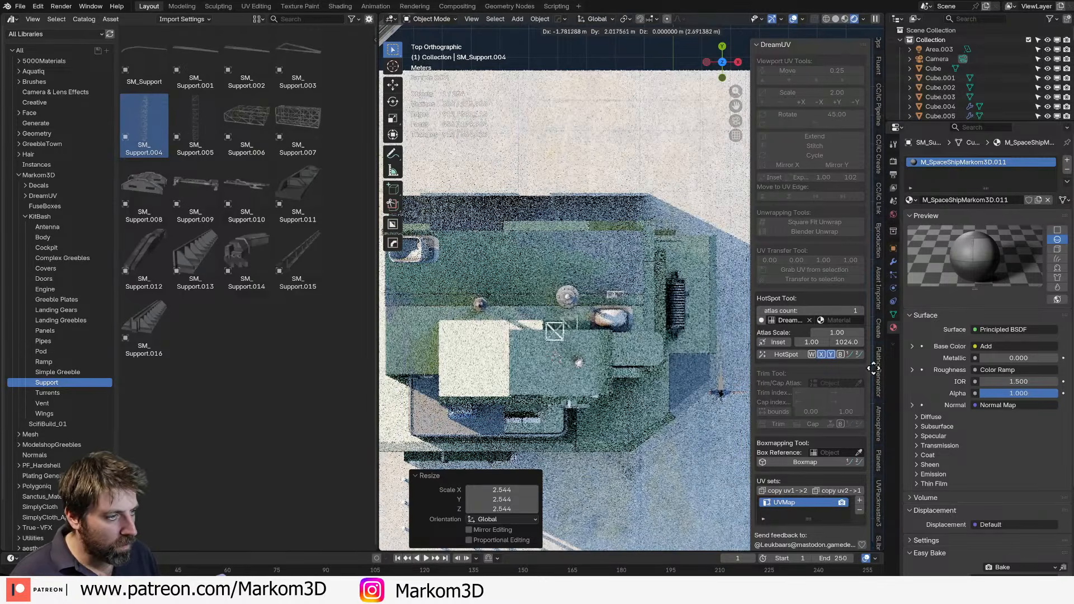
click(732, 513)
Scale the truss by 0.536 and raise it about 2.92 m along Z onto the lower side roof.
middle_drag(732, 514, 581, 324)
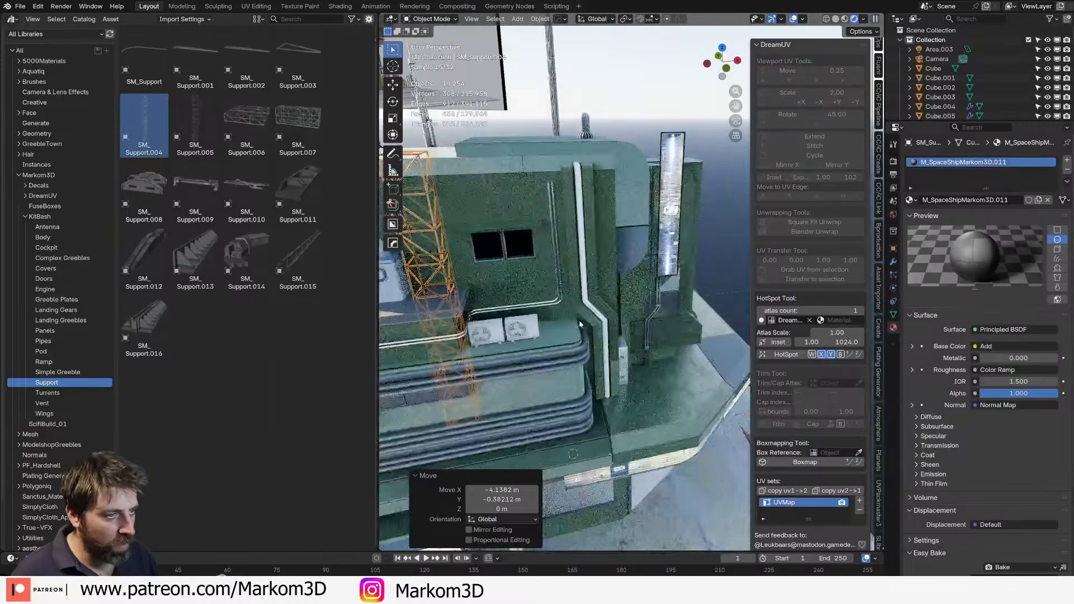
key(KP_Decimal)
key(s)
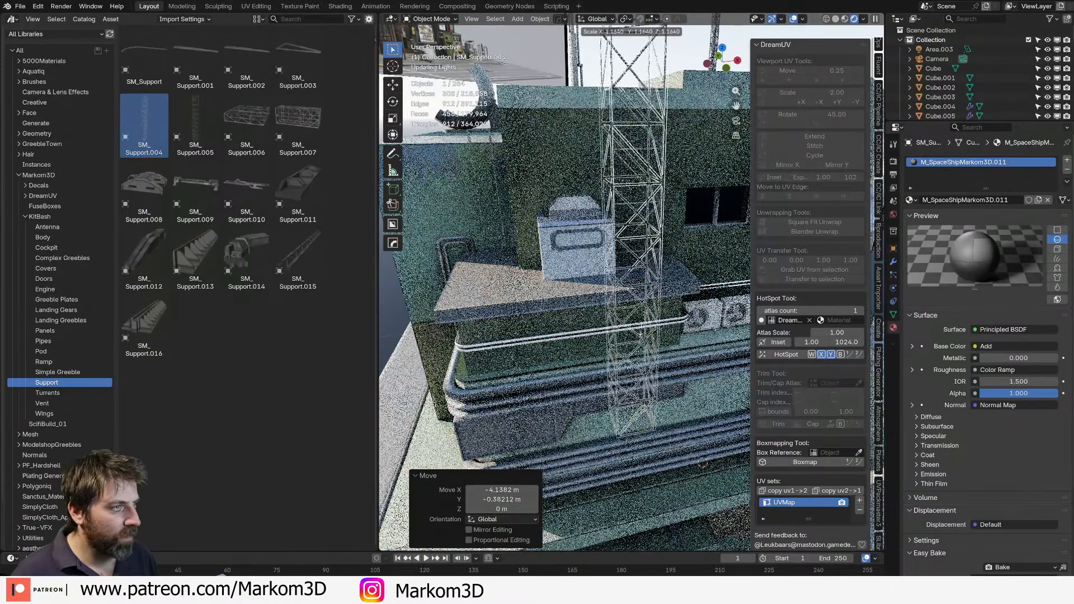
click(698, 354)
key(g)
key(z)
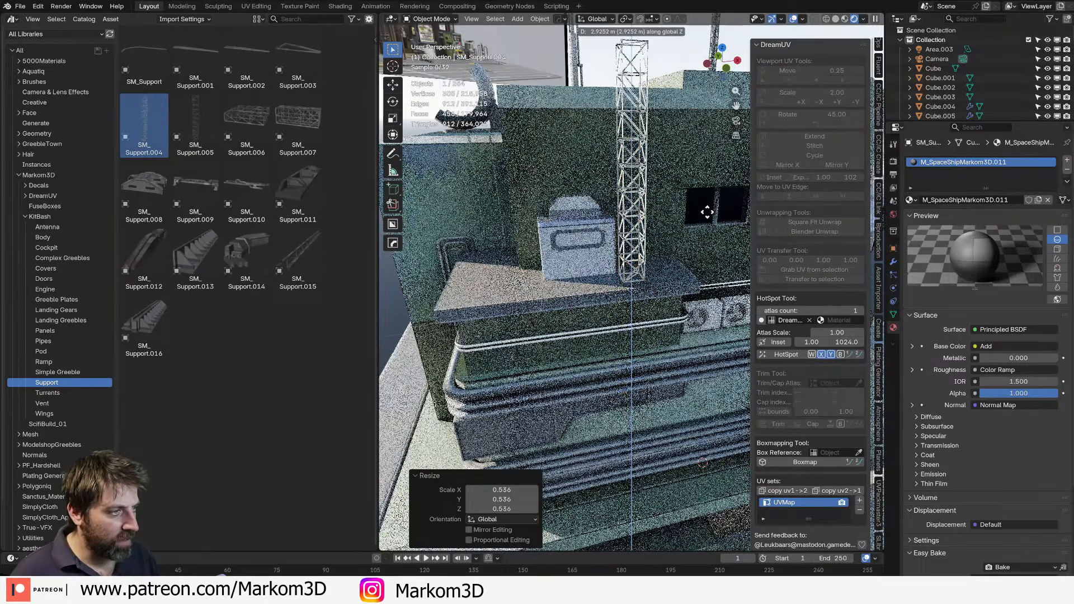
click(706, 225)
Shift the truss from above by about -0.19 m in X and -0.26 m in Y beside the rooftop unit, and deselect it.
middle_drag(691, 237, 715, 307)
key(KP_7)
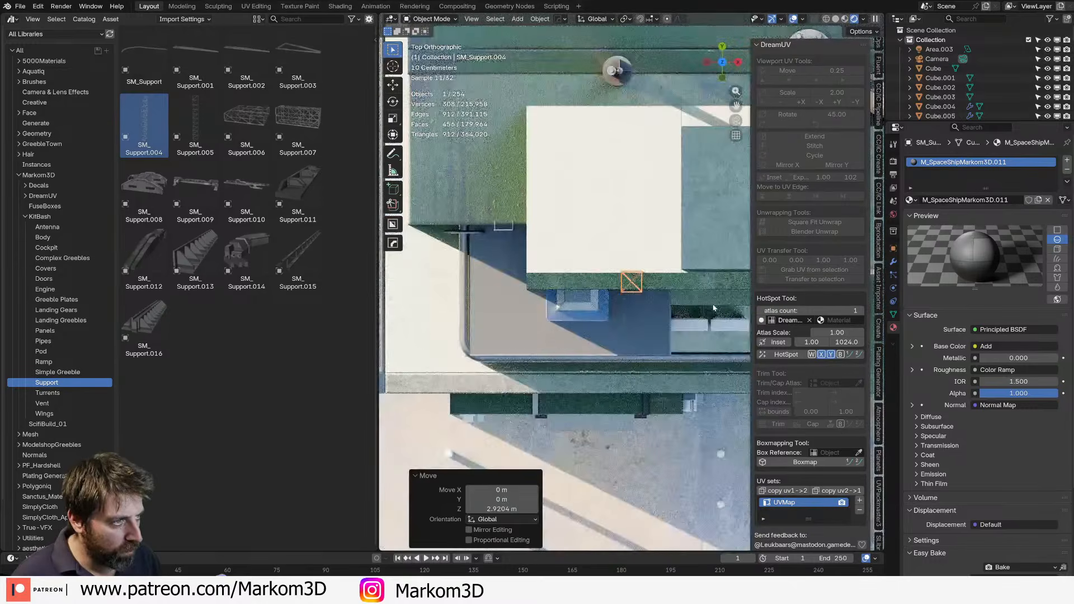
key(g)
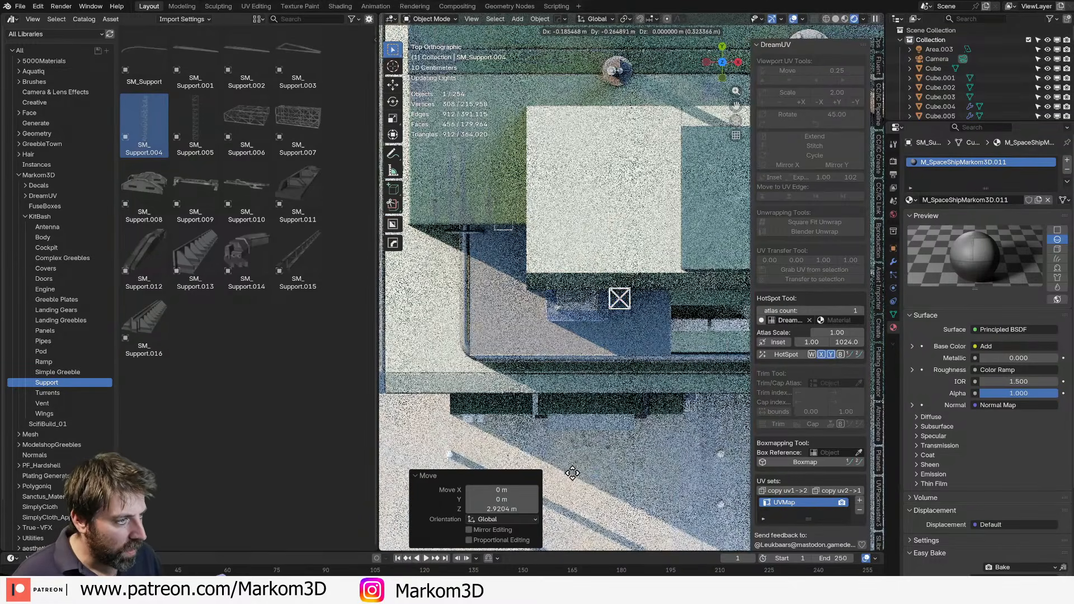
click(573, 474)
middle_drag(573, 474, 526, 335)
scroll(524, 313, down, 3)
click(518, 288)
Frame the whole building from street level, align the camera to this view, and close the asset library area to enlarge the viewport.
middle_drag(518, 288, 475, 242)
scroll(480, 235, down, 4)
scroll(642, 284, up, 5)
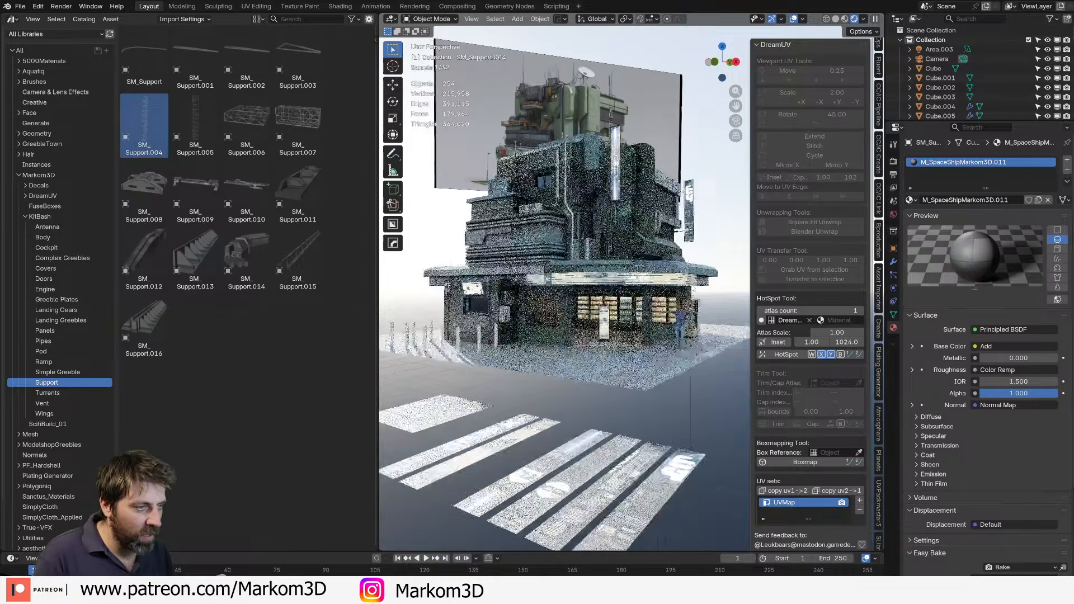
key(ctrl+alt+KP_0)
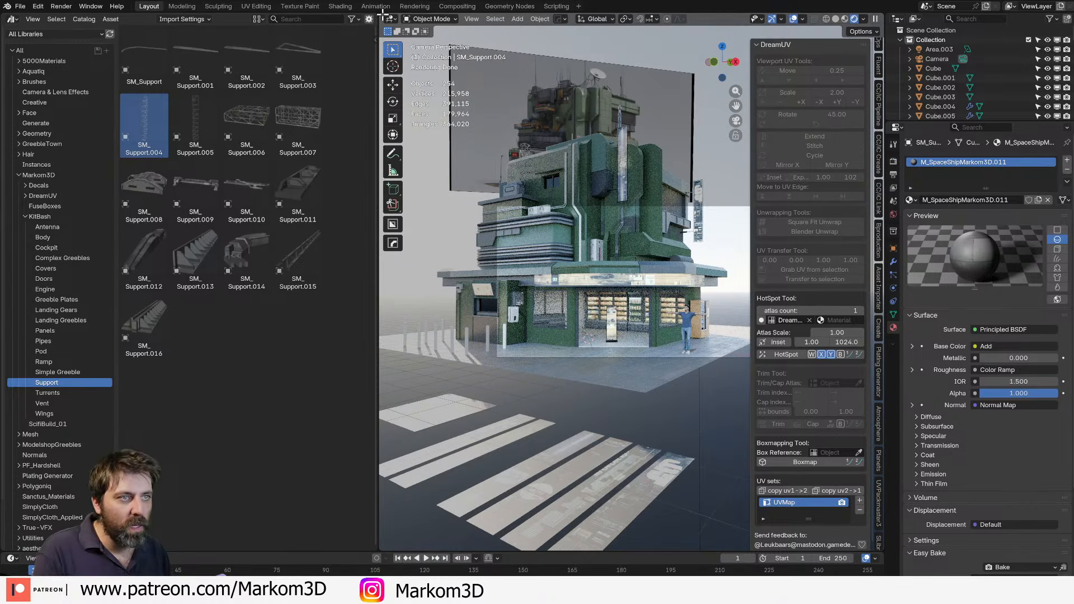
drag(382, 14, 330, 51)
scroll(527, 300, down, 2)
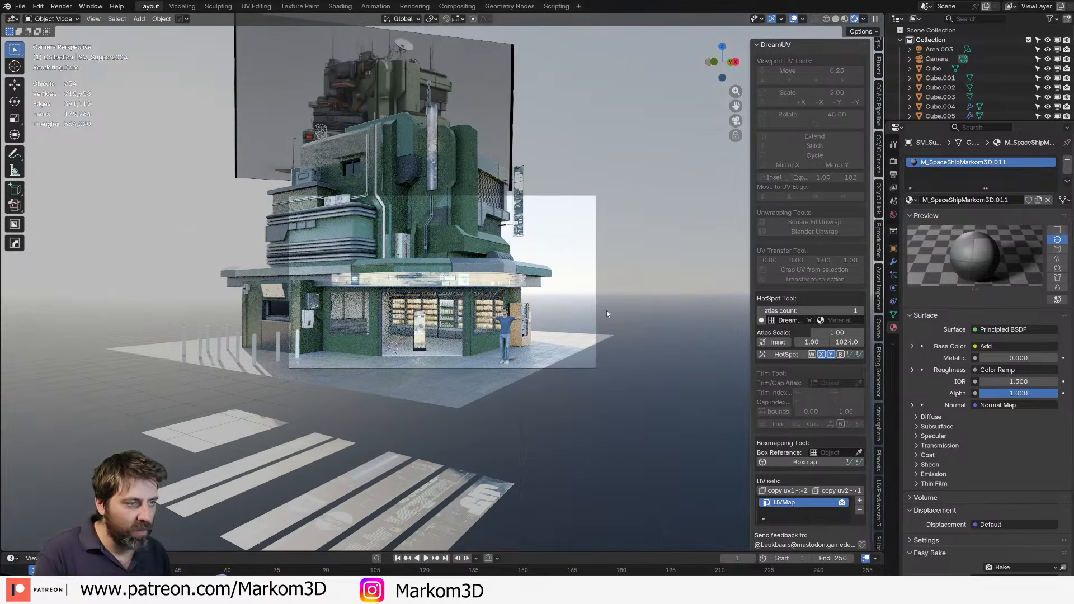
Rotate the camera about the Z axis to centre the building horizontally in the camera frame.
click(596, 326)
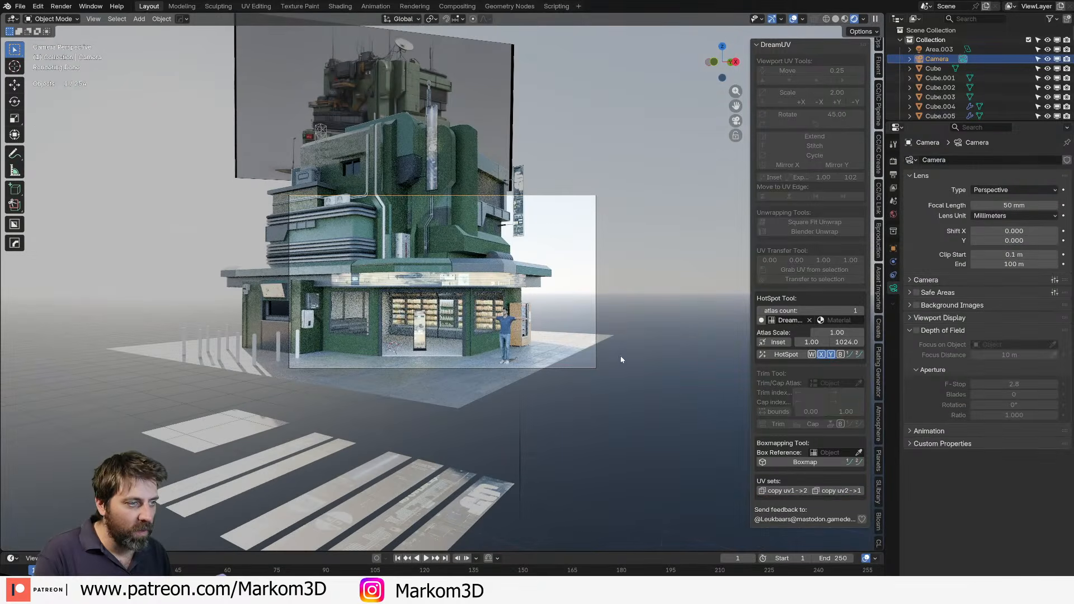
key(r)
key(z)
click(675, 361)
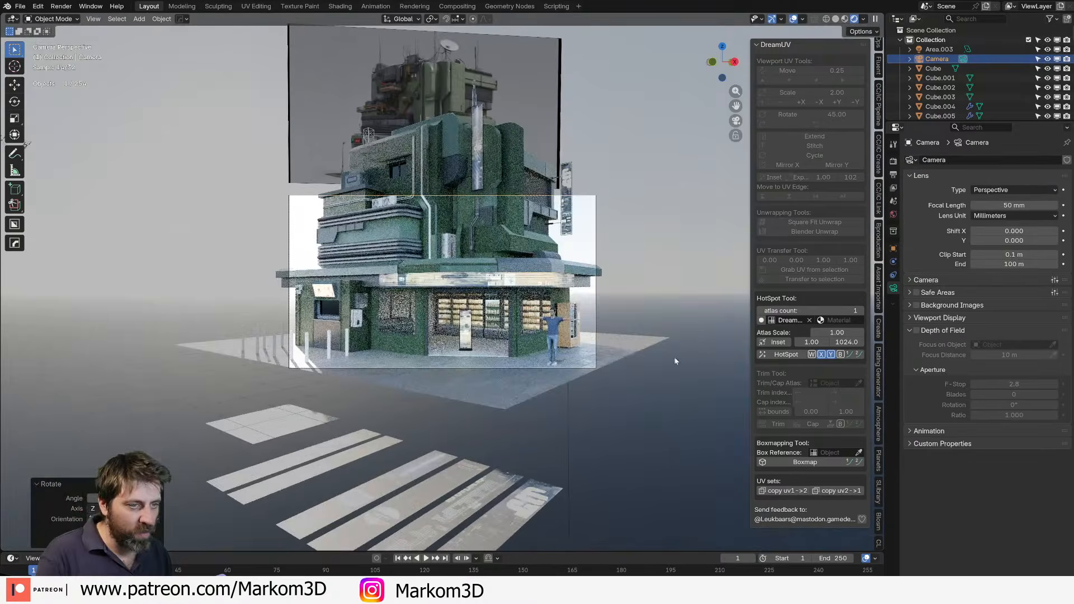
Set the render resolution to 2048 × 2048 px.
click(893, 162)
click(894, 175)
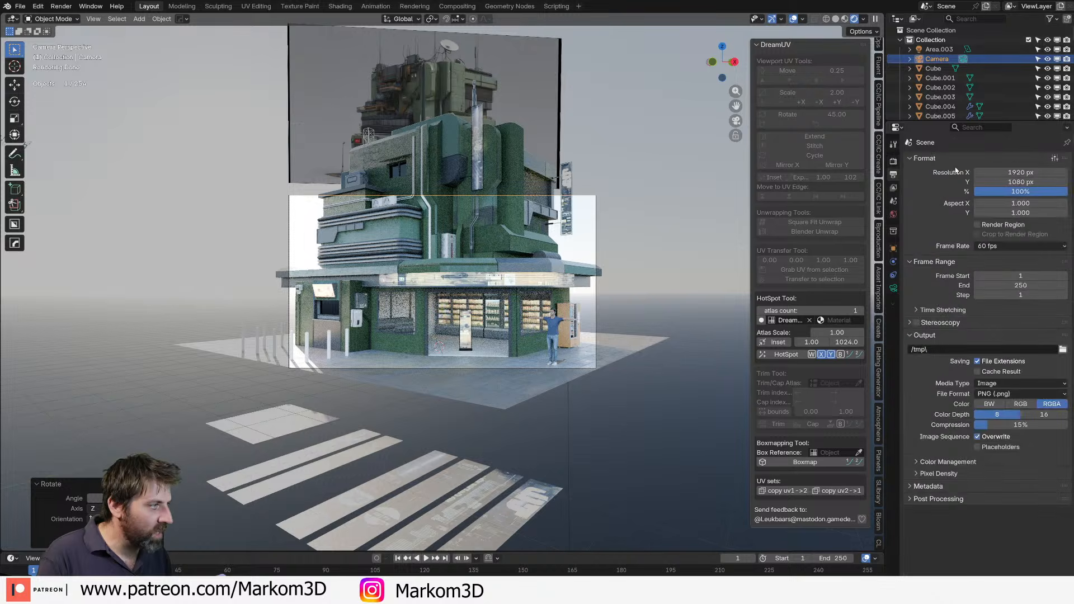
text(20)
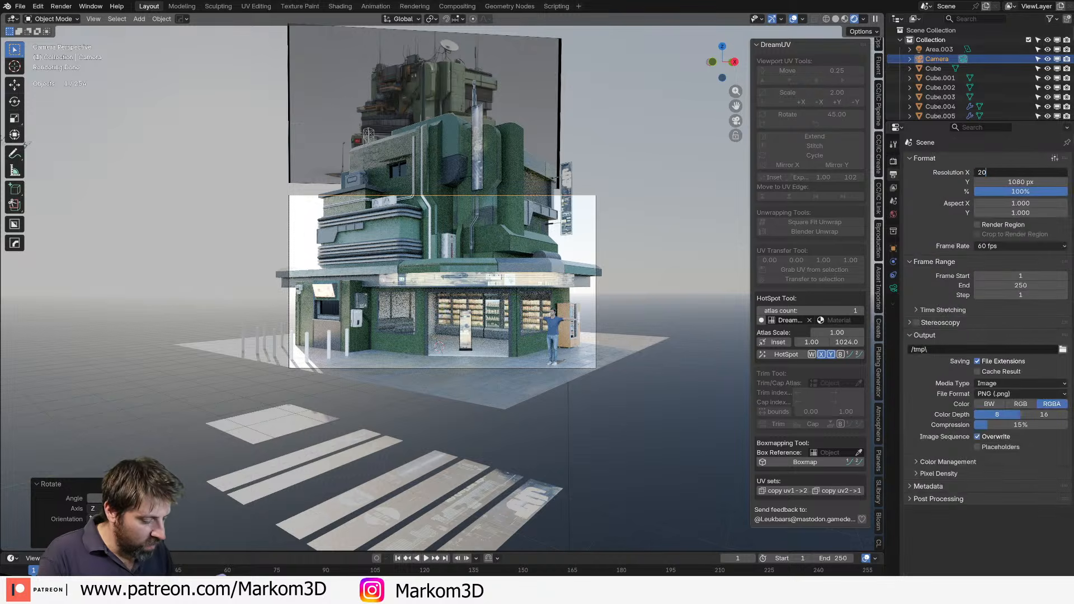
text(48)
key(Tab)
text(2048)
key(Return)
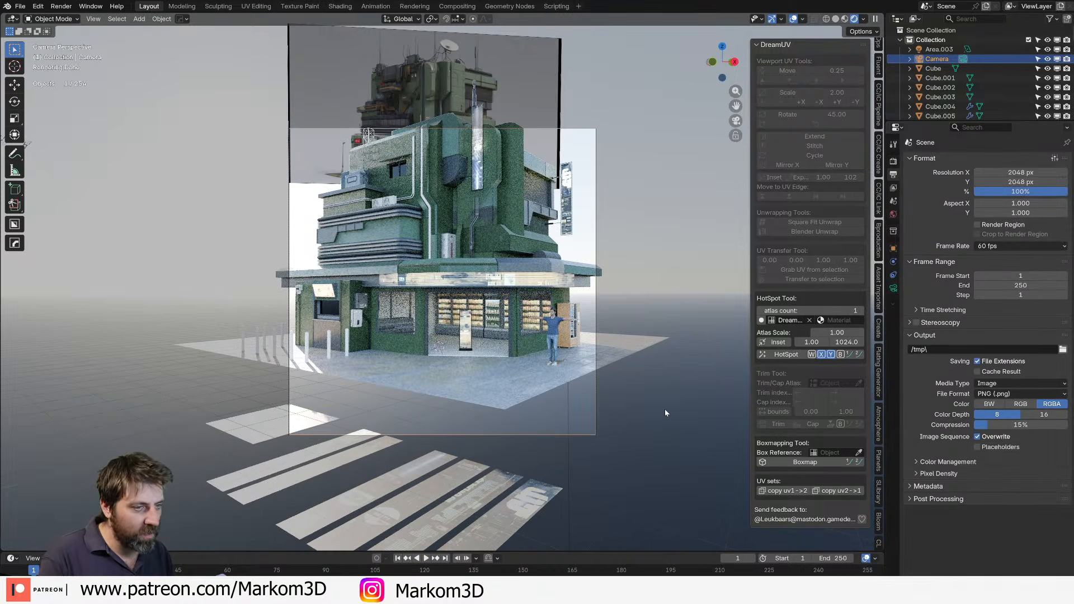
Tilt the camera about its local X axis, lower it along Z, and tilt it about 3.9° more to fit the building in frame.
key(r)
key(x)
key(x)
click(616, 451)
key(g)
key(z)
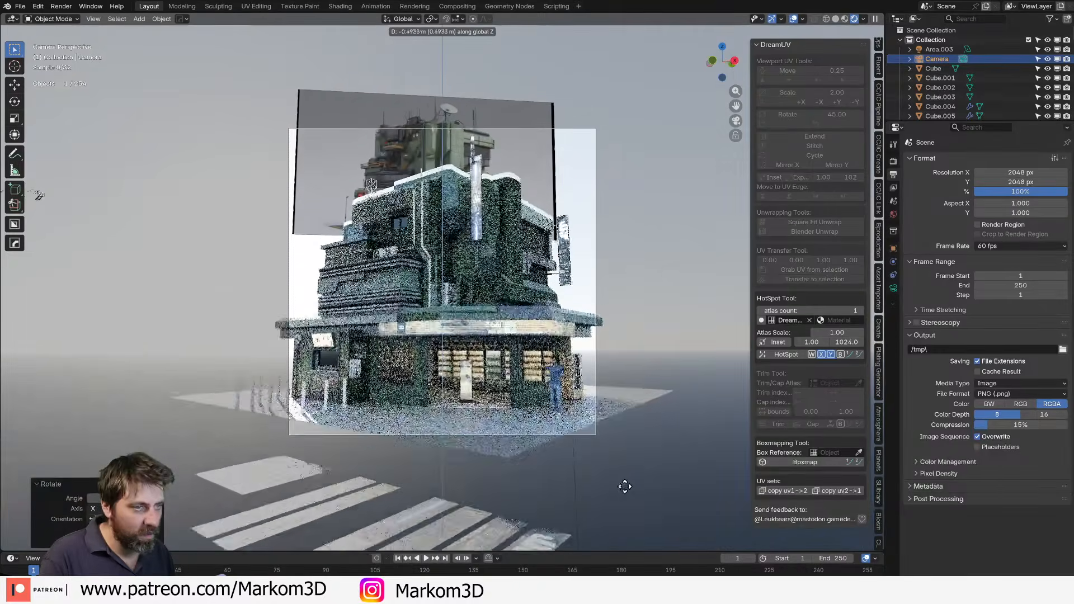
click(624, 503)
key(x)
key(x)
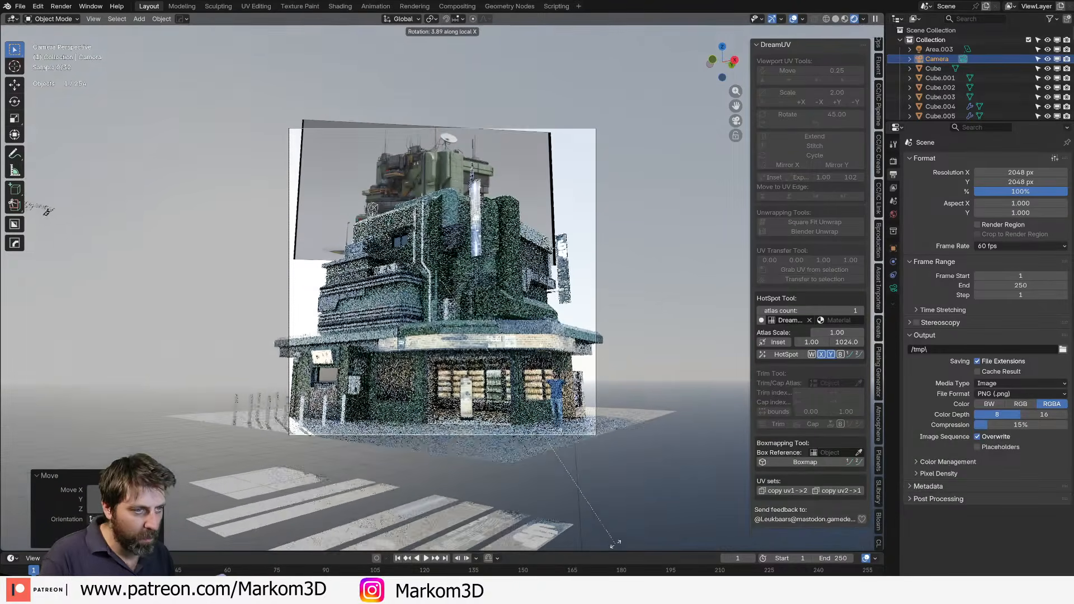
click(616, 544)
Enlarge the object list and set the camera's focal length to 39 mm.
drag(970, 121, 971, 164)
scroll(944, 150, down, 6)
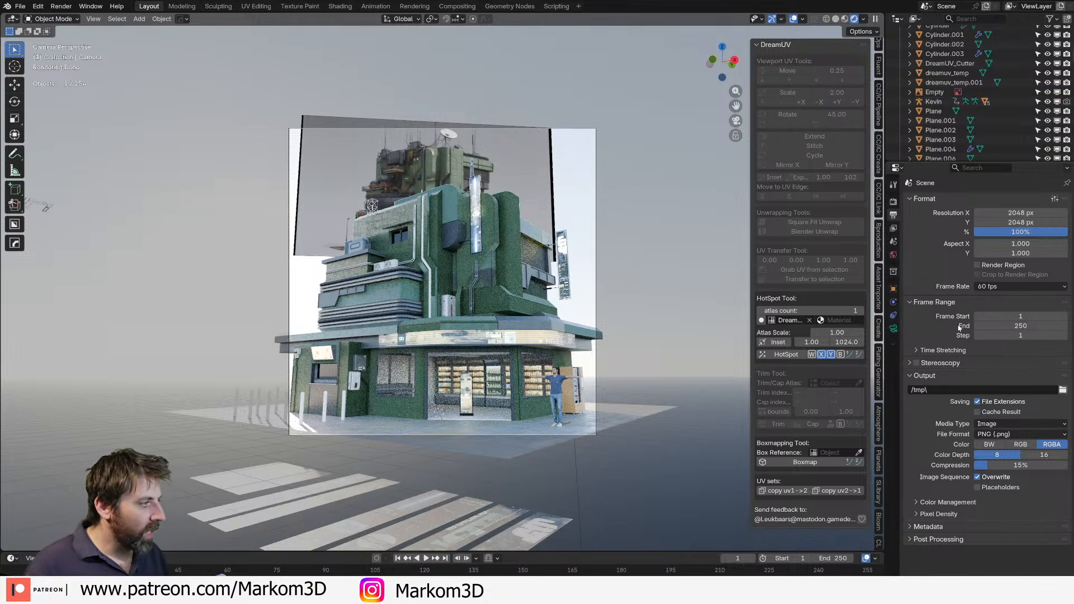
click(894, 329)
drag(1013, 245, 962, 245)
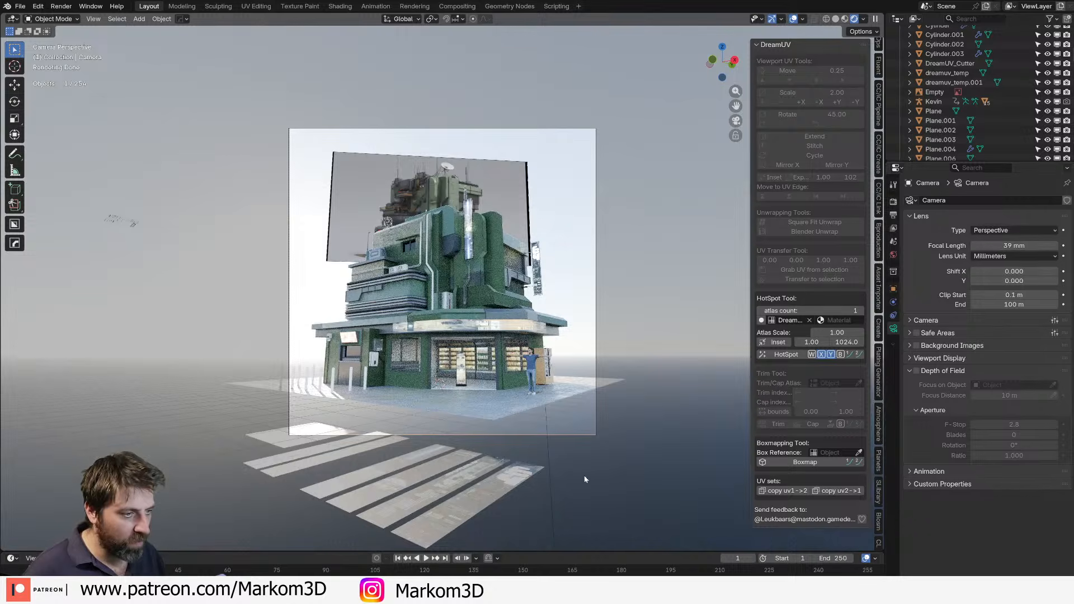
Scale the ground plane up by about 2.92 so it fills the camera frame around the building.
click(547, 412)
key(s)
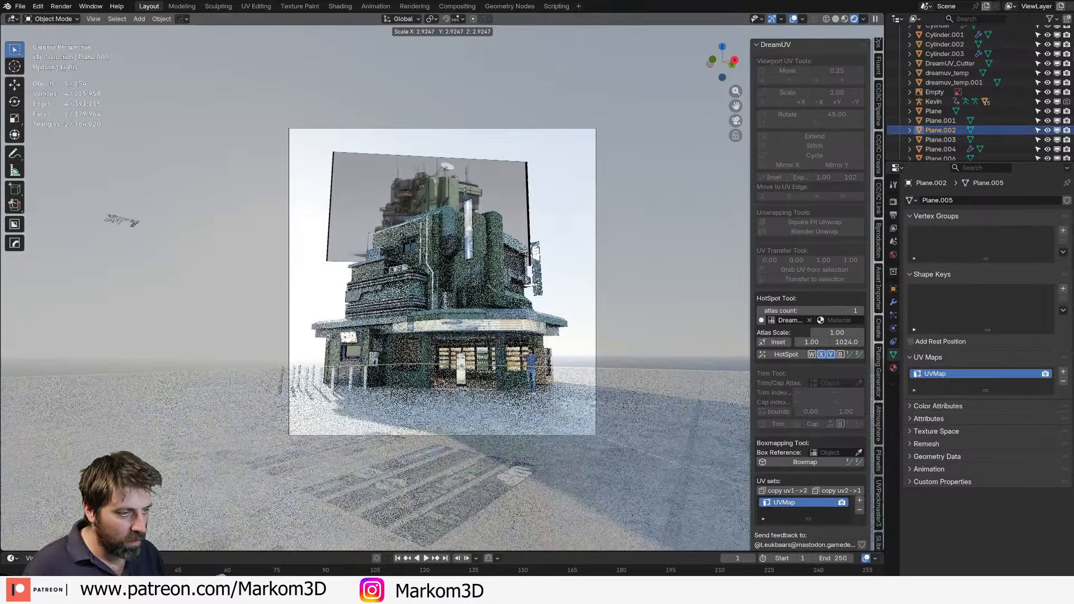
click(818, 508)
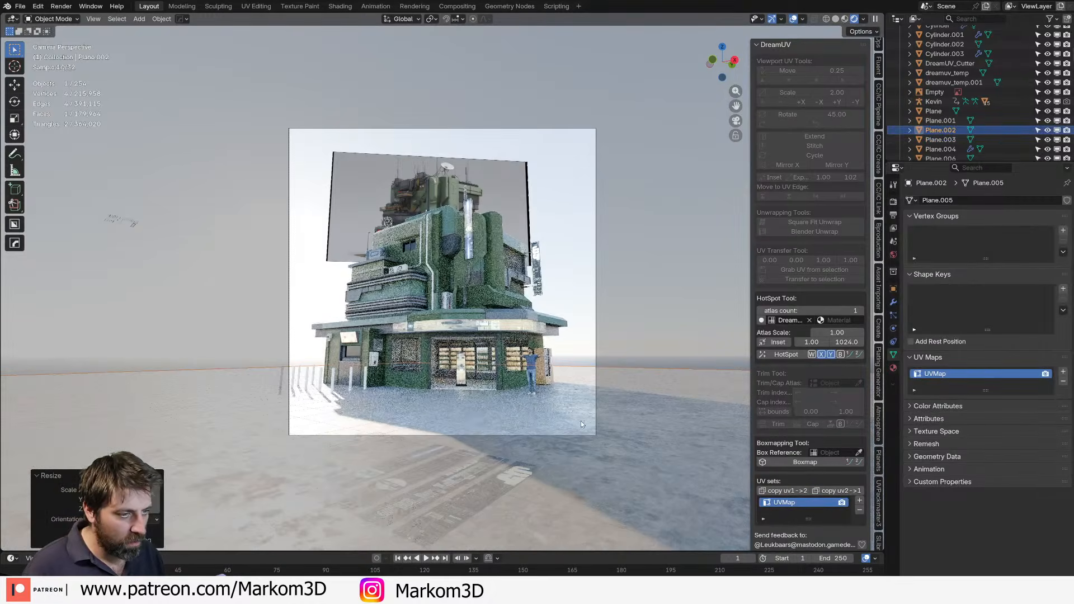
Give the bollards a new material with orange base color #E76A15 and roughness 1.000.
click(338, 385)
click(893, 367)
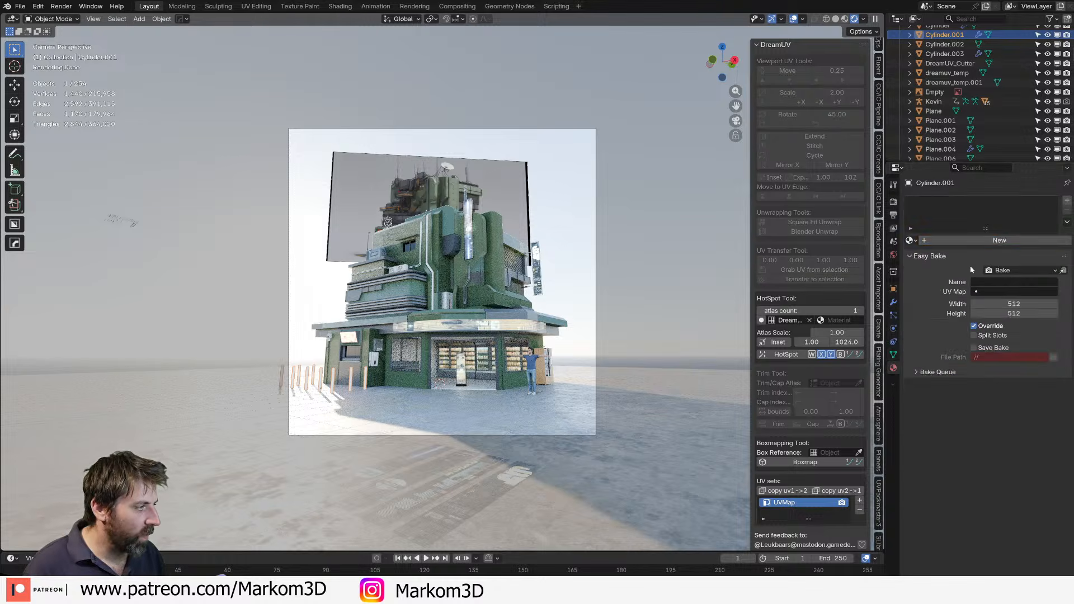
click(1000, 240)
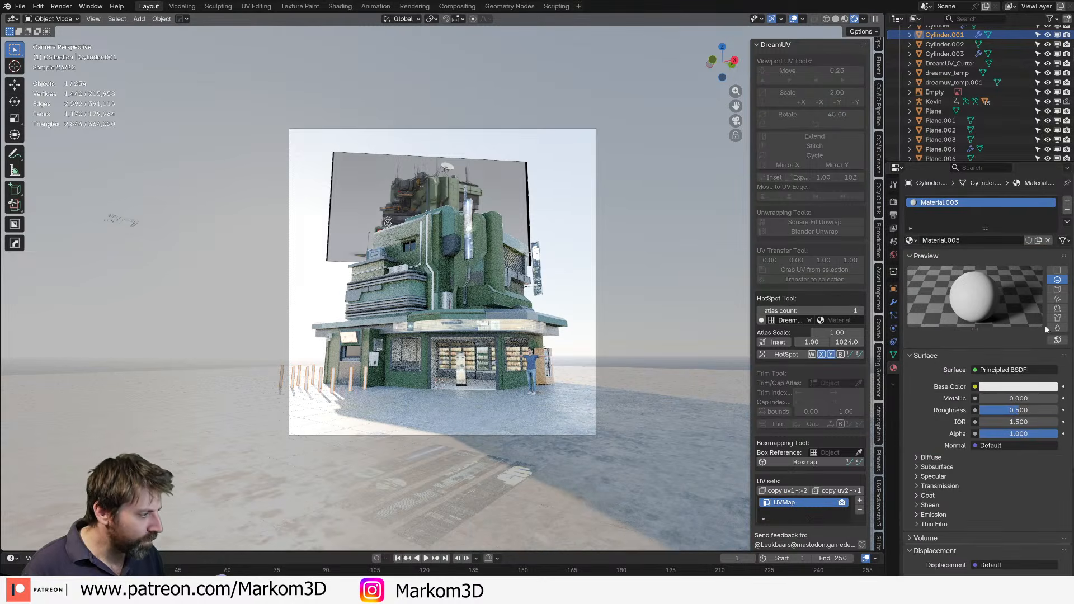
click(1019, 386)
click(989, 285)
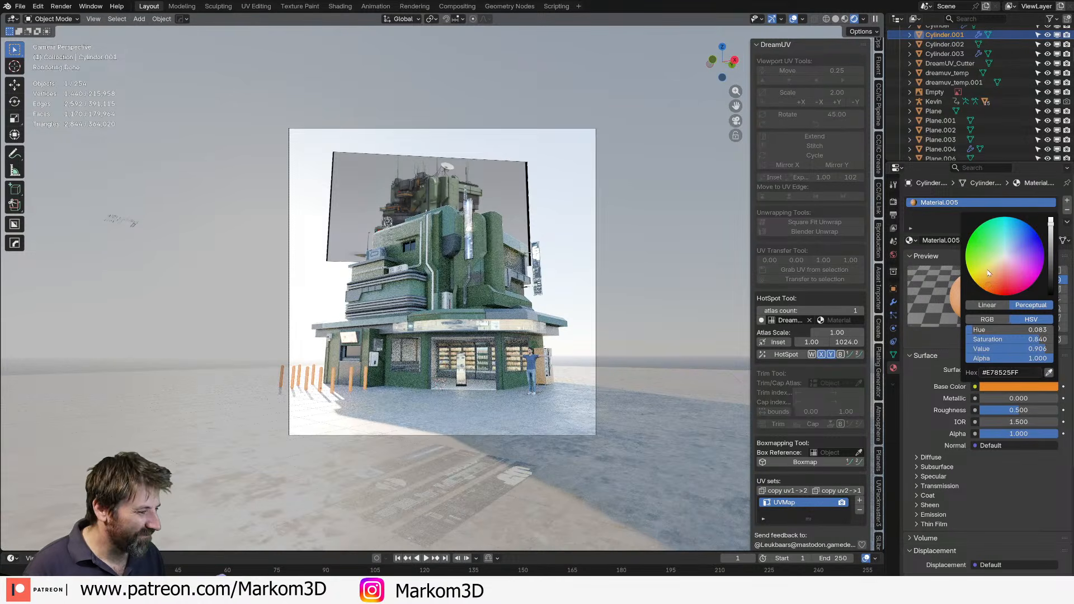
drag(991, 283, 990, 289)
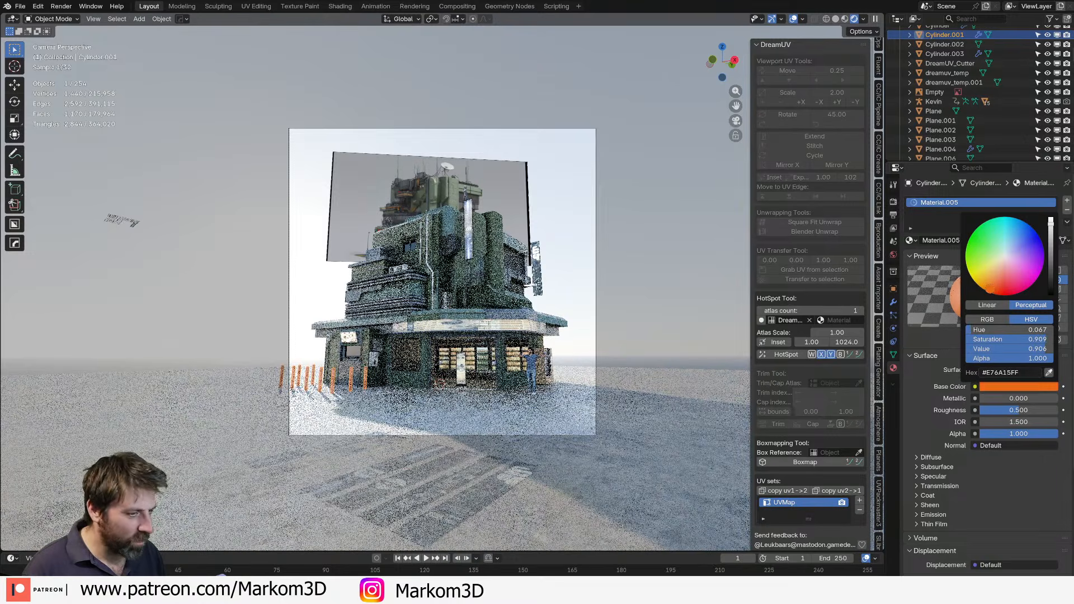
drag(1005, 410, 1056, 410)
click(669, 256)
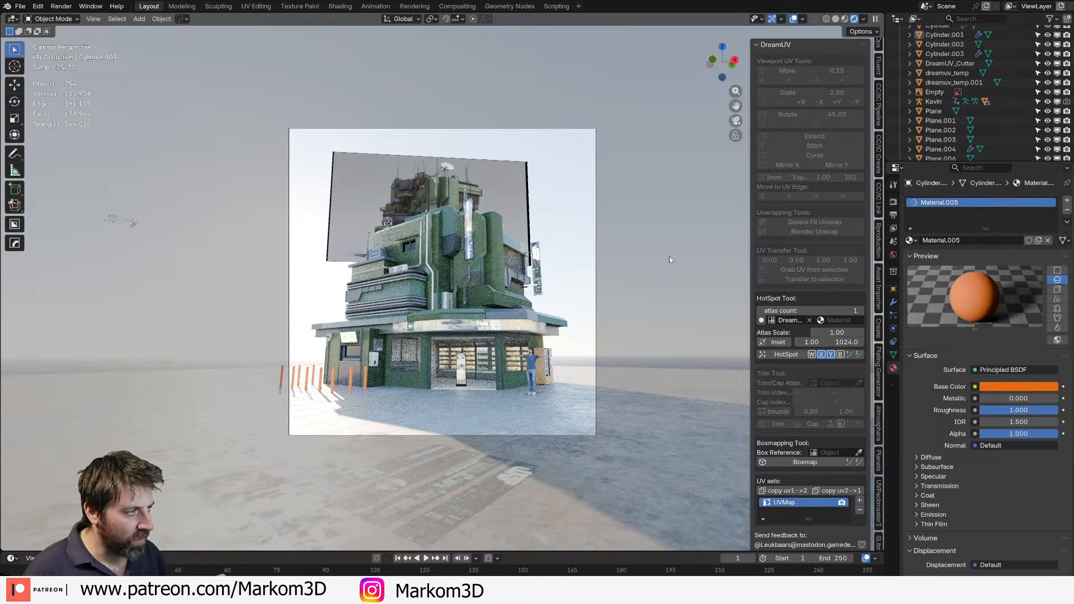
Delete the row of bollards in front of the building.
scroll(523, 437, up, 3)
shift+middle_drag(520, 444, 512, 372)
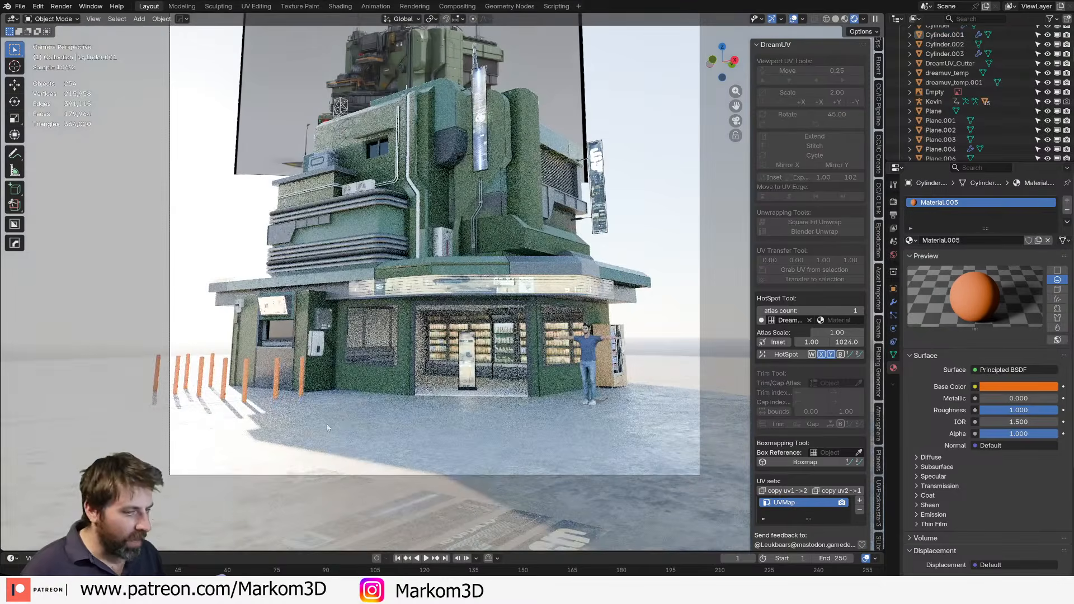
key(Delete)
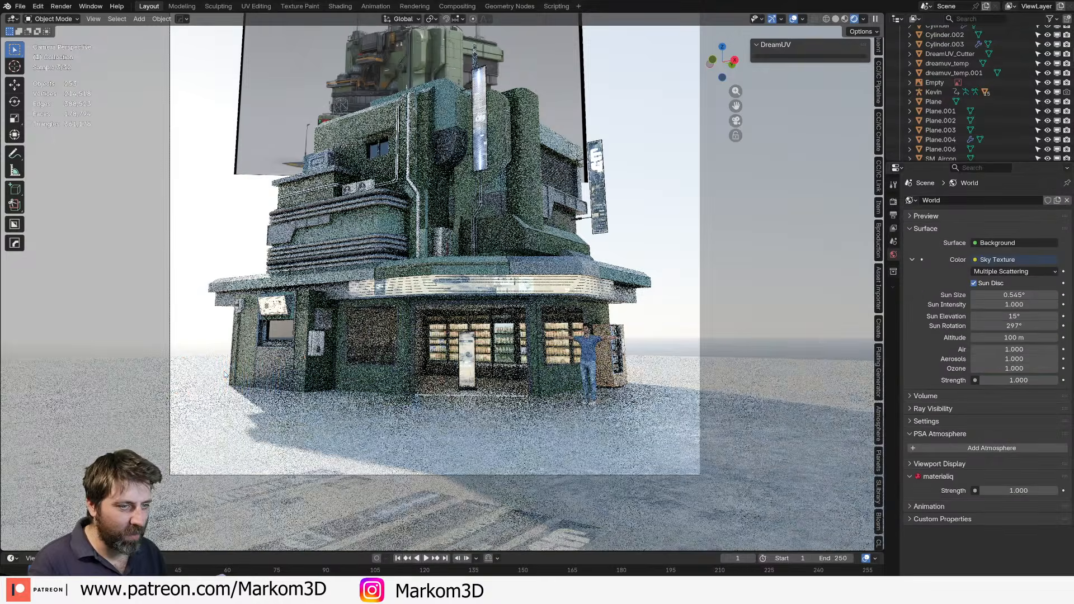
Render a still image from the camera, inspect the building in it, and close the render window.
shift+middle_drag(678, 359, 667, 338)
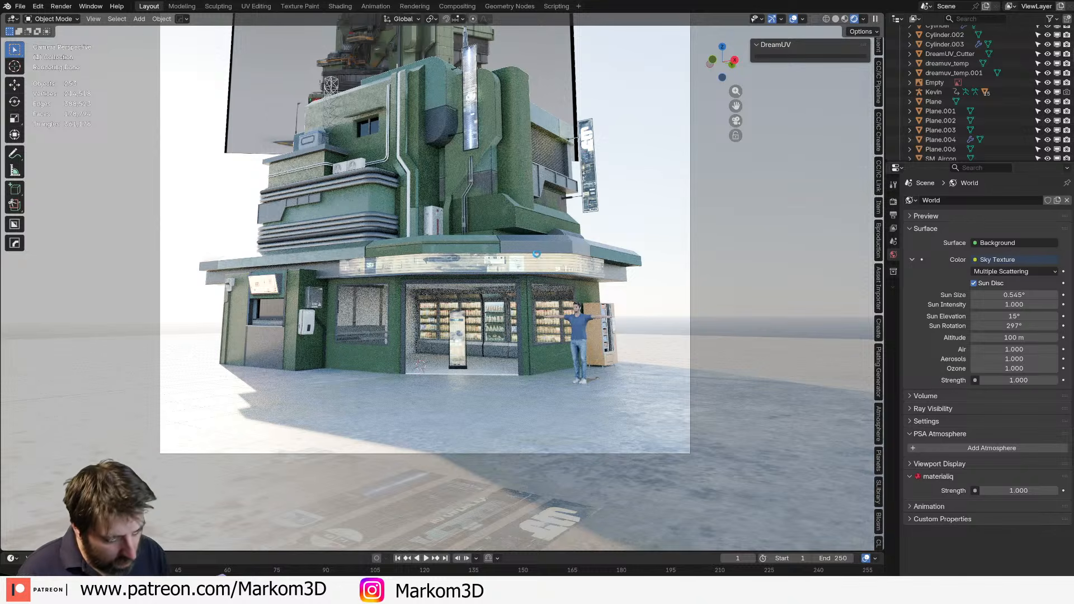
key(F12)
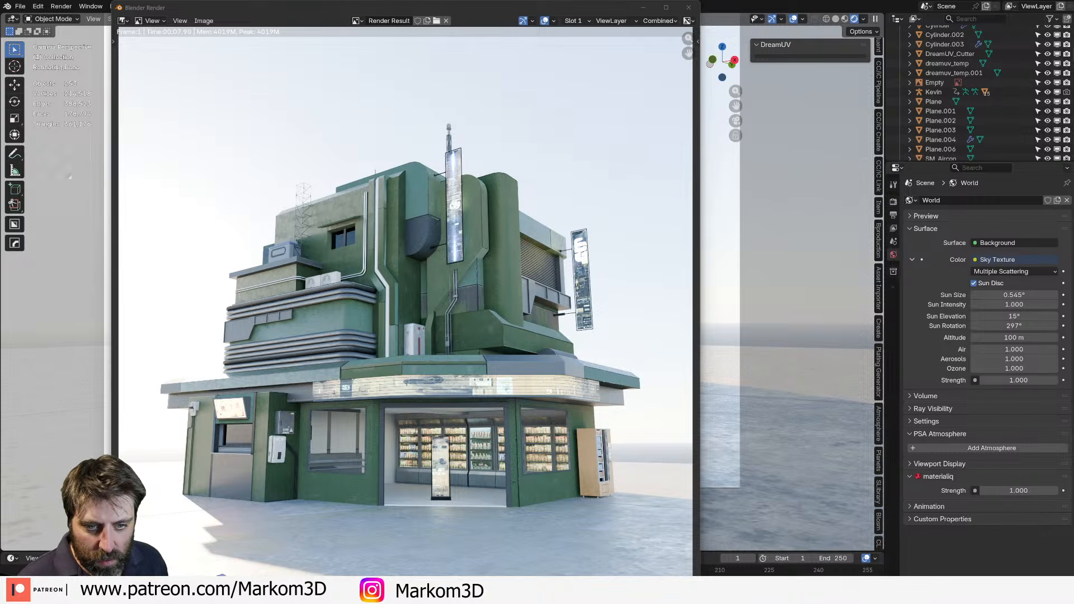
scroll(441, 330, down, 3)
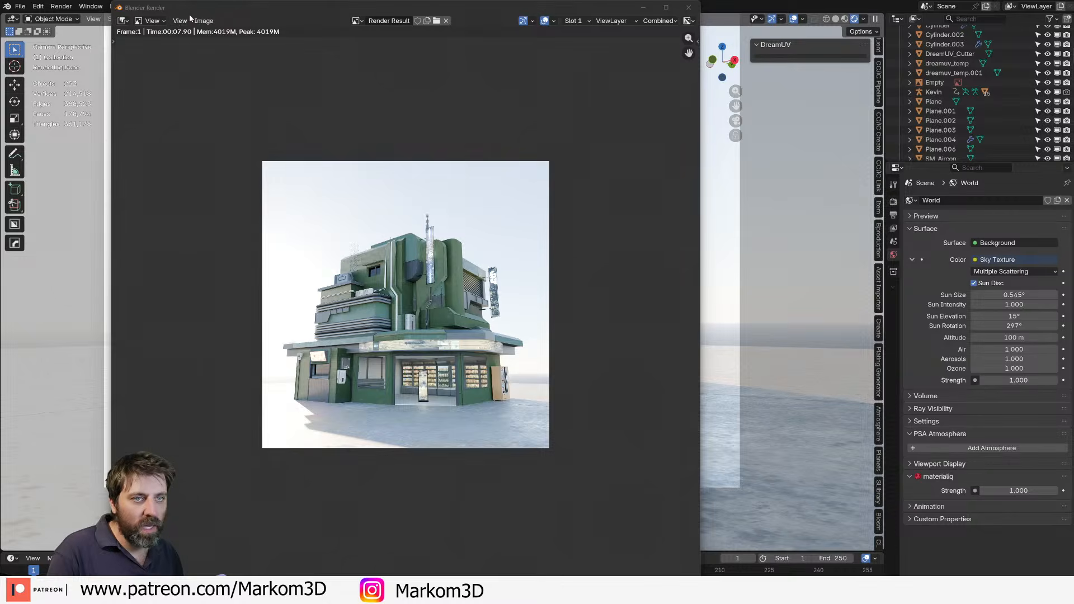
scroll(429, 227, up, 4)
scroll(429, 227, down, 1)
middle_drag(429, 227, 436, 206)
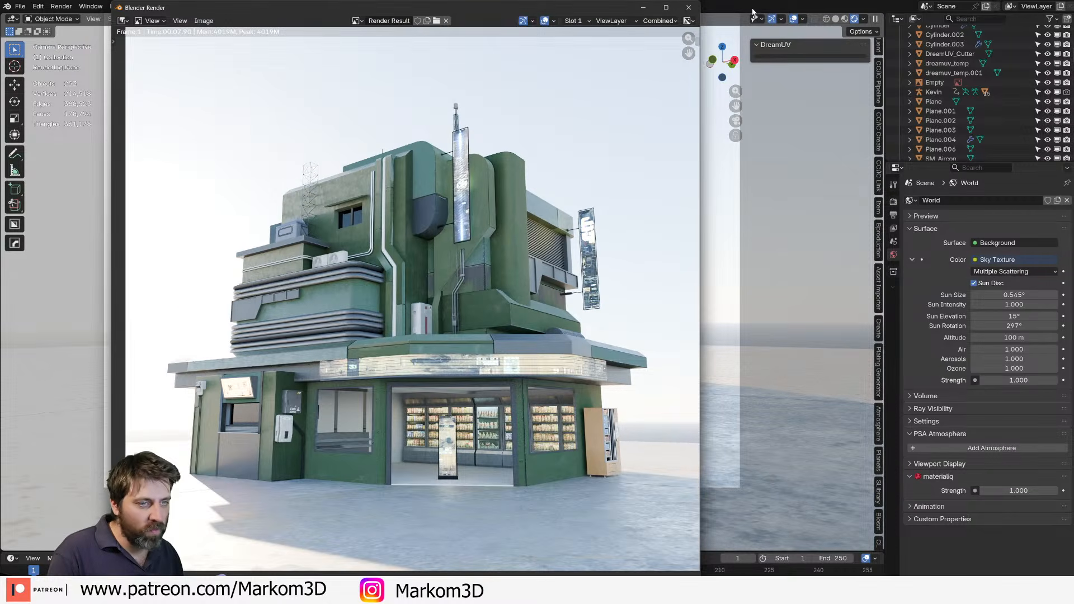
click(695, 9)
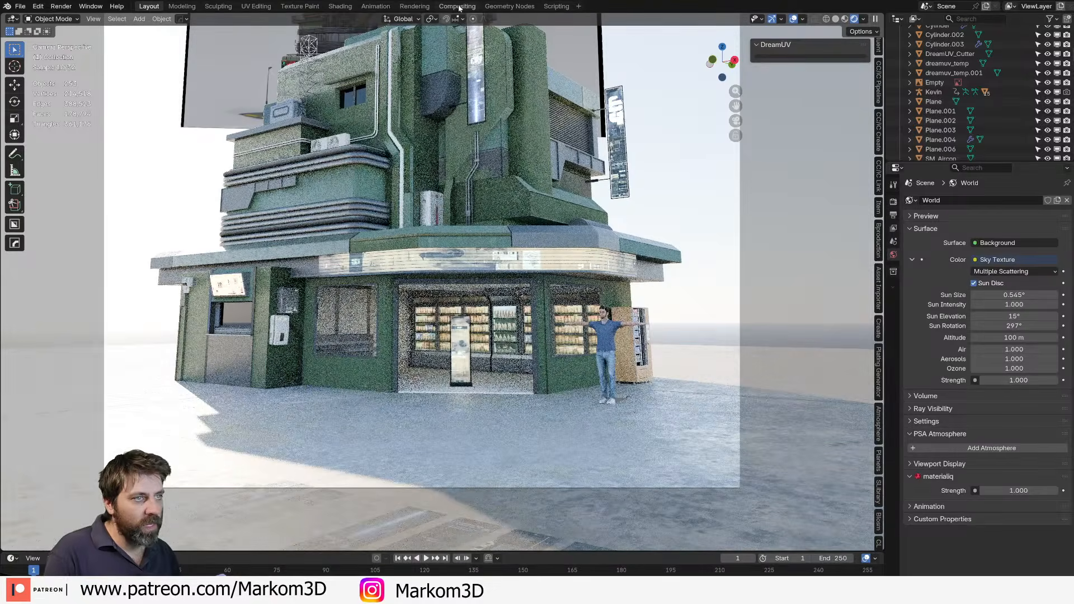
Switch to the Compositing workspace and create a new compositor node tree for the scene.
click(457, 6)
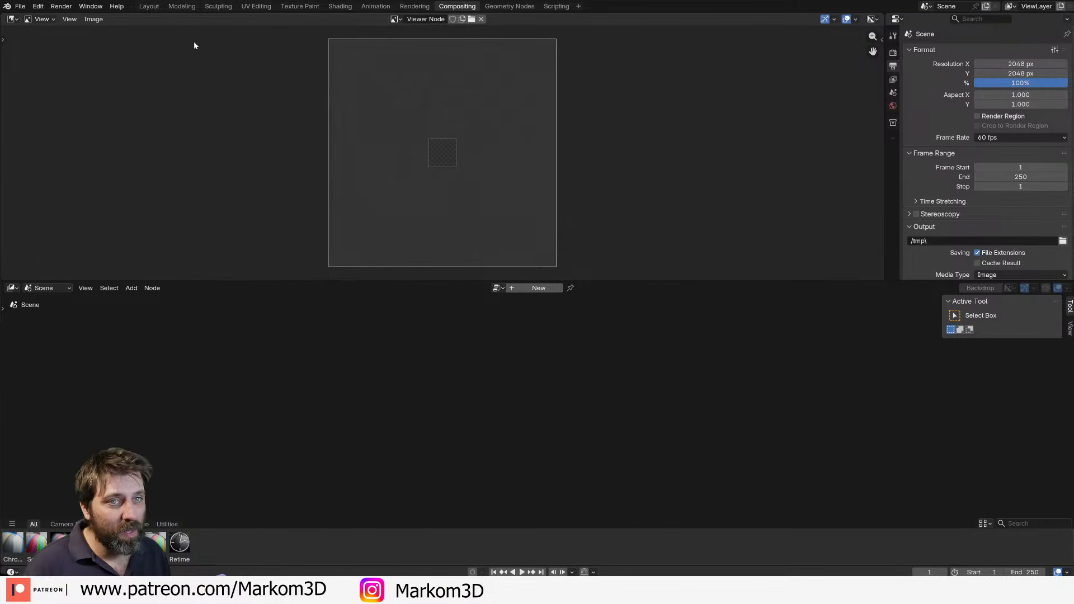
click(535, 290)
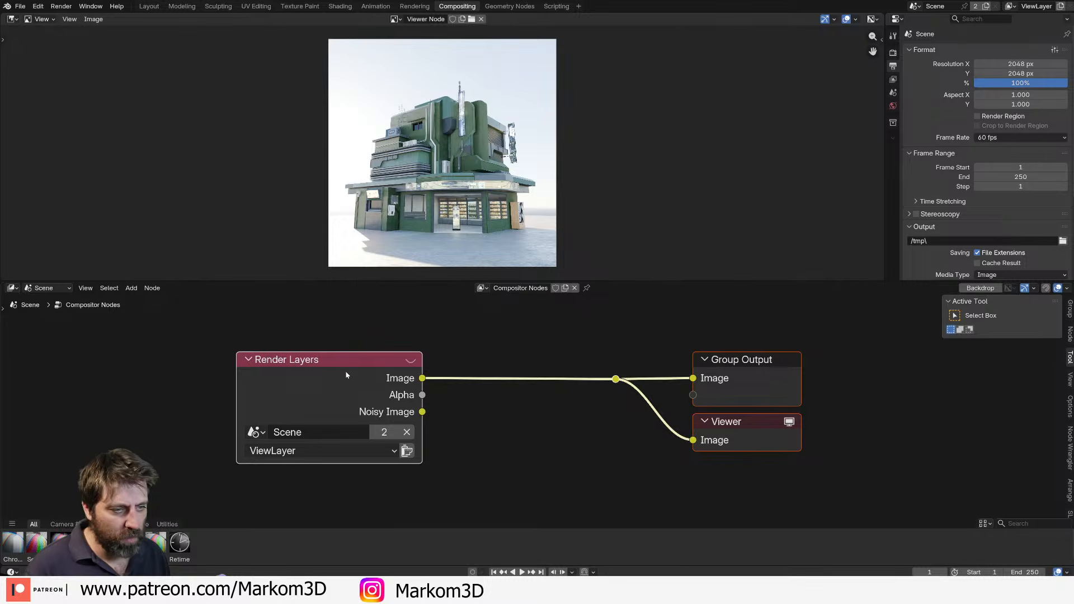
middle_drag(458, 359, 250, 359)
middle_drag(334, 354, 491, 351)
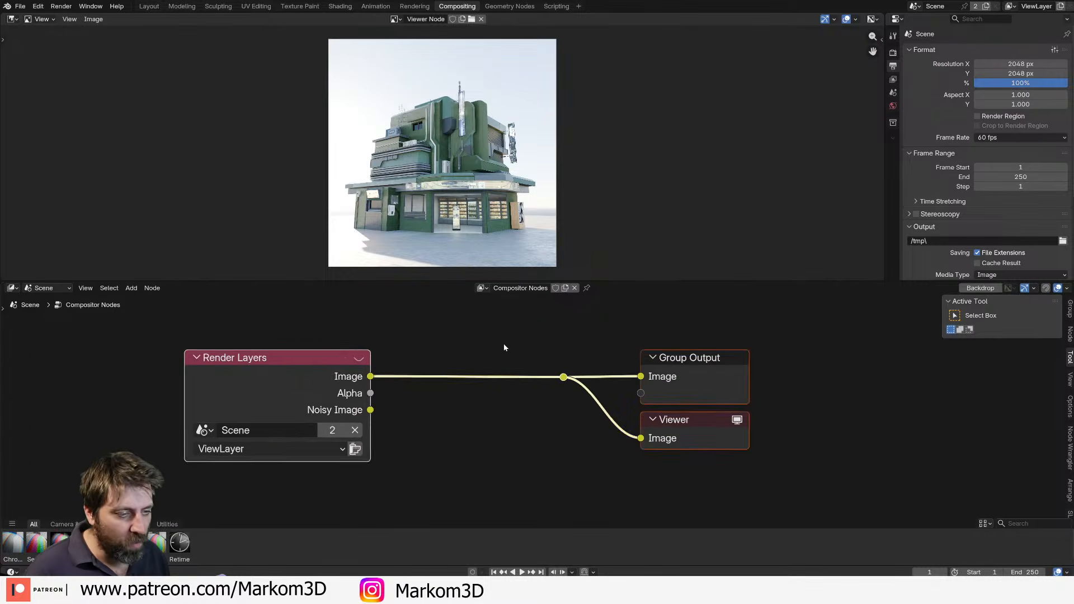
Insert a Lens Distortion node after Render Layers and space the nodes apart.
click(504, 347)
key(shift+a)
click(369, 352)
text(len)
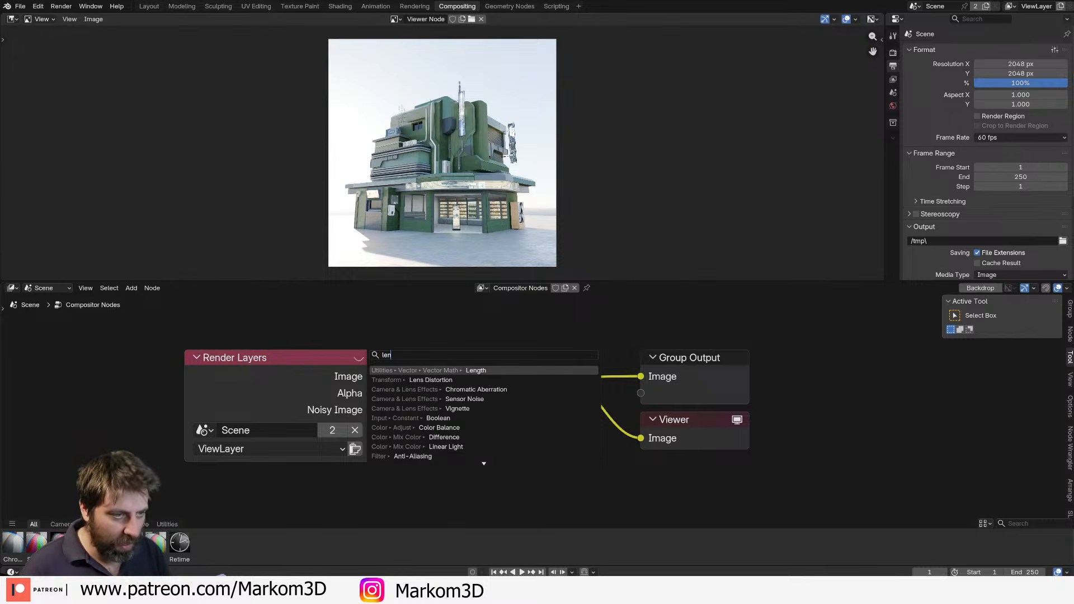
key(Down)
key(Return)
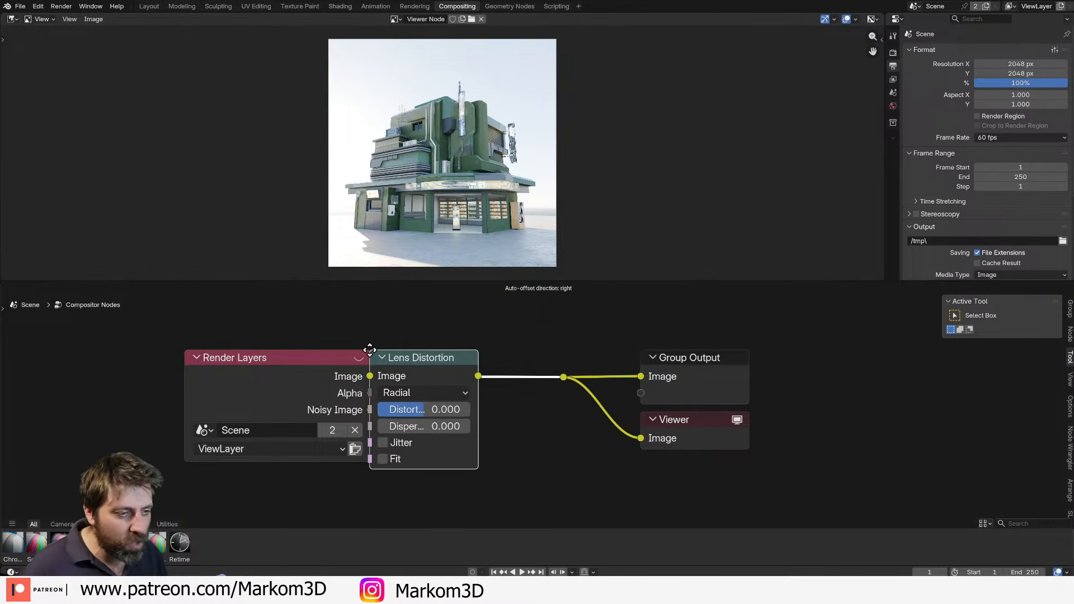
click(417, 357)
drag(347, 386, 242, 389)
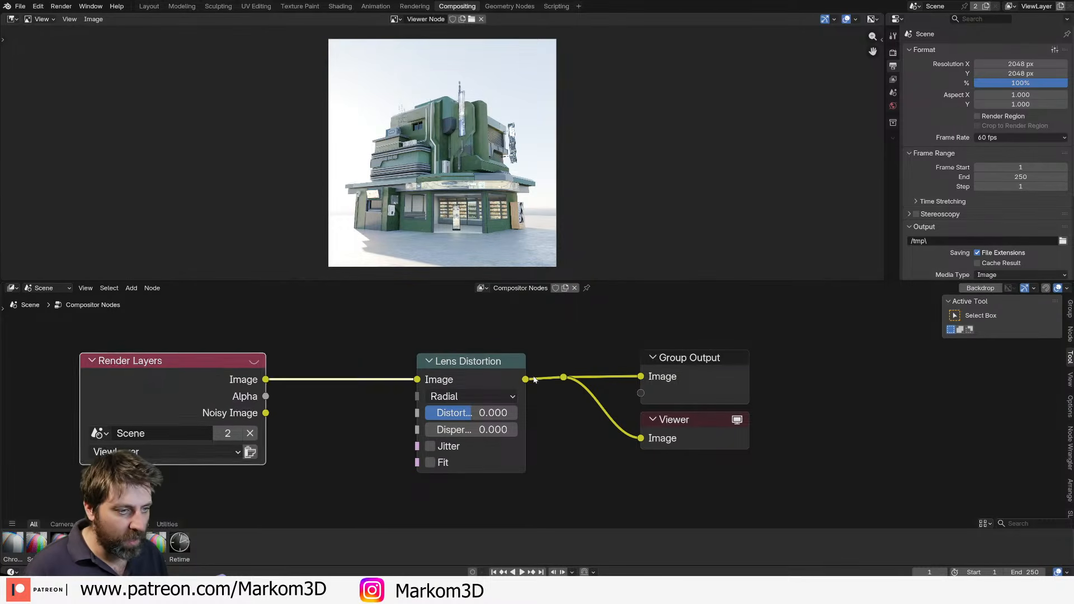
Set the Lens Distortion node's distortion to 0.1 and enable Fit.
scroll(476, 416, up, 1)
click(457, 414)
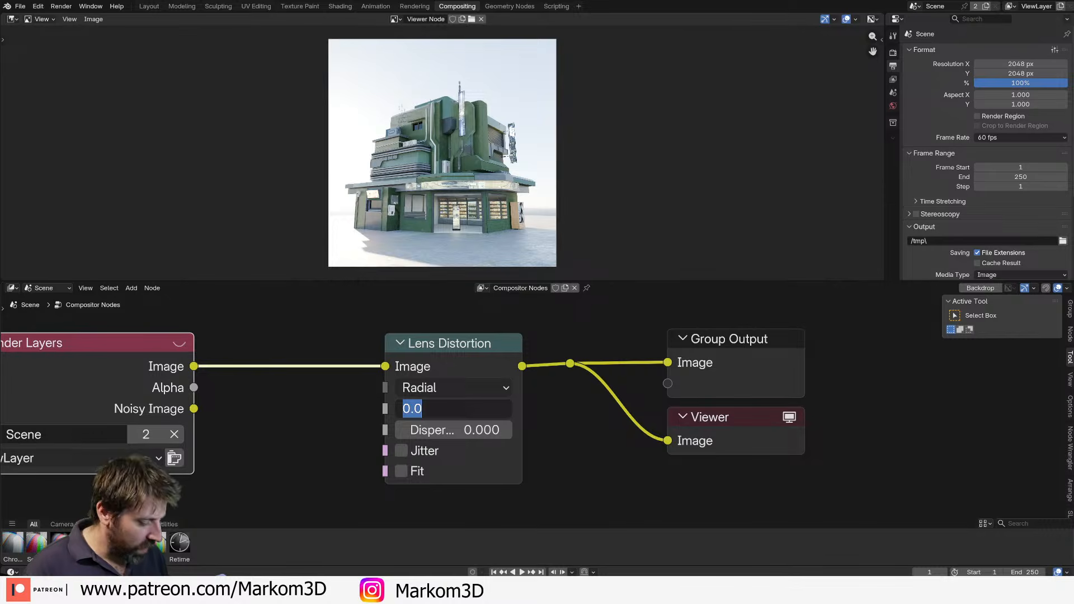
text(0.1)
key(Return)
click(401, 471)
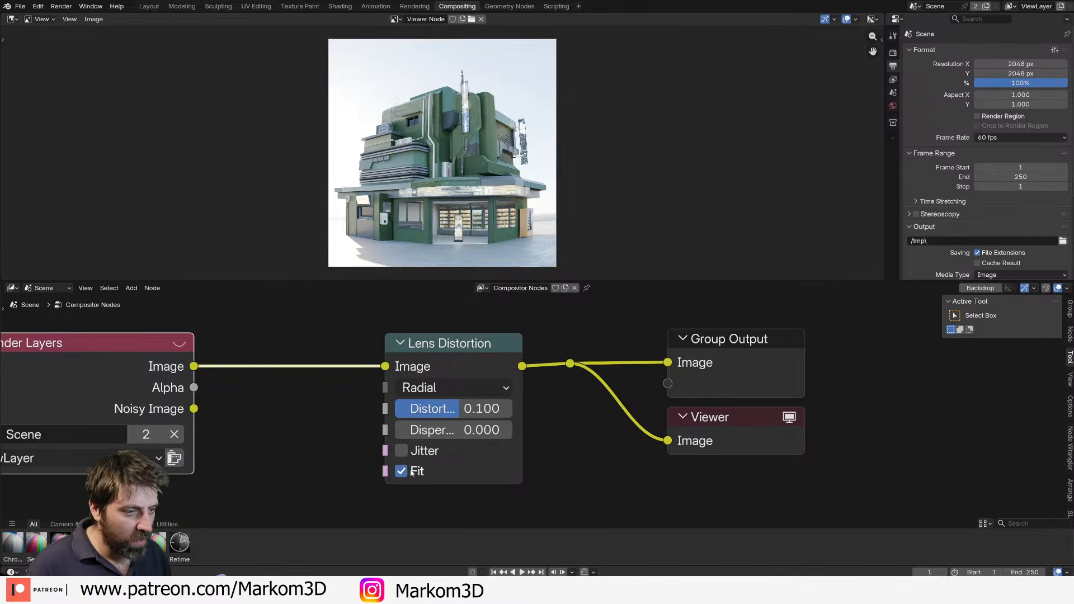
Set the Lens Distortion node's dispersion to 0.1, then reduce it to 0.02.
click(463, 432)
key(BackSpace)
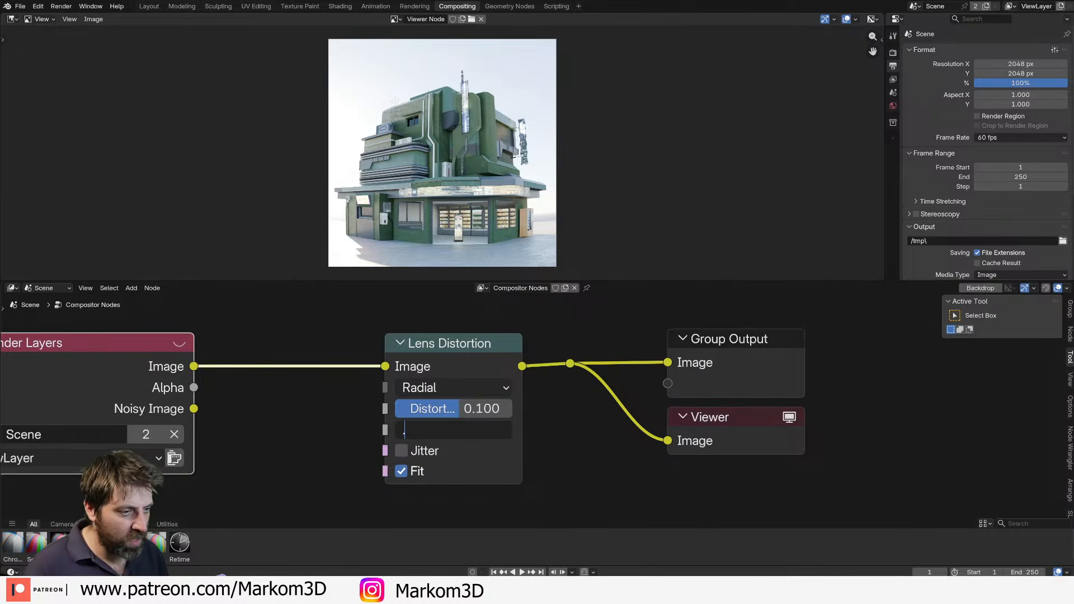
text(.1)
key(Return)
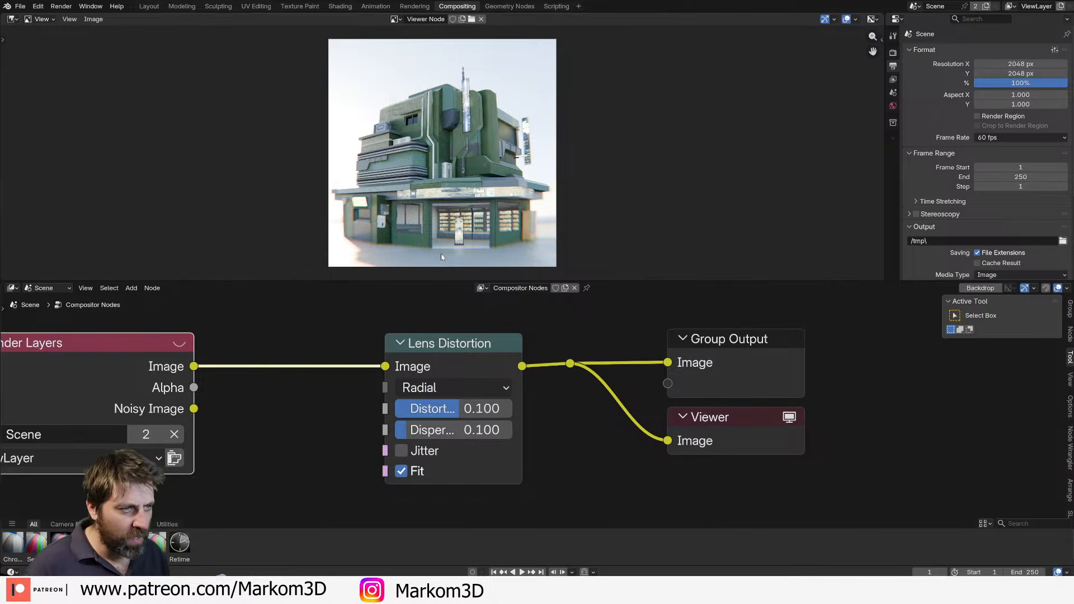
click(448, 432)
text(.02)
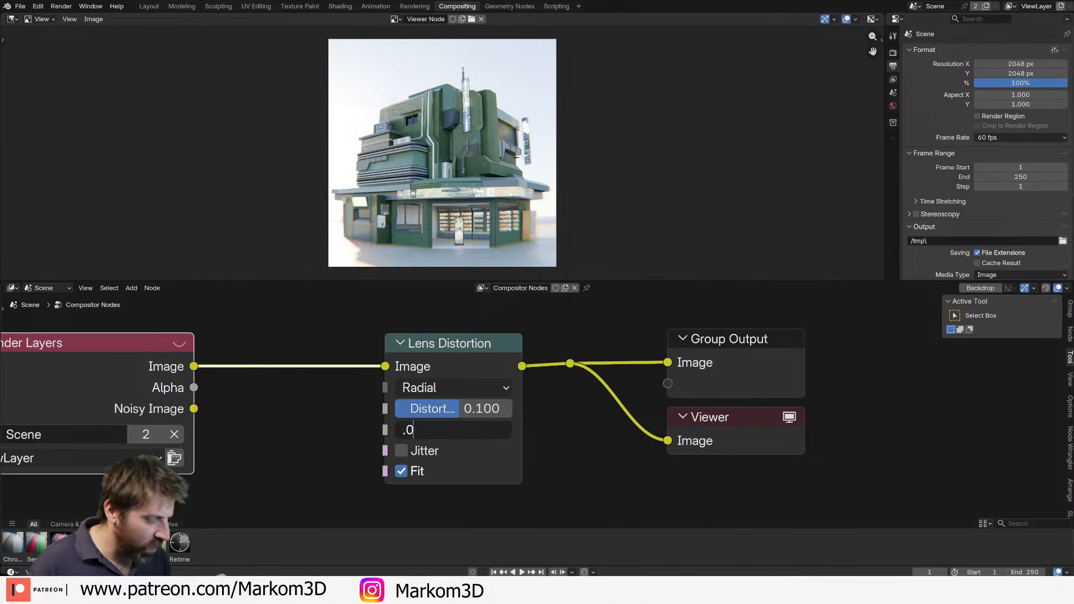
key(Return)
scroll(462, 226, up, 1)
middle_drag(470, 181, 472, 150)
Make room after Render Layers and insert a Glare node on the image link before Lens Distortion.
middle_drag(385, 441, 538, 425)
drag(243, 326, 3, 287)
middle_drag(154, 357, 235, 400)
drag(105, 337, 121, 383)
key(shift+a)
click(245, 382)
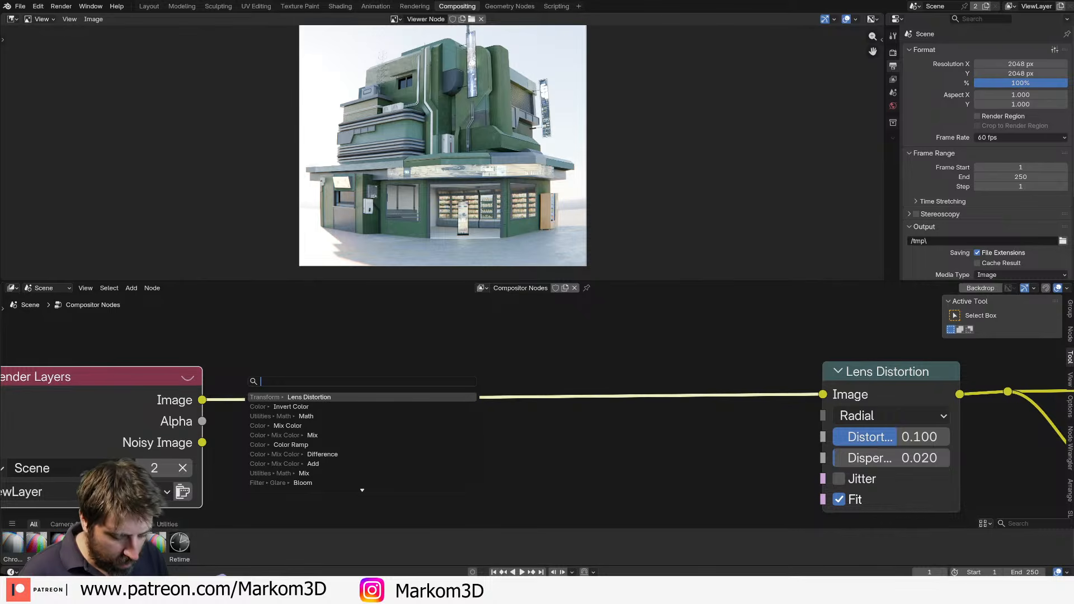
text(glare)
key(Return)
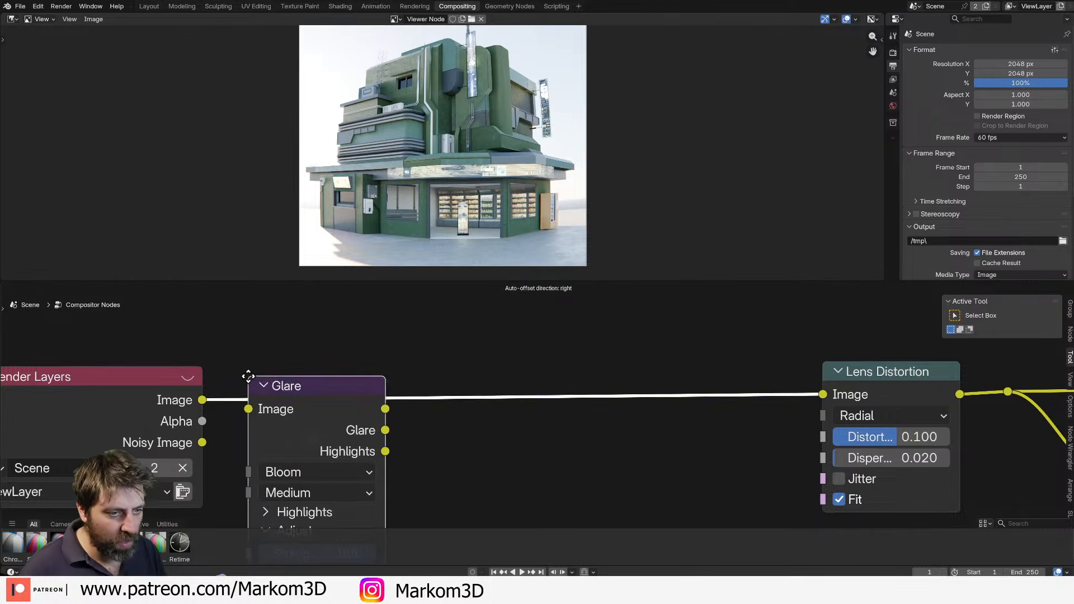
click(332, 374)
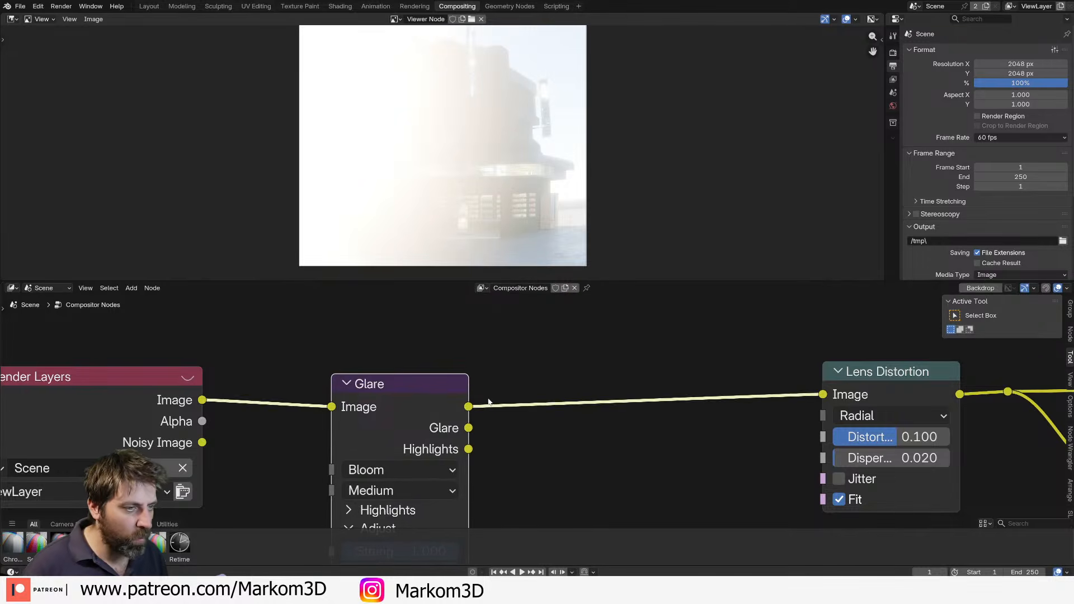
Set the Glare node's strength to 0.1 and saturation to 0.1.
middle_drag(471, 434, 451, 406)
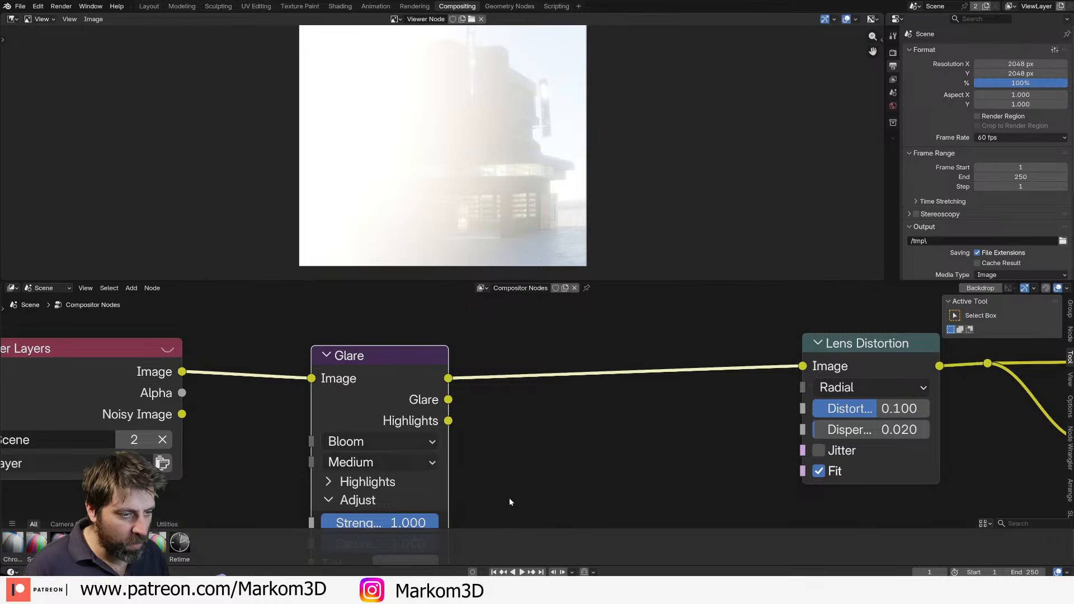
middle_drag(509, 503, 513, 445)
click(383, 464)
text(0.1)
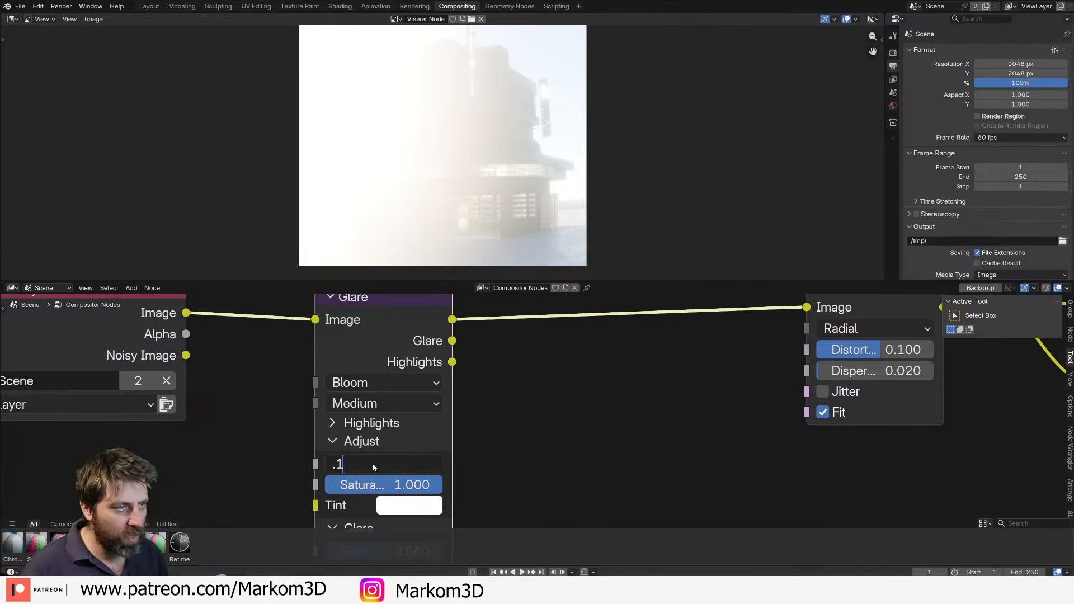
key(Return)
click(383, 485)
text(0.1)
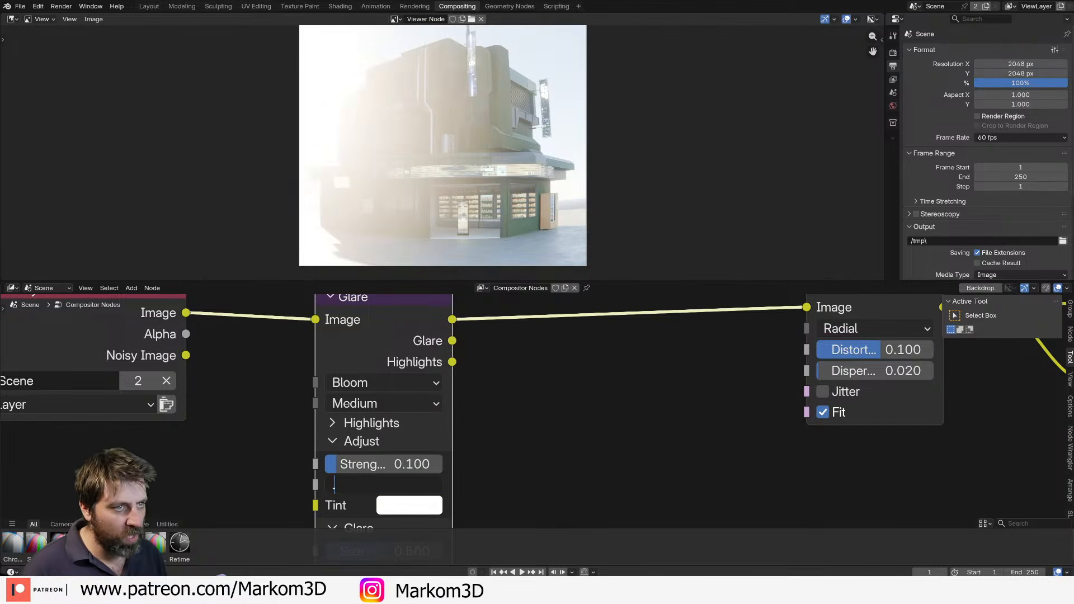
key(Return)
Set the Glare node's bloom size to 0.02.
middle_drag(358, 493, 379, 454)
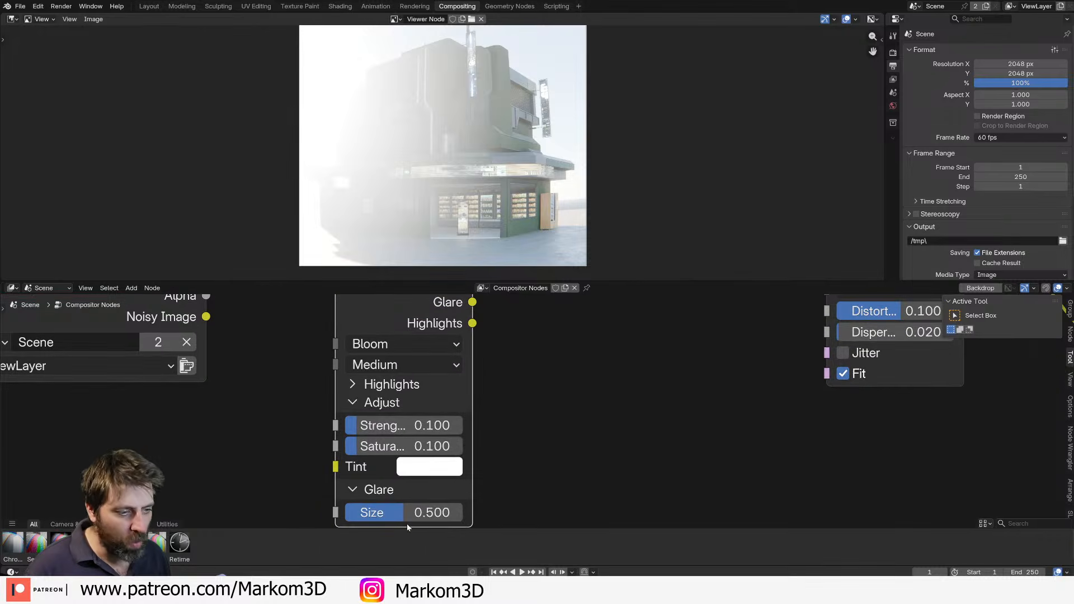
click(350, 490)
click(351, 490)
click(403, 512)
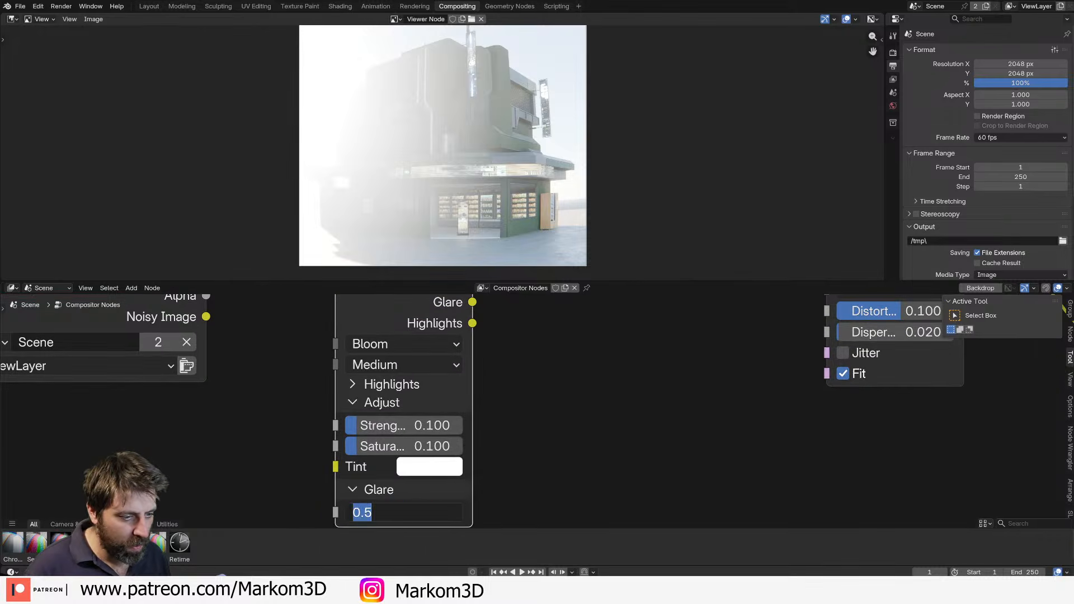
key(BackSpace)
text(0.02)
key(Return)
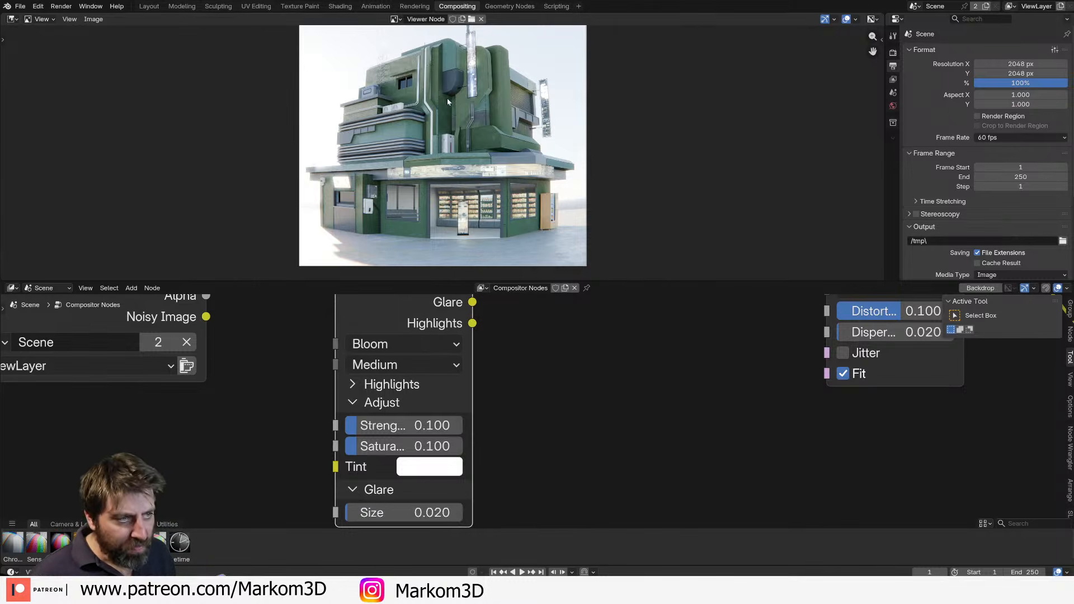
Set the Glare node's quality to High.
key(Home)
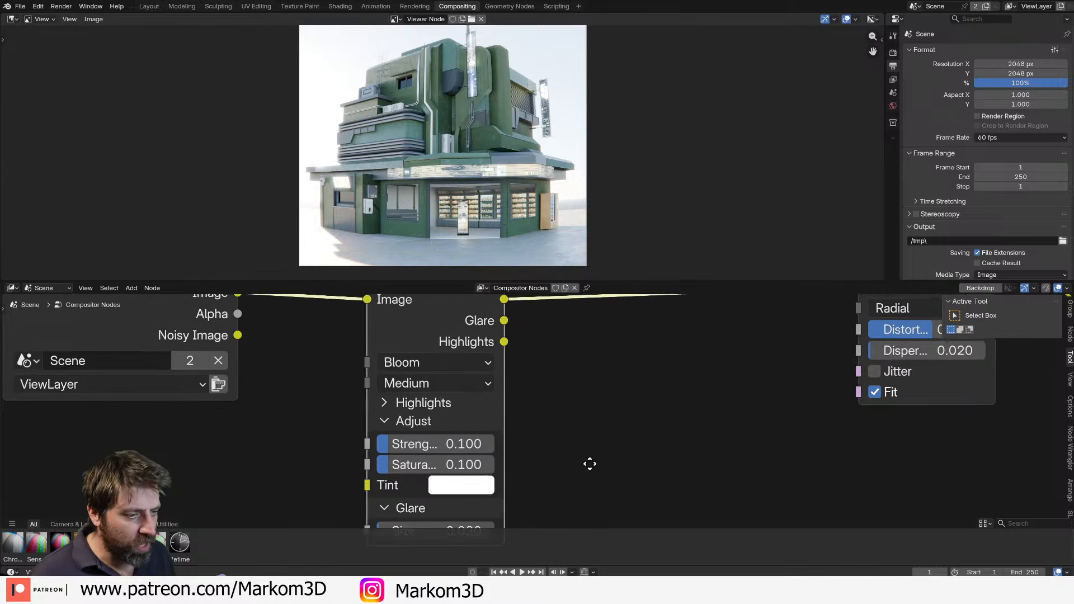
click(457, 419)
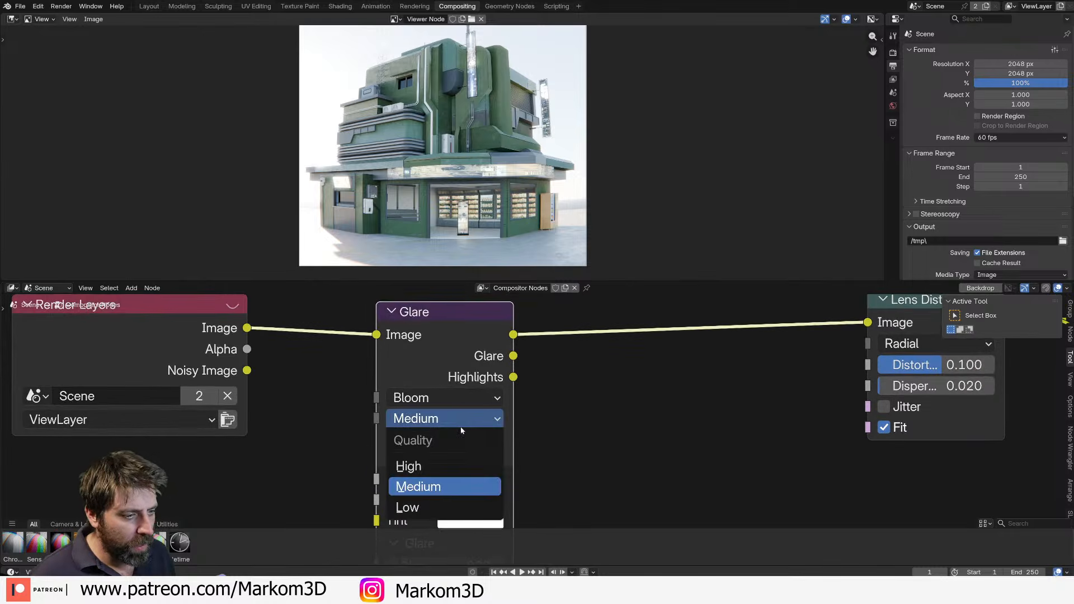
click(455, 465)
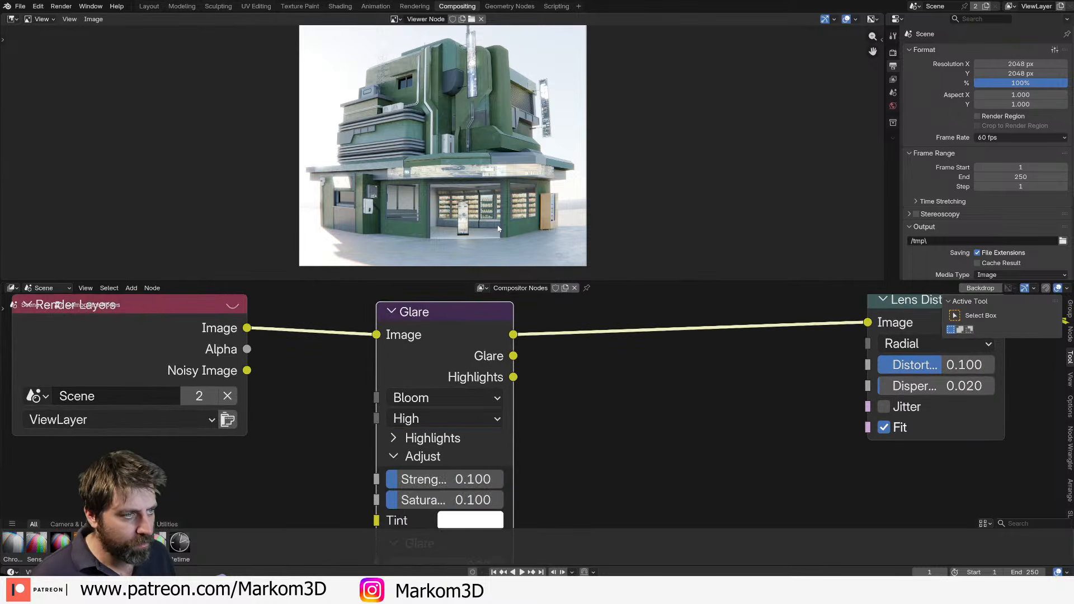
scroll(482, 177, down, 1)
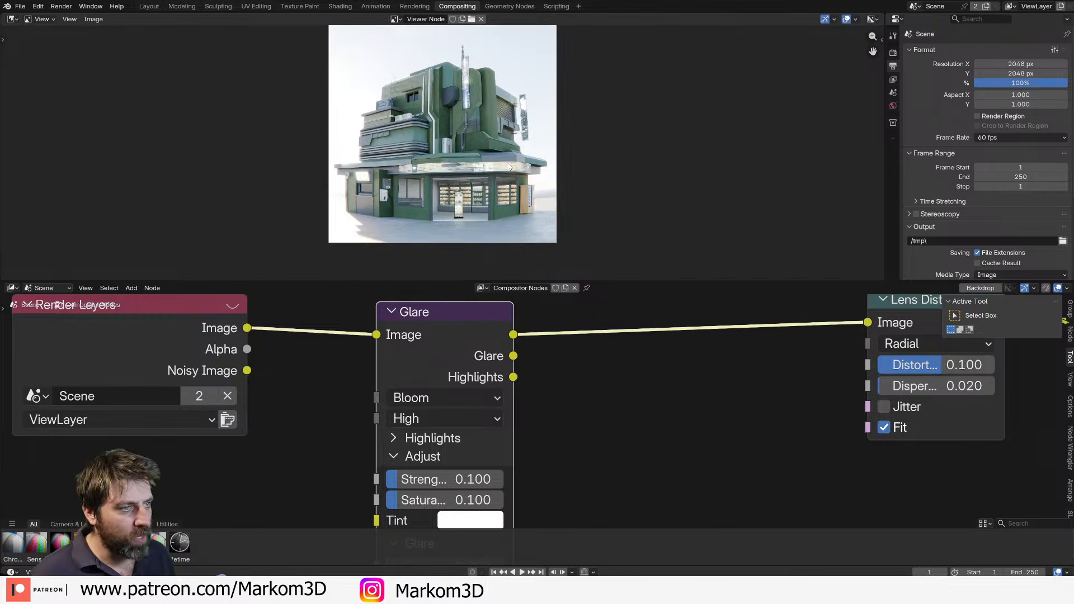
Save the composited viewer image as test1.png in the 151_SciiStreetBuilding folder.
click(93, 19)
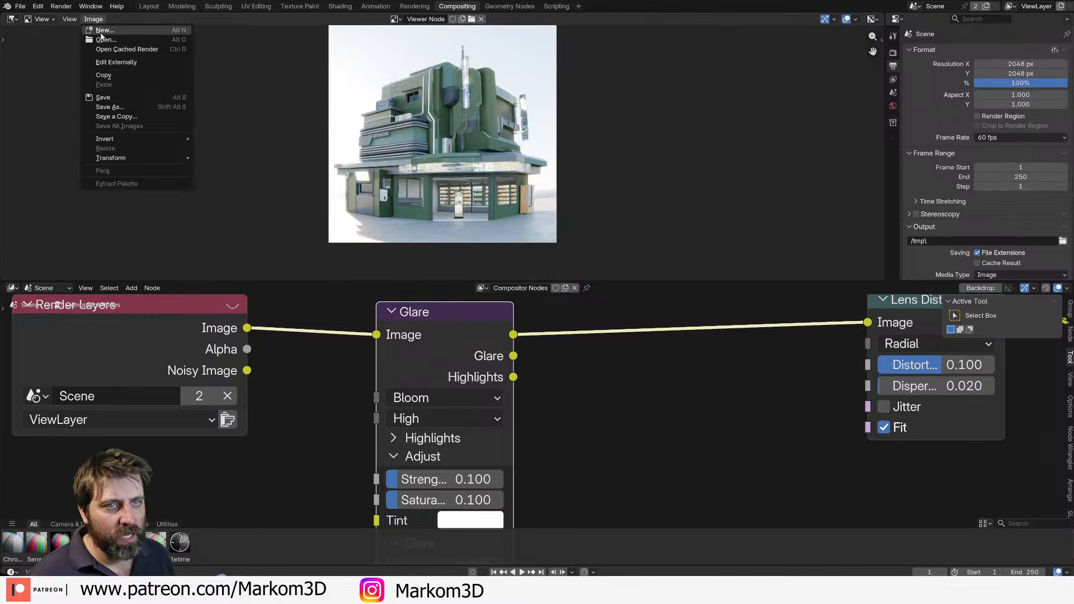
click(106, 110)
click(387, 345)
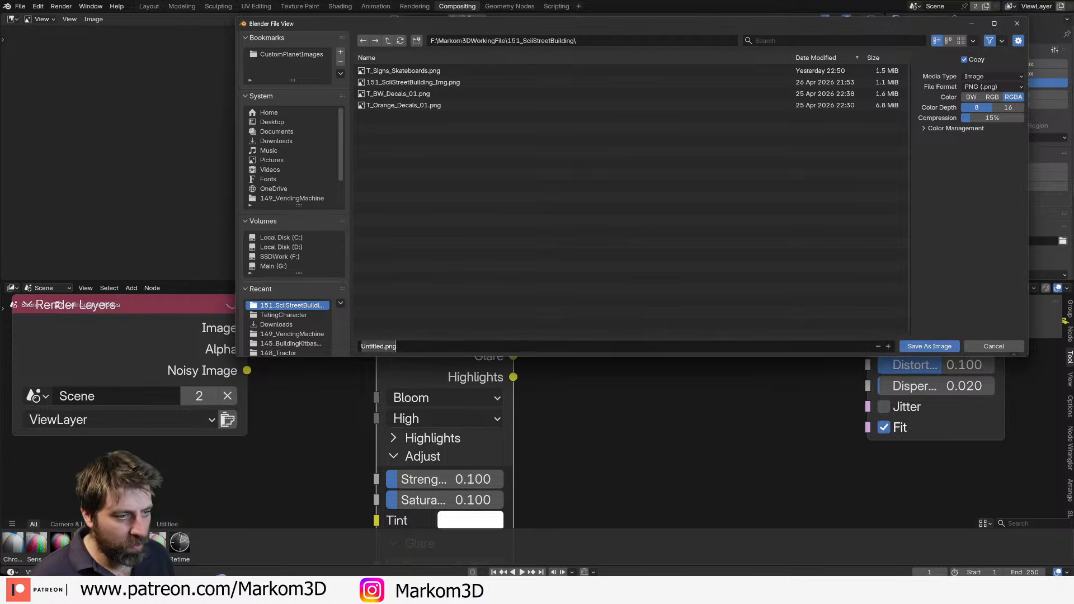
text(test1)
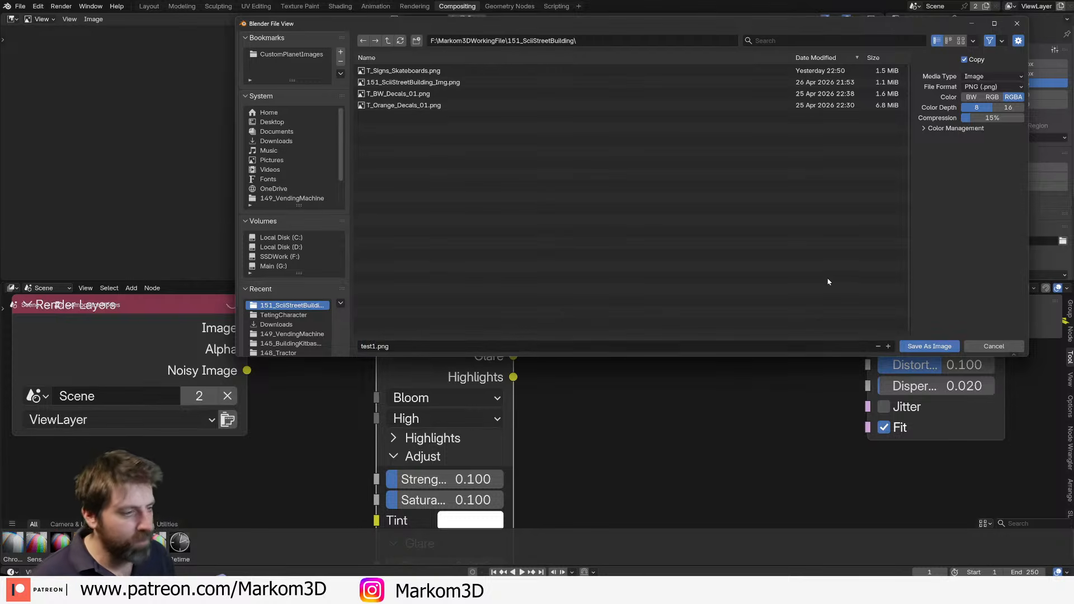
click(930, 346)
Set the world Sky Texture's sun elevation to -2° for a dusk scene.
click(893, 107)
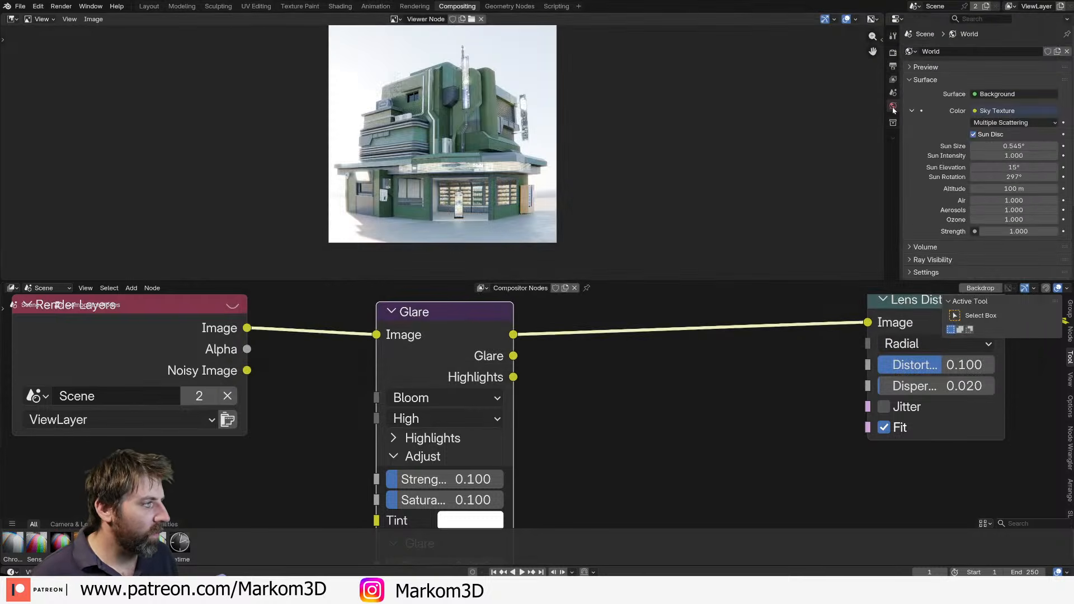
double_click(984, 167)
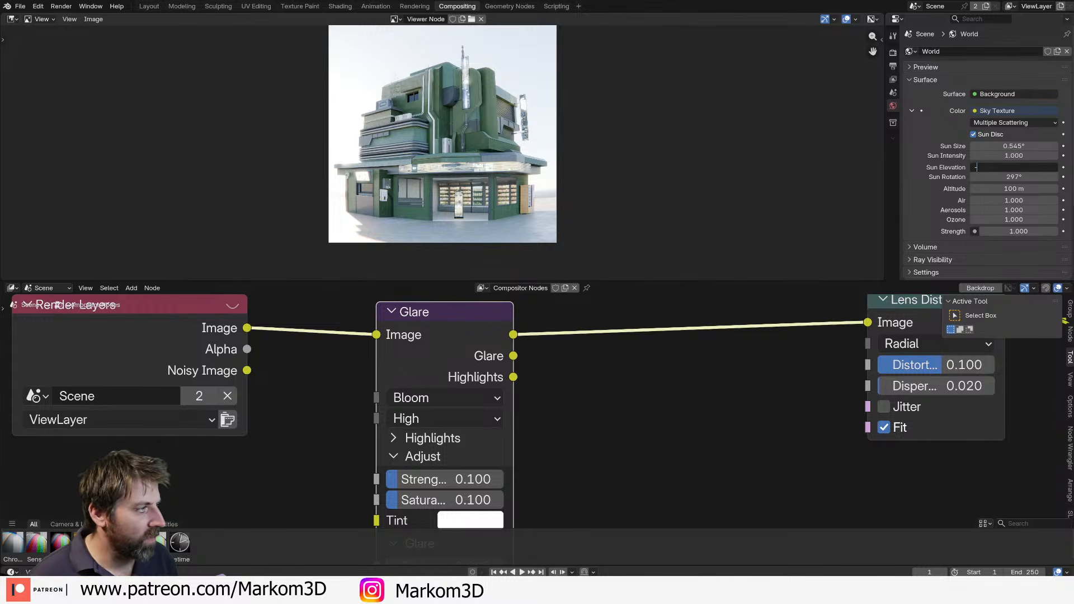
text(-2)
key(Return)
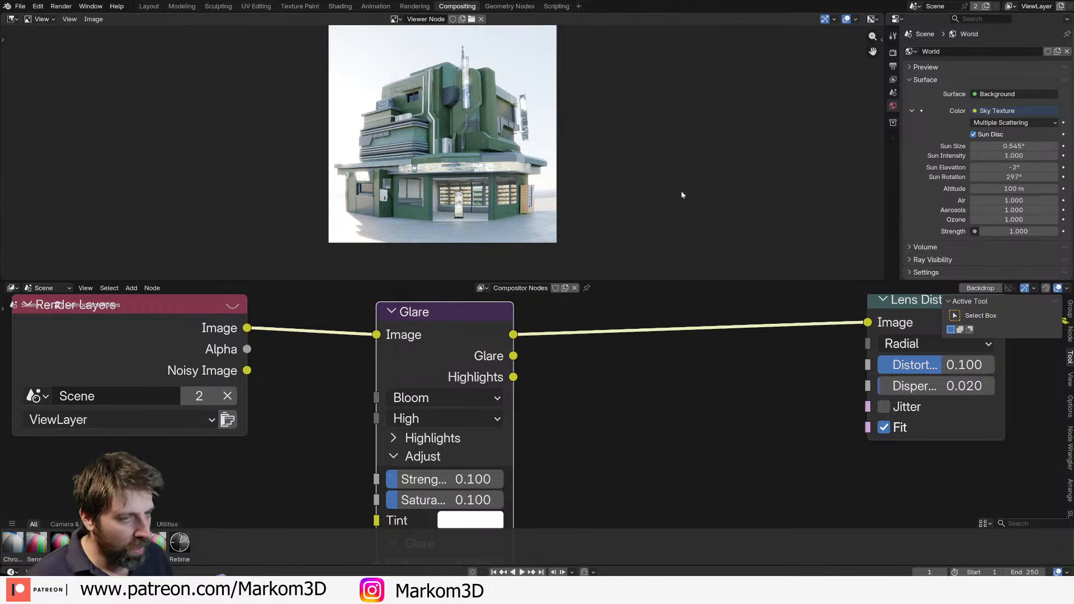
Render the dusk still, inspect it, close the render window and examine the composited result up close.
key(F12)
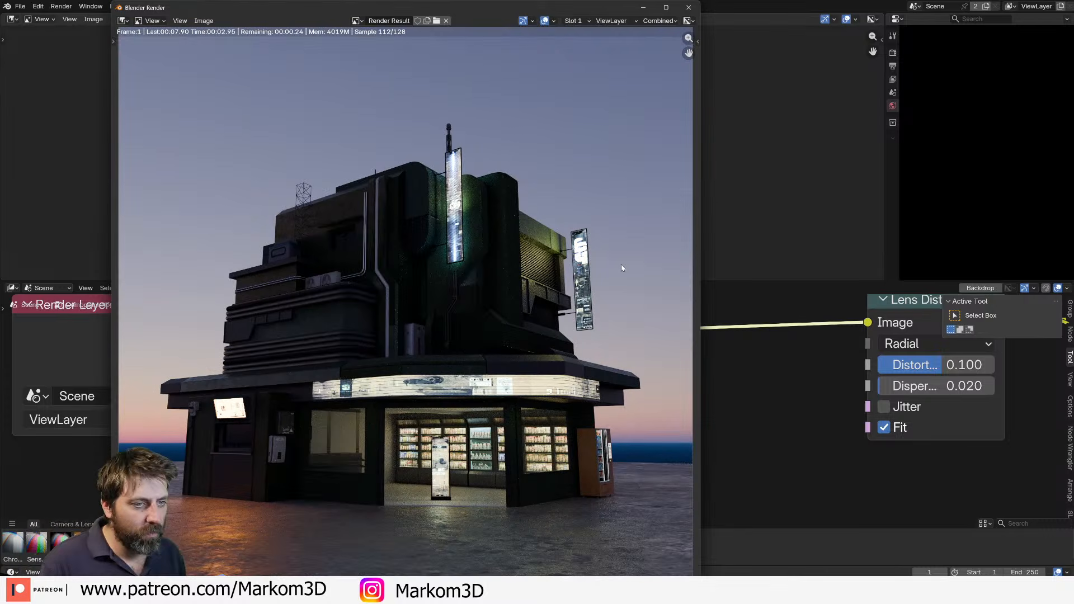
scroll(407, 316, down, 2)
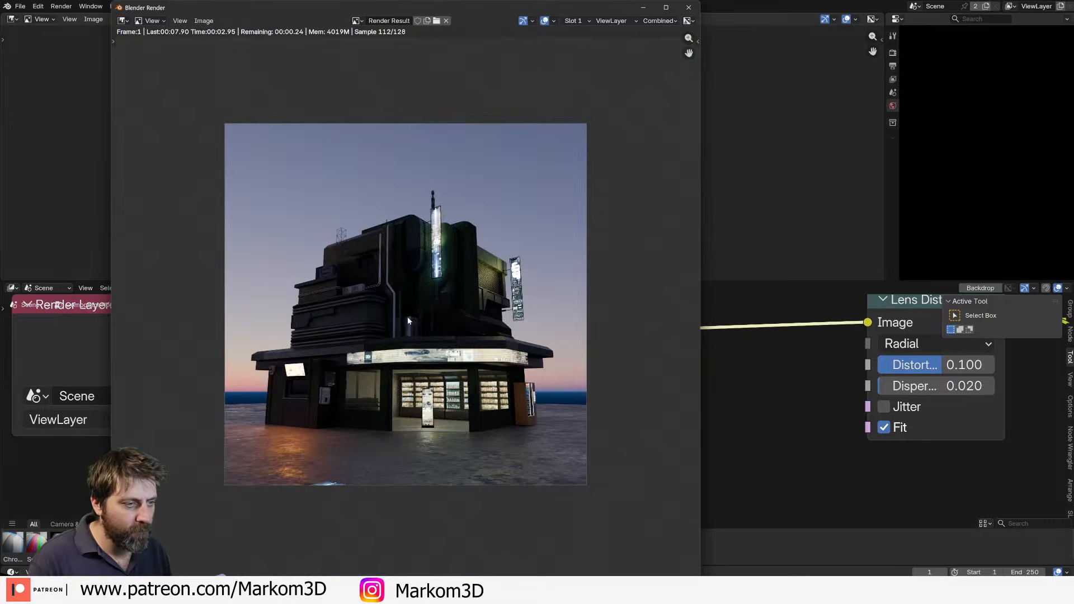
scroll(408, 317, up, 1)
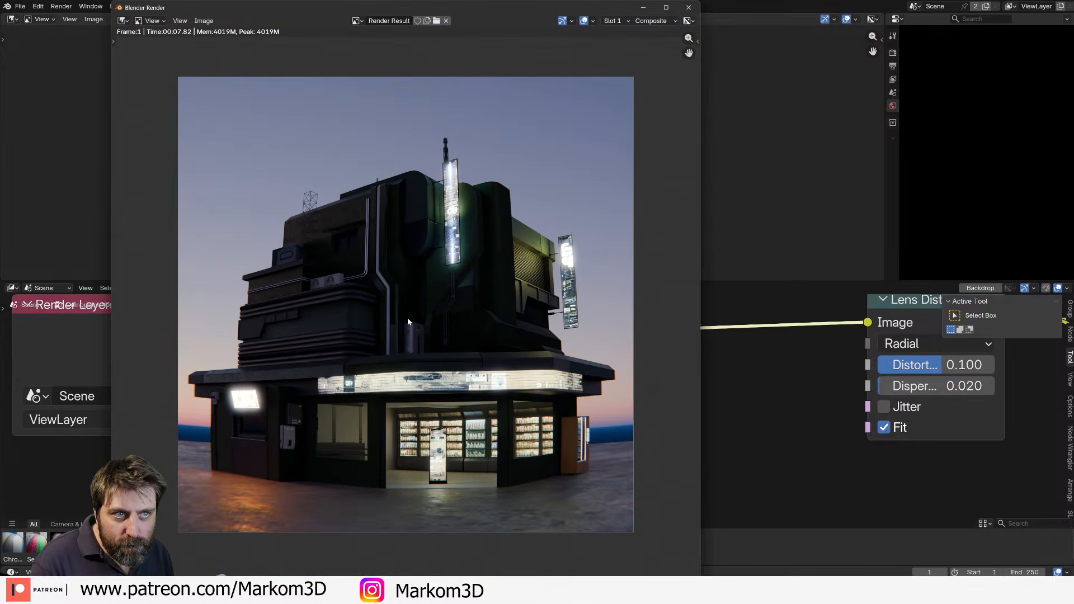
click(688, 7)
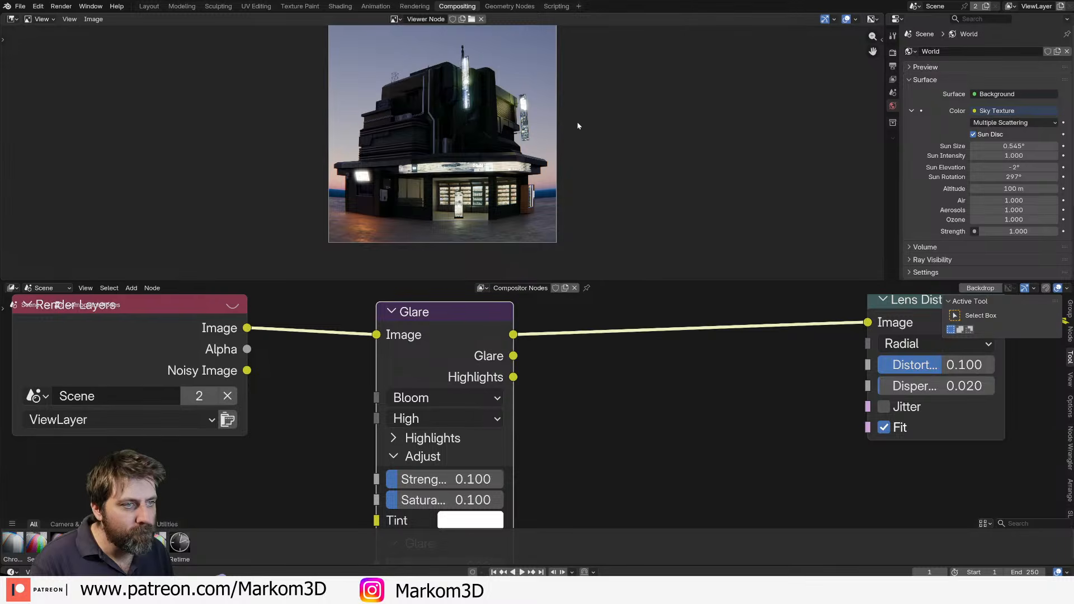
scroll(439, 170, up, 2)
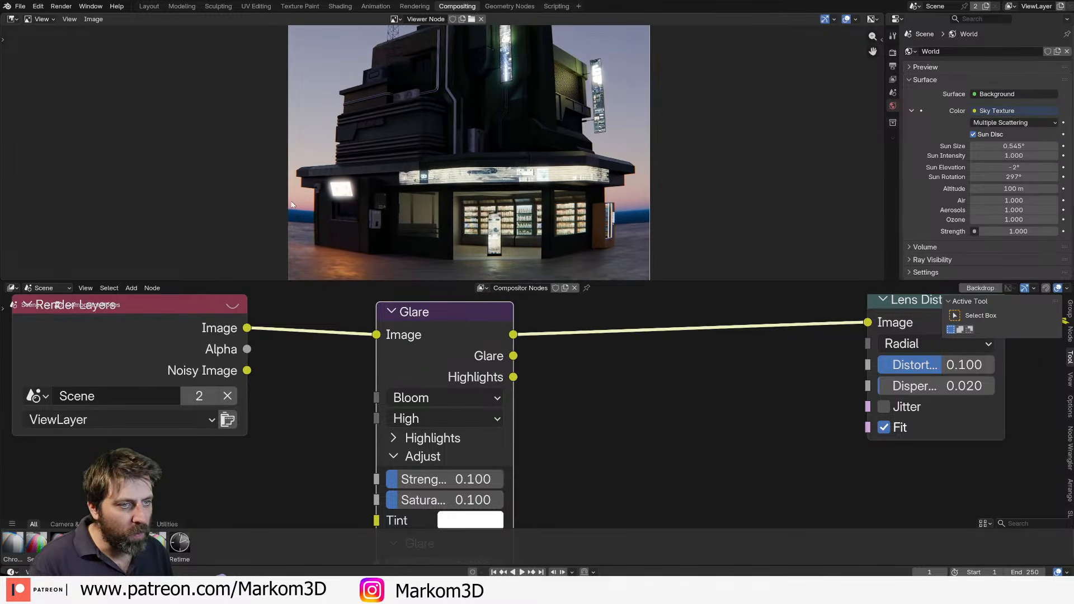
Set the Glare node's Strength to 0.02.
middle_drag(522, 406, 528, 324)
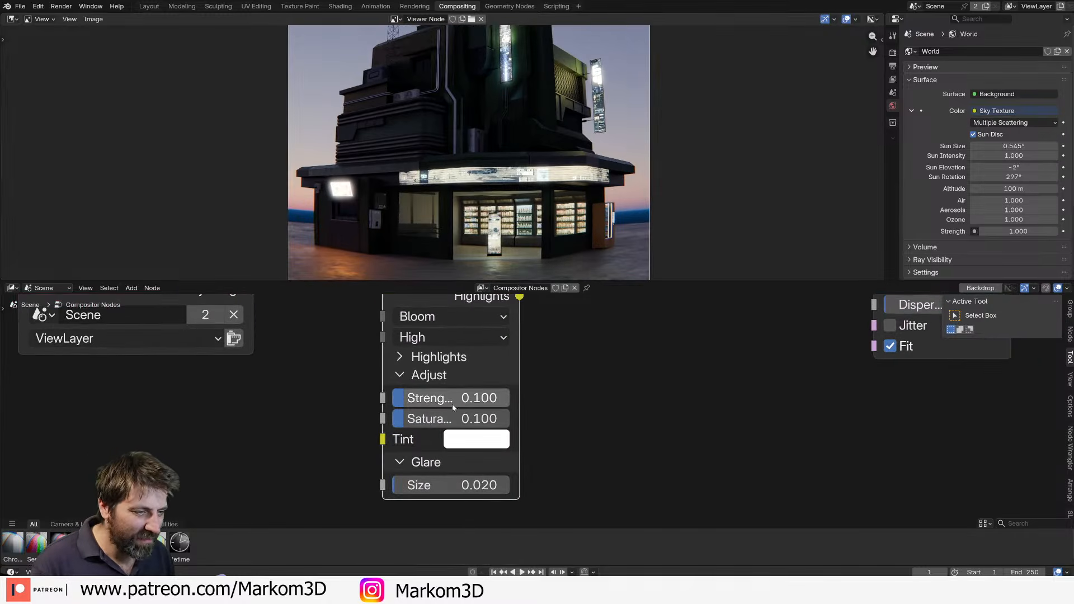
click(453, 405)
text(.02)
key(Return)
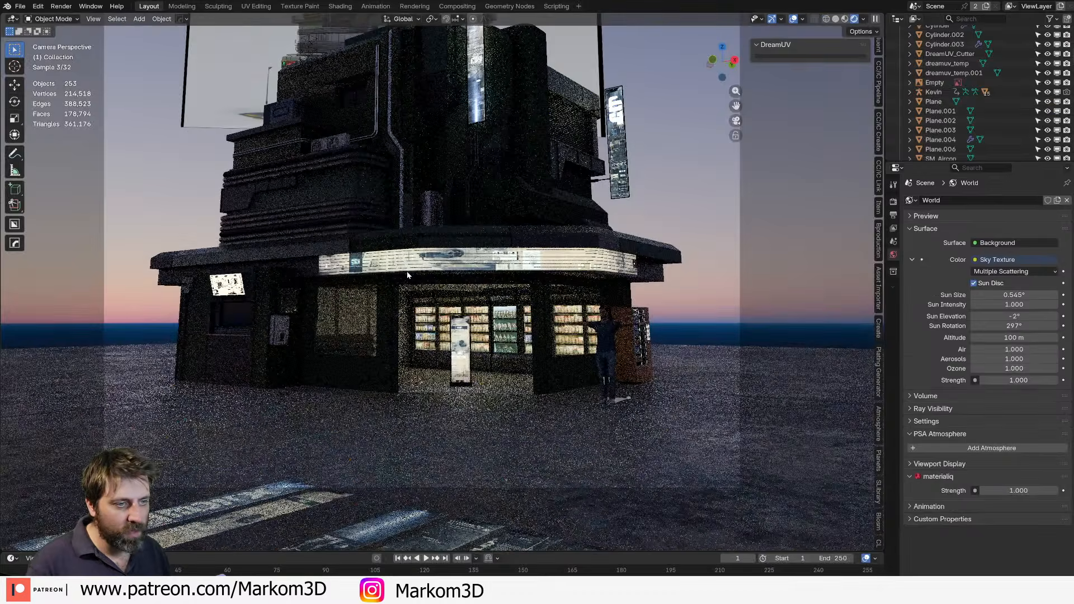
Add an area light to the scene and rotate it 180° about the X axis so it shines upwards.
middle_drag(408, 275, 349, 366)
key(shift+a)
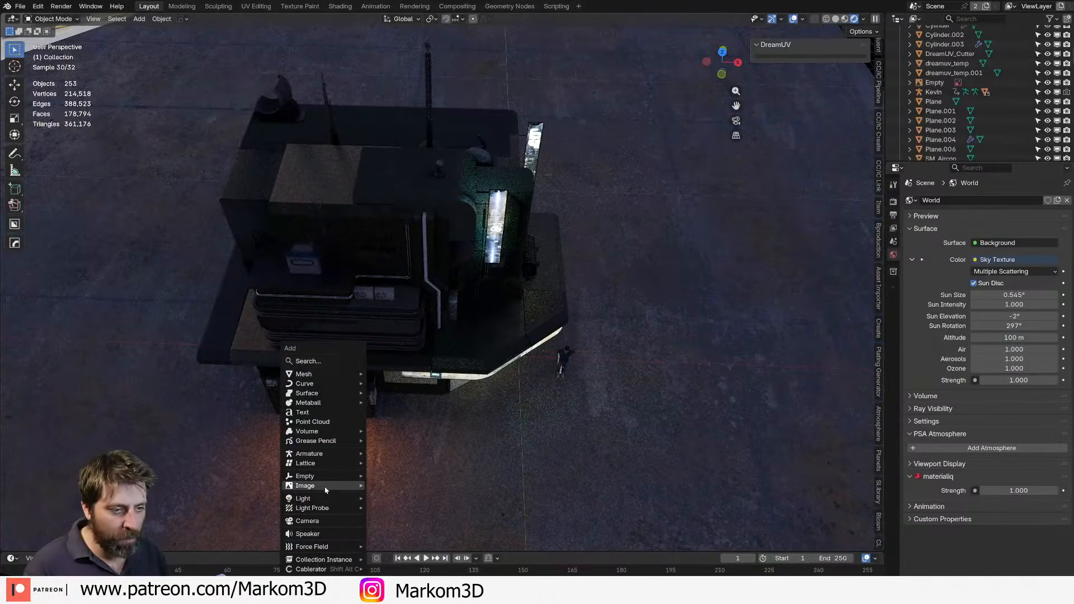
mouse_move(332, 500)
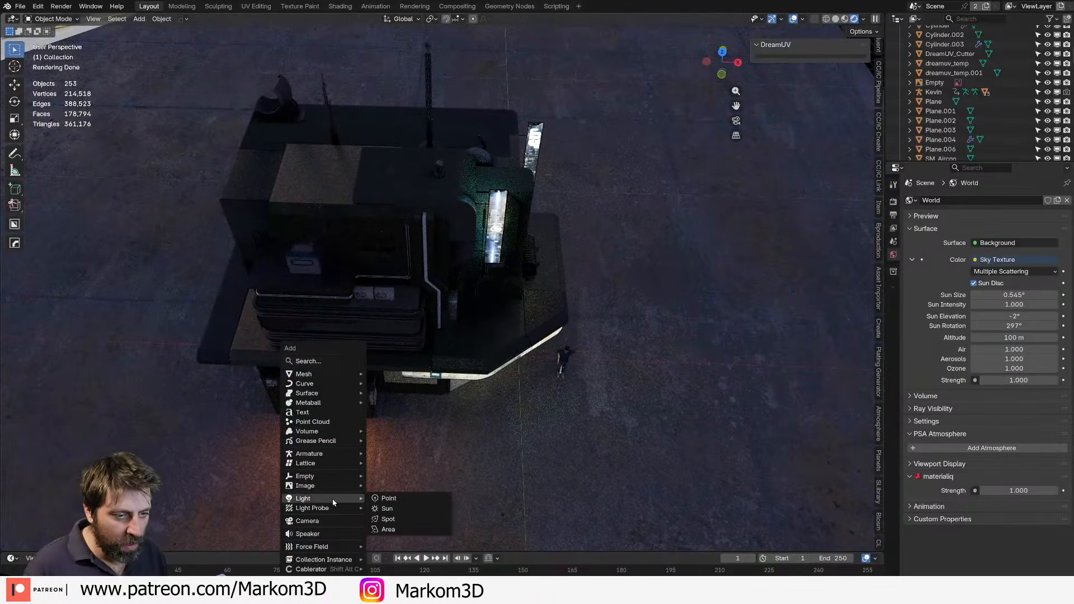
click(399, 530)
middle_drag(408, 427, 376, 360)
text(r)
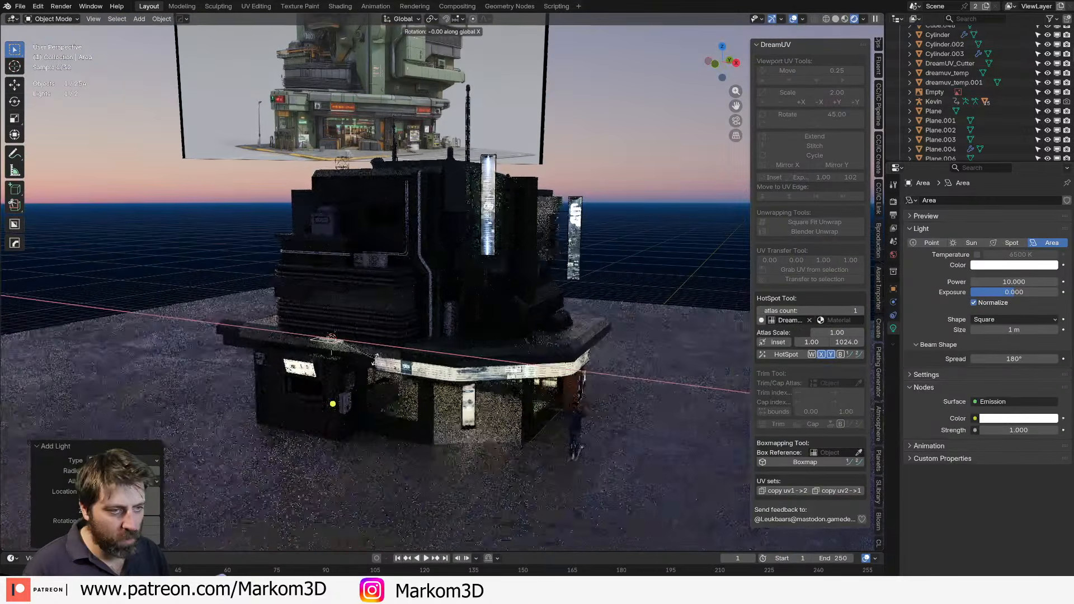
text(x180)
key(Return)
In the side view, move the area light up in front of the upper facade, tilt it toward the wall and resize it.
key(KP_3)
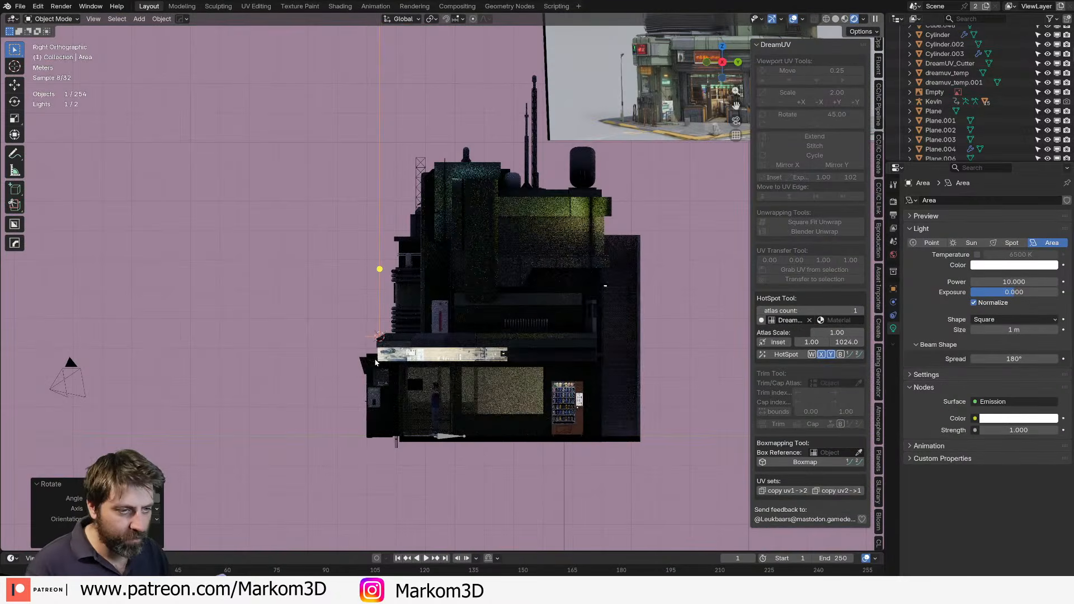
key(g)
click(447, 236)
key(r)
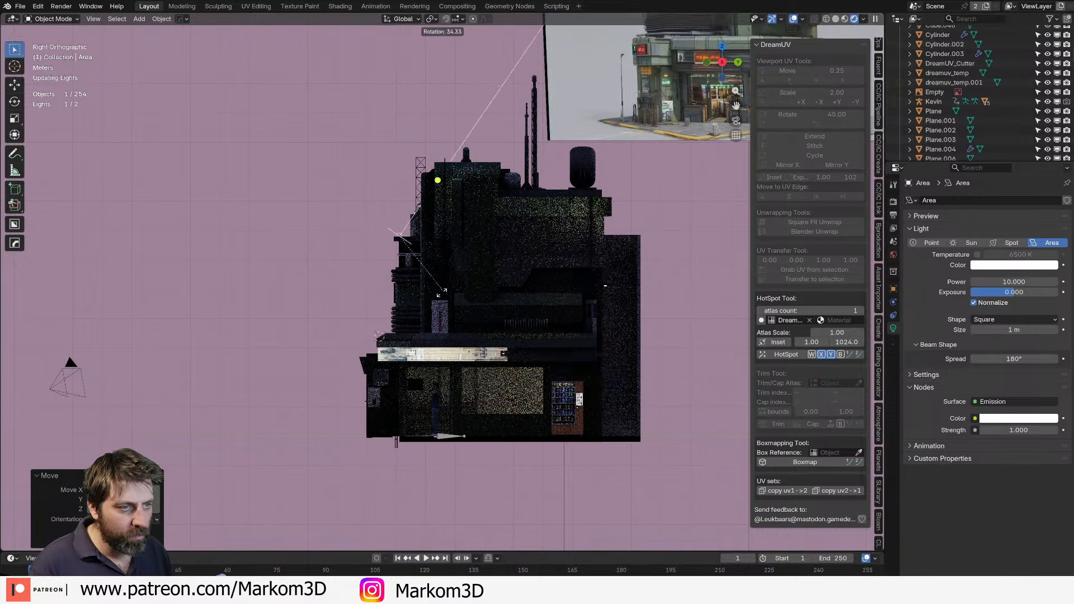
click(438, 284)
key(g)
click(440, 280)
key(s)
click(425, 253)
In the front view, shift the area light to the far side of the upper facade, beside the small roof unit.
middle_drag(428, 255, 527, 271)
key(KP_3)
key(KP_1)
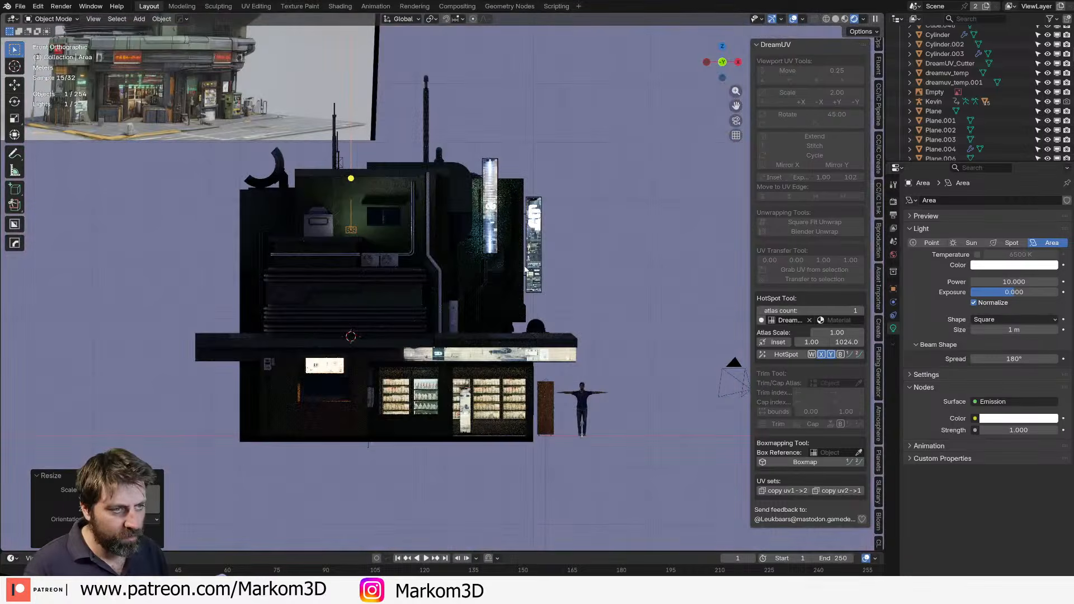
scroll(475, 338, up, 4)
key(g)
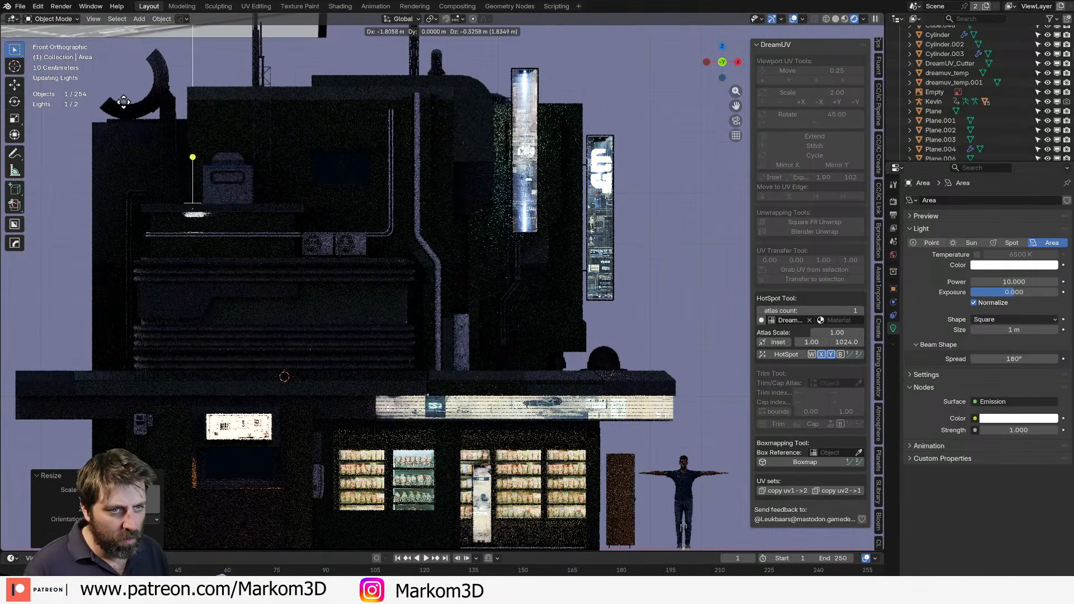
click(115, 96)
Duplicate the area light in place and set a linked copy between the roof unit and the upper window.
key(shift+d)
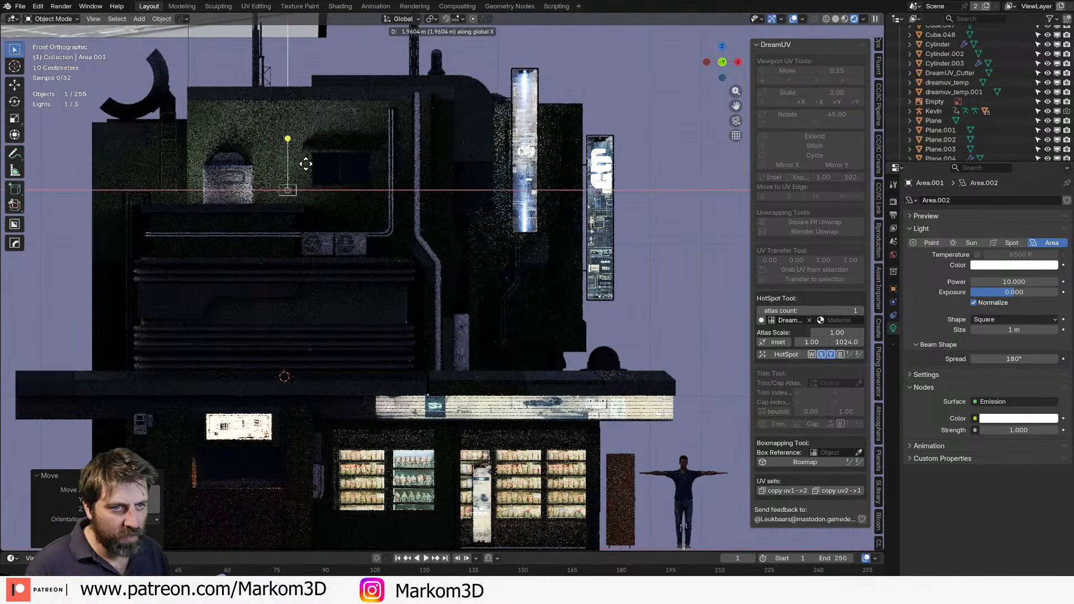
right_click(262, 168)
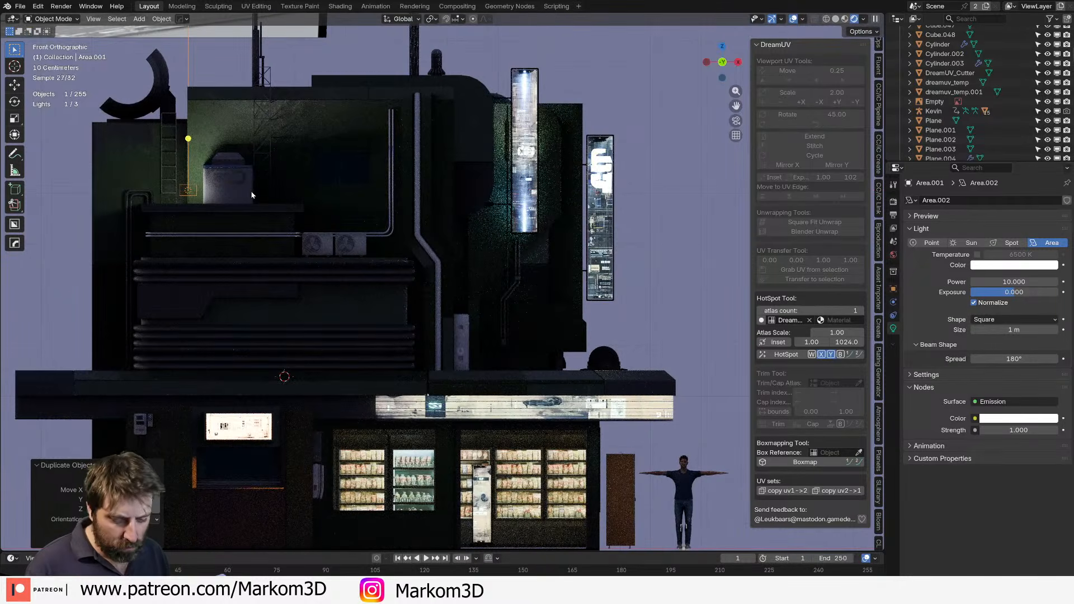
key(shift+d)
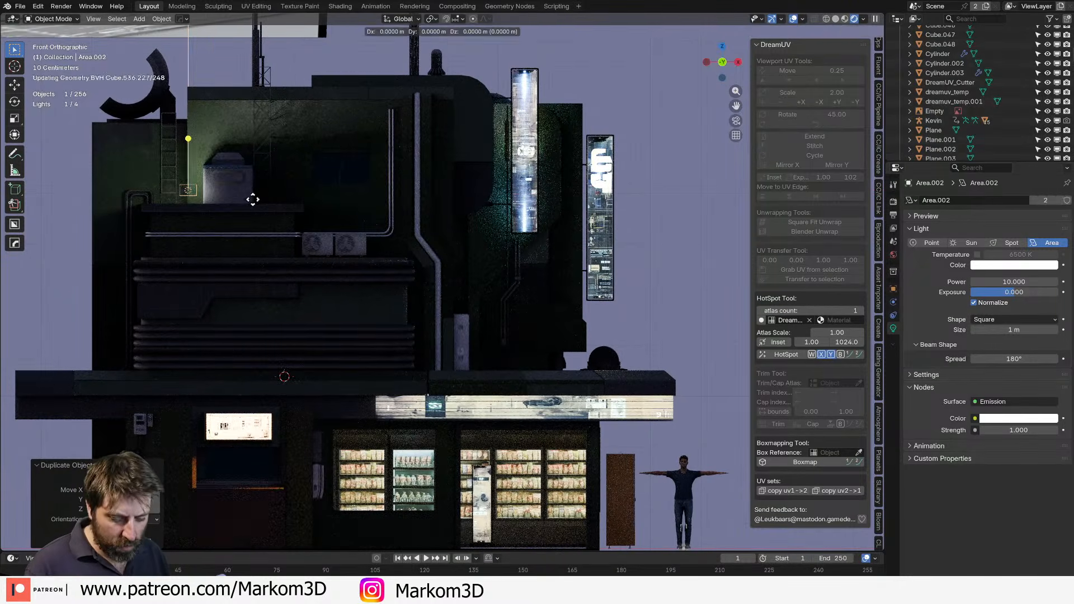
click(349, 216)
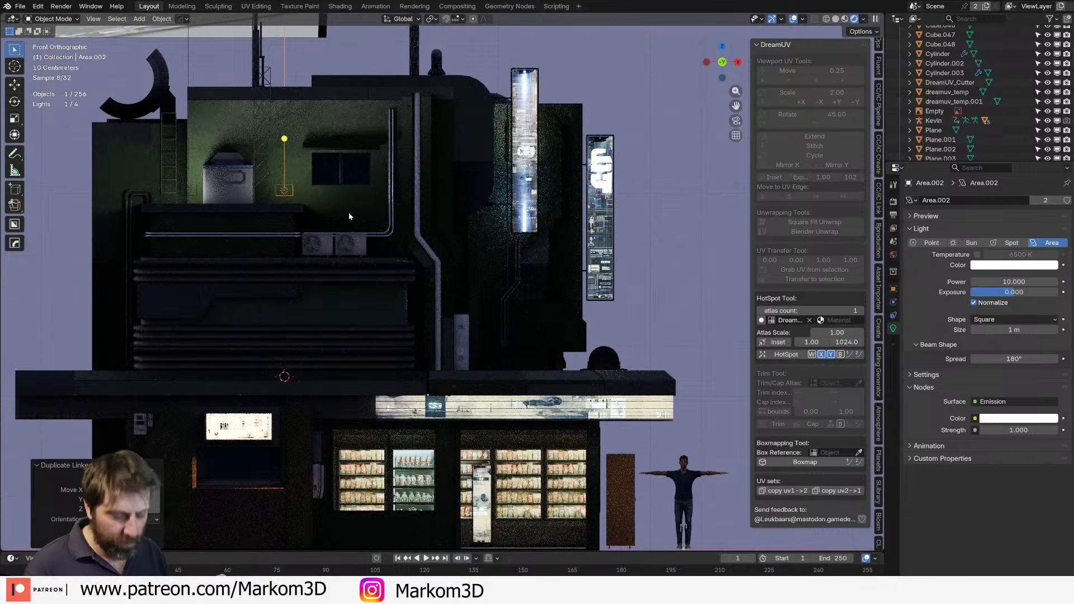
Place another linked area light just above the canopy near the vertical pipe and tilt it about the X axis.
key(shift+d)
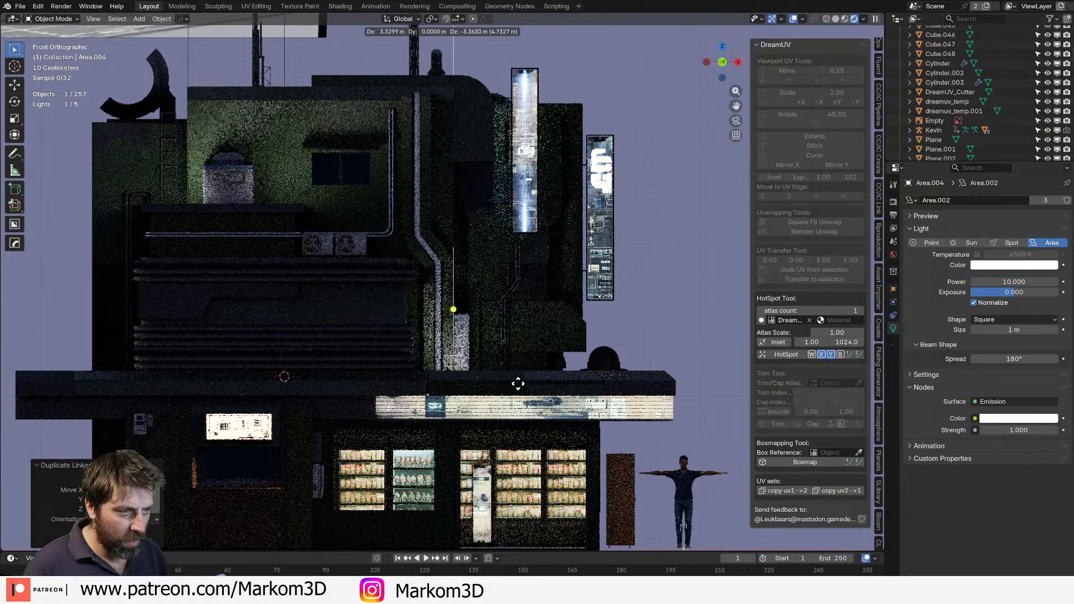
click(521, 389)
key(r)
key(x)
click(531, 368)
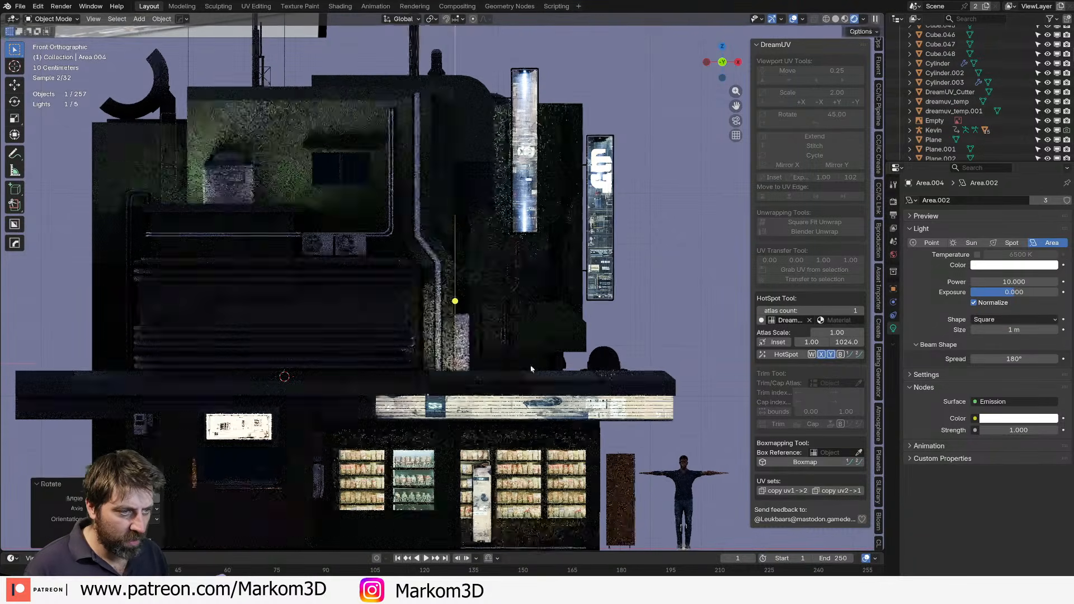
middle_drag(530, 368, 458, 351)
In the top view, place a linked area light copy at the canopy's angled corner and rotate it to face the building.
key(KP_7)
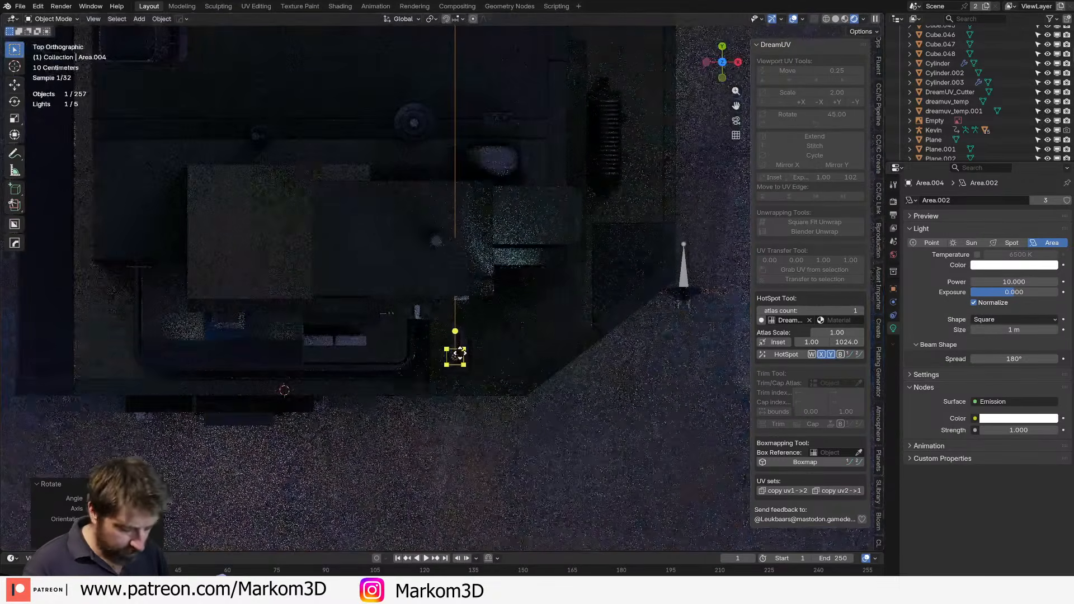
key(shift+d)
click(636, 336)
key(r)
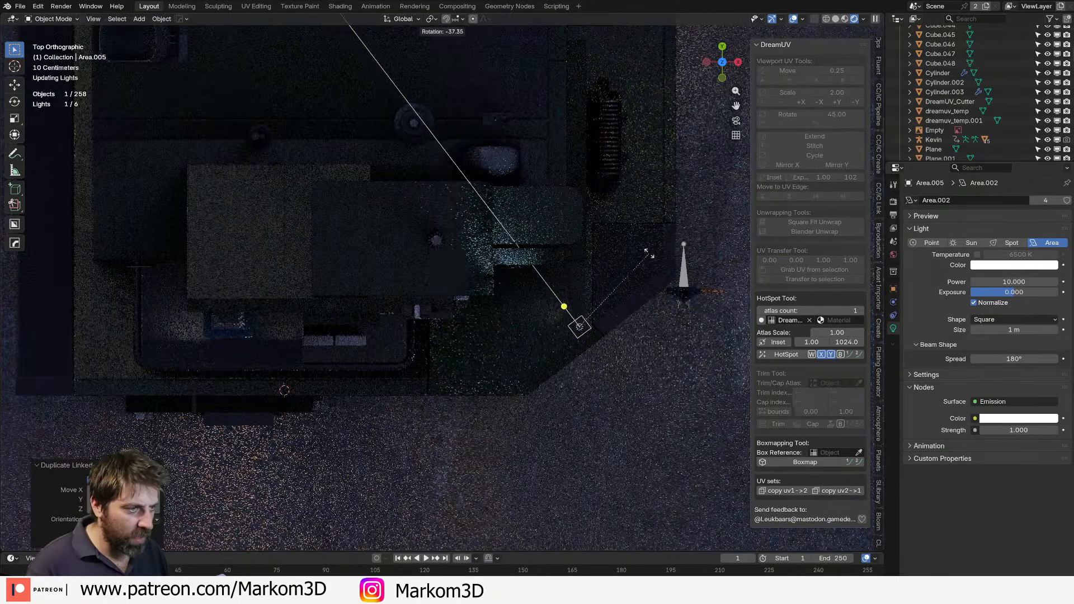
click(668, 350)
Place a linked area light copy on the canopy's side edge just past the angled corner and turn it toward the side wall.
key(alt+d)
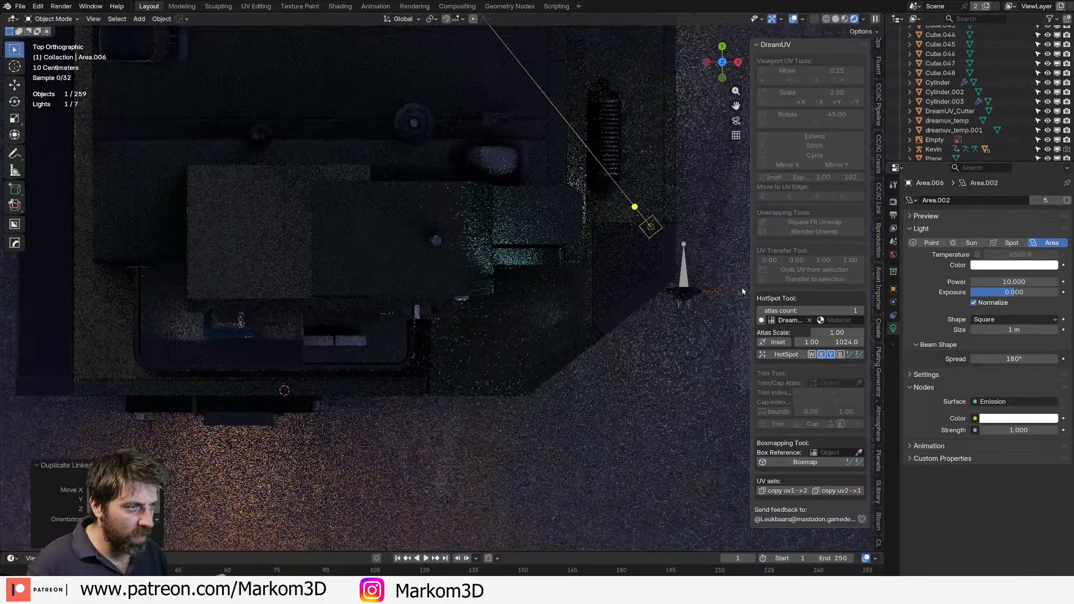
click(673, 240)
key(t)
key(r)
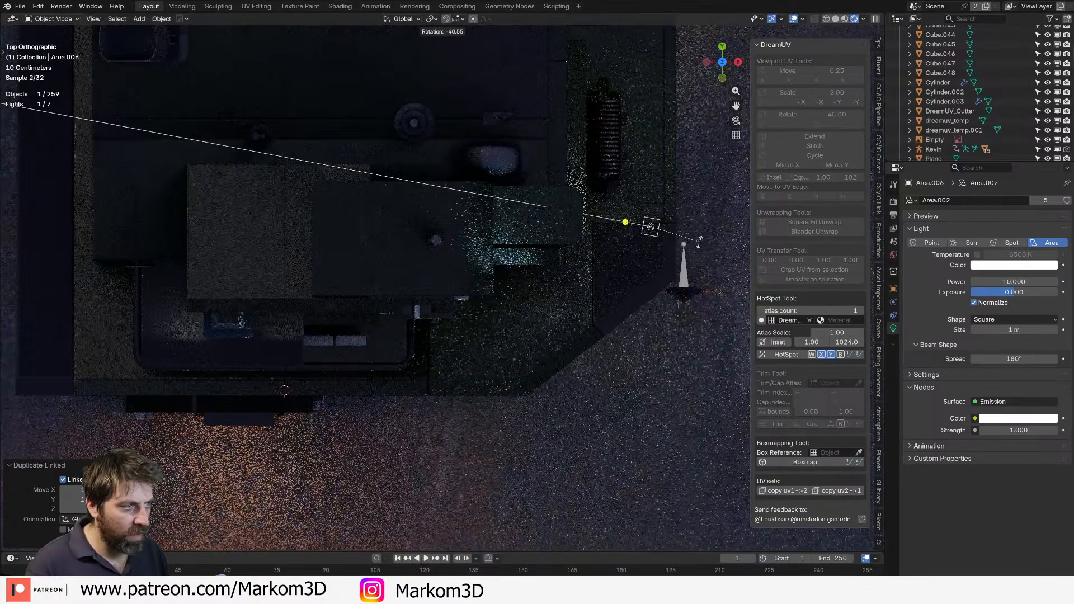
click(678, 299)
Place one more linked area light copy farther back along the building's side and adjust its rotation toward the wall.
key(alt+d)
click(680, 166)
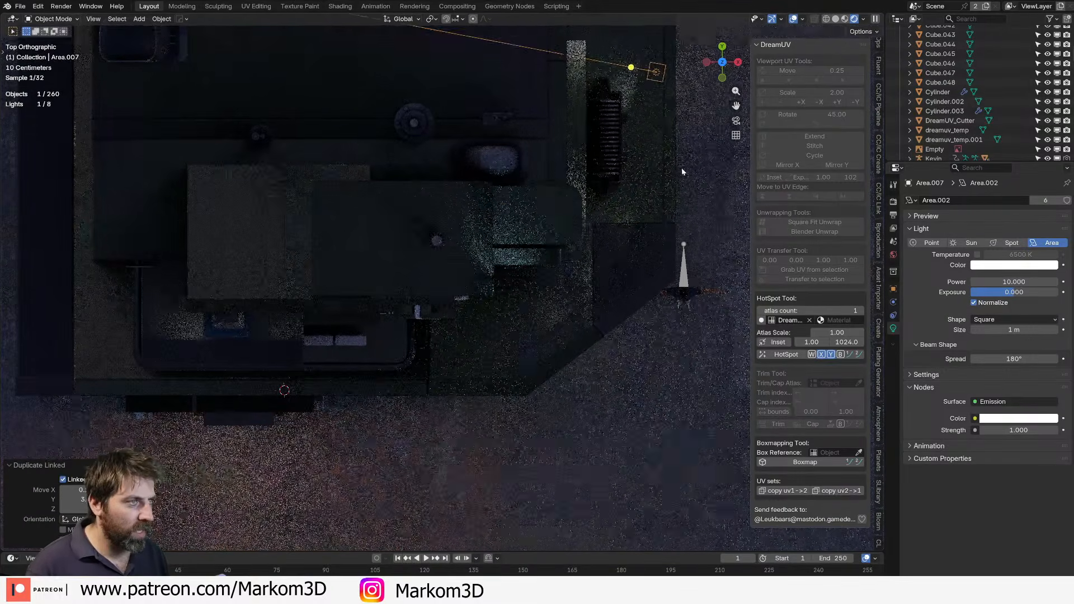
key(r)
click(696, 129)
Render the dusk scene with the added facade lights from the camera and inspect the image.
middle_drag(619, 257, 589, 165)
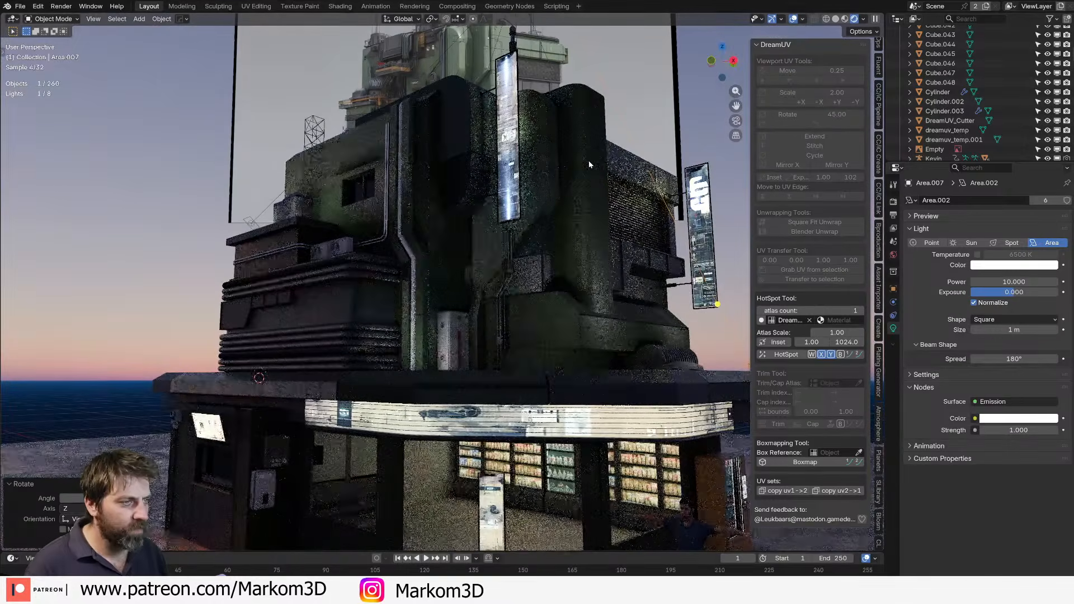
key(KP_0)
key(F12)
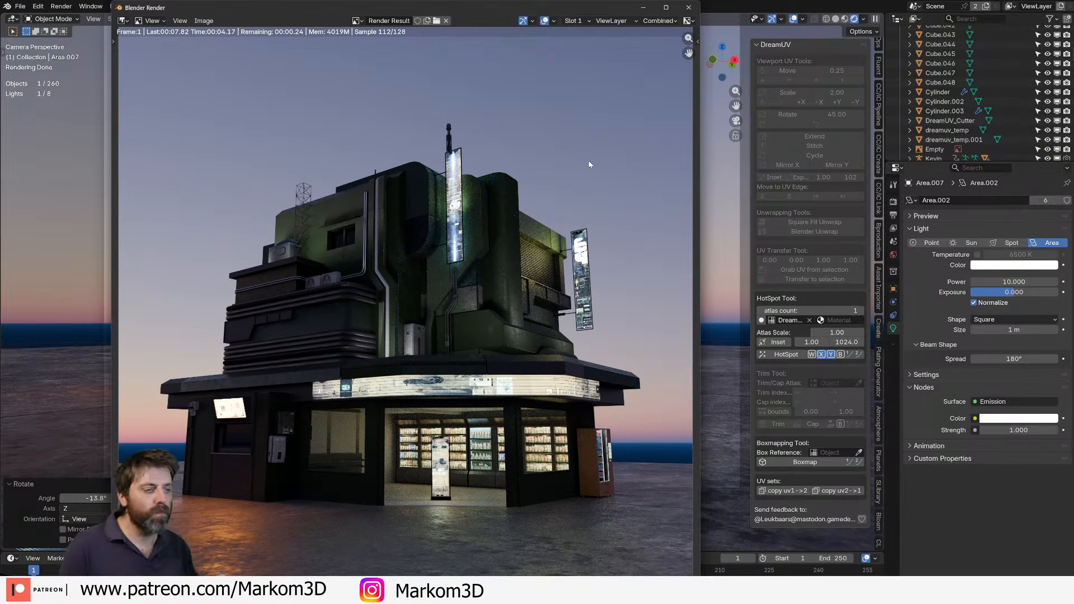
middle_drag(502, 284, 516, 202)
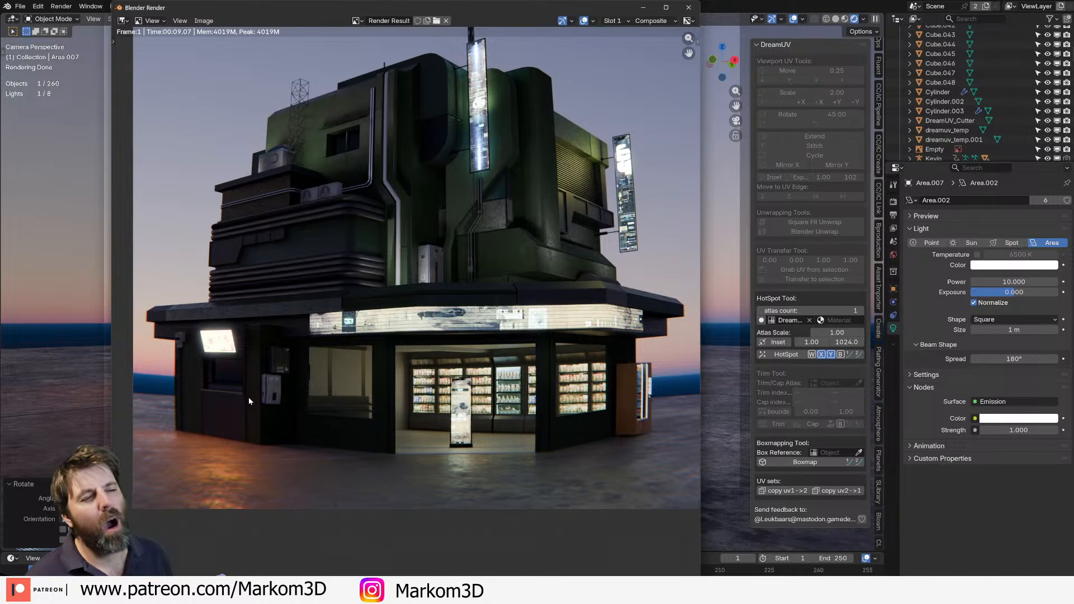
Save the rendered dusk image as test2.png in the 151_SciiStreetBuilding folder.
click(208, 20)
click(224, 106)
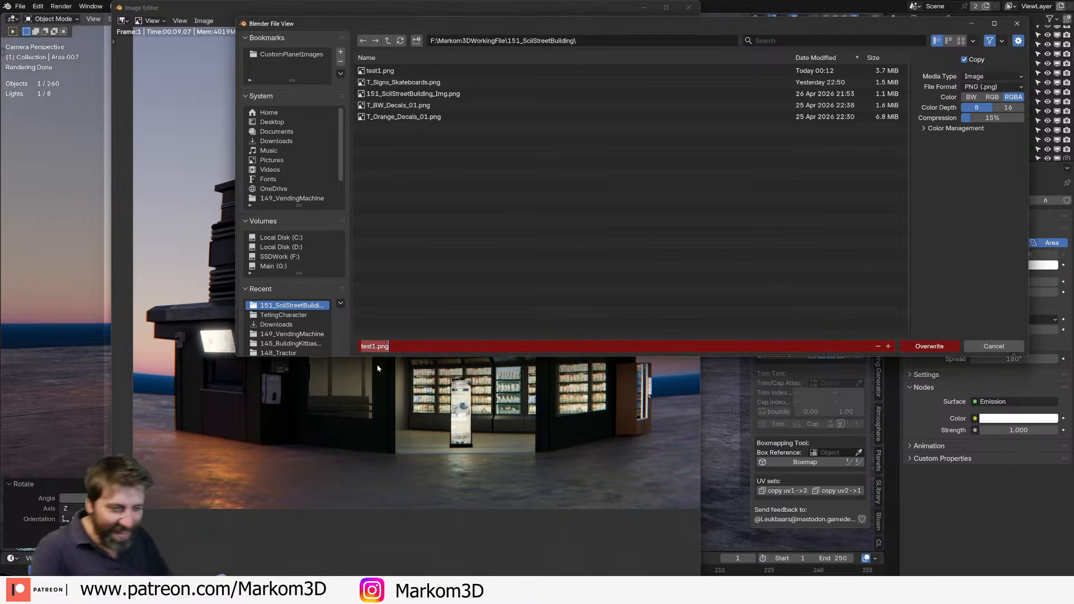
key(Right)
key(BackSpace)
text(3)
key(Return)
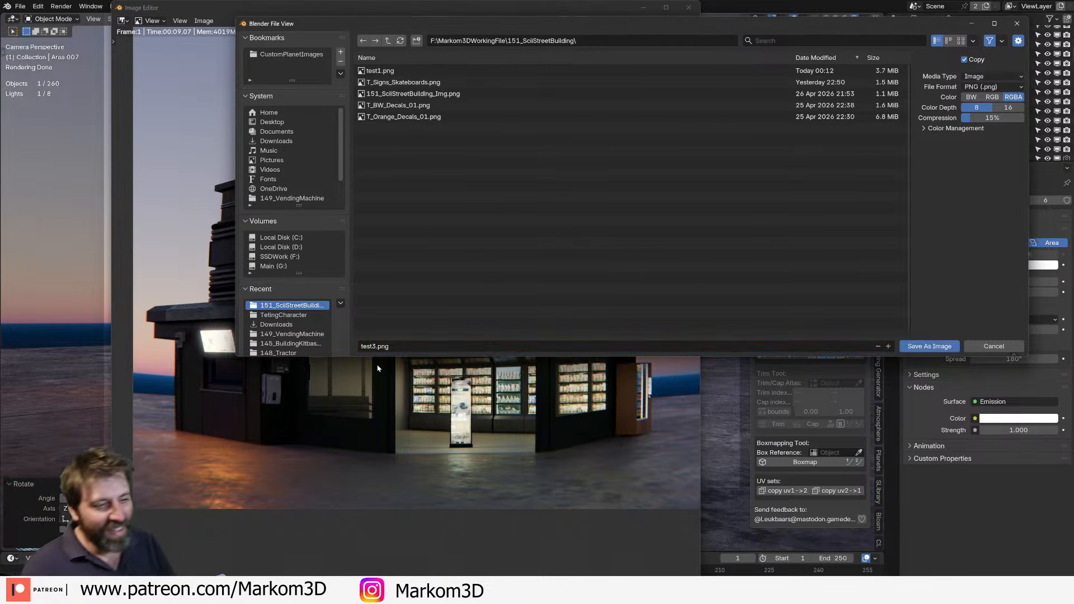
click(375, 346)
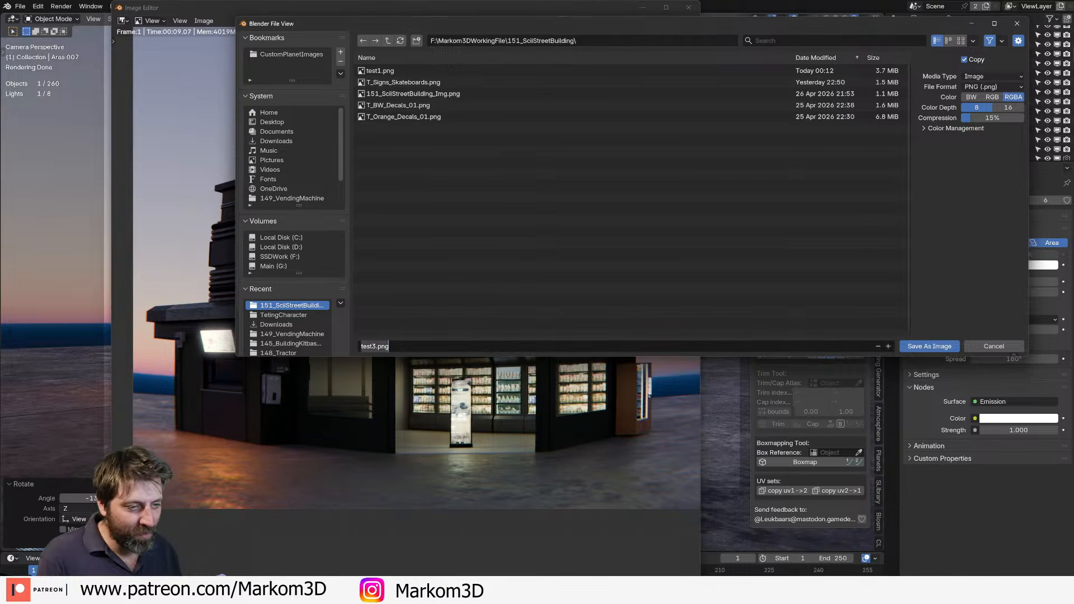
click(375, 347)
key(Return)
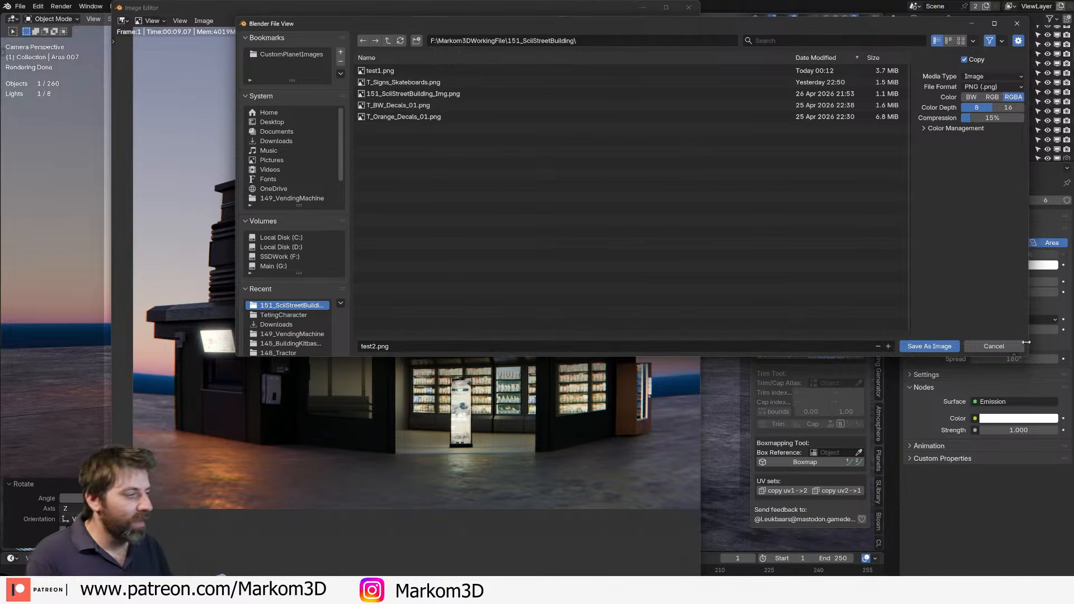
key(Return)
scroll(532, 316, down, 1)
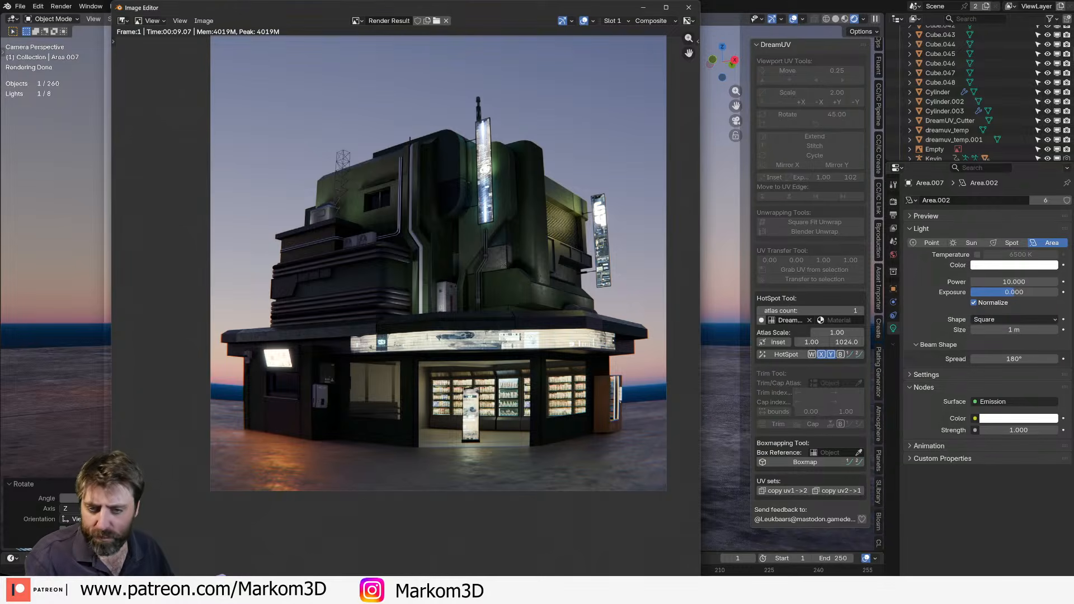
Glance at the YouTube channel analytics in the browser, return, and close the render window to view the building.
key(alt+Tab)
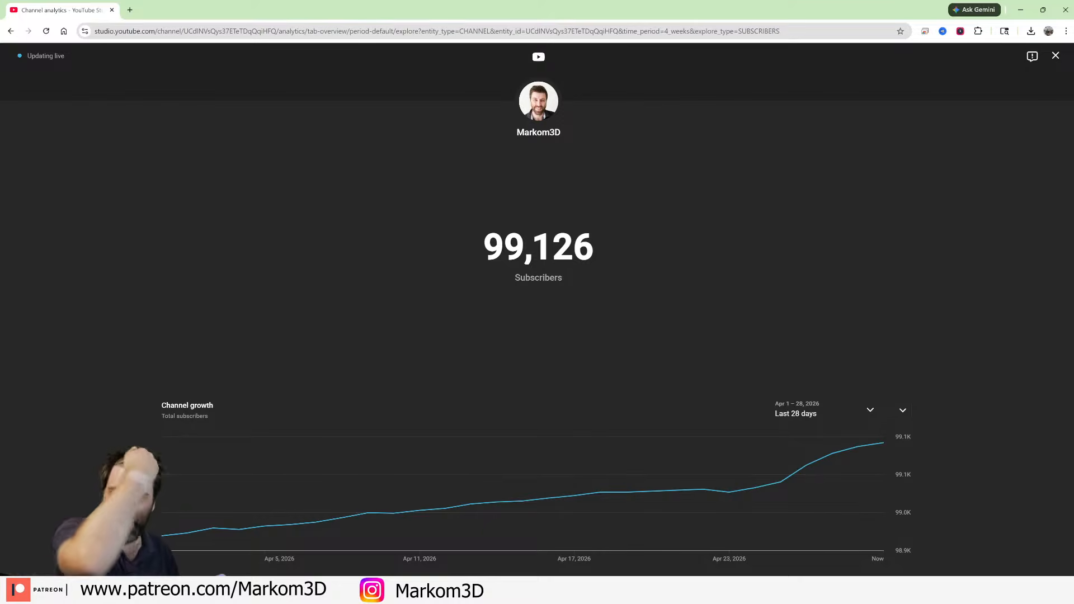
click(1021, 9)
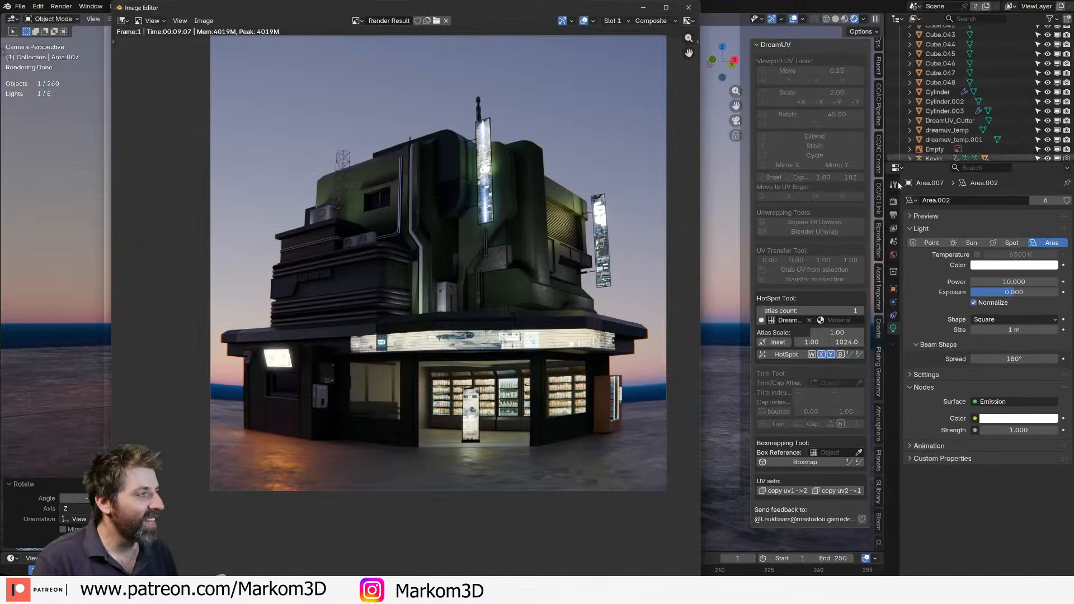
click(694, 7)
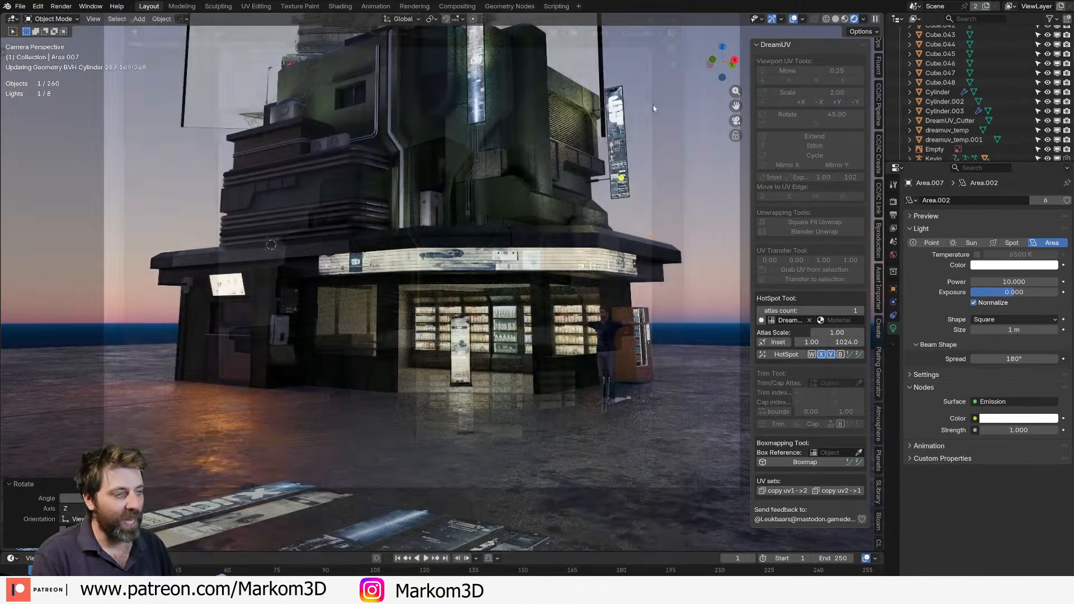
shift+middle_drag(567, 258, 540, 341)
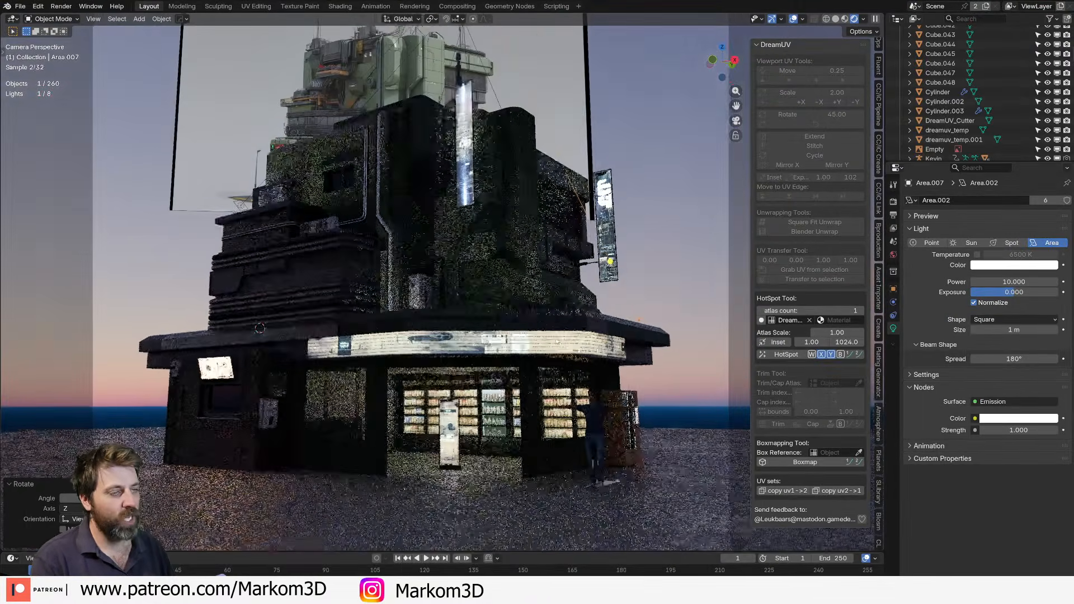